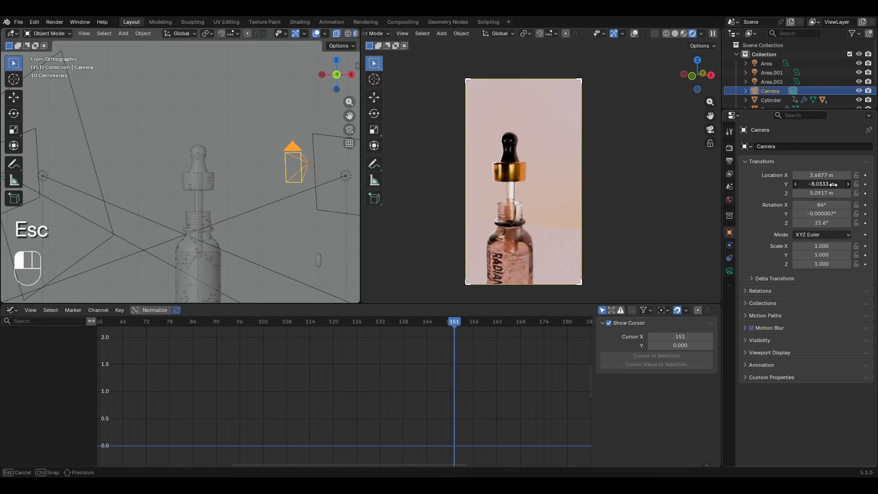
# - Try out different location and rotation values on the camera
pyautogui.moveTo(823, 214); pyautogui.dragTo(818, 215)
pyautogui.moveTo(814, 184); pyautogui.dragTo(817, 184)
pyautogui.moveTo(819, 193); pyautogui.dragTo(834, 184)
pyautogui.moveTo(827, 193); pyautogui.dragTo(817, 192)
pyautogui.moveTo(819, 214); pyautogui.dragTo(829, 214)
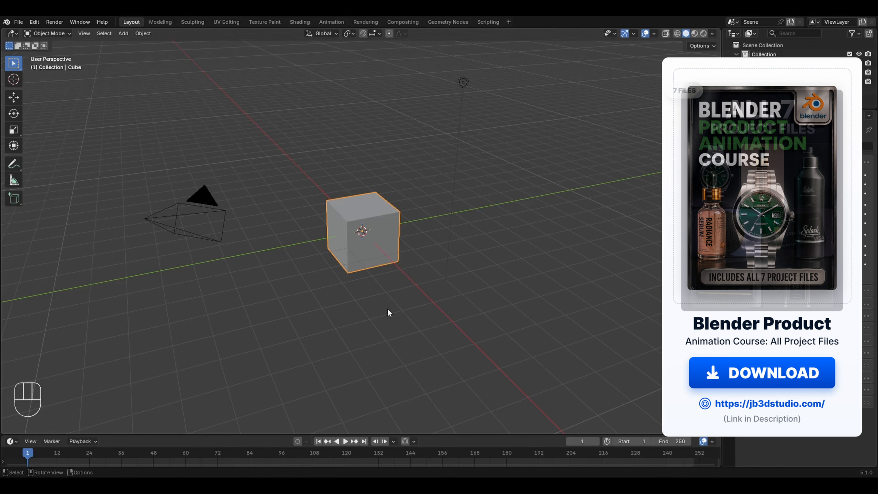
pyautogui.press('g')
pyautogui.rightClick(347, 260)
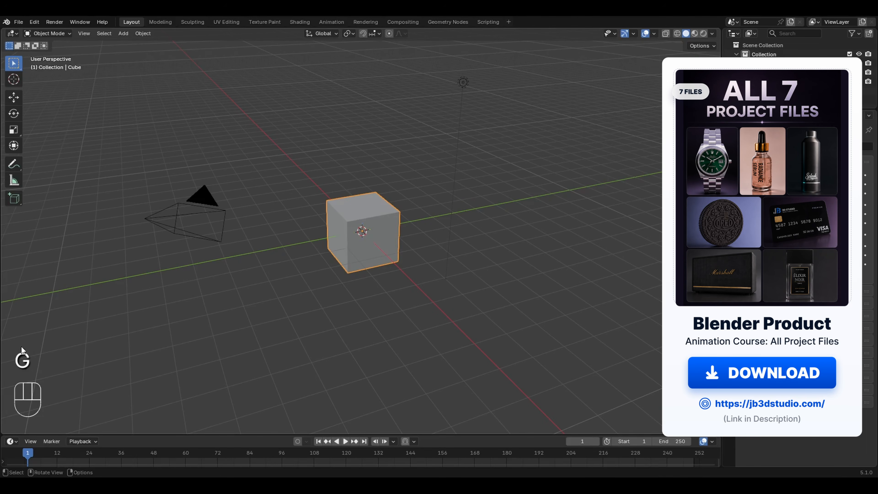
pyautogui.press('r')
pyautogui.press('r')
pyautogui.press('r')
pyautogui.press('r')
pyautogui.press('r')
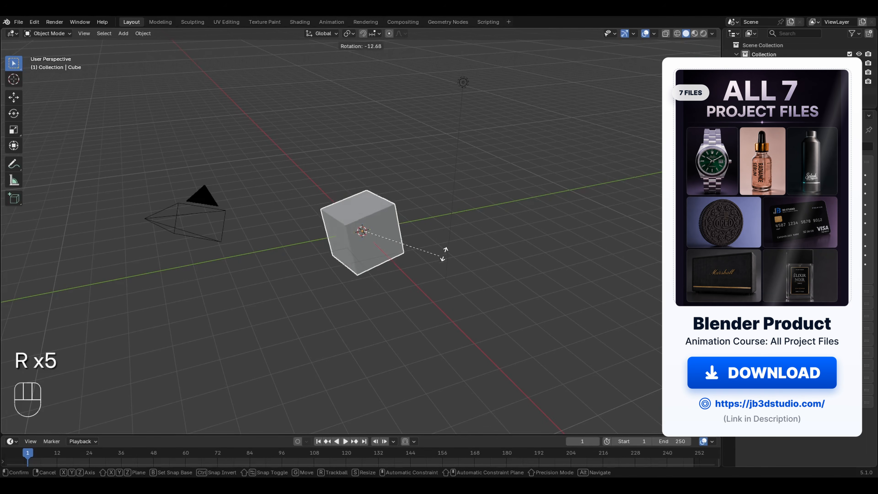
pyautogui.rightClick(425, 243)
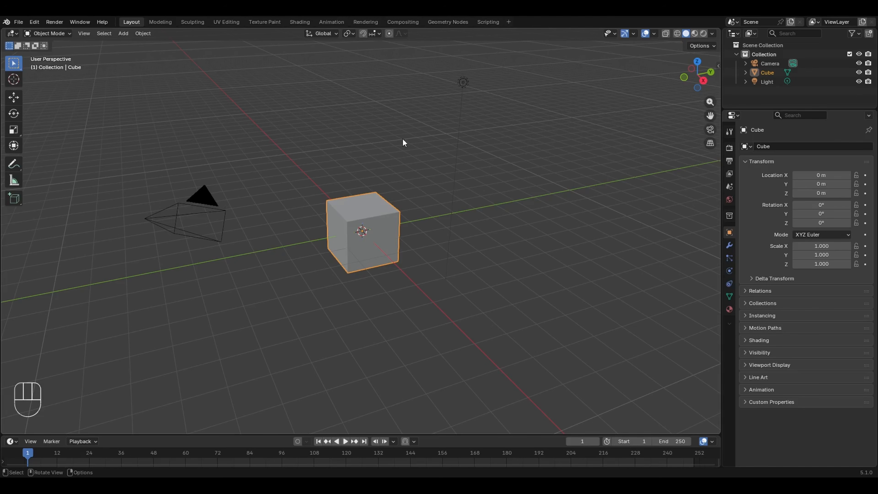
# - Delete every default object in the scene: the camera, the cube and the light
pyautogui.press('a')
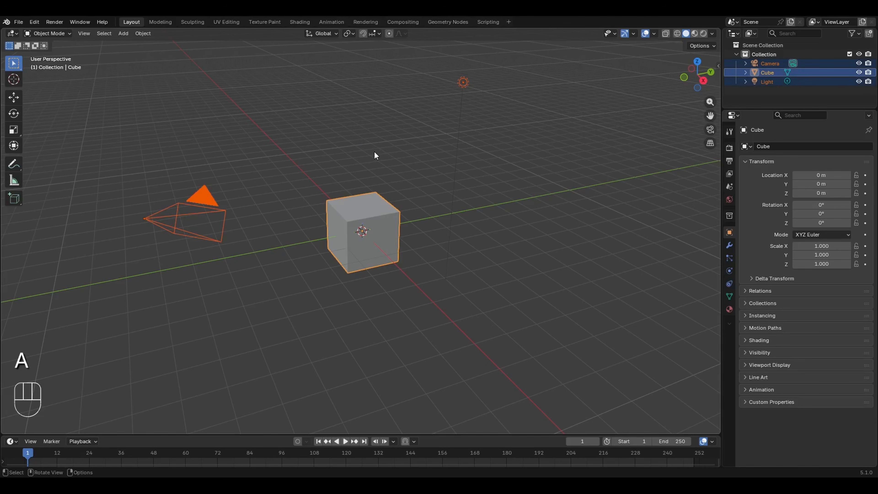
pyautogui.press('x')
pyautogui.click(374, 151)
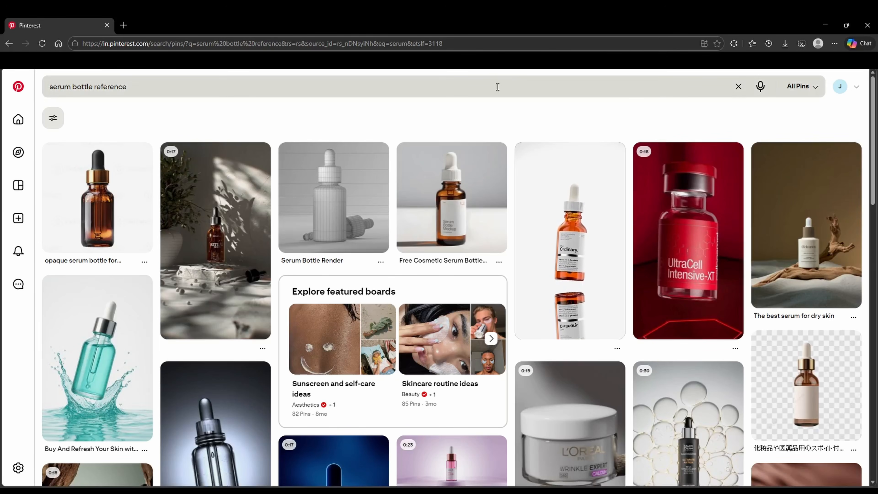
# - Switch to Pinterest, browse the serum bottle reference results and open the amber dropper bottle with the black bulb and gold collar
pyautogui.scroll(-7, 494, 100)
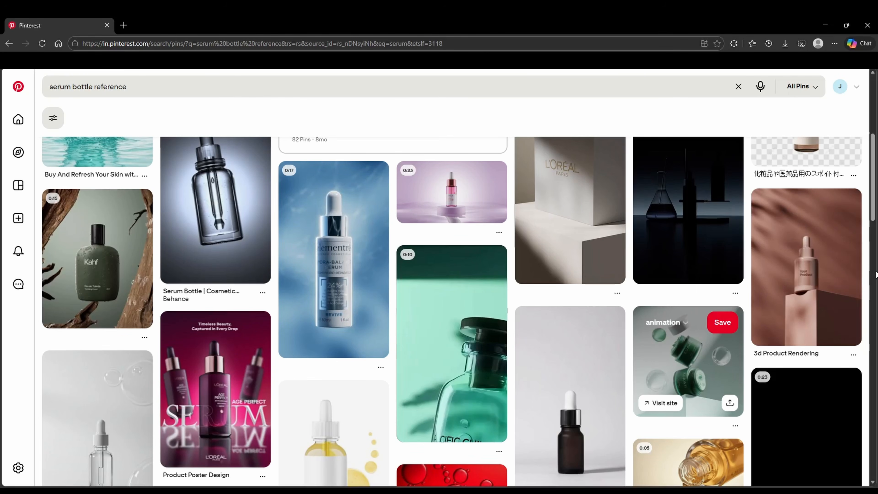
pyautogui.scroll(1, 875, 275)
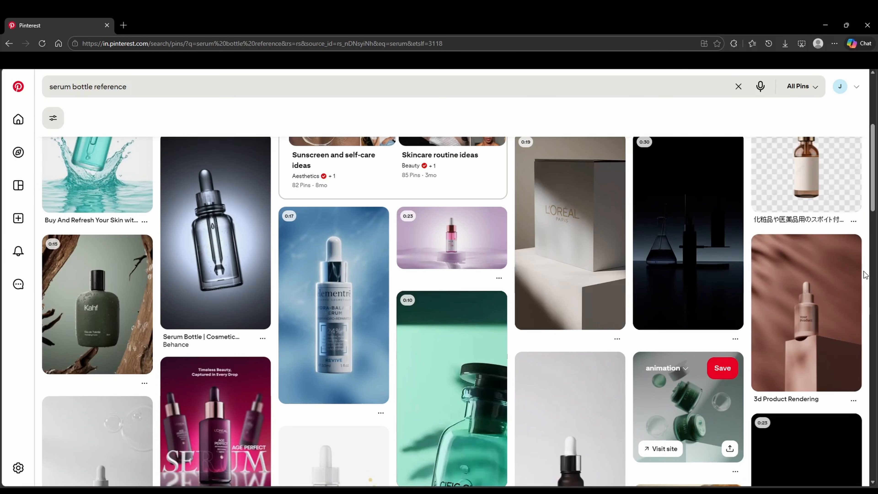
pyautogui.scroll(5, 866, 275)
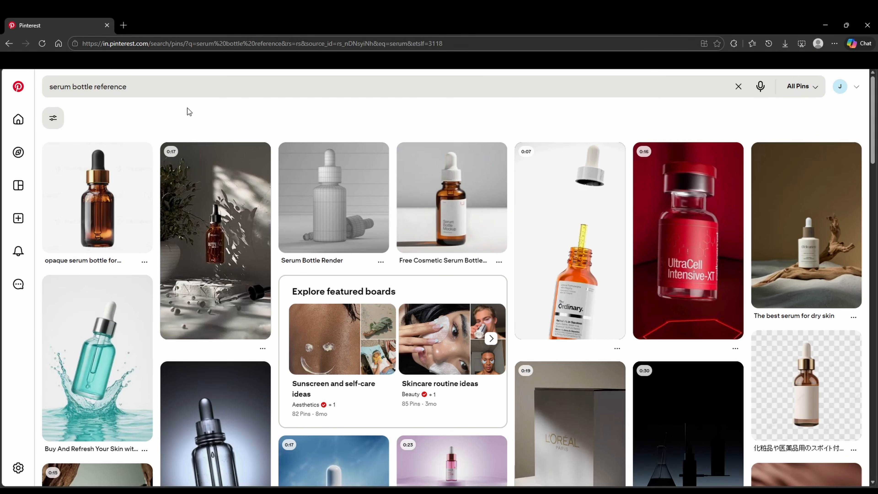
pyautogui.click(91, 197)
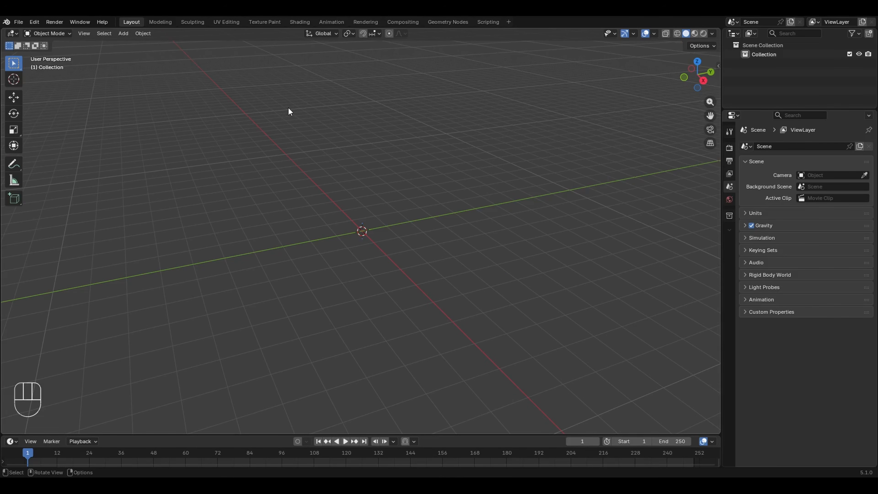
# - Add ref1.jpg to the empty Blender scene as a reference image
pyautogui.hotkey('shift', 'a')
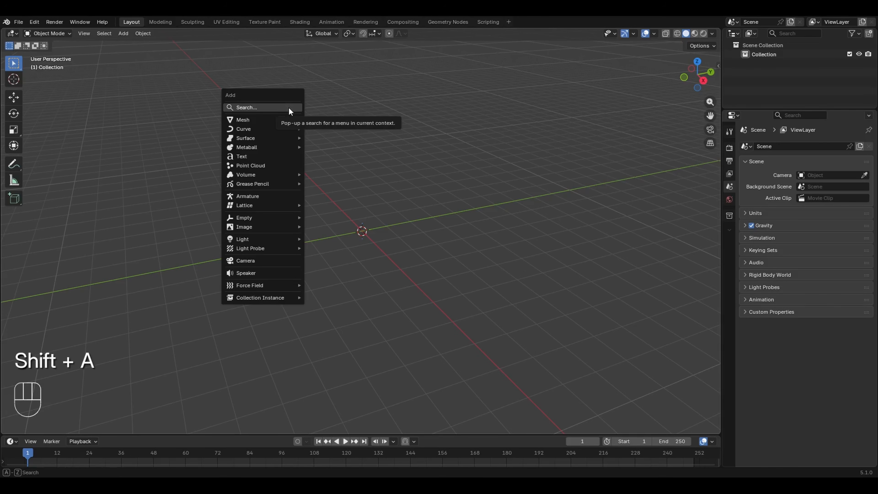
pyautogui.moveTo(267, 226)
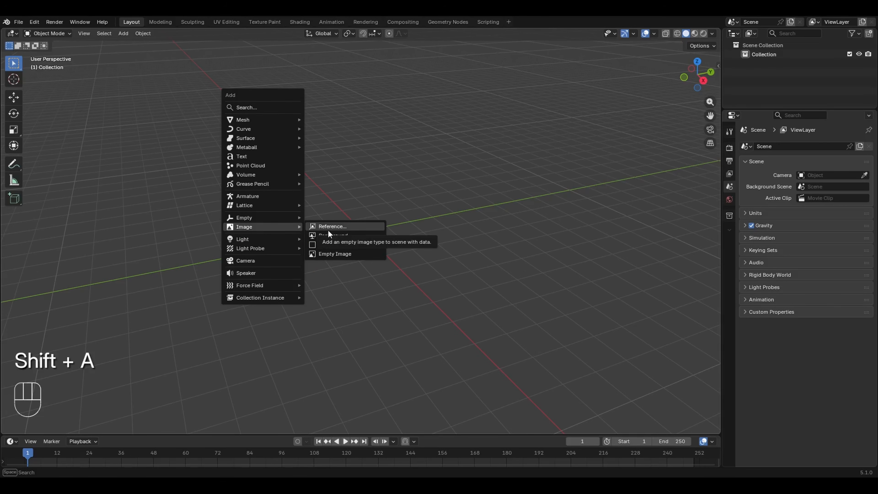
pyautogui.click(352, 228)
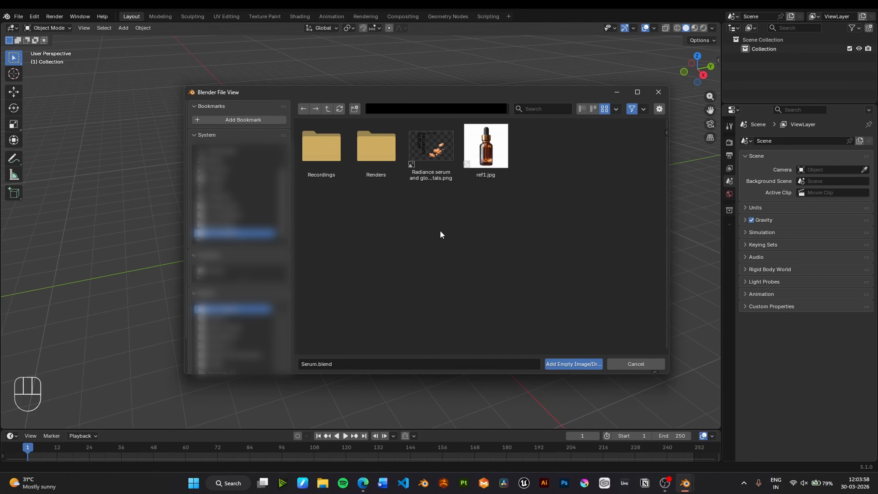
pyautogui.click(497, 152)
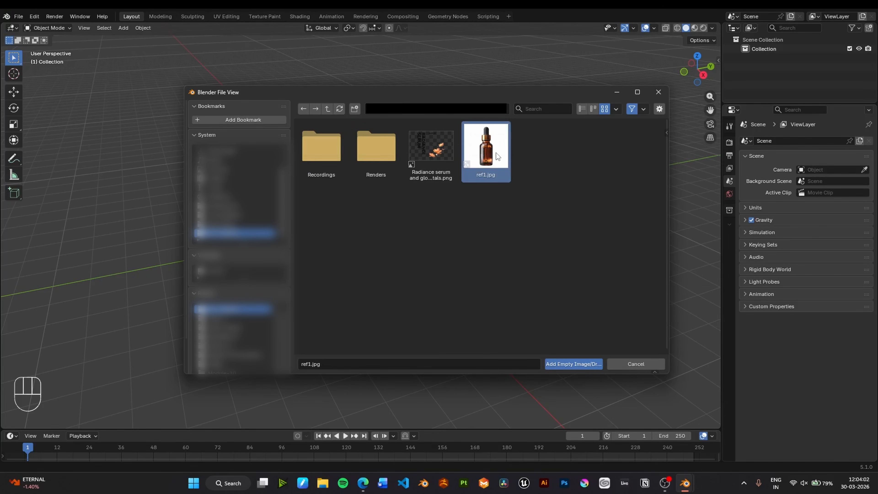
pyautogui.click(580, 364)
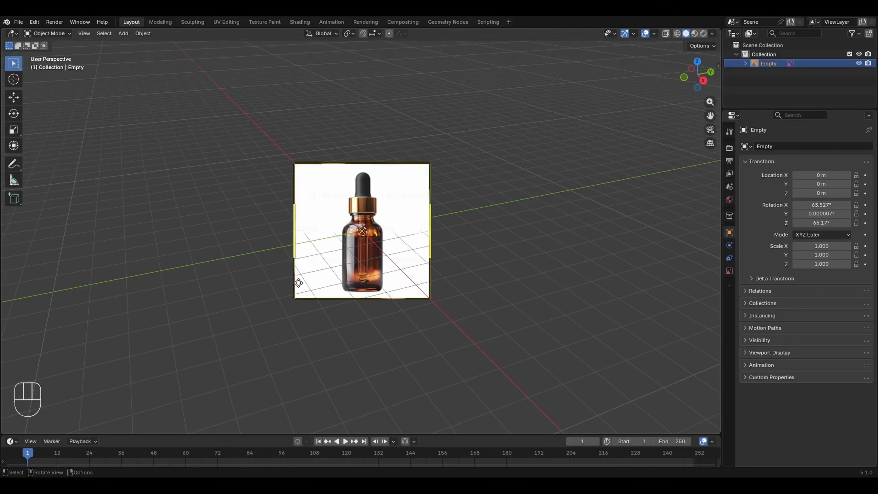
# - Clear the rotation of the bottle reference image
pyautogui.moveTo(239, 283); pyautogui.dragTo(396, 250, button='middle')
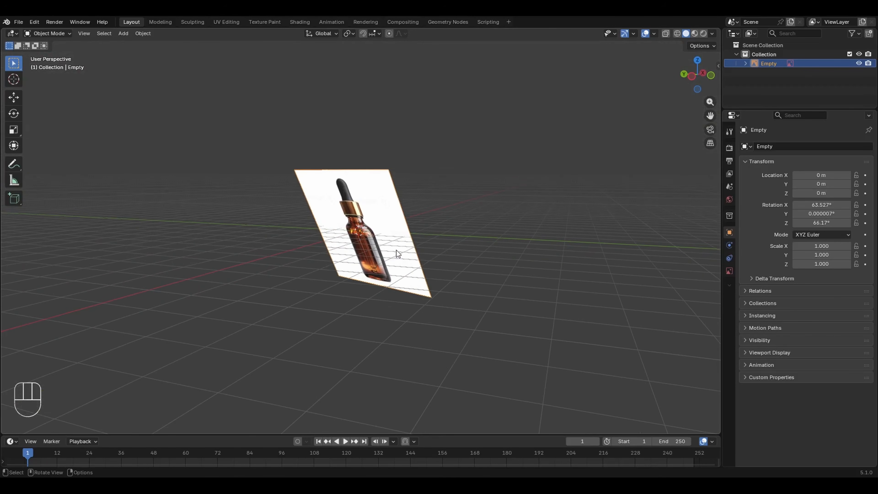
pyautogui.click(362, 229)
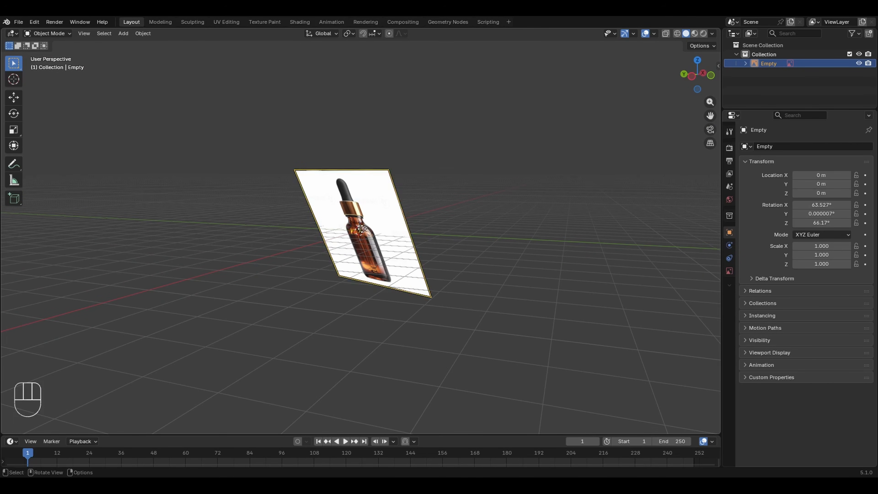
pyautogui.click(409, 298)
pyautogui.click(381, 207)
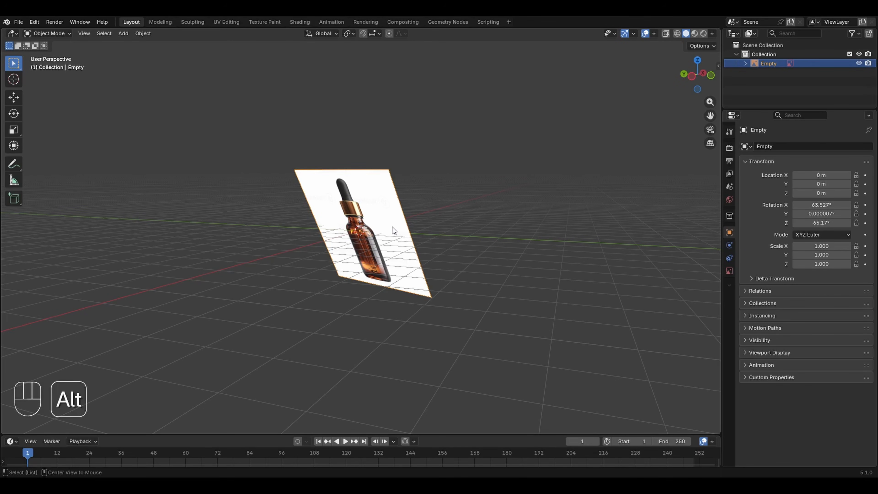
pyautogui.hotkey('alt', 'r')
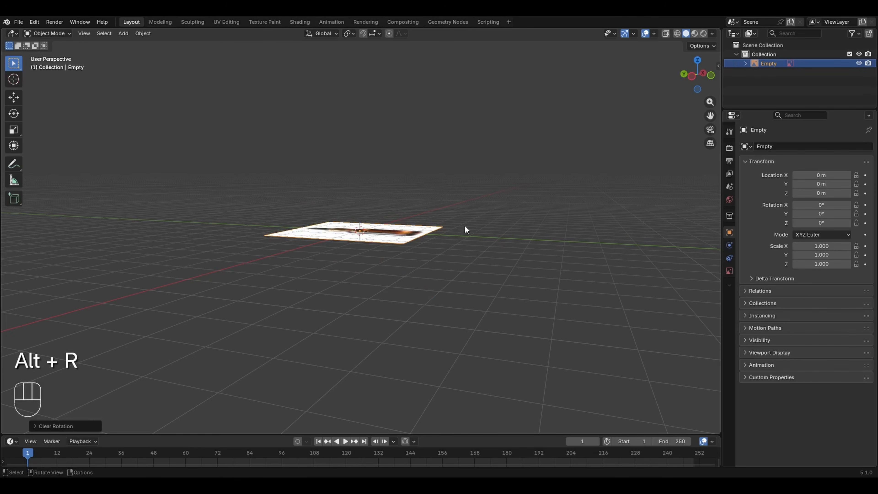
# - Stand the reference image upright by rotating it 90° around the global X axis
pyautogui.moveTo(526, 242); pyautogui.dragTo(432, 268, button='middle')
pyautogui.press('r')
pyautogui.press('x')
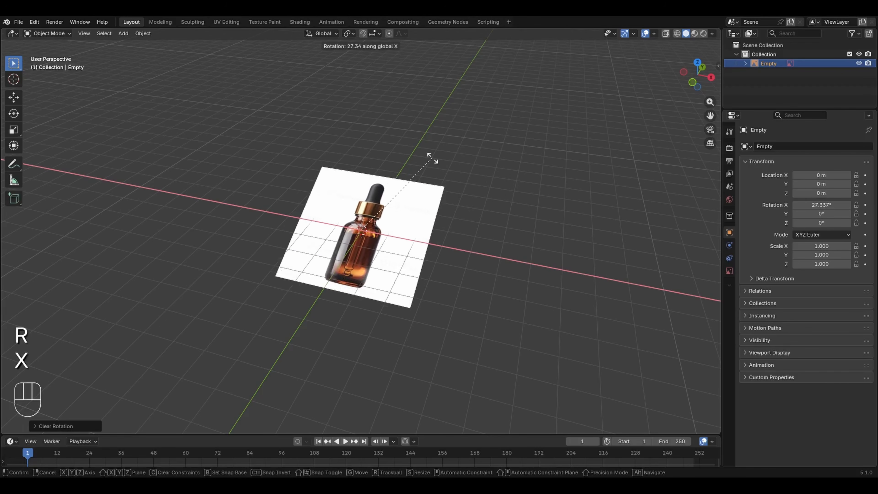
pyautogui.press('KP_9')
pyautogui.press('KP_0')
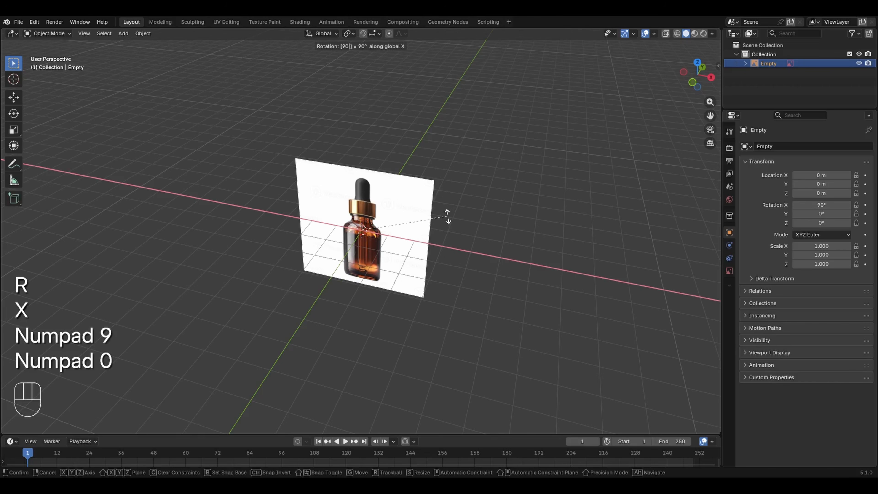
pyautogui.press('KP_Enter')
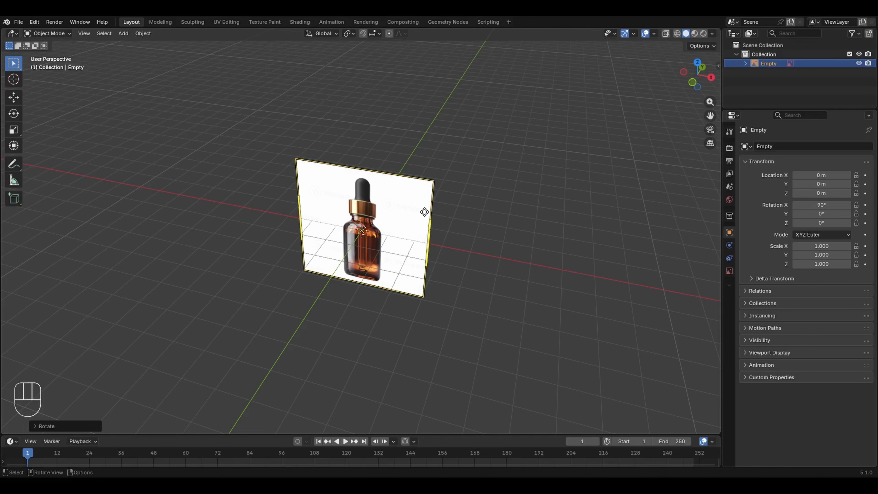
# - In front orthographic view, add a cylinder mesh over the reference bottle and turn on X-ray display
pyautogui.press('KP_1')
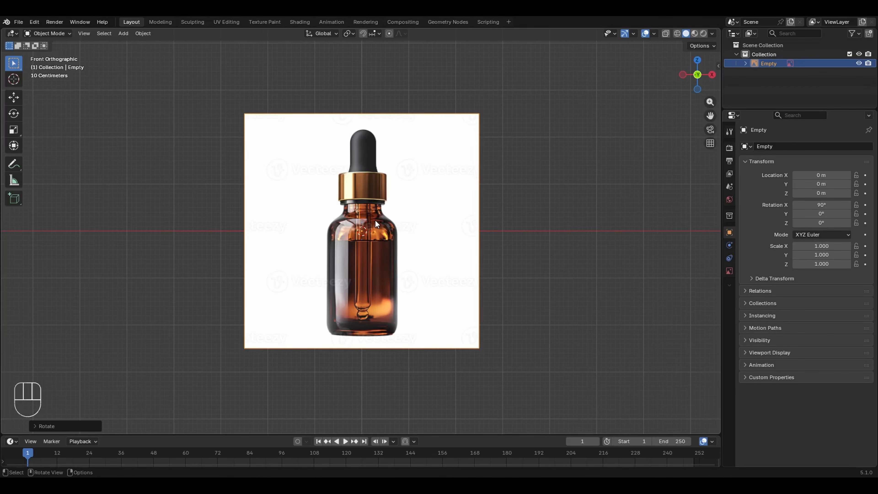
pyautogui.scroll(2, 371, 222)
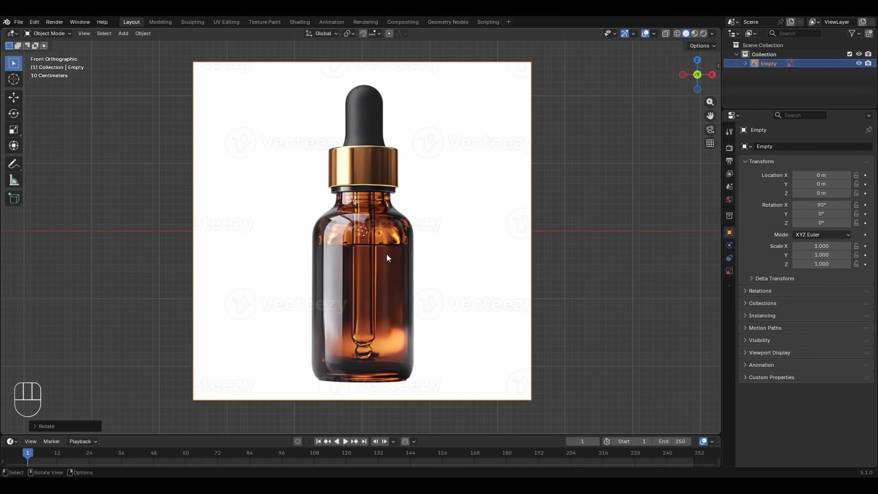
pyautogui.hotkey('shift', 'a')
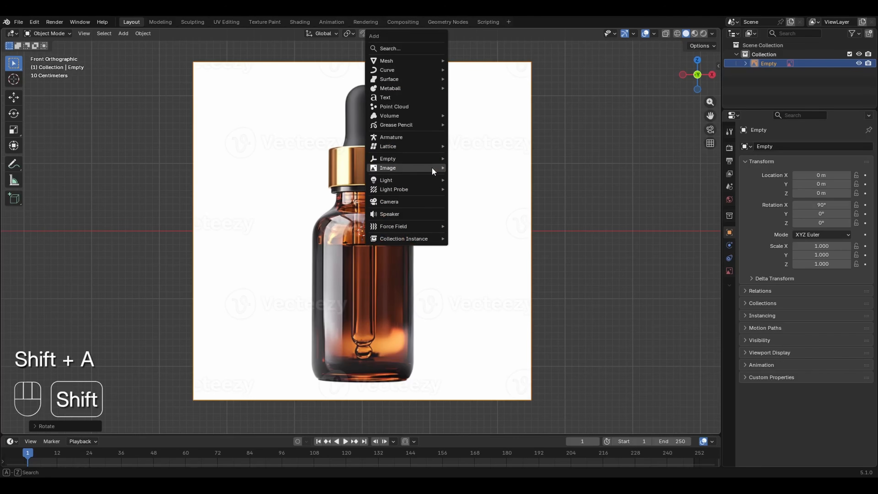
pyautogui.moveTo(421, 59)
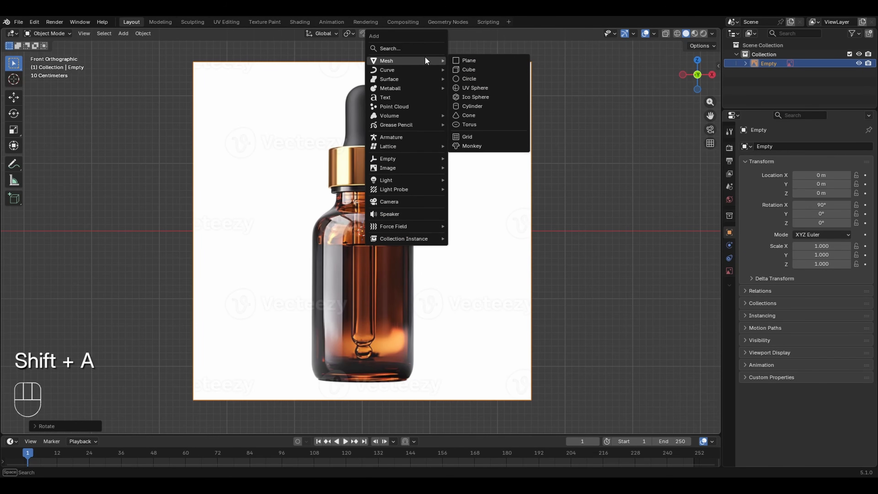
pyautogui.click(478, 108)
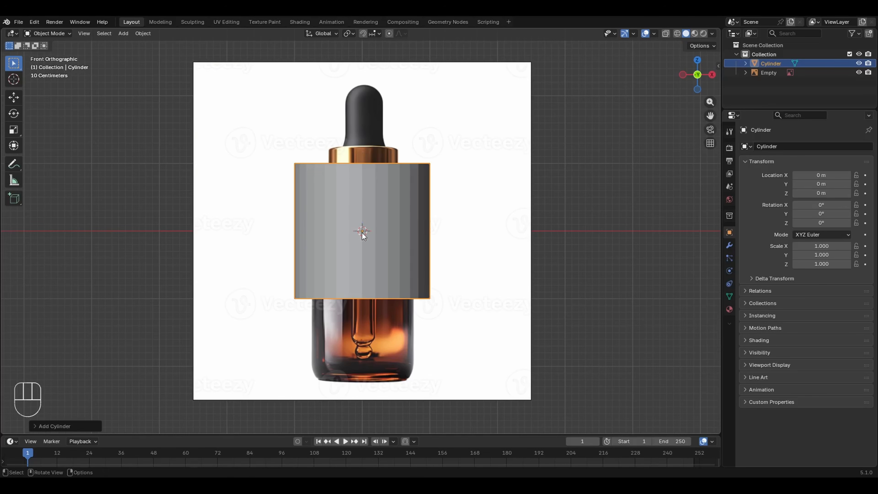
pyautogui.press('z')
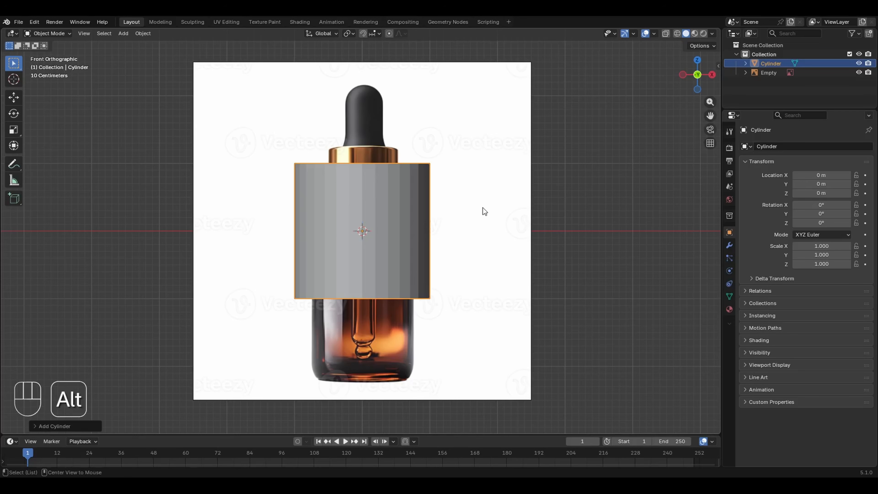
pyautogui.hotkey('alt', 'z')
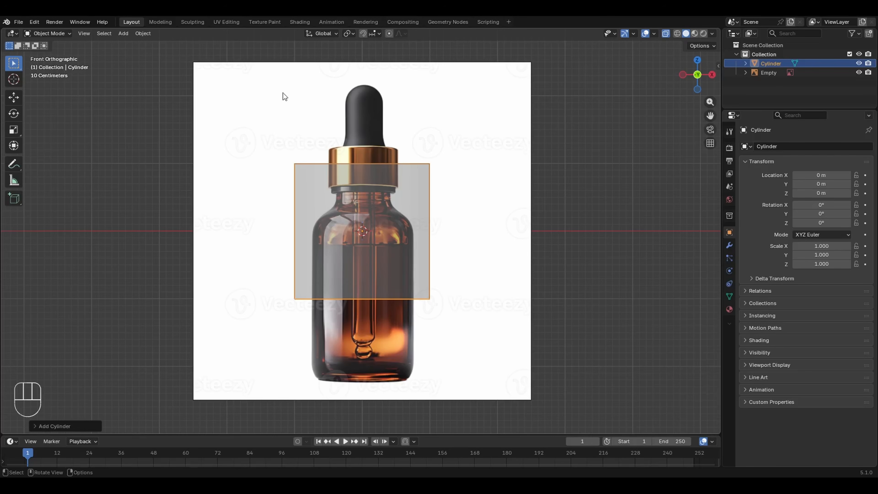
# - Enable opacity for the bottle reference image and set it to 0.5
pyautogui.click(407, 92)
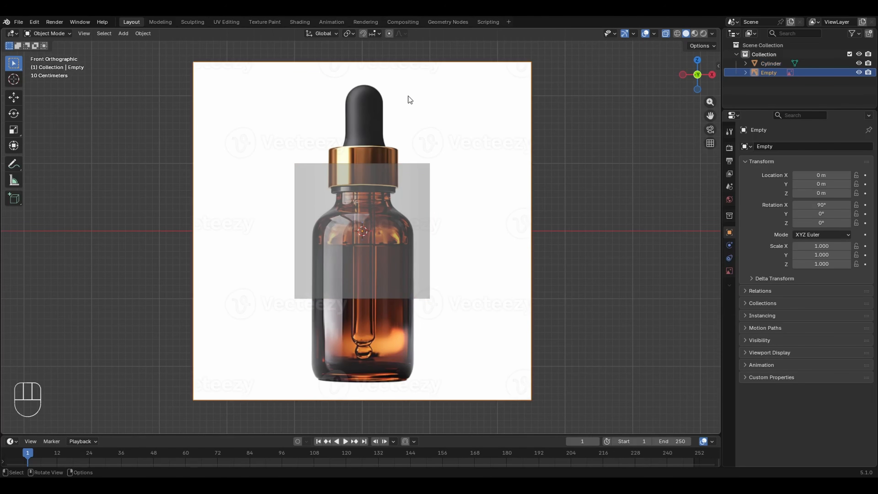
pyautogui.click(729, 271)
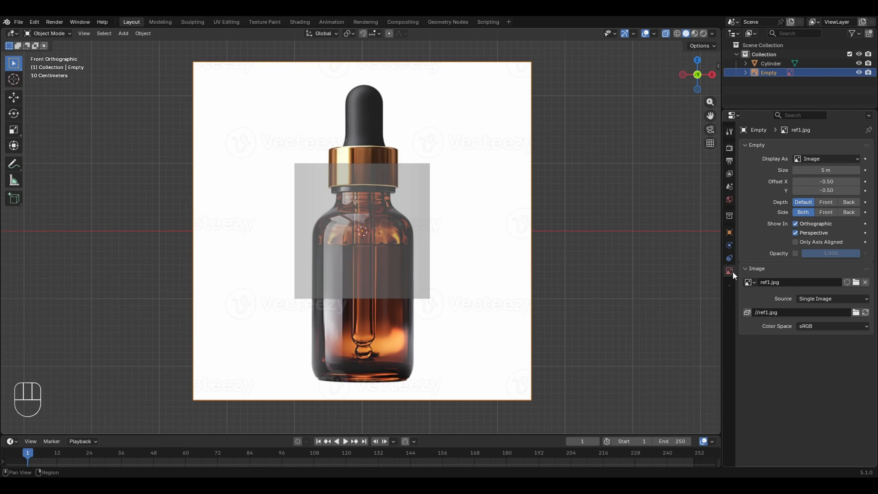
pyautogui.click(795, 253)
pyautogui.click(822, 253)
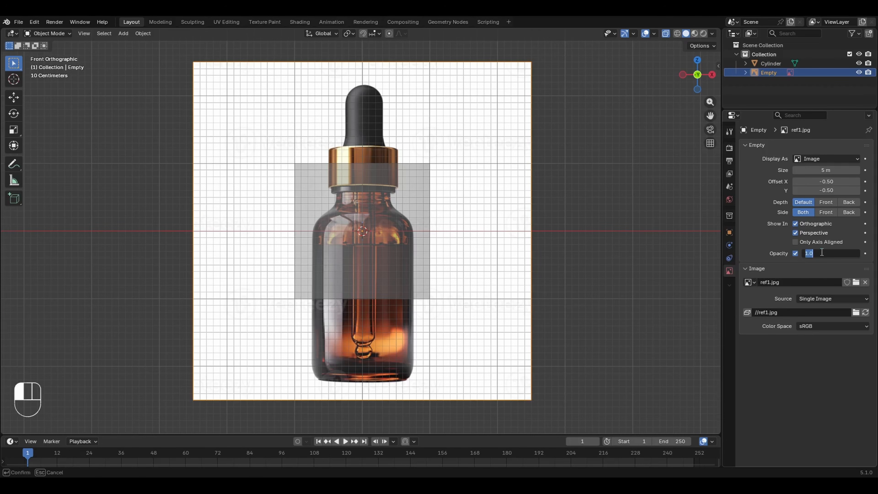
pyautogui.write('0.5')
pyautogui.press('Return')
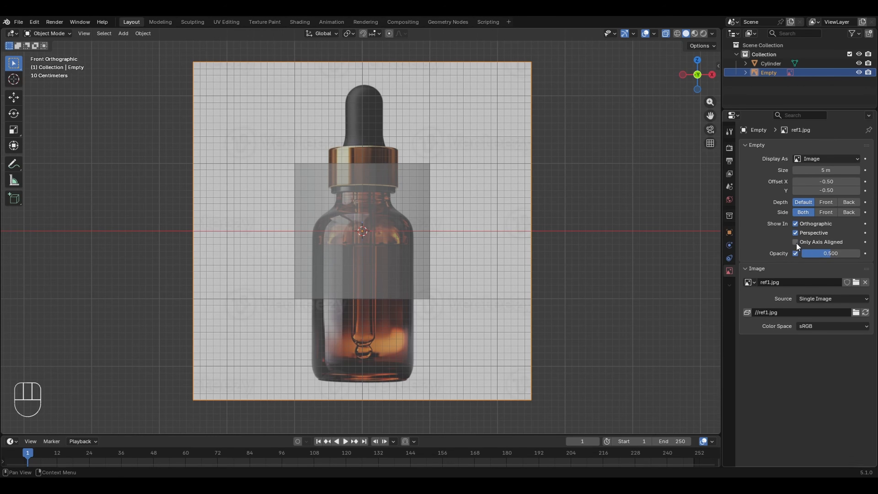
pyautogui.click(795, 254)
pyautogui.click(796, 253)
# - Scale the cylinder's mesh uniformly to about 0.738 to match the width of the reference bottle's body
pyautogui.click(401, 185)
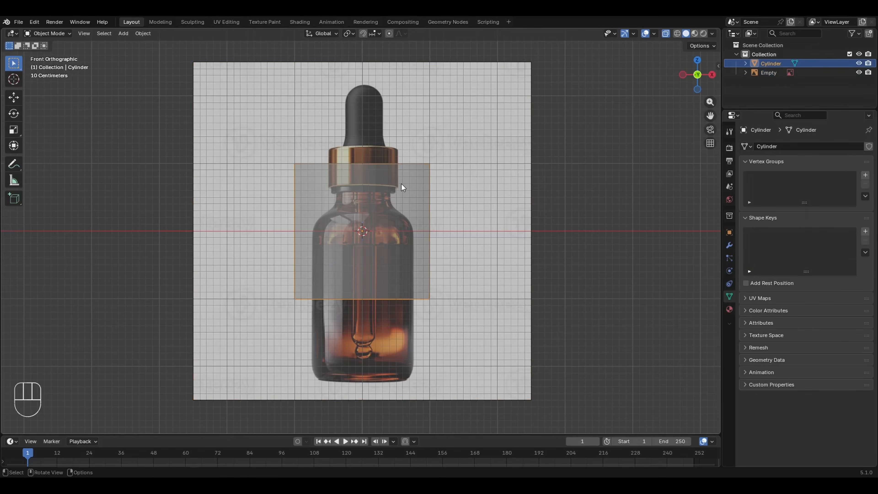
pyautogui.press('Tab')
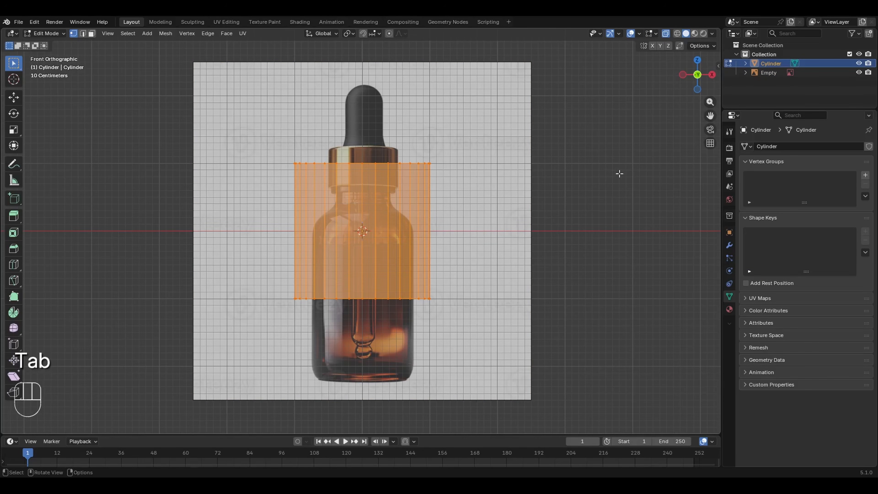
pyautogui.press('s')
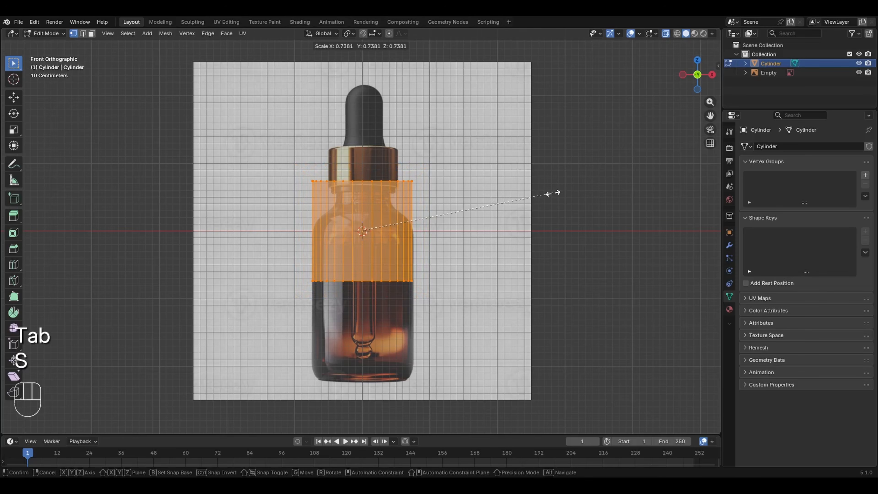
pyautogui.click(554, 194)
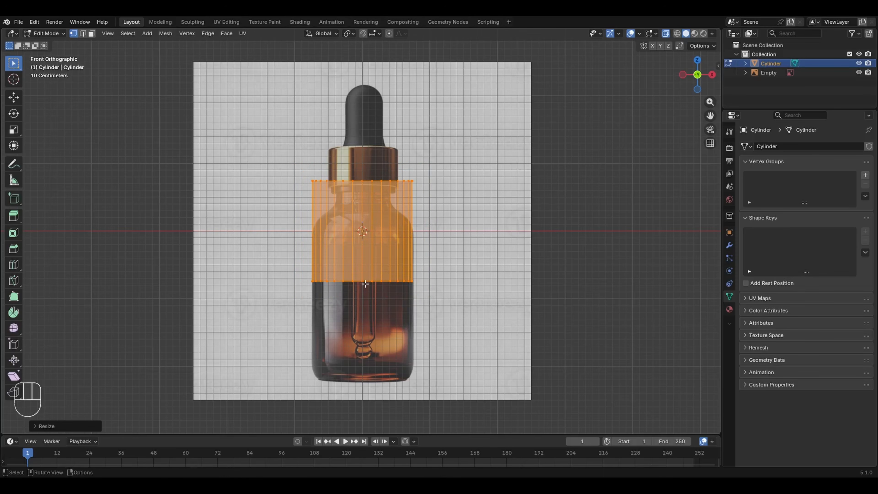
pyautogui.scroll(7, 385, 238)
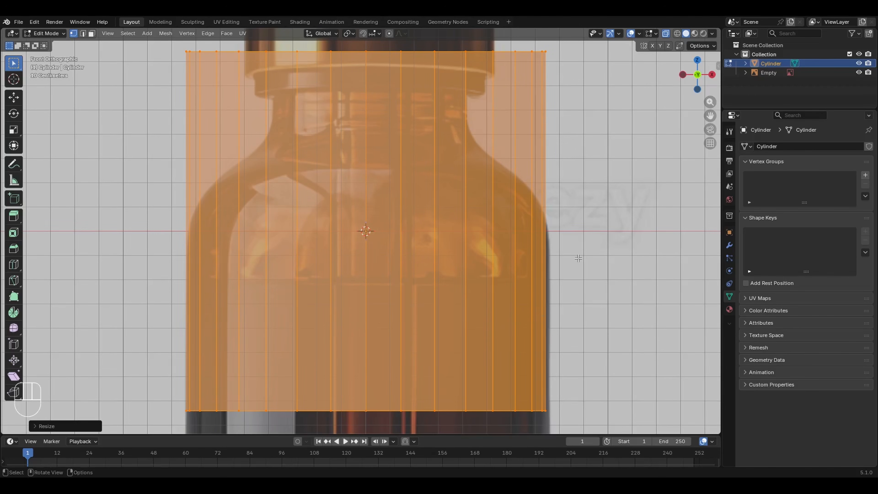
pyautogui.scroll(-6, 574, 368)
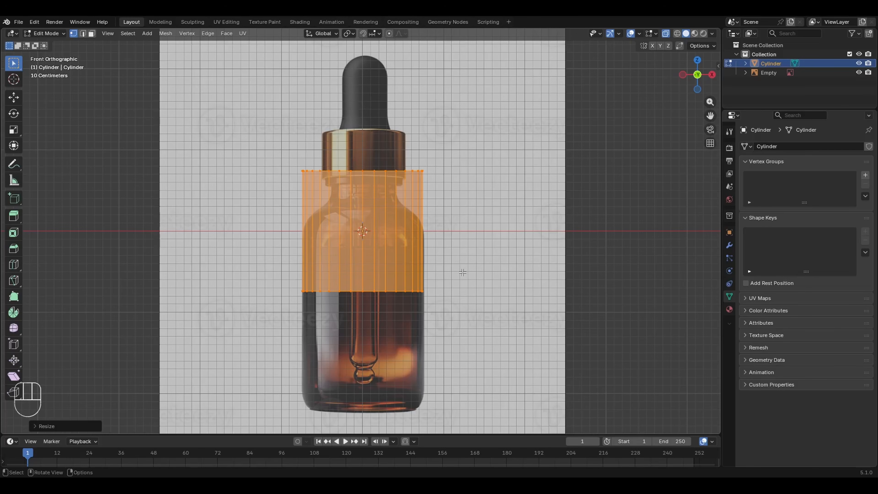
pyautogui.press('Tab')
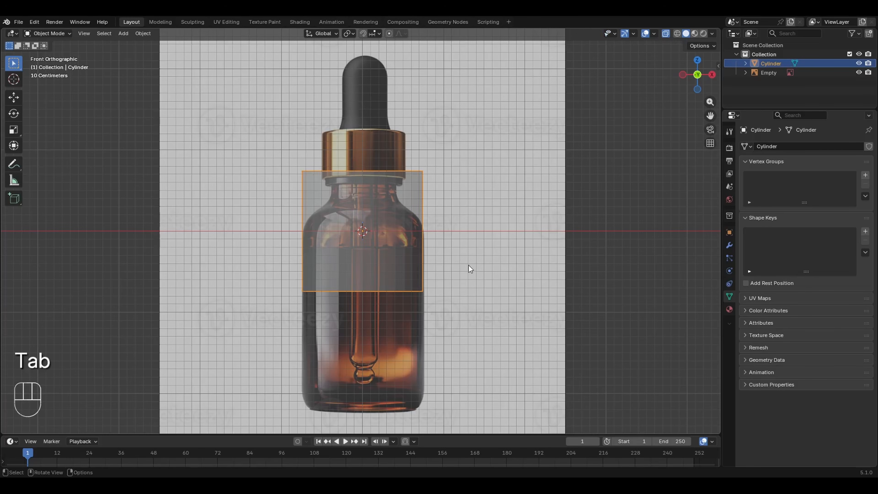
# - Align the reference image with the cylinder by shifting it along the X axis to about -0.008 m
pyautogui.click(461, 121)
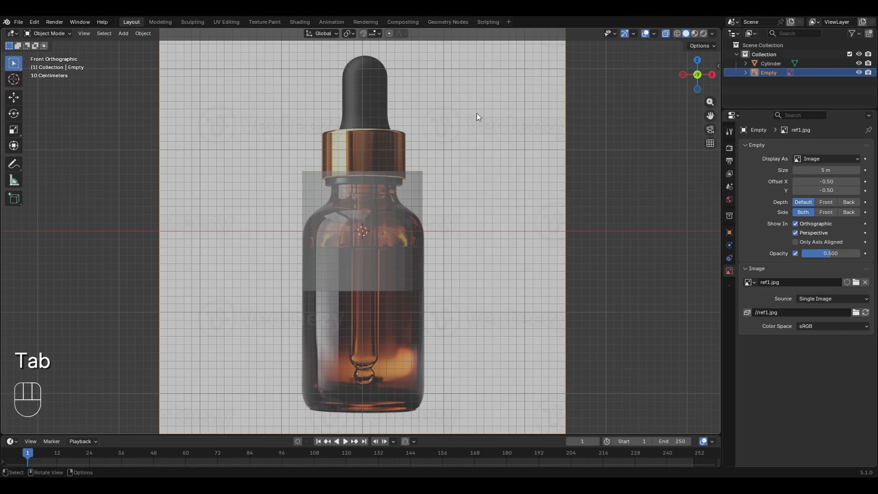
pyautogui.press('g')
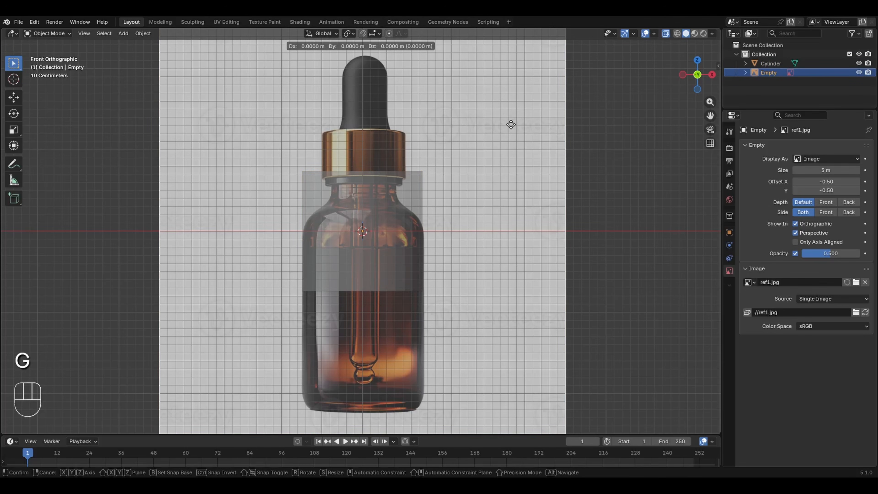
pyautogui.press('x')
pyautogui.press('shift')
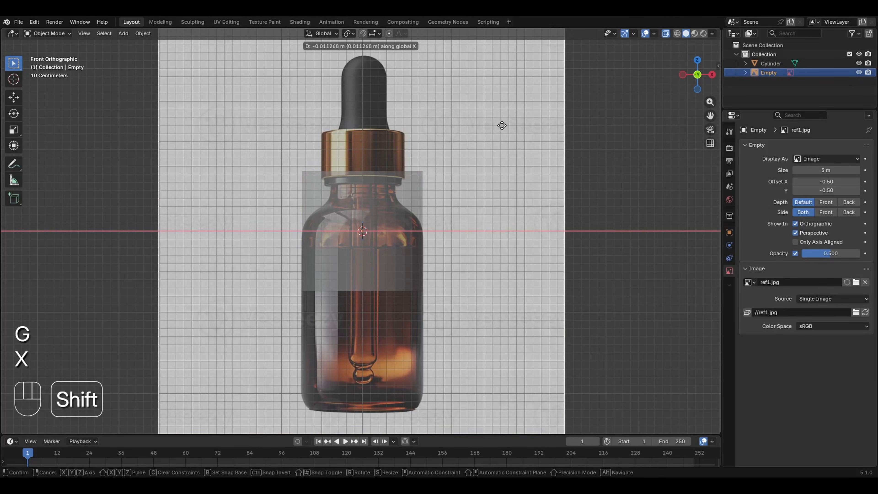
pyautogui.click(500, 126)
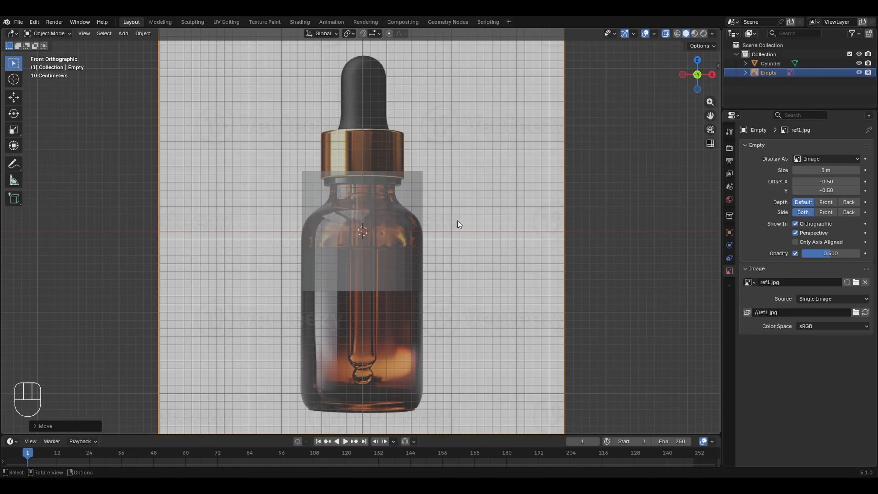
pyautogui.scroll(4, 410, 263)
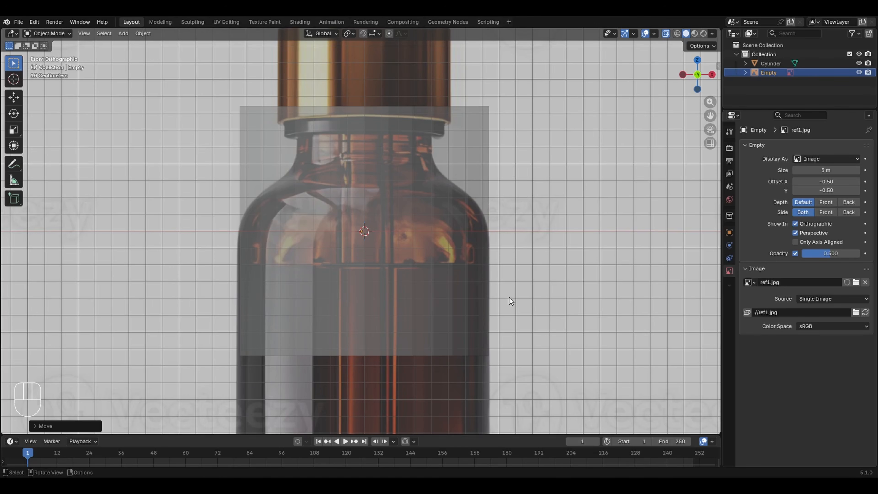
pyautogui.press('g')
pyautogui.press('x')
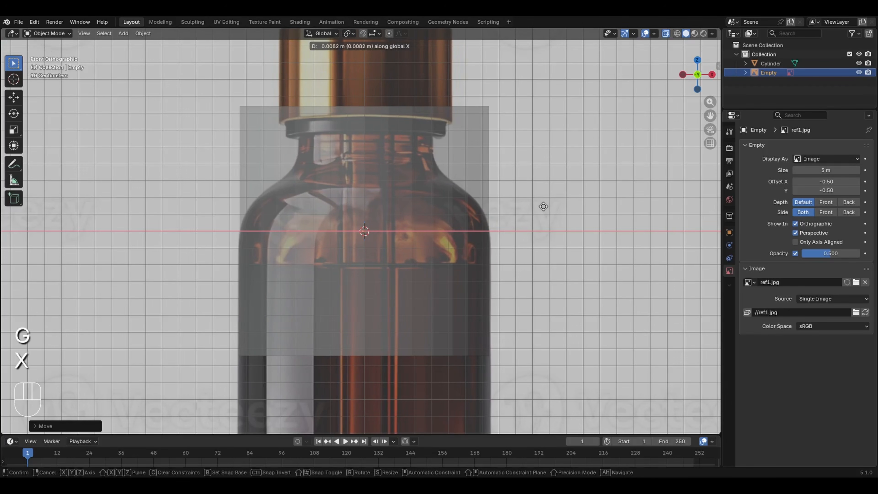
pyautogui.click(543, 211)
pyautogui.scroll(-5, 531, 192)
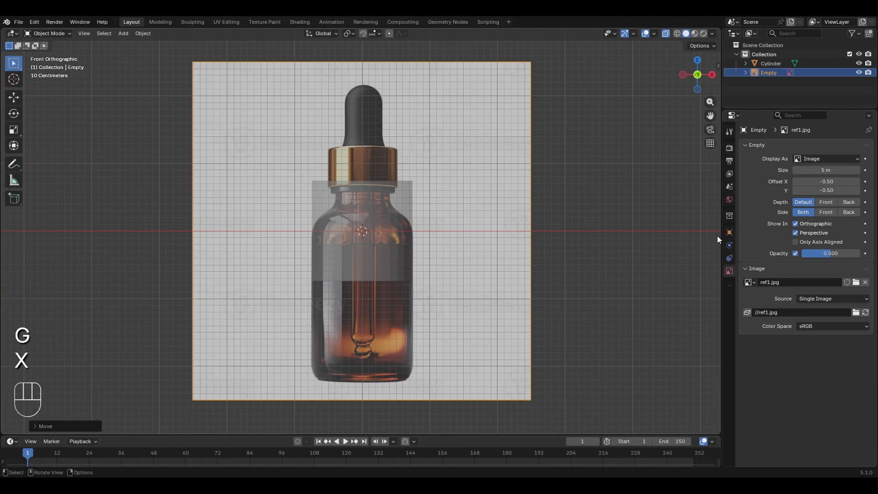
pyautogui.click(729, 234)
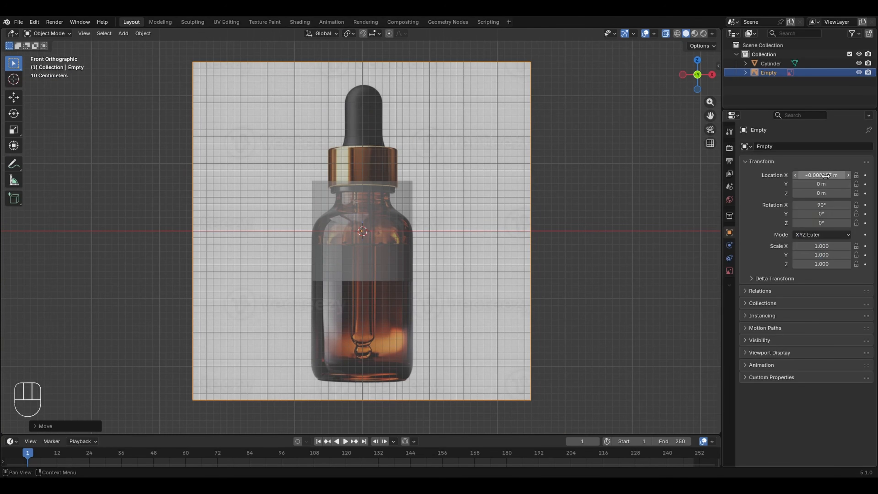
# - Scale the cylinder's whole mesh up slightly so its sides meet the edges of the reference bottle
pyautogui.scroll(5, 353, 262)
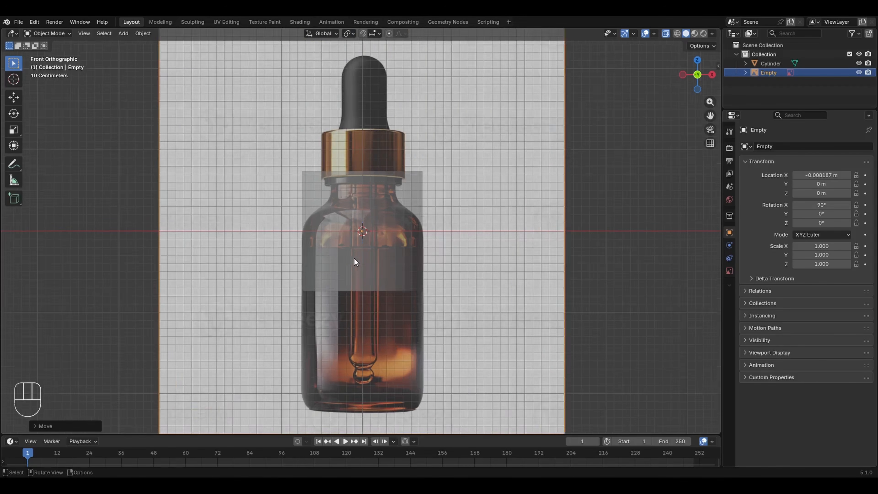
pyautogui.click(354, 221)
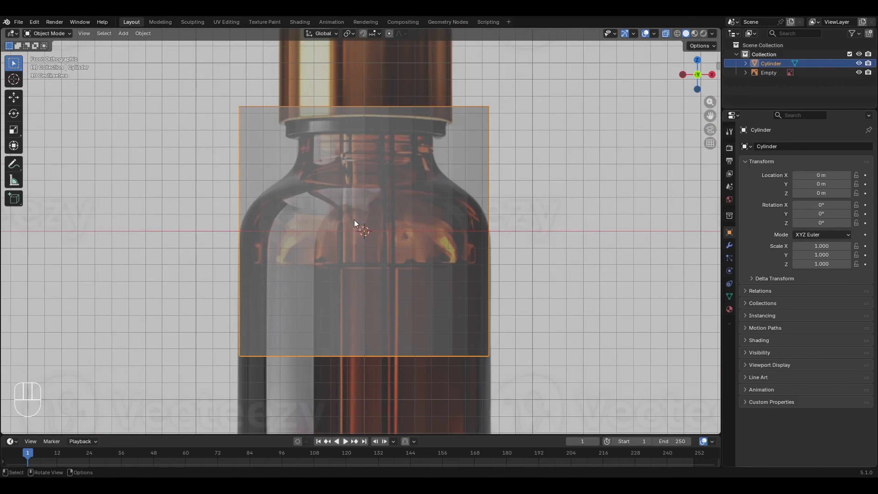
pyautogui.press('Tab')
pyautogui.press('a')
pyautogui.press('s')
pyautogui.press('x')
pyautogui.press('s')
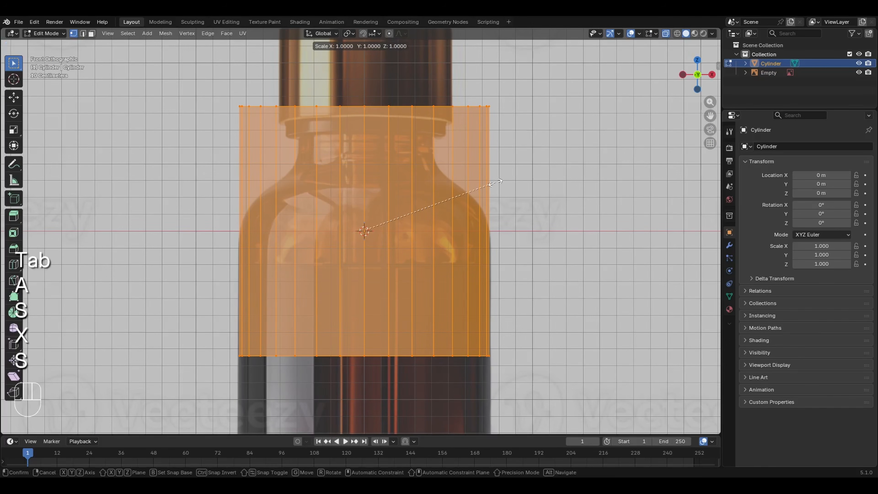
pyautogui.click(497, 183)
pyautogui.scroll(-5, 501, 173)
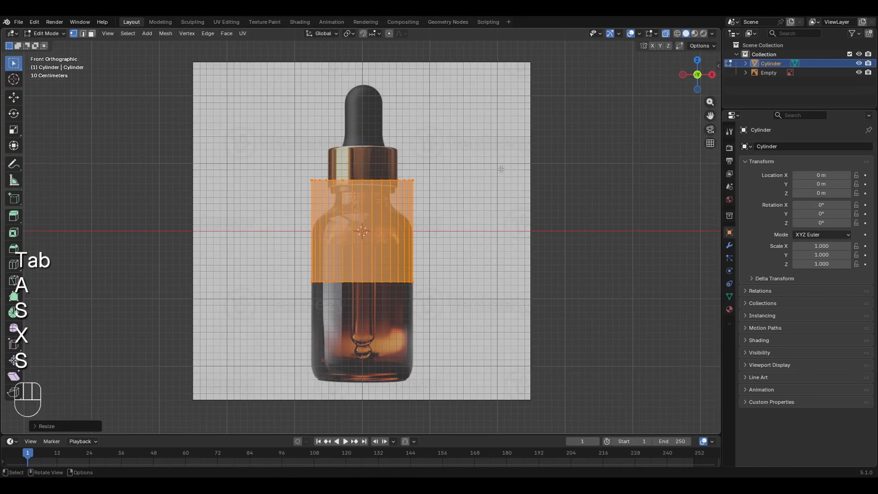
# - Stretch the cylinder's mesh along the Z axis to roughly the height of the reference bottle's body
pyautogui.press('s')
pyautogui.press('z')
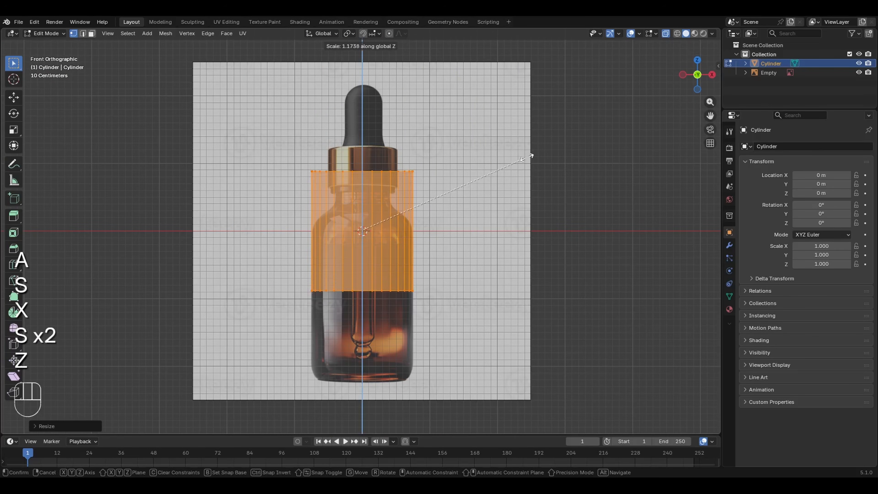
pyautogui.click(601, 113)
pyautogui.press('Tab')
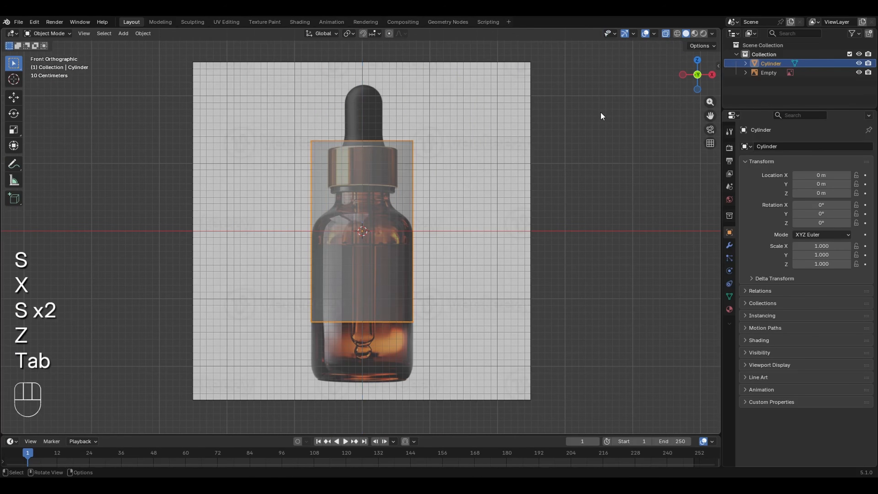
# - Move the cylinder down along the Z axis to about -0.901 m, aligning its base with the reference bottle's bottom
pyautogui.press('g')
pyautogui.press('z')
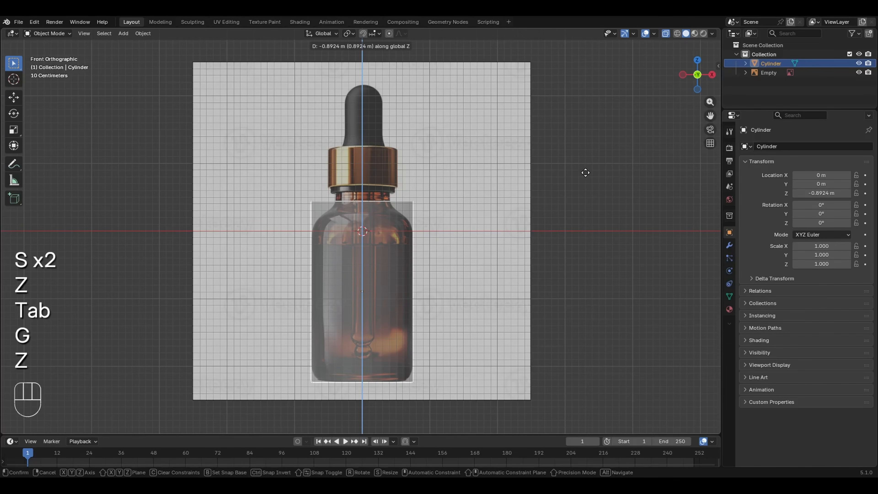
pyautogui.click(586, 172)
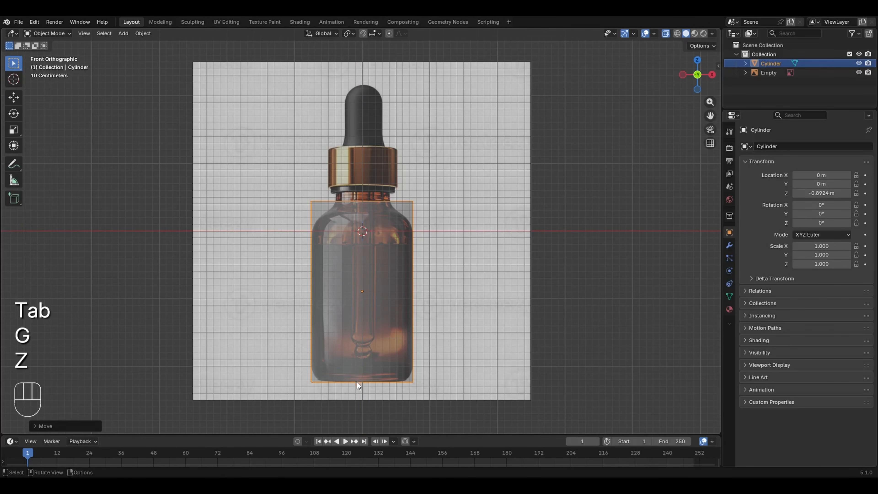
pyautogui.keyDown('ctrl'); pyautogui.moveTo(357, 382); pyautogui.dragTo(392, 279, button='middle'); pyautogui.keyUp('ctrl')
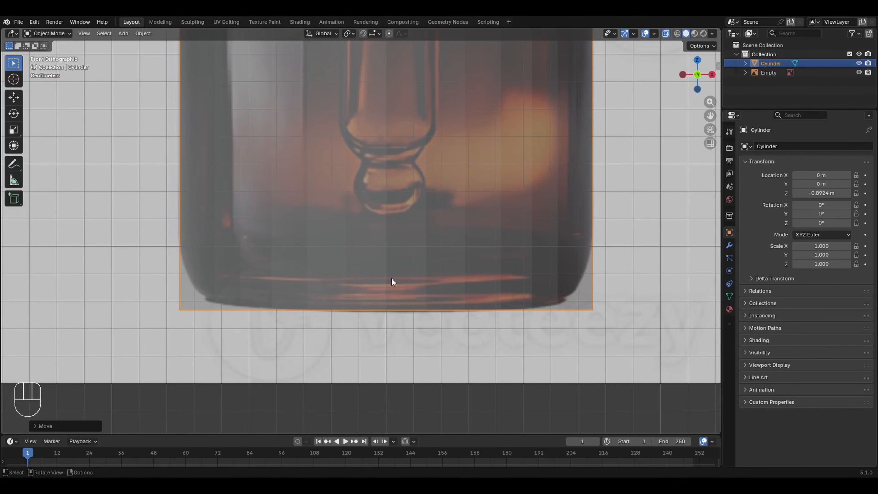
pyautogui.press('g')
pyautogui.press('z')
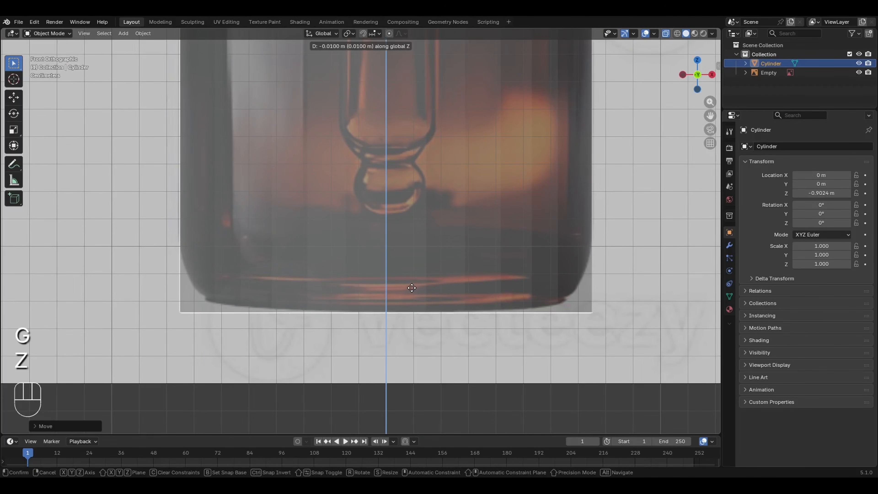
pyautogui.click(414, 290)
pyautogui.keyDown('ctrl'); pyautogui.moveTo(421, 268); pyautogui.dragTo(441, 266, button='middle'); pyautogui.keyUp('ctrl')
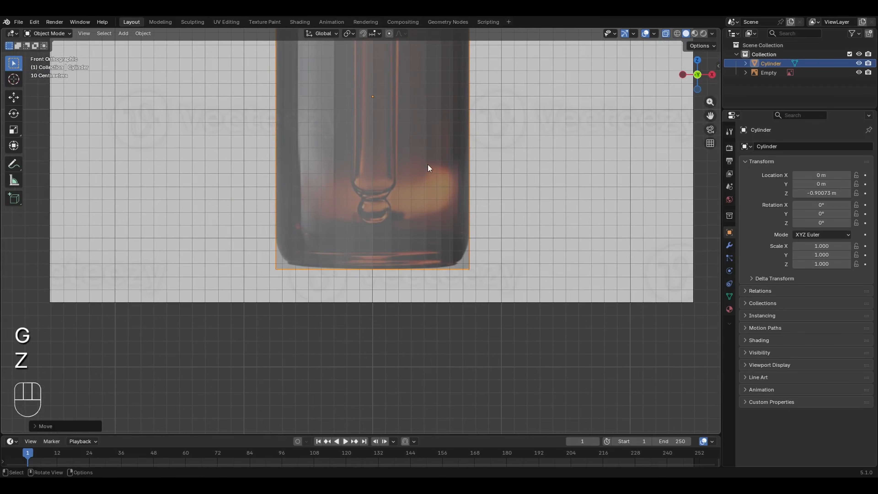
# - In Edit Mode, select only the cylinder's bottom face using face selection, keeping X-ray display on
pyautogui.keyDown('shift'); pyautogui.moveTo(428, 165); pyautogui.dragTo(437, 315, button='middle'); pyautogui.keyUp('shift')
pyautogui.press('Tab')
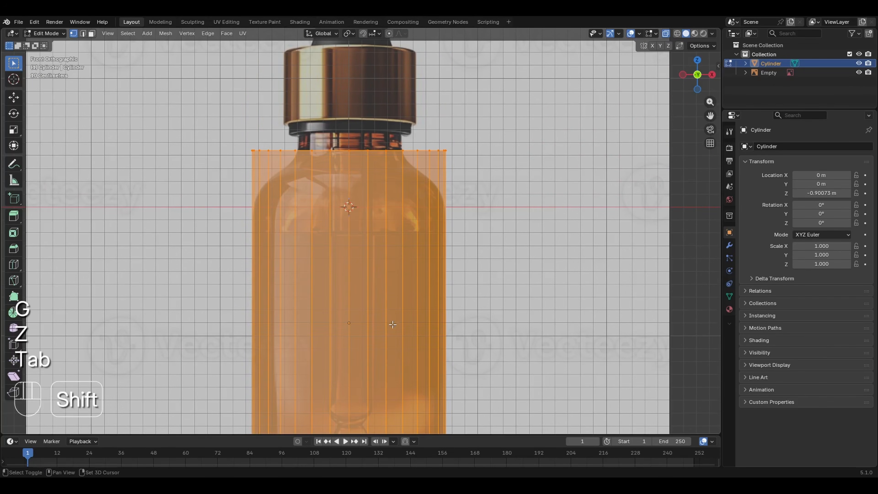
pyautogui.keyDown('shift'); pyautogui.moveTo(406, 276); pyautogui.dragTo(408, 152, button='middle'); pyautogui.keyUp('shift')
pyautogui.press('Tab')
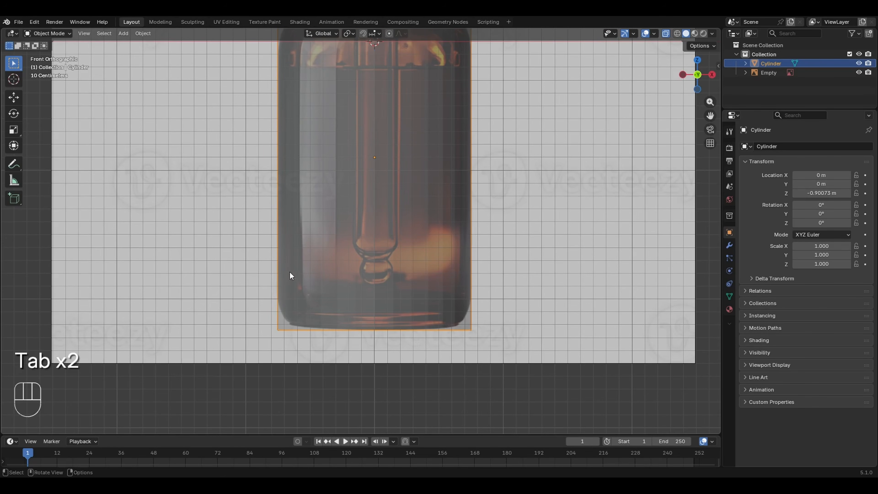
pyautogui.press('Tab')
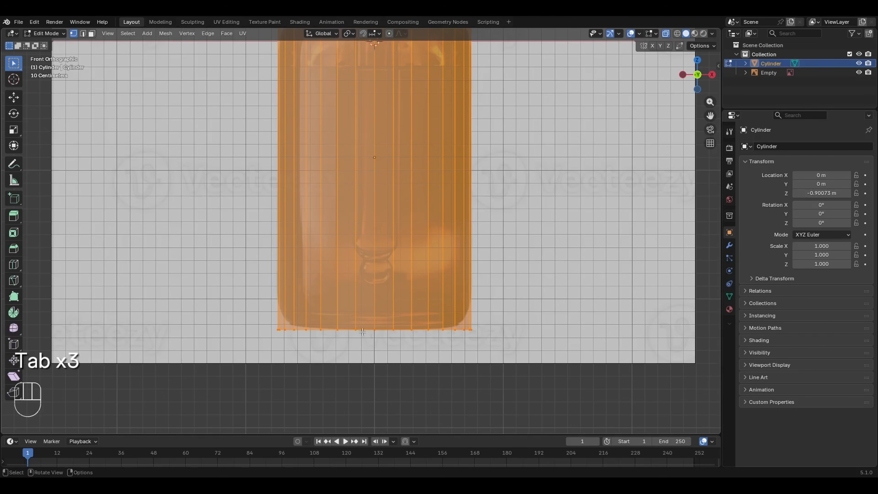
pyautogui.click(540, 150)
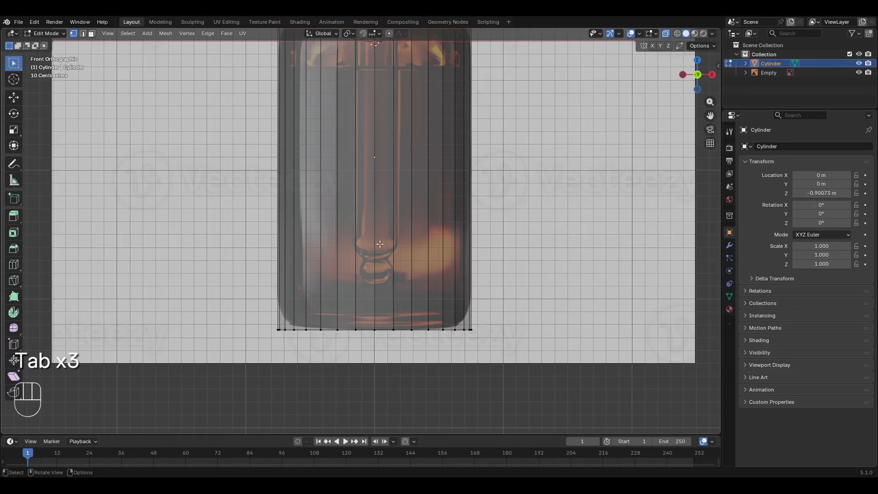
pyautogui.moveTo(363, 282); pyautogui.dragTo(375, 358, button='middle')
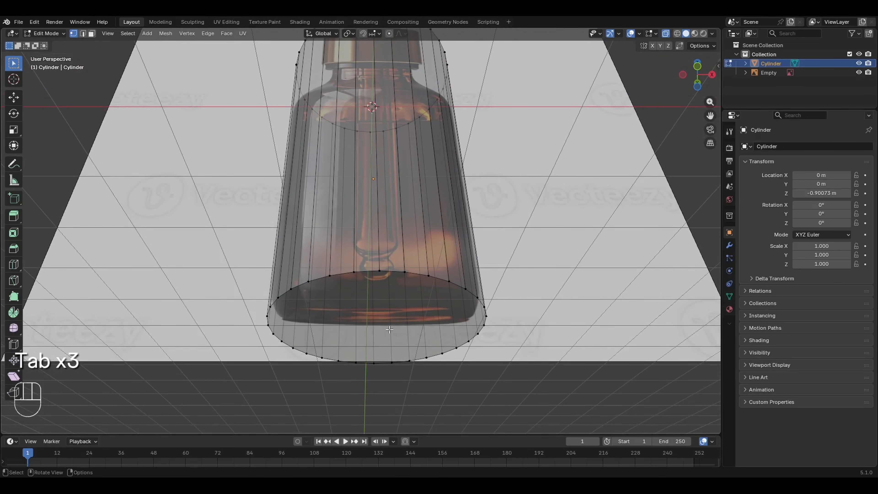
pyautogui.keyDown('alt'); pyautogui.click(347, 277); pyautogui.keyUp('alt')
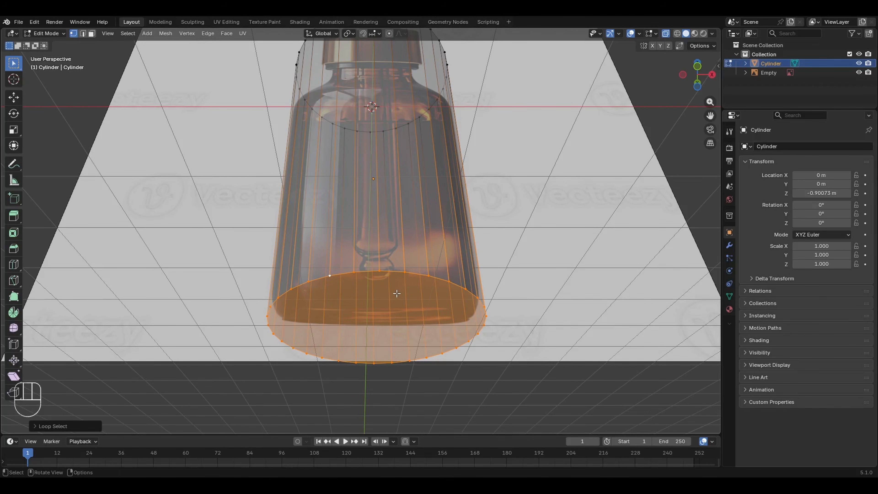
pyautogui.press('3')
pyautogui.click(504, 196)
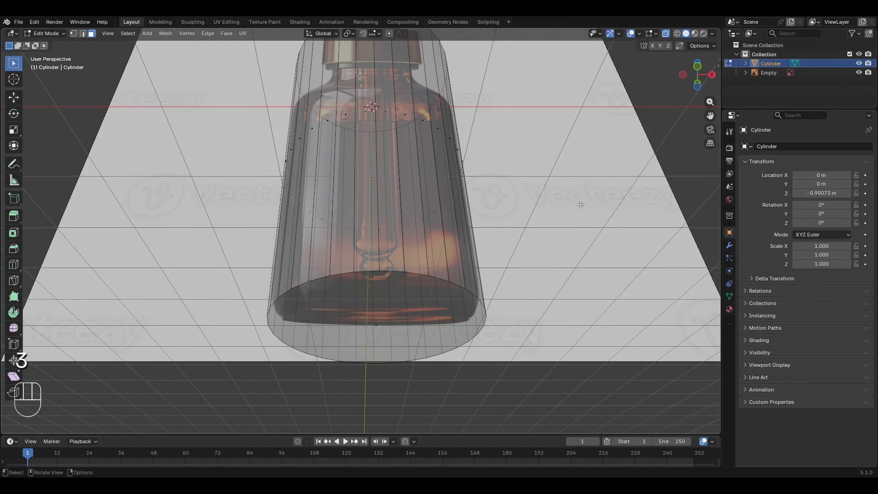
pyautogui.hotkey('alt', 'z')
pyautogui.click(375, 312)
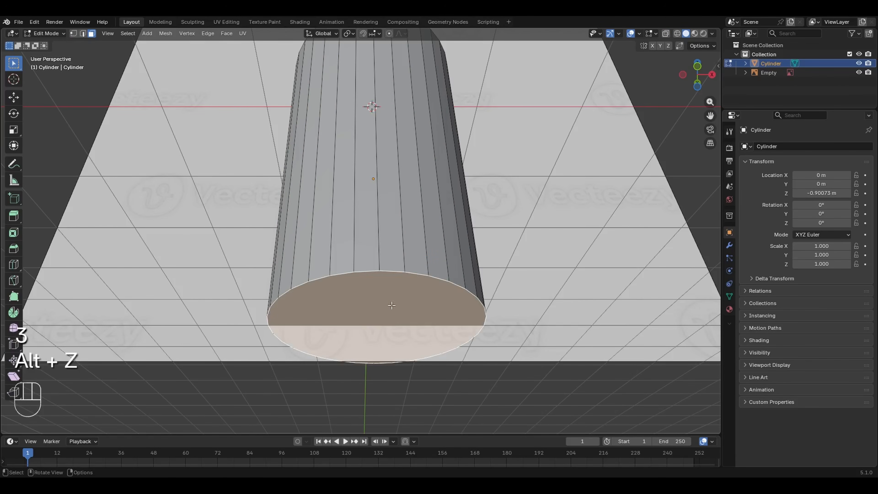
pyautogui.hotkey('alt', 'z')
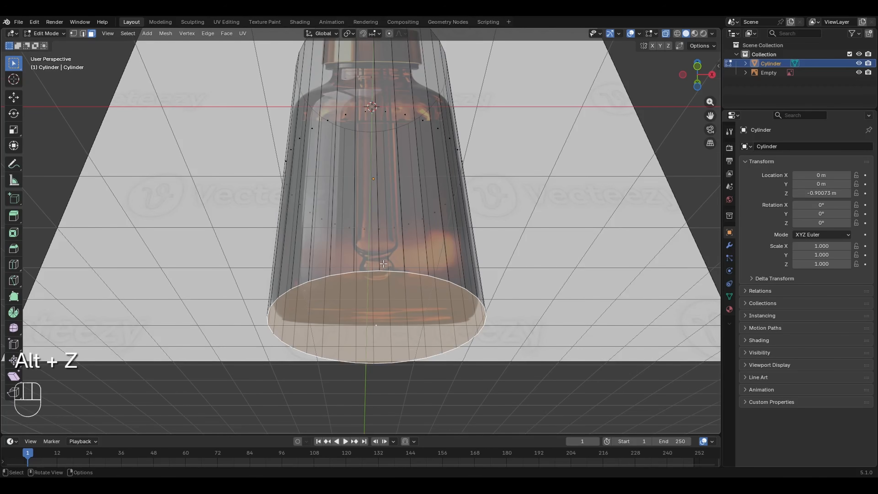
# - Bevel the cylinder's bottom face with a width of 0.215 m and four segments, rounding the base to match the reference bottle
pyautogui.press('KP_1')
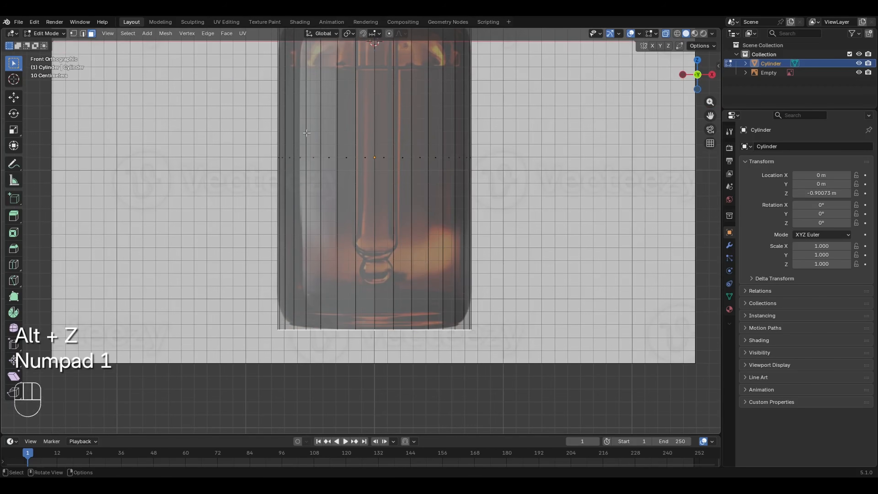
pyautogui.hotkey('ctrl', 'v')
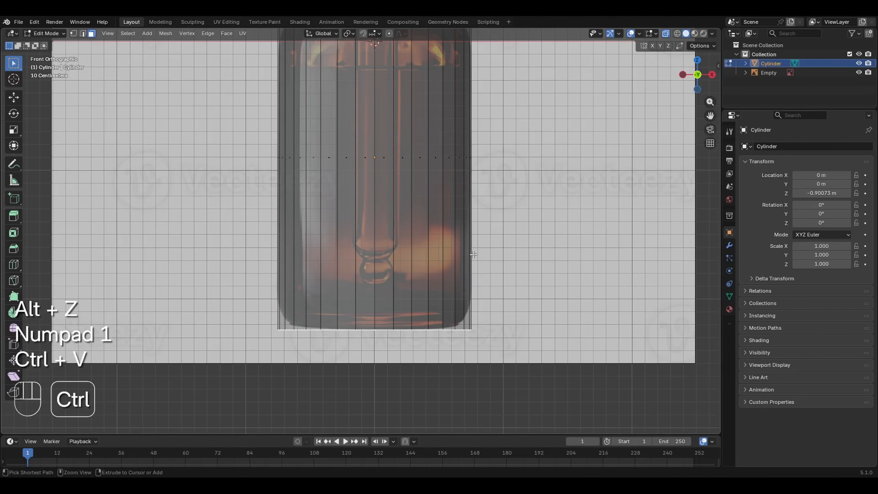
pyautogui.hotkey('ctrl', 'b')
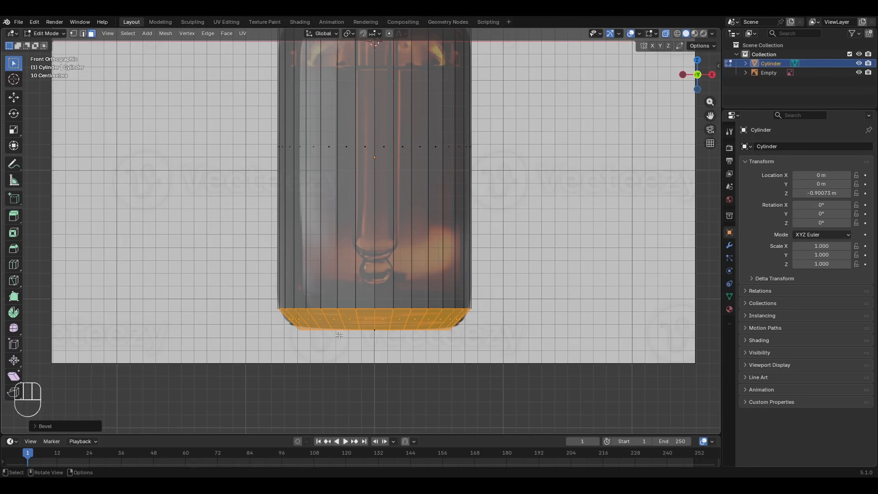
pyautogui.click(57, 428)
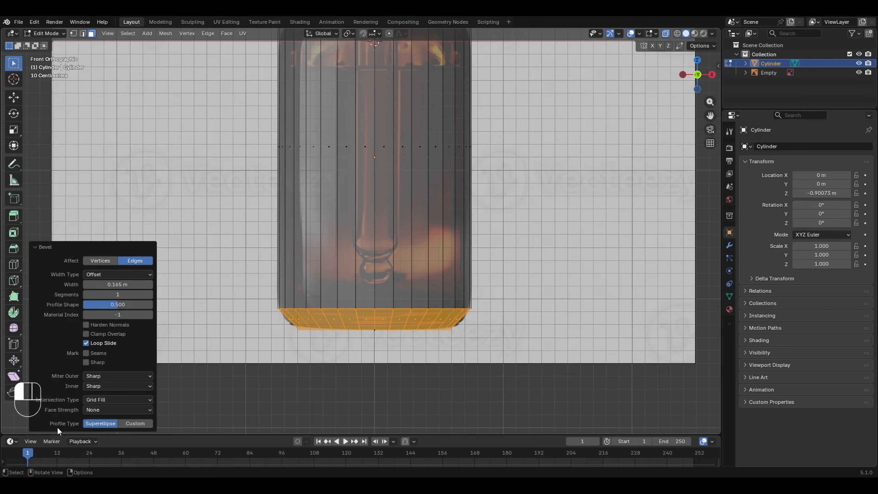
pyautogui.click(151, 295)
pyautogui.click(150, 295)
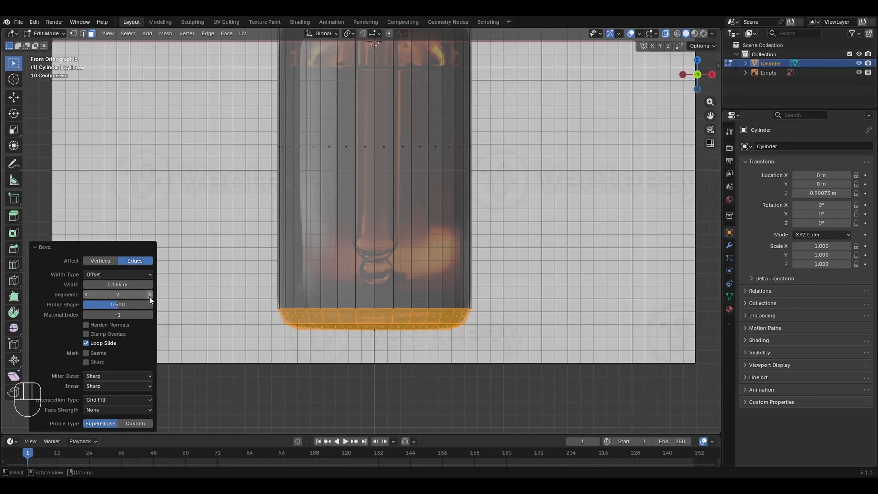
pyautogui.click(149, 295)
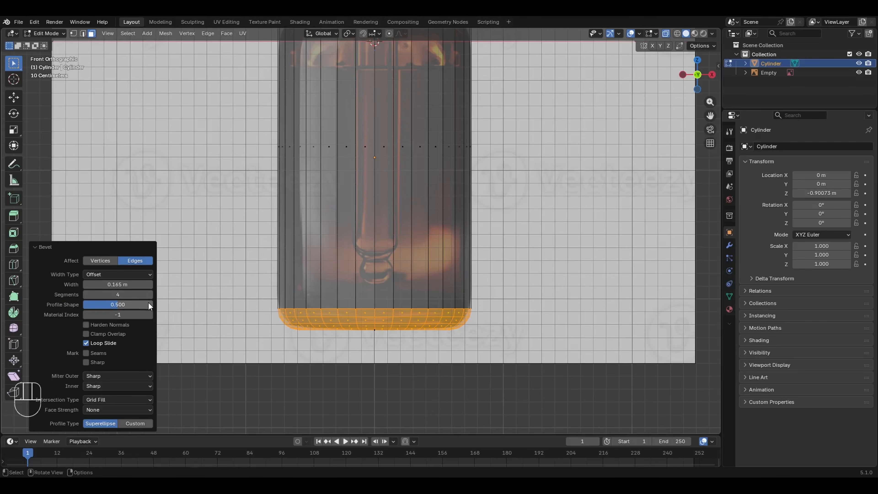
pyautogui.moveTo(133, 284); pyautogui.dragTo(135, 284)
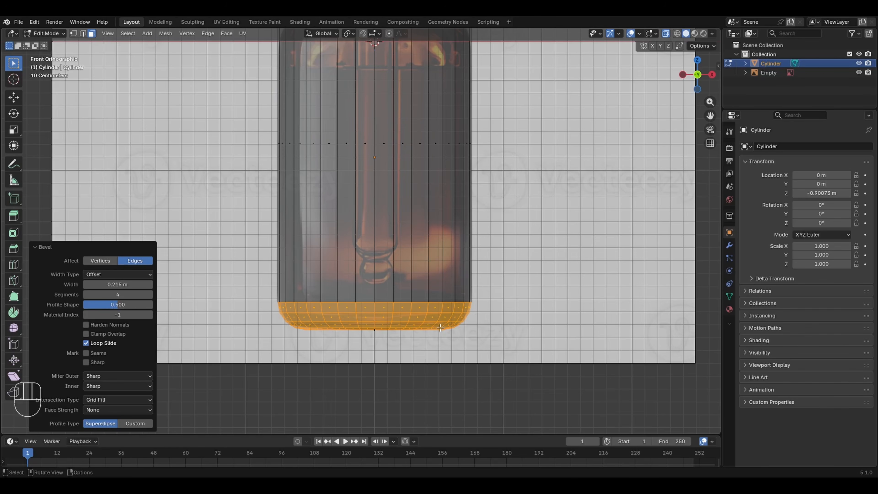
# - Select the cylinder's top edge loop and move it down along Z by about 0.16 m to the reference bottle's shoulder
pyautogui.keyDown('shift'); pyautogui.moveTo(441, 327); pyautogui.dragTo(298, 177, button='middle'); pyautogui.keyUp('shift')
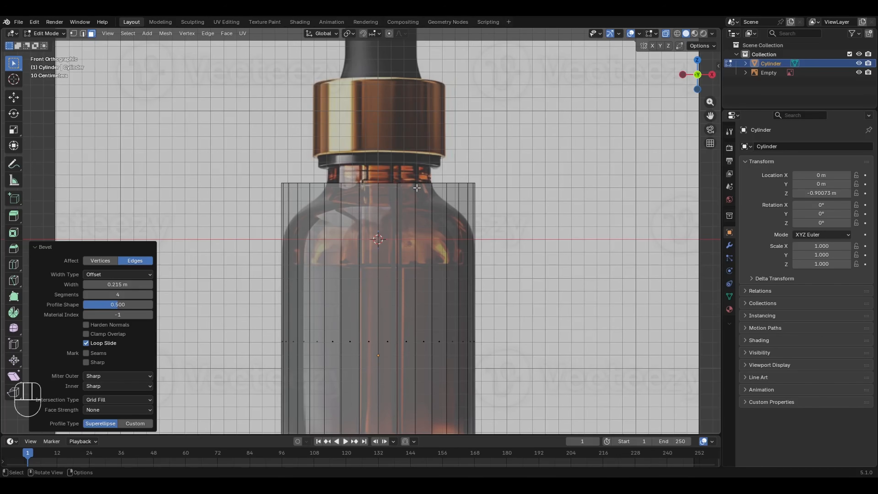
pyautogui.press('2')
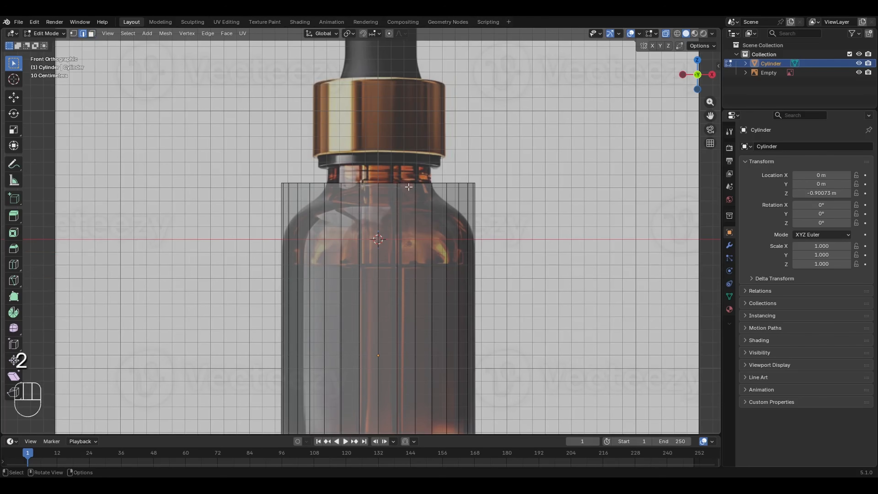
pyautogui.keyDown('ctrl'); pyautogui.moveTo(398, 187); pyautogui.dragTo(427, 142, button='middle'); pyautogui.keyUp('ctrl')
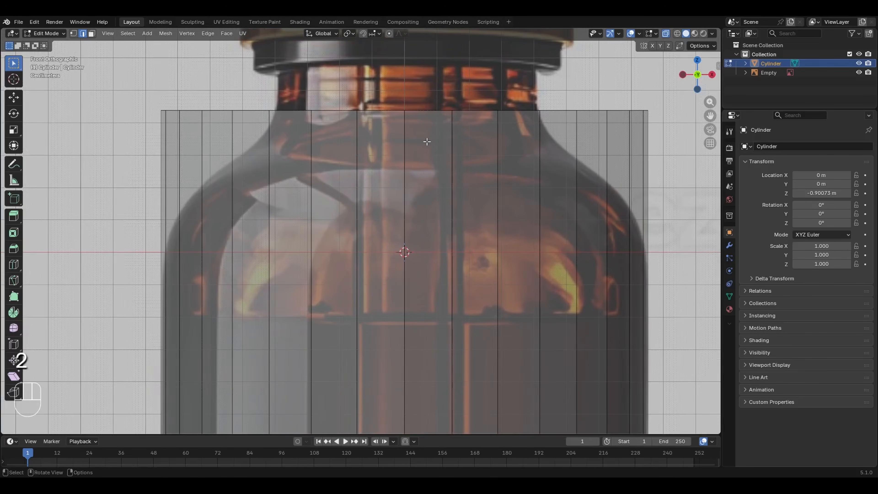
pyautogui.keyDown('alt'); pyautogui.click(422, 112); pyautogui.keyUp('alt')
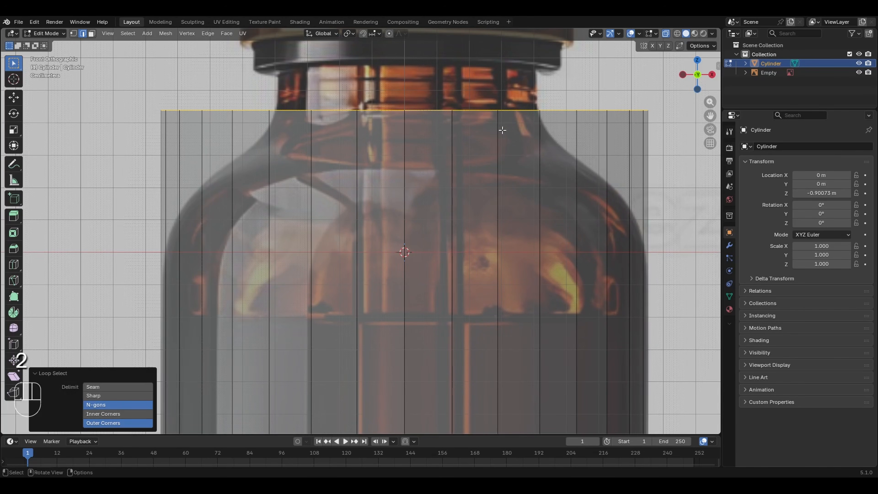
pyautogui.moveTo(502, 130); pyautogui.dragTo(490, 159, button='middle')
pyautogui.press('KP_1')
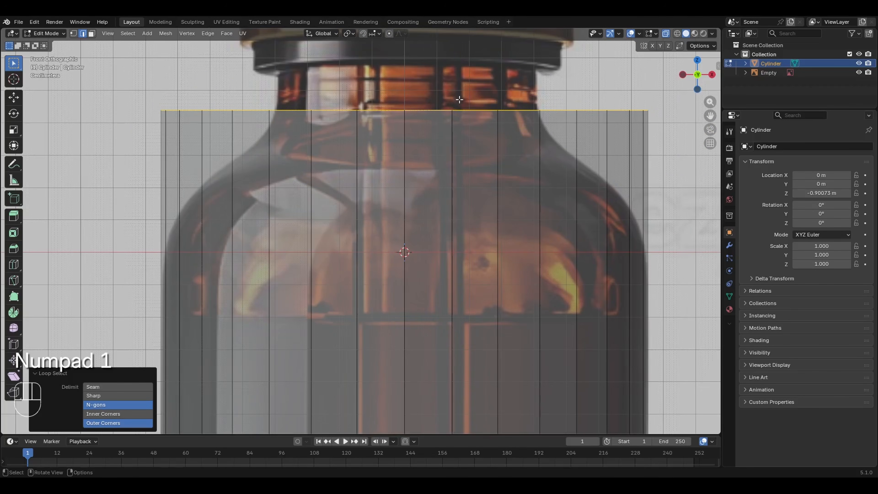
pyautogui.keyDown('ctrl'); pyautogui.moveTo(459, 99); pyautogui.dragTo(471, 123, button='middle'); pyautogui.keyUp('ctrl')
pyautogui.press('g')
pyautogui.press('z')
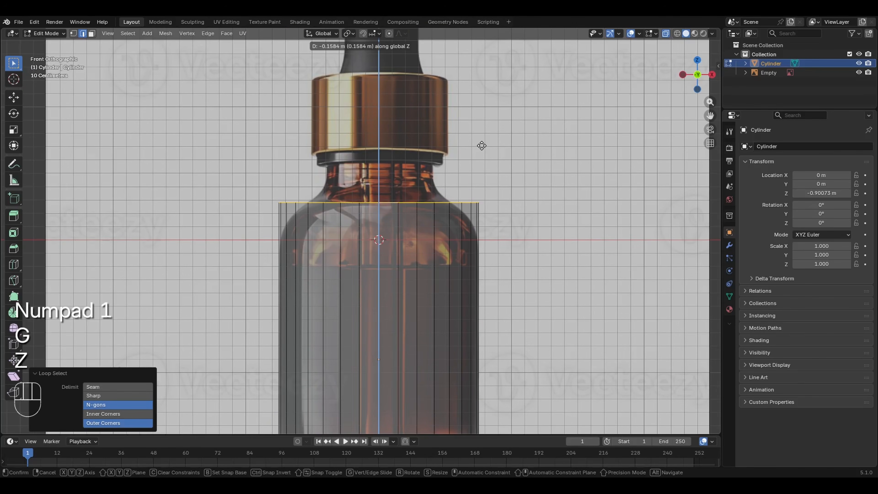
pyautogui.click(482, 149)
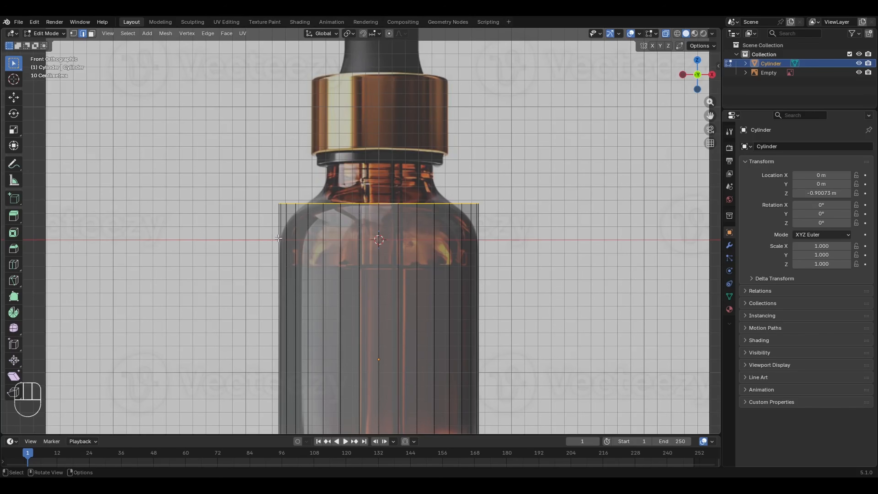
pyautogui.press('s')
pyautogui.press('Escape')
pyautogui.press('s')
pyautogui.press('Escape')
pyautogui.press('s')
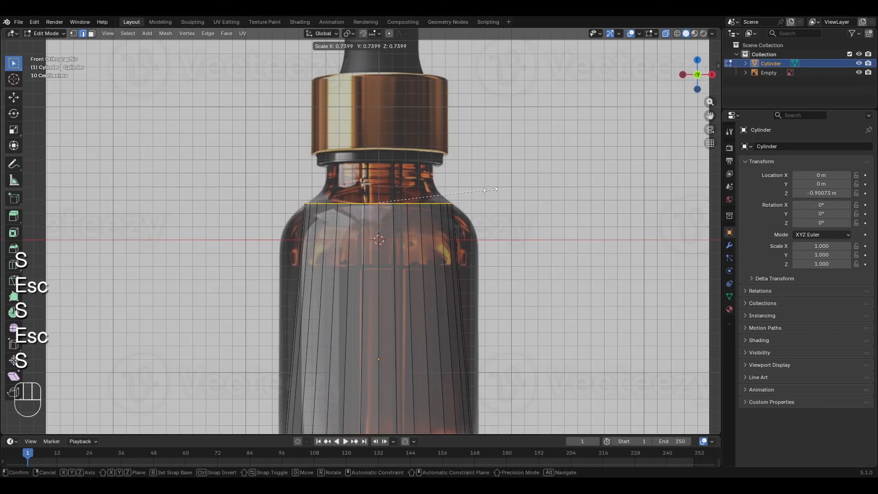
pyautogui.press('Escape')
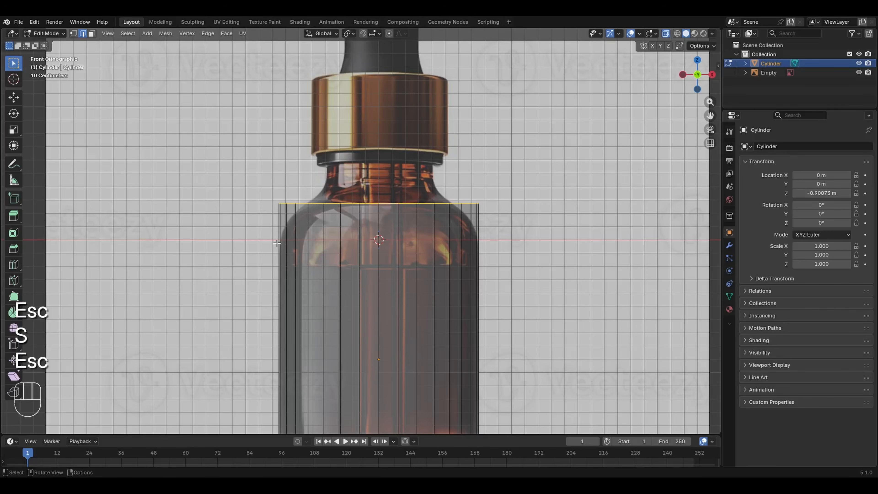
# - Add one edge loop around the cylinder and slide it up to the start of the shoulder, with a factor of -0.757
pyautogui.hotkey('ctrl', 'r')
pyautogui.click(298, 255)
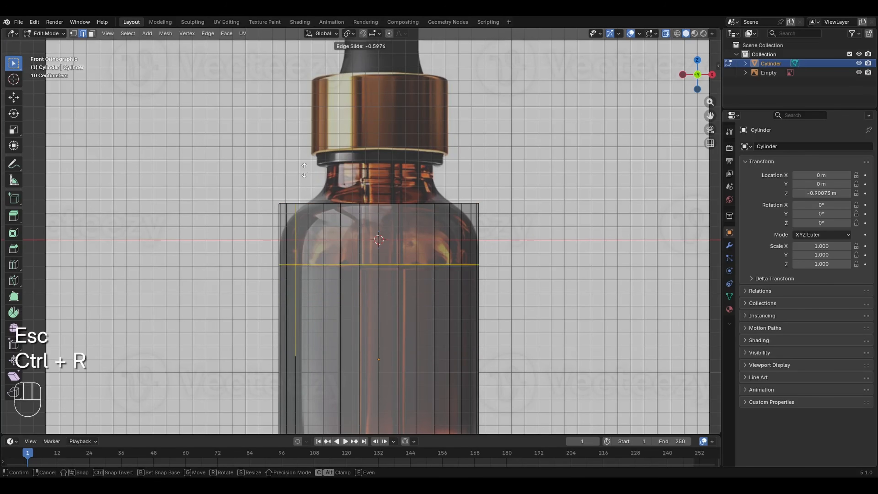
pyautogui.click(321, 144)
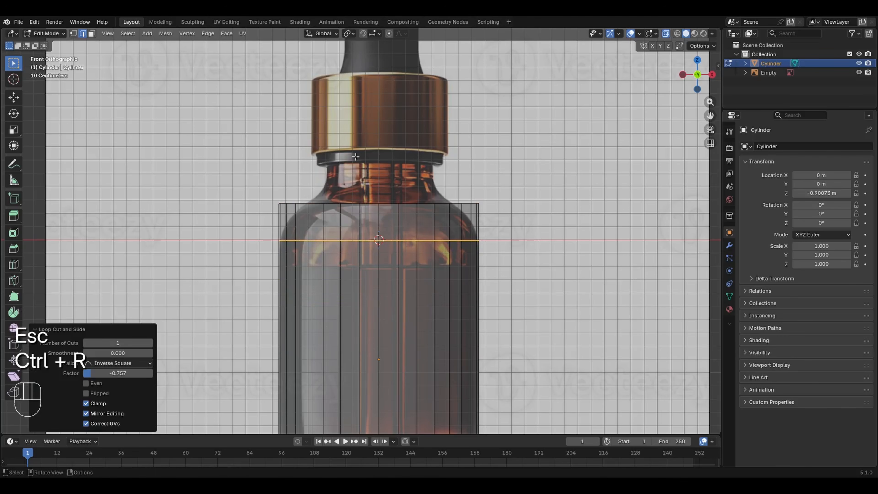
# - Scale the cylinder's top edge loop down to about 0.74 to follow the reference shoulder, then clear the selection
pyautogui.keyDown('alt'); pyautogui.click(381, 155); pyautogui.keyUp('alt')
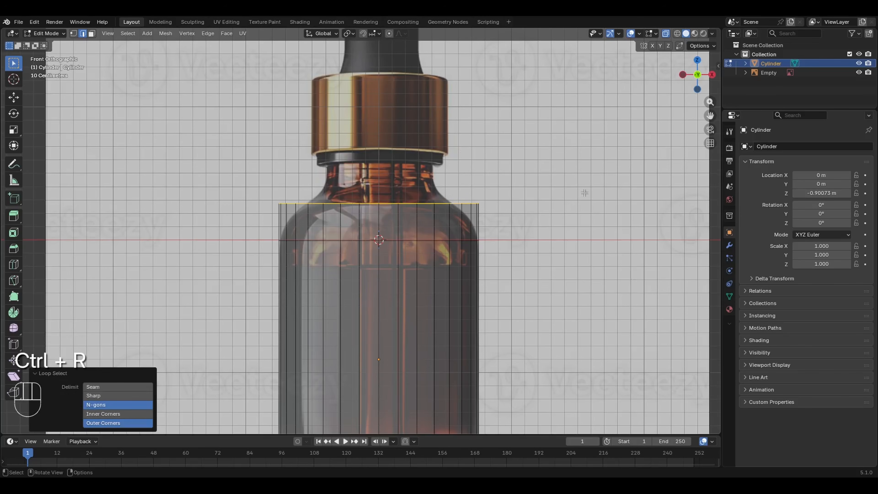
pyautogui.press('s')
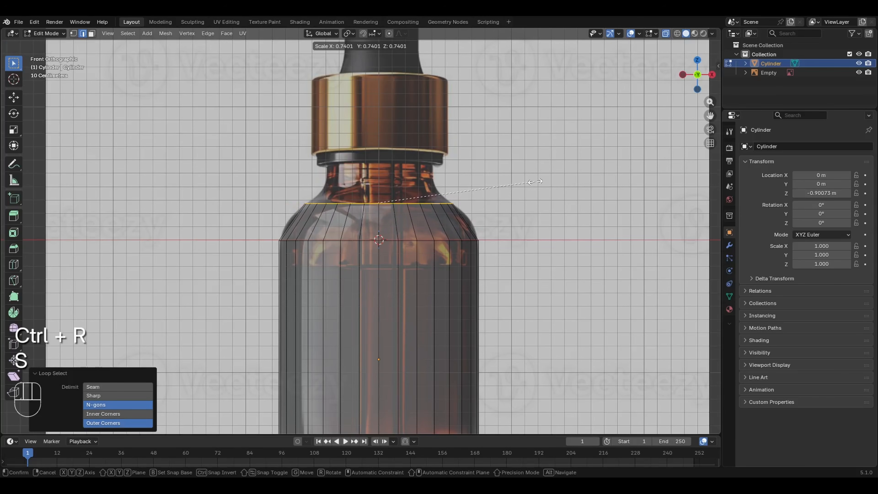
pyautogui.click(423, 199)
pyautogui.click(285, 215)
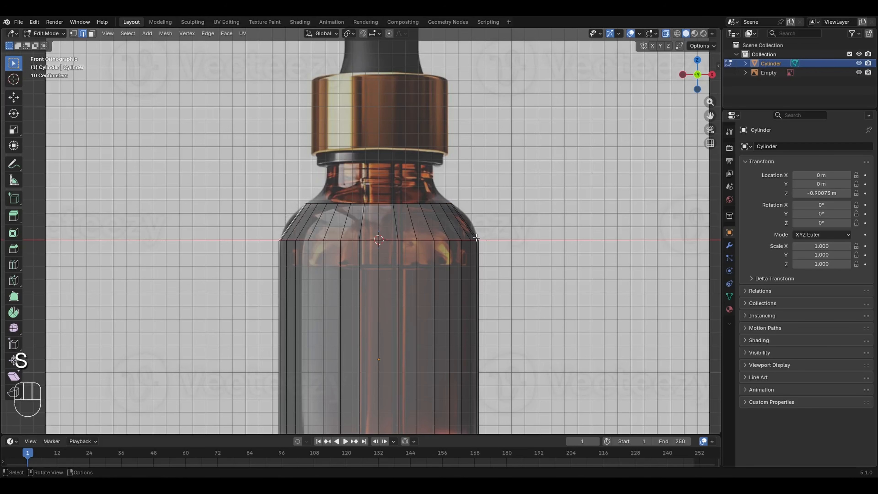
# - Add two evenly spaced edge loops across the shoulder and scale them up by 1.061 to round its outline
pyautogui.press('ctrl')
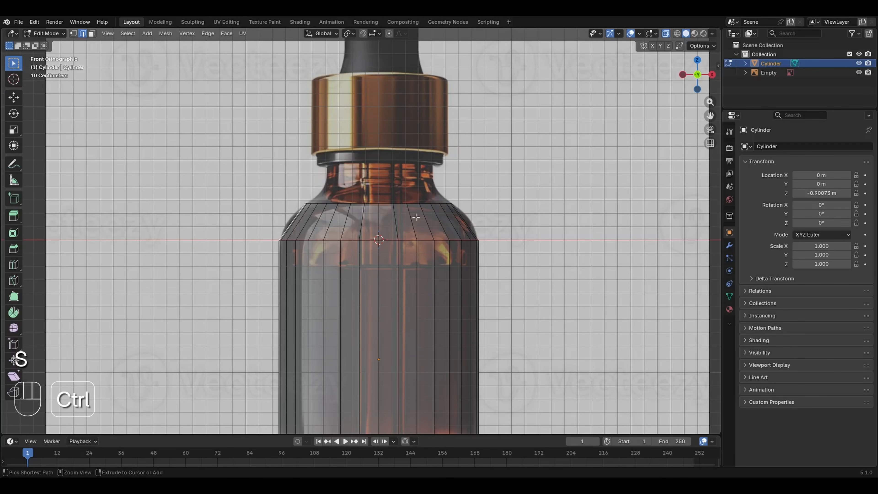
pyautogui.hotkey('ctrl', 'r')
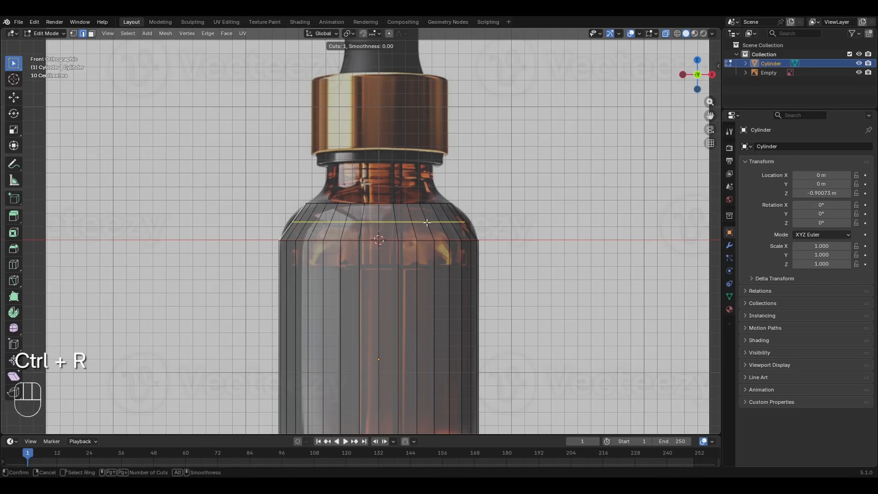
pyautogui.scroll(1, 427, 223)
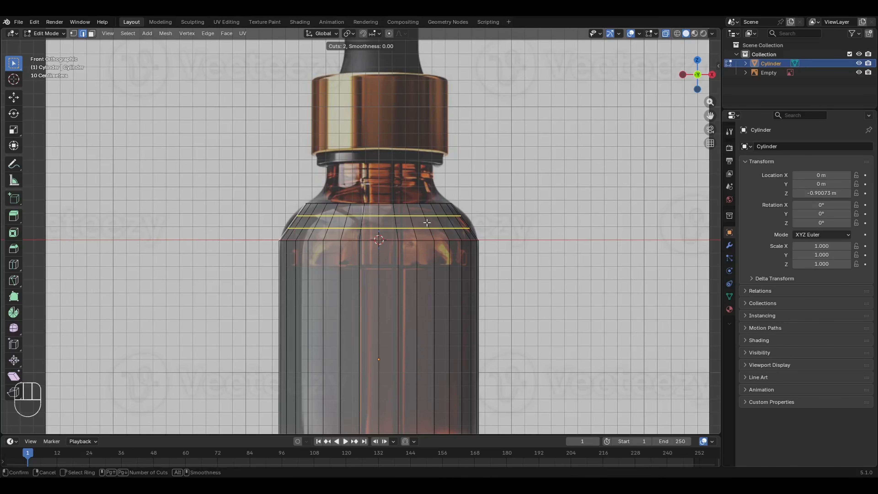
pyautogui.click(427, 223)
pyautogui.rightClick(425, 218)
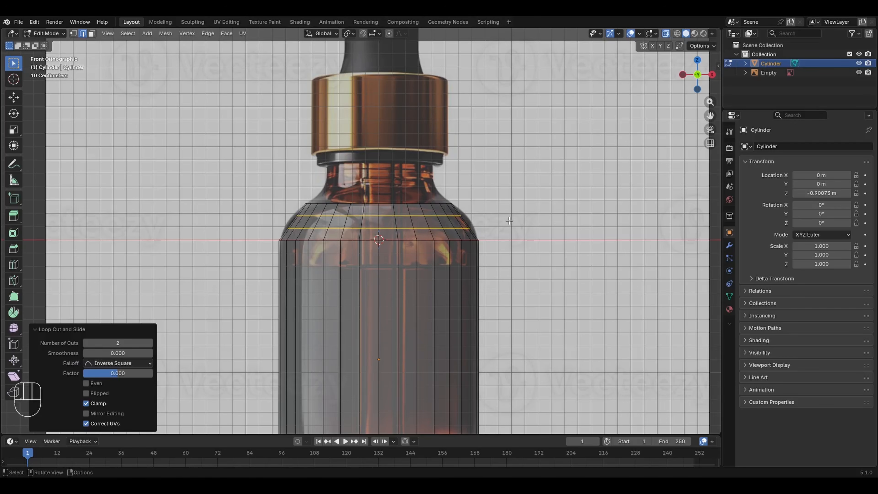
pyautogui.press('s')
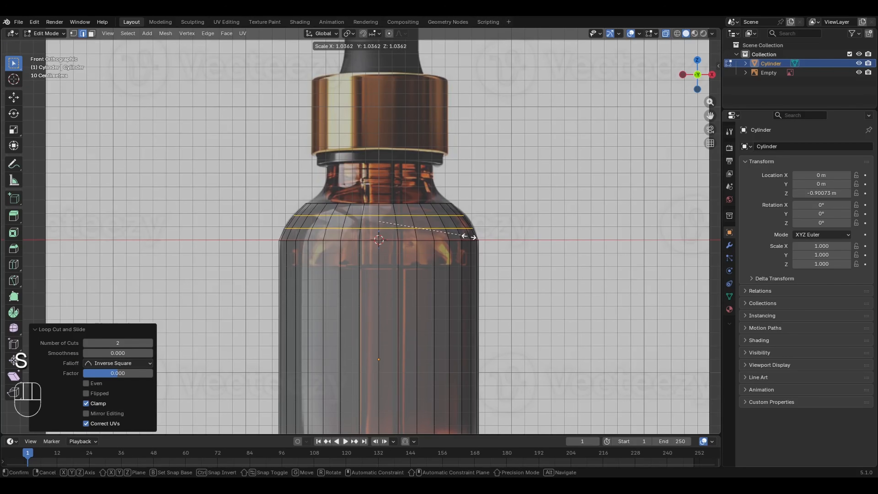
pyautogui.click(471, 237)
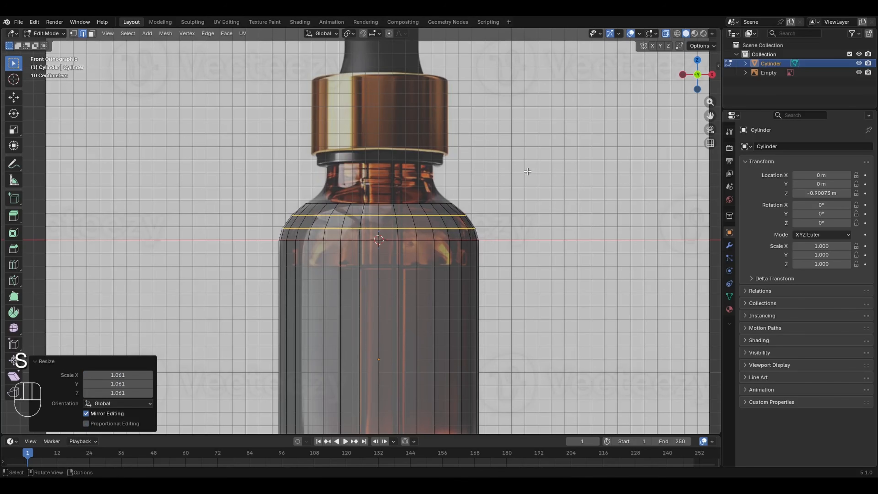
# - With X-ray display off, select the shoulder's top edge loop and extrude it up along Z by about 0.124 m
pyautogui.moveTo(693, 78); pyautogui.dragTo(687, 83)
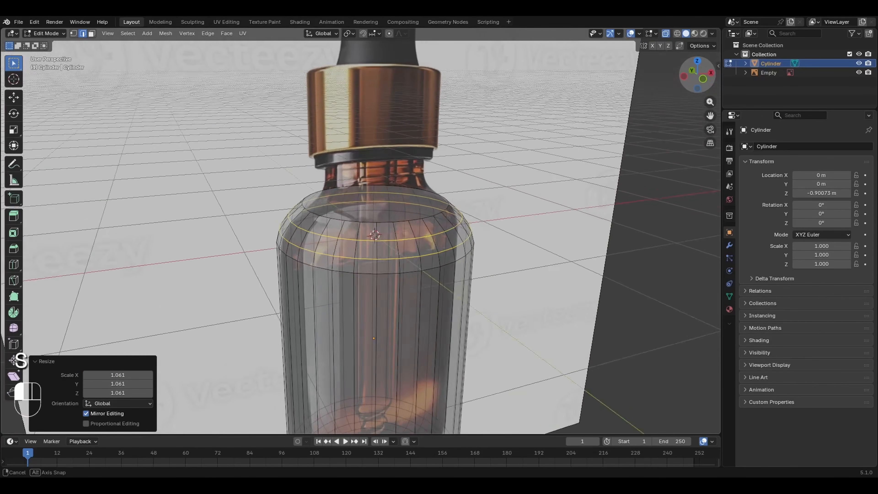
pyautogui.hotkey('alt', 'z')
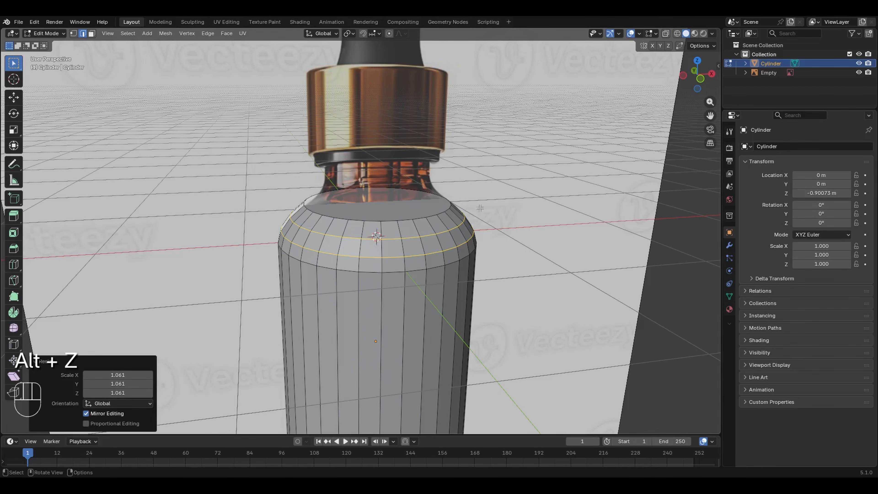
pyautogui.press('KP_1')
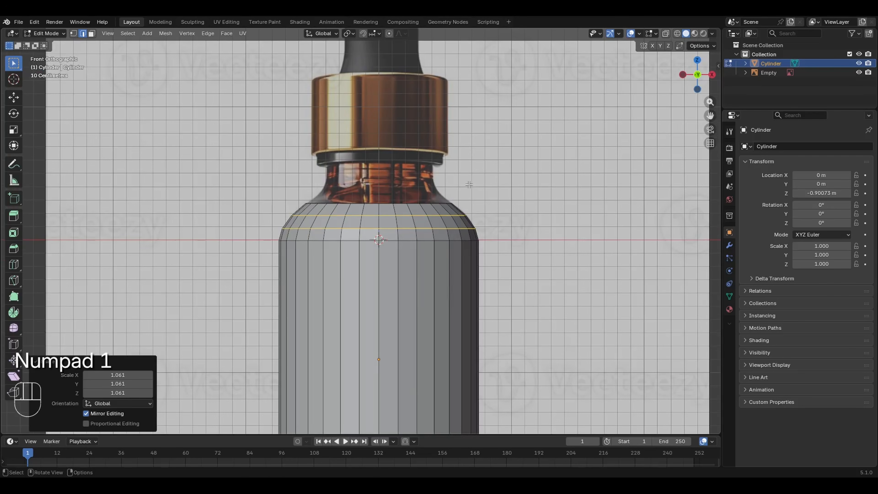
pyautogui.keyDown('alt'); pyautogui.click(386, 204); pyautogui.keyUp('alt')
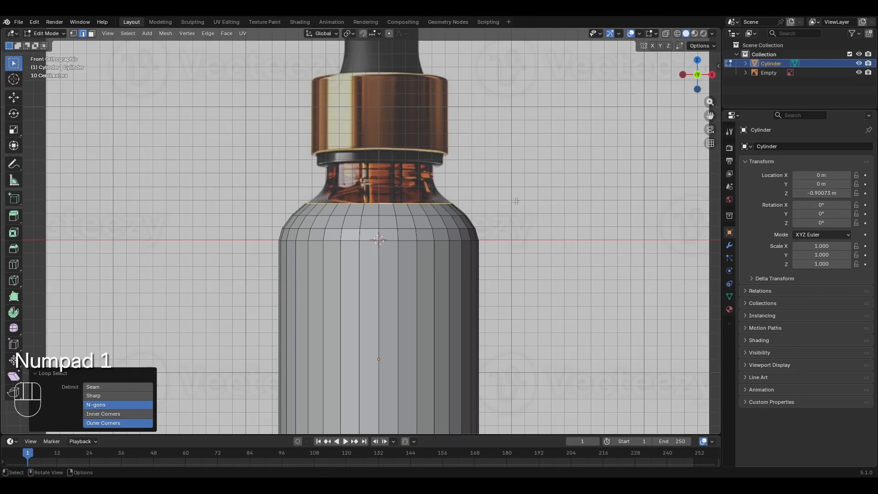
pyautogui.press('e')
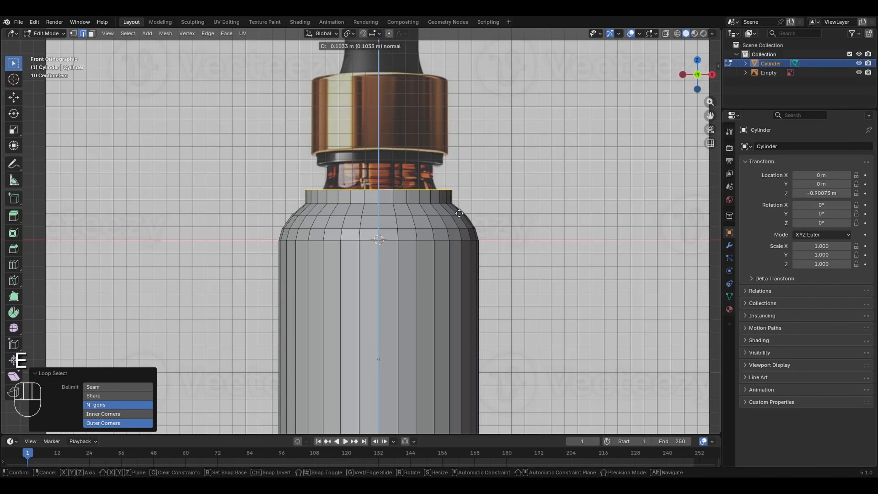
pyautogui.press('z')
pyautogui.press('z')
pyautogui.click(459, 213)
# - Scale the extruded top loop to 0.739 to match the base of the reference neck, and turn X-ray display back on
pyautogui.press('s')
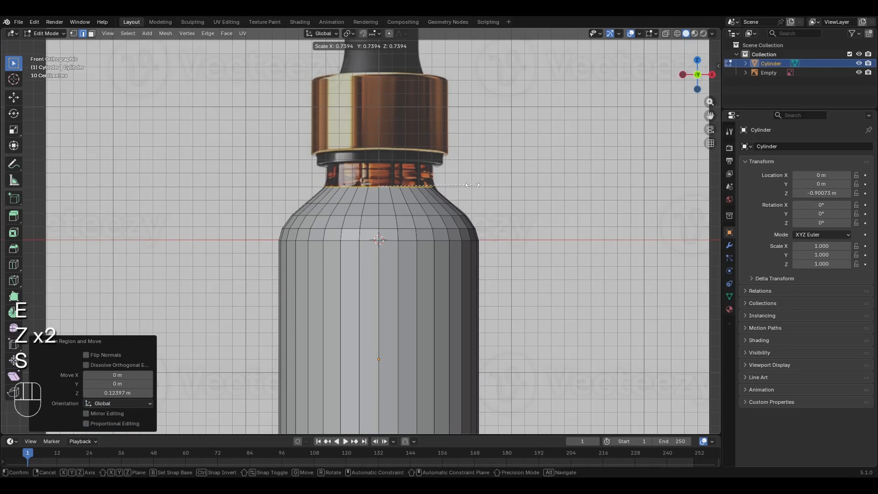
pyautogui.click(472, 185)
pyautogui.hotkey('alt', 'z')
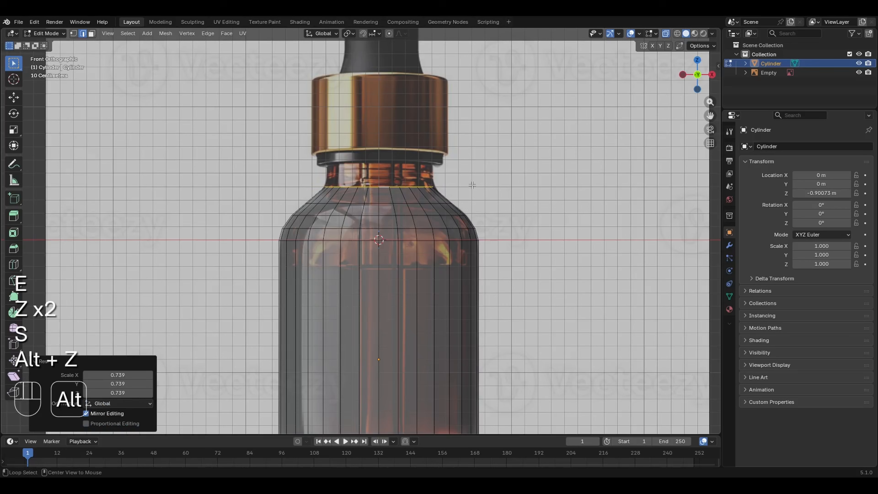
pyautogui.scroll(3, 383, 183)
pyautogui.scroll(1, 405, 181)
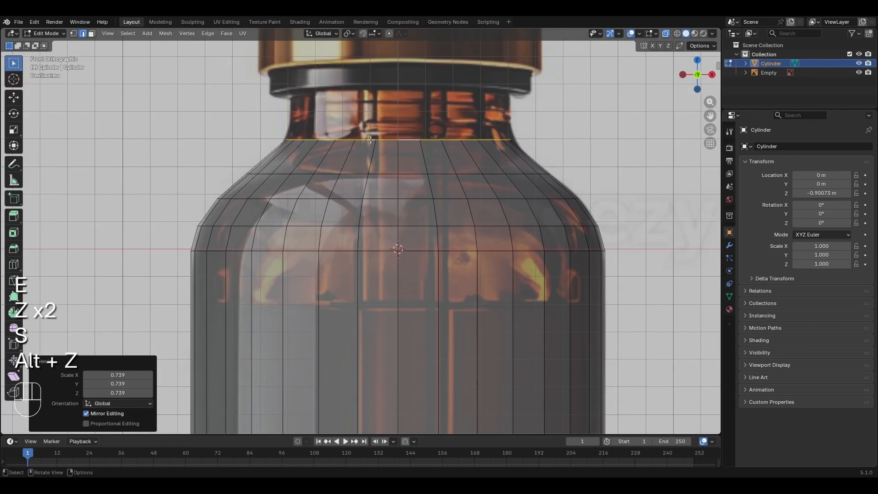
# - Extrude the cylinder's top edge loop up by about 0.178 m to form the neck, then return to Object Mode with X-ray display off
pyautogui.press('e')
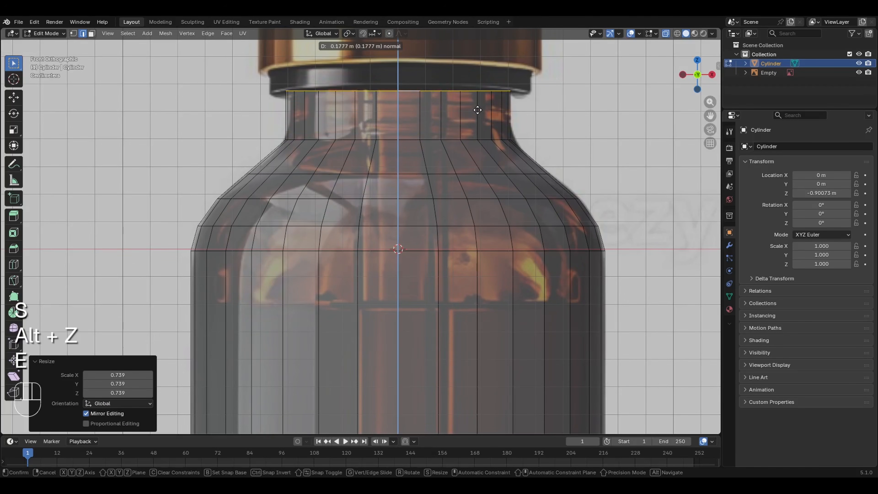
pyautogui.click(474, 110)
pyautogui.press('Tab')
pyautogui.hotkey('alt', 'z')
pyautogui.scroll(-5, 482, 115)
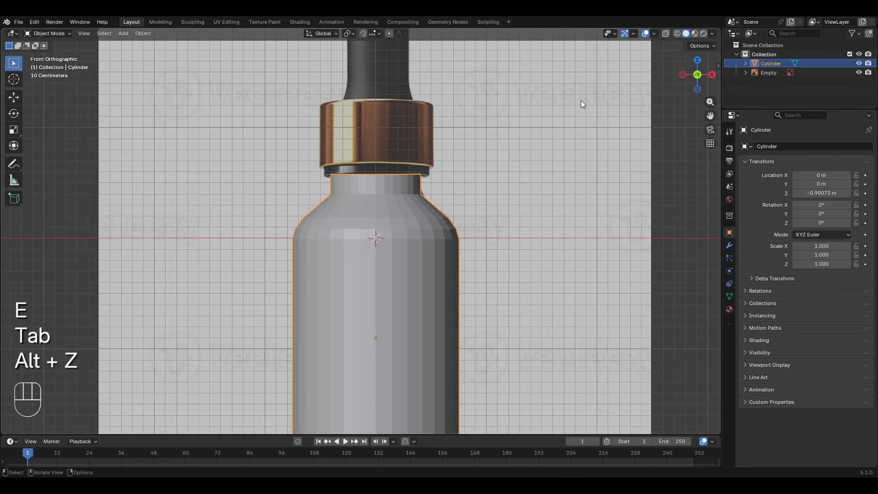
# - Apply Shade Auto Smooth to the bottle body with a 30° angle
pyautogui.moveTo(695, 76); pyautogui.dragTo(680, 97)
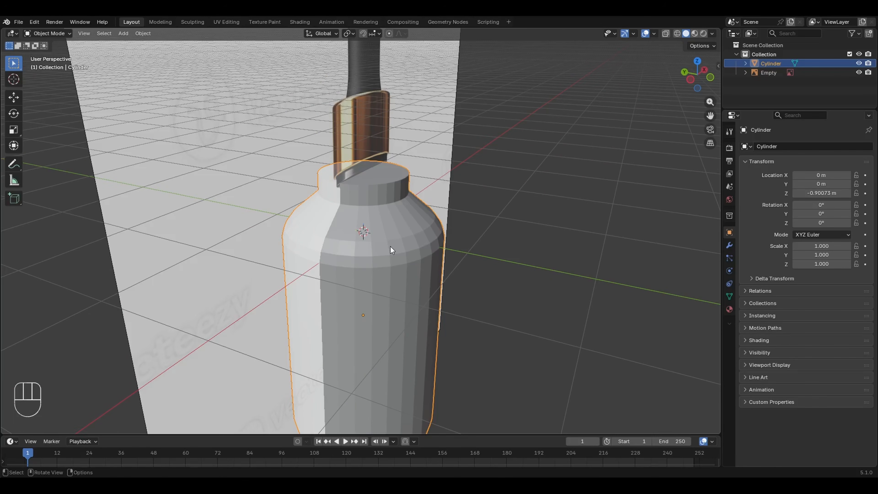
pyautogui.rightClick(406, 204)
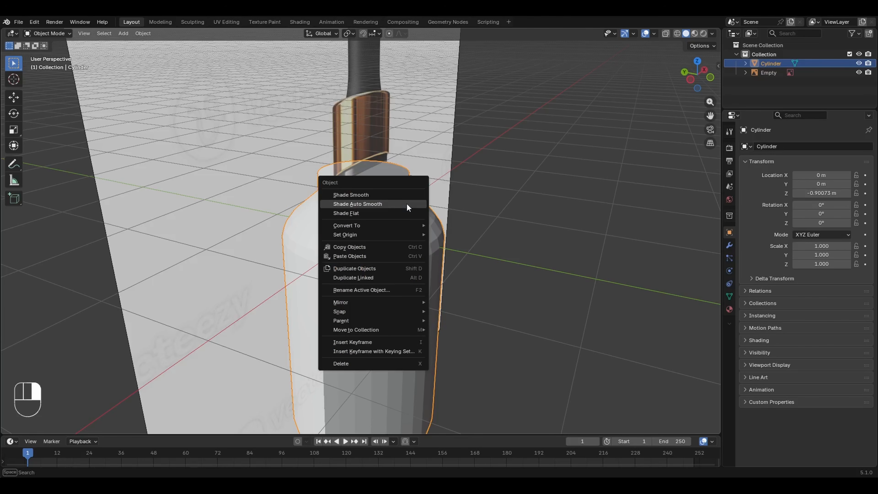
pyautogui.click(406, 203)
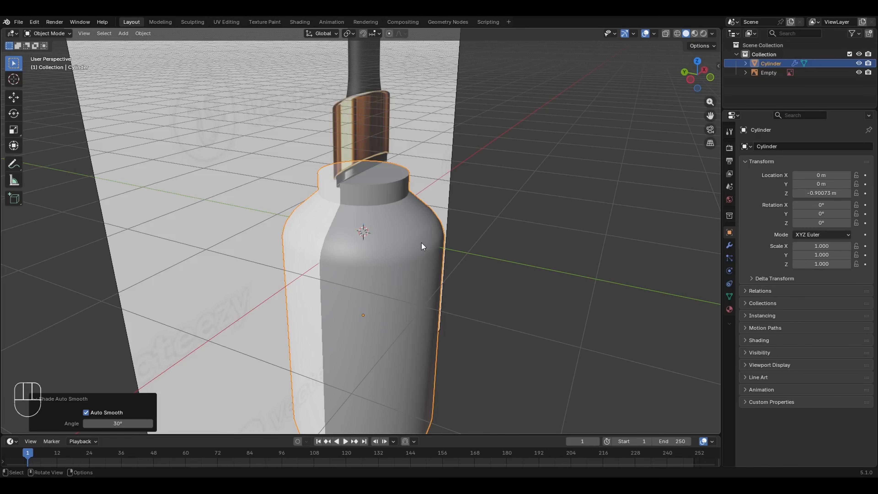
# - Add a Subdivision modifier at level 2 to the bottle, comparing viewport level 1 before setting it back to 2
pyautogui.press('ctrl')
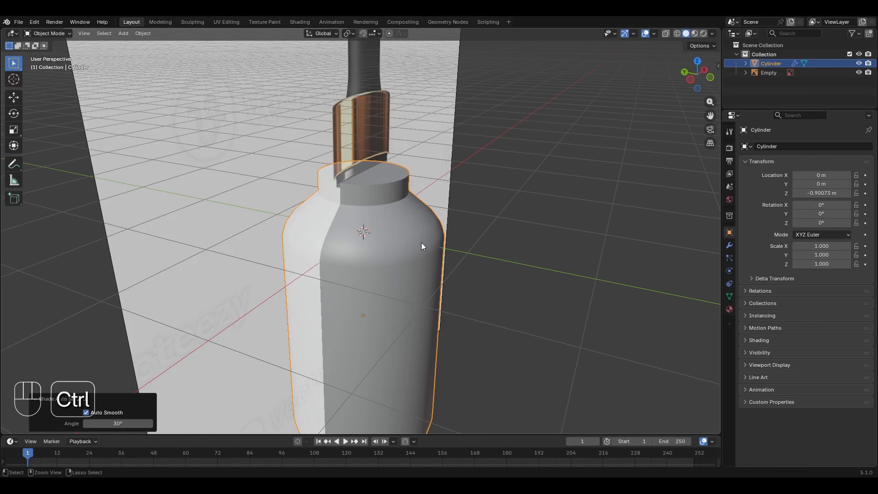
pyautogui.hotkey('ctrl', '2')
pyautogui.click(730, 246)
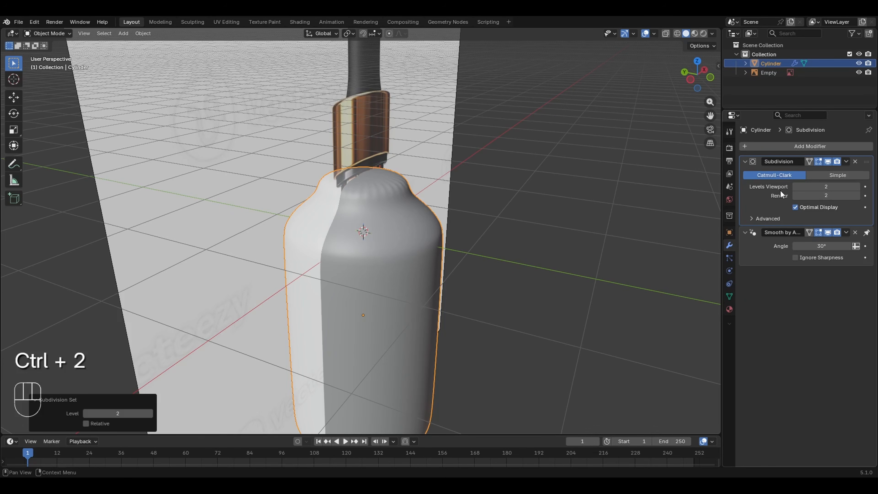
pyautogui.click(796, 187)
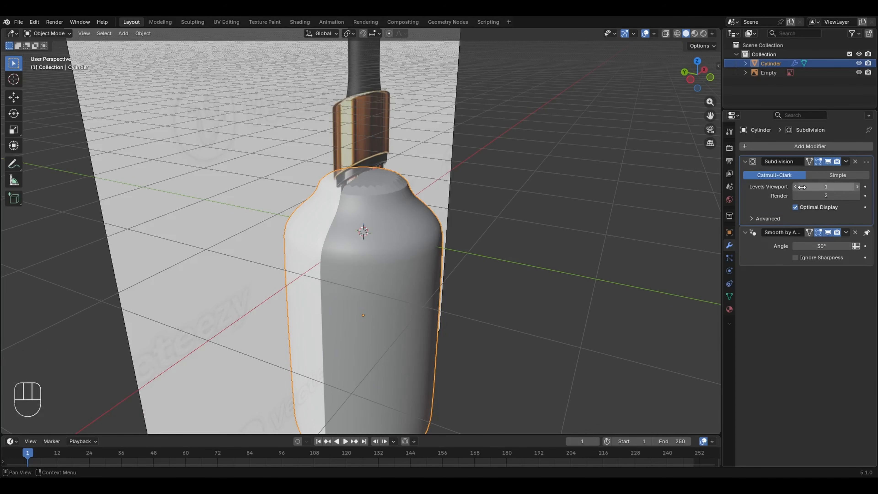
pyautogui.click(858, 187)
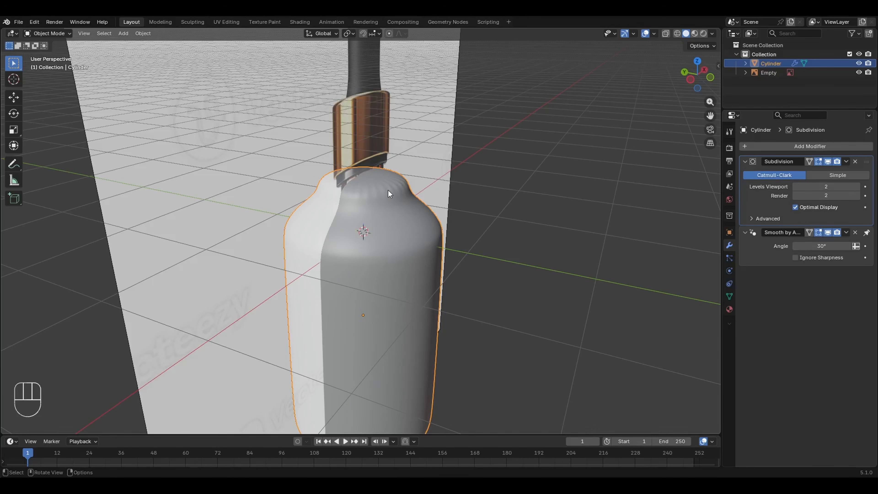
# - Try beveling the neck's top edge loop by about 0.034 m in Edit Mode, then undo the bevel
pyautogui.scroll(3, 387, 172)
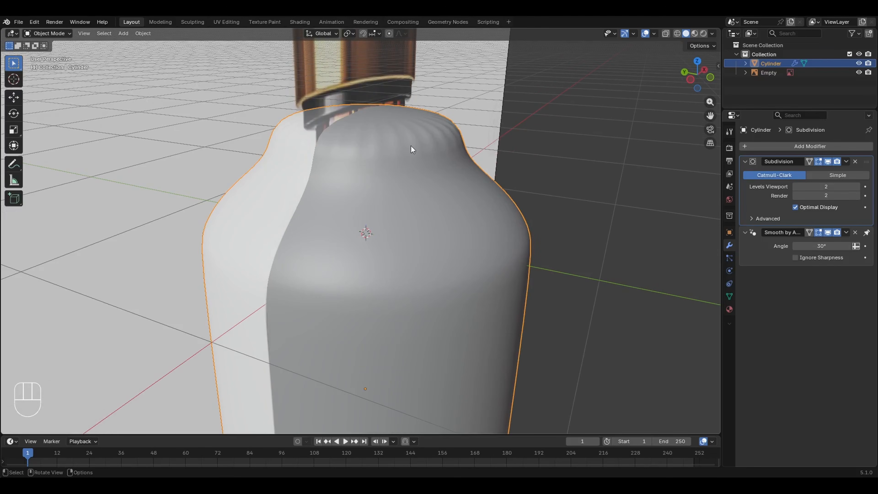
pyautogui.press('Tab')
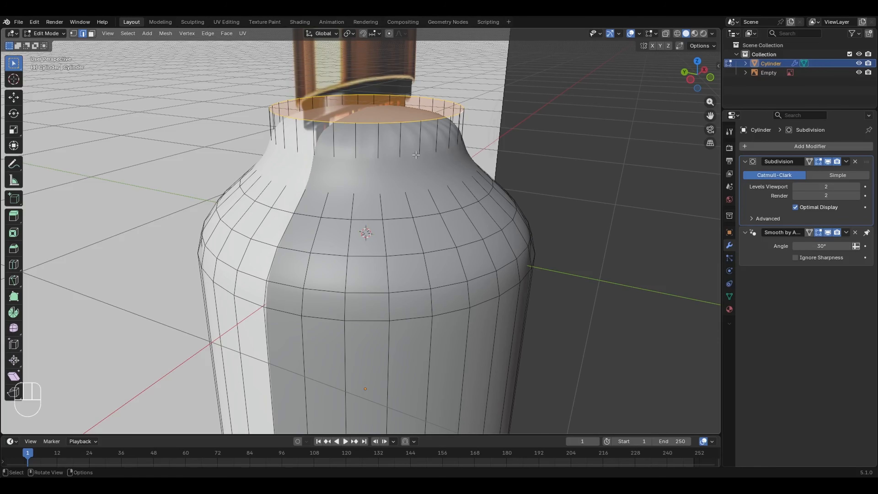
pyautogui.moveTo(429, 127); pyautogui.dragTo(358, 176, button='middle')
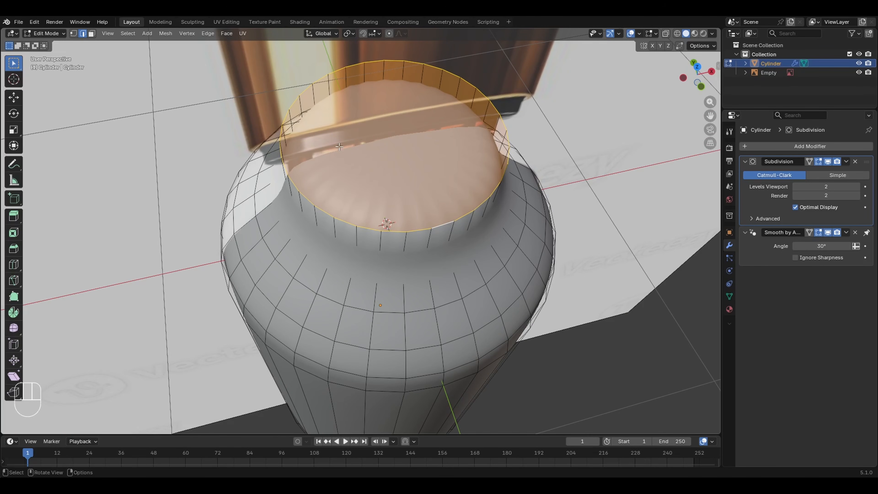
pyautogui.press('1')
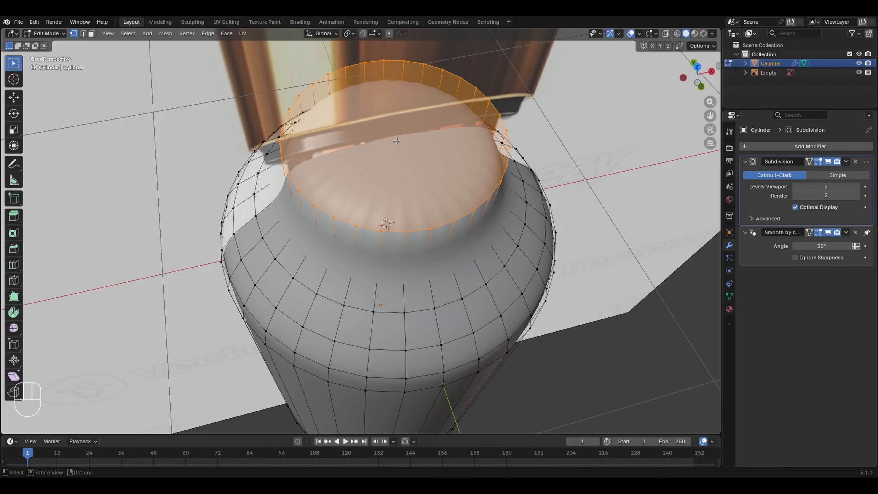
pyautogui.hotkey('ctrl', 'b')
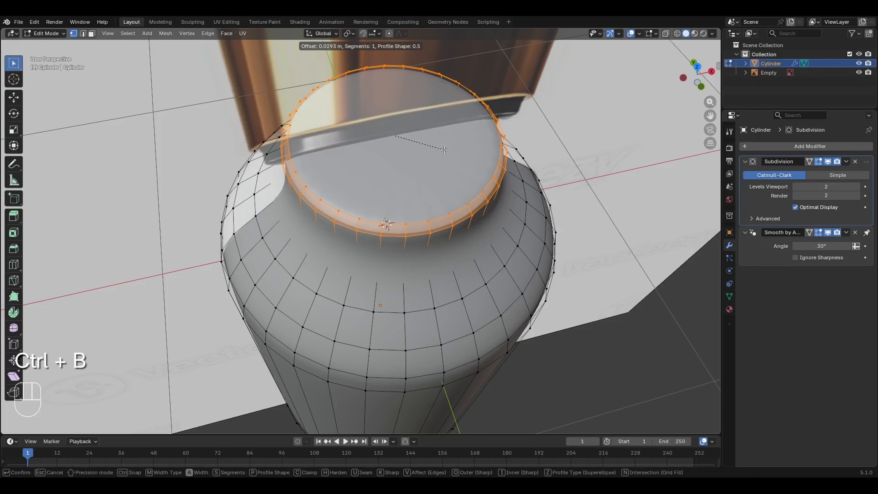
pyautogui.click(444, 168)
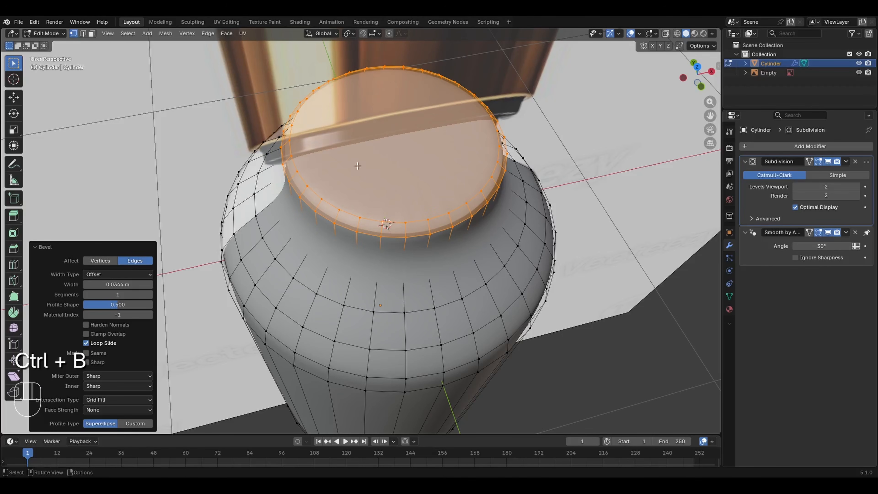
pyautogui.hotkey('ctrl', 'z')
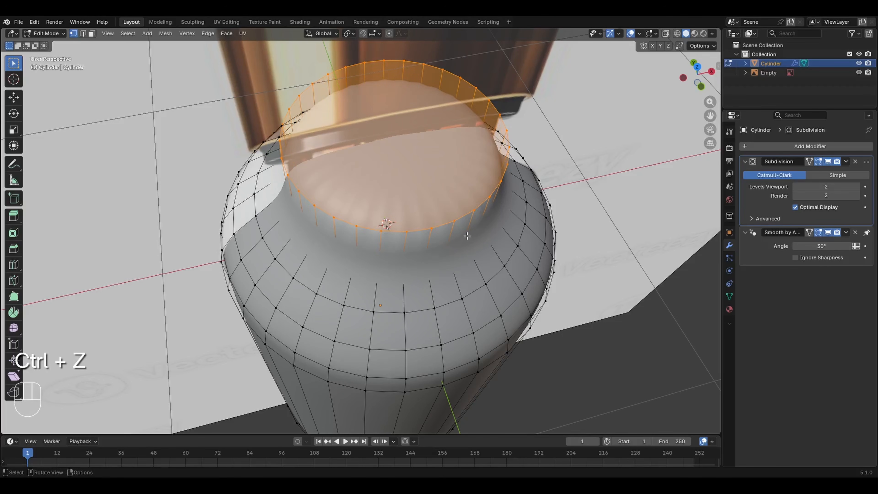
# - Examine the bottle's subdivided base from below and from the side, comparing its mesh edges with the smoothed surface
pyautogui.press('KP_1')
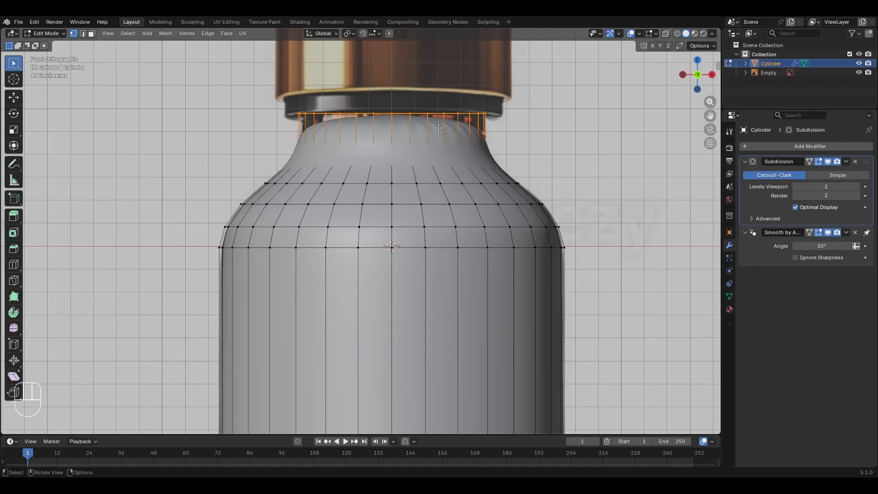
pyautogui.keyDown('shift'); pyautogui.moveTo(360, 183); pyautogui.dragTo(412, 223, button='middle'); pyautogui.keyUp('shift')
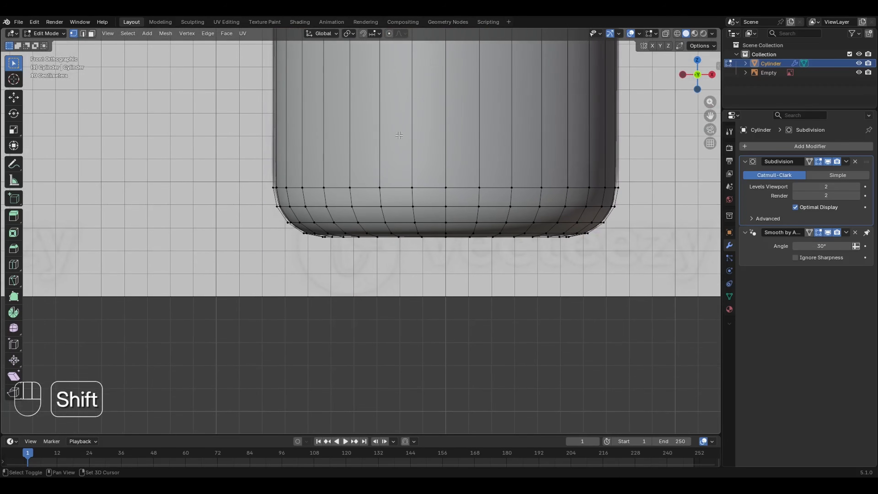
pyautogui.moveTo(418, 265); pyautogui.dragTo(360, 140, button='middle')
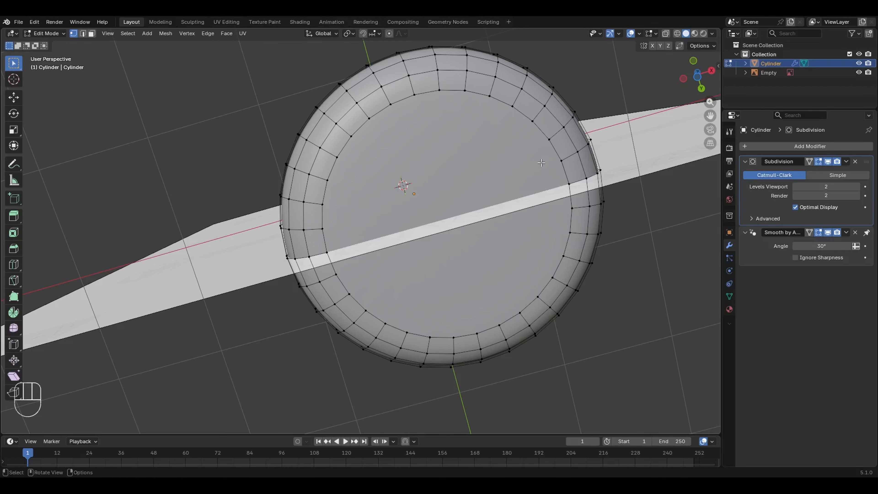
pyautogui.press('Tab')
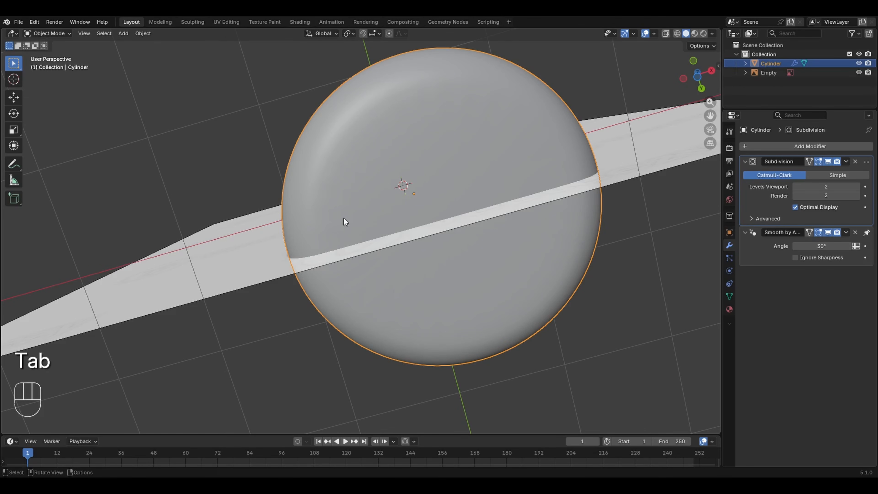
pyautogui.press('Tab')
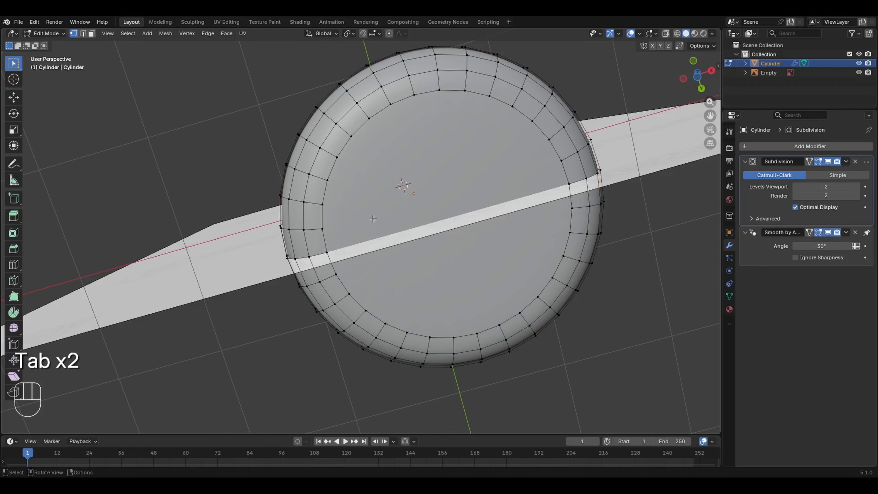
pyautogui.press('Tab')
pyautogui.press('Escape')
pyautogui.hotkey('shift', 'Escape')
pyautogui.scroll(1, 446, 209)
pyautogui.moveTo(444, 211); pyautogui.dragTo(320, 75, button='middle')
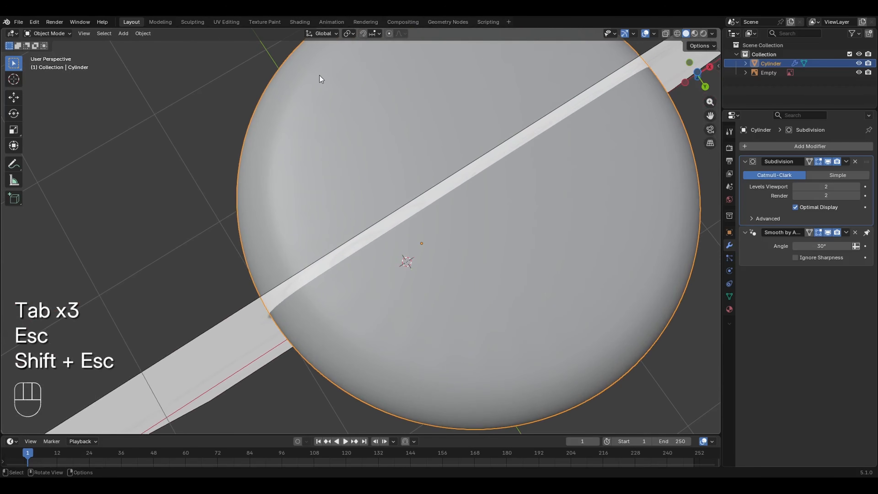
pyautogui.keyDown('shift'); pyautogui.moveTo(437, 90); pyautogui.dragTo(465, 164, button='middle'); pyautogui.keyUp('shift')
pyautogui.press('Escape')
pyautogui.press('Tab')
pyautogui.press('Tab')
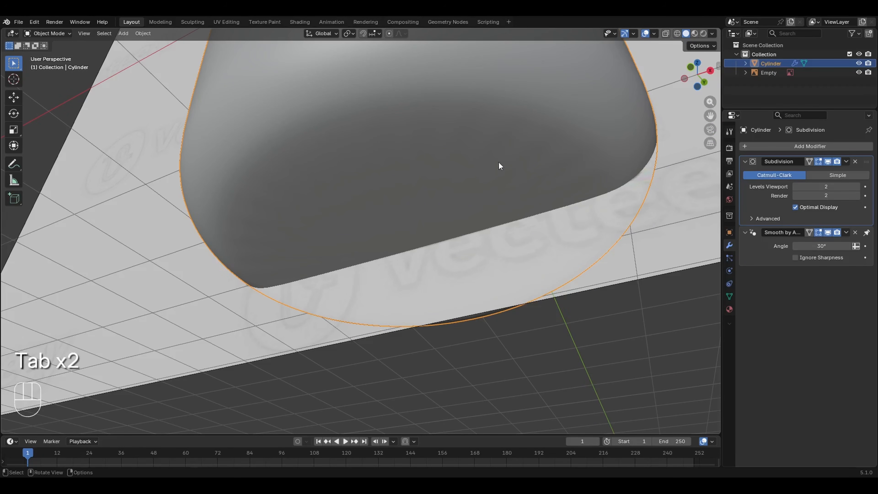
pyautogui.press('a')
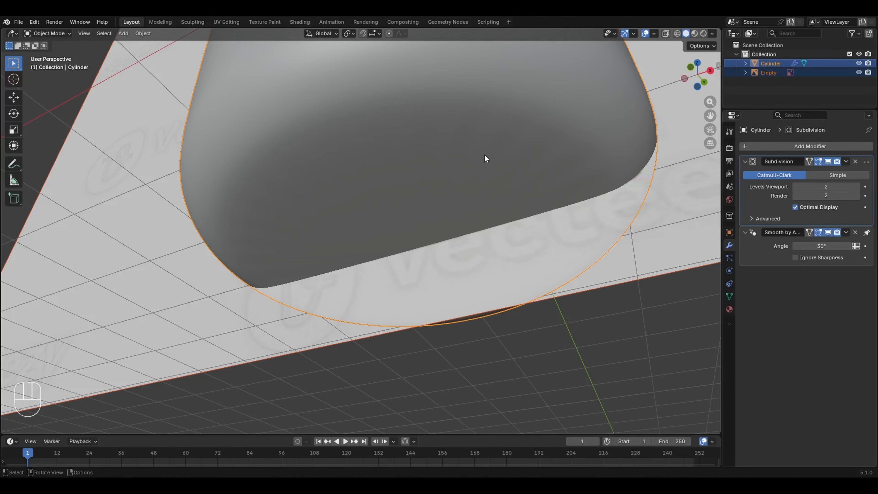
pyautogui.keyDown('ctrl'); pyautogui.moveTo(382, 190); pyautogui.dragTo(404, 197, button='middle'); pyautogui.keyUp('ctrl')
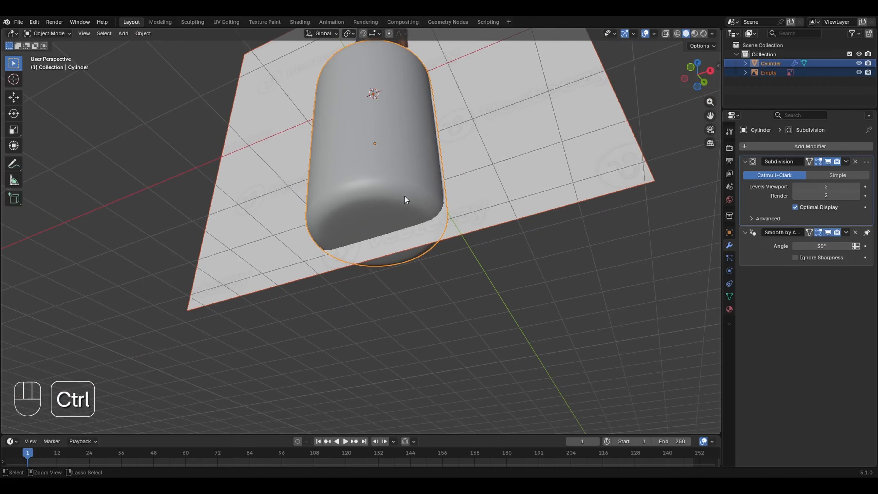
# - In front view, select the neck's top edge loop and extrude it up by about 0.11 m to the lower edge of the gold cap
pyautogui.press('KP_1')
pyautogui.keyDown('shift'); pyautogui.moveTo(451, 128); pyautogui.dragTo(465, 282, button='middle'); pyautogui.keyUp('shift')
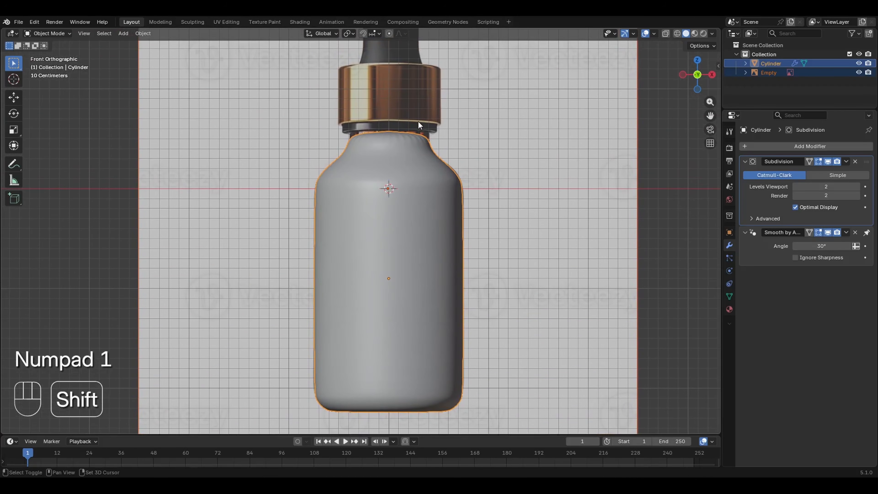
pyautogui.keyDown('ctrl'); pyautogui.moveTo(439, 123); pyautogui.dragTo(365, 225, button='middle'); pyautogui.keyUp('ctrl')
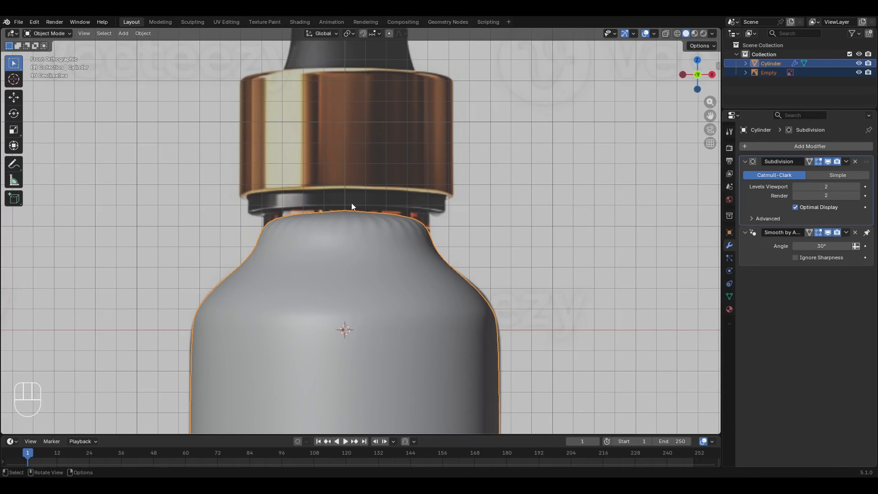
pyautogui.press('Tab')
pyautogui.keyDown('alt'); pyautogui.click(367, 211); pyautogui.keyUp('alt')
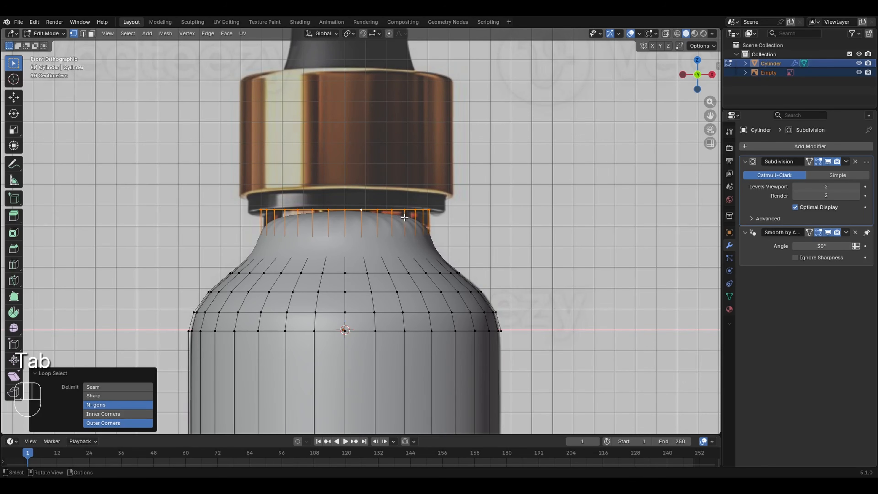
pyautogui.press('e')
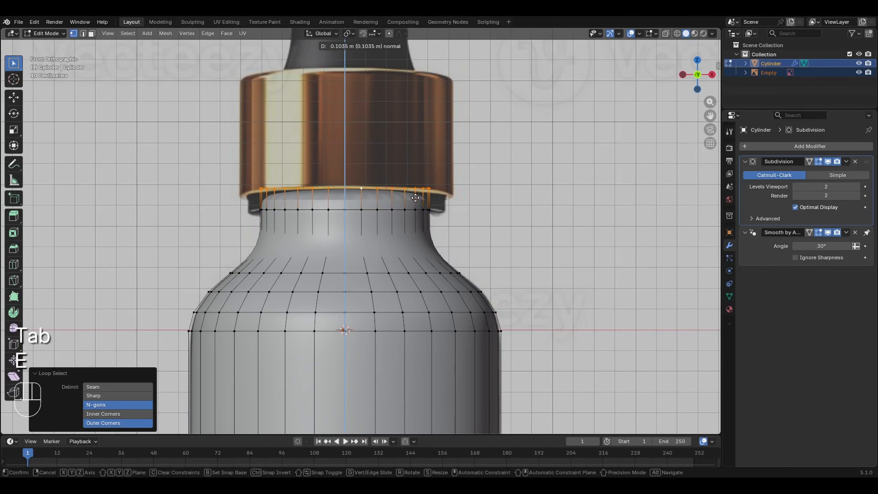
pyautogui.click(416, 196)
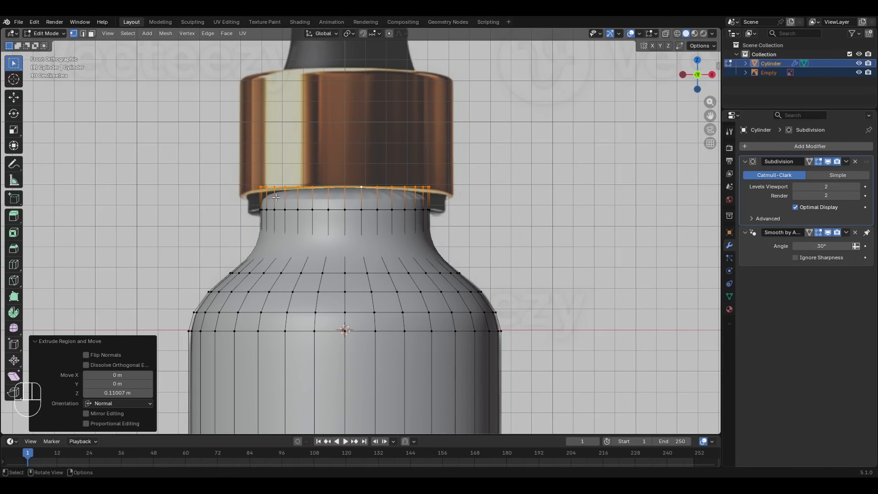
# - Select the face loop around the top of the neck and extrude it outward along its normals by about 0.0925 m to form a collar
pyautogui.press('KP_1')
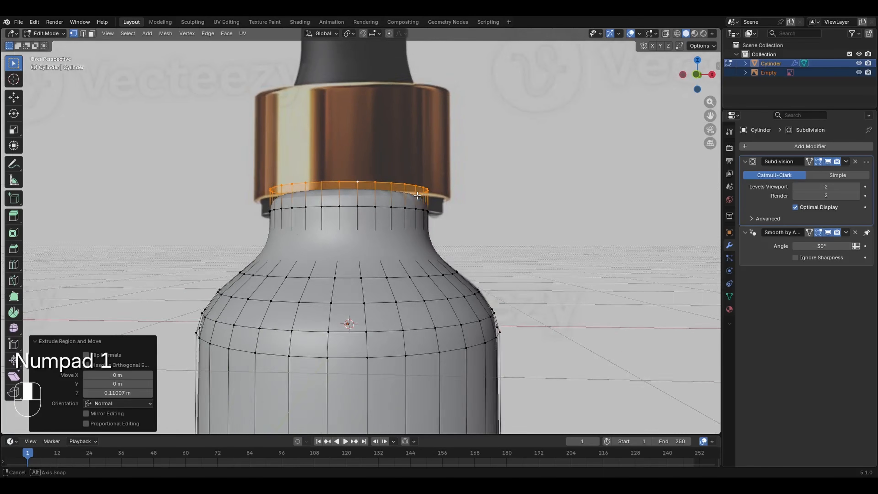
pyautogui.moveTo(380, 203); pyautogui.dragTo(432, 203, button='middle')
pyautogui.hotkey('alt', 'z')
pyautogui.press('KP_1')
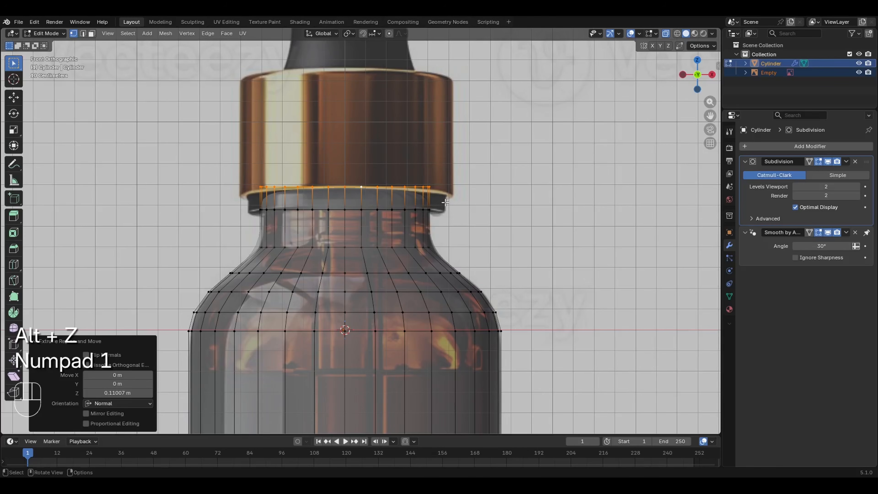
pyautogui.press('3')
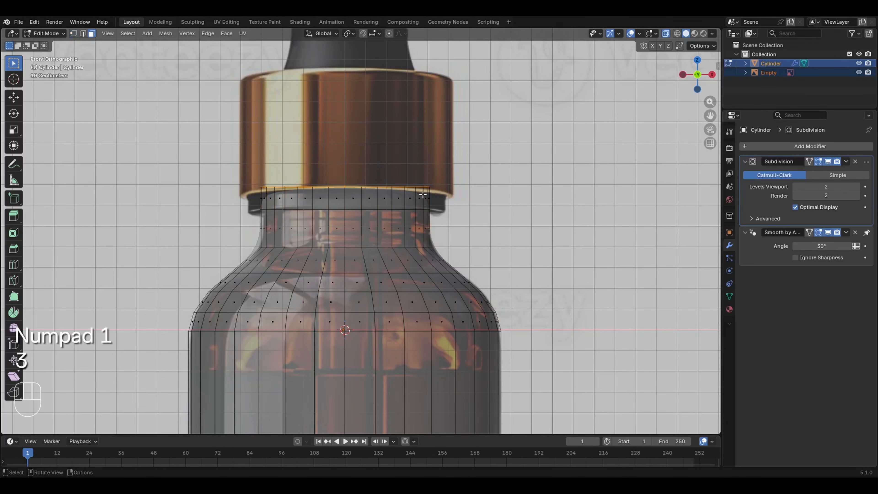
pyautogui.keyDown('alt'); pyautogui.click(362, 201); pyautogui.keyUp('alt')
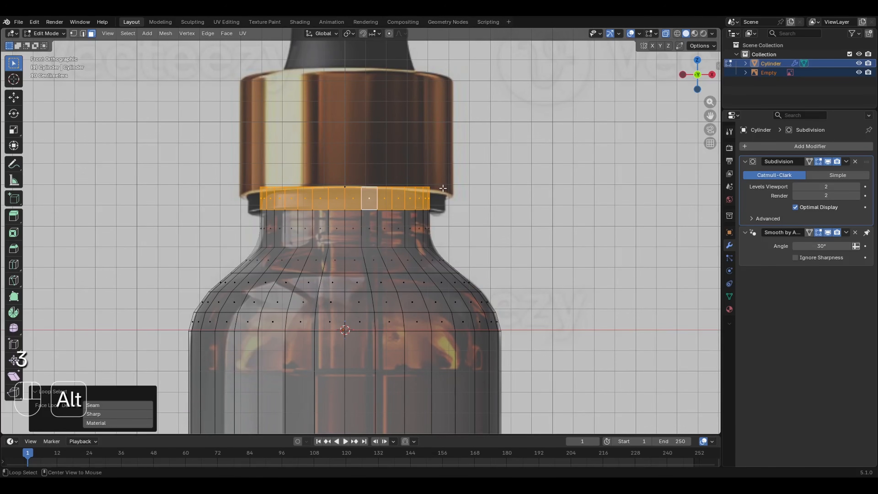
pyautogui.hotkey('alt', 'z')
pyautogui.hotkey('alt', 'e')
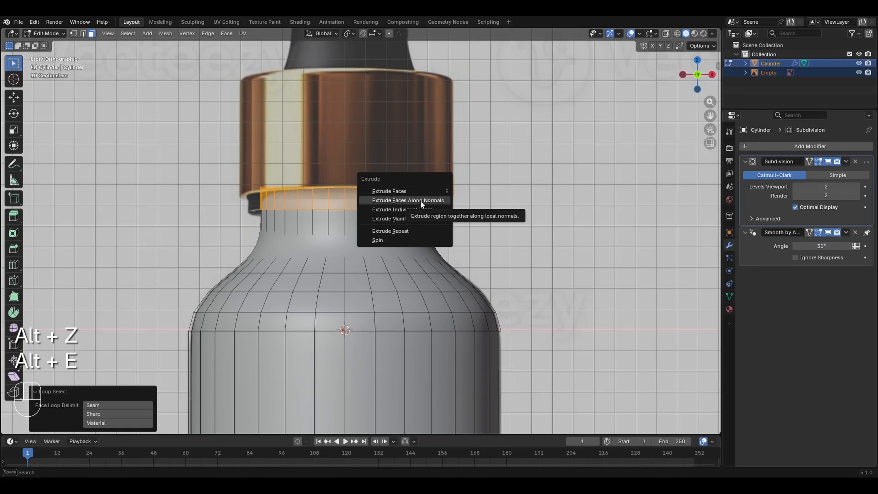
pyautogui.click(420, 199)
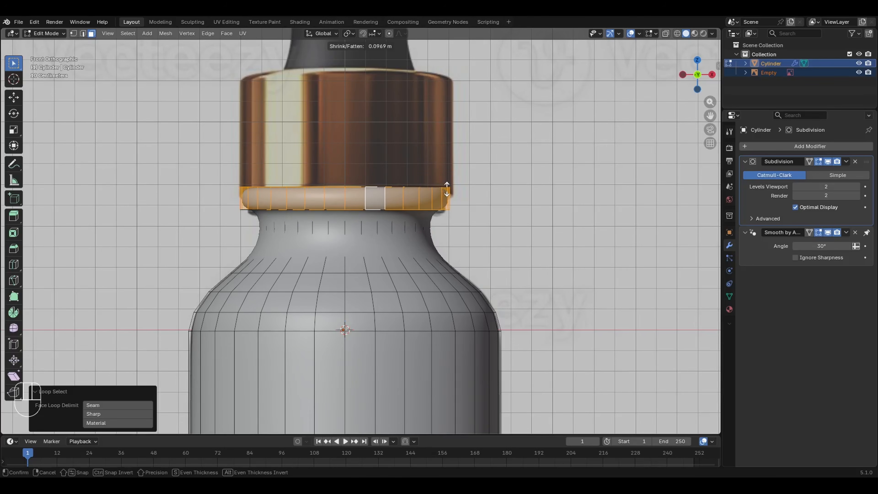
pyautogui.click(446, 189)
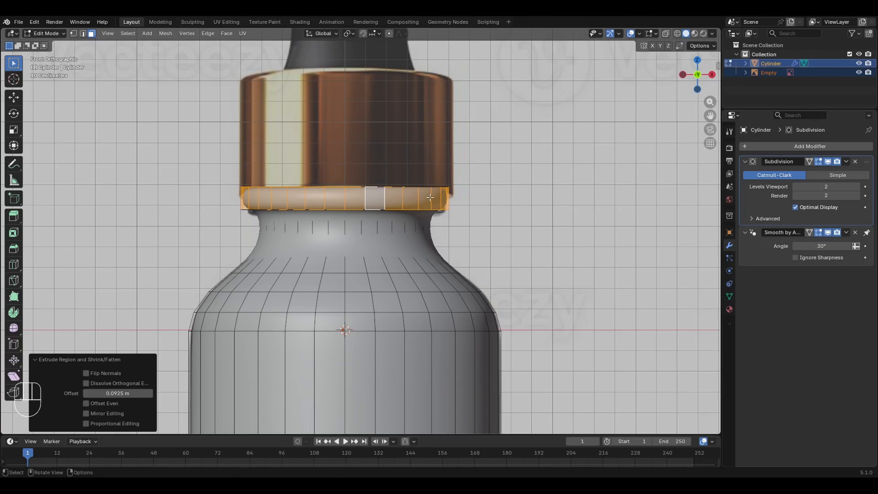
pyautogui.moveTo(419, 207)
pyautogui.mouseDown(button='middle')
pyautogui.moveTo(441, 169)
pyautogui.moveTo(431, 202)
pyautogui.mouseUp(button='middle')
pyautogui.press('Escape')
# - Select the collar's upper and lower outer edge loops and bevel them by about 0.015 m
pyautogui.keyDown('ctrl'); pyautogui.moveTo(426, 169); pyautogui.dragTo(437, 147, button='middle'); pyautogui.keyUp('ctrl')
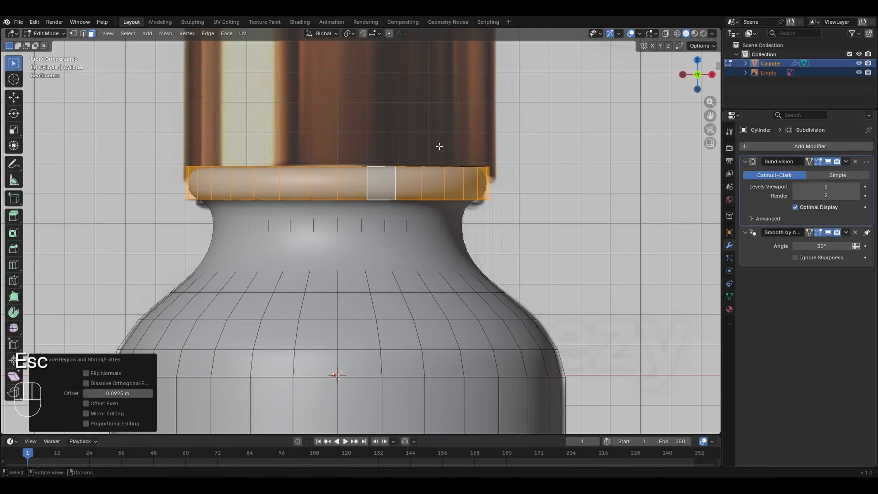
pyautogui.hotkey('alt', 'z')
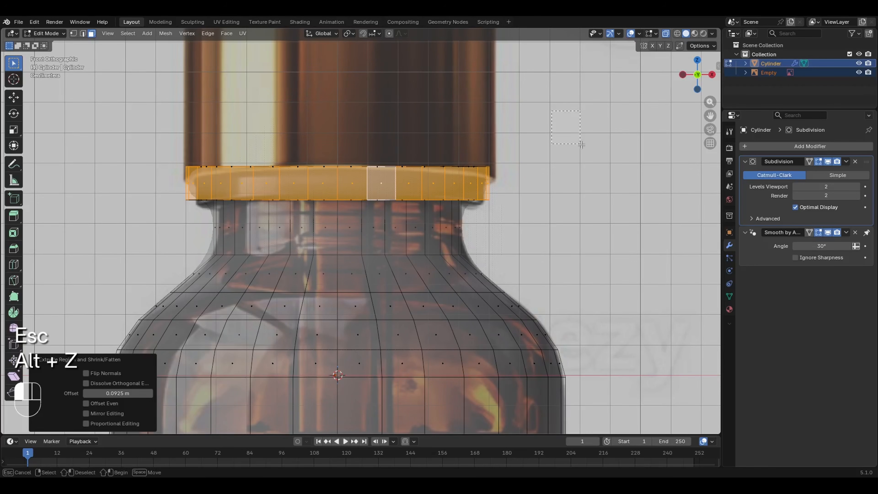
pyautogui.click(532, 158)
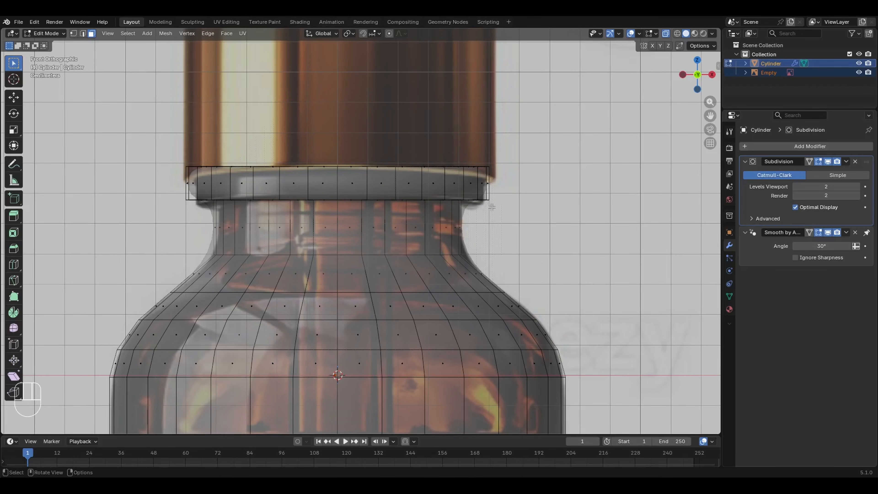
pyautogui.hotkey('alt', 'z')
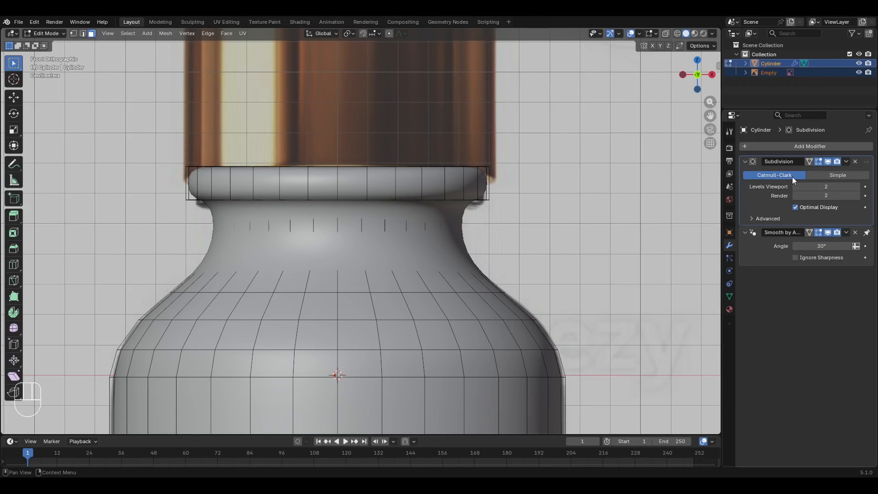
pyautogui.click(779, 198)
pyautogui.press('2')
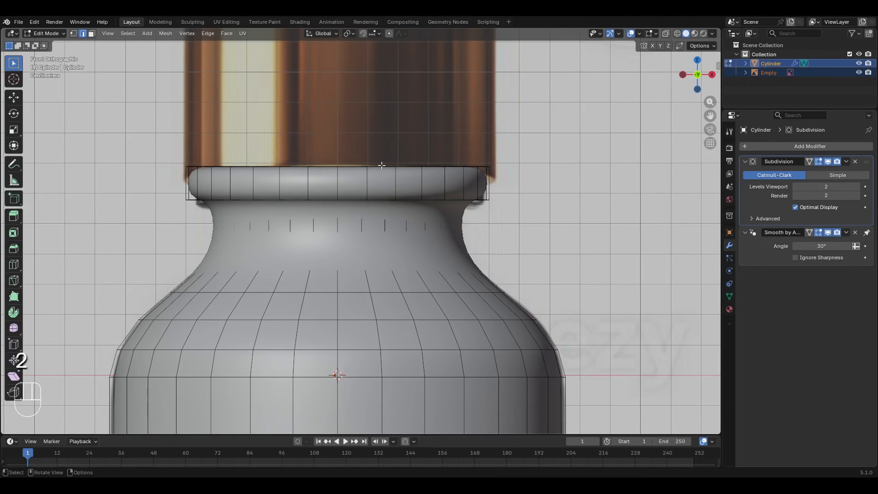
pyautogui.keyDown('alt'); pyautogui.click(402, 177); pyautogui.keyUp('alt')
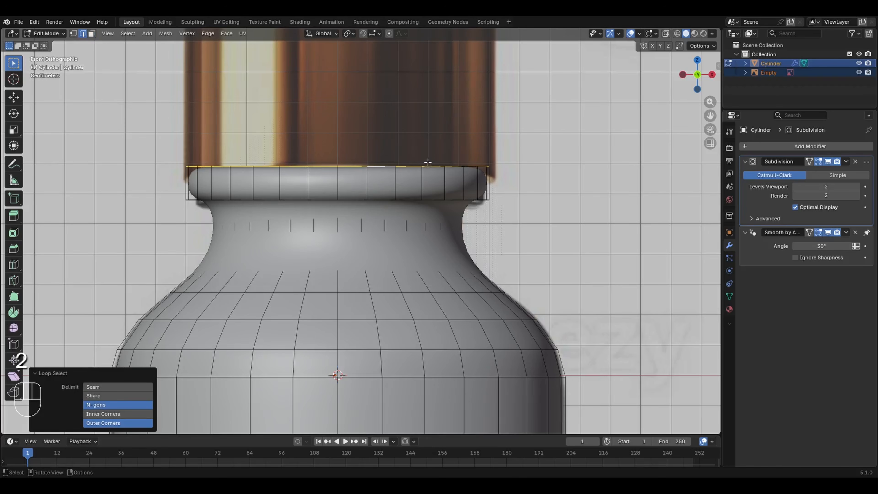
pyautogui.moveTo(432, 161); pyautogui.dragTo(428, 175, button='middle')
pyautogui.press('Escape')
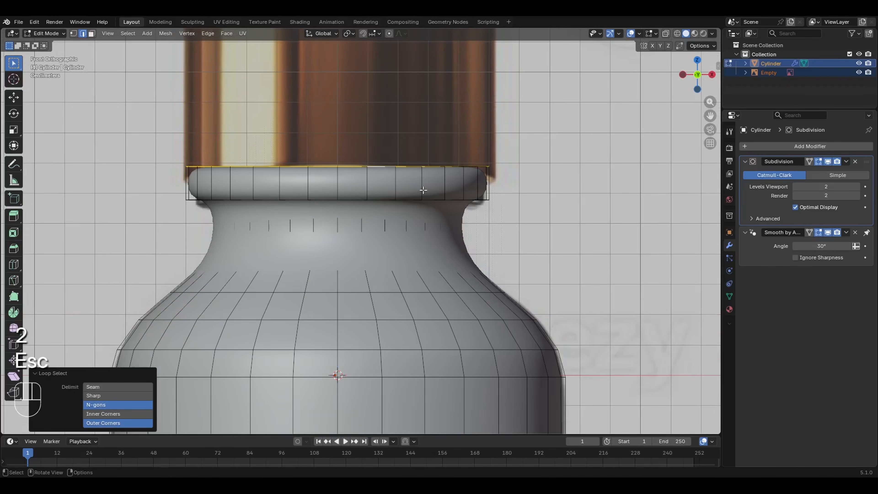
pyautogui.keyDown('alt'); pyautogui.keyDown('shift'); pyautogui.click(379, 204); pyautogui.keyUp('shift'); pyautogui.keyUp('alt')
pyautogui.moveTo(440, 223); pyautogui.dragTo(449, 173, button='middle')
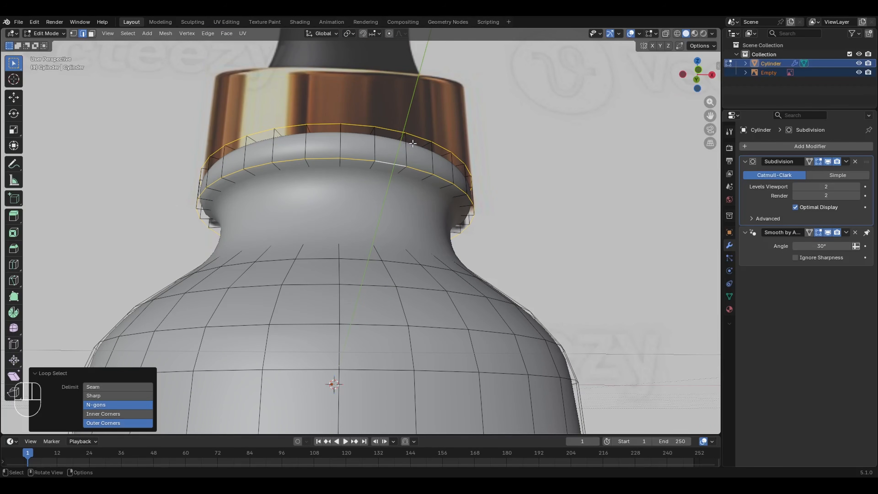
pyautogui.hotkey('ctrl', 'b')
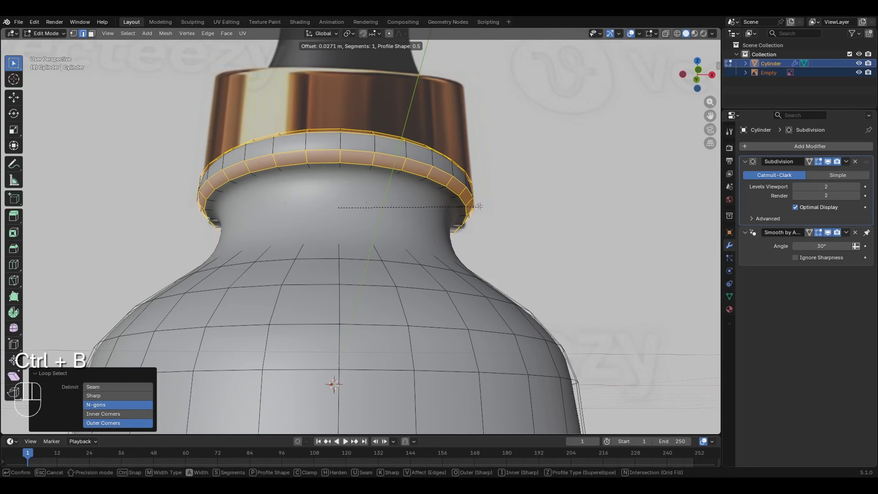
pyautogui.click(475, 205)
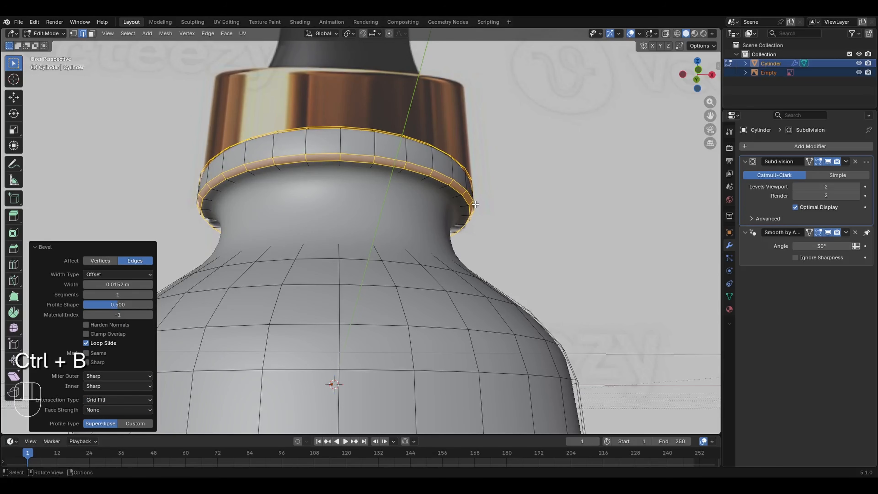
# - Increase the collar bevel to 3 segments, checking it from the side and front
pyautogui.press('KP_3')
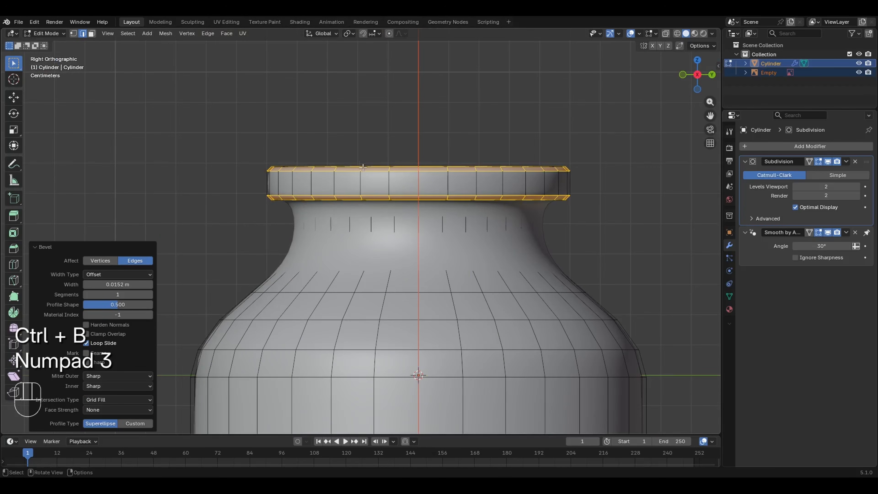
pyautogui.press('KP_1')
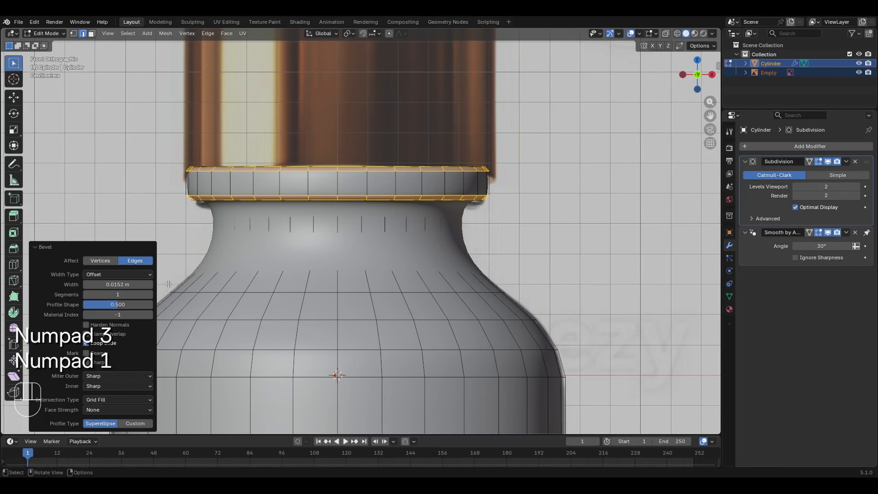
pyautogui.click(150, 294)
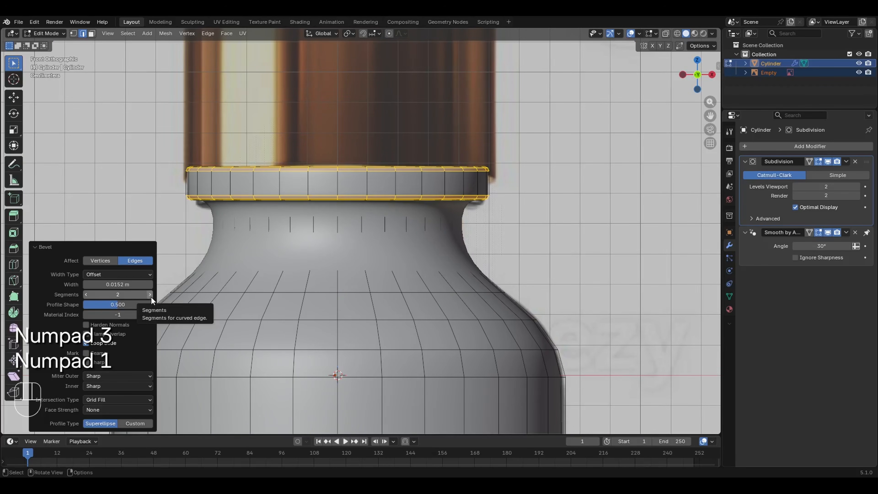
pyautogui.click(149, 295)
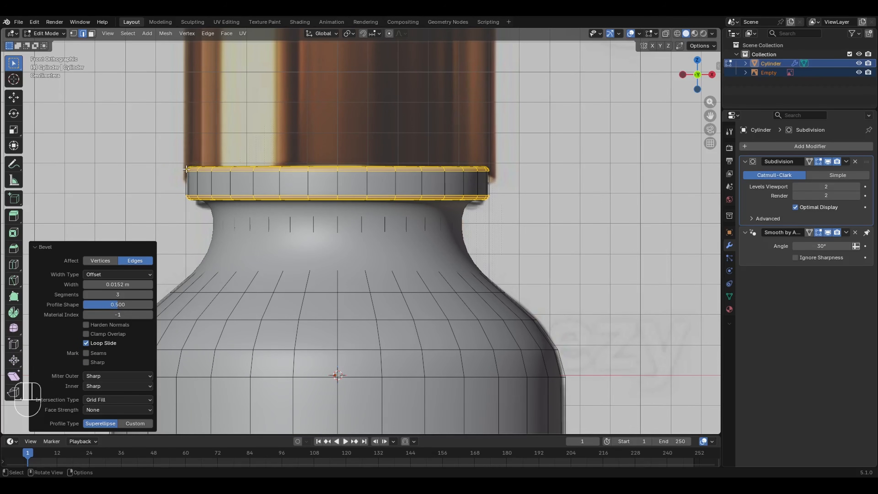
# - Compare bevel widths of 0.01 m and 0.02 m on the collar edges and settle on 0.015 m
pyautogui.click(145, 284)
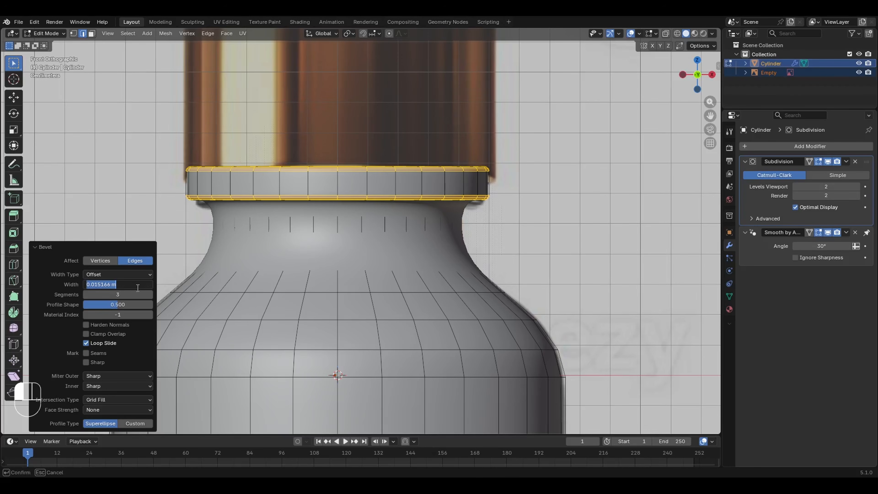
pyautogui.write('.01')
pyautogui.press('Return')
pyautogui.click(132, 284)
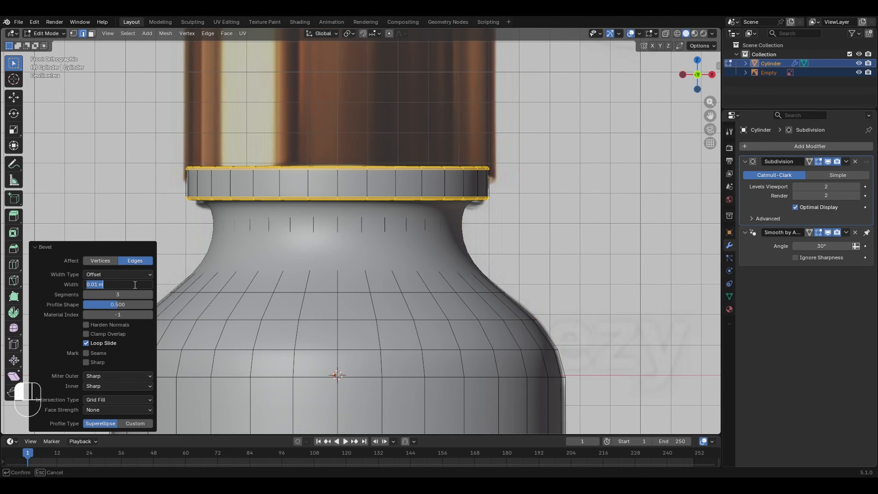
pyautogui.write('.02')
pyautogui.press('Return')
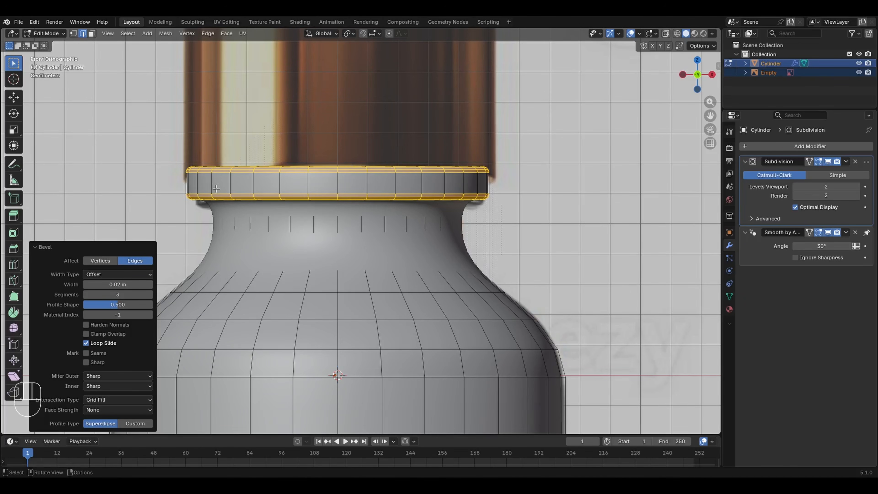
pyautogui.click(124, 284)
pyautogui.write('0.01')
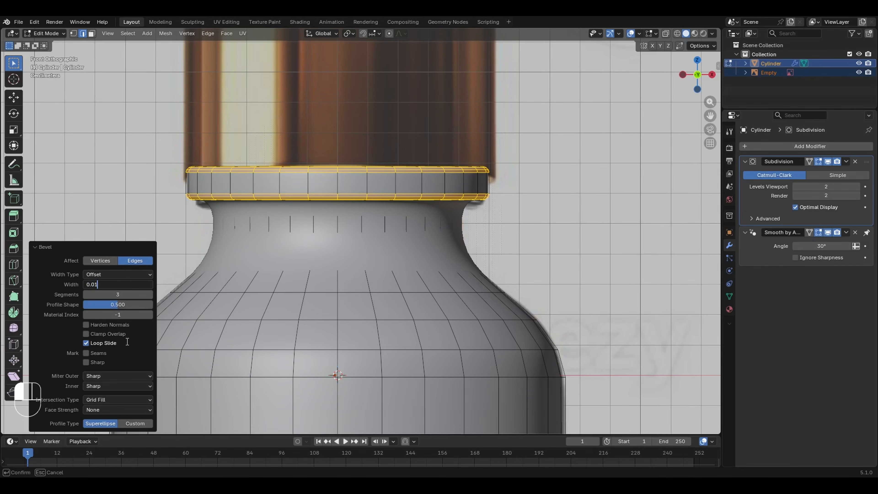
pyautogui.write('5')
pyautogui.press('Return')
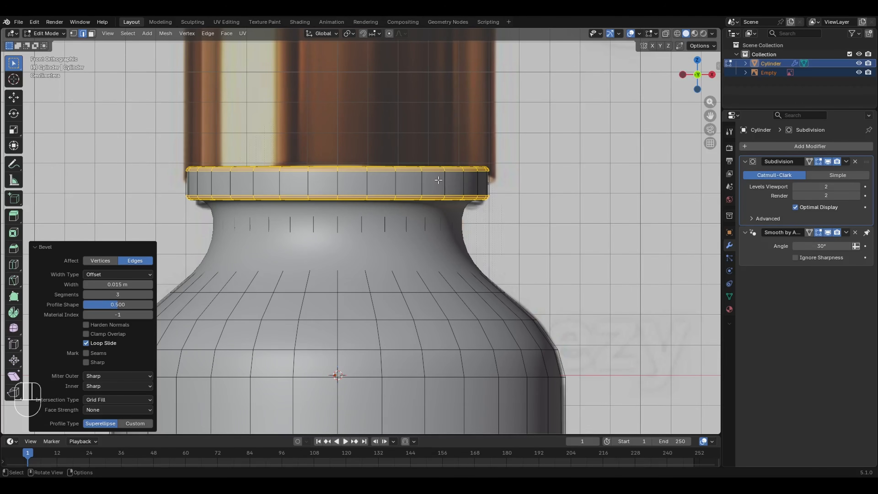
pyautogui.press('g')
pyautogui.press('z')
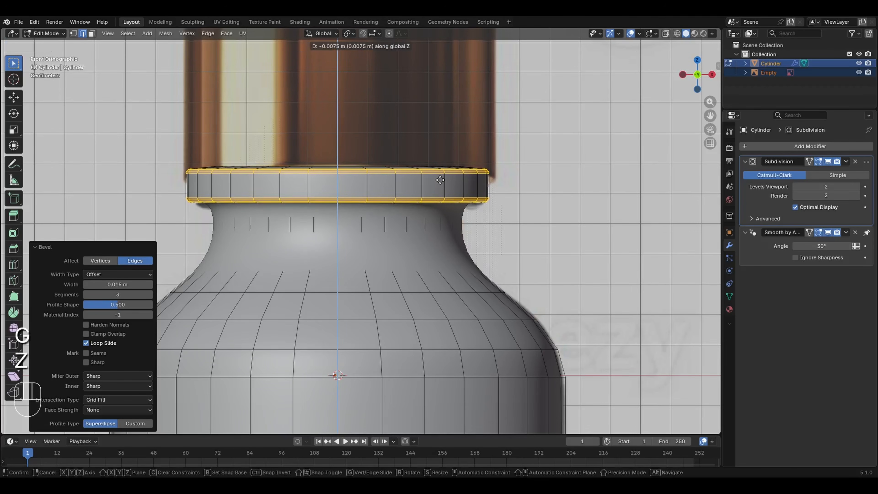
pyautogui.press('Escape')
# - Select all the collar's faces through the mesh and move them down along Z by about 0.015 m
pyautogui.hotkey('alt', 'z')
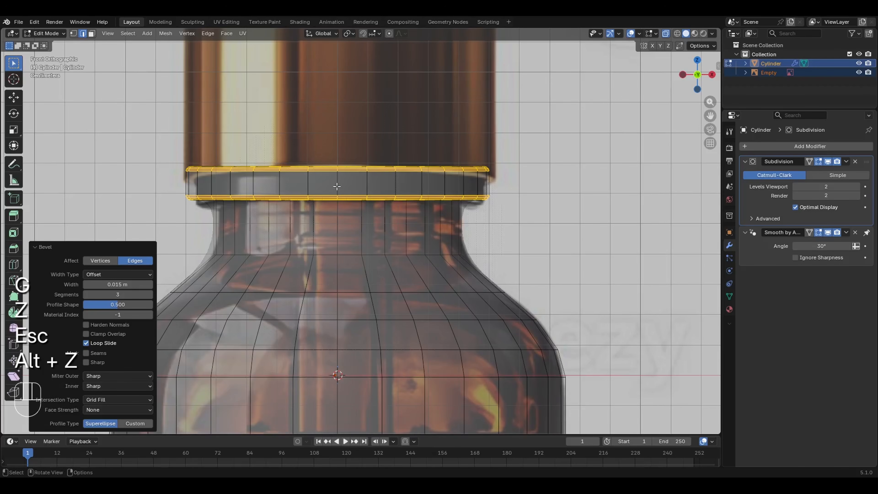
pyautogui.press('3')
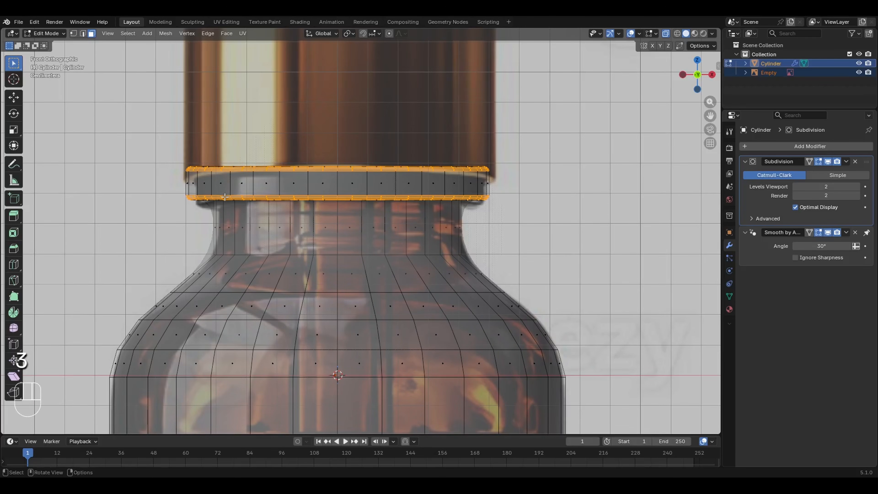
pyautogui.moveTo(135, 129); pyautogui.dragTo(567, 204)
pyautogui.press('g')
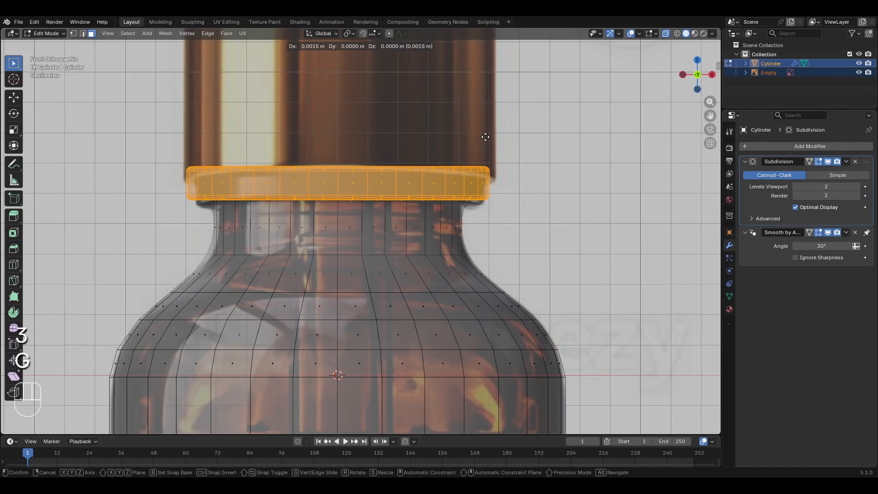
pyautogui.press('z')
pyautogui.click(487, 142)
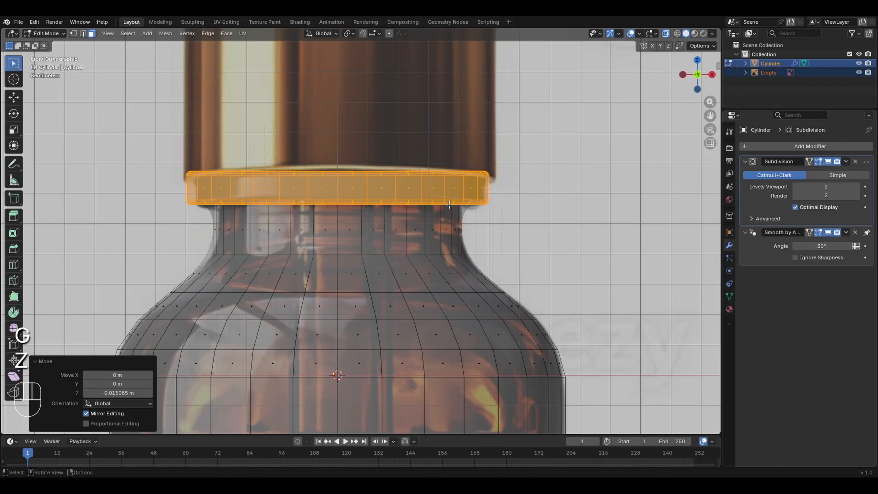
# - Turn off X-ray, select the collar's inner top face and extrude it upward about 0.53 m to form the neck
pyautogui.hotkey('alt', 'z')
pyautogui.moveTo(417, 159); pyautogui.dragTo(405, 239, button='middle')
pyautogui.click(404, 209)
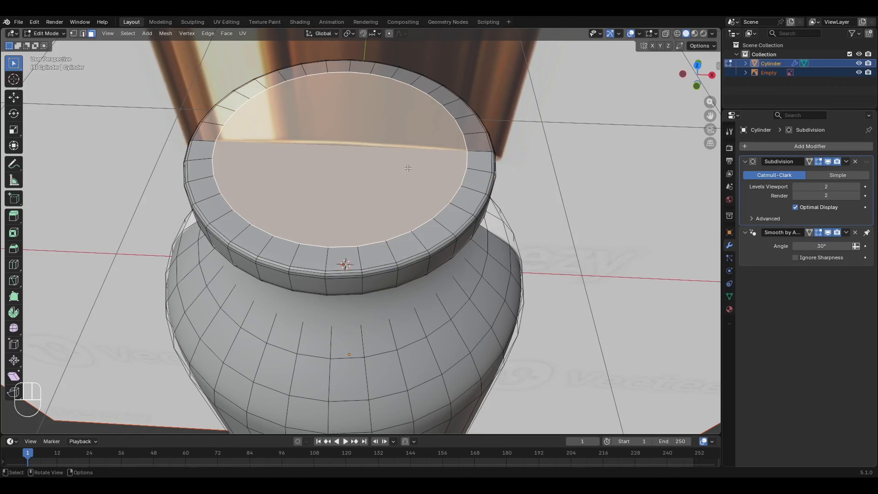
pyautogui.press('KP_1')
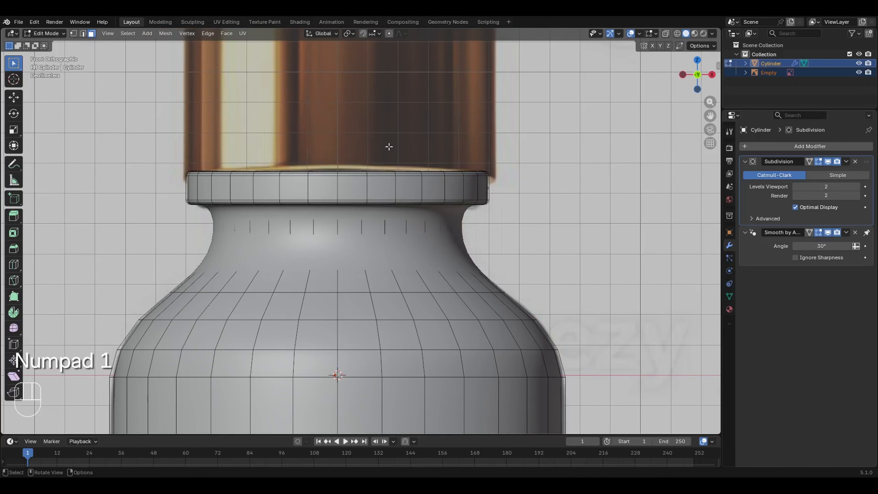
pyautogui.moveTo(392, 176)
pyautogui.keyDown('ctrl'); pyautogui.mouseDown(button='middle')
pyautogui.moveTo(398, 147)
pyautogui.moveTo(398, 188)
pyautogui.mouseUp(button='middle'); pyautogui.keyUp('ctrl')
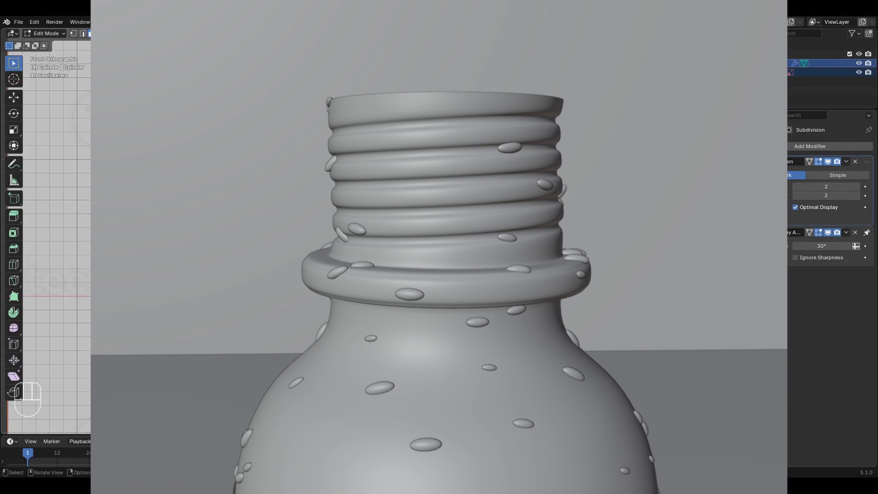
pyautogui.moveTo(432, 216); pyautogui.dragTo(432, 260, button='middle')
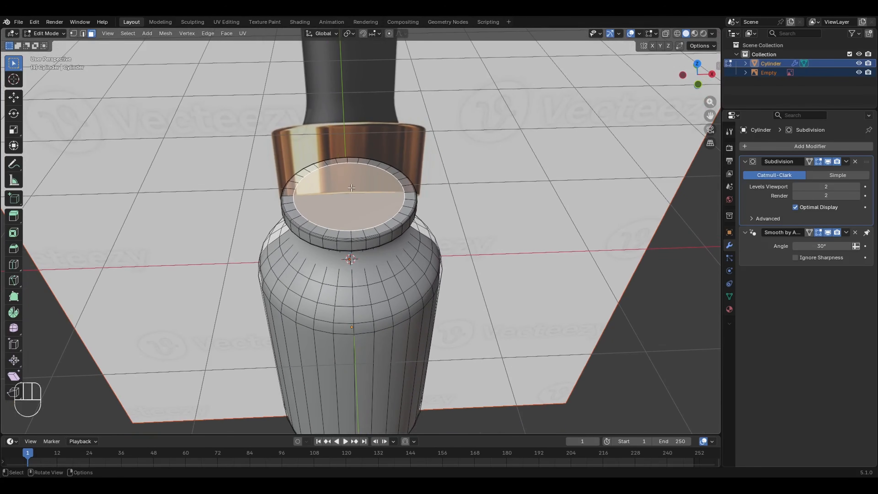
pyautogui.press('KP_1')
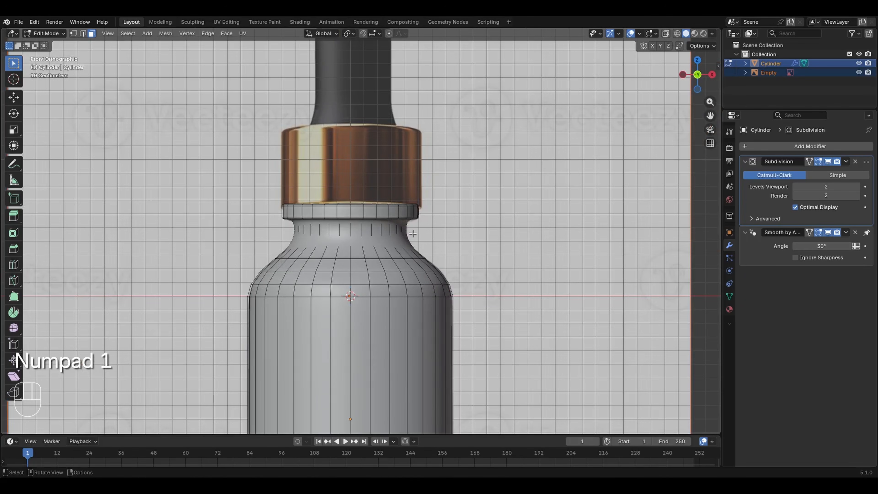
pyautogui.press('e')
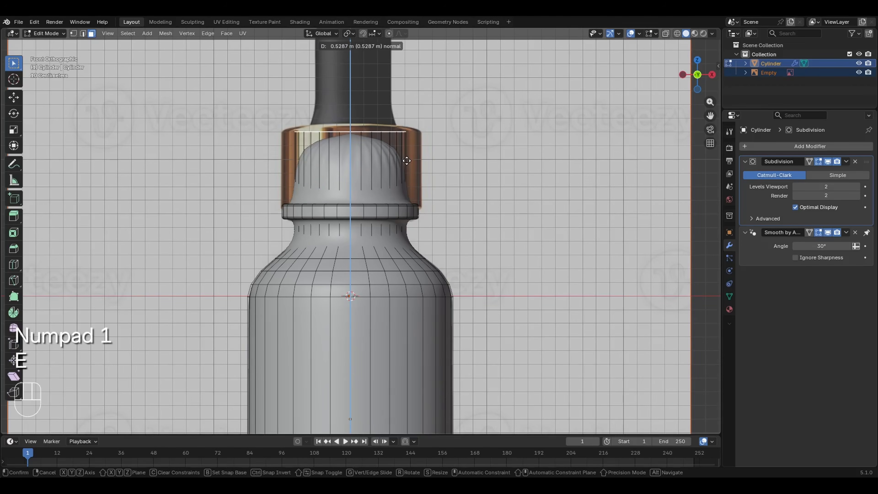
pyautogui.click(406, 160)
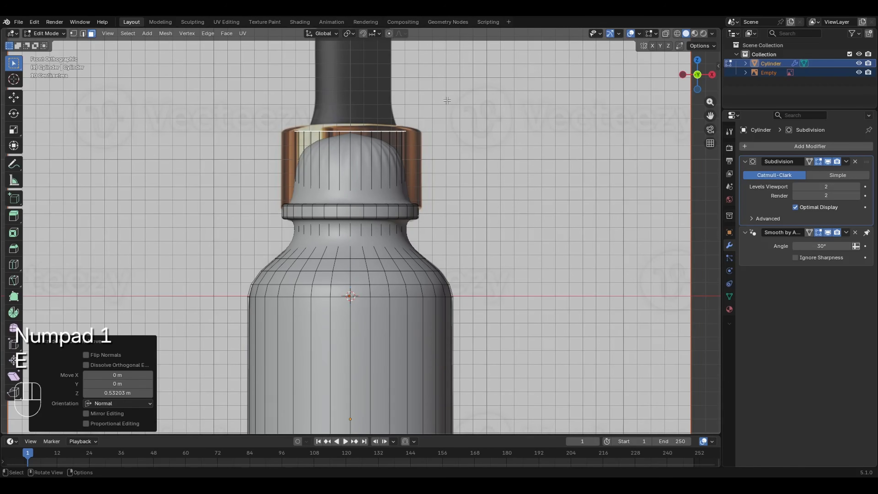
# - Try beveling the neck's top rim with 3 segments at a width of 0.05 m, and undo it
pyautogui.moveTo(429, 107); pyautogui.dragTo(376, 99, button='middle')
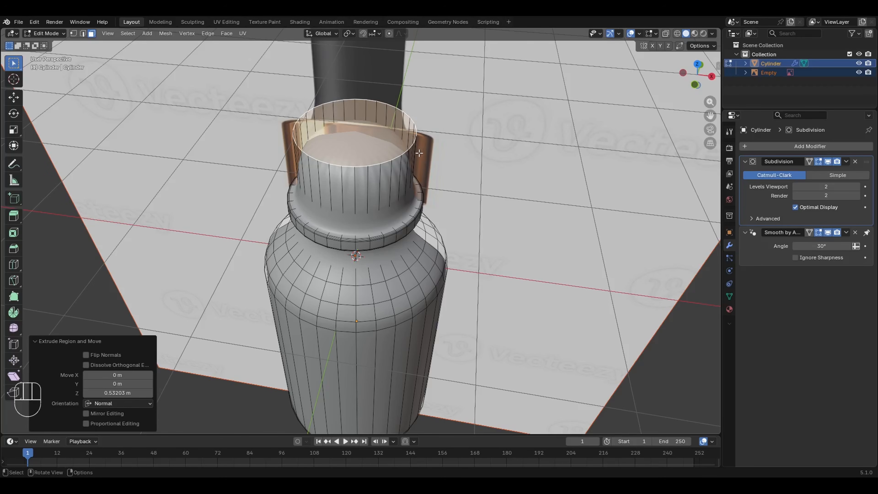
pyautogui.hotkey('ctrl', 'b')
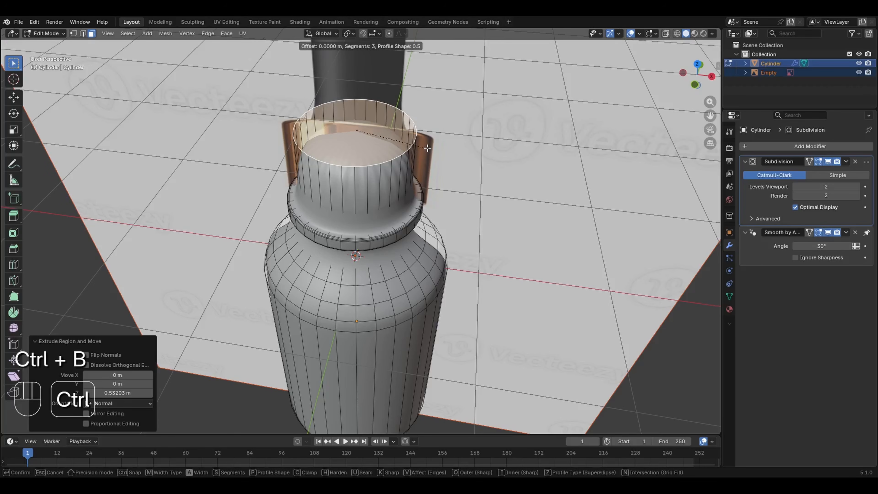
pyautogui.click(442, 143)
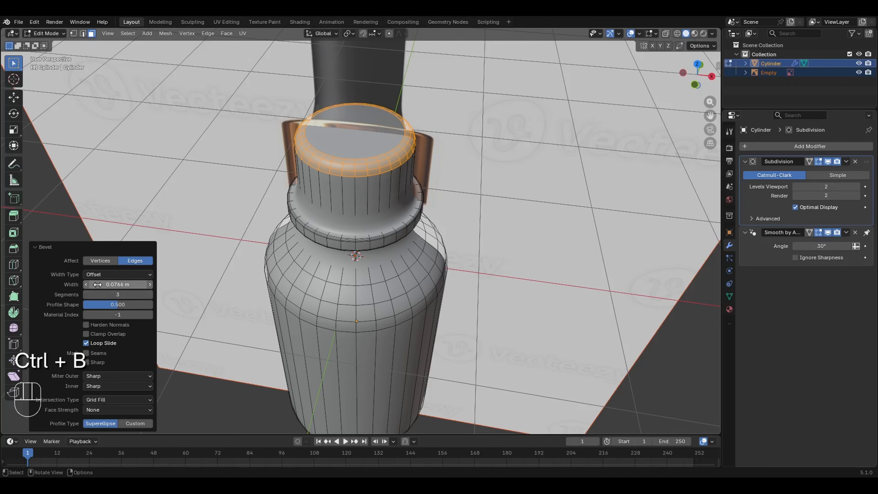
pyautogui.click(114, 283)
pyautogui.write('.05')
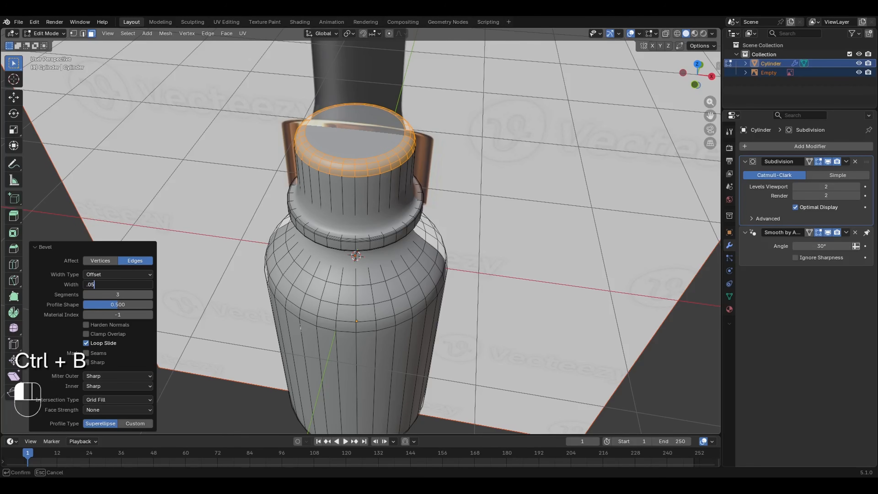
pyautogui.press('Return')
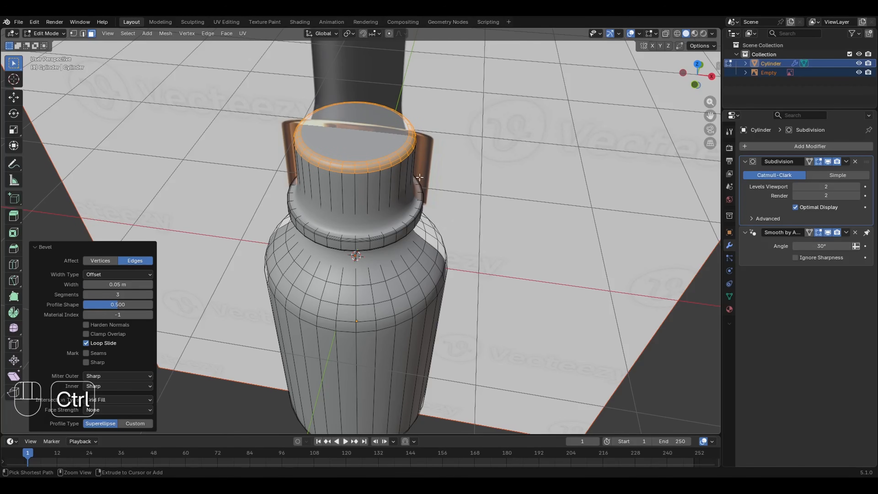
pyautogui.hotkey('ctrl', 'z')
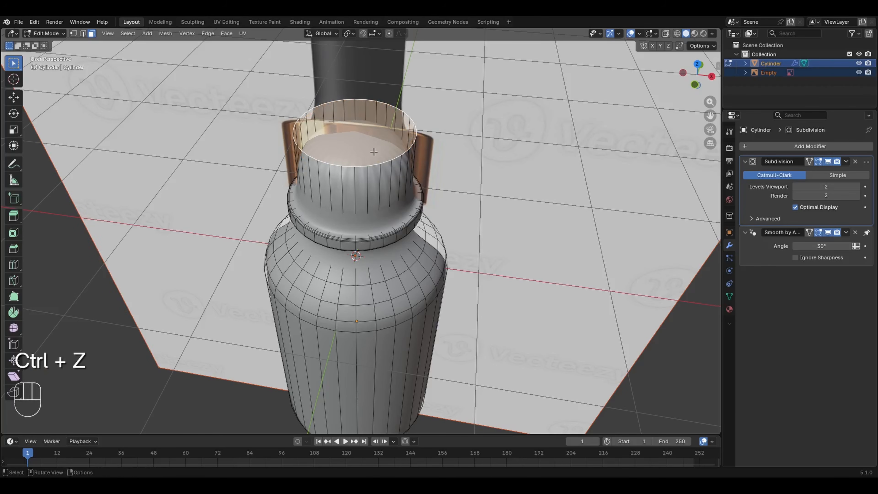
# - Delete the face that caps the top of the neck
pyautogui.press('x')
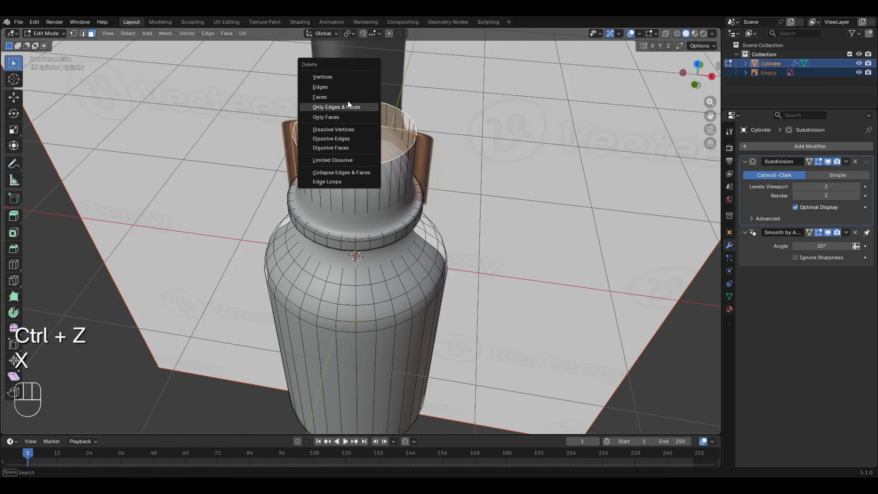
pyautogui.click(340, 97)
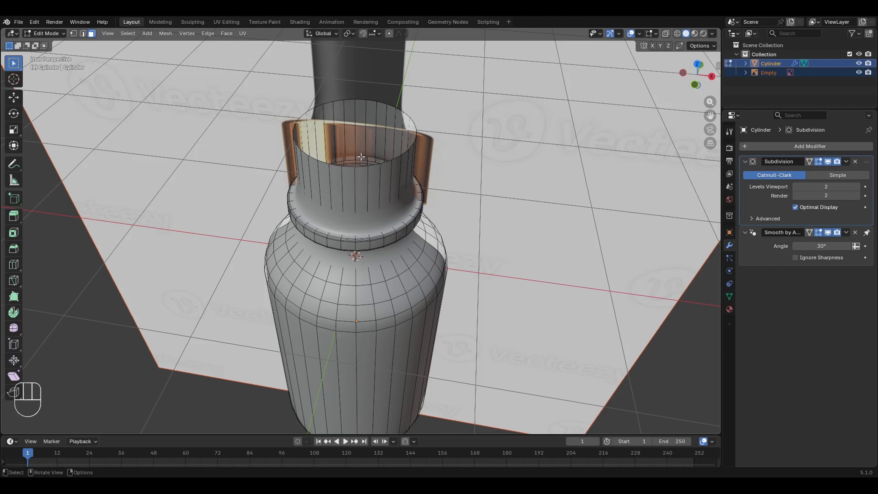
# - Add five evenly spaced loop cuts around the neck and rotate them about -3° in the front view
pyautogui.press('KP_1')
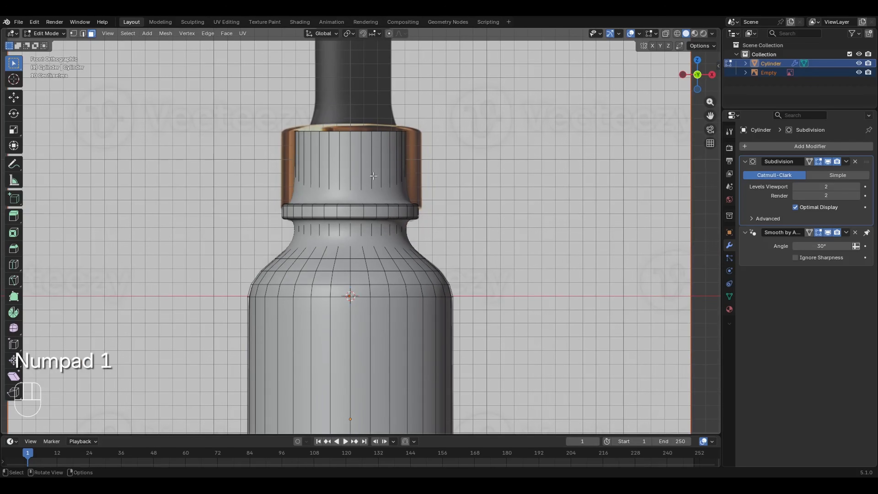
pyautogui.keyDown('ctrl'); pyautogui.moveTo(437, 133); pyautogui.dragTo(442, 107, button='middle'); pyautogui.keyUp('ctrl')
pyautogui.keyDown('shift'); pyautogui.moveTo(450, 135); pyautogui.dragTo(446, 234, button='middle'); pyautogui.keyUp('shift')
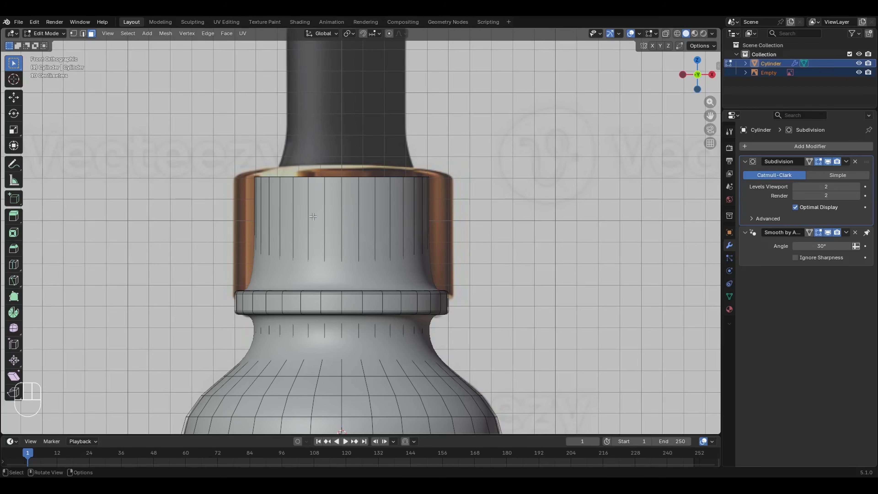
pyautogui.press('ctrl')
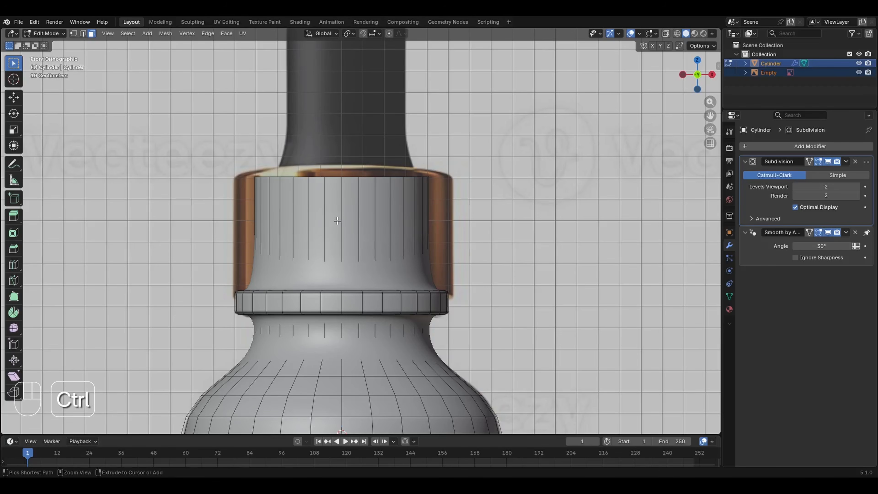
pyautogui.hotkey('ctrl', 'r')
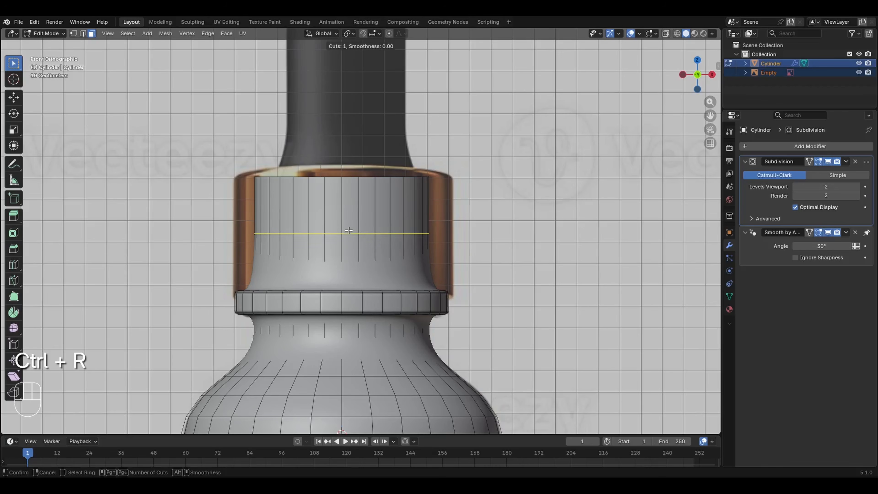
pyautogui.scroll(4, 348, 230)
pyautogui.press('alt')
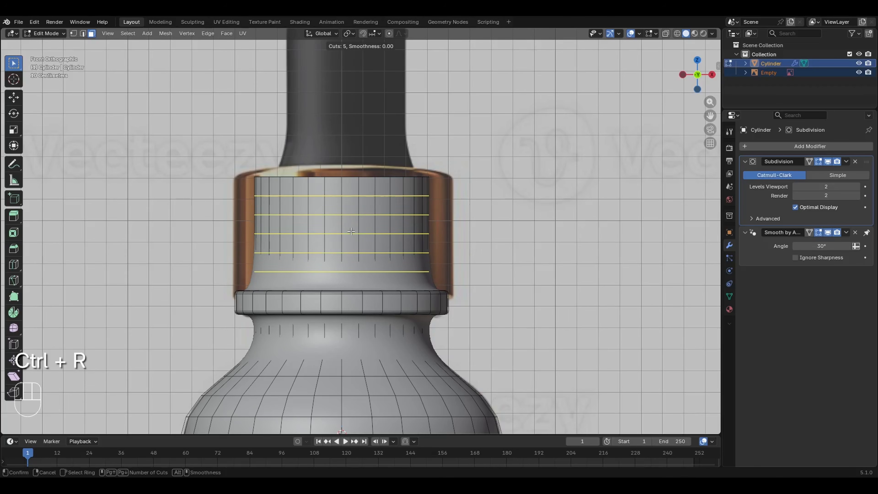
pyautogui.click(351, 231)
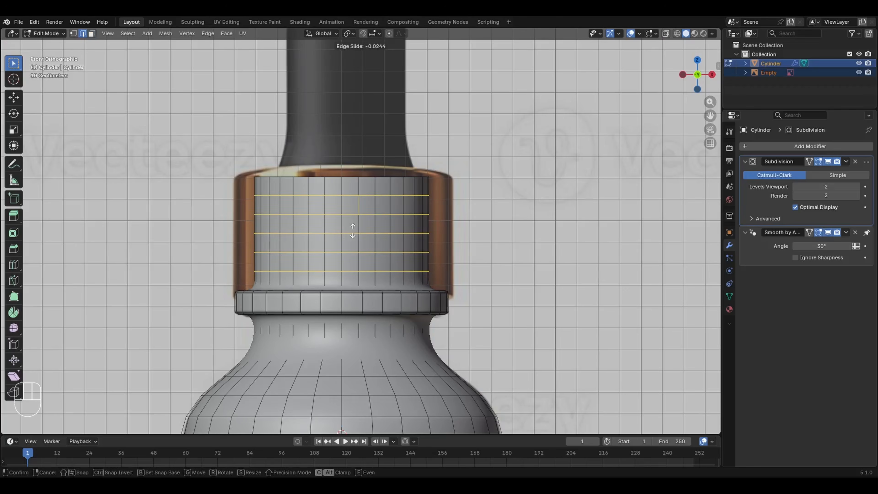
pyautogui.rightClick(353, 233)
pyautogui.press('r')
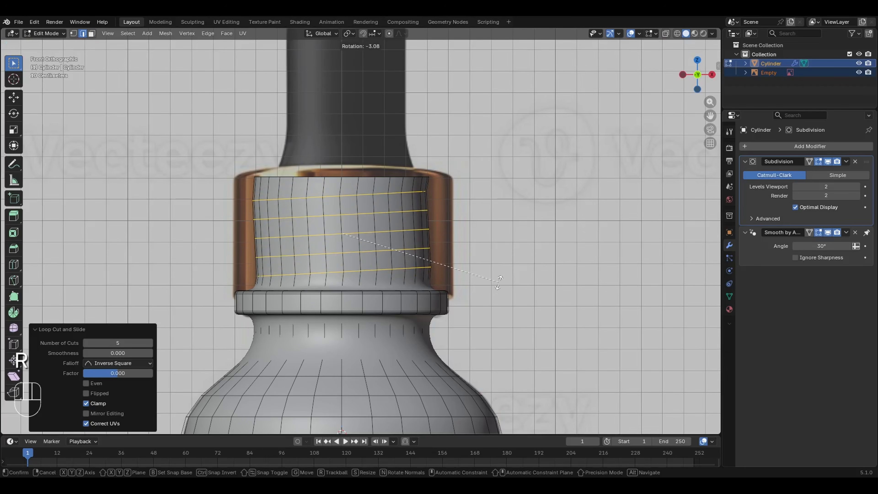
pyautogui.click(498, 283)
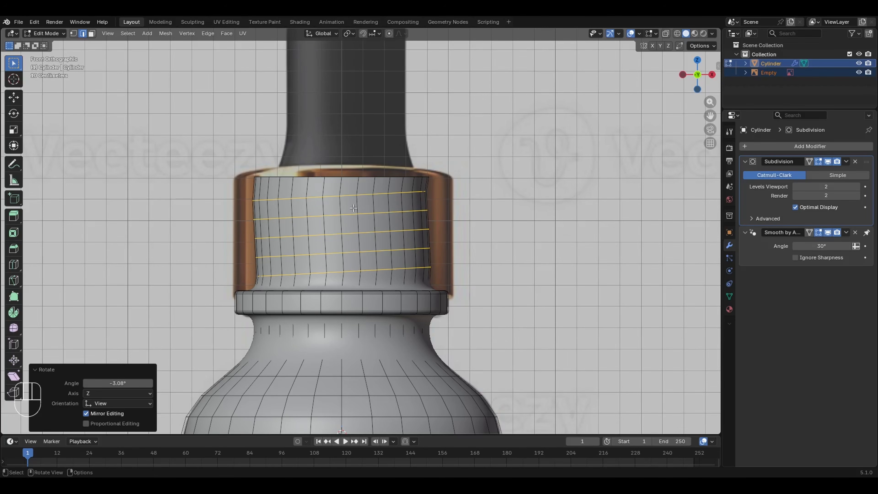
# - Try beveling the five slanted neck loops by about 0.021 m with 3 segments, and undo it
pyautogui.hotkey('ctrl', 'b')
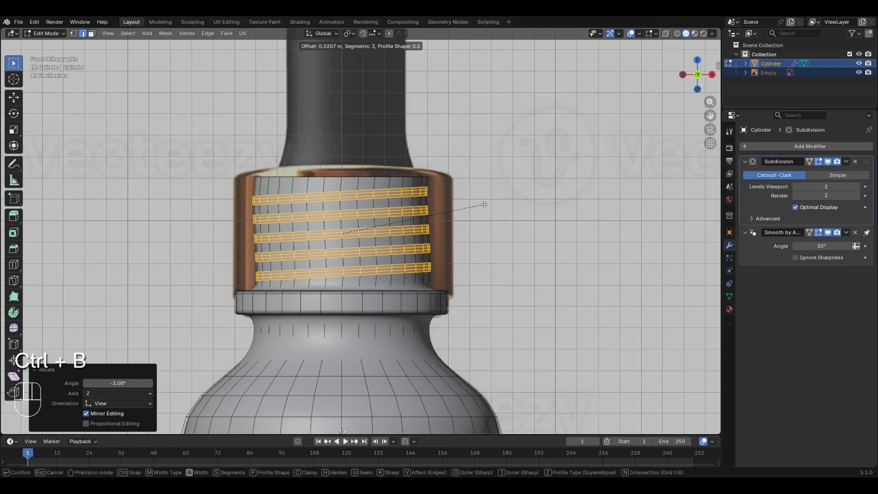
pyautogui.click(484, 205)
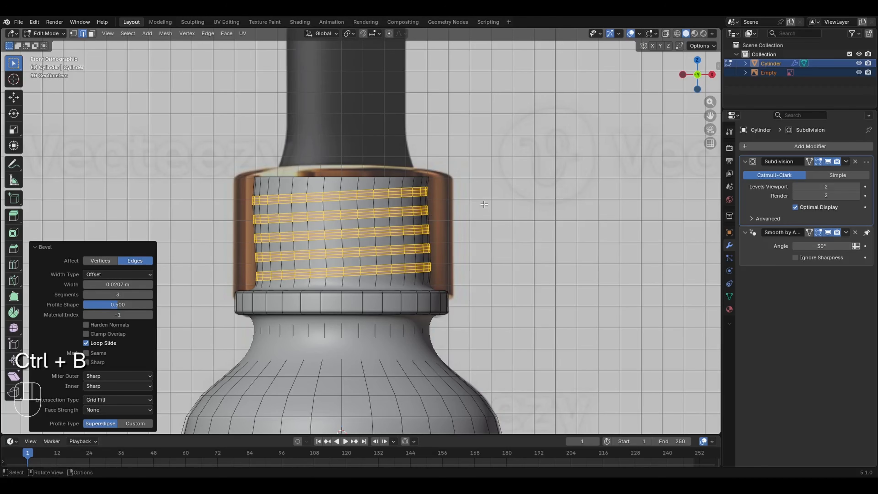
pyautogui.hotkey('ctrl', 'z')
# - Bevel the five slanted neck loops by about 0.0165 m and reduce the bevel to 1 segment
pyautogui.hotkey('ctrl', 'b')
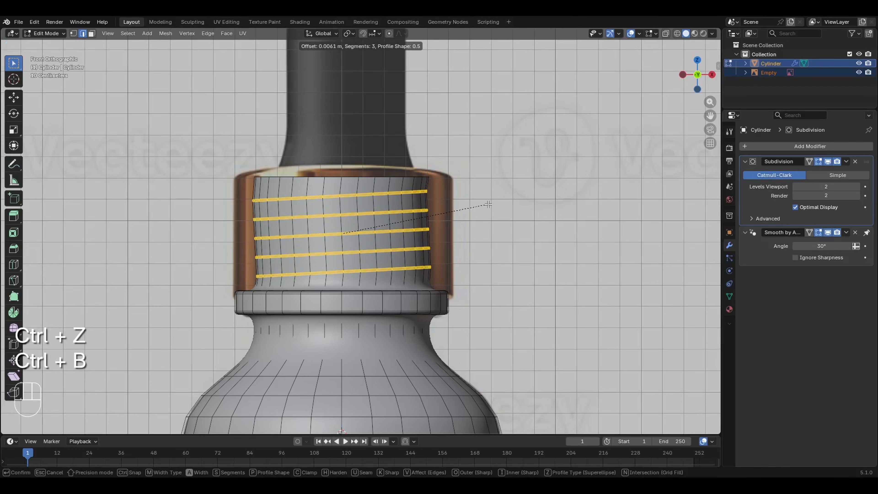
pyautogui.click(479, 207)
pyautogui.scroll(3, 419, 210)
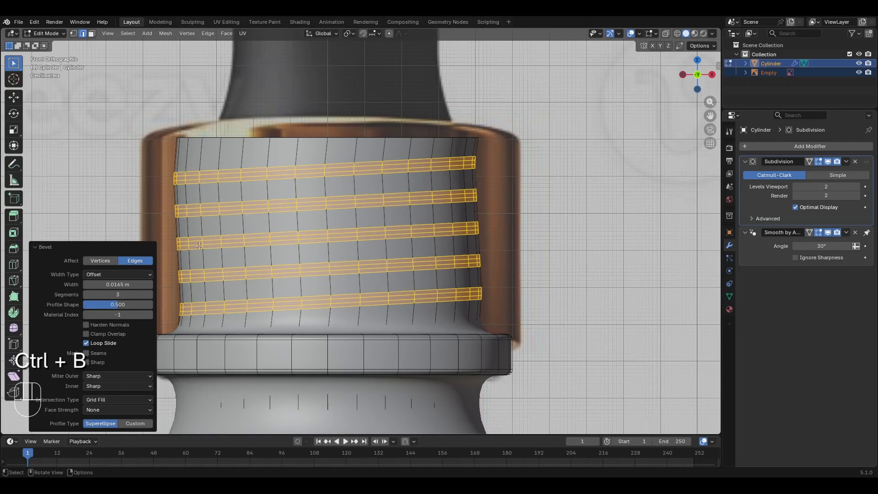
pyautogui.click(86, 294)
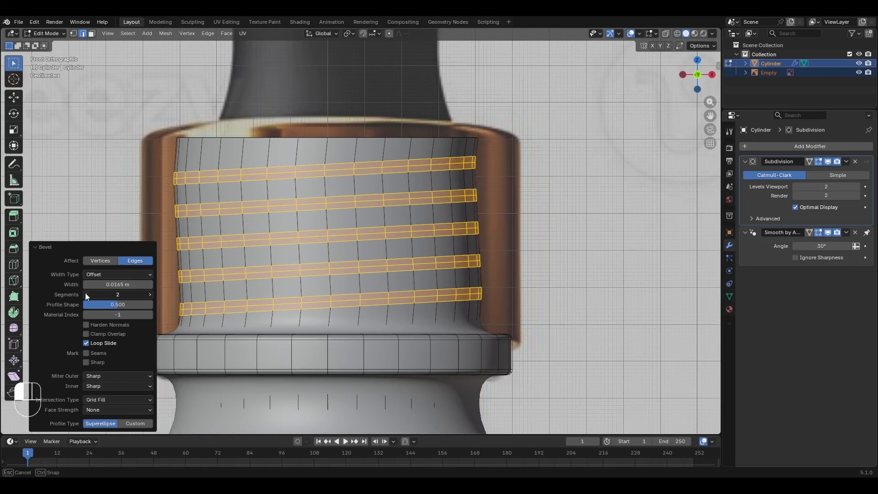
pyautogui.click(86, 294)
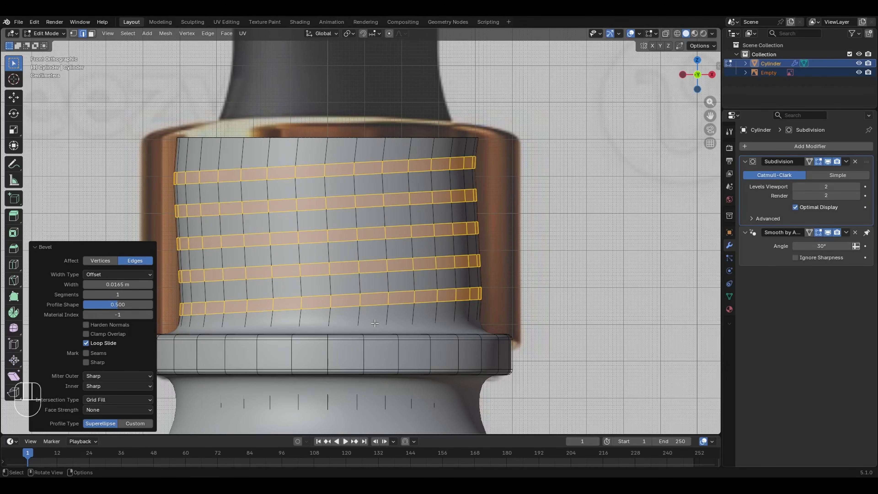
# - Try a width of 0.02 m for the bevel on the neck loops and settle on 0.015 m
pyautogui.click(135, 287)
pyautogui.press('BackSpace')
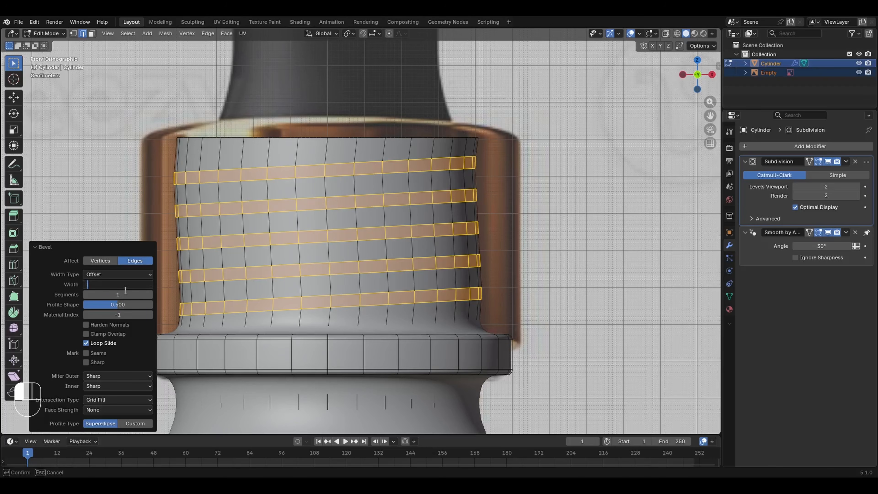
pyautogui.write('.02')
pyautogui.press('Return')
pyautogui.click(126, 286)
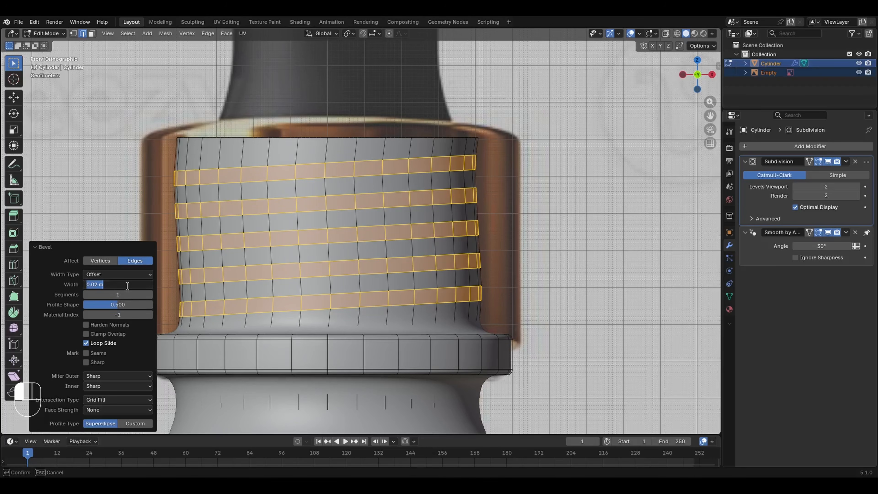
pyautogui.press('BackSpace')
pyautogui.write('.015')
pyautogui.press('Return')
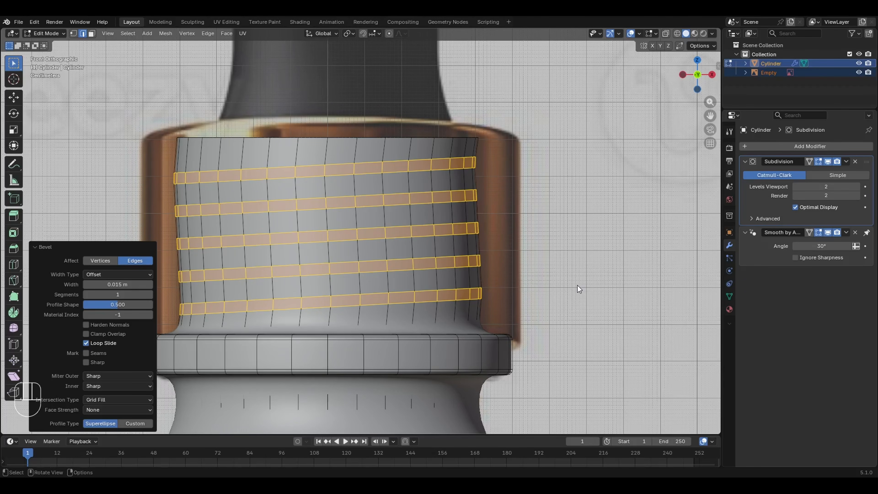
# - Extrude the five beveled bands along their normals inward by about 0.035 m to form the thread grooves
pyautogui.hotkey('alt', 'e')
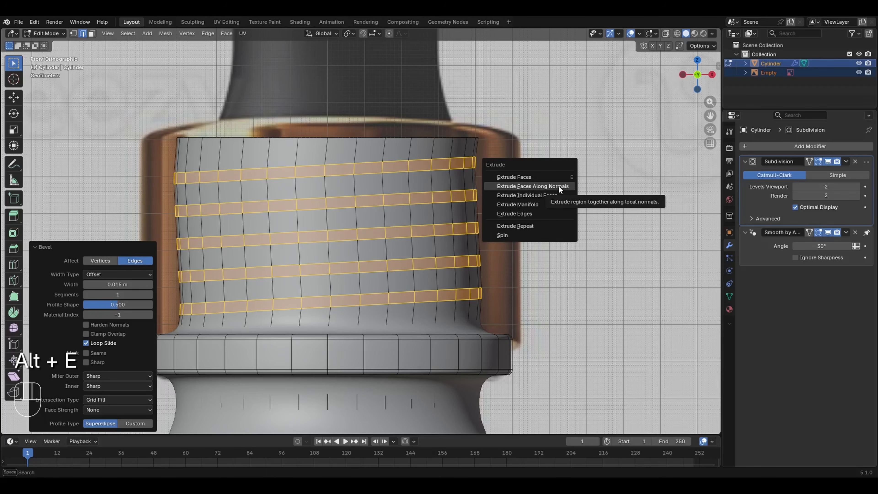
pyautogui.click(557, 186)
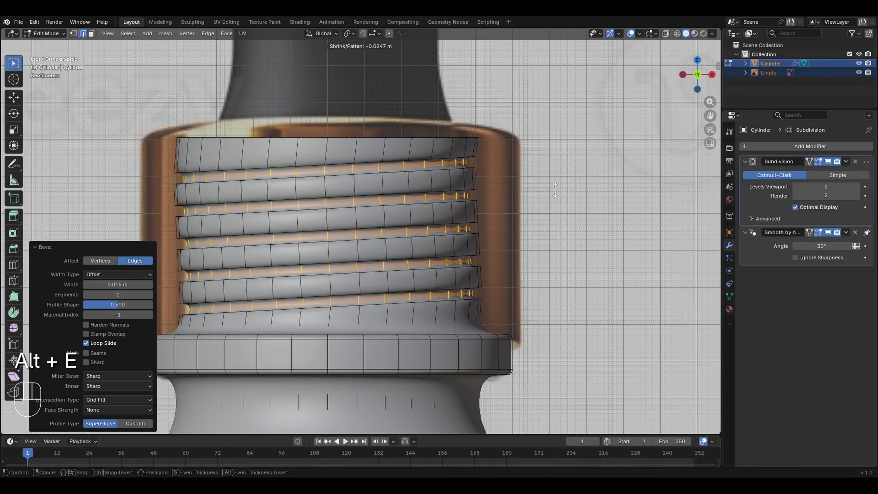
pyautogui.click(556, 191)
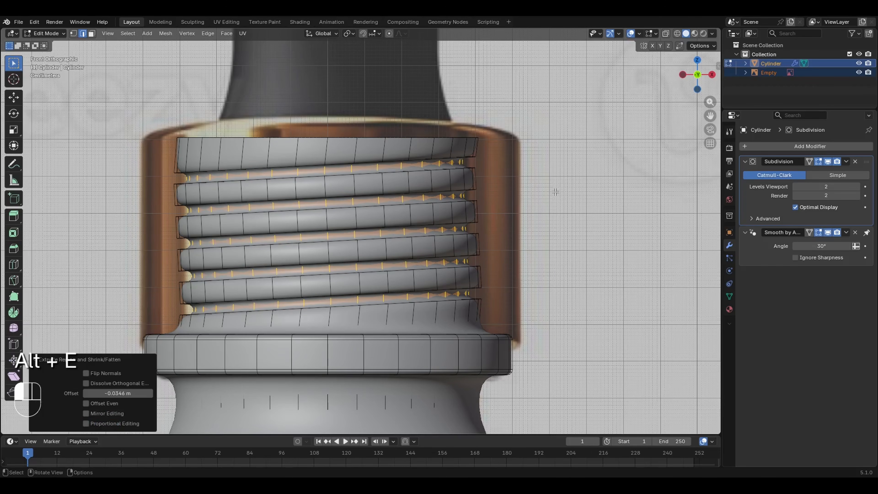
# - Try an offset of -0.035 m for the thread groove extrusion and settle on -0.02 m
pyautogui.click(113, 391)
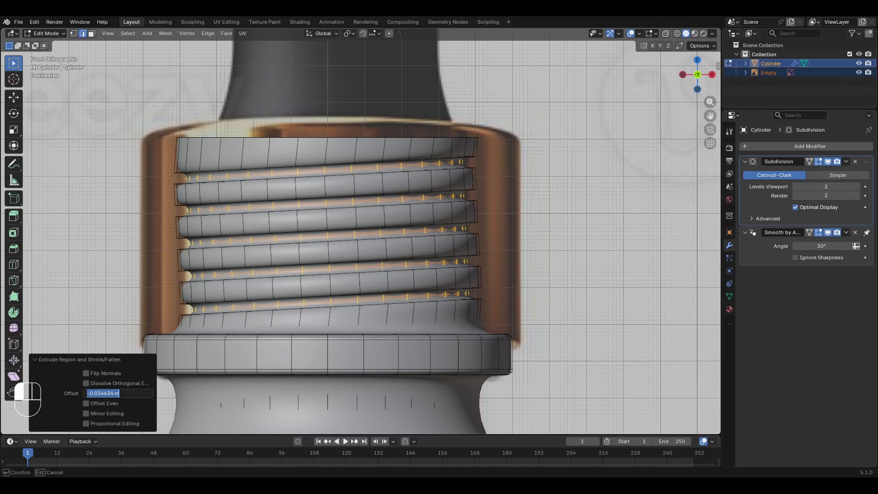
pyautogui.write('-.035')
pyautogui.press('Return')
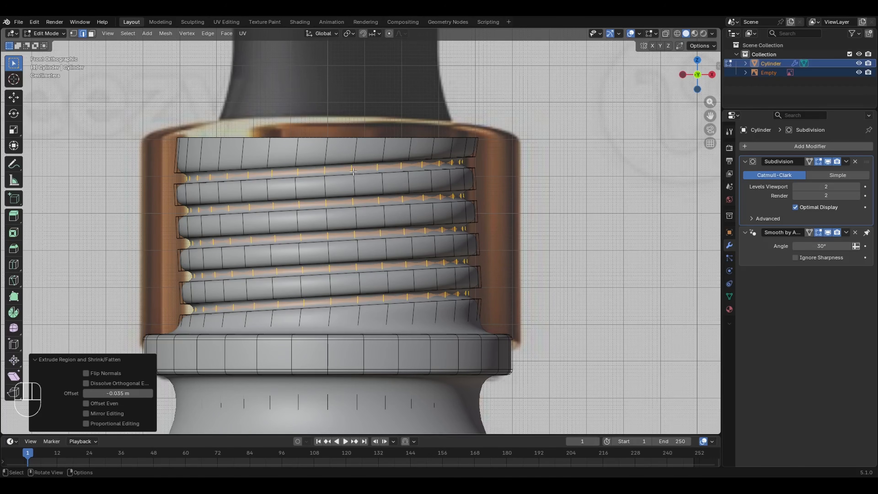
pyautogui.click(117, 395)
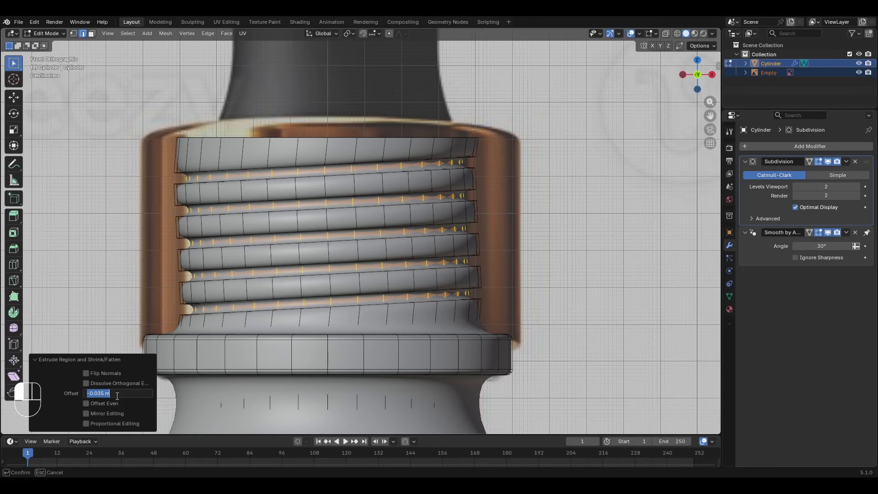
pyautogui.write('-.02')
pyautogui.press('Return')
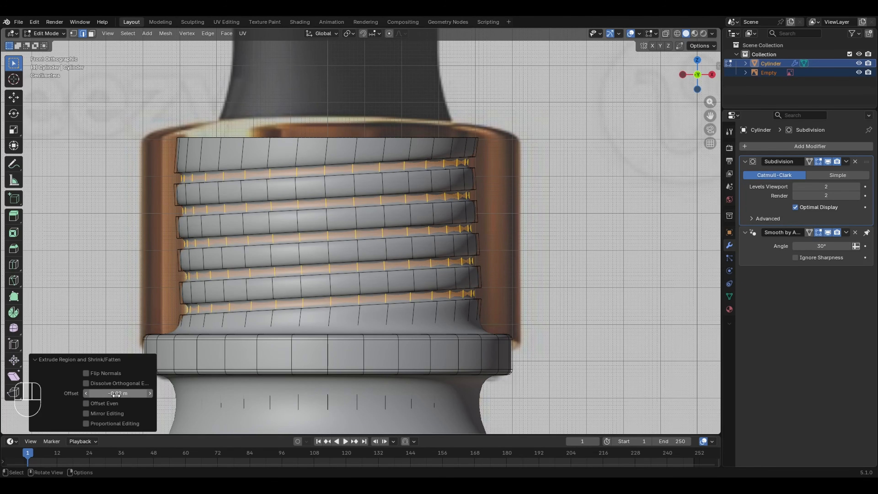
pyautogui.scroll(-2, 326, 207)
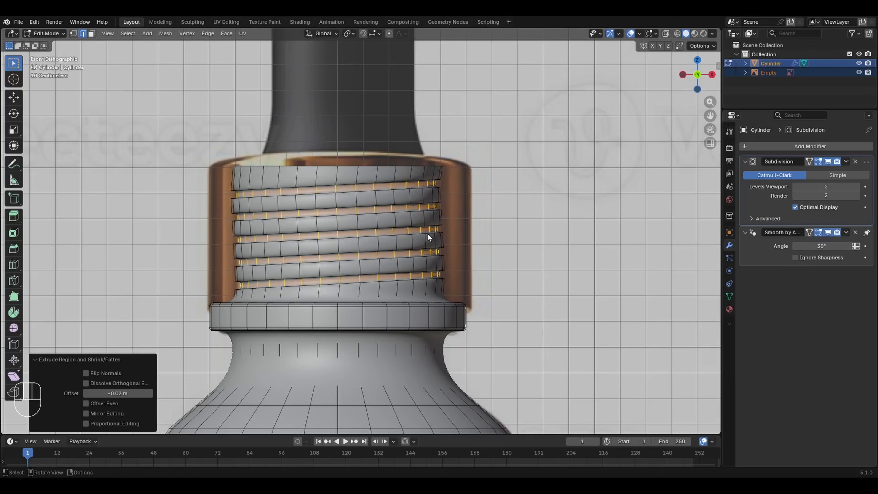
# - Leave Edit Mode and examine the smoothed thread grooves and bottle body from an angled perspective
pyautogui.press('Tab')
pyautogui.scroll(-5, 261, 222)
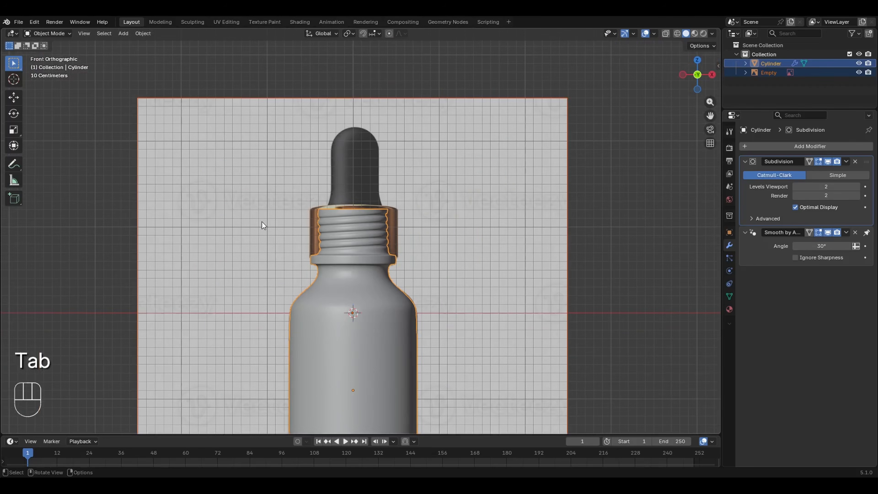
pyautogui.moveTo(384, 182); pyautogui.dragTo(398, 208, button='middle')
pyautogui.moveTo(698, 74); pyautogui.dragTo(605, 74)
pyautogui.scroll(-5, 223, 234)
pyautogui.scroll(4, 361, 269)
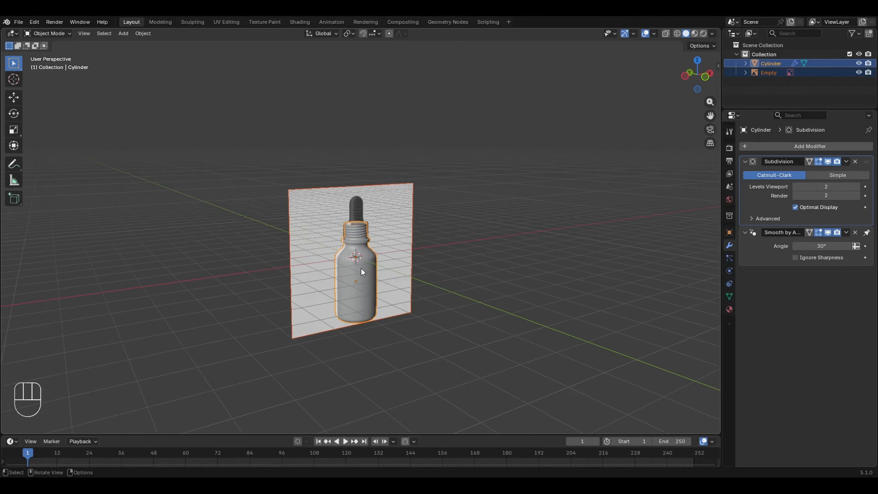
pyautogui.scroll(4, 344, 286)
# - Scale the edge loop around the lower part of the bottle's shoulder outward to about 1.009
pyautogui.press('Tab')
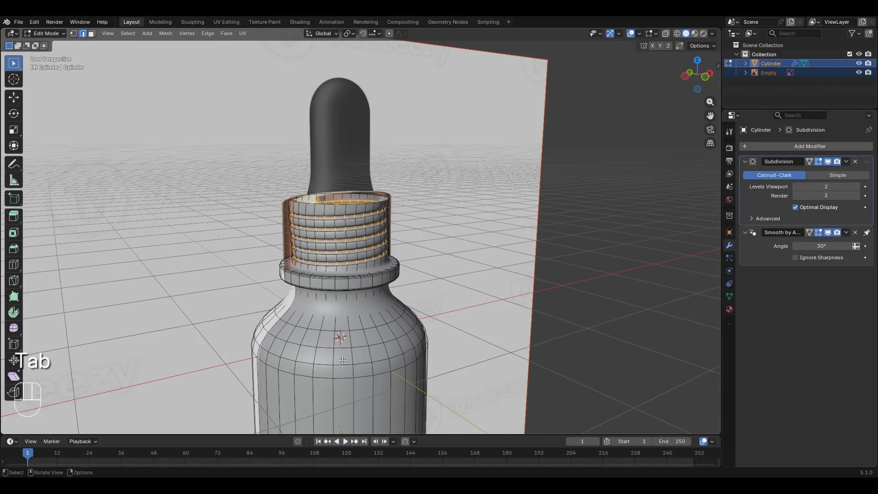
pyautogui.keyDown('alt'); pyautogui.click(333, 370); pyautogui.keyUp('alt')
pyautogui.press('g')
pyautogui.press('g')
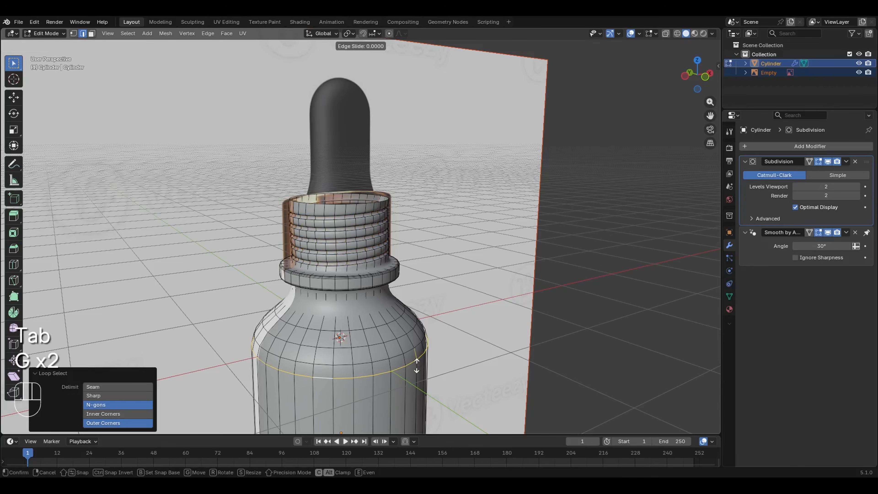
pyautogui.click(407, 372)
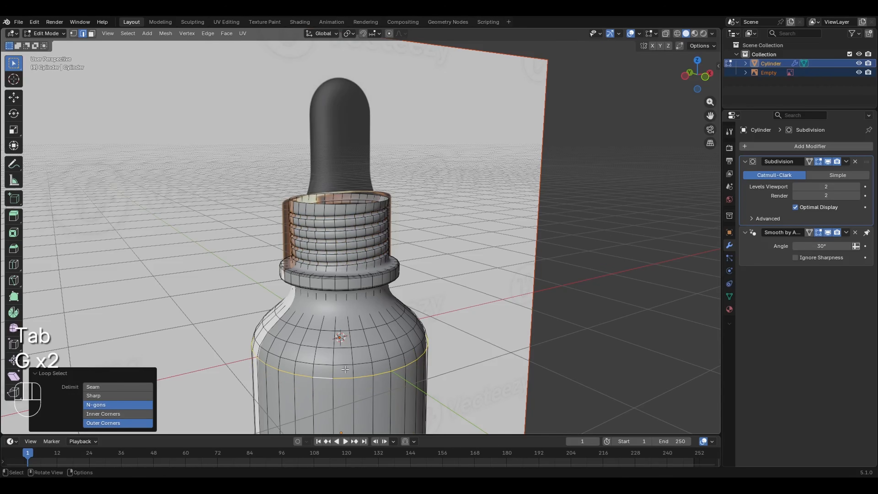
pyautogui.press('s')
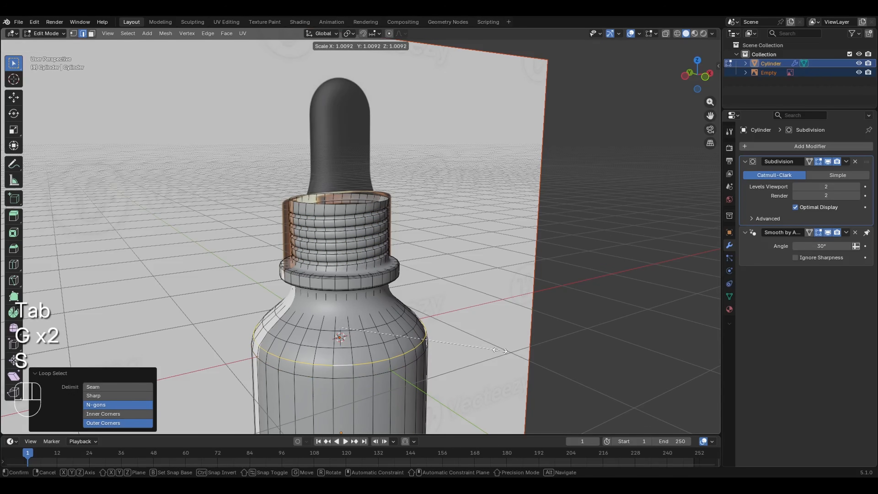
pyautogui.click(500, 349)
# - Edge-slide the upper shoulder loop by about -0.188 and the shoulder loop below it by about 0.24
pyautogui.press('Tab')
pyautogui.press('Tab')
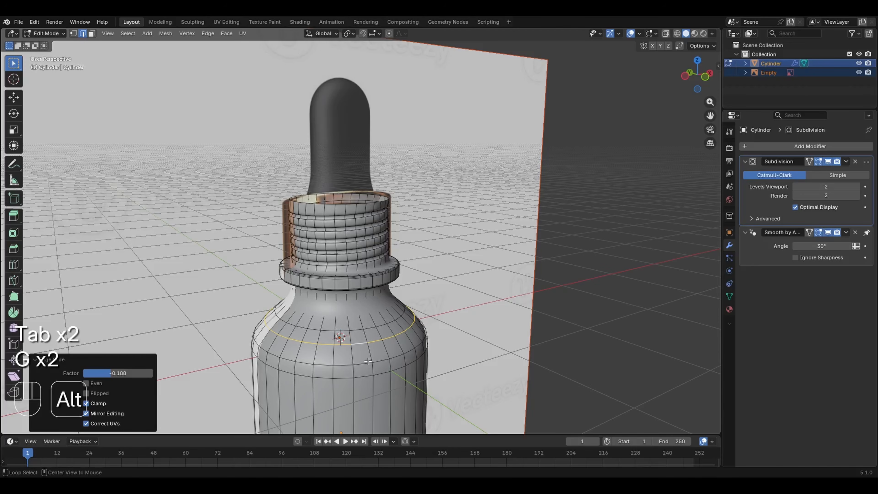
pyautogui.keyDown('alt'); pyautogui.click(367, 361); pyautogui.keyUp('alt')
pyautogui.press('g')
pyautogui.press('g')
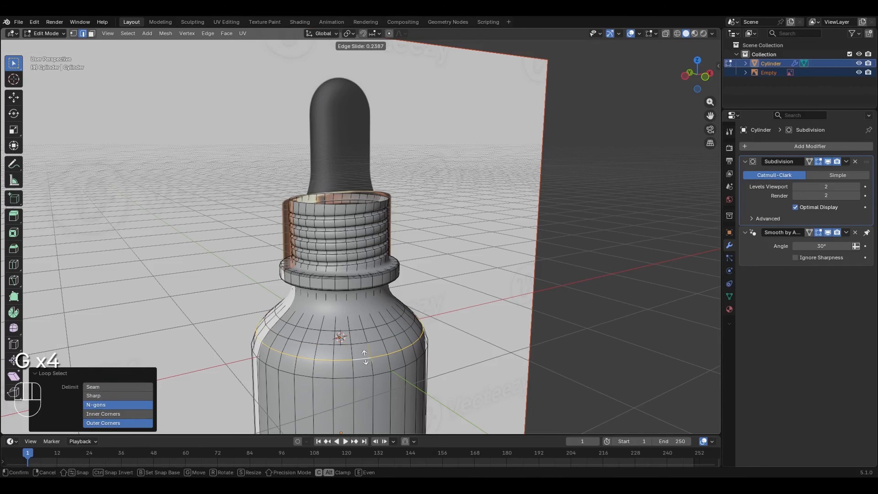
pyautogui.click(363, 358)
pyautogui.press('Tab')
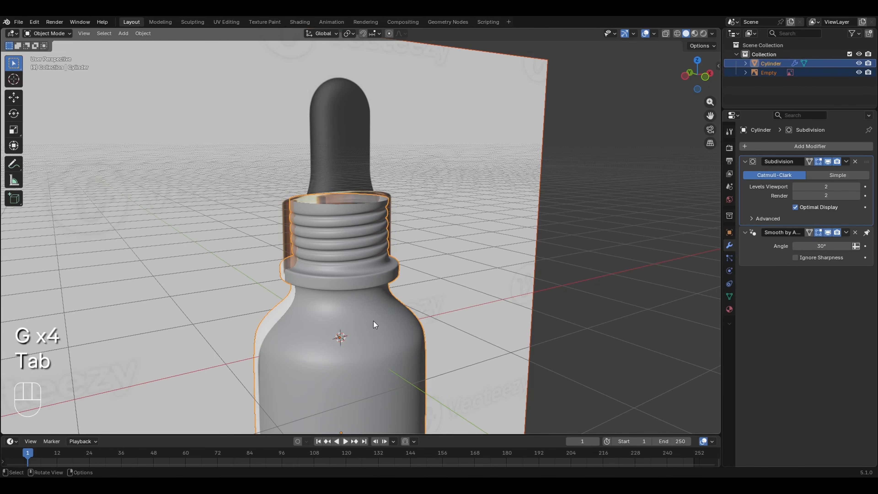
# - Select the upper and lower edge loops on the collar's side and scale them along Z to about 0.81
pyautogui.press('Tab')
pyautogui.scroll(5, 373, 275)
pyautogui.keyDown('alt'); pyautogui.keyDown('shift'); pyautogui.click(372, 333); pyautogui.keyUp('shift'); pyautogui.keyUp('alt')
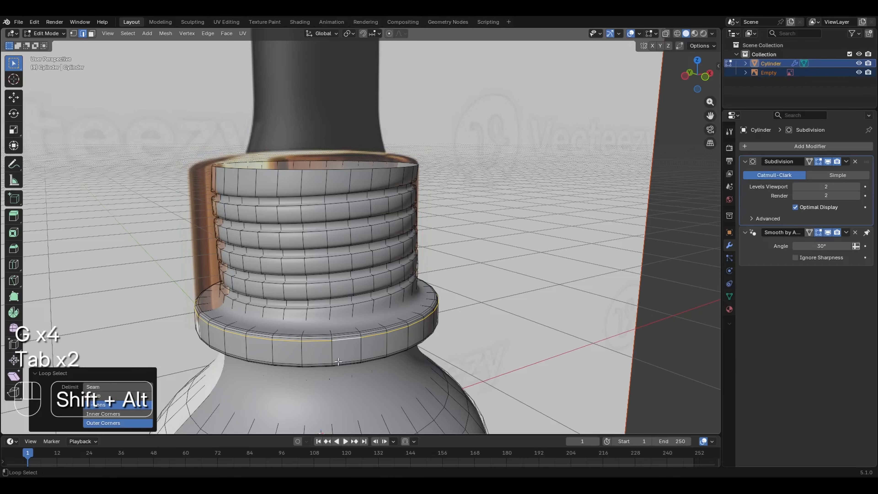
pyautogui.press('s')
pyautogui.press('z')
pyautogui.click(349, 338)
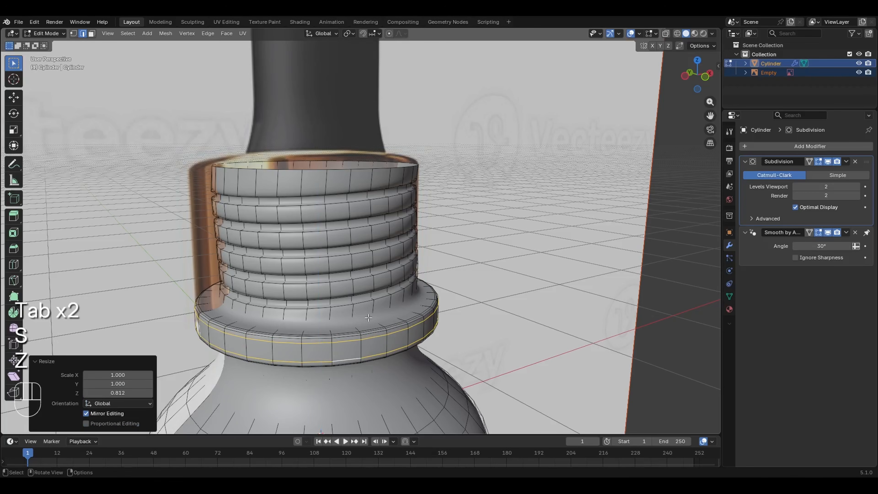
# - Reselect the edge loops at the collar's upper and lower rims, scale them along Z, and return to Object Mode
pyautogui.keyDown('alt'); pyautogui.click(344, 337); pyautogui.keyUp('alt')
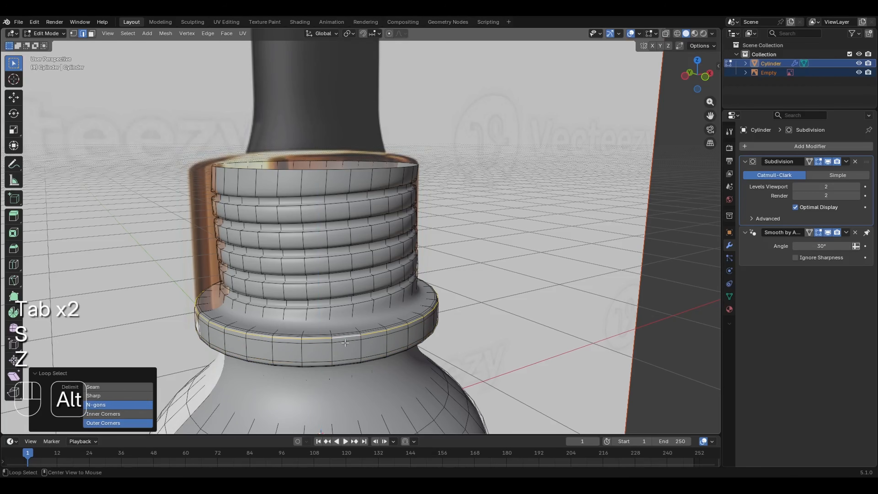
pyautogui.keyDown('alt'); pyautogui.keyDown('shift'); pyautogui.click(343, 360); pyautogui.keyUp('shift'); pyautogui.keyUp('alt')
pyautogui.hotkey('ctrl', 'z')
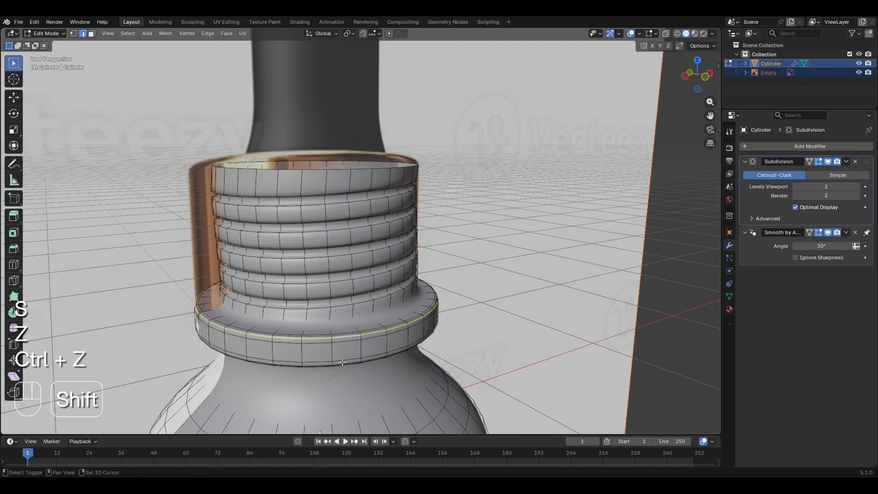
pyautogui.keyDown('alt'); pyautogui.keyDown('shift'); pyautogui.click(358, 338); pyautogui.keyUp('shift'); pyautogui.keyUp('alt')
pyautogui.press('Tab')
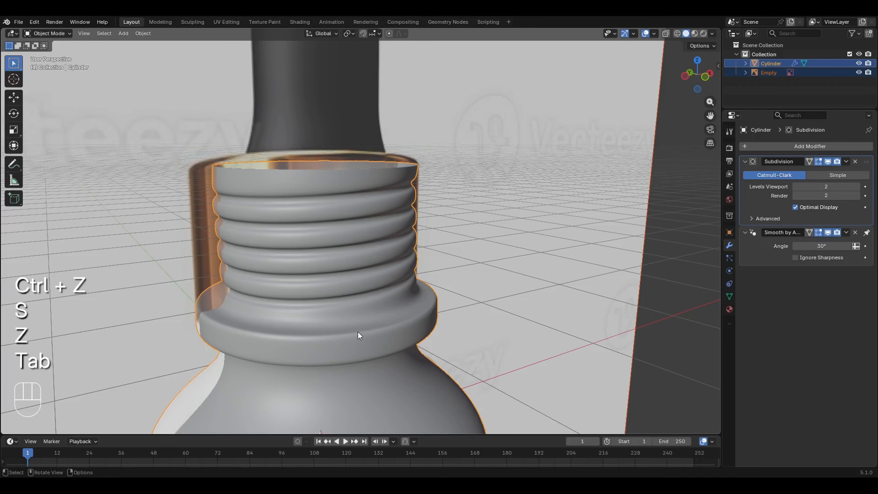
# - Check the bottle from an angle, return to the front view, and turn on X-ray to reveal the reference's metal cap
pyautogui.scroll(-5, 326, 304)
pyautogui.scroll(-8, 333, 304)
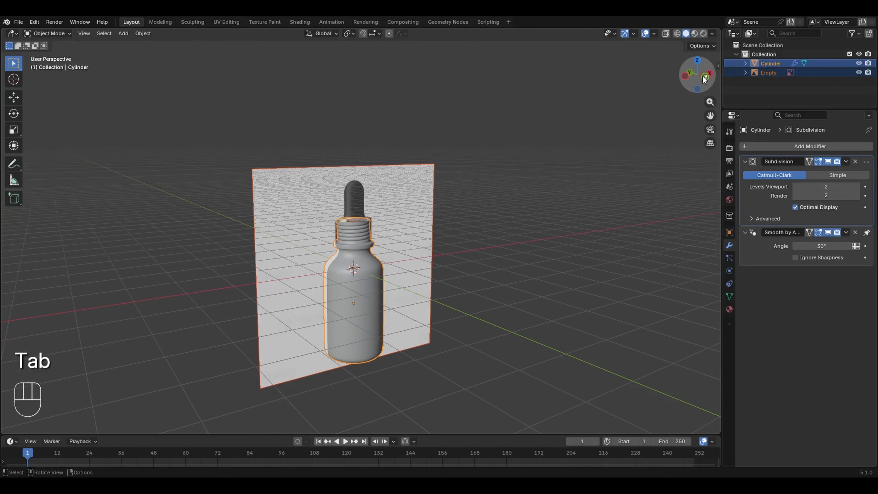
pyautogui.moveTo(706, 78); pyautogui.dragTo(683, 79)
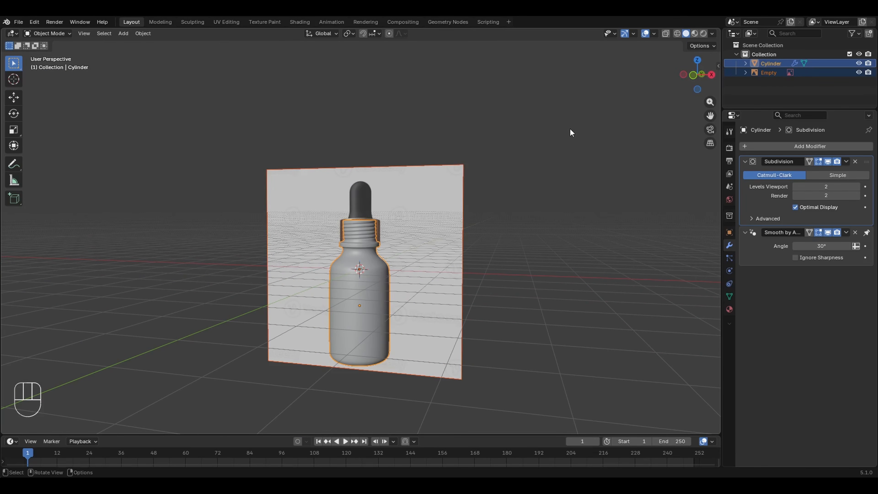
pyautogui.press('KP_1')
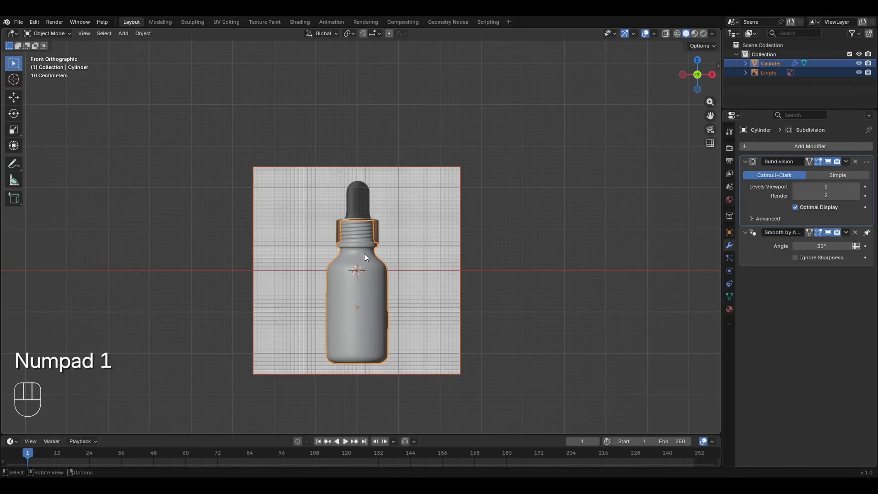
pyautogui.scroll(3, 375, 234)
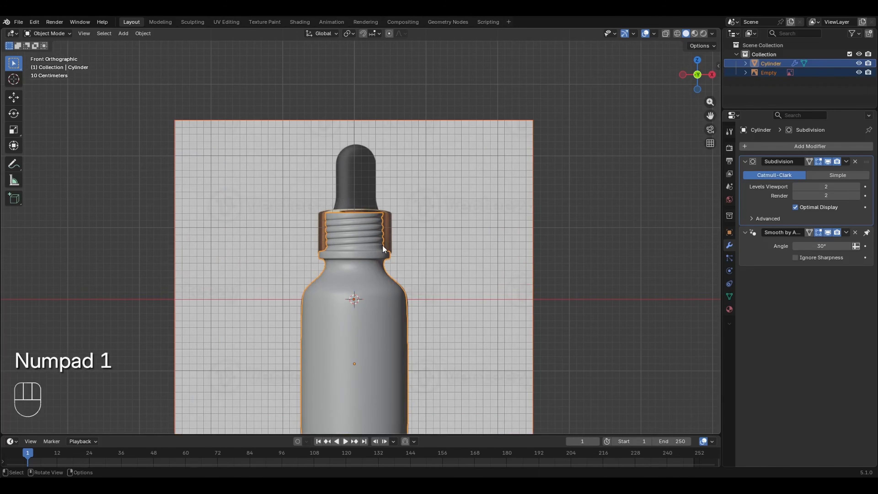
pyautogui.hotkey('alt', 'z')
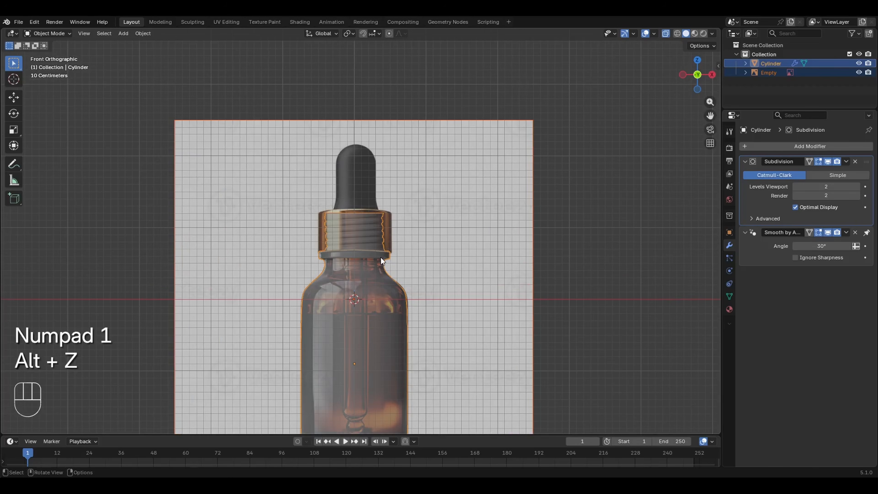
pyautogui.scroll(4, 393, 254)
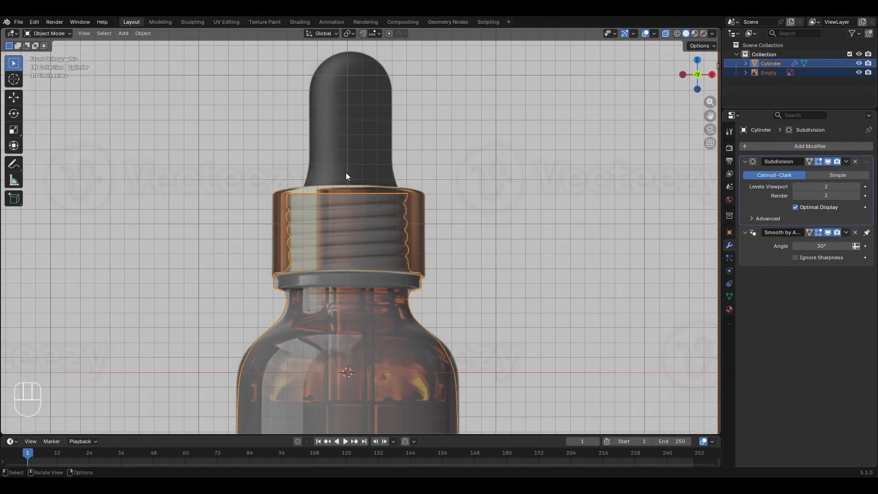
pyautogui.click(323, 185)
pyautogui.scroll(1, 318, 188)
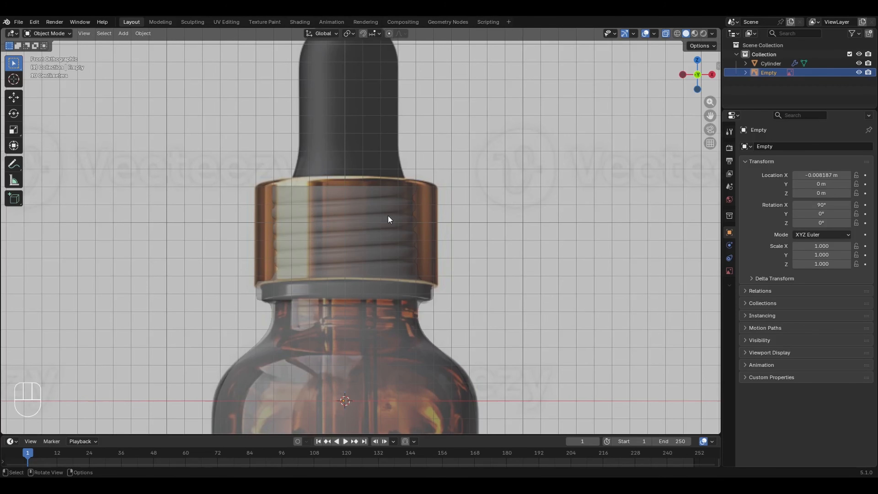
# - Add a 32-vertex mesh cylinder and scale it down uniformly to the width of the reference's metal cap
pyautogui.hotkey('shift', 'a')
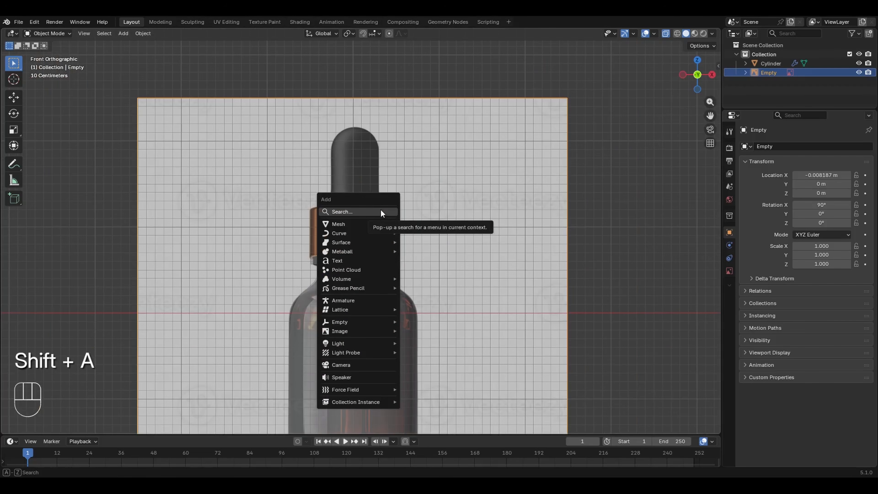
pyautogui.moveTo(351, 229)
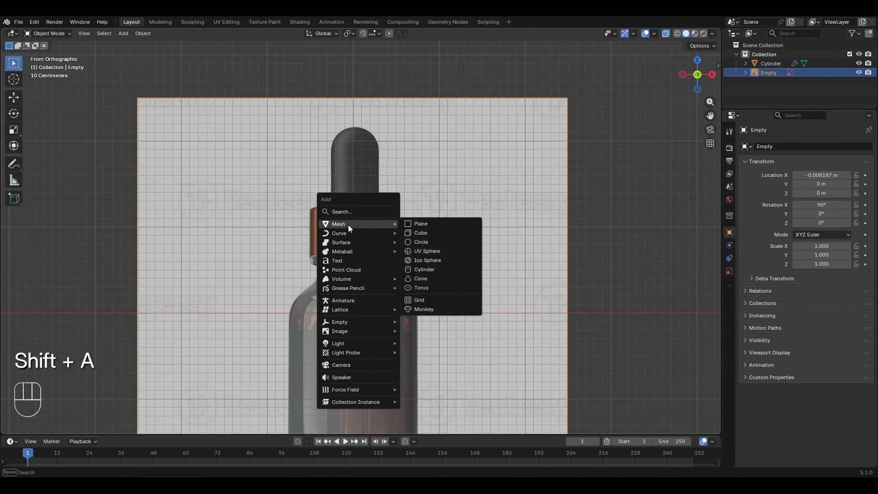
pyautogui.click(424, 269)
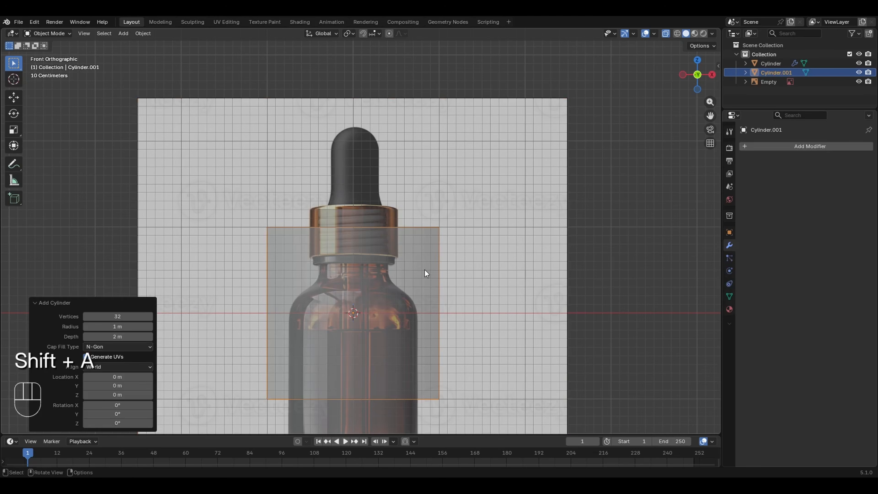
pyautogui.press('s')
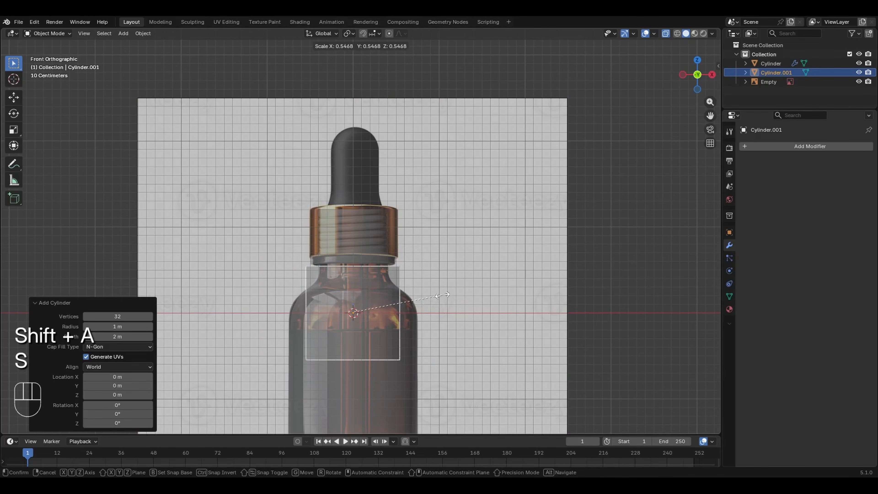
pyautogui.click(437, 295)
pyautogui.press('Tab')
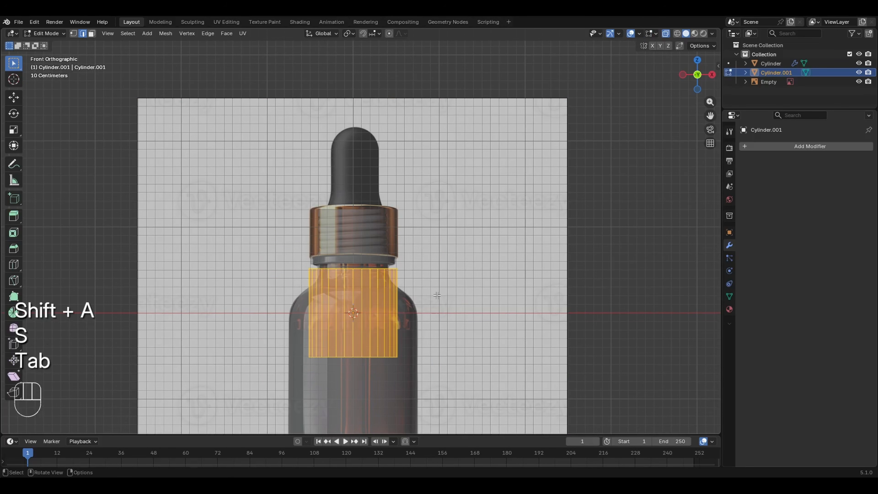
# - Move the new cylinder up about 1.2 m along Z so its base meets the cap's lower edge
pyautogui.press('Tab')
pyautogui.press('g')
pyautogui.press('z')
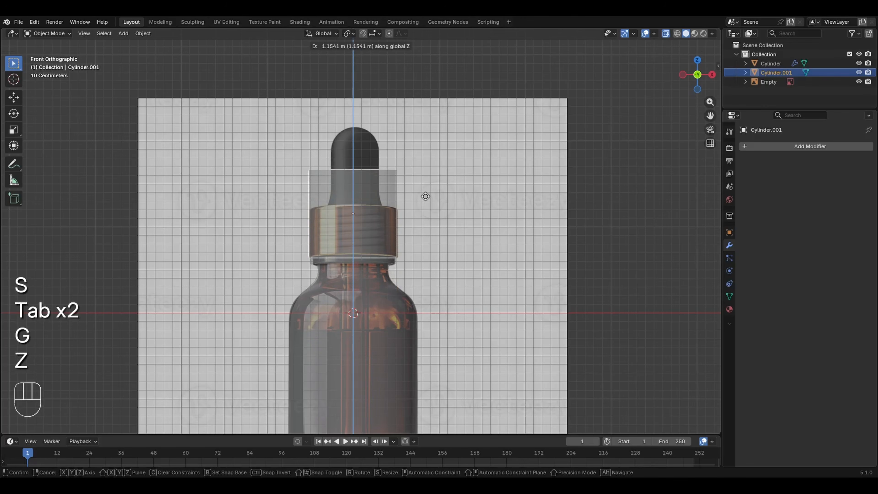
pyautogui.click(437, 195)
# - In Edit Mode, select the new cylinder's upper rim and lower it about 0.46 m along Z to the metal cap's upper edge
pyautogui.press('Tab')
pyautogui.scroll(3, 412, 160)
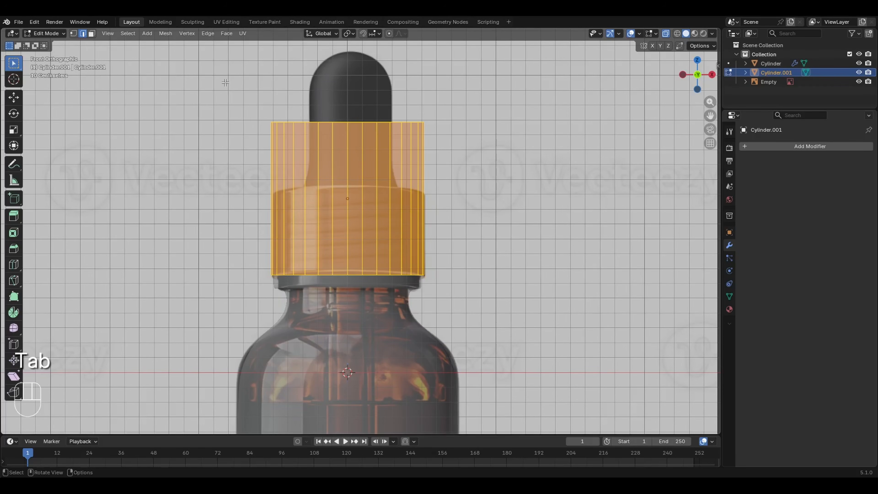
pyautogui.moveTo(225, 83); pyautogui.dragTo(525, 139)
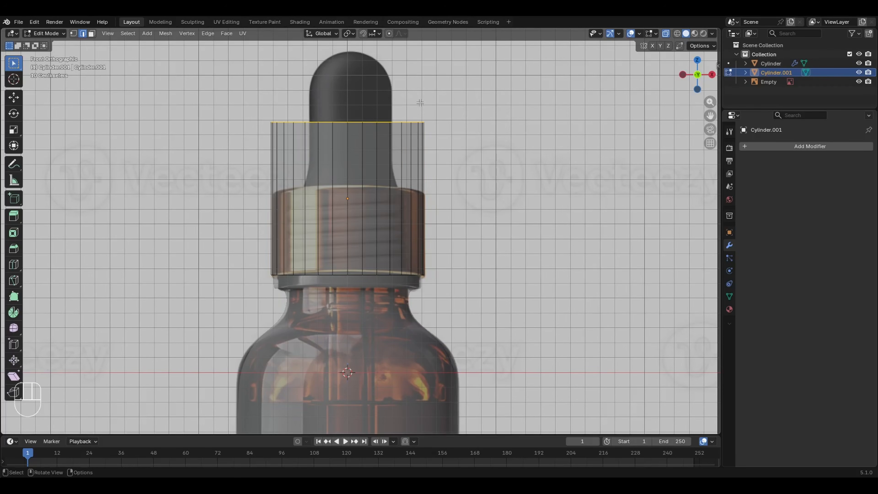
pyautogui.press('g')
pyautogui.press('z')
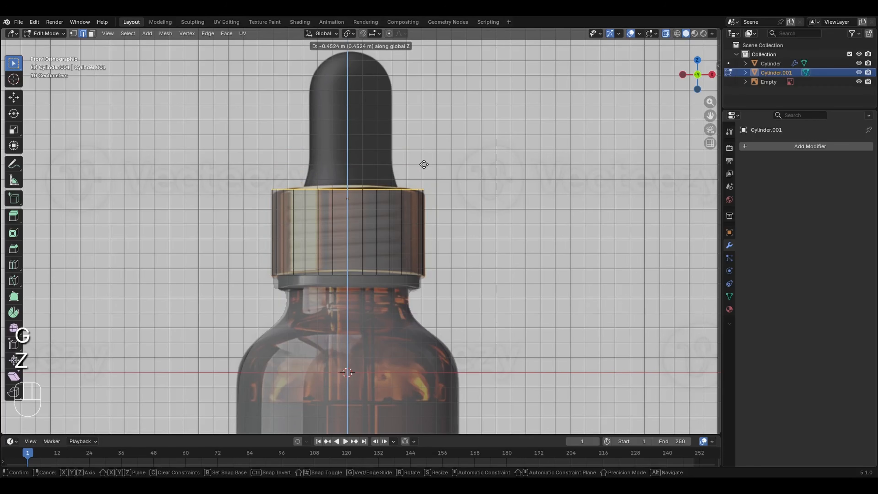
pyautogui.click(424, 166)
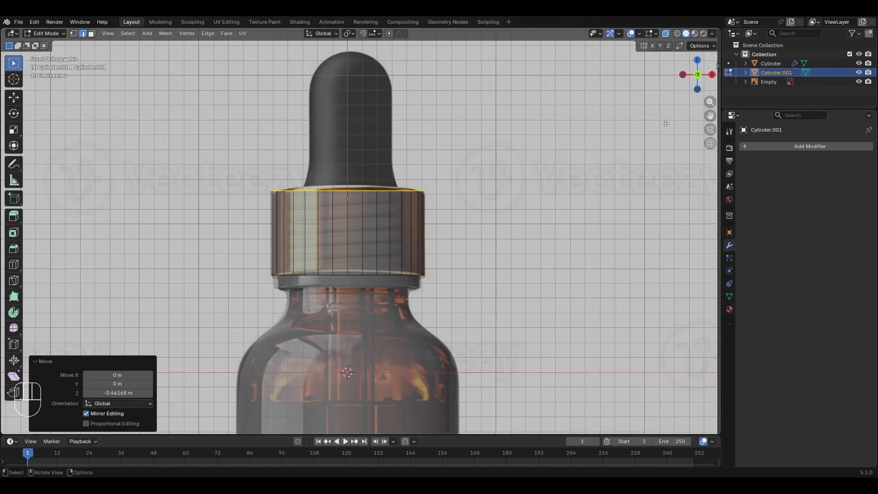
# - Inset the cap cylinder's upper face by about 0.27 m
pyautogui.moveTo(698, 77); pyautogui.dragTo(377, 201)
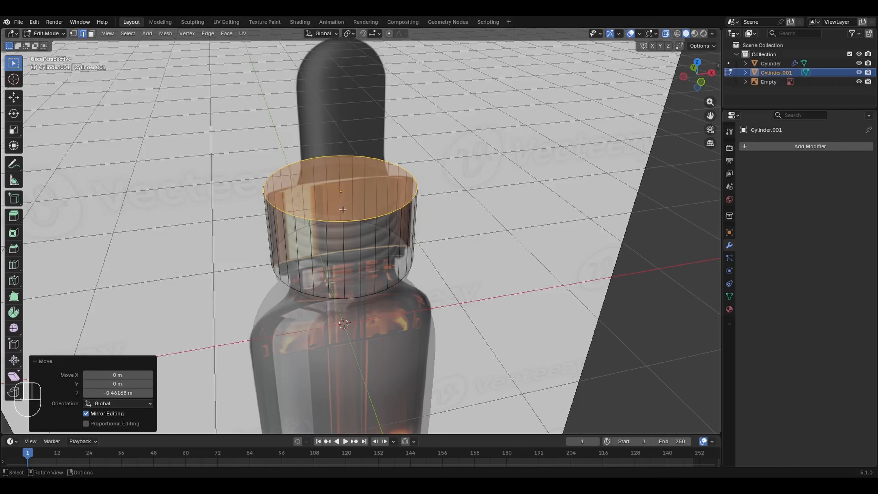
pyautogui.press('KP_1')
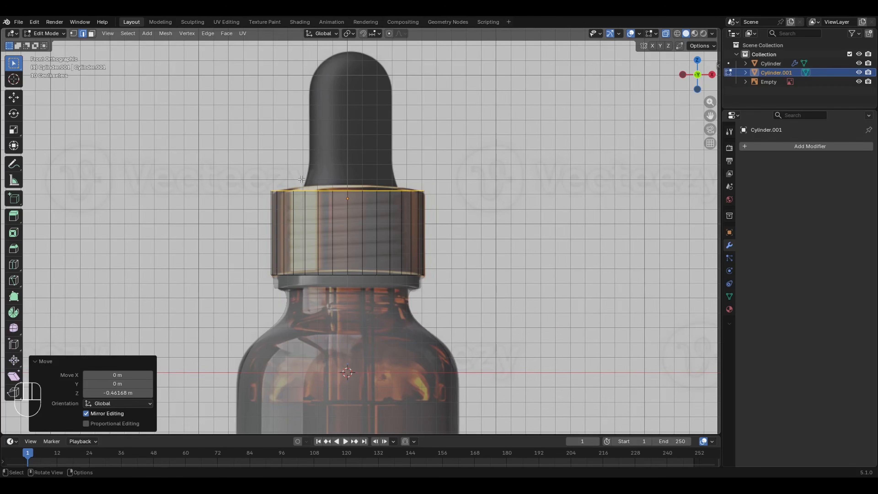
pyautogui.moveTo(322, 180); pyautogui.dragTo(314, 224, button='middle')
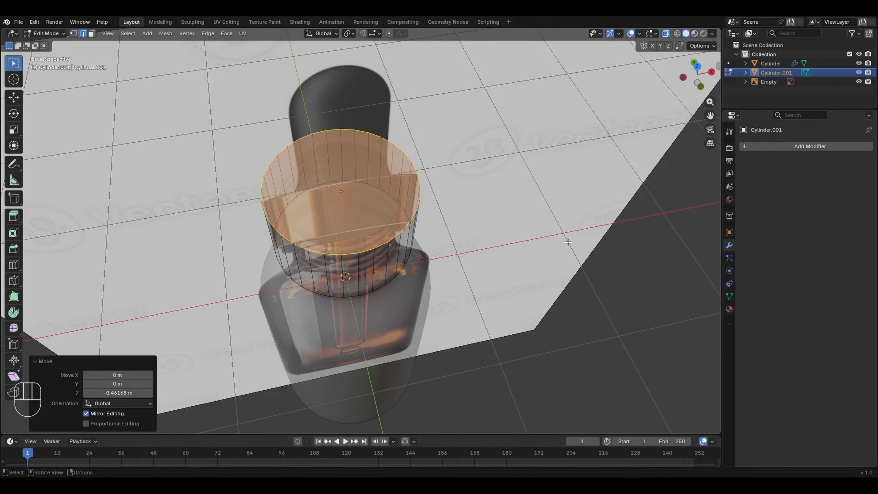
pyautogui.press('i')
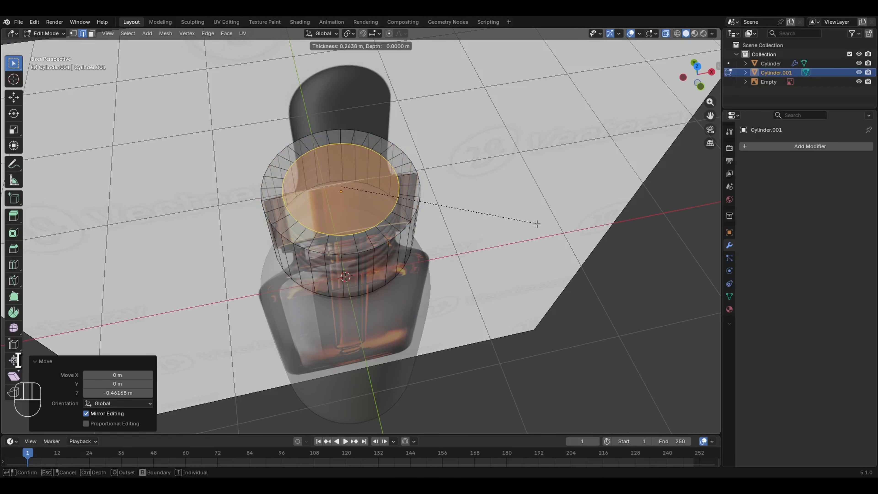
pyautogui.click(537, 225)
# - Extrude the inset face up about 0.95 m to the rubber bulb's tip and scale it uniformly to about 0.6
pyautogui.press('KP_1')
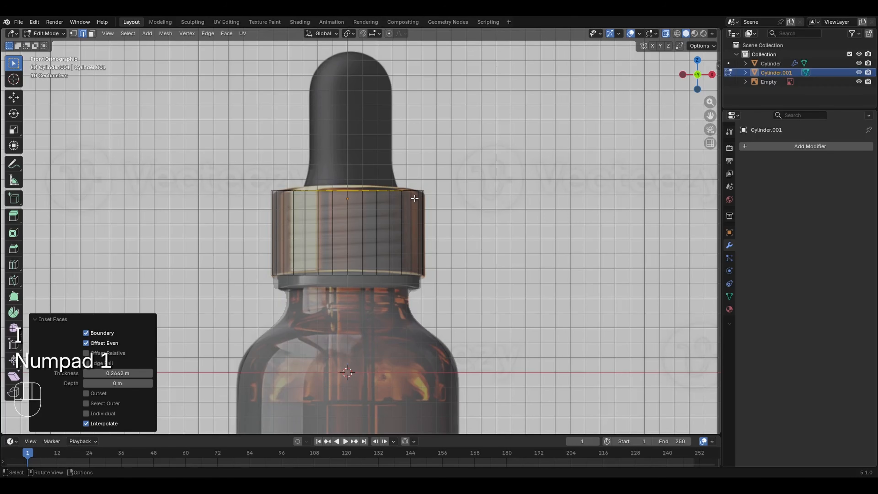
pyautogui.press('e')
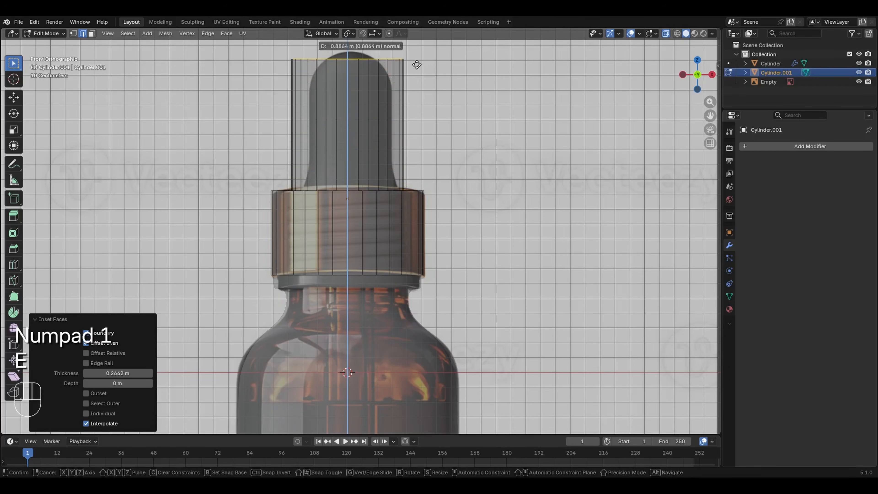
pyautogui.click(417, 57)
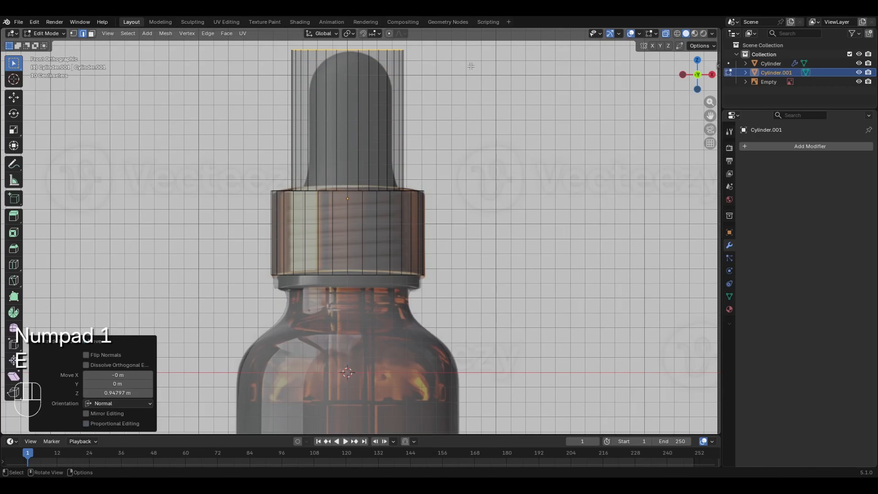
pyautogui.press('s')
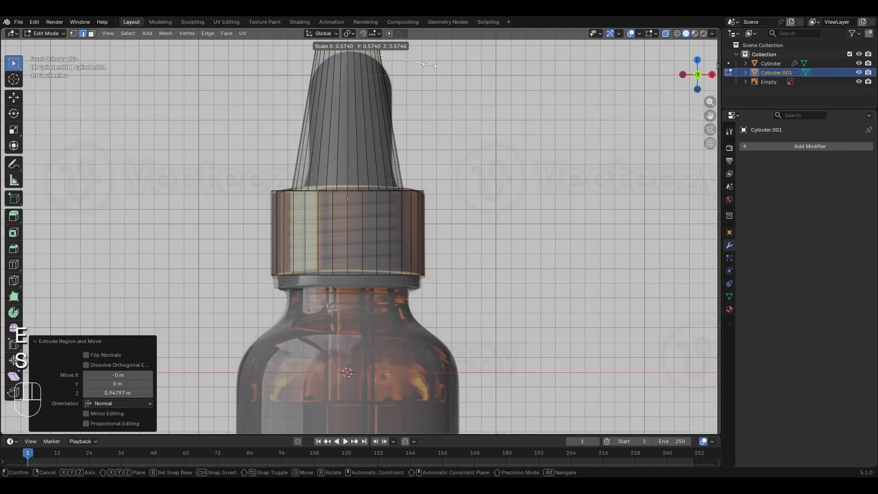
pyautogui.click(437, 67)
pyautogui.keyDown('shift'); pyautogui.moveTo(405, 151); pyautogui.dragTo(378, 196, button='middle'); pyautogui.keyUp('shift')
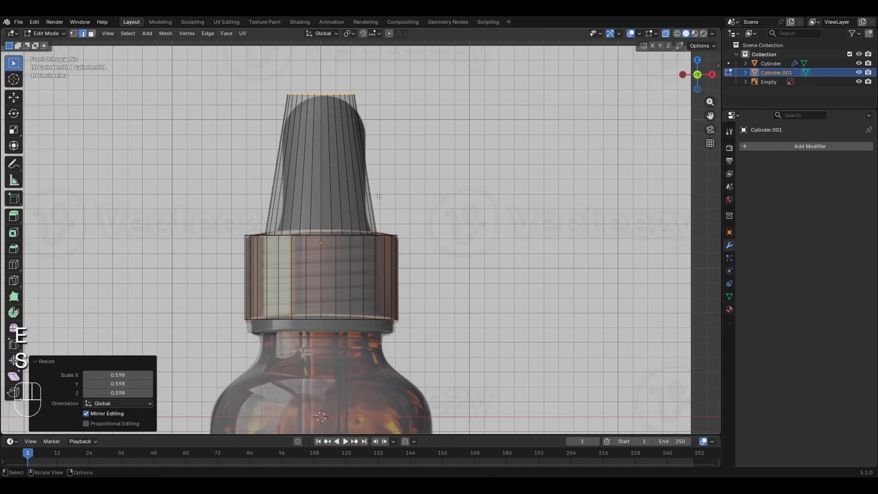
# - Select the ring of faces around the bulb's base on the cap and raise it about 0.02 m along Z
pyautogui.keyDown('alt'); pyautogui.click(328, 237); pyautogui.keyUp('alt')
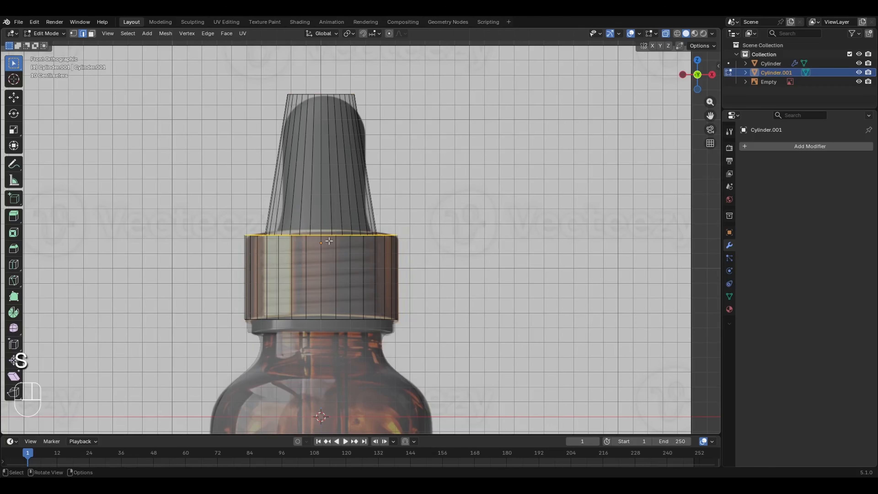
pyautogui.press('g')
pyautogui.press('z')
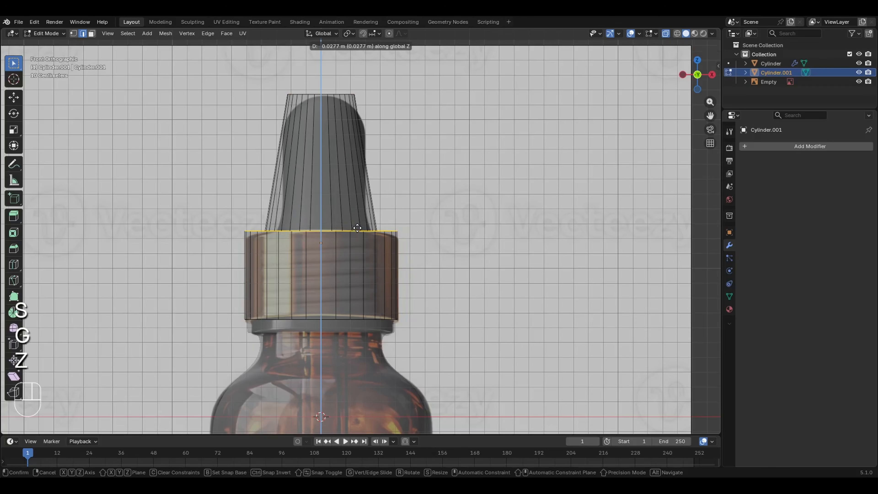
pyautogui.click(358, 229)
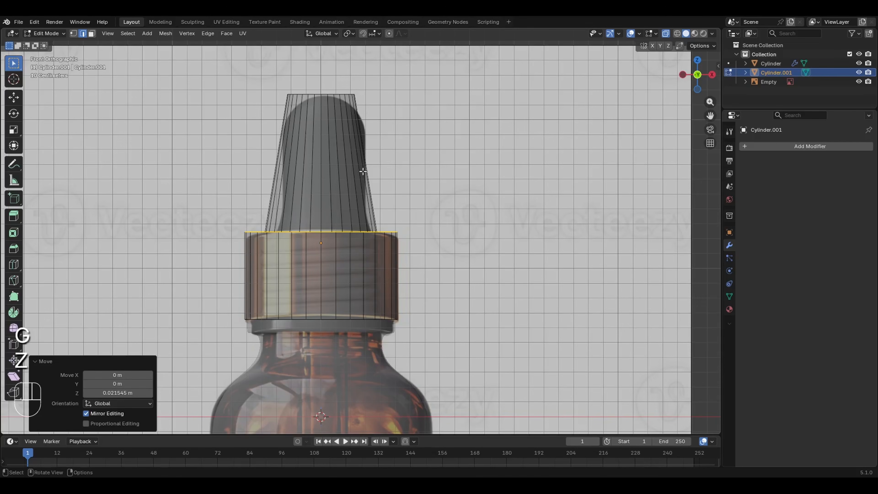
# - Turn off X-ray, select the edge loops at the cap's upper and lower outer rims, and bevel them by about 0.07 m
pyautogui.moveTo(255, 224); pyautogui.dragTo(256, 221, button='middle')
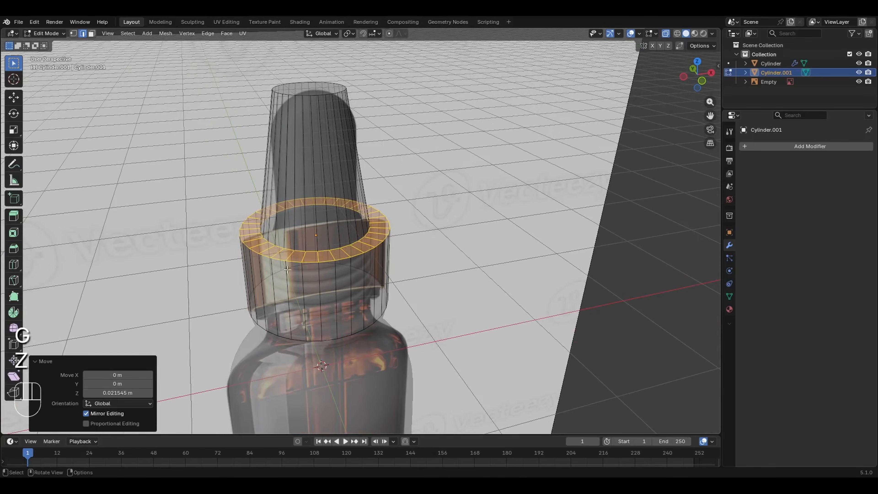
pyautogui.click(246, 245)
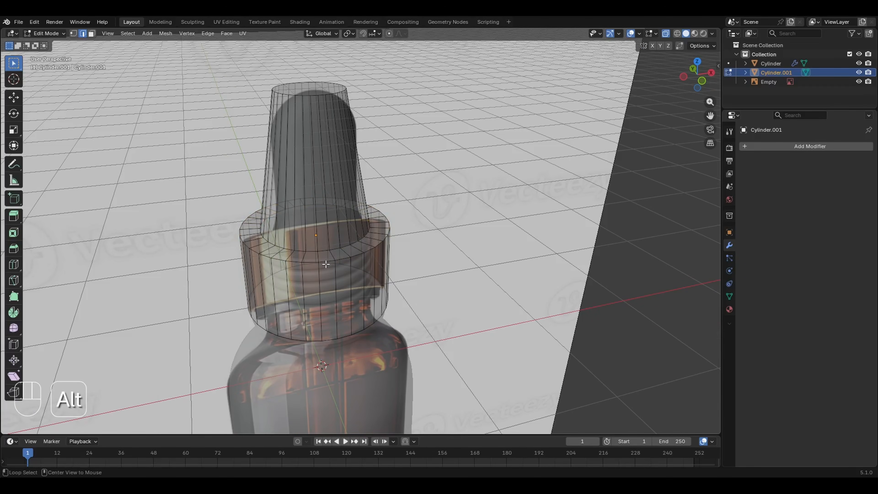
pyautogui.hotkey('alt', 'z')
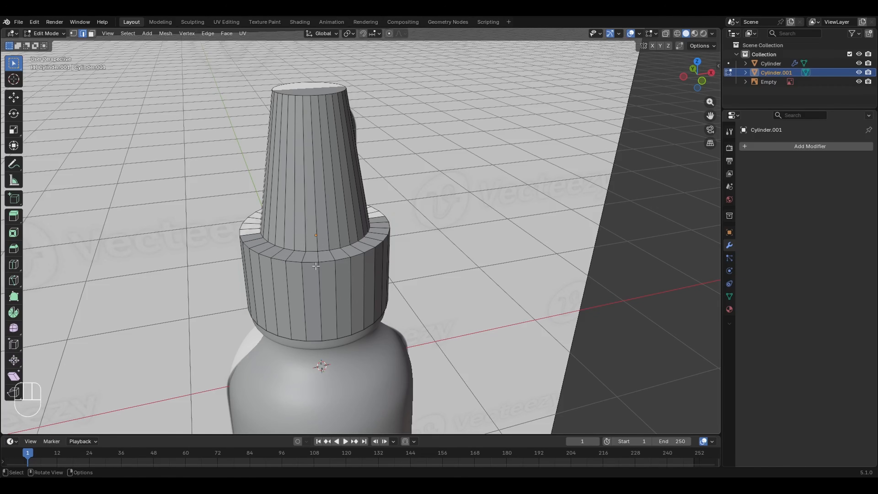
pyautogui.keyDown('alt'); pyautogui.click(310, 262); pyautogui.keyUp('alt')
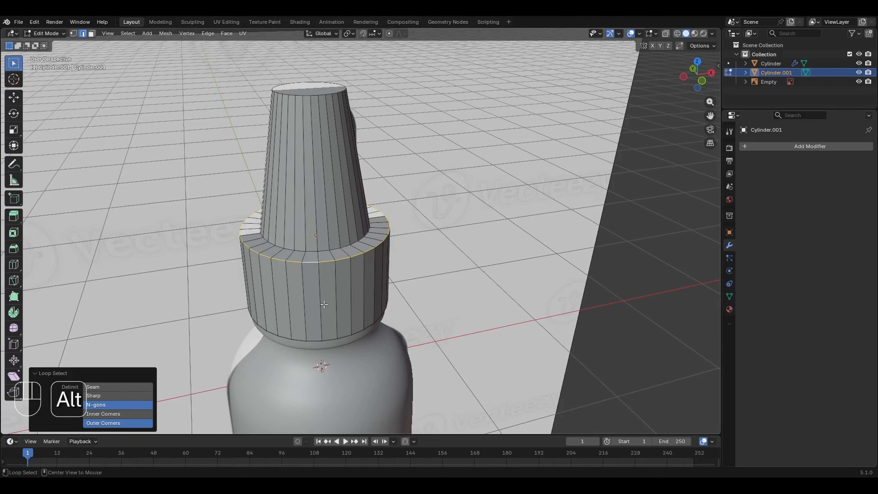
pyautogui.keyDown('alt'); pyautogui.keyDown('shift'); pyautogui.click(314, 341); pyautogui.keyUp('shift'); pyautogui.keyUp('alt')
pyautogui.moveTo(373, 289); pyautogui.dragTo(343, 237, button='middle')
pyautogui.hotkey('ctrl', 'b')
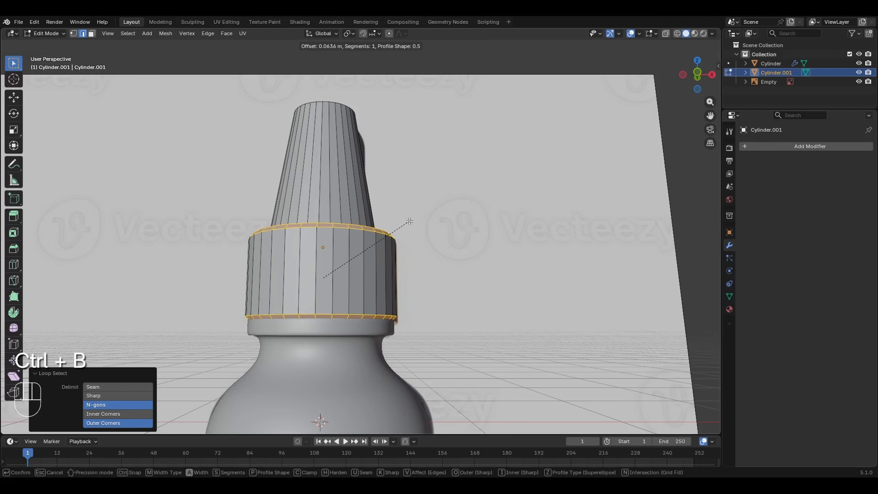
pyautogui.click(409, 220)
# - Set the cap rim bevel to 2 segments and a width of 0.1 m
pyautogui.click(149, 294)
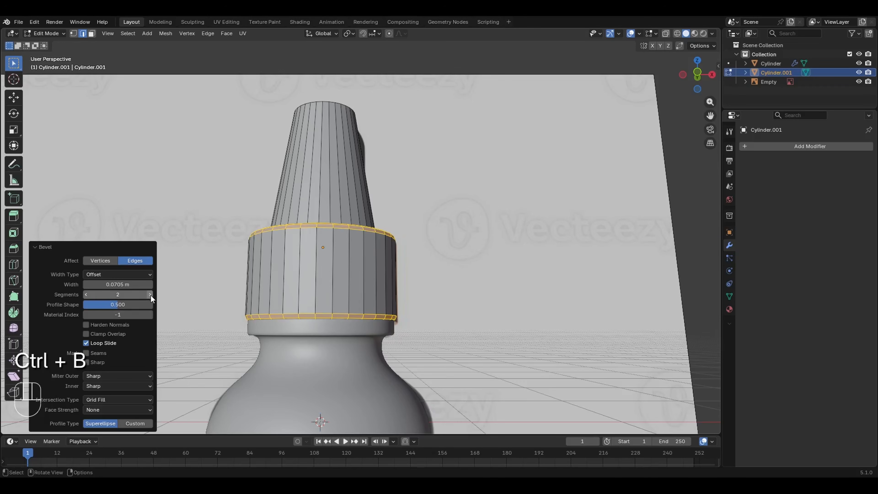
pyautogui.click(150, 295)
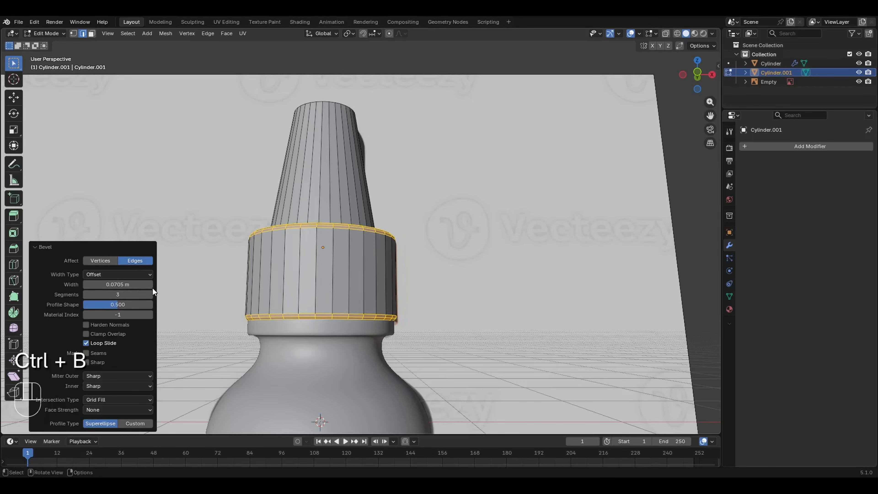
pyautogui.moveTo(215, 212); pyautogui.dragTo(225, 246, button='middle')
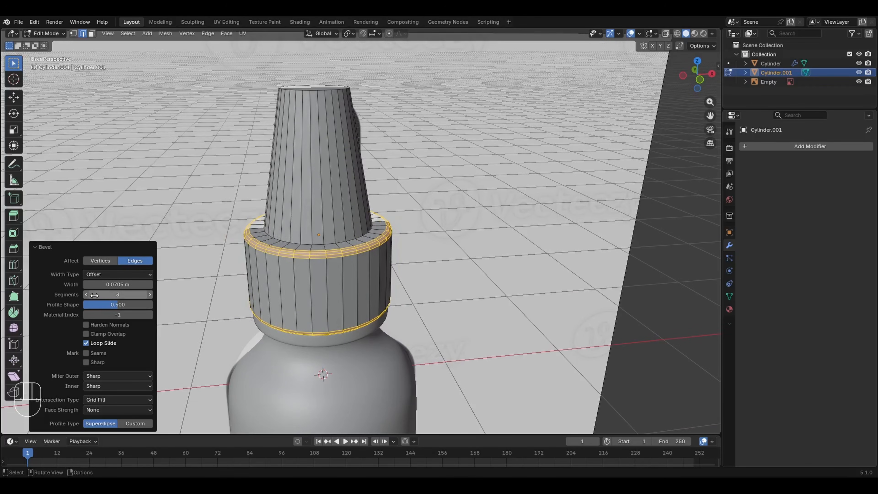
pyautogui.click(86, 296)
pyautogui.click(117, 284)
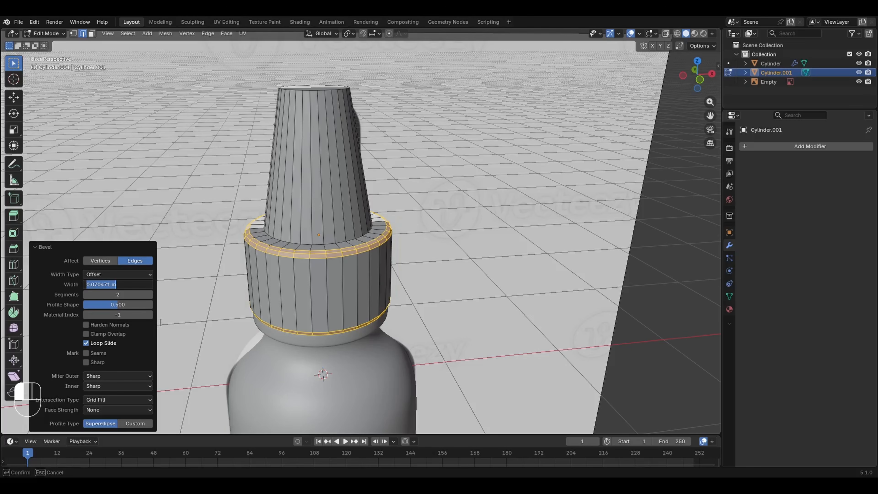
pyautogui.write('0.1')
pyautogui.press('Return')
# - With X-ray on in front view, add a loop cut to the bulb, slide it down by about 0.417, and scale it in to the reference
pyautogui.press('KP_1')
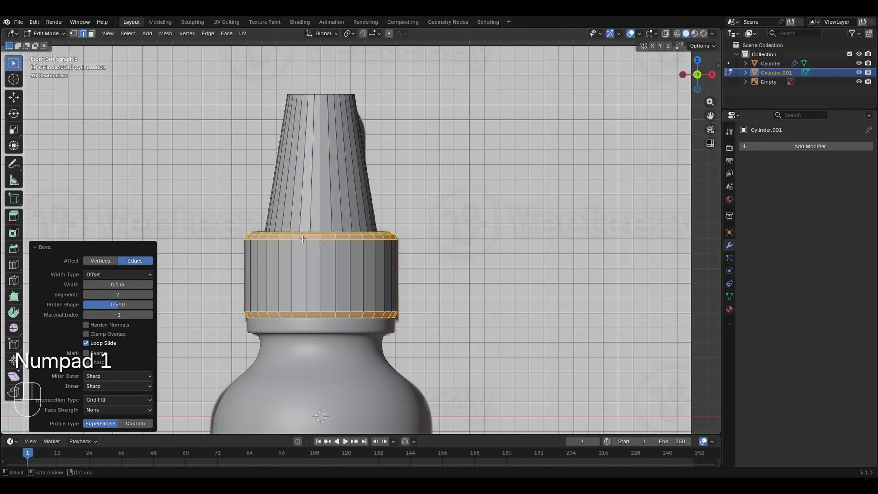
pyautogui.hotkey('alt', 'z')
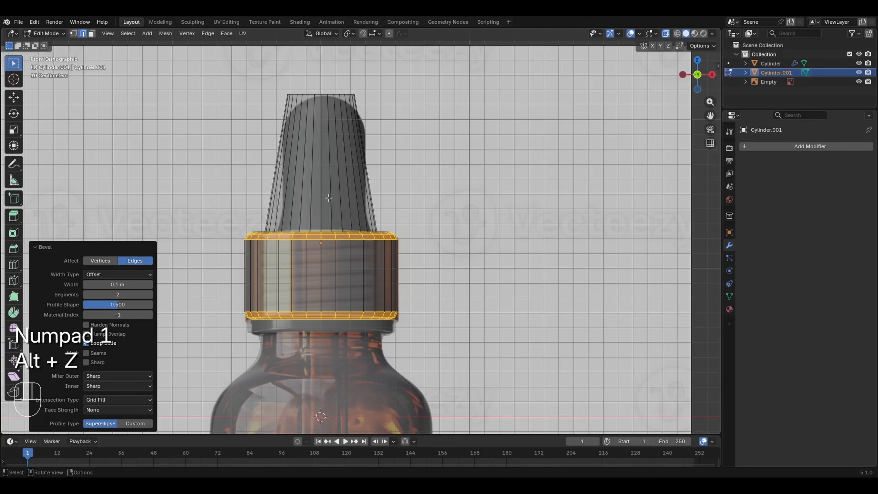
pyautogui.hotkey('ctrl', 'r')
pyautogui.click(360, 162)
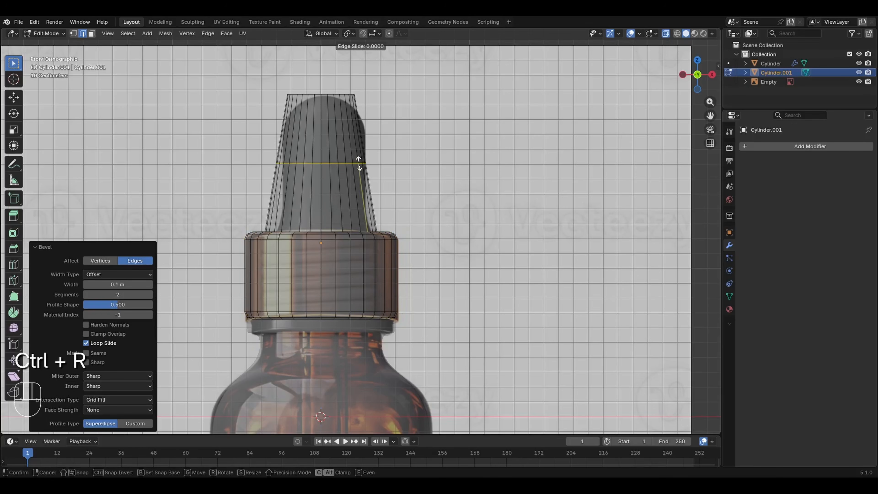
pyautogui.press('Escape')
pyautogui.press('g')
pyautogui.press('g')
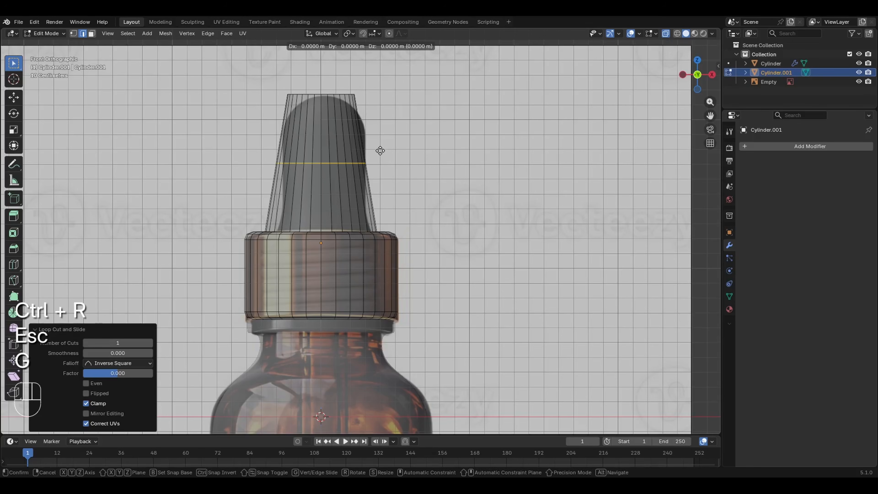
pyautogui.click(381, 179)
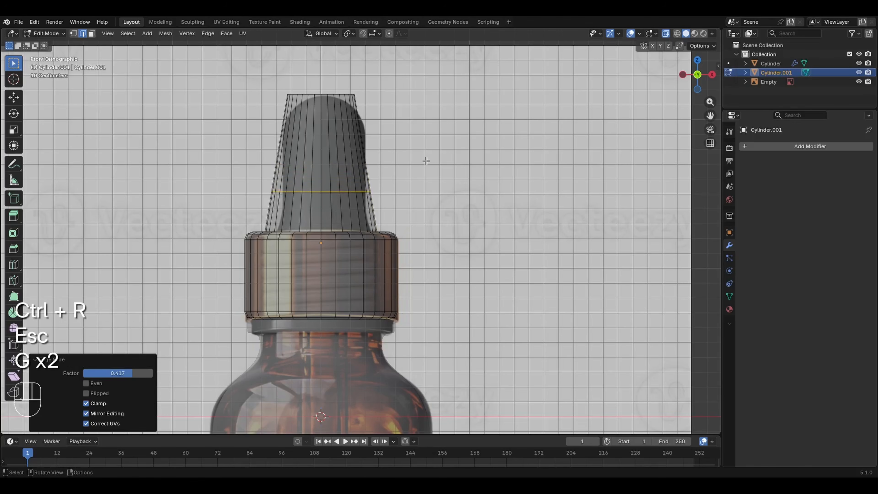
pyautogui.press('s')
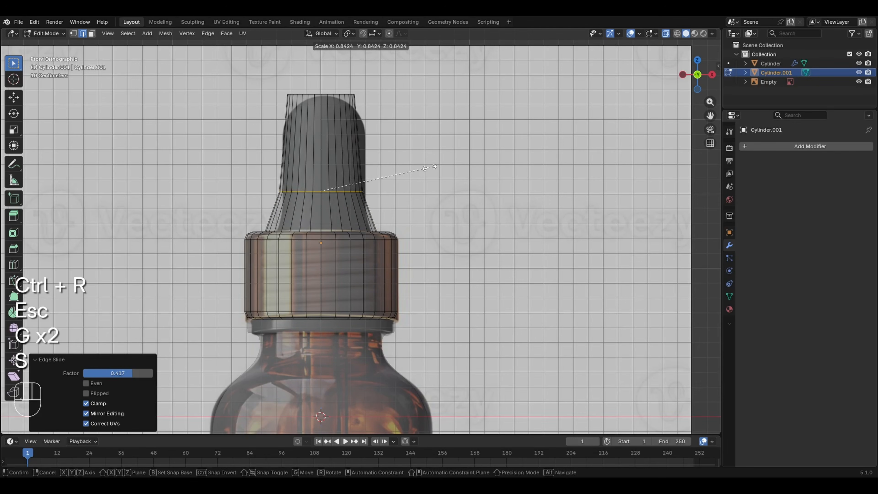
pyautogui.click(362, 130)
# - Select the bulb's end face, lower it about 0.006 m along Z, and scale it uniformly to about 0.825
pyautogui.moveTo(280, 80); pyautogui.dragTo(374, 134)
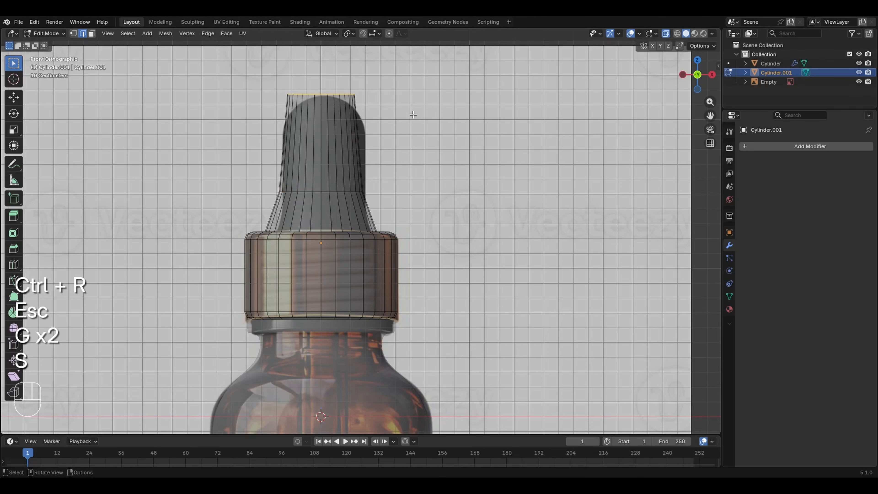
pyautogui.press('g')
pyautogui.press('z')
pyautogui.click(414, 114)
pyautogui.press('s')
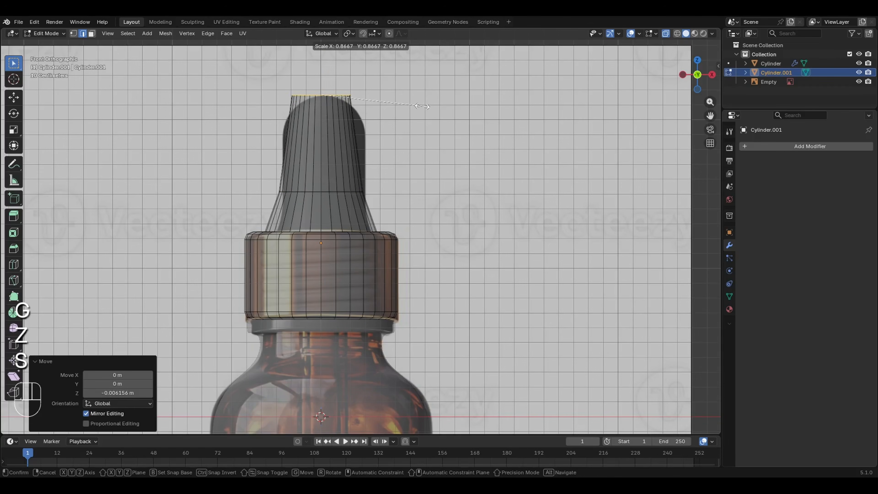
pyautogui.click(414, 106)
# - Add one centred loop cut around the upper part of the bulb and scale it outward to the reference silhouette
pyautogui.hotkey('ctrl', 'r')
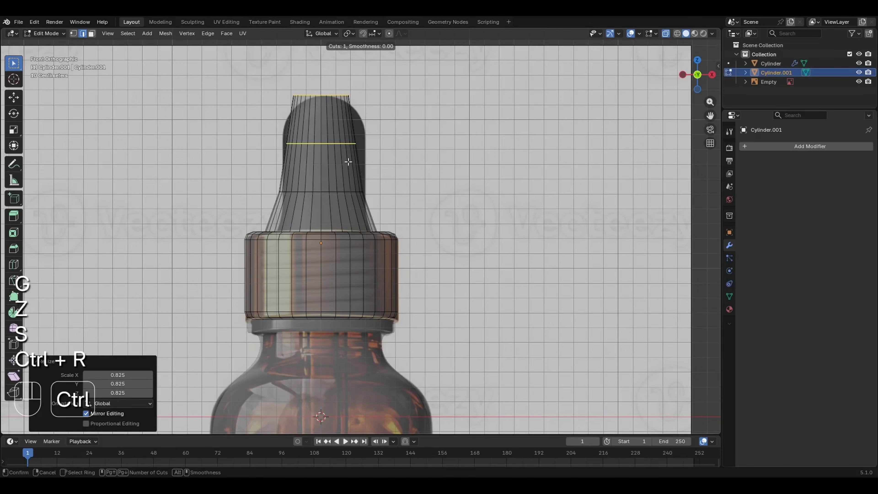
pyautogui.click(350, 158)
pyautogui.press('Escape')
pyautogui.press('s')
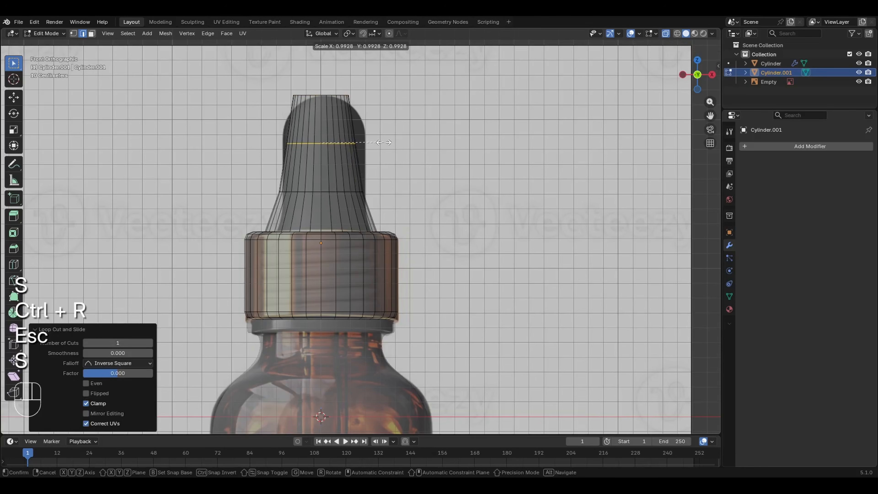
pyautogui.click(397, 139)
# - In Object Mode with X-ray off, add a level 2 subdivision to the cap and bulb object and shade it smooth
pyautogui.press('Tab')
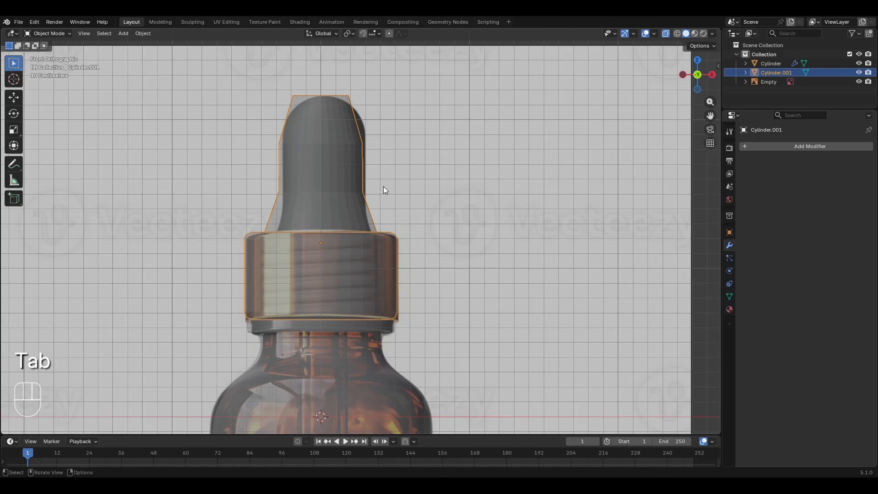
pyautogui.hotkey('alt', 'z')
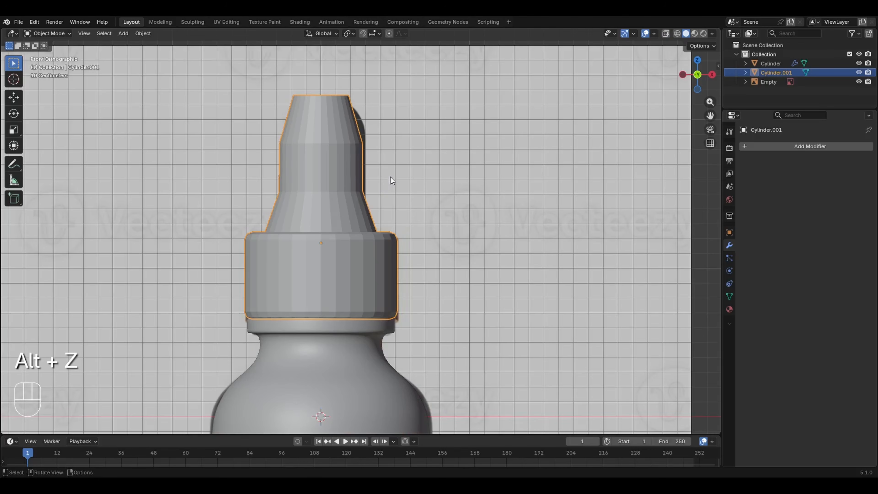
pyautogui.hotkey('ctrl', '2')
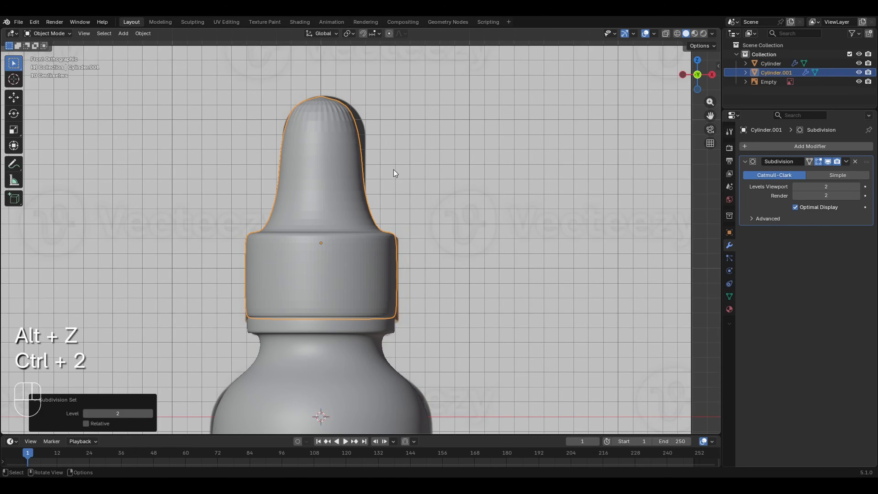
pyautogui.moveTo(351, 184); pyautogui.dragTo(369, 217, button='middle')
pyautogui.rightClick(294, 163)
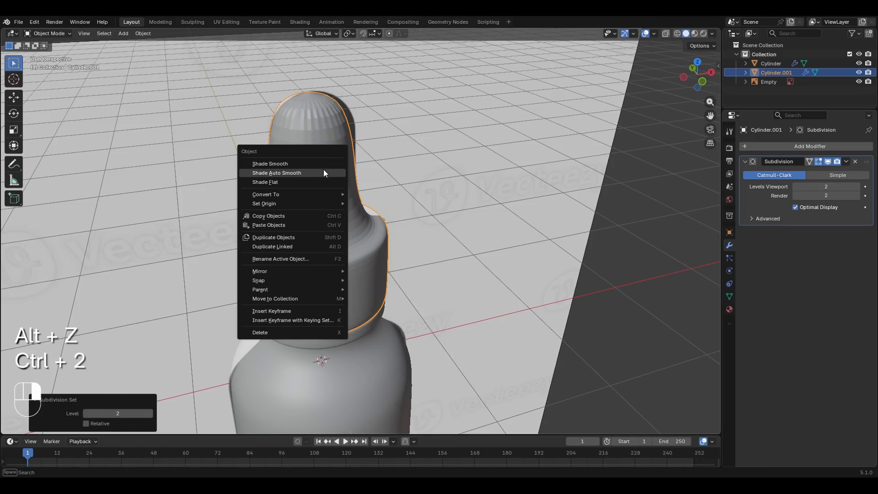
pyautogui.click(318, 165)
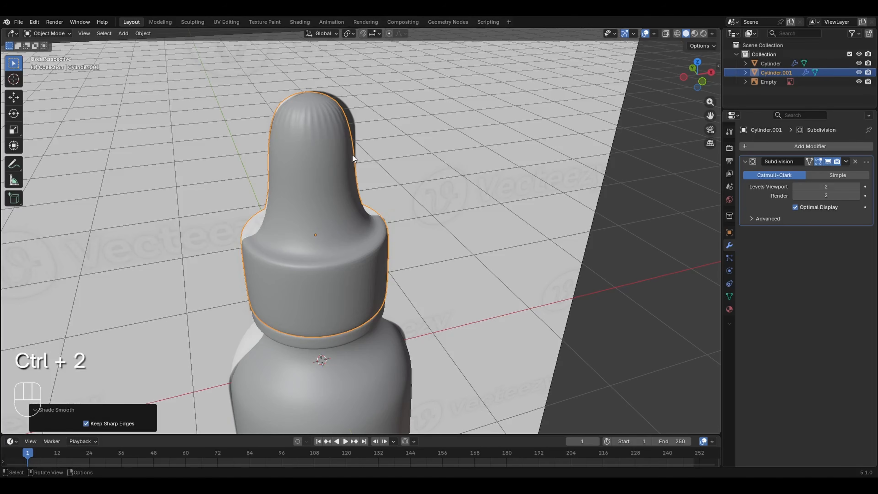
# - Add a loop cut on the cap's top face around the bulb base, slid by 0.5, and scale it to about 0.991
pyautogui.press('Tab')
pyautogui.hotkey('ctrl', 'r')
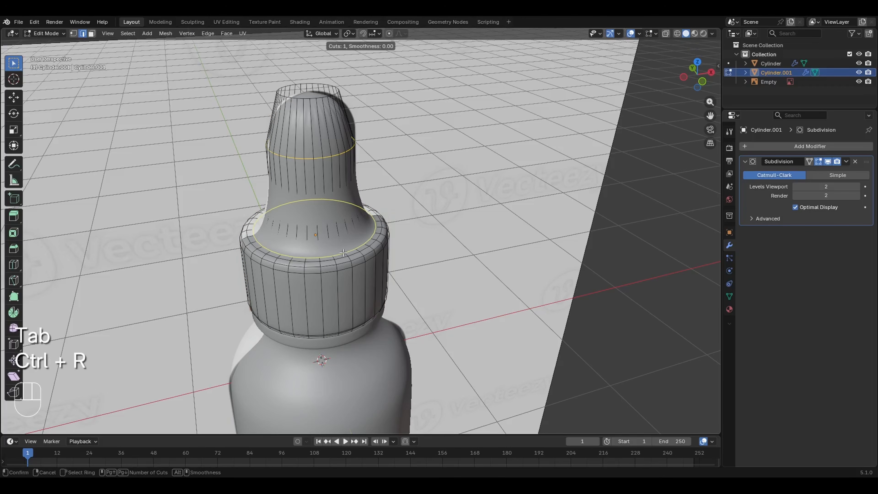
pyautogui.click(344, 251)
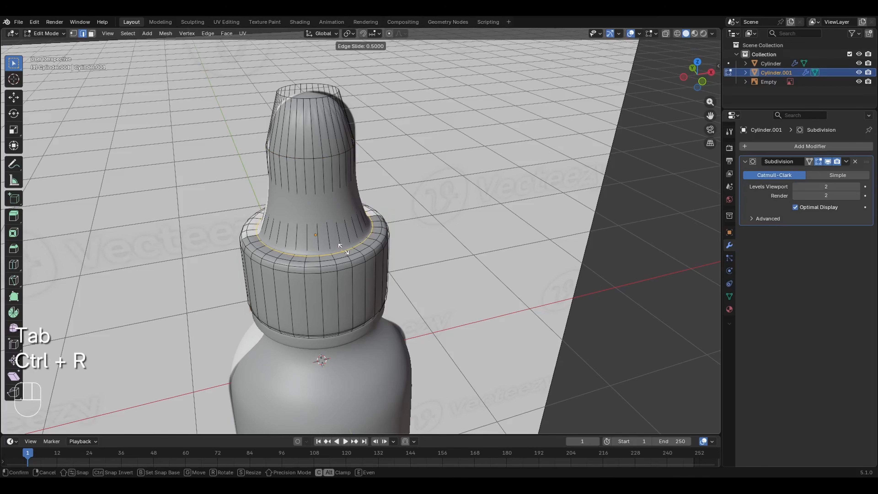
pyautogui.click(343, 250)
pyautogui.press('s')
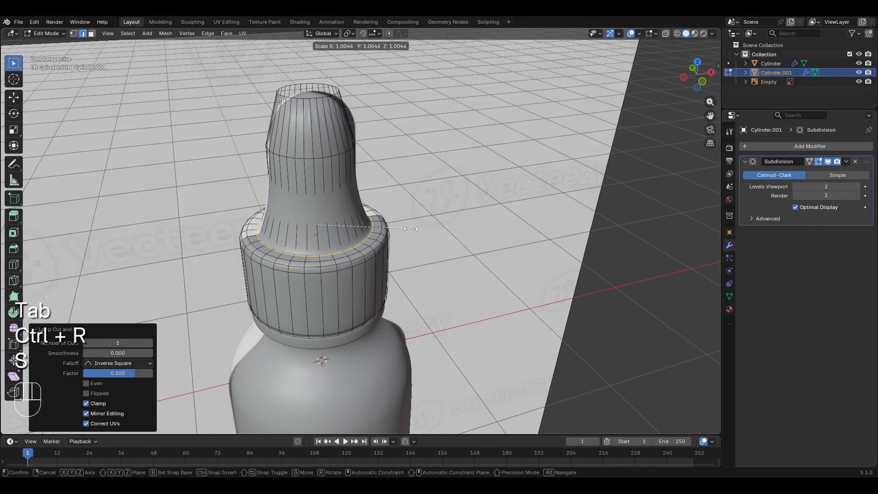
pyautogui.click(391, 238)
# - Add the neighbouring loop at the bulb base to the selection and scale both loops to about 0.827 against the front-view reference
pyautogui.press('KP_1')
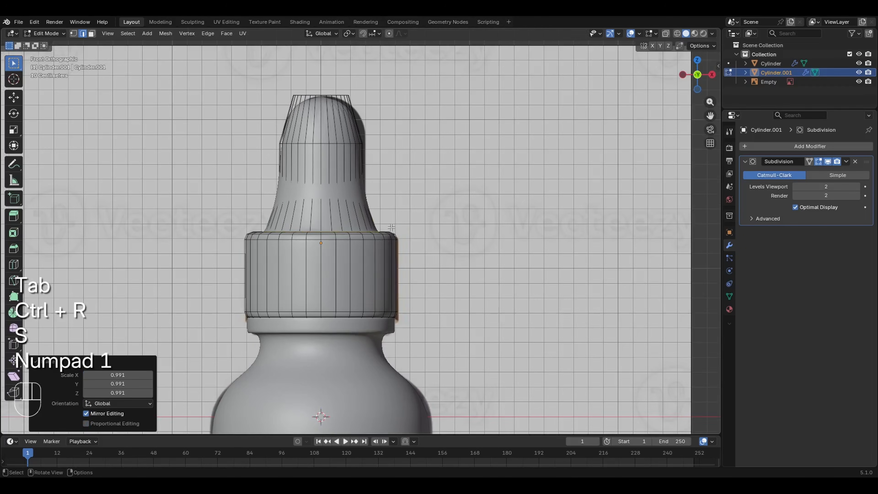
pyautogui.hotkey('alt', 'z')
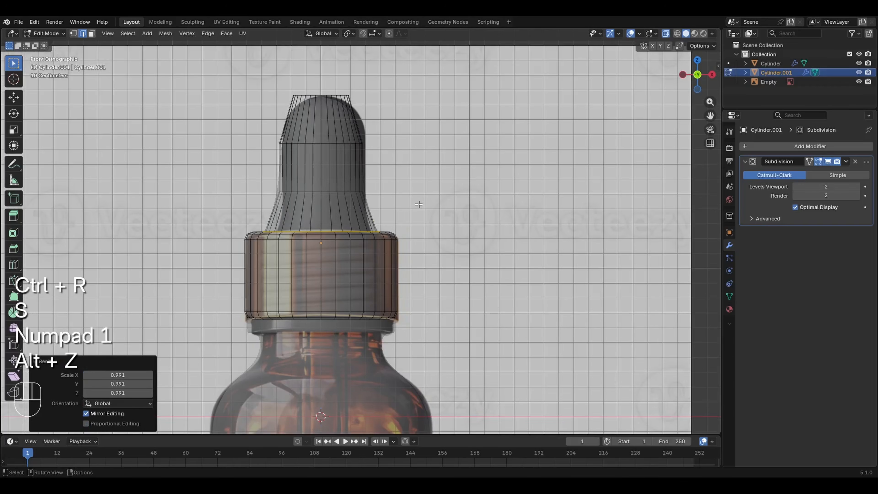
pyautogui.moveTo(419, 166); pyautogui.dragTo(346, 249, button='middle')
pyautogui.keyDown('alt'); pyautogui.keyDown('shift'); pyautogui.click(315, 273); pyautogui.keyUp('shift'); pyautogui.keyUp('alt')
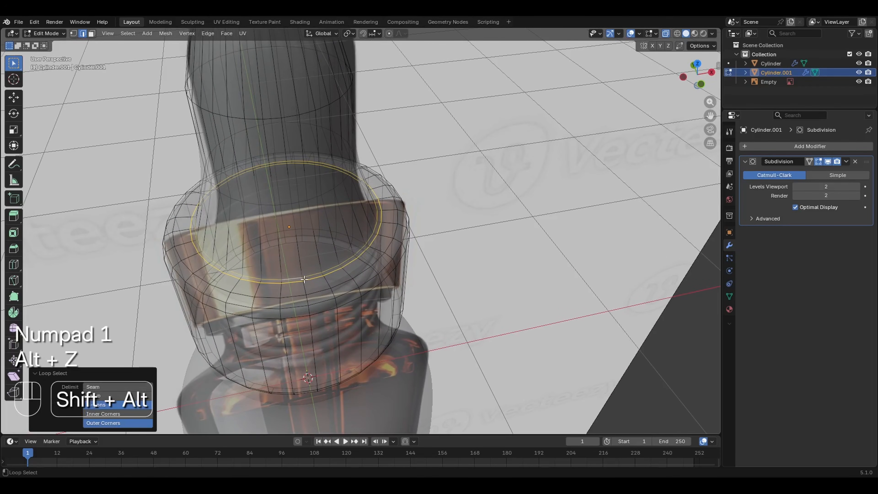
pyautogui.hotkey('alt', 'z')
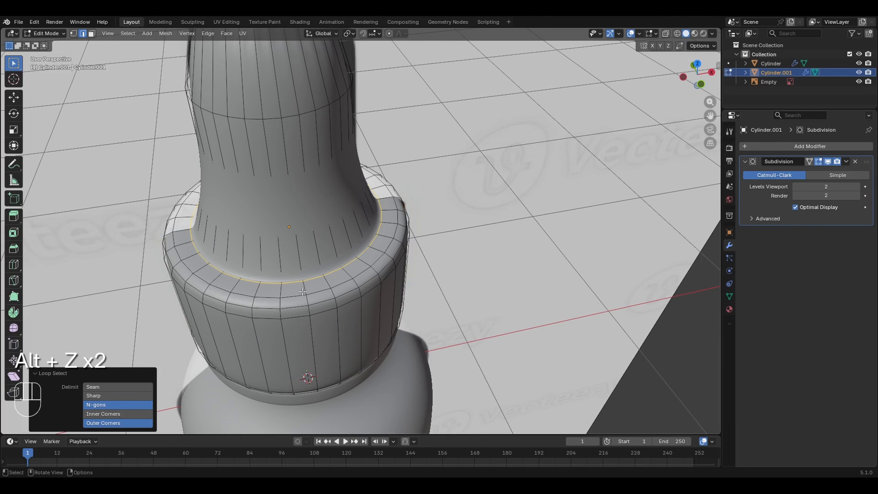
pyautogui.press('KP_1')
pyautogui.press('Escape')
pyautogui.hotkey('alt', 'z')
pyautogui.press('KP_1')
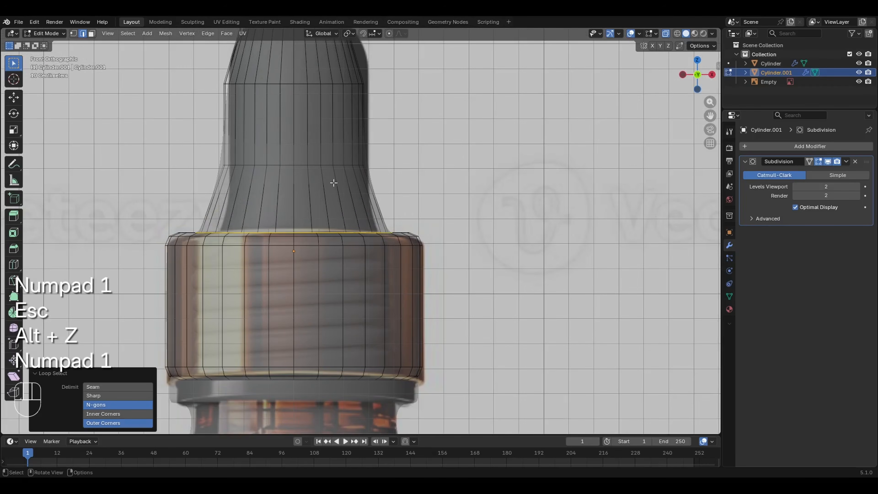
pyautogui.press('s')
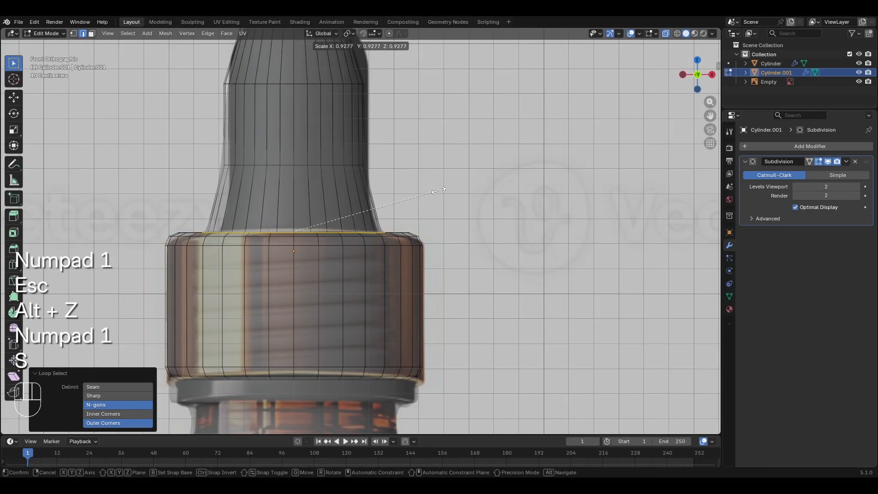
pyautogui.click(418, 194)
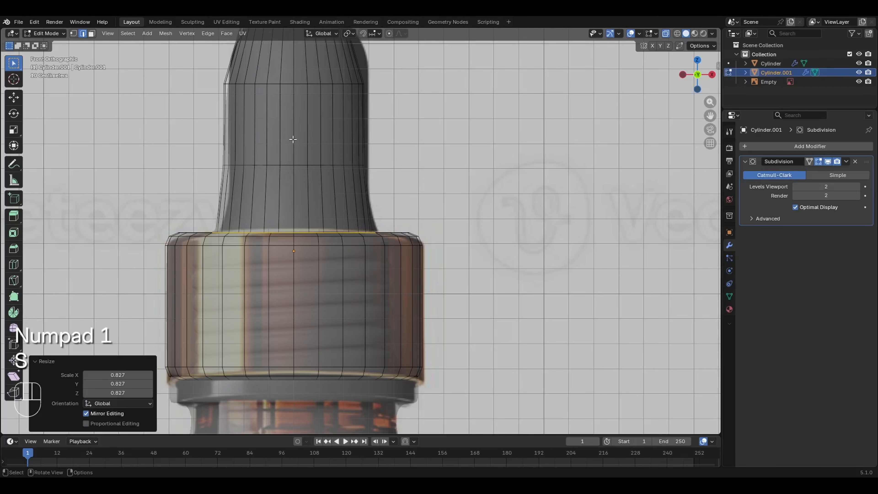
# - Scale the bulb's lower edge loop to about 0.955 and shift it about 0.007 m along X
pyautogui.keyDown('alt'); pyautogui.click(300, 165); pyautogui.keyUp('alt')
pyautogui.press('s')
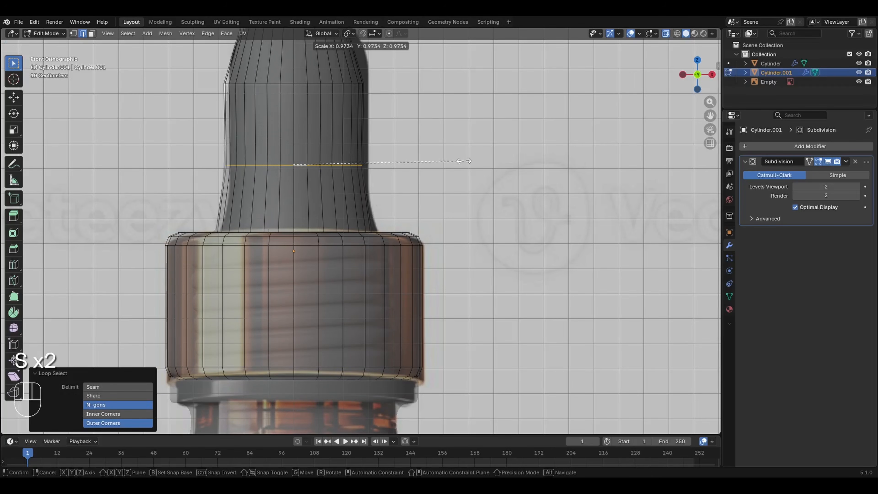
pyautogui.click(460, 169)
pyautogui.press('g')
pyautogui.press('x')
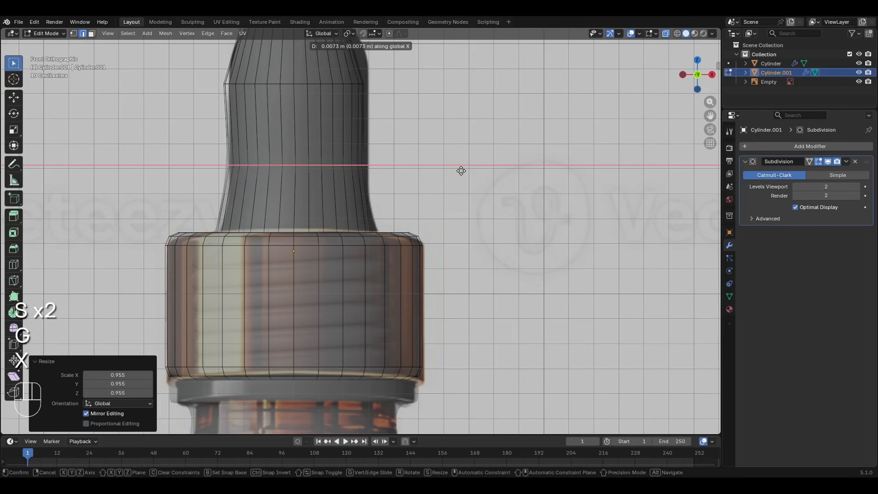
pyautogui.click(462, 170)
# - Slide the bulb's upper edge loop down by about 0.094 and shift it about 0.007 m along X
pyautogui.keyDown('alt'); pyautogui.click(303, 83); pyautogui.keyUp('alt')
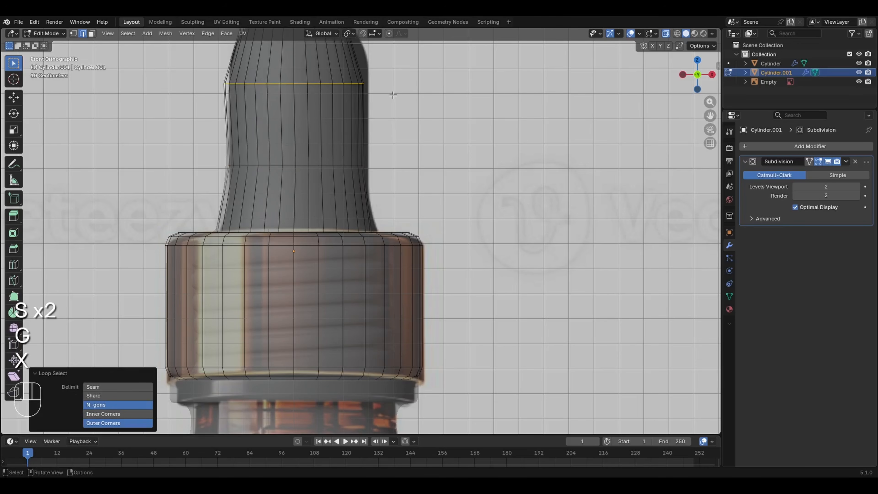
pyautogui.press('g')
pyautogui.press('g')
pyautogui.click(412, 110)
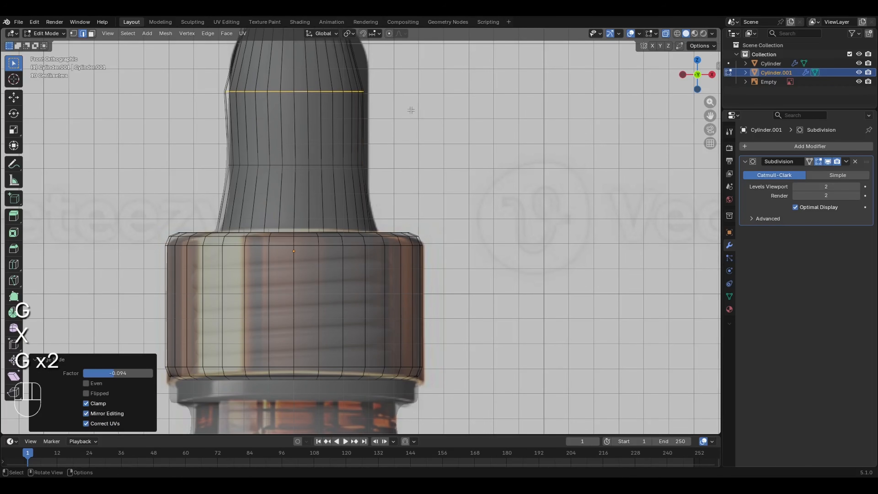
pyautogui.press('g')
pyautogui.press('x')
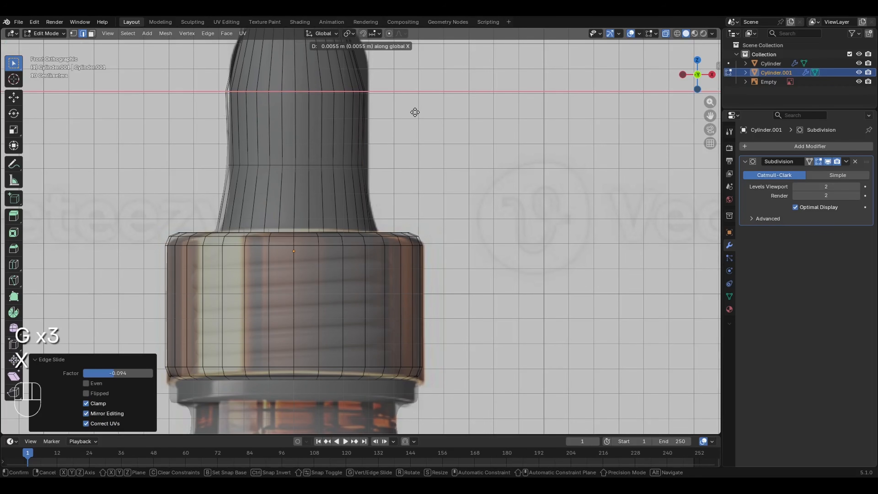
pyautogui.click(415, 112)
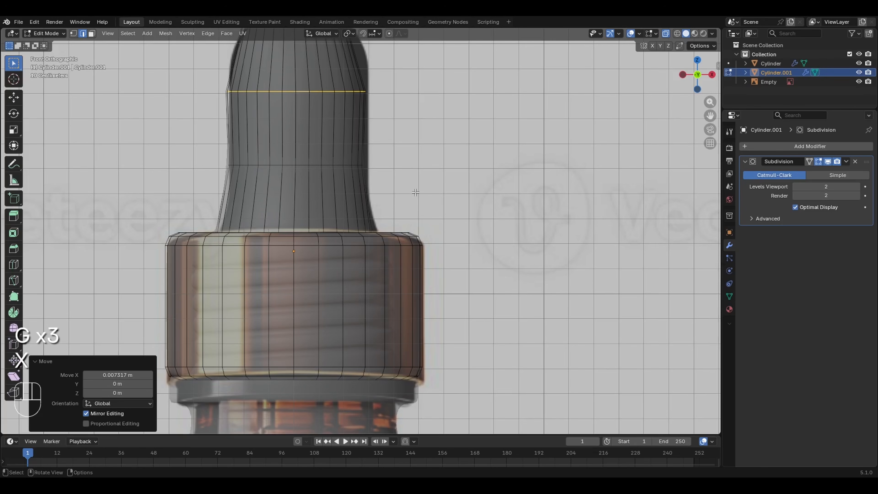
# - Select the edge loop around the bulb's flat tip and bevel it by about 0.239 m with 4 segments
pyautogui.keyDown('shift'); pyautogui.moveTo(404, 179); pyautogui.dragTo(415, 306, button='middle'); pyautogui.keyUp('shift')
pyautogui.keyDown('alt'); pyautogui.click(327, 132); pyautogui.keyUp('alt')
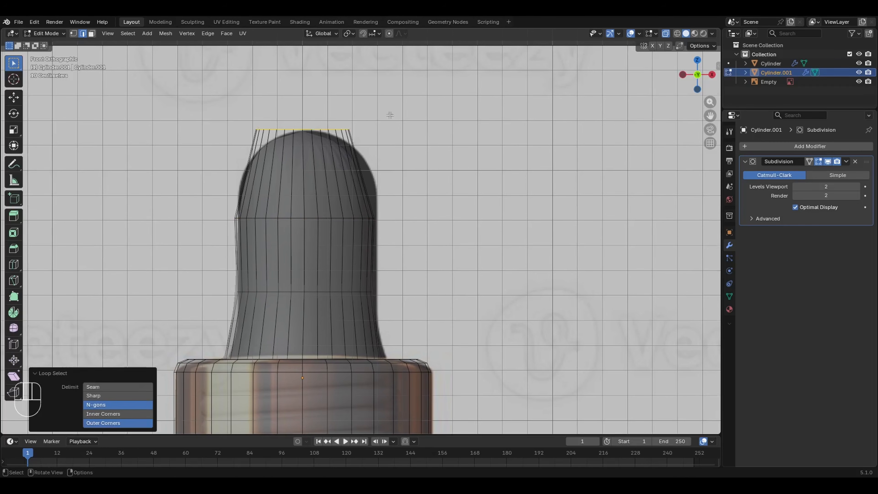
pyautogui.moveTo(381, 116); pyautogui.dragTo(375, 168, button='middle')
pyautogui.press('Escape')
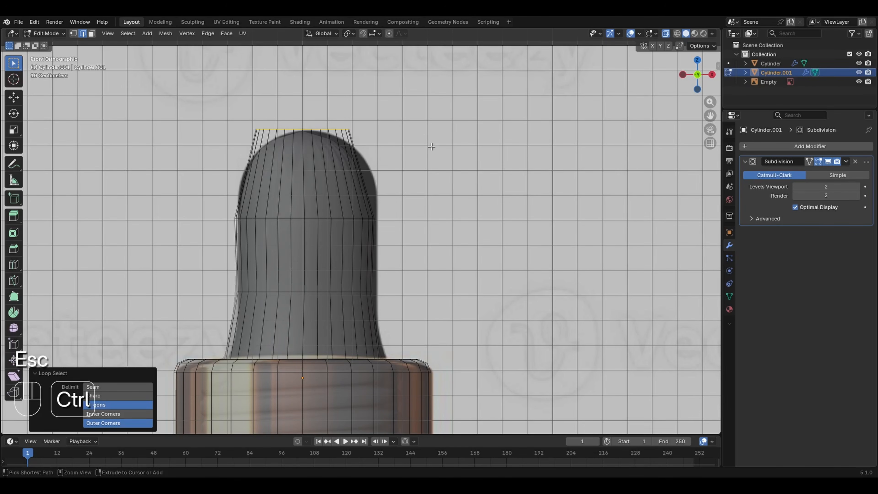
pyautogui.hotkey('ctrl', 'b')
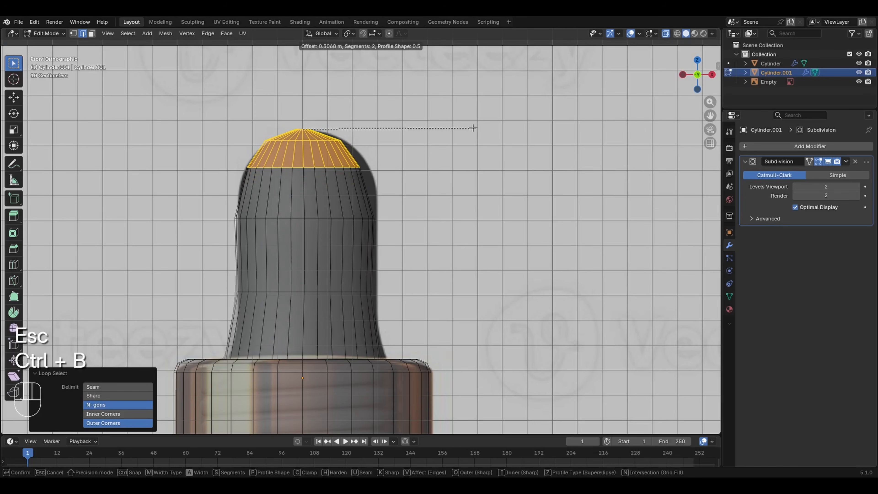
pyautogui.click(465, 127)
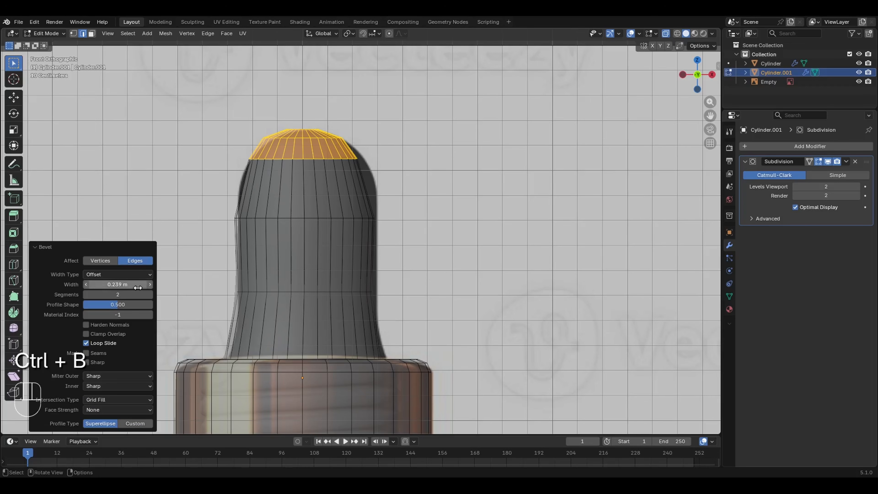
pyautogui.click(150, 294)
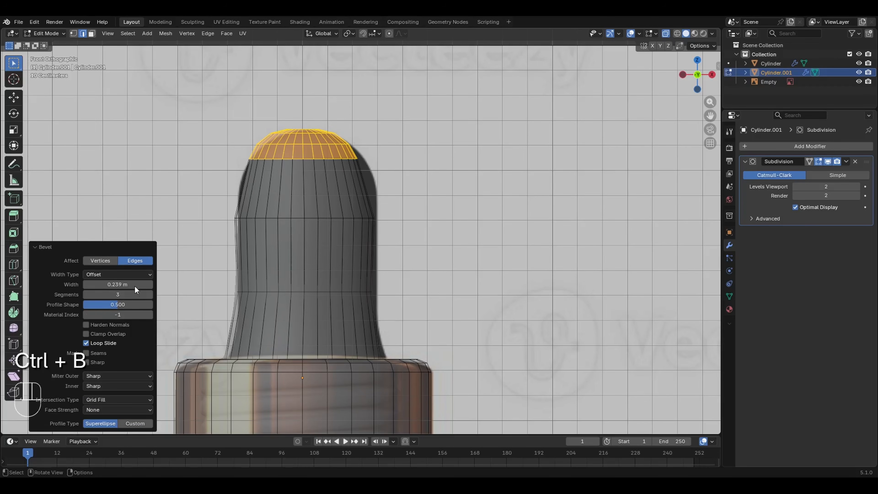
pyautogui.click(152, 295)
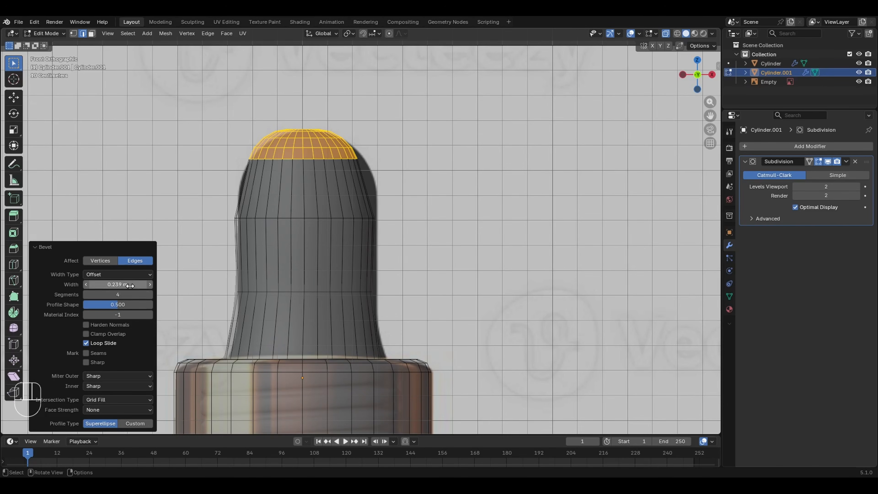
# - Try a width of 0.4 m for the bulb tip's bevel
pyautogui.moveTo(138, 287); pyautogui.dragTo(137, 285)
pyautogui.click(137, 286)
pyautogui.write('0.4')
pyautogui.press('Return')
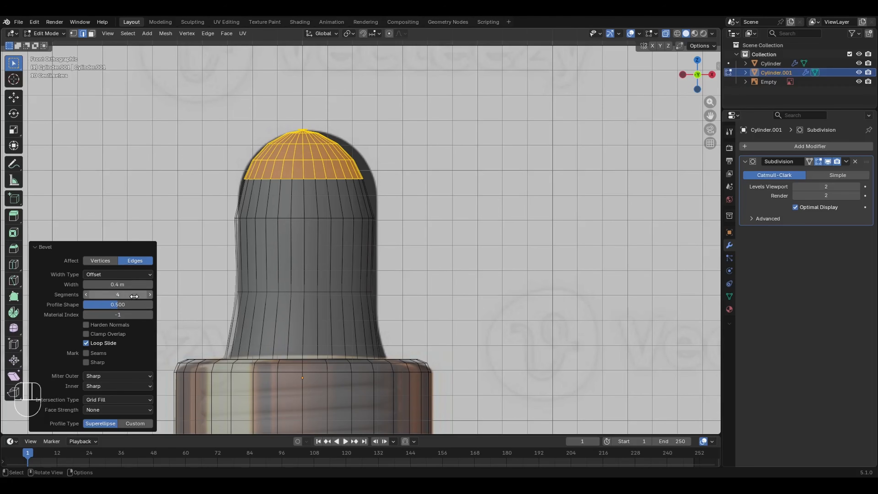
# - Set the bulb tip's bevel width to 0.3 m
pyautogui.click(138, 285)
pyautogui.write('0.3')
pyautogui.press('Return')
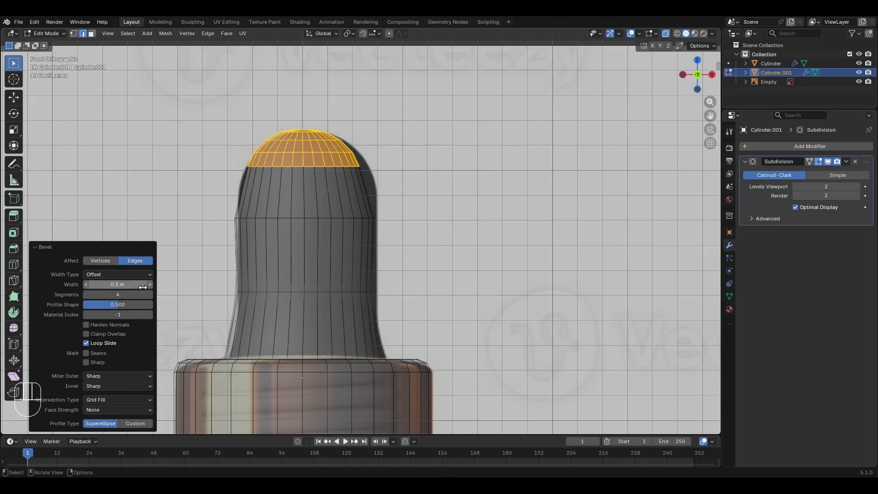
# - Slide the bulb's upper edge loop up by a factor of about 0.404 and scale it up by about 1.134
pyautogui.keyDown('alt'); pyautogui.click(270, 209); pyautogui.keyUp('alt')
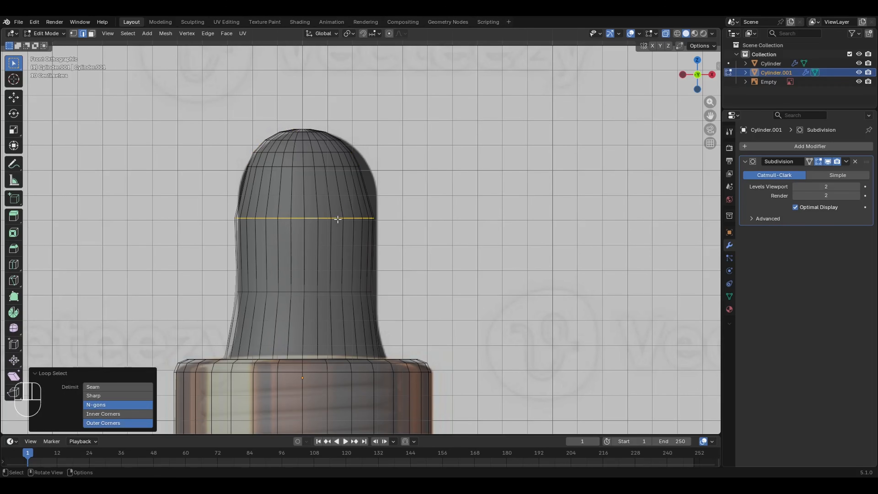
pyautogui.press('g')
pyautogui.press('g')
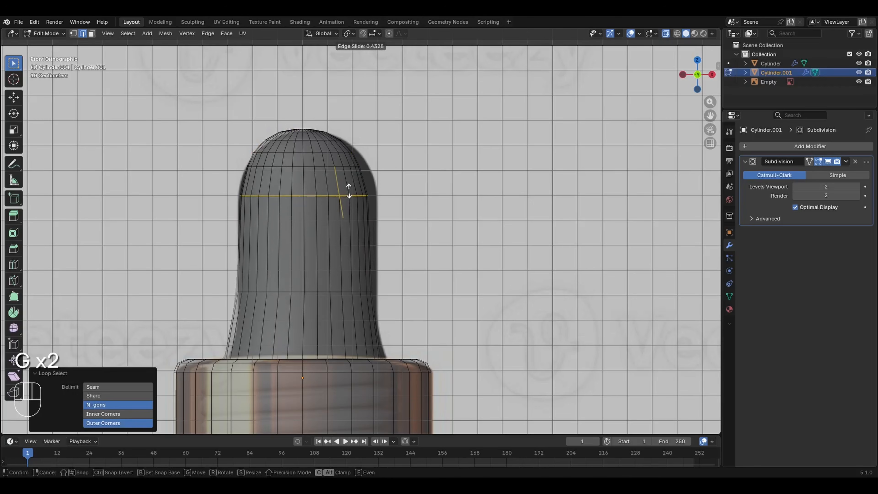
pyautogui.click(369, 191)
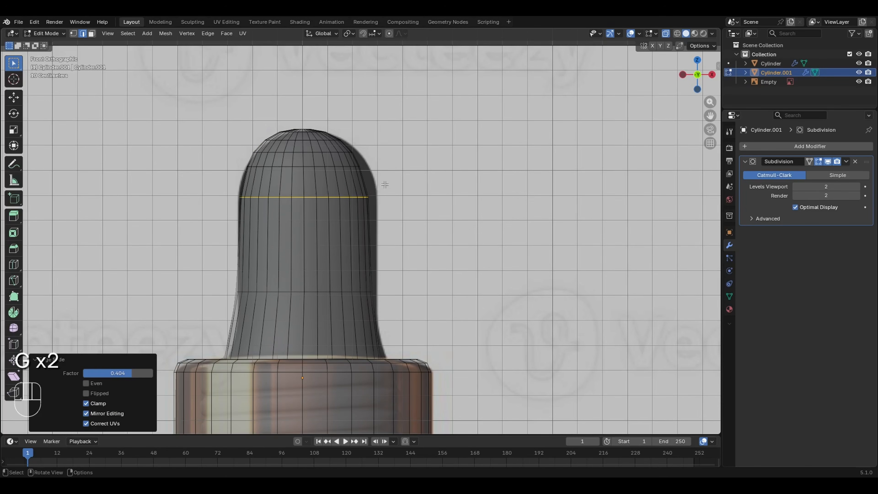
pyautogui.press('s')
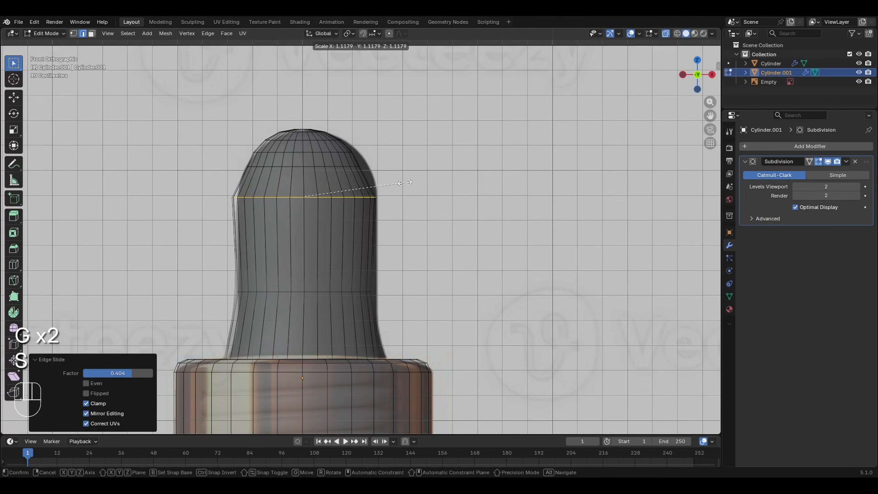
pyautogui.click(406, 182)
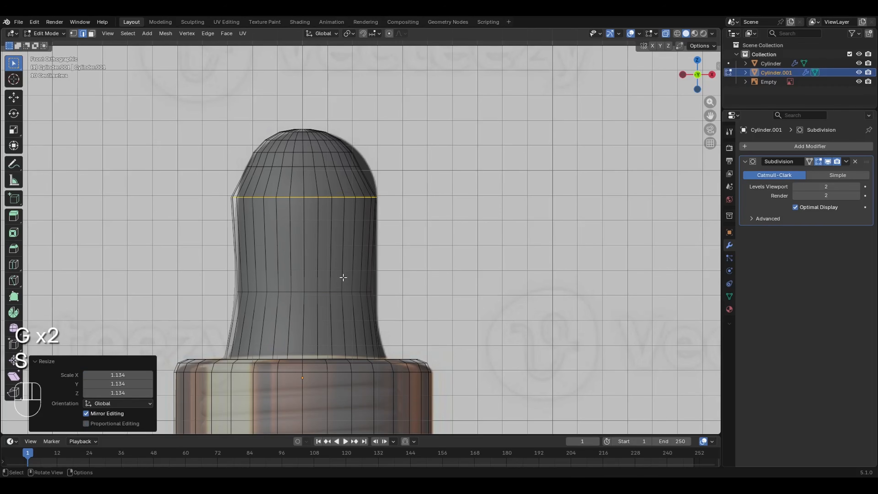
# - Slide the bulb's lower edge loop up by a factor of about 0.259 and scale it down slightly
pyautogui.keyDown('alt'); pyautogui.click(315, 292); pyautogui.keyUp('alt')
pyautogui.press('g')
pyautogui.press('g')
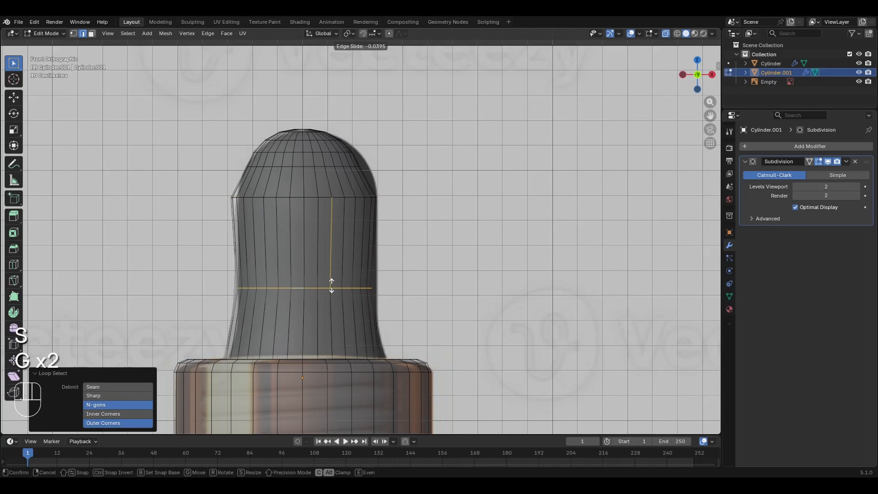
pyautogui.click(338, 267)
pyautogui.press('s')
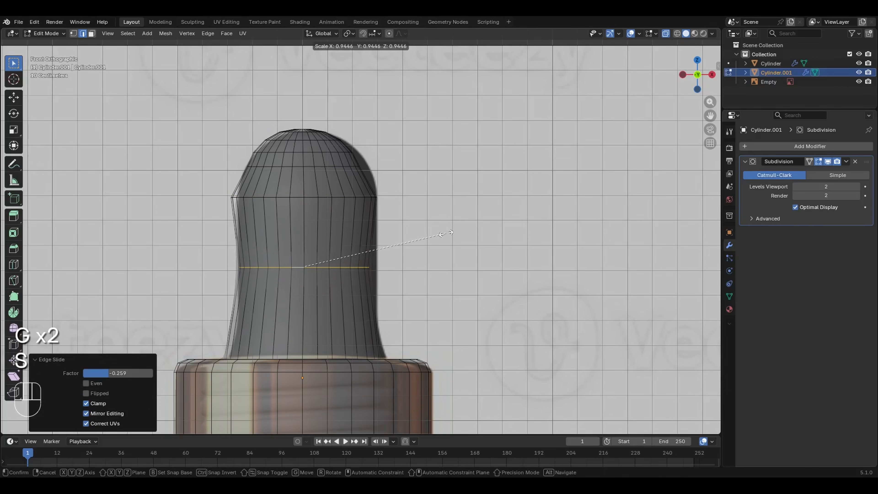
pyautogui.click(443, 240)
pyautogui.press('Tab')
pyautogui.hotkey('alt', 'z')
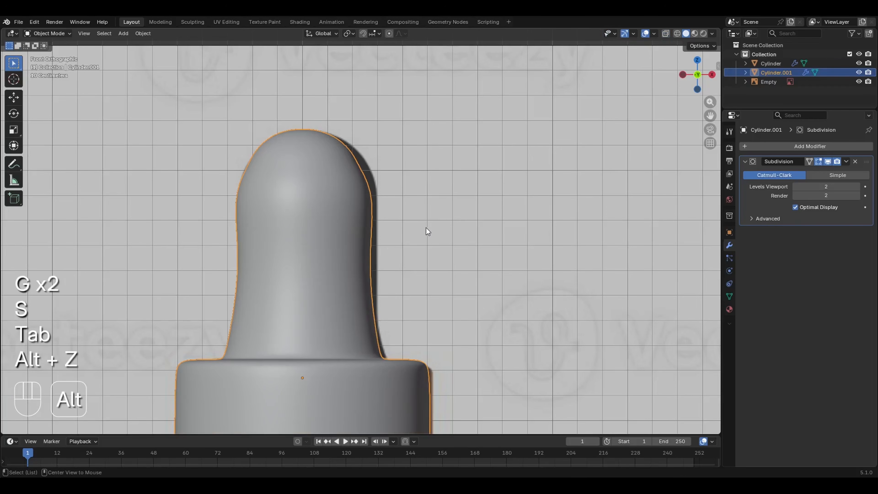
# - Examine the smoothed bulb and cap from an angle and against the front-view reference image
pyautogui.moveTo(428, 229); pyautogui.dragTo(310, 196, button='middle')
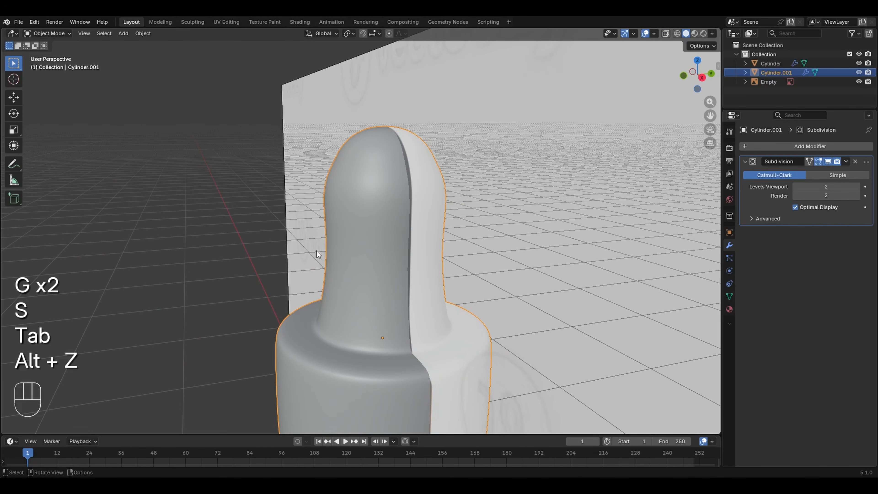
pyautogui.moveTo(316, 251); pyautogui.dragTo(378, 214, button='middle')
pyautogui.press('KP_1')
pyautogui.hotkey('alt', 'z')
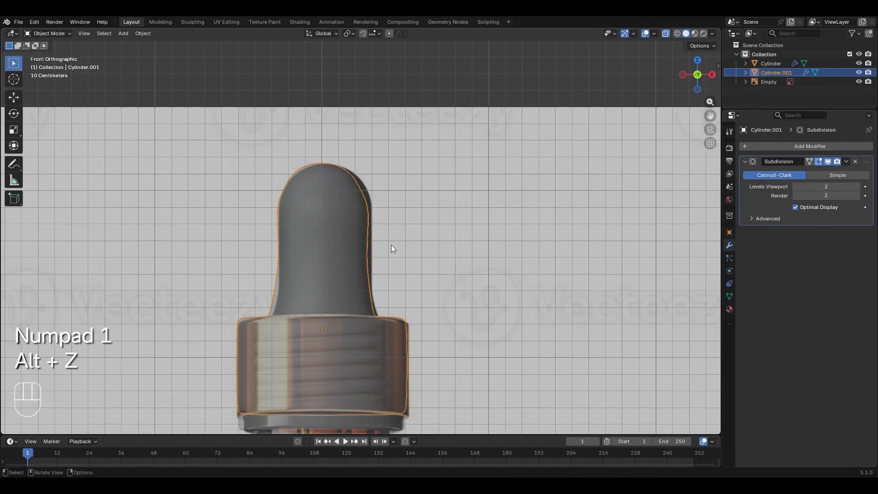
pyautogui.hotkey('alt', 'z')
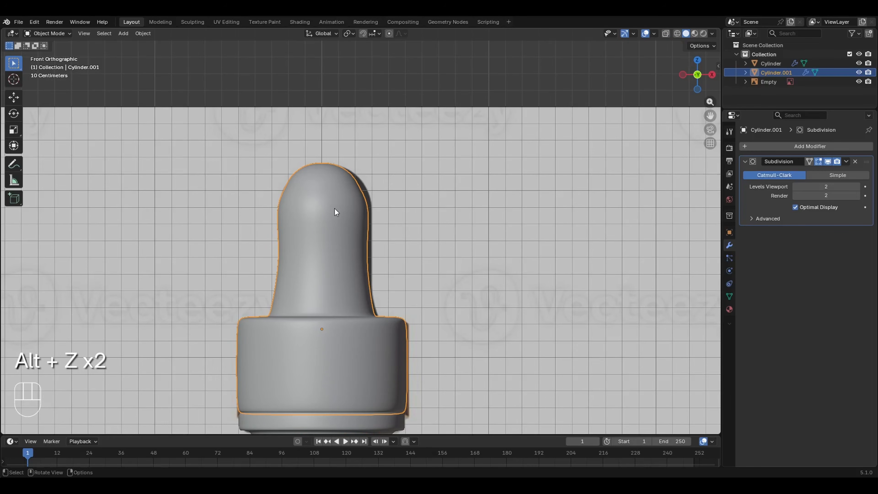
pyautogui.press('Tab')
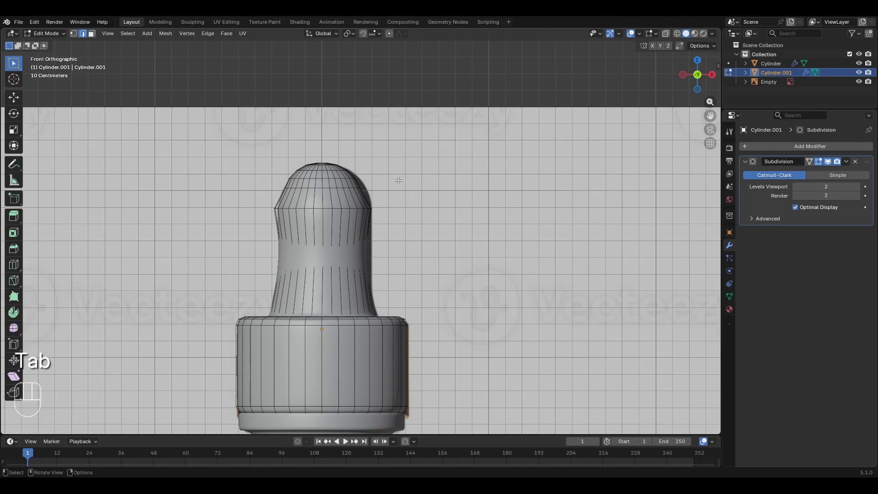
pyautogui.press('Tab')
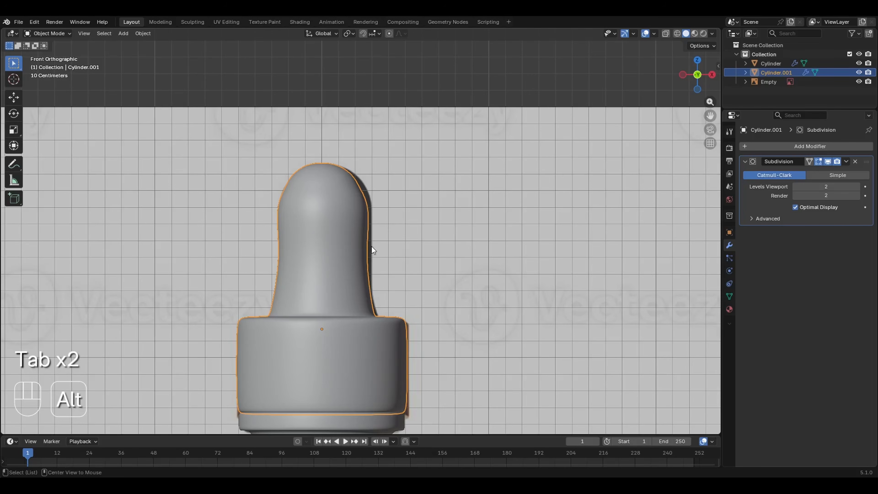
pyautogui.hotkey('alt', 'z')
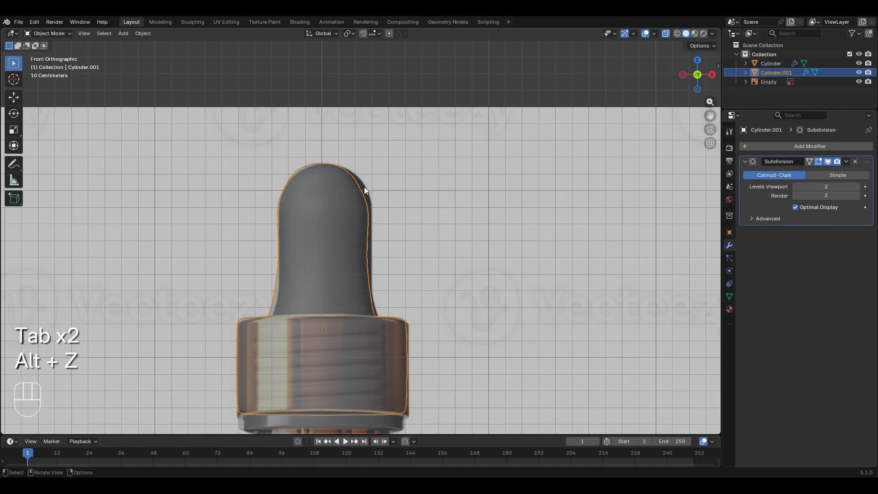
# - Scale the cap's top edge loop by about 1.042 using proportional editing with a size of about 0.51
pyautogui.press('Tab')
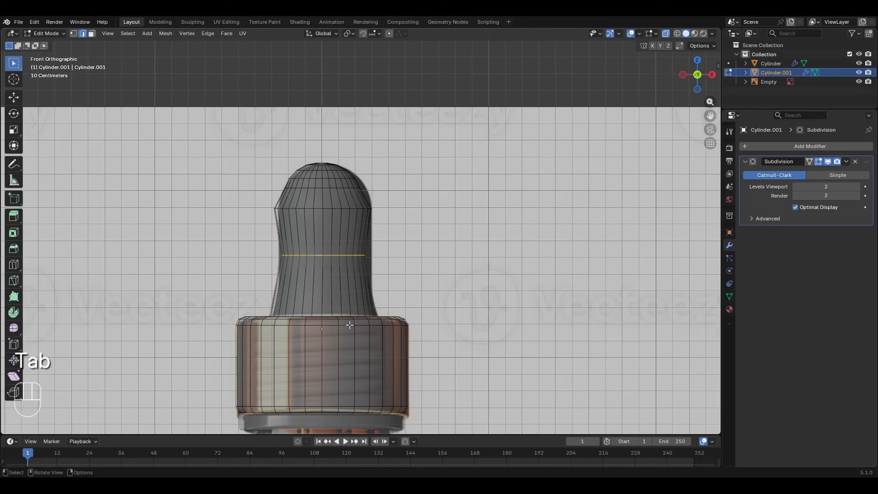
pyautogui.keyDown('alt'); pyautogui.click(339, 324); pyautogui.keyUp('alt')
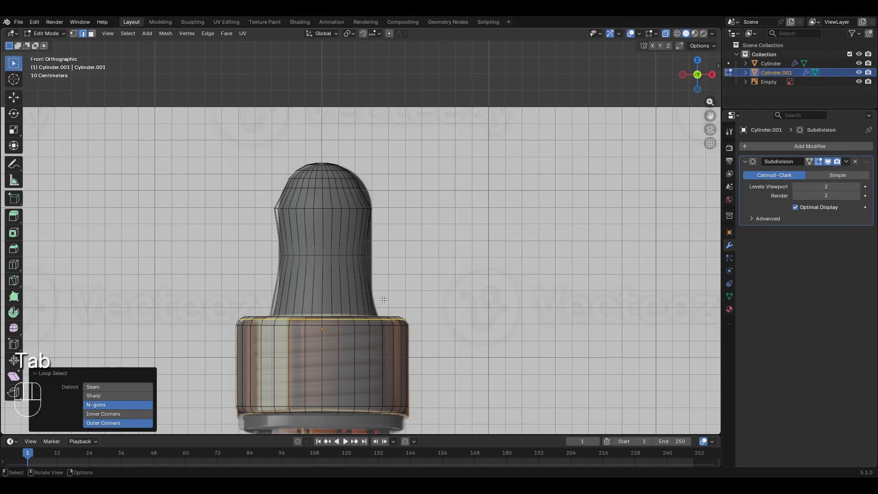
pyautogui.click(389, 33)
pyautogui.press('s')
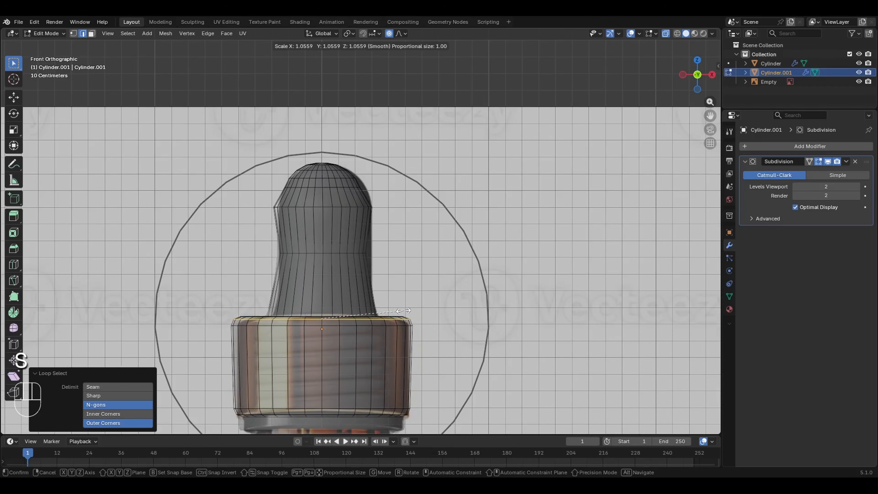
pyautogui.press('Escape')
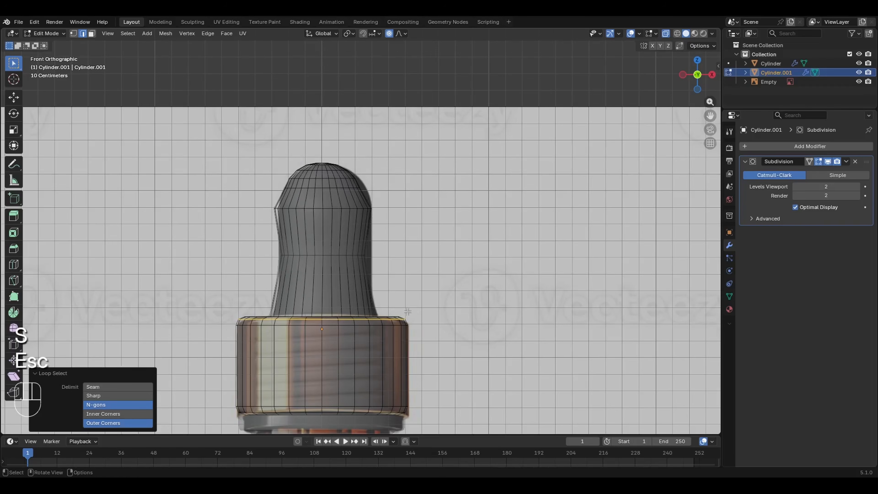
pyautogui.press('s')
pyautogui.scroll(3, 408, 311)
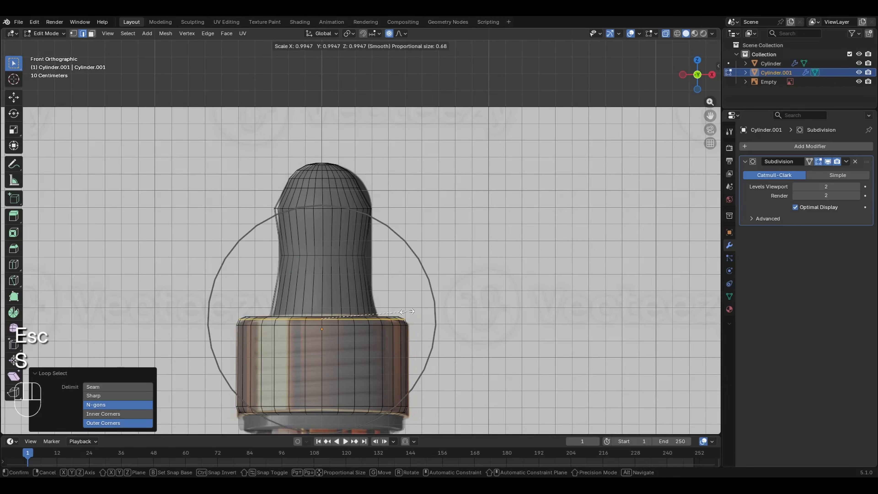
pyautogui.scroll(2, 408, 312)
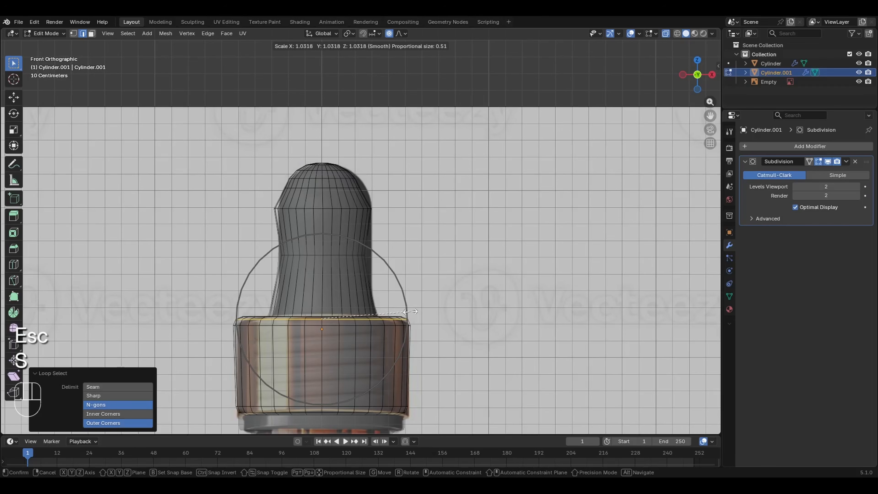
pyautogui.click(412, 311)
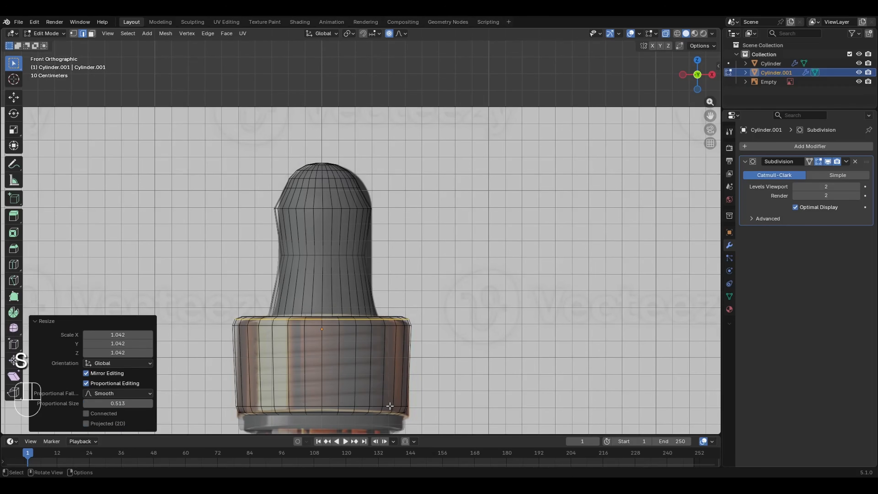
pyautogui.press('Tab')
pyautogui.hotkey('alt', 'z')
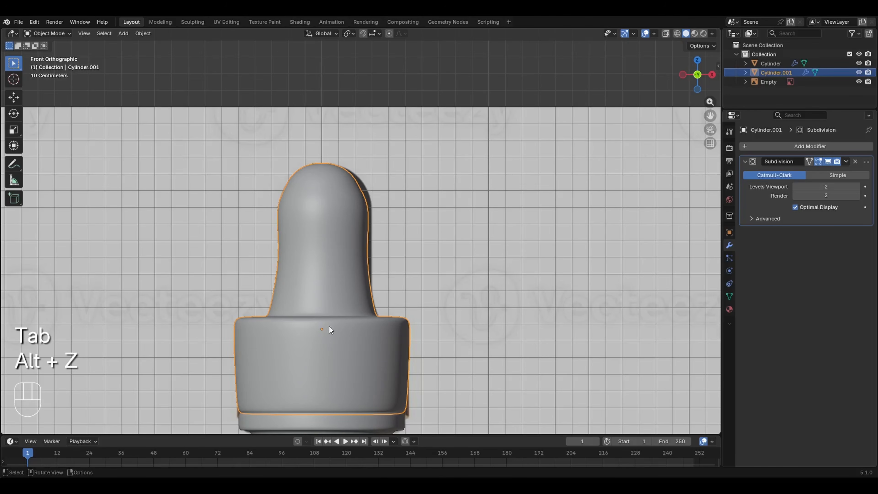
# - Scale the bulb's middle edge loop down to about 0.95 with proportional editing
pyautogui.press('Tab')
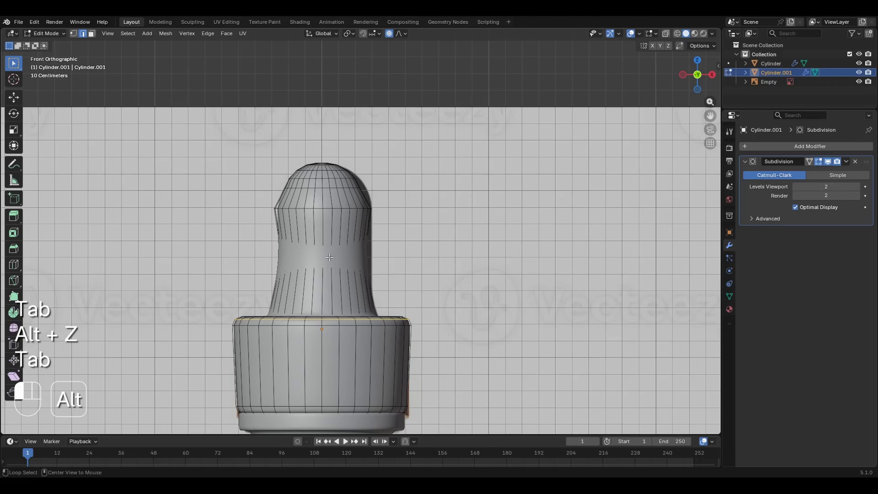
pyautogui.keyDown('alt'); pyautogui.click(330, 257); pyautogui.keyUp('alt')
pyautogui.hotkey('alt', 'z')
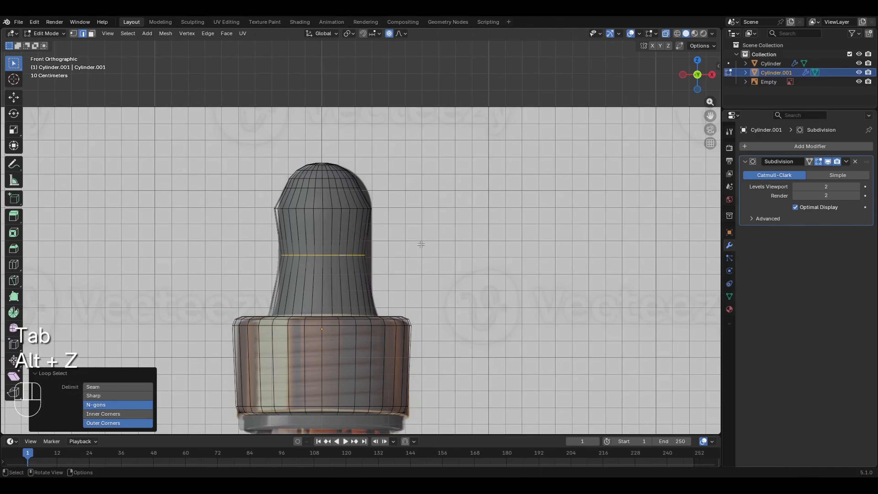
pyautogui.press('s')
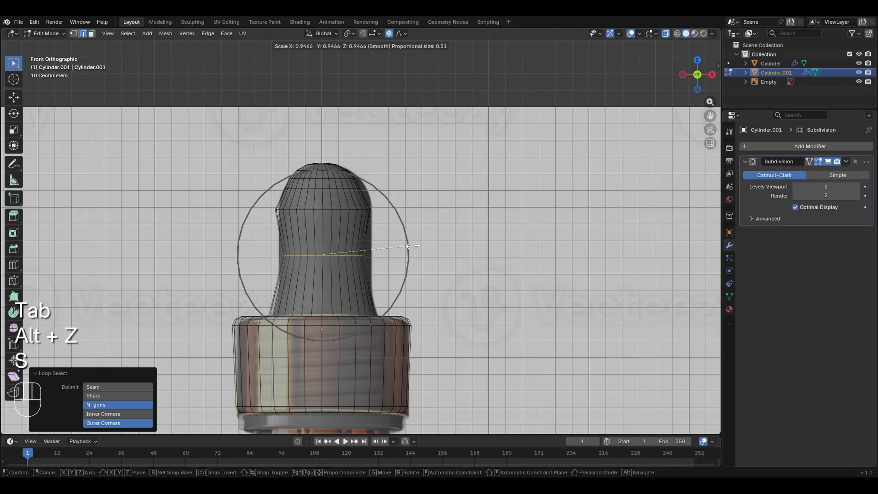
pyautogui.click(414, 246)
pyautogui.hotkey('alt', 'z')
pyautogui.press('Tab')
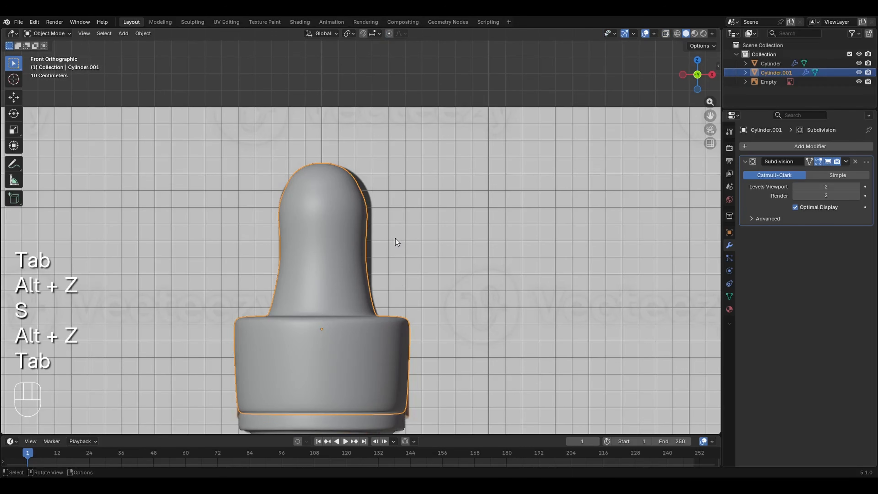
# - Turn off proportional editing and scale only the bulb's middle edge loop up slightly
pyautogui.press('Tab')
pyautogui.press('s')
pyautogui.press('s')
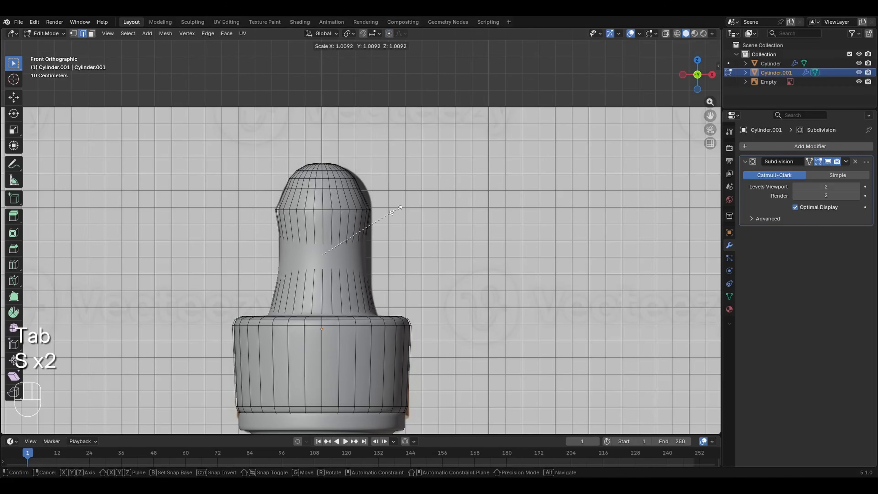
pyautogui.click(407, 210)
pyautogui.press('Tab')
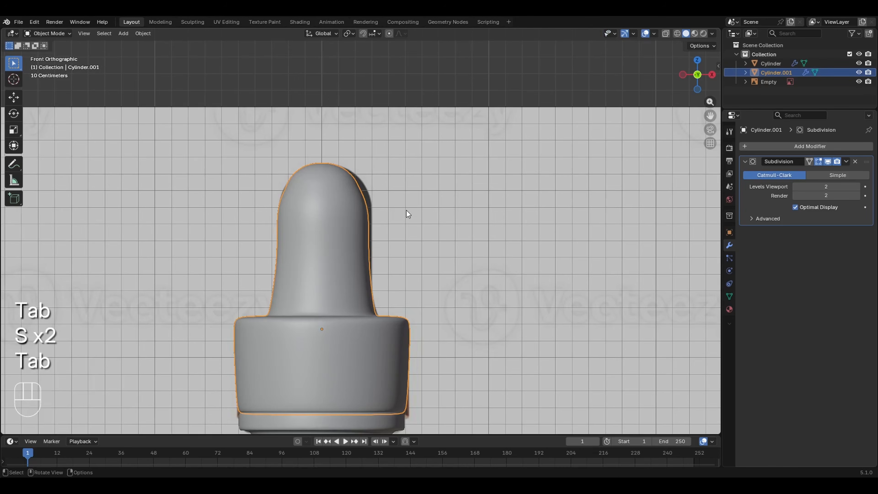
# - Scale the bulb's middle edge loop up again by about 1.036 in the front view
pyautogui.moveTo(706, 72)
pyautogui.mouseDown()
pyautogui.moveTo(678, 87)
pyautogui.moveTo(713, 83)
pyautogui.moveTo(702, 79)
pyautogui.mouseUp()
pyautogui.click(695, 77)
pyautogui.press('Tab')
pyautogui.press('s')
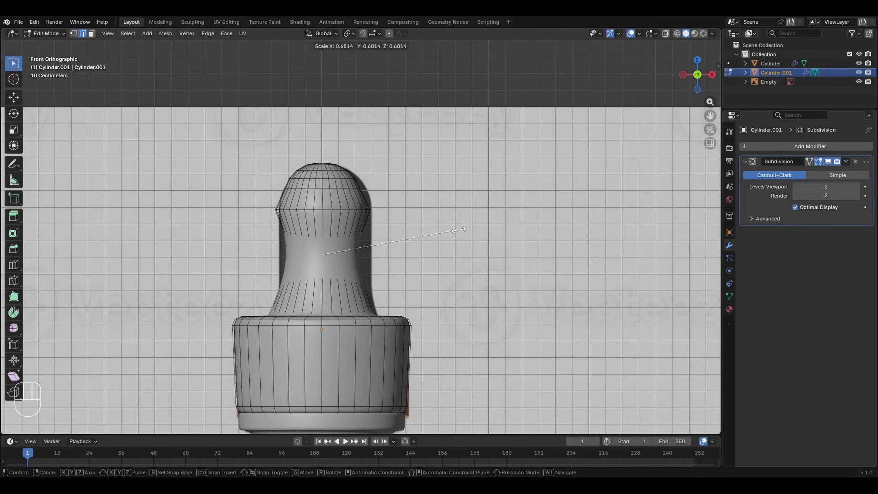
pyautogui.press('Escape')
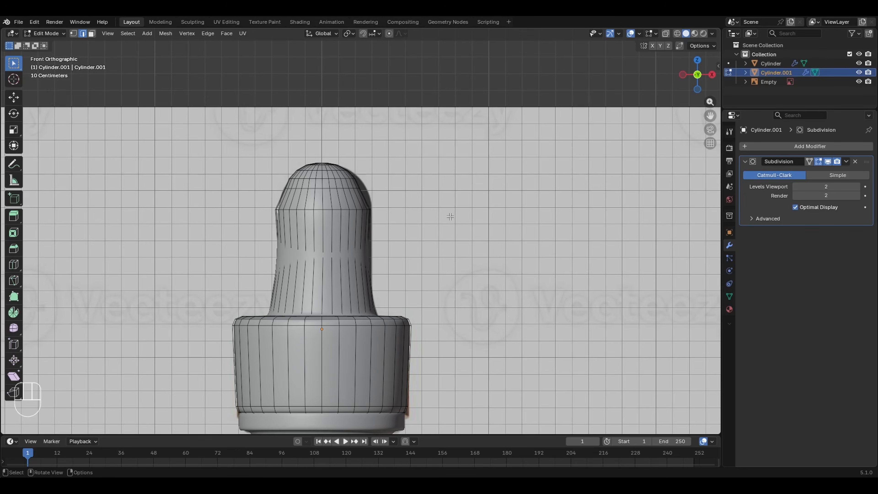
pyautogui.press('s')
pyautogui.click(458, 216)
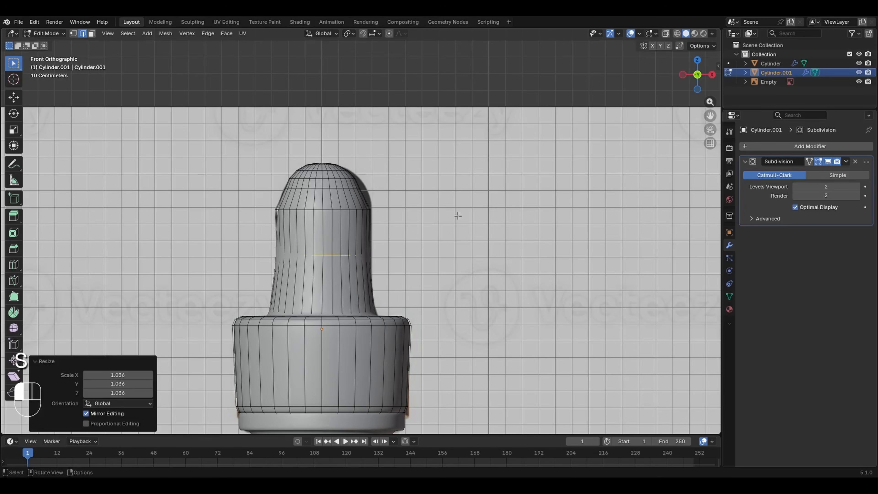
# - Examine the whole bottle with cap and bulb from an angle against the reference image in X-ray
pyautogui.press('Tab')
pyautogui.hotkey('alt', 'z')
pyautogui.hotkey('alt', 'z')
pyautogui.moveTo(693, 77)
pyautogui.mouseDown()
pyautogui.moveTo(678, 83)
pyautogui.moveTo(709, 91)
pyautogui.moveTo(686, 89)
pyautogui.moveTo(695, 88)
pyautogui.mouseUp()
pyautogui.scroll(-6, 440, 165)
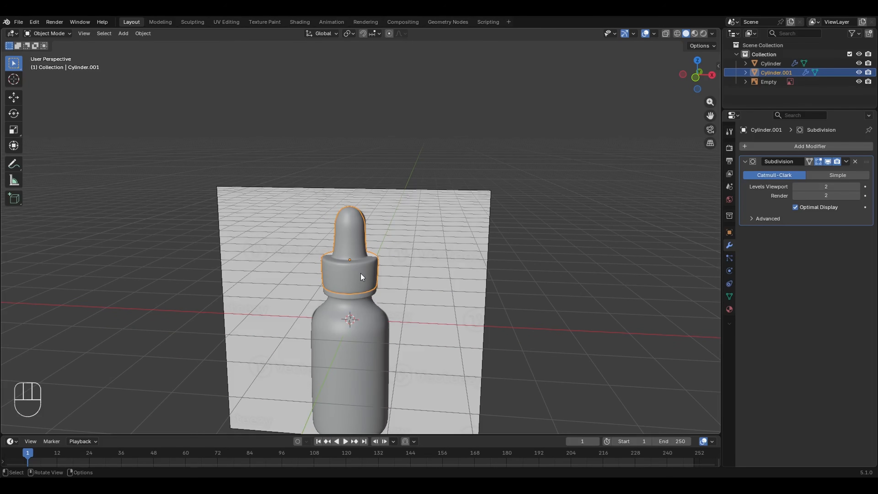
pyautogui.hotkey('alt', 'z')
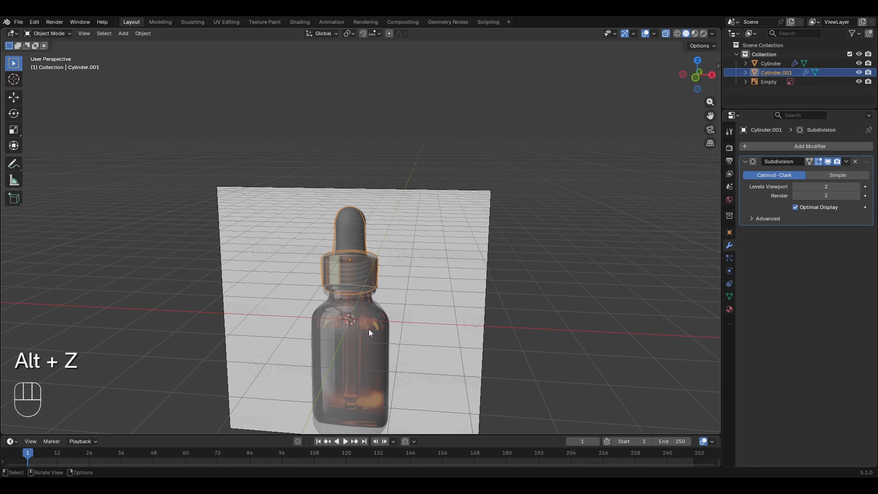
# - On the bottle mesh, scale the edge loops near the neck ring's upper and lower edges slightly along Z
pyautogui.hotkey('alt', 'z')
pyautogui.click(362, 312)
pyautogui.press('KP_1')
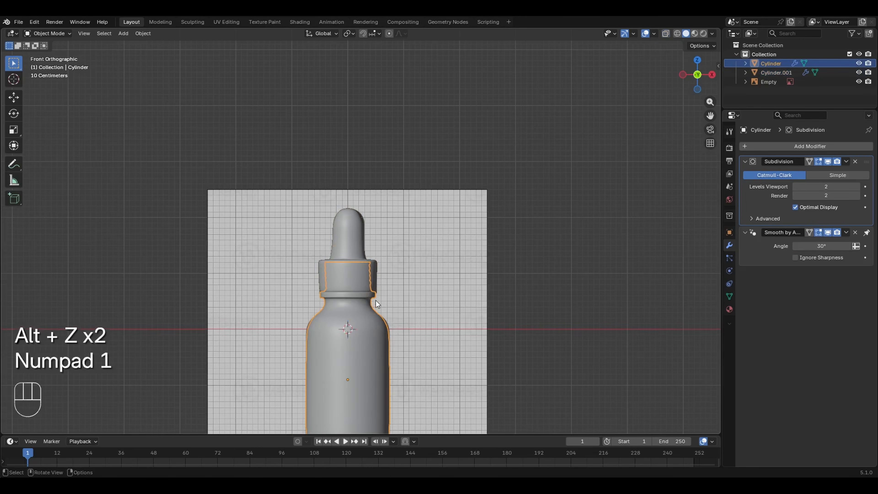
pyautogui.keyDown('ctrl'); pyautogui.moveTo(366, 294); pyautogui.dragTo(400, 235, button='middle'); pyautogui.keyUp('ctrl')
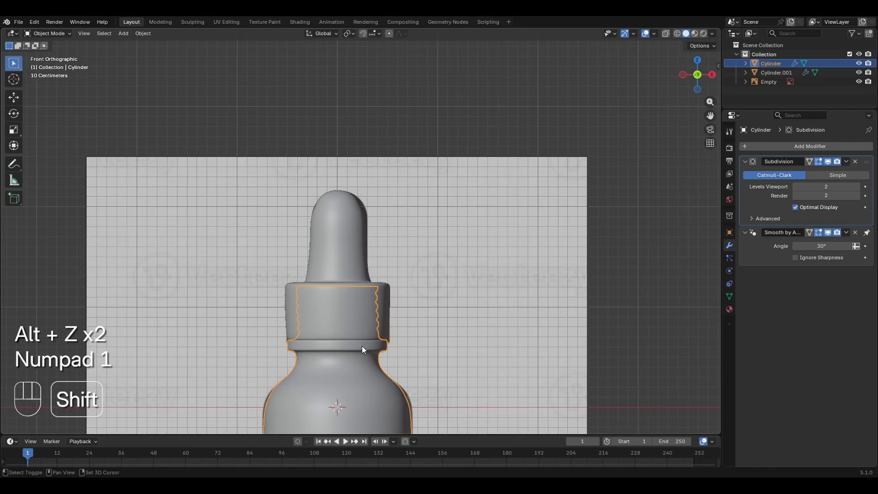
pyautogui.keyDown('shift'); pyautogui.moveTo(363, 349); pyautogui.dragTo(402, 280, button='middle'); pyautogui.keyUp('shift')
pyautogui.press('Tab')
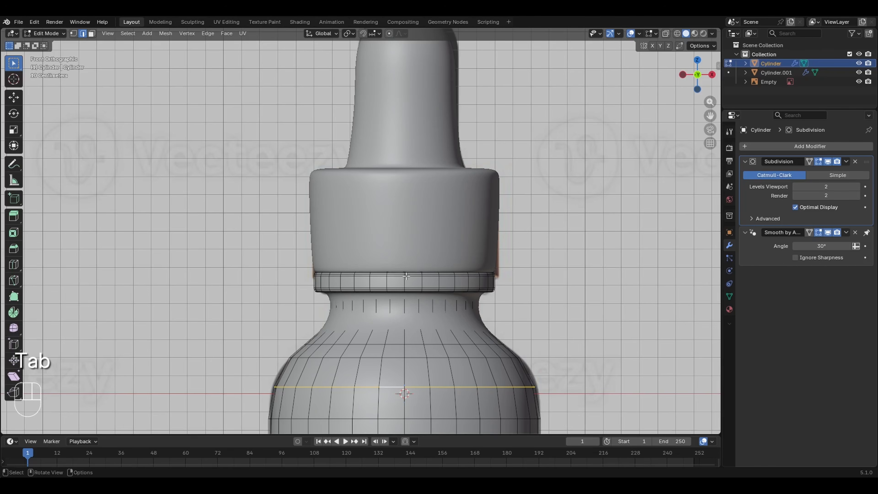
pyautogui.keyDown('ctrl'); pyautogui.moveTo(553, 261); pyautogui.dragTo(428, 206, button='middle'); pyautogui.keyUp('ctrl')
pyautogui.keyDown('alt'); pyautogui.keyDown('shift'); pyautogui.click(397, 276); pyautogui.keyUp('shift'); pyautogui.keyUp('alt')
pyautogui.keyDown('alt'); pyautogui.keyDown('shift'); pyautogui.click(377, 253); pyautogui.keyUp('shift'); pyautogui.keyUp('alt')
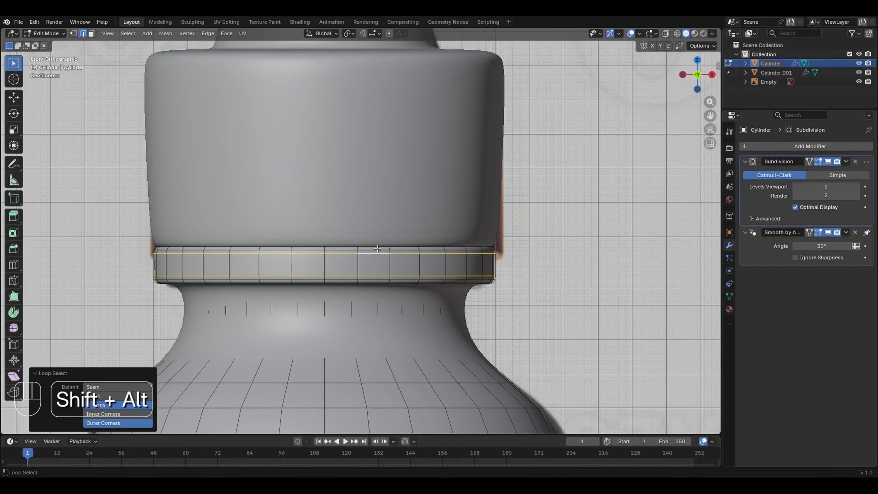
pyautogui.keyDown('alt'); pyautogui.keyDown('shift'); pyautogui.click(377, 250); pyautogui.keyUp('shift'); pyautogui.keyUp('alt')
pyautogui.keyDown('alt'); pyautogui.keyDown('shift'); pyautogui.click(372, 279); pyautogui.keyUp('shift'); pyautogui.keyUp('alt')
pyautogui.press('s')
pyautogui.press('z')
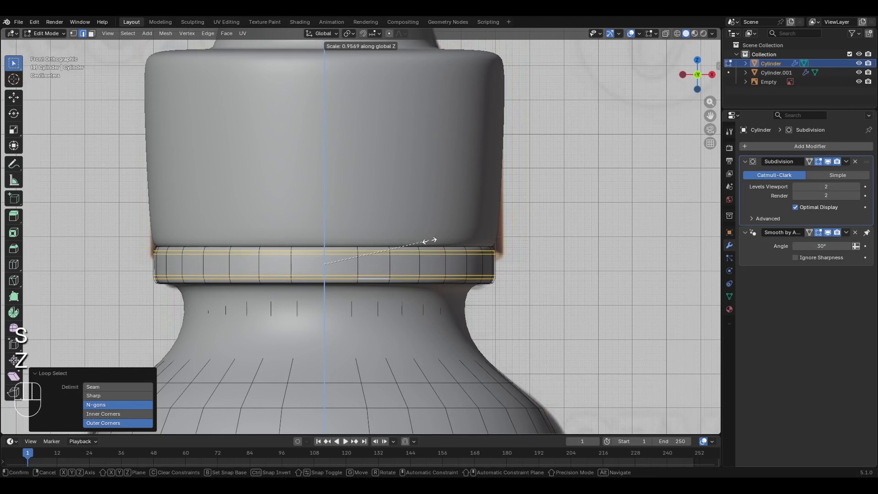
pyautogui.click(421, 242)
# - Select the outermost upper and lower edge loops of the neck ring and scale them along Z to about 0.857
pyautogui.moveTo(420, 243); pyautogui.dragTo(400, 261, button='middle')
pyautogui.click(386, 259)
pyautogui.keyDown('alt'); pyautogui.click(387, 260); pyautogui.keyUp('alt')
pyautogui.keyDown('alt'); pyautogui.keyDown('shift'); pyautogui.click(362, 301); pyautogui.keyUp('shift'); pyautogui.keyUp('alt')
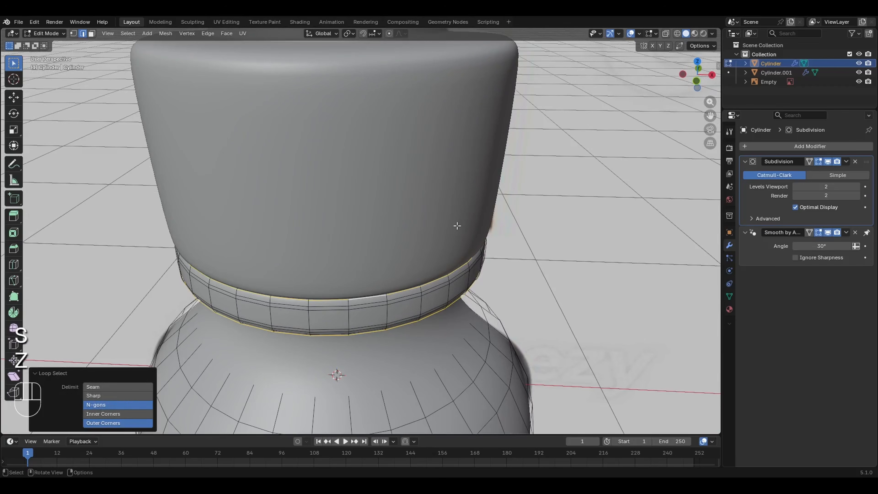
pyautogui.press('s')
pyautogui.press('z')
pyautogui.click(438, 228)
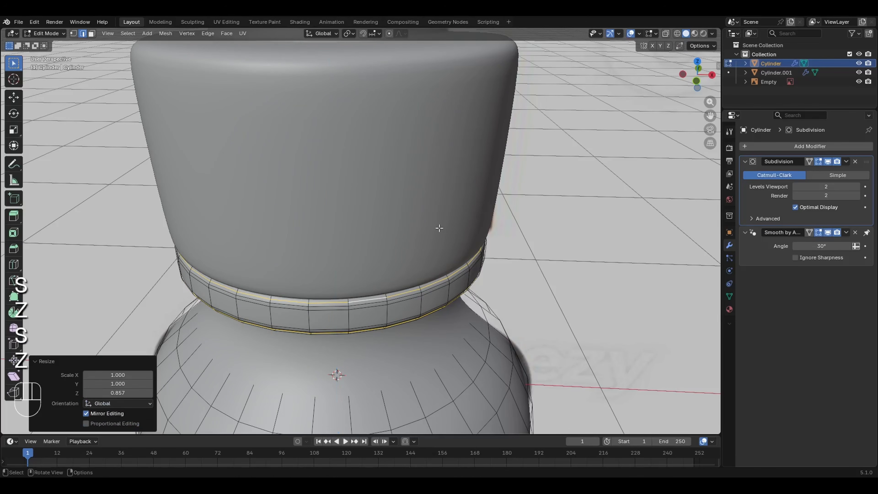
# - Select the neck ring's outer face loop, scale it outward to about 1.01, and return to Object Mode
pyautogui.moveTo(432, 251); pyautogui.dragTo(467, 245, button='middle')
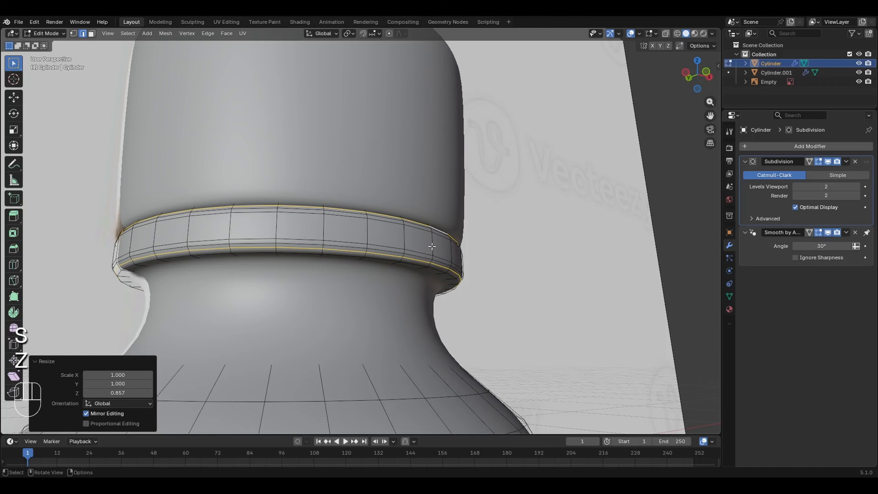
pyautogui.press('3')
pyautogui.keyDown('alt'); pyautogui.click(445, 245); pyautogui.keyUp('alt')
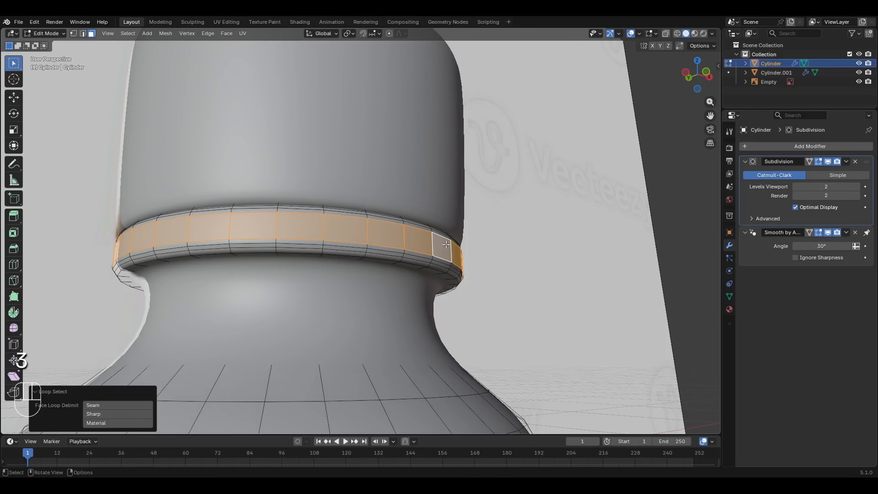
pyautogui.press('s')
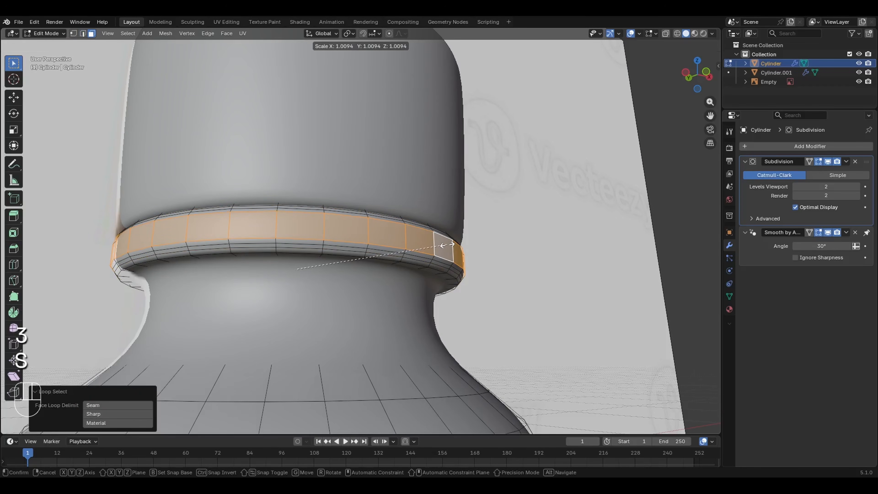
pyautogui.click(448, 245)
pyautogui.press('Tab')
# - Compare the bottle and dropper cap with the reference image from several angles, in both X-ray and solid display
pyautogui.moveTo(455, 242); pyautogui.dragTo(461, 272, button='middle')
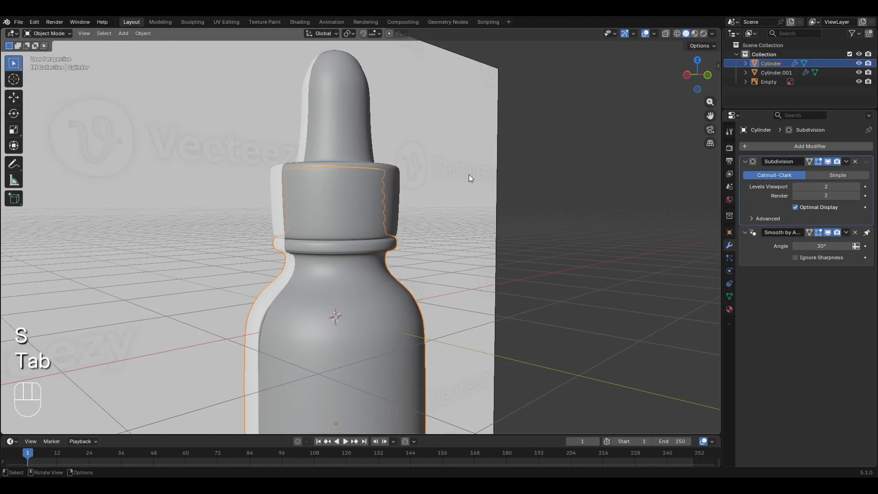
pyautogui.moveTo(470, 174); pyautogui.dragTo(334, 244, button='middle')
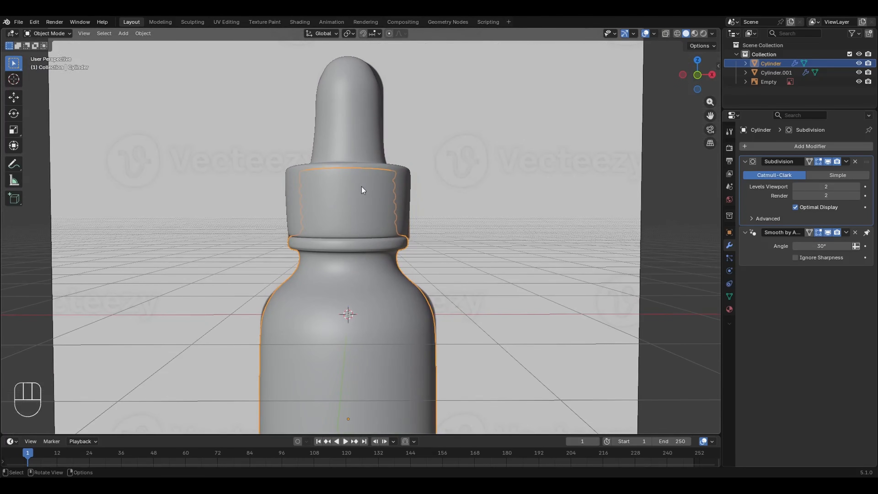
pyautogui.moveTo(411, 257); pyautogui.dragTo(385, 239, button='middle')
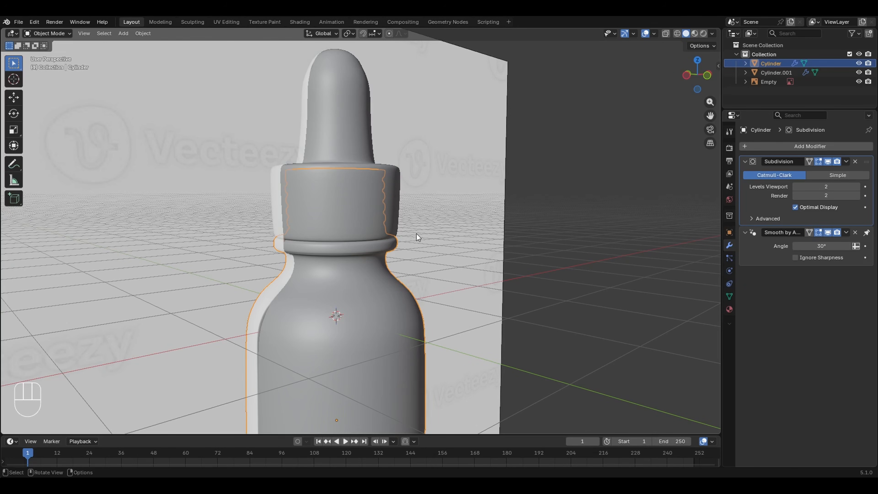
pyautogui.hotkey('alt', 'z')
pyautogui.moveTo(445, 191); pyautogui.dragTo(408, 219, button='middle')
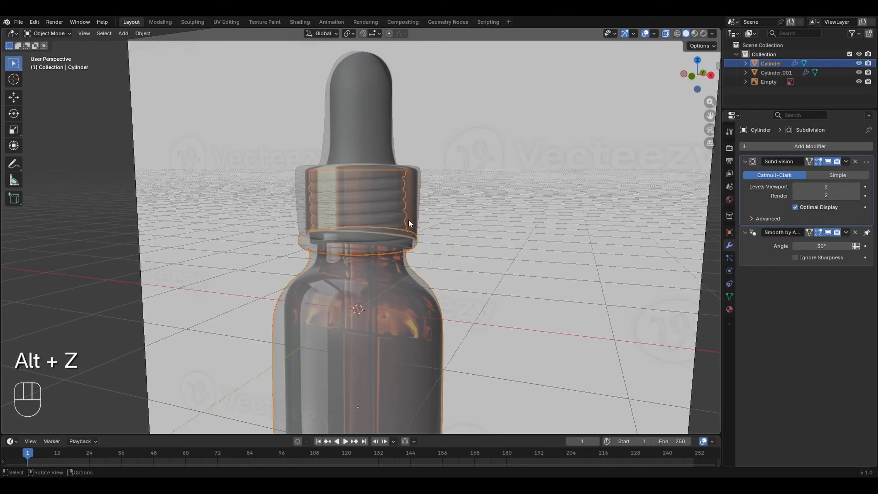
pyautogui.press('KP_1')
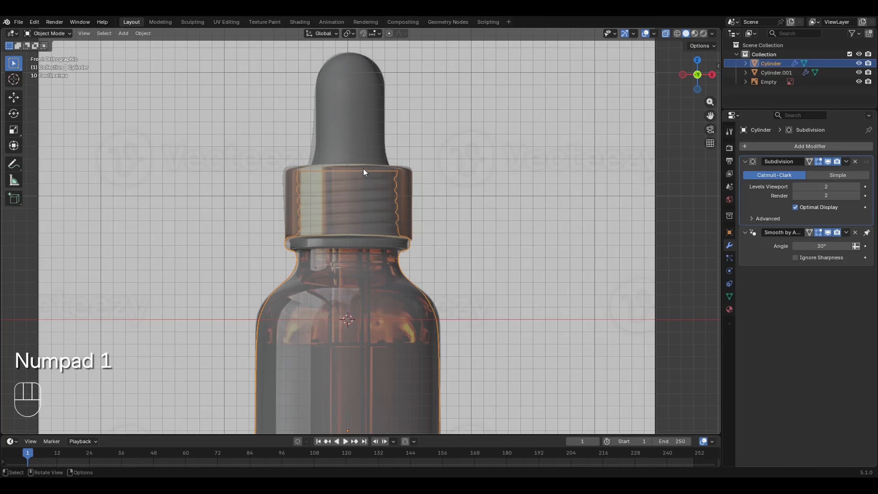
pyautogui.hotkey('alt', 'z')
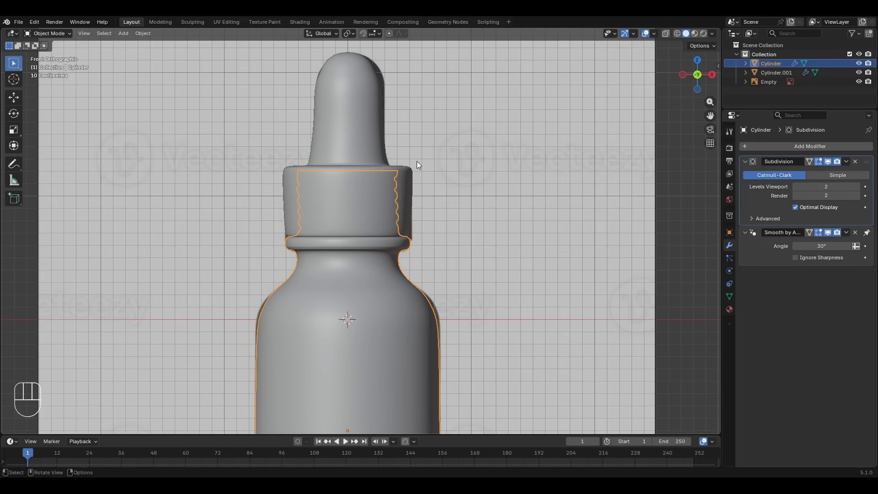
pyautogui.hotkey('alt', 'z')
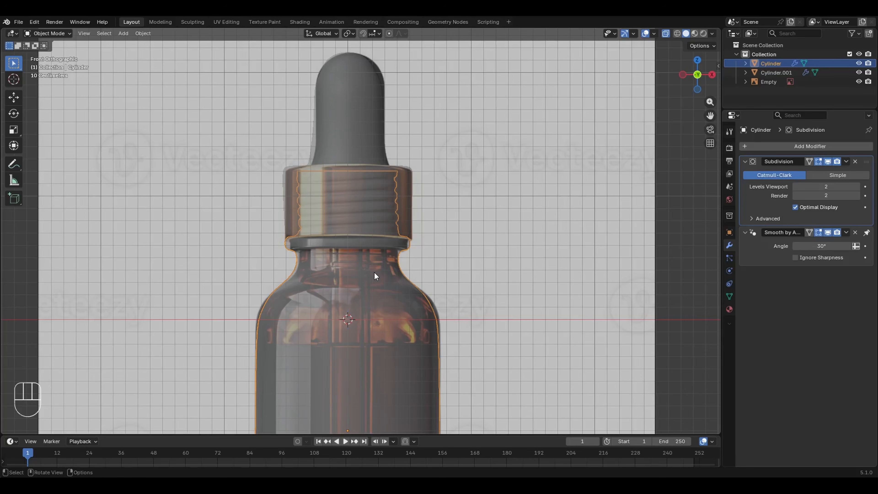
pyautogui.hotkey('alt', 'z')
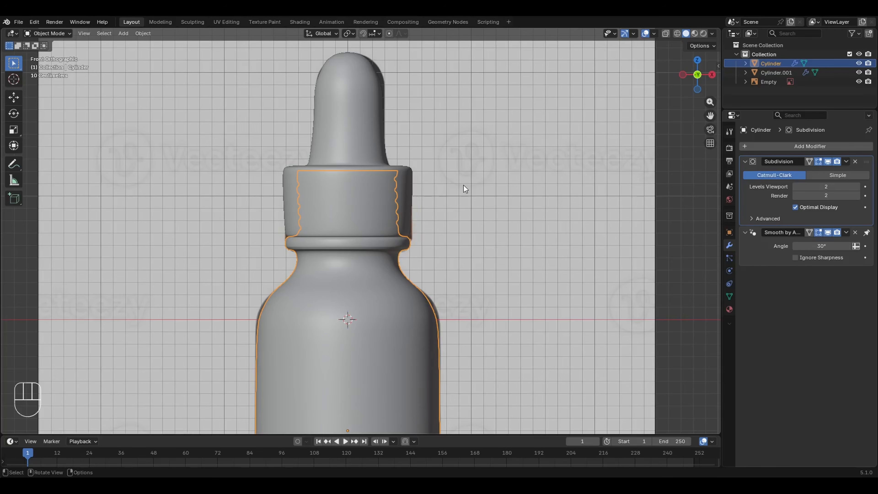
# - On the dropper cap mesh, enlarge the face loop near the top of the rubber bulb to round its tip
pyautogui.click(395, 184)
pyautogui.moveTo(452, 156); pyautogui.dragTo(464, 183, button='middle')
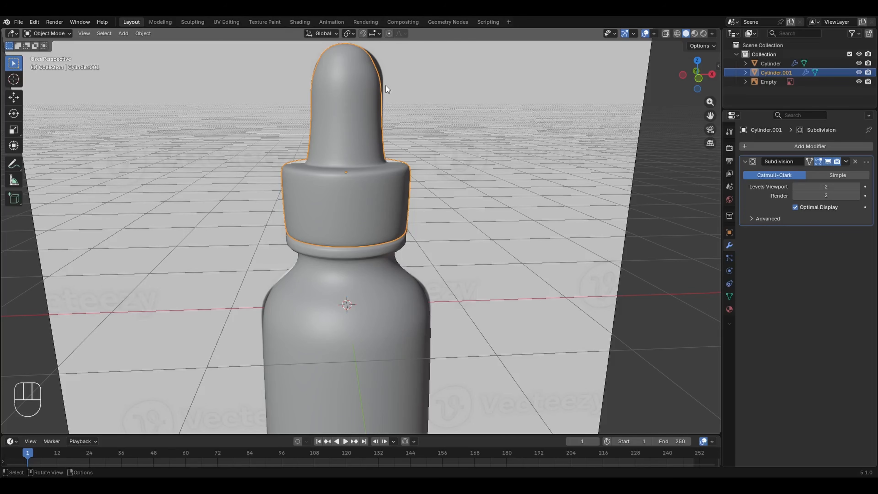
pyautogui.press('KP_1')
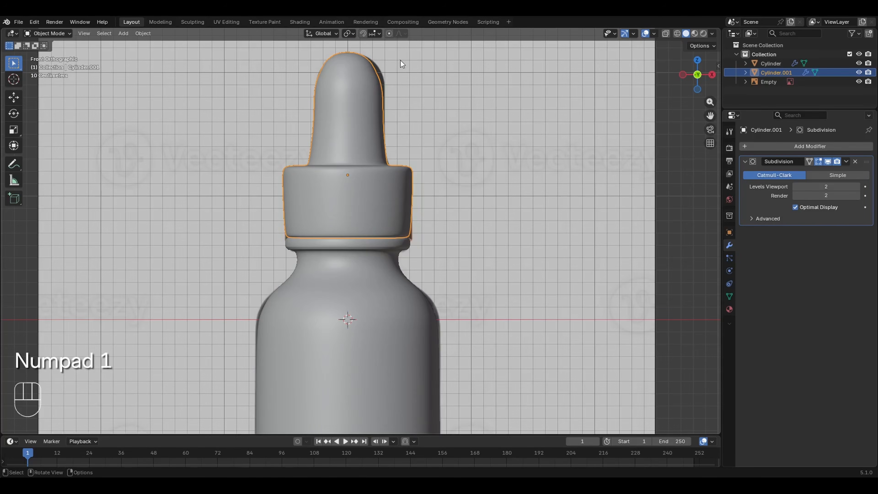
pyautogui.press('Tab')
pyautogui.keyDown('alt'); pyautogui.click(348, 72); pyautogui.keyUp('alt')
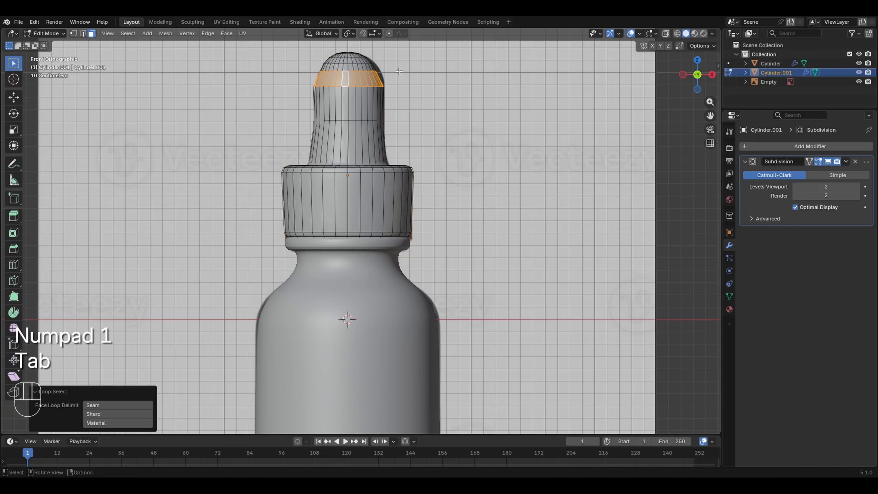
pyautogui.press('s')
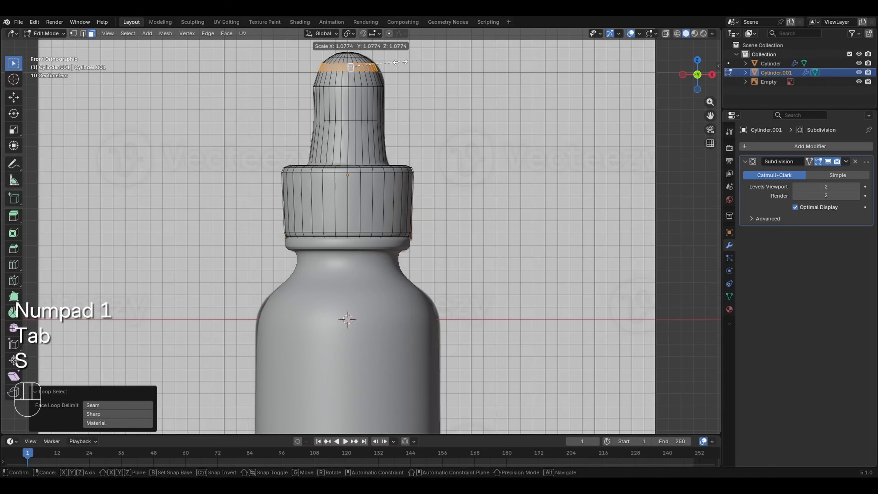
pyautogui.click(400, 63)
pyautogui.press('s')
pyautogui.click(391, 76)
pyautogui.press('Tab')
pyautogui.moveTo(411, 81)
pyautogui.mouseDown(button='middle')
pyautogui.moveTo(343, 97)
pyautogui.moveTo(422, 94)
pyautogui.moveTo(415, 87)
pyautogui.mouseUp(button='middle')
pyautogui.press('Escape')
# - With X-ray display on, add a 32-vertex cylinder, 1 m radius and 2 m deep, and scale its mesh to about 0.163
pyautogui.hotkey('alt', 'z')
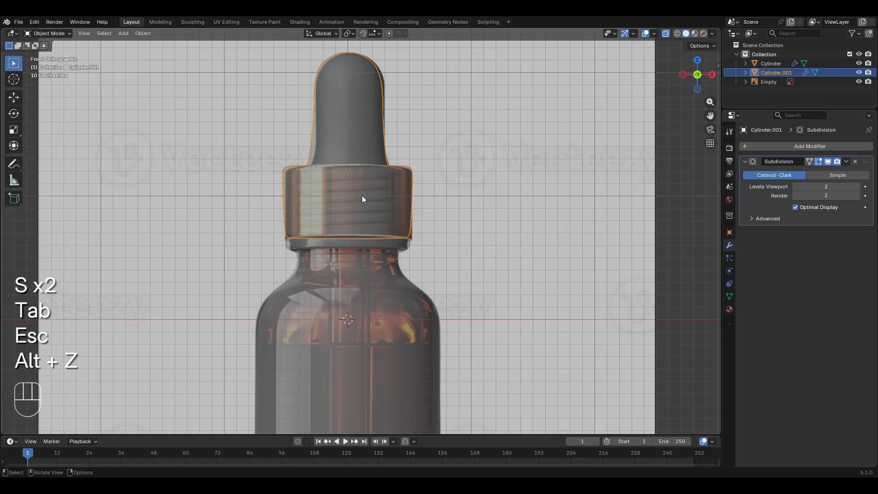
pyautogui.keyDown('ctrl'); pyautogui.moveTo(373, 165); pyautogui.dragTo(361, 225, button='middle'); pyautogui.keyUp('ctrl')
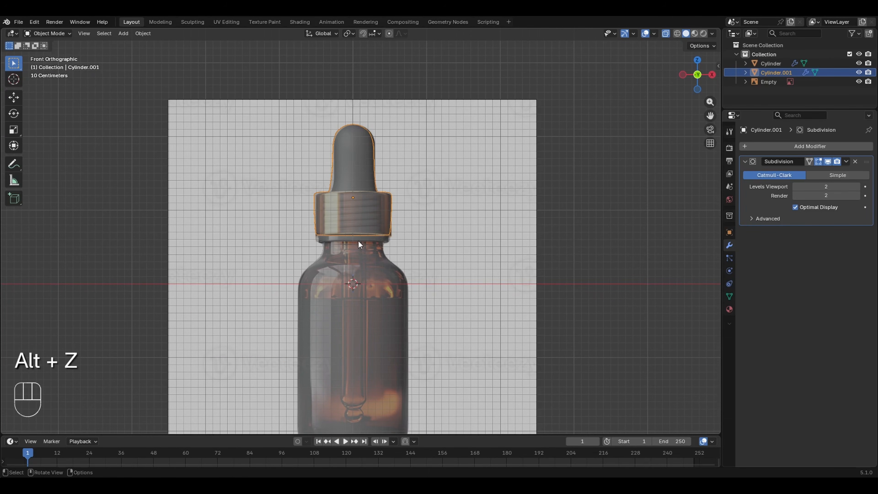
pyautogui.keyDown('shift'); pyautogui.moveTo(368, 307); pyautogui.dragTo(418, 226, button='middle'); pyautogui.keyUp('shift')
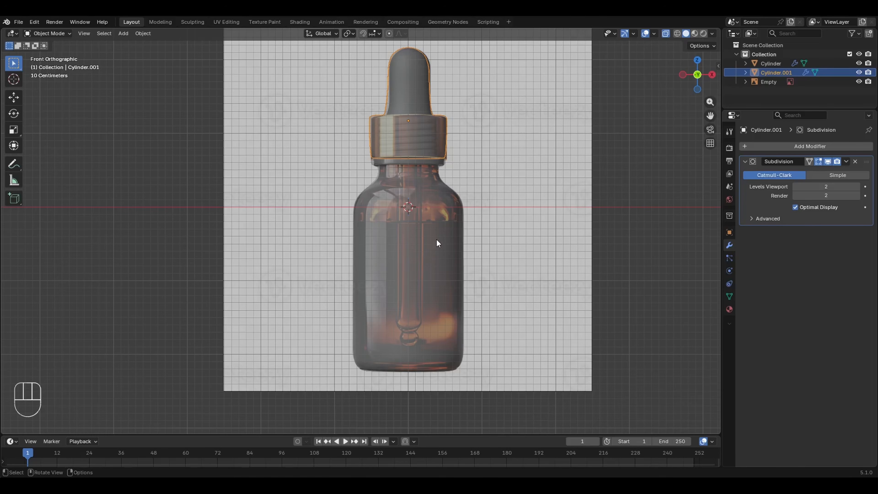
pyautogui.hotkey('shift', 'a')
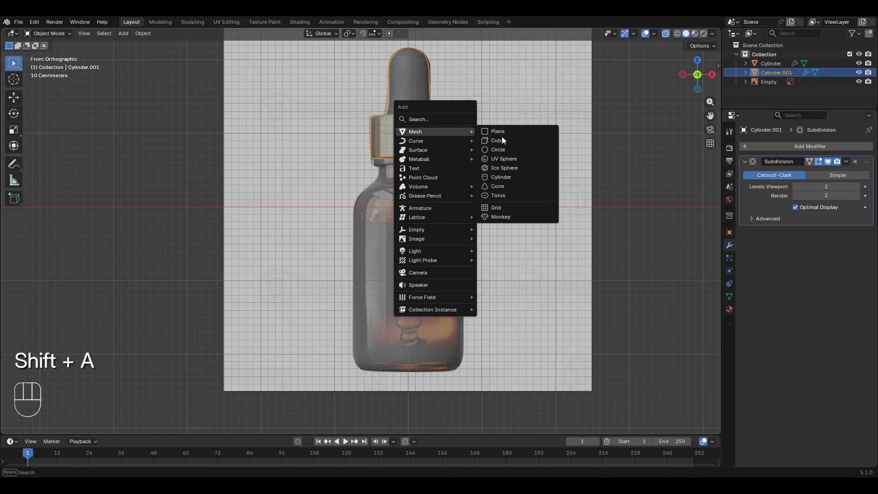
pyautogui.click(501, 177)
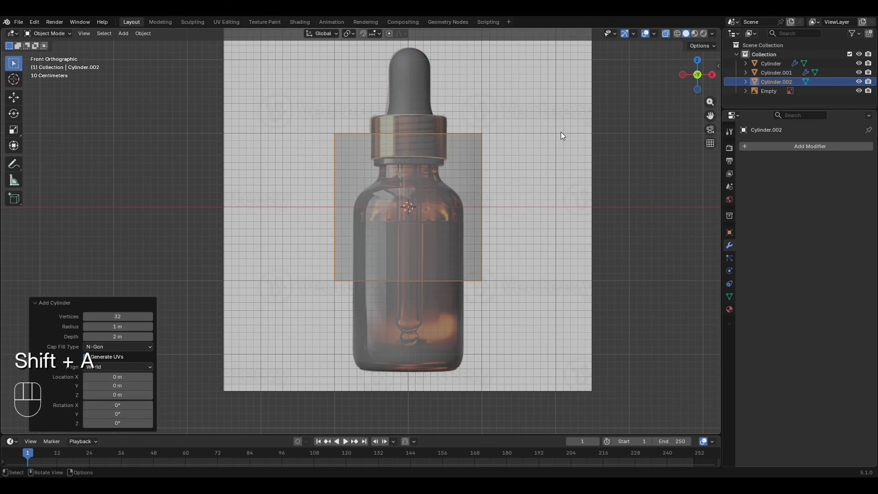
pyautogui.press('Tab')
pyautogui.press('s')
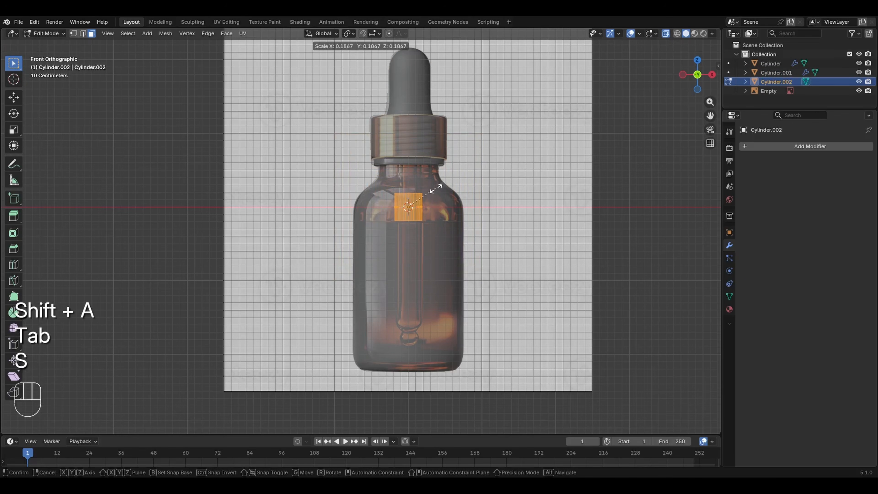
pyautogui.click(434, 194)
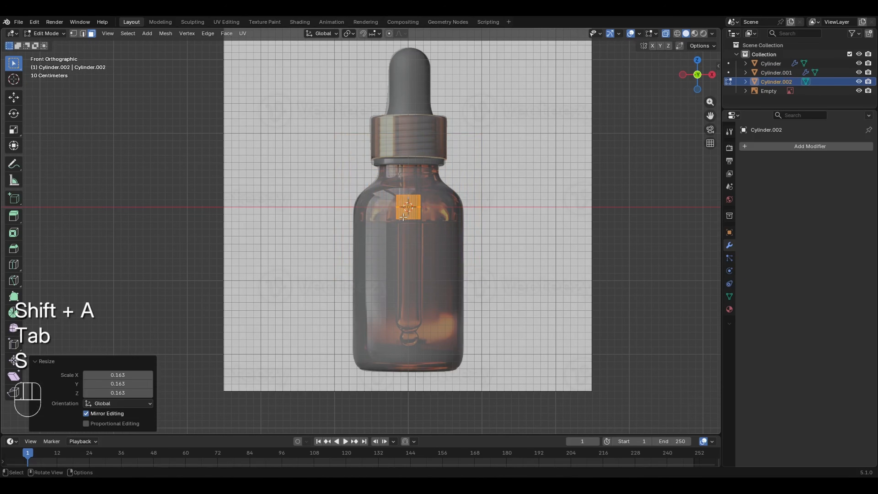
# - Fit the small cylinder to the pipette's width in the reference by scaling it to about 0.879 and then 1.145
pyautogui.press('s')
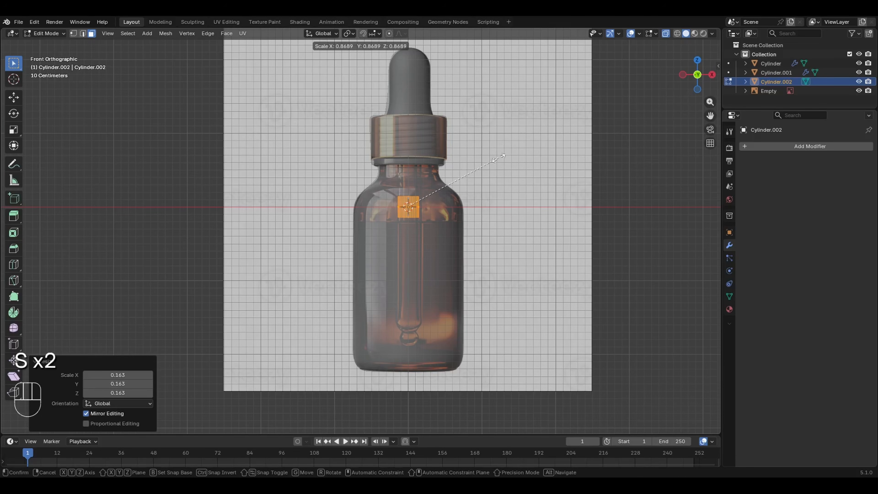
pyautogui.click(499, 156)
pyautogui.keyDown('ctrl'); pyautogui.moveTo(499, 156); pyautogui.dragTo(480, 169, button='middle'); pyautogui.keyUp('ctrl')
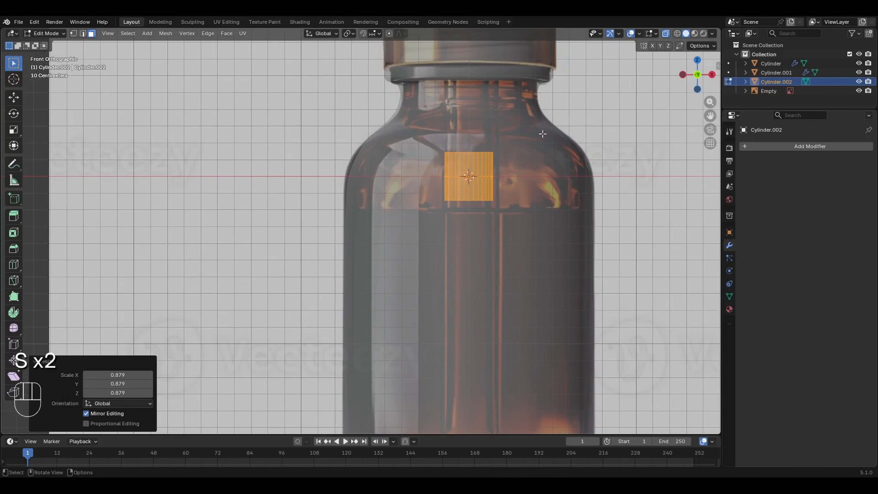
pyautogui.keyDown('shift'); pyautogui.moveTo(558, 123); pyautogui.dragTo(486, 171, button='middle'); pyautogui.keyUp('shift')
pyautogui.press('s')
pyautogui.click(521, 148)
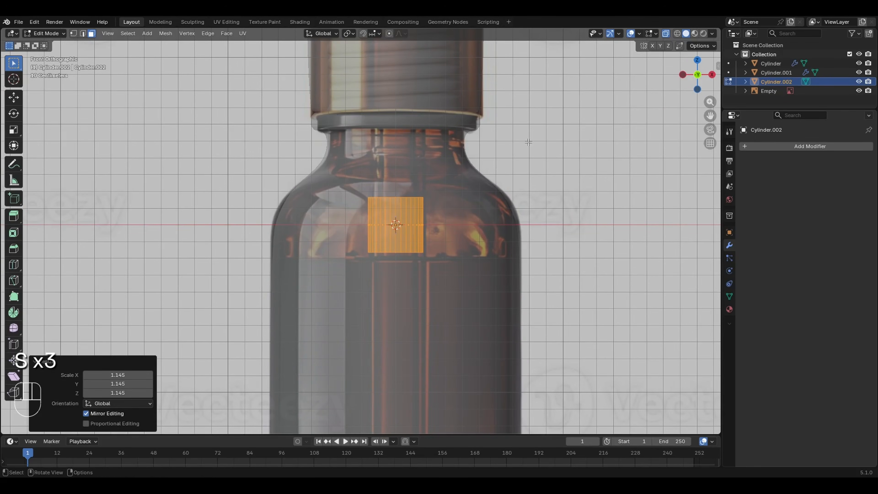
# - Move the cylinder mesh slightly along X to line it up with the glass pipette in the reference image
pyautogui.press('g')
pyautogui.press('x')
pyautogui.click(511, 159)
pyautogui.press('g')
pyautogui.press('x')
pyautogui.click(508, 159)
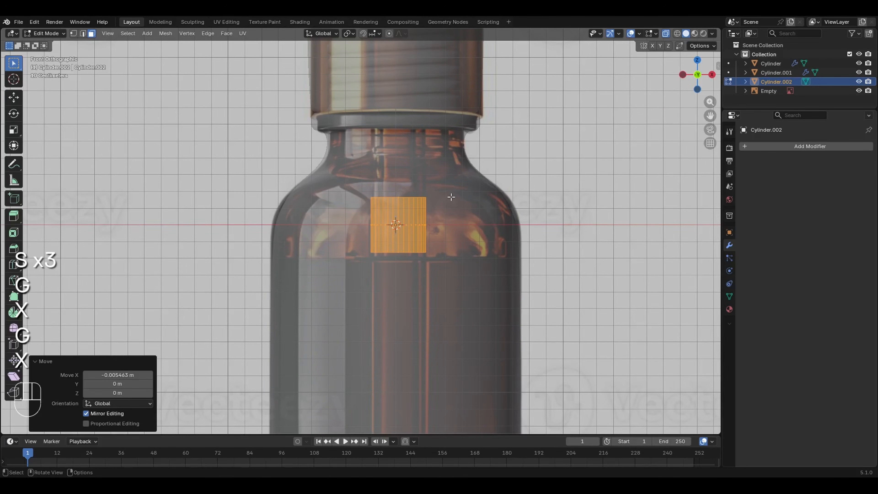
# - Stretch the pipette cylinder along Z by about 3.63 and again by about 1.647
pyautogui.press('s')
pyautogui.press('z')
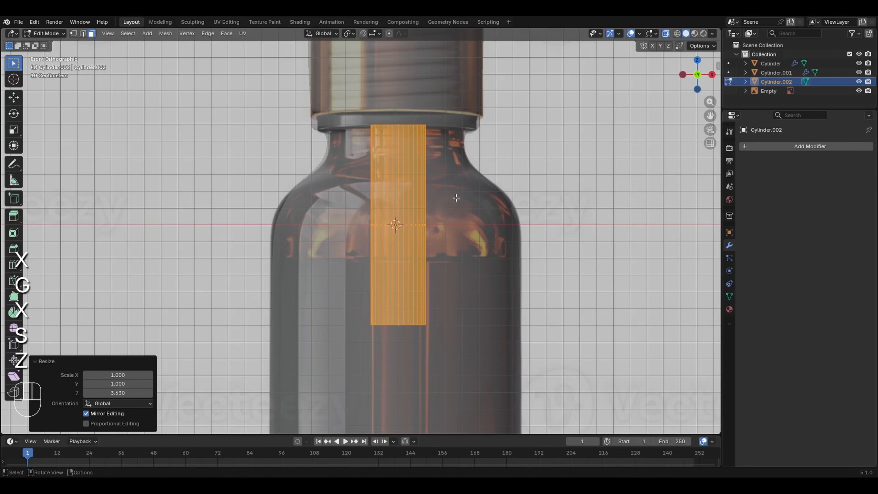
pyautogui.click(481, 160)
pyautogui.keyDown('shift'); pyautogui.moveTo(485, 173); pyautogui.dragTo(485, 192, button='middle'); pyautogui.keyUp('shift')
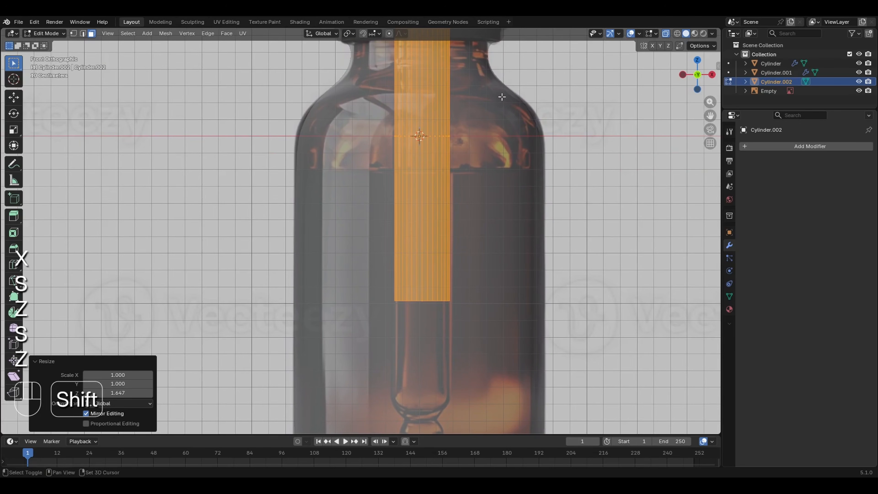
# - Move the pipette cylinder down along Z so its lower end reaches the pipette's narrowed tip in the reference image
pyautogui.press('g')
pyautogui.press('z')
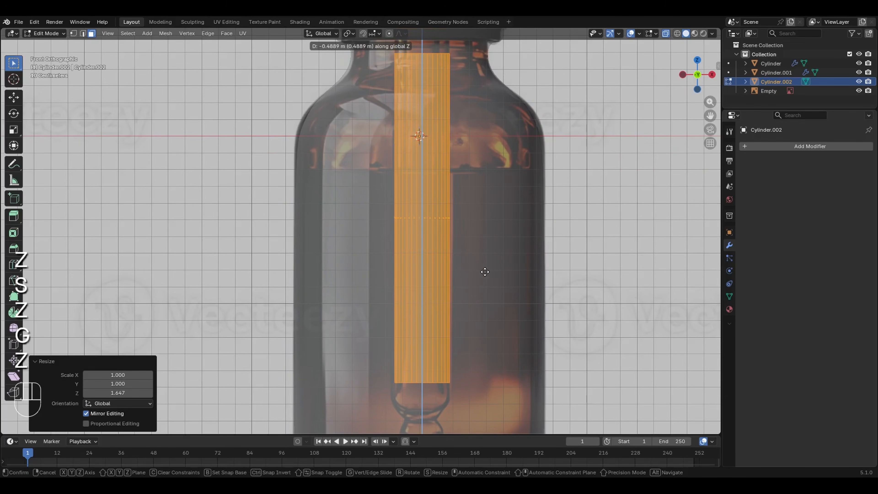
pyautogui.click(483, 306)
# - Raise only the pipette cylinder's top edge loop about 0.98 m along Z, to just above the top of the cap
pyautogui.keyDown('shift'); pyautogui.moveTo(437, 140); pyautogui.dragTo(433, 264, button='middle'); pyautogui.keyUp('shift')
pyautogui.press('2')
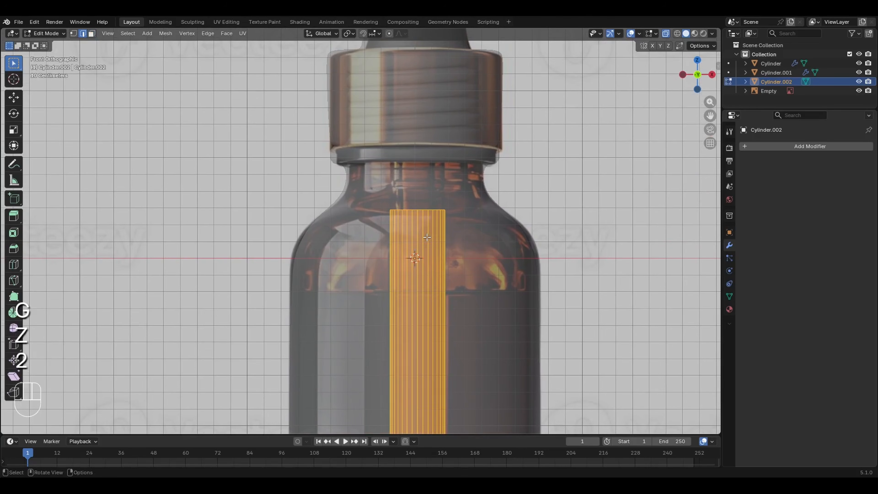
pyautogui.moveTo(369, 187); pyautogui.dragTo(451, 220)
pyautogui.press('g')
pyautogui.press('z')
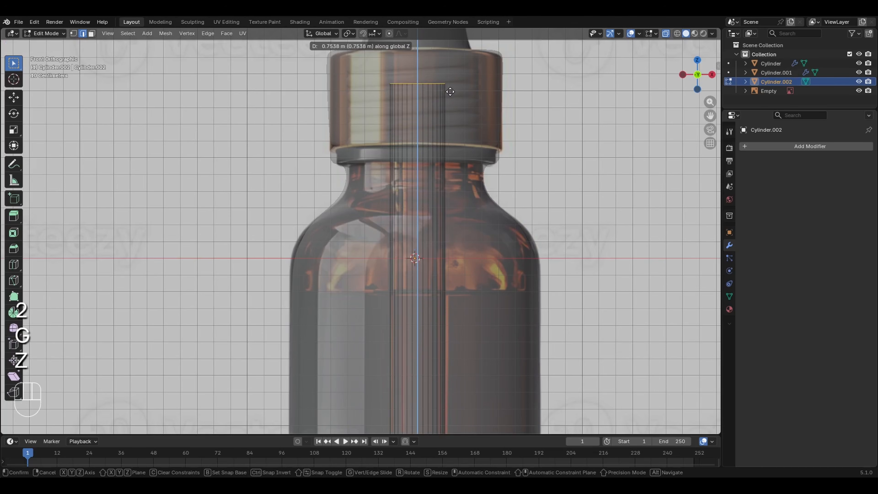
pyautogui.click(454, 52)
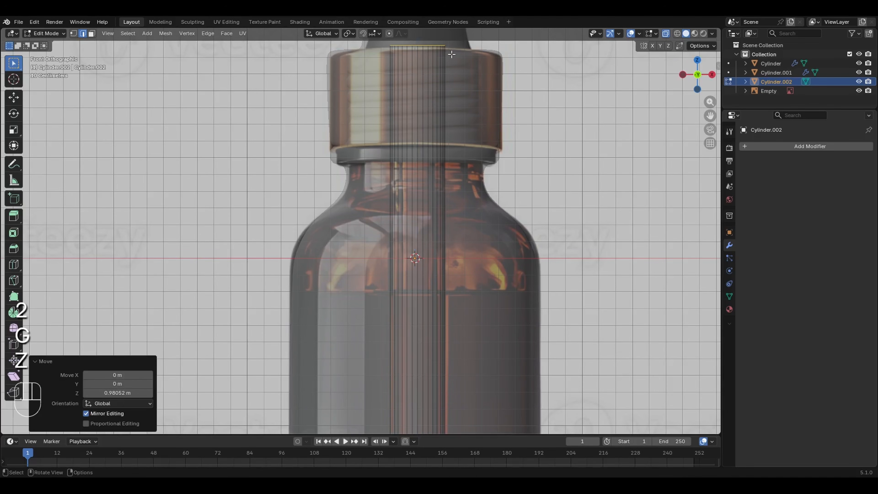
# - Round the pipette's bottom edge loop with a 4-segment bevel about 0.0916 m wide, and return to Object Mode with X-ray off
pyautogui.keyDown('ctrl'); pyautogui.moveTo(457, 116); pyautogui.dragTo(443, 264, button='middle'); pyautogui.keyUp('ctrl')
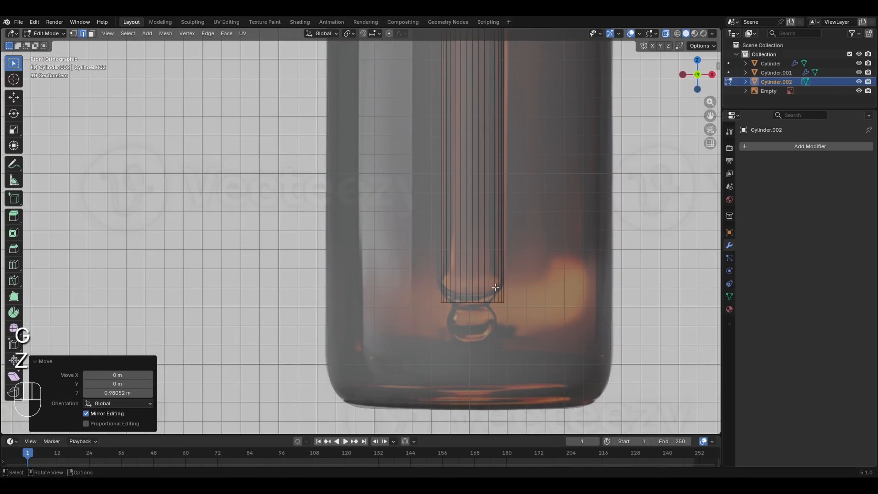
pyautogui.keyDown('alt'); pyautogui.click(469, 303); pyautogui.keyUp('alt')
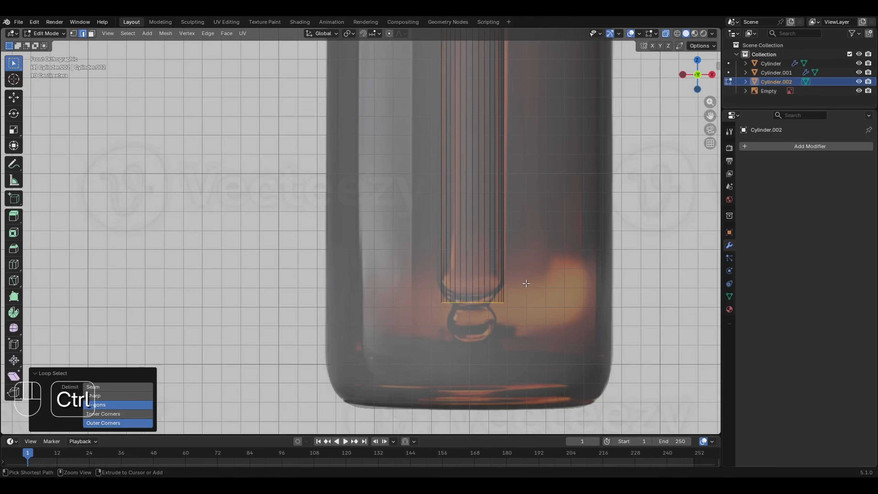
pyautogui.hotkey('ctrl', 'b')
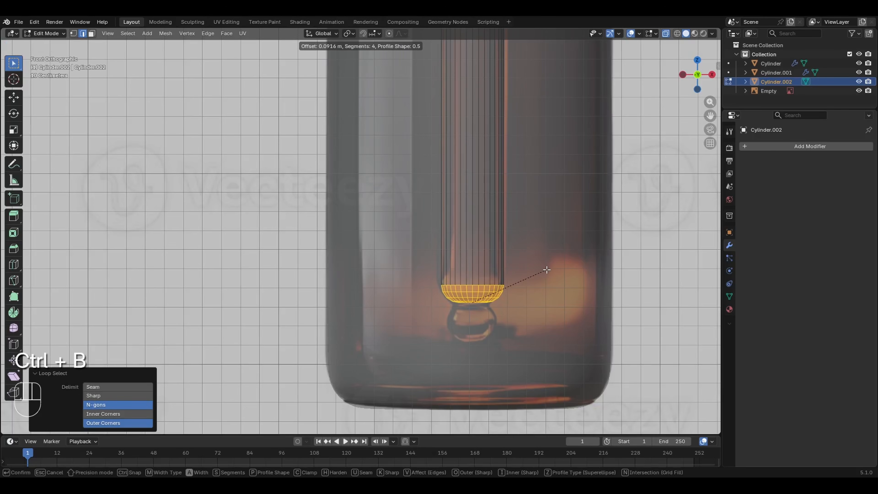
pyautogui.click(547, 270)
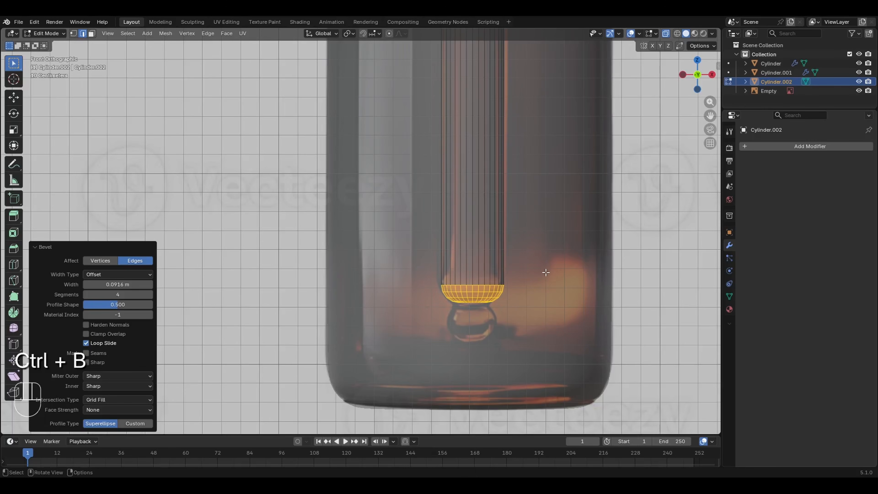
pyautogui.hotkey('alt', 'z')
pyautogui.keyDown('ctrl'); pyautogui.moveTo(588, 216); pyautogui.dragTo(575, 239, button='middle'); pyautogui.keyUp('ctrl')
pyautogui.press('Tab')
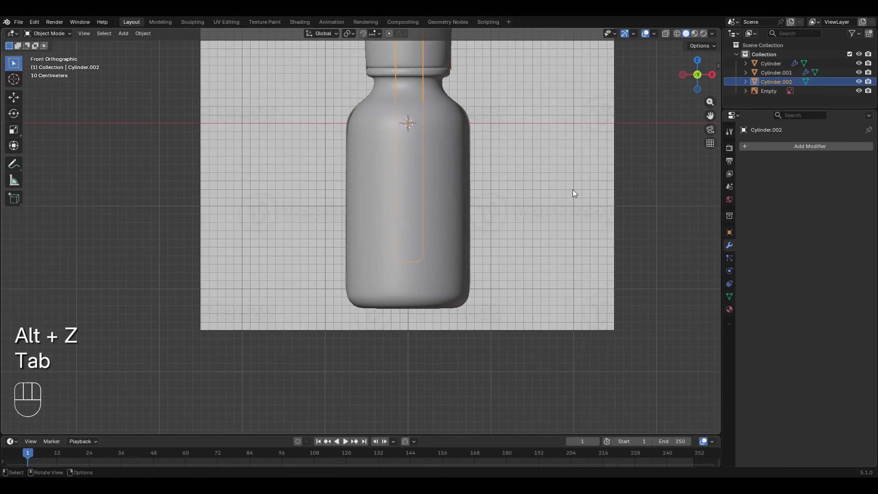
# - Move the glass bottle body aside by about 1.69 m in X and 0.29 m in Y to expose the pipette
pyautogui.click(569, 172)
pyautogui.moveTo(569, 173); pyautogui.dragTo(461, 169, button='middle')
pyautogui.hotkey('alt', 'z')
pyautogui.moveTo(433, 220); pyautogui.dragTo(450, 182, button='middle')
pyautogui.click(463, 187)
pyautogui.press('g')
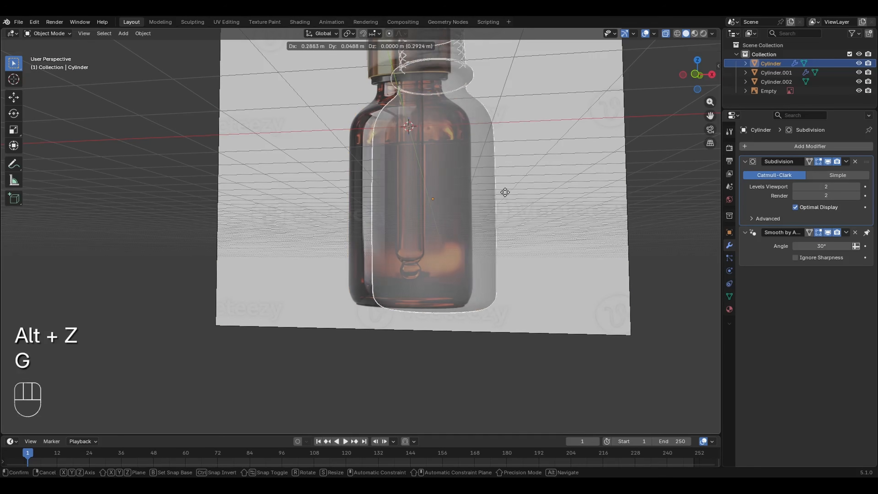
pyautogui.click(602, 192)
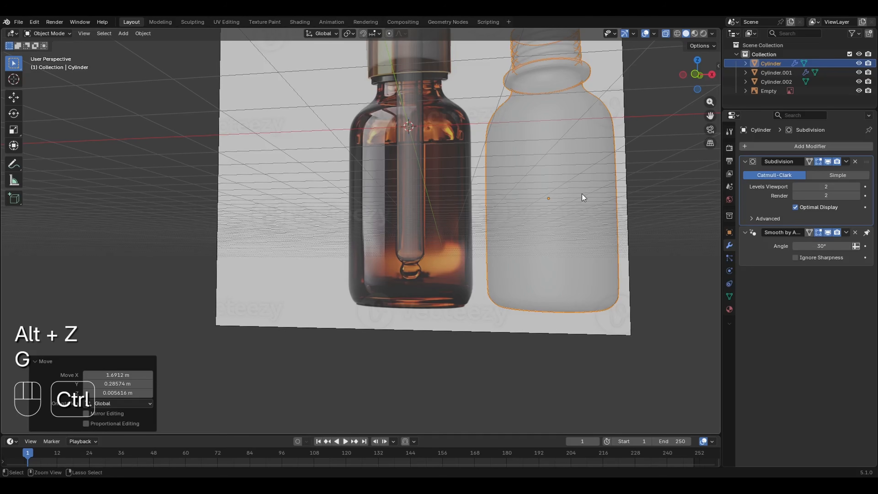
pyautogui.hotkey('alt', 'z')
pyautogui.moveTo(400, 183)
pyautogui.mouseDown(button='middle')
pyautogui.moveTo(488, 183)
pyautogui.moveTo(421, 173)
pyautogui.moveTo(409, 196)
pyautogui.mouseUp(button='middle')
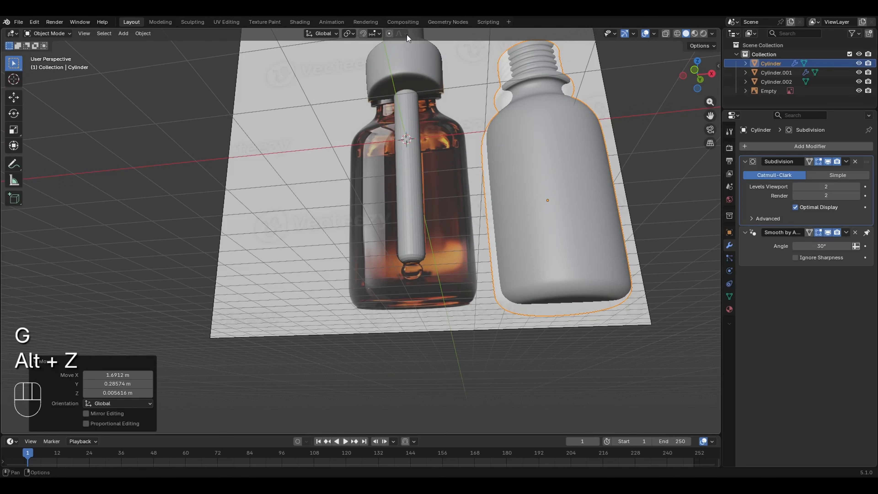
# - Try Shade Auto Smooth on the exposed pipette, and undo it together with the bottle body's move
pyautogui.click(406, 121)
pyautogui.rightClick(405, 125)
pyautogui.click(403, 127)
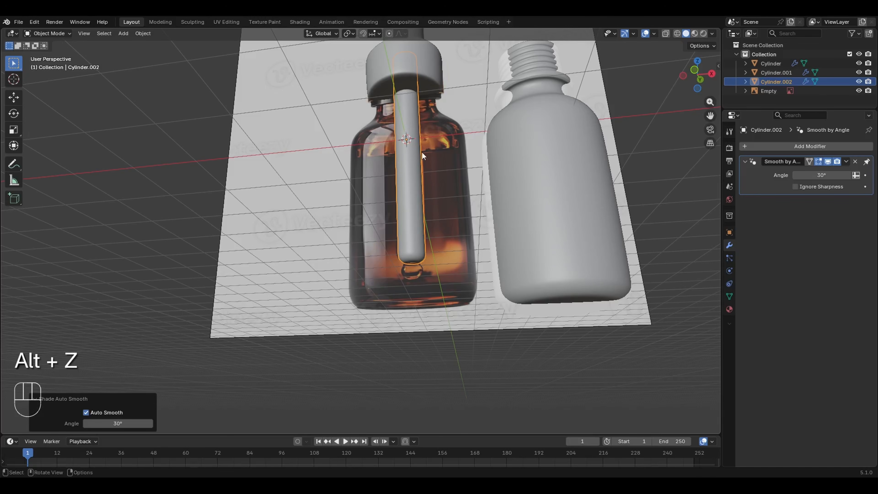
pyautogui.hotkey('ctrl', 'z')
pyautogui.hotkey('ctrl', 'z')
pyautogui.hotkey('ctrl', 'z')
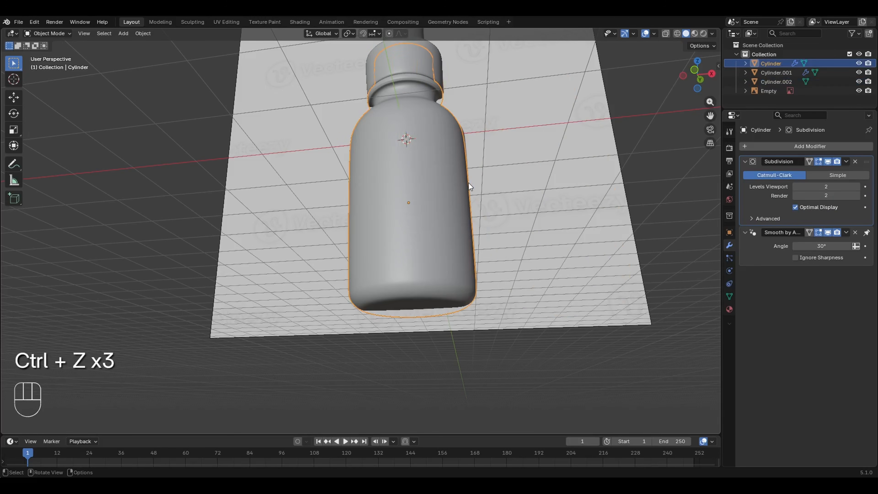
# - Select the pipette through the bottle using X-ray display and apply Shade Auto Smooth to it
pyautogui.hotkey('alt', 'z')
pyautogui.click(411, 193)
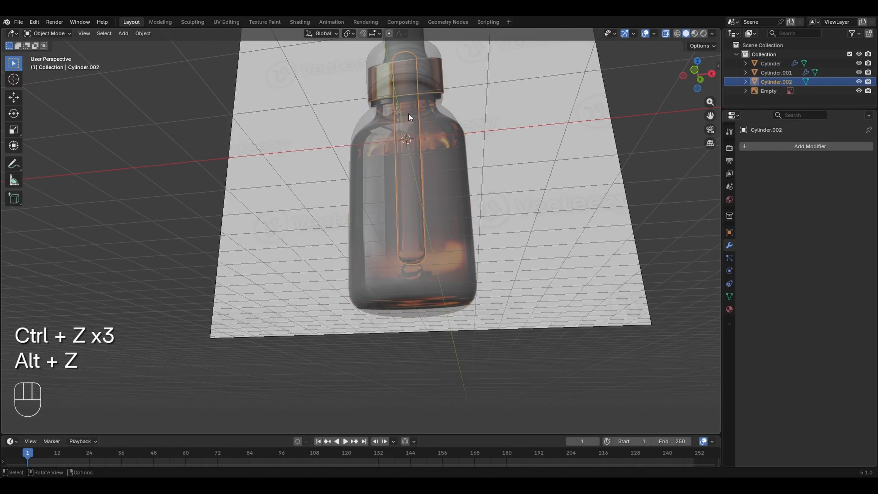
pyautogui.rightClick(409, 119)
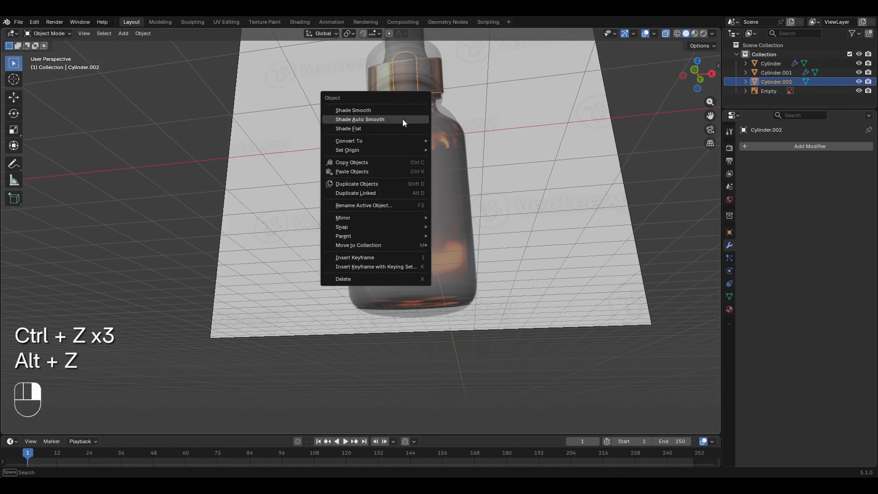
pyautogui.click(406, 120)
# - Turn off X-ray display and hide the reference image
pyautogui.press('KP_1')
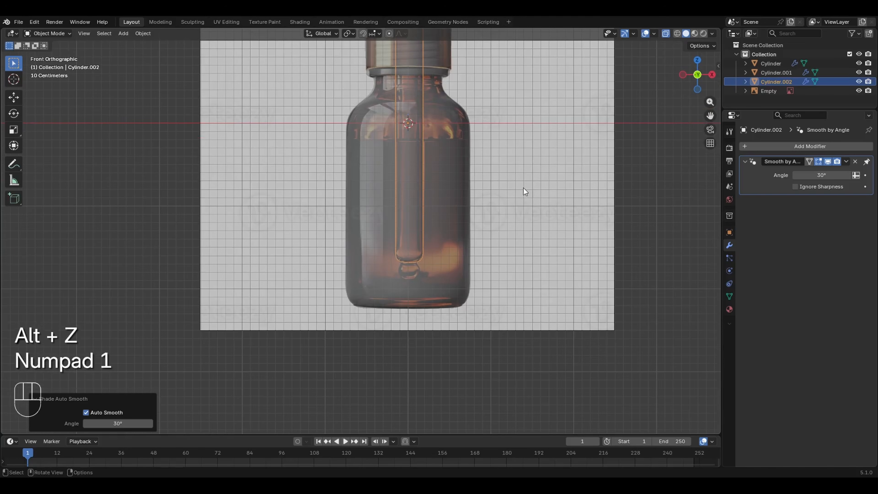
pyautogui.keyDown('ctrl'); pyautogui.moveTo(509, 111); pyautogui.dragTo(502, 152, button='middle'); pyautogui.keyUp('ctrl')
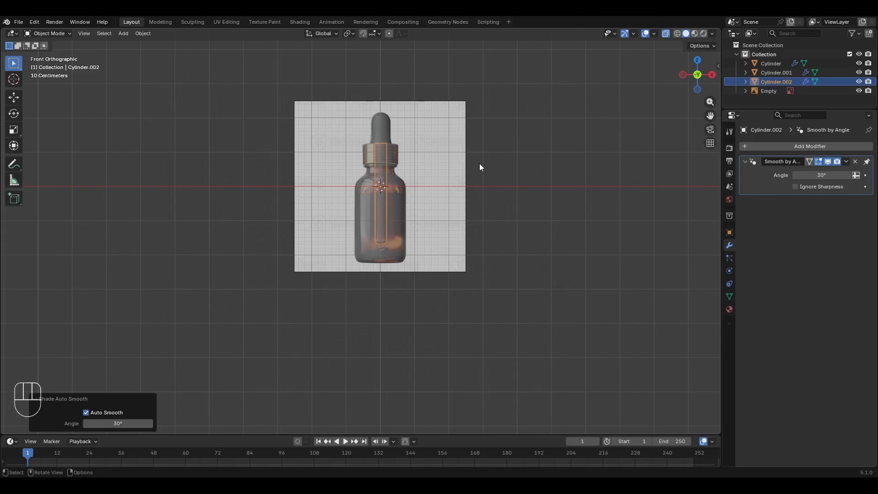
pyautogui.hotkey('alt', 'z')
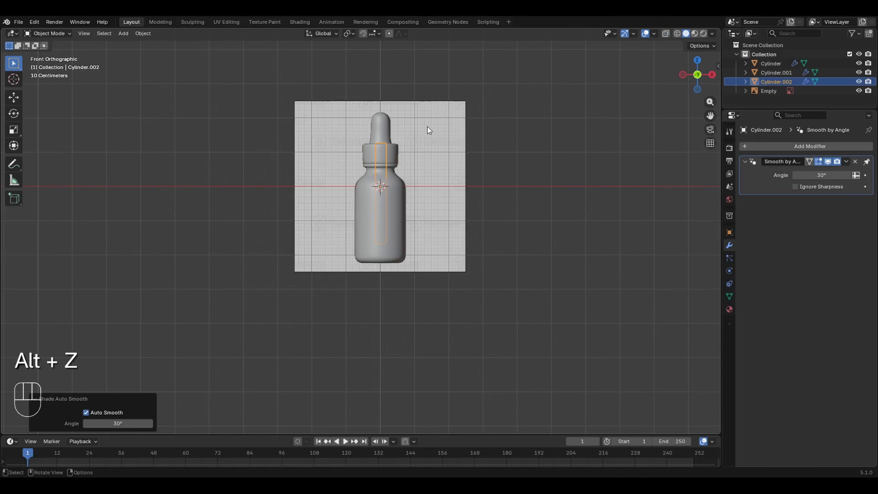
pyautogui.click(443, 127)
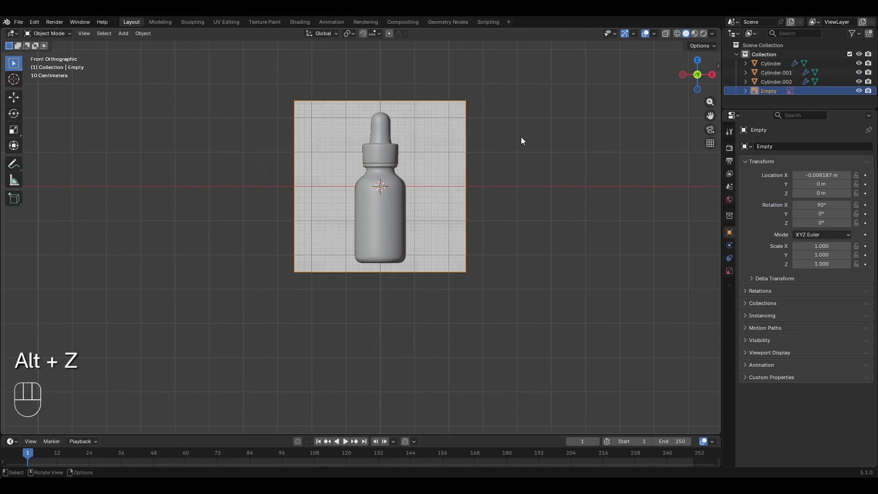
pyautogui.moveTo(522, 137); pyautogui.dragTo(494, 104, button='middle')
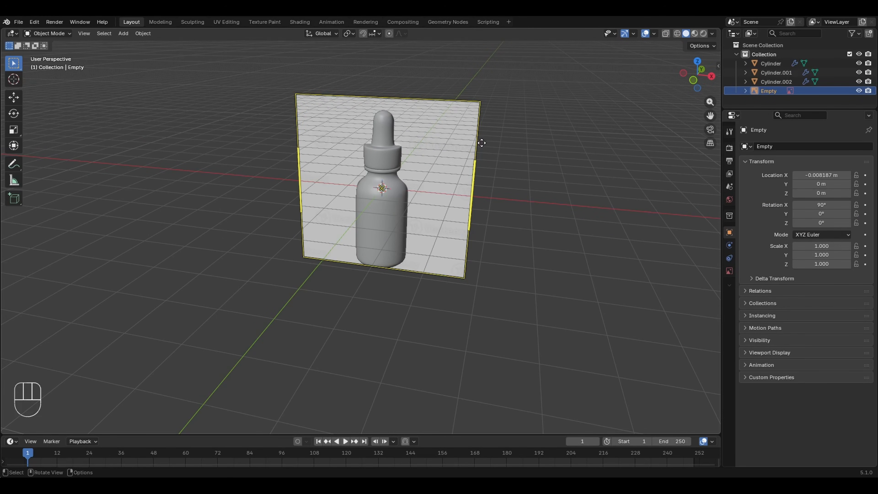
pyautogui.press('h')
# - Enlarge the timeline area and split the 3D viewport into two side by side, framing the whole bottle in one of them
pyautogui.click(402, 195)
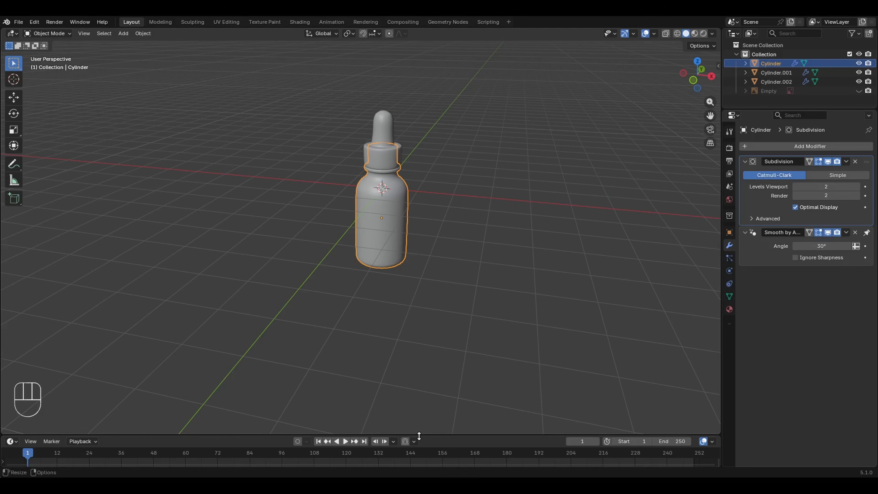
pyautogui.moveTo(404, 436); pyautogui.dragTo(429, 315)
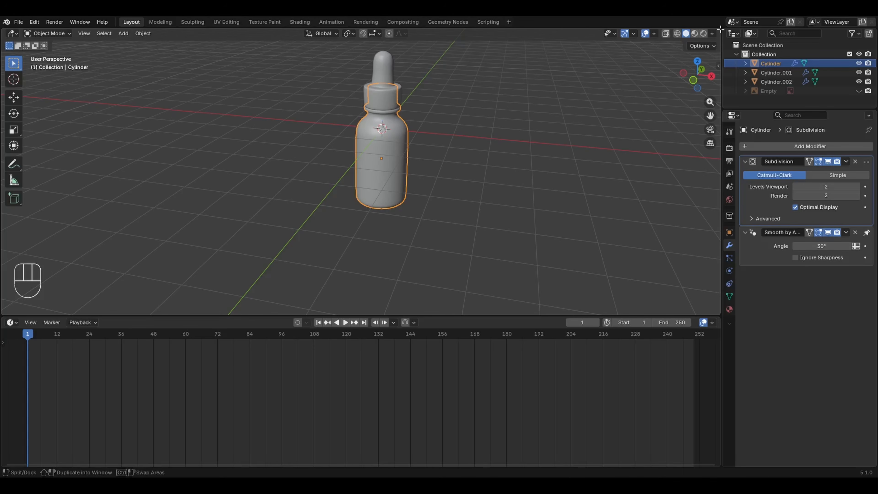
pyautogui.moveTo(721, 29); pyautogui.dragTo(389, 98)
pyautogui.scroll(4, 210, 131)
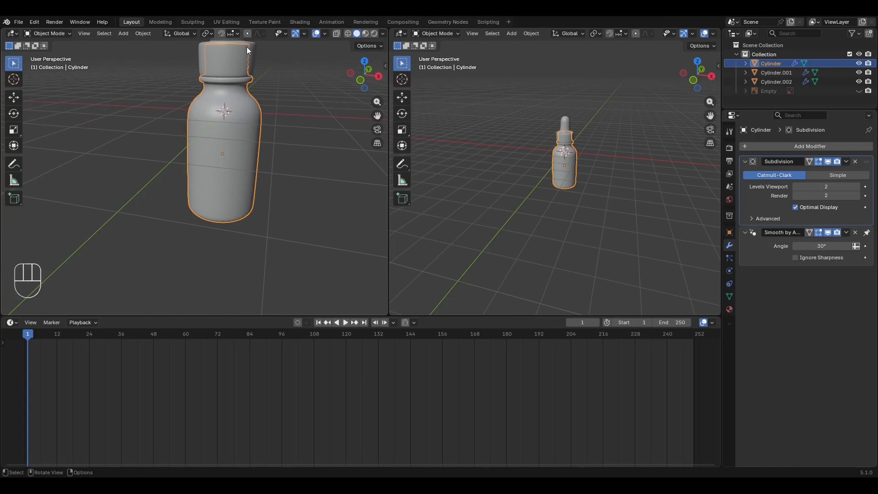
pyautogui.keyDown('shift'); pyautogui.moveTo(340, 69); pyautogui.dragTo(325, 132, button='middle'); pyautogui.keyUp('shift')
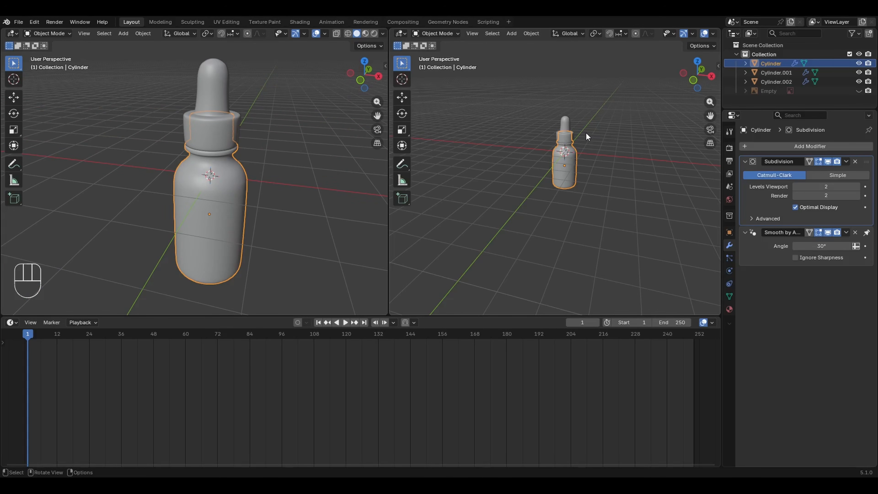
# - Switch the second 3D viewport, where the bottle appears smaller, to Rendered shading
pyautogui.scroll(-3, 651, 35)
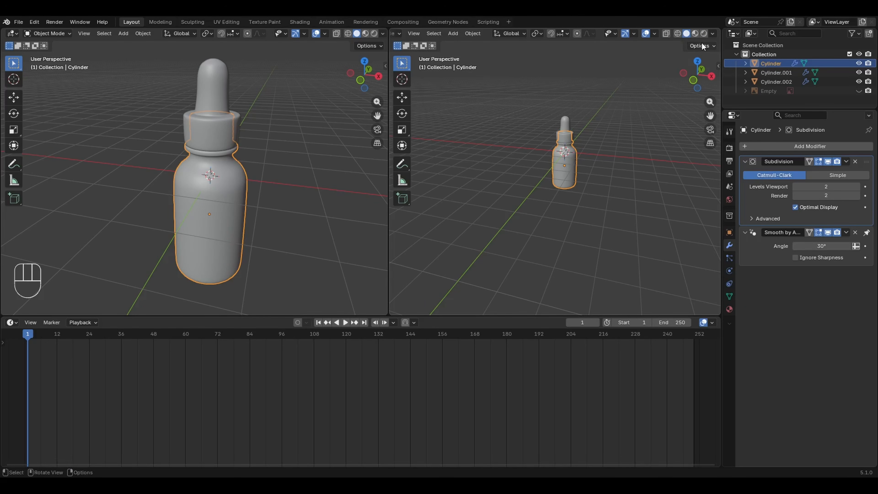
pyautogui.click(706, 35)
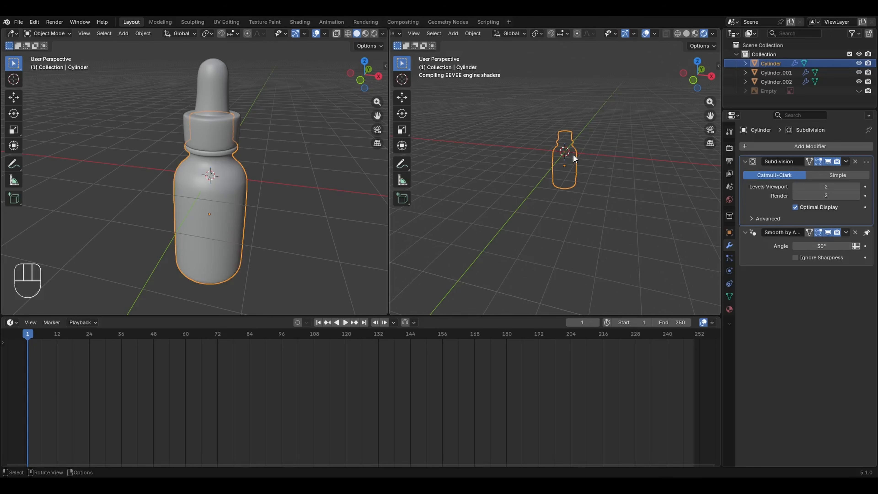
pyautogui.press('alt')
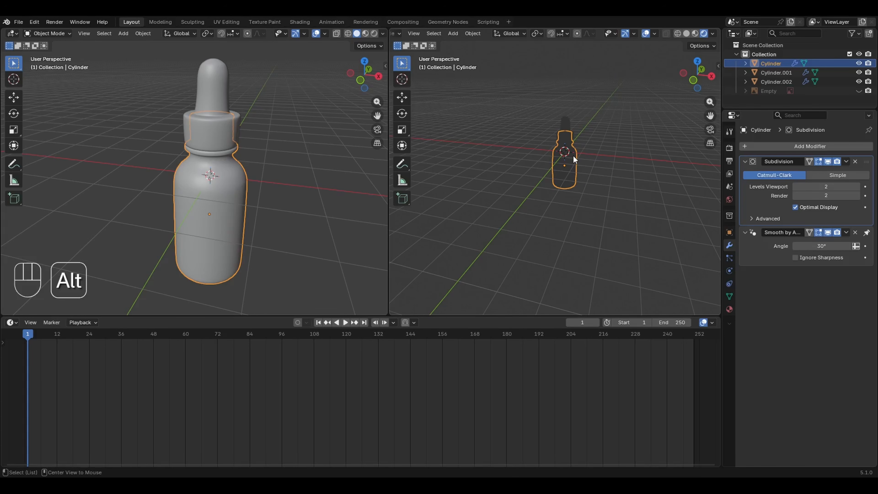
# - Set the render engine to Cycles and the device to GPU Compute
pyautogui.click(727, 147)
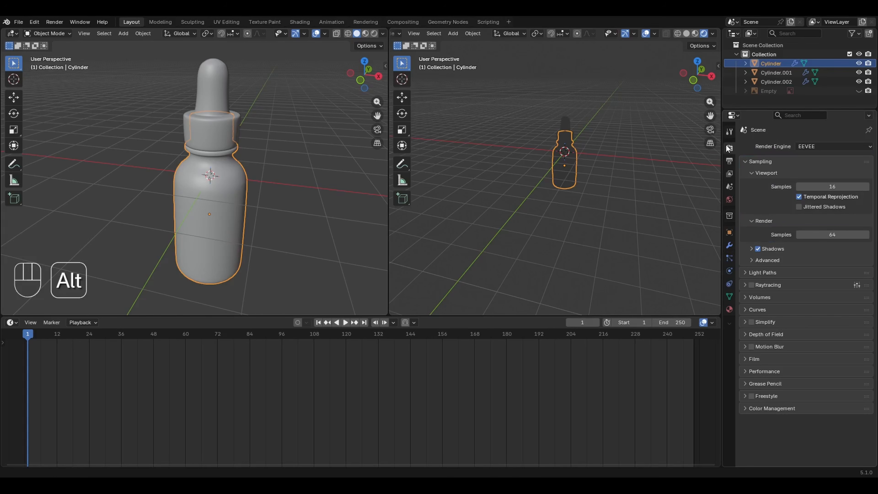
pyautogui.click(830, 146)
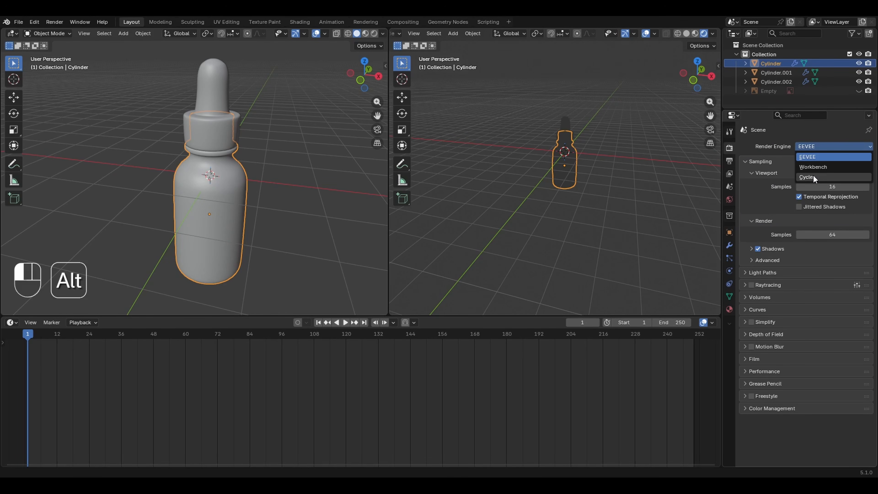
pyautogui.click(813, 176)
pyautogui.click(818, 158)
pyautogui.click(811, 178)
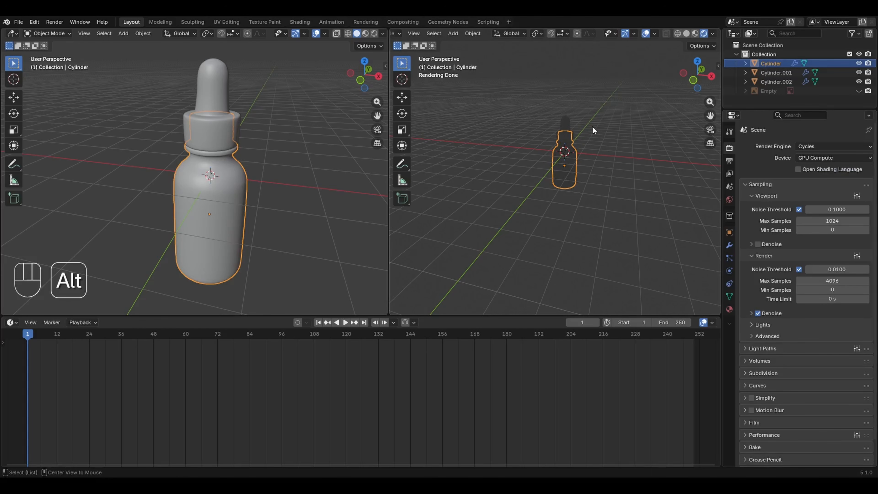
# - Set the Cycles viewport maximum samples to 32
pyautogui.click(838, 220)
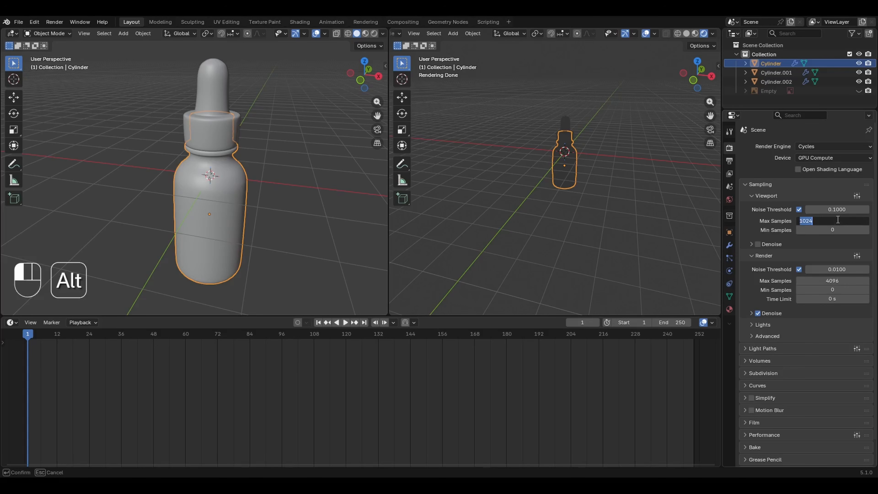
pyautogui.write('32')
pyautogui.press('Return')
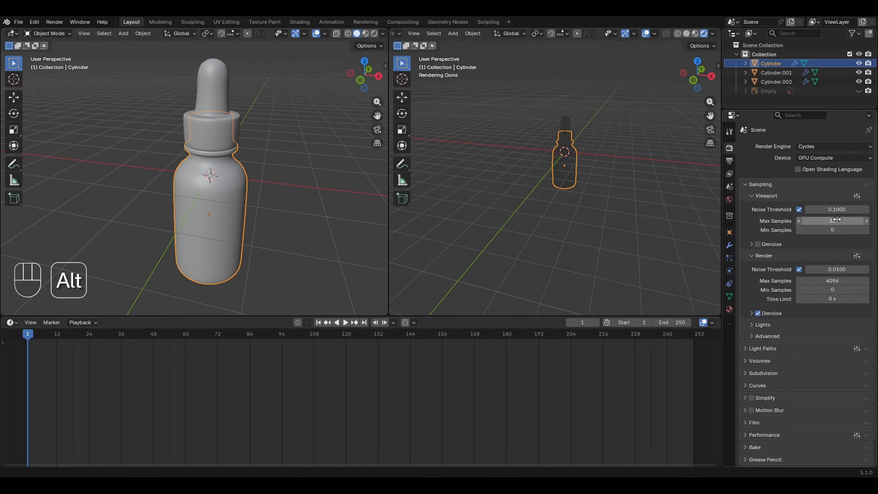
# - Set the viewport maximum samples to 64 and enable viewport denoising
pyautogui.click(837, 220)
pyautogui.write('64')
pyautogui.press('Return')
pyautogui.click(762, 243)
pyautogui.click(758, 245)
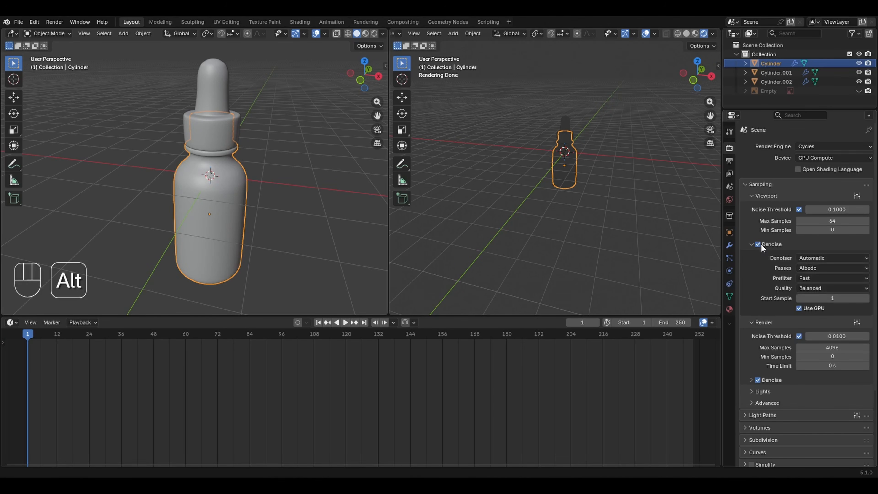
pyautogui.click(773, 243)
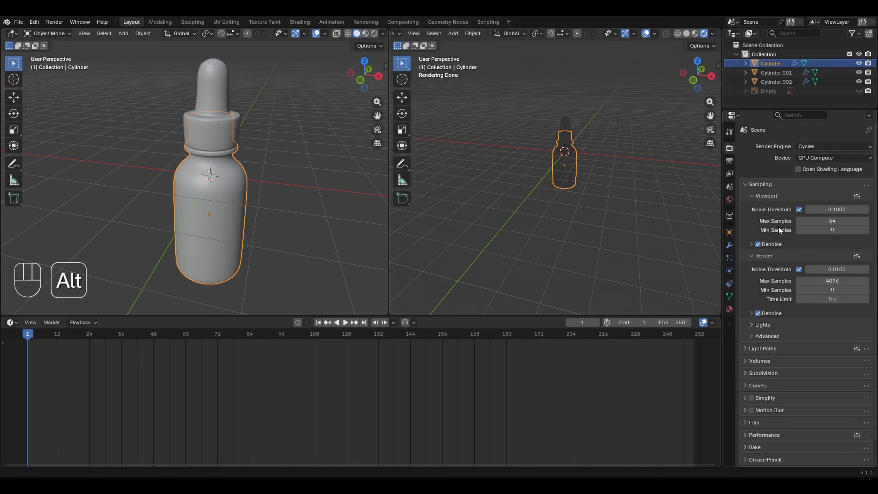
# - Open the World settings of the scene
pyautogui.scroll(6, 622, 122)
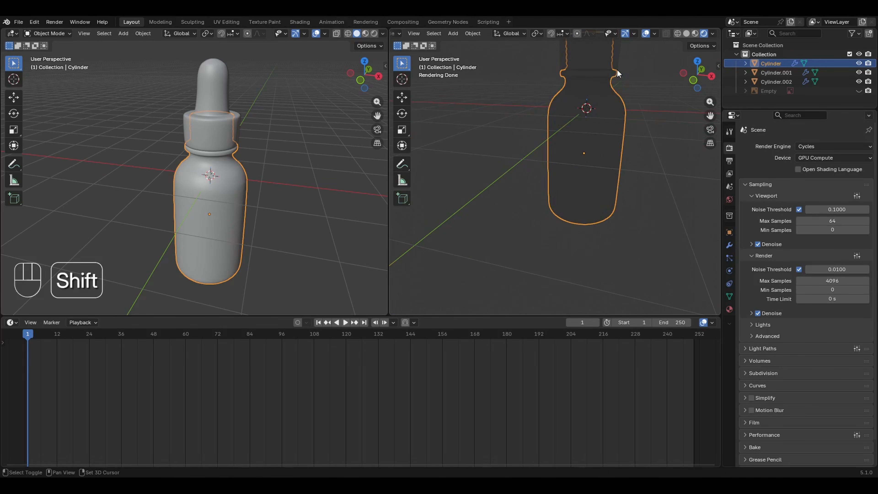
pyautogui.keyDown('shift'); pyautogui.moveTo(617, 69); pyautogui.dragTo(563, 169, button='middle'); pyautogui.keyUp('shift')
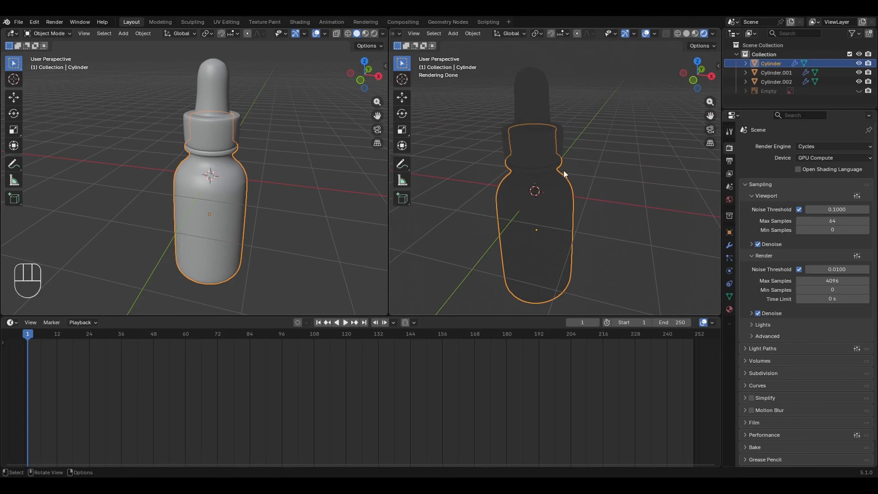
pyautogui.click(729, 200)
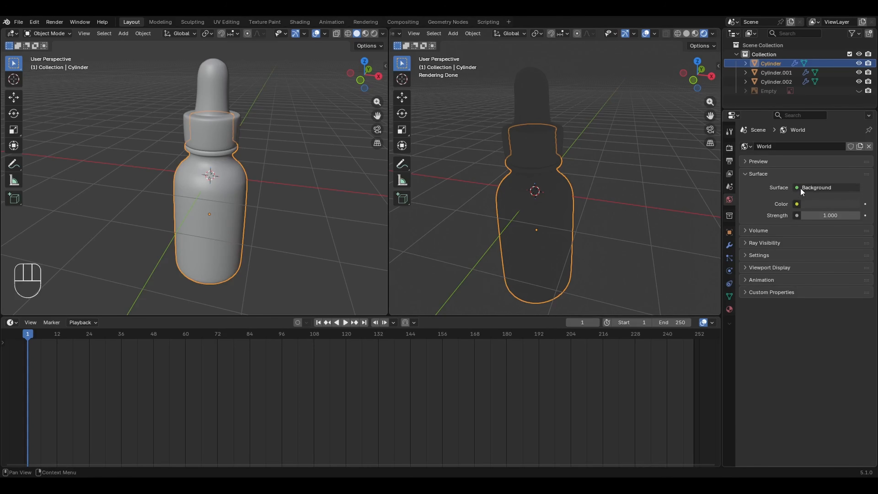
pyautogui.click(824, 205)
pyautogui.moveTo(854, 108); pyautogui.dragTo(864, 42)
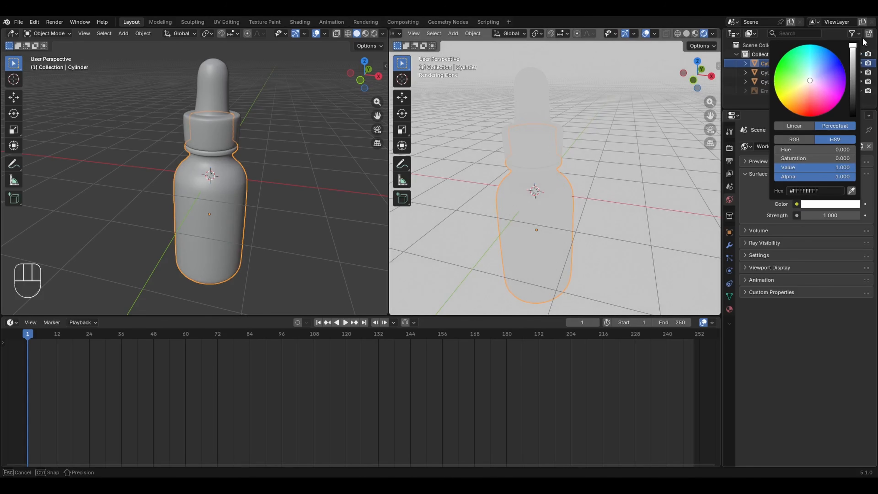
pyautogui.press('Escape')
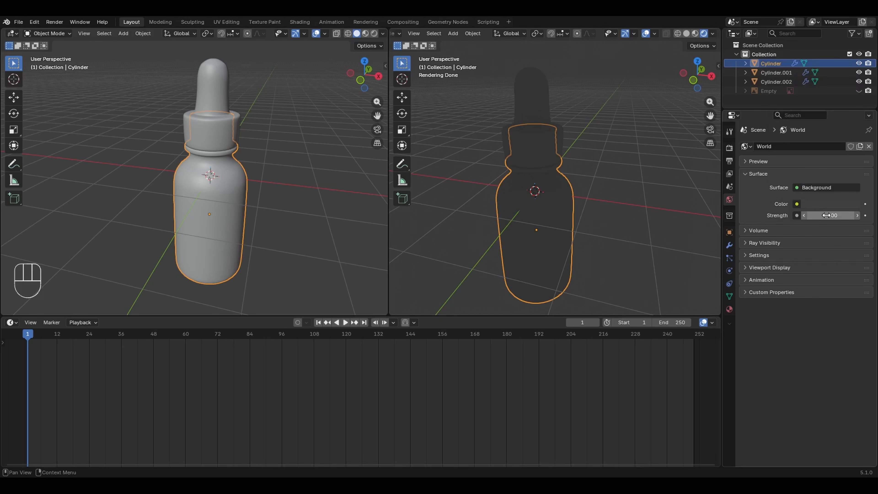
# - Set the world background strength to 0 and add a Sun light to the scene
pyautogui.moveTo(826, 215); pyautogui.dragTo(819, 213)
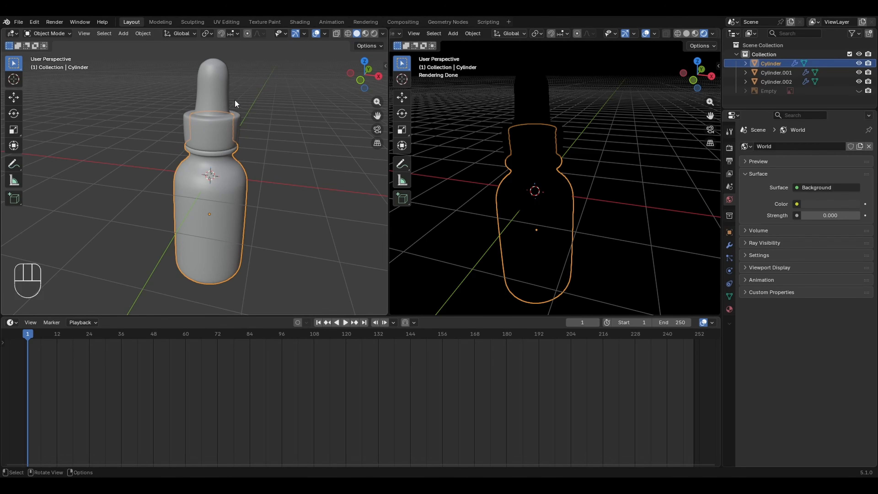
pyautogui.hotkey('shift', 'a')
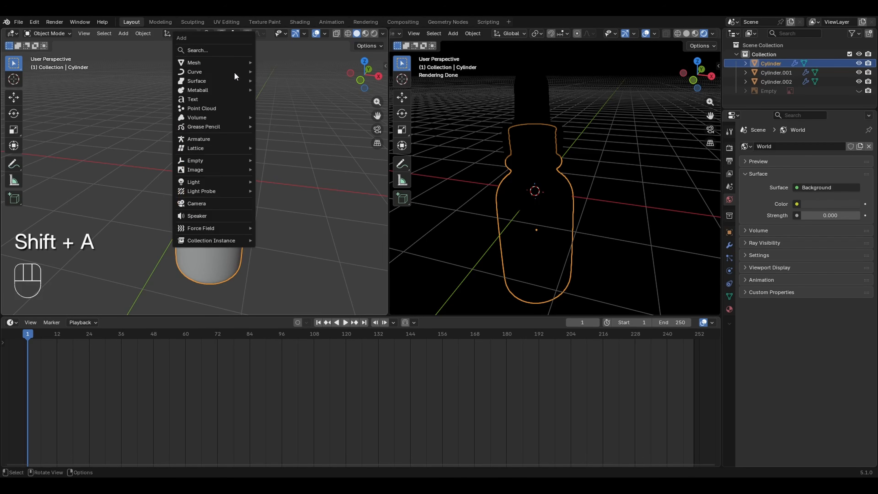
pyautogui.moveTo(250, 180)
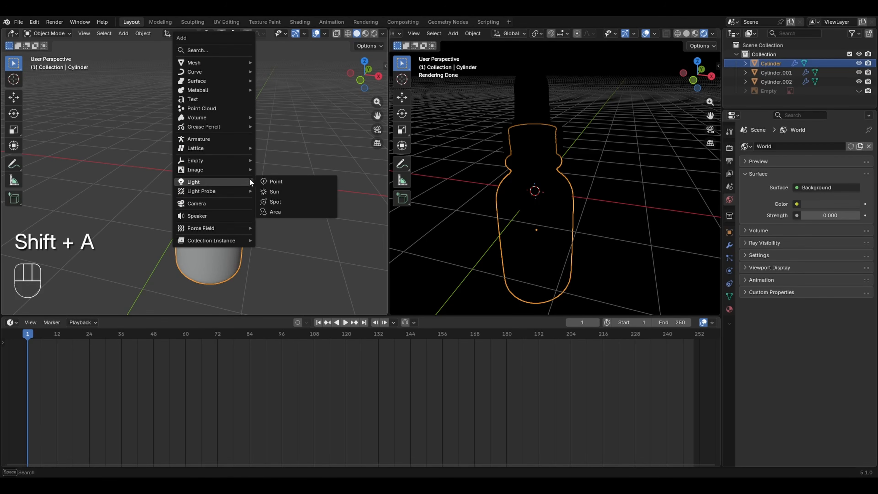
pyautogui.click(278, 191)
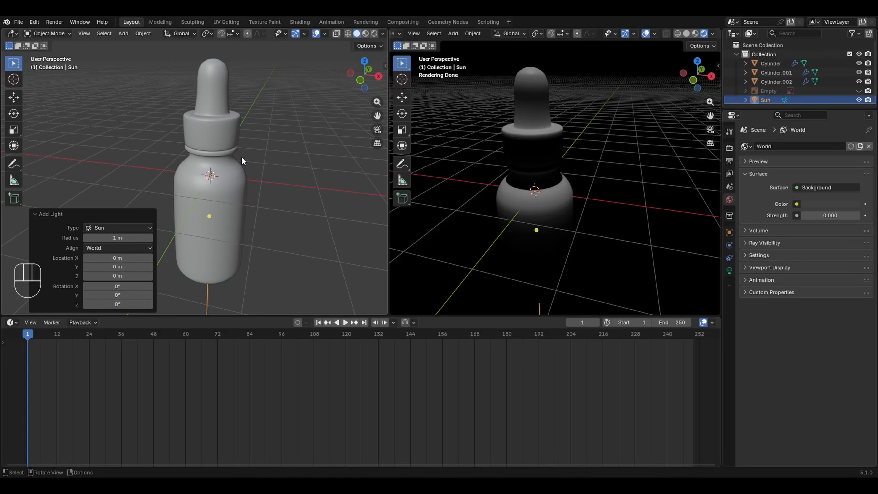
pyautogui.press('g')
pyautogui.press('x')
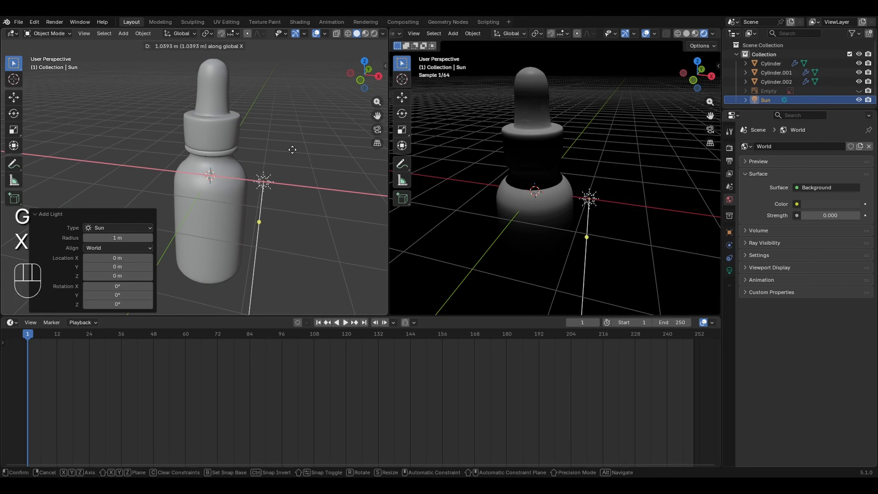
pyautogui.press('z')
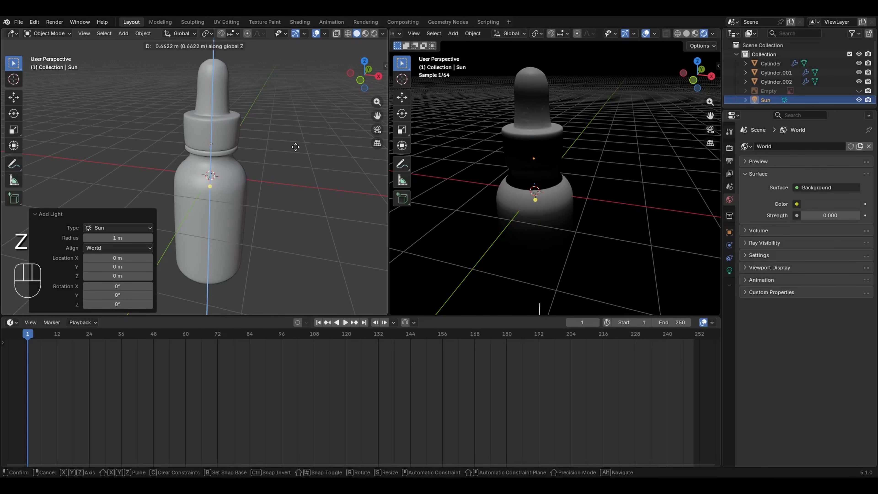
pyautogui.press('Escape')
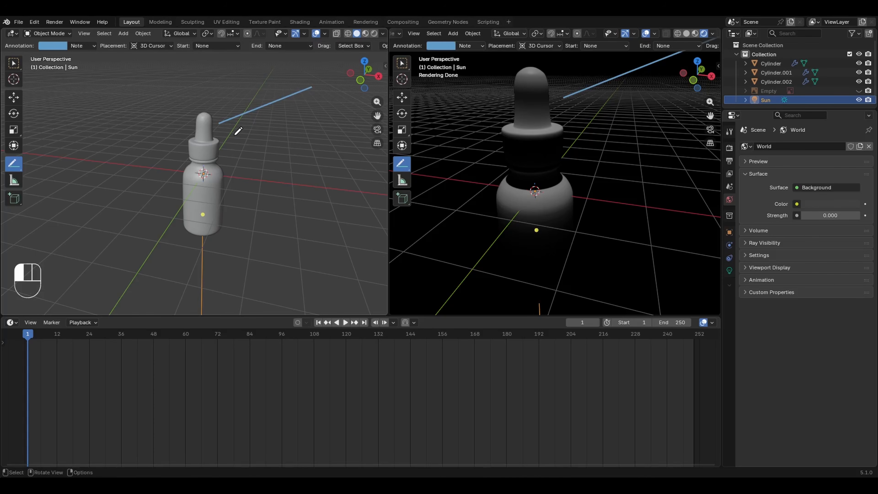
# - Draw parallel slanted annotation lines beside the bottle and a small circle near their upper ends
pyautogui.moveTo(231, 138); pyautogui.dragTo(317, 98)
pyautogui.moveTo(232, 160); pyautogui.dragTo(335, 111)
pyautogui.moveTo(236, 188); pyautogui.dragTo(367, 121)
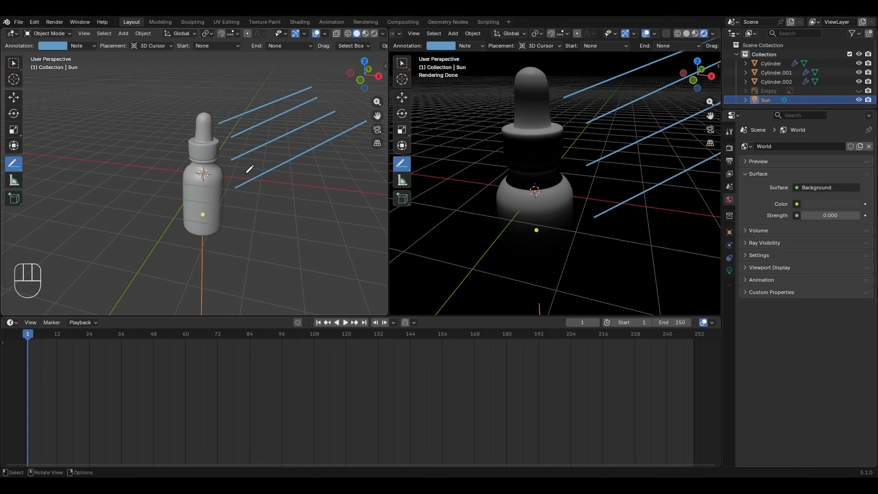
pyautogui.hotkey('ctrl', 'z')
pyautogui.hotkey('ctrl', 'z')
pyautogui.moveTo(340, 87); pyautogui.dragTo(342, 89)
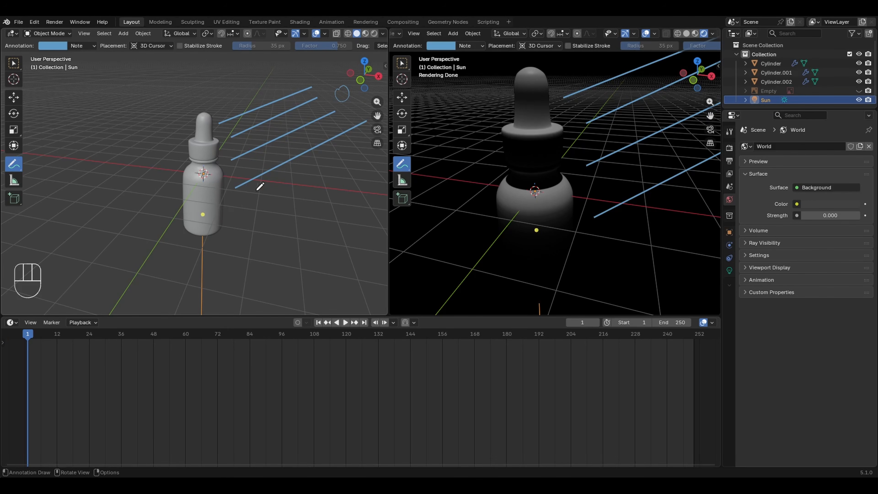
# - Erase all annotation strokes beside the bottle and return to the box selection tool
pyautogui.moveTo(14, 167); pyautogui.dragTo(43, 222)
pyautogui.moveTo(368, 125)
pyautogui.mouseDown()
pyautogui.moveTo(314, 84)
pyautogui.moveTo(244, 208)
pyautogui.moveTo(237, 166)
pyautogui.moveTo(338, 92)
pyautogui.mouseUp()
pyautogui.click(244, 100)
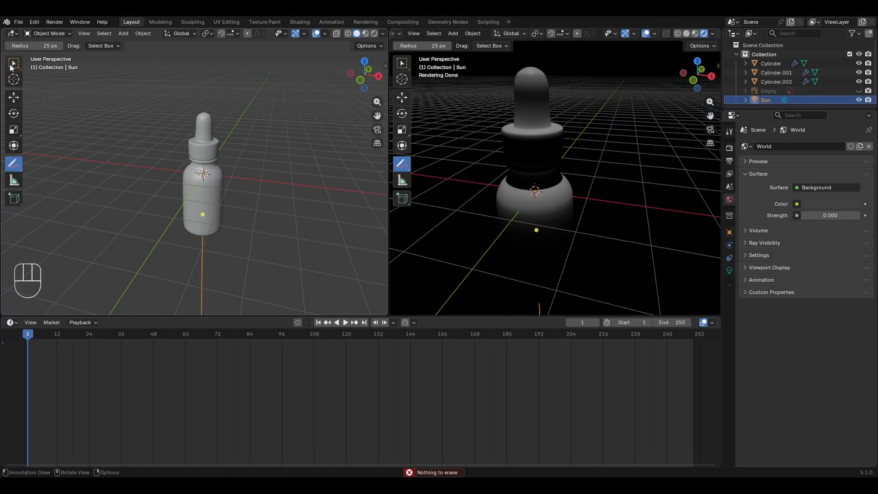
pyautogui.click(12, 66)
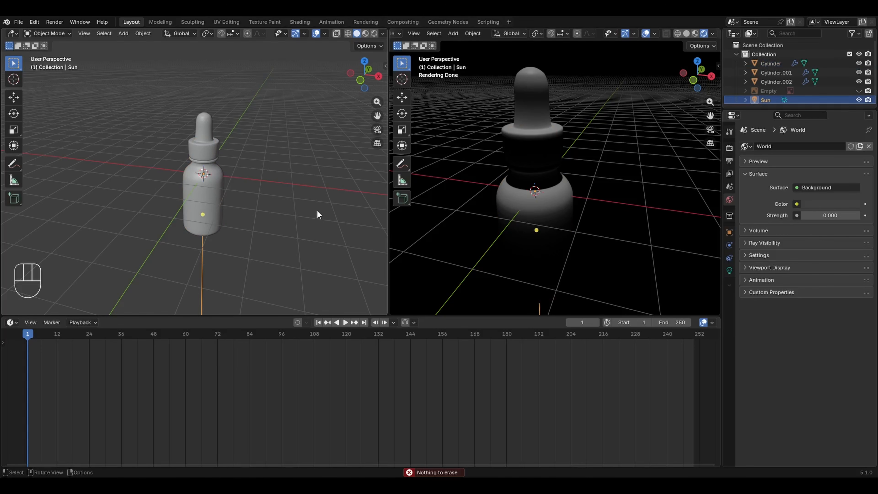
# - Rotate the Sun light 45° around the global Y axis
pyautogui.press('r')
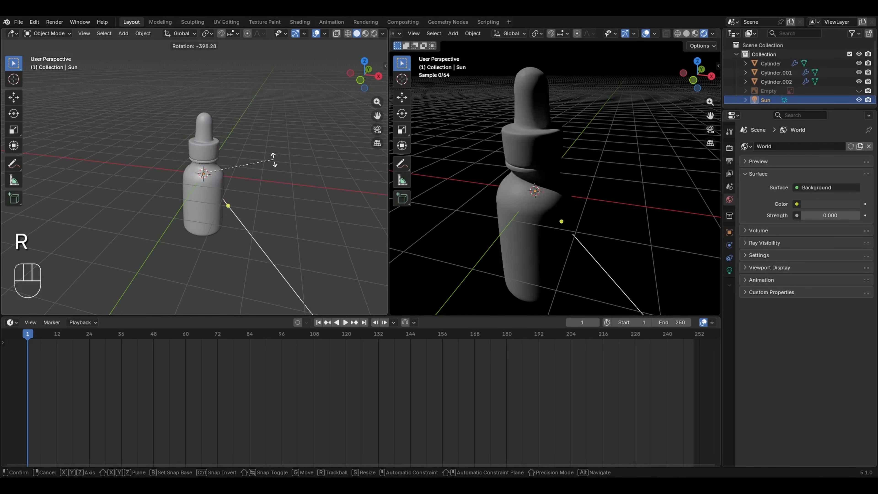
pyautogui.press('Escape')
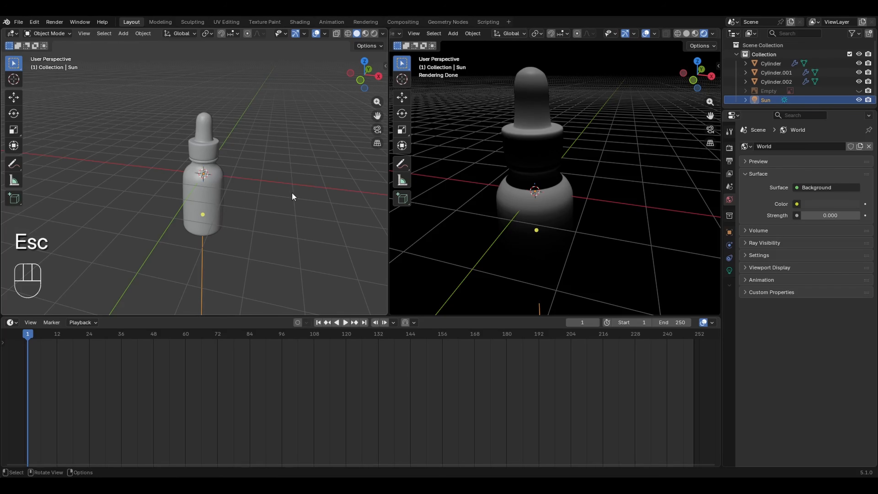
pyautogui.press('x')
pyautogui.press('r')
pyautogui.press('x')
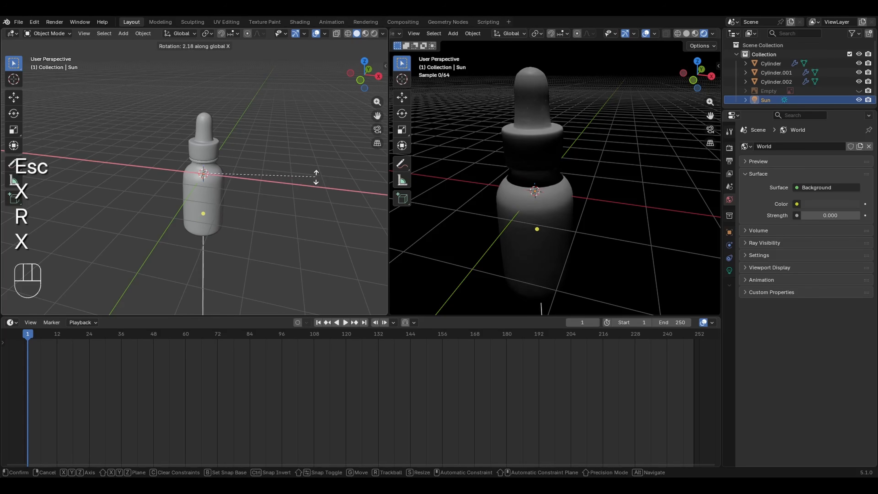
pyautogui.press('y')
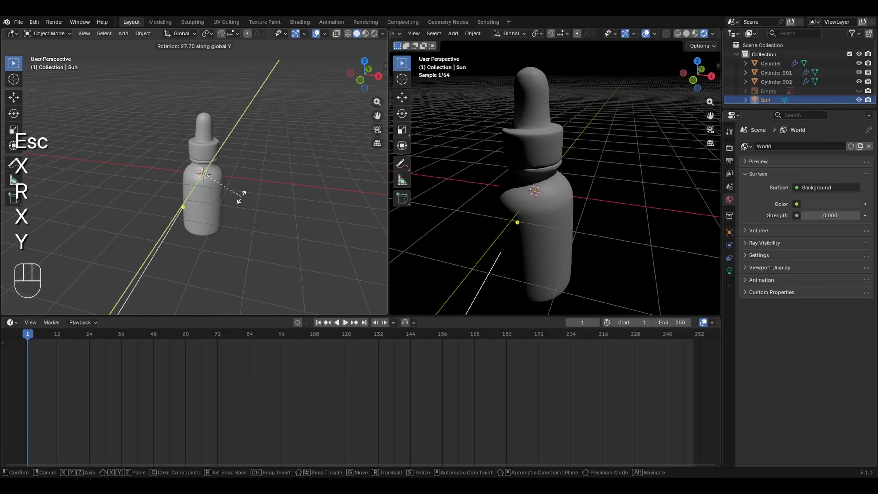
pyautogui.click(216, 224)
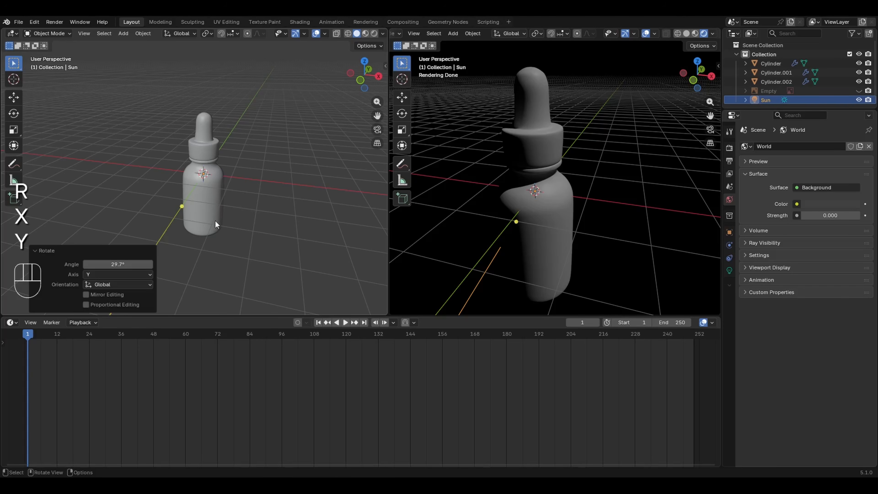
pyautogui.click(130, 264)
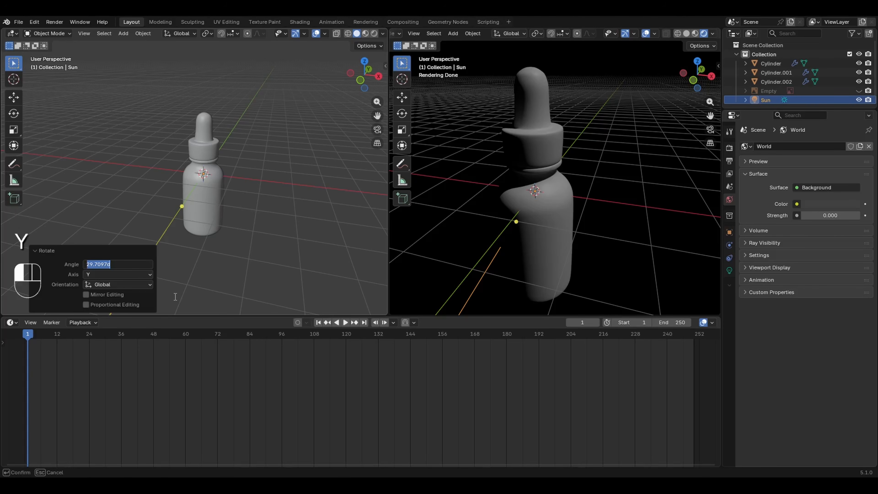
pyautogui.write('45')
pyautogui.press('Return')
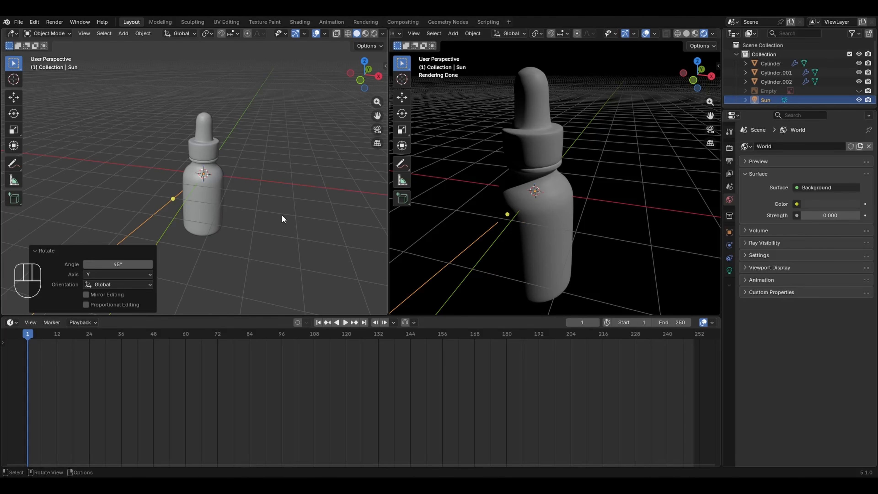
# - Set the Sun light's strength to 2
pyautogui.click(730, 270)
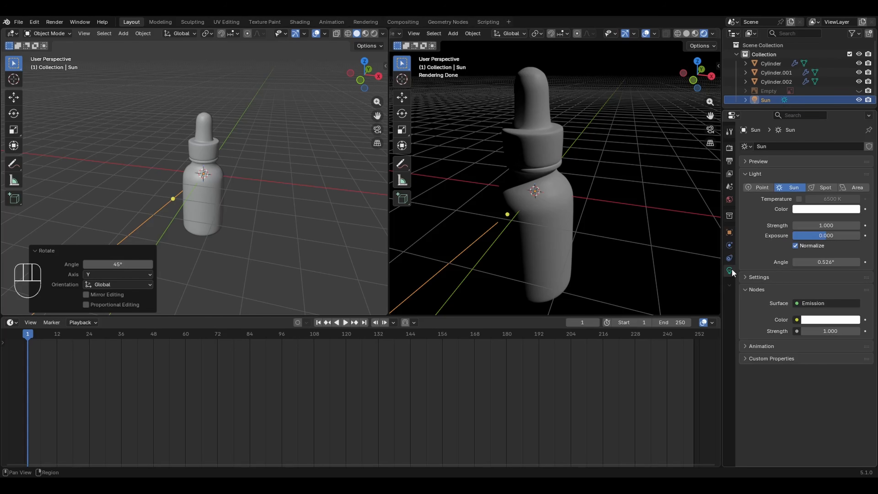
pyautogui.moveTo(826, 225); pyautogui.dragTo(837, 225)
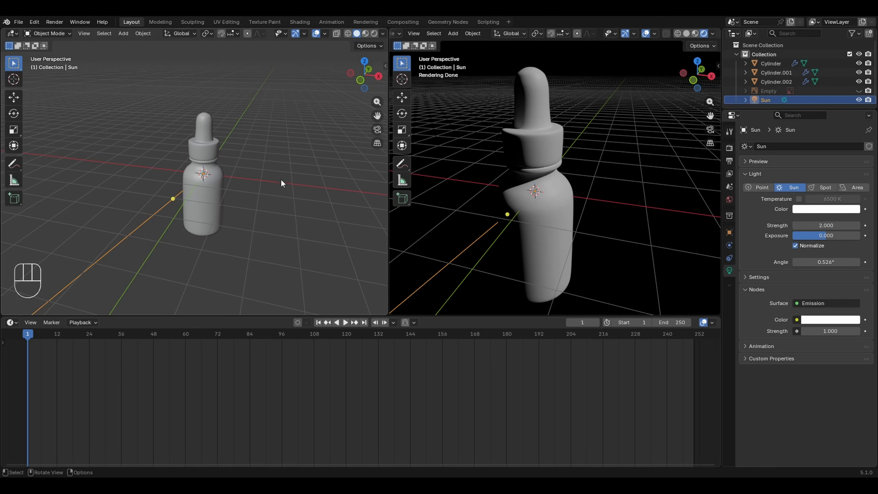
pyautogui.moveTo(539, 192); pyautogui.dragTo(610, 209, button='middle')
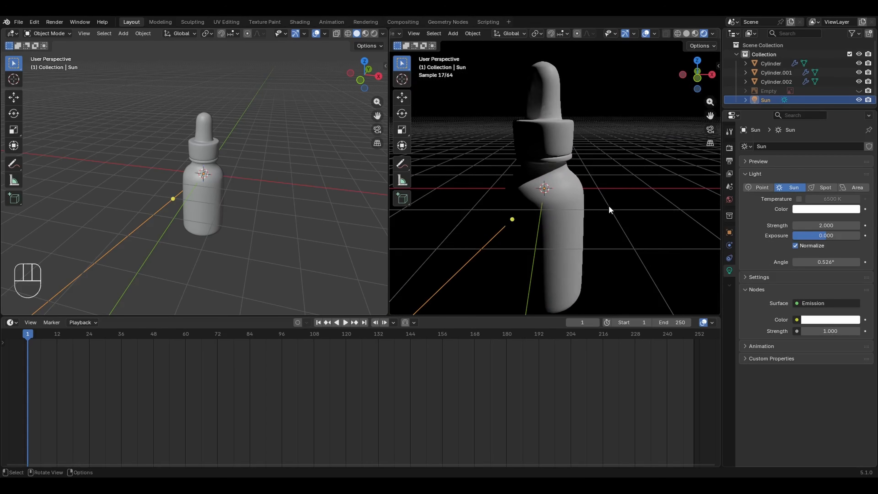
# - Duplicate the Sun light in place and rotate the copy about -90° around the global Y axis
pyautogui.hotkey('shift', 'd')
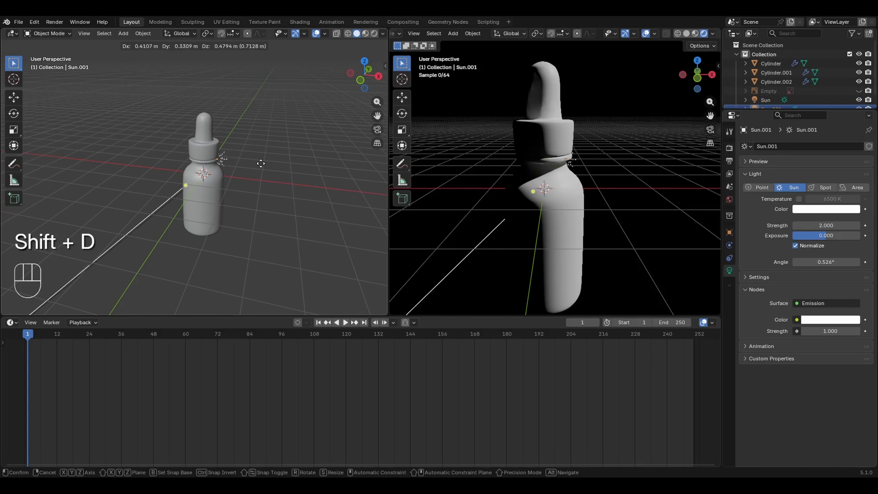
pyautogui.press('Escape')
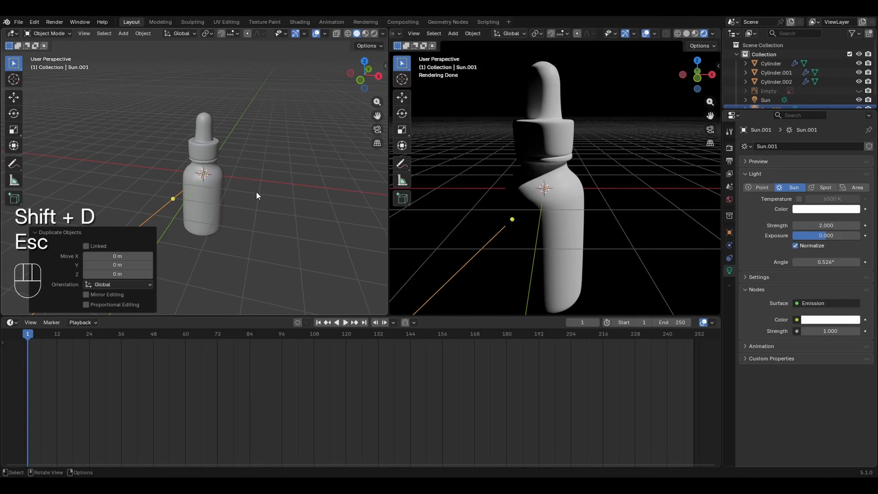
pyautogui.press('r')
pyautogui.press('y')
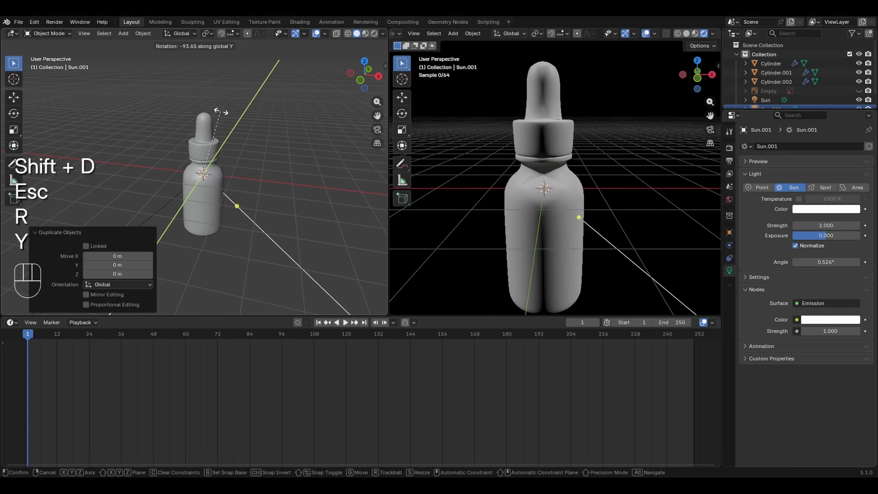
pyautogui.click(225, 115)
# - Rotate the duplicated Sun light about 86° around the global X axis
pyautogui.moveTo(567, 168); pyautogui.dragTo(600, 206, button='middle')
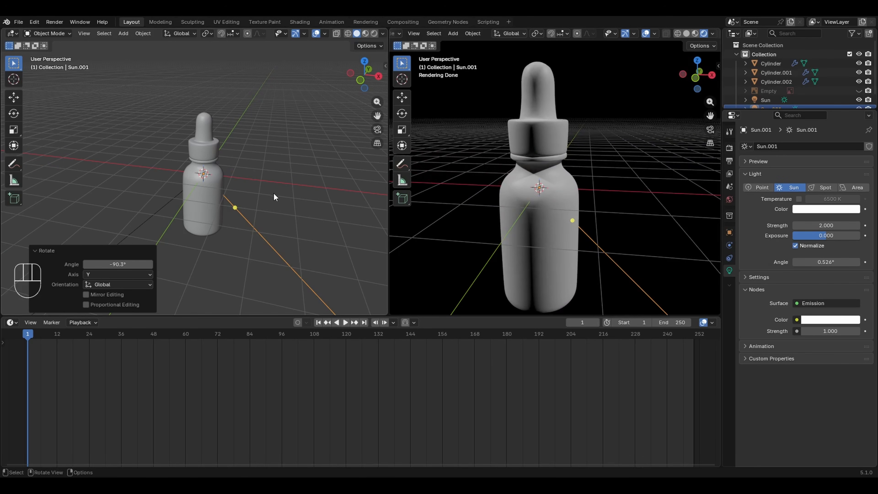
pyautogui.press('r')
pyautogui.press('x')
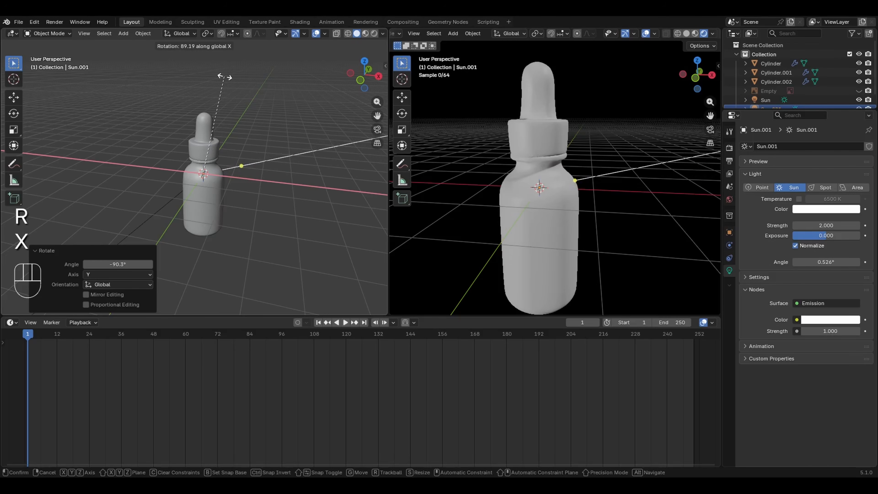
pyautogui.click(226, 77)
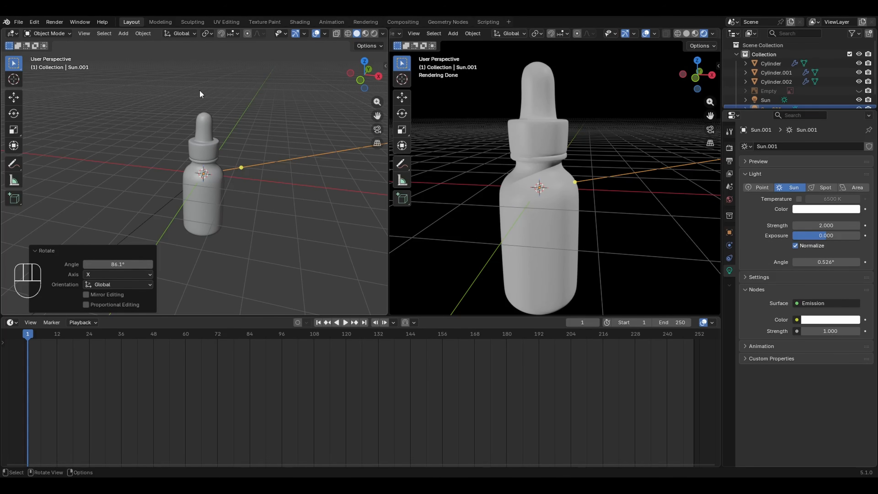
# - Select the bottle body, change the Timeline area to the Shader Editor and create a new material for the bottle
pyautogui.moveTo(243, 163); pyautogui.dragTo(261, 156, button='middle')
pyautogui.click(217, 174)
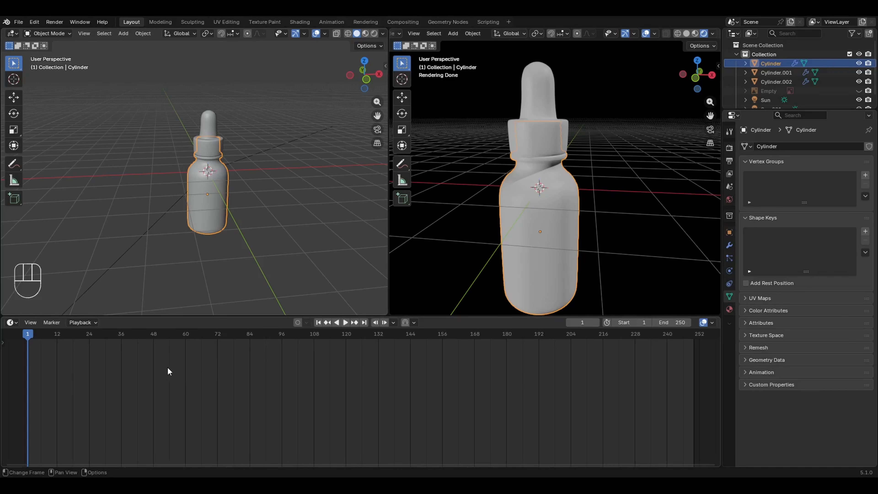
pyautogui.click(16, 324)
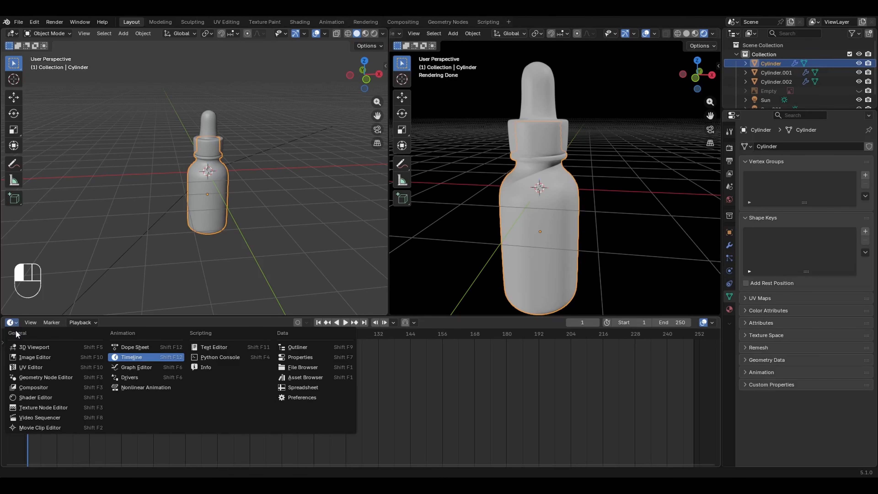
pyautogui.click(44, 399)
pyautogui.click(381, 322)
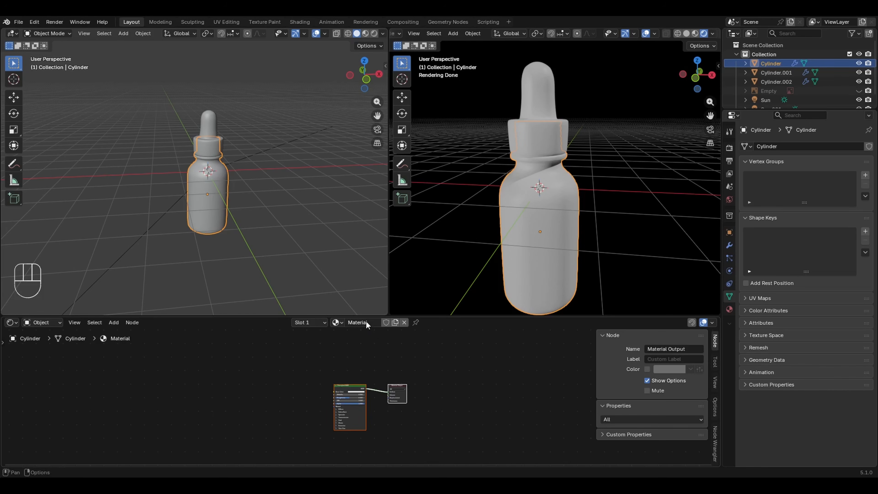
# - Rename the bottle's new material as Glass
pyautogui.click(360, 322)
pyautogui.write('Glass')
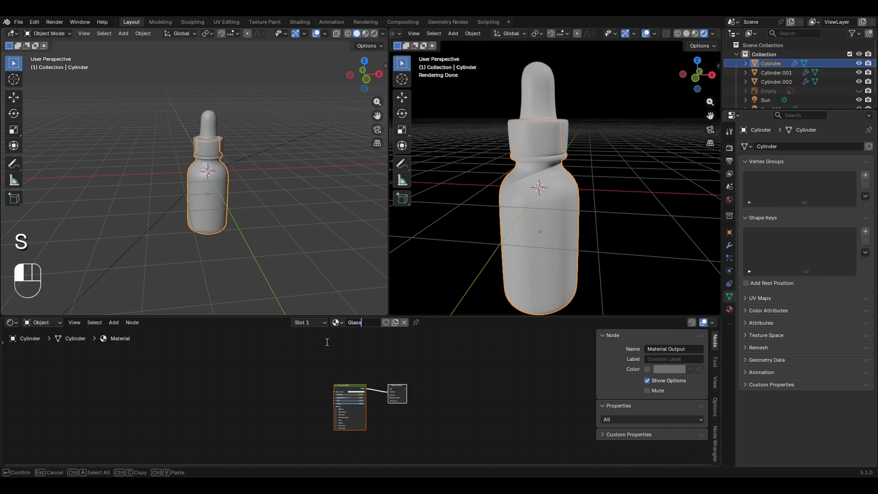
pyautogui.press('Return')
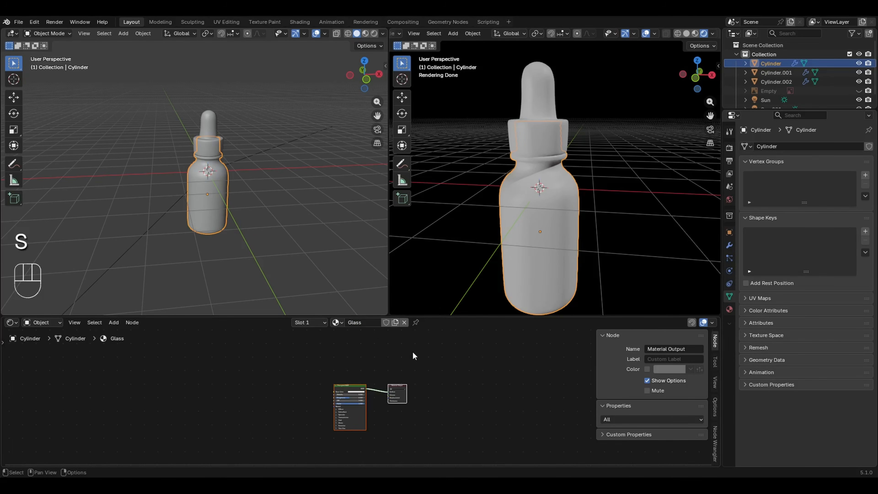
# - Expand the Transmission settings of the Glass material's Principled BSDF and set the transmission weight to 1
pyautogui.keyDown('ctrl'); pyautogui.moveTo(387, 436); pyautogui.dragTo(350, 400, button='middle'); pyautogui.keyUp('ctrl')
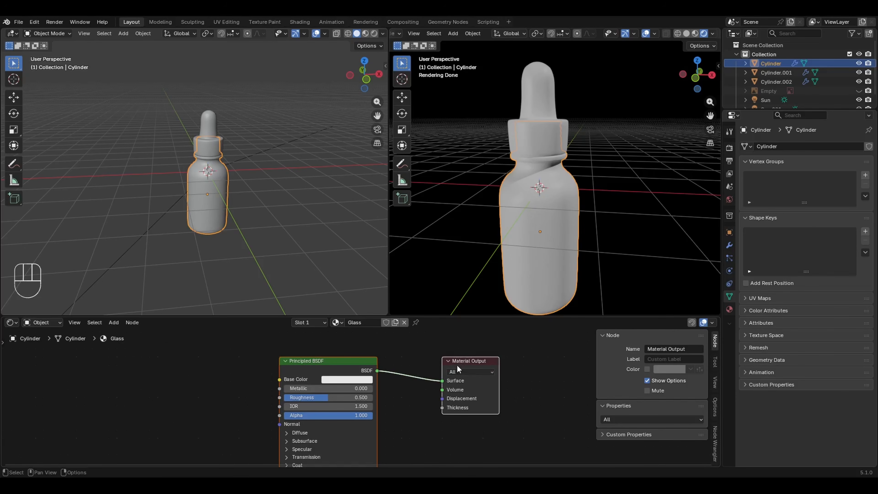
pyautogui.moveTo(406, 420); pyautogui.dragTo(430, 356, button='middle')
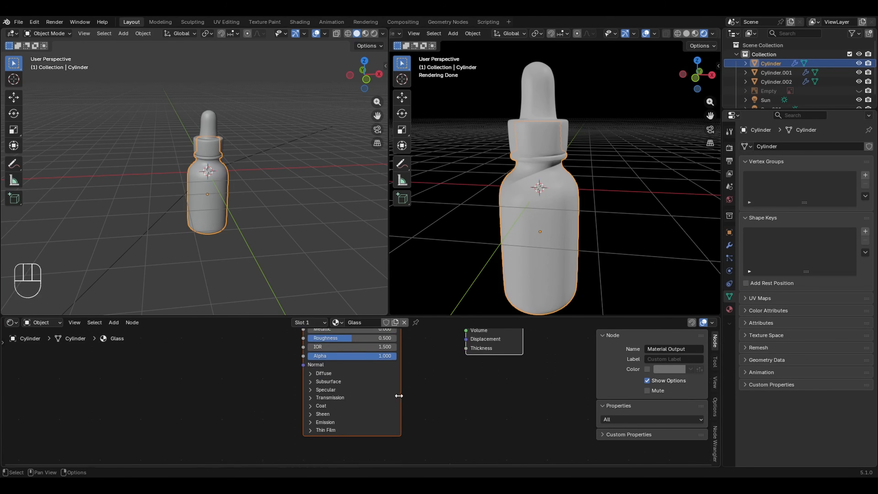
pyautogui.keyDown('ctrl'); pyautogui.moveTo(400, 393); pyautogui.dragTo(412, 381, button='middle'); pyautogui.keyUp('ctrl')
pyautogui.click(329, 399)
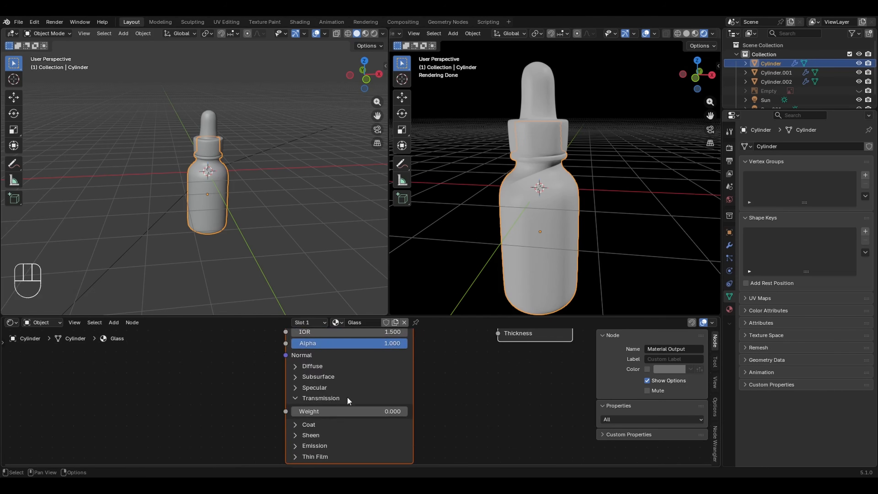
pyautogui.moveTo(307, 413); pyautogui.dragTo(409, 413)
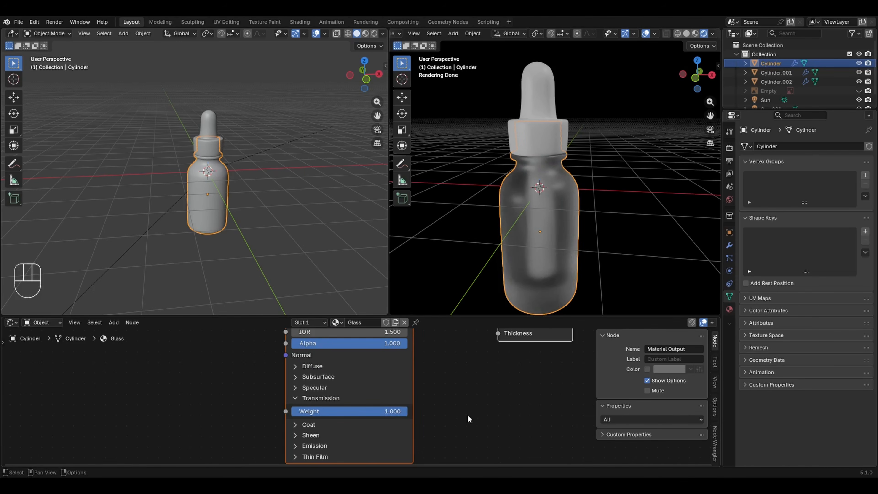
# - Set the Glass material's roughness to 0, then deselect the bottle and inspect it in the rendered view
pyautogui.moveTo(585, 263); pyautogui.dragTo(555, 228, button='middle')
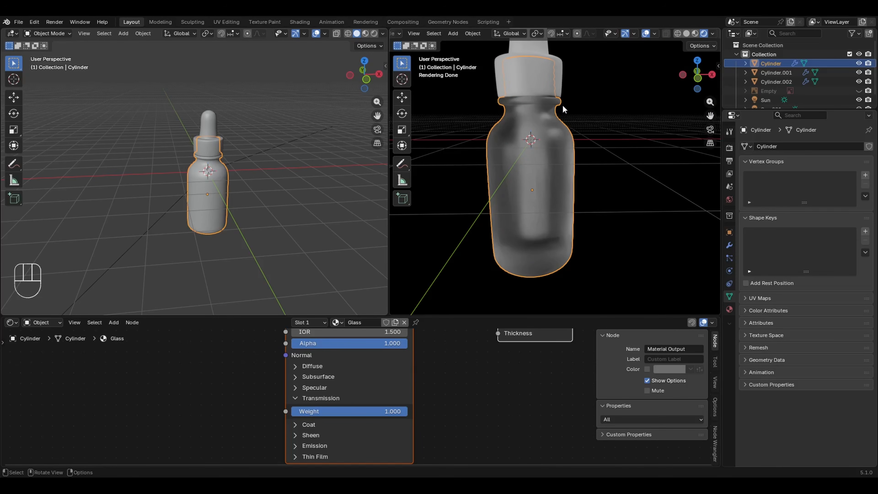
pyautogui.moveTo(473, 357); pyautogui.dragTo(489, 429, button='middle')
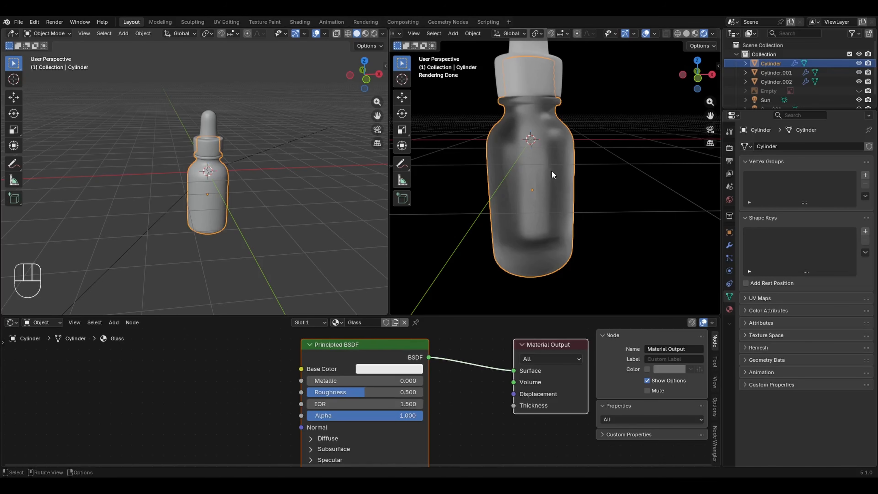
pyautogui.moveTo(384, 395); pyautogui.dragTo(319, 401)
pyautogui.click(595, 154)
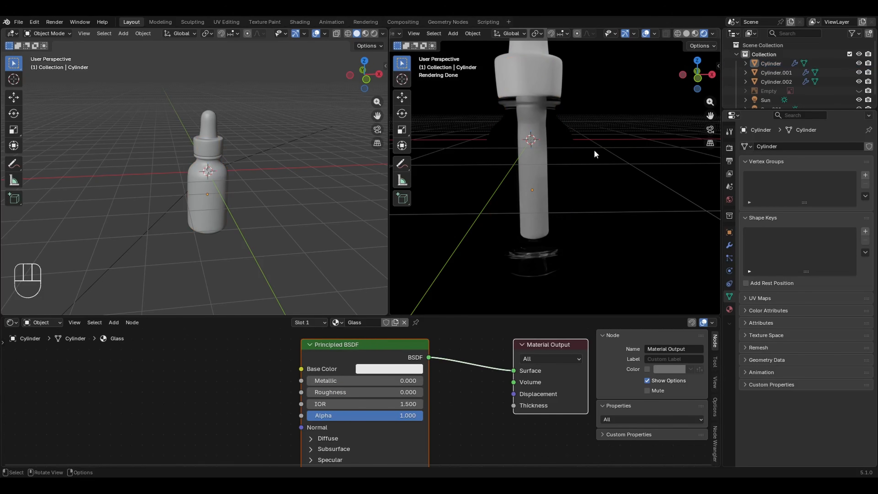
pyautogui.moveTo(553, 166); pyautogui.dragTo(548, 206, button='middle')
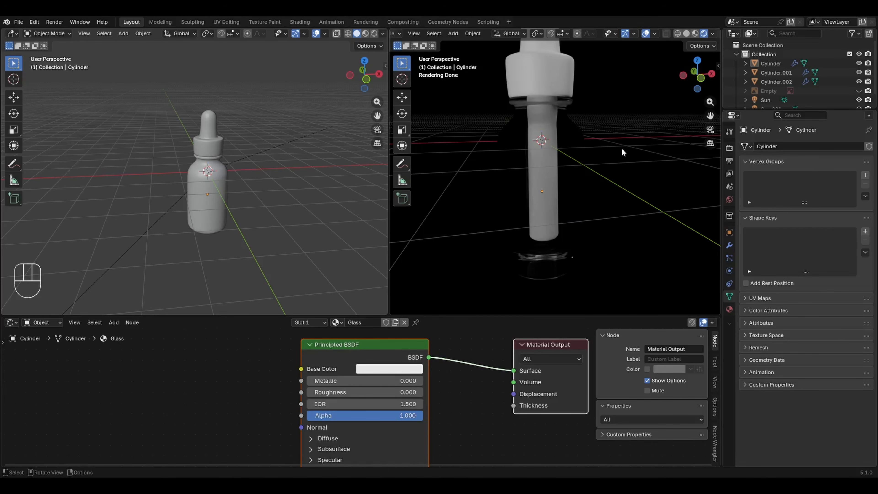
# - Try roughness values of 0.2 and 0.1 on the Glass material, then set it to 0.15
pyautogui.click(398, 392)
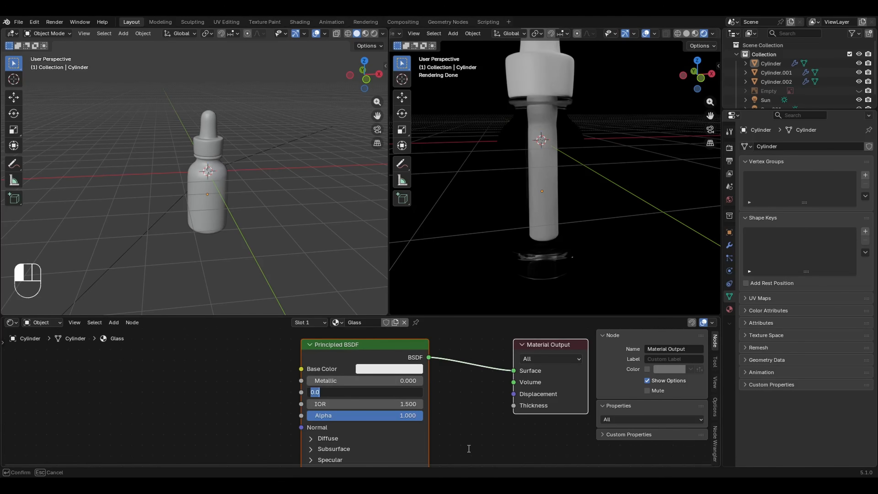
pyautogui.write('0.2')
pyautogui.press('Return')
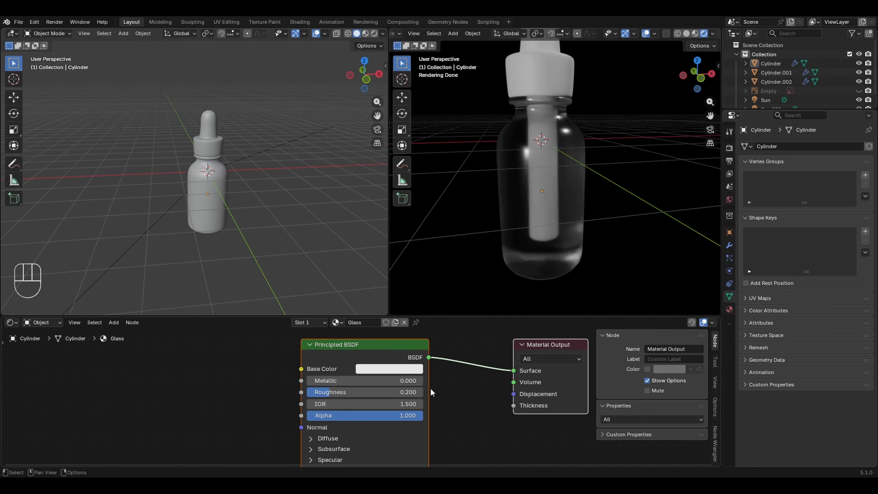
pyautogui.click(412, 393)
pyautogui.write('0.1')
pyautogui.press('Return')
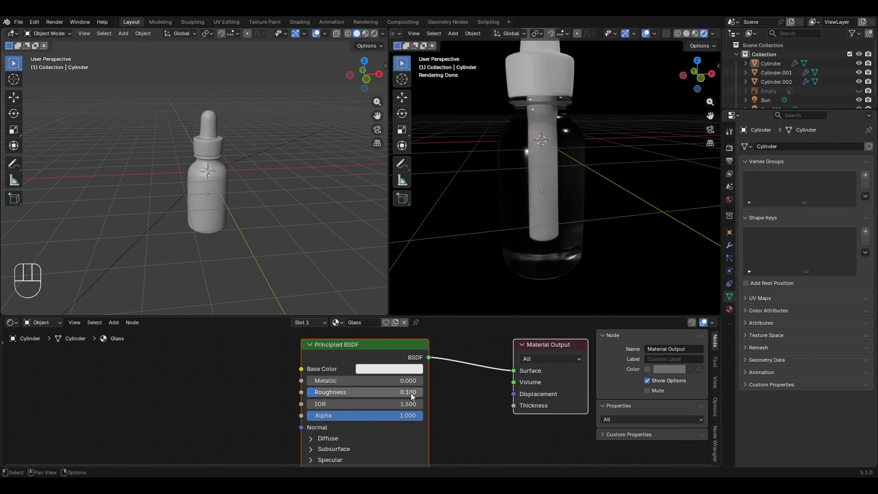
pyautogui.click(411, 393)
pyautogui.write('0.15')
pyautogui.press('Return')
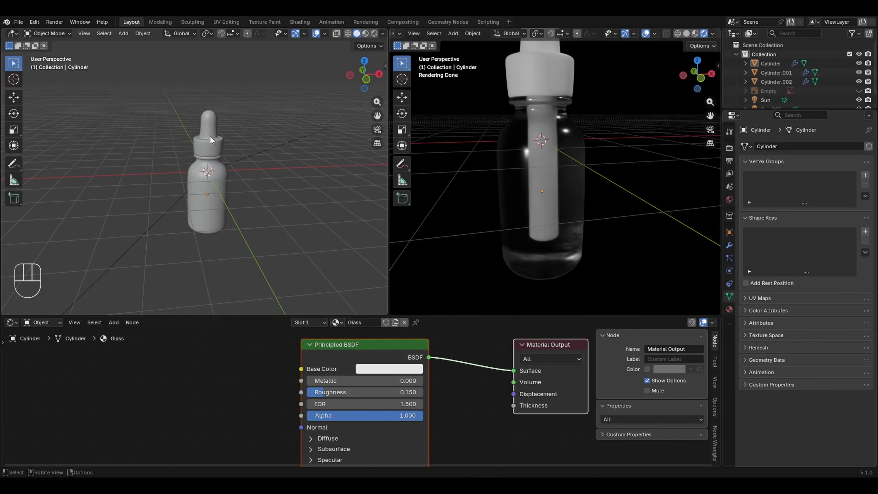
# - Select all bottle parts without the Sun lights and raise them about 2.24 m along Z to the world origin level
pyautogui.moveTo(198, 123); pyautogui.dragTo(232, 213)
pyautogui.keyDown('ctrl'); pyautogui.moveTo(245, 149); pyautogui.dragTo(280, 183); pyautogui.keyUp('ctrl')
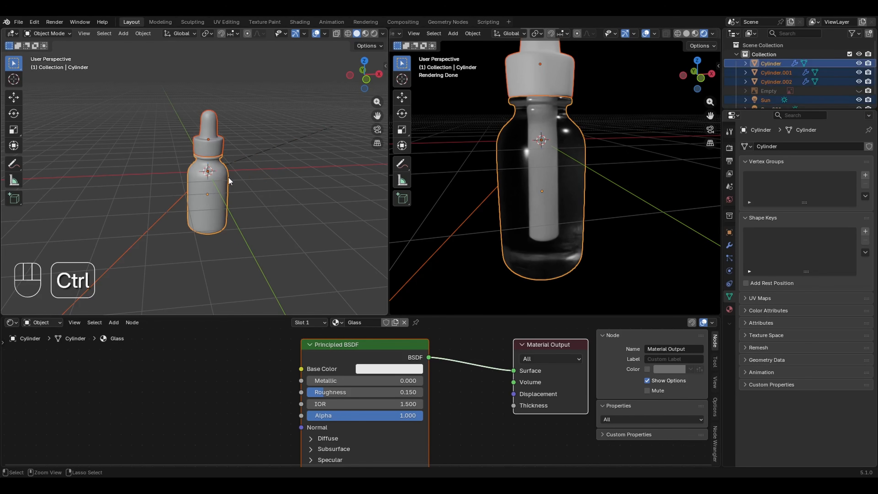
pyautogui.keyDown('ctrl'); pyautogui.moveTo(87, 187); pyautogui.dragTo(166, 251); pyautogui.keyUp('ctrl')
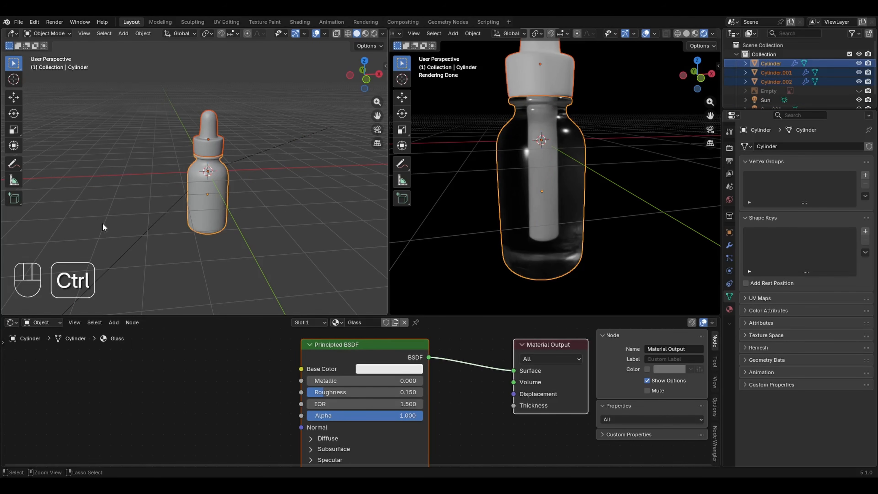
pyautogui.keyDown('ctrl'); pyautogui.moveTo(78, 212); pyautogui.dragTo(154, 277); pyautogui.keyUp('ctrl')
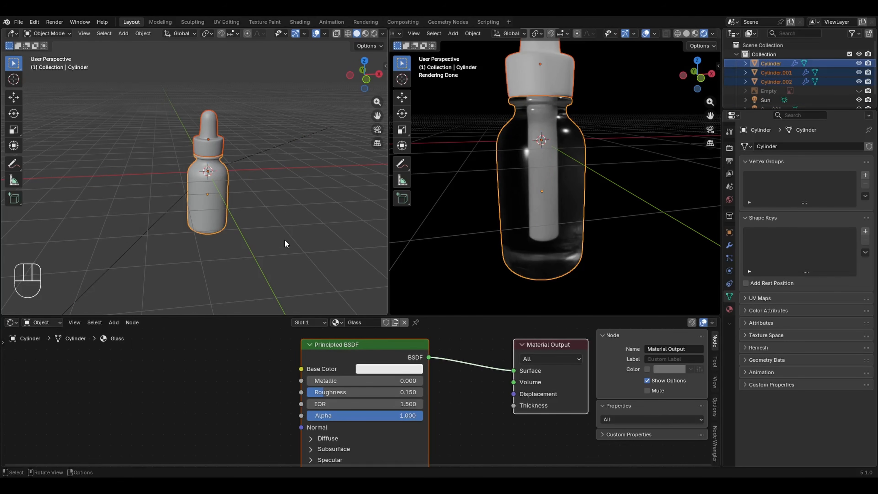
pyautogui.press('KP_1')
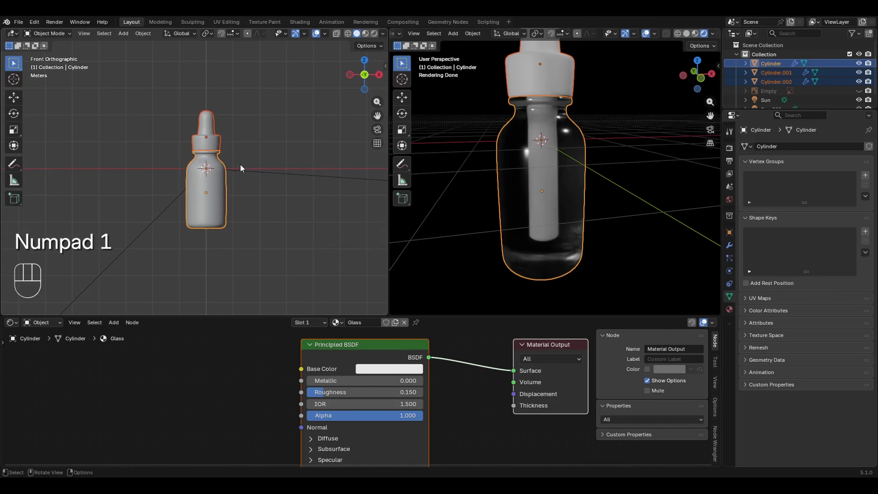
pyautogui.press('g')
pyautogui.press('z')
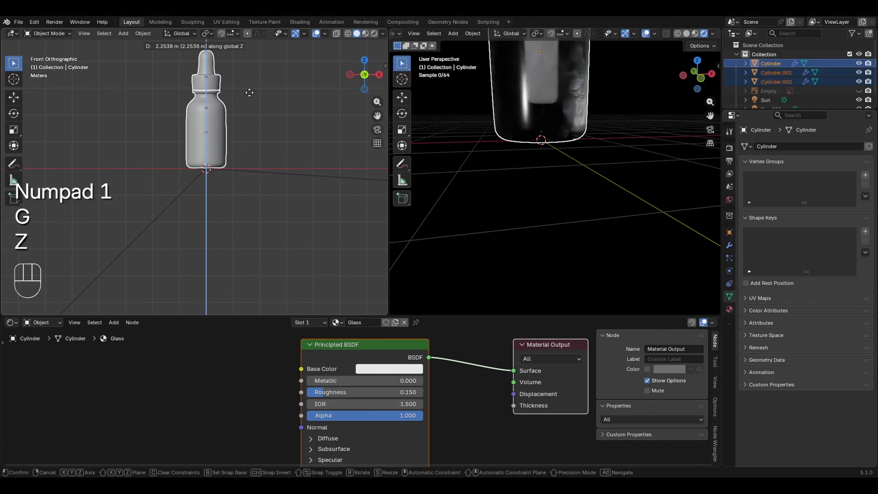
pyautogui.click(250, 92)
# - Fine-tune the bottle's height by moving it up about 0.019 m along Z so its base clears the ground line
pyautogui.keyDown('ctrl'); pyautogui.moveTo(242, 104); pyautogui.dragTo(268, 112, button='middle'); pyautogui.keyUp('ctrl')
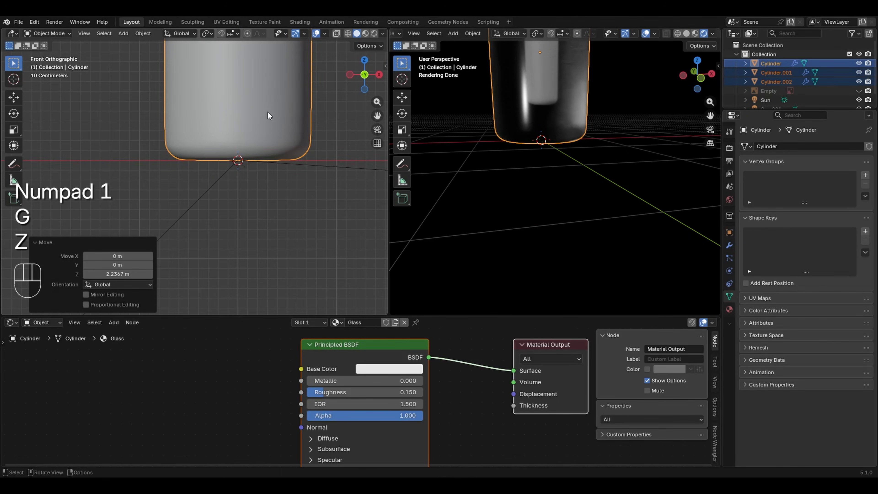
pyautogui.press('g')
pyautogui.press('z')
pyautogui.press('z')
pyautogui.press('z')
pyautogui.click(266, 116)
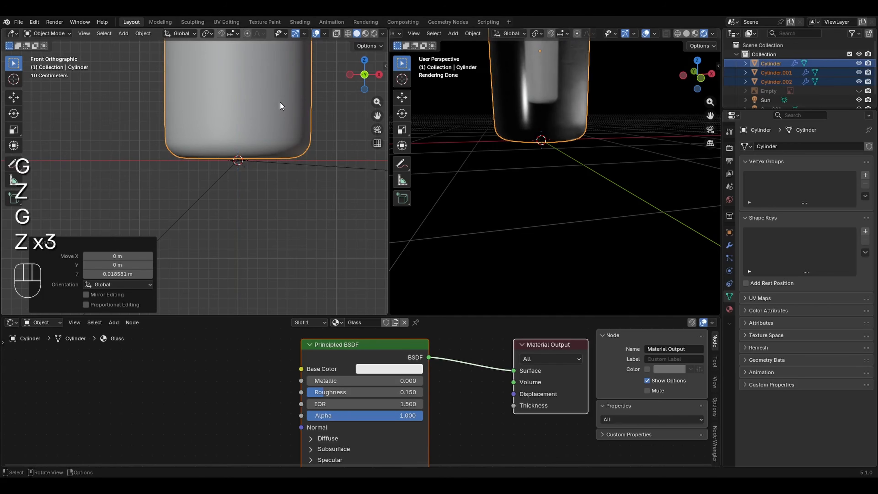
# - Add a plane under the bottle as a floor and scale its mesh by 20 in Edit Mode
pyautogui.keyDown('shift'); pyautogui.moveTo(589, 124); pyautogui.dragTo(590, 268, button='middle'); pyautogui.keyUp('shift')
pyautogui.keyDown('ctrl'); pyautogui.moveTo(592, 267); pyautogui.dragTo(593, 163, button='middle'); pyautogui.keyUp('ctrl')
pyautogui.hotkey('shift', 'a')
pyautogui.moveTo(259, 52)
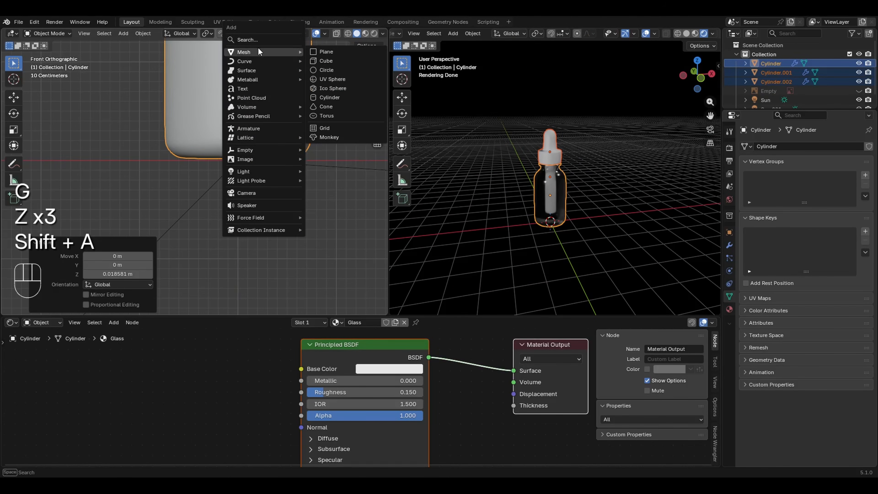
pyautogui.click(335, 51)
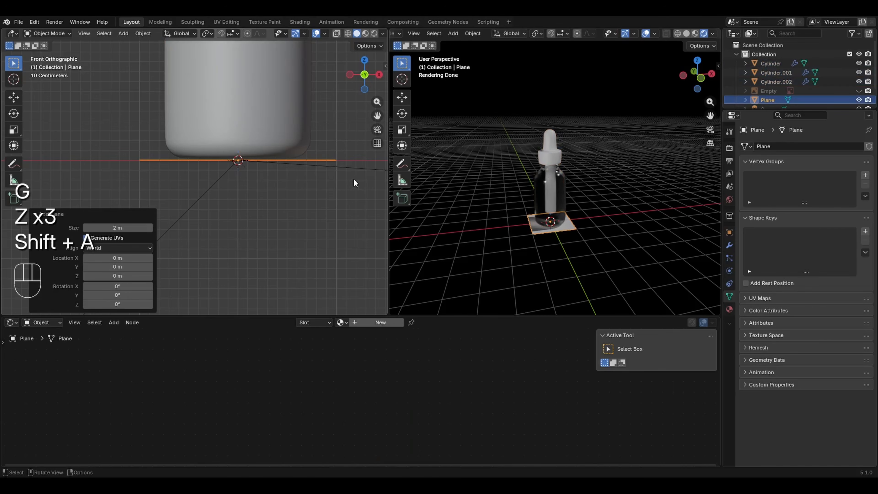
pyautogui.moveTo(356, 183); pyautogui.dragTo(310, 141, button='middle')
pyautogui.press('Tab')
pyautogui.press('s')
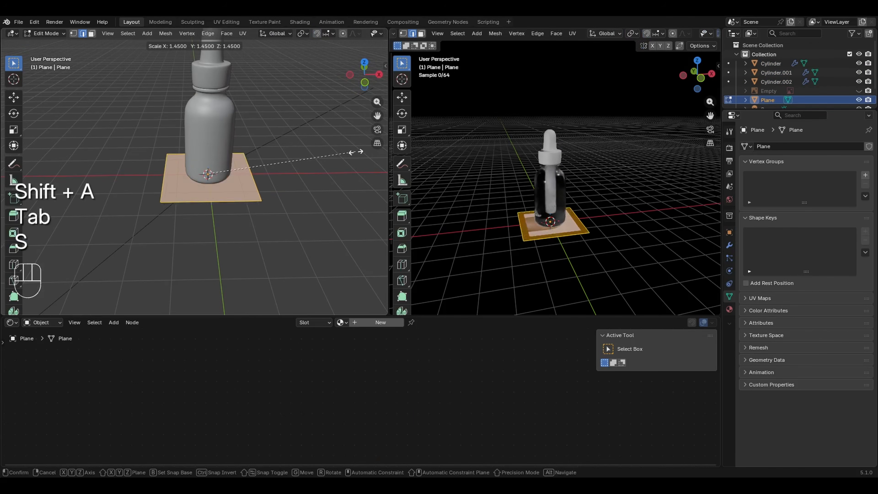
pyautogui.press('KP_2')
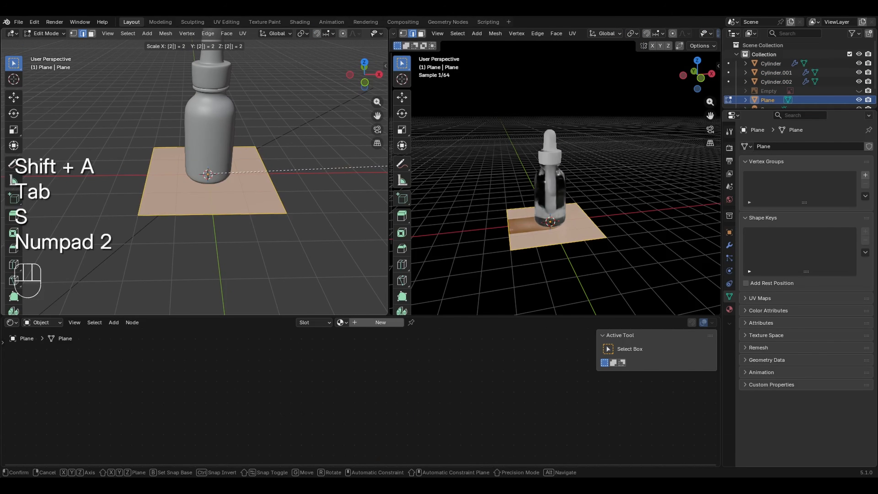
pyautogui.press('KP_0')
pyautogui.press('KP_Enter')
pyautogui.press('Tab')
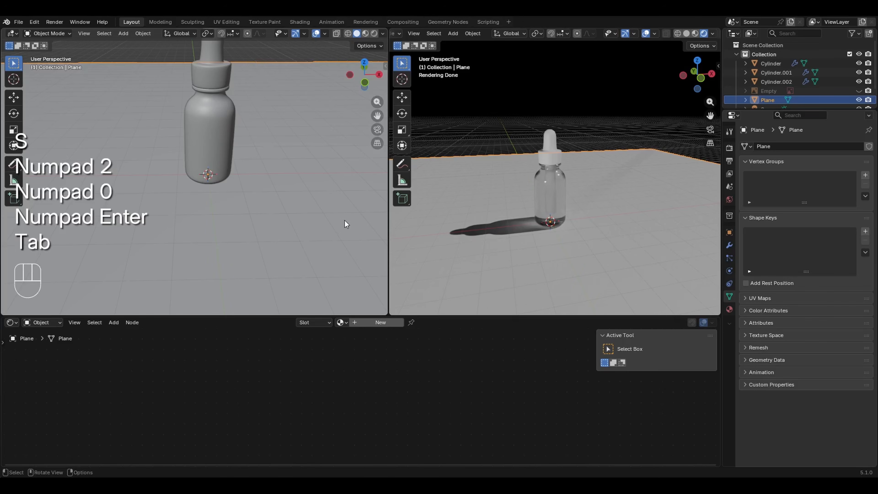
# - Enlarge the floor plane's mesh further in Edit Mode, to roughly 3.6 times its size
pyautogui.moveTo(596, 193)
pyautogui.mouseDown(button='middle')
pyautogui.moveTo(604, 197)
pyautogui.moveTo(589, 189)
pyautogui.mouseUp(button='middle')
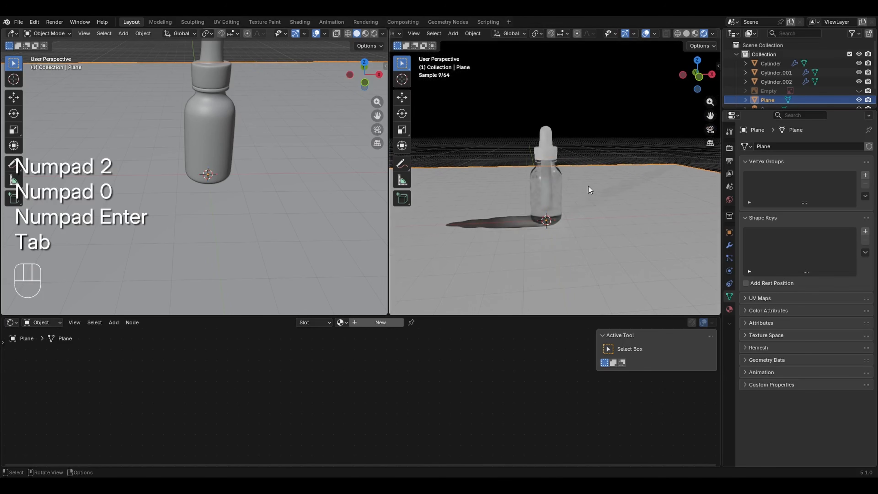
pyautogui.keyDown('ctrl'); pyautogui.moveTo(560, 217); pyautogui.dragTo(614, 191, button='middle'); pyautogui.keyUp('ctrl')
pyautogui.press('Tab')
pyautogui.press('s')
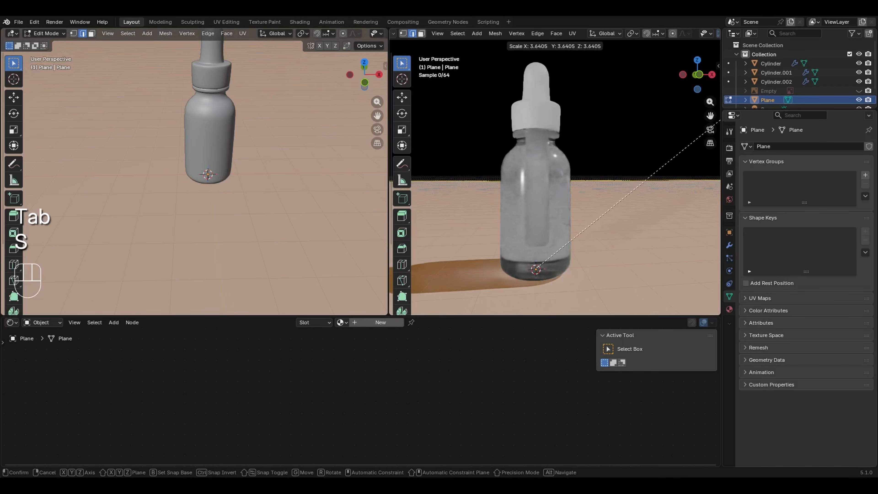
pyautogui.click(800, 52)
pyautogui.press('Tab')
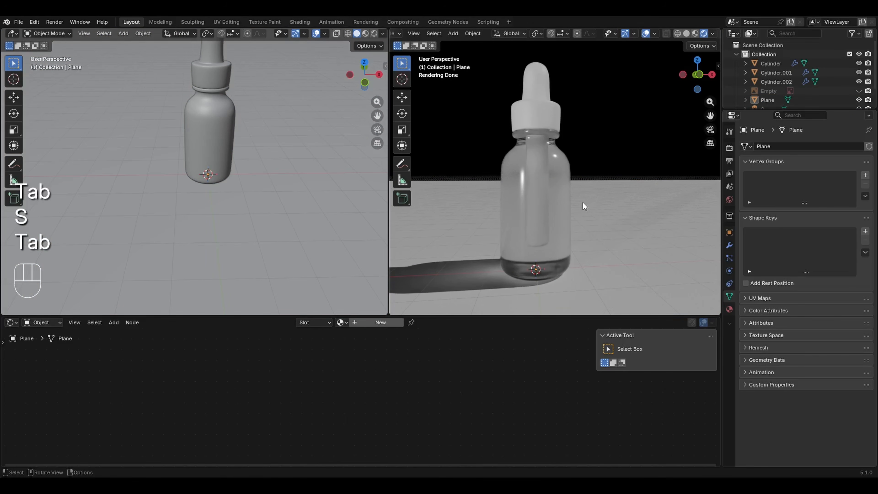
# - Select the bottle body and set its Glass material's roughness to 0.1
pyautogui.click(558, 167)
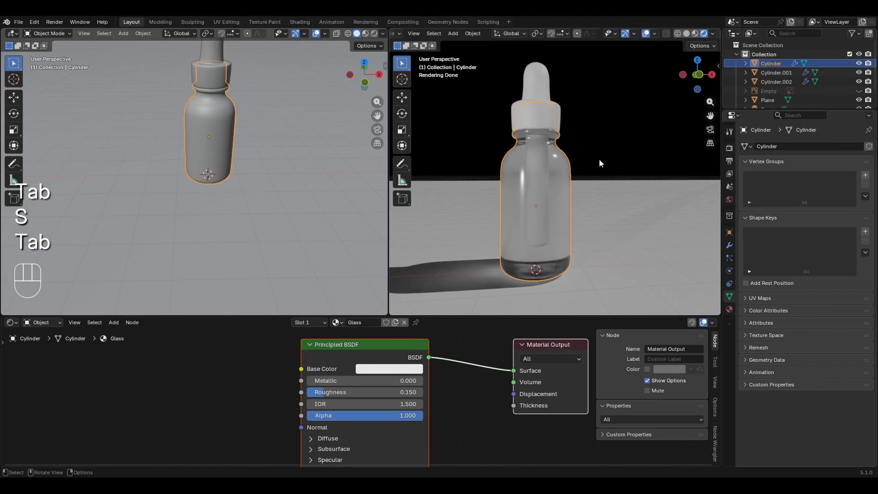
pyautogui.moveTo(600, 163)
pyautogui.mouseDown(button='middle')
pyautogui.moveTo(588, 169)
pyautogui.moveTo(598, 175)
pyautogui.mouseUp(button='middle')
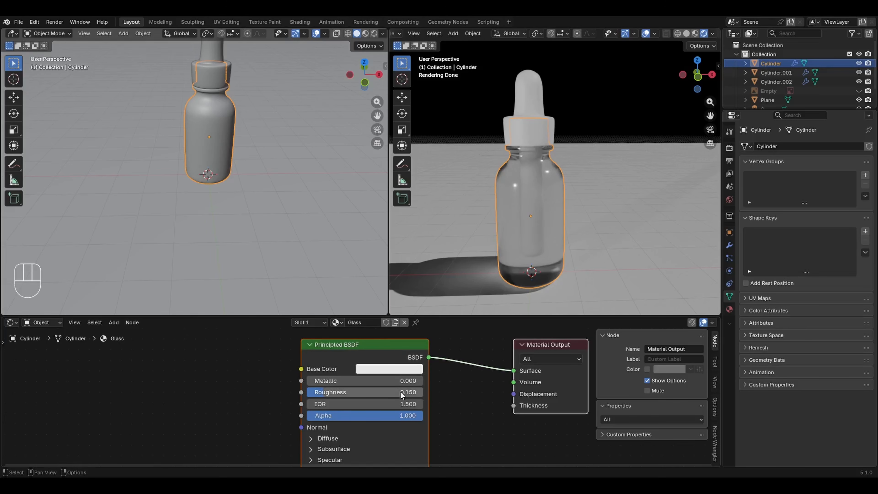
pyautogui.moveTo(401, 392); pyautogui.dragTo(395, 392)
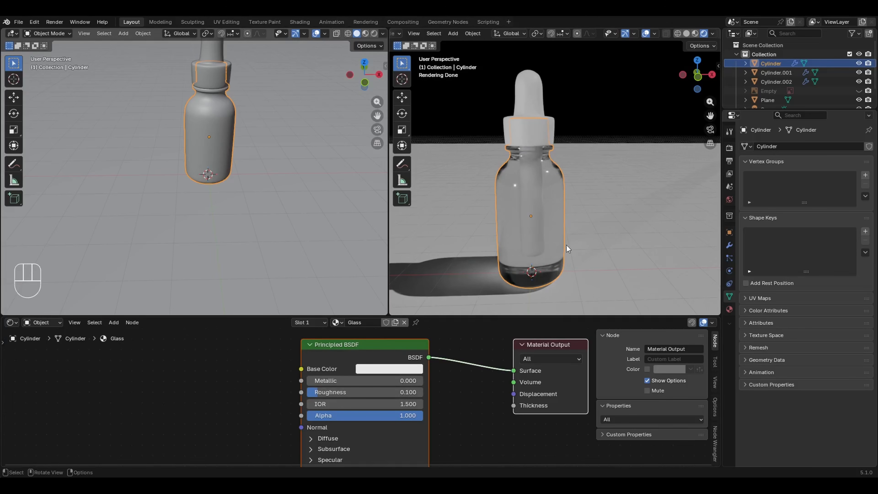
# - Inspect the bottle's neck and base up close, then raise the Glass material's roughness to 1
pyautogui.keyDown('ctrl'); pyautogui.moveTo(595, 199); pyautogui.dragTo(512, 126, button='middle'); pyautogui.keyUp('ctrl')
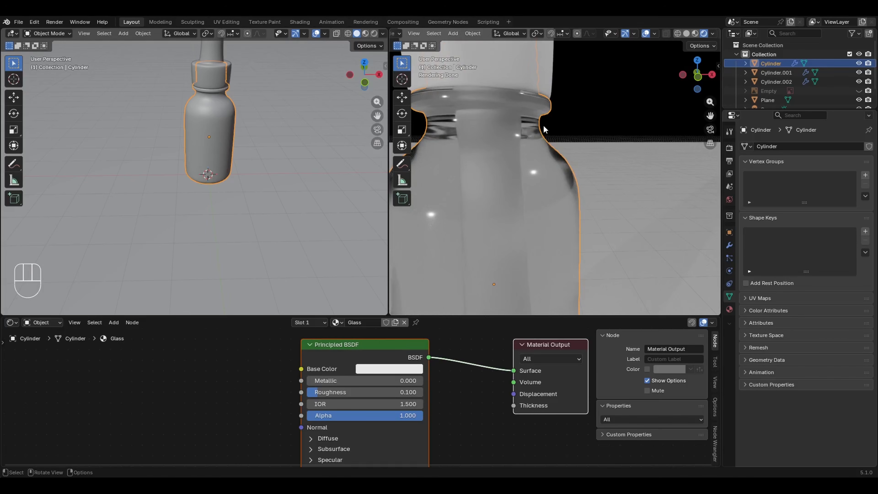
pyautogui.keyDown('shift'); pyautogui.moveTo(524, 198); pyautogui.dragTo(589, 120, button='middle'); pyautogui.keyUp('shift')
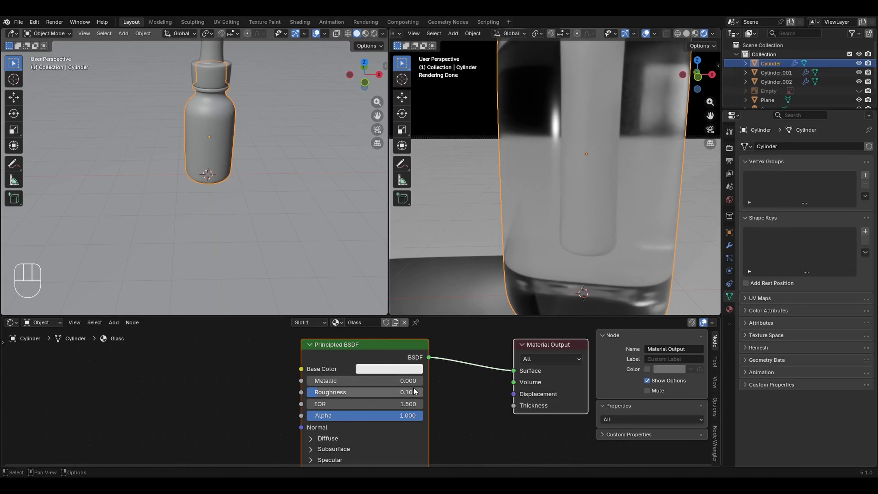
pyautogui.moveTo(411, 391); pyautogui.dragTo(534, 399)
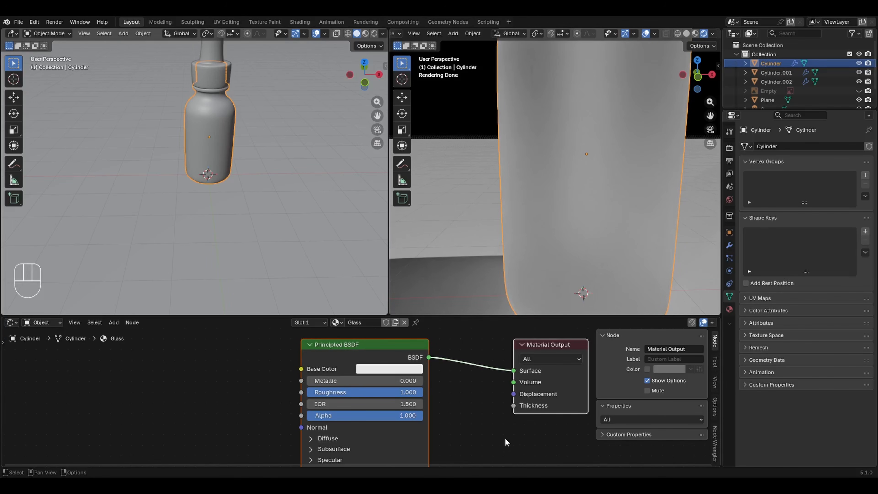
# - Set the bottle's Glass material roughness to 0.05
pyautogui.press('Escape')
pyautogui.keyDown('ctrl'); pyautogui.moveTo(600, 138); pyautogui.dragTo(596, 164, button='middle'); pyautogui.keyUp('ctrl')
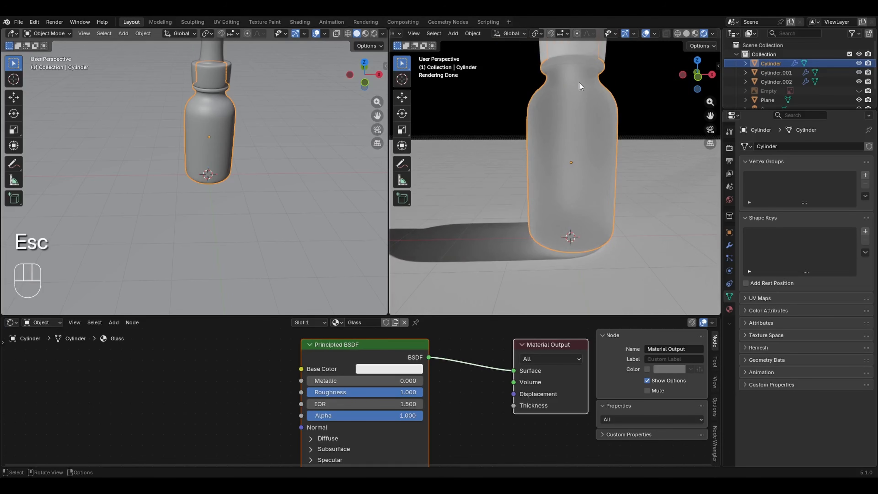
pyautogui.press('Escape')
pyautogui.press('Escape')
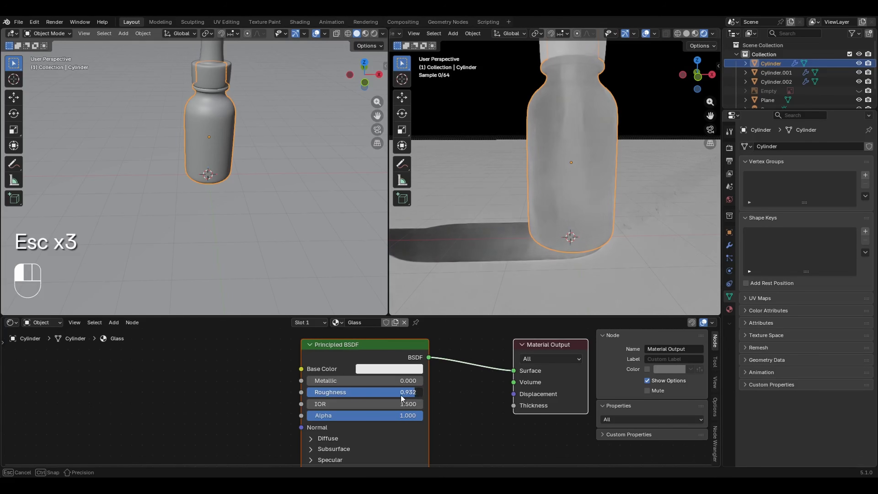
pyautogui.moveTo(401, 396); pyautogui.dragTo(302, 403)
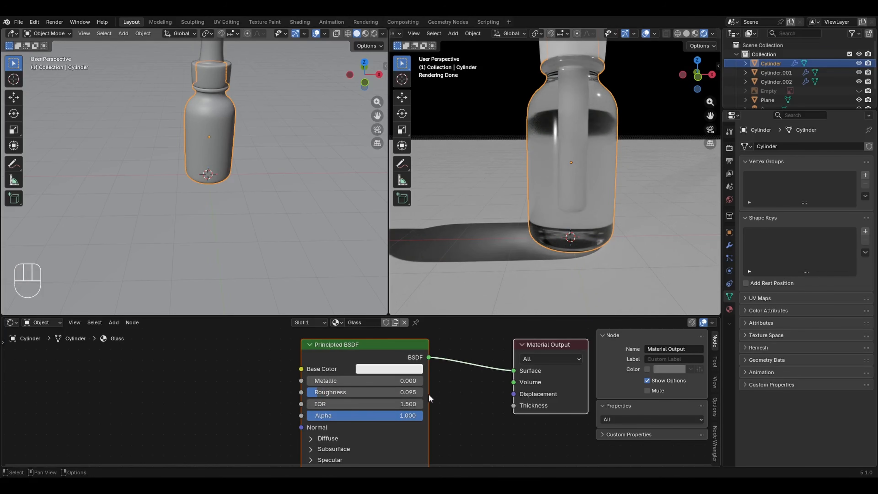
pyautogui.click(409, 392)
pyautogui.write('0.05')
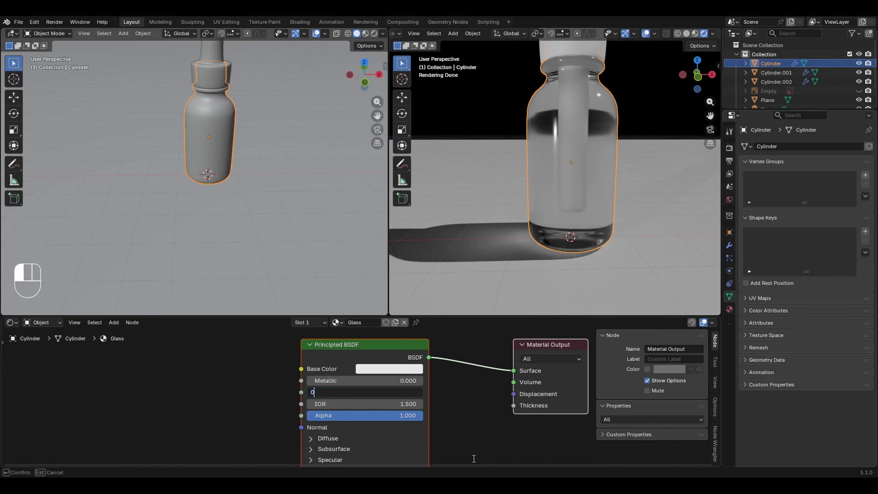
pyautogui.press('Return')
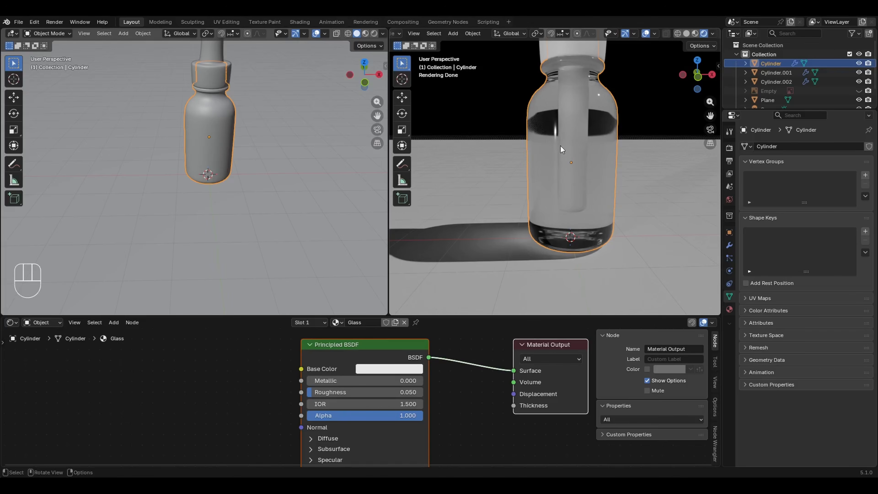
# - Tint the Glass material's base color a pale peach, hex #E7CEBEFF
pyautogui.moveTo(561, 146); pyautogui.dragTo(610, 206, button='middle')
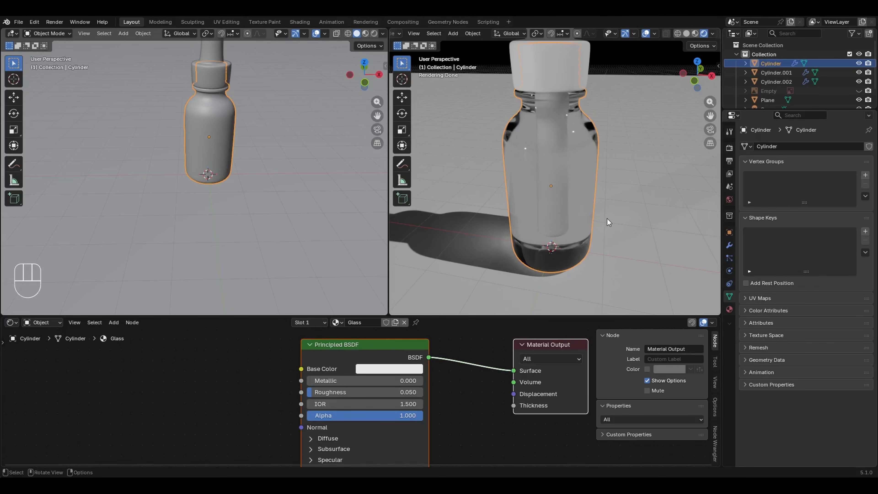
pyautogui.moveTo(593, 133); pyautogui.dragTo(601, 134, button='middle')
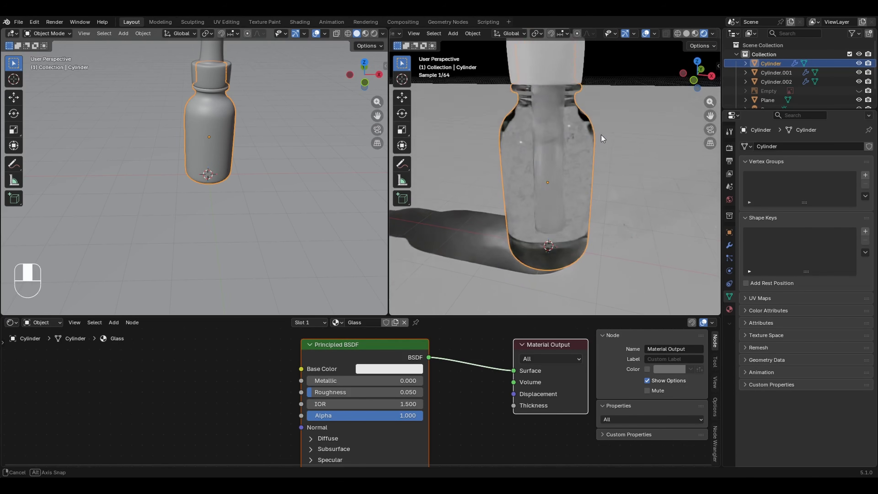
pyautogui.click(399, 369)
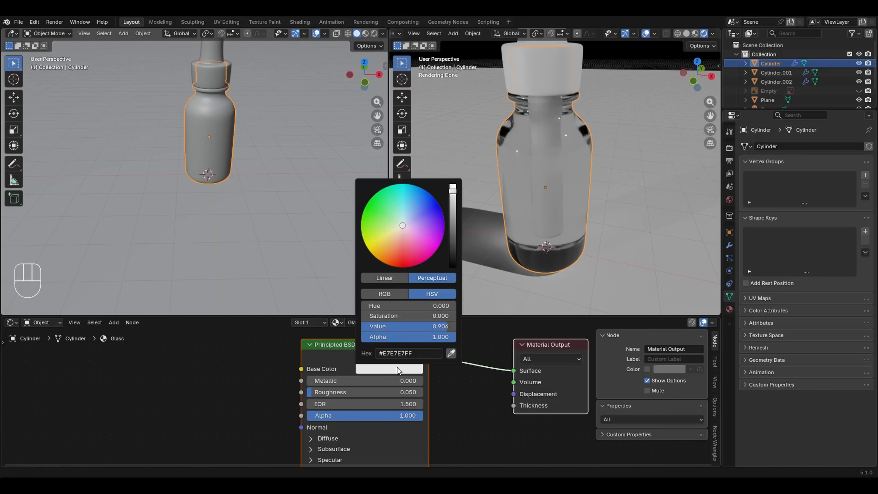
pyautogui.click(400, 231)
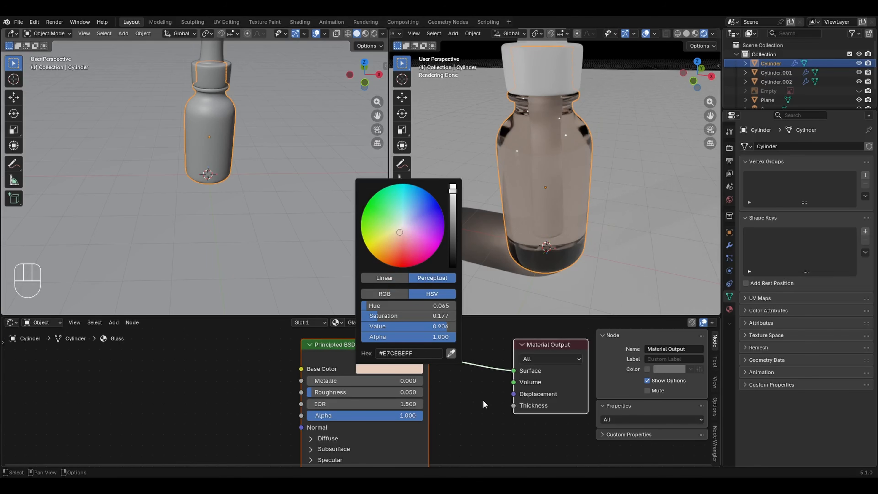
pyautogui.moveTo(548, 204); pyautogui.dragTo(563, 195, button='middle')
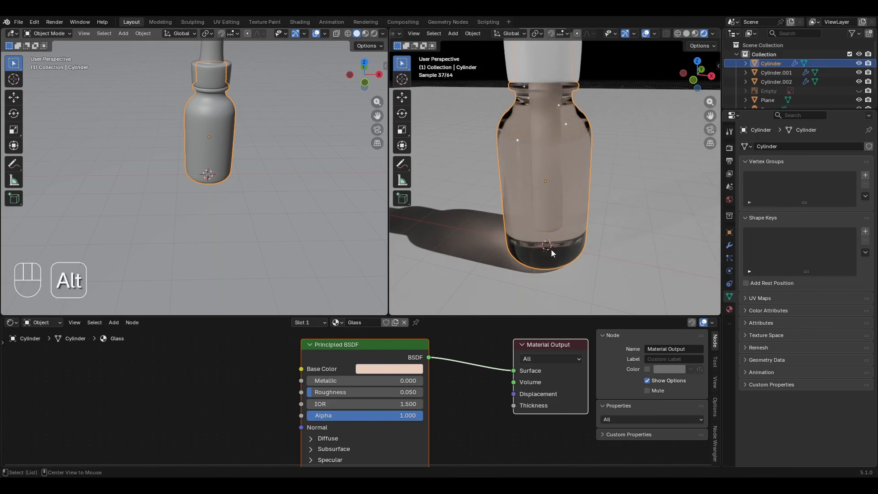
pyautogui.press('Escape')
# - Unhide the ref1.jpg reference image, examine the bottle's neck and ring in isolation, and hide the image again
pyautogui.keyDown('shift'); pyautogui.moveTo(283, 144); pyautogui.dragTo(280, 117, button='middle'); pyautogui.keyUp('shift')
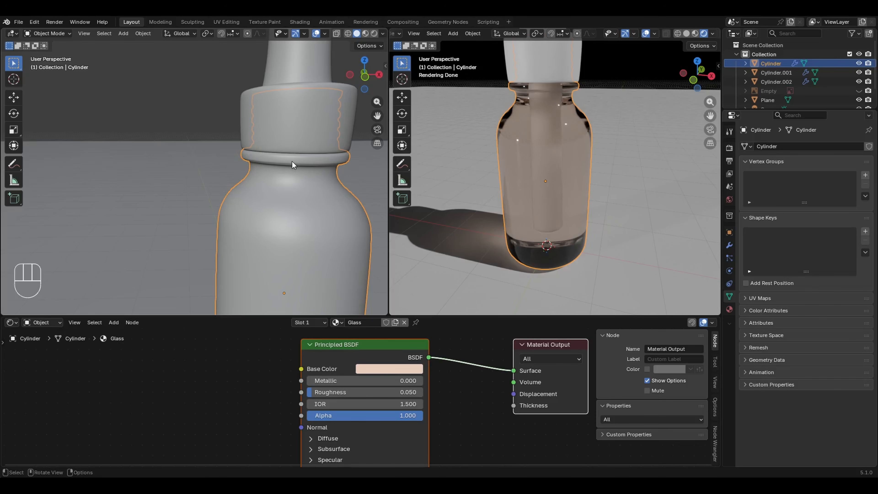
pyautogui.click(859, 90)
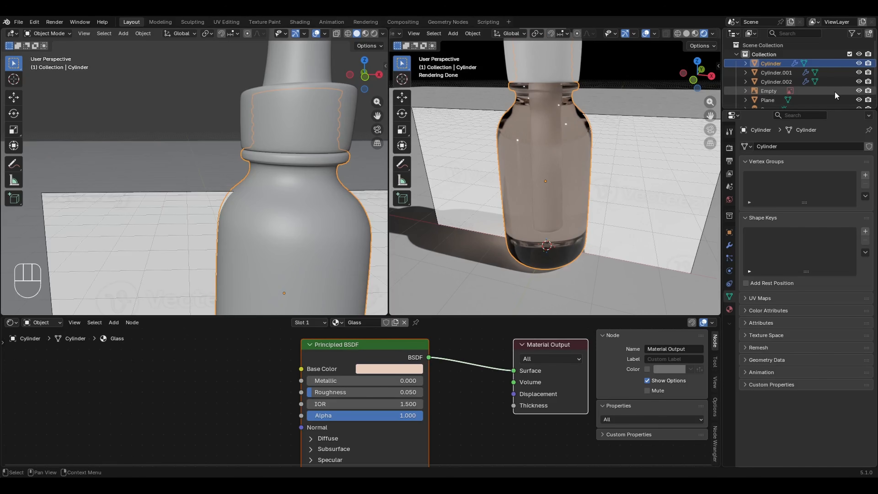
pyautogui.click(836, 93)
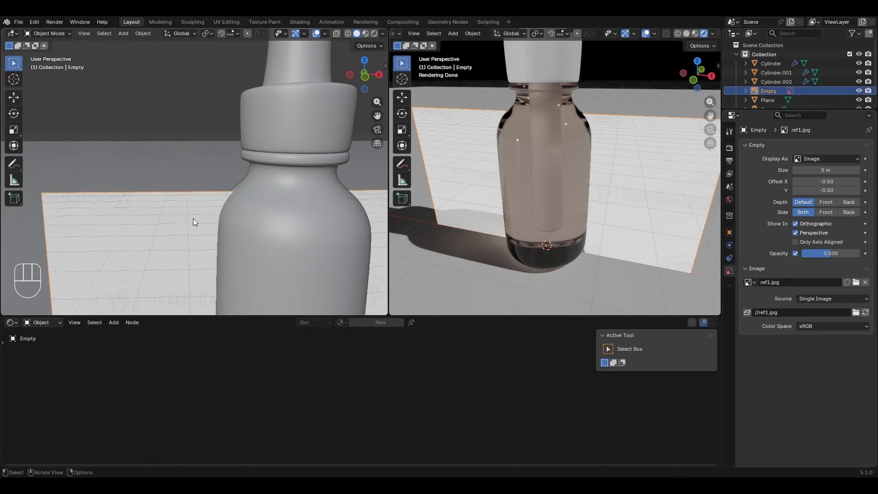
pyautogui.press('/')
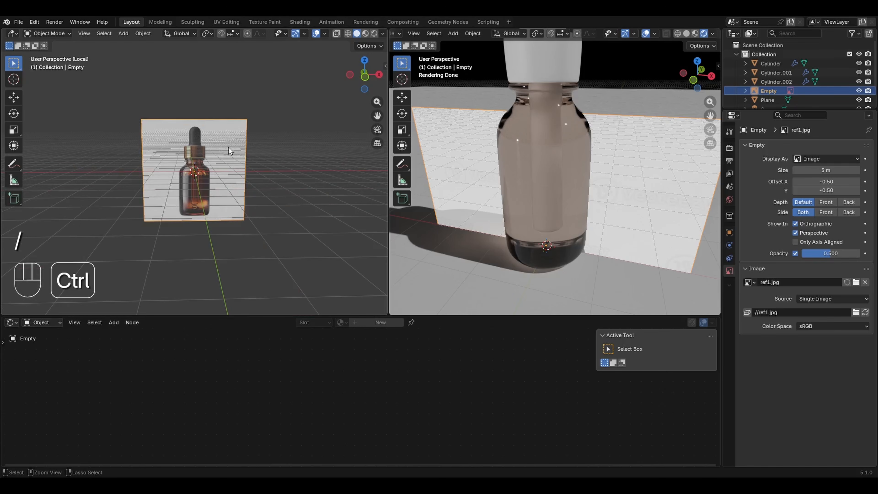
pyautogui.keyDown('ctrl'); pyautogui.moveTo(235, 138); pyautogui.dragTo(154, 157, button='middle'); pyautogui.keyUp('ctrl')
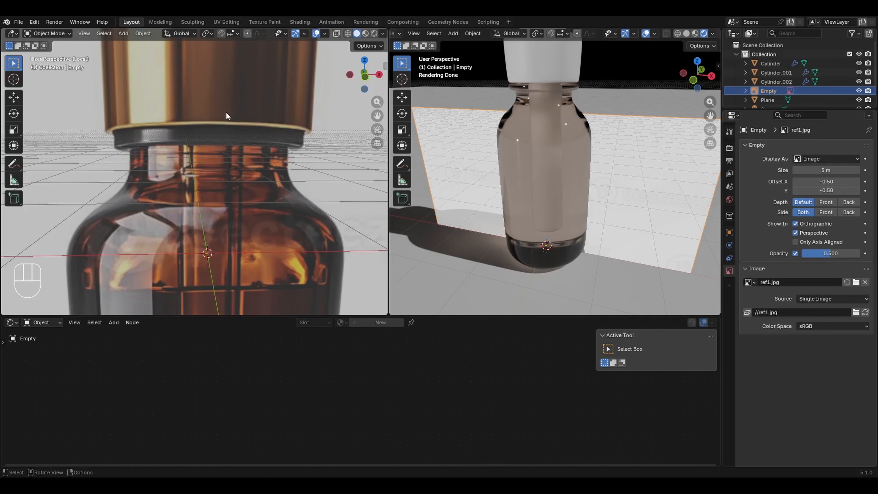
pyautogui.press('/')
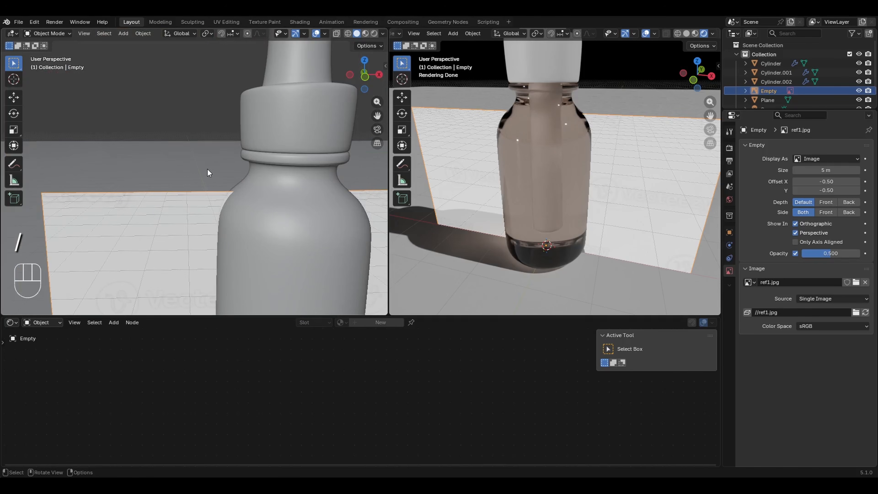
pyautogui.click(253, 168)
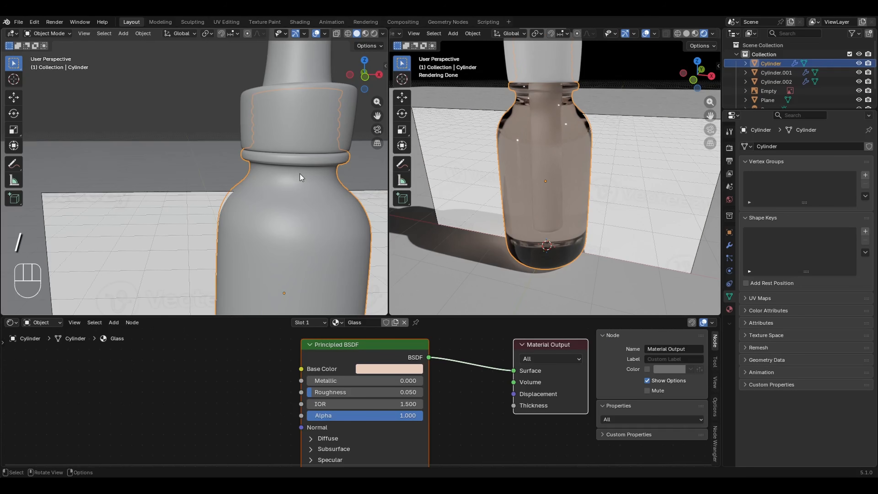
pyautogui.click(163, 214)
pyautogui.press('h')
# - Add a second material slot to the bottle body with a new material named "Black Shiny"
pyautogui.click(279, 177)
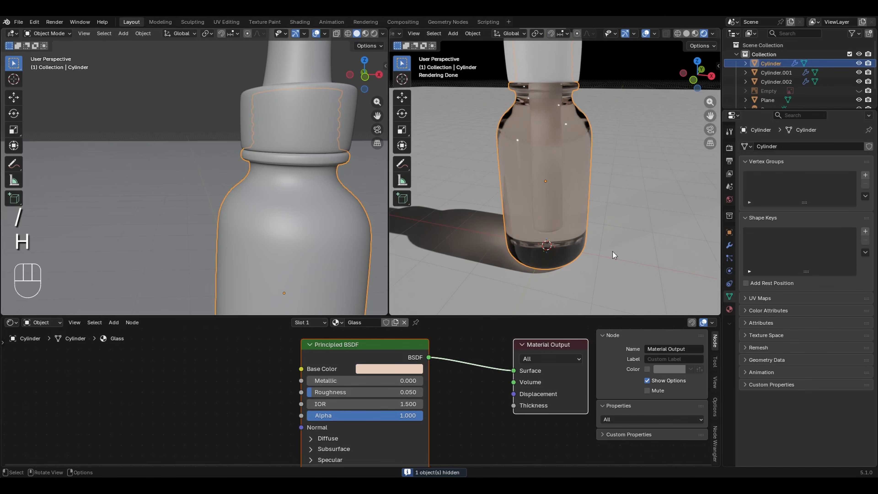
pyautogui.click(730, 309)
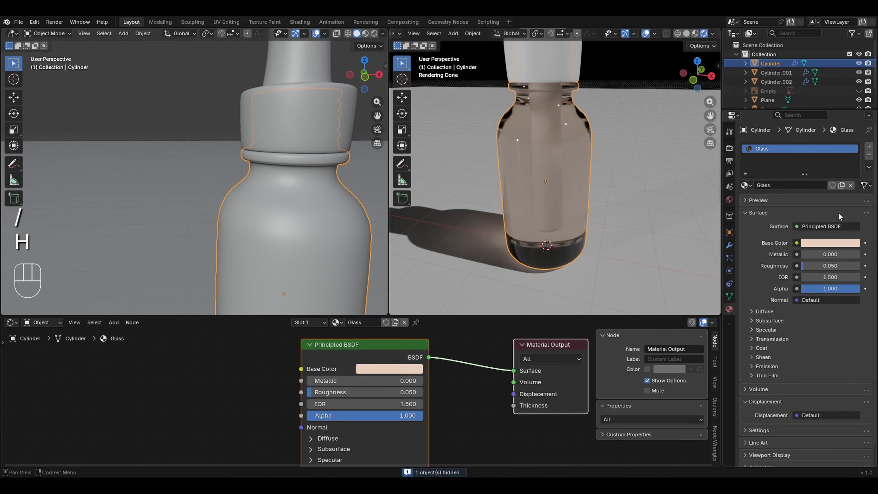
pyautogui.click(869, 146)
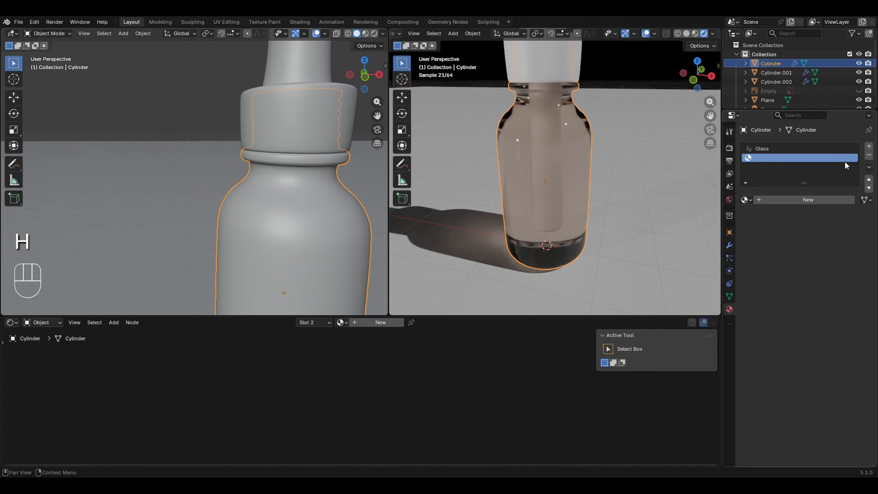
pyautogui.click(812, 199)
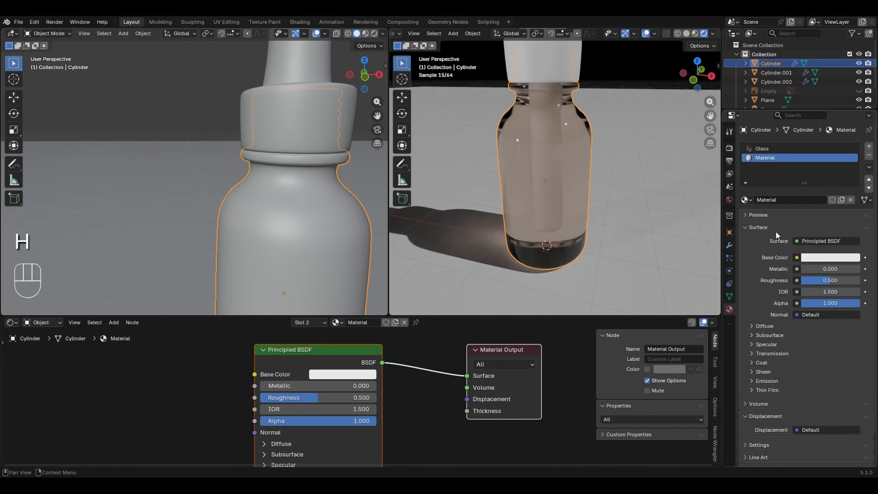
pyautogui.click(782, 200)
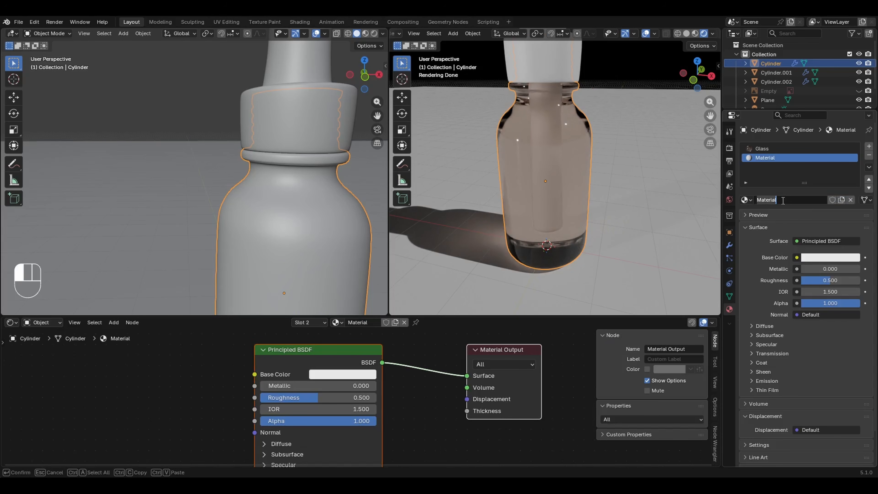
pyautogui.write('Black Shiny')
pyautogui.press('Return')
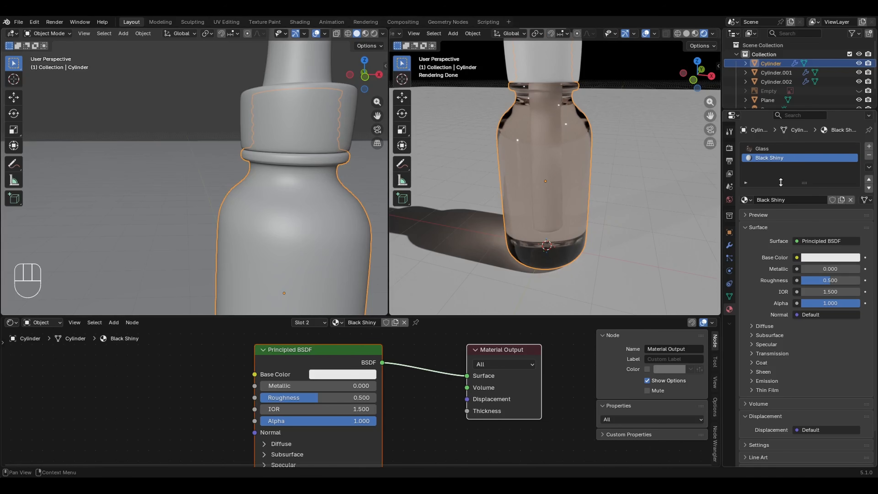
# - In Edit Mode, grow the neck ring's face selection four times to cover the whole ring and assign it the Black Shiny material
pyautogui.press('Tab')
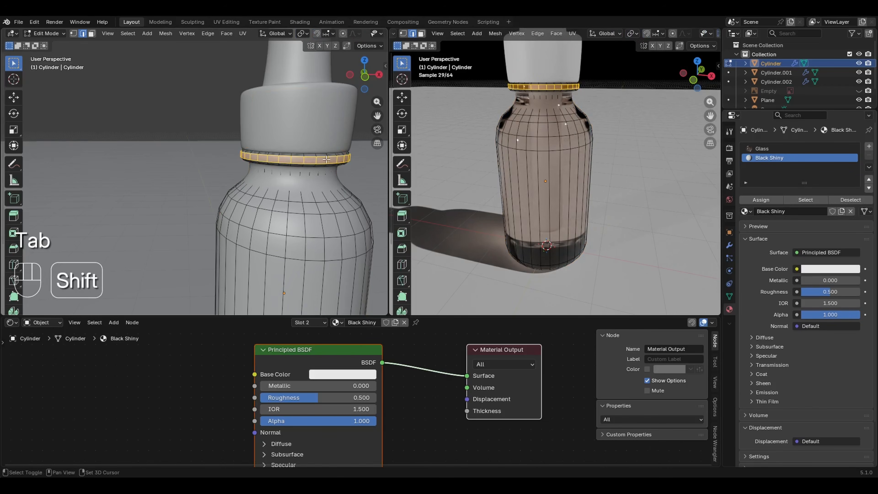
pyautogui.keyDown('shift'); pyautogui.moveTo(363, 116); pyautogui.dragTo(263, 192, button='middle'); pyautogui.keyUp('shift')
pyautogui.keyDown('ctrl'); pyautogui.moveTo(210, 244); pyautogui.dragTo(247, 206, button='middle'); pyautogui.keyUp('ctrl')
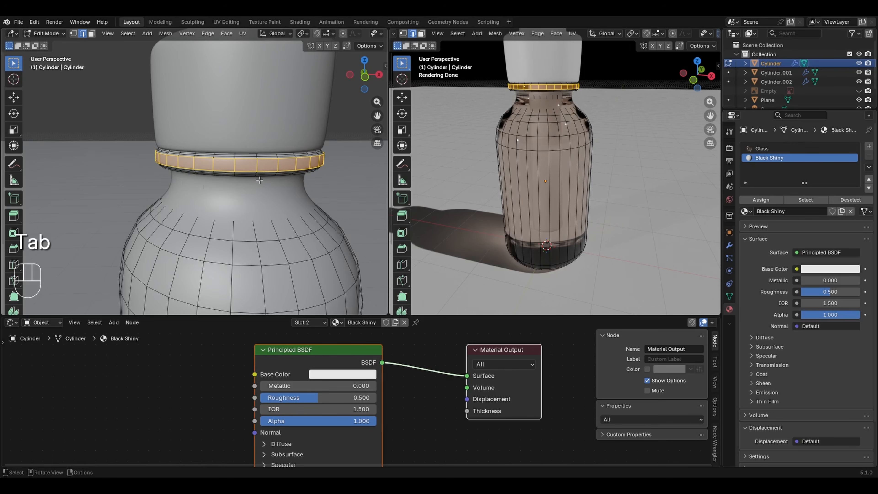
pyautogui.press('3')
pyautogui.keyDown('shift'); pyautogui.click(276, 168); pyautogui.keyUp('shift')
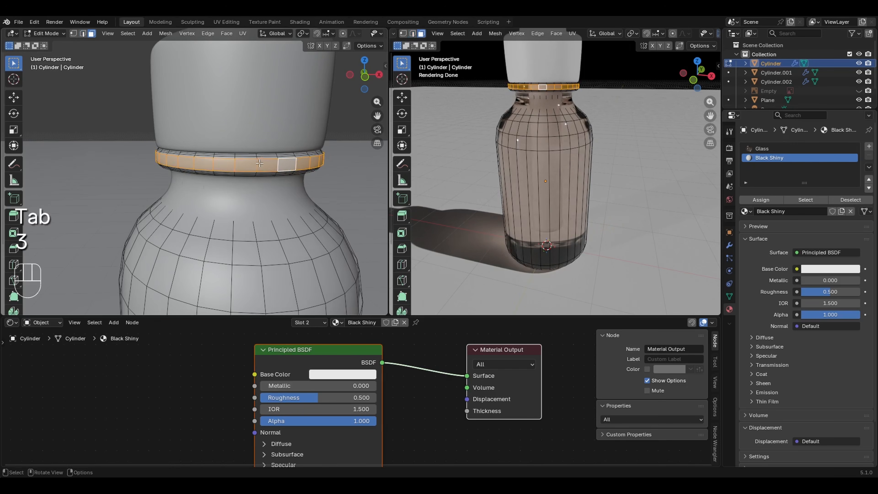
pyautogui.moveTo(253, 156)
pyautogui.keyDown('ctrl'); pyautogui.mouseDown(button='middle')
pyautogui.moveTo(257, 140)
pyautogui.moveTo(262, 165)
pyautogui.moveTo(259, 122)
pyautogui.moveTo(251, 155)
pyautogui.mouseUp(button='middle'); pyautogui.keyUp('ctrl')
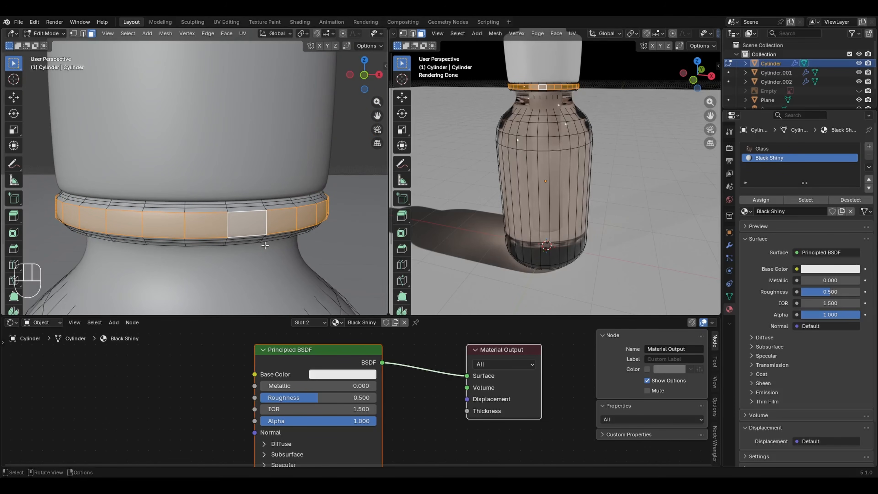
pyautogui.press('ctrl')
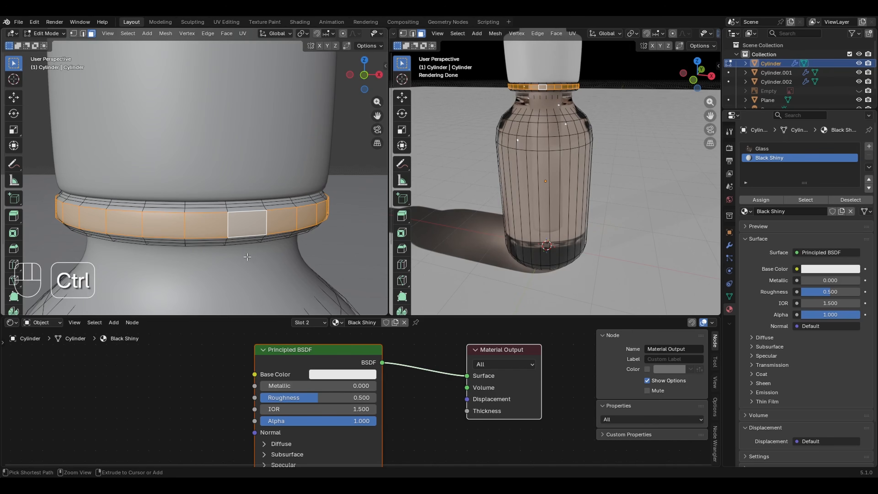
pyautogui.press('ctrl+KP_Add')
pyautogui.press('ctrl+KP_Add')
pyautogui.press('ctrl+KP_Add')
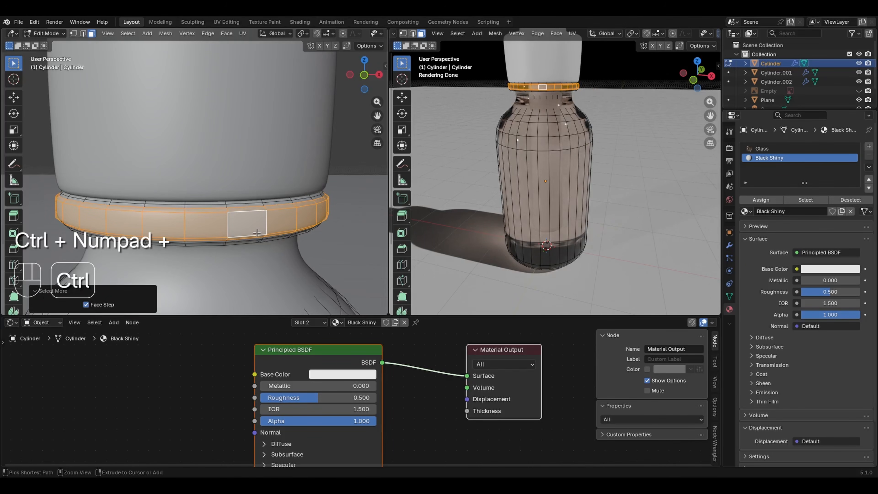
pyautogui.press('ctrl+KP_Add')
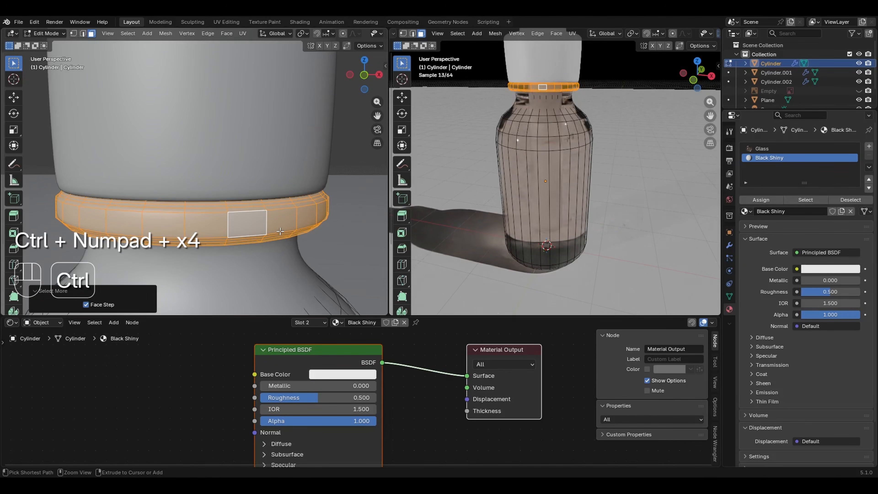
pyautogui.moveTo(281, 235); pyautogui.dragTo(275, 190, button='middle')
pyautogui.scroll(-4, 276, 204)
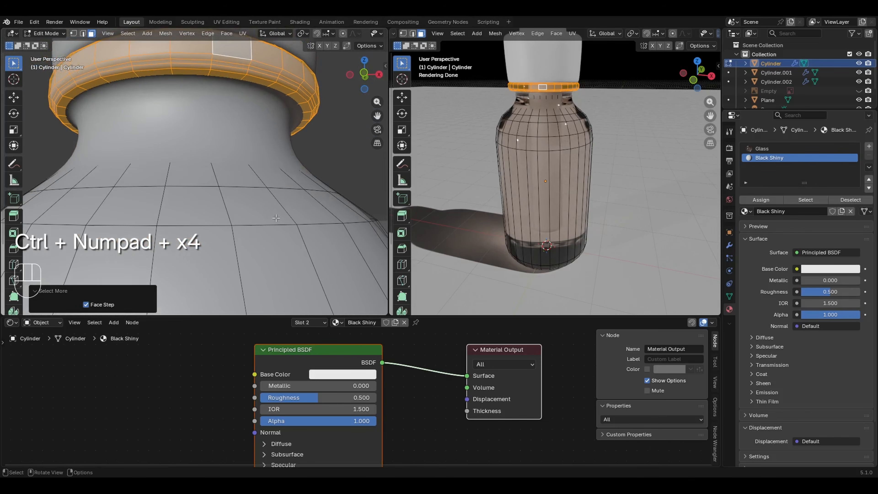
pyautogui.keyDown('shift'); pyautogui.moveTo(275, 69); pyautogui.dragTo(276, 43, button='middle'); pyautogui.keyUp('shift')
pyautogui.moveTo(282, 166); pyautogui.dragTo(283, 80, button='middle')
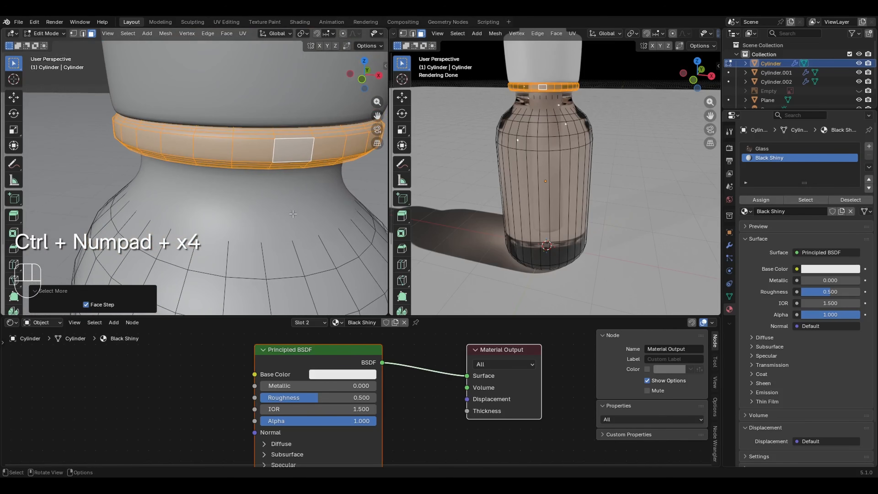
pyautogui.click(768, 200)
pyautogui.press('Tab')
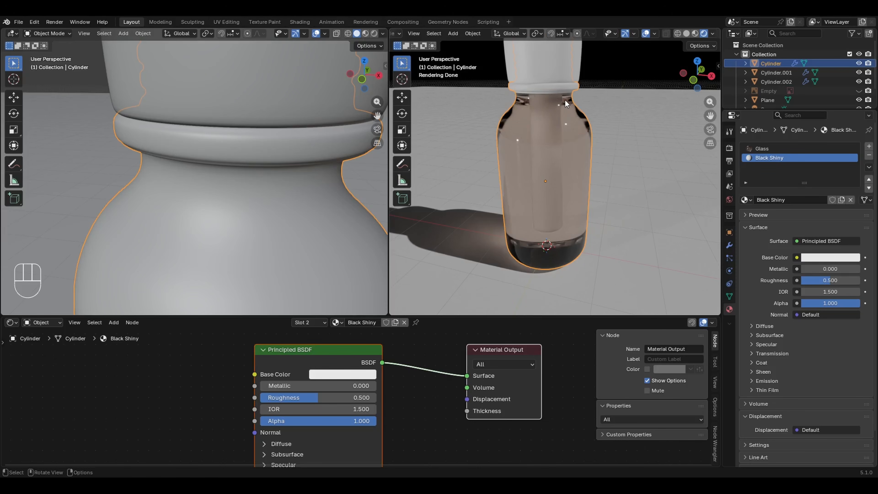
# - Set the Black Shiny material's base color to pure black, hex #000000FF
pyautogui.click(827, 258)
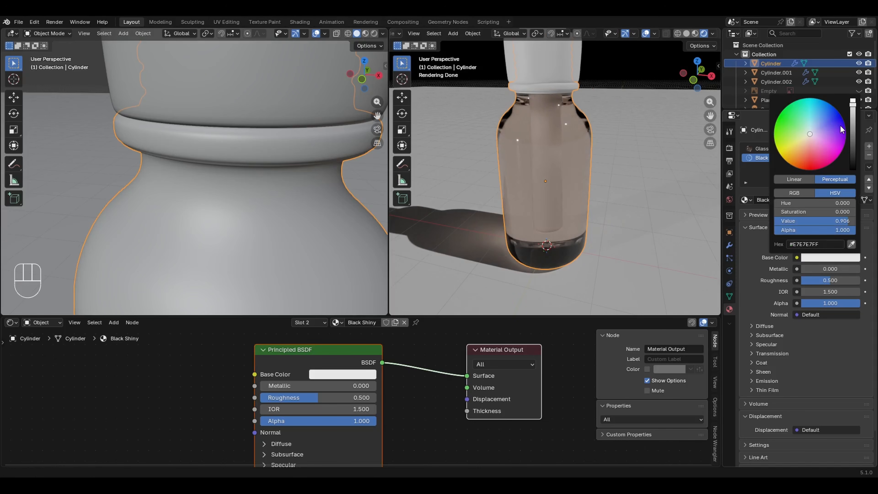
pyautogui.moveTo(853, 124); pyautogui.dragTo(855, 170)
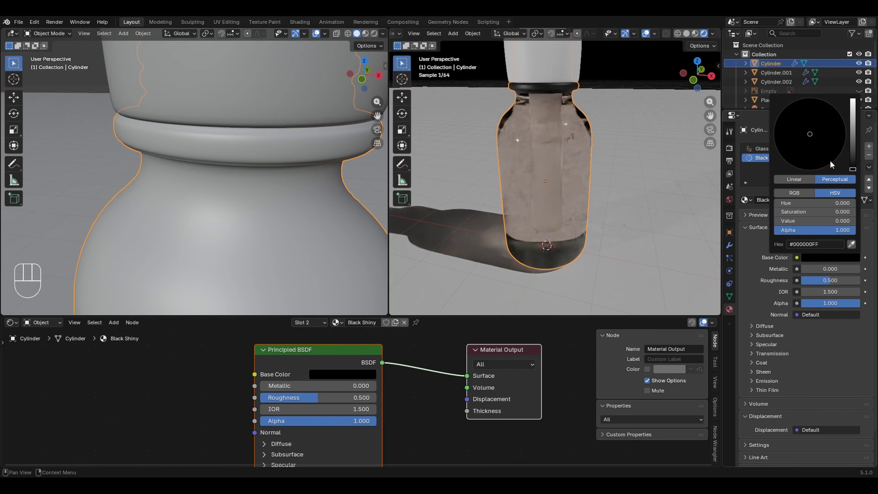
# - Set the Black Shiny material's roughness to 0.05
pyautogui.keyDown('shift'); pyautogui.moveTo(536, 74); pyautogui.dragTo(591, 120, button='middle'); pyautogui.keyUp('shift')
pyautogui.keyDown('ctrl'); pyautogui.moveTo(607, 76); pyautogui.dragTo(600, 140, button='middle'); pyautogui.keyUp('ctrl')
pyautogui.moveTo(836, 281); pyautogui.dragTo(811, 285)
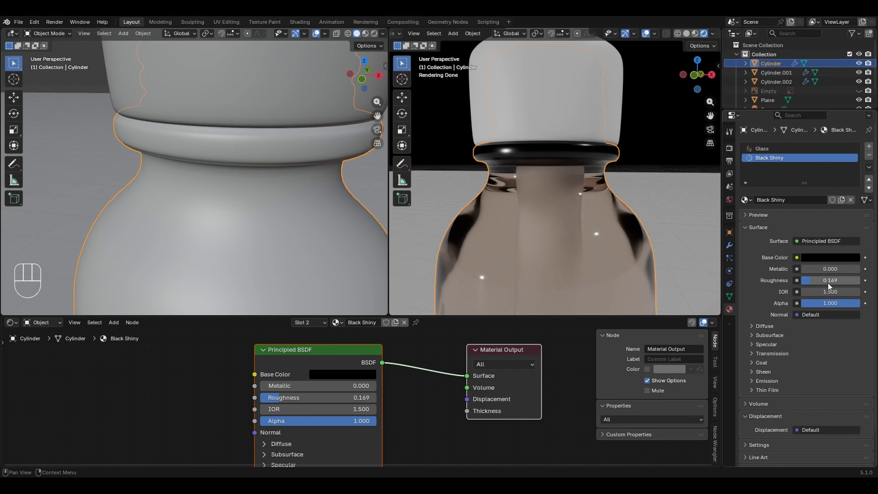
pyautogui.click(826, 283)
pyautogui.write('.1')
pyautogui.press('Return')
pyautogui.click(820, 282)
pyautogui.write('.05')
pyautogui.press('Return')
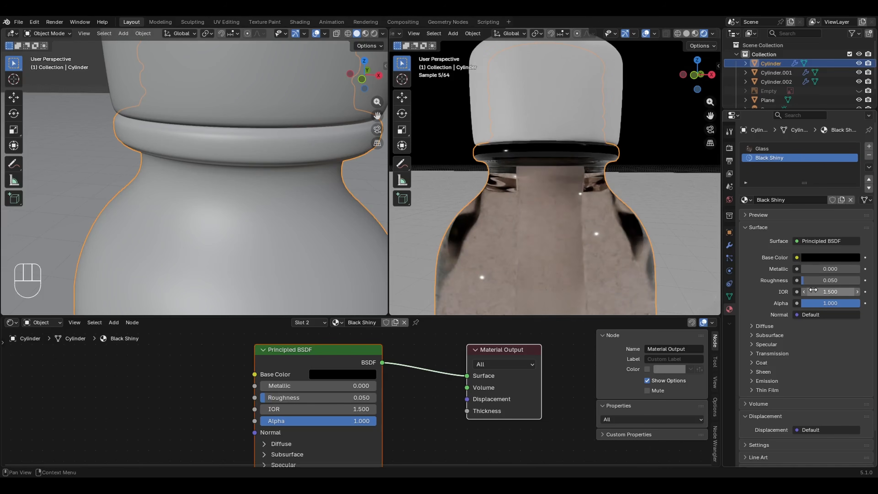
# - In Edit Mode, add one loop cut around the bottle's neck and slide it up close beneath the ring, factor about -0.636
pyautogui.moveTo(624, 139); pyautogui.dragTo(625, 132, button='middle')
pyautogui.keyDown('ctrl'); pyautogui.moveTo(615, 162); pyautogui.dragTo(546, 106, button='middle'); pyautogui.keyUp('ctrl')
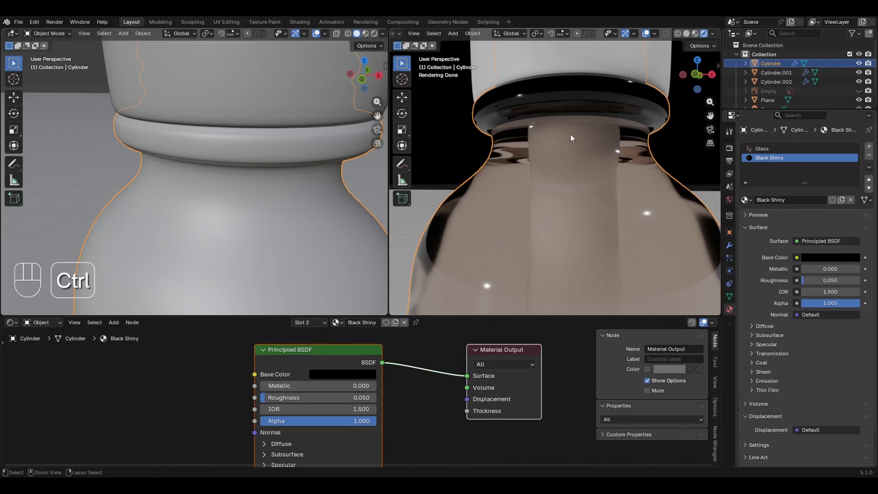
pyautogui.press('Tab')
pyautogui.keyDown('shift'); pyautogui.moveTo(269, 215); pyautogui.dragTo(221, 189, button='middle'); pyautogui.keyUp('shift')
pyautogui.moveTo(248, 156); pyautogui.dragTo(267, 114, button='middle')
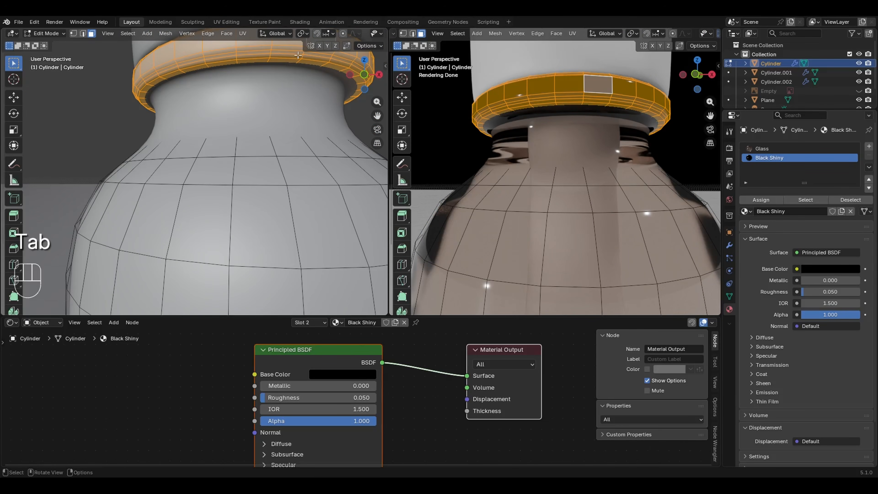
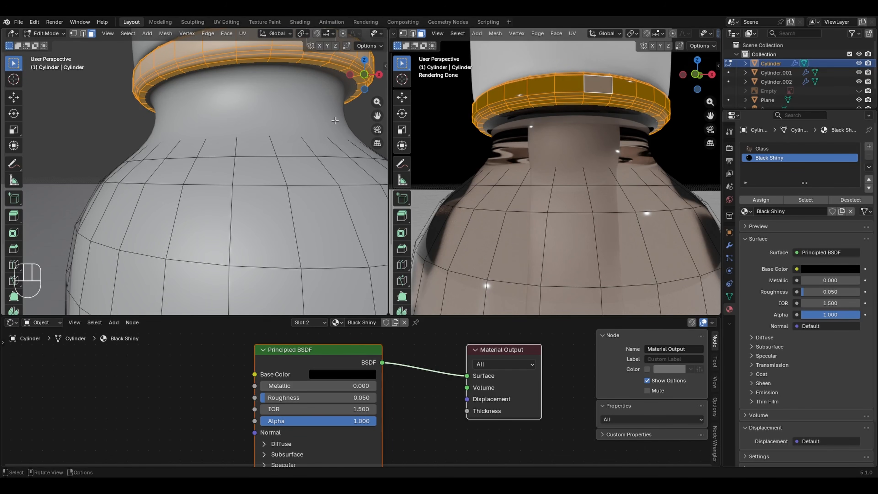
pyautogui.hotkey('ctrl', 'r')
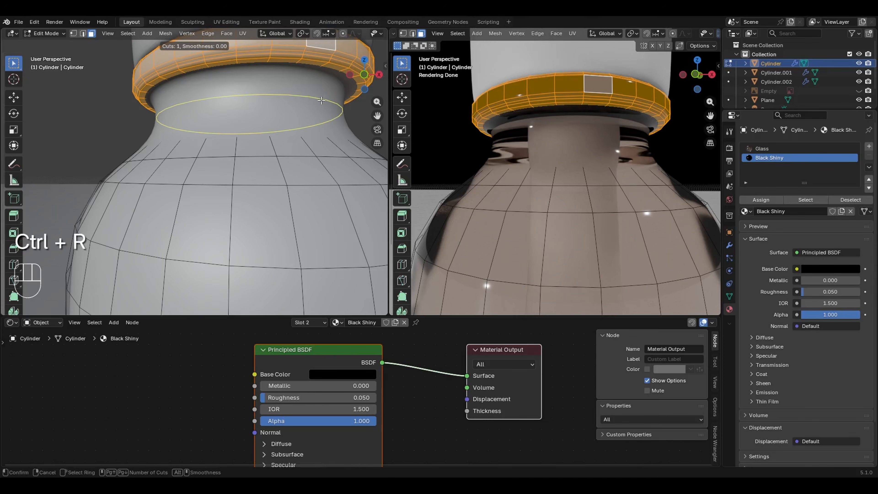
pyautogui.click(324, 96)
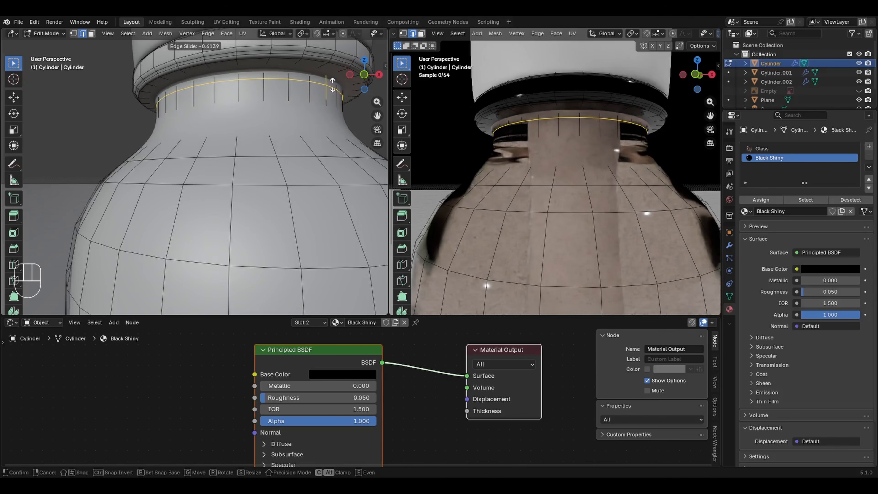
pyautogui.click(331, 84)
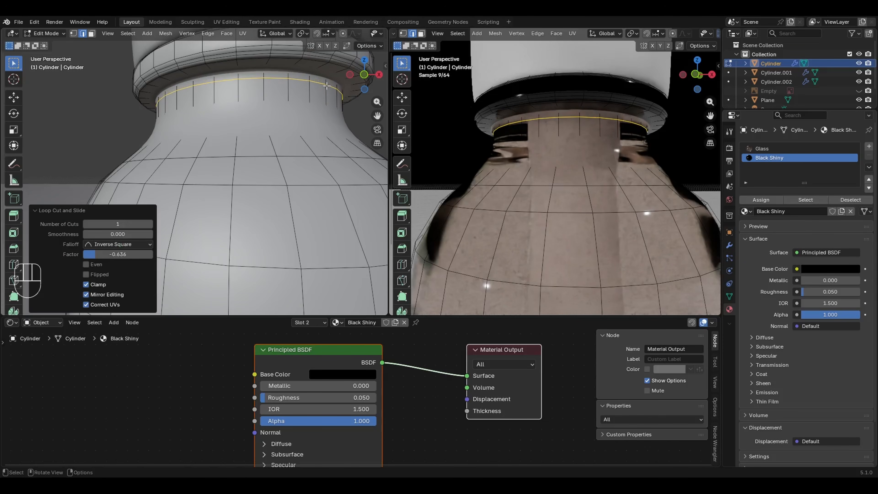
pyautogui.keyDown('ctrl'); pyautogui.moveTo(327, 81); pyautogui.dragTo(319, 174, button='middle'); pyautogui.keyUp('ctrl')
pyautogui.press('Tab')
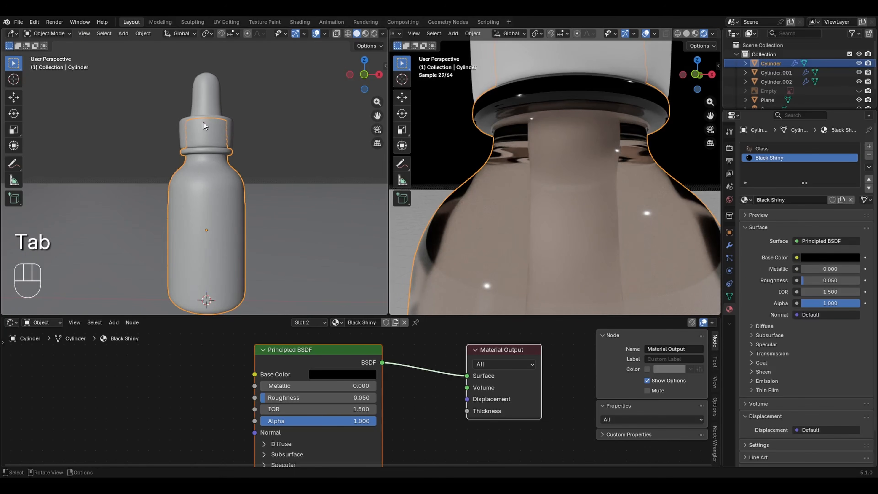
# - Hide the cap and bulb object, and add a loop cut on the bottle body where the ring's upper side meets the threaded neck
pyautogui.click(219, 102)
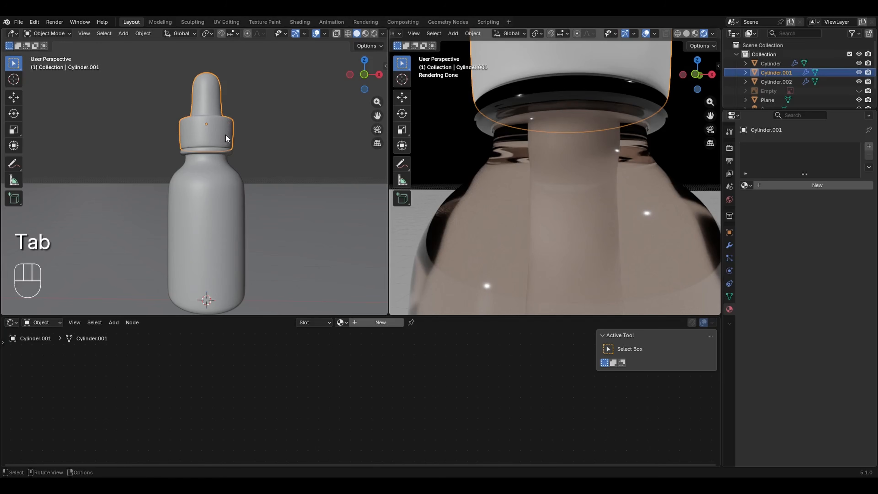
pyautogui.press('h')
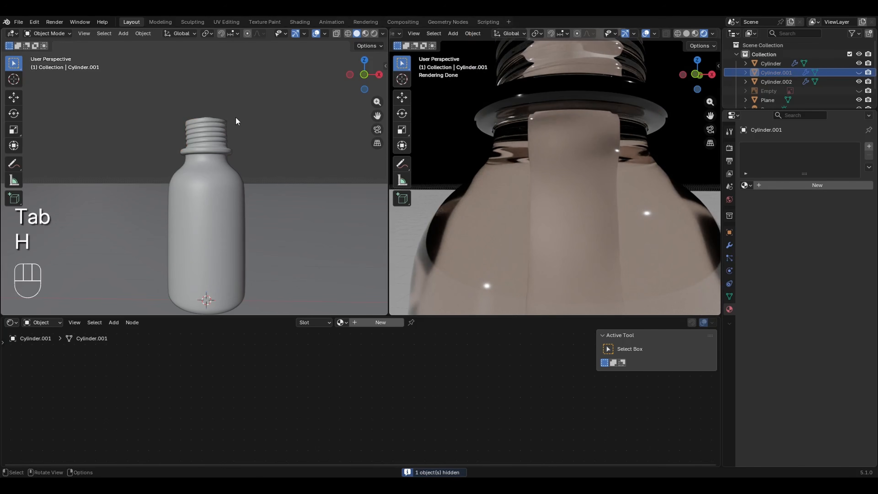
pyautogui.keyDown('ctrl'); pyautogui.moveTo(237, 117); pyautogui.dragTo(255, 88, button='middle'); pyautogui.keyUp('ctrl')
pyautogui.keyDown('shift'); pyautogui.moveTo(254, 87); pyautogui.dragTo(260, 186, button='middle'); pyautogui.keyUp('shift')
pyautogui.click(239, 190)
pyautogui.press('Tab')
pyautogui.hotkey('ctrl', 'r')
pyautogui.click(261, 190)
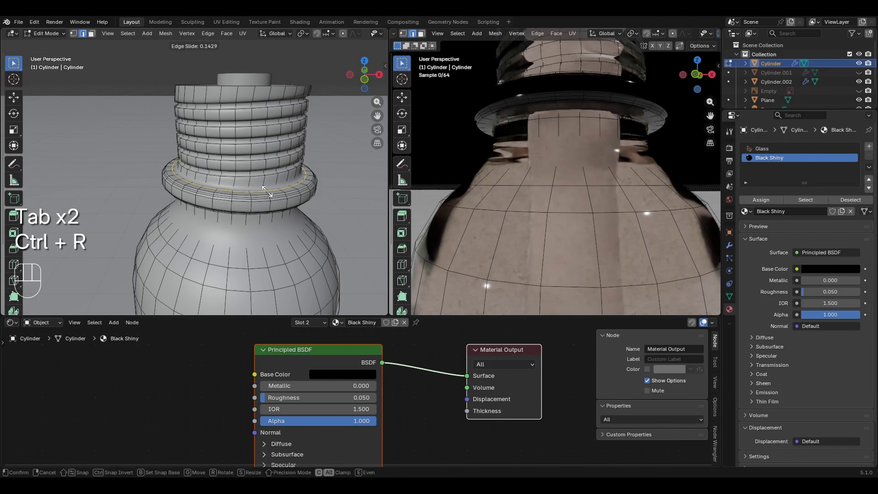
pyautogui.click(265, 189)
# - Scale the new edge loop above the ring slightly and return to Object Mode
pyautogui.moveTo(529, 194); pyautogui.dragTo(605, 188, button='middle')
pyautogui.press('Tab')
pyautogui.press('Tab')
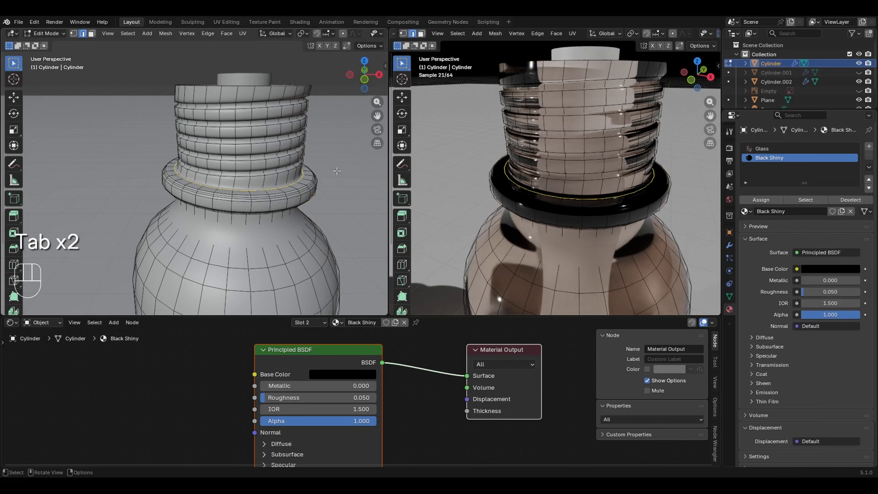
pyautogui.press('s')
pyautogui.click(330, 173)
pyautogui.press('Tab')
pyautogui.keyDown('ctrl'); pyautogui.moveTo(336, 177); pyautogui.dragTo(342, 199, button='middle'); pyautogui.keyUp('ctrl')
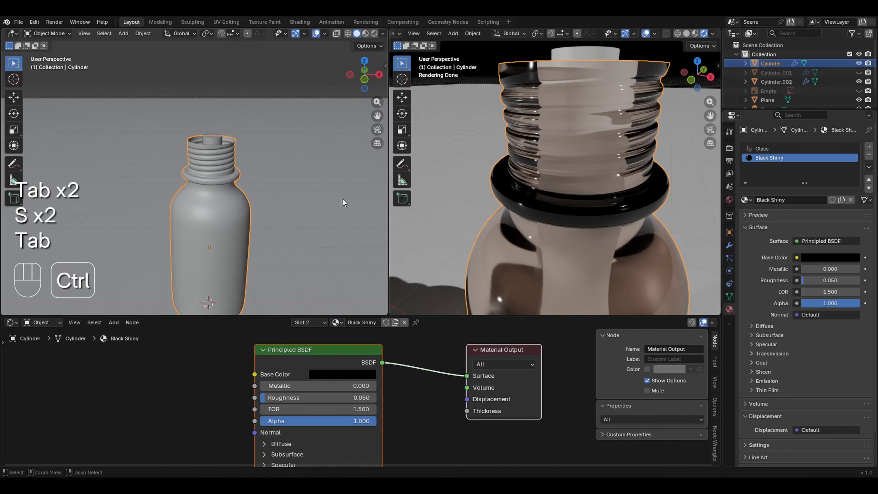
# - Create a new material named "Pipe Glass" on the pipette
pyautogui.click(603, 54)
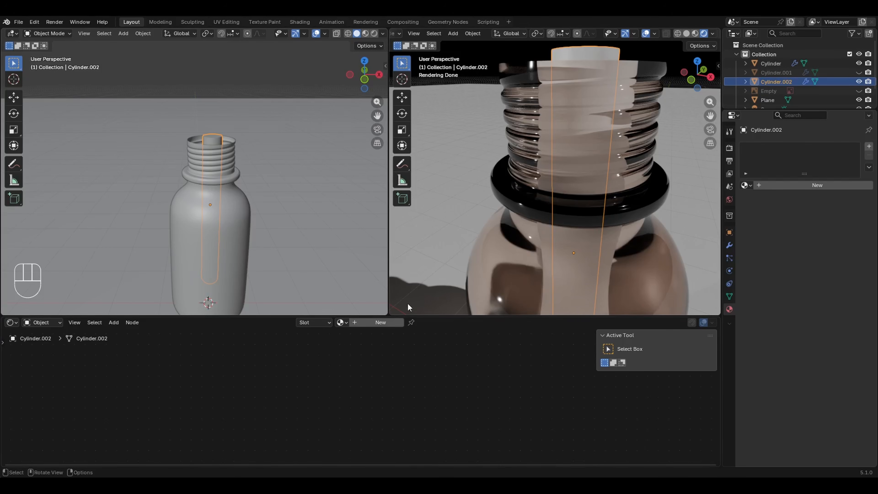
pyautogui.click(387, 324)
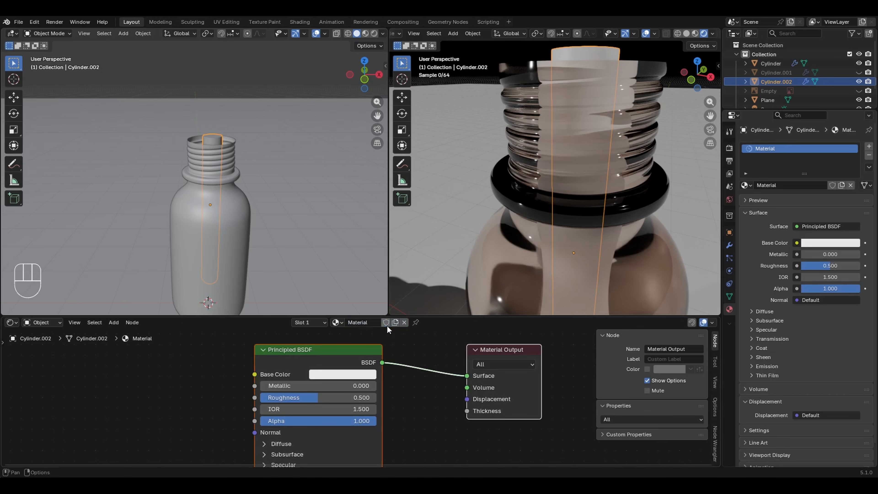
pyautogui.click(373, 323)
pyautogui.write('P')
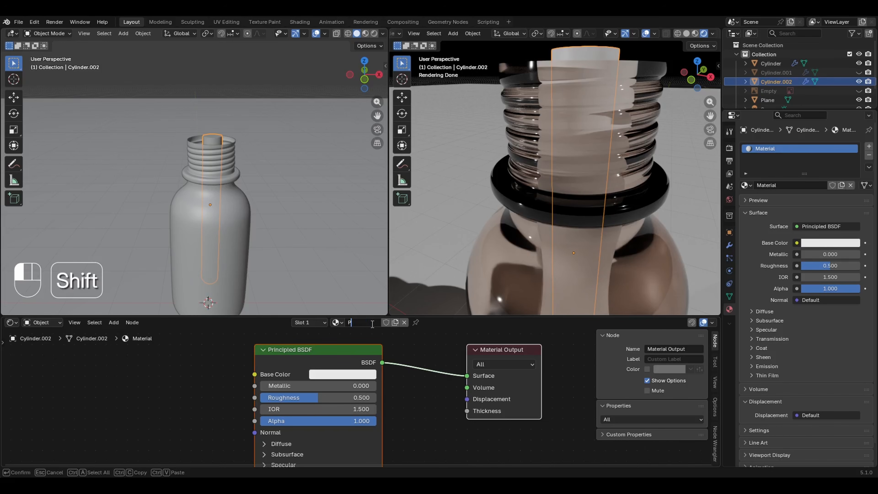
pyautogui.write('ipe Glass')
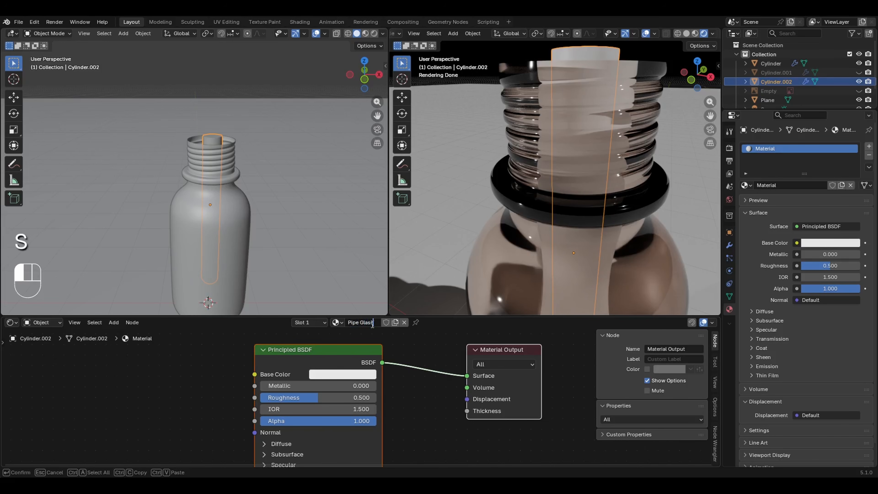
pyautogui.press('Return')
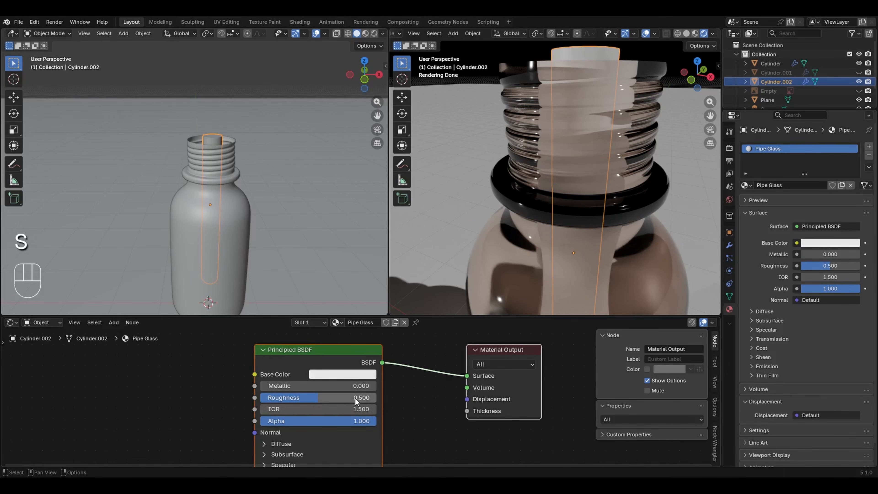
# - Set the Pipe Glass material's roughness to 0.1
pyautogui.moveTo(356, 398); pyautogui.dragTo(324, 397)
pyautogui.click(331, 398)
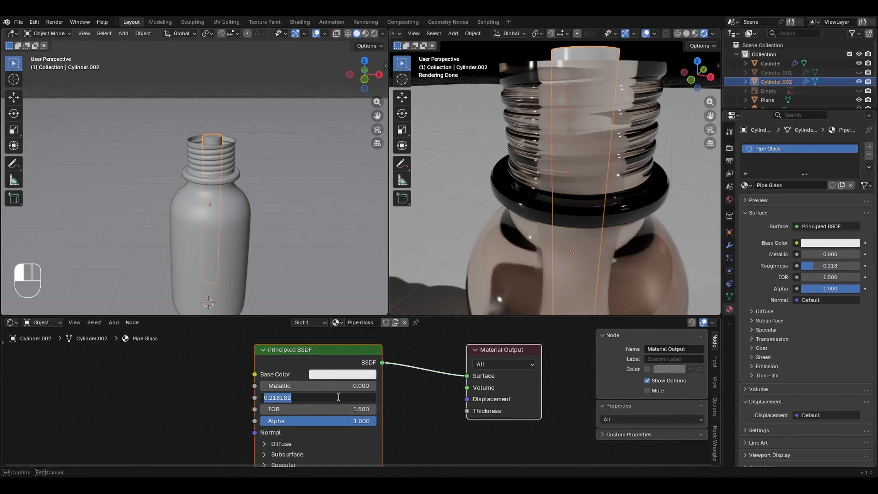
pyautogui.write('.05')
pyautogui.click(362, 411)
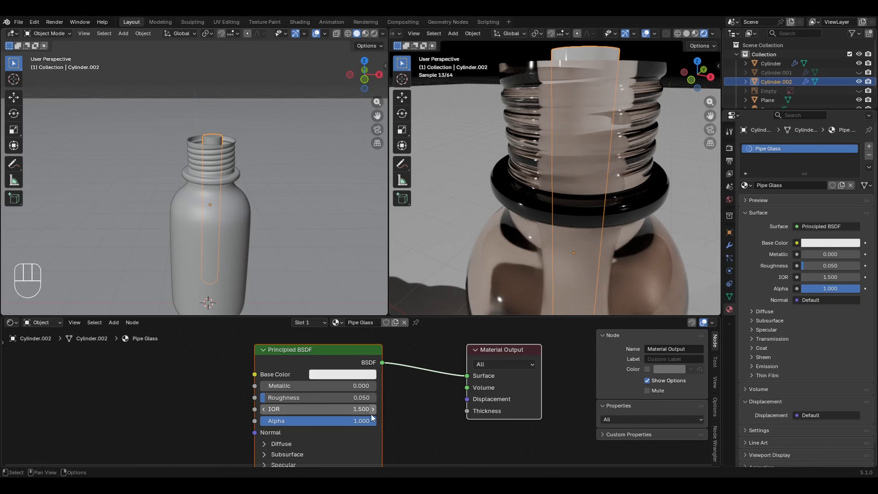
pyautogui.doubleClick(362, 398)
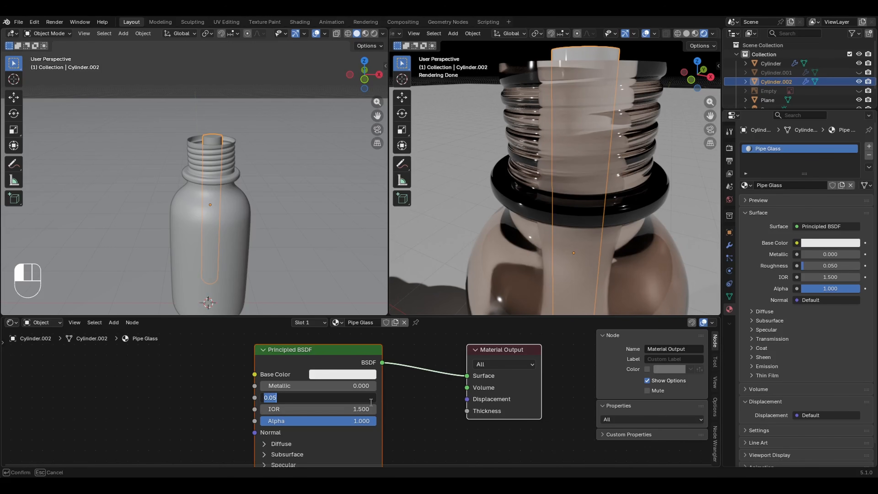
pyautogui.write('.1')
pyautogui.click(369, 409)
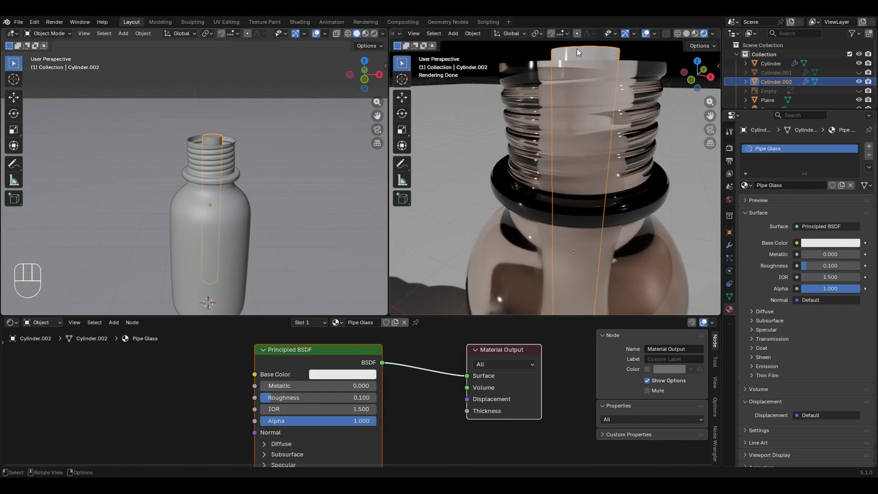
# - Hide the bottle body so that only the pipette stands on the ground plane
pyautogui.moveTo(594, 65); pyautogui.dragTo(565, 130, button='middle')
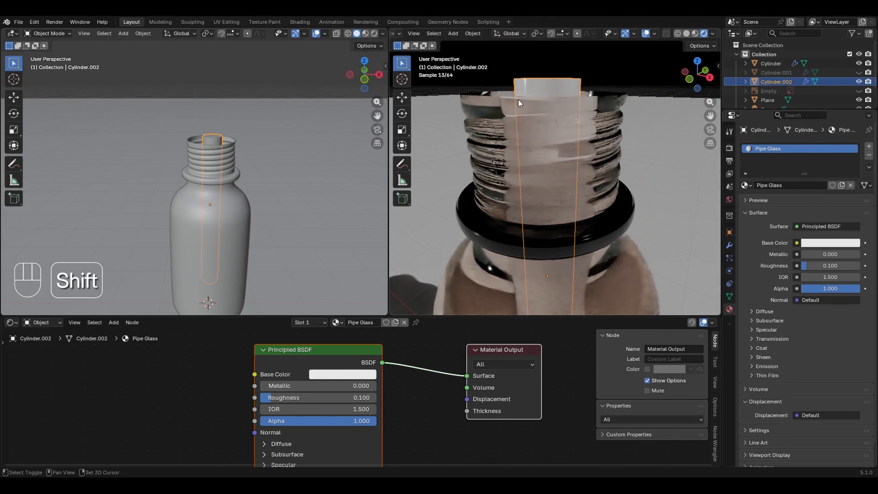
pyautogui.click(596, 131)
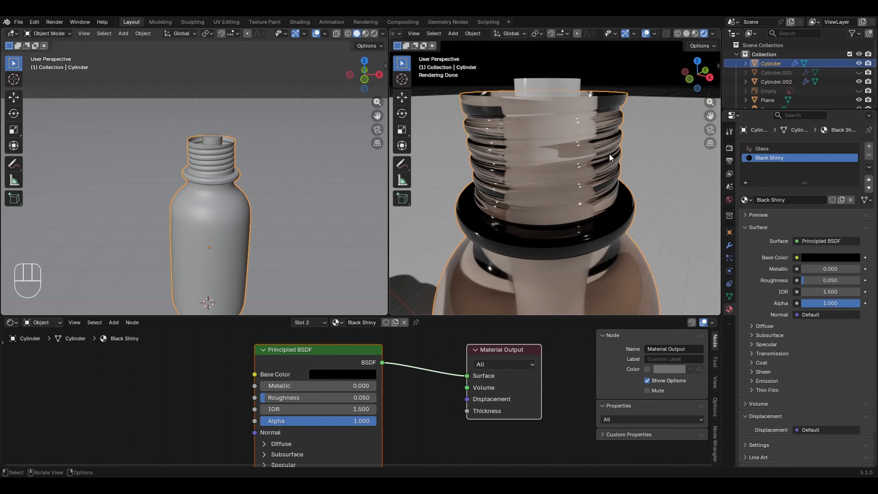
pyautogui.press('h')
pyautogui.moveTo(553, 134); pyautogui.dragTo(571, 202, button='middle')
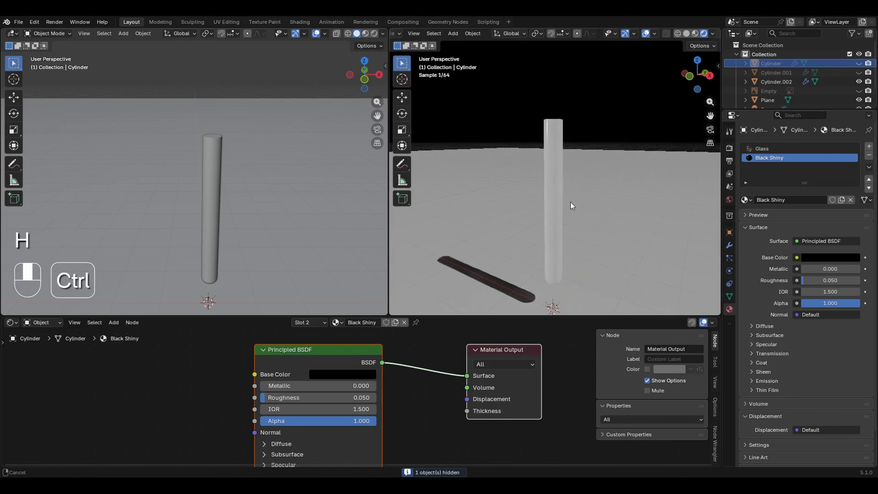
# - Set the transmission weight of the pipette's Pipe Glass material to 1.0
pyautogui.click(560, 183)
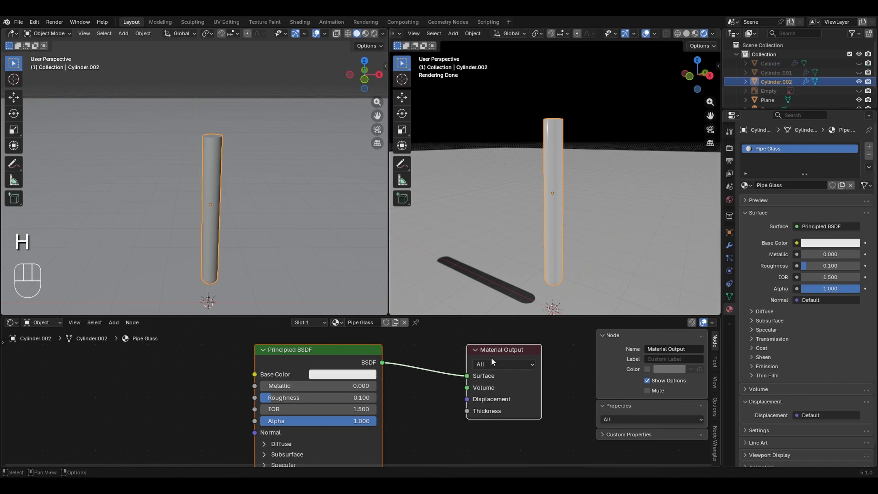
pyautogui.moveTo(387, 395); pyautogui.dragTo(413, 329, button='middle')
pyautogui.click(327, 415)
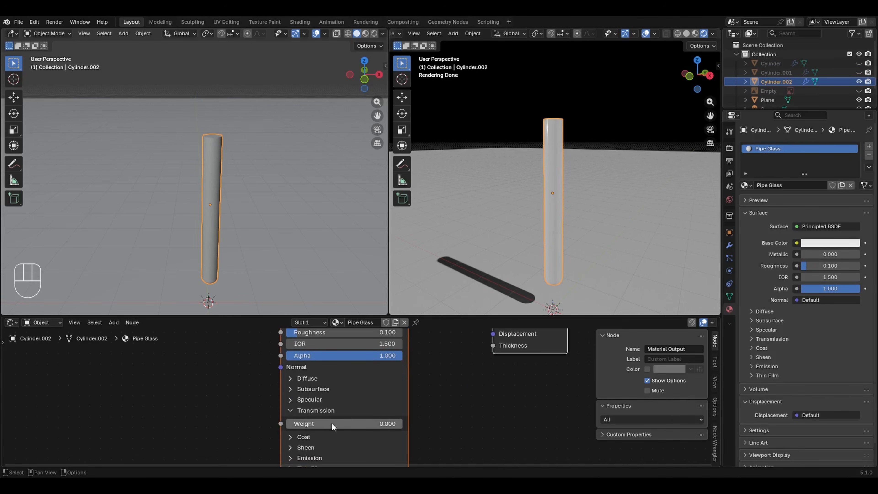
pyautogui.moveTo(315, 426); pyautogui.dragTo(460, 418)
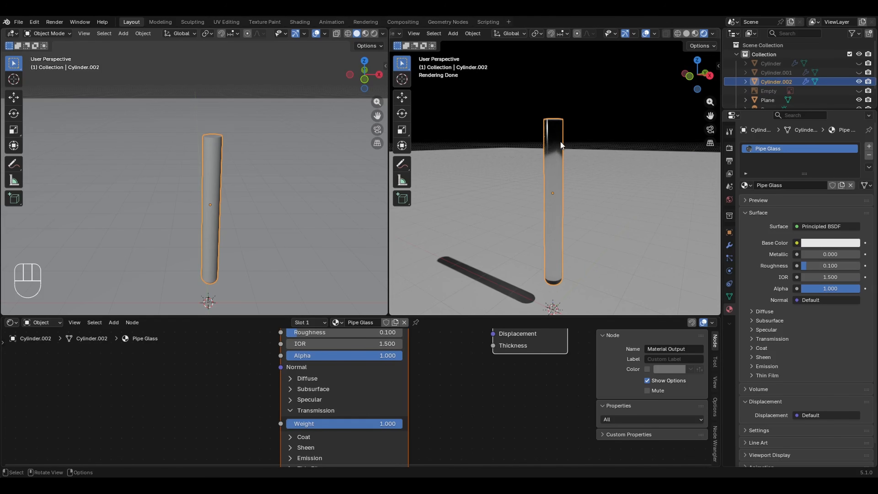
pyautogui.moveTo(608, 243); pyautogui.dragTo(567, 249, button='middle')
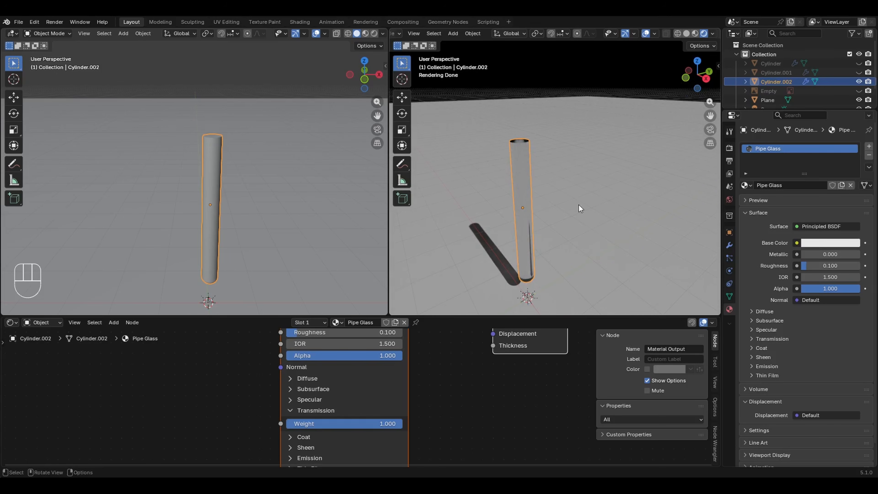
# - Unhide the cap and the bottle body, check the assembled bottle from the front, and select the bottle body
pyautogui.click(859, 72)
pyautogui.click(859, 63)
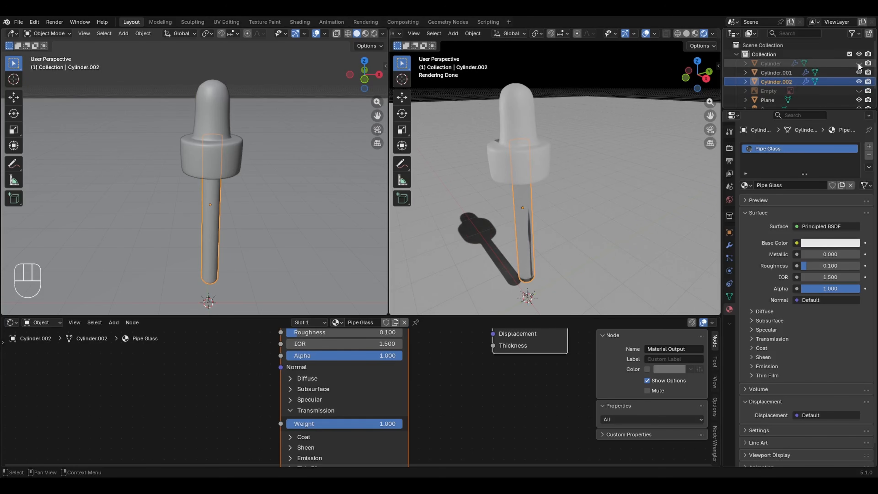
pyautogui.press('KP_1')
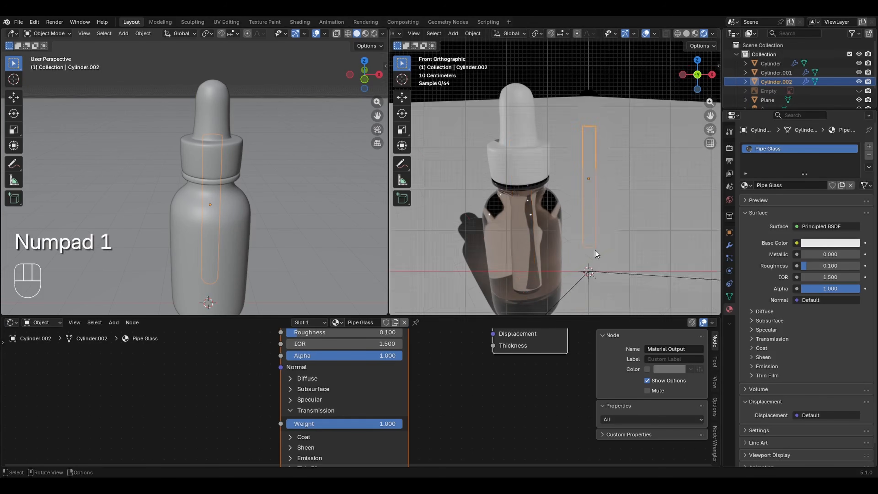
pyautogui.moveTo(640, 208)
pyautogui.mouseDown(button='middle')
pyautogui.moveTo(634, 220)
pyautogui.moveTo(629, 212)
pyautogui.mouseUp(button='middle')
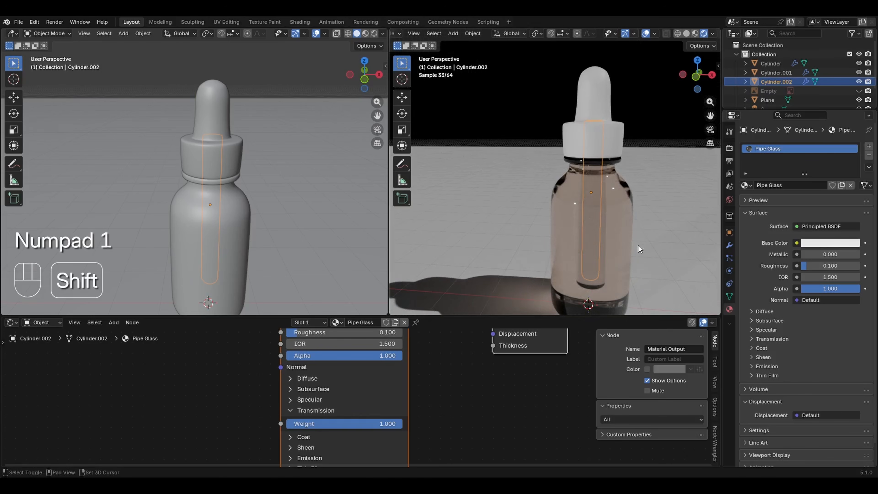
pyautogui.keyDown('shift'); pyautogui.moveTo(639, 248); pyautogui.dragTo(625, 205, button='middle'); pyautogui.keyUp('shift')
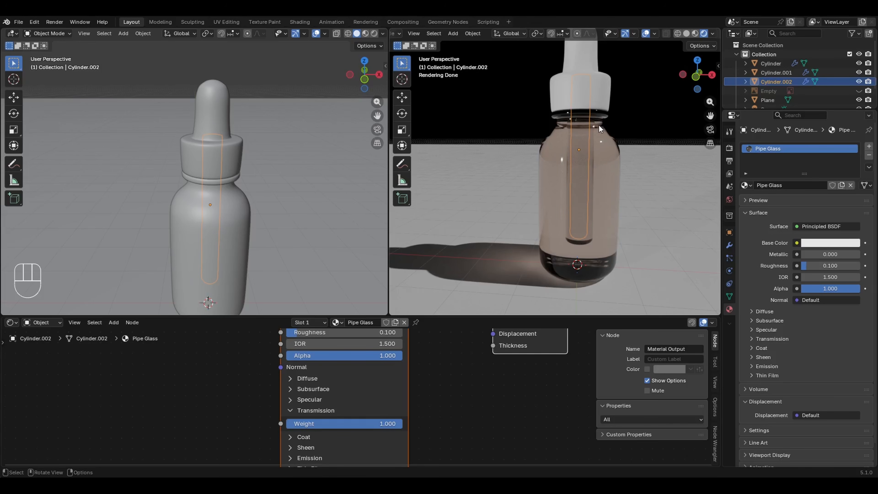
pyautogui.click(605, 146)
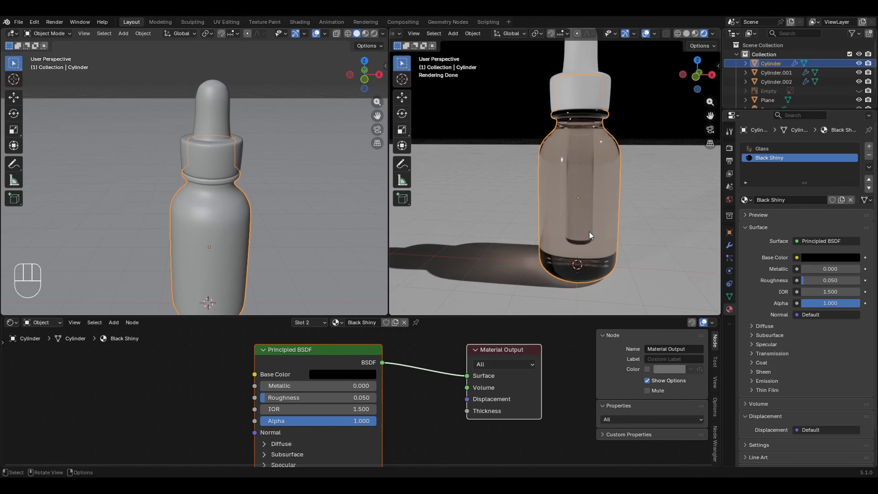
pyautogui.click(575, 207)
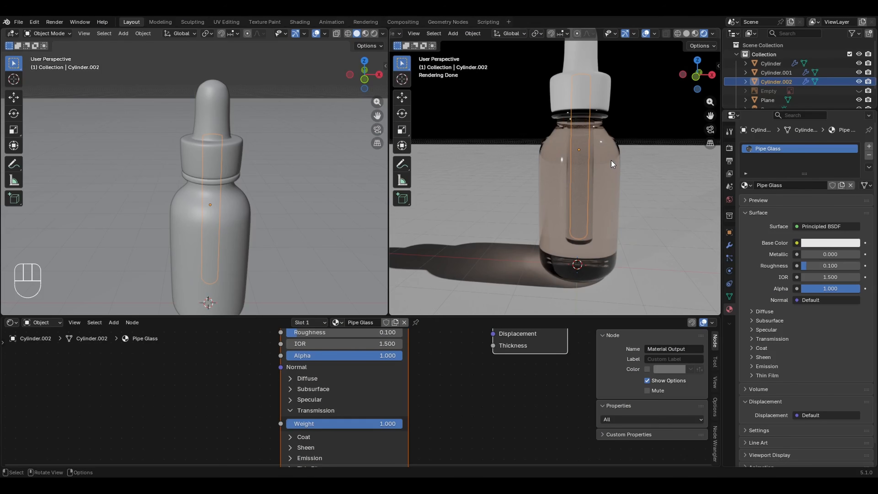
pyautogui.click(611, 161)
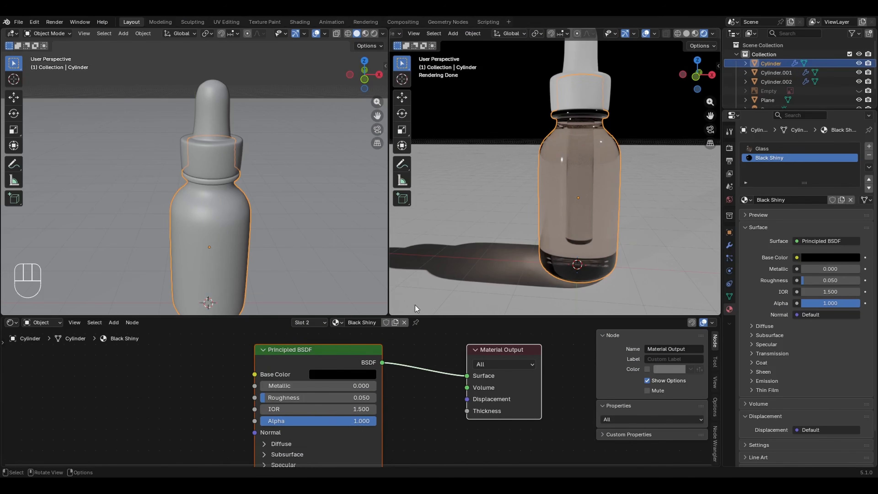
pyautogui.moveTo(342, 409); pyautogui.dragTo(321, 403)
pyautogui.hotkey('ctrl', 'z')
pyautogui.hotkey('ctrl', 'z')
pyautogui.hotkey('ctrl', 'z')
pyautogui.hotkey('ctrl', 'z')
pyautogui.scroll(-1, 414, 371)
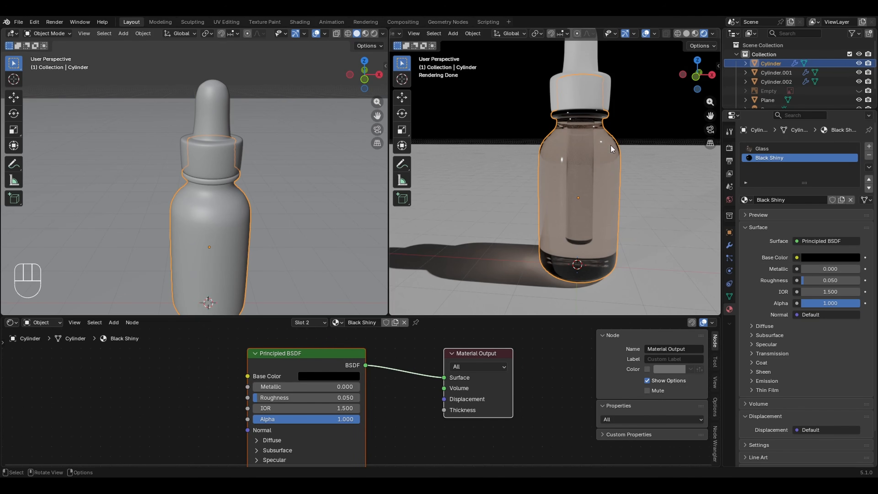
# - Try an IOR of 1.0 on the bottle body's Glass material and return it to 1.5
pyautogui.click(751, 150)
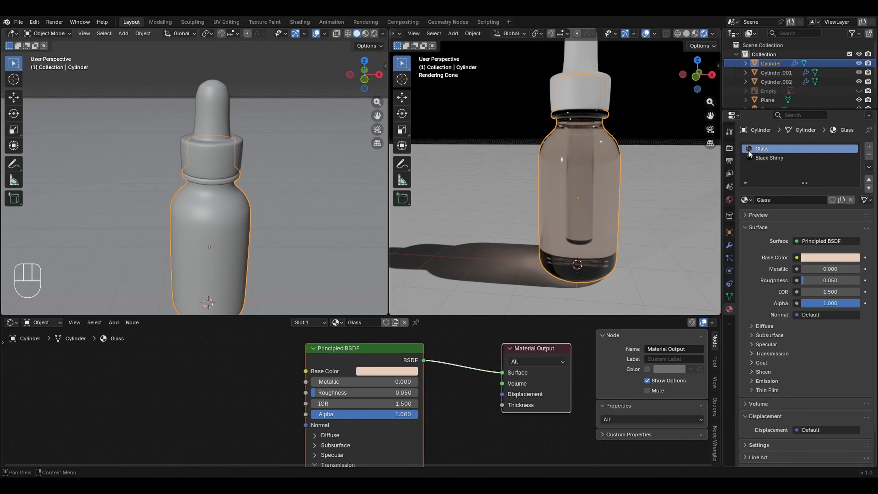
pyautogui.click(375, 400)
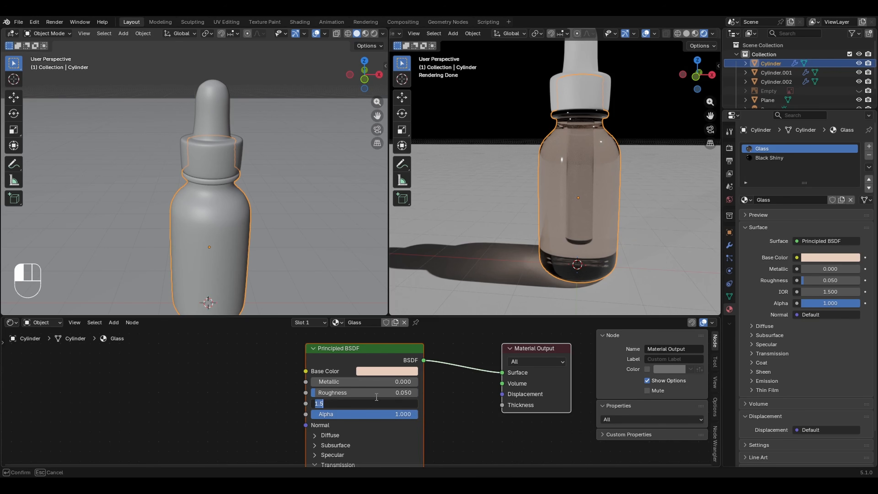
pyautogui.write('1')
pyautogui.press('Return')
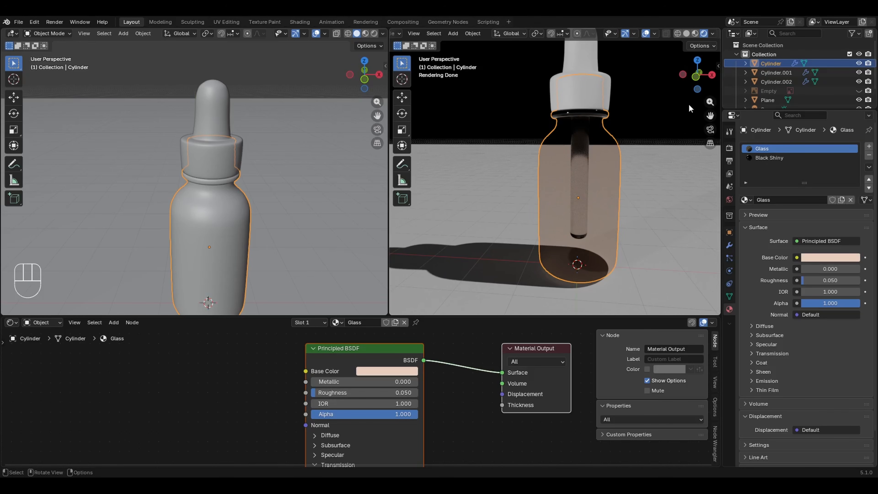
pyautogui.click(653, 109)
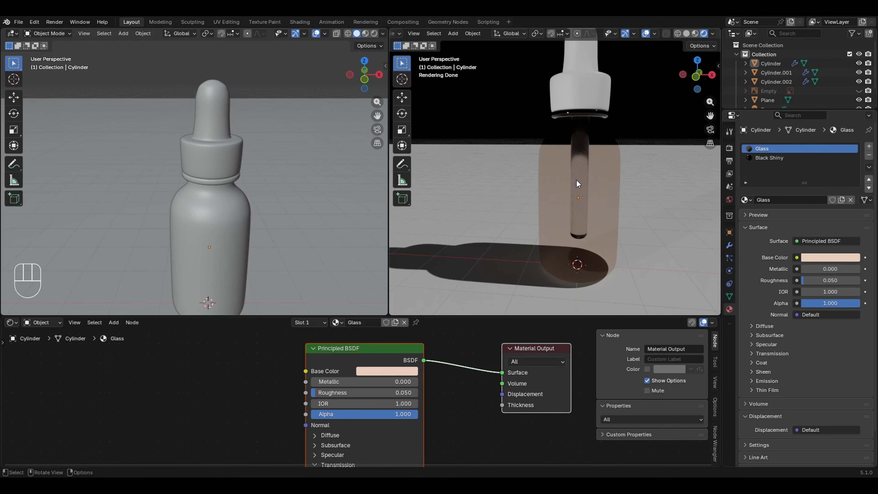
pyautogui.moveTo(709, 81)
pyautogui.mouseDown()
pyautogui.moveTo(689, 82)
pyautogui.moveTo(708, 82)
pyautogui.mouseUp()
pyautogui.click(360, 403)
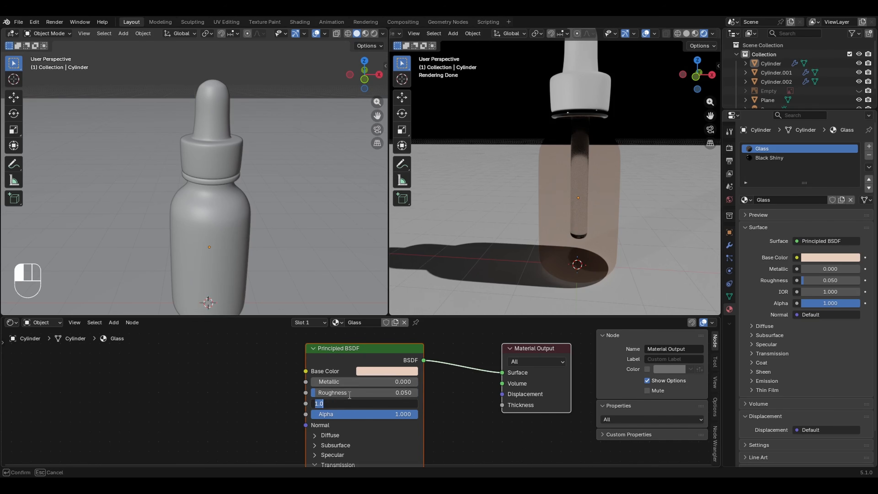
pyautogui.write('1.5')
pyautogui.press('Return')
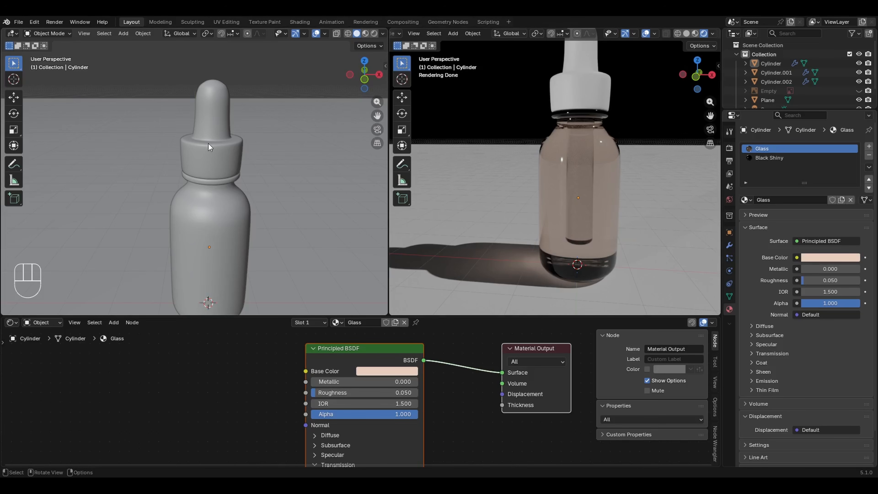
# - Select the dropper cap and hide the overlays in the rendered viewport
pyautogui.click(220, 153)
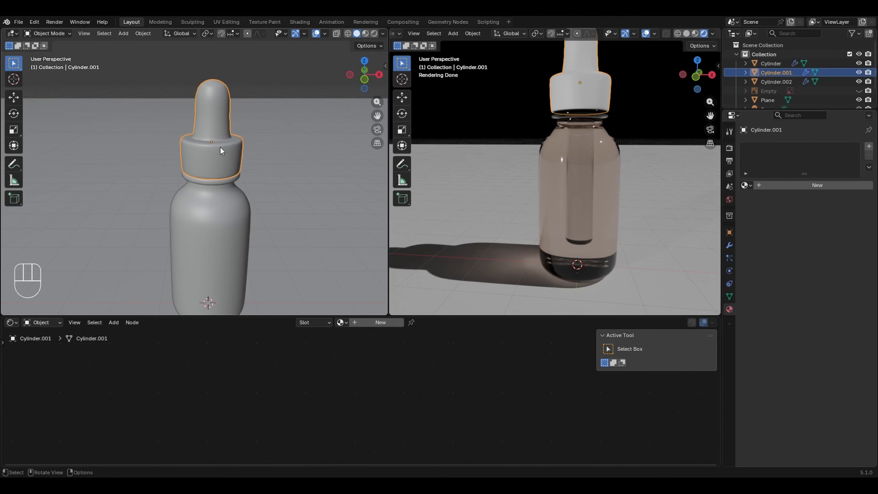
pyautogui.scroll(-2, 535, 240)
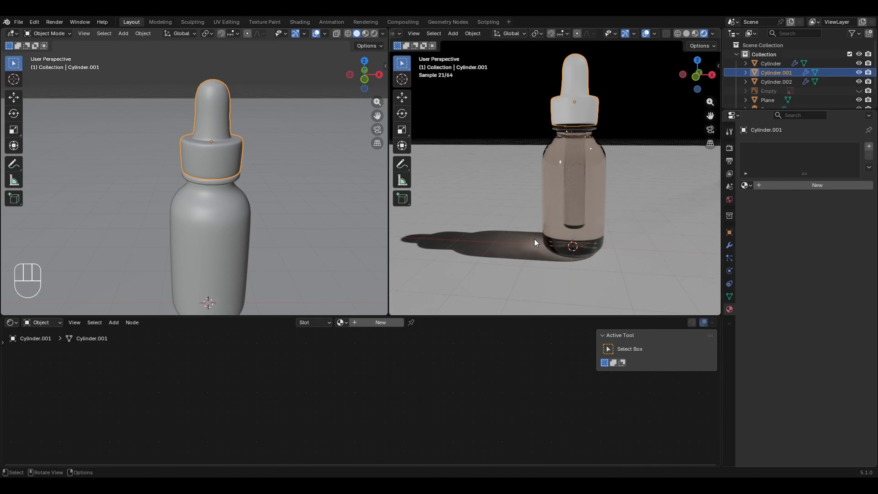
pyautogui.click(646, 33)
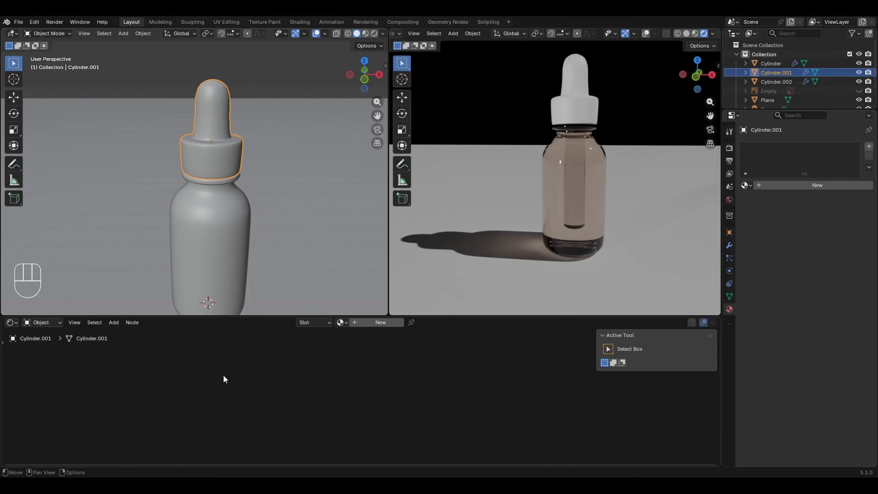
# - Create a new material for the dropper cap and set its metallic value to 1.0
pyautogui.click(373, 322)
pyautogui.moveTo(311, 384); pyautogui.dragTo(350, 387)
pyautogui.click(350, 388)
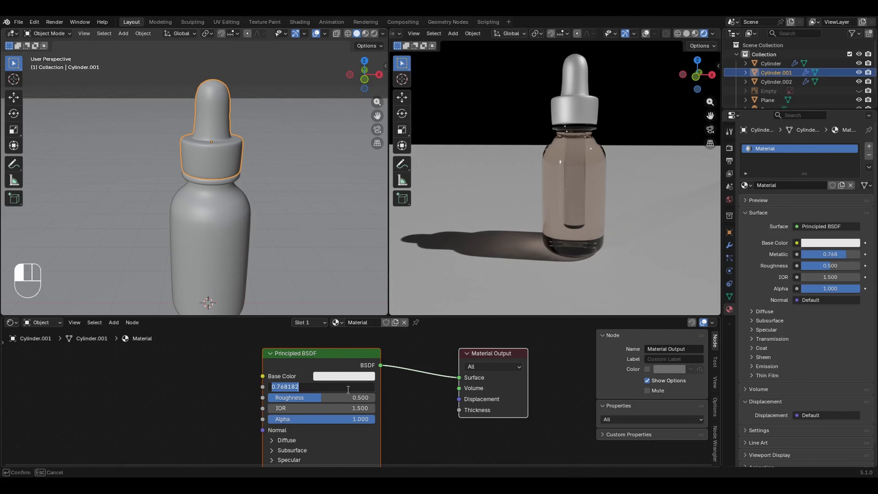
pyautogui.write('0.9')
pyautogui.press('Return')
pyautogui.click(348, 389)
pyautogui.write('1')
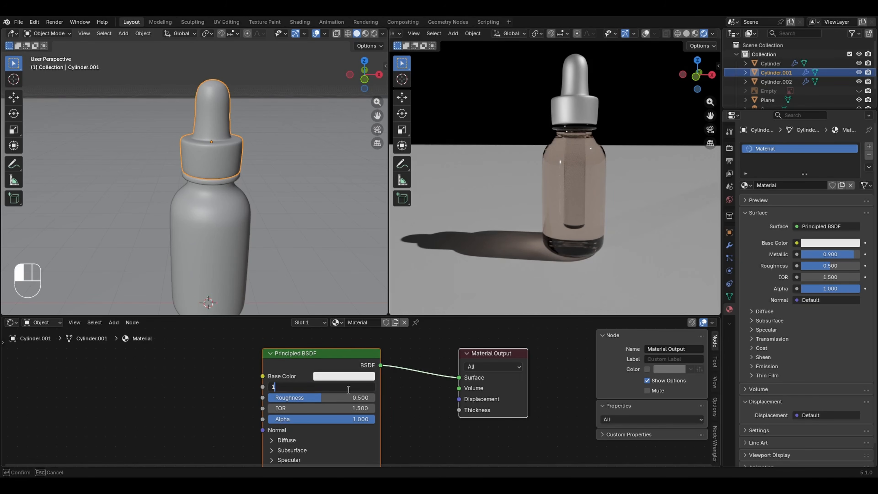
pyautogui.press('Return')
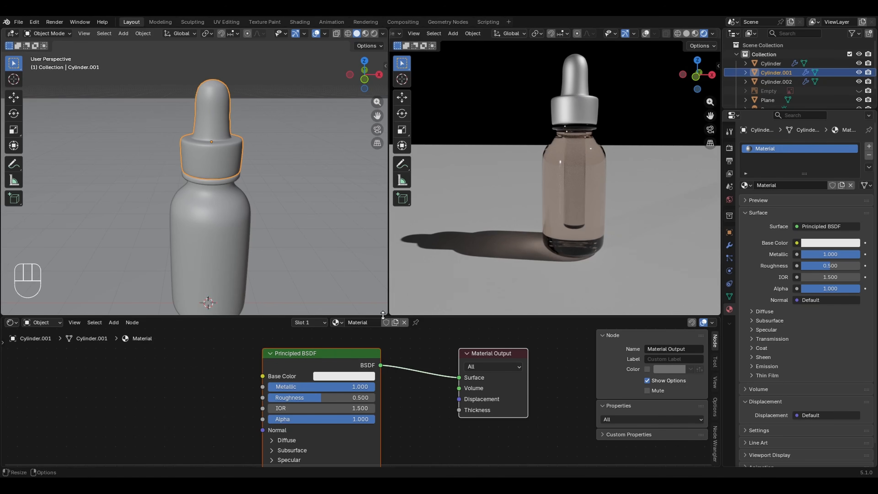
# - Set the roughness of the cap's metallic material to 0.15
pyautogui.press('alt')
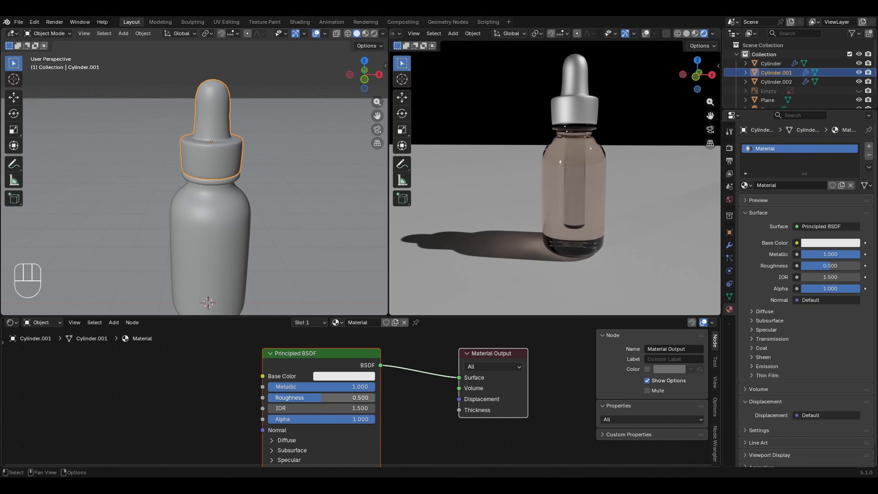
pyautogui.click(357, 399)
pyautogui.write('0.2')
pyautogui.press('Return')
pyautogui.click(347, 397)
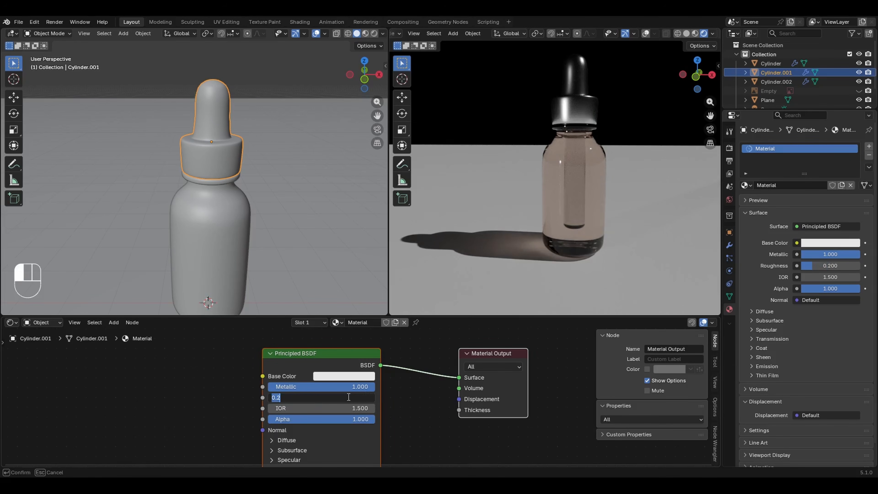
pyautogui.write('0.15')
pyautogui.press('Return')
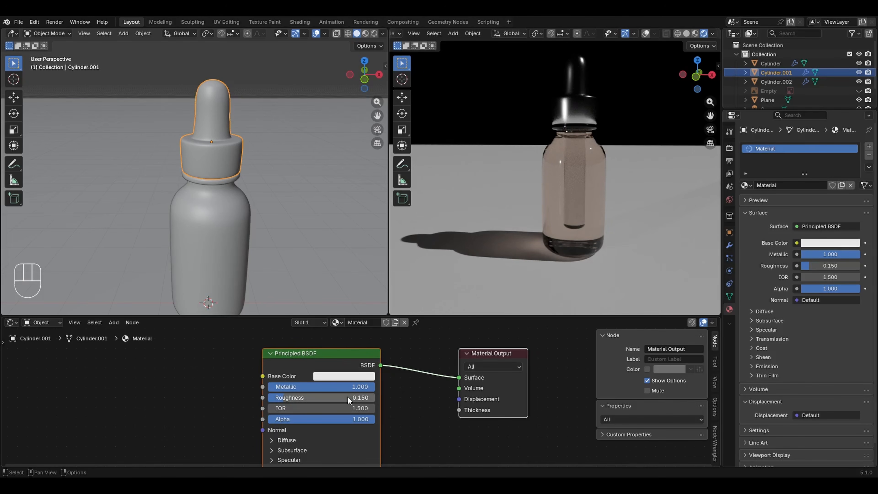
# - Change the base color of the cap's material to a golden yellow and check it on the rendered cap
pyautogui.scroll(2, 607, 61)
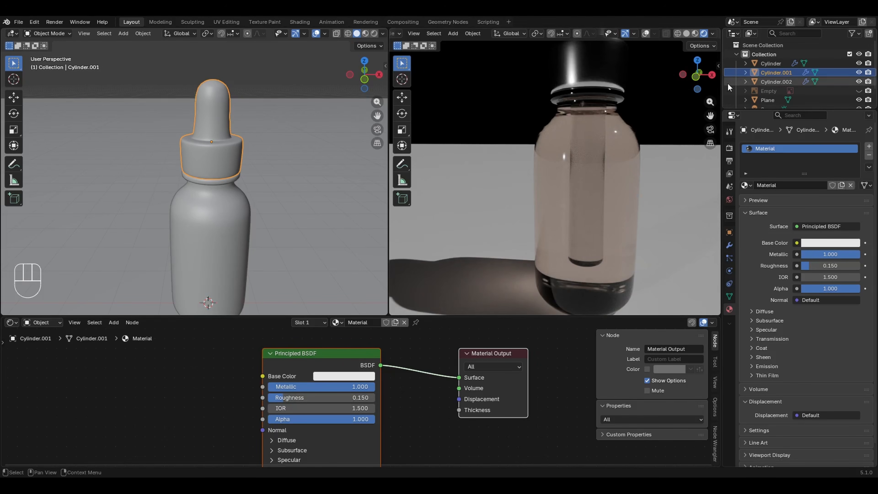
pyautogui.moveTo(702, 77)
pyautogui.mouseDown()
pyautogui.moveTo(674, 101)
pyautogui.moveTo(709, 83)
pyautogui.moveTo(706, 95)
pyautogui.moveTo(691, 88)
pyautogui.moveTo(693, 62)
pyautogui.moveTo(692, 83)
pyautogui.moveTo(693, 70)
pyautogui.mouseUp()
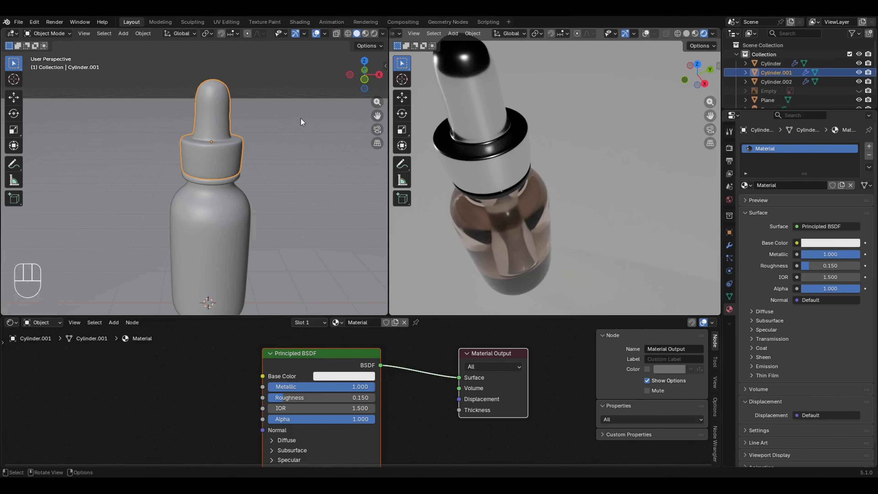
pyautogui.press('alt')
pyautogui.scroll(-1, 408, 408)
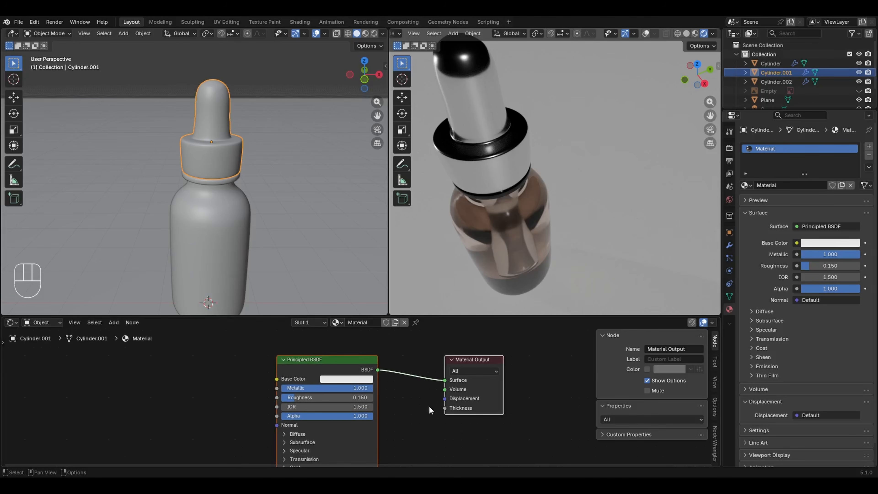
pyautogui.click(346, 379)
pyautogui.moveTo(344, 291); pyautogui.dragTo(332, 287)
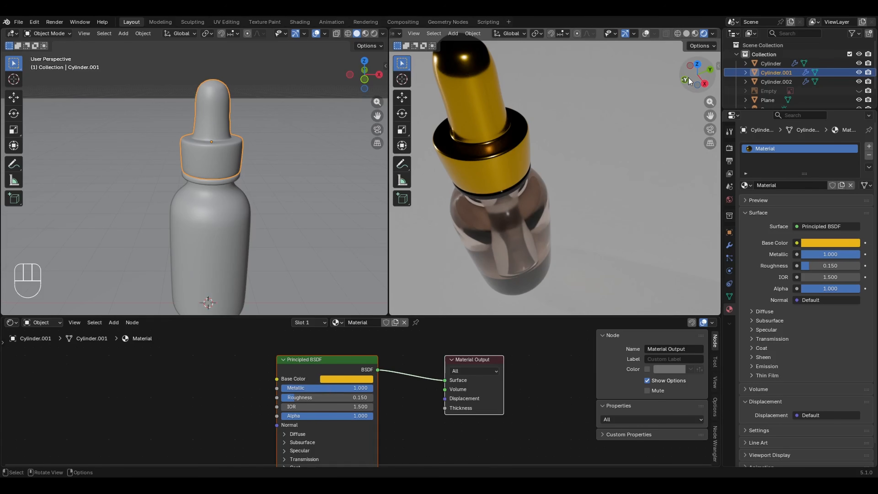
pyautogui.moveTo(686, 78); pyautogui.dragTo(690, 79)
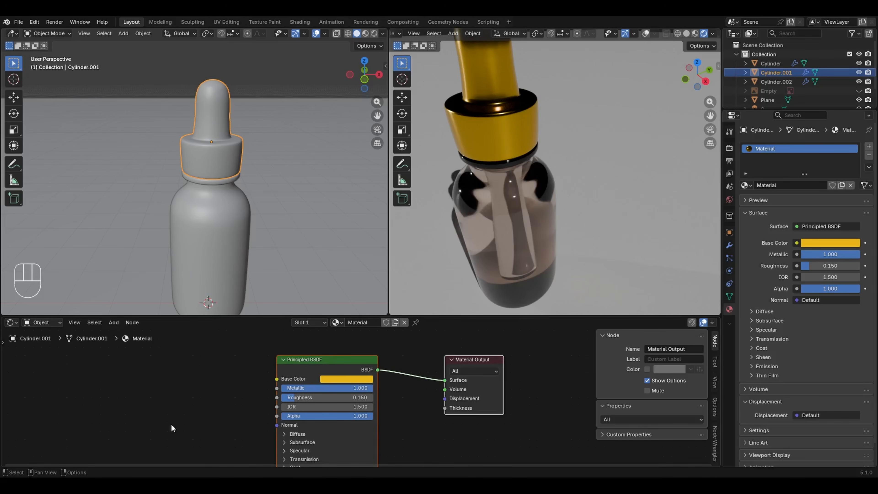
# - Add a Voronoi Texture node to the cap's material, placed well to the left of the Principled BSDF
pyautogui.scroll(-2, 368, 367)
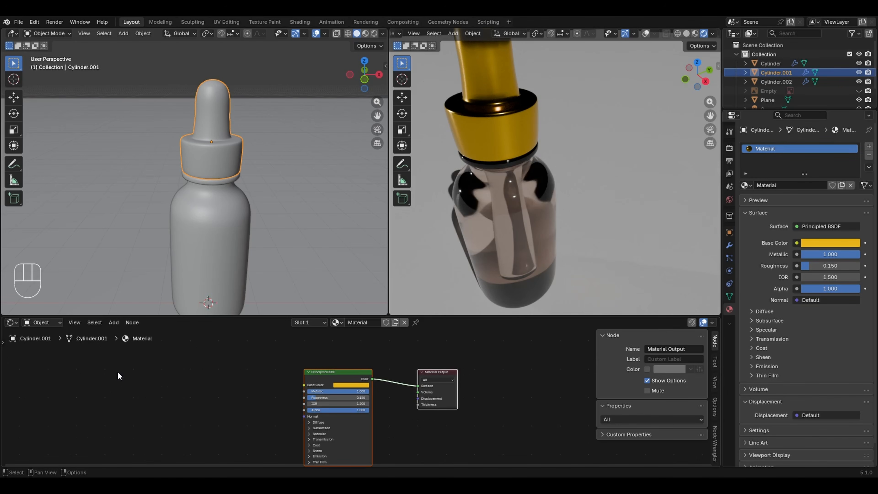
pyautogui.hotkey('shift', 'a')
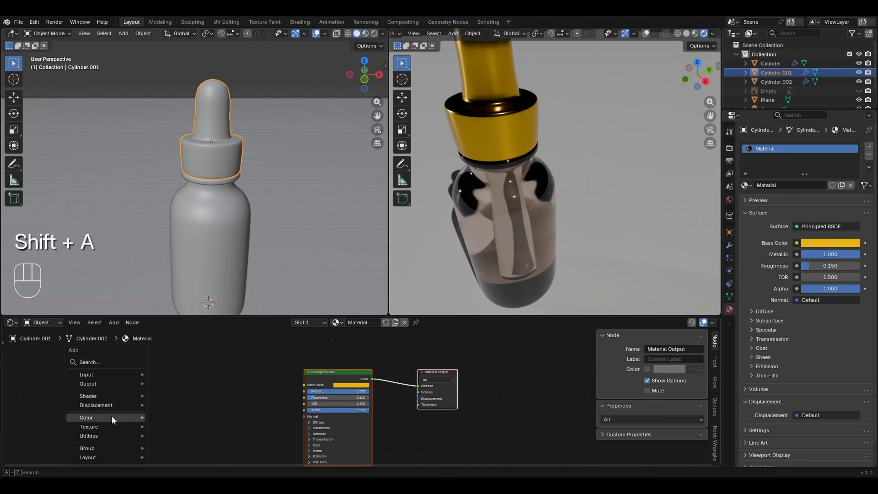
pyautogui.moveTo(104, 427)
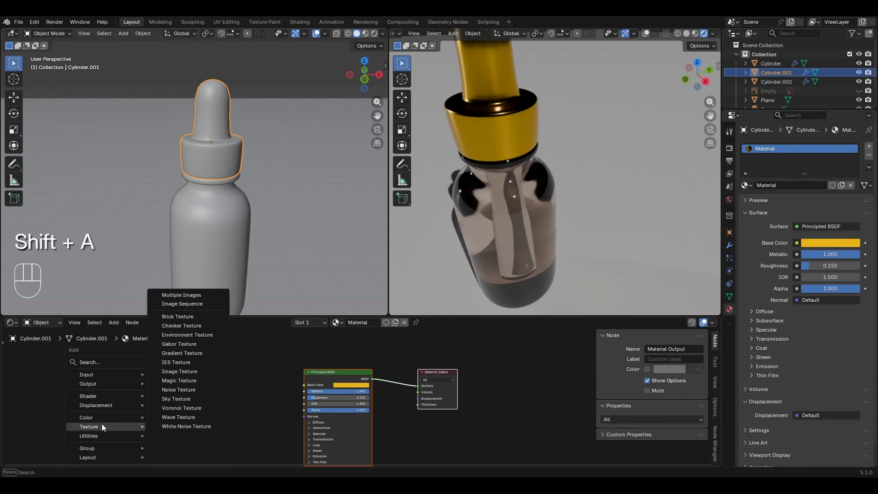
pyautogui.click(170, 408)
pyautogui.click(162, 384)
pyautogui.scroll(2, 239, 445)
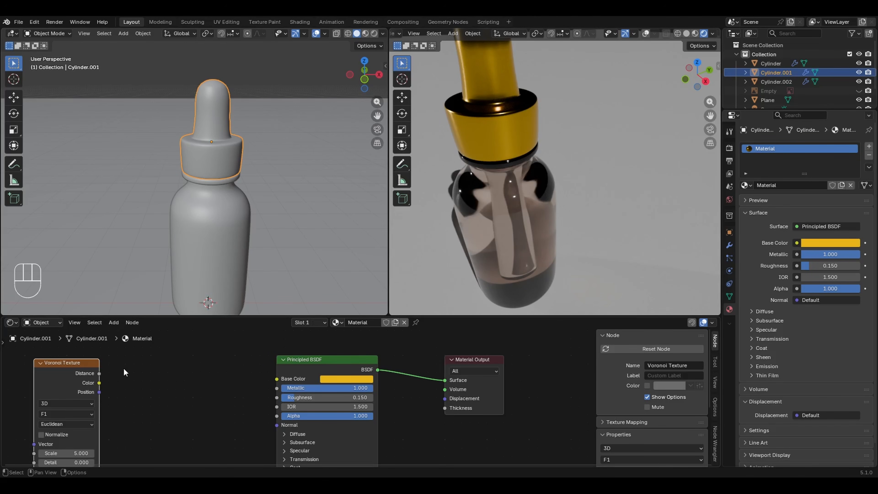
# - Add a Color Ramp node between the Voronoi Texture and the Principled BSDF and select its white end stop
pyautogui.hotkey('shift', 'a')
pyautogui.moveTo(141, 356)
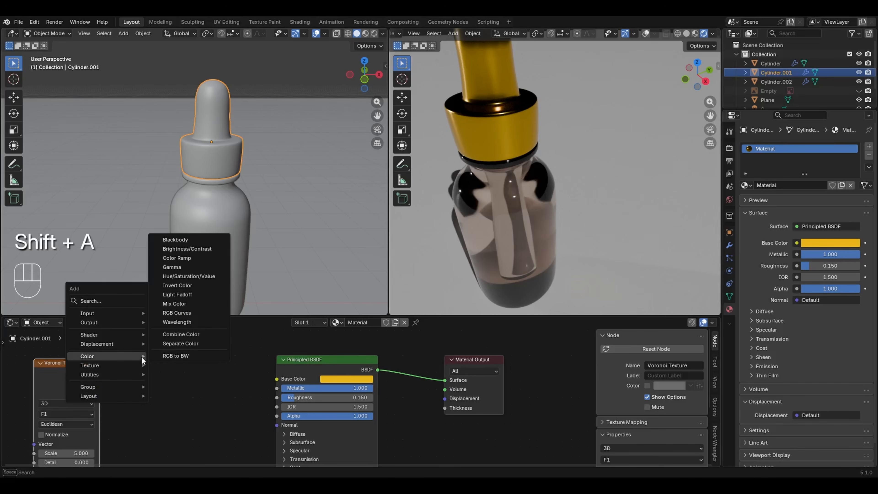
pyautogui.click(184, 258)
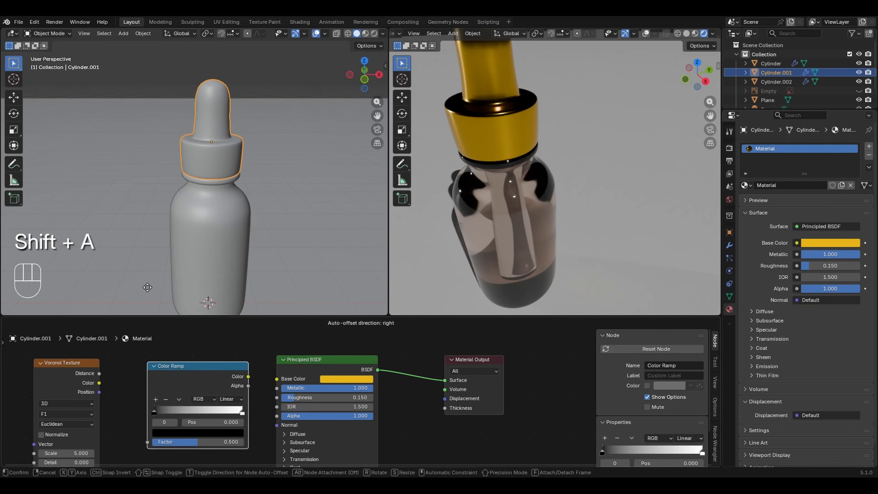
pyautogui.click(151, 401)
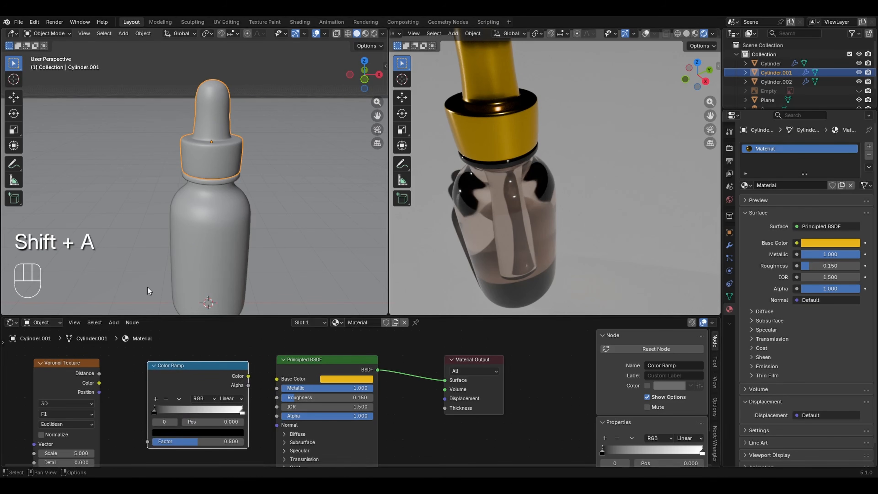
pyautogui.click(155, 413)
pyautogui.click(243, 411)
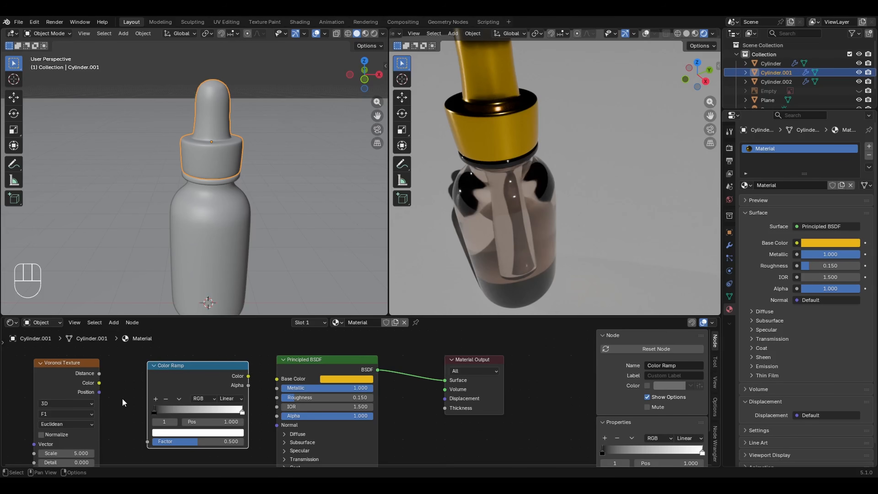
# - Connect the Voronoi Texture's Color to the Color Ramp's Factor, and the ramp's Color to the Principled BSDF's Base Color
pyautogui.moveTo(100, 382); pyautogui.dragTo(148, 436)
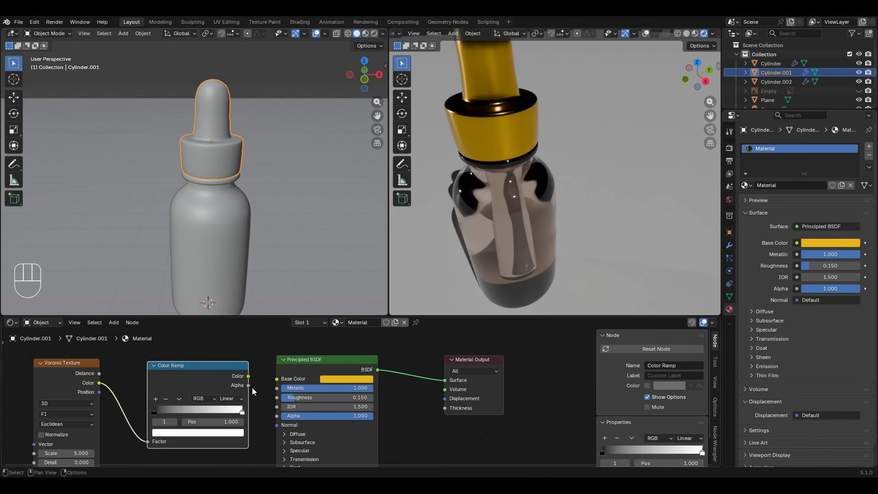
pyautogui.moveTo(248, 376); pyautogui.dragTo(272, 377)
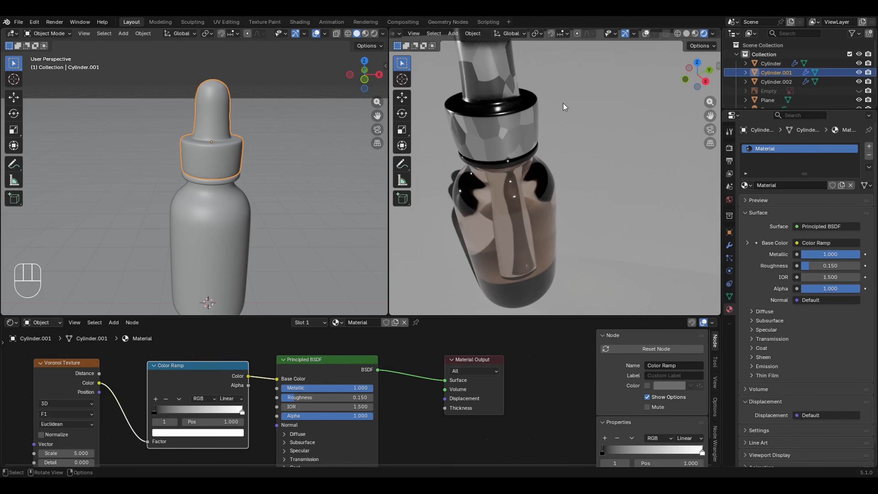
pyautogui.moveTo(687, 90)
pyautogui.mouseDown()
pyautogui.moveTo(664, 107)
pyautogui.moveTo(694, 94)
pyautogui.mouseUp()
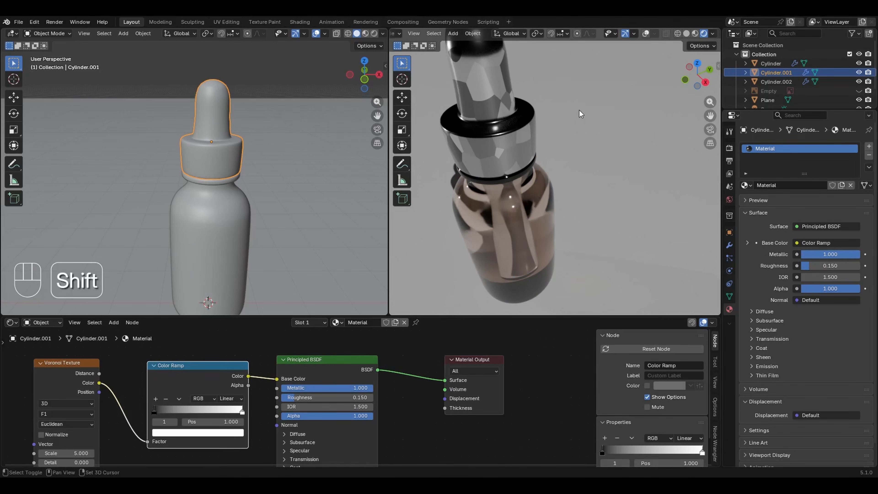
pyautogui.keyDown('shift'); pyautogui.moveTo(579, 110); pyautogui.dragTo(594, 150, button='middle'); pyautogui.keyUp('shift')
pyautogui.moveTo(564, 200); pyautogui.dragTo(558, 217, button='middle')
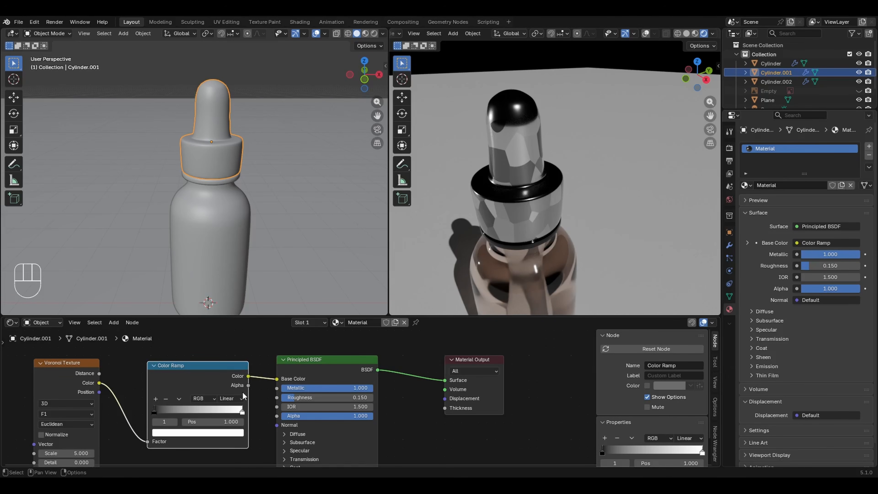
# - Move the Color Ramp's white stop to position 0.573 and recolor it golden orange
pyautogui.moveTo(241, 411); pyautogui.dragTo(203, 425)
pyautogui.click(203, 433)
pyautogui.moveTo(184, 326); pyautogui.dragTo(168, 345)
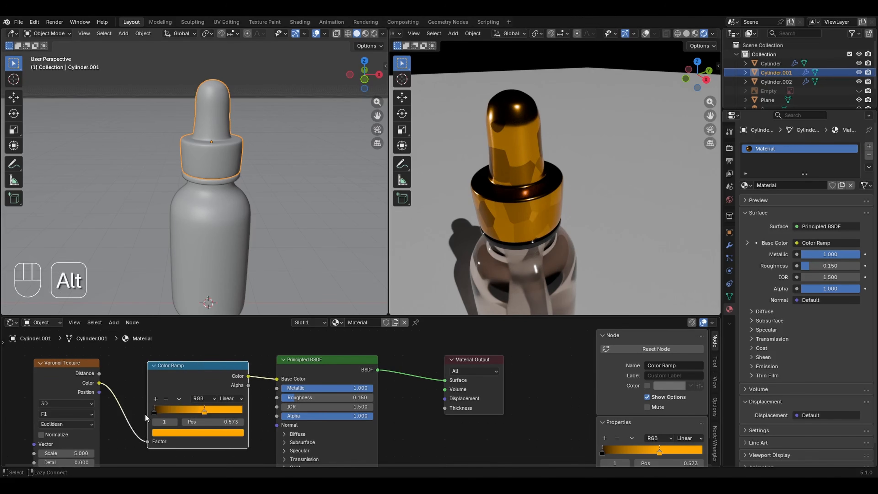
# - Try the Color Ramp's orange stop at position 1.000 and its black stop at 0.659, and inspect the cap's pattern
pyautogui.click(154, 409)
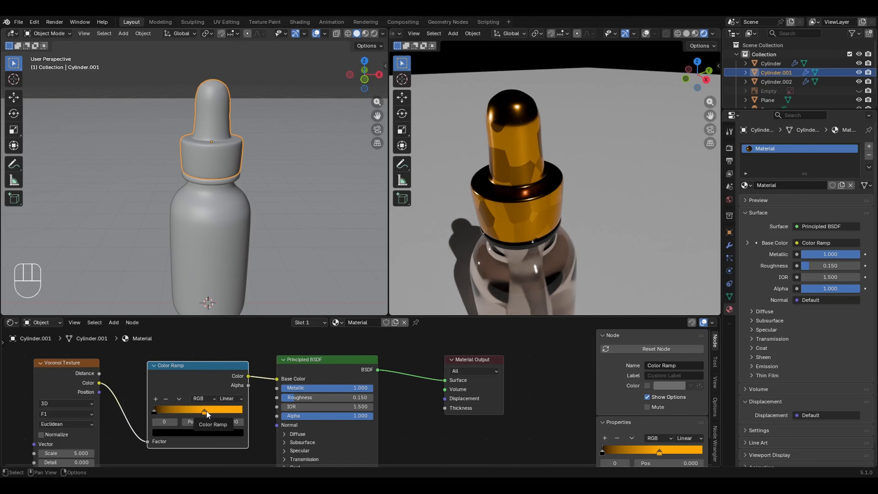
pyautogui.moveTo(206, 411); pyautogui.dragTo(247, 408)
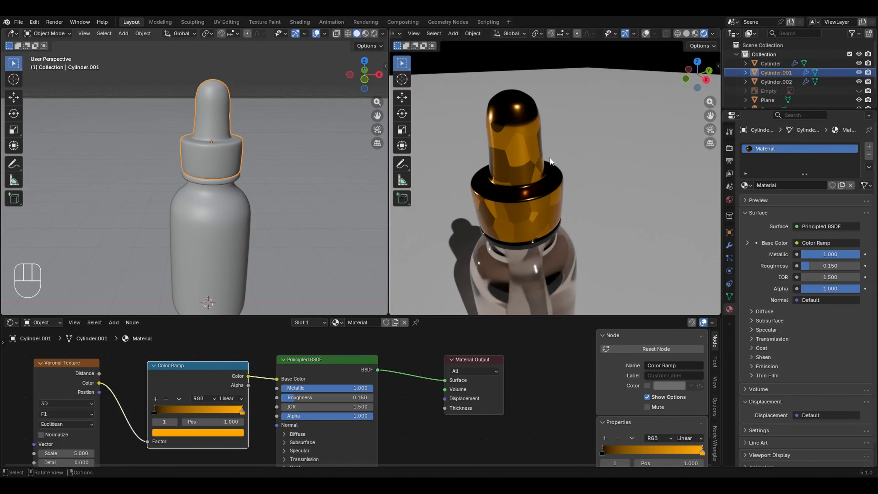
pyautogui.moveTo(154, 410); pyautogui.dragTo(216, 425)
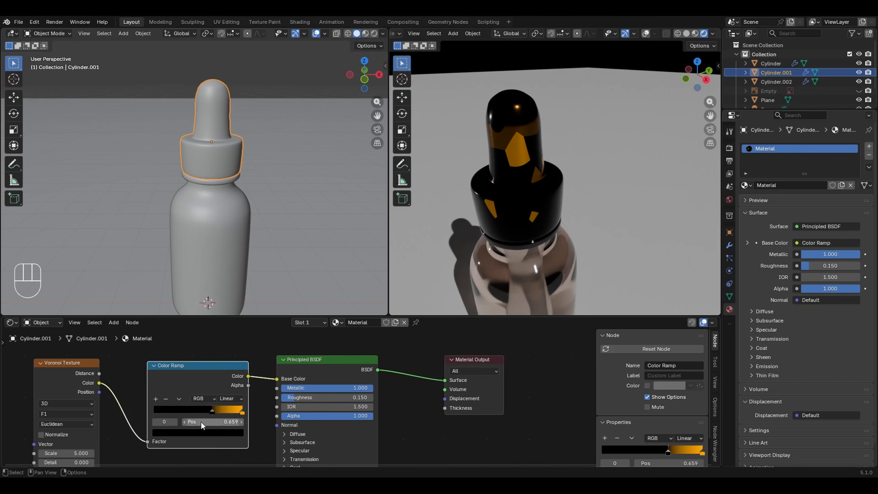
pyautogui.moveTo(567, 201); pyautogui.dragTo(483, 197, button='middle')
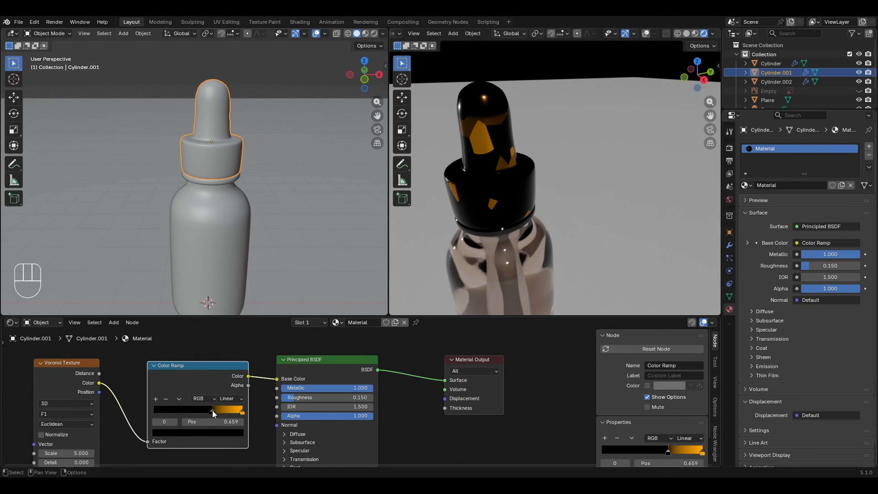
# - Return the Color Ramp's black stop to the start of the ramp and move the orange stop to position 0.541
pyautogui.moveTo(212, 411); pyautogui.dragTo(154, 411)
pyautogui.moveTo(241, 411); pyautogui.dragTo(196, 411)
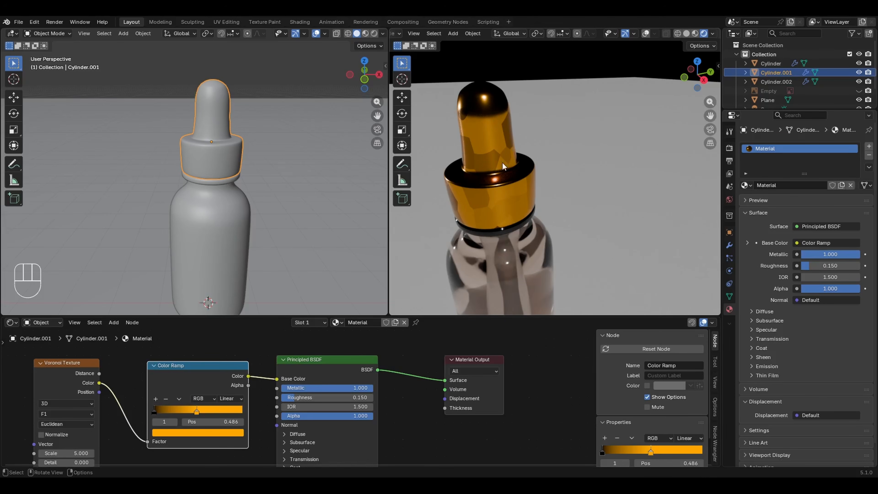
pyautogui.moveTo(197, 411); pyautogui.dragTo(203, 414)
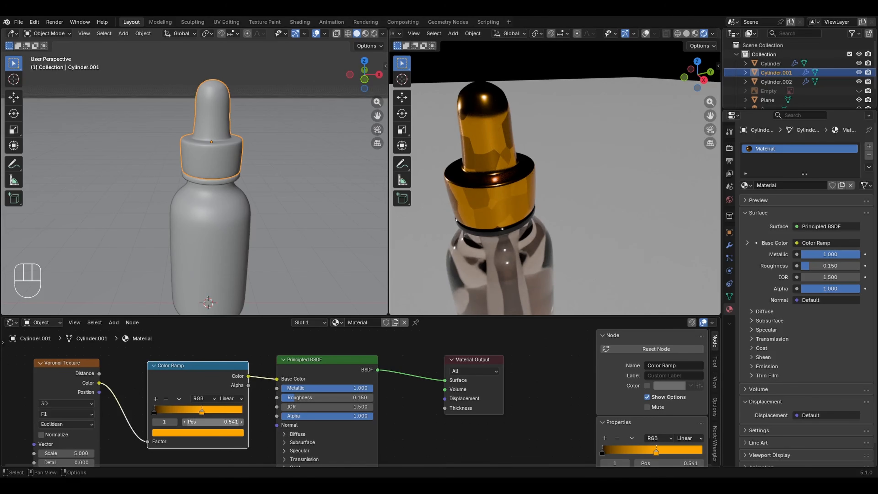
# - Set the Voronoi Texture's Scale to 200
pyautogui.moveTo(169, 402); pyautogui.dragTo(242, 372, button='middle')
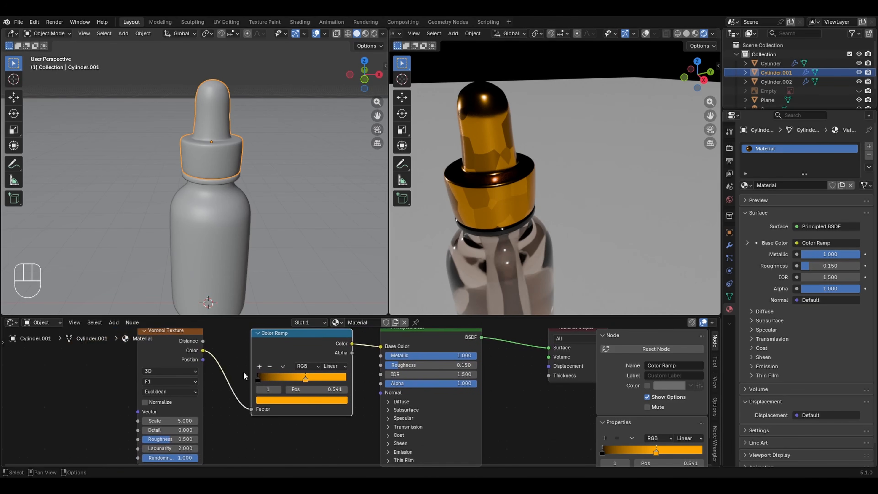
pyautogui.click(167, 343)
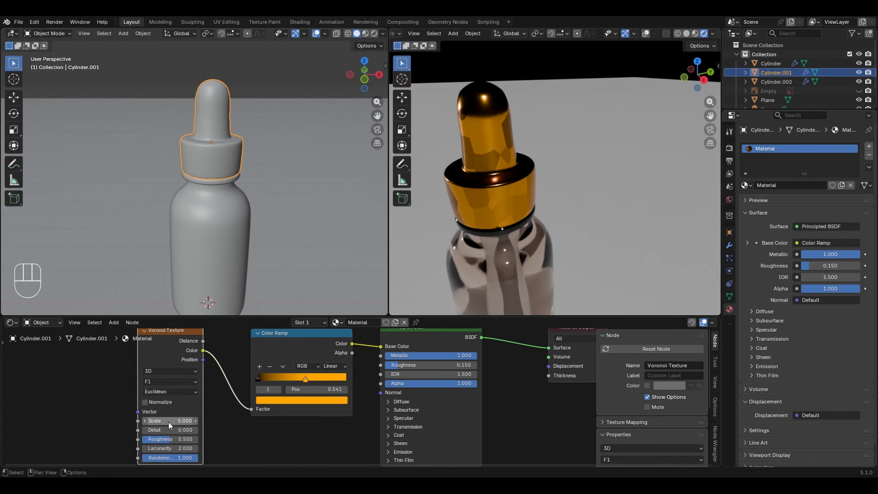
pyautogui.moveTo(166, 420); pyautogui.dragTo(368, 418)
pyautogui.click(176, 421)
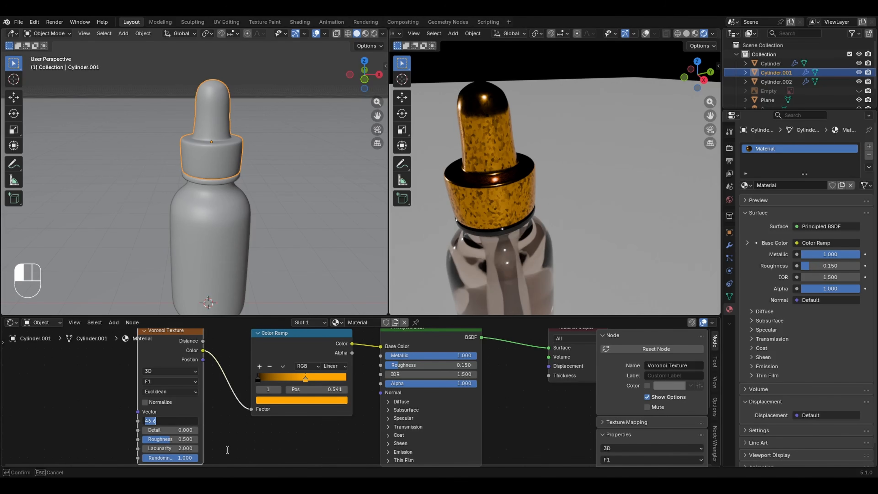
pyautogui.write('200')
pyautogui.press('Return')
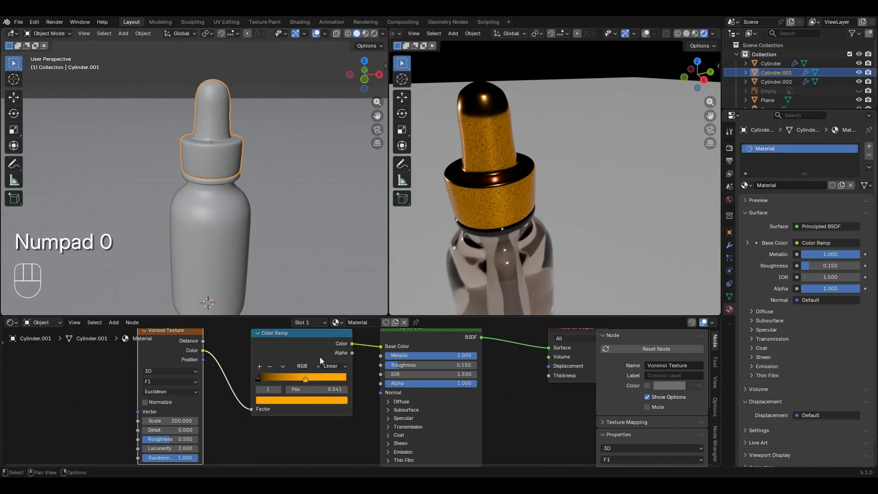
# - Try a Voronoi Texture Scale of 300, and raise it further to 364
pyautogui.click(194, 421)
pyautogui.write('311.80')
pyautogui.write('0')
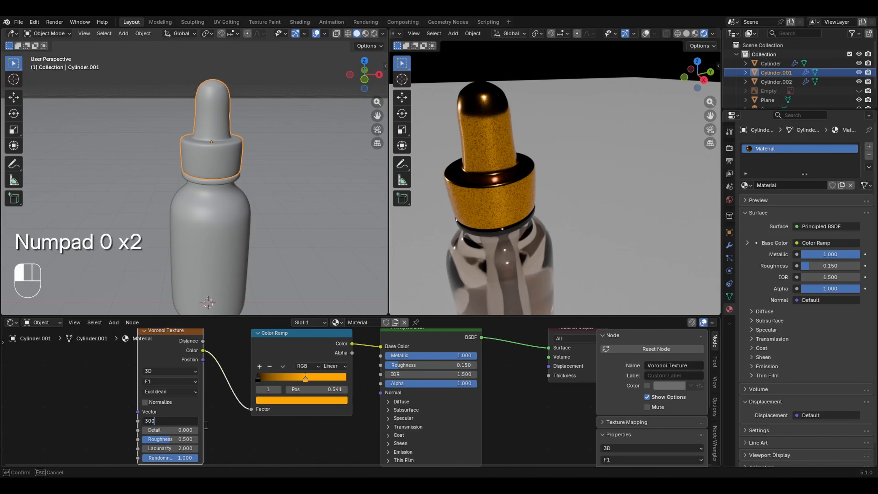
pyautogui.click(205, 426)
pyautogui.moveTo(195, 421); pyautogui.dragTo(242, 422)
pyautogui.click(181, 421)
pyautogui.click(201, 429)
# - Temporarily disconnect the Color Ramp from the Principled BSDF's Base Color to compare the plain gold cap, reconnect it and inspect the speckles
pyautogui.keyDown('ctrl'); pyautogui.moveTo(525, 215); pyautogui.dragTo(523, 155, button='middle'); pyautogui.keyUp('ctrl')
pyautogui.keyDown('shift'); pyautogui.moveTo(469, 215); pyautogui.dragTo(549, 211, button='middle'); pyautogui.keyUp('shift')
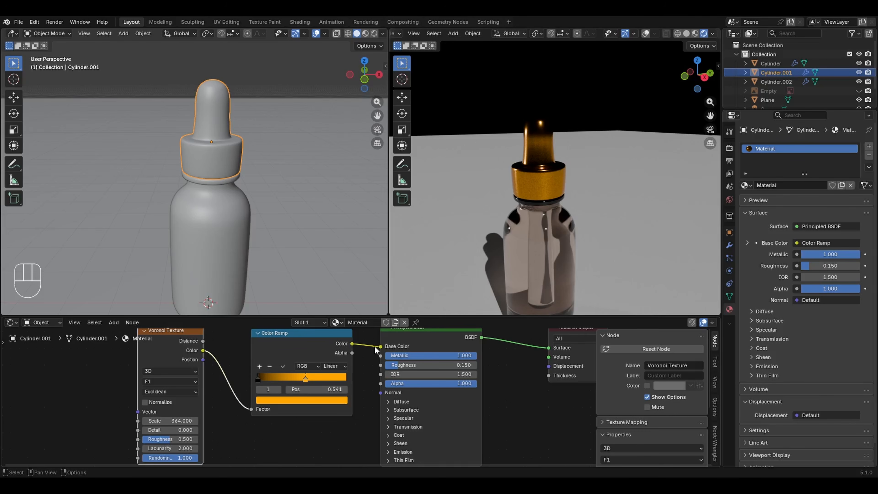
pyautogui.moveTo(380, 347); pyautogui.dragTo(369, 352)
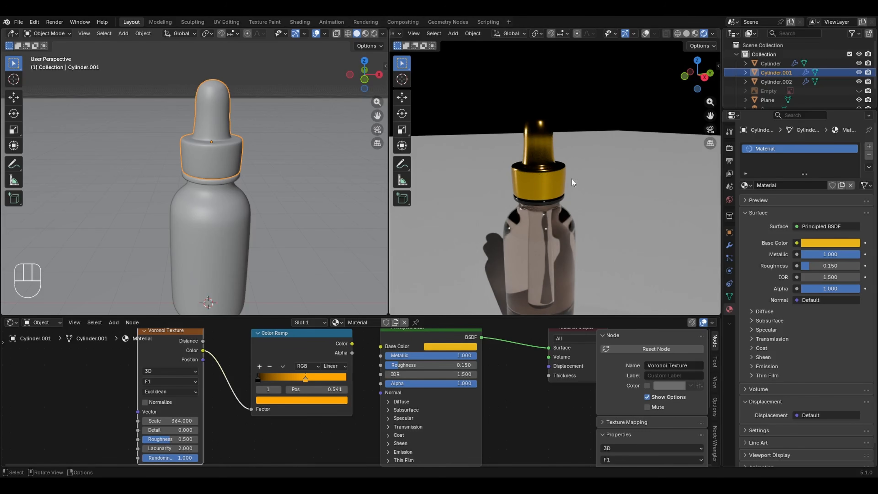
pyautogui.moveTo(563, 212); pyautogui.dragTo(551, 230, button='middle')
pyautogui.moveTo(352, 344); pyautogui.dragTo(378, 348)
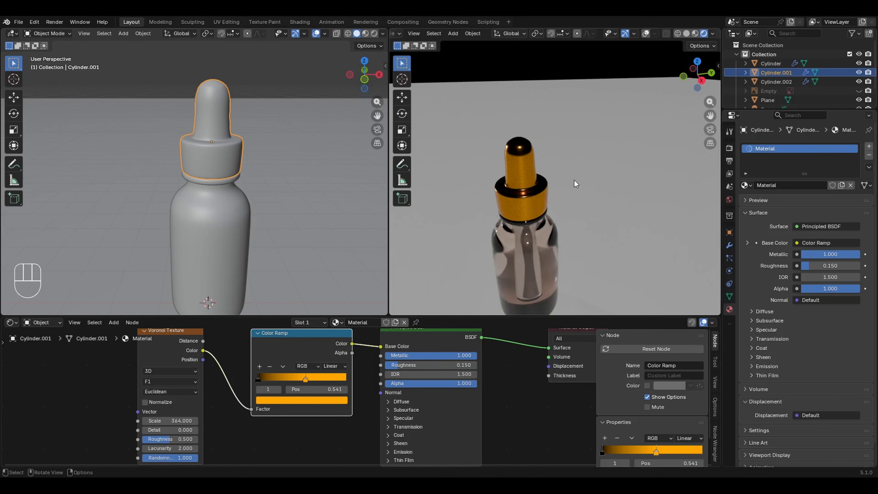
pyautogui.keyDown('ctrl'); pyautogui.moveTo(574, 180); pyautogui.dragTo(493, 174, button='middle'); pyautogui.keyUp('ctrl')
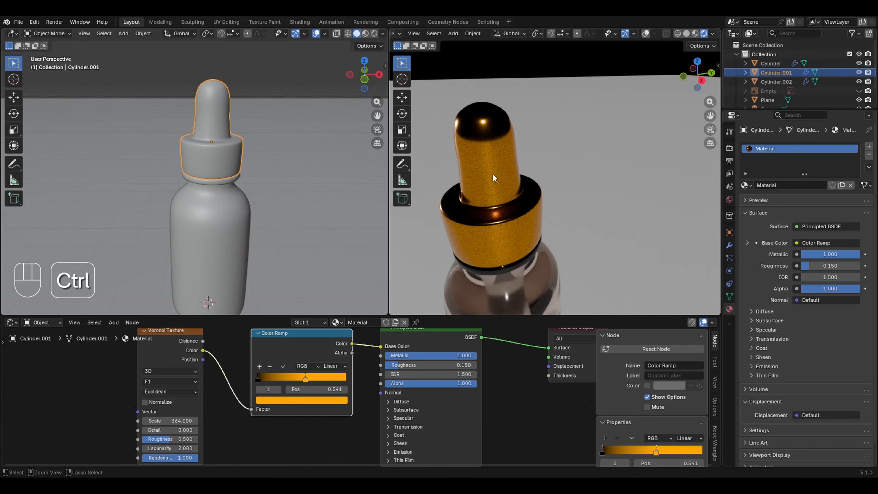
pyautogui.moveTo(470, 243); pyautogui.dragTo(486, 206, button='middle')
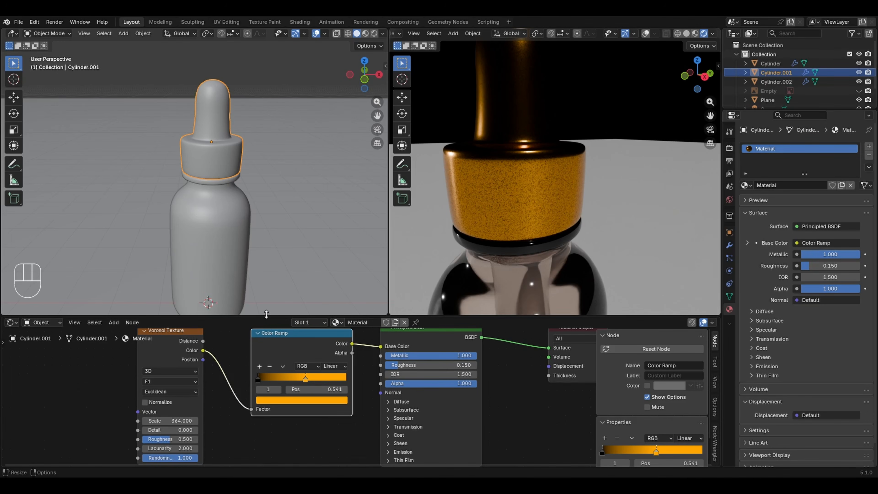
# - Enlarge the node editor and add a Texture Coordinate and Mapping node setup to the Voronoi Texture's Vector input
pyautogui.moveTo(267, 315); pyautogui.dragTo(275, 296)
pyautogui.moveTo(254, 356); pyautogui.dragTo(486, 360, button='middle')
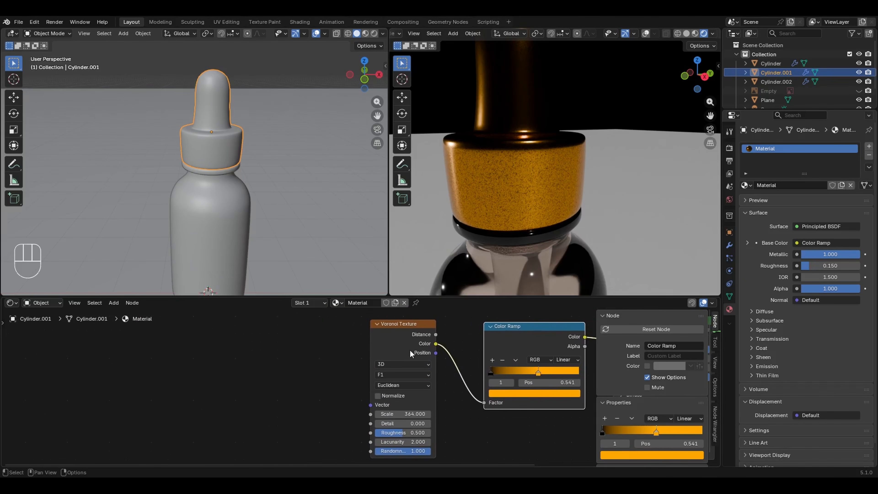
pyautogui.click(407, 339)
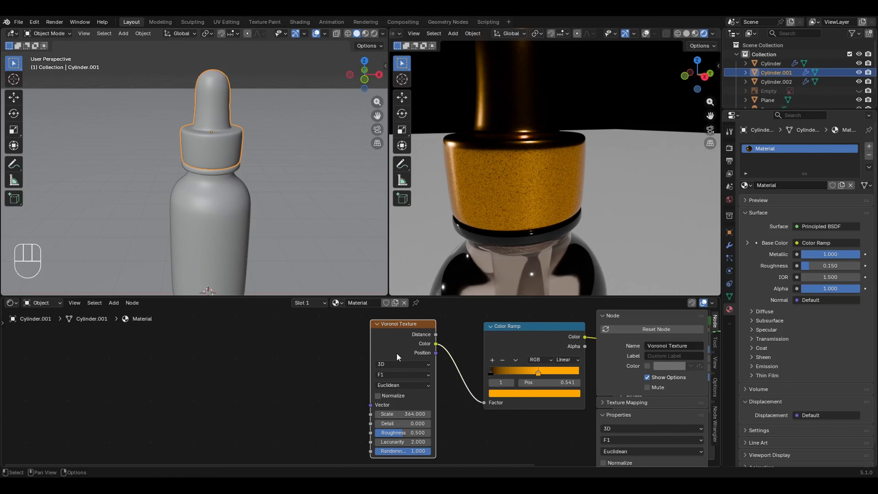
pyautogui.hotkey('ctrl', 't')
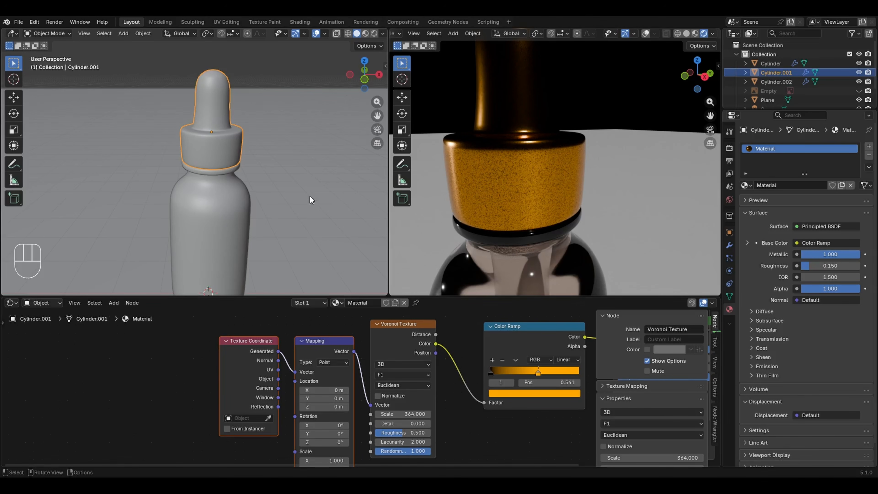
pyautogui.click(39, 25)
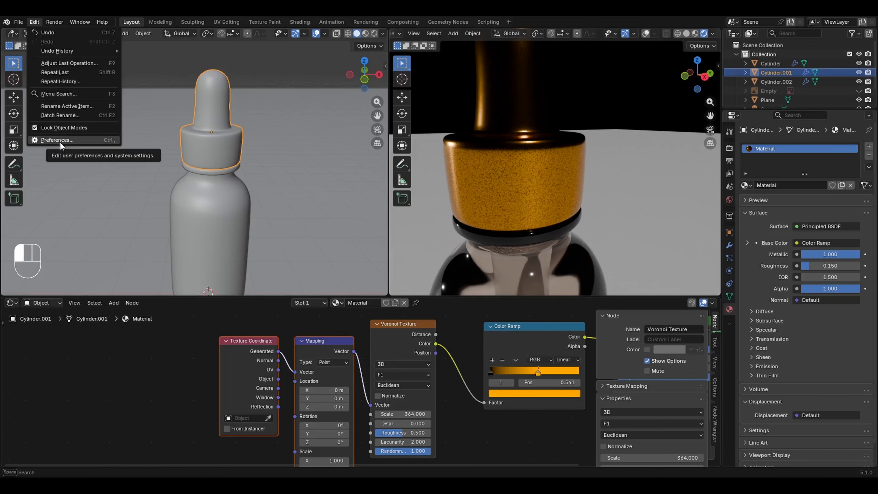
pyautogui.click(316, 338)
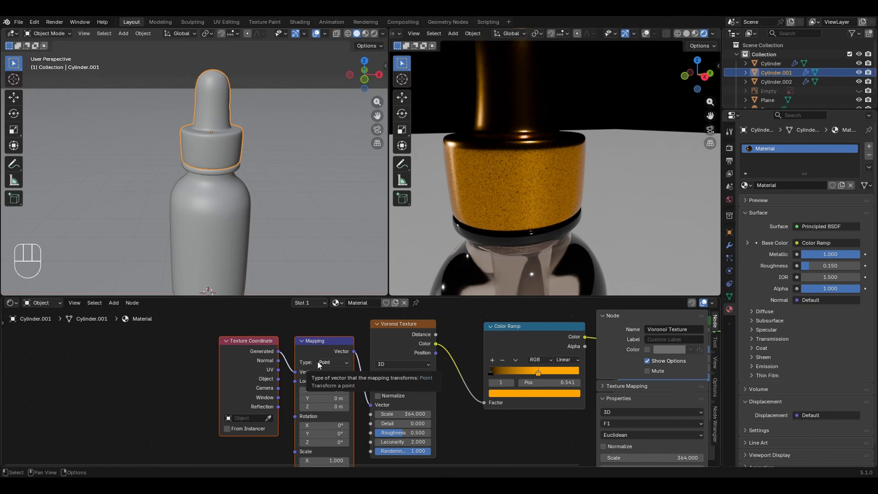
pyautogui.hotkey('shift', 'a')
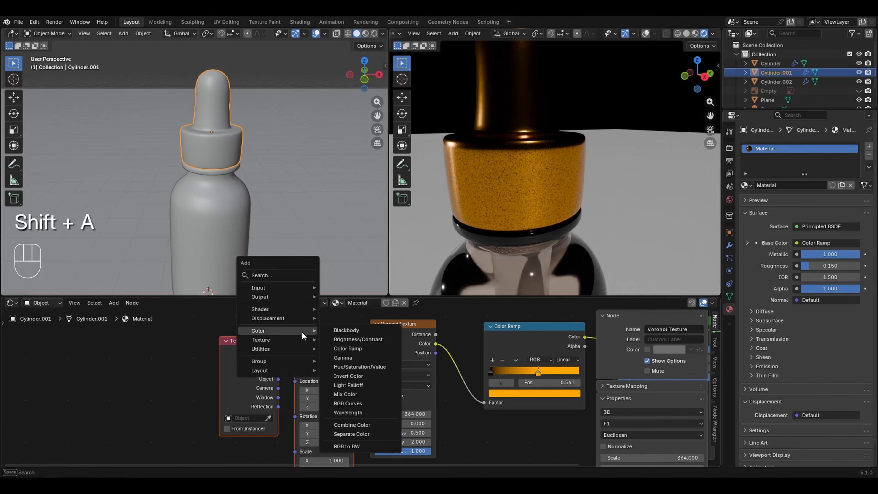
pyautogui.moveTo(285, 283)
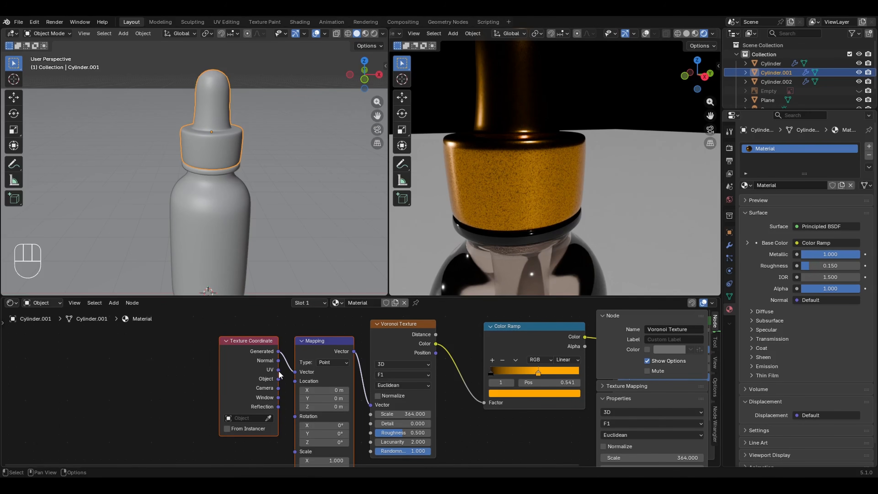
# - Connect the Texture Coordinate's UV output to the Mapping node's Vector input and set the mapping's Y scale to -0.5
pyautogui.moveTo(278, 370); pyautogui.dragTo(296, 374)
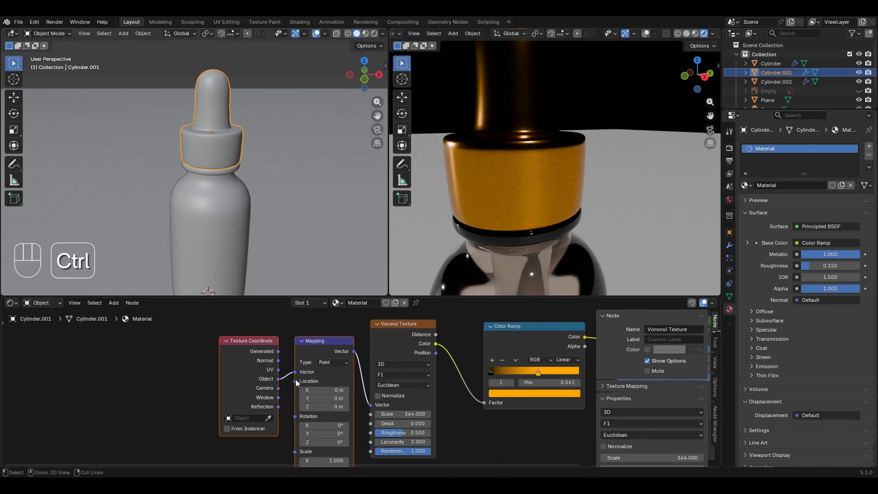
pyautogui.hotkey('ctrl', 'z')
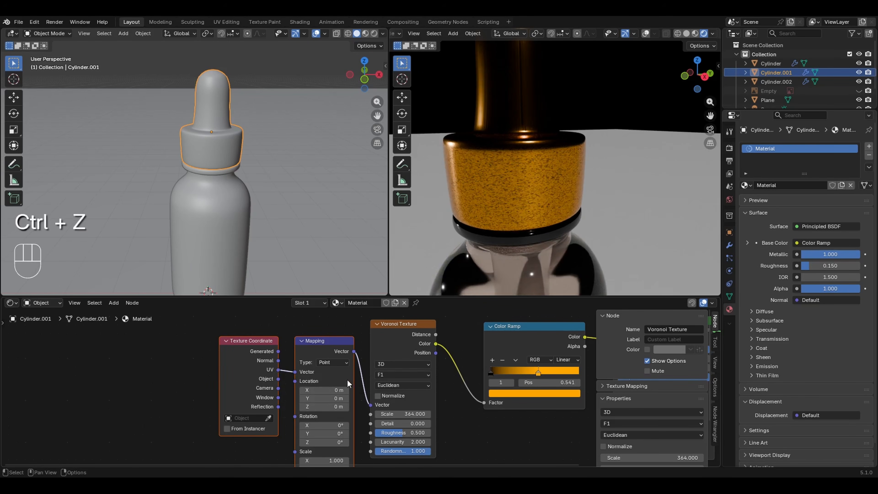
pyautogui.moveTo(334, 454); pyautogui.dragTo(358, 392, button='middle')
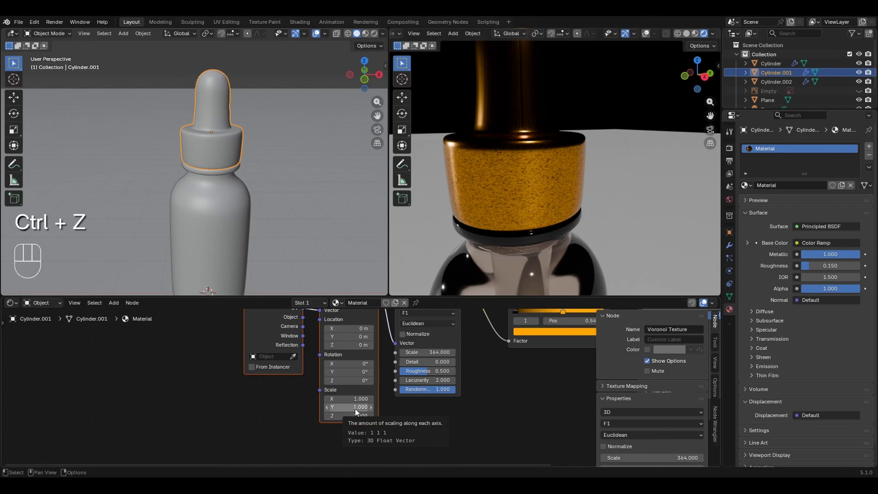
pyautogui.moveTo(356, 408); pyautogui.dragTo(350, 406)
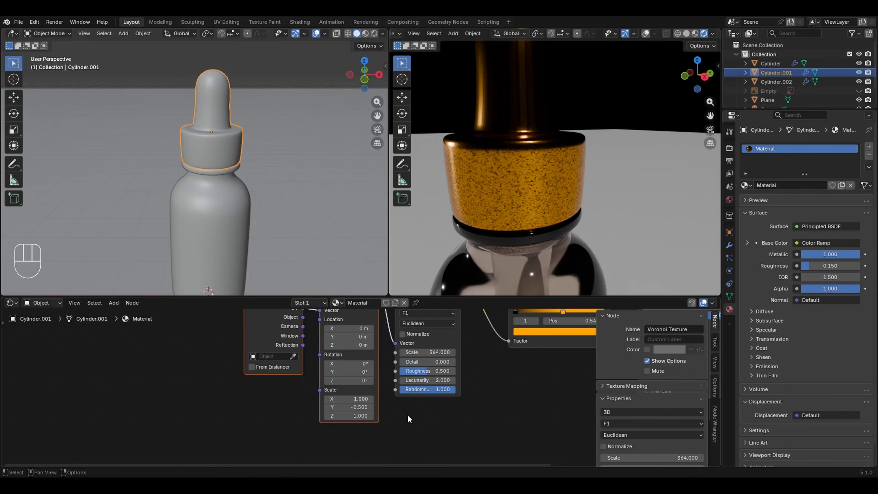
# - Set the Voronoi Texture's Detail to 1 and inspect the pattern on the cap and bulb from a higher angle
pyautogui.hotkey('ctrl', 'z')
pyautogui.hotkey('ctrl', 'z')
pyautogui.moveTo(444, 364); pyautogui.dragTo(446, 363)
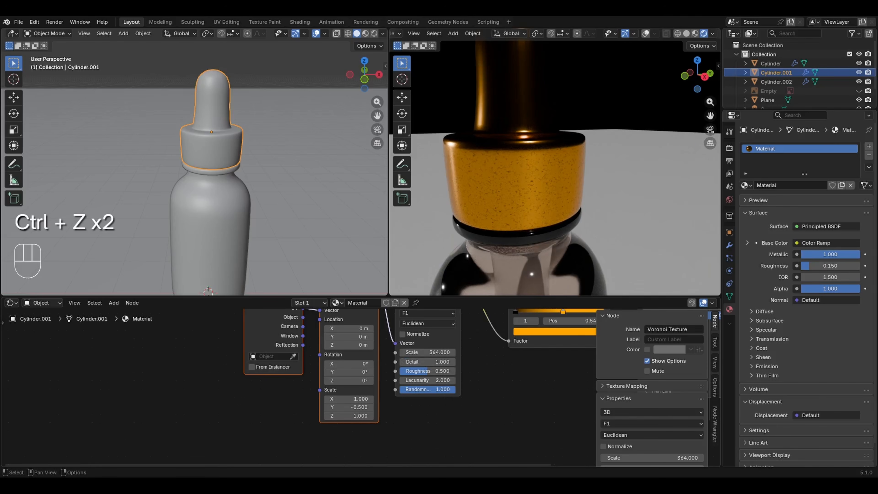
pyautogui.moveTo(350, 415); pyautogui.dragTo(352, 417)
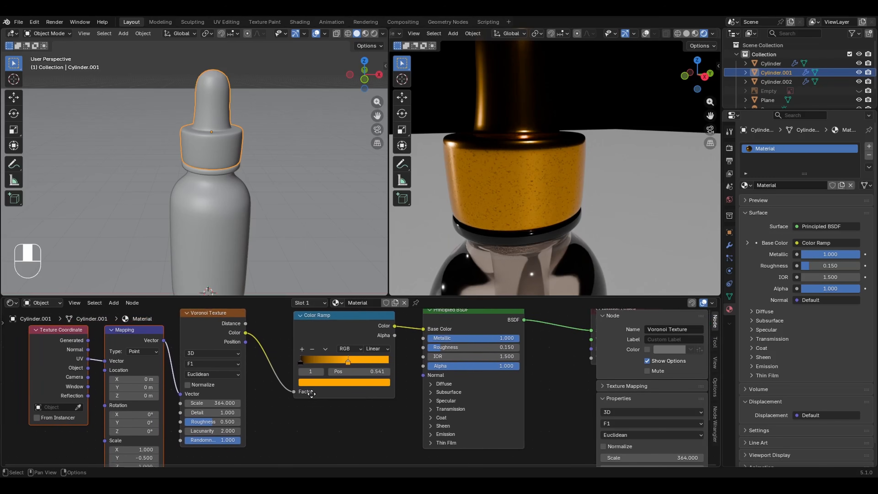
pyautogui.moveTo(312, 394); pyautogui.dragTo(283, 394, button='middle')
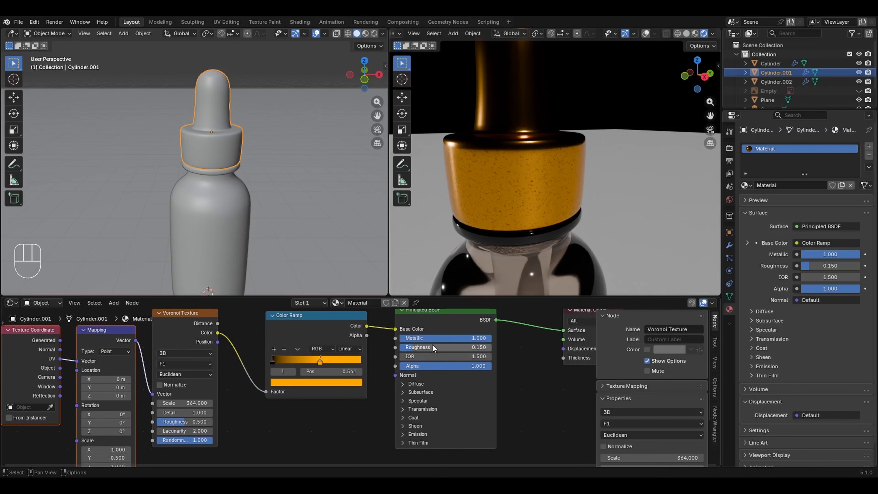
pyautogui.moveTo(432, 347)
pyautogui.mouseDown()
pyautogui.moveTo(450, 350)
pyautogui.moveTo(437, 348)
pyautogui.mouseUp()
pyautogui.moveTo(519, 128); pyautogui.dragTo(549, 193, button='middle')
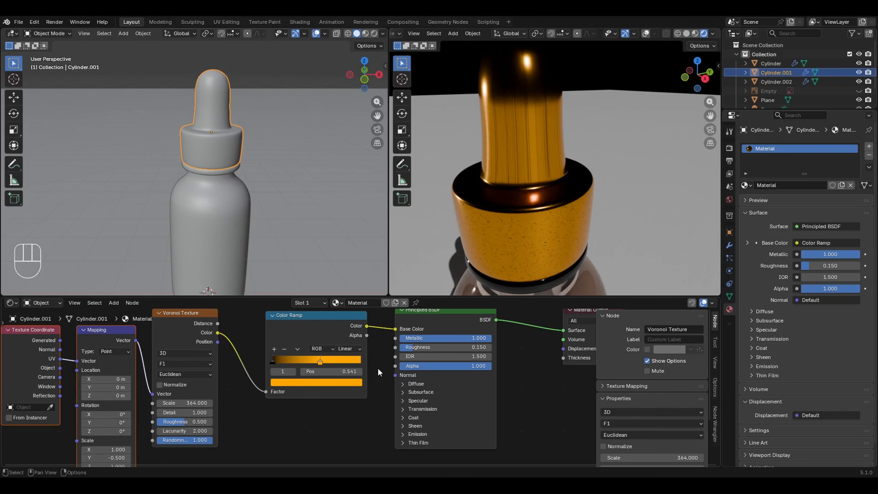
# - Add a Noise Texture node below the Color Ramp and connect its Factor output to the Principled BSDF's Roughness input
pyautogui.keyDown('ctrl'); pyautogui.moveTo(377, 343); pyautogui.dragTo(292, 408, button='middle'); pyautogui.keyUp('ctrl')
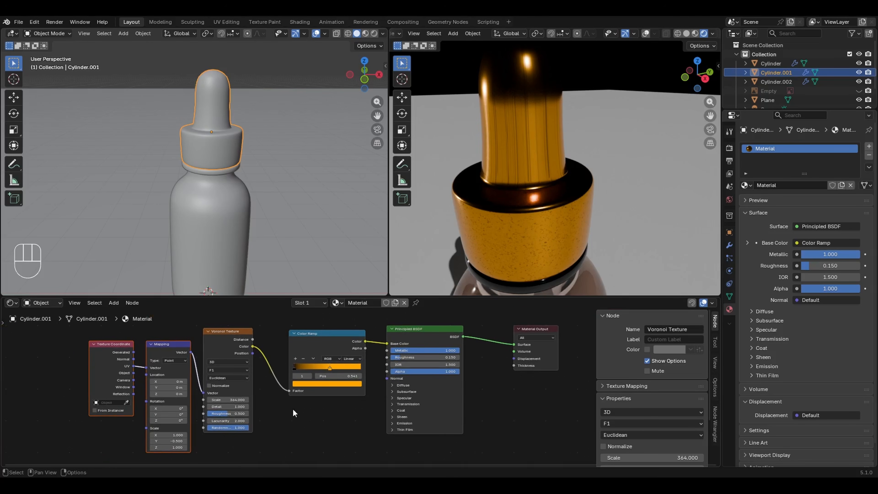
pyautogui.hotkey('shift', 'a')
pyautogui.moveTo(257, 396)
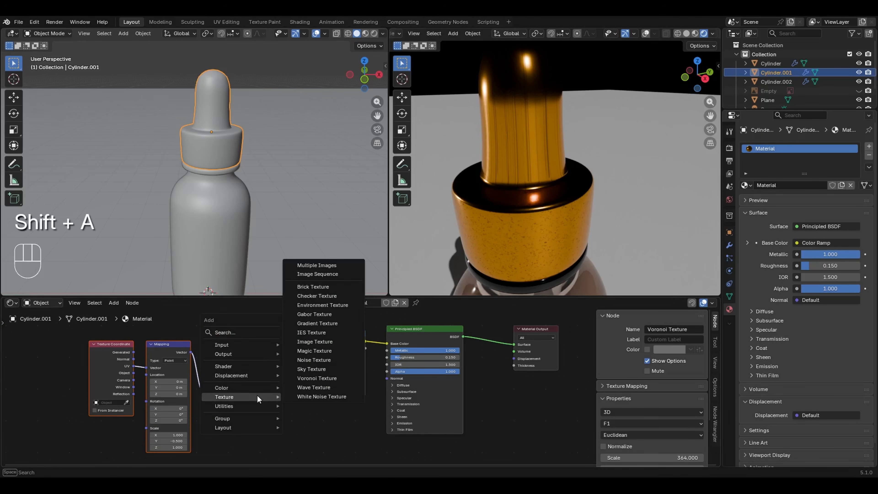
pyautogui.click(330, 360)
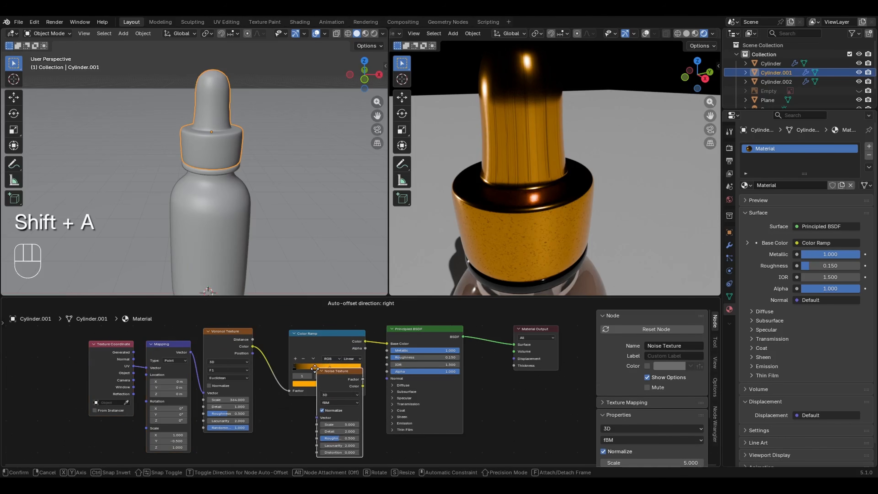
pyautogui.click(284, 397)
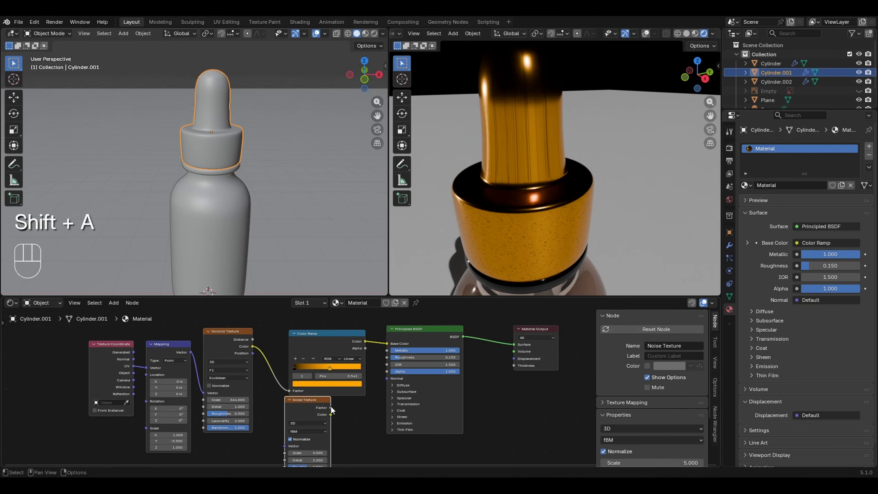
pyautogui.moveTo(331, 407); pyautogui.dragTo(389, 357)
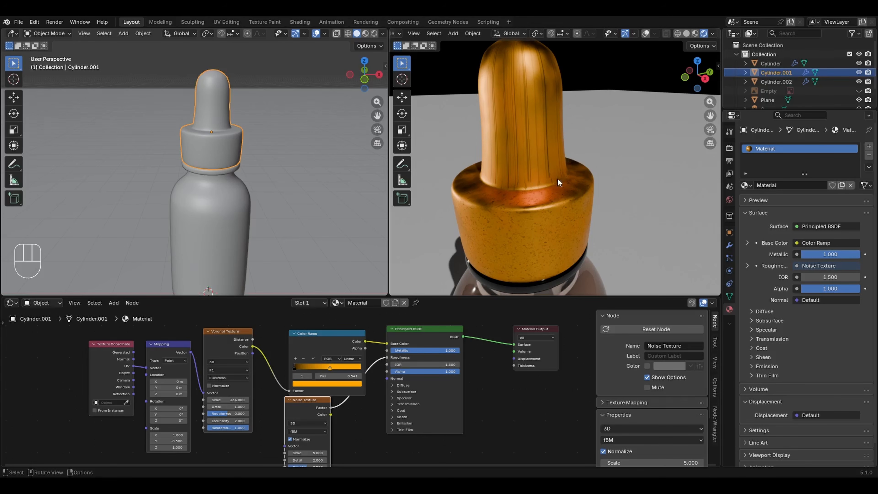
pyautogui.moveTo(313, 400); pyautogui.dragTo(338, 388)
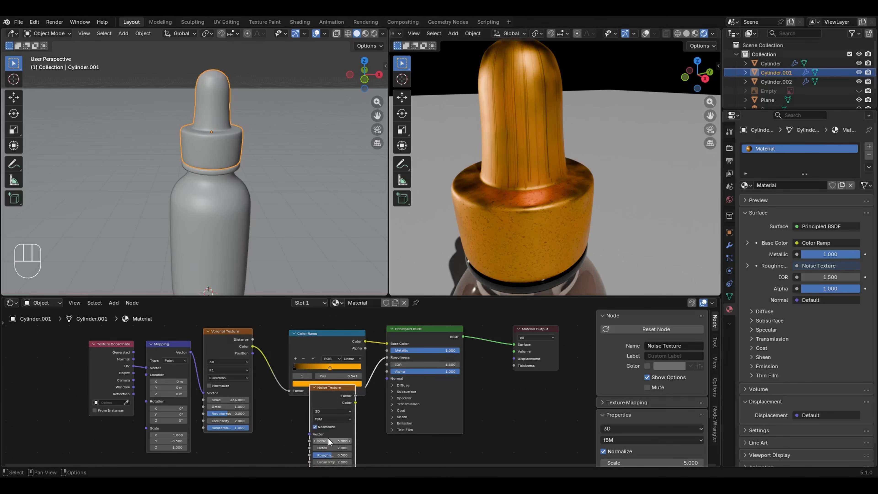
# - Preview the Noise Texture directly on the cap and bulb, trying Scale values such as 6.4, 3 and 4
pyautogui.moveTo(328, 439); pyautogui.dragTo(344, 431)
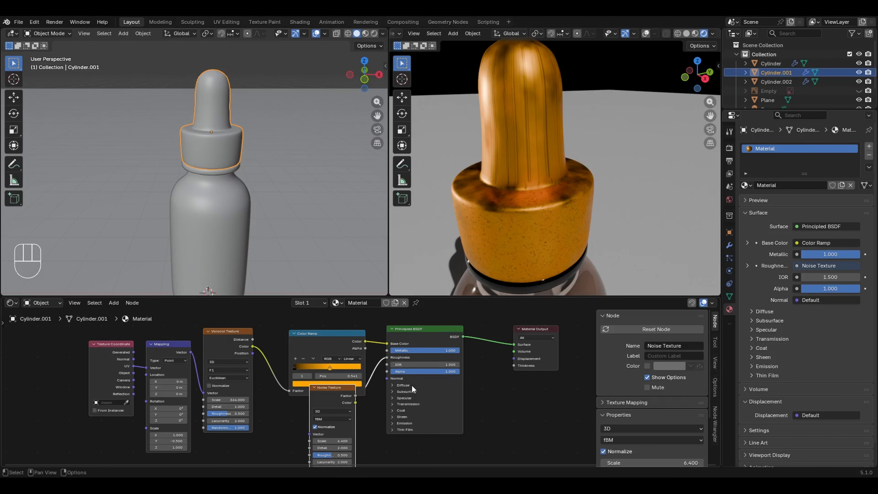
pyautogui.keyDown('ctrl'); pyautogui.keyDown('shift'); pyautogui.click(332, 397); pyautogui.keyUp('shift'); pyautogui.keyUp('ctrl')
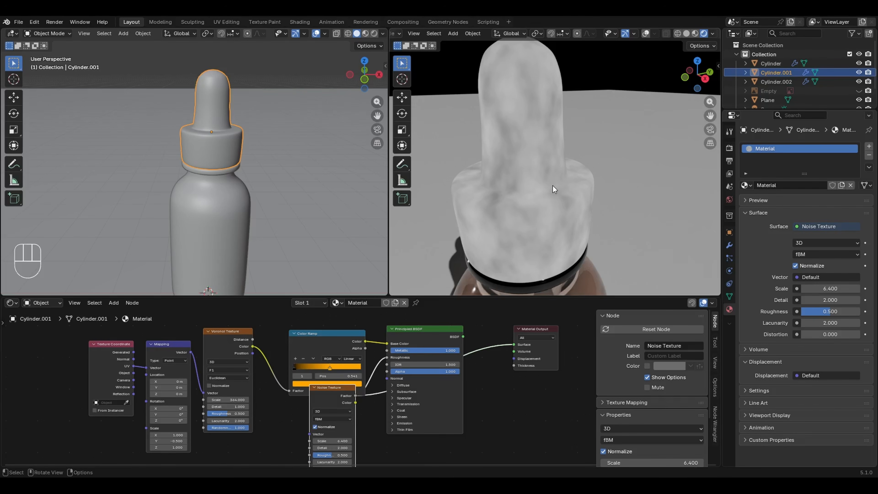
pyautogui.keyDown('ctrl'); pyautogui.moveTo(365, 386); pyautogui.dragTo(442, 318, button='middle'); pyautogui.keyUp('ctrl')
pyautogui.moveTo(372, 405)
pyautogui.mouseDown()
pyautogui.moveTo(341, 404)
pyautogui.moveTo(359, 404)
pyautogui.mouseUp()
pyautogui.click(360, 403)
pyautogui.write('3')
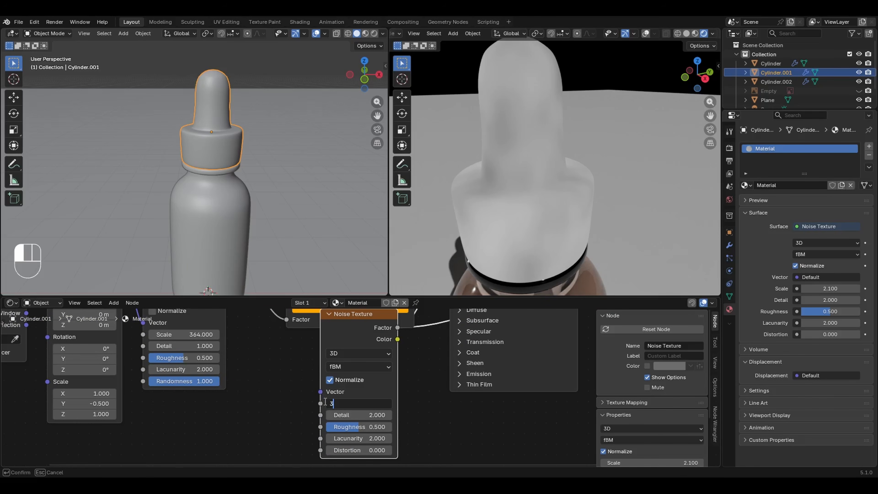
pyautogui.press('Return')
pyautogui.click(353, 406)
pyautogui.write('4')
pyautogui.press('Return')
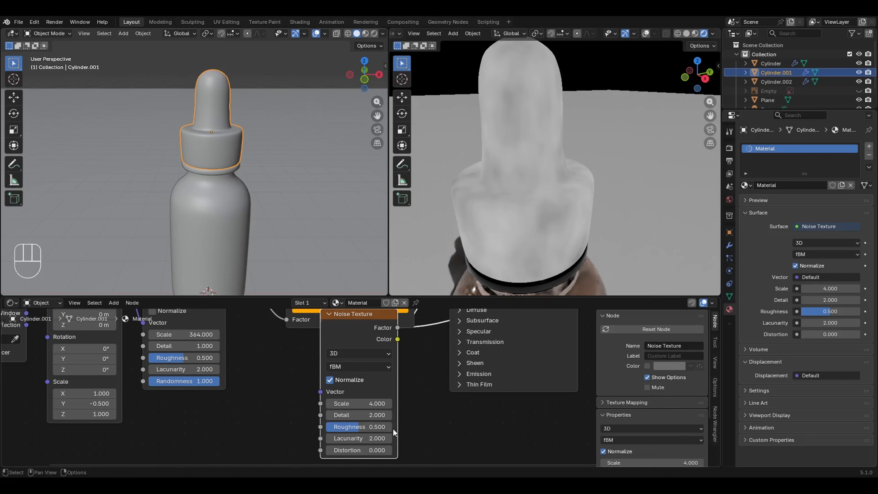
# - Try a Noise Texture Scale of 1.5 and inspect the previewed noise on the cap and bulb
pyautogui.click(360, 404)
pyautogui.write('10')
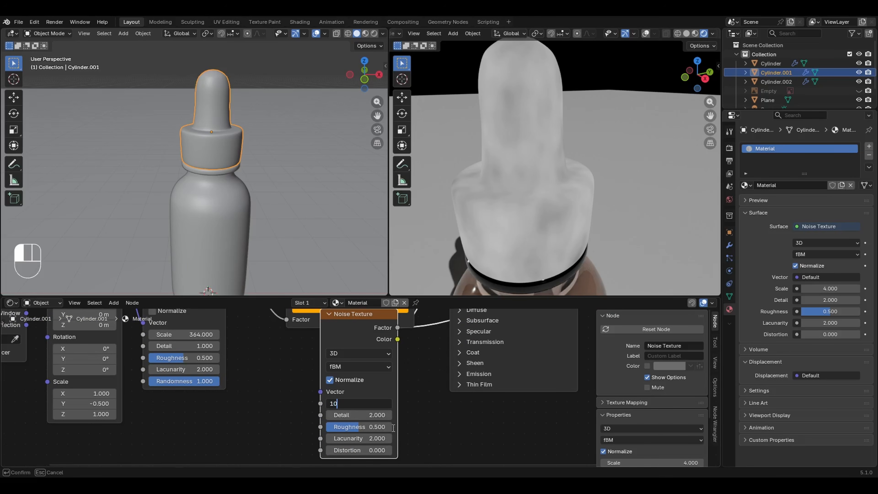
pyautogui.write('5')
pyautogui.press('Return')
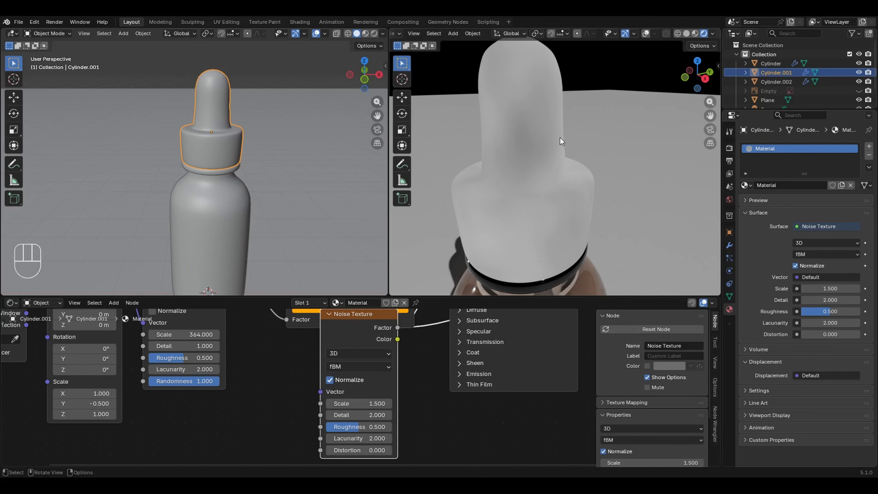
pyautogui.moveTo(548, 175)
pyautogui.mouseDown(button='middle')
pyautogui.moveTo(548, 165)
pyautogui.moveTo(503, 177)
pyautogui.moveTo(554, 188)
pyautogui.moveTo(554, 180)
pyautogui.mouseUp(button='middle')
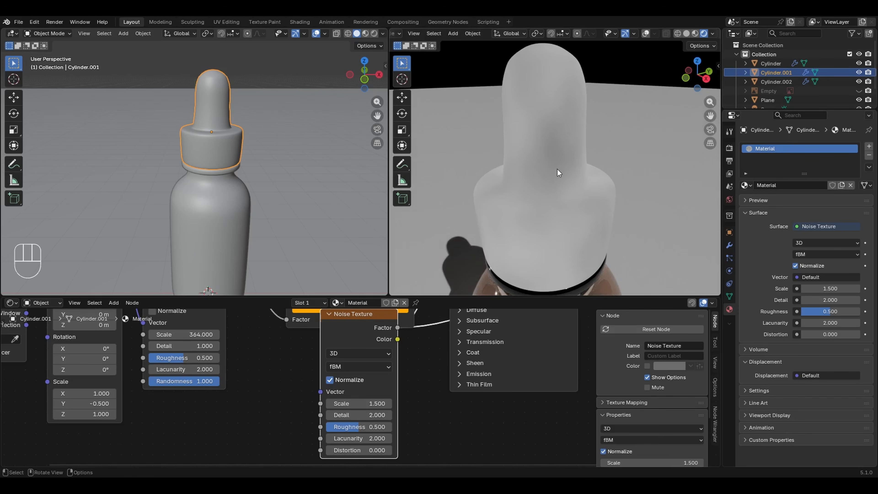
# - Reconnect the Principled BSDF's output to the Material Output's Surface input
pyautogui.keyDown('ctrl'); pyautogui.scroll(-8, 483, 395); pyautogui.keyUp('ctrl')
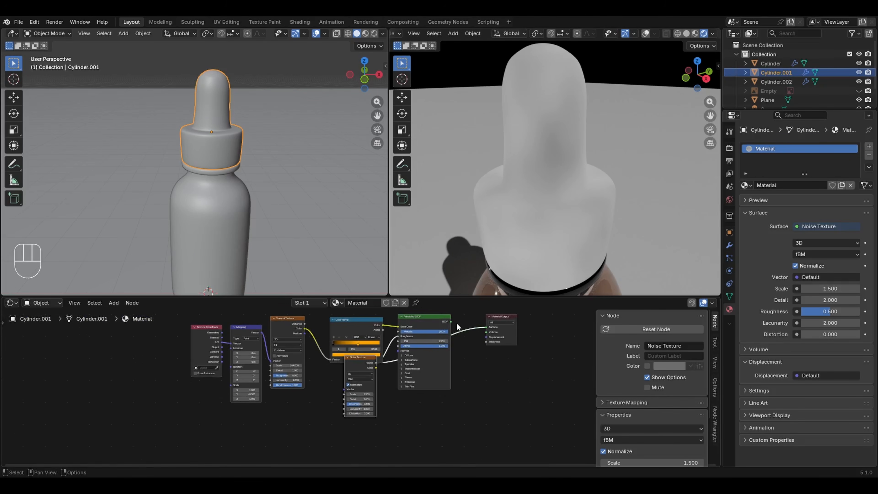
pyautogui.moveTo(451, 321); pyautogui.dragTo(484, 328)
pyautogui.keyDown('ctrl'); pyautogui.scroll(2, 527, 343); pyautogui.keyUp('ctrl')
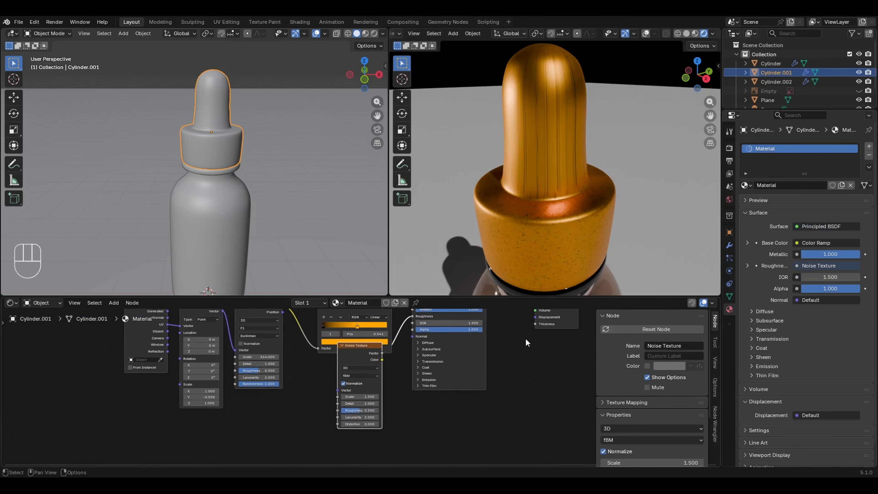
# - Set the Noise Texture's Scale to 4 and move the node clear of the Color Ramp
pyautogui.moveTo(526, 340); pyautogui.dragTo(461, 394, button='middle')
pyautogui.keyDown('ctrl'); pyautogui.moveTo(509, 361); pyautogui.dragTo(536, 334, button='middle'); pyautogui.keyUp('ctrl')
pyautogui.press('Escape')
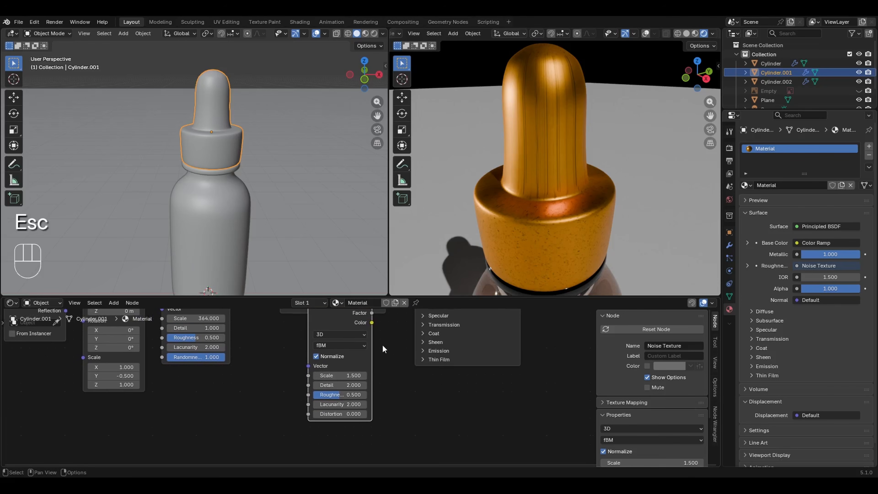
pyautogui.click(349, 373)
pyautogui.write('4')
pyautogui.press('Return')
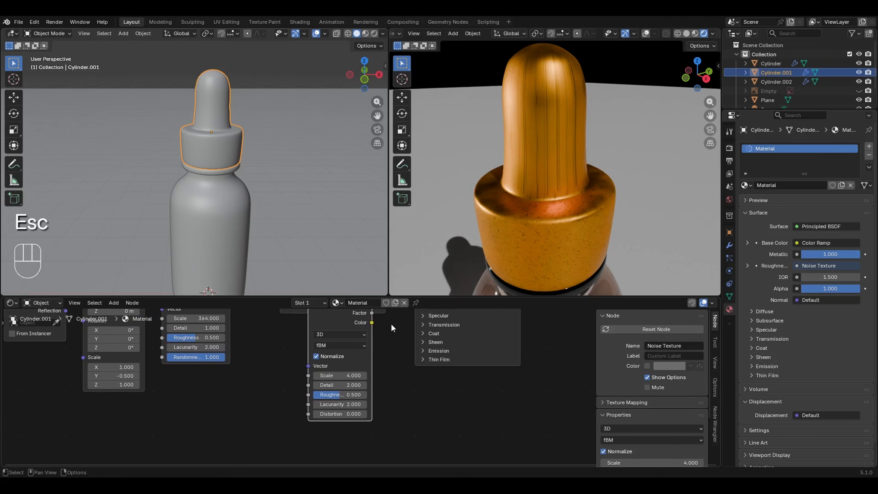
pyautogui.moveTo(391, 336); pyautogui.dragTo(331, 394, button='middle')
pyautogui.moveTo(272, 361); pyautogui.dragTo(222, 405)
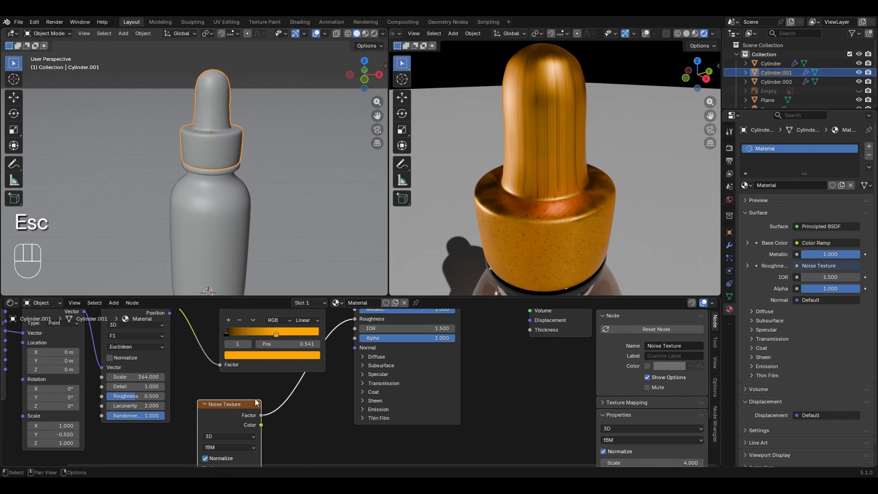
pyautogui.keyDown('ctrl'); pyautogui.moveTo(361, 361); pyautogui.dragTo(299, 408, button='middle'); pyautogui.keyUp('ctrl')
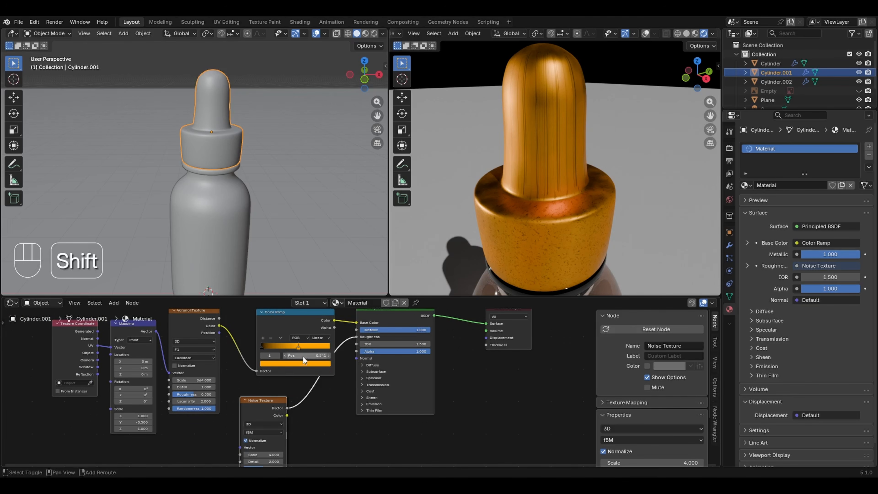
# - Insert a Math node between the Noise Texture's Factor output and the Principled BSDF's Roughness input
pyautogui.hotkey('shift', 'a')
pyautogui.moveTo(286, 367)
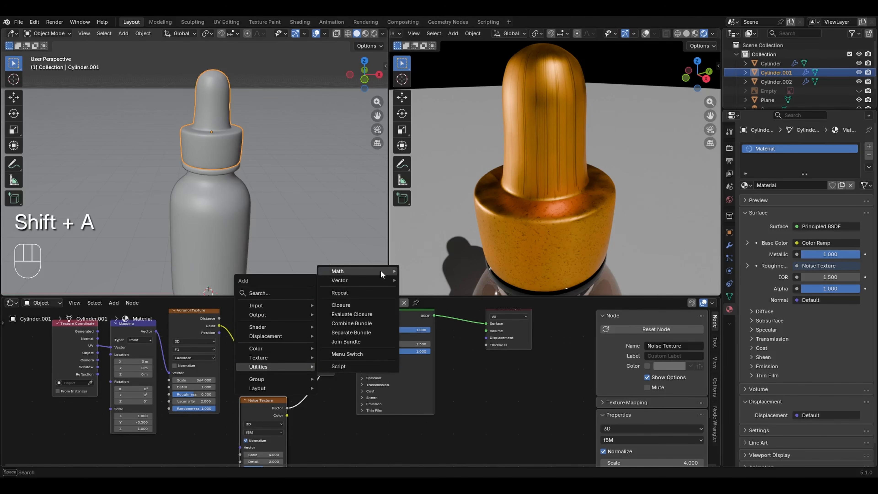
pyautogui.moveTo(380, 271)
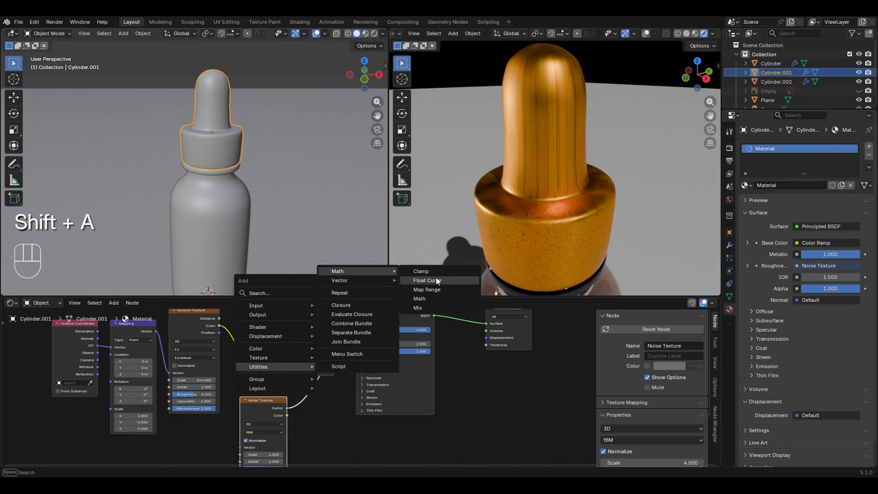
pyautogui.click(431, 300)
pyautogui.click(297, 355)
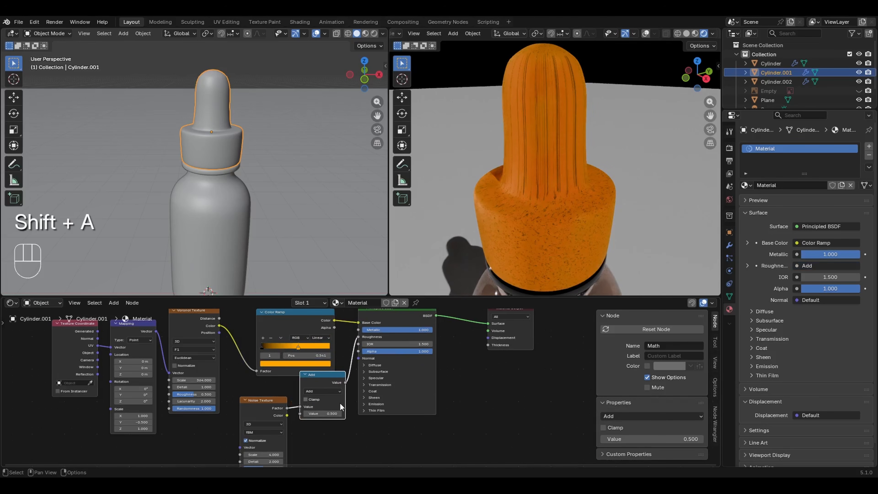
# - Change the Math node to Divide with a value of 2.5 and inspect the cap's roughness from a lower angle
pyautogui.keyDown('ctrl'); pyautogui.moveTo(340, 403); pyautogui.dragTo(307, 391, button='middle'); pyautogui.keyUp('ctrl')
pyautogui.click(307, 391)
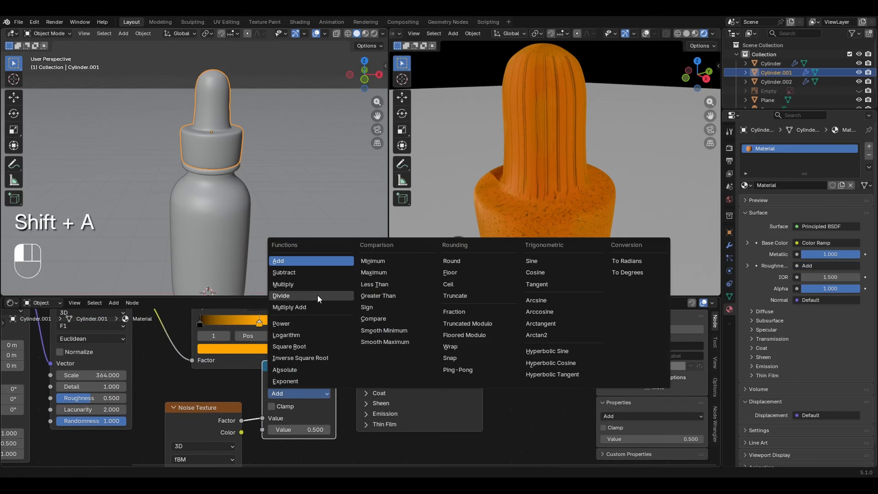
pyautogui.click(281, 295)
pyautogui.moveTo(310, 428)
pyautogui.mouseDown()
pyautogui.moveTo(363, 433)
pyautogui.moveTo(318, 432)
pyautogui.mouseUp()
pyautogui.click(319, 432)
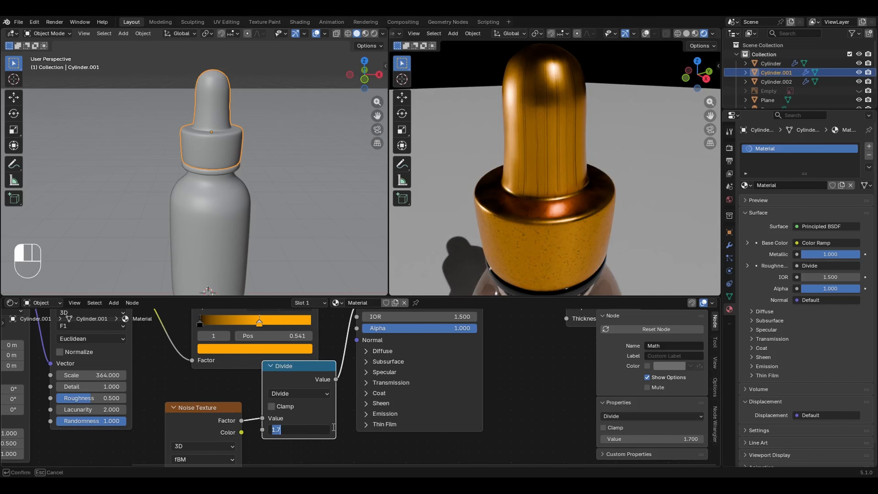
pyautogui.write('2.5')
pyautogui.press('Return')
pyautogui.moveTo(539, 263); pyautogui.dragTo(550, 168, button='middle')
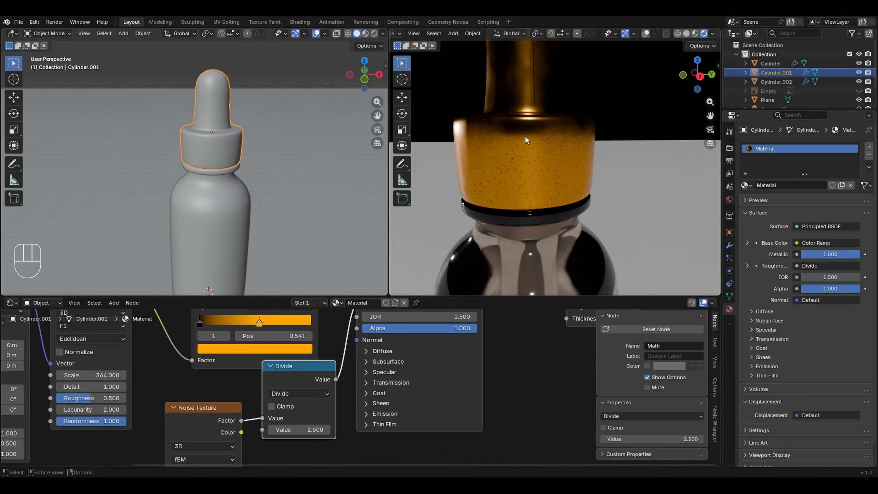
pyautogui.moveTo(526, 136); pyautogui.dragTo(564, 181, button='middle')
pyautogui.scroll(-2, 599, 118)
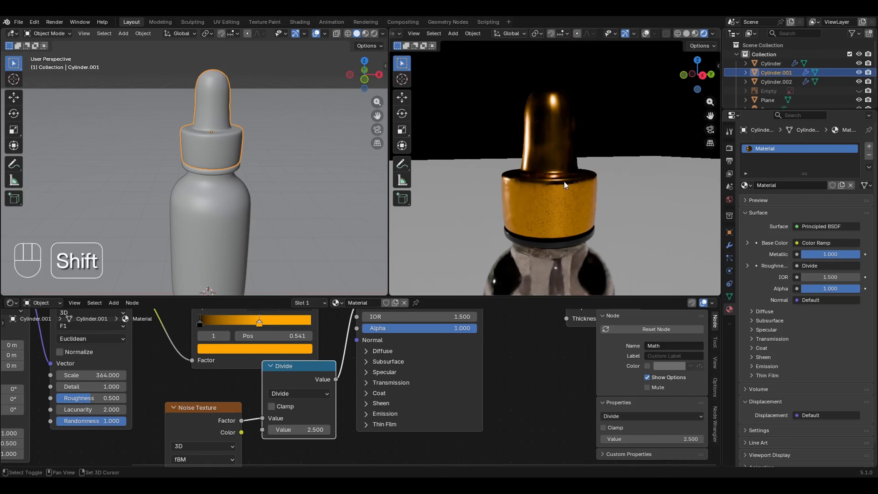
# - Add a second material slot to the cap object and assign all of the bulb's faces to it
pyautogui.press('KP_1')
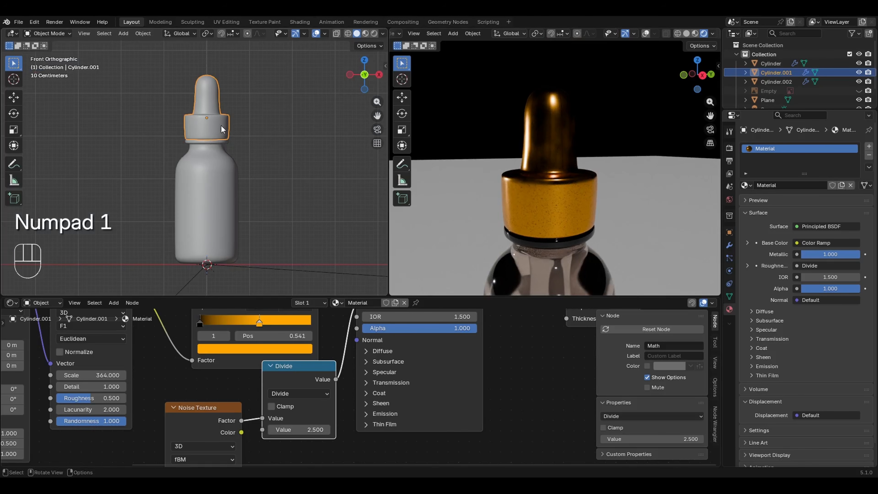
pyautogui.keyDown('shift'); pyautogui.moveTo(221, 125); pyautogui.dragTo(284, 212, button='middle'); pyautogui.keyUp('shift')
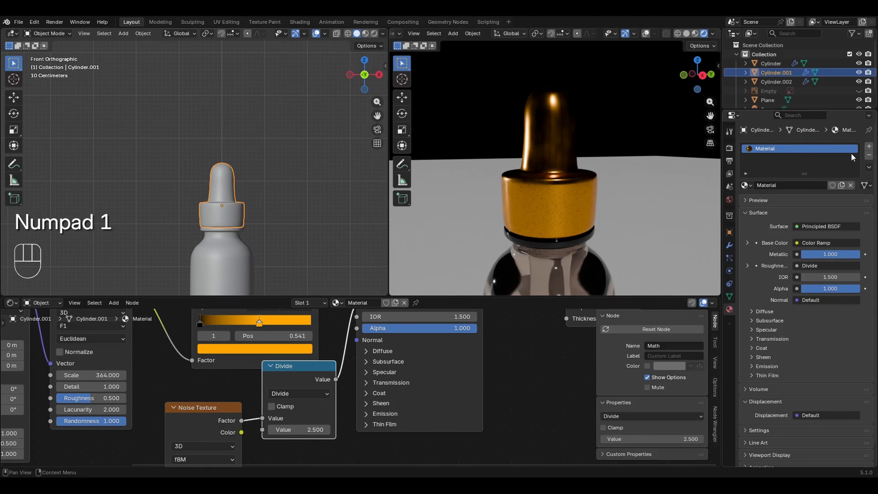
pyautogui.click(869, 146)
pyautogui.press('Tab')
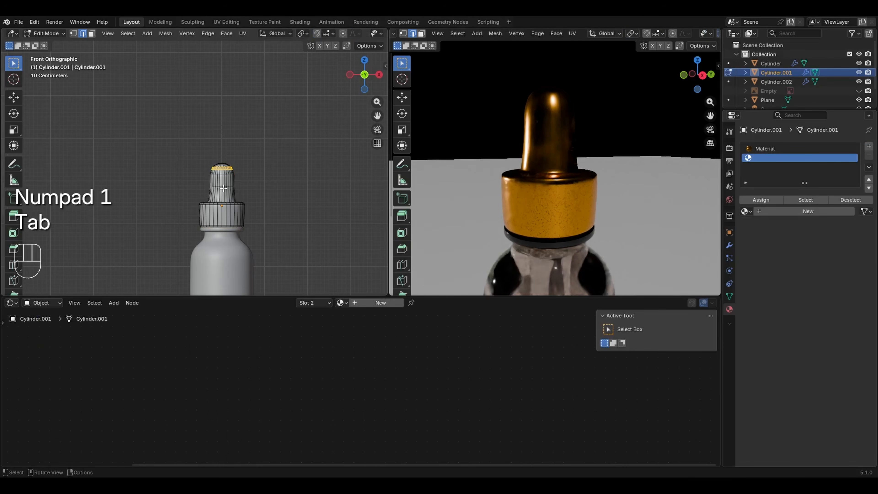
pyautogui.keyDown('ctrl'); pyautogui.moveTo(232, 190); pyautogui.dragTo(233, 147, button='middle'); pyautogui.keyUp('ctrl')
pyautogui.hotkey('alt', 'z')
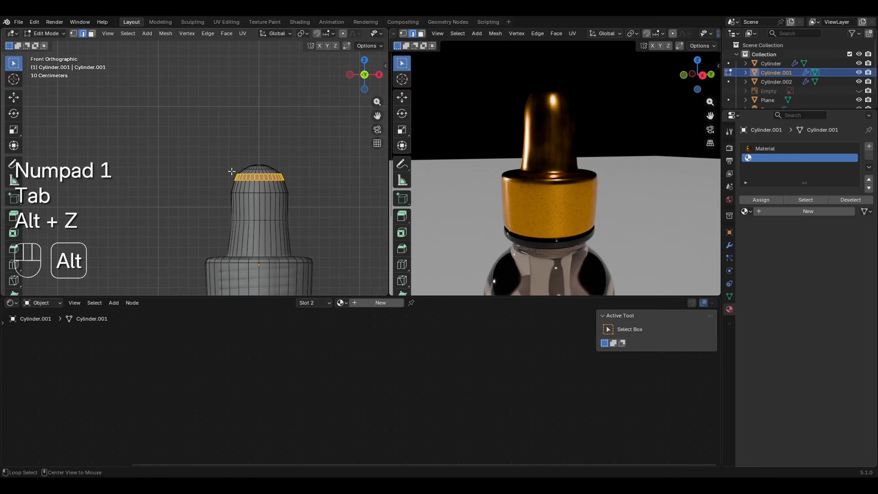
pyautogui.press('3')
pyautogui.moveTo(173, 125); pyautogui.dragTo(329, 258)
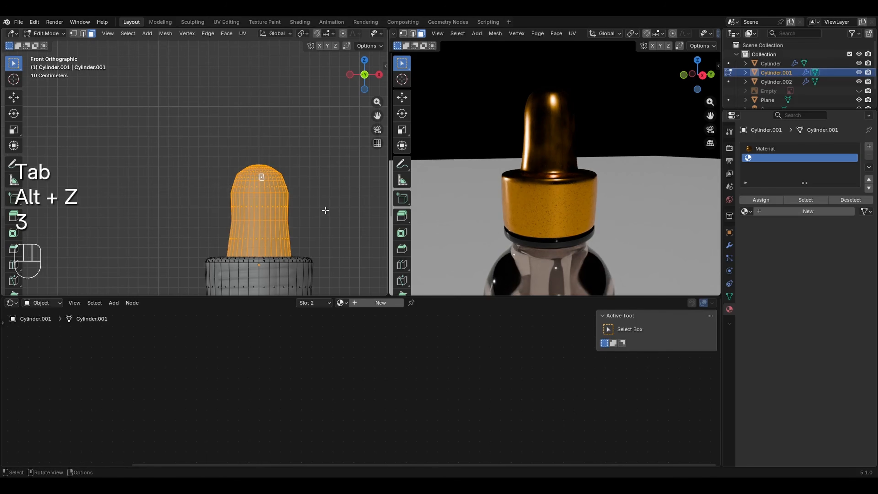
pyautogui.click(770, 200)
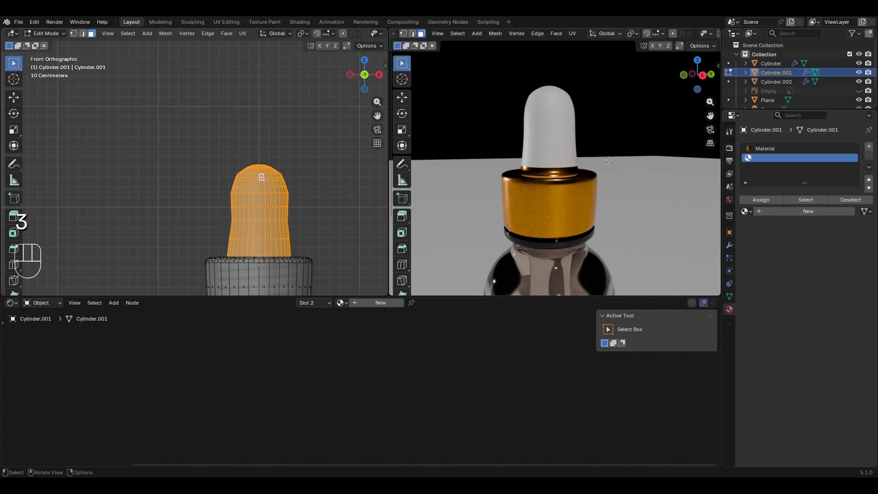
pyautogui.press('Tab')
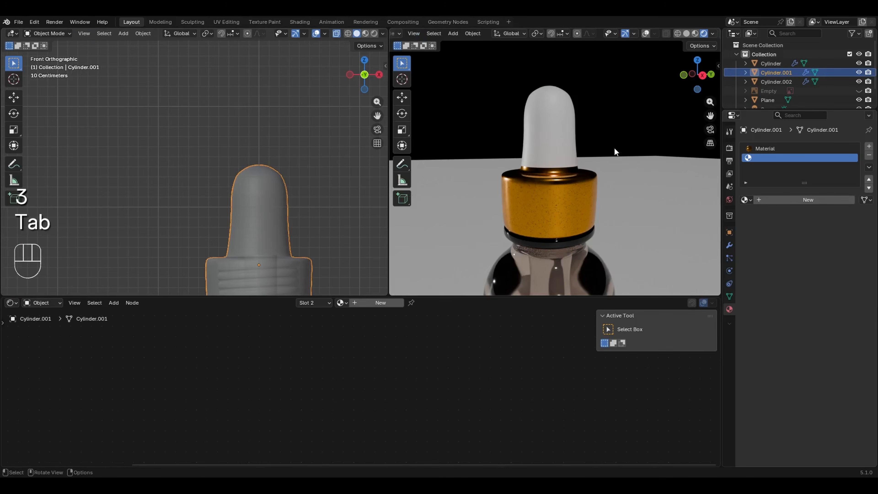
# - Enable Normalize on the Voronoi texture in the cap's gold material to strengthen the dark speckles
pyautogui.click(784, 149)
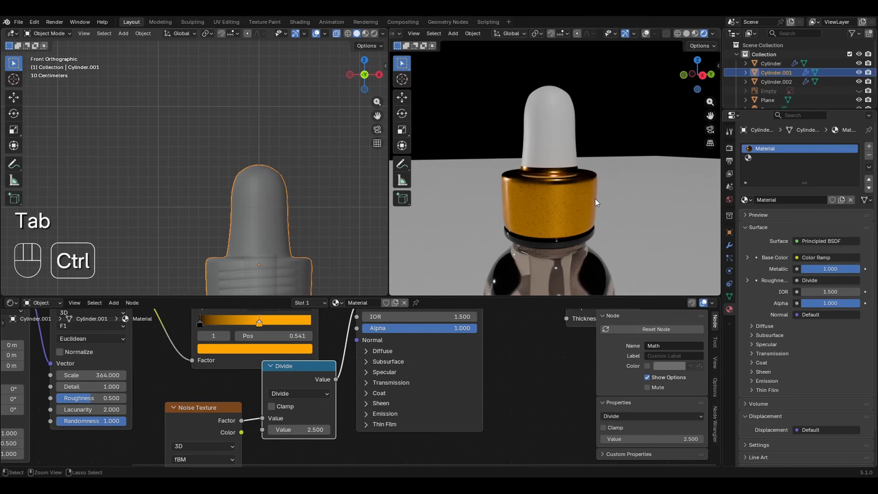
pyautogui.moveTo(596, 199)
pyautogui.keyDown('ctrl'); pyautogui.mouseDown(button='middle')
pyautogui.moveTo(624, 159)
pyautogui.moveTo(599, 193)
pyautogui.mouseUp(button='middle'); pyautogui.keyUp('ctrl')
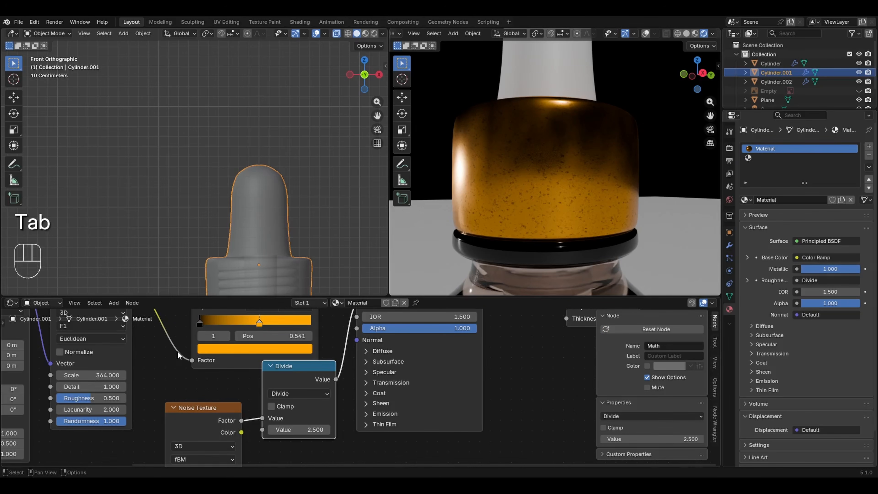
pyautogui.click(61, 352)
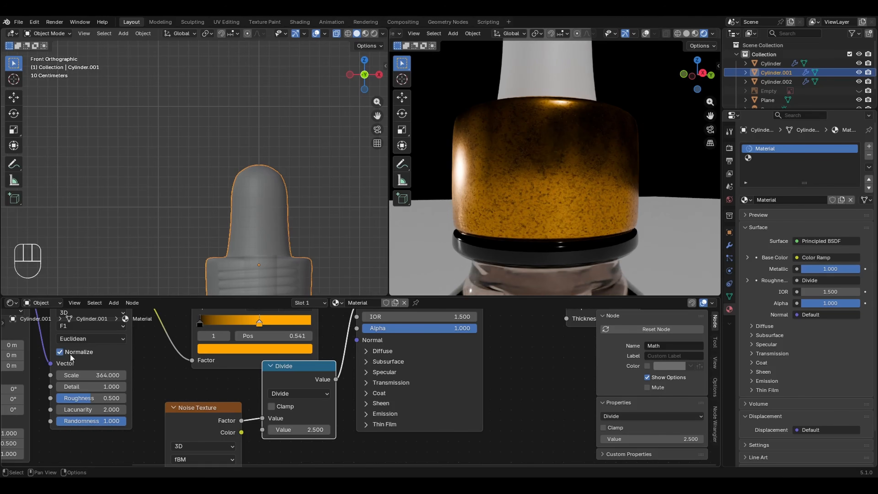
pyautogui.keyDown('shift'); pyautogui.moveTo(615, 168); pyautogui.dragTo(577, 200, button='middle'); pyautogui.keyUp('shift')
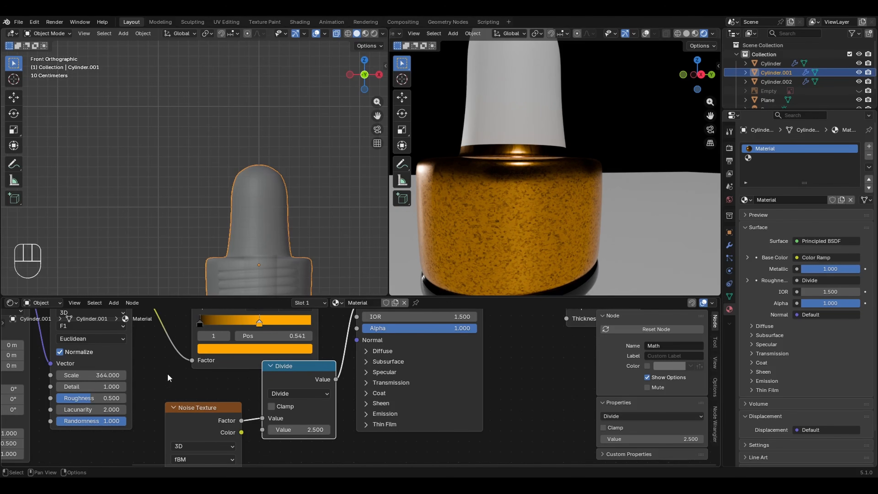
pyautogui.moveTo(167, 374); pyautogui.dragTo(269, 404, button='middle')
pyautogui.moveTo(201, 403)
pyautogui.mouseDown()
pyautogui.moveTo(217, 405)
pyautogui.moveTo(198, 402)
pyautogui.mouseUp()
pyautogui.moveTo(223, 397); pyautogui.dragTo(343, 336, button='middle')
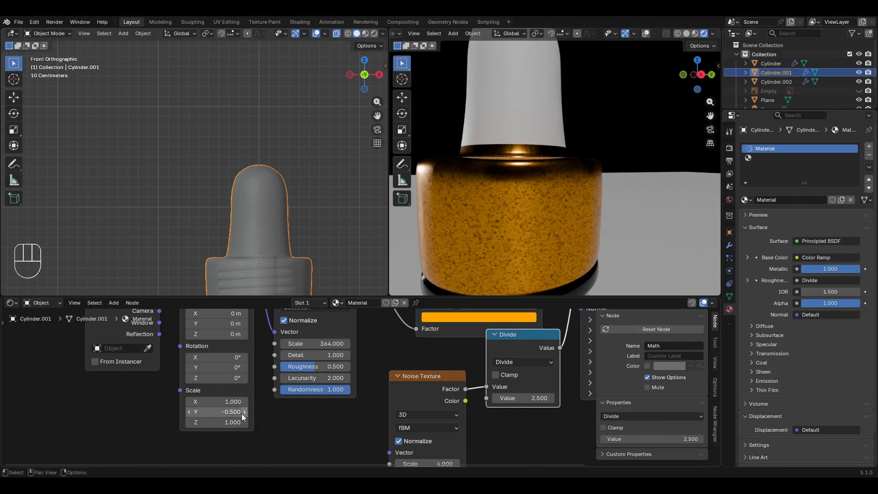
# - Add one edge loop around the base of the bulb and slide it toward the cap with a factor of about 0.9
pyautogui.moveTo(551, 169); pyautogui.dragTo(534, 199, button='middle')
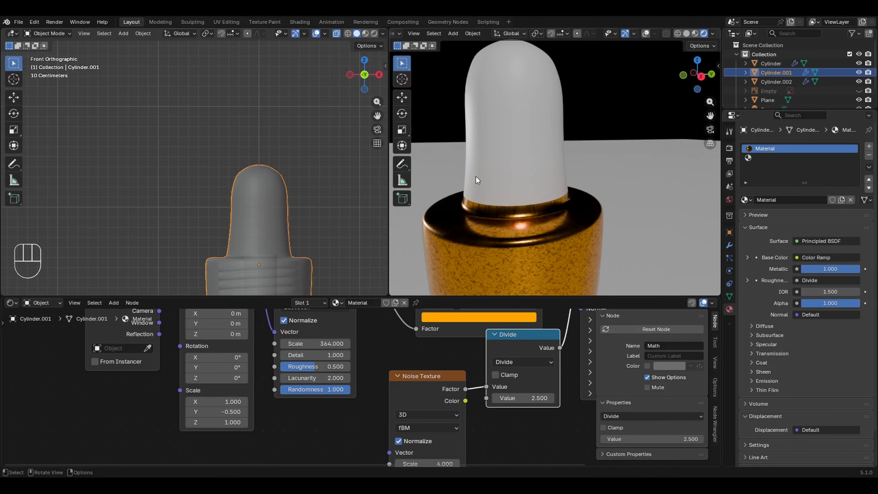
pyautogui.moveTo(531, 185); pyautogui.dragTo(491, 242, button='middle')
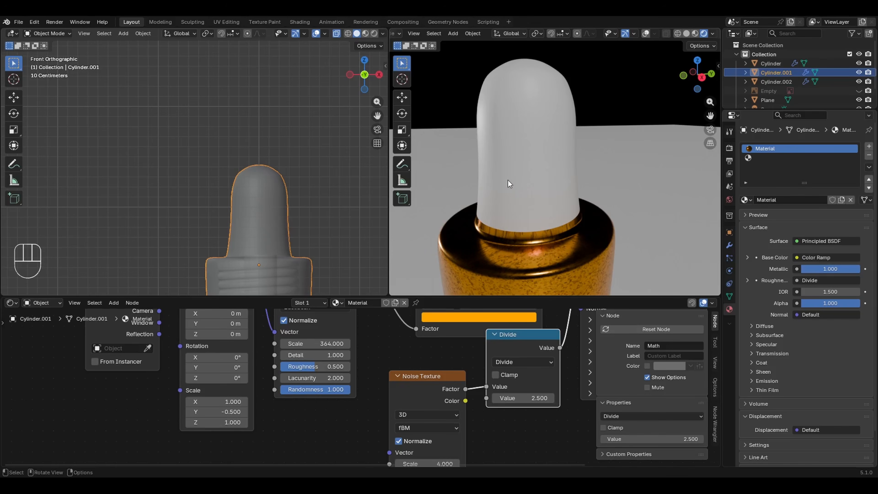
pyautogui.moveTo(256, 276); pyautogui.dragTo(266, 215, button='middle')
pyautogui.hotkey('alt', 'z')
pyautogui.press('Tab')
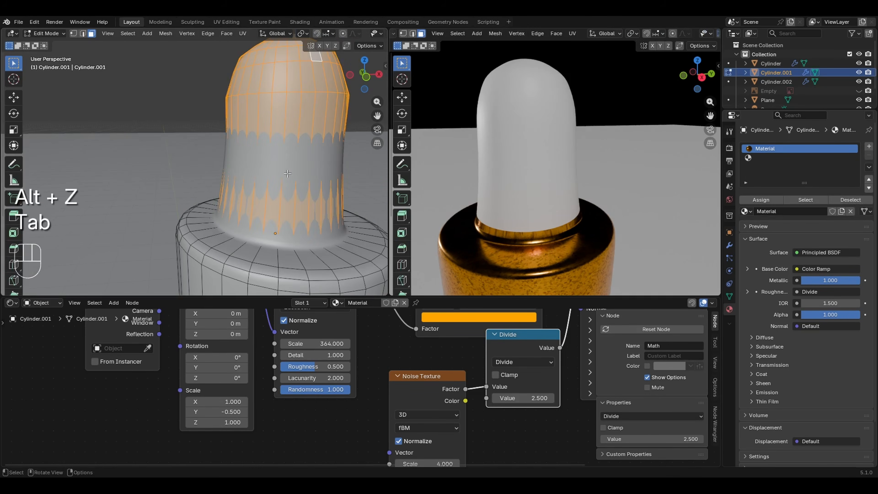
pyautogui.hotkey('ctrl', 'r')
pyautogui.click(286, 225)
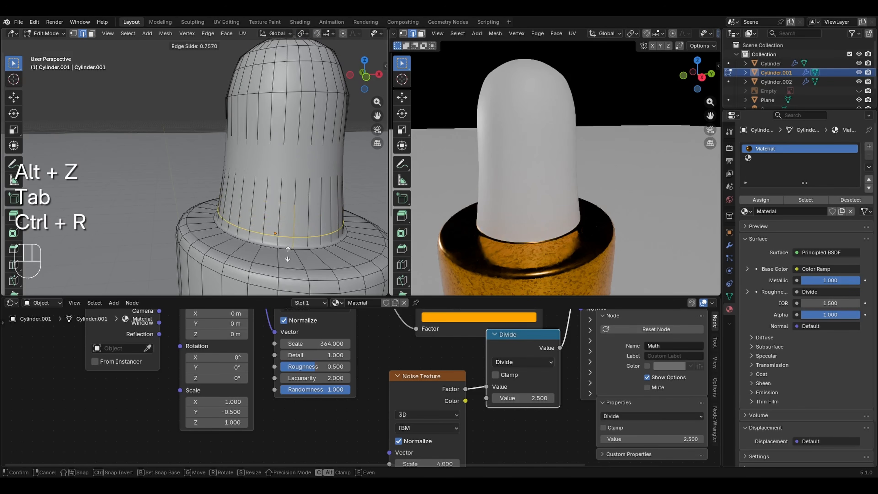
pyautogui.click(289, 250)
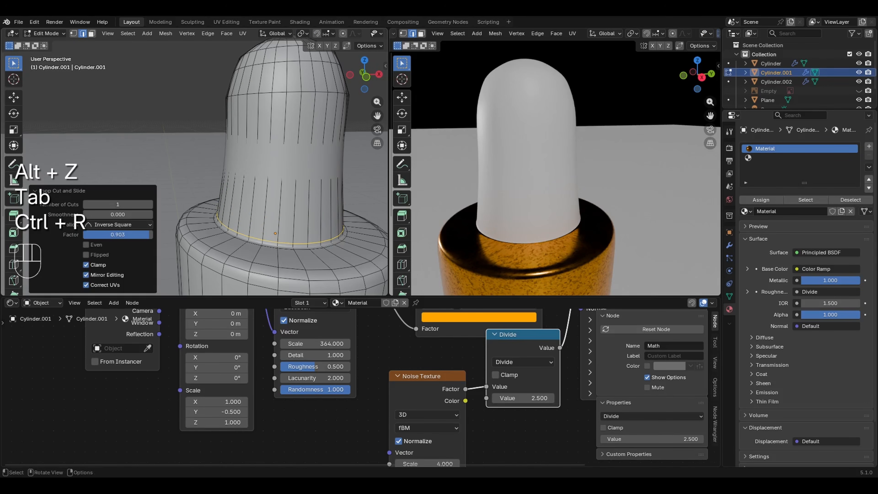
pyautogui.press('Tab')
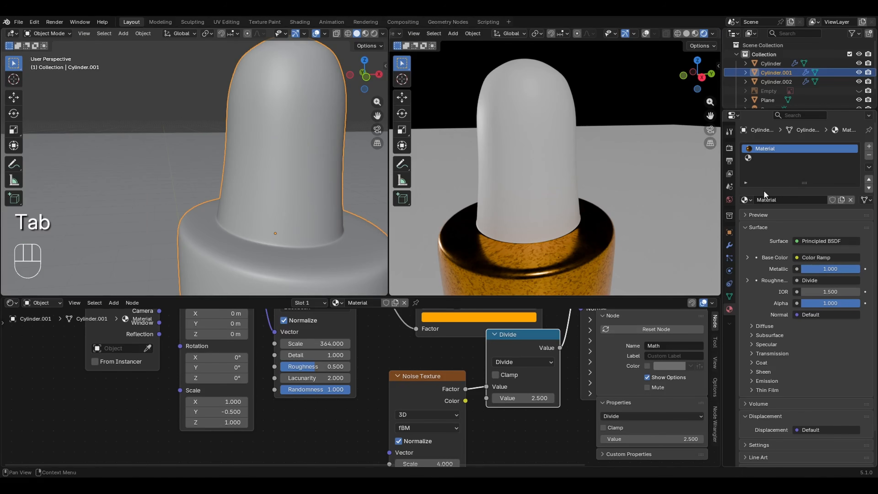
# - Create a new material in the cap object's second slot and set its Base Color to black
pyautogui.click(775, 159)
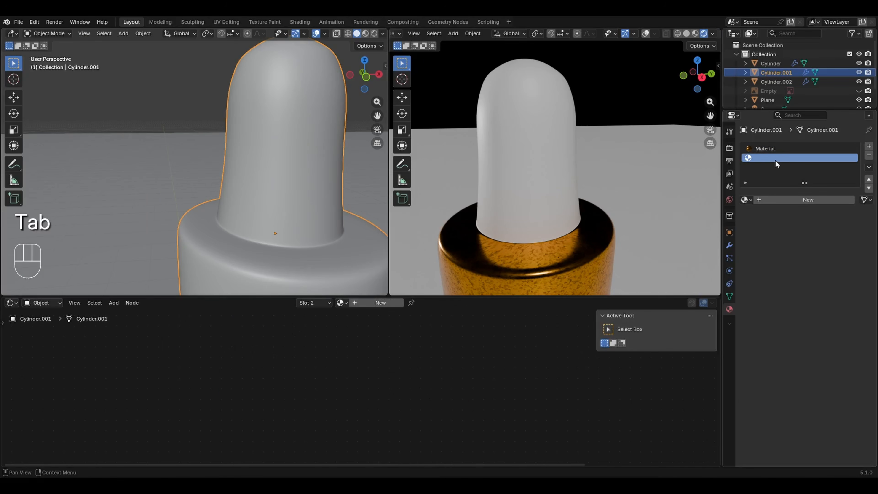
pyautogui.click(797, 200)
pyautogui.click(346, 367)
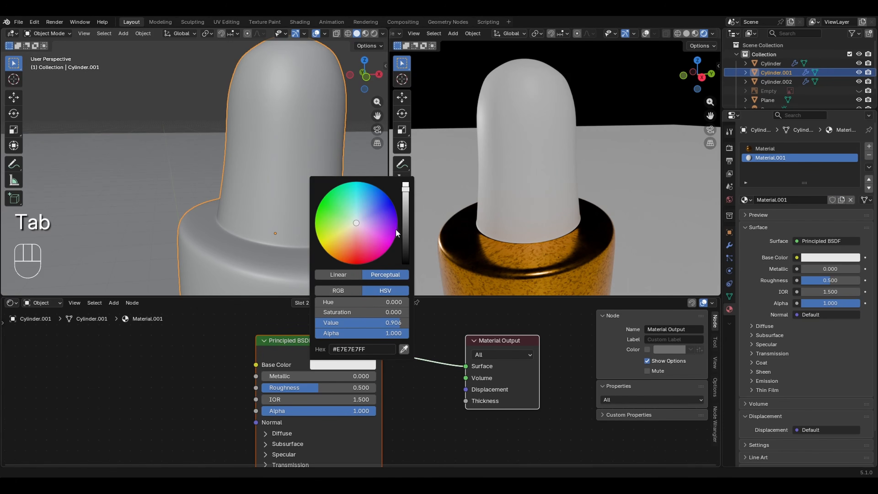
pyautogui.moveTo(405, 228); pyautogui.dragTo(407, 284)
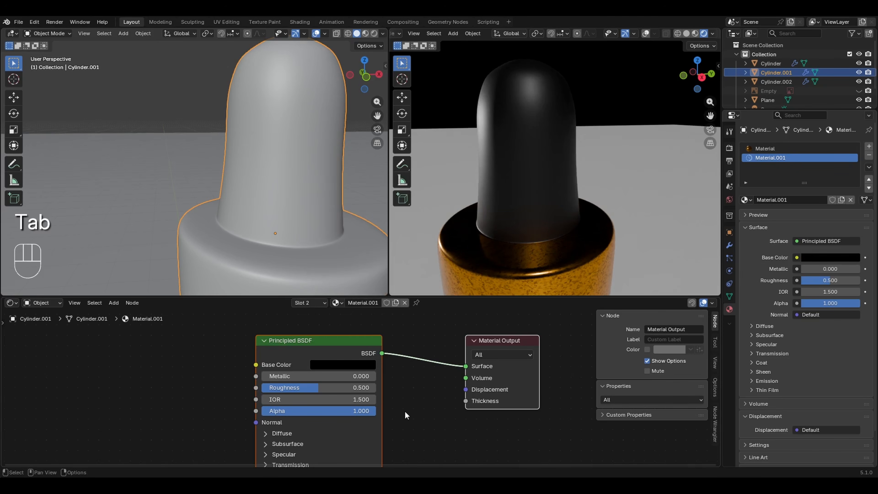
# - Try a Roughness of 0.4 on the black bulb material
pyautogui.doubleClick(328, 388)
pyautogui.write('0.4')
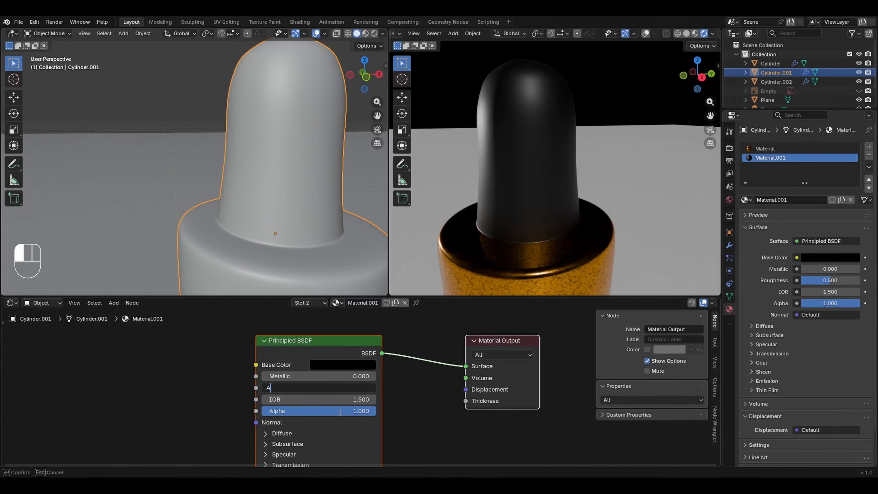
pyautogui.press('Return')
pyautogui.moveTo(340, 389); pyautogui.dragTo(335, 389)
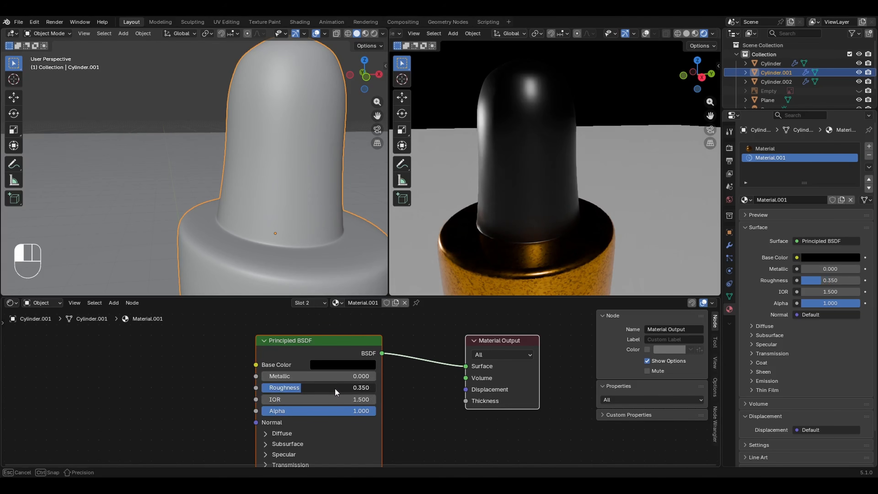
pyautogui.press('Escape')
# - Set the bulb material's Roughness to 0.3 and inspect the bulb and cap in the rendered view
pyautogui.doubleClick(359, 394)
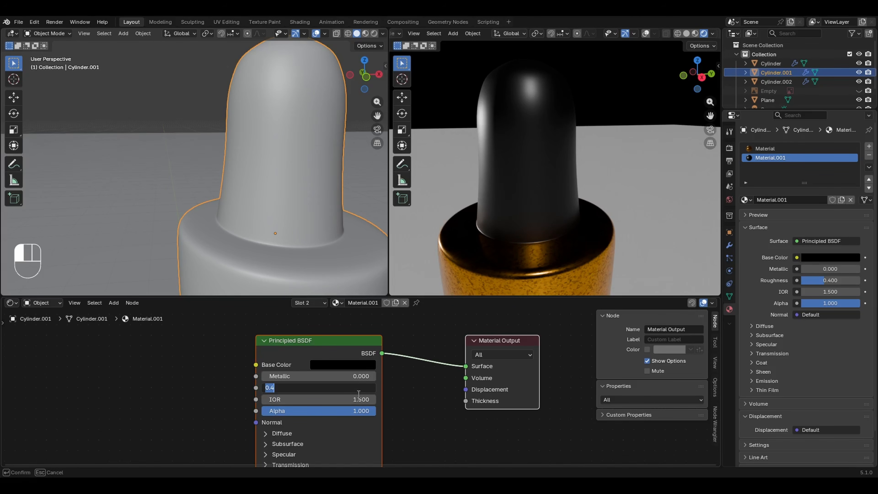
pyautogui.write('0.3')
pyautogui.press('Return')
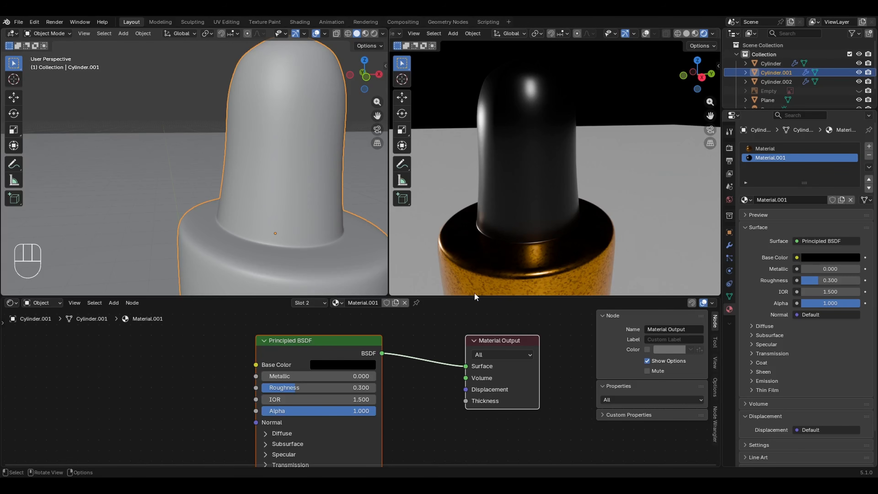
pyautogui.moveTo(537, 220)
pyautogui.mouseDown(button='middle')
pyautogui.moveTo(550, 202)
pyautogui.moveTo(520, 219)
pyautogui.moveTo(539, 247)
pyautogui.moveTo(550, 222)
pyautogui.mouseUp(button='middle')
pyautogui.moveTo(549, 221); pyautogui.dragTo(548, 203, button='middle')
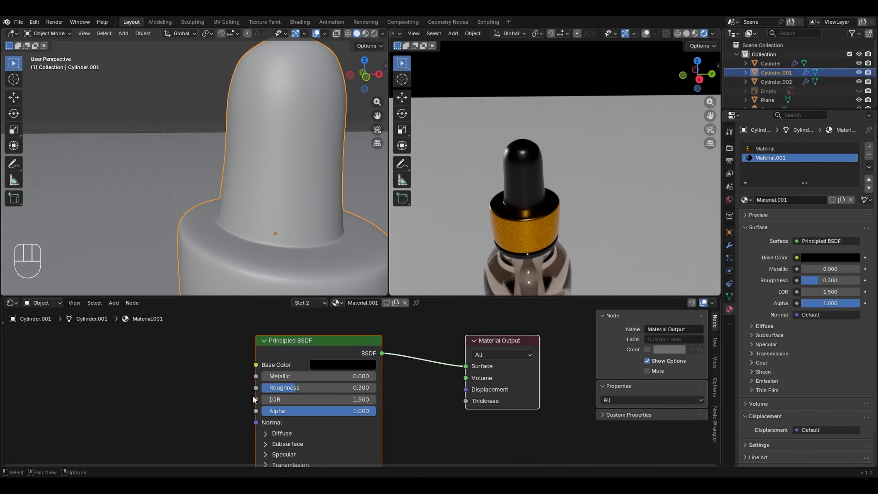
# - Add a Voronoi Texture to the black dropper material with Texture Coordinate and Mapping nodes, driven by the Object coordinates
pyautogui.keyDown('ctrl'); pyautogui.moveTo(546, 166); pyautogui.dragTo(542, 183, button='middle'); pyautogui.keyUp('ctrl')
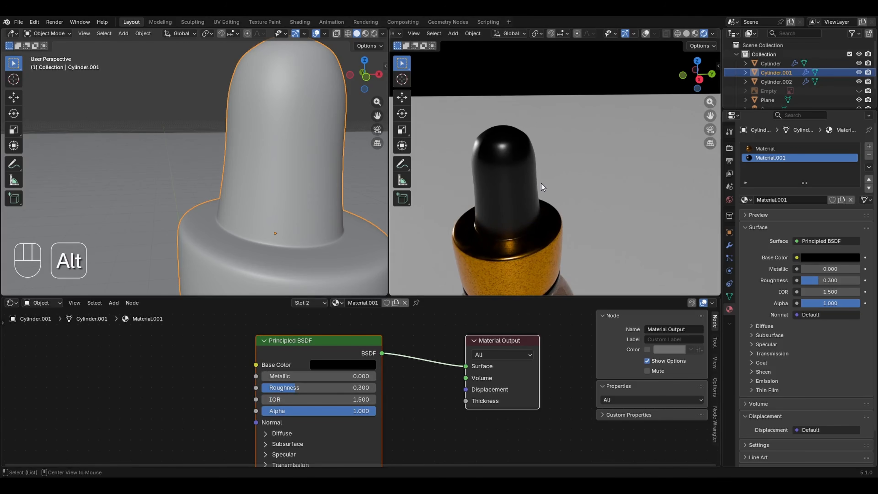
pyautogui.moveTo(242, 359); pyautogui.dragTo(364, 352, button='middle')
pyautogui.keyDown('ctrl'); pyautogui.moveTo(346, 349); pyautogui.dragTo(286, 379, button='middle'); pyautogui.keyUp('ctrl')
pyautogui.moveTo(287, 380); pyautogui.dragTo(324, 364, button='middle')
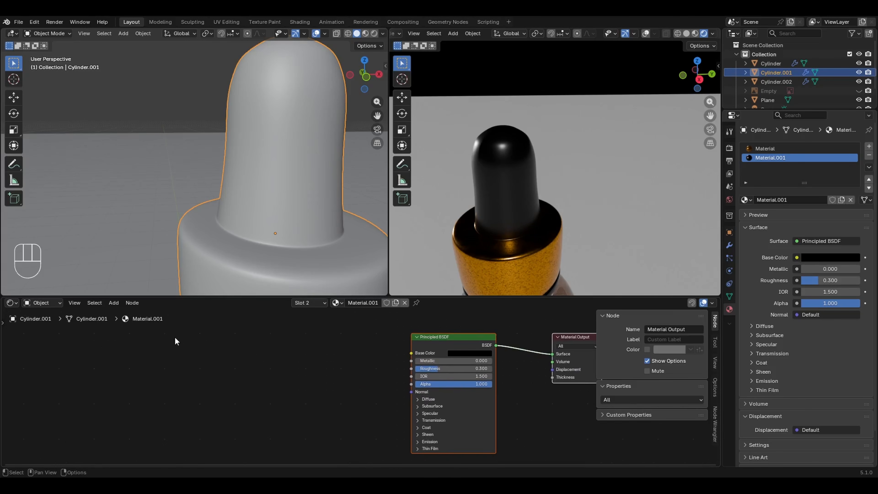
pyautogui.hotkey('shift', 'a')
pyautogui.moveTo(151, 351)
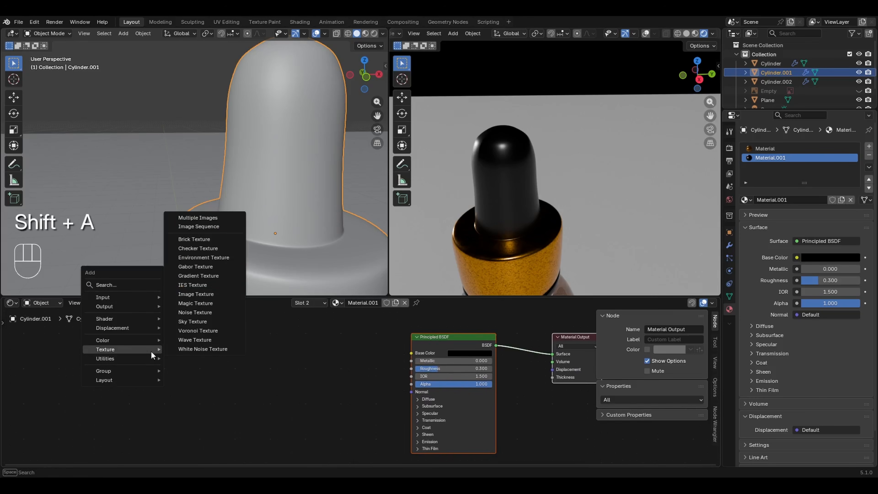
pyautogui.click(197, 331)
pyautogui.click(181, 341)
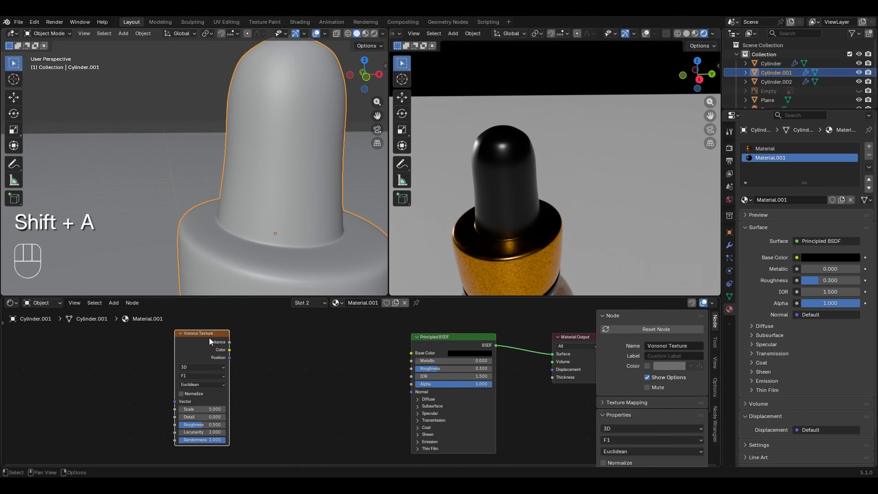
pyautogui.hotkey('ctrl', 't')
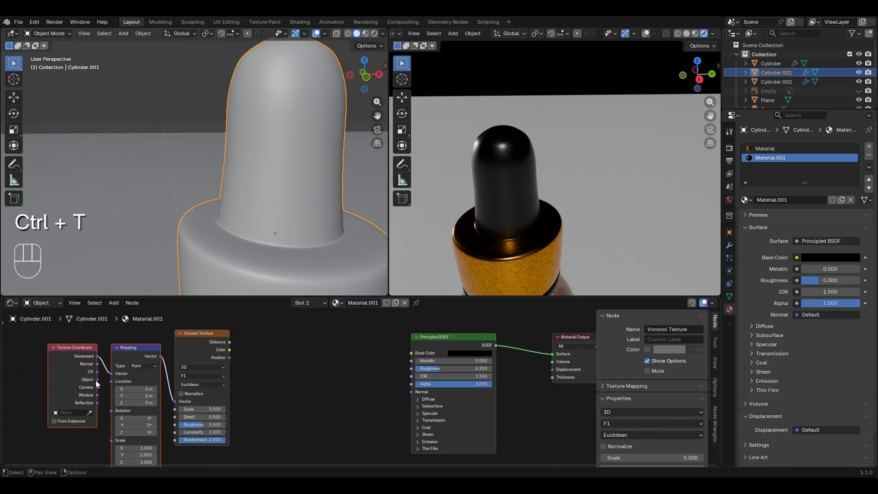
pyautogui.moveTo(98, 379); pyautogui.dragTo(111, 374)
# - Link the Voronoi Distance output to the Principled BSDF's Base Color and set the Voronoi scale to 20
pyautogui.moveTo(229, 342); pyautogui.dragTo(414, 354)
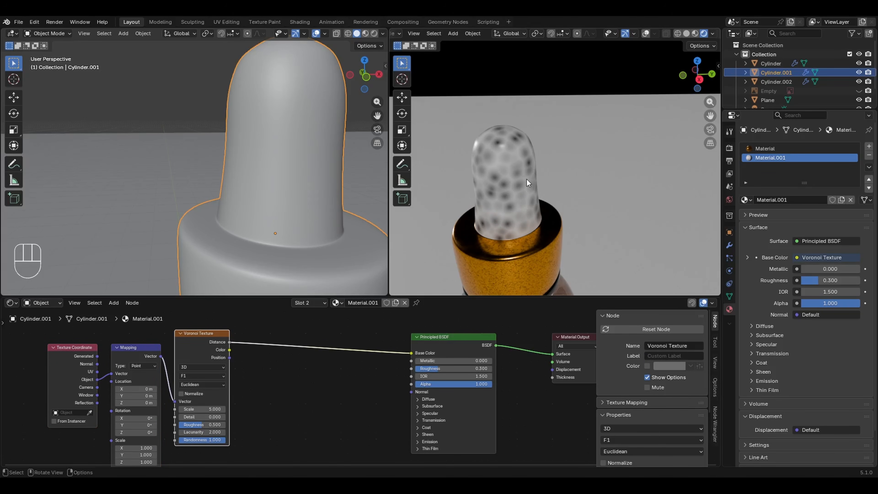
pyautogui.moveTo(196, 410)
pyautogui.mouseDown()
pyautogui.moveTo(252, 412)
pyautogui.moveTo(213, 408)
pyautogui.mouseUp()
pyautogui.click(217, 412)
pyautogui.write('2')
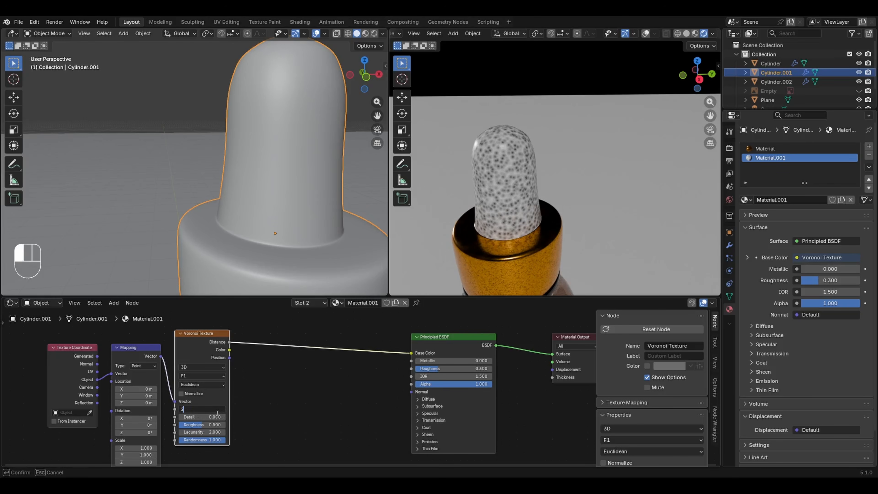
pyautogui.write('0')
pyautogui.press('Return')
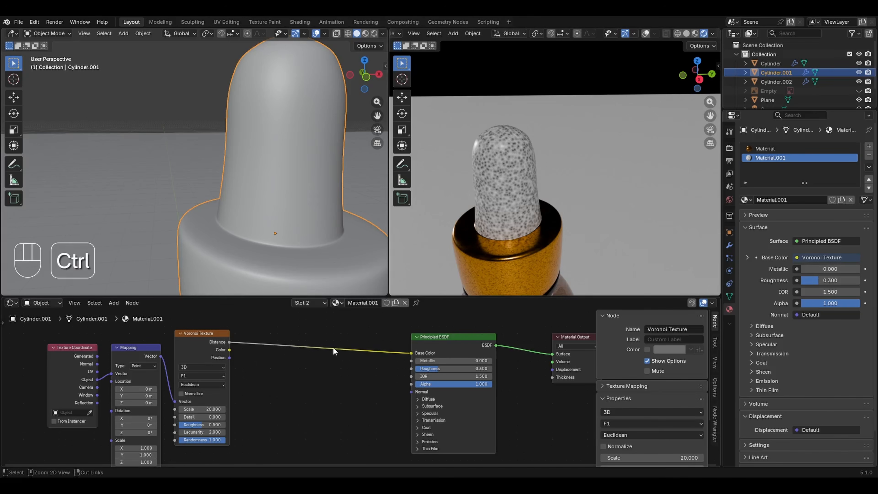
# - Insert a Color Ramp between the Voronoi Texture and Base Color, and move its black stop to position 0.936
pyautogui.keyDown('ctrl'); pyautogui.moveTo(334, 351); pyautogui.dragTo(367, 334, button='middle'); pyautogui.keyUp('ctrl')
pyautogui.hotkey('shift', 'a')
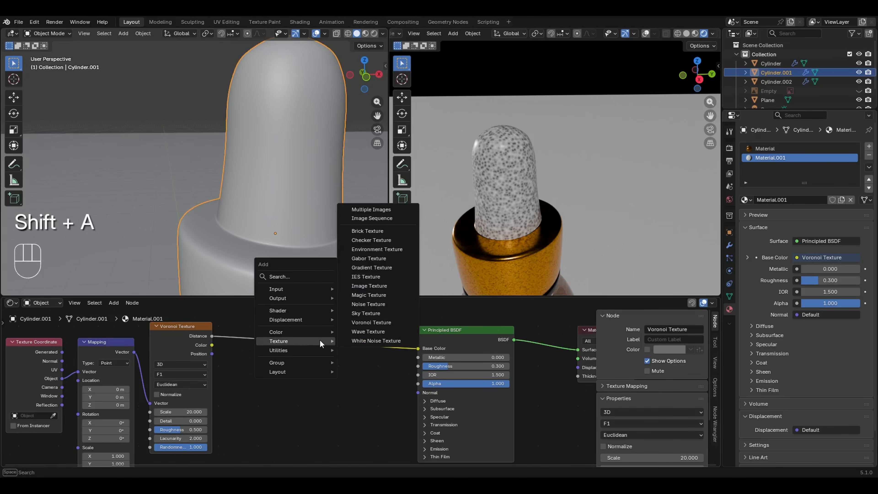
pyautogui.moveTo(314, 331)
pyautogui.click(364, 349)
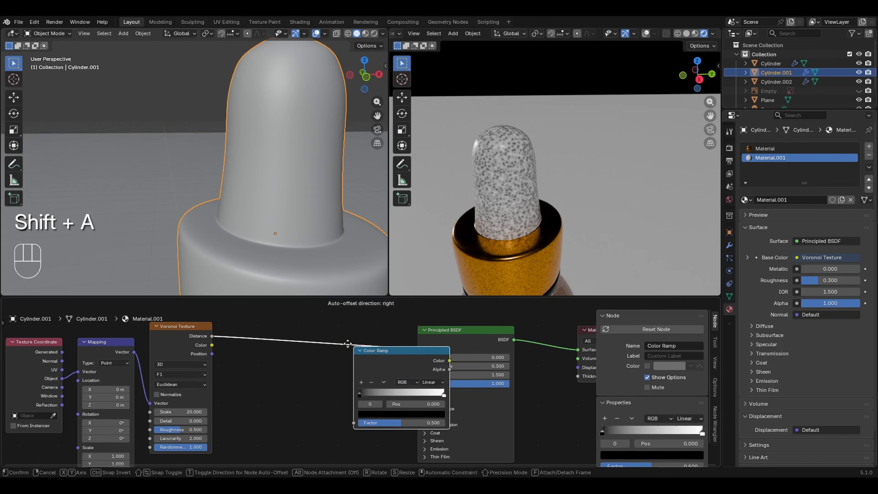
pyautogui.click(286, 332)
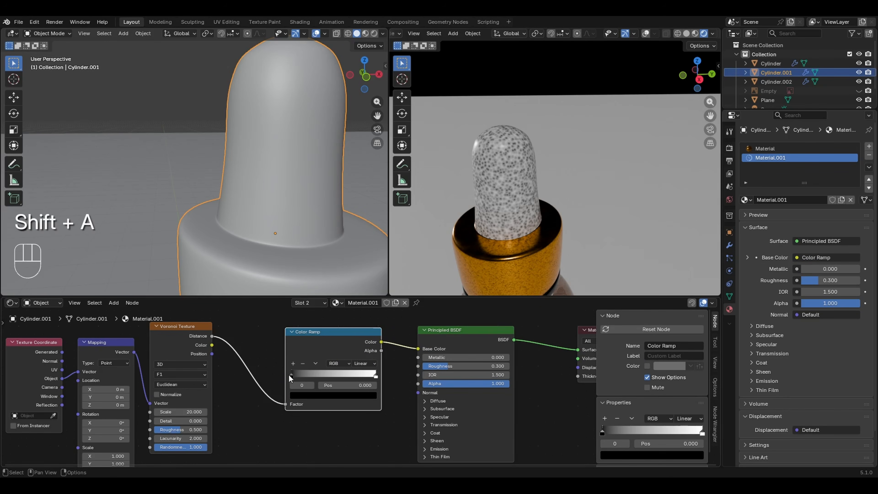
pyautogui.moveTo(290, 375); pyautogui.dragTo(369, 374)
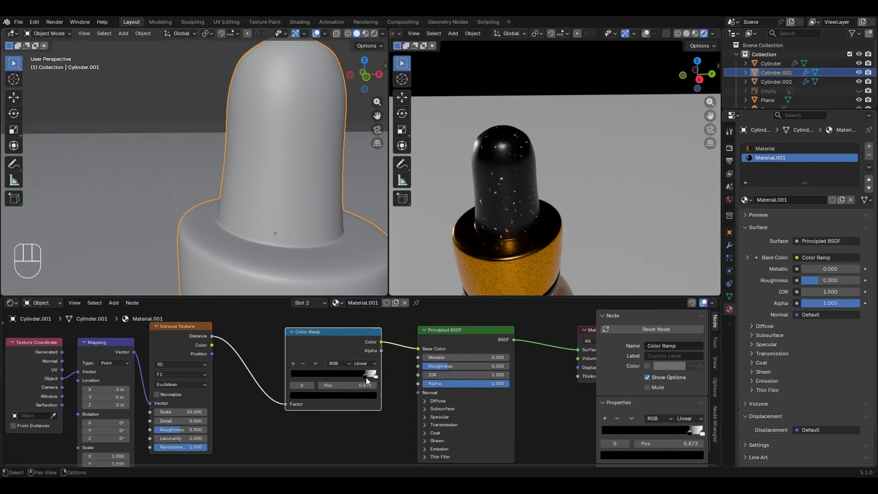
pyautogui.moveTo(365, 375); pyautogui.dragTo(373, 376)
# - Unlink the Color Ramp from Base Color to compare the plain black dropper, and undo the unlinking
pyautogui.moveTo(511, 177); pyautogui.dragTo(516, 253, button='middle')
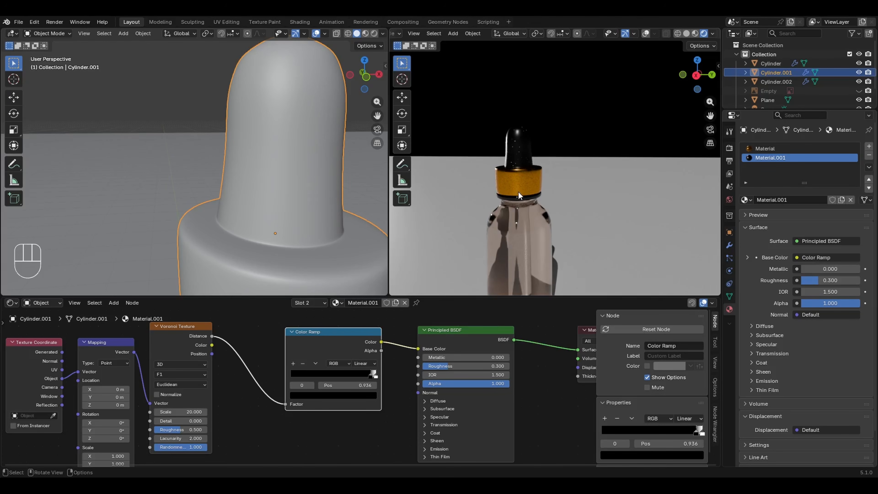
pyautogui.moveTo(418, 348)
pyautogui.mouseDown()
pyautogui.moveTo(403, 349)
pyautogui.moveTo(422, 339)
pyautogui.mouseUp()
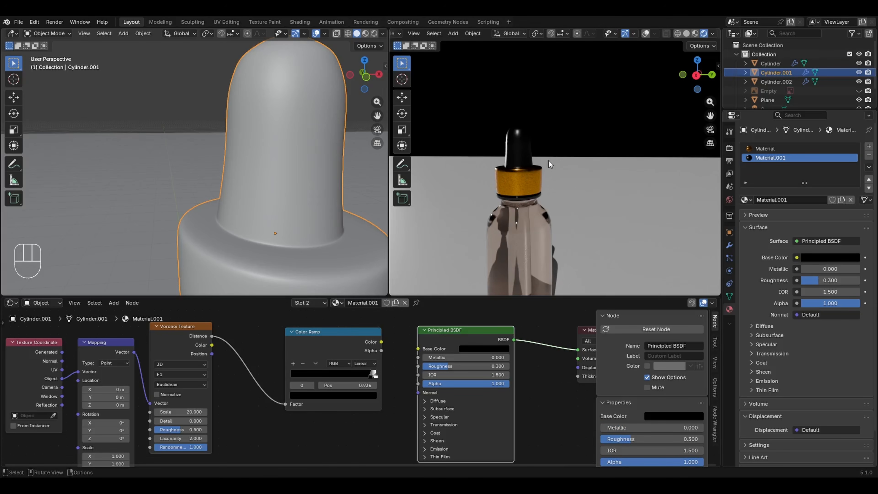
pyautogui.hotkey('ctrl', 'z')
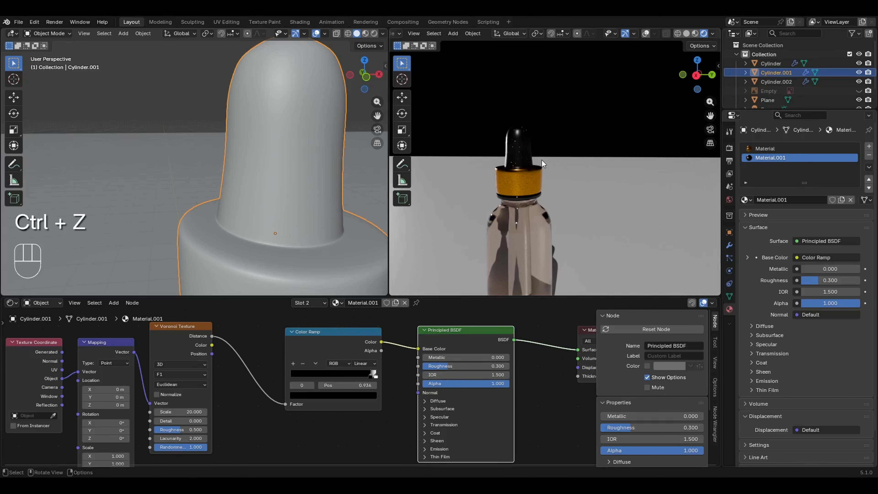
# - Add a Noise Texture node below the Color Ramp in the dropper material
pyautogui.moveTo(227, 433); pyautogui.dragTo(237, 382, button='middle')
pyautogui.scroll(-2, 237, 377)
pyautogui.hotkey('shift', 'a')
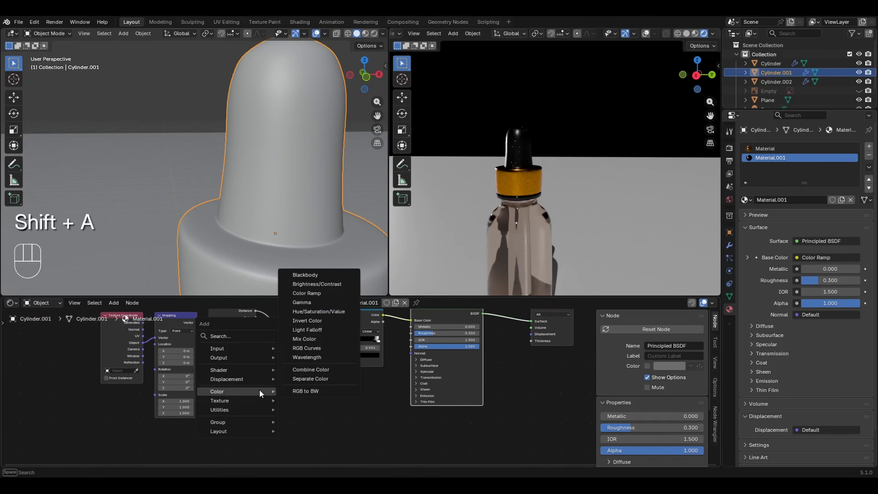
pyautogui.moveTo(242, 400)
pyautogui.click(311, 363)
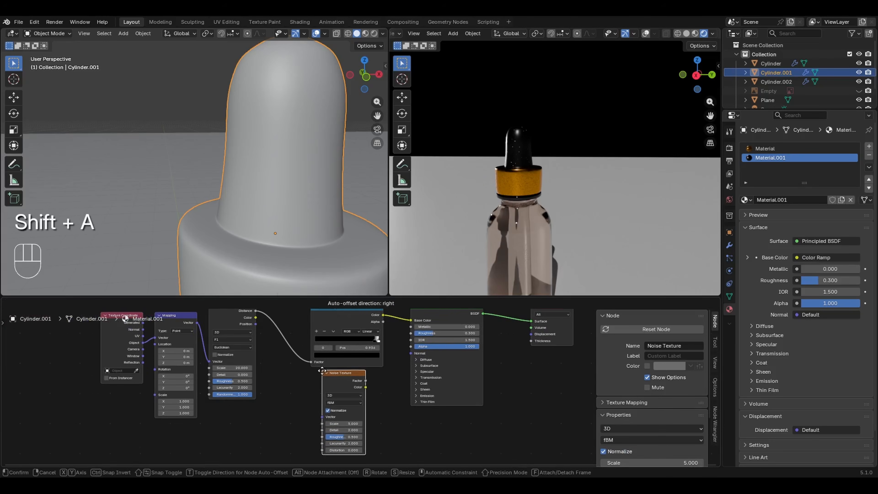
pyautogui.keyDown('alt'); pyautogui.click(316, 376); pyautogui.keyUp('alt')
pyautogui.click(303, 391)
# - Add a Math node beside the Noise Texture and set its operation to Divide
pyautogui.hotkey('shift', 'a')
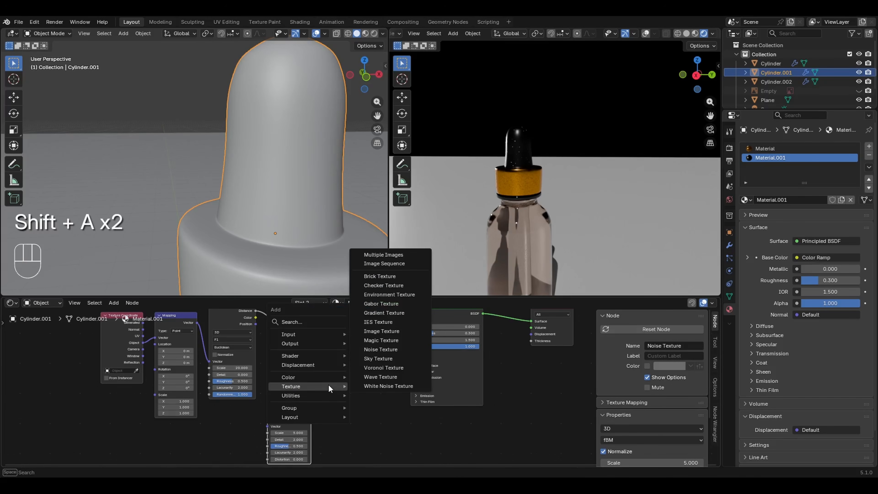
pyautogui.moveTo(321, 394)
pyautogui.press('Escape')
pyautogui.hotkey('shift', 'a')
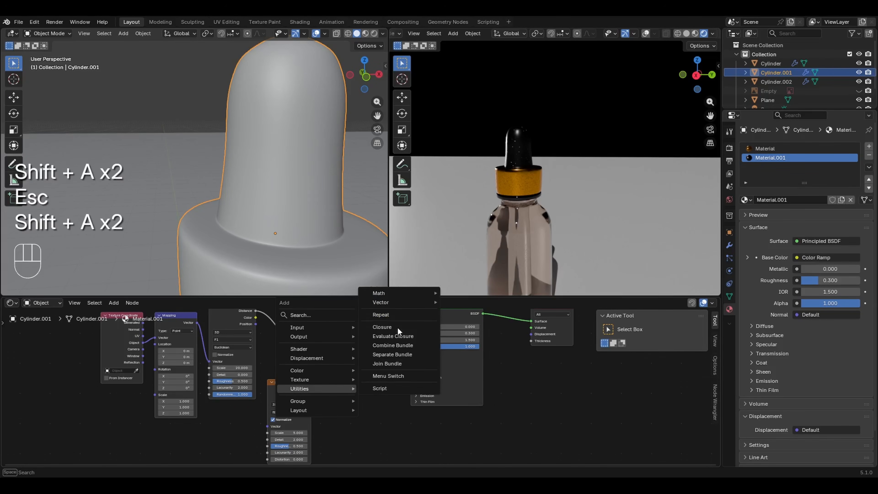
pyautogui.moveTo(409, 292)
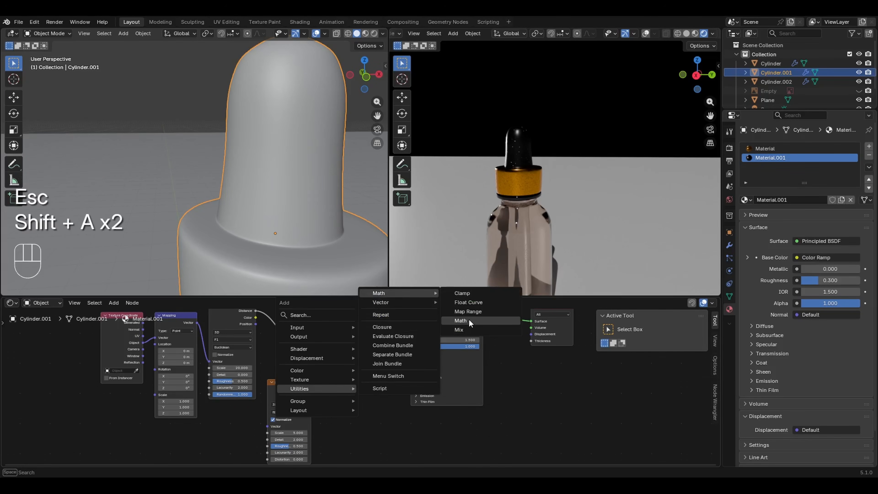
pyautogui.click(469, 323)
pyautogui.click(354, 384)
pyautogui.keyDown('ctrl'); pyautogui.moveTo(388, 386); pyautogui.dragTo(357, 395, button='middle'); pyautogui.keyUp('ctrl')
pyautogui.click(354, 398)
pyautogui.click(354, 304)
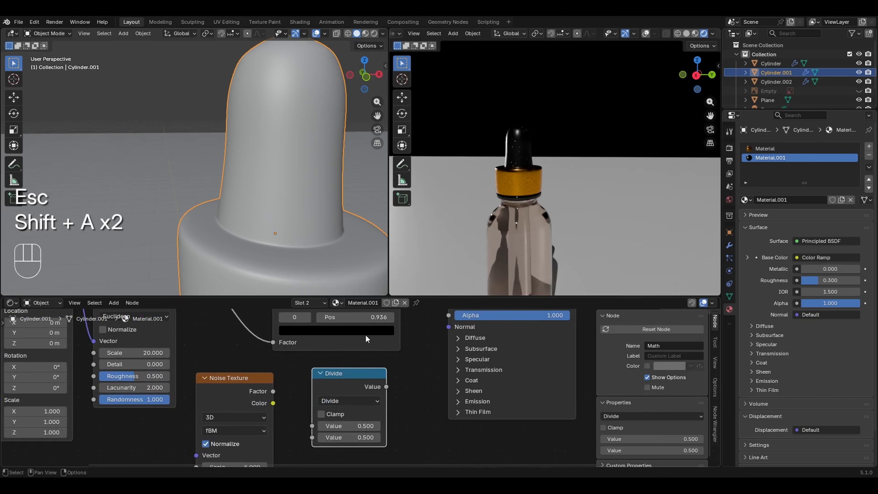
# - Link the Noise Texture's Factor to the first Divide value and the Divide output to the Principled BSDF's Roughness
pyautogui.moveTo(273, 391); pyautogui.dragTo(312, 425)
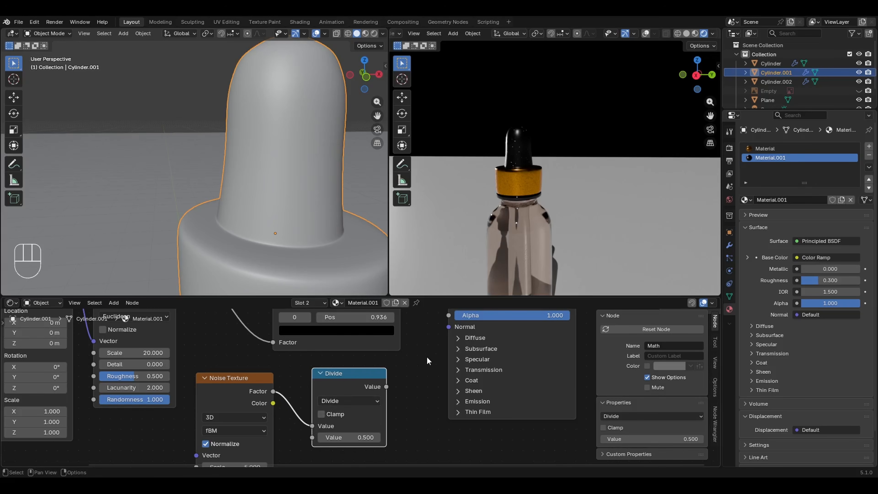
pyautogui.moveTo(426, 361); pyautogui.dragTo(382, 408, button='middle')
pyautogui.moveTo(341, 434); pyautogui.dragTo(403, 341)
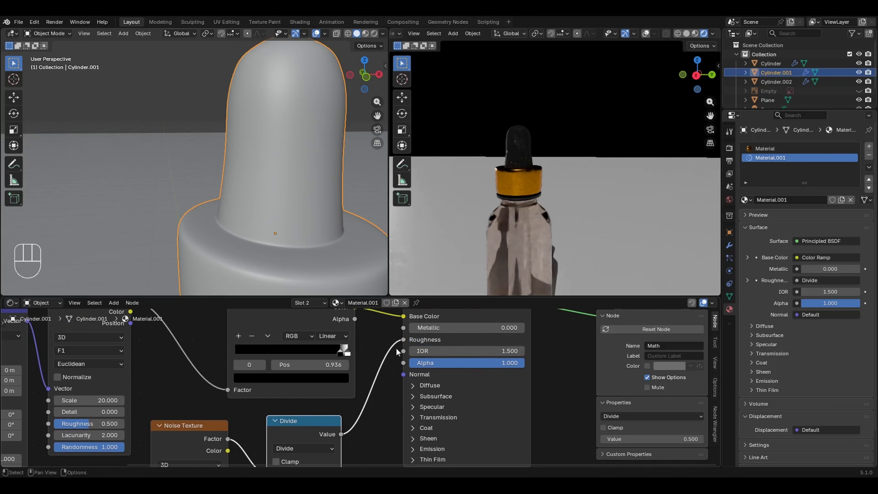
# - Set the Noise Texture's scale to 20 and the Divide node's second value to 2.3
pyautogui.moveTo(303, 427); pyautogui.dragTo(450, 321, button='middle')
pyautogui.moveTo(343, 410); pyautogui.dragTo(366, 406)
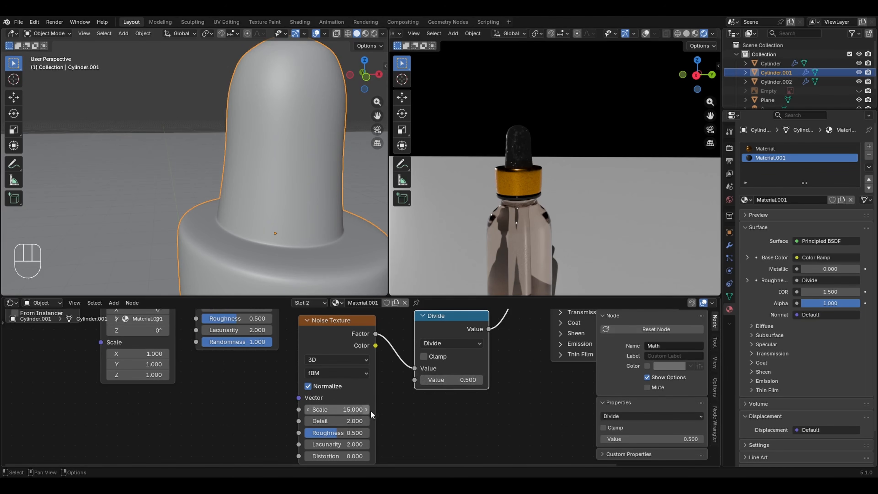
pyautogui.moveTo(369, 411); pyautogui.dragTo(380, 436)
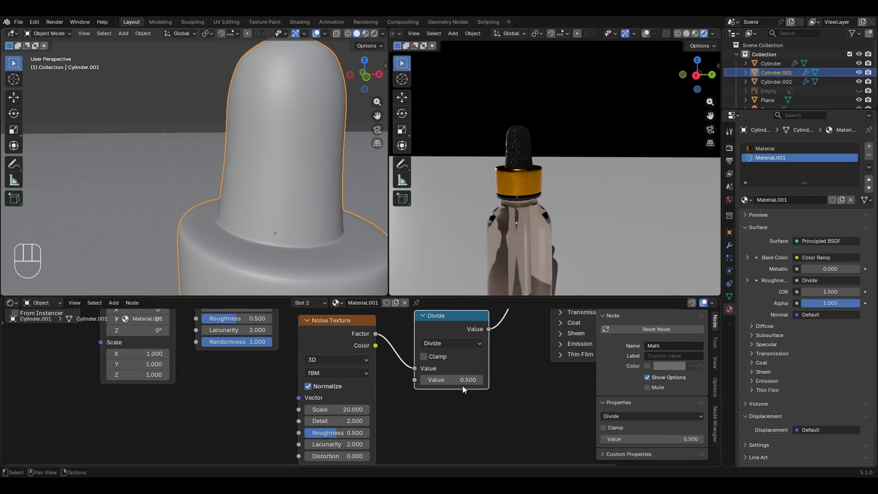
pyautogui.moveTo(455, 380); pyautogui.dragTo(467, 379)
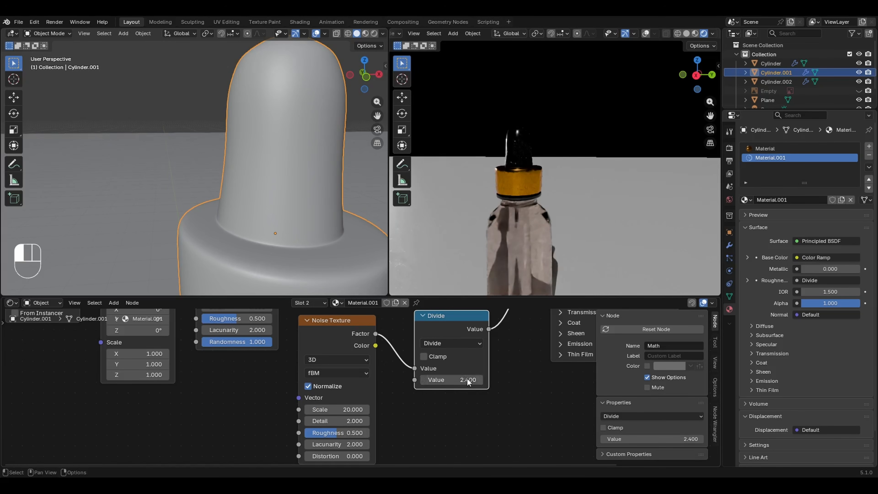
pyautogui.click(467, 380)
pyautogui.write('2.')
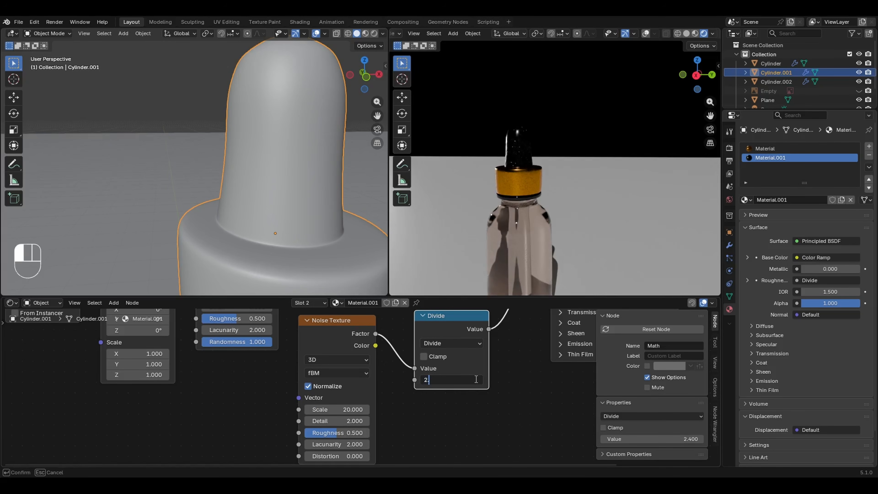
pyautogui.write('4')
pyautogui.hotkey('ctrl', 'a')
pyautogui.write('2.3')
pyautogui.press('Return')
# - Reduce the Noise Texture's scale to 19
pyautogui.click(355, 408)
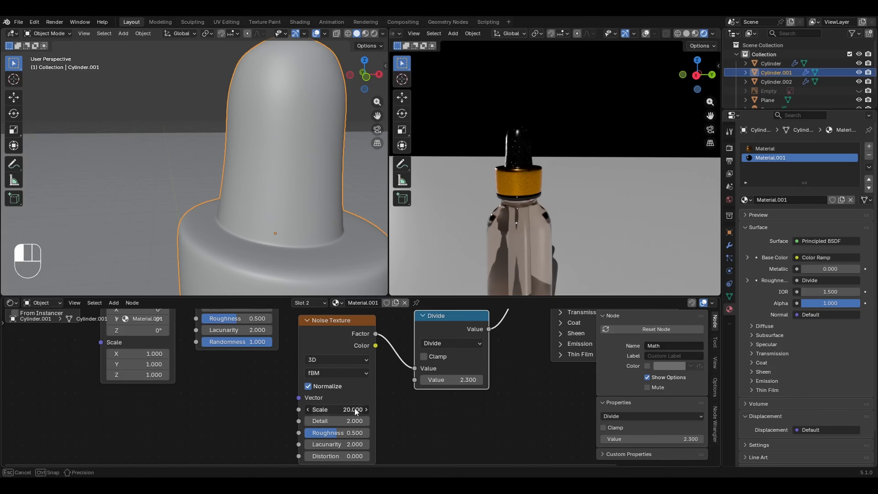
pyautogui.write('19')
pyautogui.press('Return')
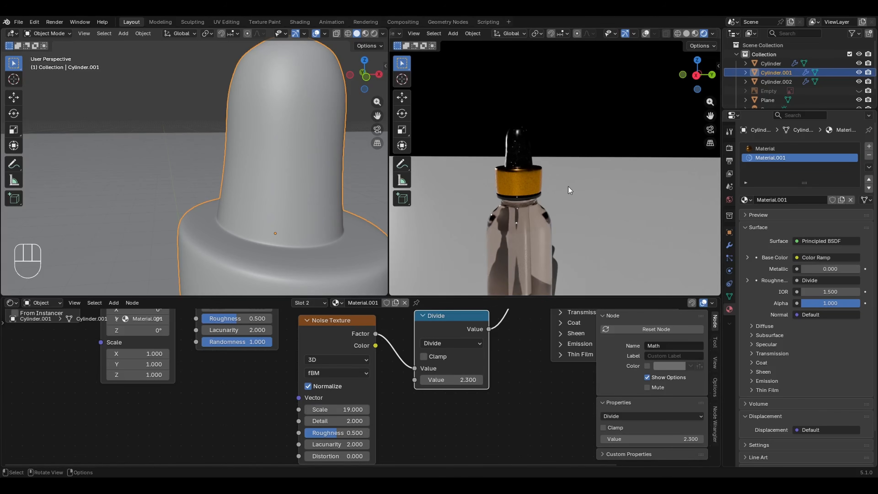
# - Compare the dropper close up with the Divide node unlinked and Roughness at a plain 0.2, and undo both changes
pyautogui.moveTo(583, 164); pyautogui.dragTo(524, 204, button='middle')
pyautogui.keyDown('ctrl'); pyautogui.moveTo(525, 173); pyautogui.dragTo(577, 139, button='middle'); pyautogui.keyUp('ctrl')
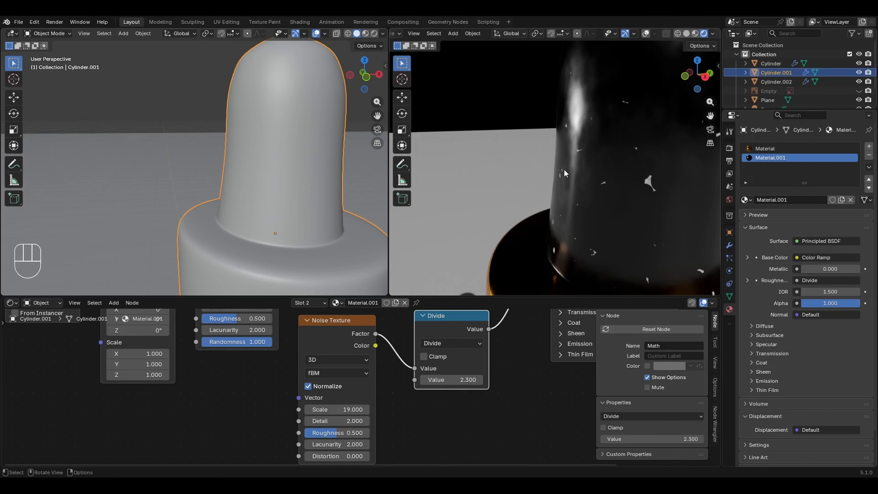
pyautogui.keyDown('shift'); pyautogui.moveTo(580, 78); pyautogui.dragTo(538, 133, button='middle'); pyautogui.keyUp('shift')
pyautogui.moveTo(547, 312); pyautogui.dragTo(440, 445, button='middle')
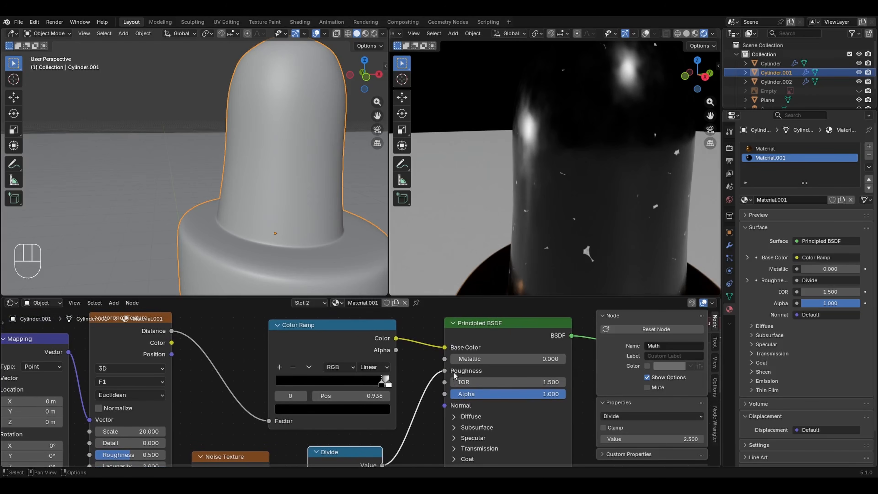
pyautogui.moveTo(445, 371); pyautogui.dragTo(431, 393)
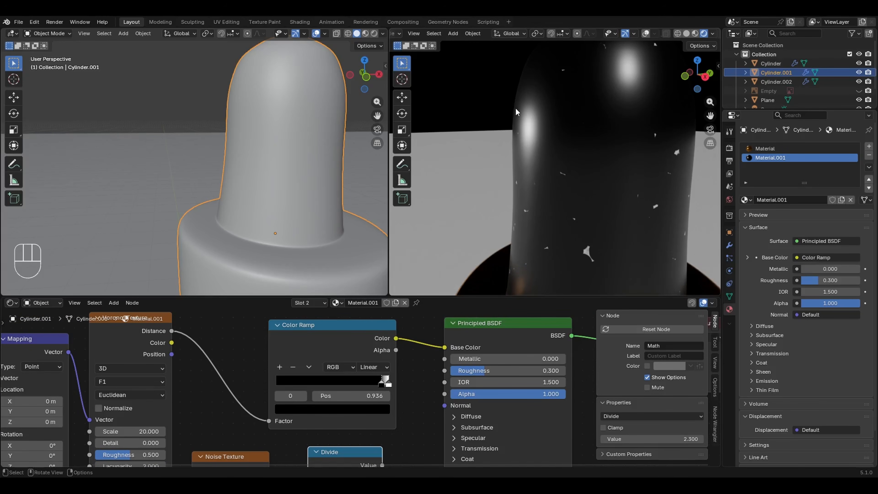
pyautogui.moveTo(513, 370); pyautogui.dragTo(496, 374)
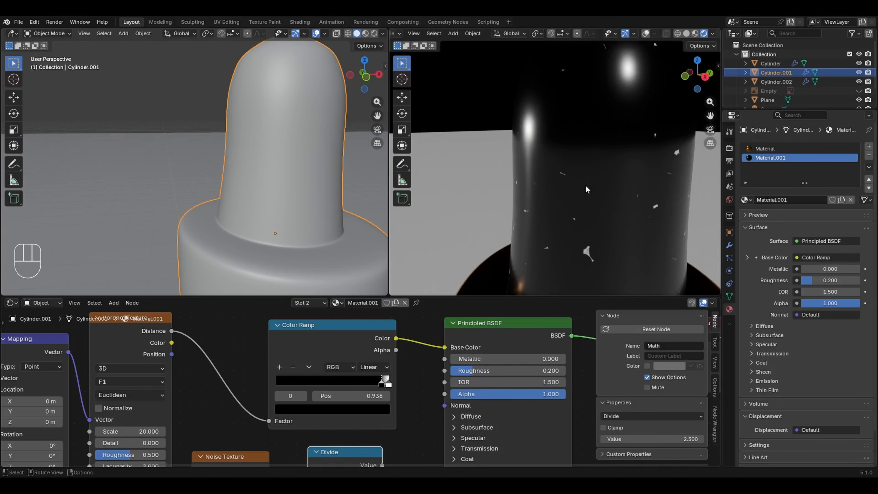
pyautogui.hotkey('ctrl', 'z')
pyautogui.hotkey('ctrl', 'z')
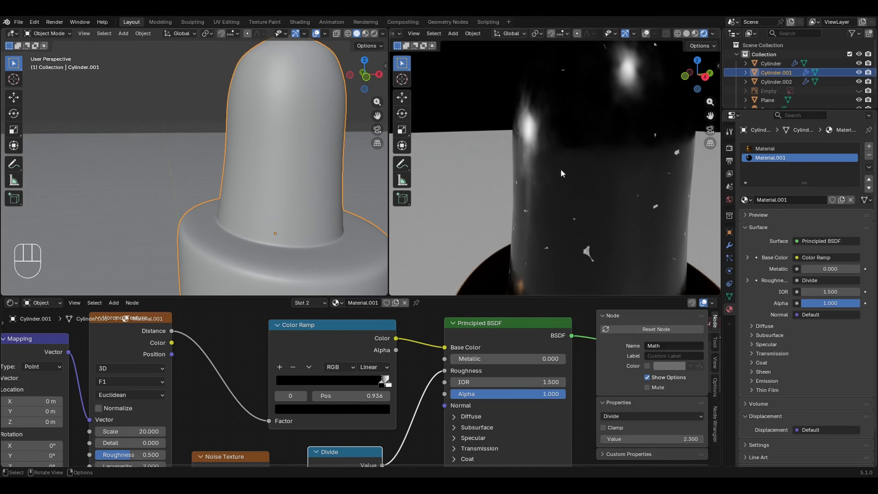
pyautogui.keyDown('ctrl'); pyautogui.moveTo(590, 174); pyautogui.dragTo(564, 190, button='middle'); pyautogui.keyUp('ctrl')
pyautogui.keyDown('ctrl'); pyautogui.moveTo(460, 325); pyautogui.dragTo(401, 398, button='middle'); pyautogui.keyUp('ctrl')
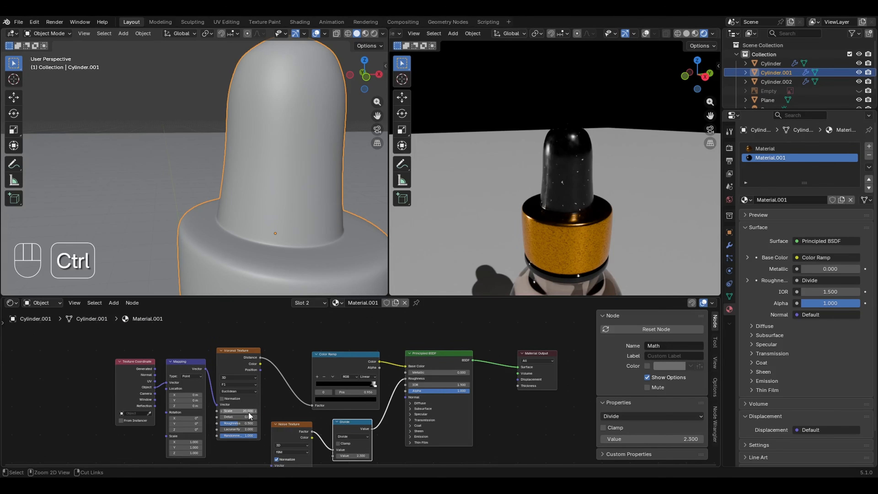
# - Try a scale of 100 on the rubber material's Voronoi Texture, and settle on a scale of 80
pyautogui.keyDown('ctrl'); pyautogui.moveTo(242, 437); pyautogui.dragTo(310, 358, button='middle'); pyautogui.keyUp('ctrl')
pyautogui.moveTo(227, 416); pyautogui.dragTo(416, 333, button='middle')
pyautogui.click(269, 374)
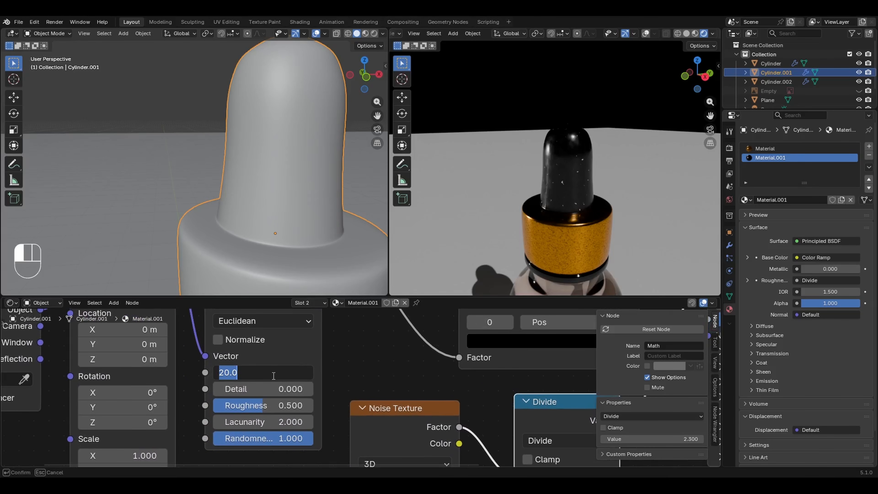
pyautogui.write('100')
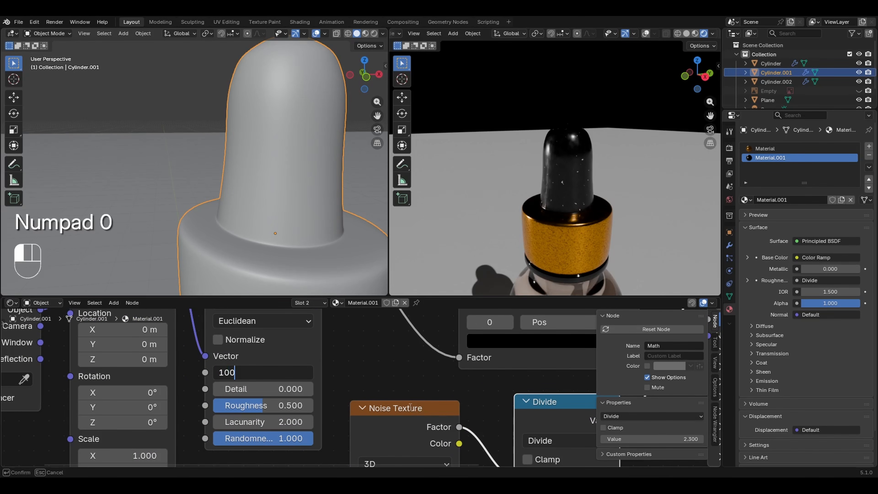
pyautogui.press('Return')
pyautogui.click(272, 370)
pyautogui.write('80')
pyautogui.press('Return')
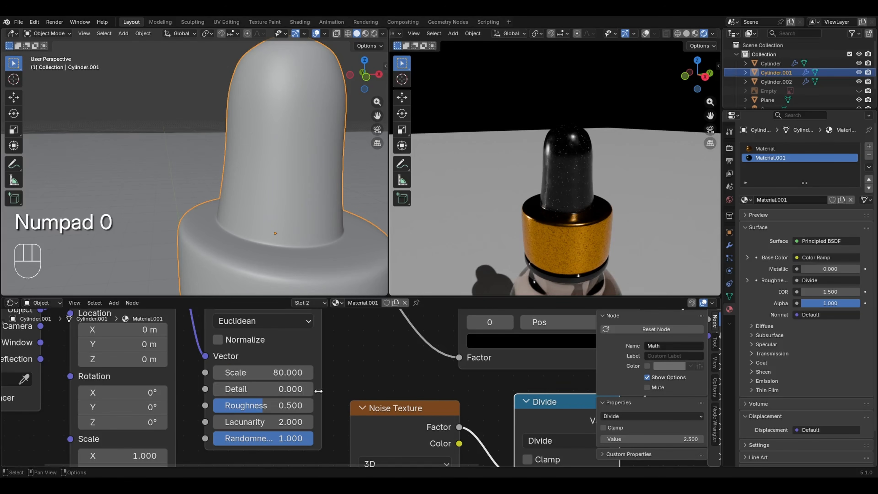
pyautogui.moveTo(571, 227); pyautogui.dragTo(569, 212, button='middle')
pyautogui.keyDown('ctrl'); pyautogui.moveTo(613, 191); pyautogui.dragTo(598, 236, button='middle'); pyautogui.keyUp('ctrl')
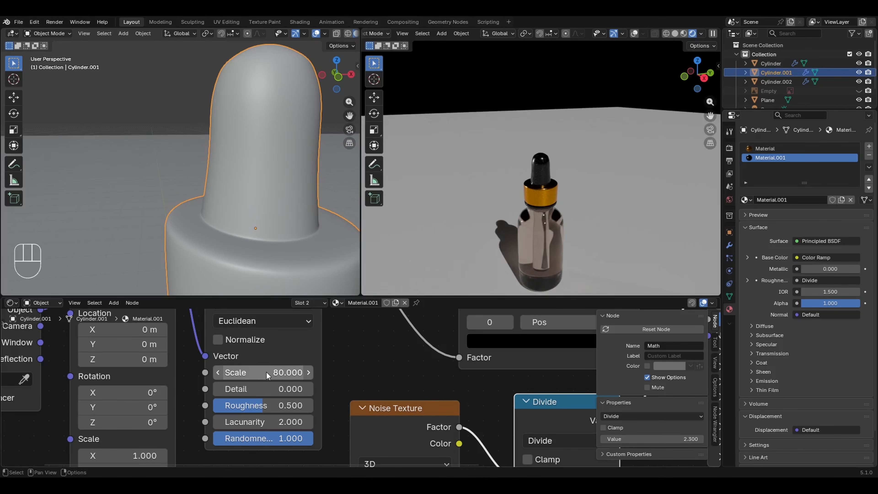
pyautogui.moveTo(279, 372); pyautogui.dragTo(96, 361)
pyautogui.rightClick(96, 362)
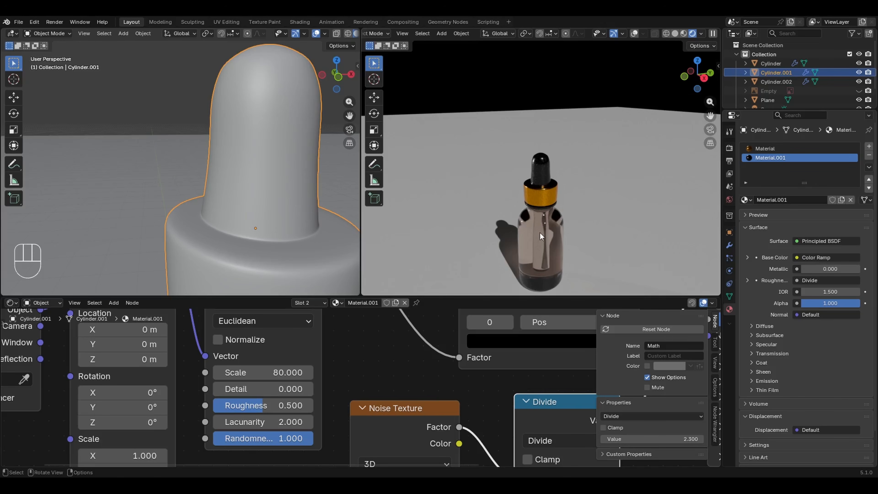
pyautogui.moveTo(585, 221)
pyautogui.mouseDown(button='middle')
pyautogui.moveTo(555, 209)
pyautogui.moveTo(593, 227)
pyautogui.moveTo(584, 230)
pyautogui.mouseUp(button='middle')
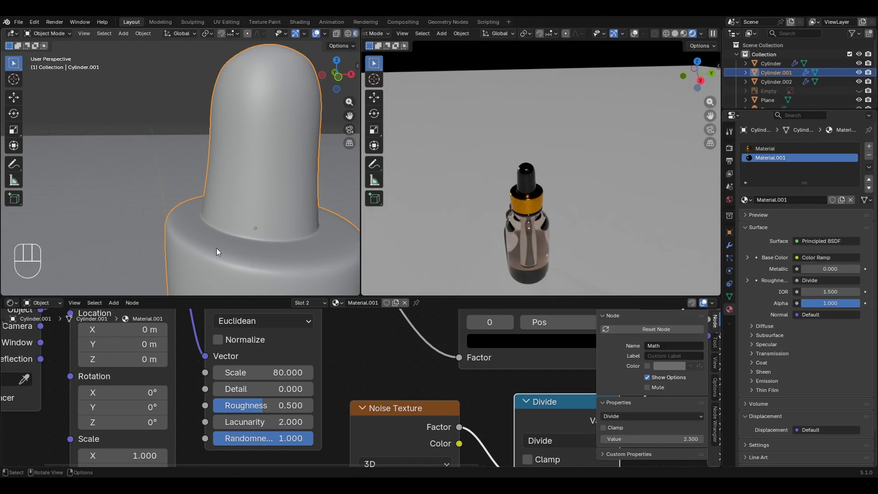
pyautogui.keyDown('shift'); pyautogui.moveTo(217, 248); pyautogui.dragTo(224, 185, button='middle'); pyautogui.keyUp('shift')
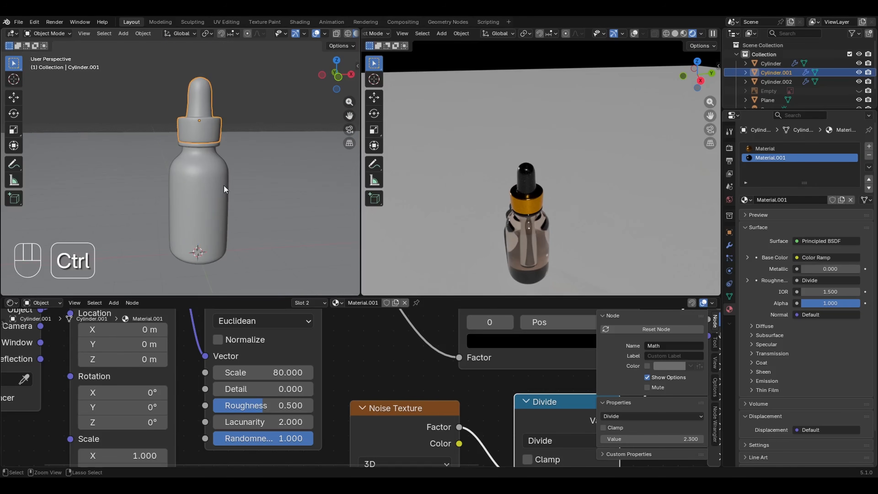
pyautogui.moveTo(540, 224)
pyautogui.mouseDown(button='middle')
pyautogui.moveTo(550, 228)
pyautogui.moveTo(551, 218)
pyautogui.mouseUp(button='middle')
# - Select the glass bottle and open its mesh for editing in front view
pyautogui.click(554, 235)
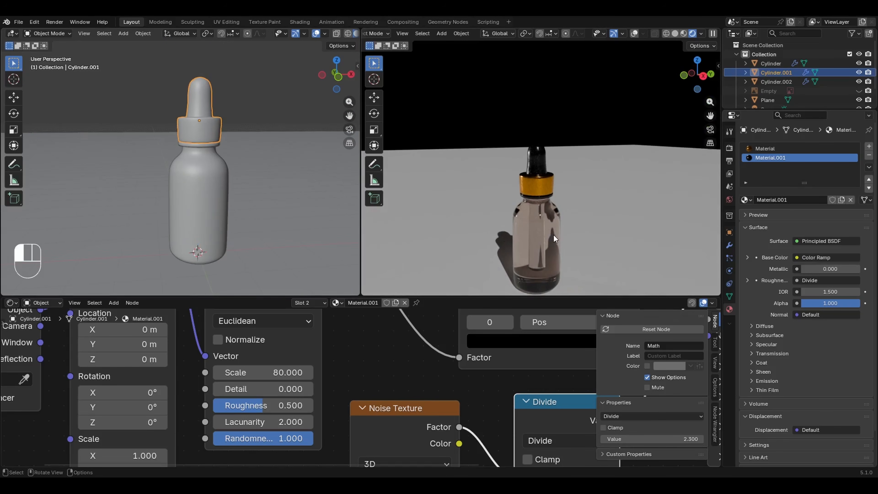
pyautogui.press('g')
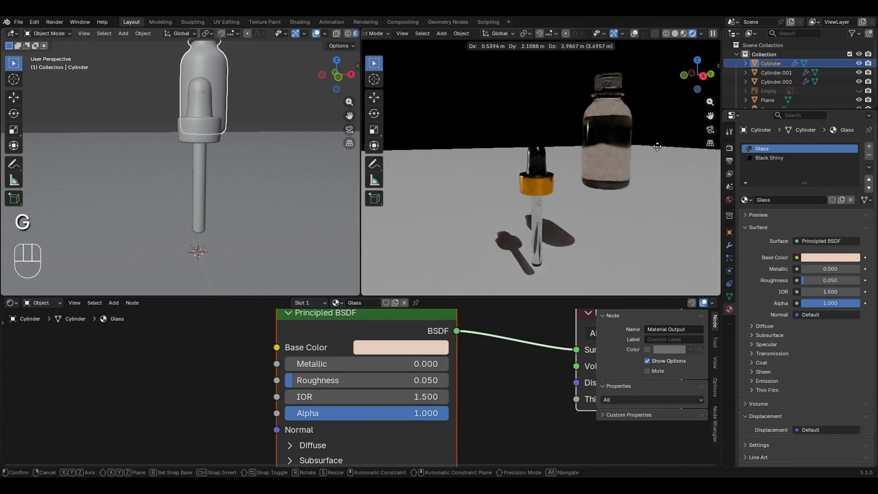
pyautogui.press('r')
pyautogui.press('Escape')
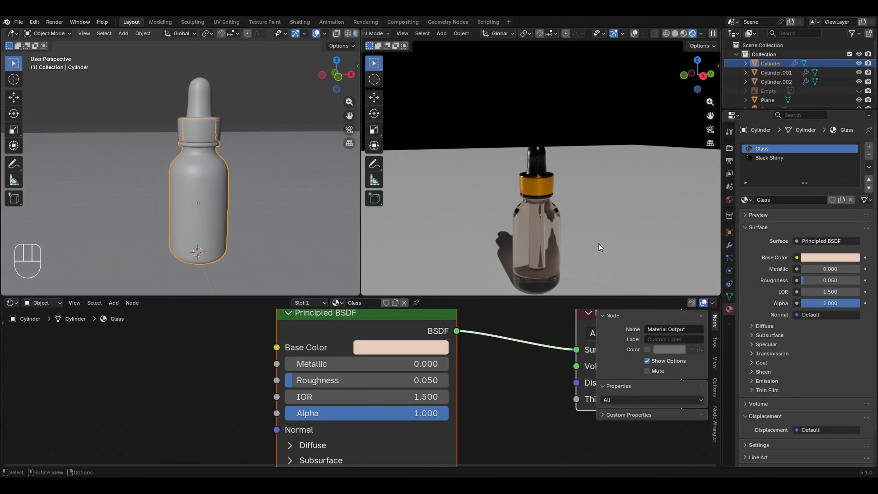
pyautogui.press('KP_1')
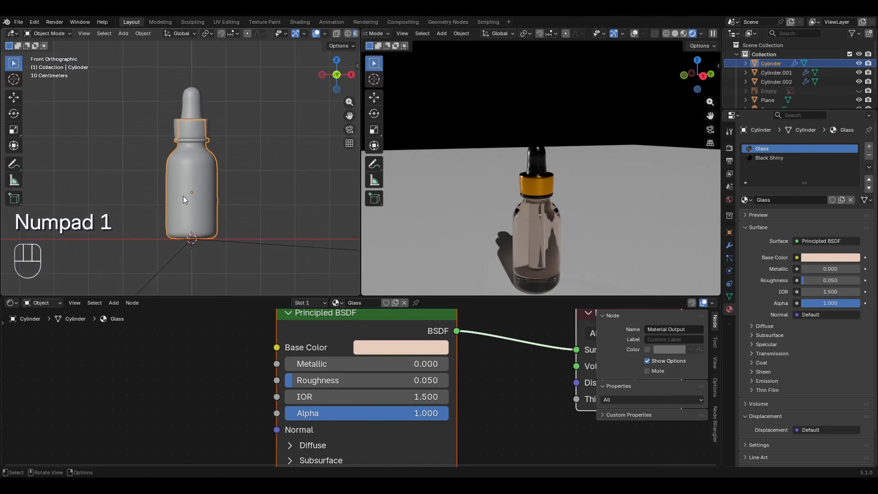
pyautogui.keyDown('ctrl'); pyautogui.moveTo(223, 159); pyautogui.dragTo(259, 184, button='middle'); pyautogui.keyUp('ctrl')
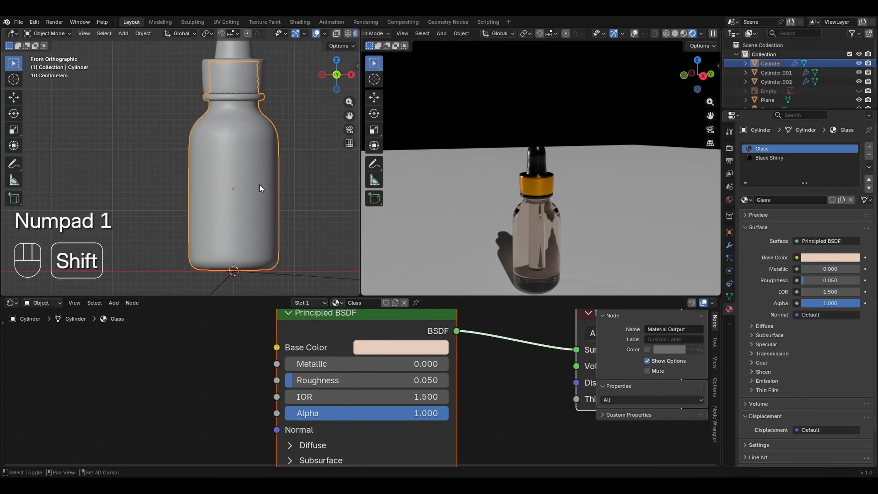
pyautogui.press('Tab')
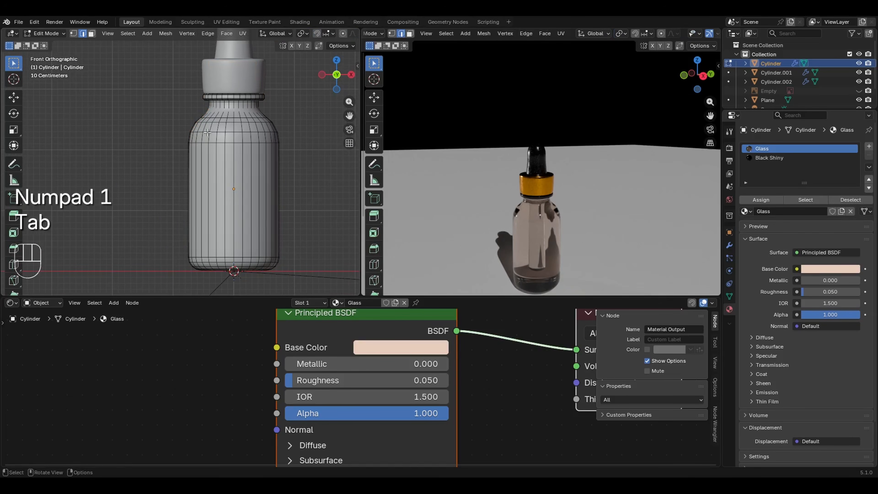
# - Add 8 evenly spaced horizontal loop cuts along the straight body of the glass bottle
pyautogui.hotkey('ctrl', 'r')
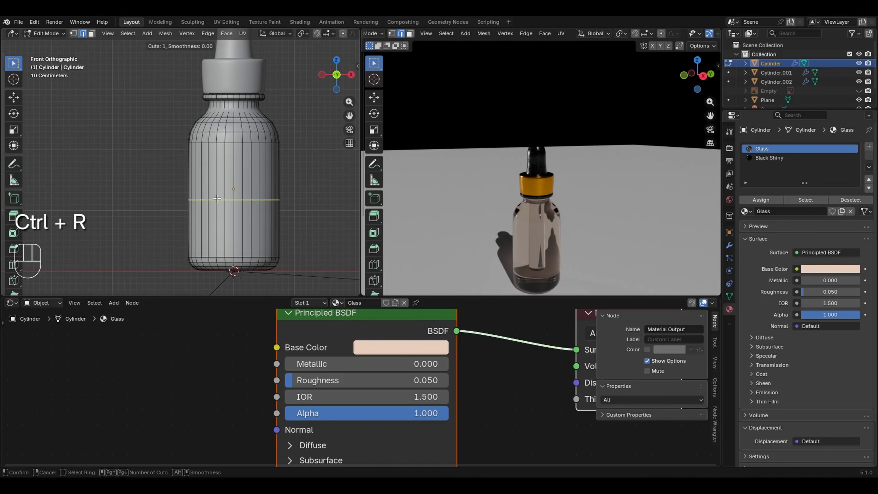
pyautogui.click(224, 193)
pyautogui.press('Escape')
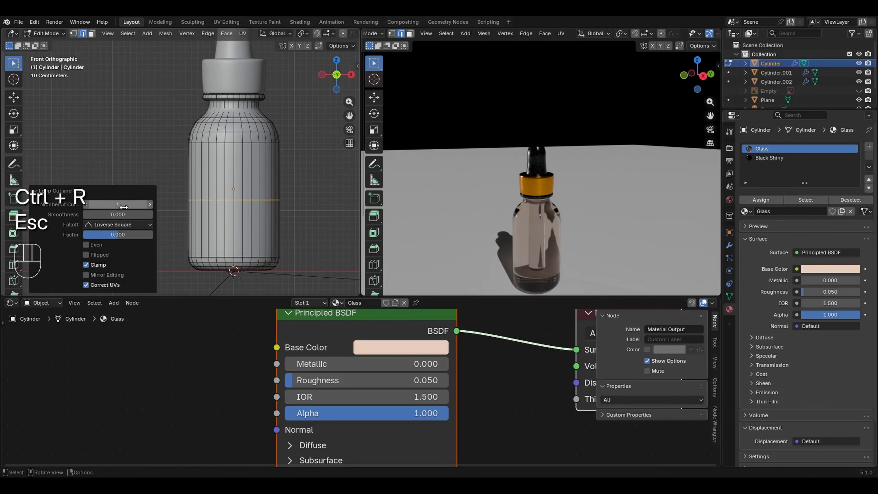
pyautogui.moveTo(134, 207); pyautogui.dragTo(152, 210)
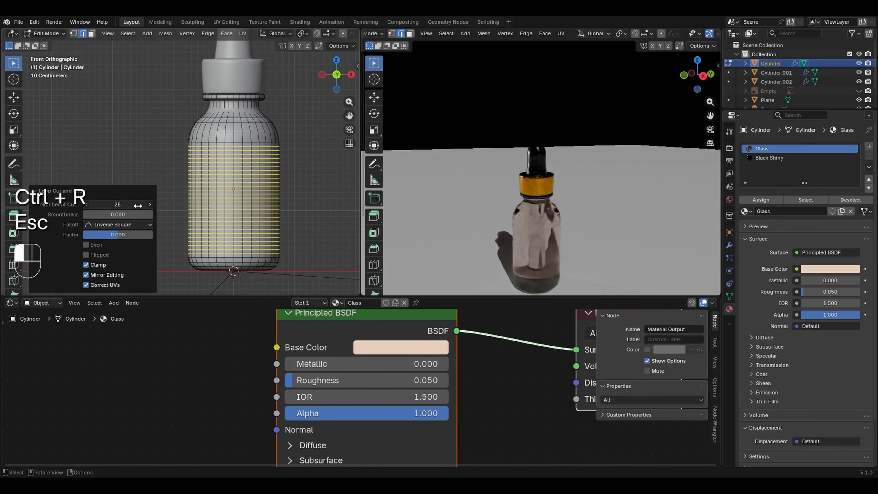
pyautogui.click(134, 205)
pyautogui.write('8')
pyautogui.press('Return')
pyautogui.click(129, 203)
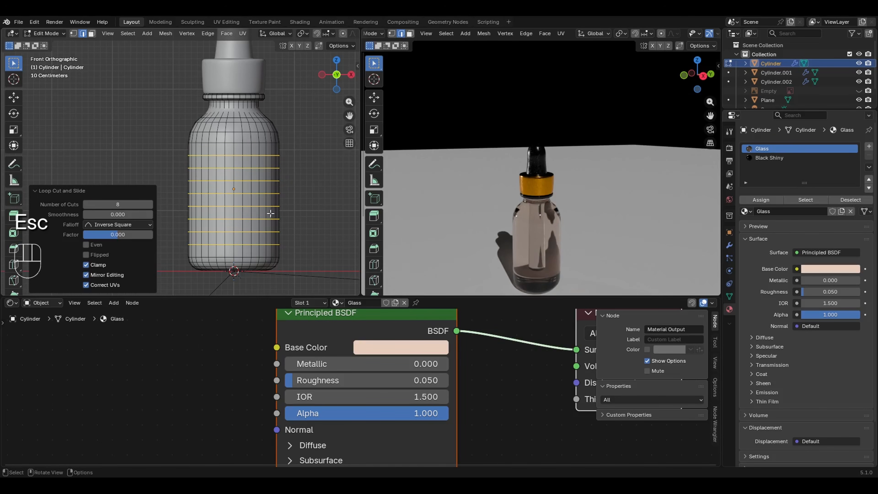
# - Select all the bottle's faces from the rounded shoulder down to the base, including the hidden ones, using X-ray face selection
pyautogui.press('3')
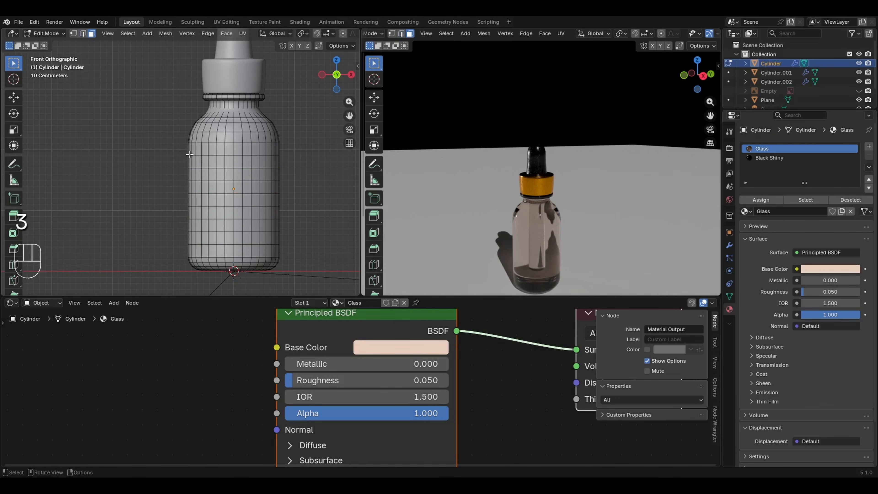
pyautogui.hotkey('alt', 'z')
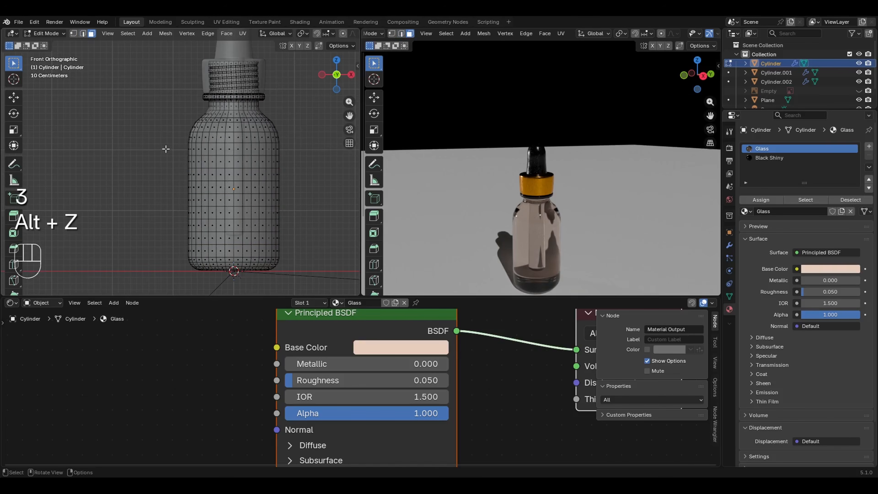
pyautogui.moveTo(163, 120); pyautogui.dragTo(327, 290)
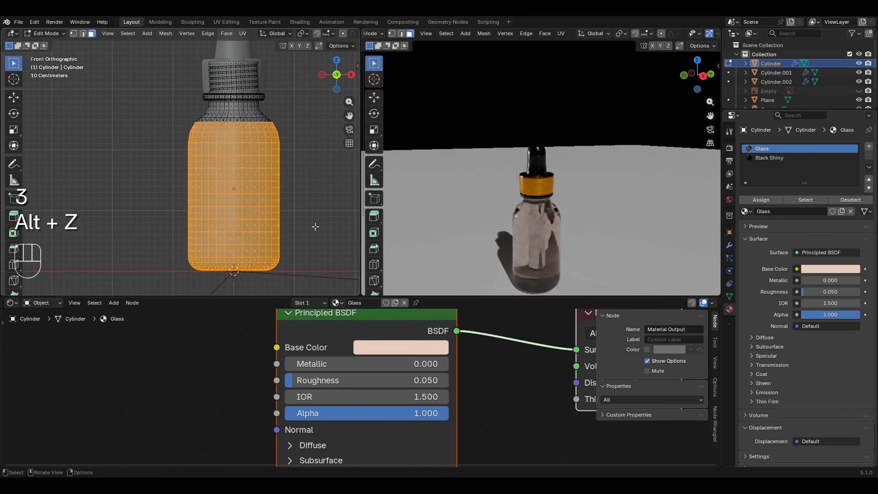
pyautogui.press('Escape')
pyautogui.moveTo(259, 166); pyautogui.dragTo(259, 157, button='middle')
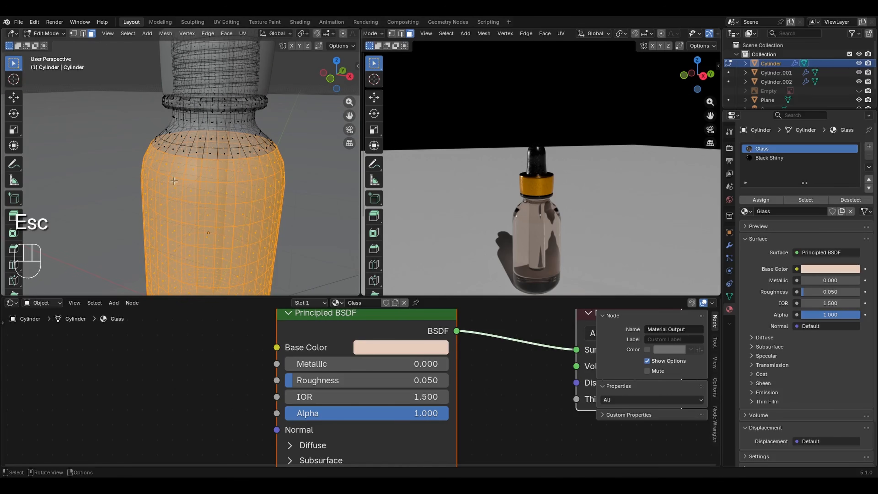
pyautogui.keyDown('ctrl'); pyautogui.moveTo(230, 186); pyautogui.dragTo(267, 220, button='middle'); pyautogui.keyUp('ctrl')
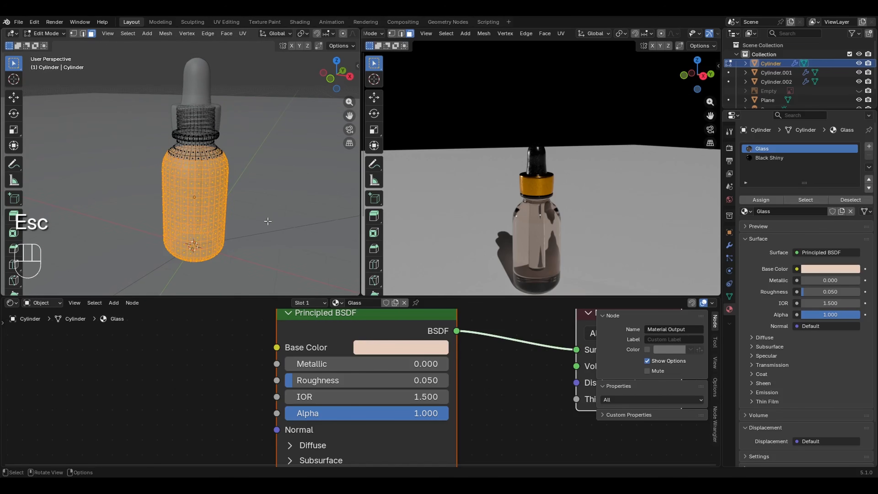
# - Duplicate the selected bottle faces in place and scale the copy down to about 0.95 so it sits inside the glass
pyautogui.hotkey('shift', 'd')
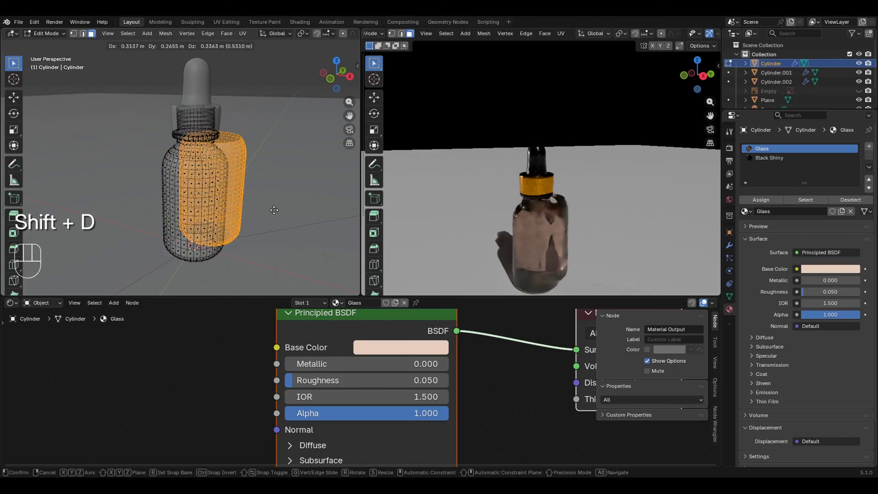
pyautogui.press('Escape')
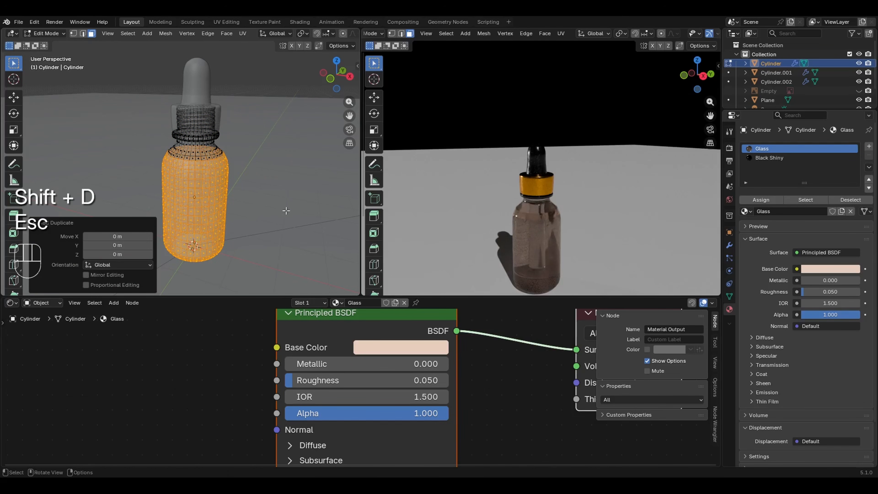
pyautogui.press('s')
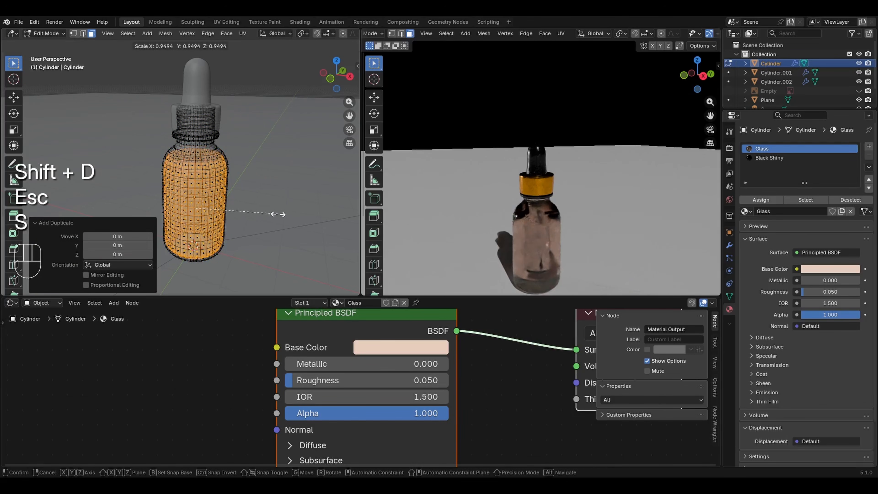
pyautogui.click(277, 215)
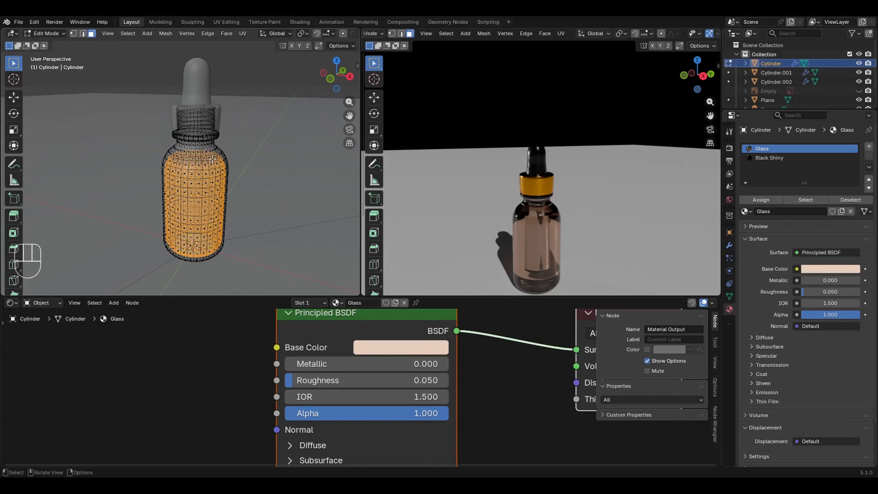
# - Separate the selected scaled-down inner shell from the bottle into its own object
pyautogui.press('Tab')
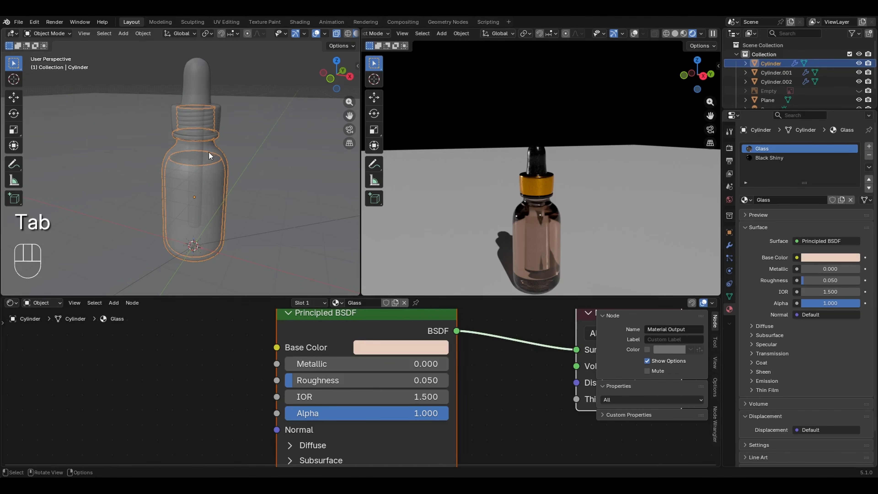
pyautogui.click(223, 165)
pyautogui.click(217, 169)
pyautogui.press('Tab')
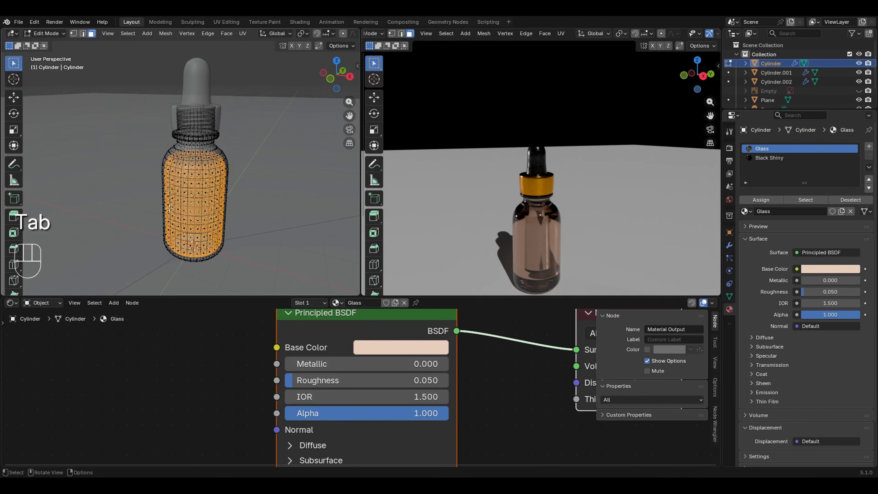
pyautogui.press('p')
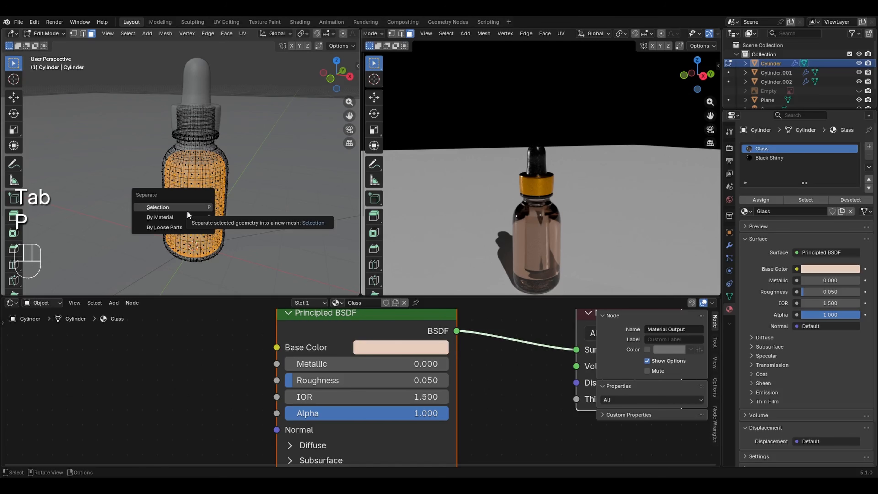
pyautogui.click(171, 209)
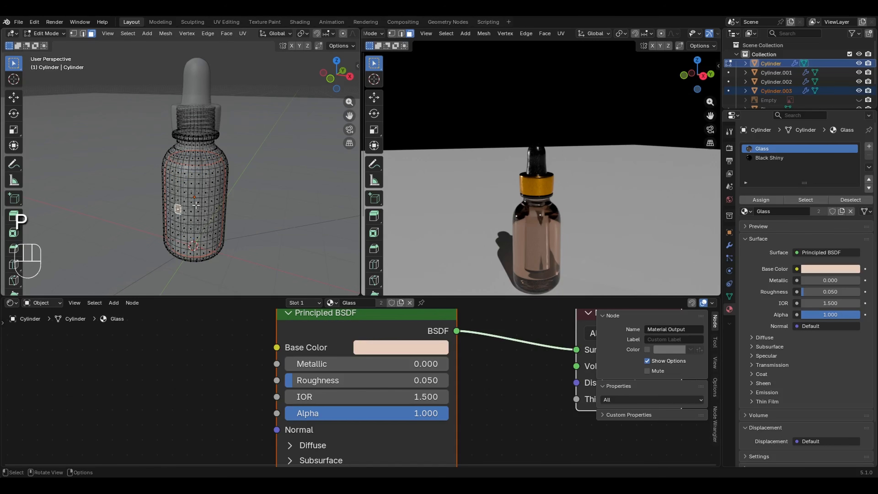
# - Open the separated inner shell for editing with all its faces selected, and isolate it in local view to expose its open top
pyautogui.press('Tab')
pyautogui.click(211, 186)
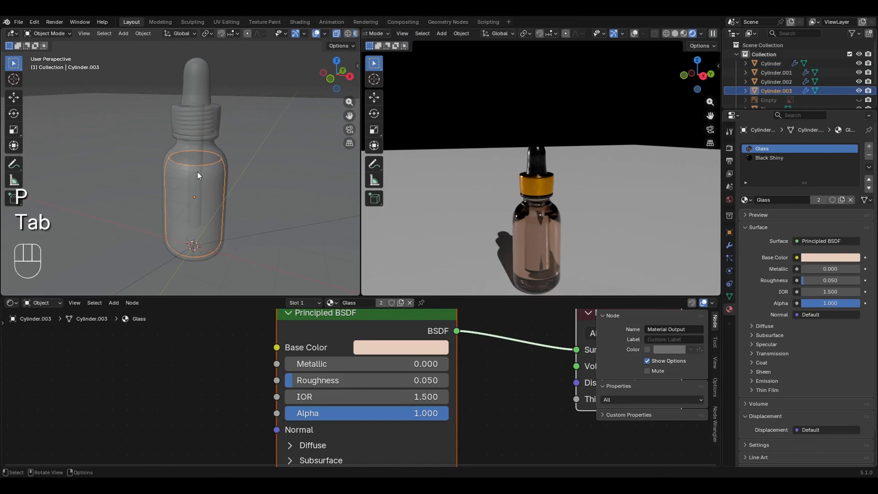
pyautogui.press('Tab')
pyautogui.press('a')
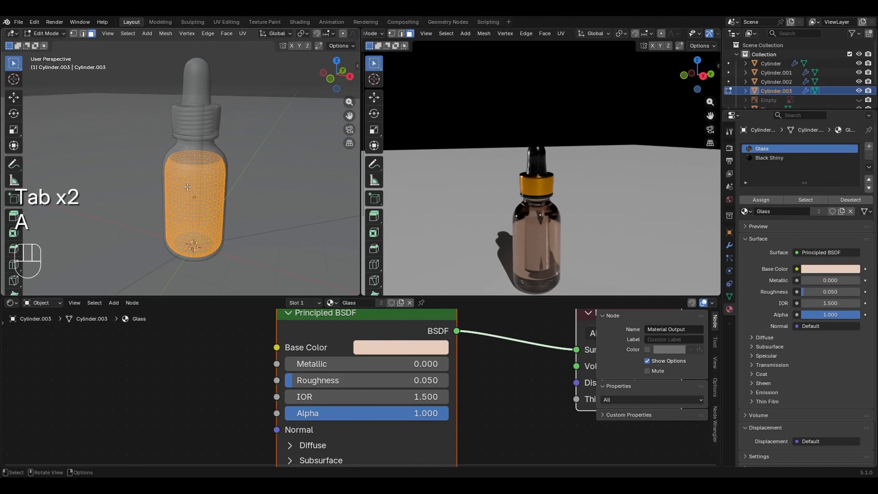
pyautogui.press('g')
pyautogui.press('Escape')
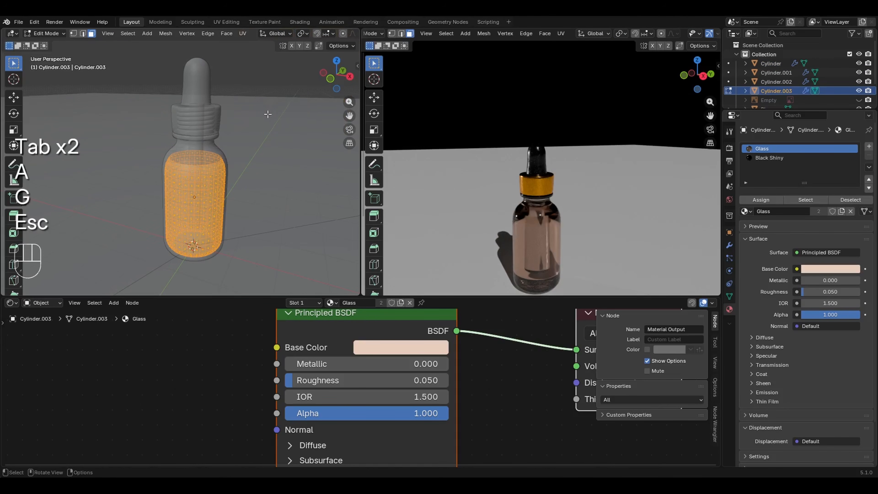
pyautogui.press('/')
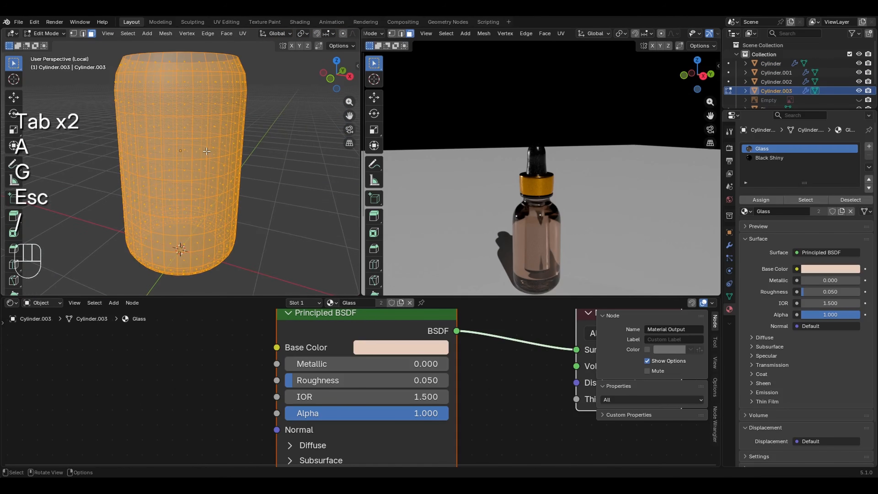
pyautogui.moveTo(207, 151); pyautogui.dragTo(190, 166, button='middle')
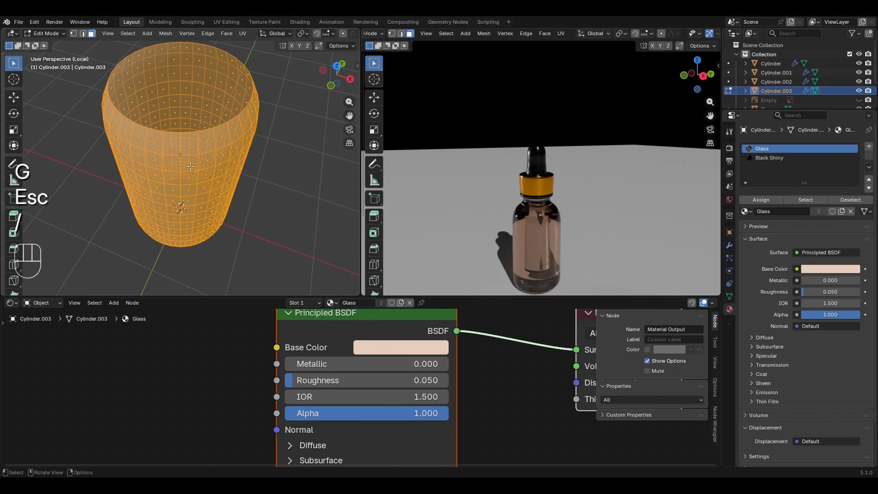
# - Select the edge loop around the inner shell's open top rim and turn off the X-ray display
pyautogui.press('2')
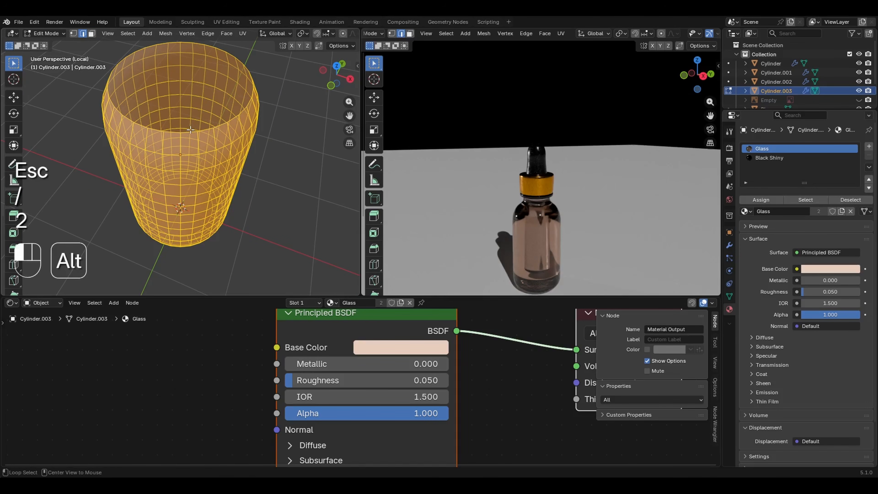
pyautogui.keyDown('alt'); pyautogui.click(191, 129); pyautogui.keyUp('alt')
pyautogui.keyDown('alt'); pyautogui.click(189, 133); pyautogui.keyUp('alt')
pyautogui.keyDown('alt'); pyautogui.click(188, 134); pyautogui.keyUp('alt')
pyautogui.keyDown('alt'); pyautogui.click(187, 134); pyautogui.keyUp('alt')
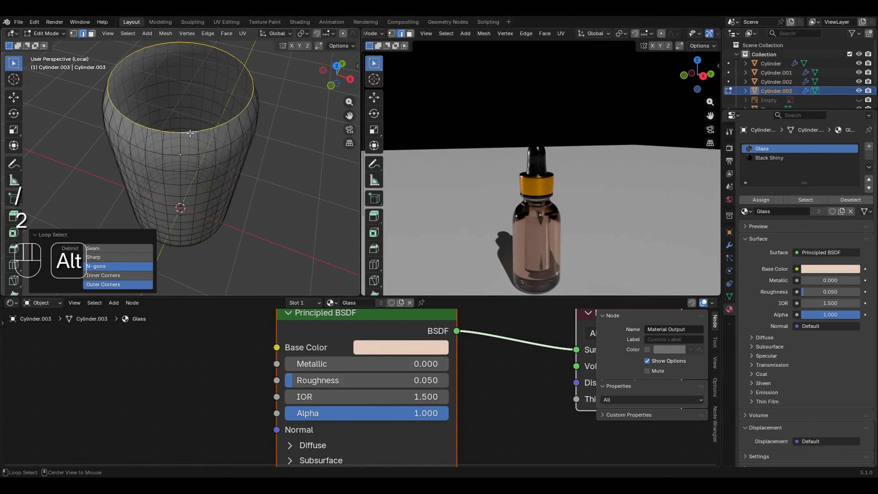
pyautogui.hotkey('alt', 'z')
# - Try closing the inner shell's open top with a single face, and undo that fill
pyautogui.press('f')
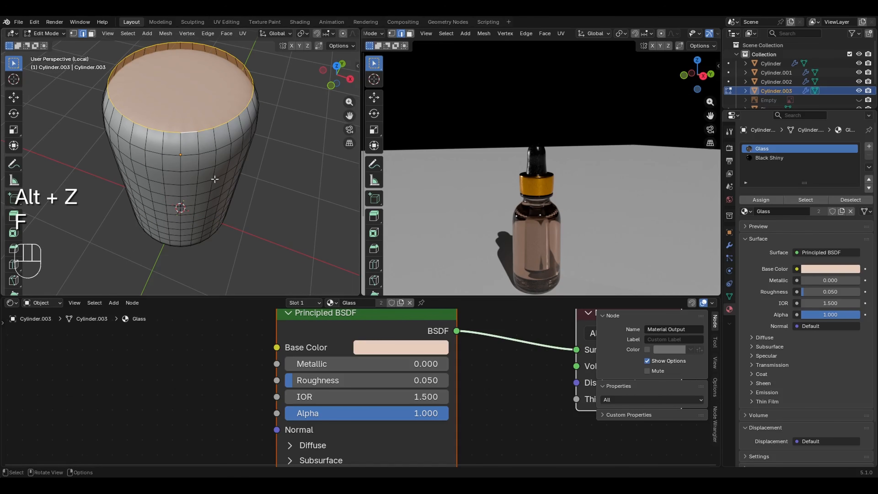
pyautogui.press('1')
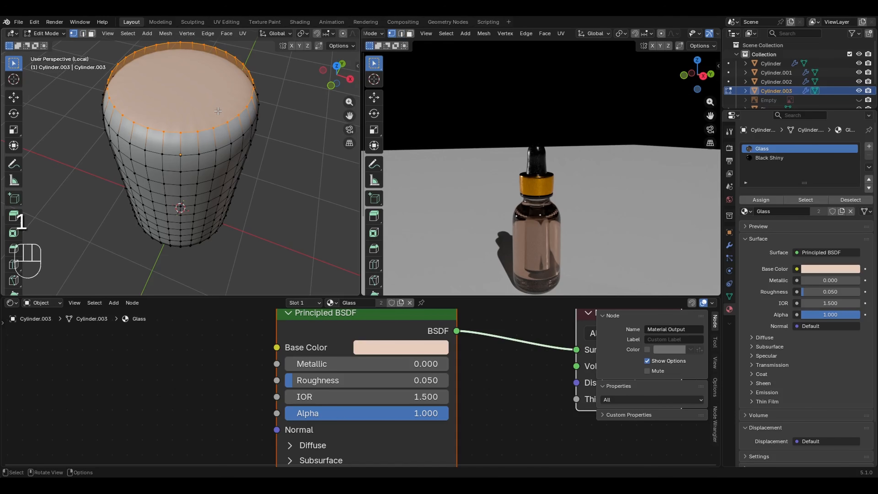
pyautogui.click(729, 246)
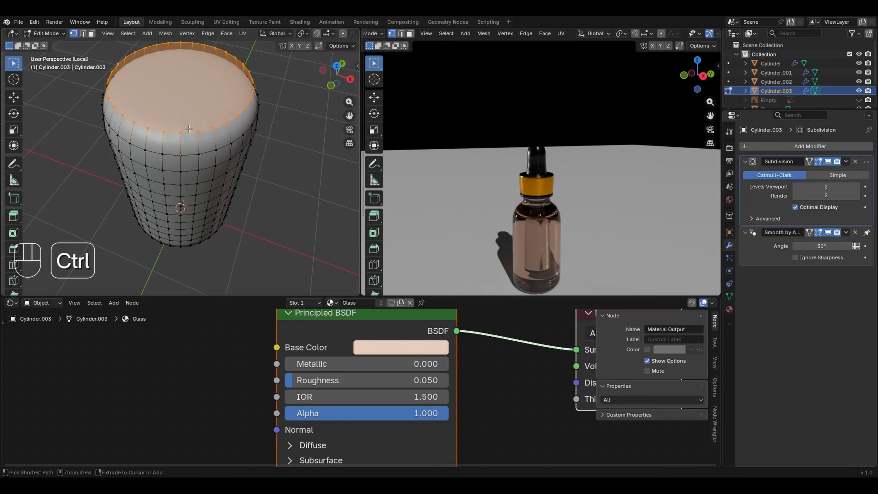
pyautogui.hotkey('ctrl', 'z')
pyautogui.hotkey('ctrl', 'z')
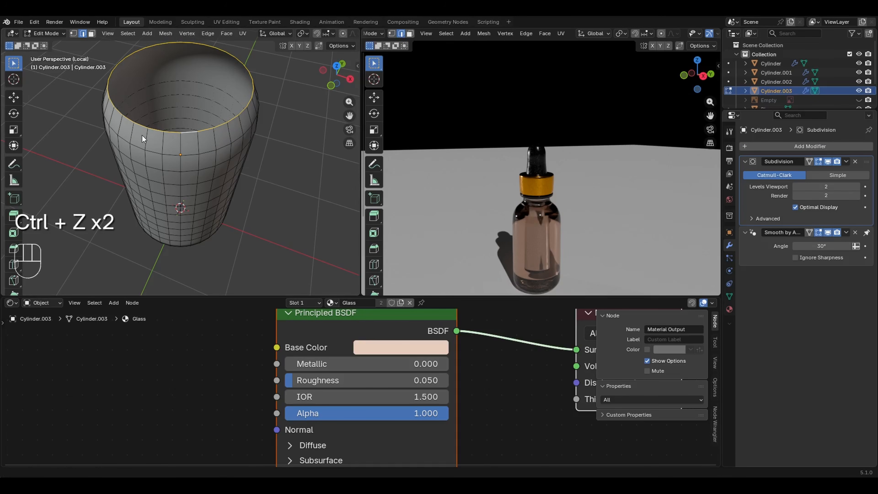
# - Close the inner shell's open top with Grid Fill, then return to Object Mode and leave local view
pyautogui.hotkey('ctrl', 'f')
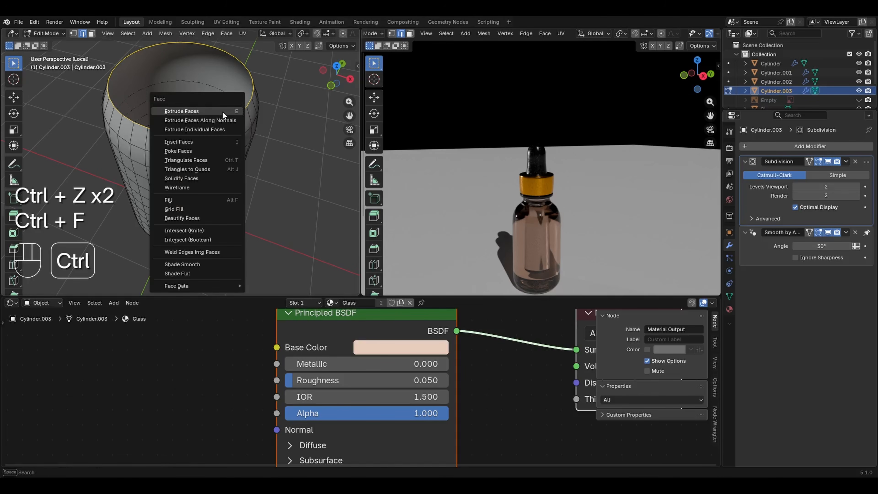
pyautogui.click(195, 212)
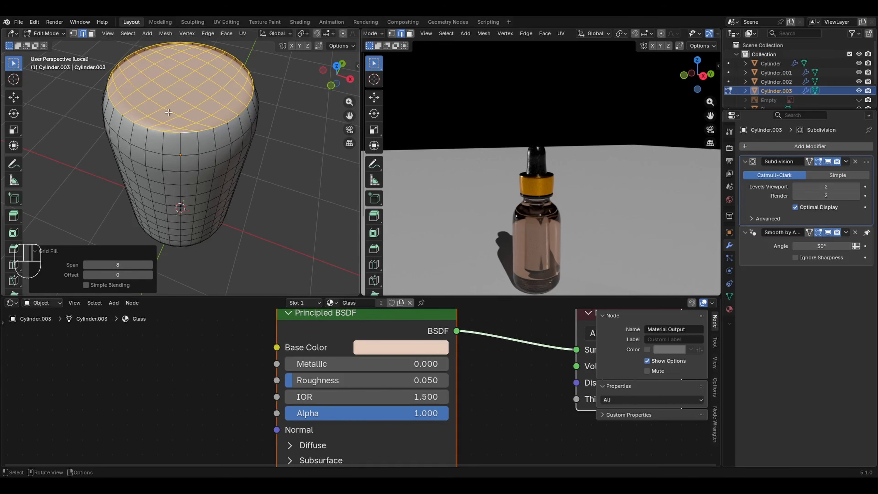
pyautogui.press('Tab')
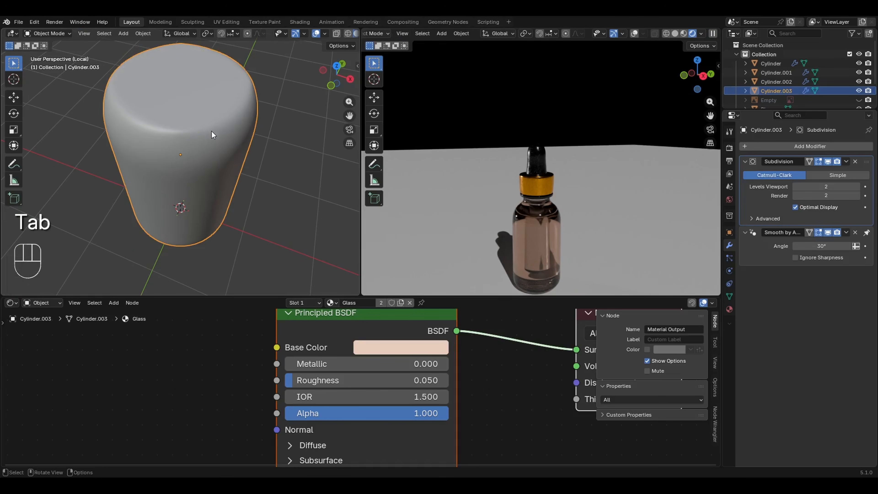
pyautogui.press('/')
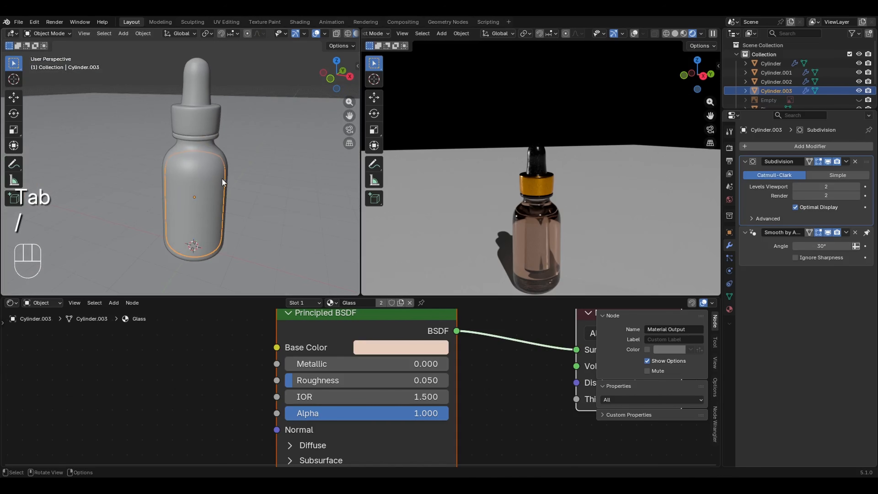
pyautogui.moveTo(222, 178); pyautogui.dragTo(188, 195, button='middle')
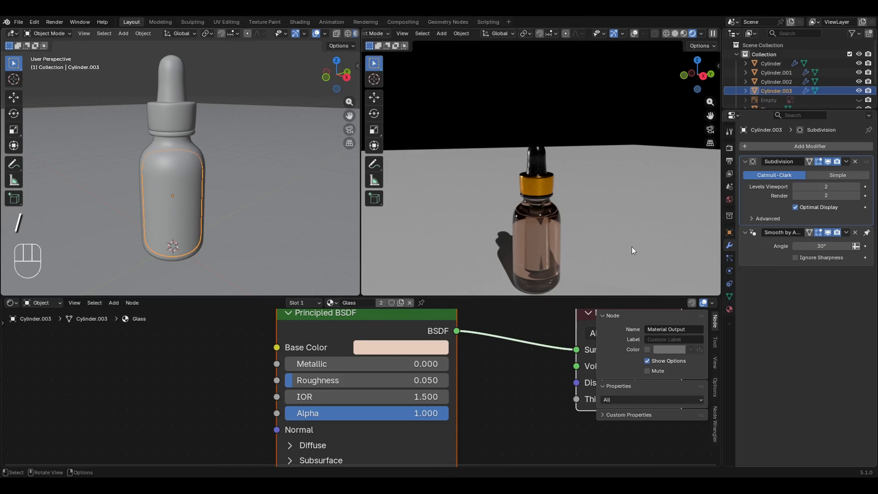
# - Remove the Glass and Black Shiny material slots from the inner liquid body
pyautogui.click(729, 309)
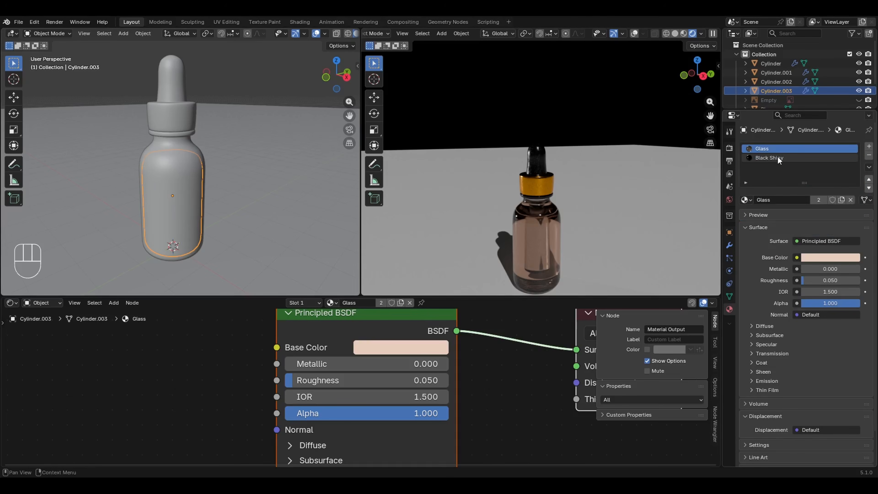
pyautogui.click(869, 156)
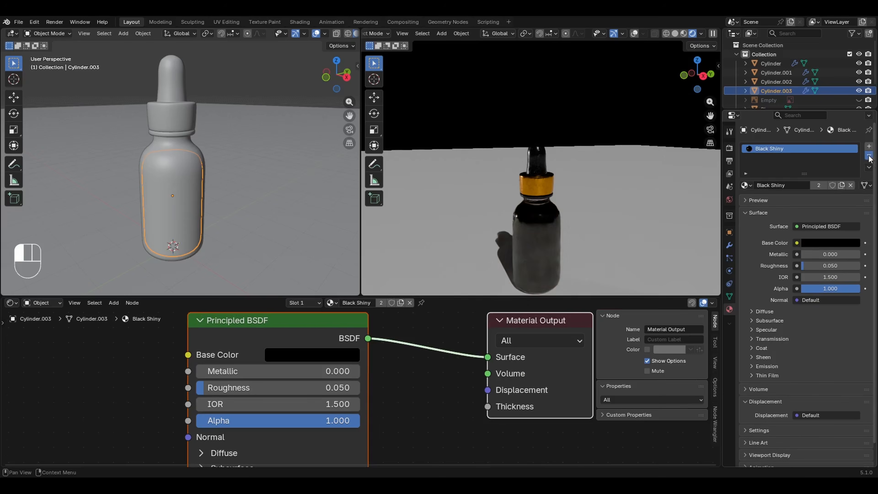
pyautogui.click(870, 157)
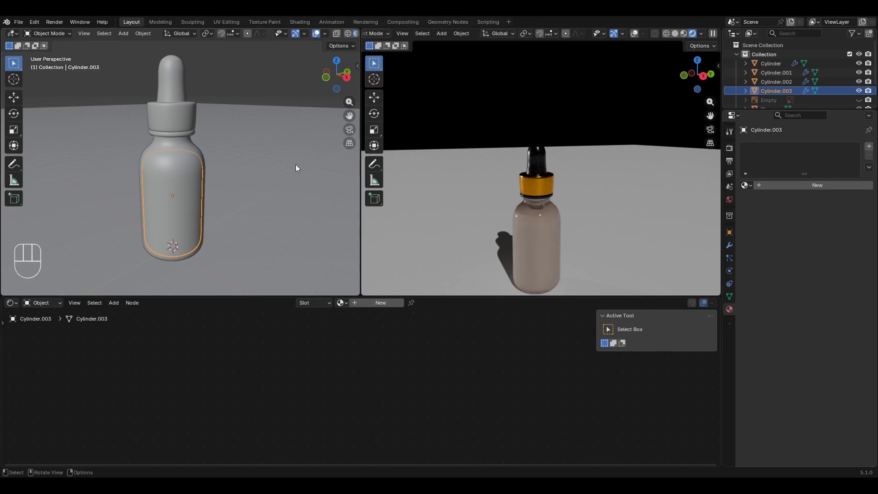
# - Create a new material for the inner liquid body and name it Liquid
pyautogui.click(379, 303)
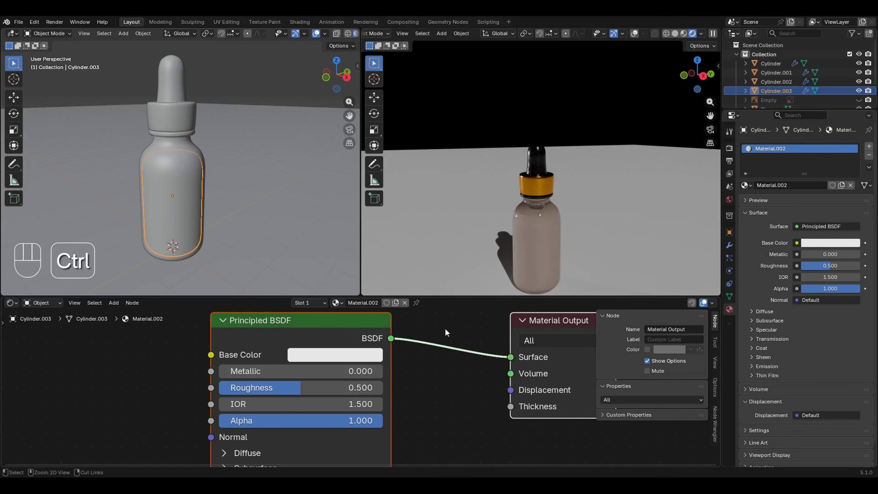
pyautogui.keyDown('ctrl'); pyautogui.moveTo(445, 329); pyautogui.dragTo(400, 349, button='middle'); pyautogui.keyUp('ctrl')
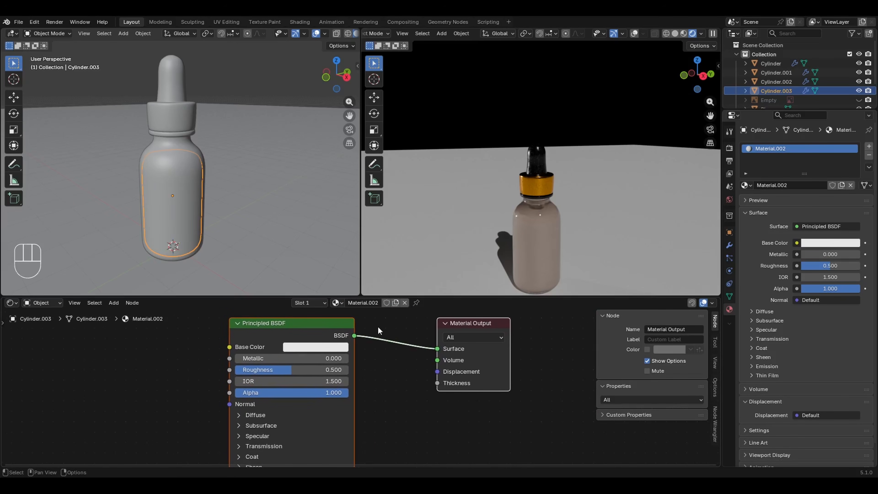
pyautogui.click(365, 304)
pyautogui.write('Liqu')
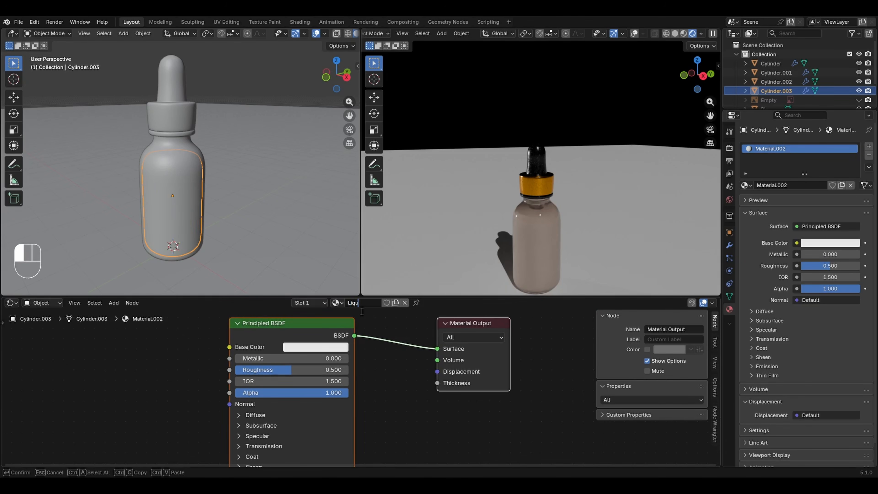
pyautogui.write('id')
pyautogui.press('Return')
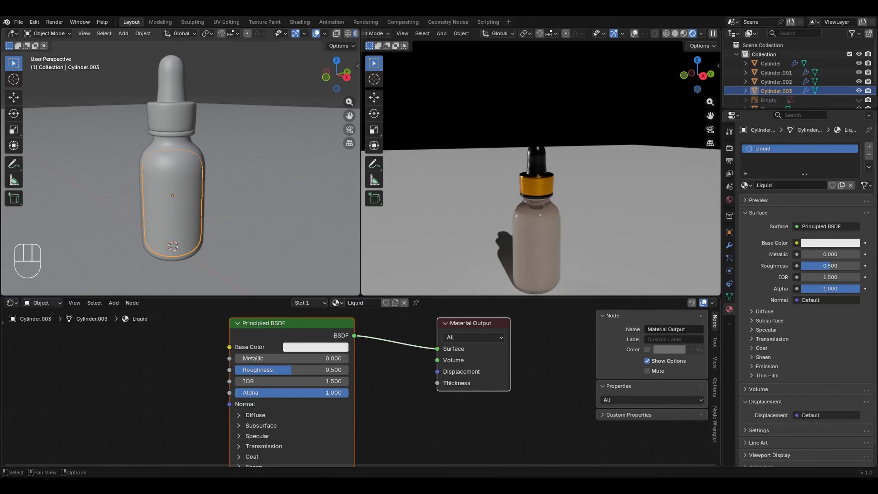
# - Give the Liquid material a pale peach base color and raise its transmission weight to 1
pyautogui.click(305, 346)
pyautogui.click(327, 213)
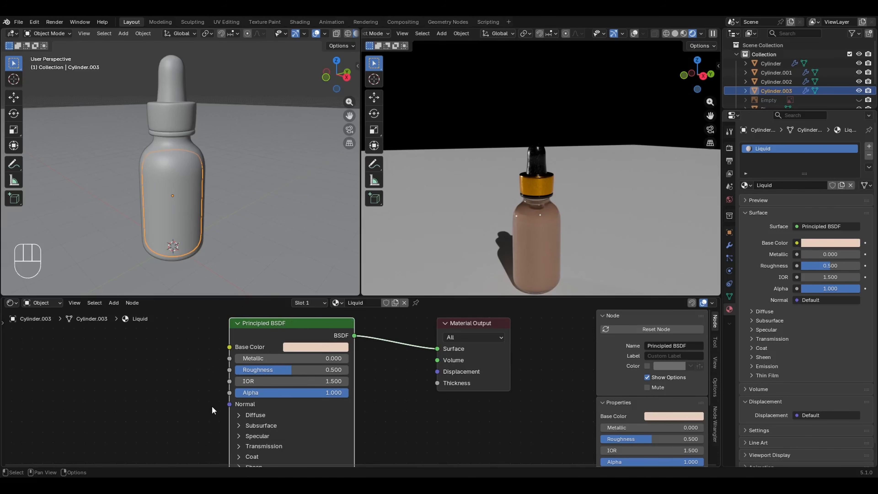
pyautogui.keyDown('shift'); pyautogui.moveTo(548, 259); pyautogui.dragTo(602, 141, button='middle'); pyautogui.keyUp('shift')
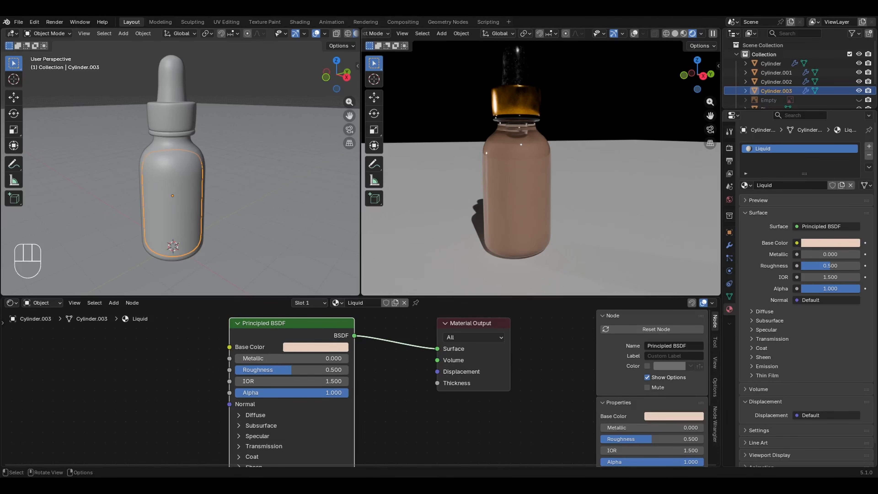
pyautogui.moveTo(290, 392); pyautogui.dragTo(288, 329, button='middle')
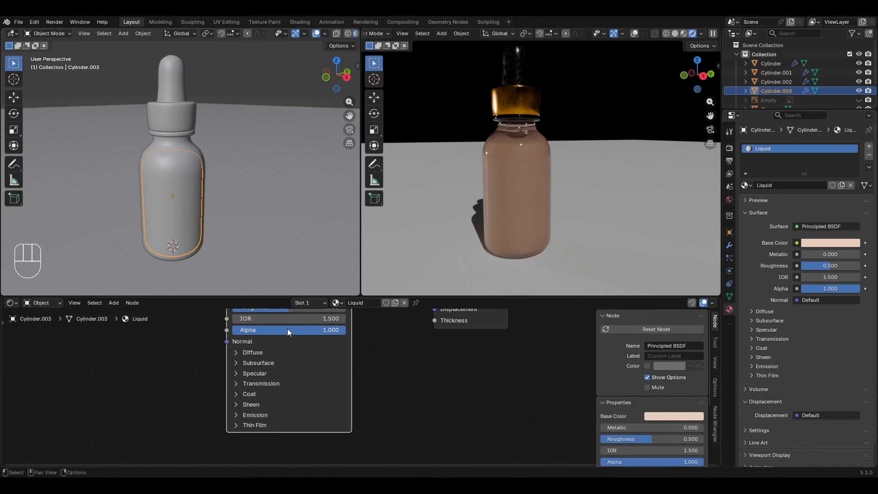
pyautogui.click(259, 386)
pyautogui.moveTo(249, 397); pyautogui.dragTo(391, 393)
# - Set the Liquid material's roughness to 0.02 and its IOR to 1.33
pyautogui.moveTo(355, 366); pyautogui.dragTo(362, 416, button='middle')
pyautogui.moveTo(329, 359); pyautogui.dragTo(258, 357)
pyautogui.click(305, 361)
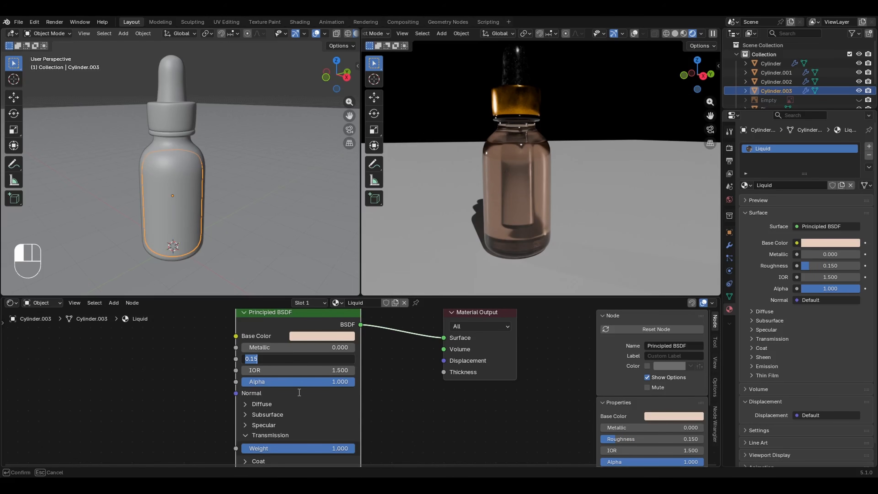
pyautogui.write('0.02')
pyautogui.press('Return')
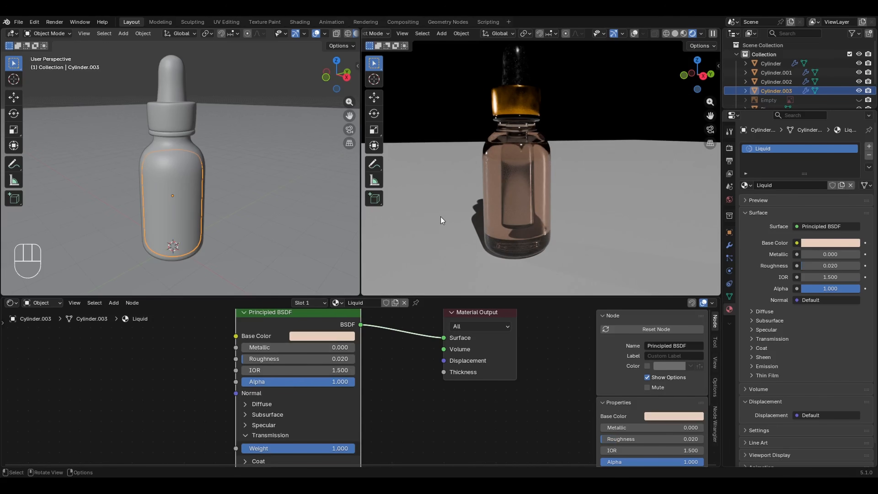
pyautogui.click(304, 370)
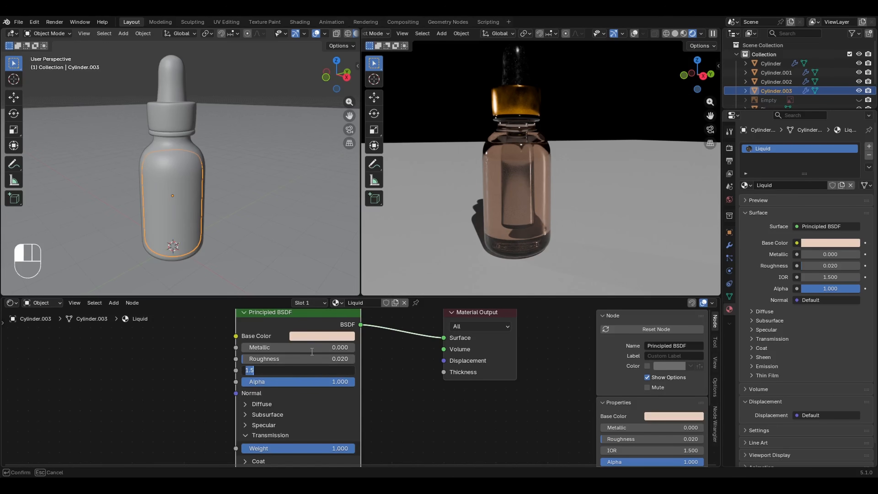
pyautogui.write('1.33')
pyautogui.press('Return')
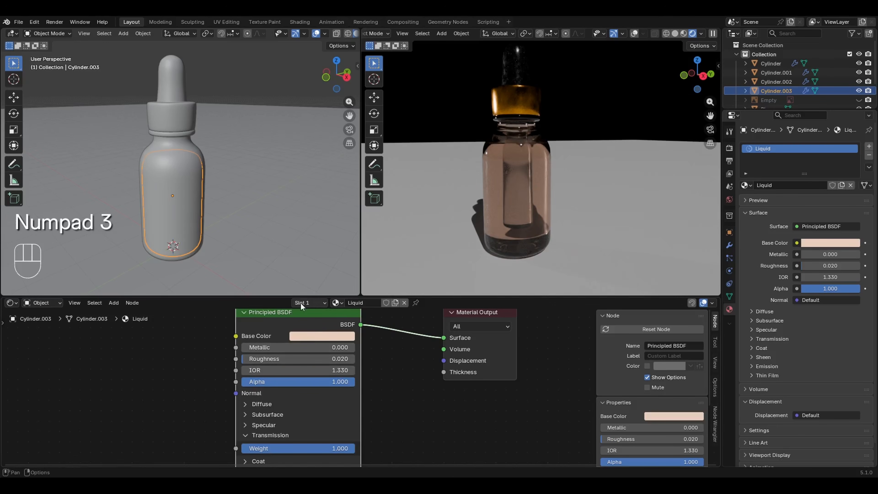
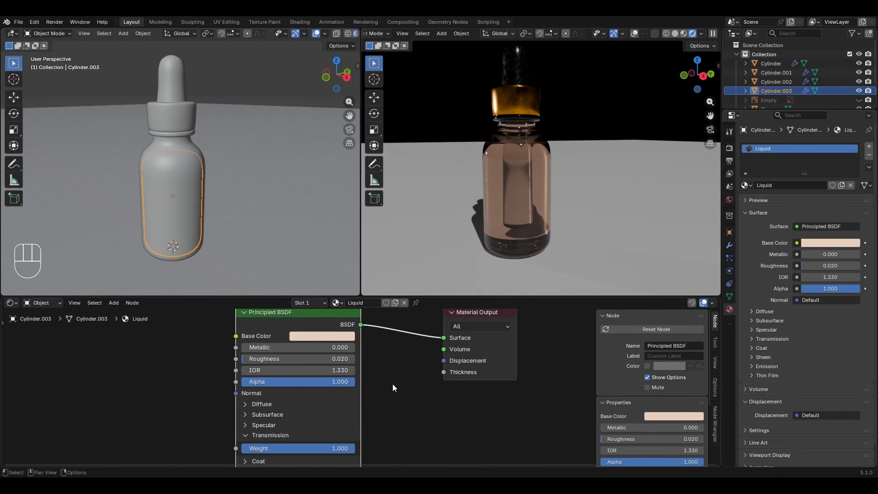
pyautogui.press('g')
pyautogui.press('Escape')
pyautogui.click(190, 169)
pyautogui.press('g')
pyautogui.press('Escape')
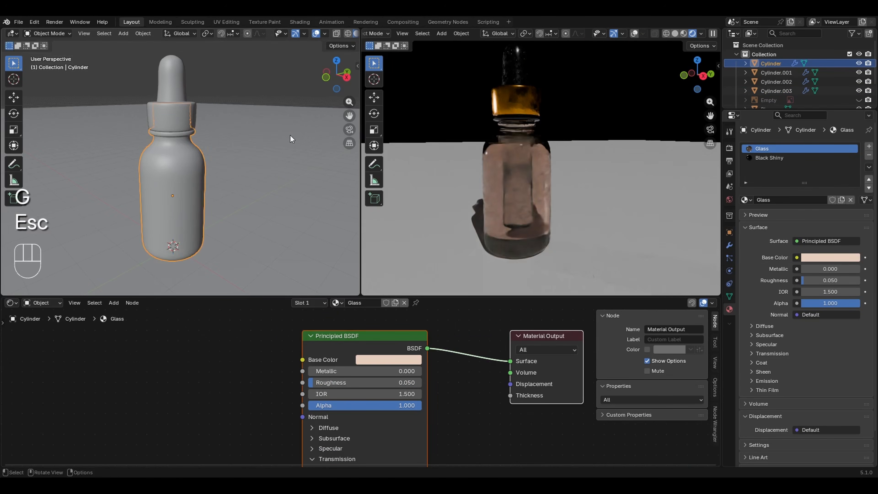
pyautogui.click(180, 181)
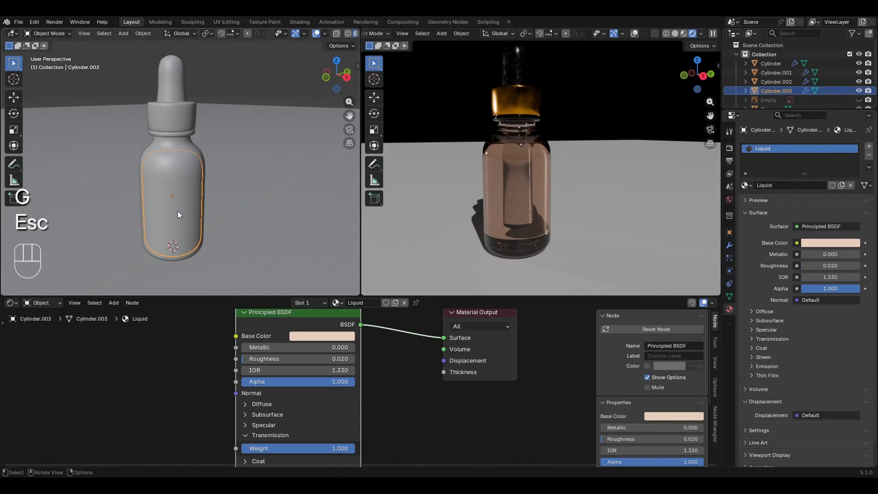
pyautogui.press('g')
pyautogui.press('Escape')
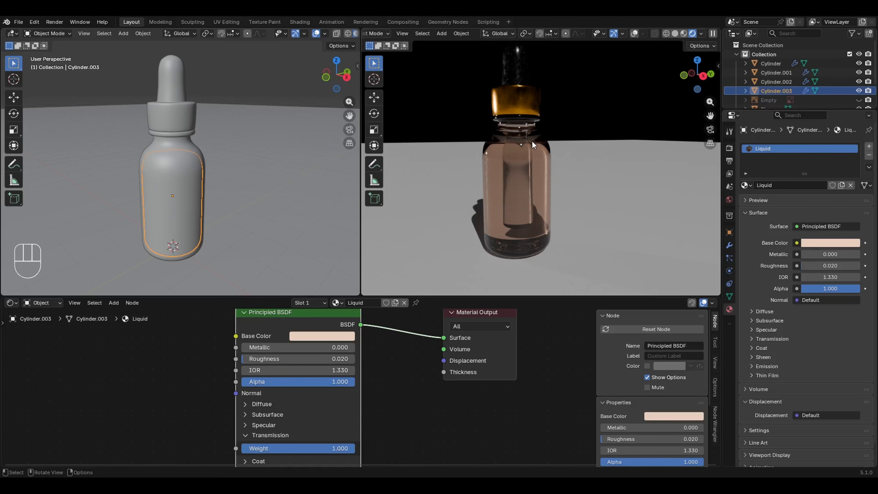
# - Select the dropper pipe inside the bottle, try an IOR of 1.3 on its Pipe Glass material, and undo that change
pyautogui.click(519, 147)
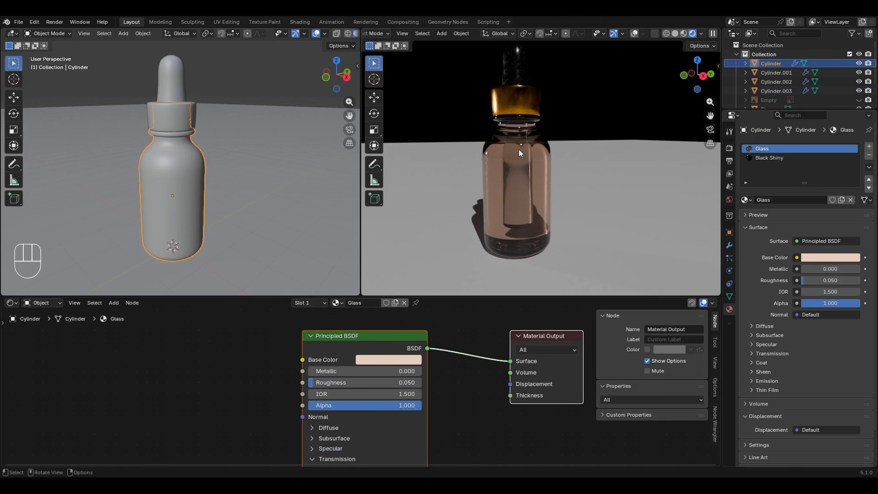
pyautogui.click(518, 150)
pyautogui.hotkey('alt', 'z')
pyautogui.hotkey('alt', 'z')
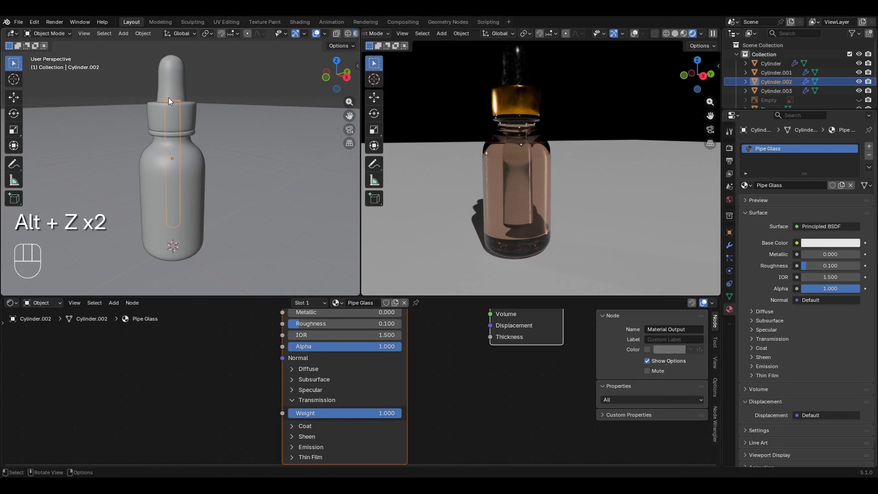
pyautogui.click(364, 335)
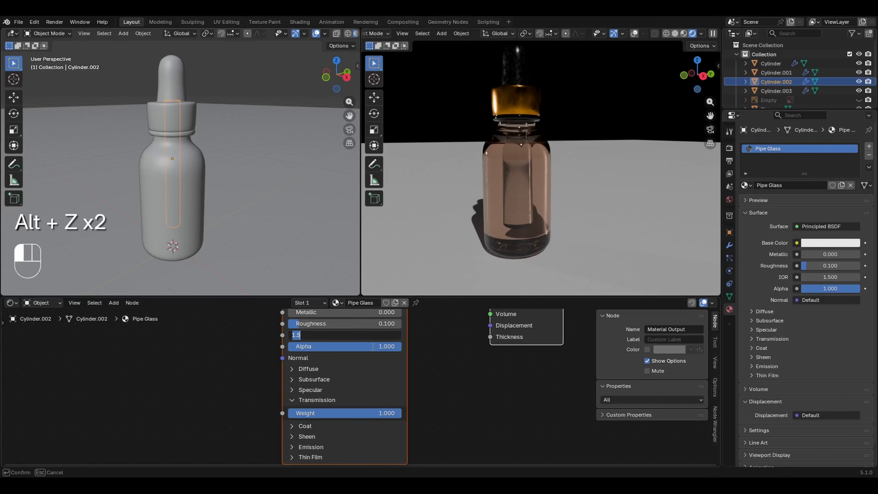
pyautogui.write('1.')
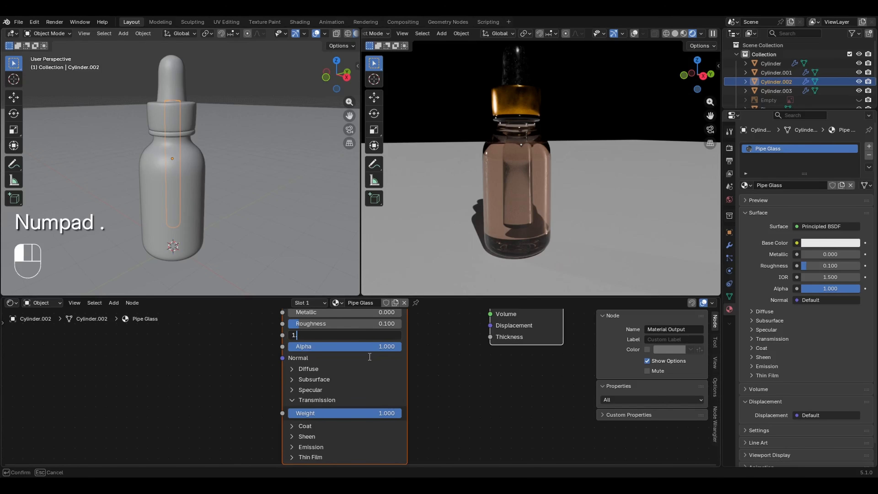
pyautogui.write('3')
pyautogui.press('Return')
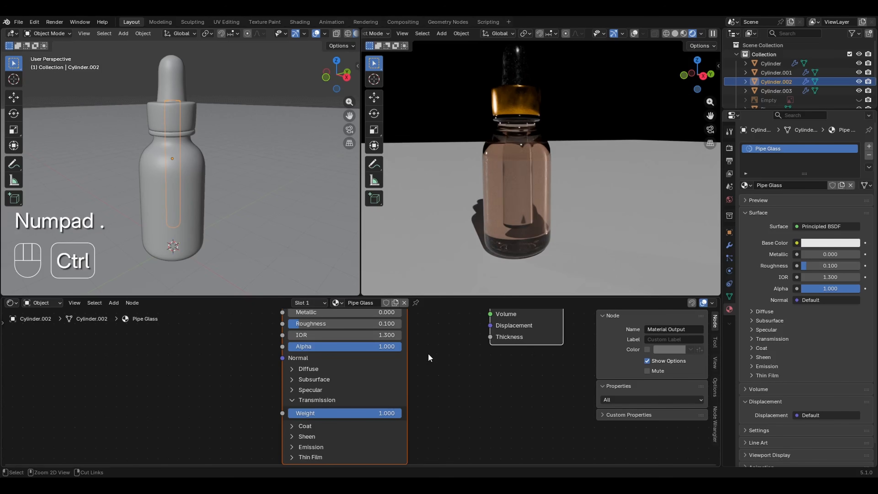
pyautogui.hotkey('ctrl', 'z')
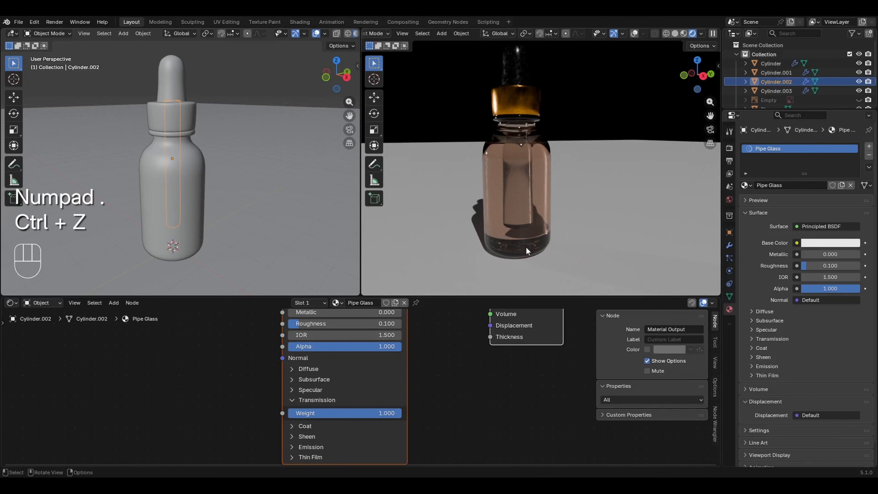
# - Scale the dropper pipe's whole mesh horizontally to about 0.55, keeping its height
pyautogui.moveTo(526, 251); pyautogui.dragTo(483, 206, button='middle')
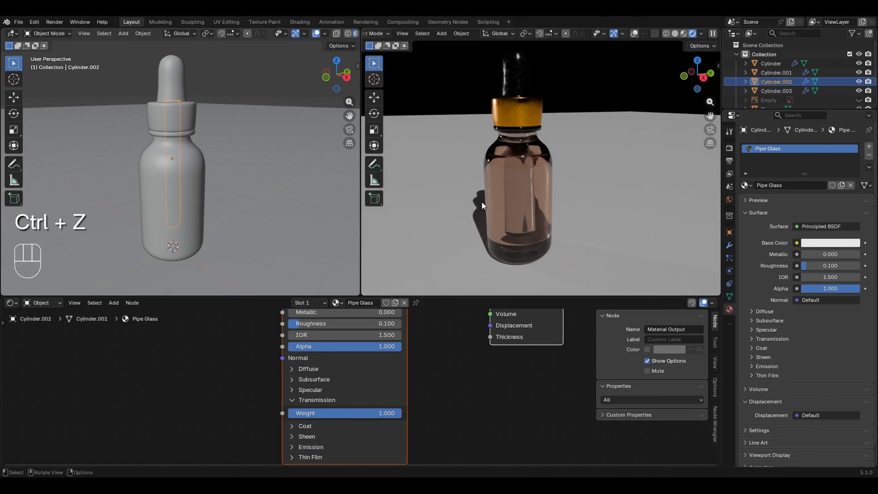
pyautogui.press('alt')
pyautogui.press('Escape')
pyautogui.press('Tab')
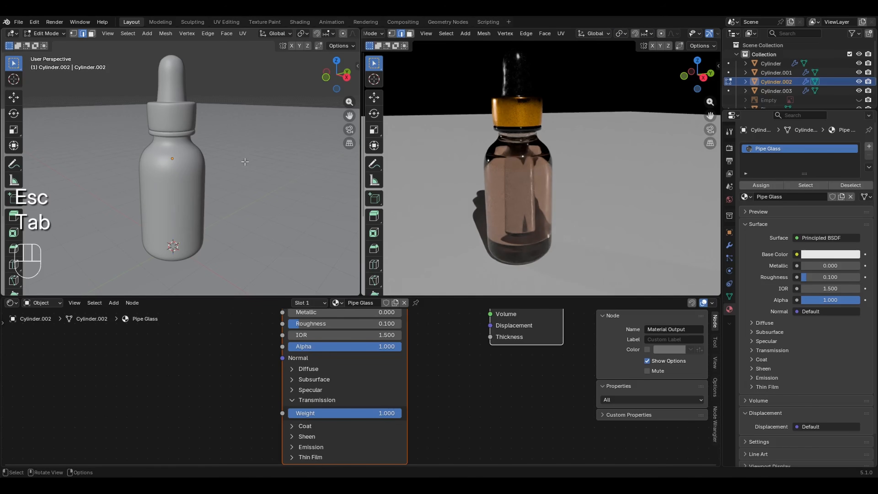
pyautogui.hotkey('alt', 'z')
pyautogui.press('a')
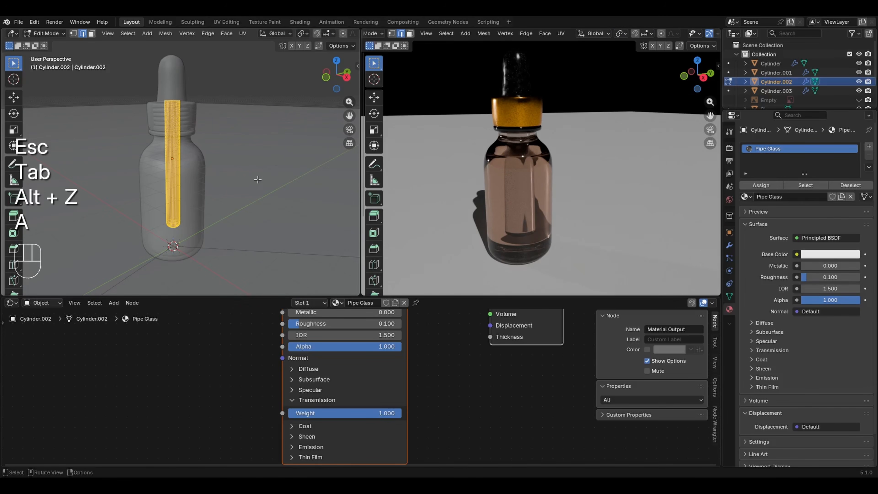
pyautogui.press('s')
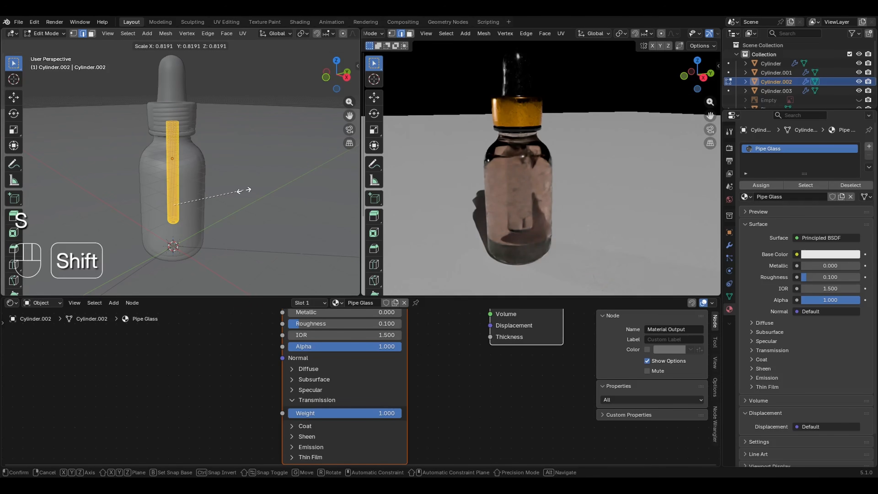
pyautogui.hotkey('shift', 'z')
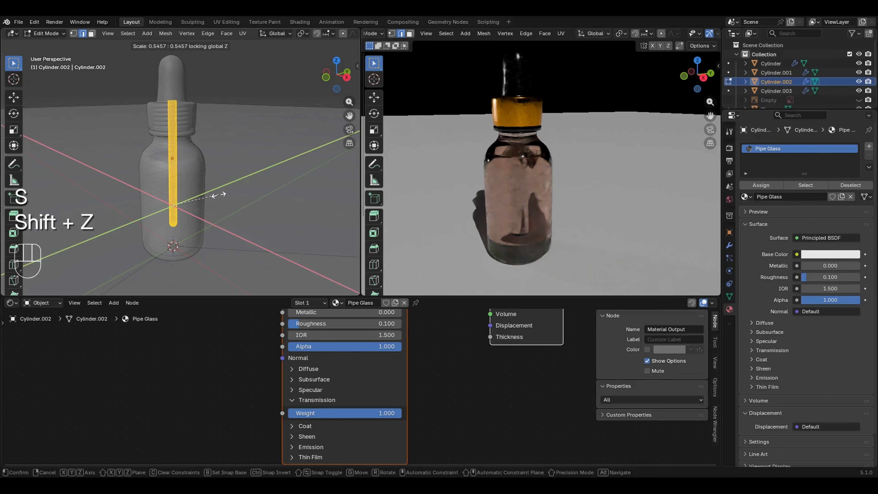
pyautogui.click(216, 197)
pyautogui.press('Tab')
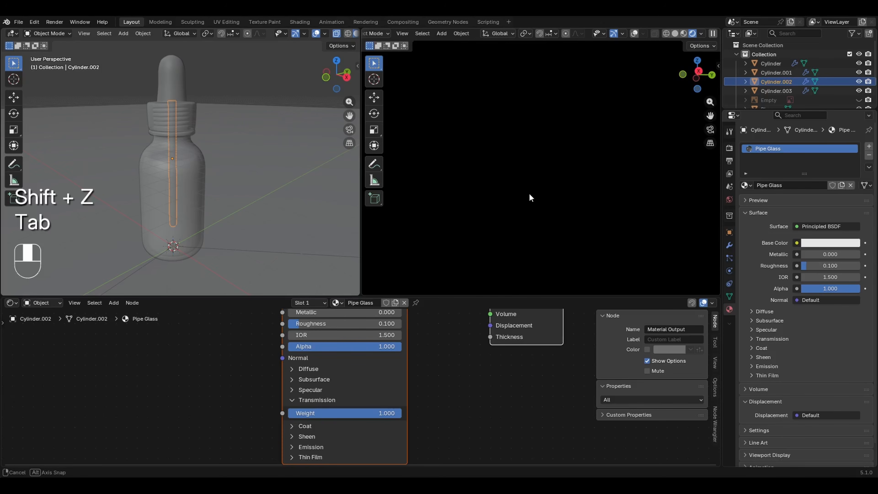
# - Isolate the dropper pipe and widen its whole mesh horizontally by about 1.516 with its height locked
pyautogui.moveTo(529, 196); pyautogui.dragTo(532, 220, button='middle')
pyautogui.press('KP_1')
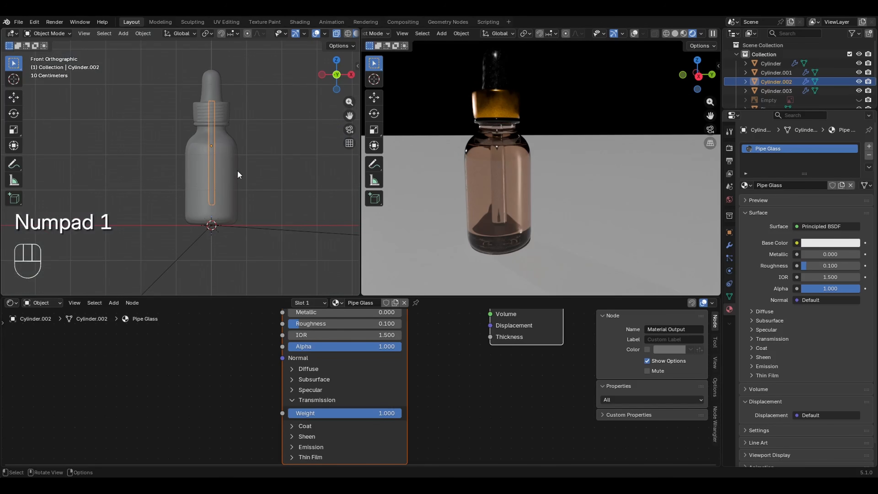
pyautogui.scroll(3, 235, 159)
pyautogui.press('KP_Divide')
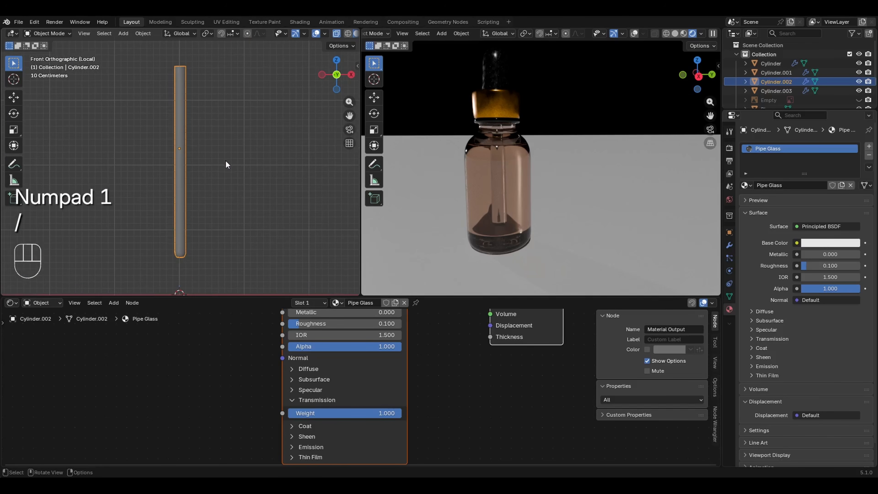
pyautogui.moveTo(173, 148); pyautogui.dragTo(178, 100, button='middle')
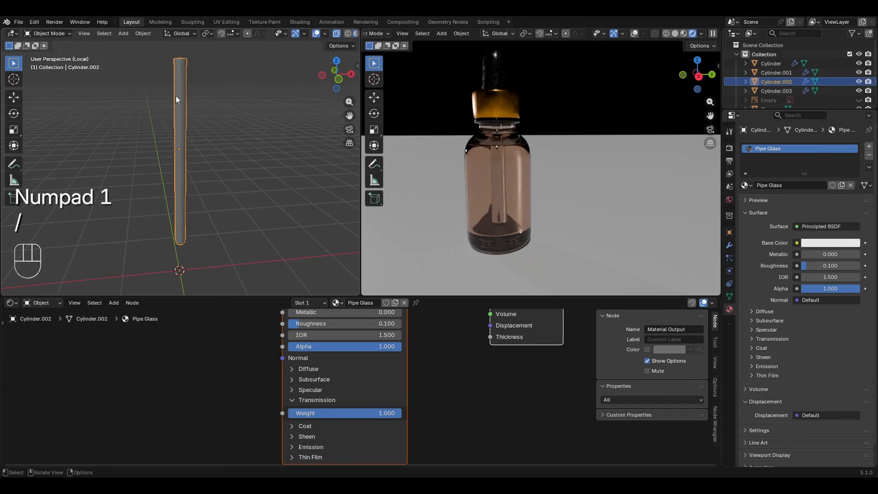
pyautogui.press('Tab')
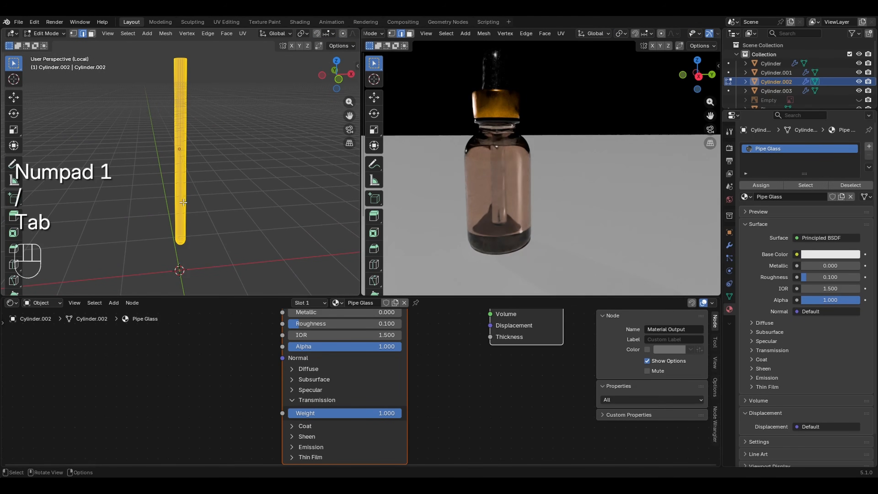
pyautogui.press('s')
pyautogui.hotkey('shift', 'z')
pyautogui.click(238, 196)
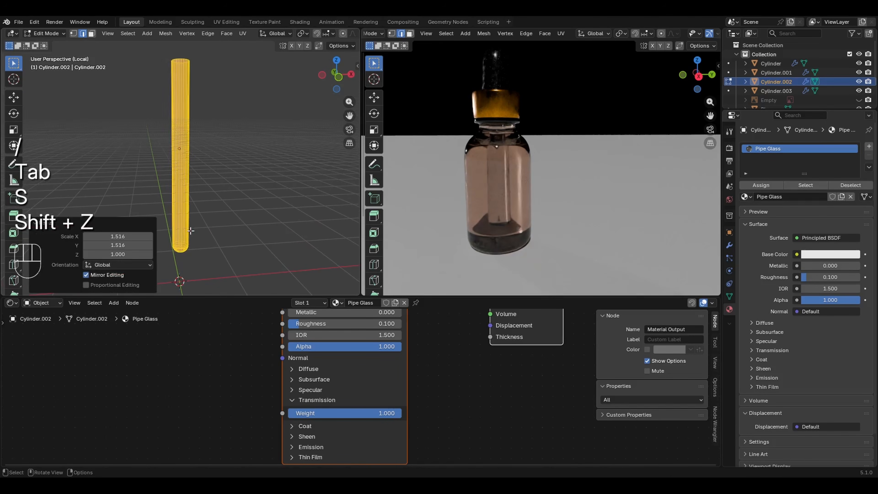
# - Raise the rounded lower end of the pipe about 0.08 m along Z and bring the rest of the bottle back into view
pyautogui.hotkey('alt', 'z')
pyautogui.moveTo(160, 231); pyautogui.dragTo(223, 262)
pyautogui.hotkey('alt', 'z')
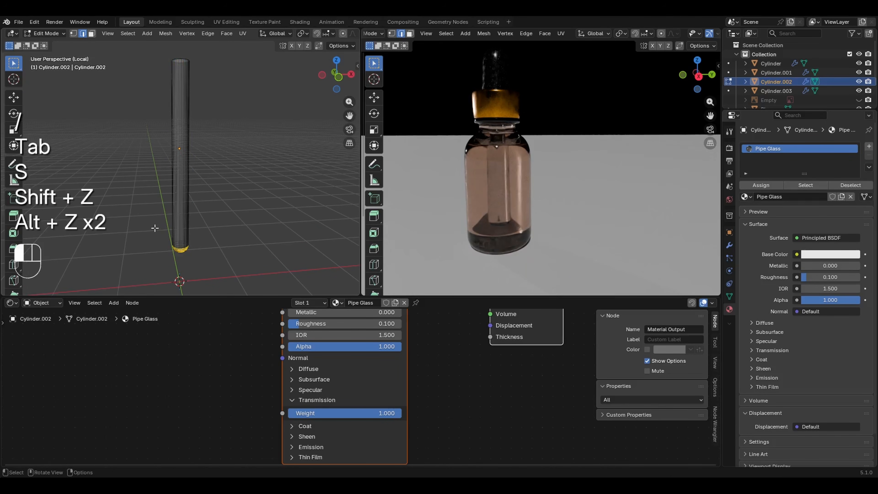
pyautogui.press('g')
pyautogui.press('z')
pyautogui.press('z')
pyautogui.press('z')
pyautogui.click(191, 243)
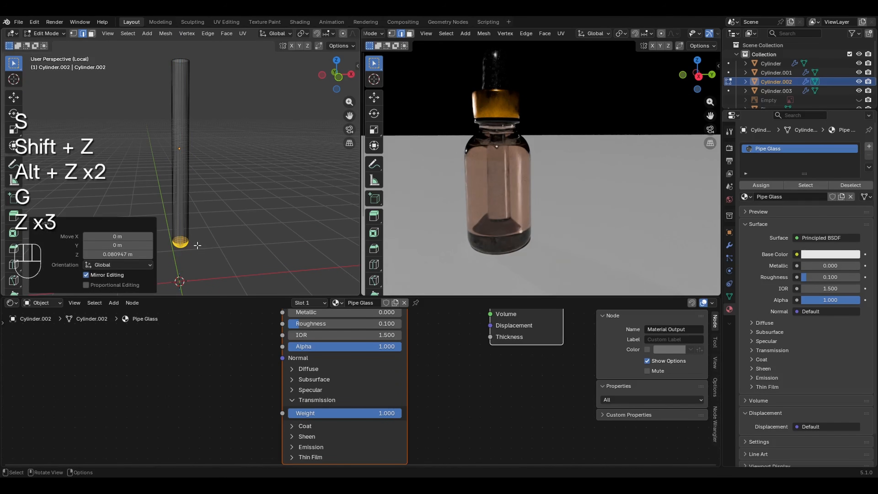
pyautogui.press('Tab')
pyautogui.press('Tab')
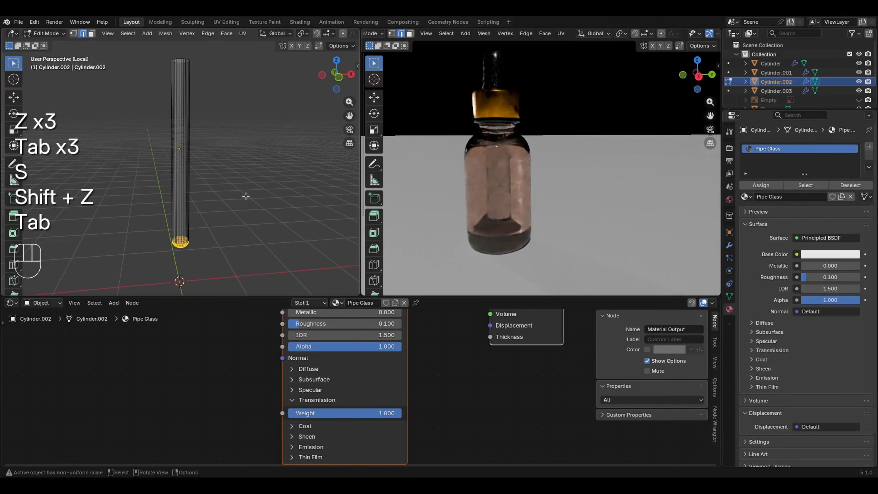
pyautogui.press('Tab')
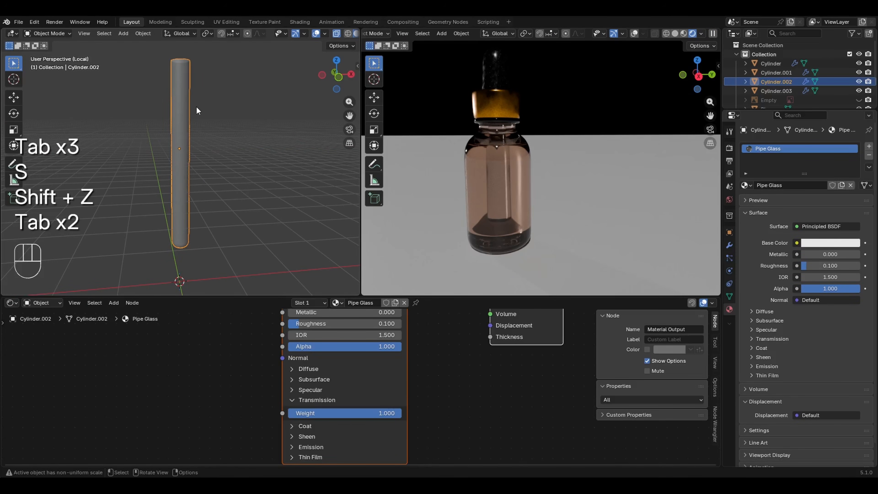
pyautogui.press('/')
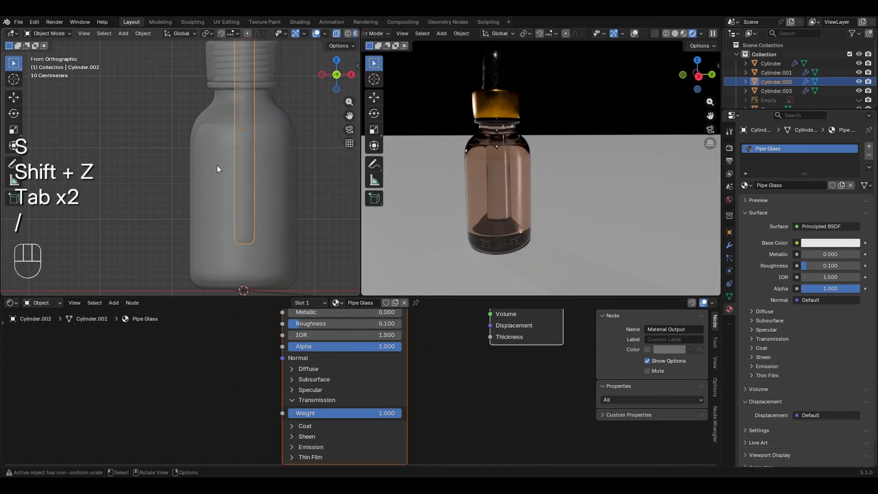
# - Try scaling the inner liquid body's mesh up slightly toward the glass wall, and undo that change
pyautogui.scroll(3, 288, 170)
pyautogui.click(235, 157)
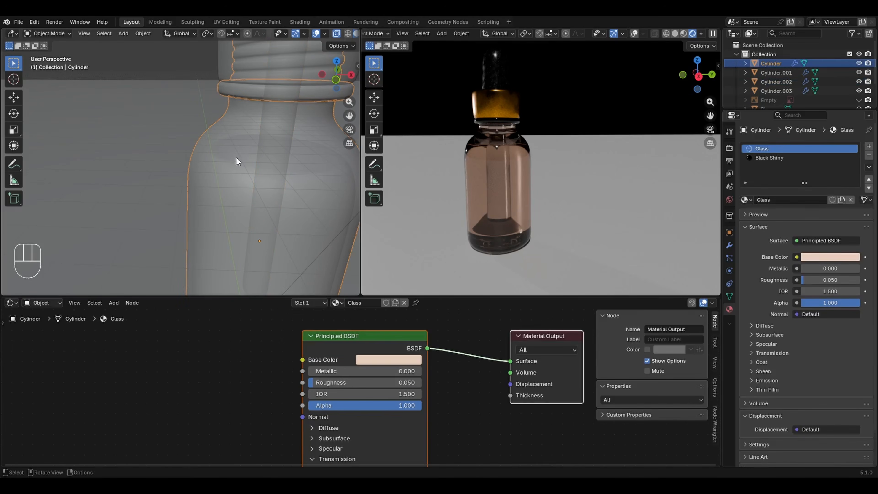
pyautogui.press('s')
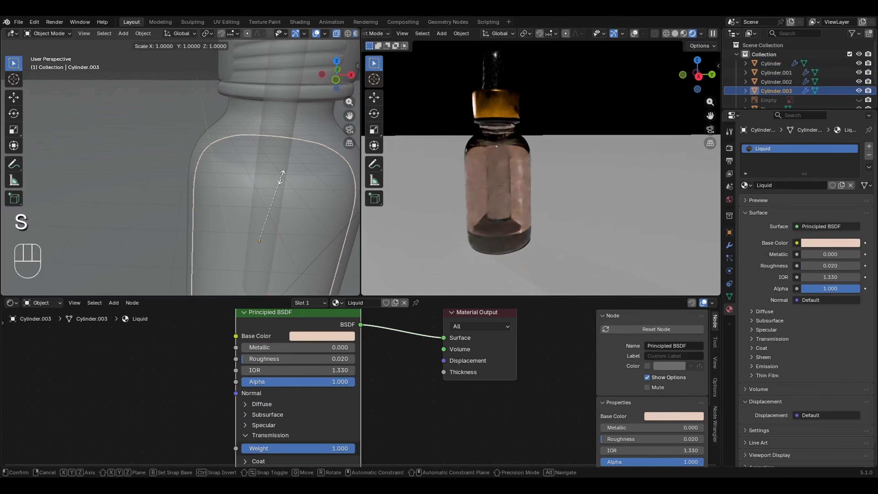
pyautogui.press('Escape')
pyautogui.press('Tab')
pyautogui.press('a')
pyautogui.press('s')
pyautogui.click(286, 177)
pyautogui.press('Tab')
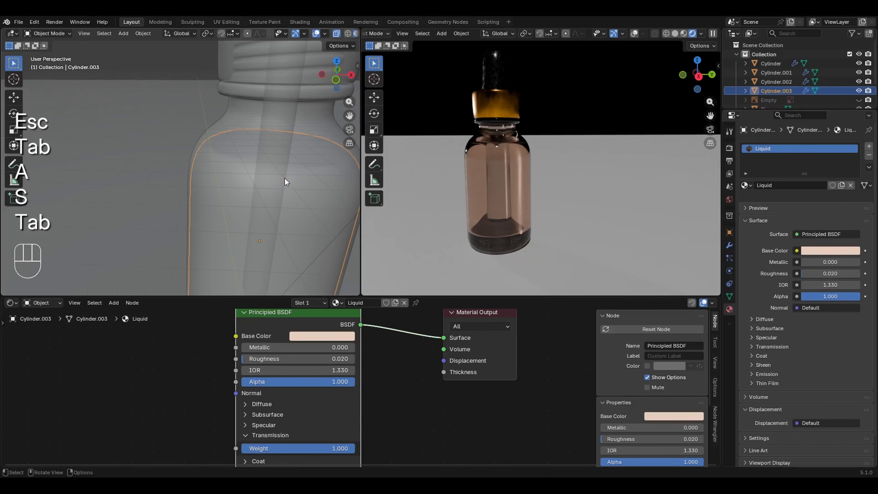
pyautogui.keyDown('ctrl'); pyautogui.moveTo(288, 157); pyautogui.dragTo(282, 176, button='middle'); pyautogui.keyUp('ctrl')
pyautogui.hotkey('ctrl', 'shift', 'z')
pyautogui.hotkey('ctrl', 'shift', 'z')
pyautogui.hotkey('ctrl', 'shift', 'z')
pyautogui.hotkey('ctrl', 'z')
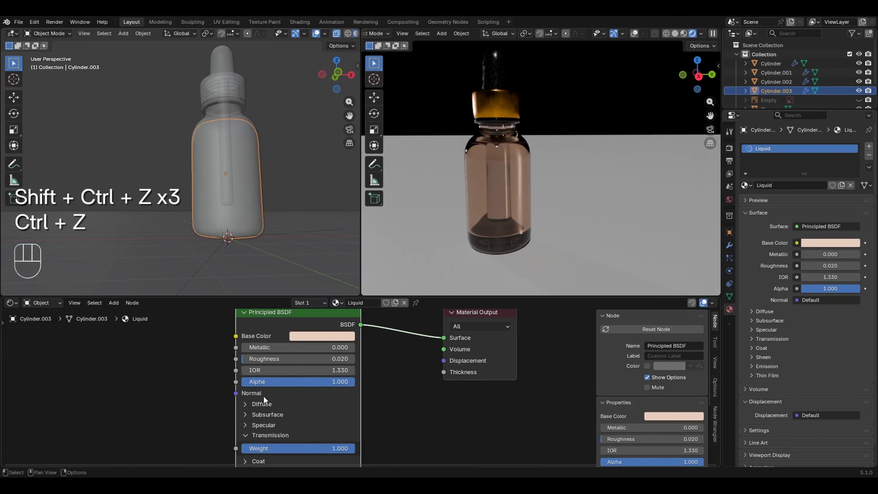
# - Set the Liquid material's IOR to 1.25
pyautogui.click(292, 371)
pyautogui.write('1.2')
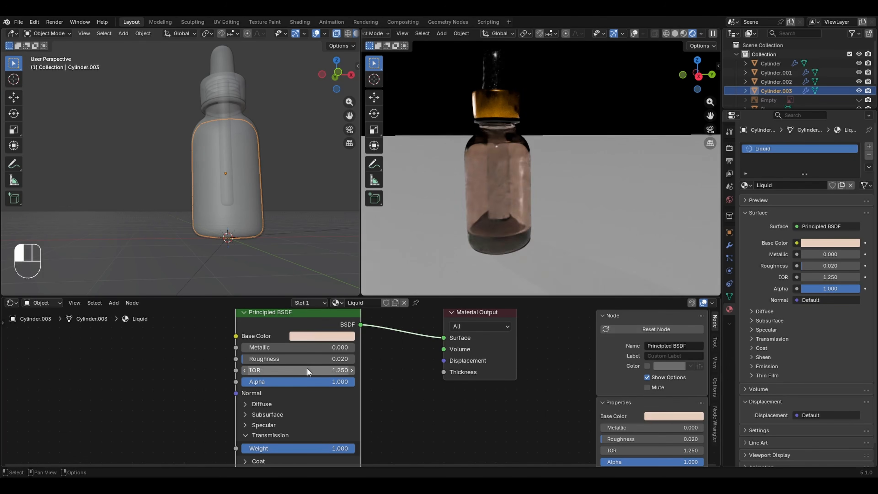
pyautogui.write('5')
pyautogui.press('Return')
# - Select the outer bottle and set its Glass material's IOR to 1.4
pyautogui.click(238, 119)
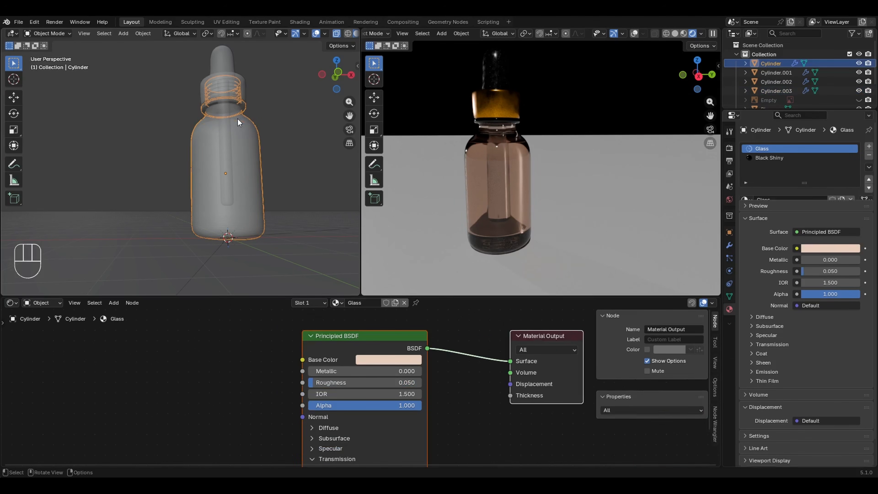
pyautogui.click(371, 395)
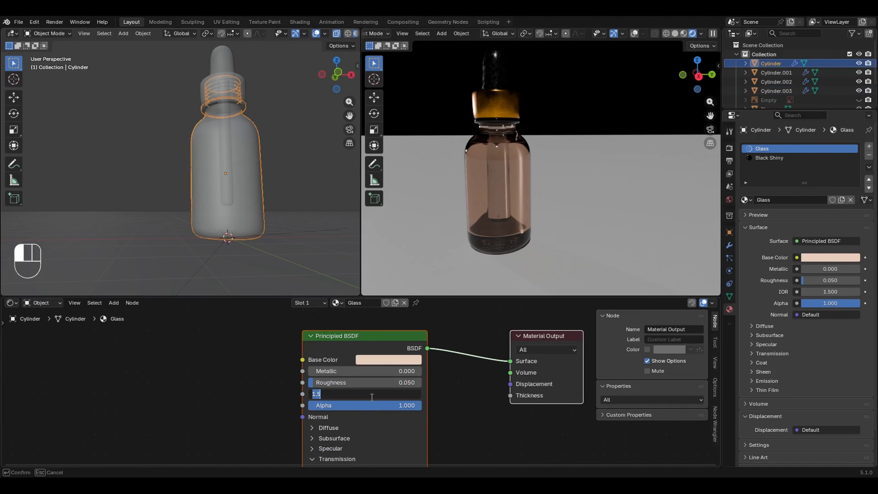
pyautogui.write('1.4')
pyautogui.press('Return')
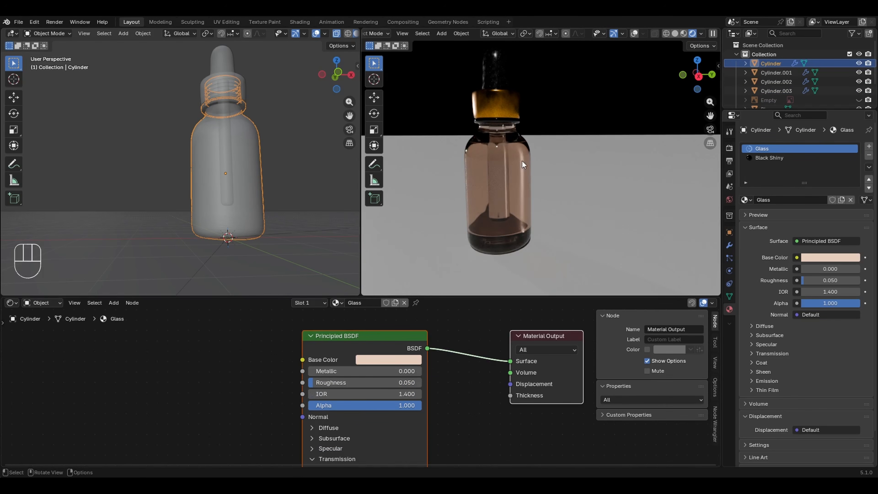
pyautogui.moveTo(508, 209); pyautogui.dragTo(585, 247, button='middle')
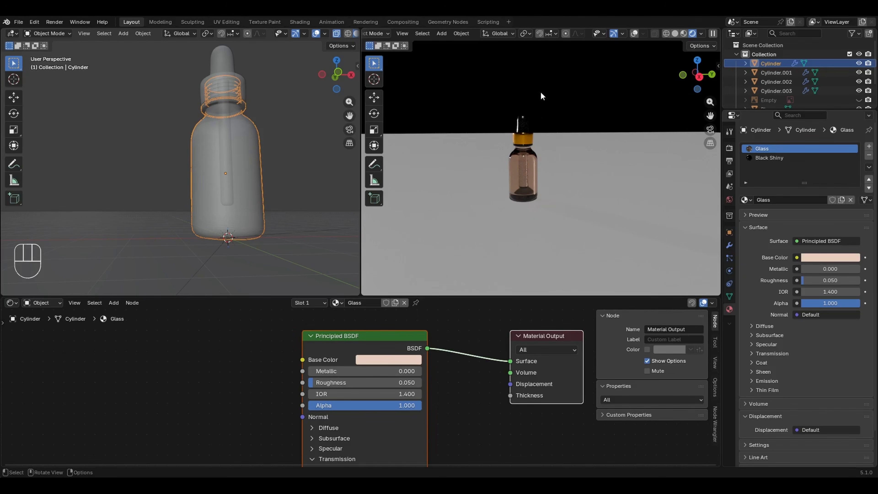
# - Select the ground plane and scale it down evenly by about 0.646 and again by about 0.387
pyautogui.click(483, 241)
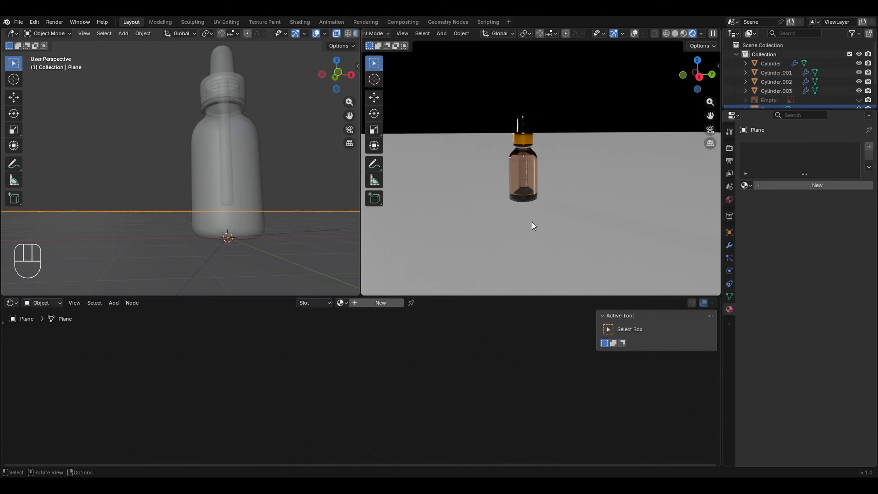
pyautogui.keyDown('ctrl'); pyautogui.moveTo(281, 188); pyautogui.dragTo(256, 265, button='middle'); pyautogui.keyUp('ctrl')
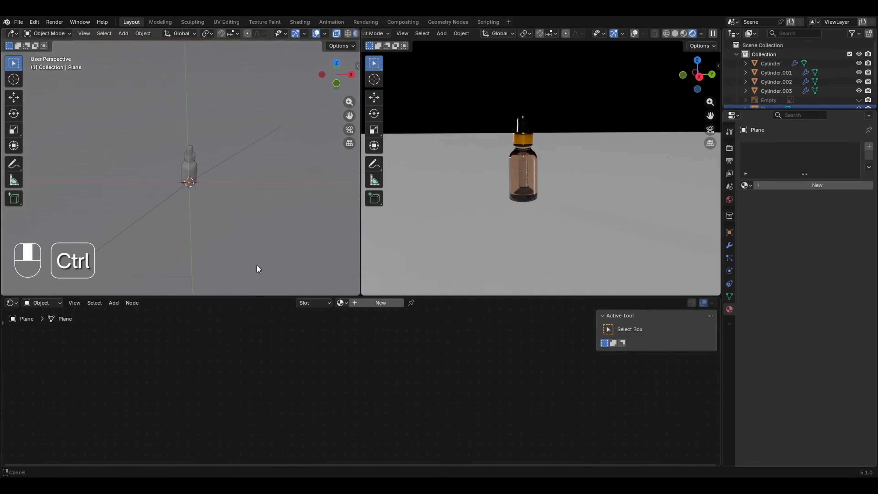
pyautogui.press('KP_7')
pyautogui.keyDown('ctrl'); pyautogui.moveTo(251, 141); pyautogui.dragTo(241, 169, button='middle'); pyautogui.keyUp('ctrl')
pyautogui.press('s')
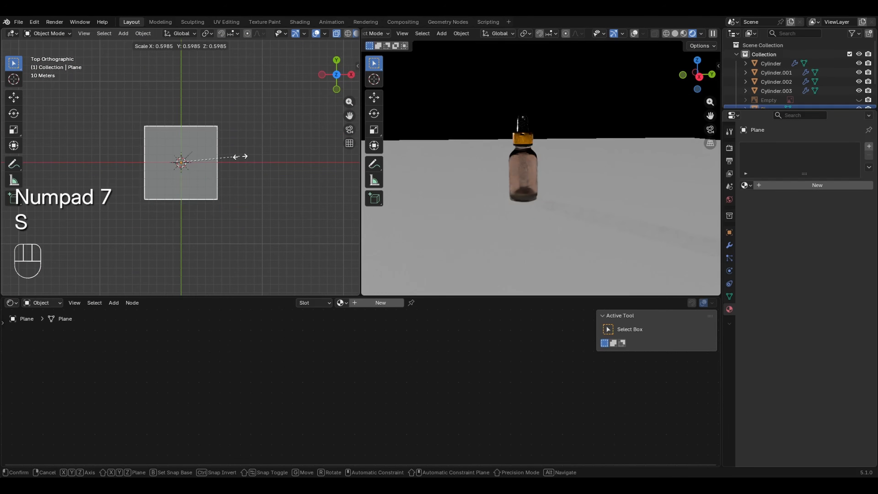
pyautogui.click(245, 153)
pyautogui.press('n')
pyautogui.press('n')
pyautogui.press('s')
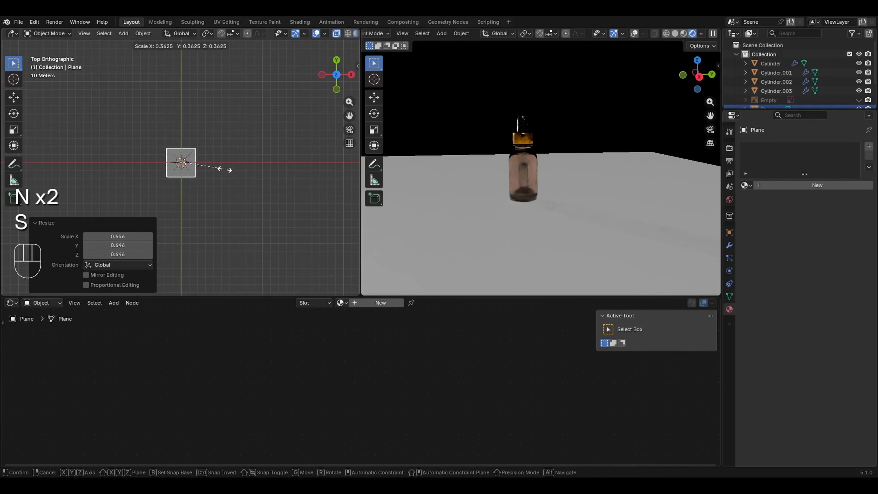
pyautogui.click(229, 170)
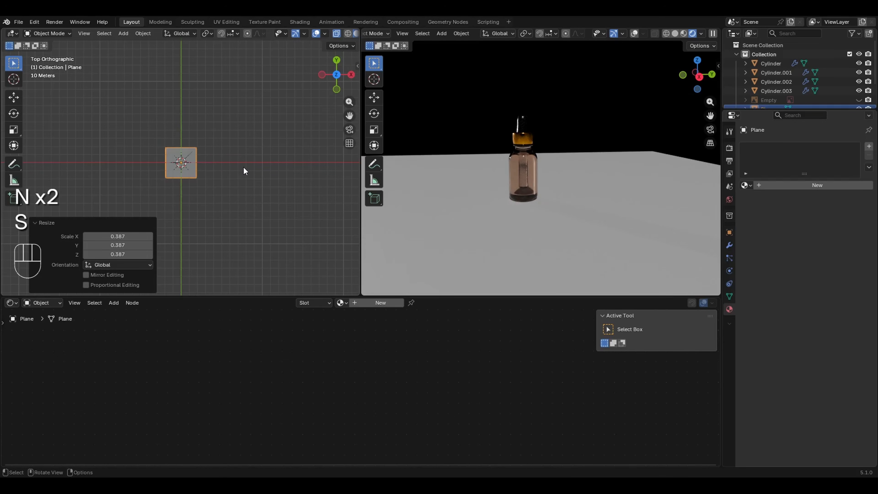
# - Shrink the ground plane around the bottle further, scaling it by about 0.661 and 0.819
pyautogui.keyDown('ctrl'); pyautogui.moveTo(243, 166); pyautogui.dragTo(263, 93, button='middle'); pyautogui.keyUp('ctrl')
pyautogui.press('n')
pyautogui.press('n')
pyautogui.press('s')
pyautogui.click(267, 183)
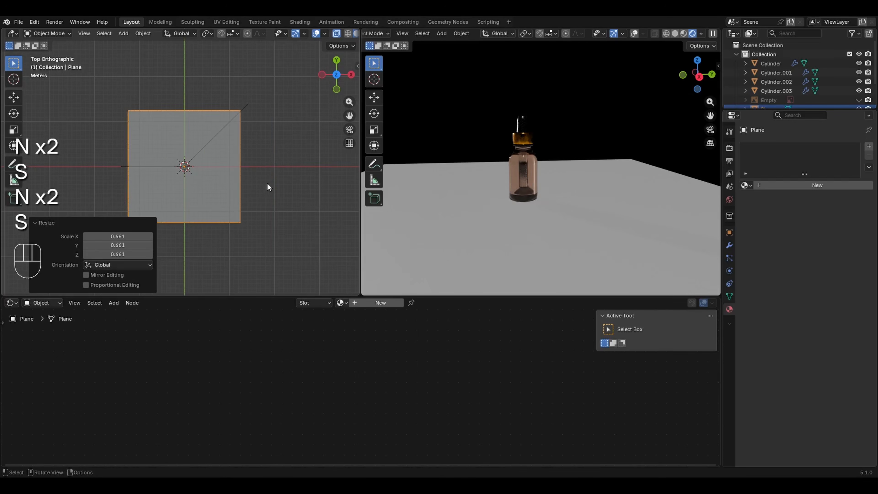
pyautogui.press('s')
pyautogui.click(221, 227)
pyautogui.moveTo(221, 228); pyautogui.dragTo(198, 129, button='middle')
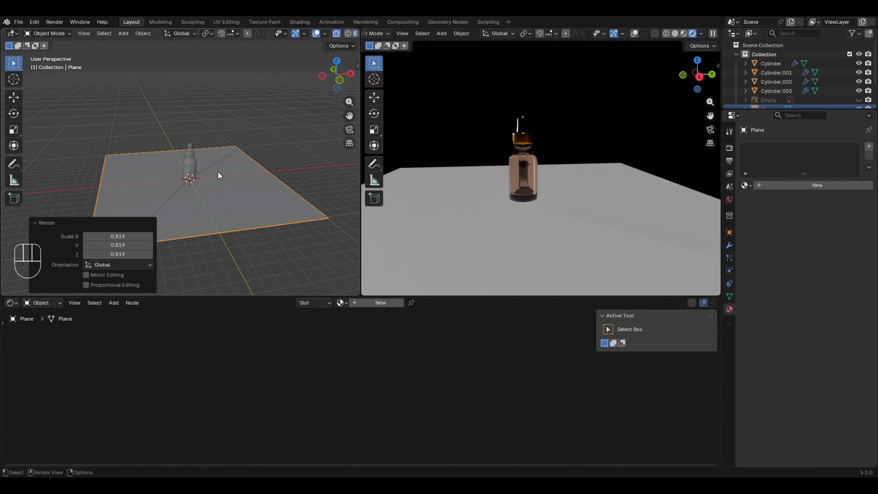
# - Create a new material named Base on the ground plane and make its base color black
pyautogui.press('alt')
pyautogui.click(380, 303)
pyautogui.click(373, 304)
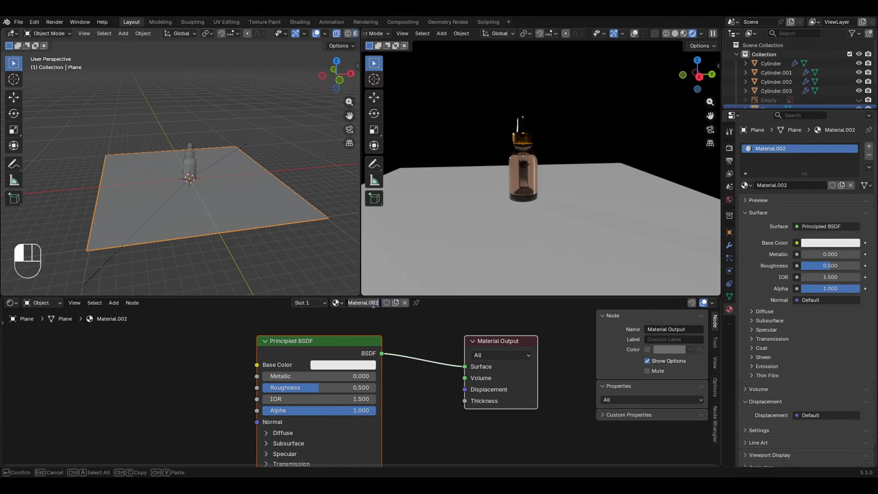
pyautogui.write('Base')
pyautogui.press('Return')
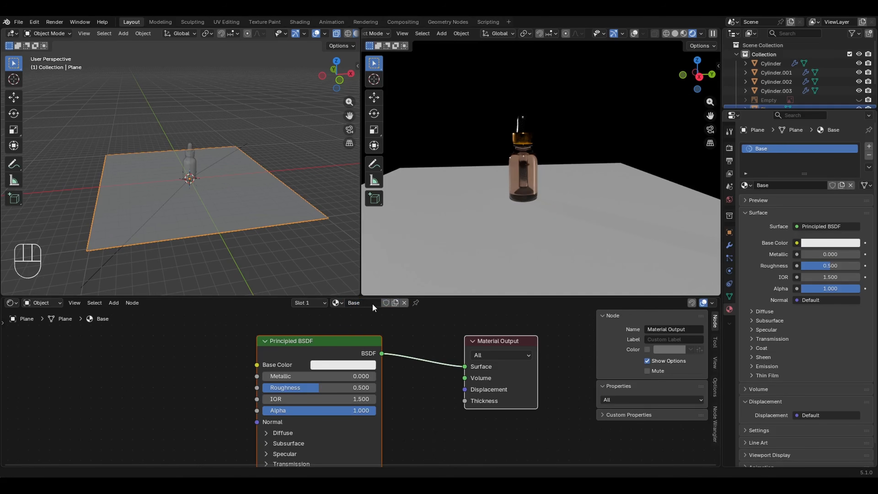
pyautogui.click(343, 365)
pyautogui.moveTo(404, 245); pyautogui.dragTo(397, 291)
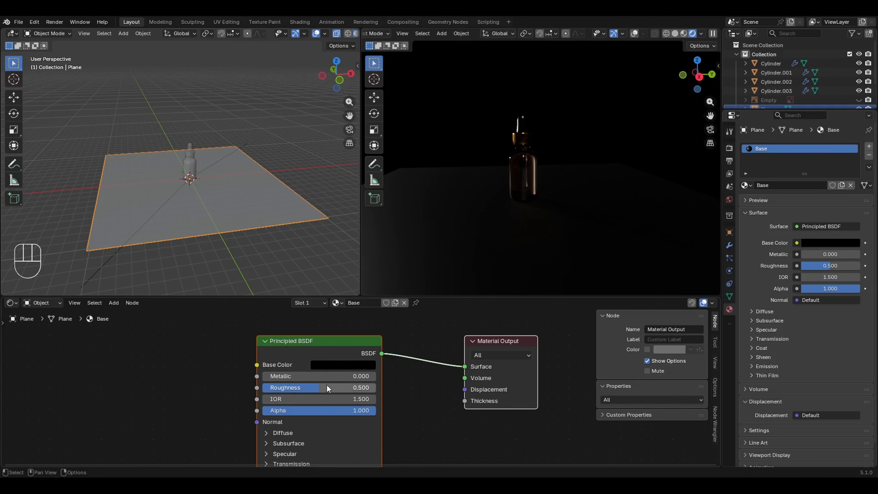
# - Set the Base material's roughness to 0.1 and its metallic value to 1
pyautogui.moveTo(328, 387); pyautogui.dragTo(263, 387)
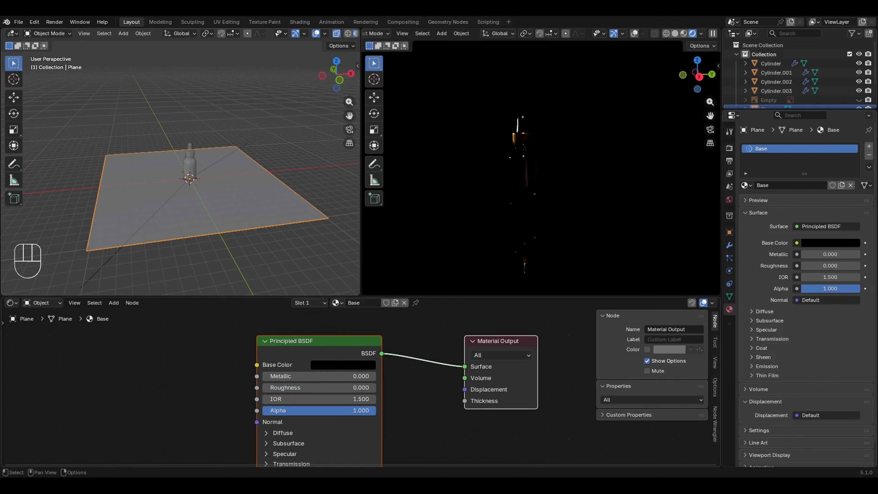
pyautogui.click(300, 385)
pyautogui.write('0.1')
pyautogui.press('Return')
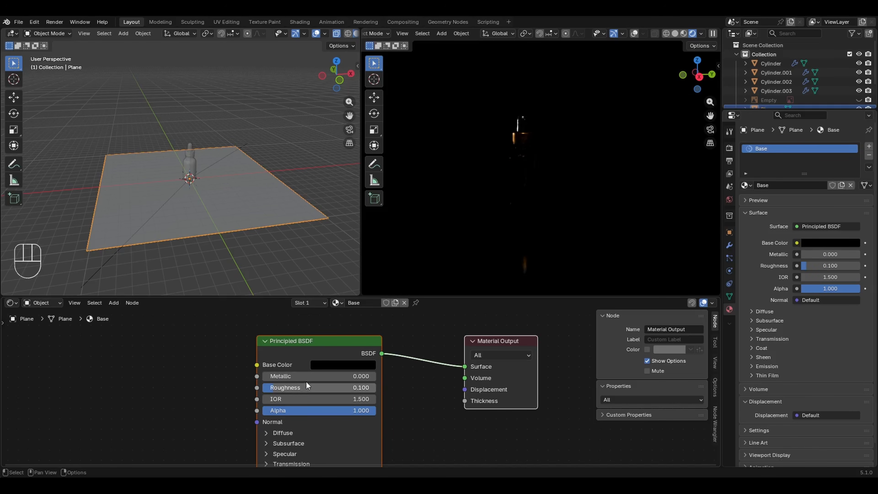
pyautogui.moveTo(292, 374); pyautogui.dragTo(387, 395)
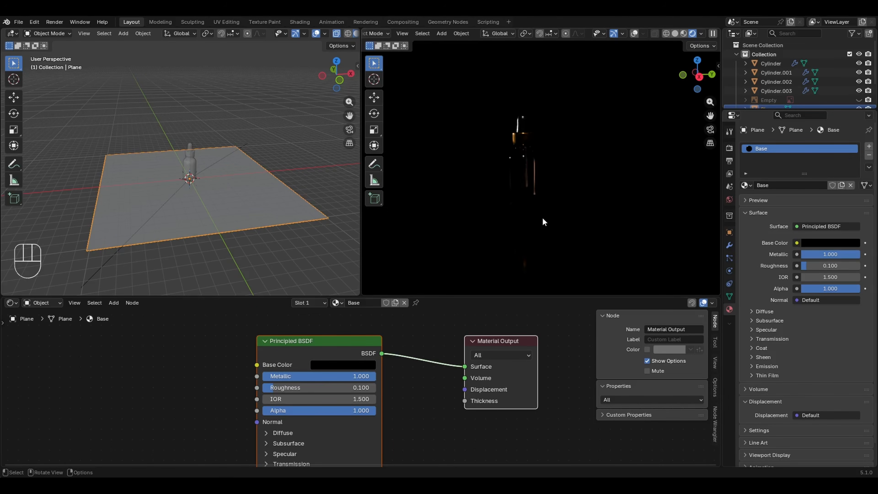
pyautogui.moveTo(543, 222)
pyautogui.mouseDown(button='middle')
pyautogui.moveTo(515, 248)
pyautogui.moveTo(560, 223)
pyautogui.moveTo(551, 227)
pyautogui.mouseUp(button='middle')
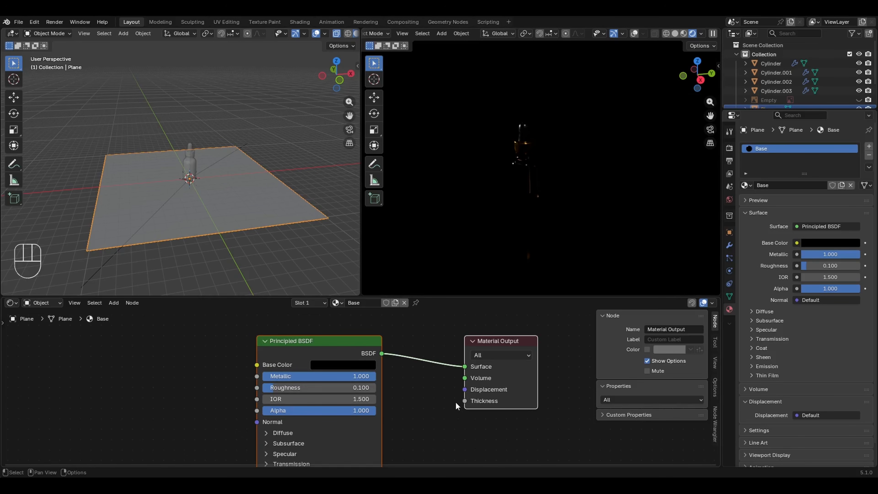
# - Change the base color of the ground plane's Base material to white
pyautogui.press('alt')
pyautogui.click(347, 367)
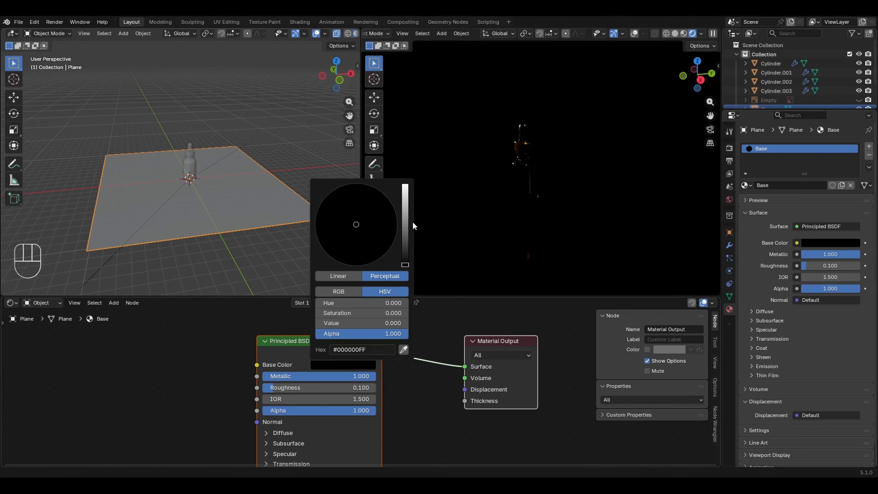
pyautogui.moveTo(408, 220); pyautogui.dragTo(411, 157)
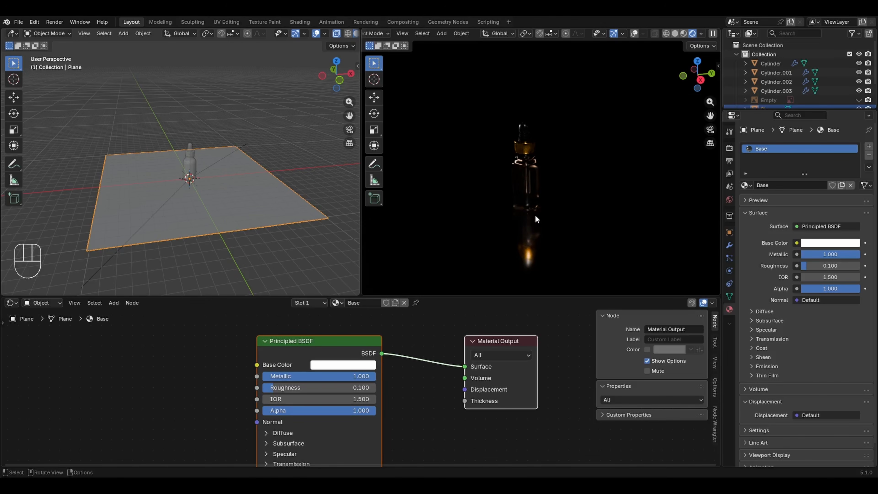
pyautogui.moveTo(528, 252)
pyautogui.mouseDown(button='middle')
pyautogui.moveTo(544, 241)
pyautogui.moveTo(533, 255)
pyautogui.mouseUp(button='middle')
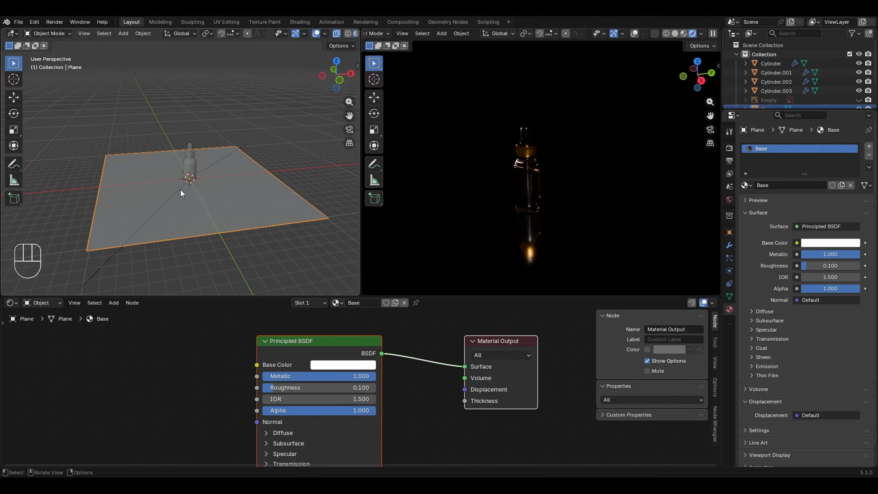
# - Select the sun light and raise its strength to about 3.28
pyautogui.moveTo(189, 241); pyautogui.dragTo(199, 227, button='middle')
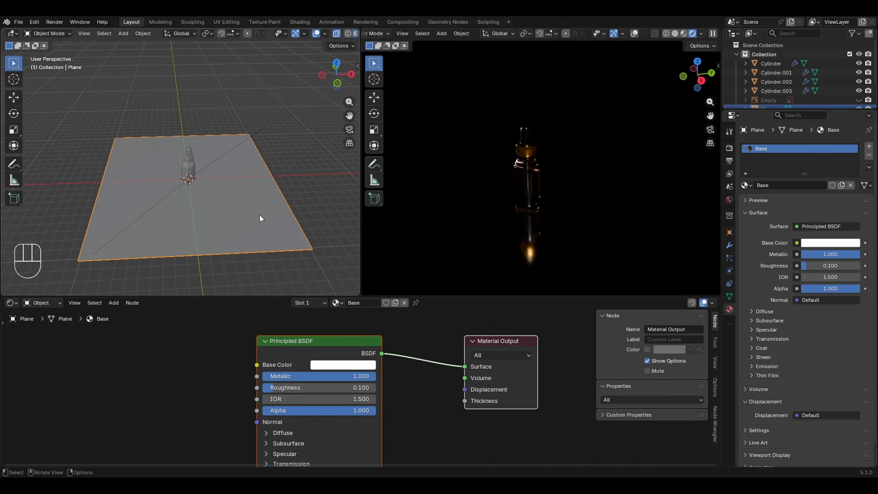
pyautogui.click(189, 180)
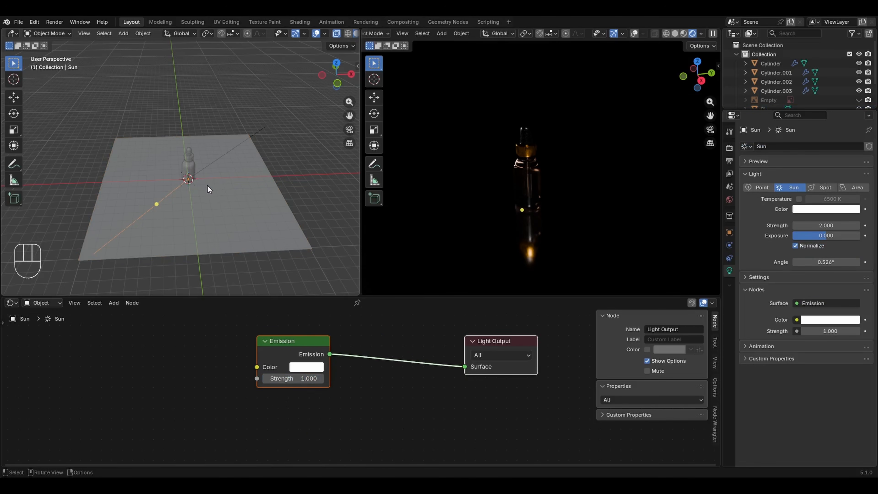
pyautogui.moveTo(823, 227); pyautogui.dragTo(874, 231)
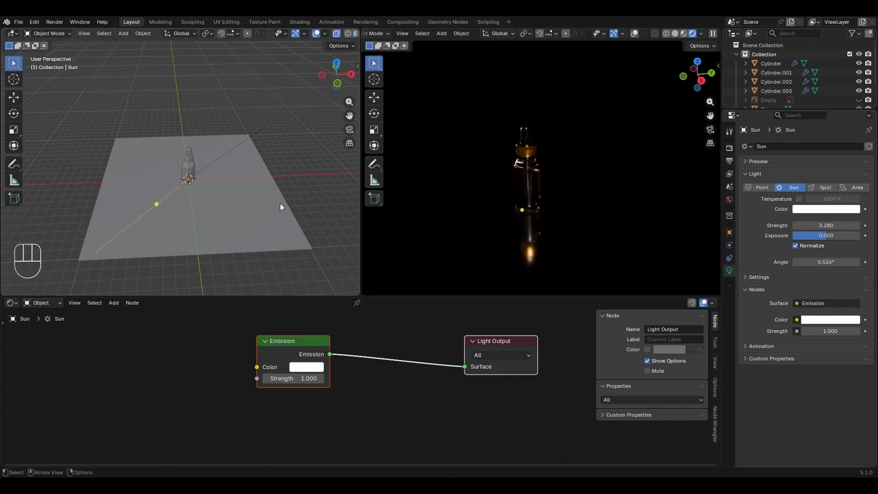
pyautogui.press('r')
pyautogui.press('r')
pyautogui.press('r')
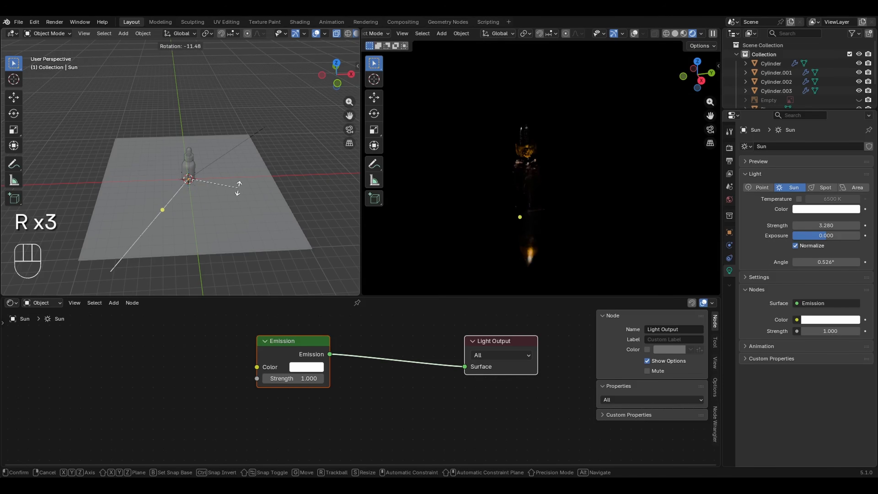
pyautogui.press('Escape')
pyautogui.hotkey('ctrl', 'z')
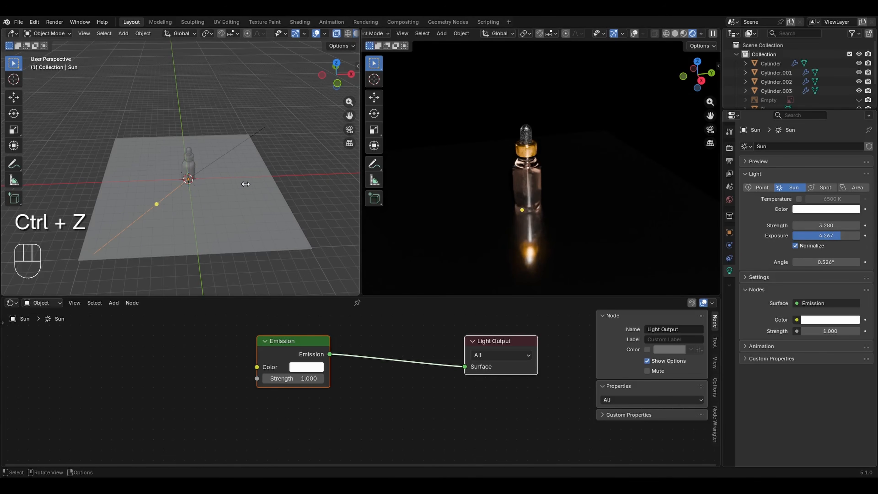
# - Select the outer bottle and check its location, scale and dimensions up close
pyautogui.click(198, 160)
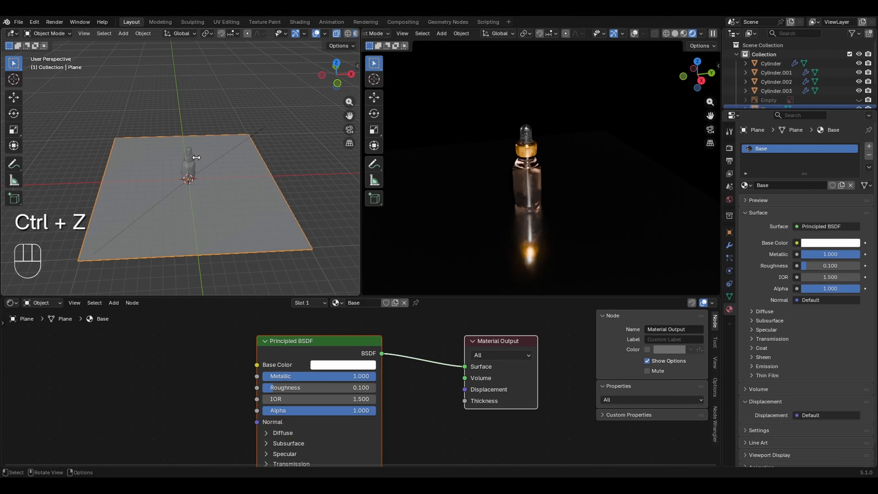
pyautogui.click(191, 162)
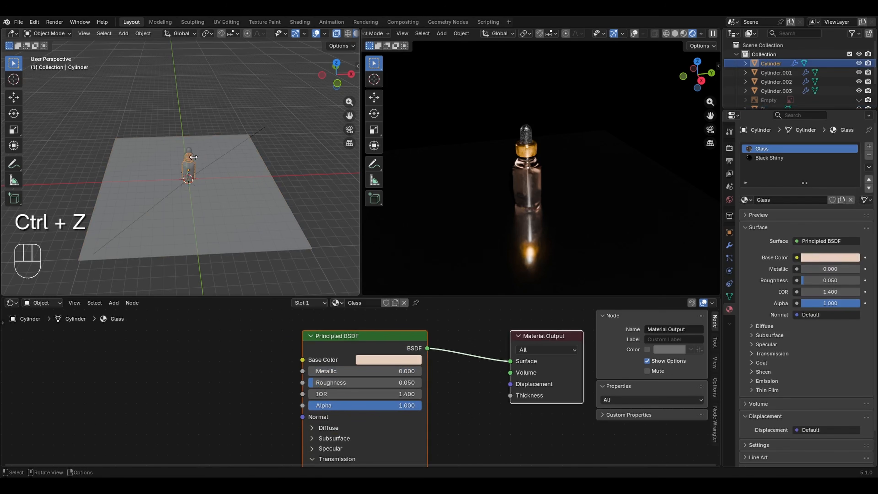
pyautogui.keyDown('ctrl'); pyautogui.moveTo(193, 159); pyautogui.dragTo(225, 163, button='middle'); pyautogui.keyUp('ctrl')
pyautogui.press('n')
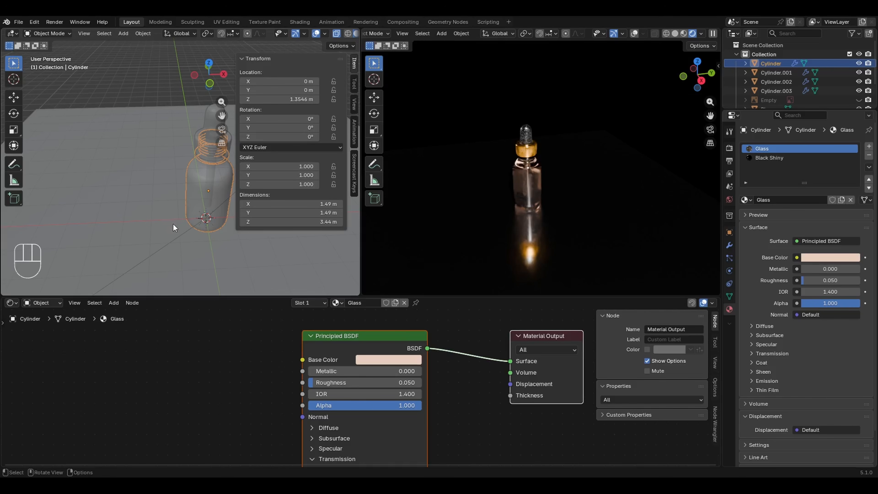
pyautogui.press('n')
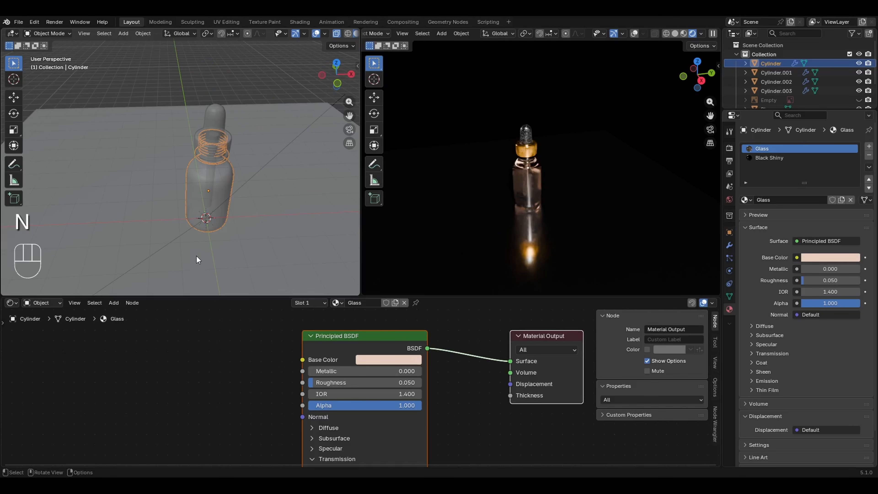
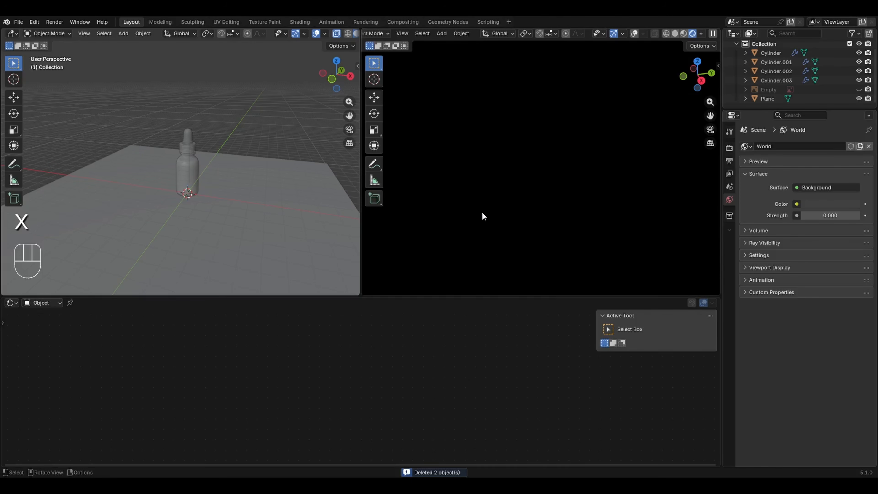
# - Add an area light at the scene origin and raise it about 3.57 m along Z
pyautogui.click(218, 201)
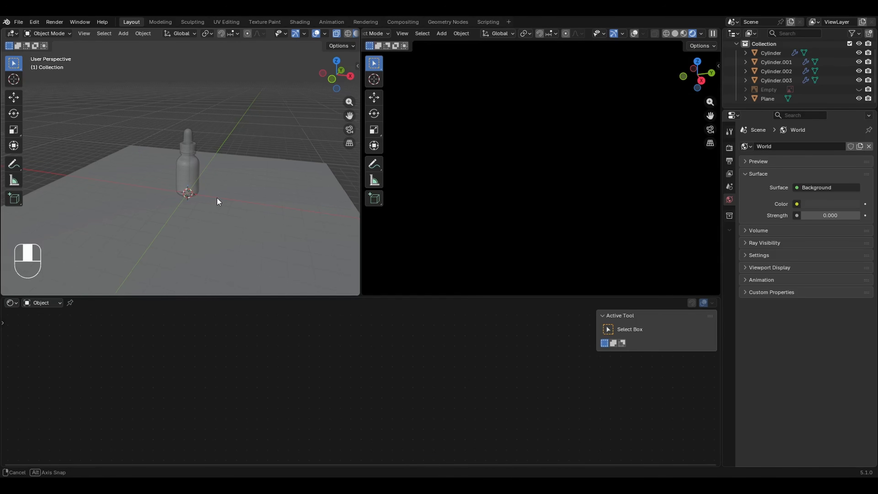
pyautogui.moveTo(217, 198)
pyautogui.mouseDown(button='middle')
pyautogui.moveTo(263, 211)
pyautogui.moveTo(212, 193)
pyautogui.mouseUp(button='middle')
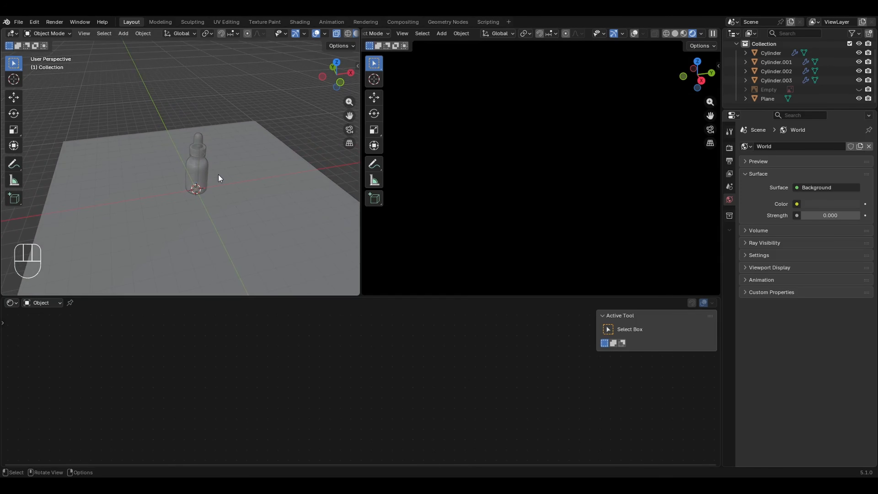
pyautogui.hotkey('shift', 'a')
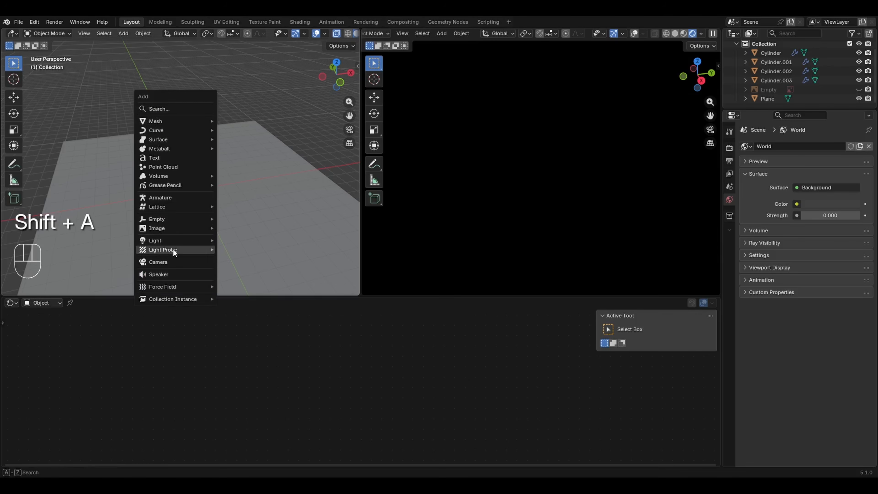
pyautogui.moveTo(163, 240)
pyautogui.click(240, 270)
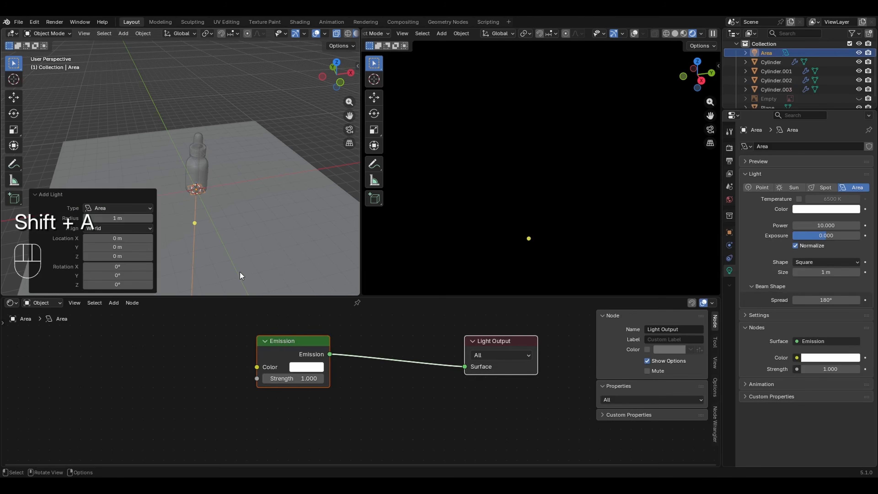
pyautogui.press('g')
pyautogui.press('z')
pyautogui.click(259, 206)
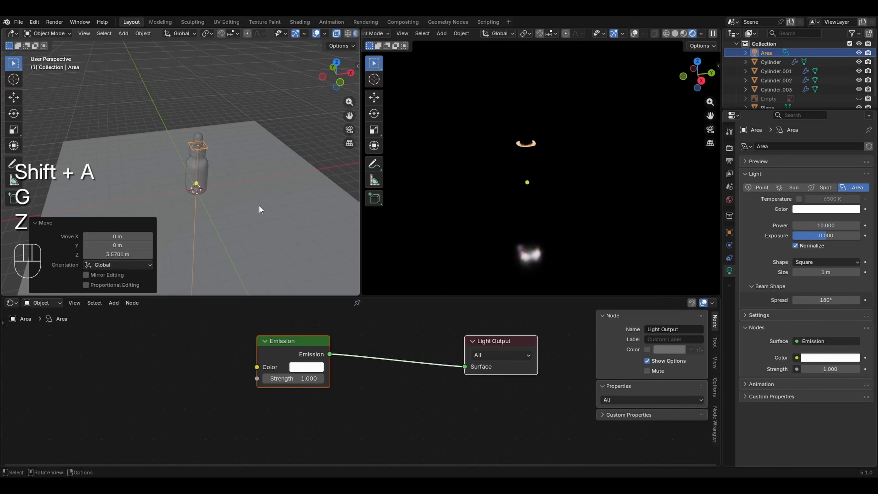
# - From the top view, move the area light about 4.93 m along X and -6.68 m along Y
pyautogui.press('KP_7')
pyautogui.keyDown('ctrl'); pyautogui.moveTo(223, 152); pyautogui.dragTo(225, 204, button='middle'); pyautogui.keyUp('ctrl')
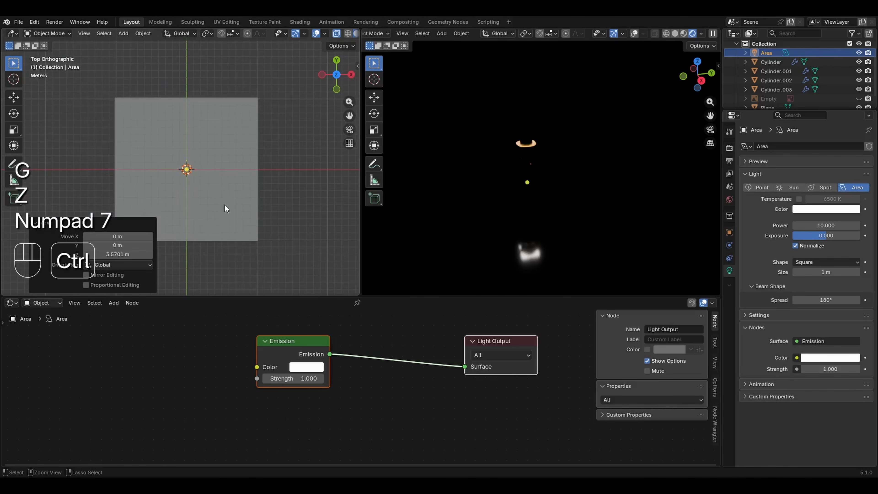
pyautogui.press('g')
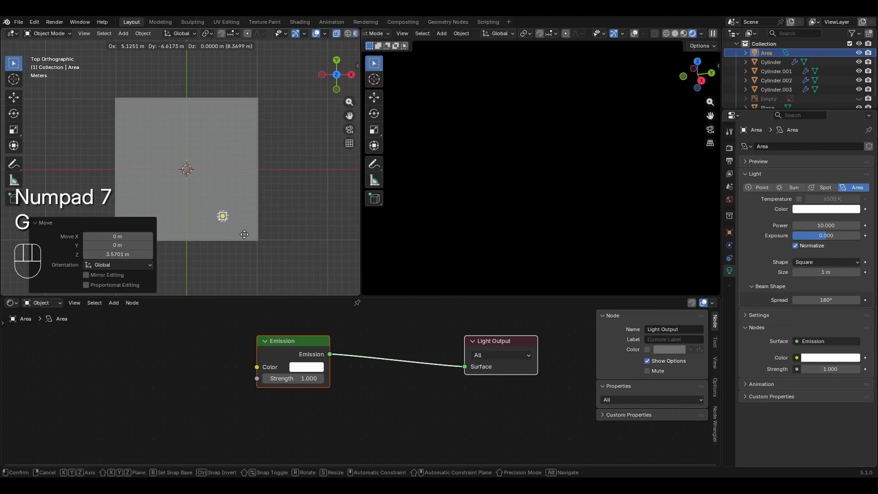
pyautogui.click(244, 235)
pyautogui.moveTo(242, 234); pyautogui.dragTo(273, 187, button='middle')
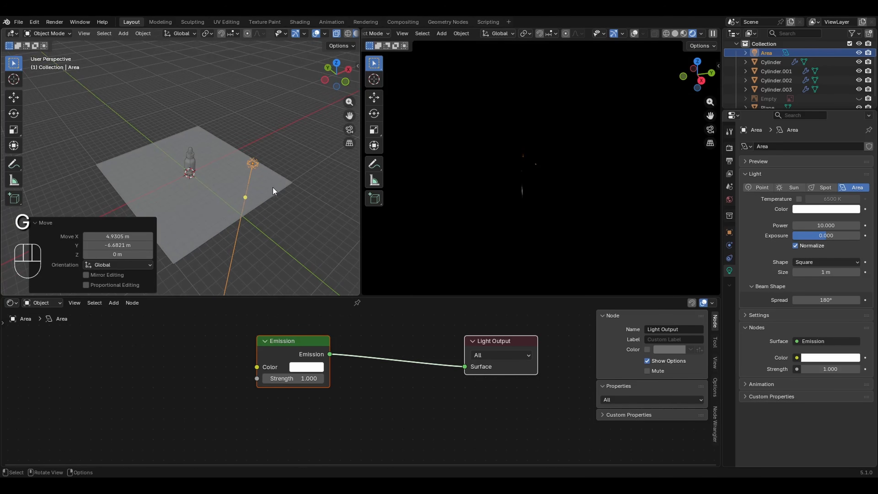
# - Rotate the area light towards the bottle by about 69.3° around X and 17.7° around Z
pyautogui.press('r')
pyautogui.press('x')
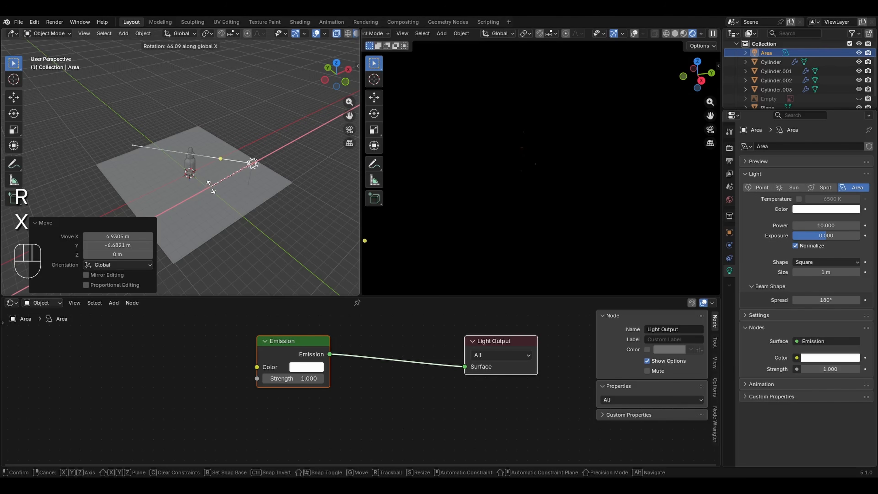
pyautogui.click(212, 184)
pyautogui.press('r')
pyautogui.press('x')
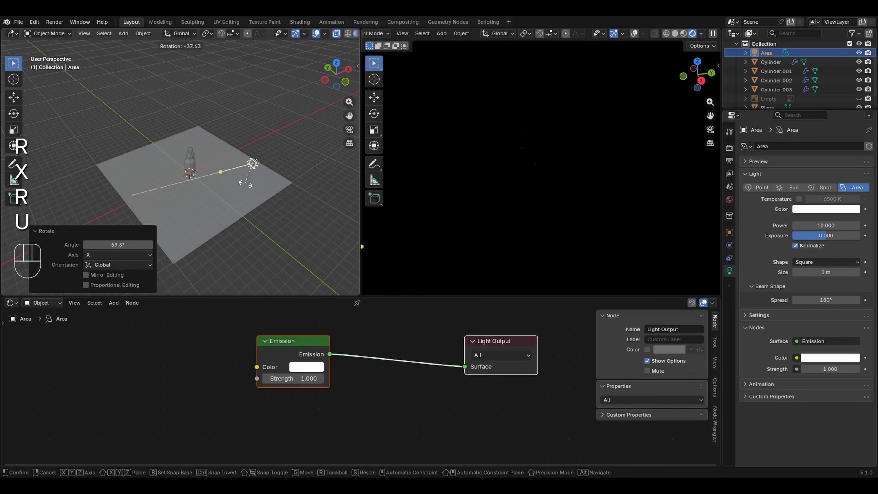
pyautogui.press('z')
pyautogui.click(237, 181)
pyautogui.keyDown('ctrl'); pyautogui.moveTo(199, 135); pyautogui.dragTo(229, 92, button='middle'); pyautogui.keyUp('ctrl')
pyautogui.moveTo(244, 231); pyautogui.dragTo(214, 168, button='middle')
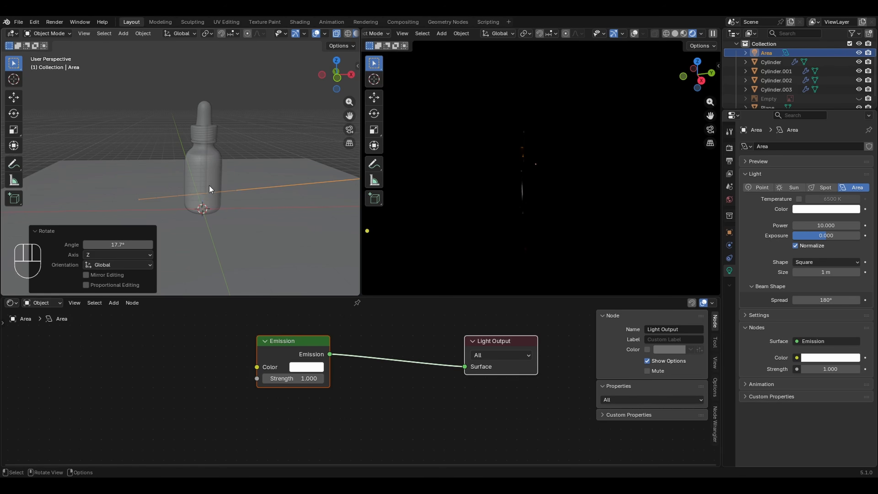
# - Aim the area light's beam directly at the body of the bottle
pyautogui.press('shift')
pyautogui.hotkey('shift', 't')
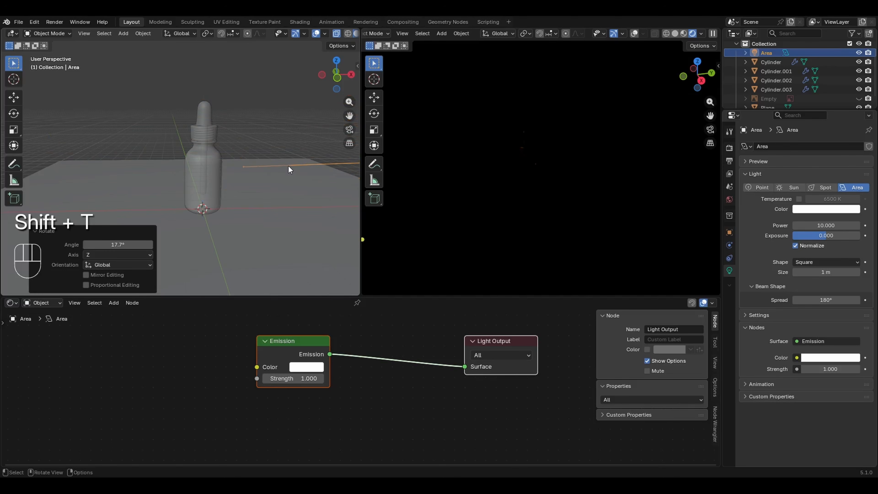
pyautogui.click(211, 171)
pyautogui.press('Escape')
pyautogui.moveTo(209, 174); pyautogui.dragTo(252, 210, button='middle')
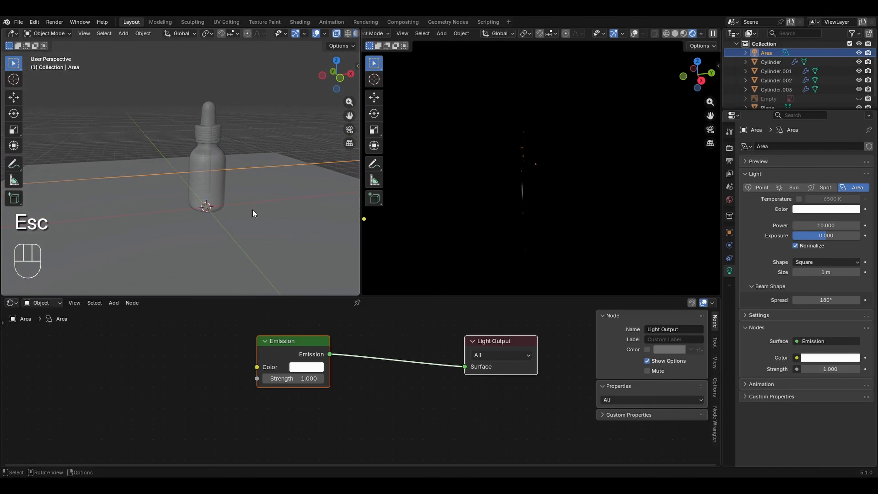
pyautogui.press('Escape')
# - Try the area light at a power of 150, increasing it to 500
pyautogui.keyDown('ctrl'); pyautogui.moveTo(549, 171); pyautogui.dragTo(578, 148, button='middle'); pyautogui.keyUp('ctrl')
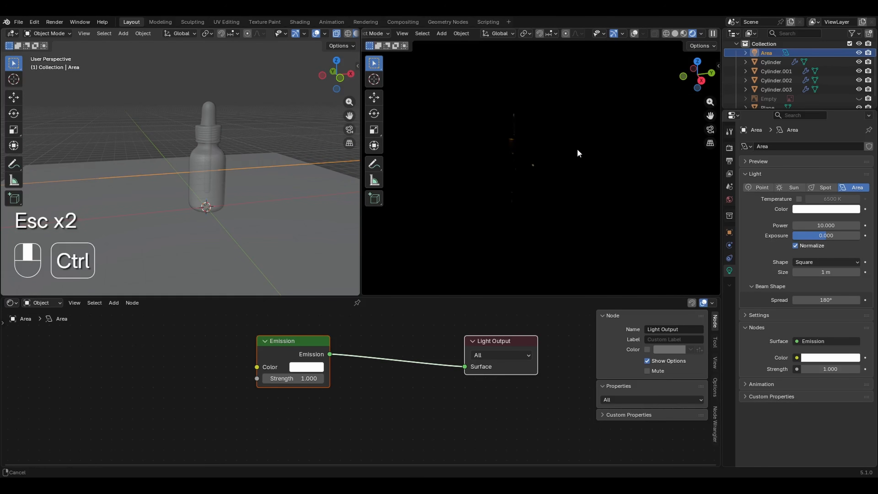
pyautogui.keyDown('ctrl'); pyautogui.moveTo(226, 143); pyautogui.dragTo(210, 190, button='middle'); pyautogui.keyUp('ctrl')
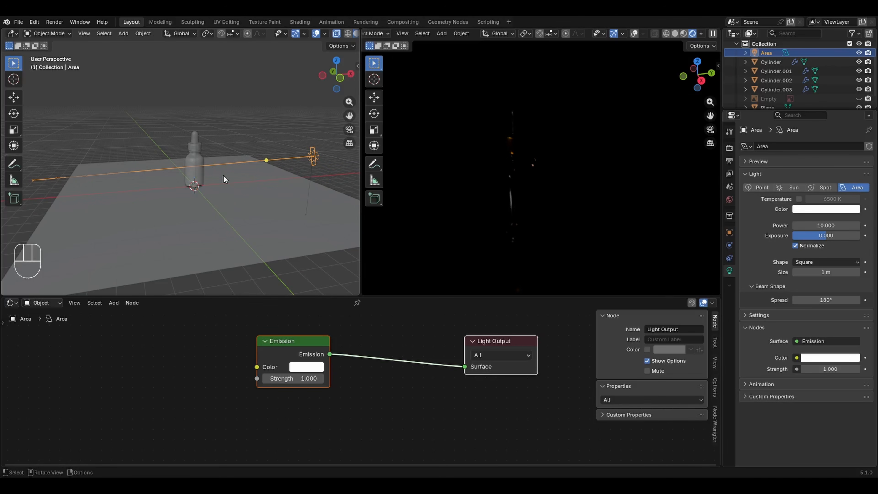
pyautogui.click(824, 225)
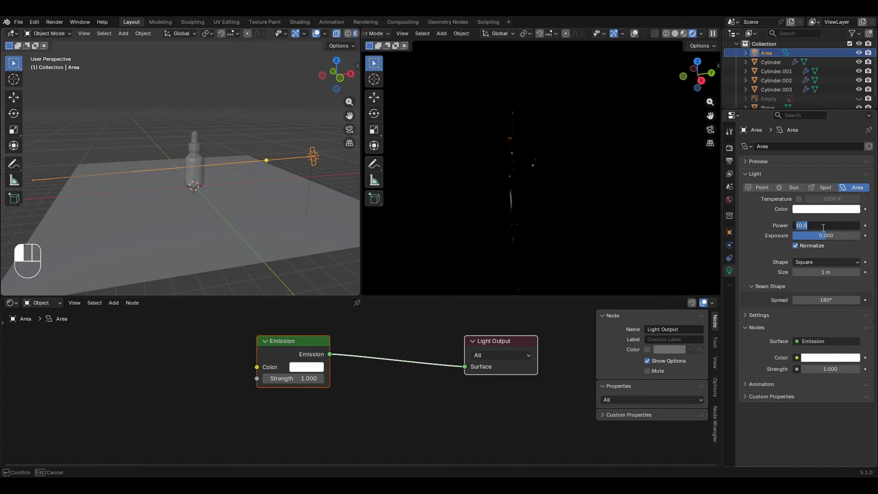
pyautogui.write('150')
pyautogui.press('Return')
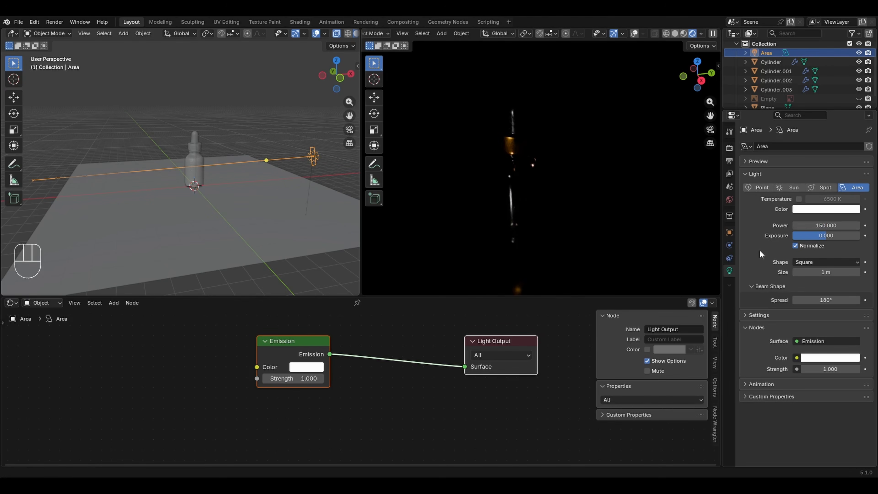
pyautogui.click(816, 228)
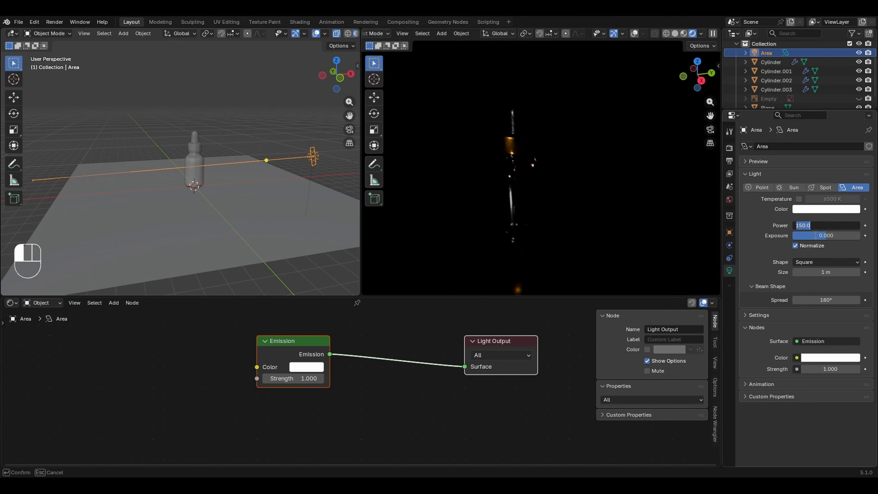
pyautogui.write('500')
pyautogui.press('Return')
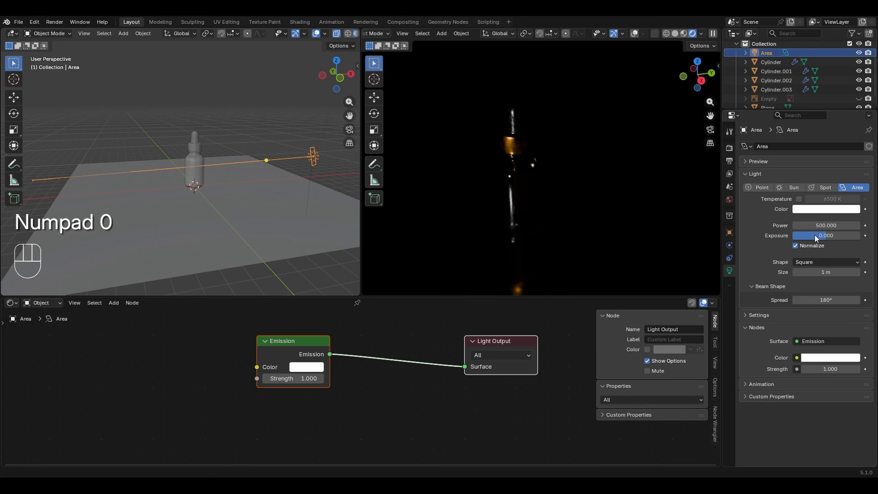
# - Set the square area light's size to 2.5 m
pyautogui.moveTo(830, 272); pyautogui.dragTo(846, 276)
pyautogui.click(829, 278)
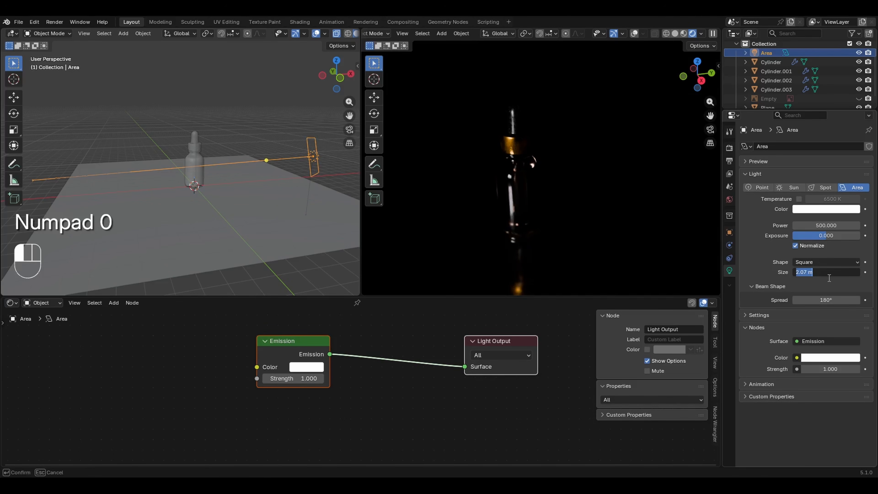
pyautogui.write('2.5')
pyautogui.press('Return')
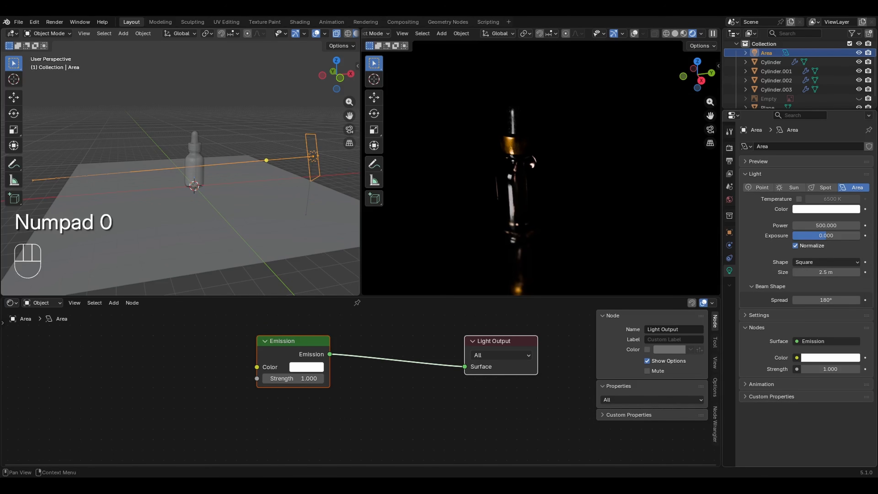
# - Raise the area light about 1.1 m along the global Z axis
pyautogui.press('g')
pyautogui.press('z')
pyautogui.press('Escape')
pyautogui.press('g')
pyautogui.press('z')
pyautogui.click(303, 158)
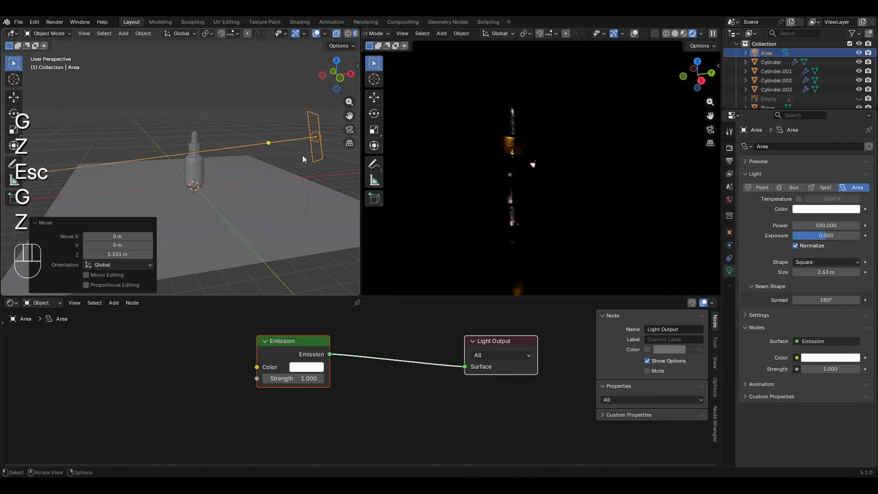
# - Increase the area light's power to 5000 and finally to 20000
pyautogui.click(809, 226)
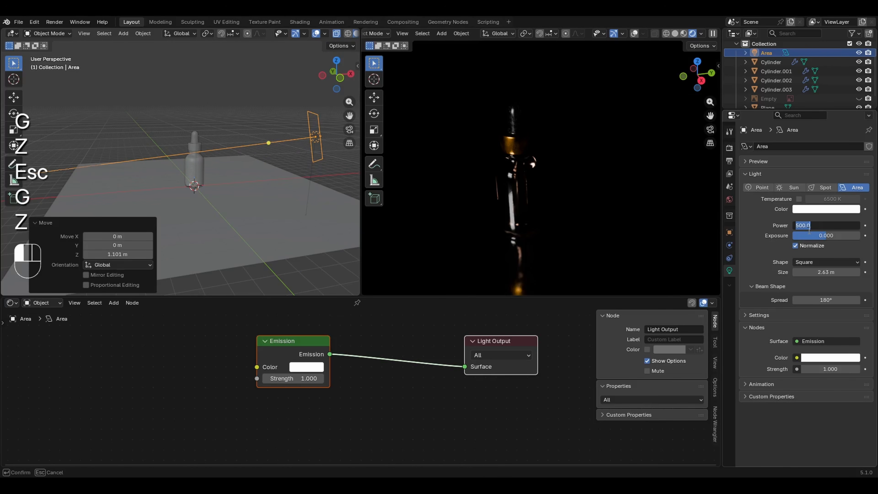
pyautogui.write('0')
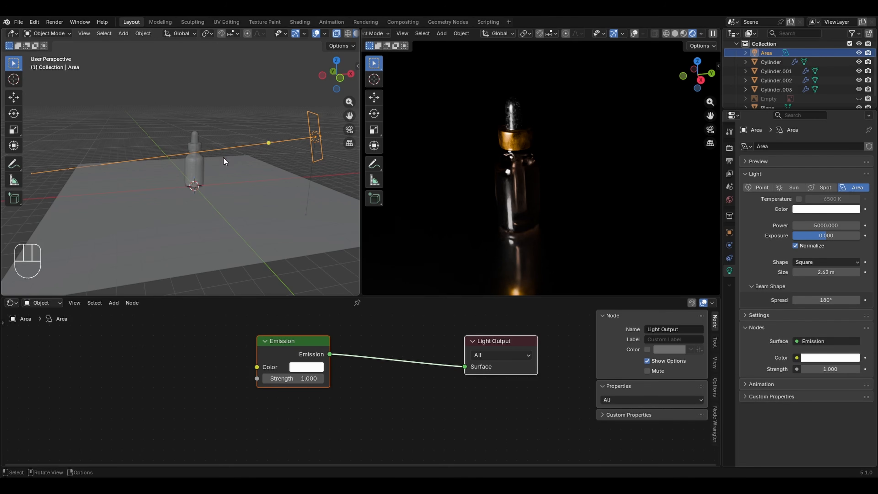
pyautogui.keyDown('ctrl'); pyautogui.moveTo(213, 163); pyautogui.dragTo(225, 111, button='middle'); pyautogui.keyUp('ctrl')
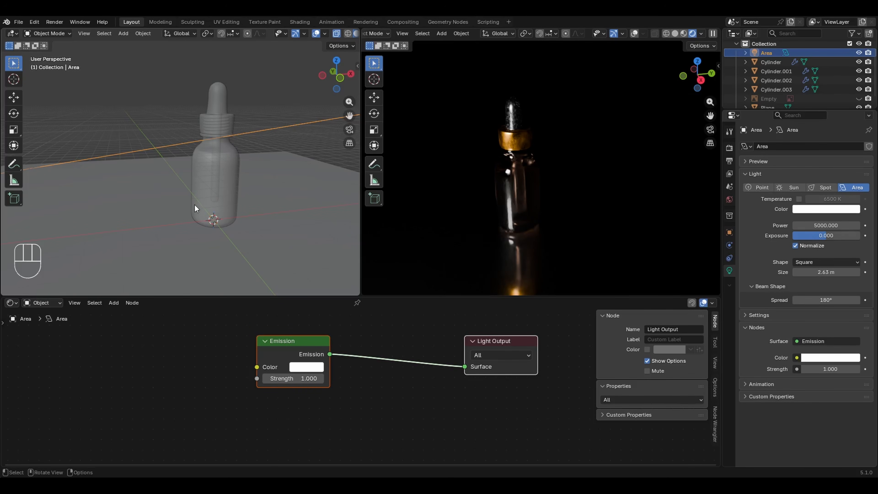
pyautogui.keyDown('ctrl'); pyautogui.moveTo(215, 148); pyautogui.dragTo(215, 227, button='middle'); pyautogui.keyUp('ctrl')
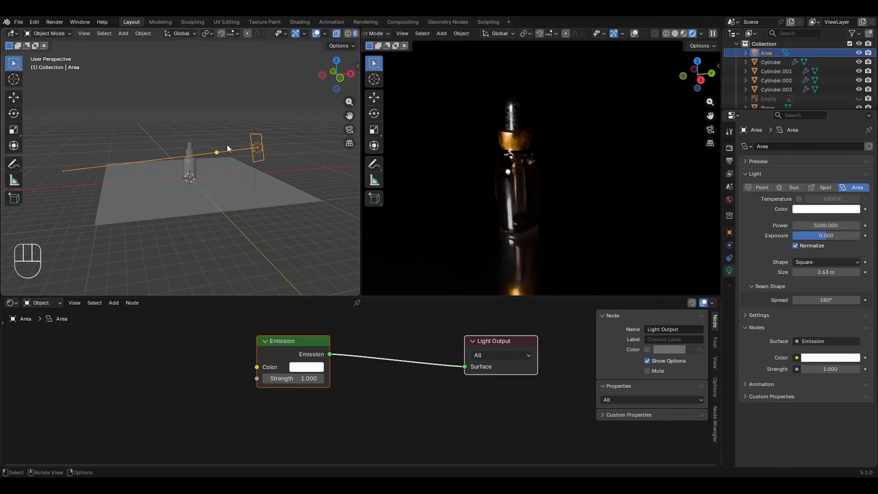
pyautogui.click(816, 225)
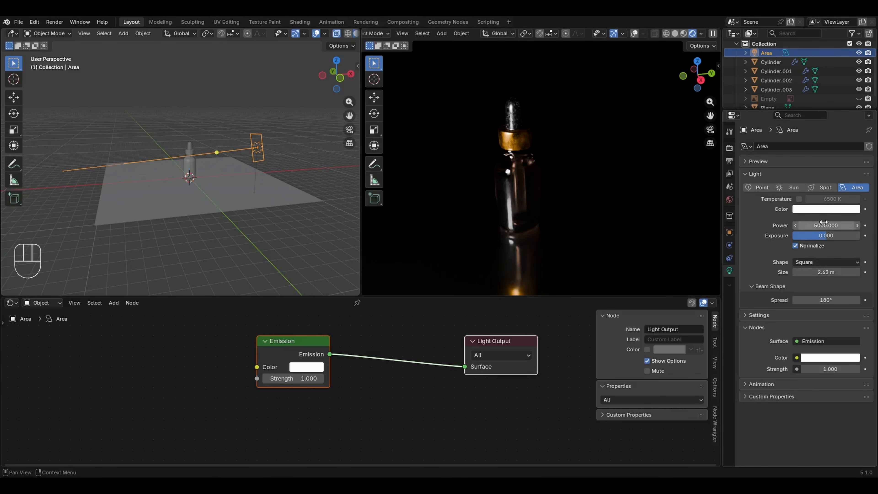
pyautogui.write('20000')
pyautogui.press('Return')
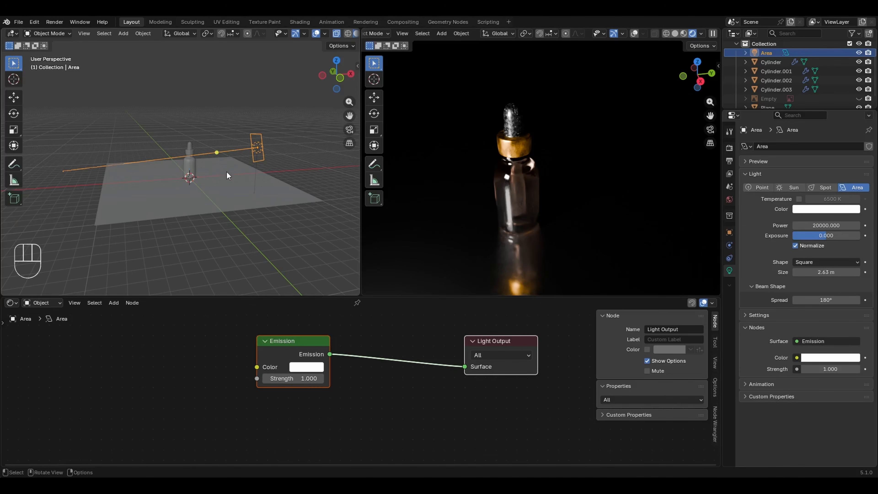
# - From the top view, duplicate the area light and place the copy about 11.32 m away along negative X
pyautogui.press('KP_7')
pyautogui.hotkey('shift', 'd')
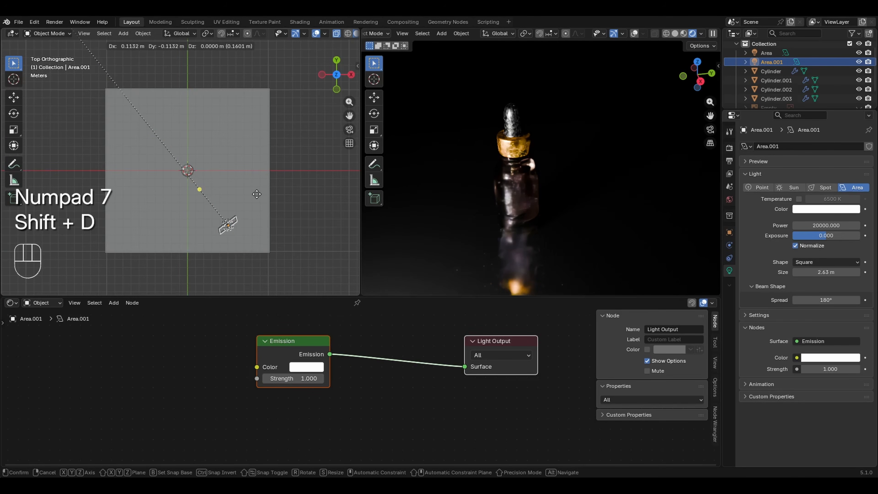
pyautogui.press('x')
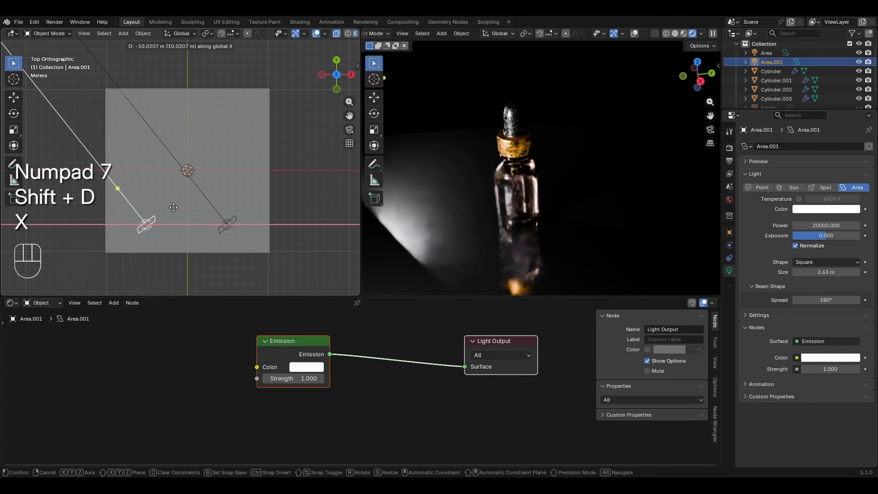
pyautogui.click(164, 208)
# - Aim the duplicated area light's beam at the bottle
pyautogui.moveTo(198, 186); pyautogui.dragTo(194, 162, button='middle')
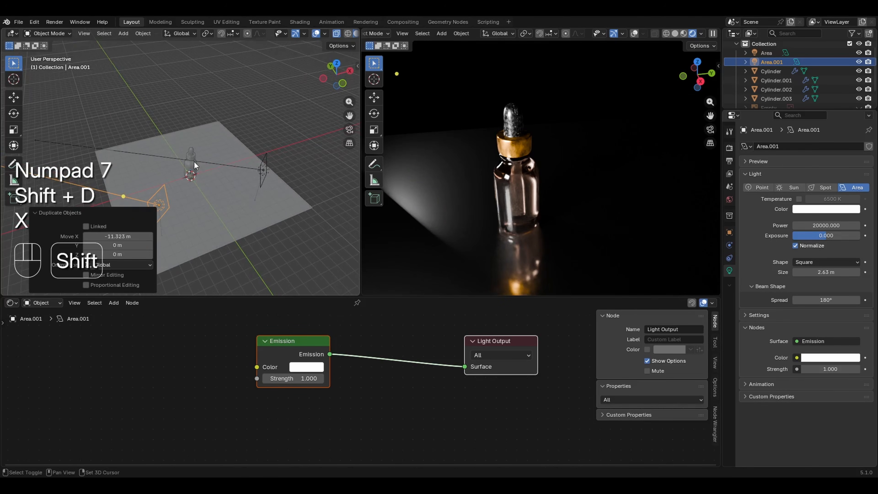
pyautogui.hotkey('shift', 't')
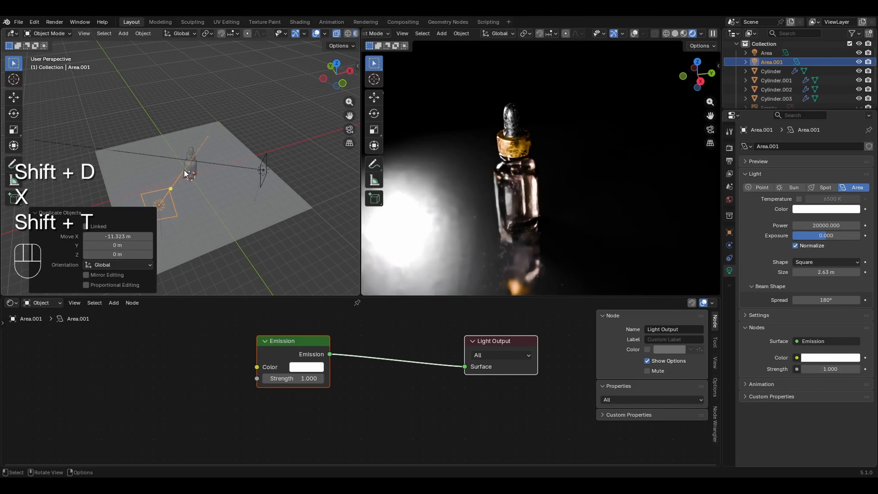
pyautogui.click(185, 169)
pyautogui.moveTo(186, 169); pyautogui.dragTo(197, 125, button='middle')
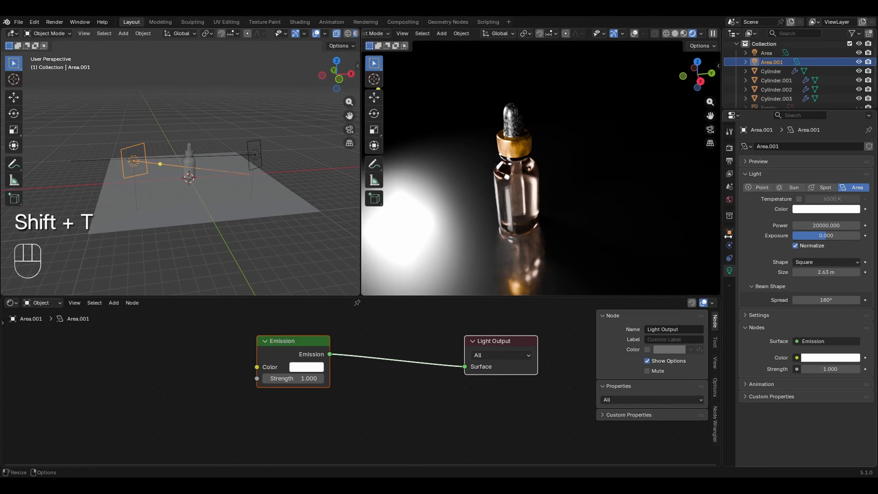
# - Set the duplicated area light's power to 4000
pyautogui.click(799, 226)
pyautogui.write('4000')
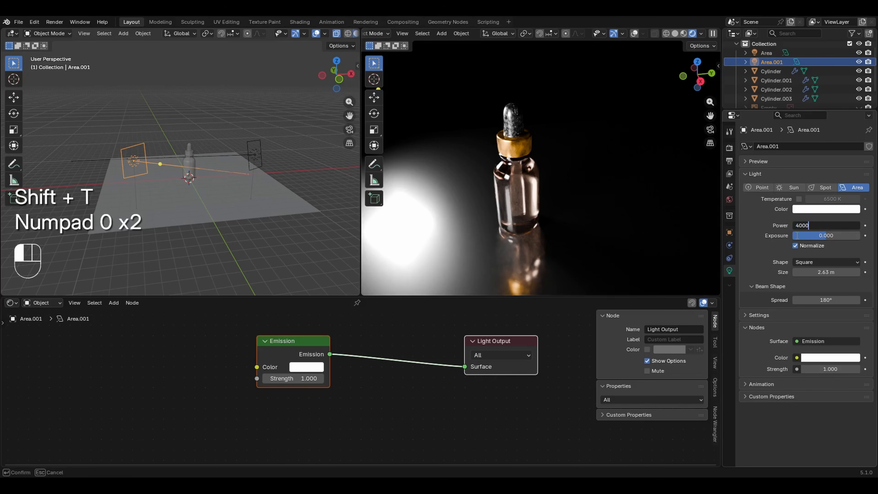
pyautogui.press('Return')
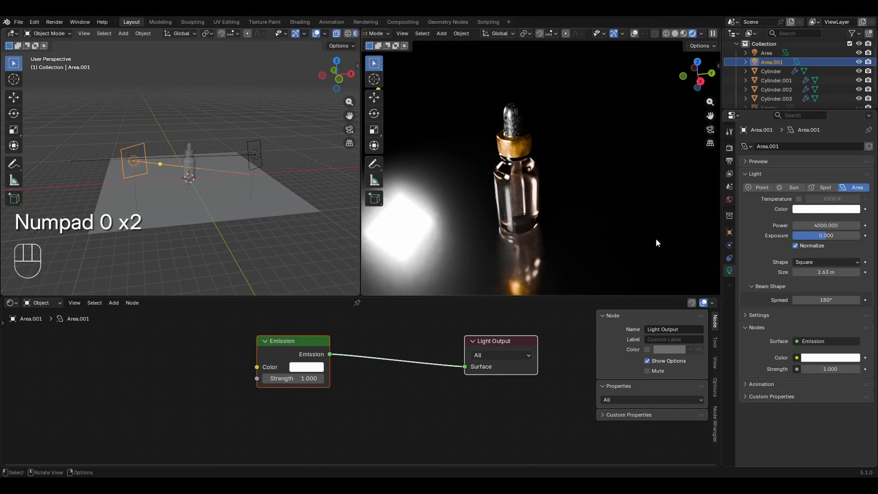
# - From the top view, duplicate the second area light about 1.19 m along X and 11.61 m along Y, behind the bottle
pyautogui.moveTo(447, 218)
pyautogui.mouseDown(button='middle')
pyautogui.moveTo(504, 166)
pyautogui.moveTo(442, 213)
pyautogui.moveTo(449, 221)
pyautogui.mouseUp(button='middle')
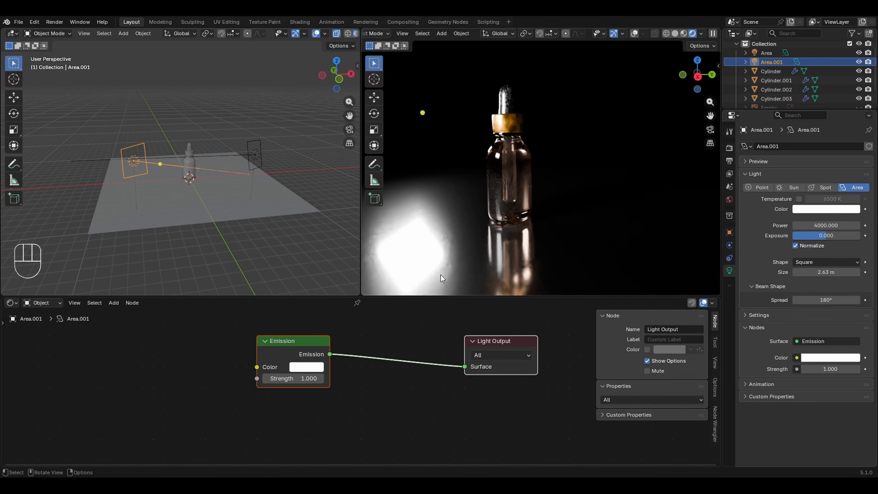
pyautogui.moveTo(491, 210)
pyautogui.mouseDown(button='middle')
pyautogui.moveTo(542, 202)
pyautogui.moveTo(501, 219)
pyautogui.mouseUp(button='middle')
pyautogui.moveTo(531, 182); pyautogui.dragTo(528, 173, button='middle')
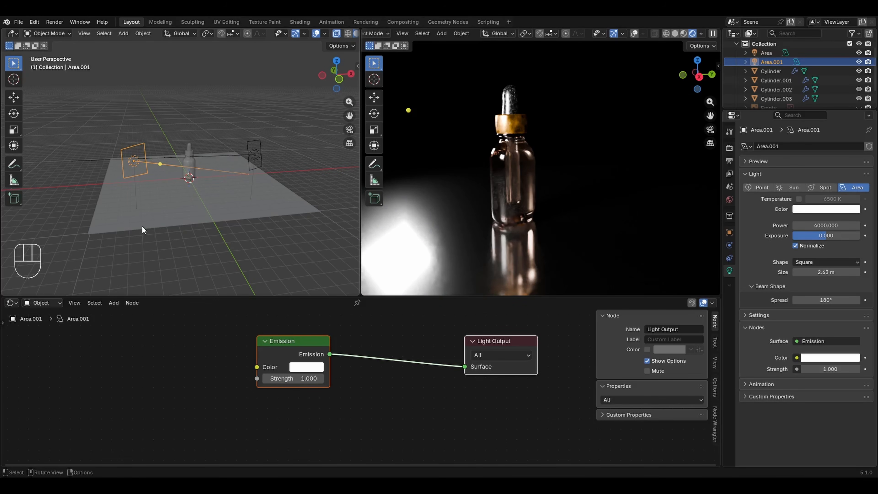
pyautogui.press('KP_7')
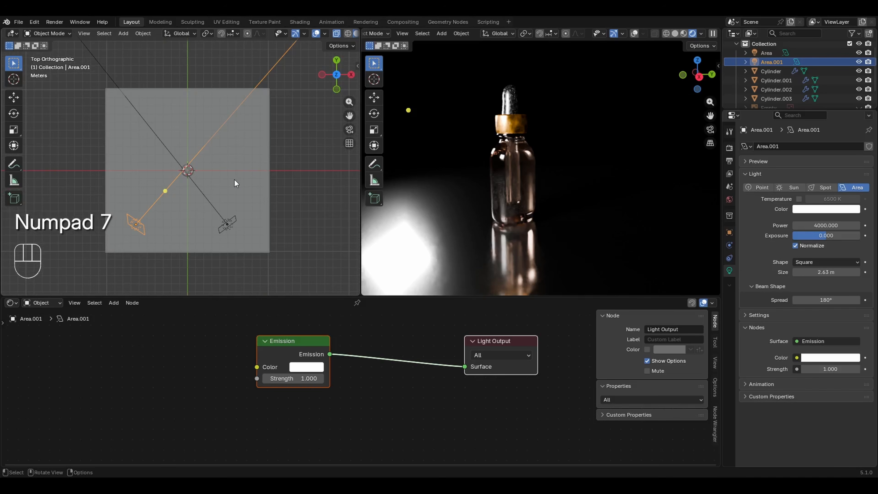
pyautogui.hotkey('shift', 'd')
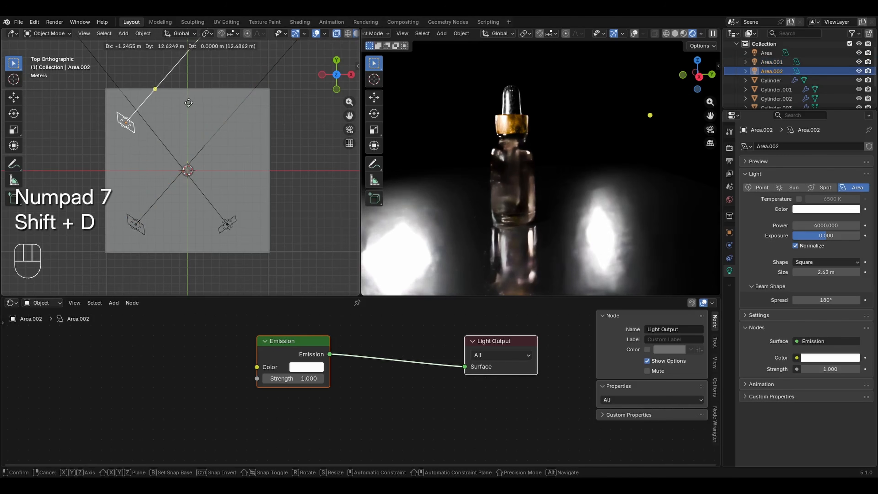
pyautogui.click(202, 113)
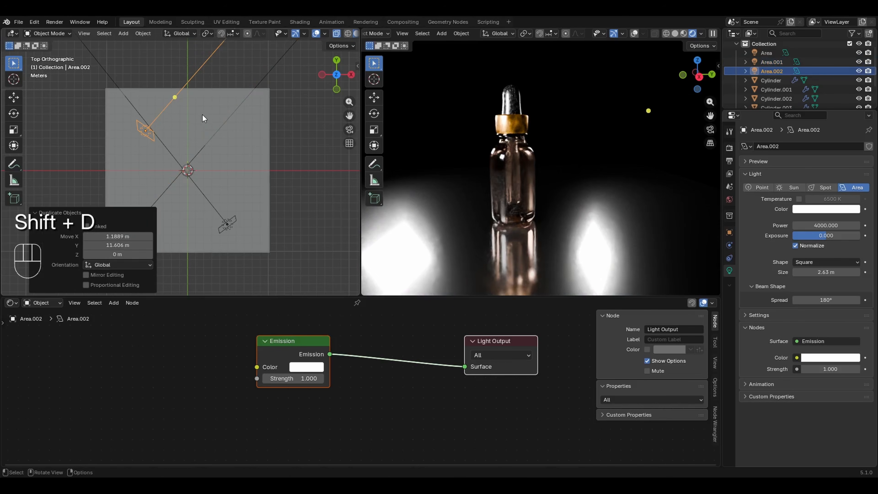
# - Aim the third area light, behind the bottle, directly at the bottle
pyautogui.moveTo(206, 185); pyautogui.dragTo(202, 145, button='middle')
pyautogui.hotkey('shift', 't')
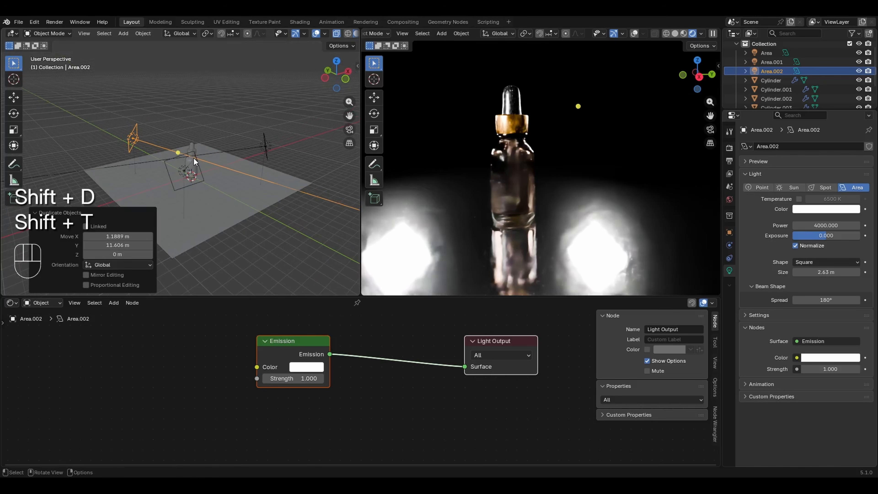
pyautogui.moveTo(194, 159); pyautogui.dragTo(197, 137, button='middle')
pyautogui.keyDown('ctrl'); pyautogui.moveTo(207, 173); pyautogui.dragTo(208, 129, button='middle'); pyautogui.keyUp('ctrl')
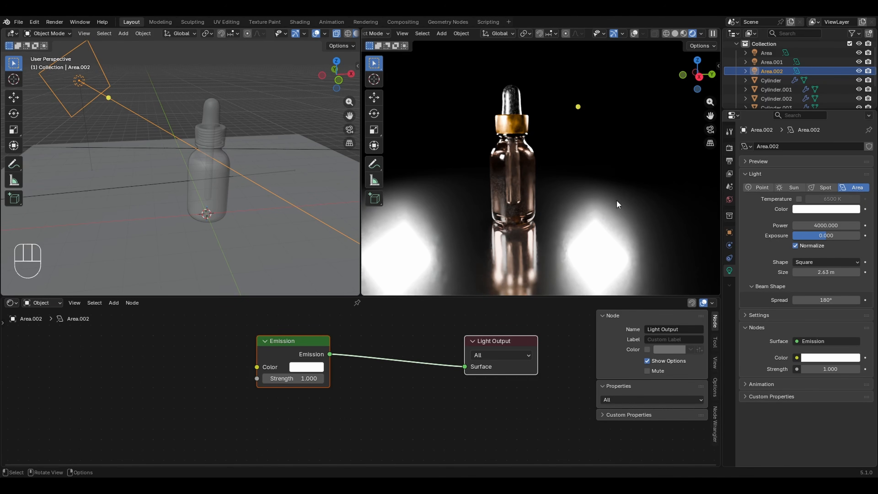
# - Find the third area light's light linking settings and create a new light linking collection for it
pyautogui.click(795, 116)
pyautogui.write('lihg')
pyautogui.press('BackSpace')
pyautogui.press('BackSpace')
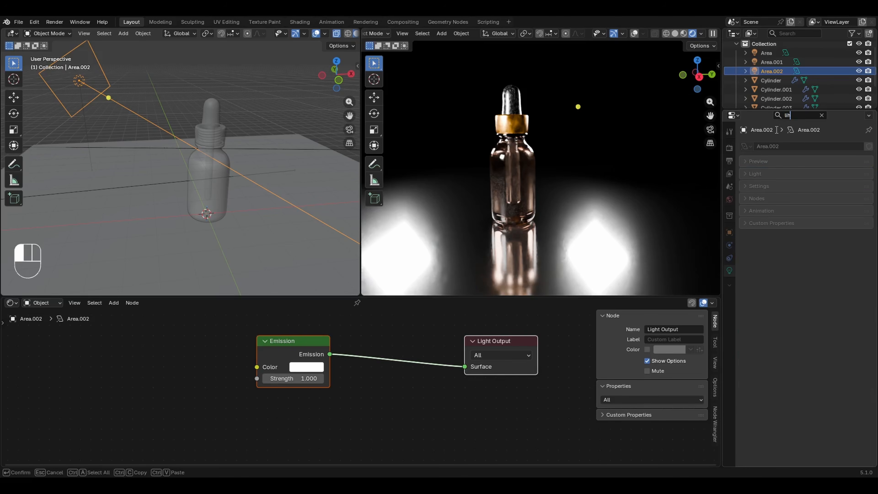
pyautogui.write('ght link')
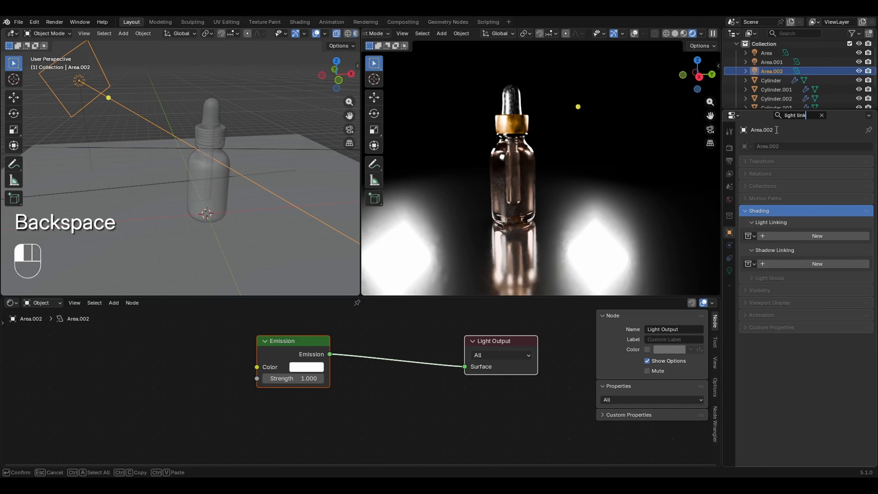
pyautogui.click(821, 116)
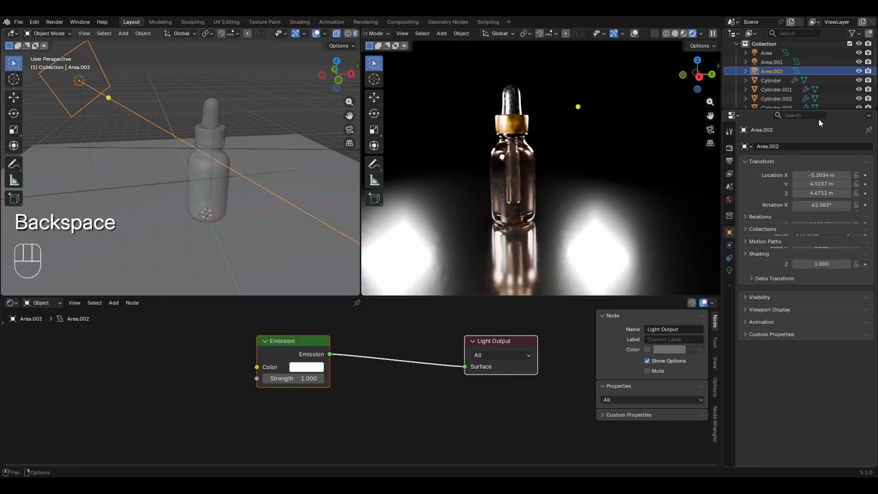
pyautogui.click(758, 327)
pyautogui.click(764, 342)
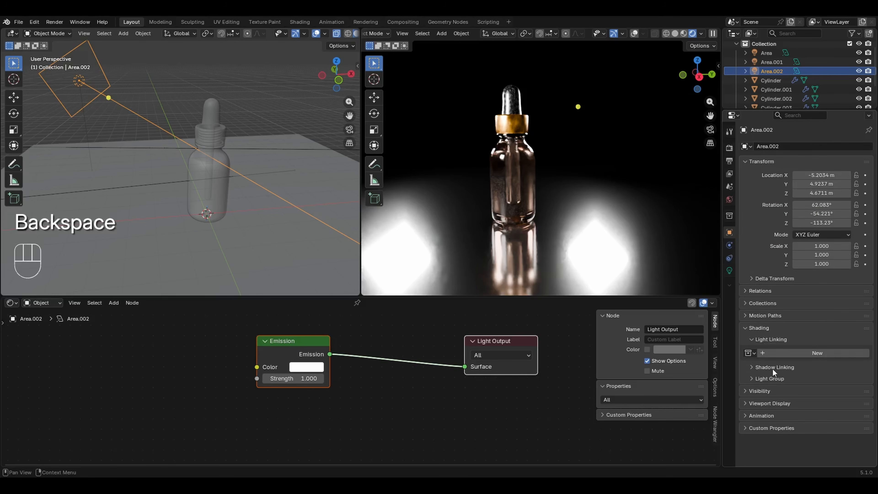
pyautogui.click(799, 353)
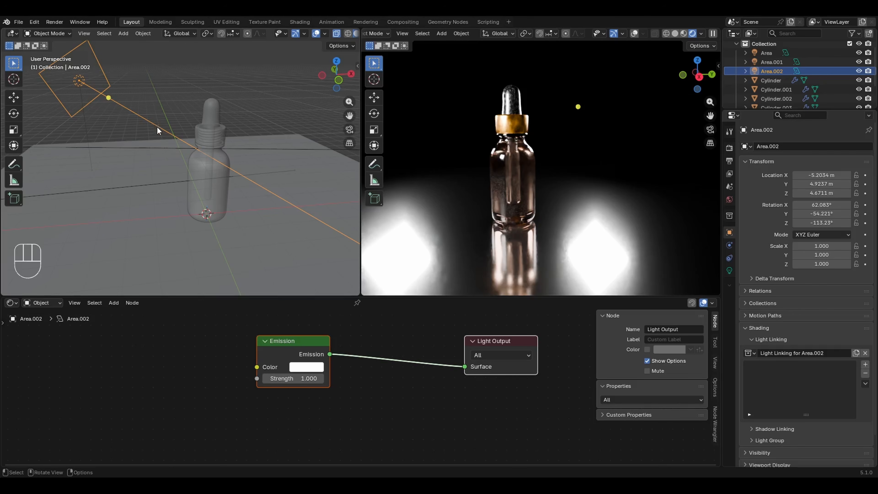
# - Add the ground plane to the third area light's light linking collection and exclude it from being lit
pyautogui.click(574, 255)
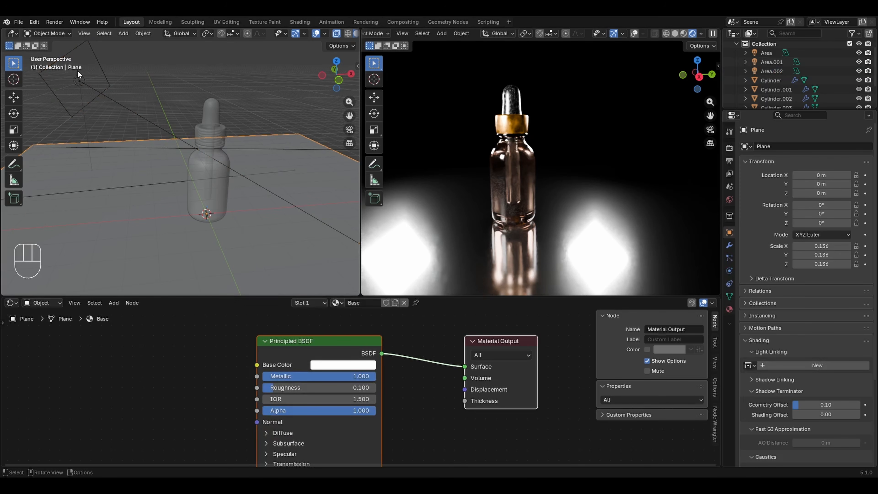
pyautogui.click(77, 83)
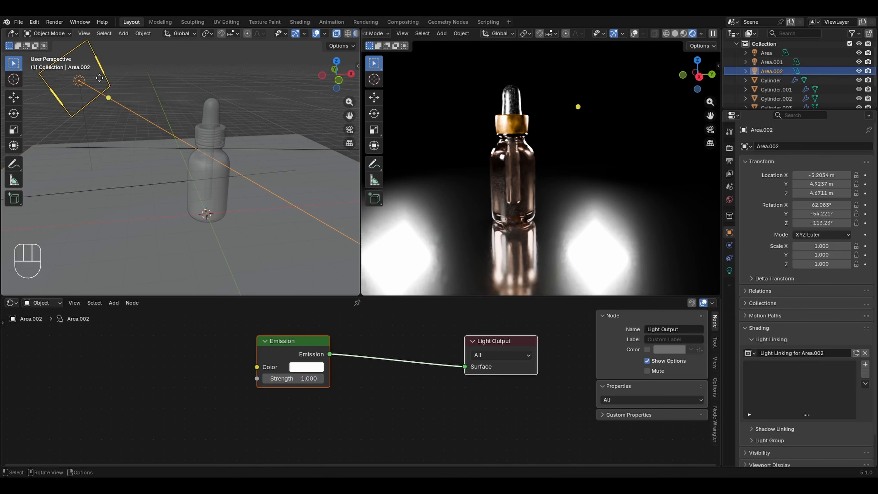
pyautogui.scroll(-3, 769, 87)
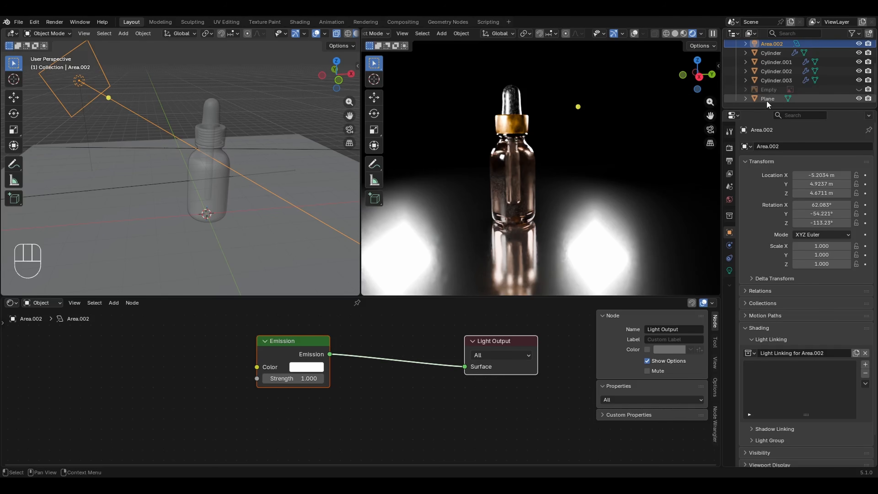
pyautogui.moveTo(769, 98); pyautogui.dragTo(777, 379)
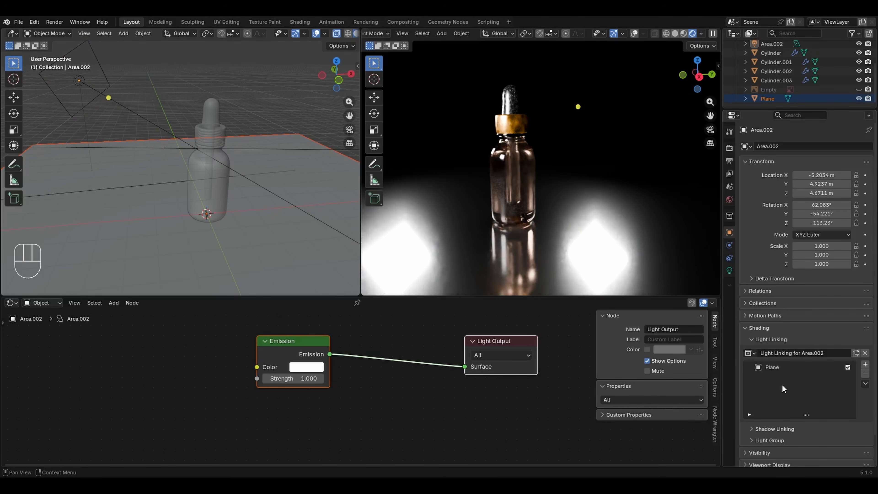
pyautogui.click(848, 368)
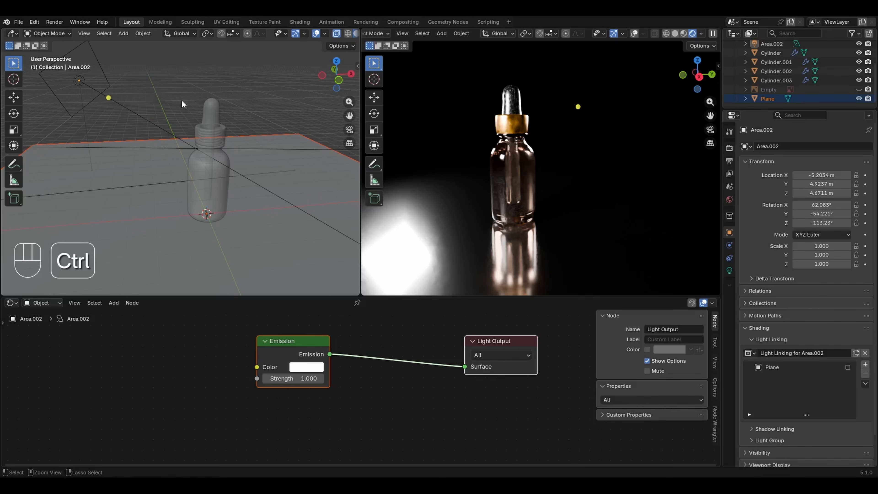
# - Create a light linking collection for the second area light, add the ground plane, and exclude it from that light
pyautogui.keyDown('ctrl'); pyautogui.moveTo(181, 99); pyautogui.dragTo(109, 179, button='middle'); pyautogui.keyUp('ctrl')
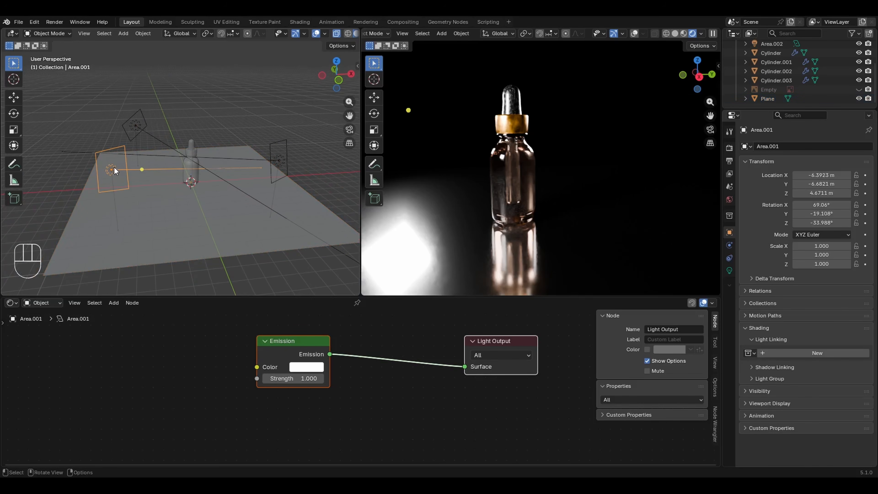
pyautogui.click(825, 353)
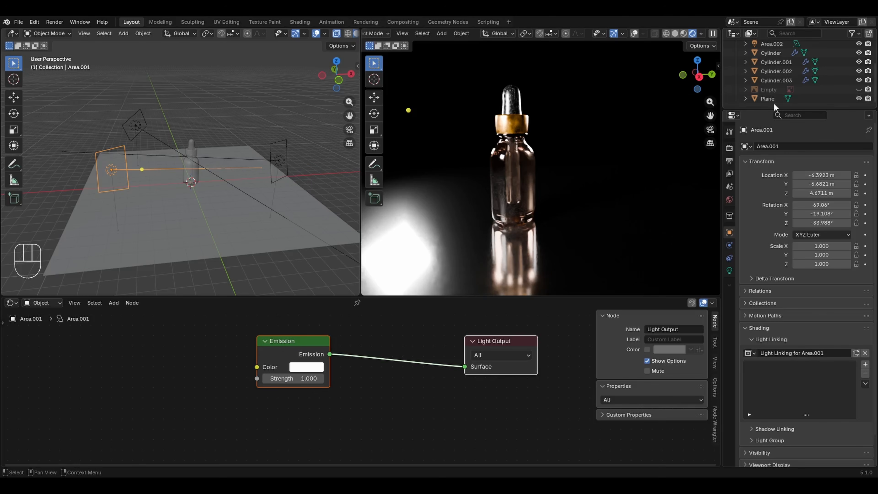
pyautogui.moveTo(770, 98); pyautogui.dragTo(775, 385)
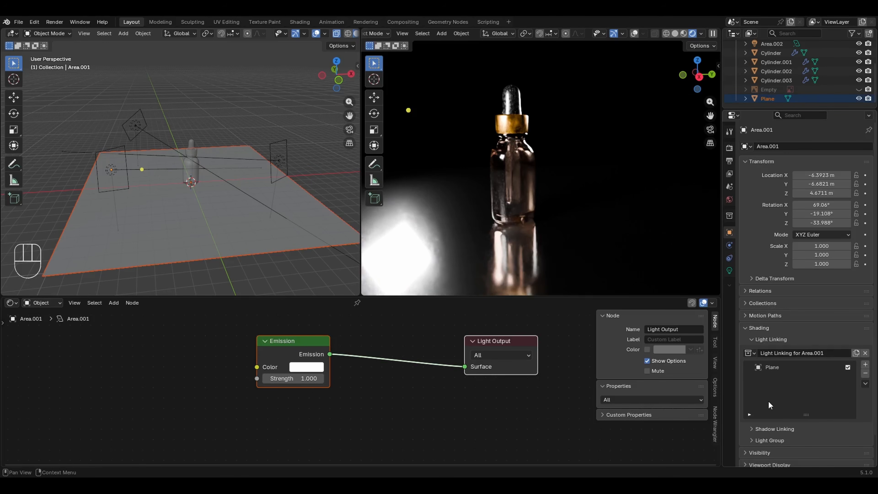
pyautogui.click(848, 367)
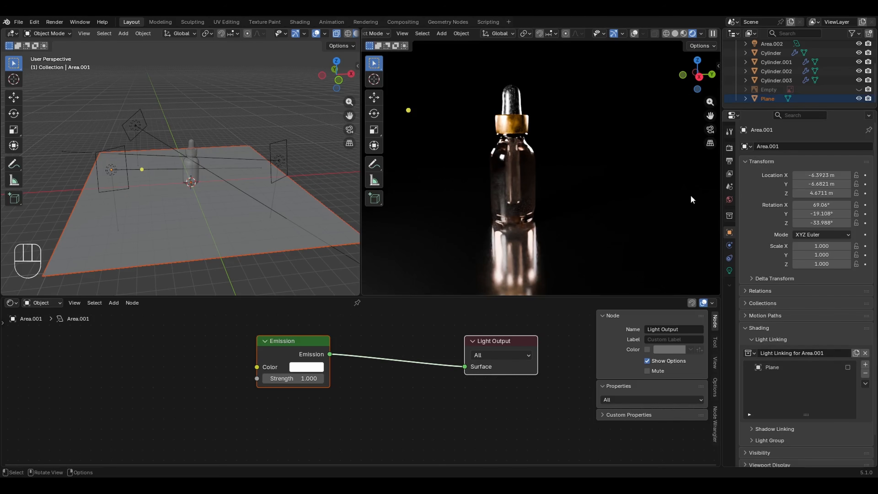
# - Examine the bottle and its ground reflection in the rendered view from an angle and from the front
pyautogui.moveTo(691, 195); pyautogui.dragTo(492, 189, button='middle')
pyautogui.click(277, 143)
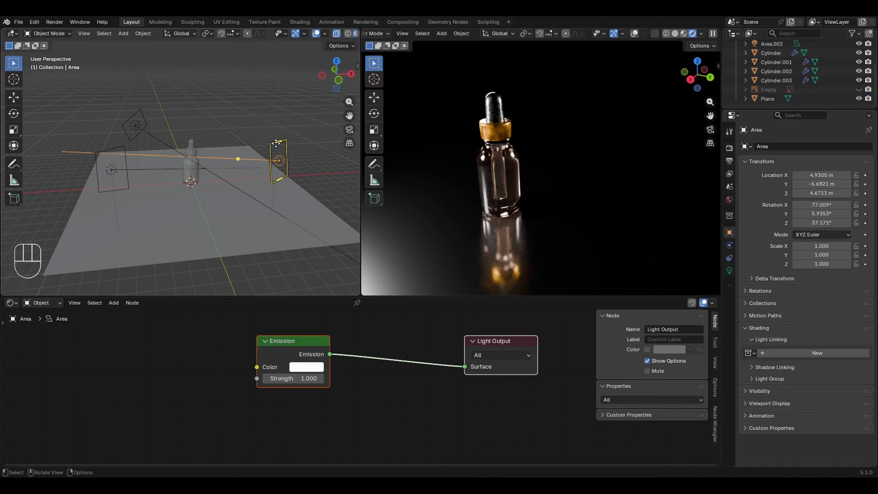
pyautogui.keyDown('ctrl'); pyautogui.moveTo(545, 161); pyautogui.dragTo(643, 183, button='middle'); pyautogui.keyUp('ctrl')
pyautogui.press('KP_1')
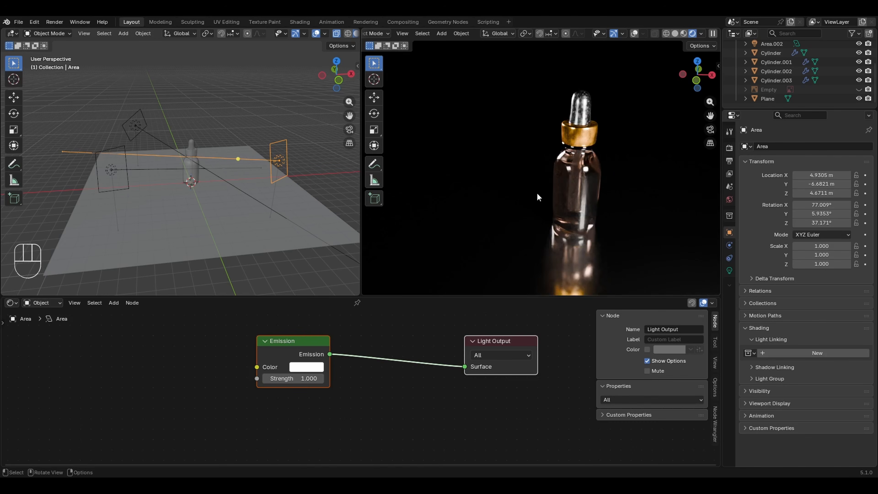
pyautogui.keyDown('shift'); pyautogui.moveTo(568, 176); pyautogui.dragTo(539, 236, button='middle'); pyautogui.keyUp('shift')
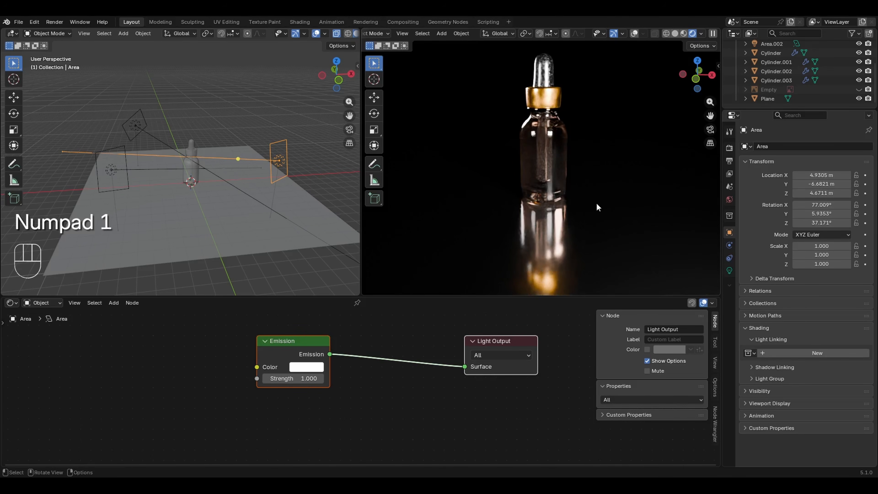
pyautogui.moveTo(598, 207)
pyautogui.keyDown('ctrl'); pyautogui.mouseDown(button='middle')
pyautogui.moveTo(562, 164)
pyautogui.moveTo(588, 208)
pyautogui.mouseUp(button='middle'); pyautogui.keyUp('ctrl')
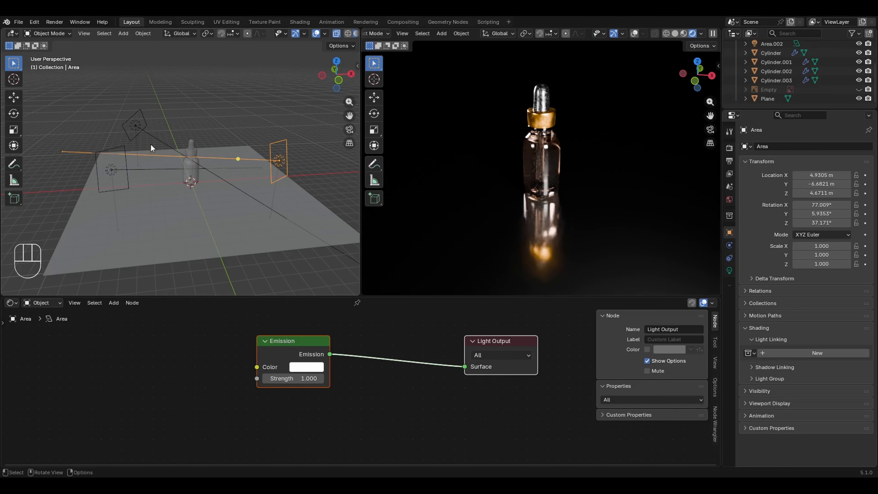
# - Set the power of the third area light, behind the bottle, to 500
pyautogui.click(136, 125)
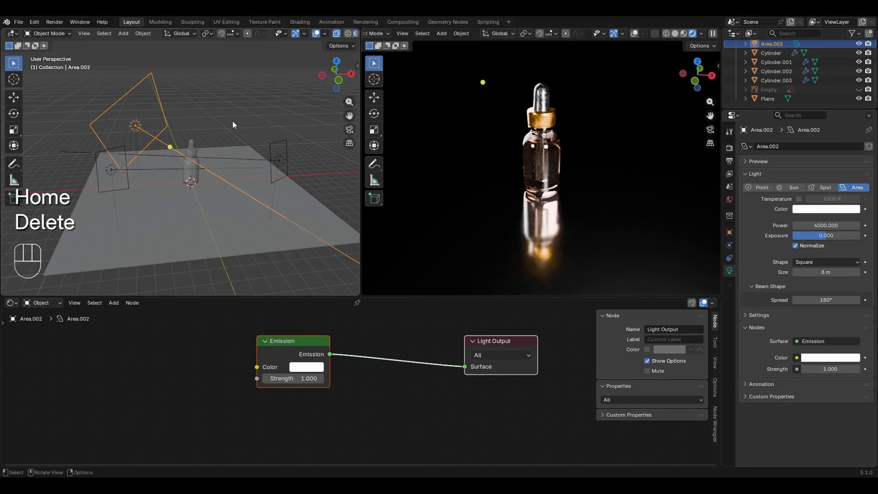
pyautogui.press('s')
pyautogui.press('Escape')
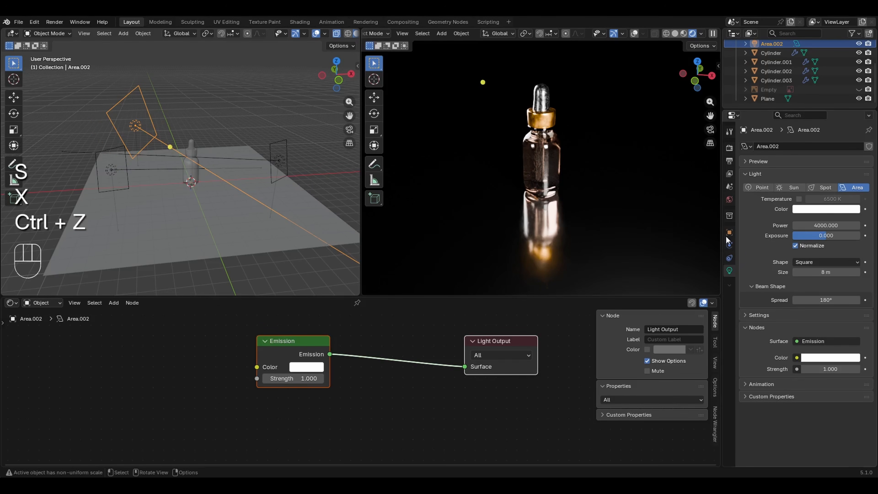
pyautogui.click(806, 227)
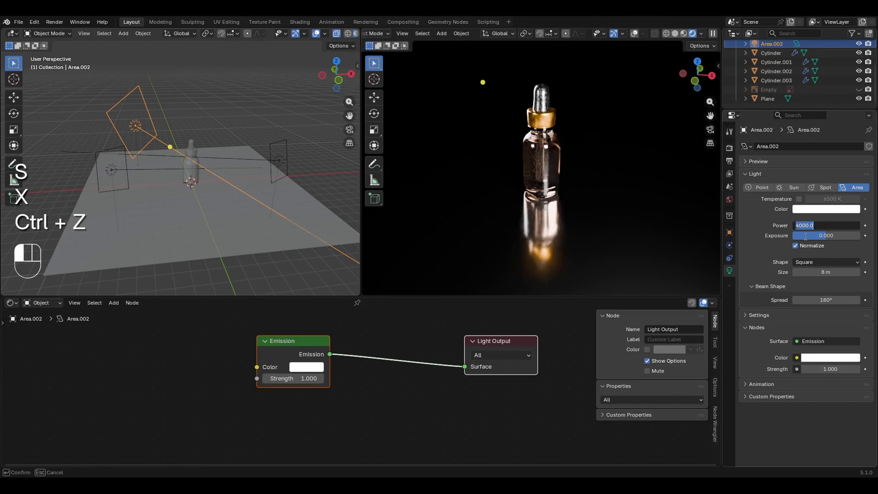
pyautogui.write('500')
pyautogui.press('Return')
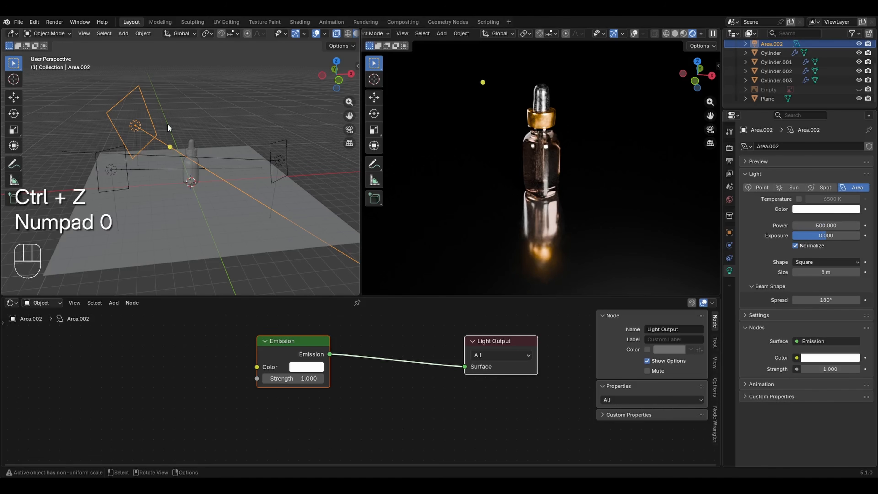
# - Set the power of the first and second area lights, in front of the bottle, to 150 each
pyautogui.click(112, 170)
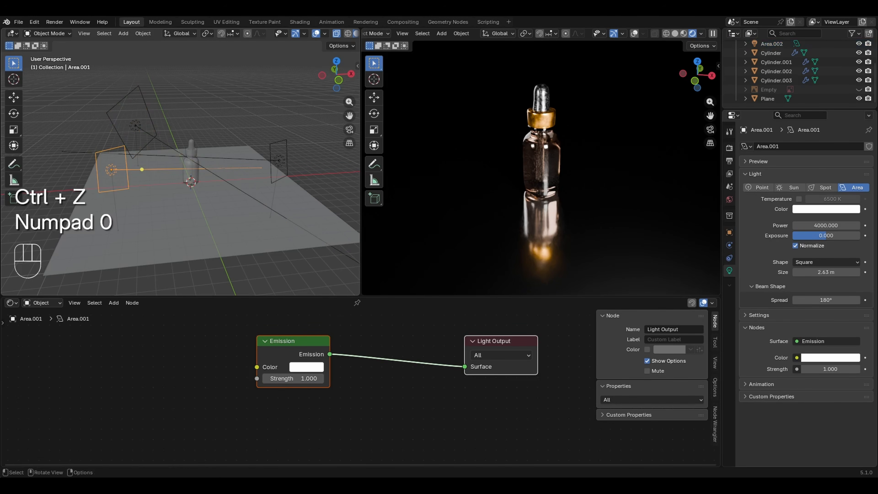
pyautogui.click(810, 227)
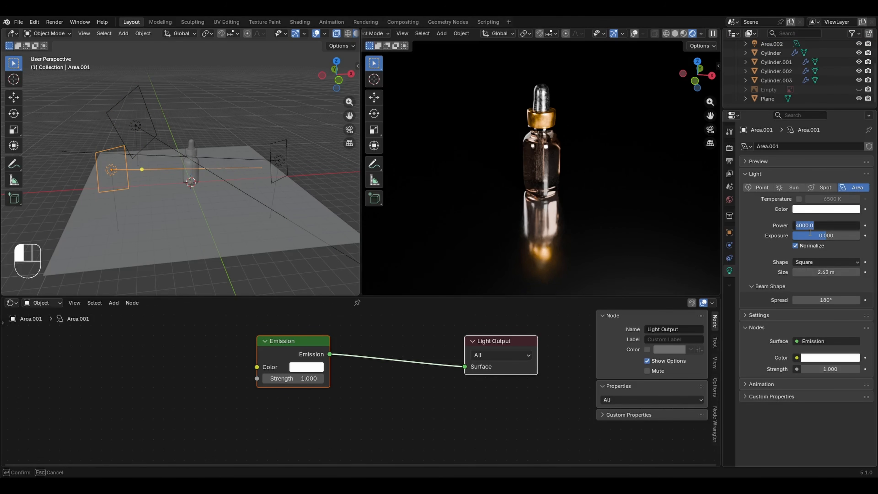
pyautogui.write('150')
pyautogui.press('Return')
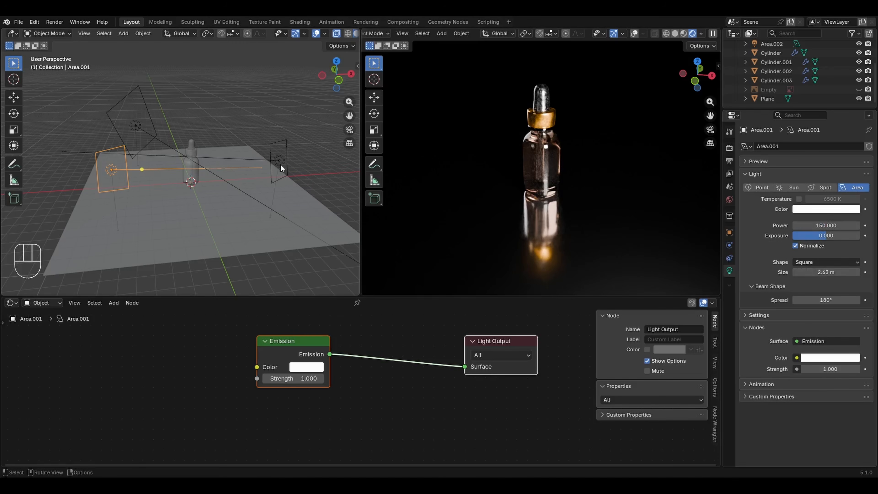
pyautogui.click(281, 168)
pyautogui.click(808, 227)
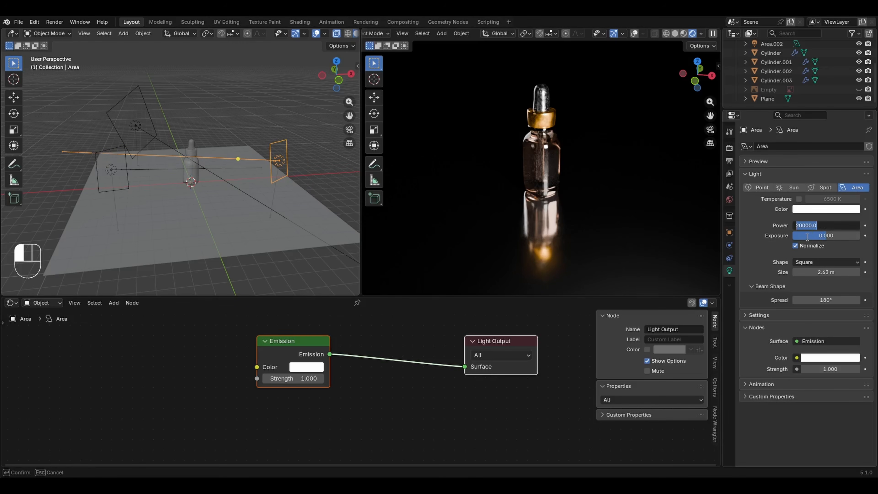
pyautogui.write('150')
pyautogui.press('Return')
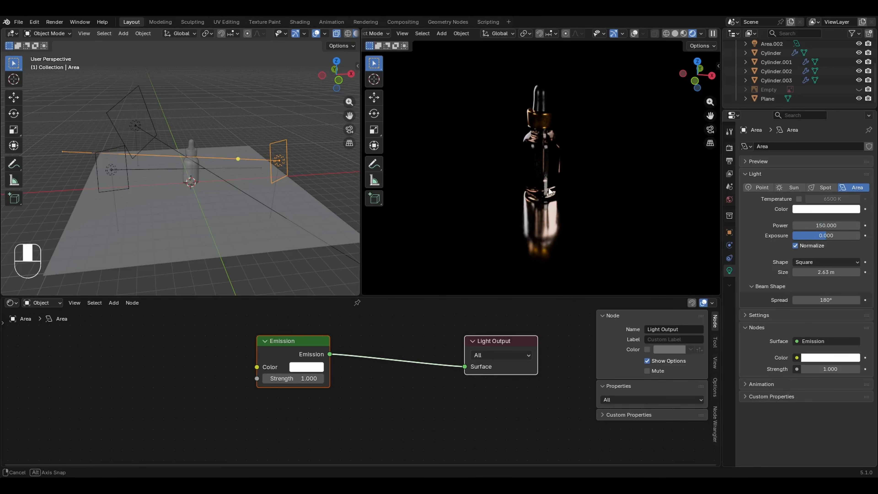
pyautogui.moveTo(550, 191)
pyautogui.mouseDown(button='middle')
pyautogui.moveTo(540, 175)
pyautogui.moveTo(591, 161)
pyautogui.moveTo(554, 204)
pyautogui.mouseUp(button='middle')
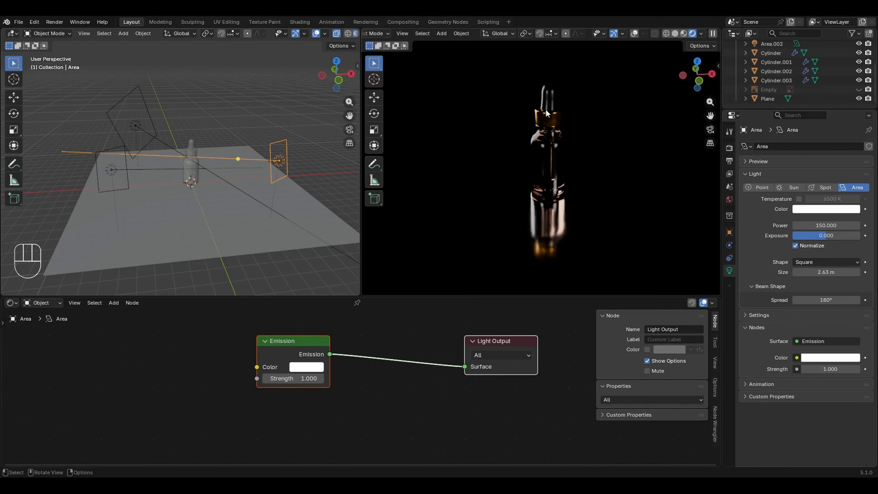
pyautogui.moveTo(529, 176); pyautogui.dragTo(545, 218, button='middle')
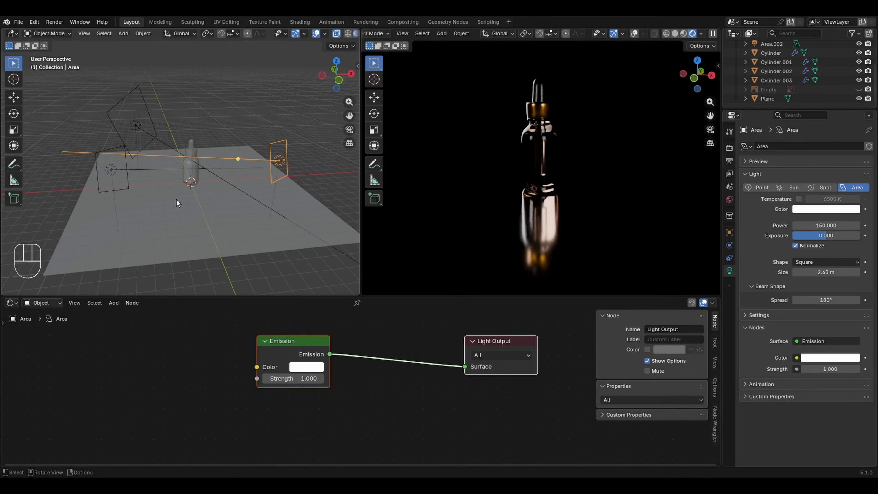
# - Add a new 2 m plane at the world origin for use behind the bottle
pyautogui.press('KP_7')
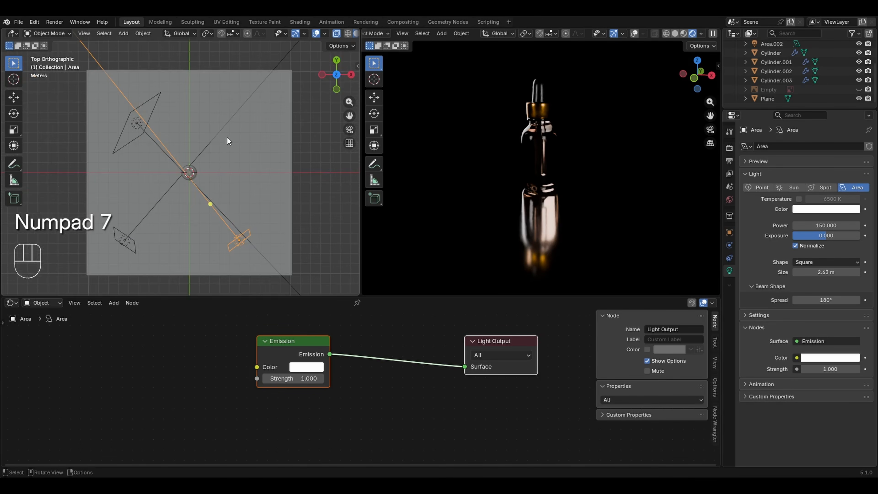
pyautogui.keyDown('ctrl'); pyautogui.moveTo(228, 138); pyautogui.dragTo(218, 181, button='middle'); pyautogui.keyUp('ctrl')
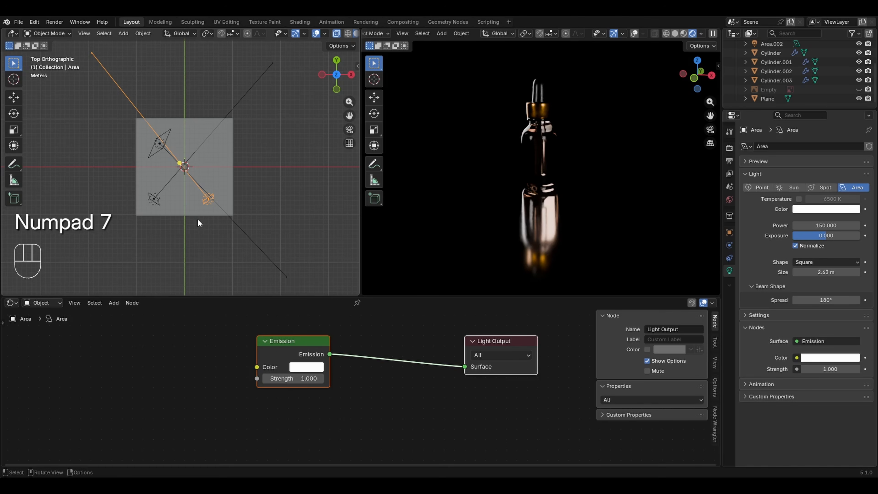
pyautogui.press('KP_1')
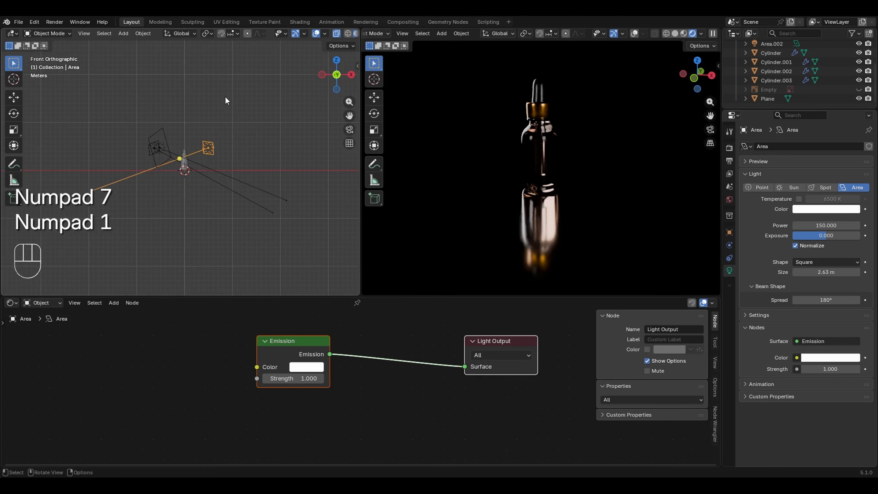
pyautogui.hotkey('shift', 'a')
pyautogui.moveTo(193, 52)
pyautogui.click(239, 52)
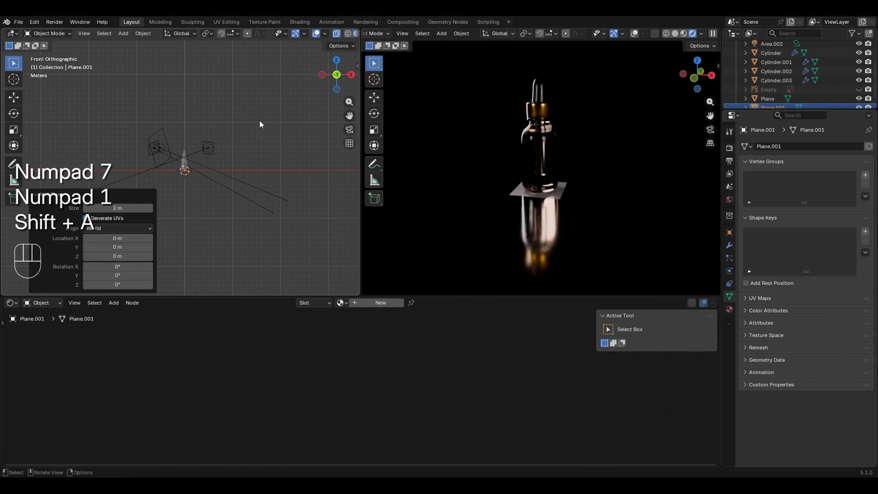
# - Stand the new plane upright by rotating its mesh 90° about X in Edit Mode
pyautogui.press('Tab')
pyautogui.moveTo(206, 193); pyautogui.dragTo(211, 196, button='middle')
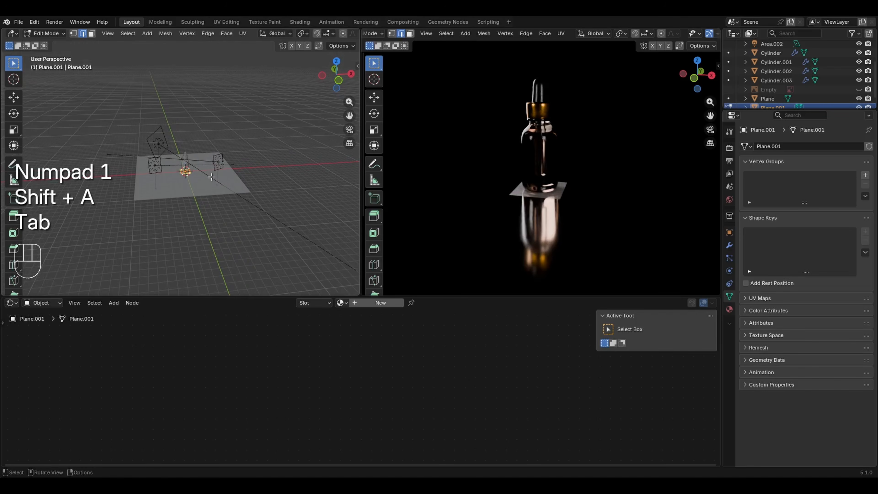
pyautogui.press('r')
pyautogui.press('x')
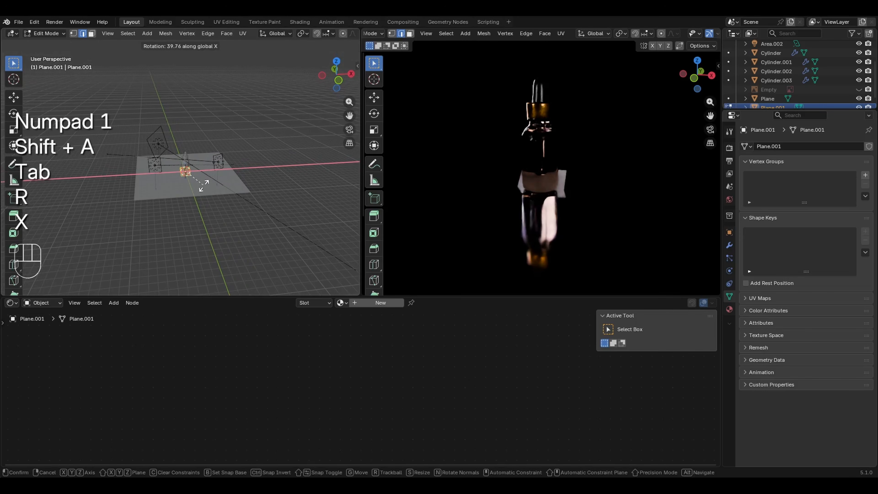
pyautogui.press('KP_9')
pyautogui.press('KP_0')
pyautogui.press('KP_Enter')
pyautogui.press('Tab')
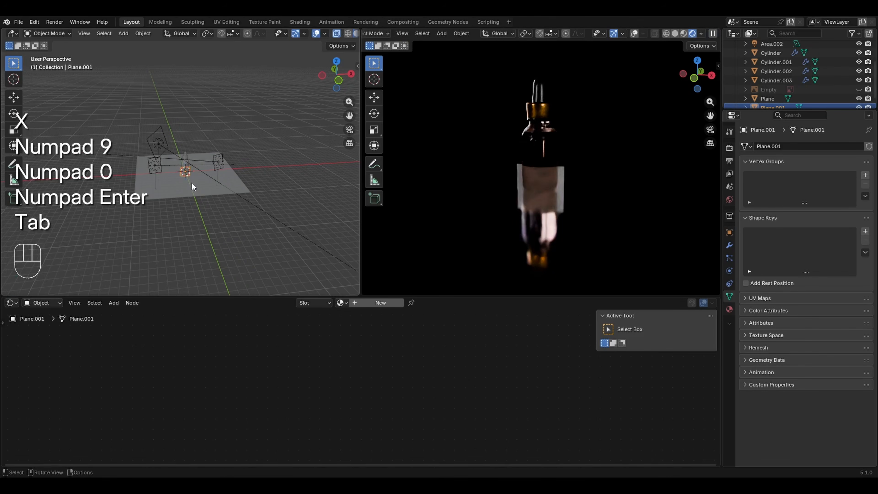
# - Scale the upright plane up about 22.5 times and widen it about 1.29 times along X
pyautogui.press('s')
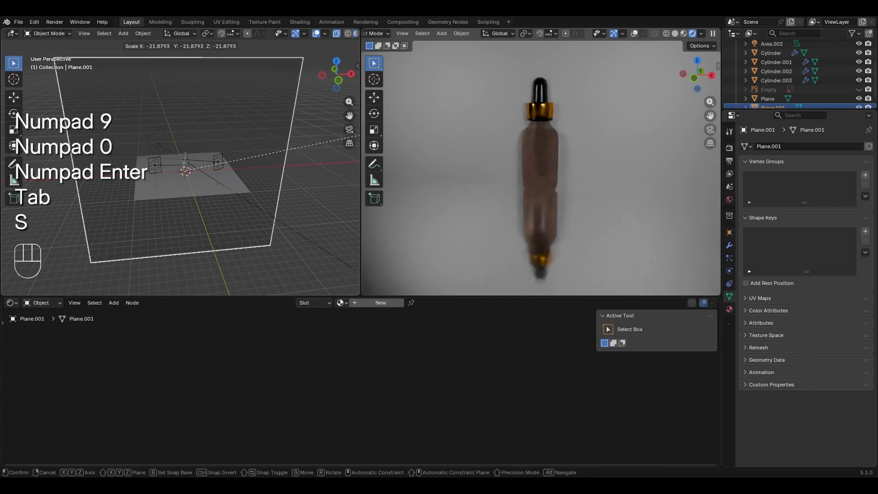
pyautogui.click(288, 144)
pyautogui.press('s')
pyautogui.press('x')
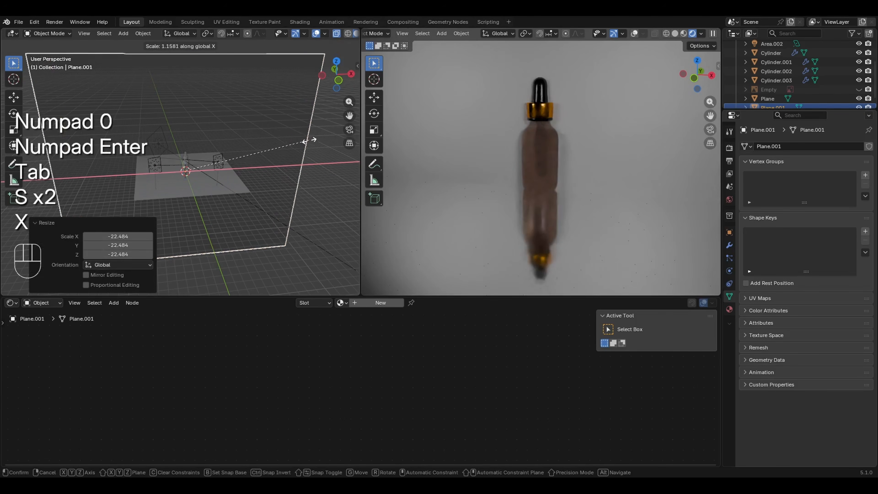
pyautogui.click(321, 141)
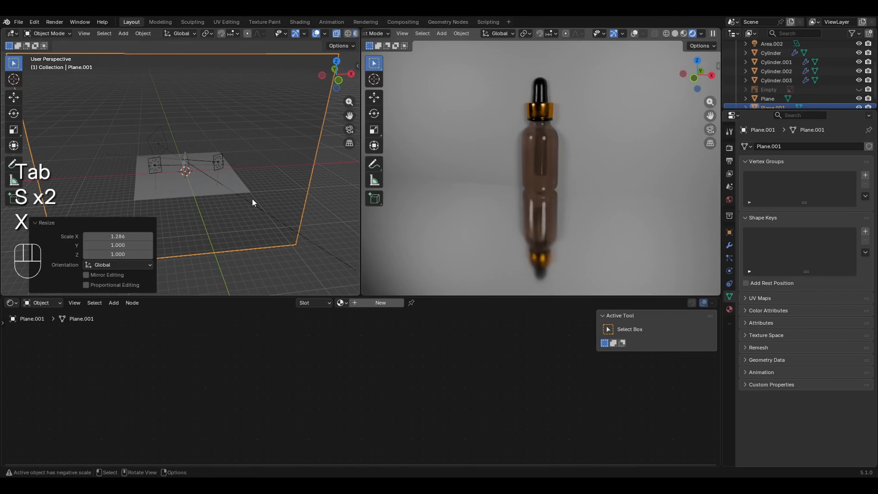
# - Move the upright plane about 42 m back along Y behind the bottle and scale its mesh up about 2.4 times in Edit Mode
pyautogui.press('g')
pyautogui.press('y')
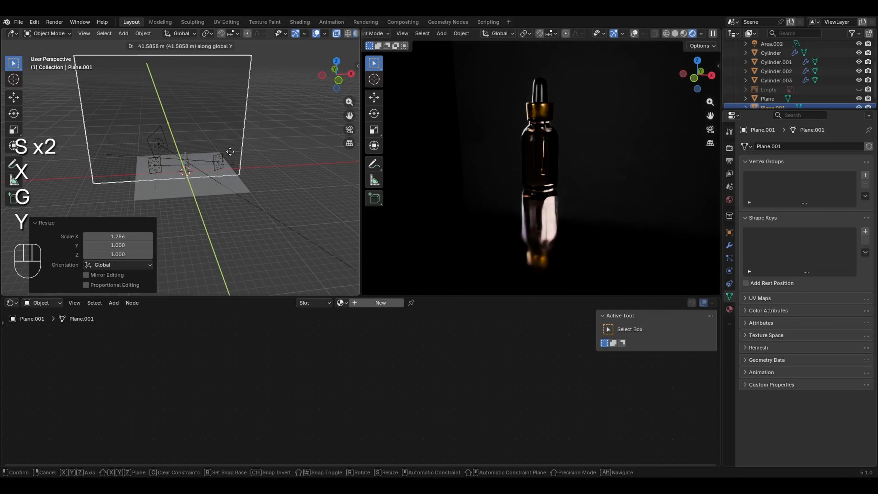
pyautogui.click(238, 160)
pyautogui.press('Tab')
pyautogui.press('s')
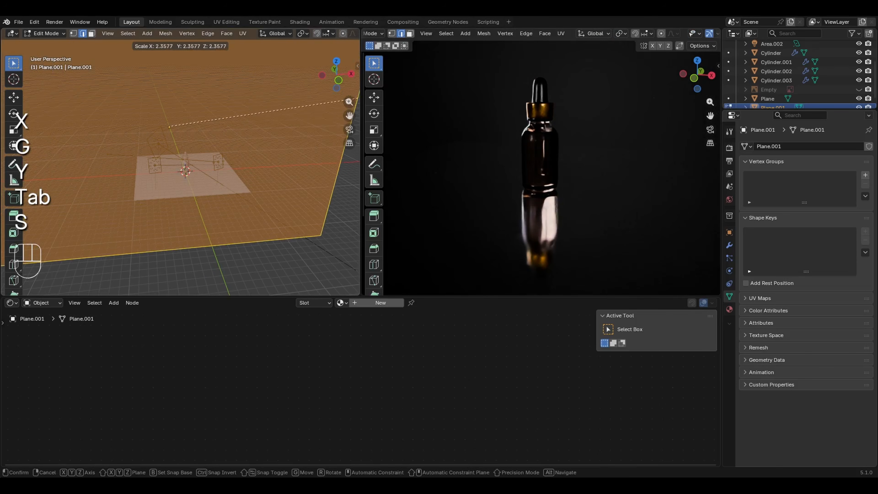
pyautogui.click(243, 177)
pyautogui.press('Tab')
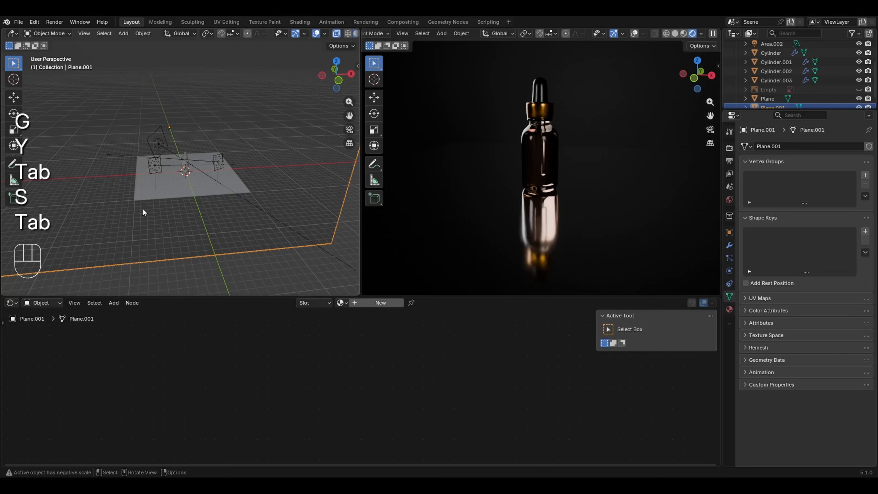
# - Create a new material for the backdrop plane and delete its Principled BSDF node
pyautogui.moveTo(143, 210); pyautogui.dragTo(163, 202, button='middle')
pyautogui.press('n')
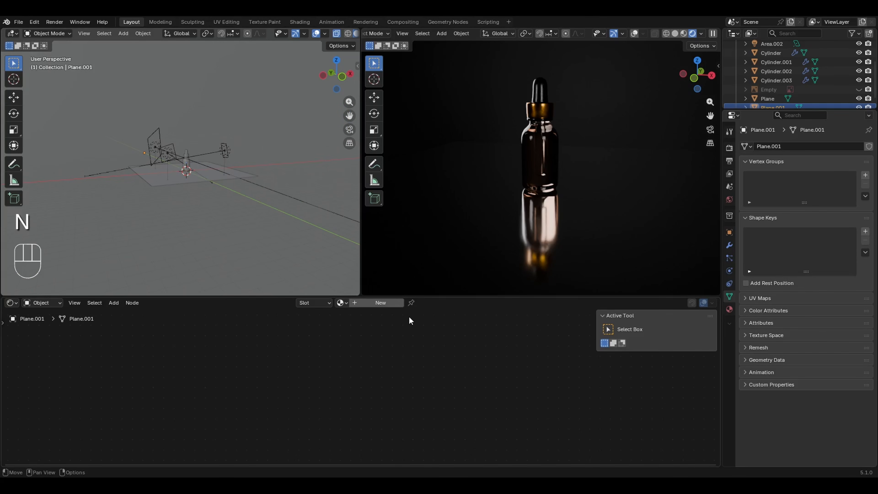
pyautogui.click(380, 302)
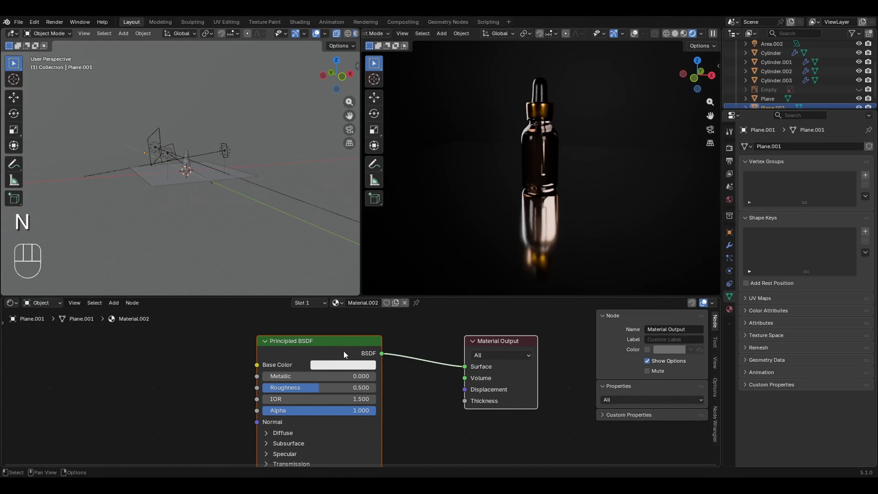
pyautogui.click(335, 350)
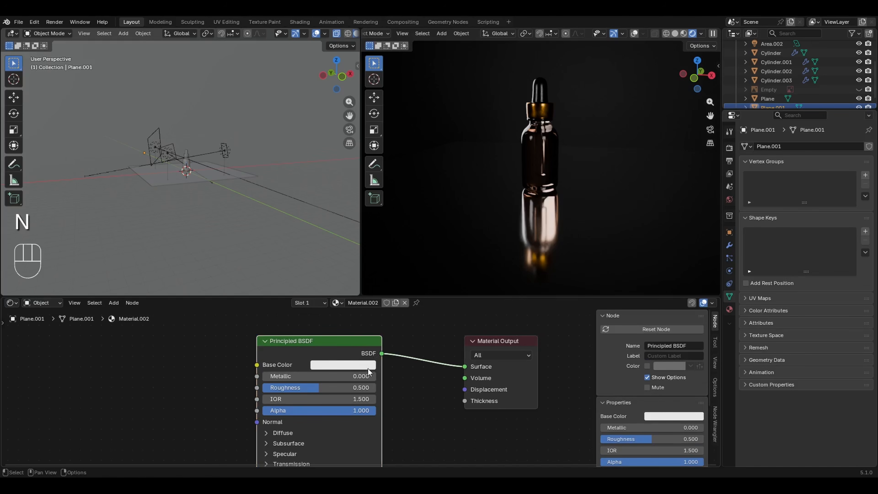
pyautogui.press('x')
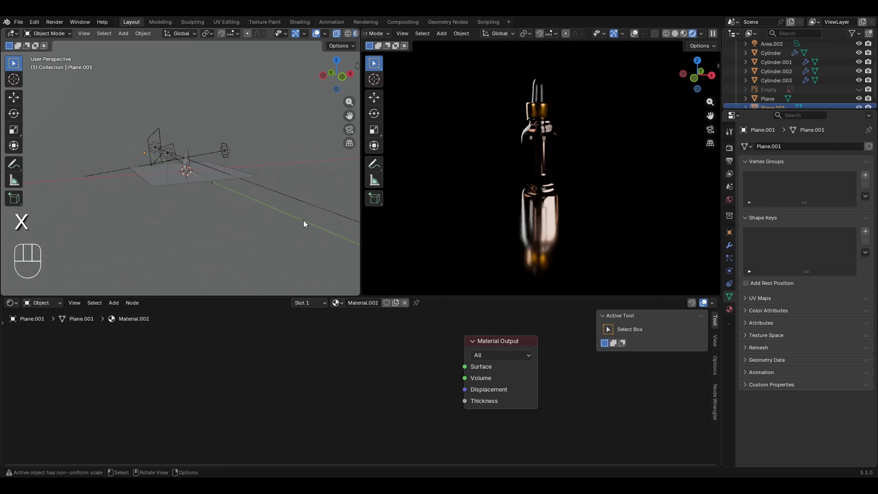
# - Add an Emission shader to the backdrop material and connect it to the Material Output's Surface
pyautogui.hotkey('shift', 'a')
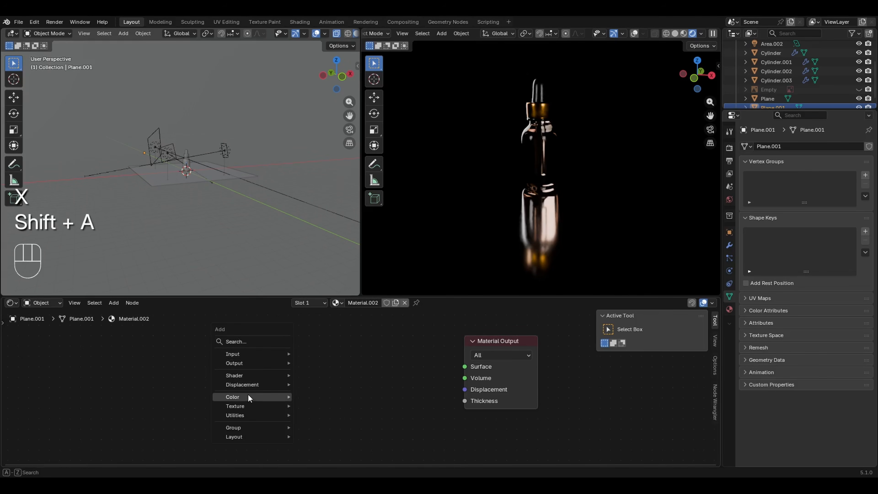
pyautogui.moveTo(248, 377)
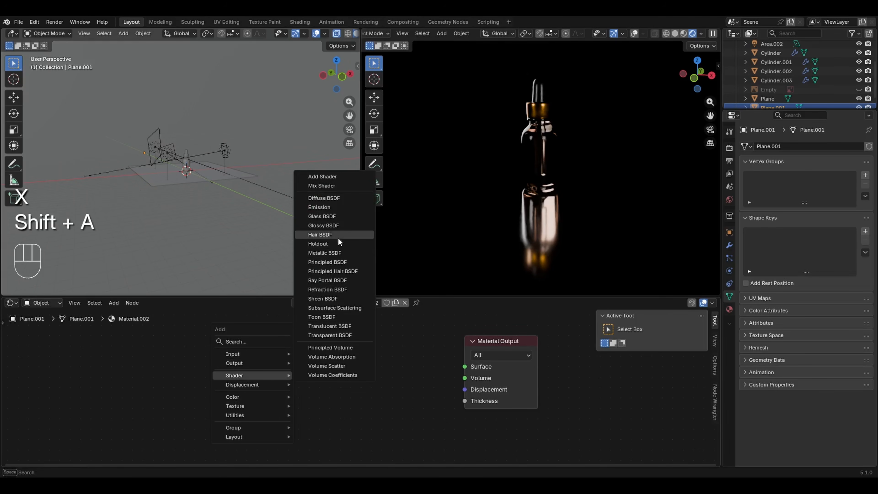
pyautogui.click(319, 207)
pyautogui.click(312, 237)
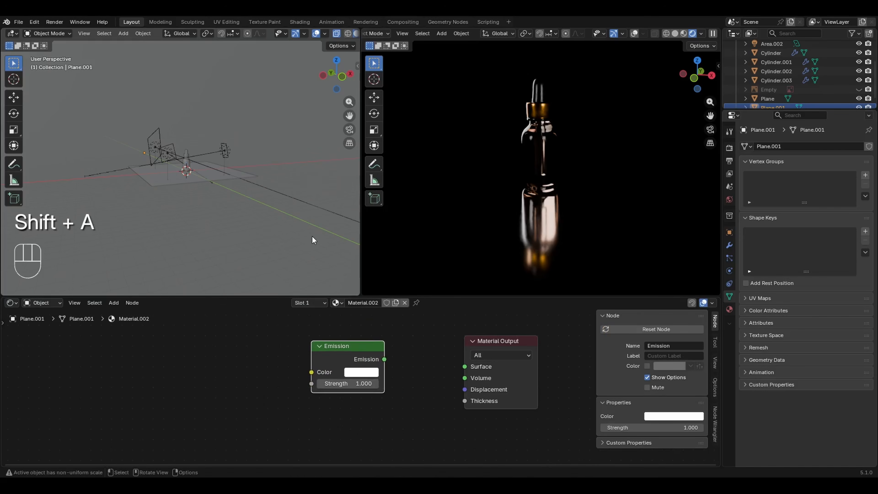
pyautogui.moveTo(384, 359); pyautogui.dragTo(458, 366)
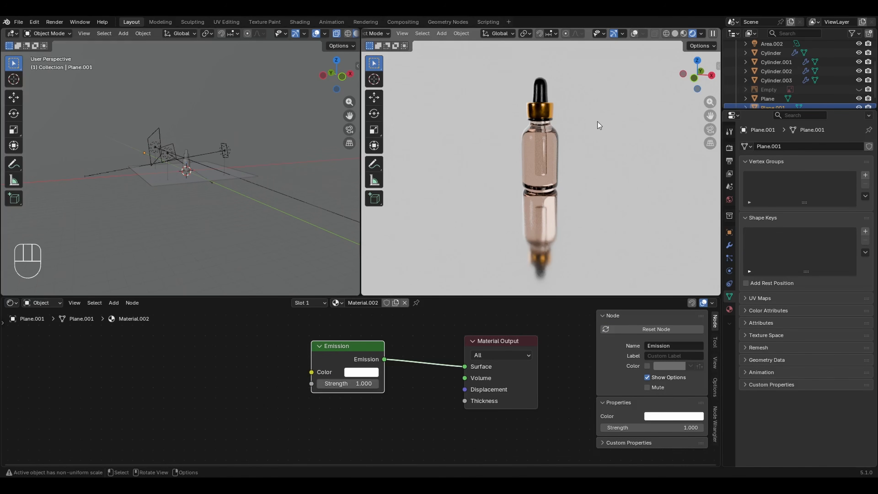
# - Hide all three area lights to compare the bottle's look without them, and undo the hiding
pyautogui.moveTo(596, 123); pyautogui.dragTo(560, 137, button='middle')
pyautogui.press('Escape')
pyautogui.keyDown('ctrl'); pyautogui.moveTo(605, 212); pyautogui.dragTo(537, 169, button='middle'); pyautogui.keyUp('ctrl')
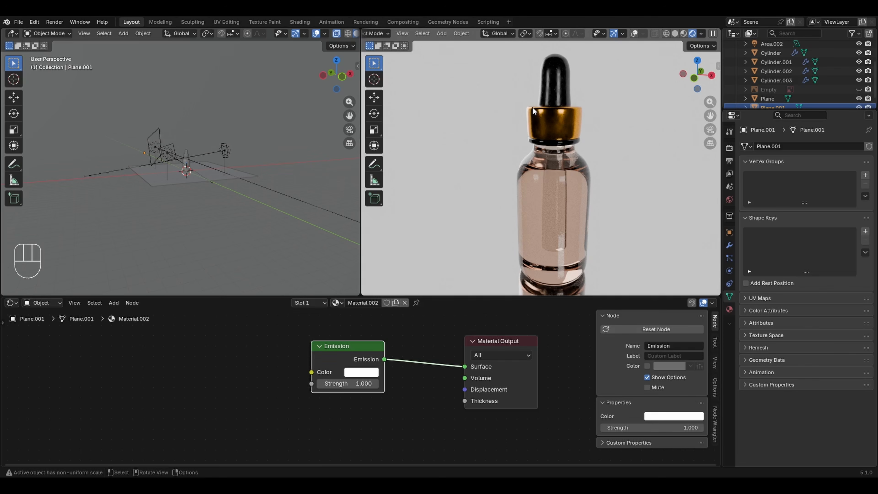
pyautogui.press('h')
pyautogui.hotkey('ctrl', 'z')
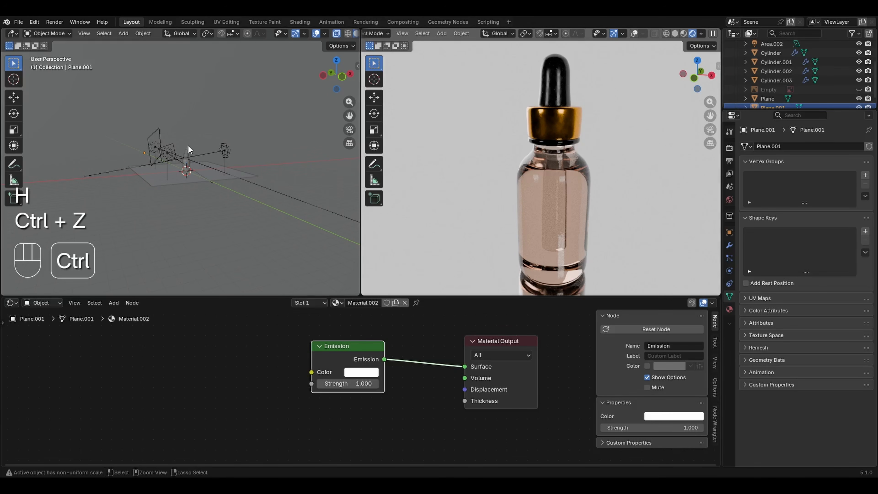
pyautogui.keyDown('ctrl'); pyautogui.moveTo(173, 146); pyautogui.dragTo(135, 140, button='middle'); pyautogui.keyUp('ctrl')
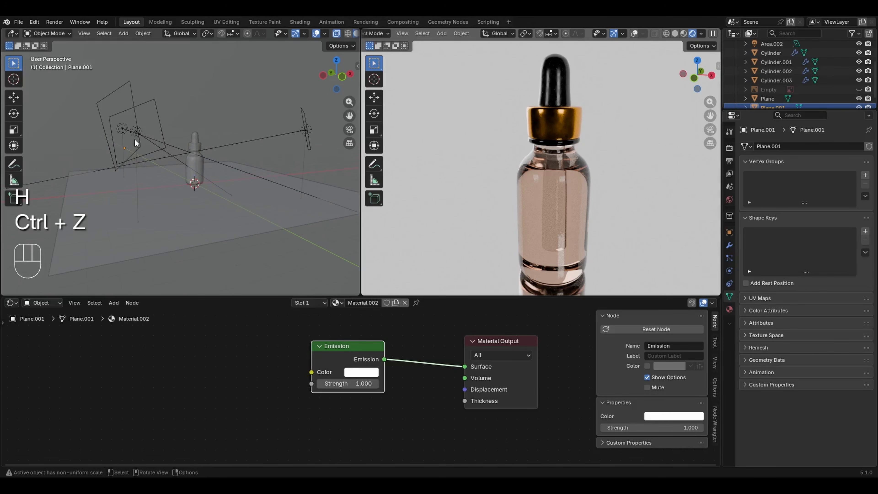
pyautogui.click(137, 133)
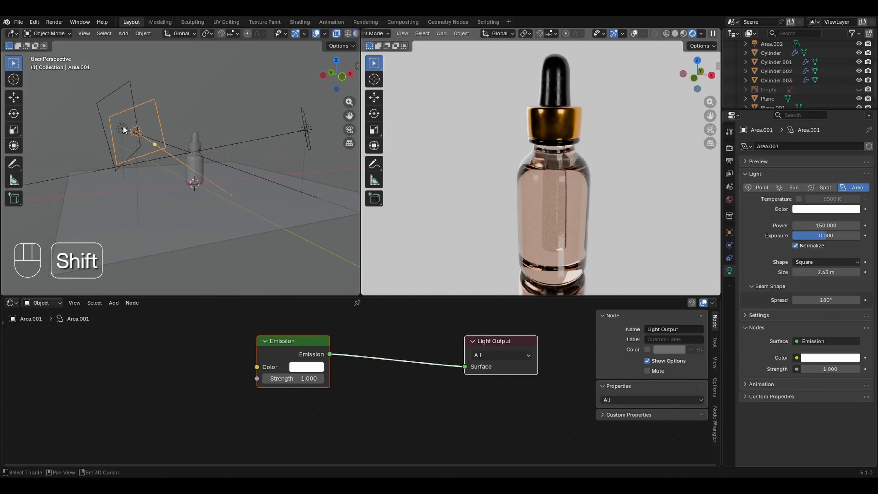
pyautogui.keyDown('shift'); pyautogui.click(123, 127); pyautogui.keyUp('shift')
pyautogui.keyDown('shift'); pyautogui.click(304, 131); pyautogui.keyUp('shift')
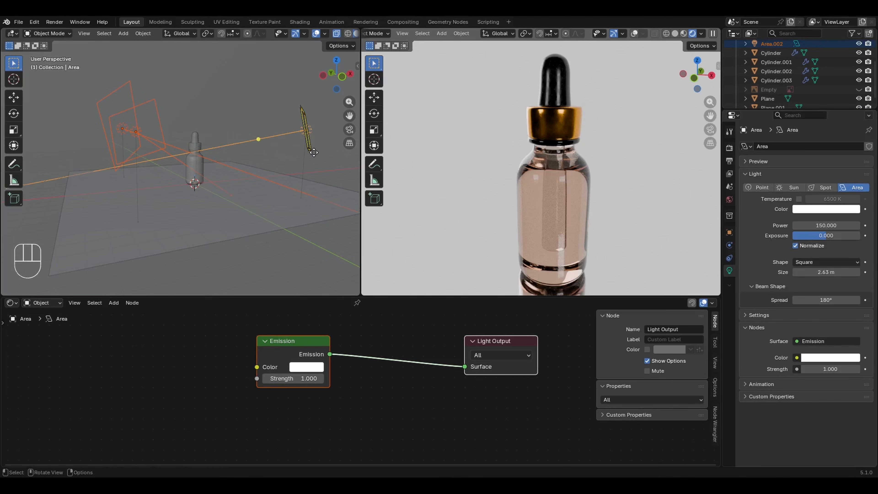
pyautogui.press('h')
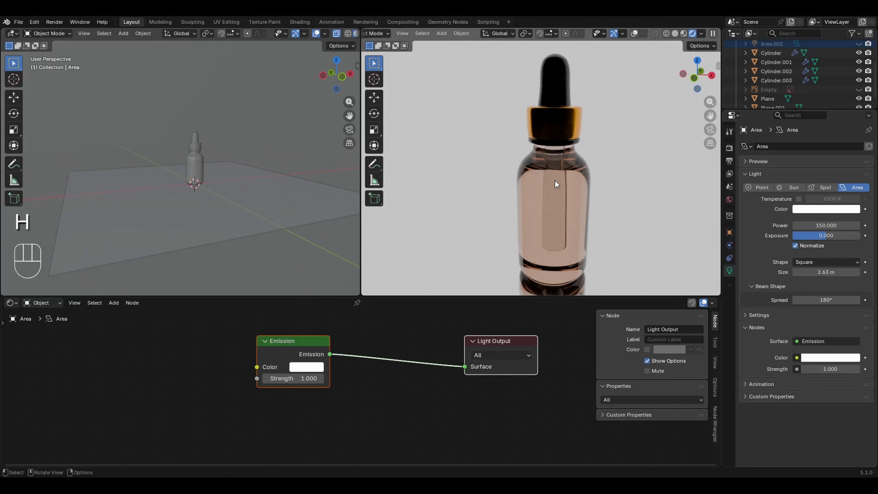
pyautogui.hotkey('ctrl', 'z')
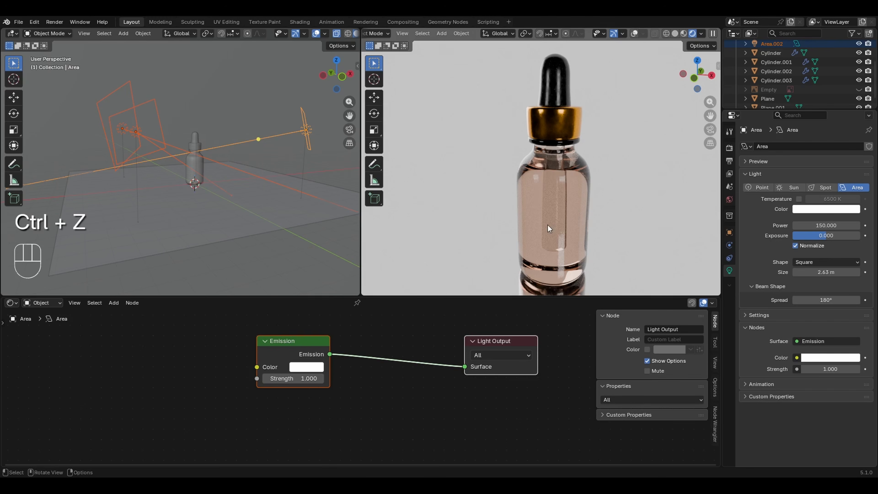
# - Select the backdrop plane and set its Emission strength to 1.3
pyautogui.moveTo(548, 226); pyautogui.dragTo(604, 236, button='middle')
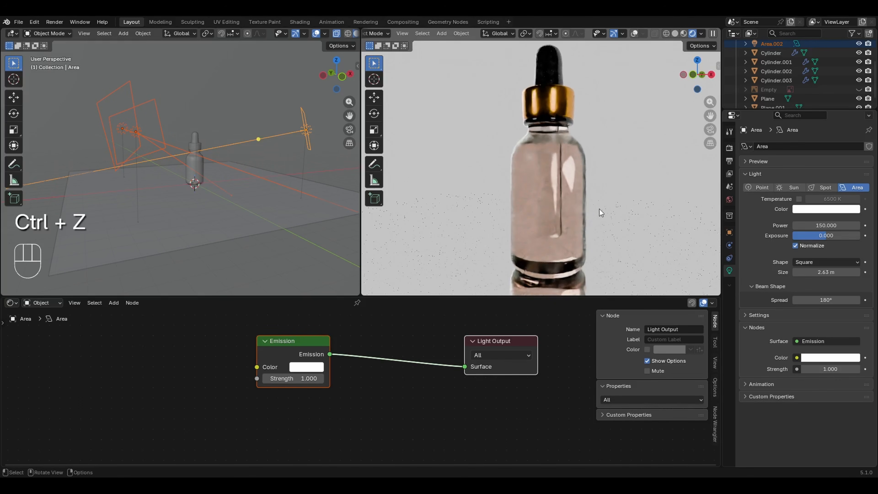
pyautogui.click(442, 88)
pyautogui.keyDown('ctrl'); pyautogui.moveTo(216, 194); pyautogui.dragTo(249, 236, button='middle'); pyautogui.keyUp('ctrl')
pyautogui.click(353, 384)
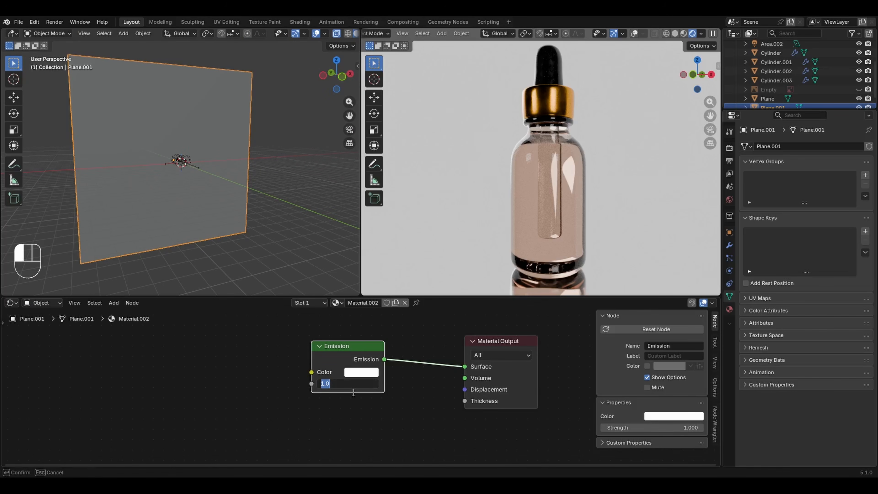
pyautogui.write('1.3')
pyautogui.press('Return')
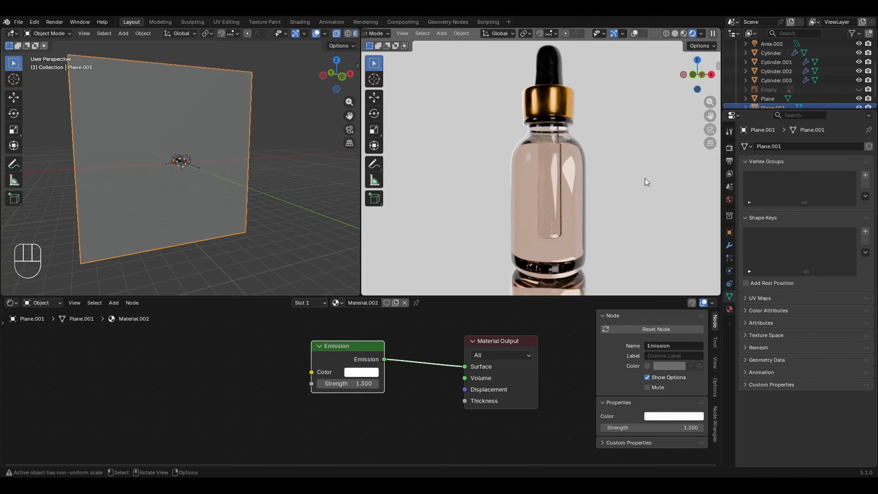
# - Tint the backdrop's Emission color a light peach
pyautogui.click(362, 372)
pyautogui.click(386, 243)
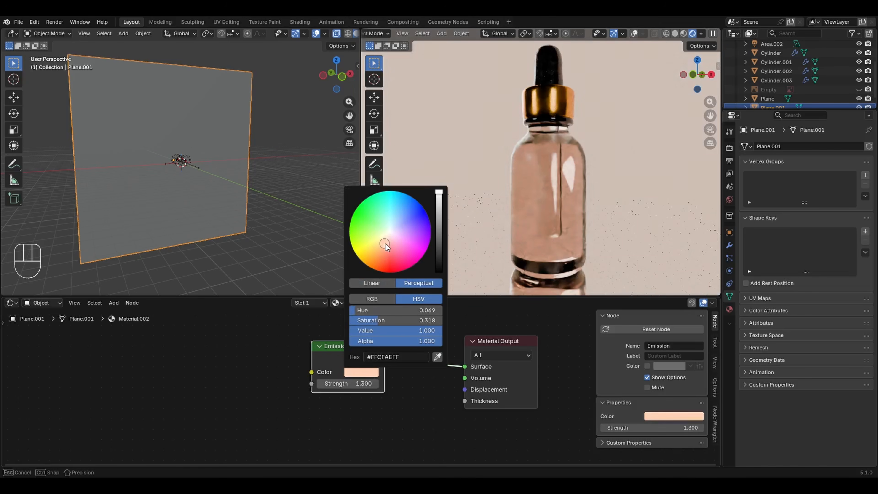
pyautogui.moveTo(385, 245); pyautogui.dragTo(385, 242)
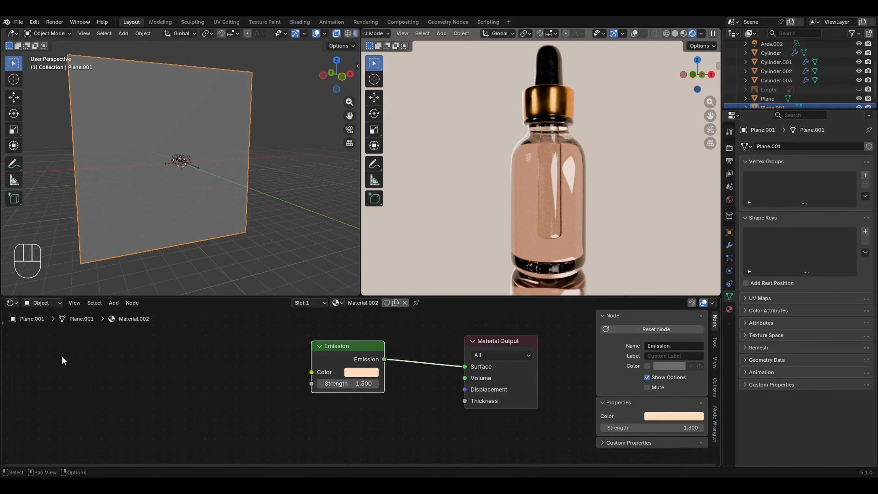
# - Add a Noise Texture to the backdrop material and connect its Factor to the Emission color
pyautogui.hotkey('shift', 'a')
pyautogui.moveTo(78, 377)
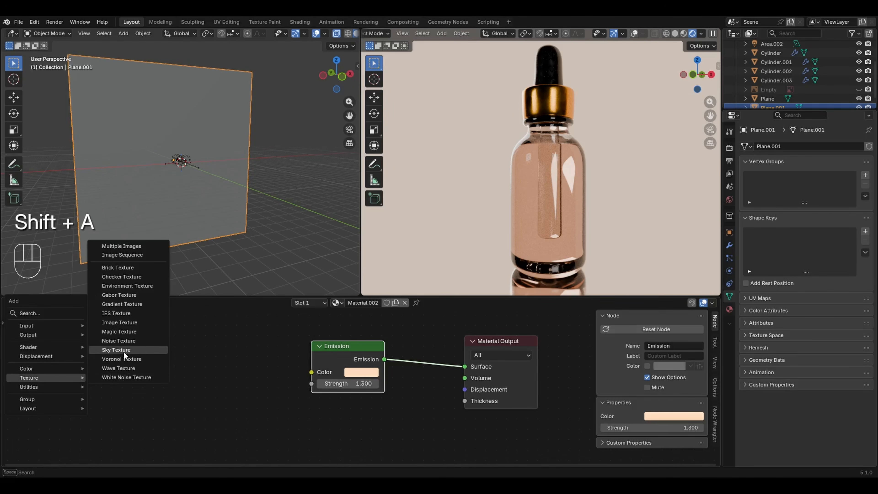
pyautogui.click(127, 340)
pyautogui.click(127, 340)
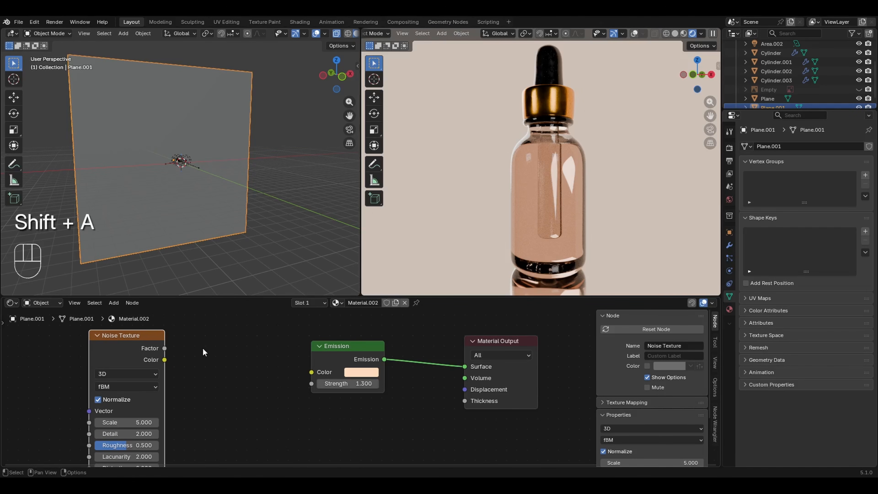
pyautogui.moveTo(165, 349); pyautogui.dragTo(311, 372)
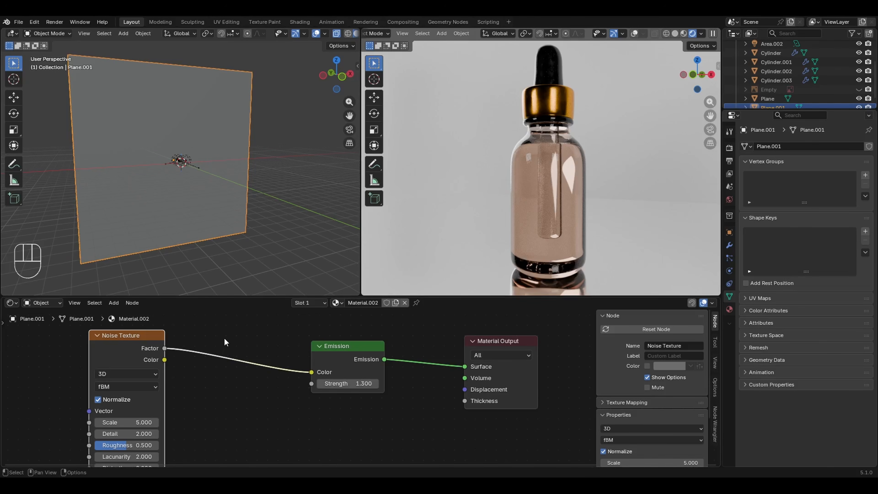
# - Insert a Color Ramp between the Noise Texture's Factor and the Emission color
pyautogui.hotkey('shift', 'a')
pyautogui.hotkey('shift', 'a')
pyautogui.moveTo(179, 344)
pyautogui.moveTo(147, 332)
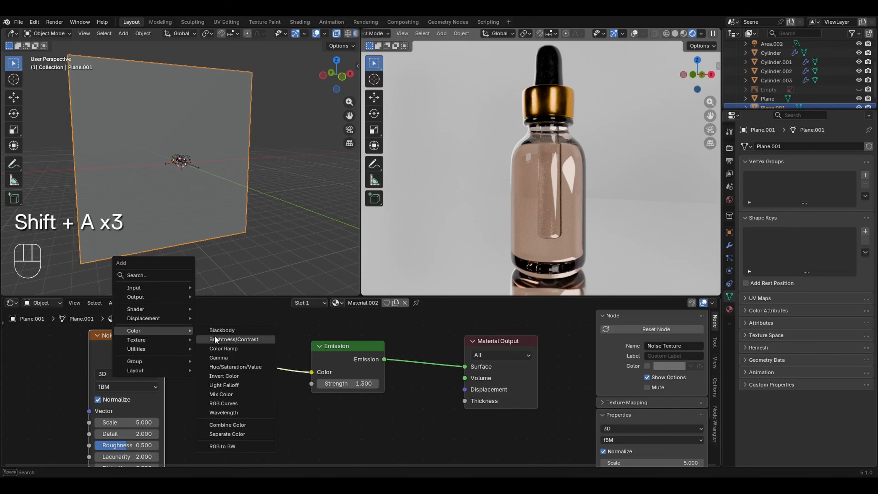
pyautogui.click(226, 340)
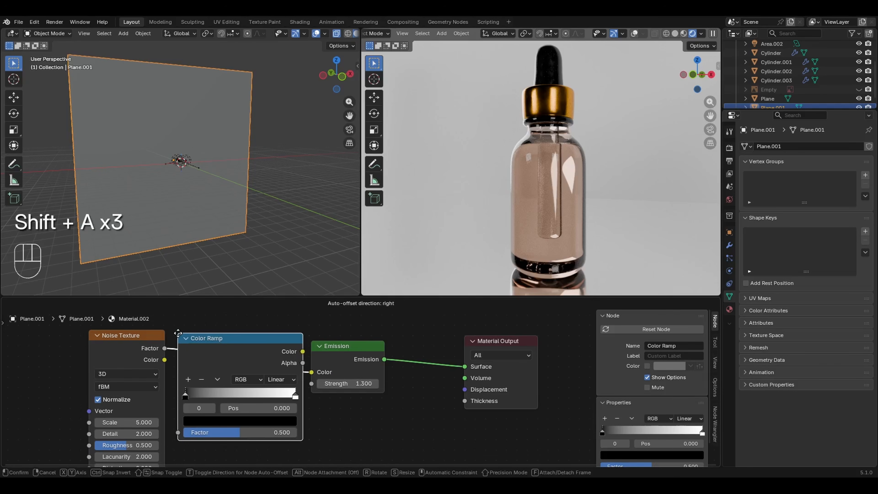
pyautogui.click(184, 334)
pyautogui.hotkey('ctrl', 'z')
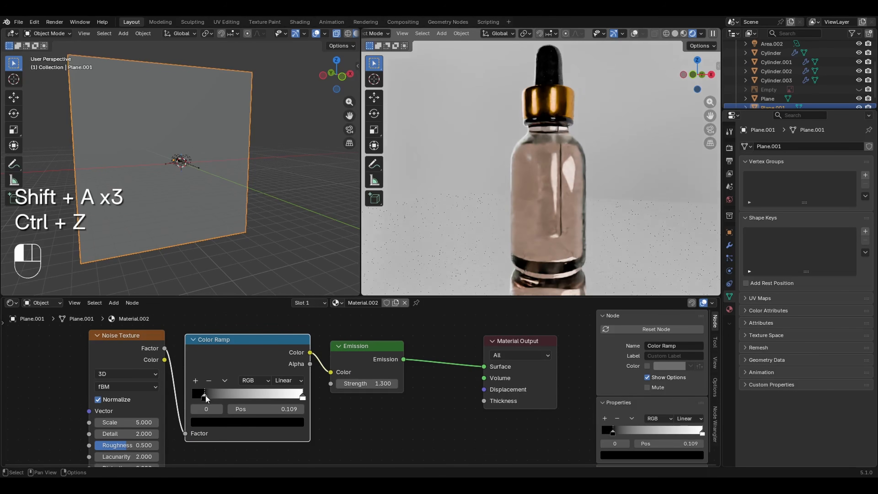
# - Color the ramp's first stop a peachy orange and place it at position 0.227
pyautogui.click(231, 422)
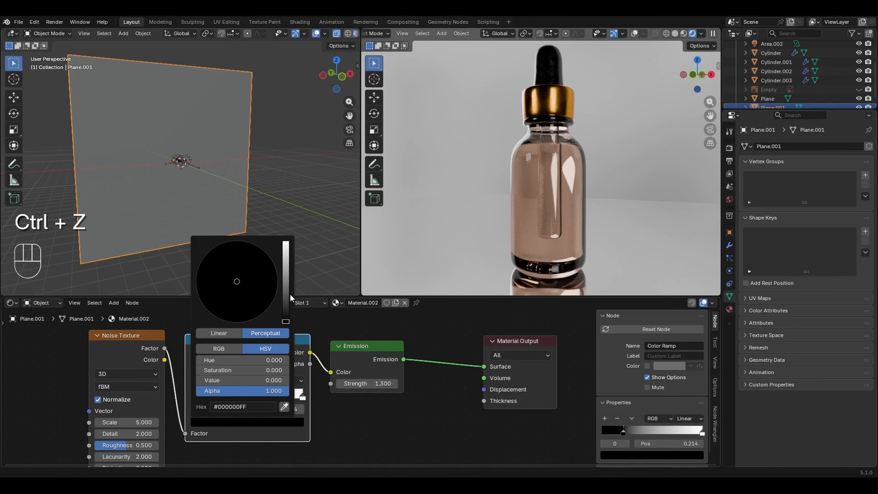
pyautogui.moveTo(288, 286); pyautogui.dragTo(286, 246)
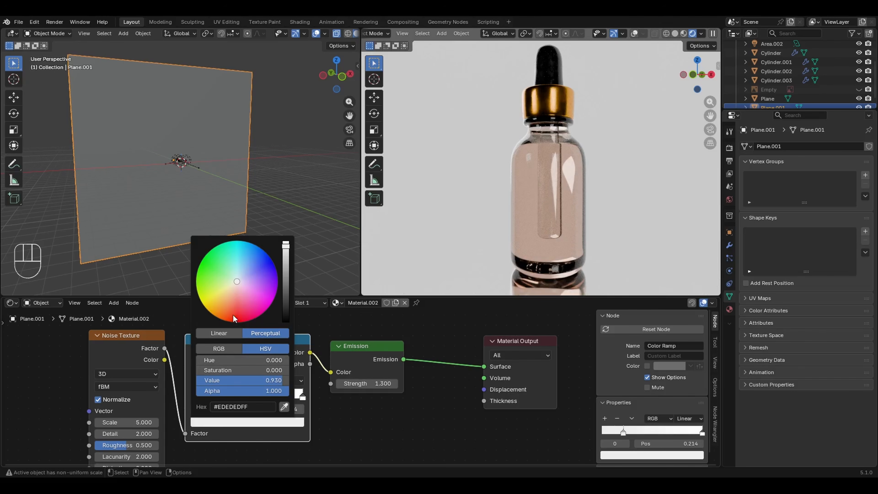
pyautogui.click(229, 294)
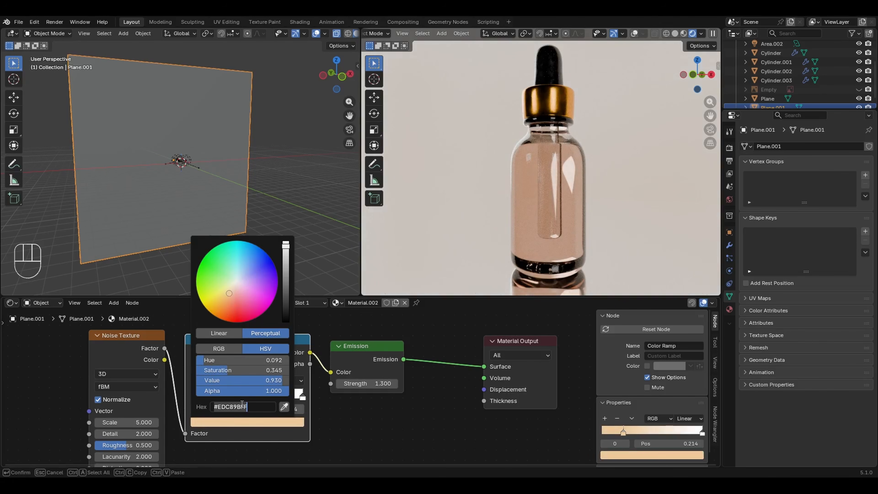
pyautogui.press('KP_2')
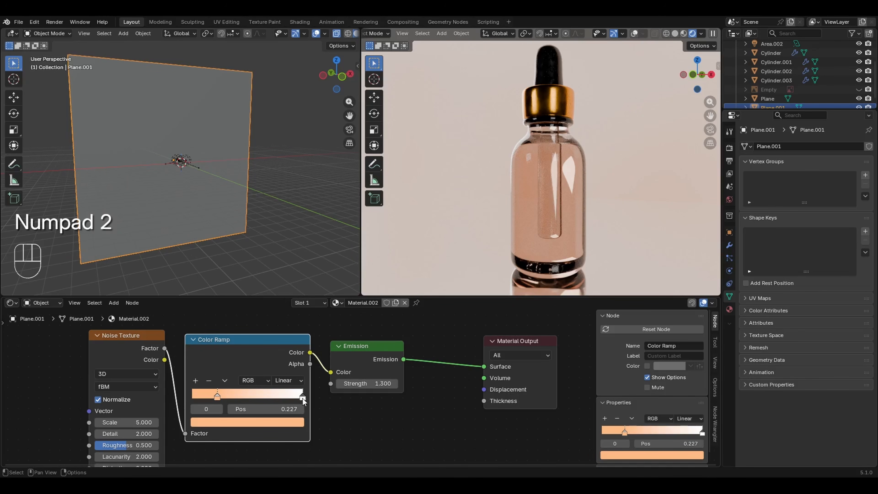
# - Place the color ramp's second stop at position 0.800 and color it a pale lilac
pyautogui.moveTo(302, 397); pyautogui.dragTo(277, 396)
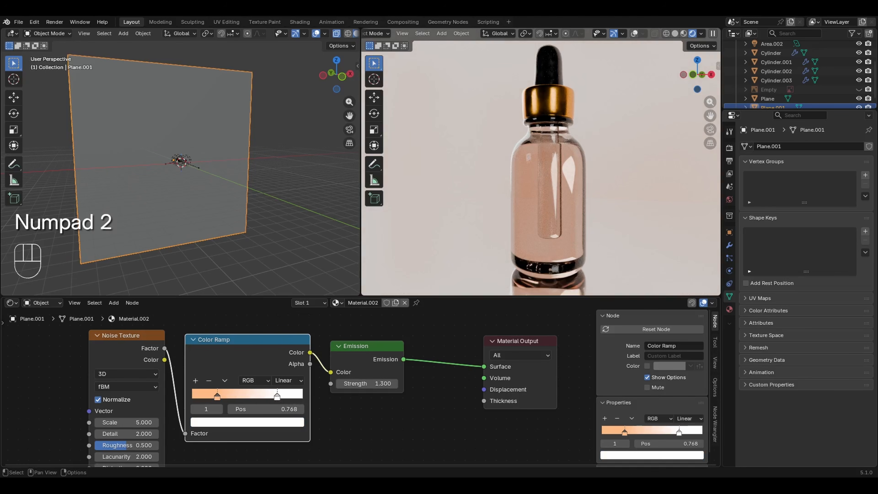
pyautogui.click(279, 422)
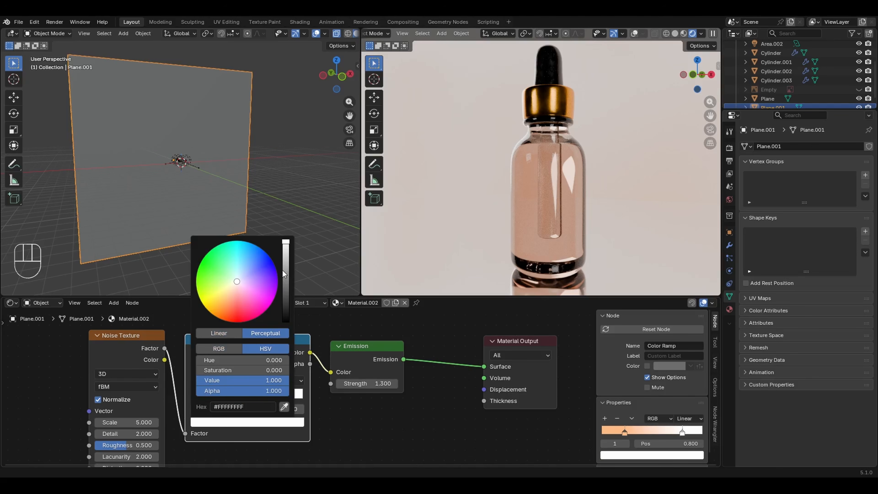
pyautogui.click(285, 271)
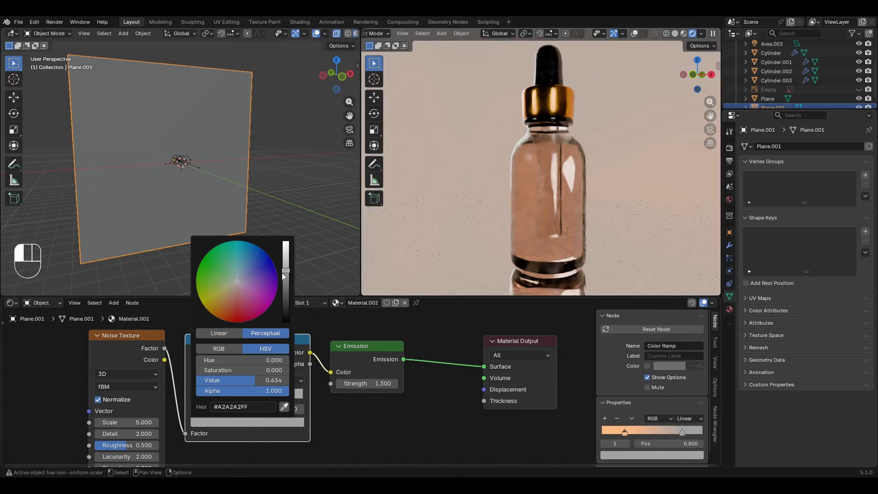
pyautogui.click(262, 286)
pyautogui.moveTo(261, 288)
pyautogui.mouseDown()
pyautogui.moveTo(255, 284)
pyautogui.moveTo(287, 246)
pyautogui.mouseUp()
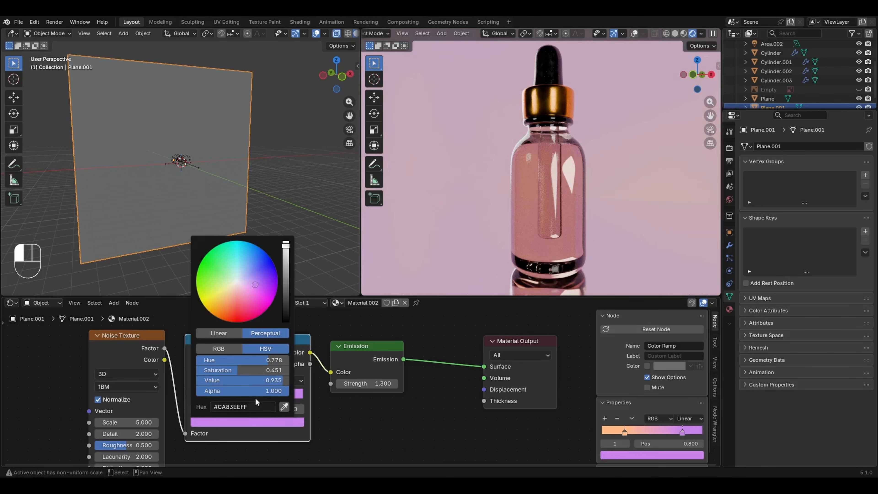
pyautogui.hotkey('ctrl', 'v')
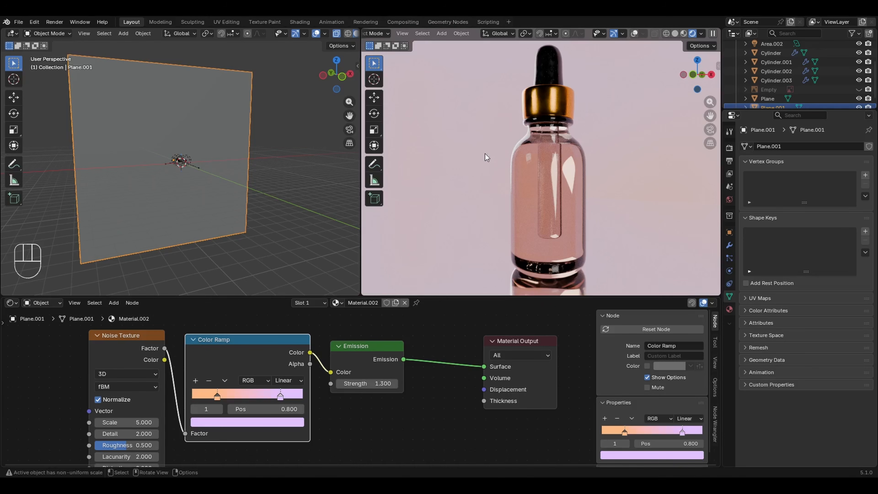
pyautogui.keyDown('ctrl'); pyautogui.moveTo(596, 138); pyautogui.dragTo(621, 135, button='middle'); pyautogui.keyUp('ctrl')
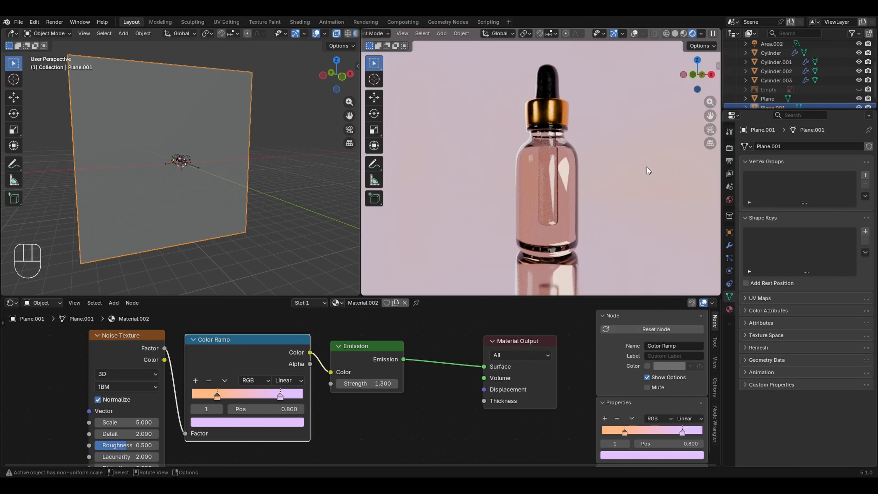
# - Try a Roughness of 0 on the floor plane's Base material and return it to 0.1, comparing the bottle's reflection
pyautogui.click(461, 250)
pyautogui.keyDown('ctrl'); pyautogui.moveTo(208, 166); pyautogui.dragTo(223, 62, button='middle'); pyautogui.keyUp('ctrl')
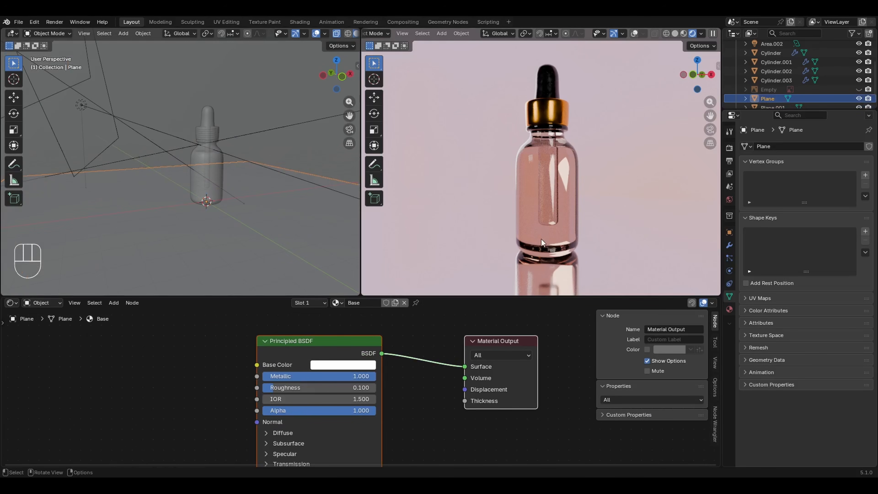
pyautogui.keyDown('shift'); pyautogui.moveTo(570, 280); pyautogui.dragTo(586, 180, button='middle'); pyautogui.keyUp('shift')
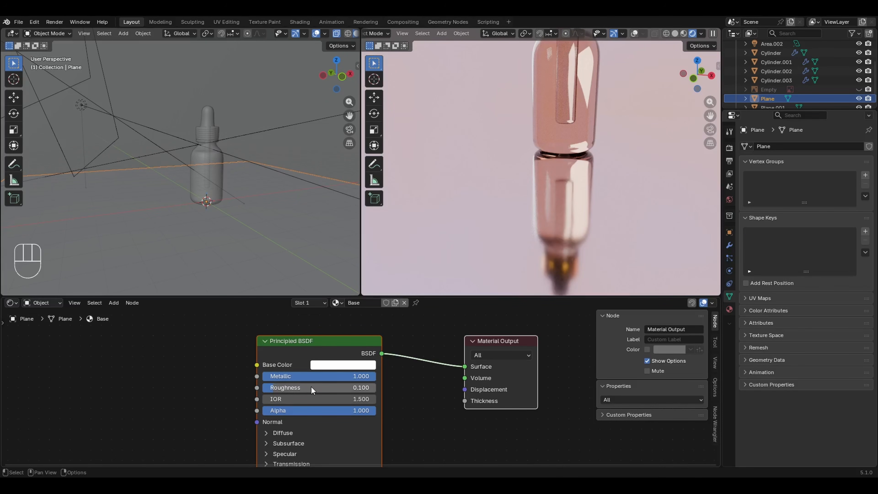
pyautogui.moveTo(313, 388); pyautogui.dragTo(257, 401)
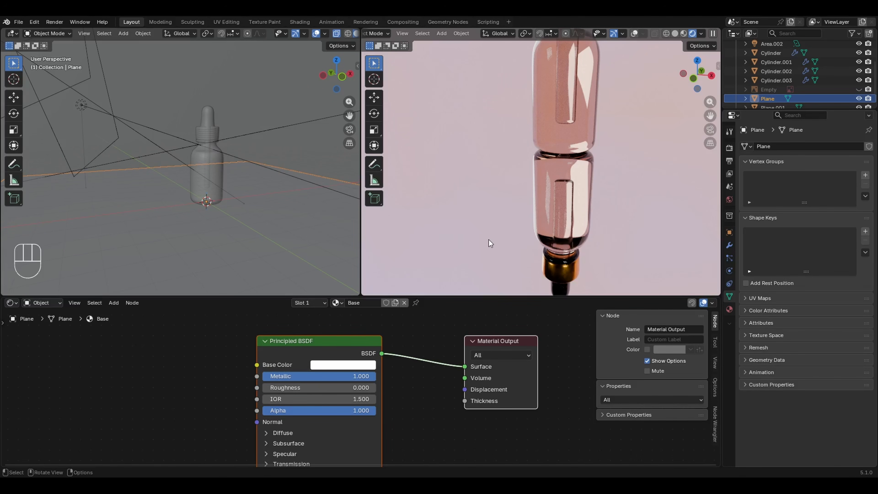
pyautogui.click(357, 386)
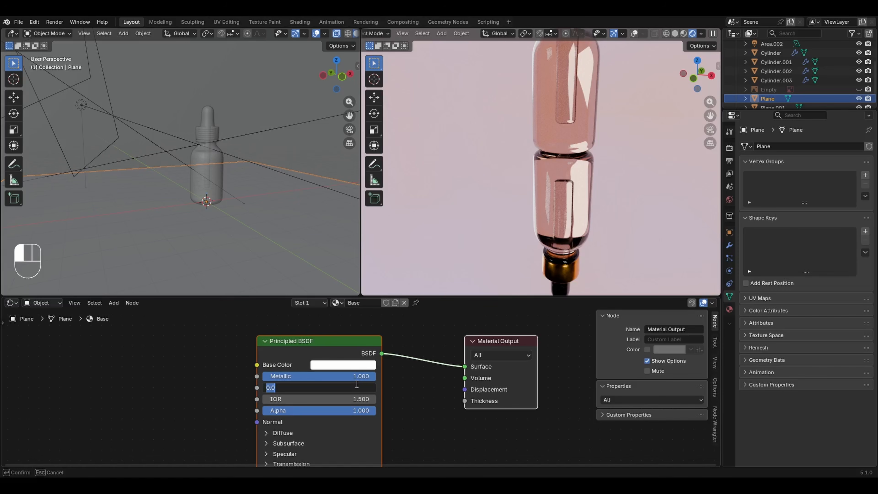
pyautogui.write('0.3')
pyautogui.press('Return')
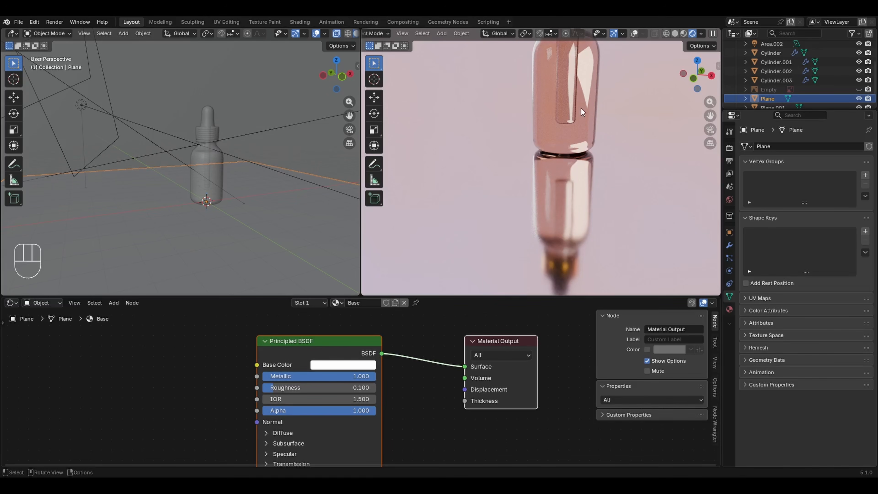
pyautogui.keyDown('shift'); pyautogui.moveTo(595, 185); pyautogui.dragTo(578, 200, button='middle'); pyautogui.keyUp('shift')
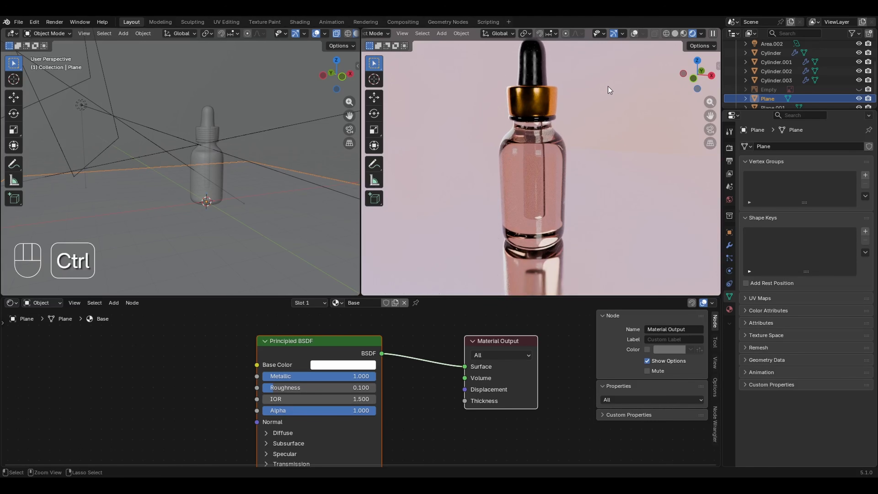
pyautogui.keyDown('ctrl'); pyautogui.moveTo(608, 86); pyautogui.dragTo(598, 143, button='middle'); pyautogui.keyUp('ctrl')
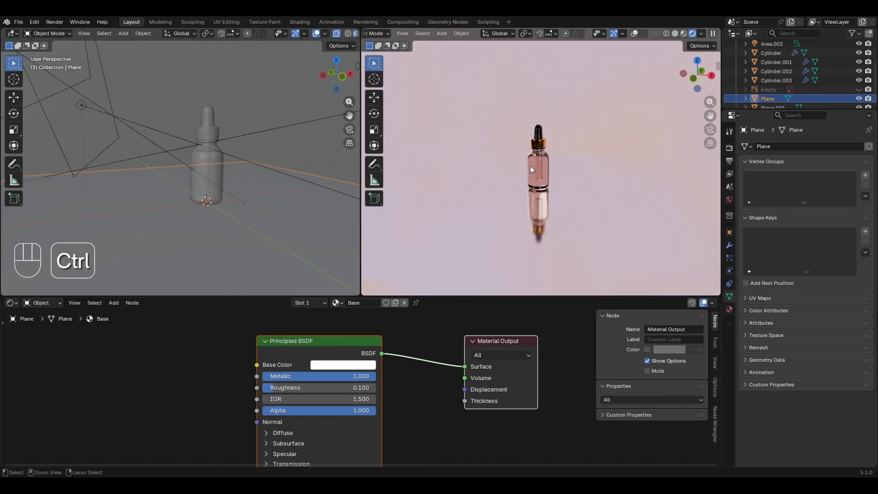
pyautogui.keyDown('ctrl'); pyautogui.moveTo(530, 166); pyautogui.dragTo(585, 121, button='middle'); pyautogui.keyUp('ctrl')
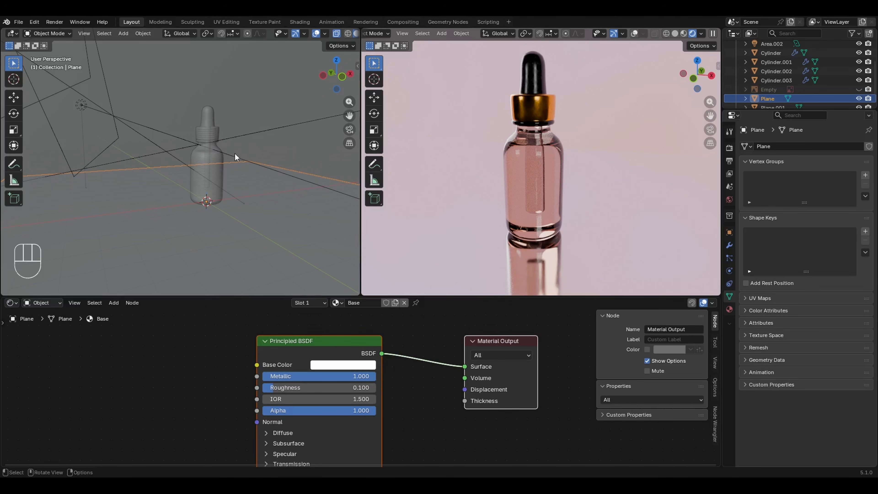
# - Duplicate in place the faces of the glass bottle's straight wall, from below the shoulder down to just above the rounded base
pyautogui.click(222, 151)
pyautogui.keyDown('ctrl'); pyautogui.click(210, 157); pyautogui.keyUp('ctrl')
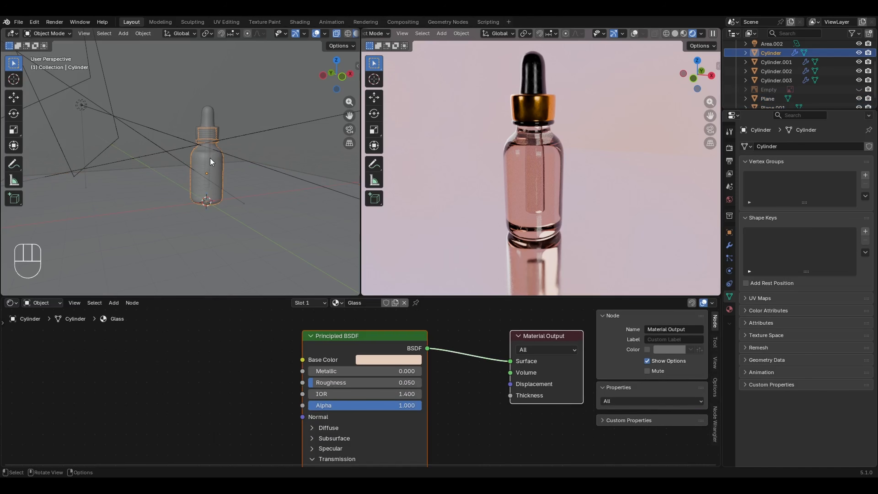
pyautogui.press('KP_1')
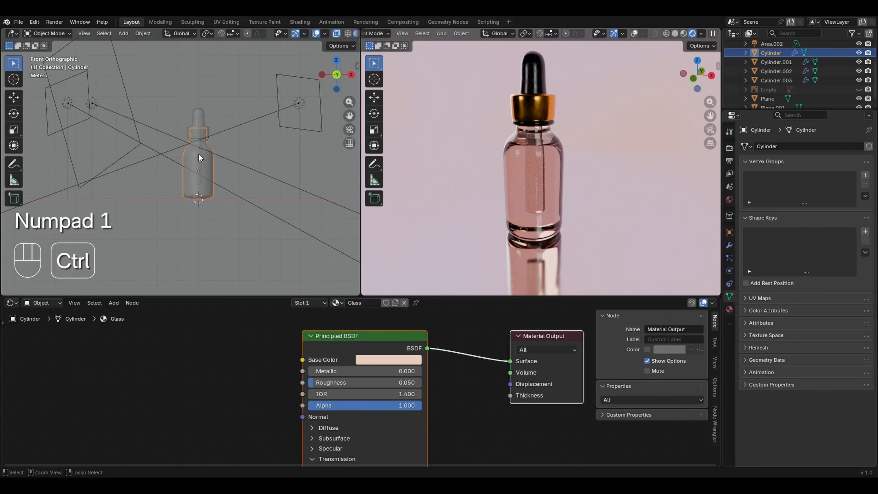
pyautogui.keyDown('ctrl'); pyautogui.moveTo(206, 156); pyautogui.dragTo(242, 117, button='middle'); pyautogui.keyUp('ctrl')
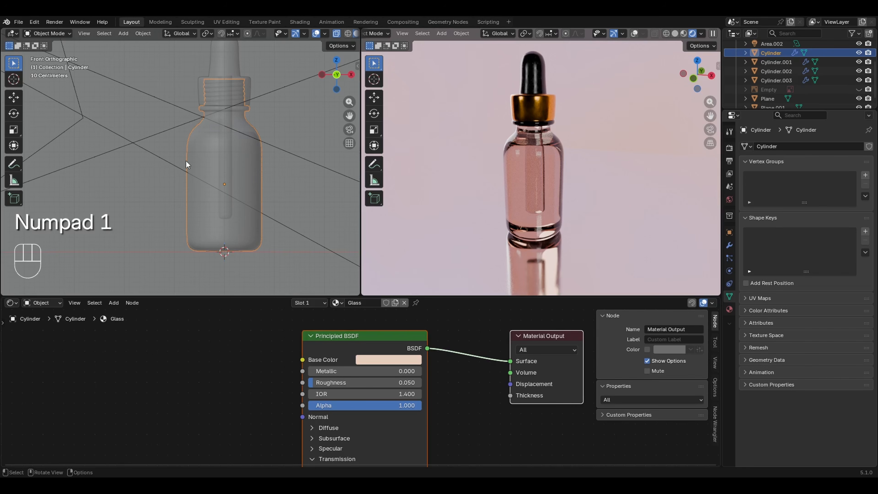
pyautogui.press('Tab')
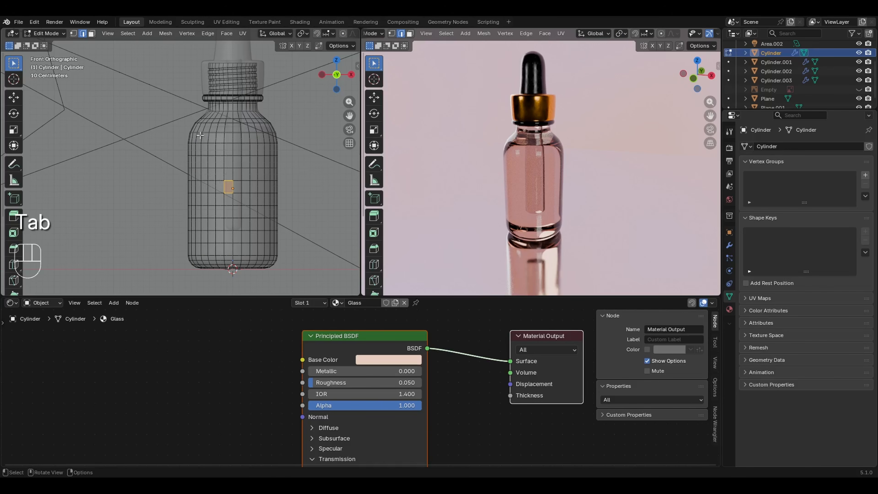
pyautogui.click(171, 148)
pyautogui.press('3')
pyautogui.moveTo(172, 145); pyautogui.dragTo(285, 282)
pyautogui.keyDown('ctrl'); pyautogui.moveTo(274, 250); pyautogui.dragTo(181, 274); pyautogui.keyUp('ctrl')
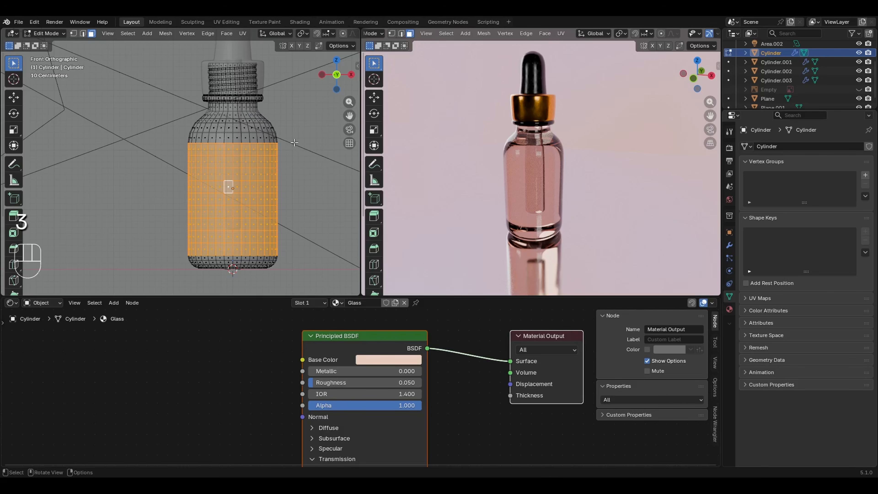
pyautogui.press('Tab')
pyautogui.press('Tab')
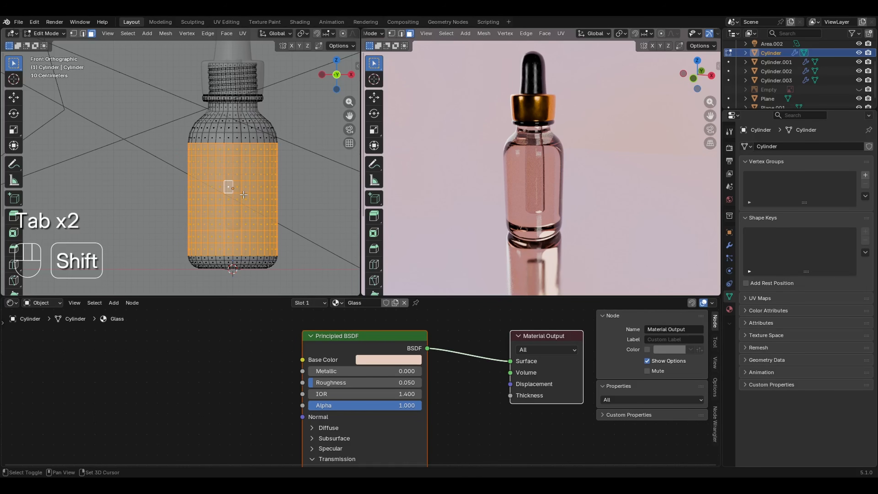
pyautogui.hotkey('shift', 'd')
pyautogui.press('Escape')
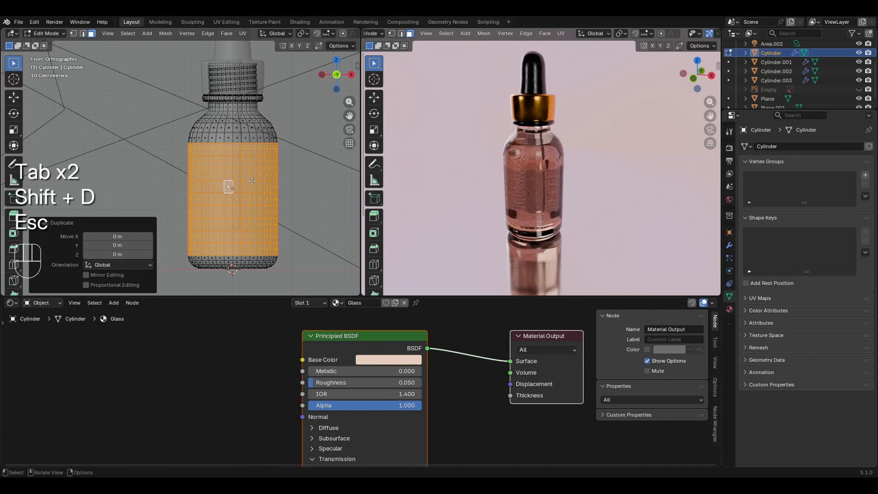
# - Separate the duplicated wall faces into their own object and select it
pyautogui.press('p')
pyautogui.click(236, 182)
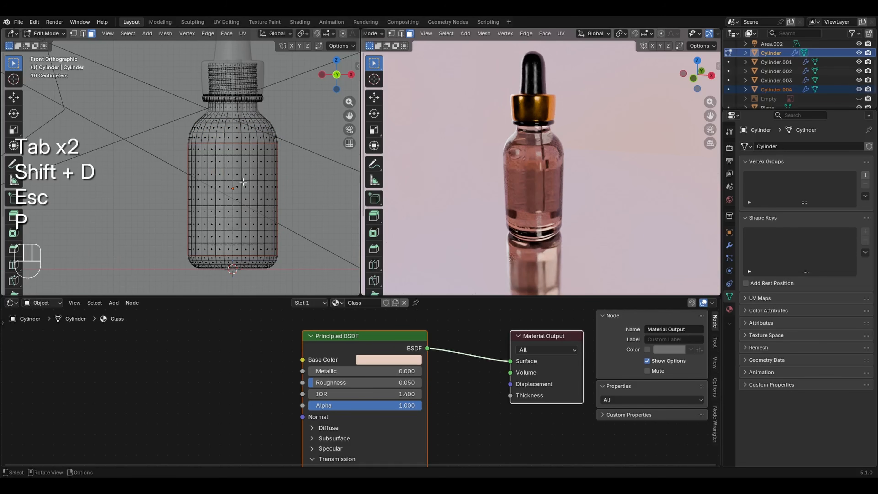
pyautogui.press('Tab')
pyautogui.click(249, 173)
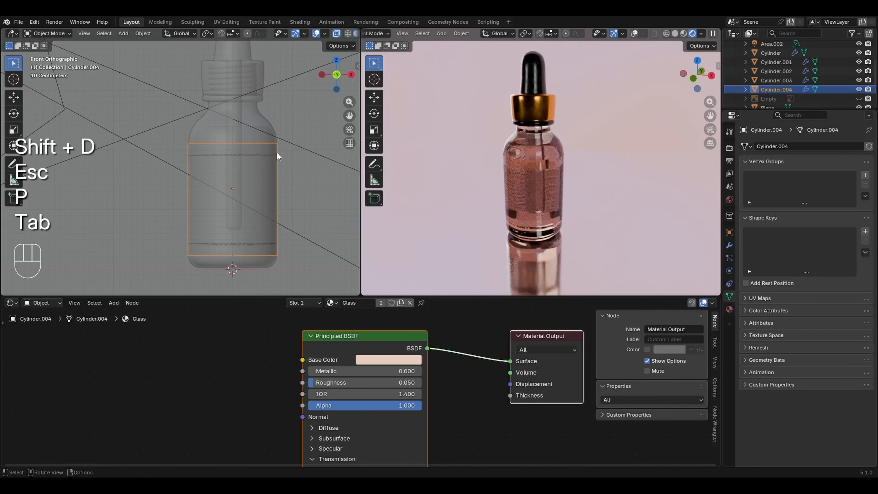
# - Remove the Glass material from the separated label sleeve and scale the sleeve uniformly by about 1.002
pyautogui.click(411, 304)
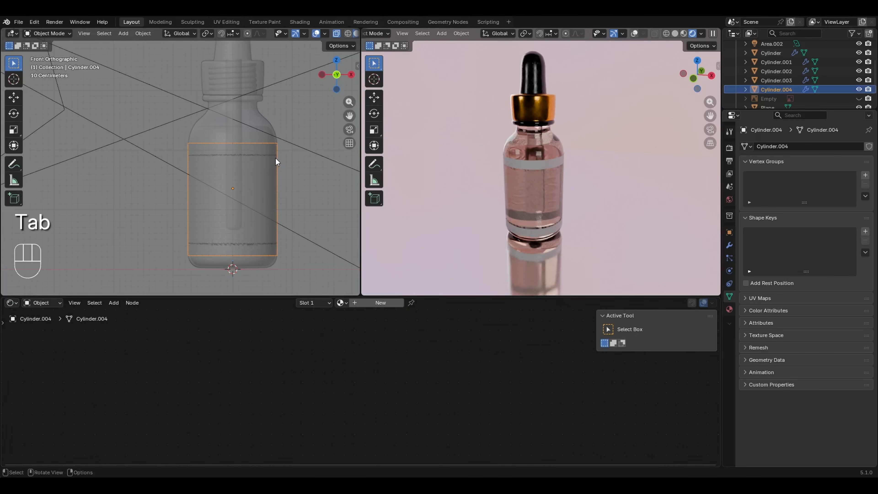
pyautogui.press('s')
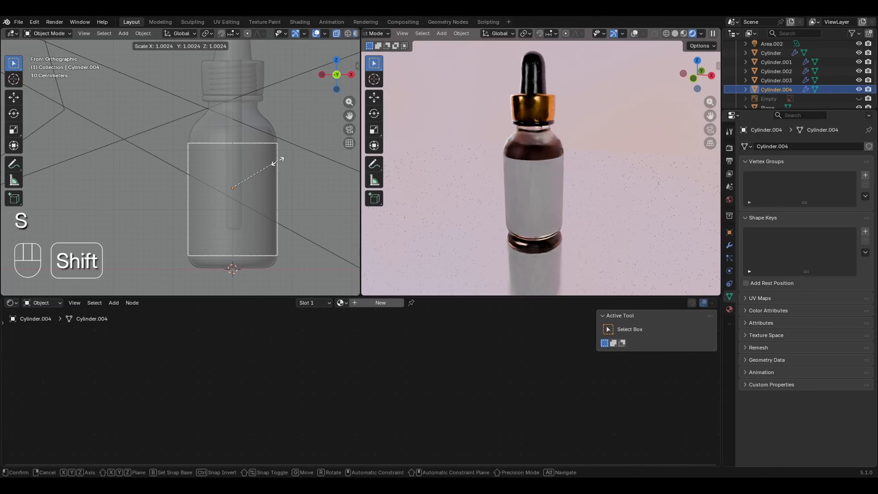
pyautogui.click(277, 161)
pyautogui.moveTo(124, 255); pyautogui.dragTo(127, 257)
pyautogui.write('1.00')
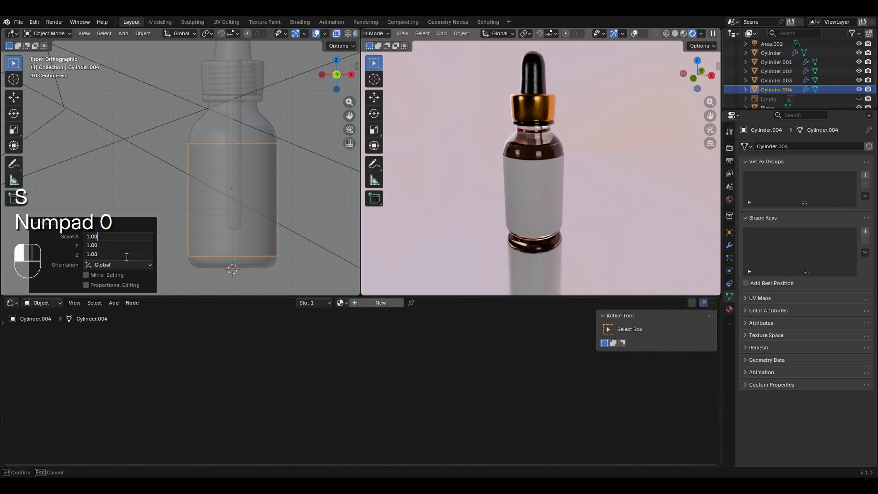
pyautogui.press('Escape')
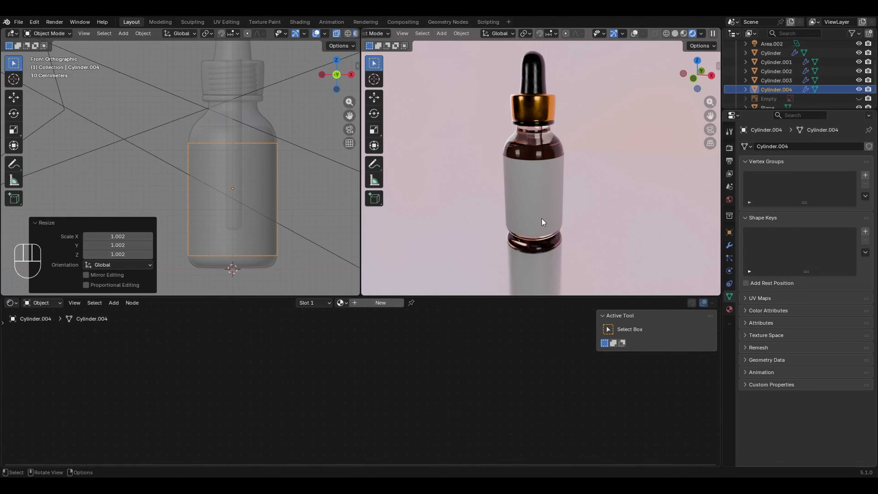
# - Delete the lowest ring of faces from the label sleeve
pyautogui.moveTo(542, 221); pyautogui.dragTo(557, 200, button='middle')
pyautogui.press('Tab')
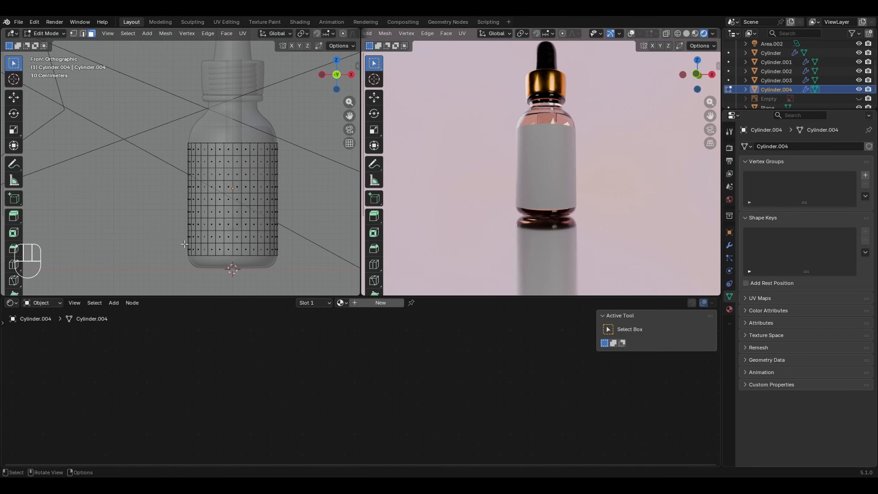
pyautogui.moveTo(177, 242); pyautogui.dragTo(321, 268)
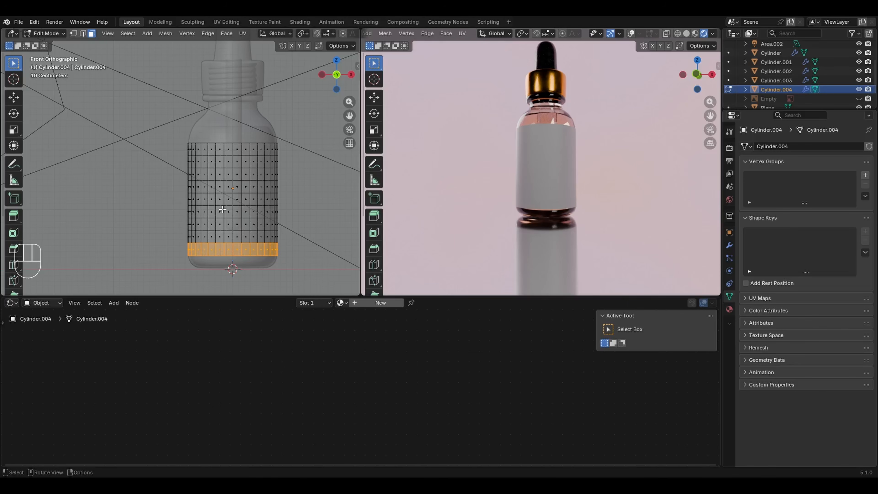
pyautogui.moveTo(185, 242); pyautogui.dragTo(305, 264)
pyautogui.press('x')
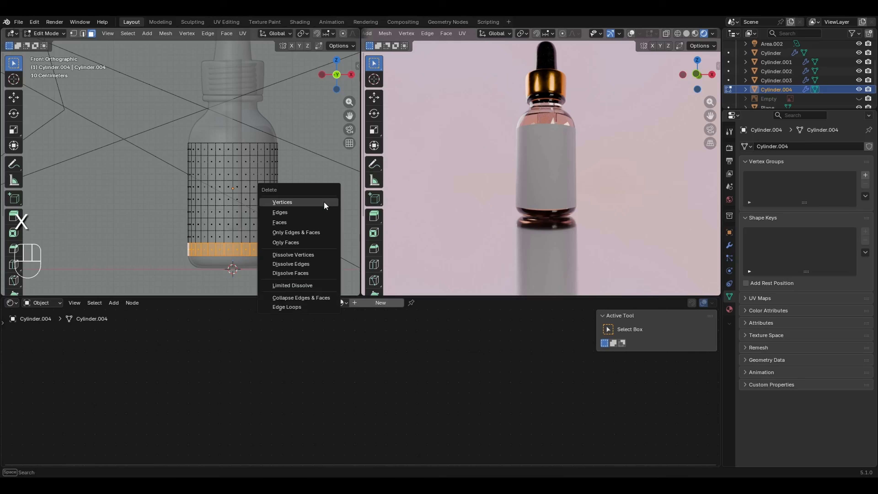
pyautogui.click(302, 223)
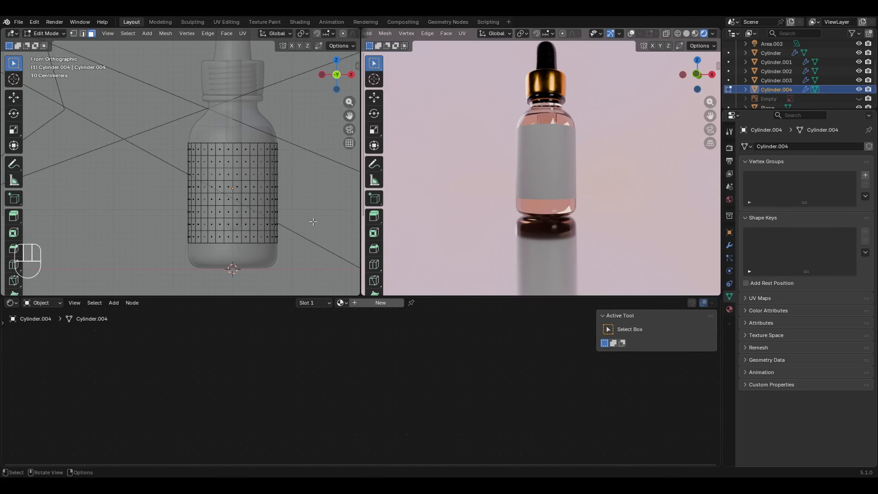
pyautogui.press('Tab')
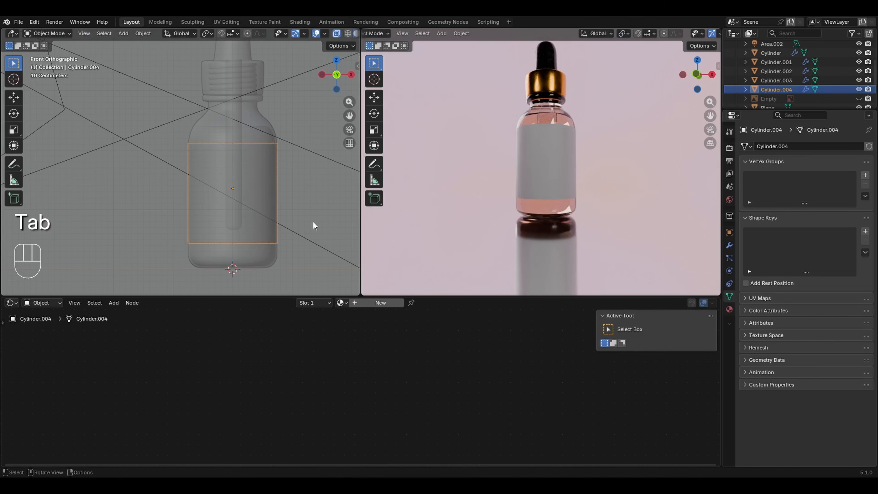
# - Set the label sleeve's origin to its geometry
pyautogui.click(145, 34)
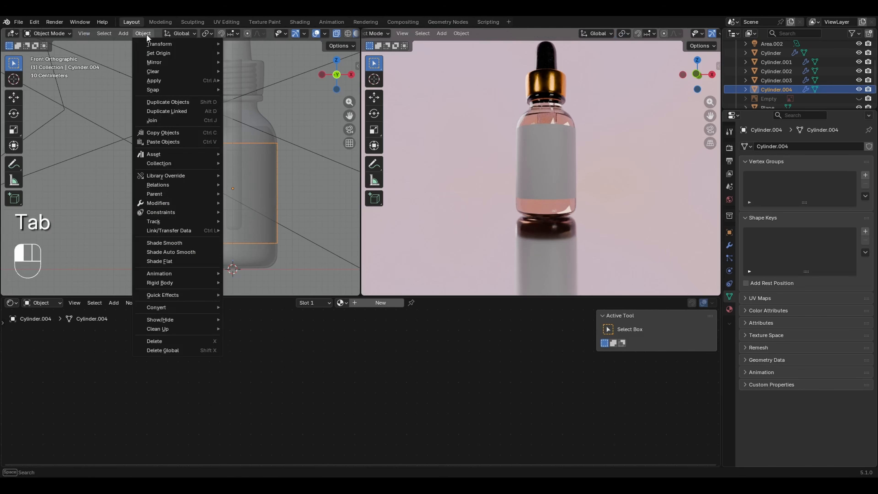
pyautogui.moveTo(157, 55)
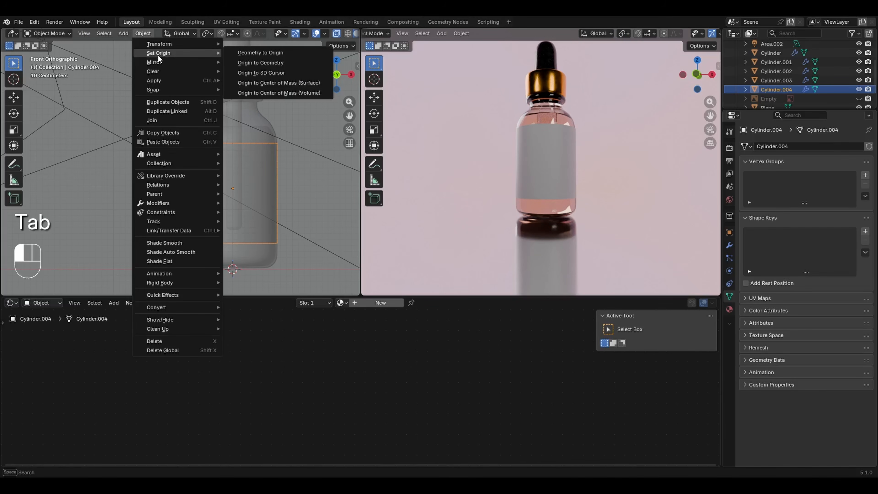
pyautogui.click(253, 61)
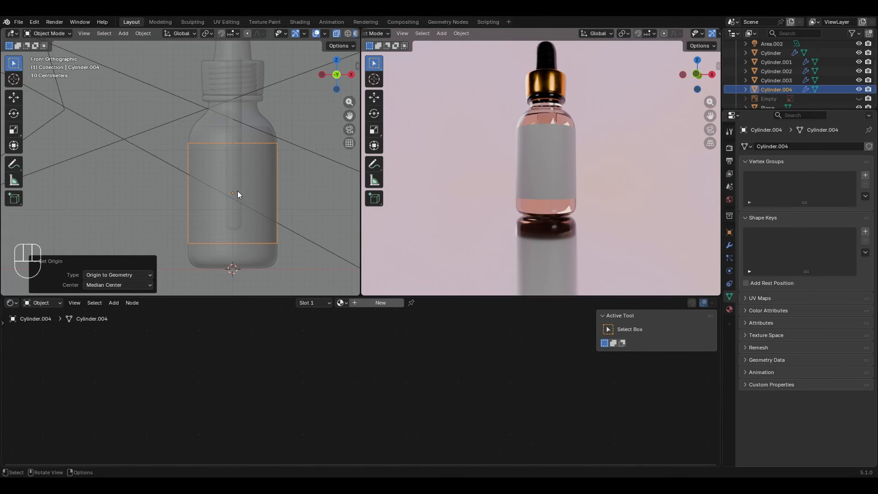
pyautogui.click(207, 34)
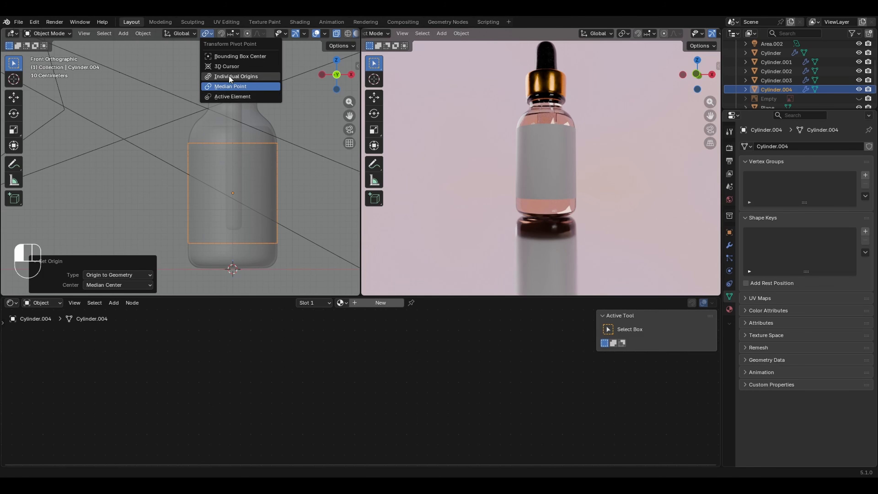
pyautogui.click(230, 190)
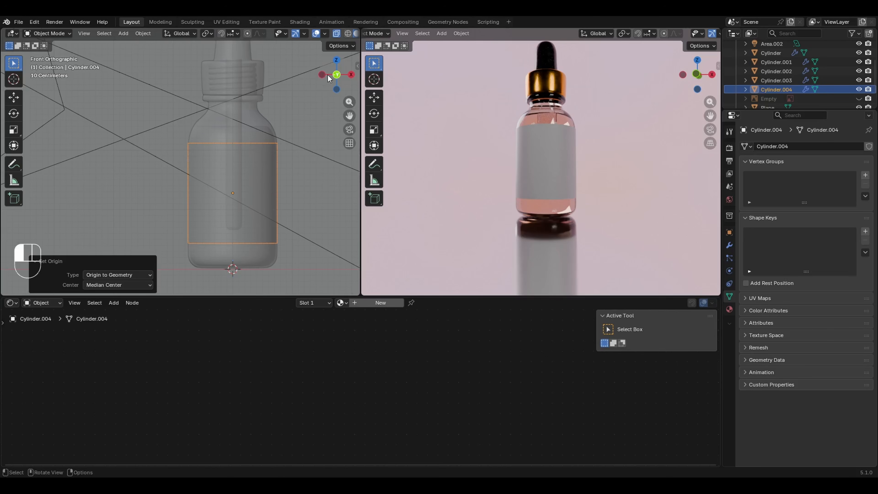
pyautogui.moveTo(328, 75); pyautogui.dragTo(316, 146)
pyautogui.press('e')
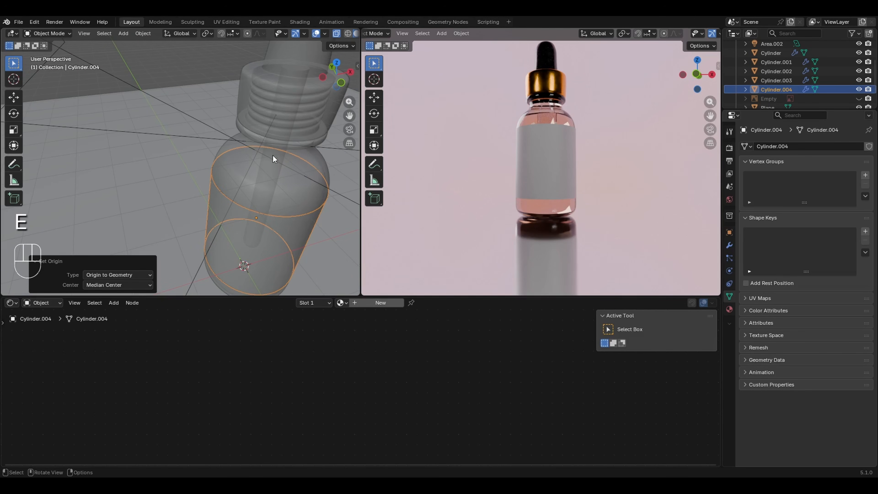
pyautogui.press('r')
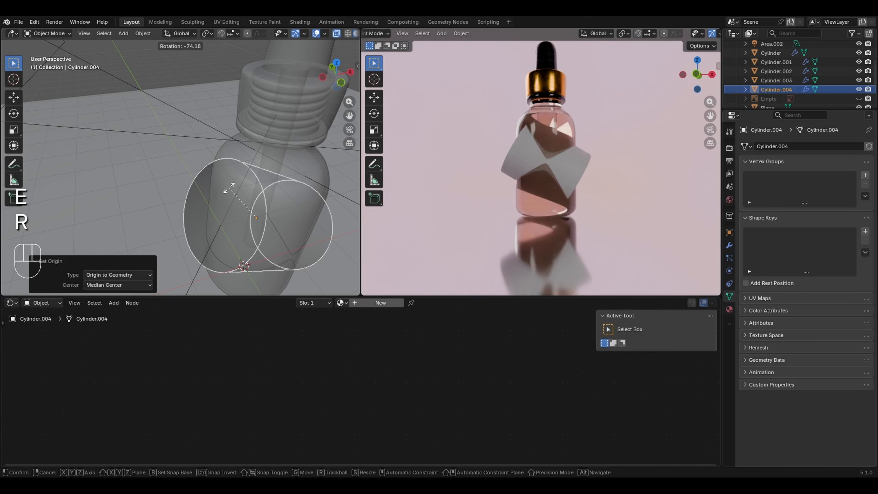
pyautogui.rightClick(248, 206)
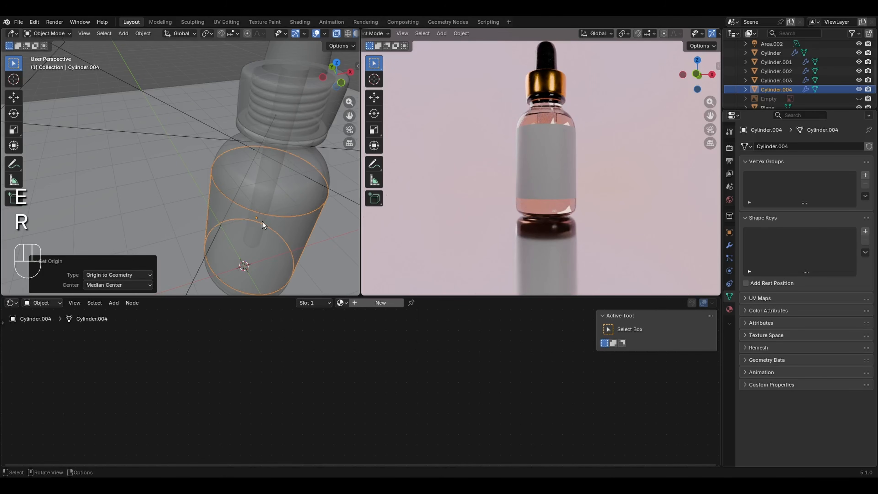
pyautogui.press('KP_1')
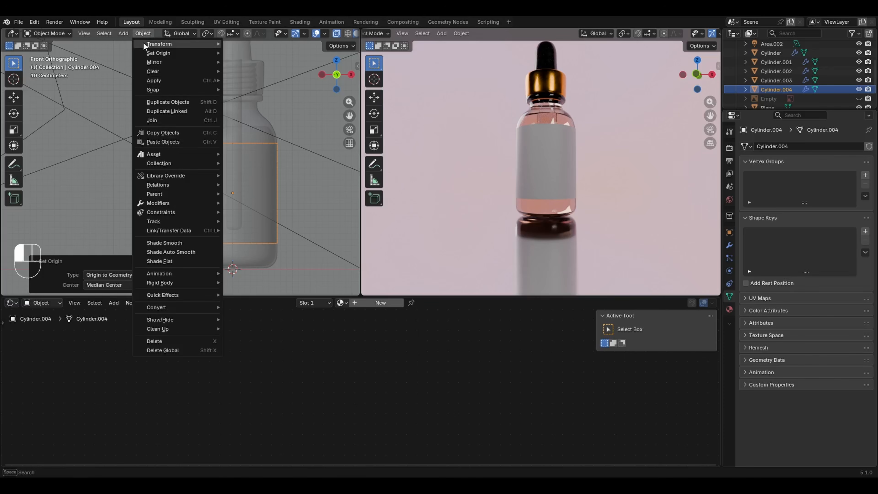
pyautogui.moveTo(208, 52)
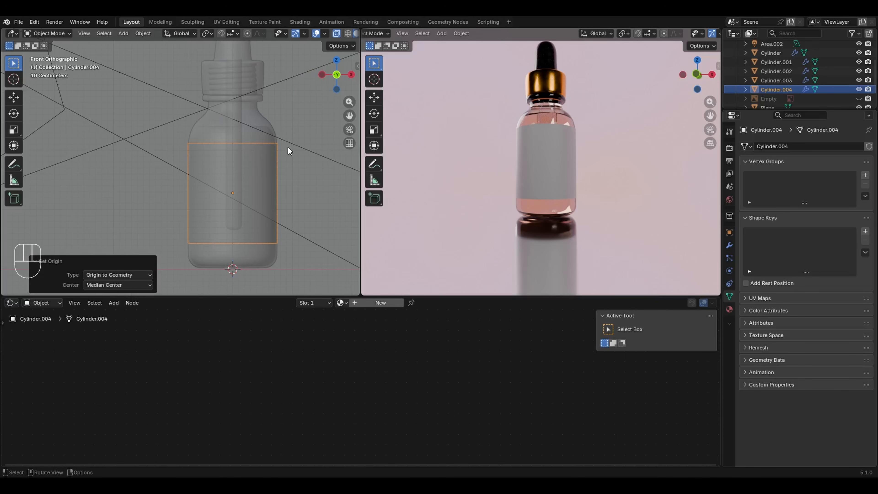
pyautogui.click(255, 112)
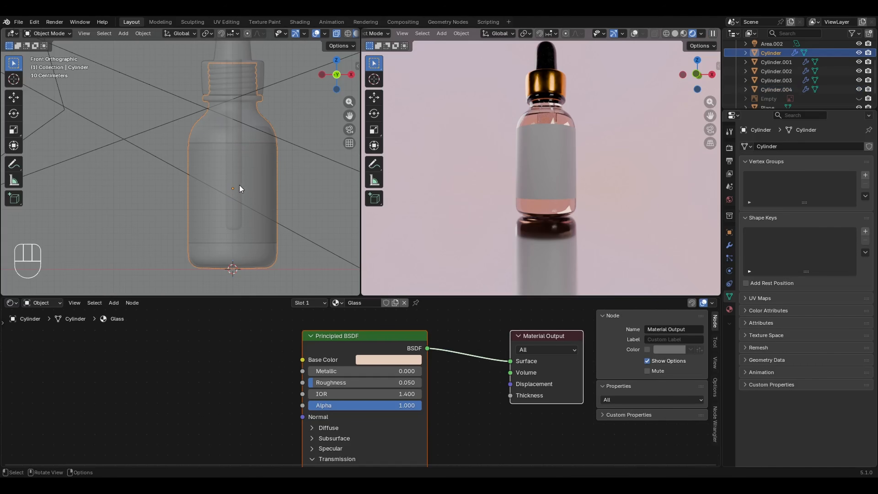
pyautogui.click(250, 168)
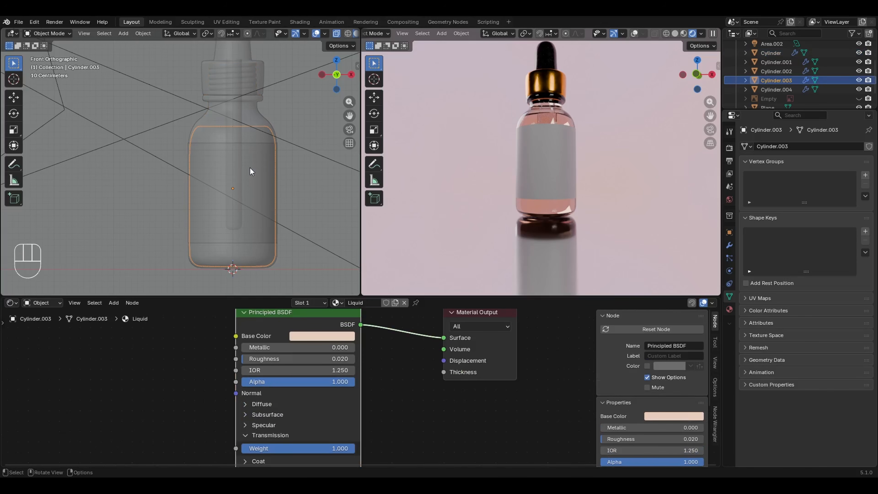
pyautogui.click(249, 167)
pyautogui.click(235, 168)
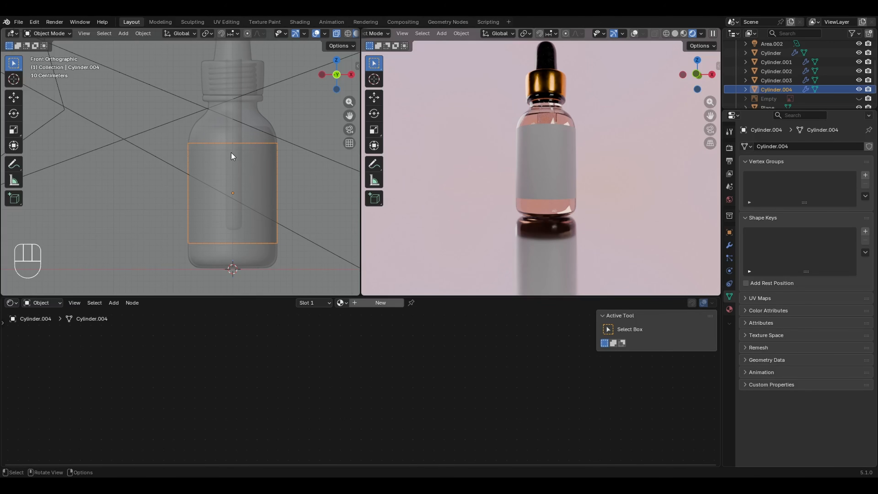
# - Create a new material named Label on the label sleeve
pyautogui.press('KP_Add')
pyautogui.click(379, 302)
pyautogui.doubleClick(367, 303)
pyautogui.write('Label')
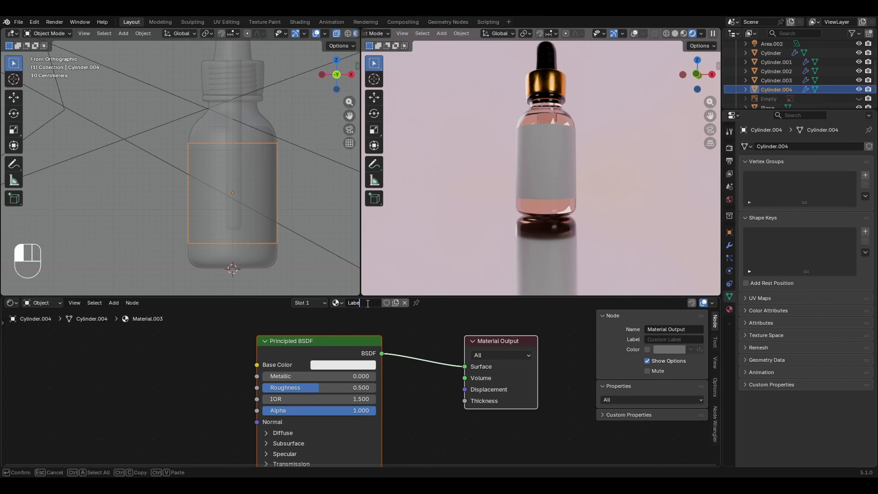
pyautogui.press('Return')
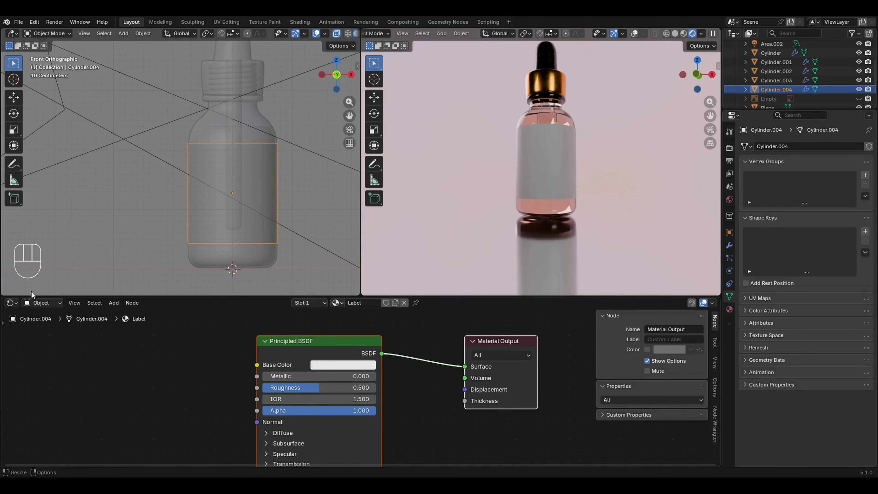
# - Add an Image Texture node to the Label material and connect its Color output to the Principled BSDF's Base Color
pyautogui.scroll(-2, 446, 443)
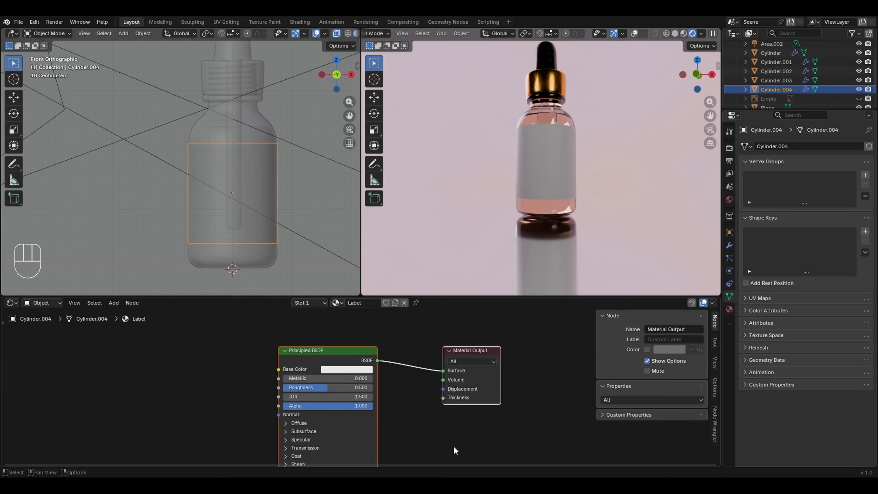
pyautogui.scroll(-1, 457, 445)
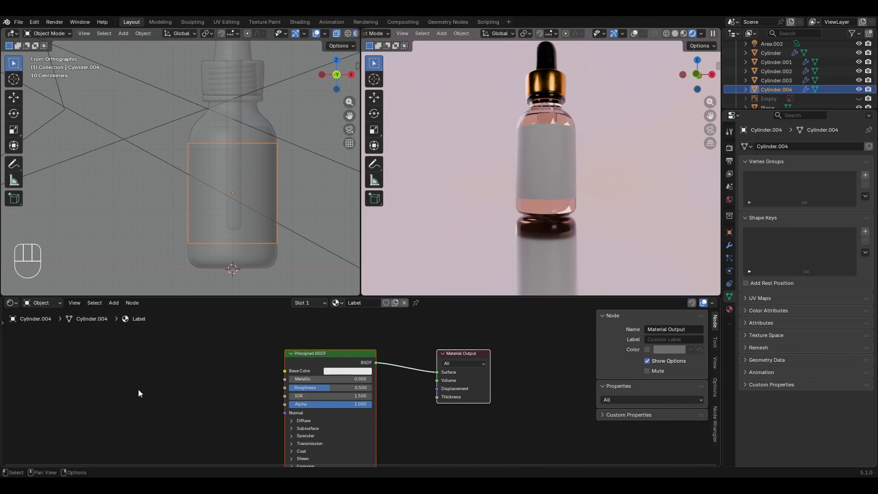
pyautogui.hotkey('shift', 'a')
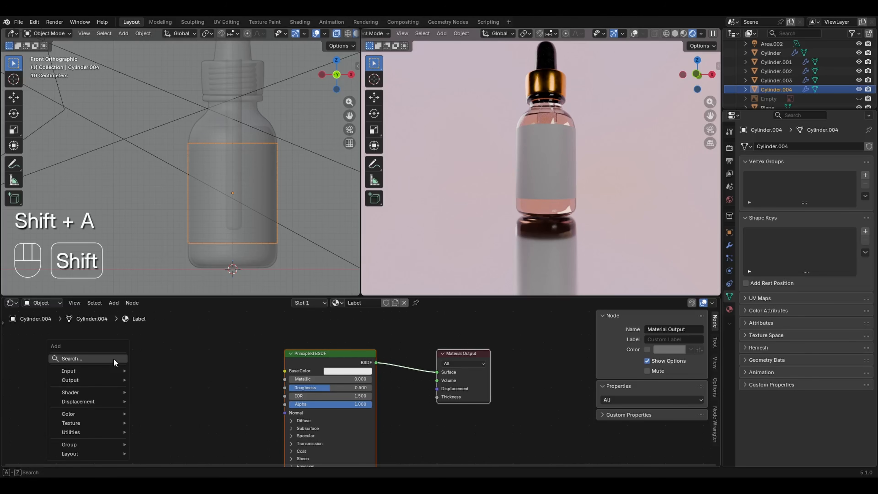
pyautogui.moveTo(97, 424)
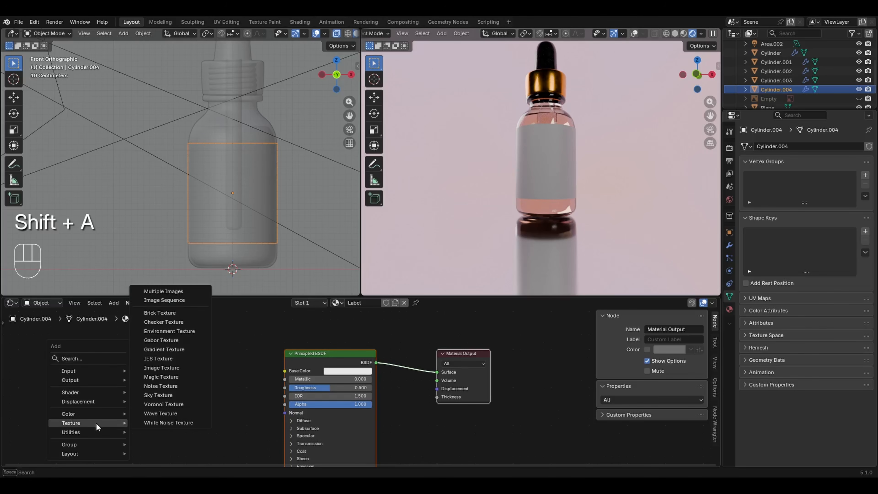
pyautogui.click(158, 368)
pyautogui.click(201, 394)
pyautogui.scroll(1, 203, 393)
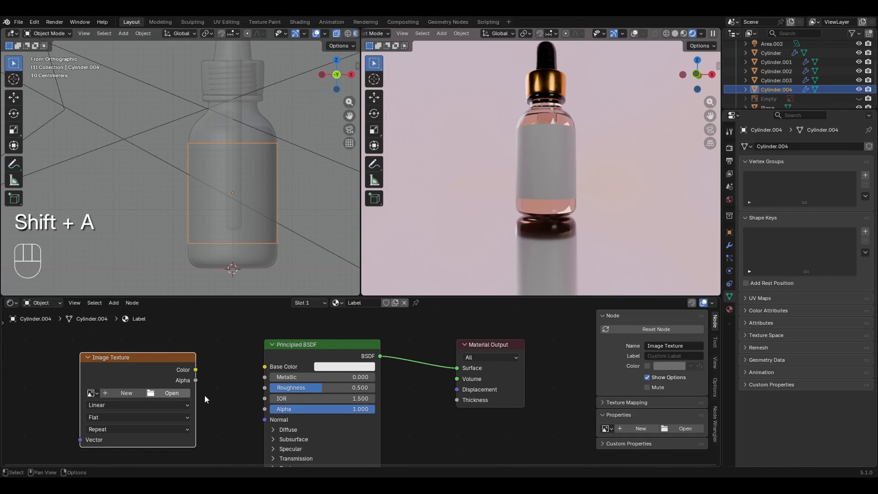
pyautogui.moveTo(196, 369); pyautogui.dragTo(261, 366)
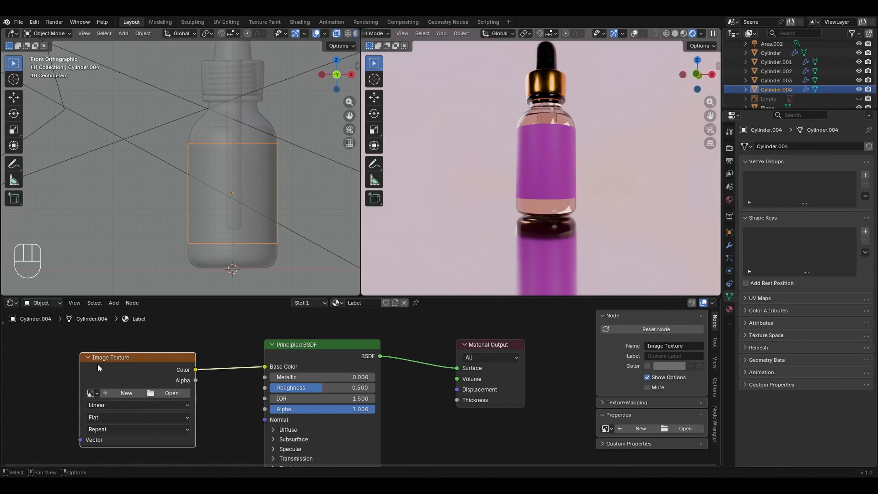
# - Load the image "Radiance serum and glowing petals.png" into the Image Texture node
pyautogui.click(169, 391)
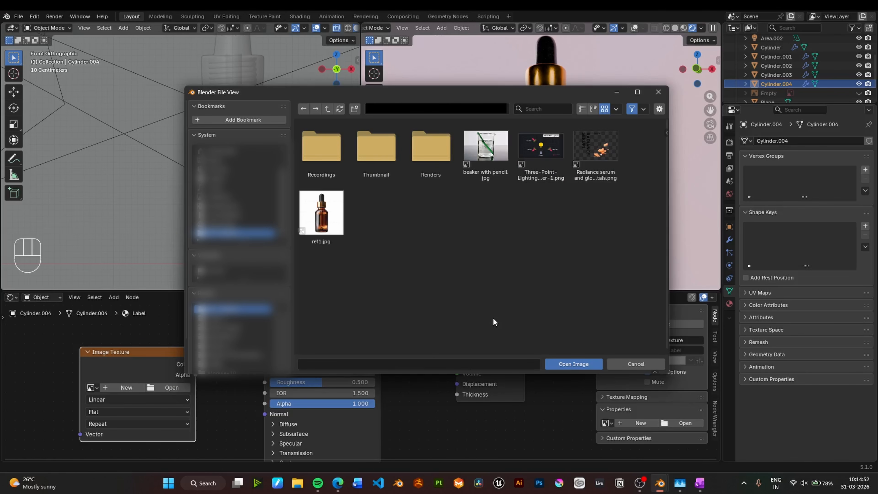
pyautogui.click(609, 150)
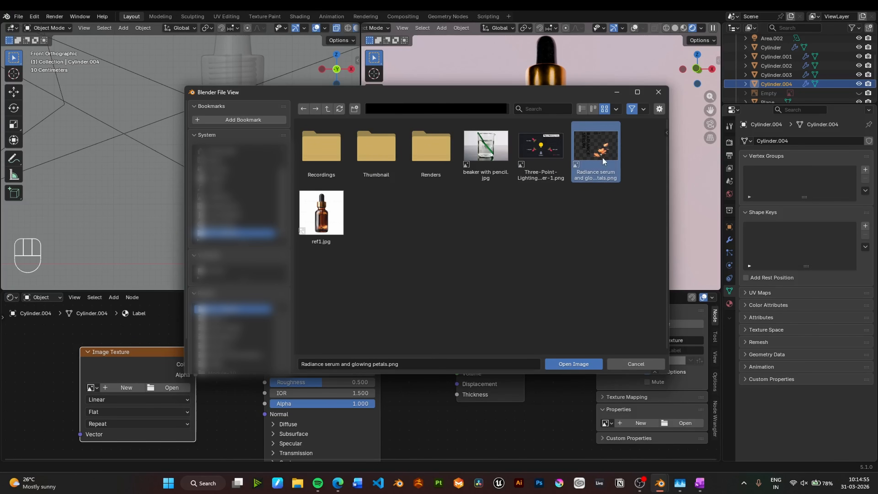
pyautogui.click(572, 365)
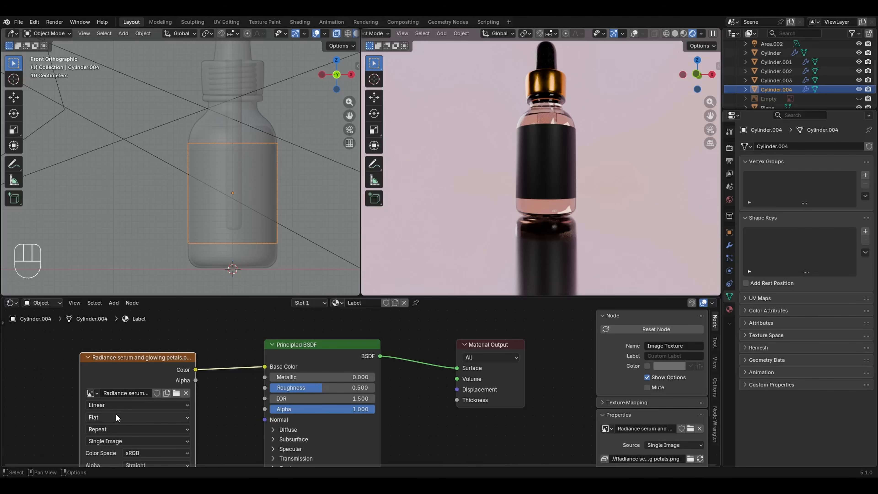
pyautogui.hotkey('ctrl', 'z')
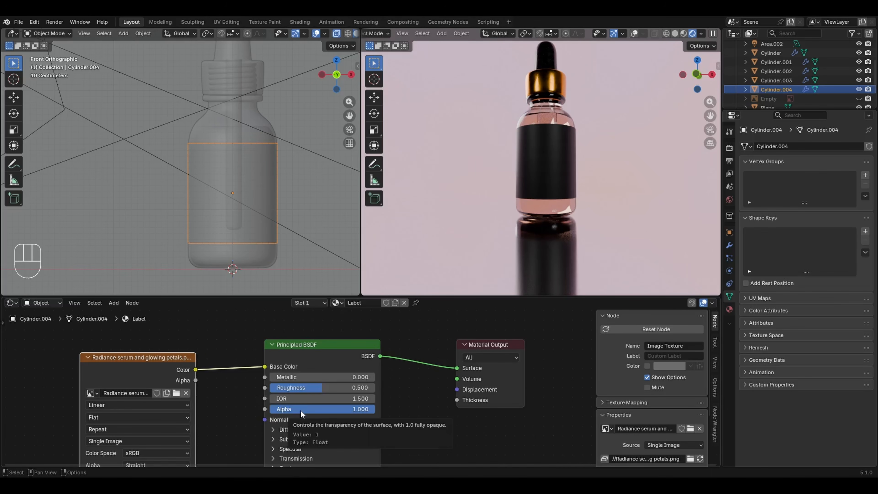
# - Disconnect the image texture from the label's Base Color and test Alpha at 0.309 and 0 before restoring it to 1
pyautogui.moveTo(265, 367); pyautogui.dragTo(244, 369)
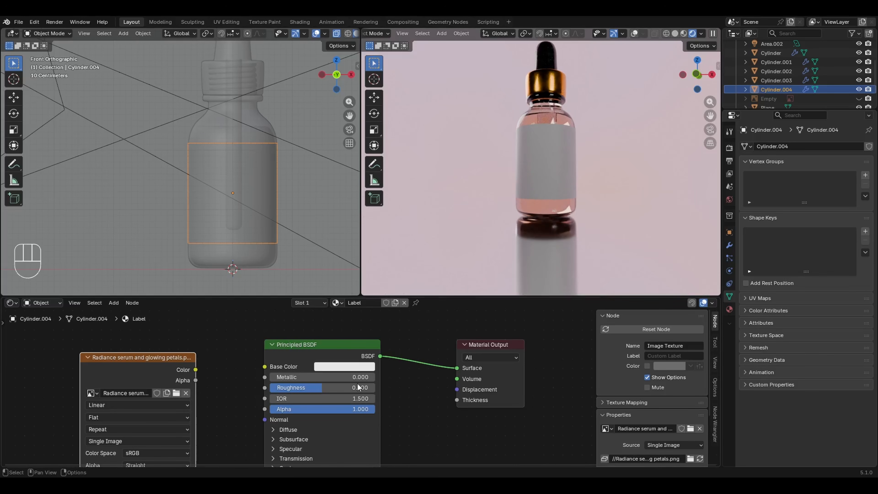
pyautogui.scroll(2, 346, 408)
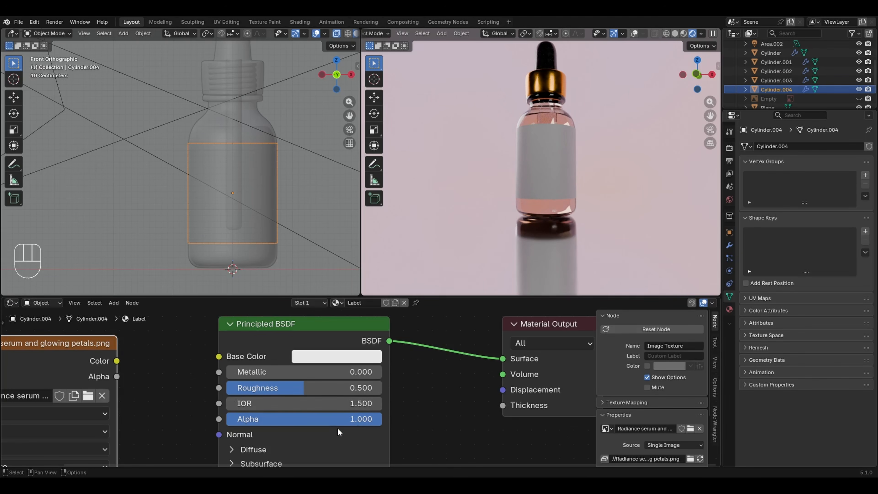
pyautogui.moveTo(349, 425); pyautogui.dragTo(274, 420)
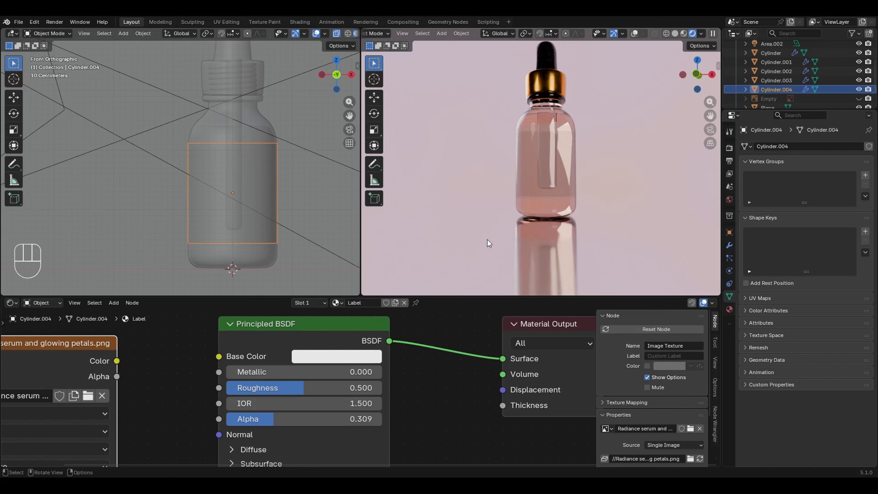
pyautogui.moveTo(329, 417); pyautogui.dragTo(243, 426)
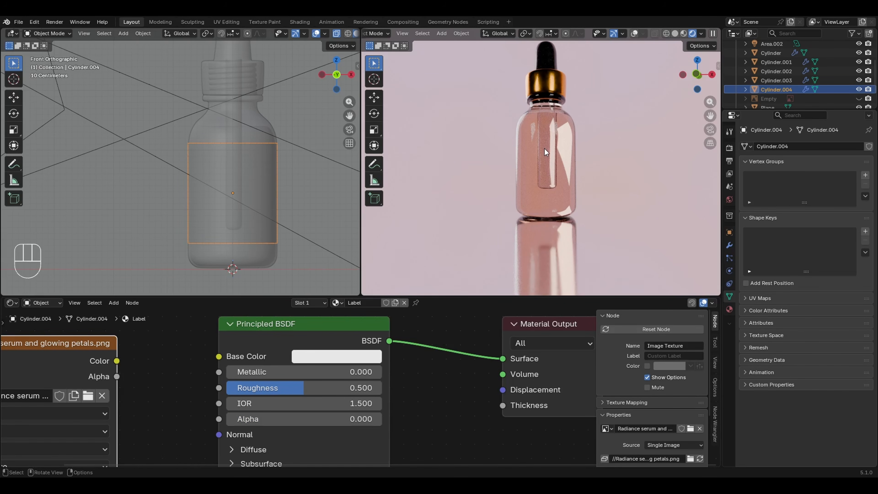
pyautogui.moveTo(263, 419); pyautogui.dragTo(367, 419)
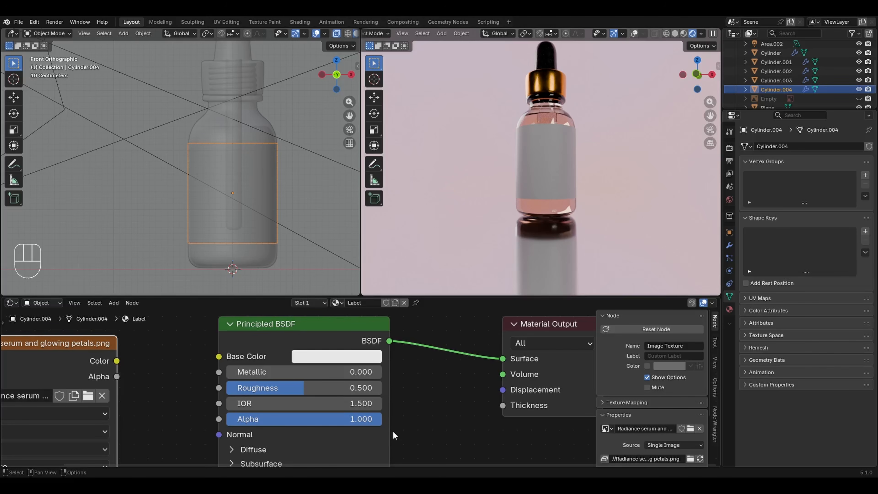
# - Connect the label image texture's Alpha and Color outputs to the Principled BSDF's Alpha and Base Color inputs
pyautogui.scroll(-2, 394, 432)
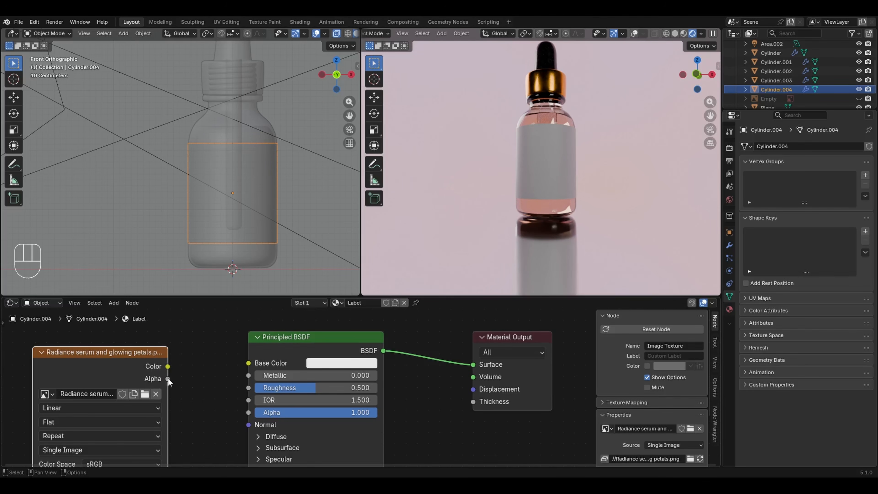
pyautogui.moveTo(168, 379); pyautogui.dragTo(243, 415)
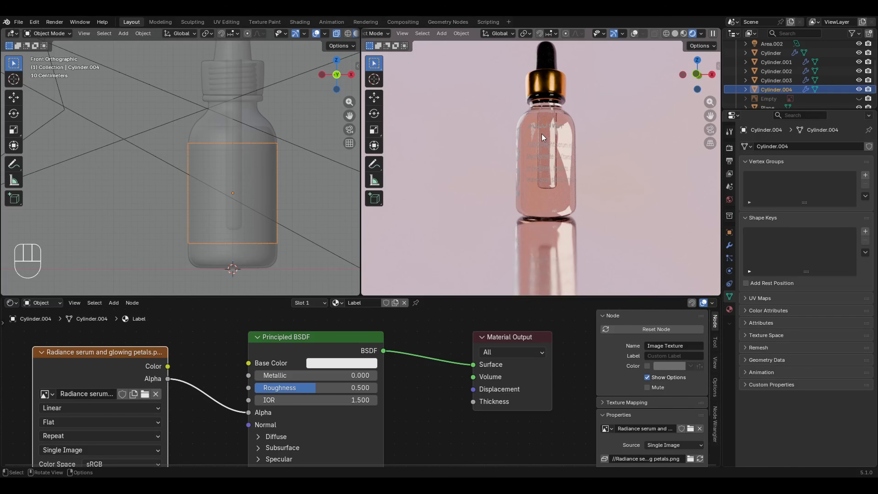
pyautogui.scroll(10, 542, 134)
pyautogui.scroll(-6, 506, 133)
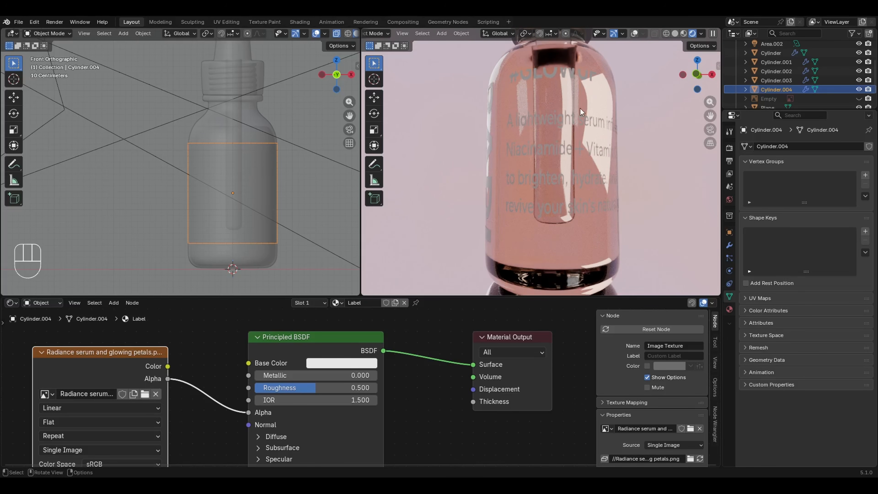
pyautogui.moveTo(513, 124); pyautogui.dragTo(577, 112, button='middle')
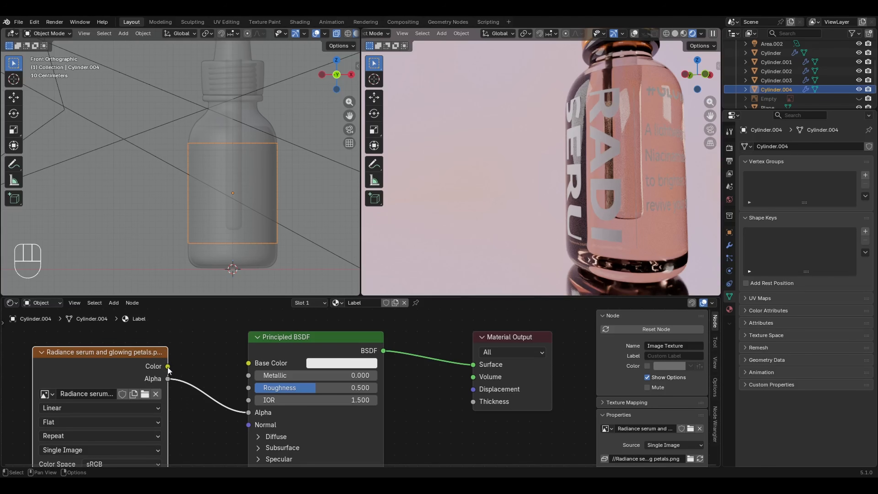
pyautogui.moveTo(167, 367); pyautogui.dragTo(249, 363)
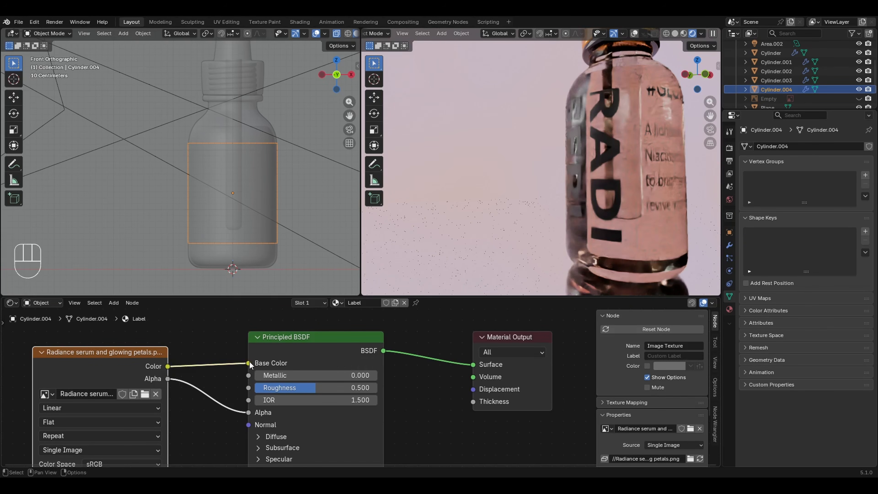
pyautogui.moveTo(701, 79); pyautogui.dragTo(575, 147)
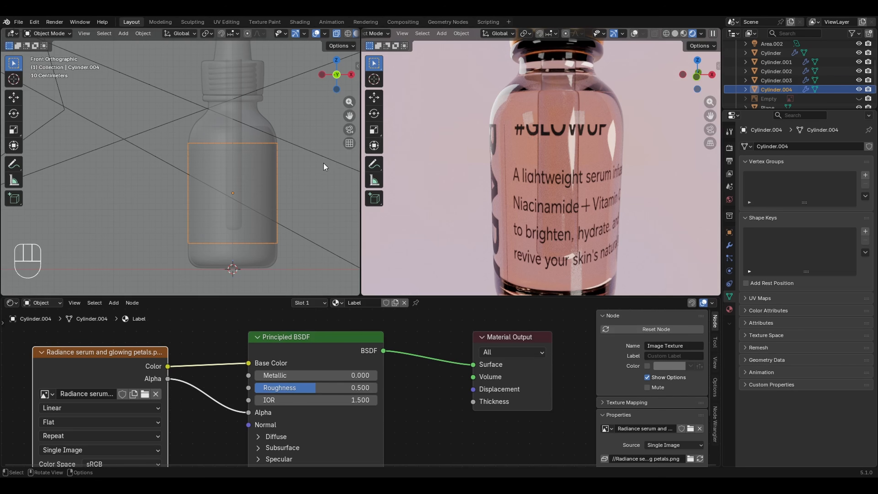
# - Put the label mesh in Edit Mode with vertex selection, replace the Shader Editor with the UV Editor, and select the whole mesh
pyautogui.press('Tab')
pyautogui.press('1')
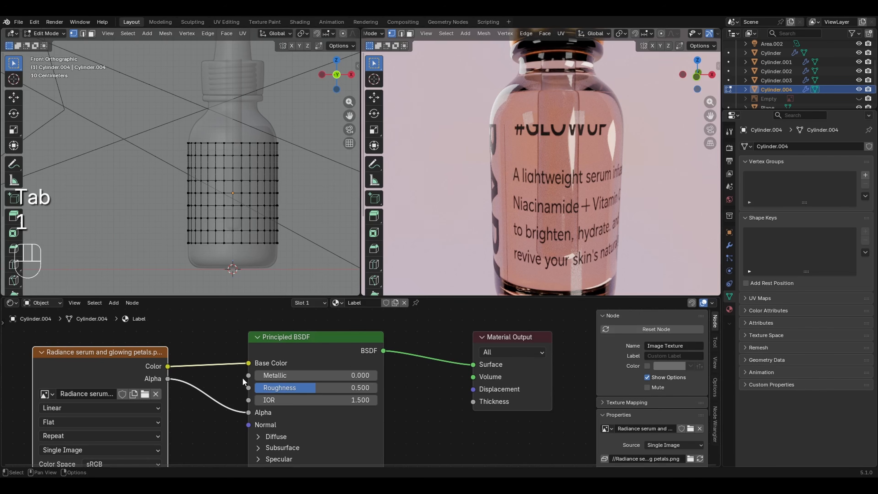
pyautogui.click(9, 305)
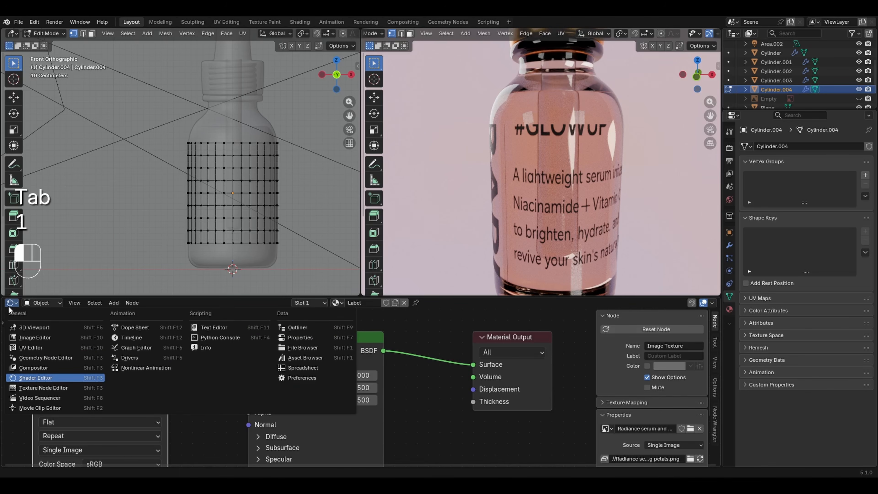
pyautogui.click(41, 347)
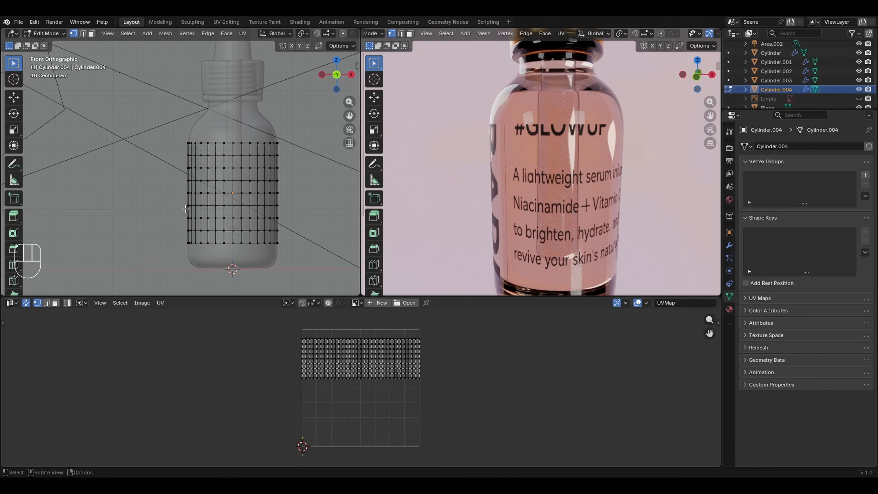
pyautogui.press('a')
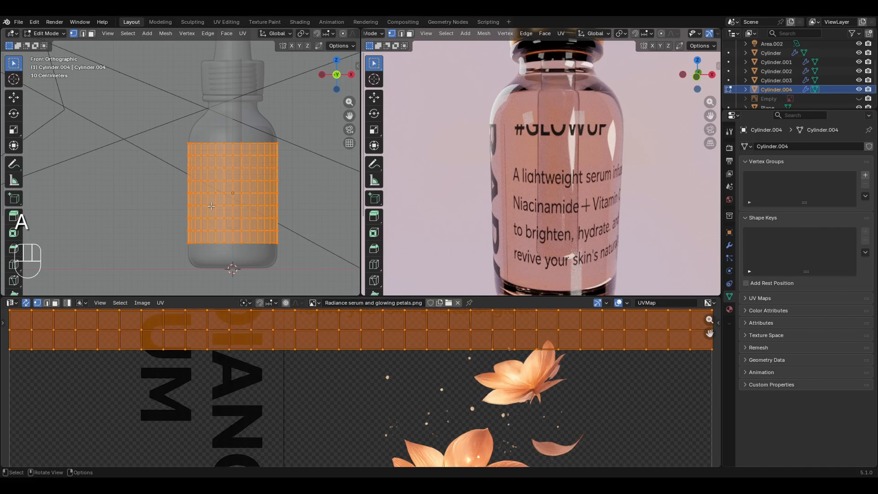
pyautogui.press('Home')
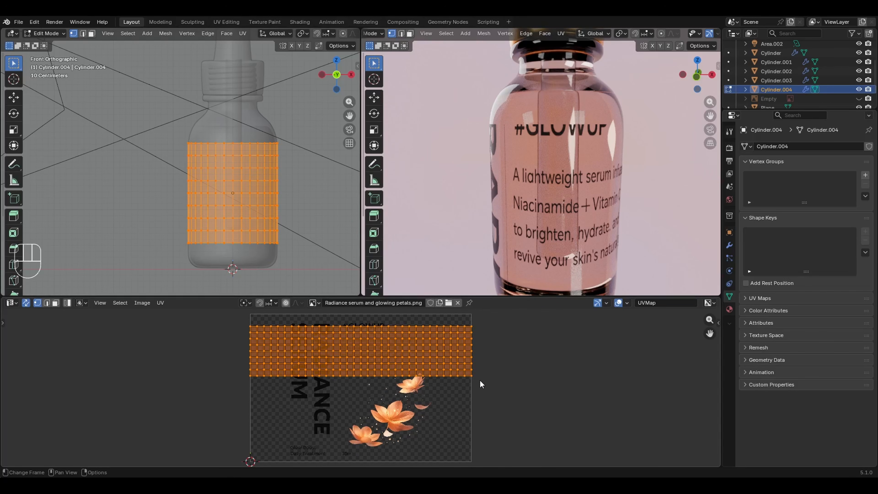
# - Move the label's UVs down along Y by about 0.23 to the middle of the label image
pyautogui.press('g')
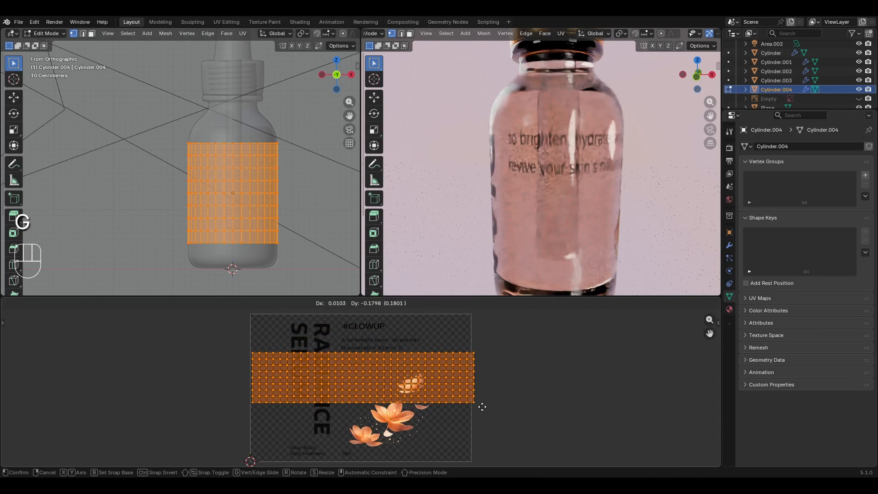
pyautogui.press('x')
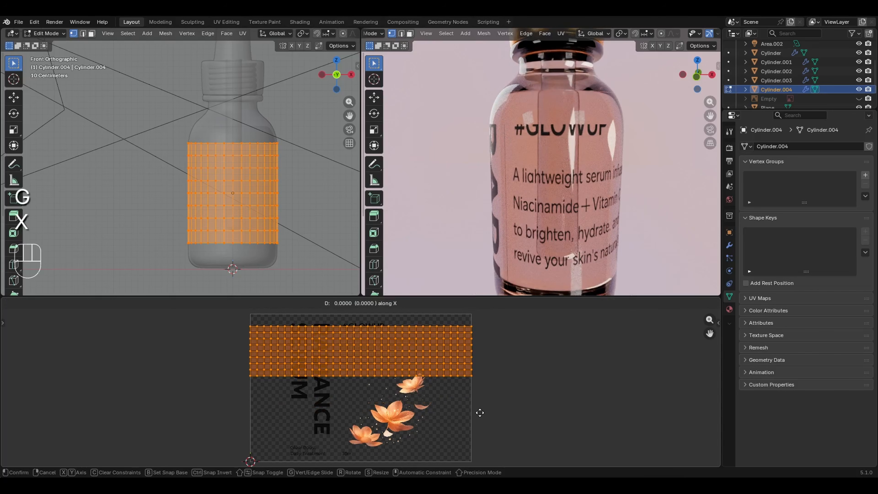
pyautogui.press('y')
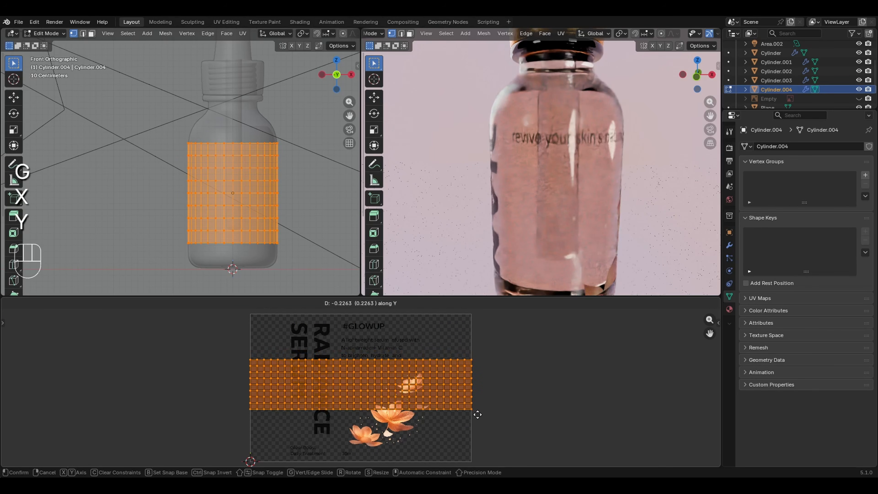
pyautogui.click(477, 414)
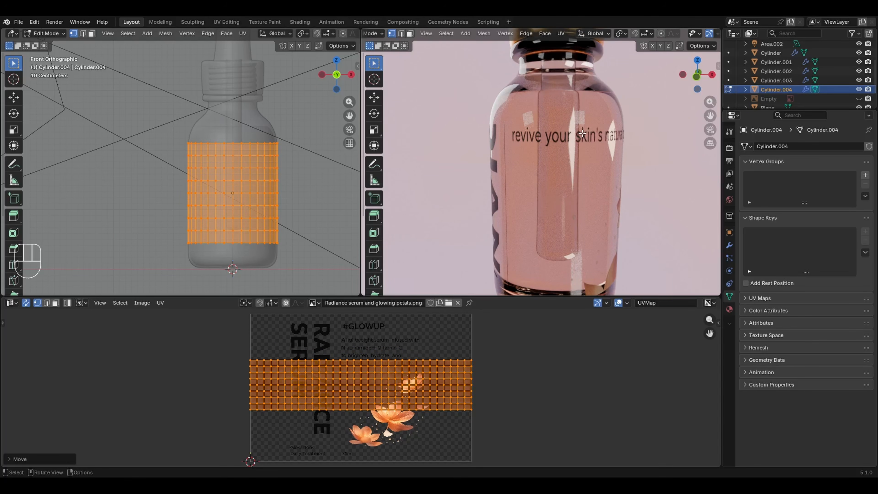
# - Stretch the label's UVs along Y to nearly the image's full height, and shift them down by about 0.025 to centre them
pyautogui.press('s')
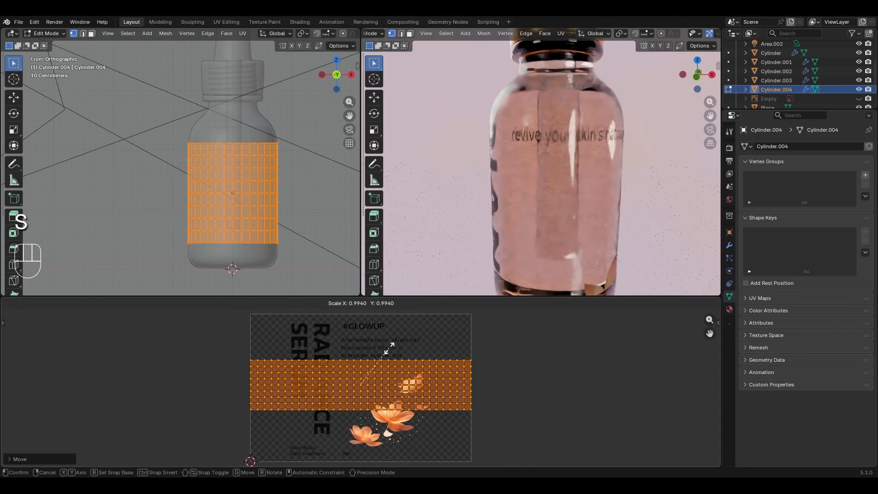
pyautogui.press('y')
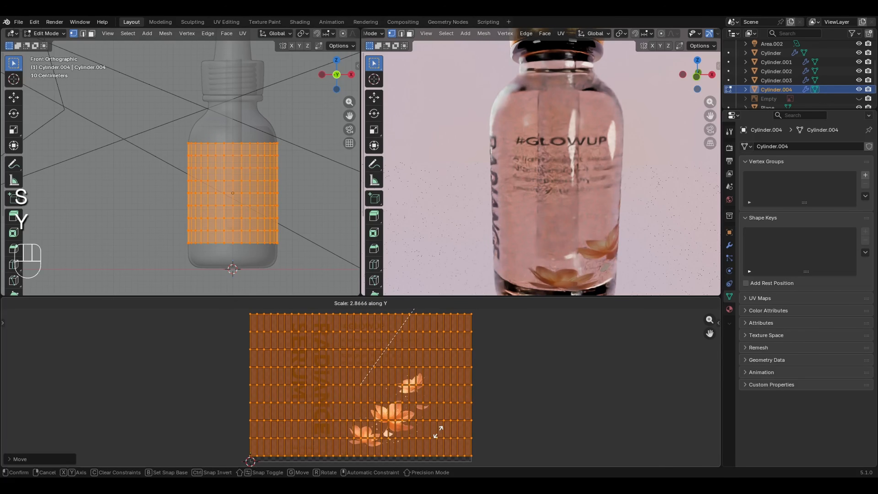
pyautogui.click(431, 436)
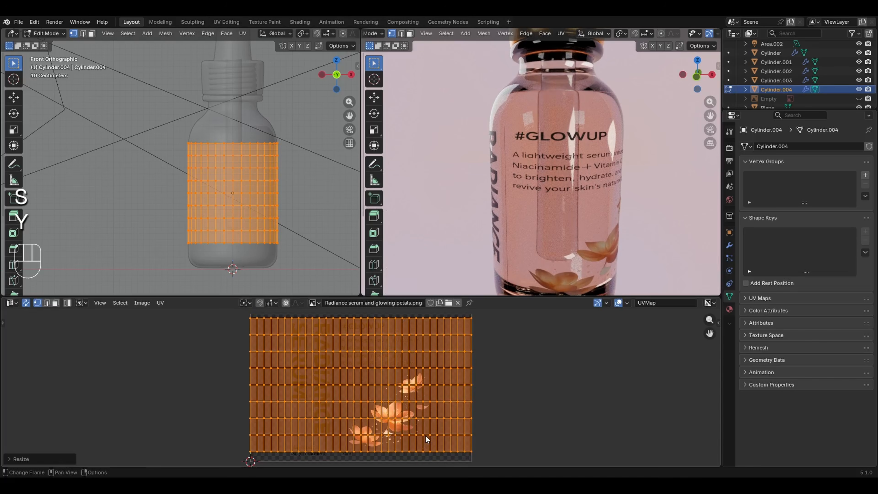
pyautogui.press('g')
pyautogui.press('y')
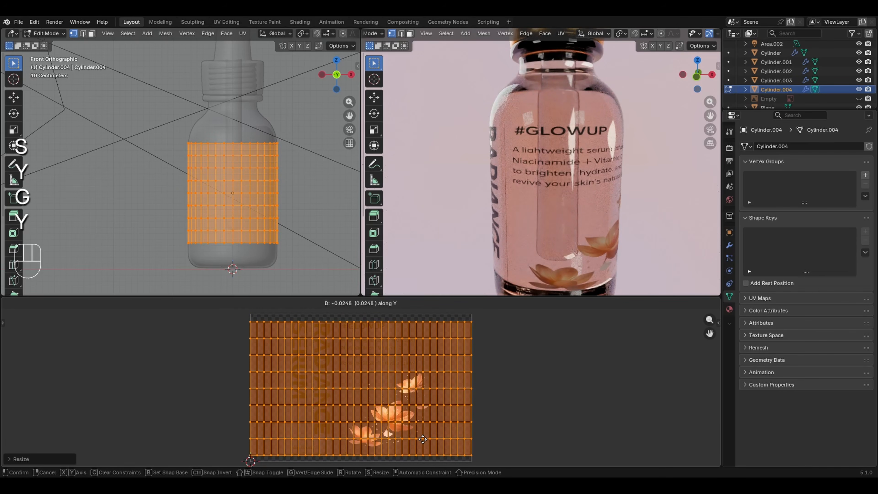
pyautogui.click(425, 439)
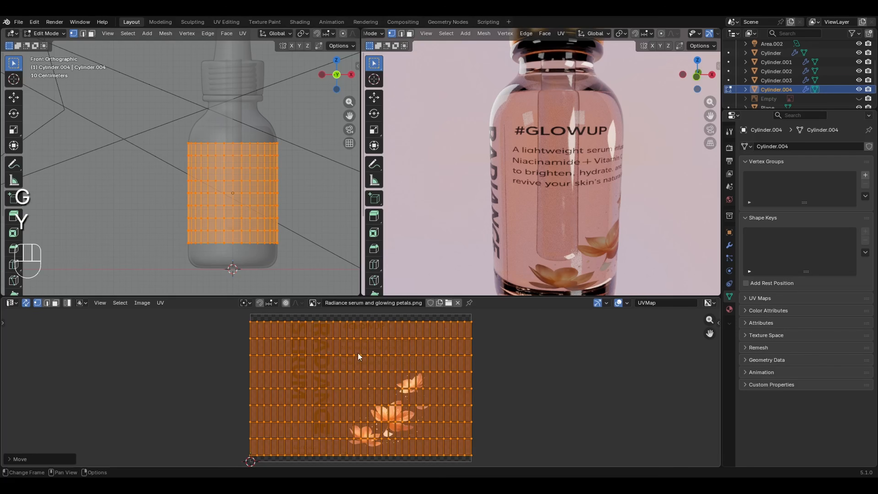
# - Scale the label's UVs along Y by about 1.02 to bring their edges closer to the image border, and deselect them
pyautogui.scroll(3, 316, 328)
pyautogui.scroll(-1, 317, 328)
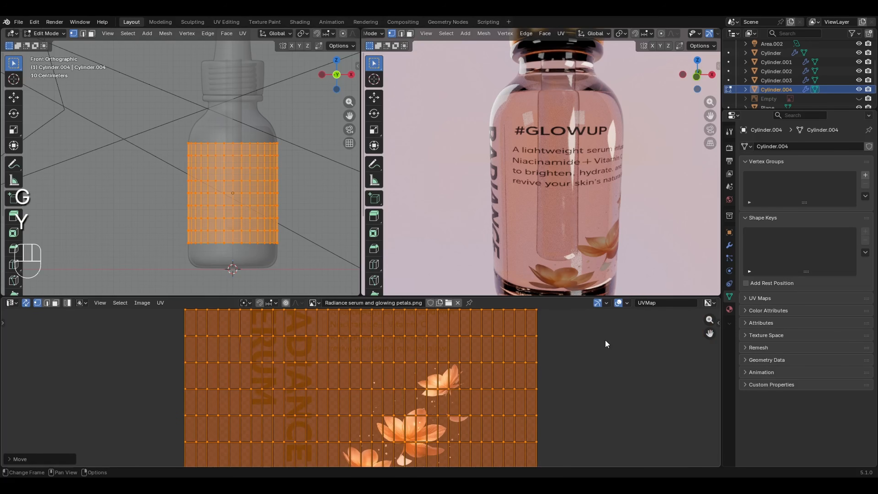
pyautogui.moveTo(309, 328); pyautogui.dragTo(327, 384, button='middle')
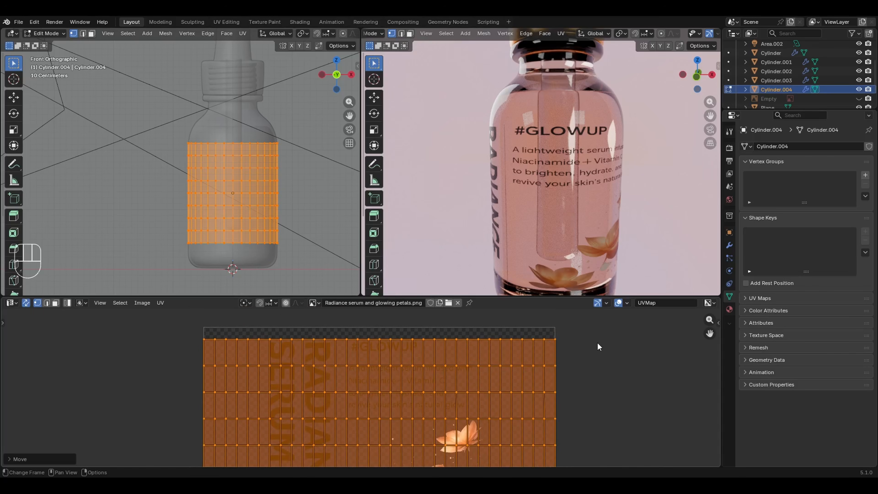
pyautogui.moveTo(384, 355); pyautogui.dragTo(448, 258, button='middle')
pyautogui.keyDown('ctrl'); pyautogui.moveTo(373, 405); pyautogui.dragTo(424, 335, button='middle'); pyautogui.keyUp('ctrl')
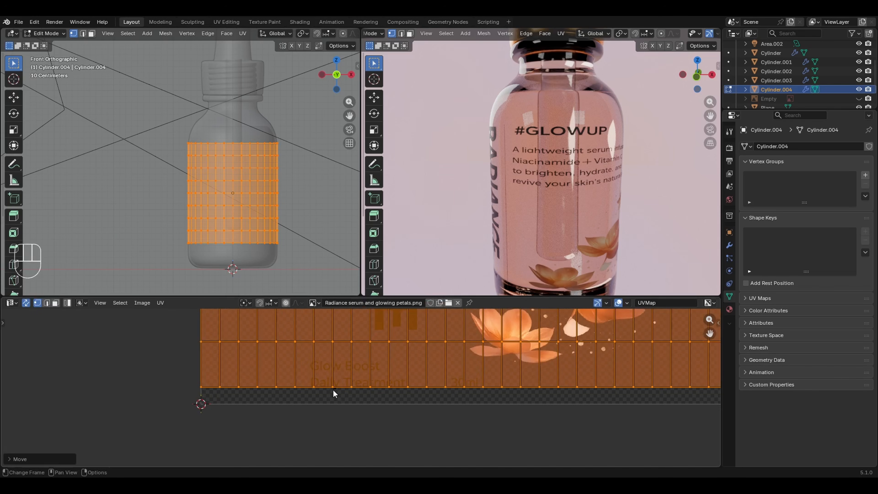
pyautogui.press('s')
pyautogui.press('y')
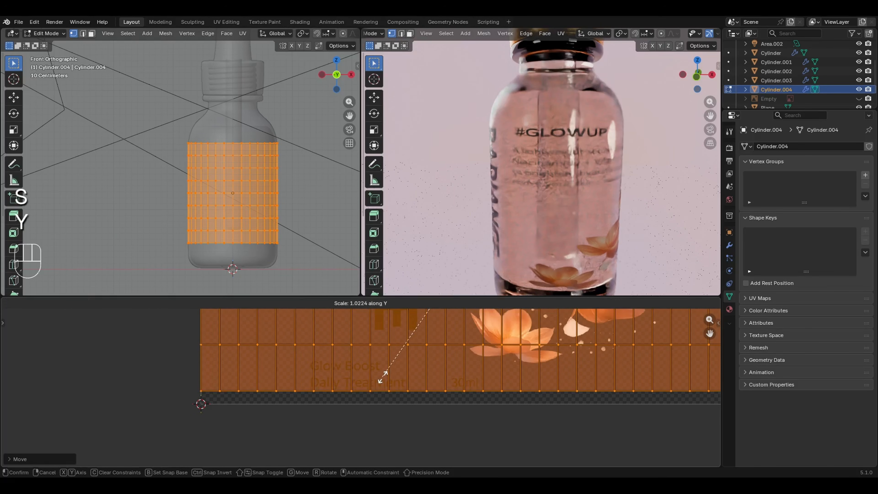
pyautogui.click(387, 380)
pyautogui.click(363, 428)
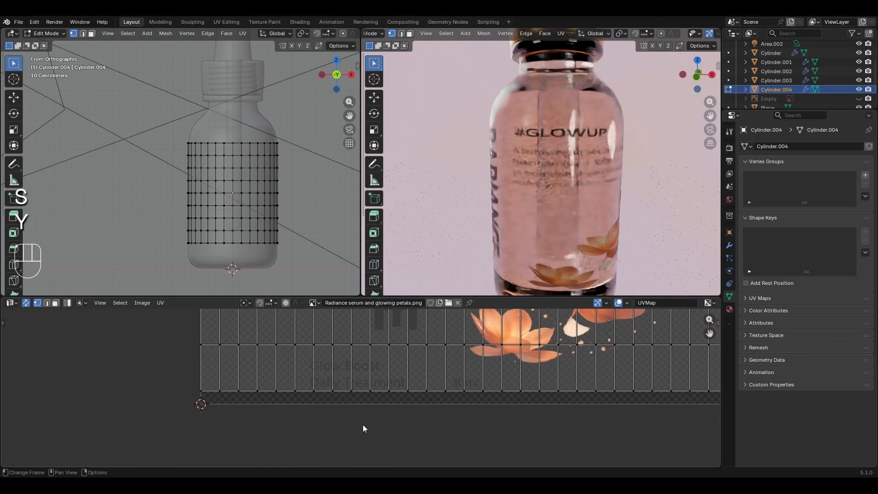
pyautogui.press('Escape')
pyautogui.moveTo(526, 236); pyautogui.dragTo(507, 253, button='middle')
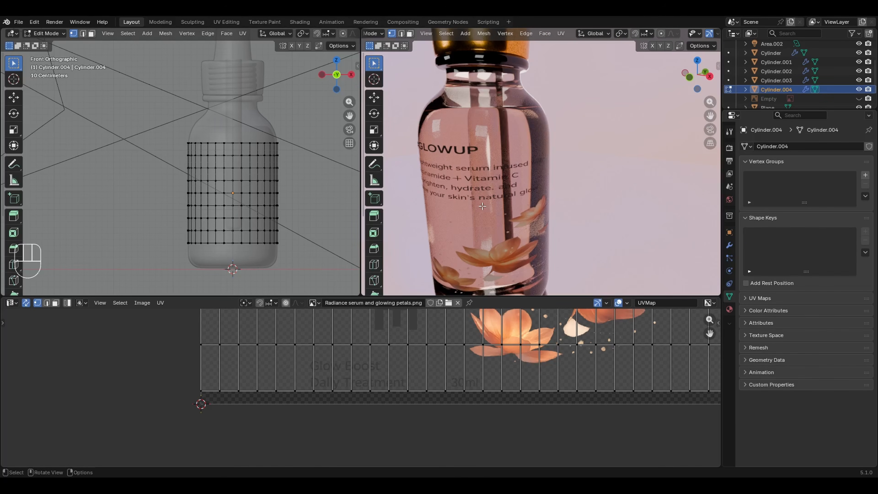
# - Try narrowing all of the label's UVs along X within the image, and undo that scaling
pyautogui.keyDown('ctrl'); pyautogui.moveTo(471, 333); pyautogui.dragTo(429, 431, button='middle'); pyautogui.keyUp('ctrl')
pyautogui.keyDown('ctrl'); pyautogui.moveTo(612, 336); pyautogui.dragTo(578, 371, button='middle'); pyautogui.keyUp('ctrl')
pyautogui.press('a')
pyautogui.press('s')
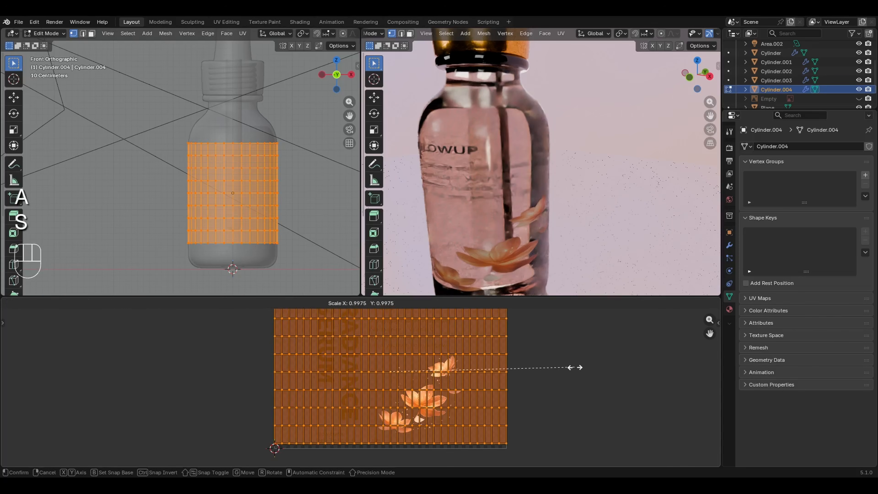
pyautogui.press('x')
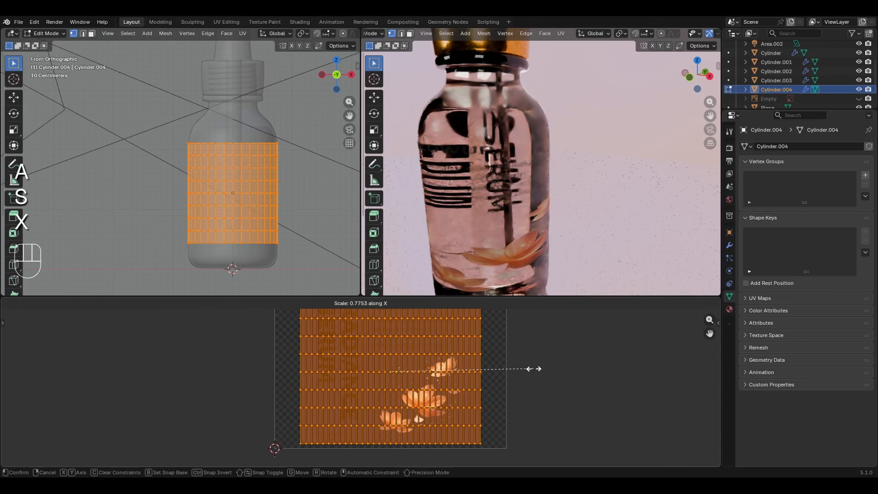
pyautogui.click(523, 378)
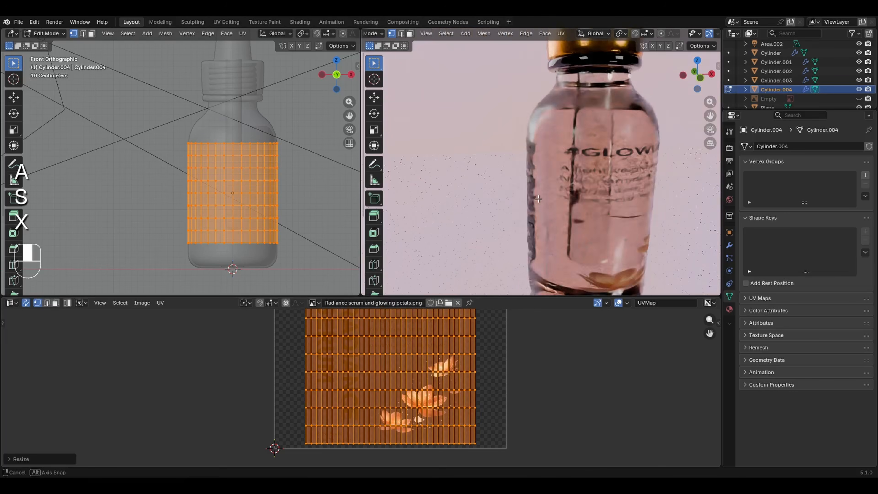
pyautogui.hotkey('ctrl', 'z')
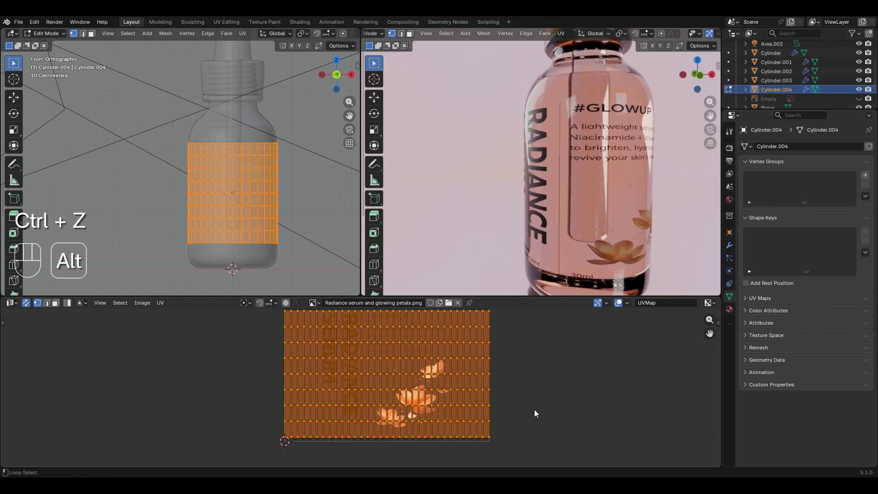
# - Leave mesh editing, show the Label material's shader nodes, and set its Principled BSDF roughness to 1.0
pyautogui.press('Tab')
pyautogui.click(12, 303)
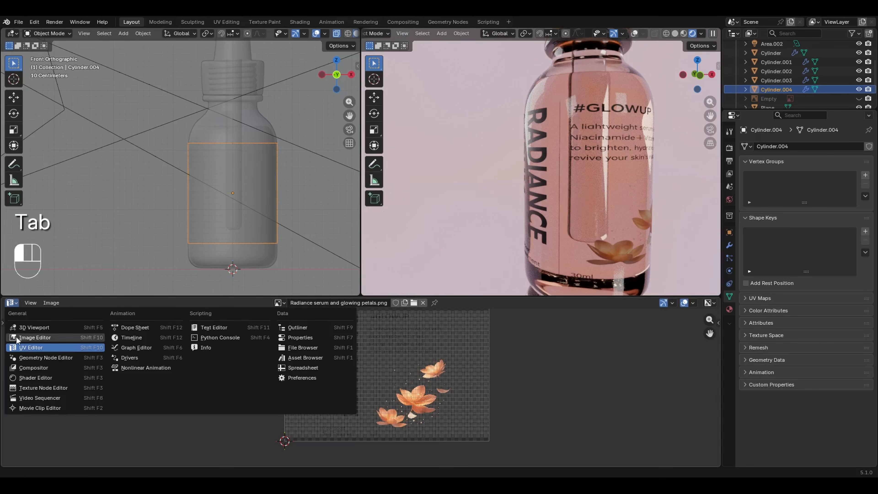
pyautogui.click(27, 378)
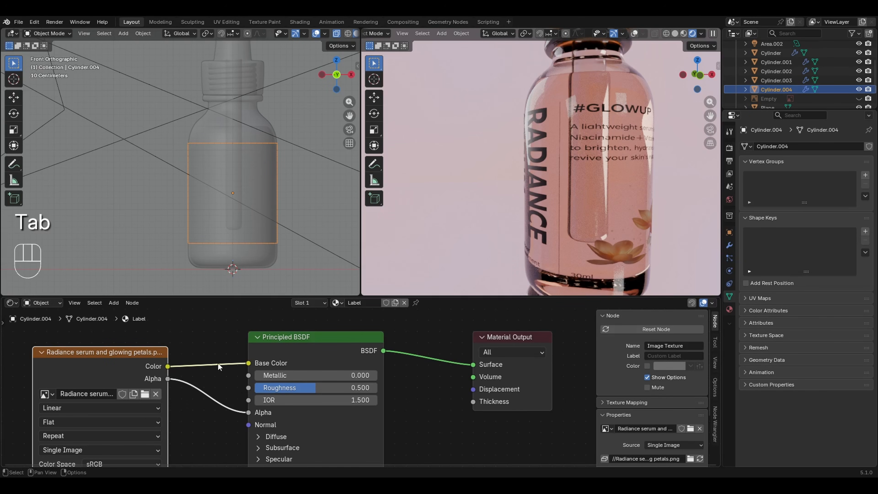
pyautogui.moveTo(285, 387); pyautogui.dragTo(421, 404)
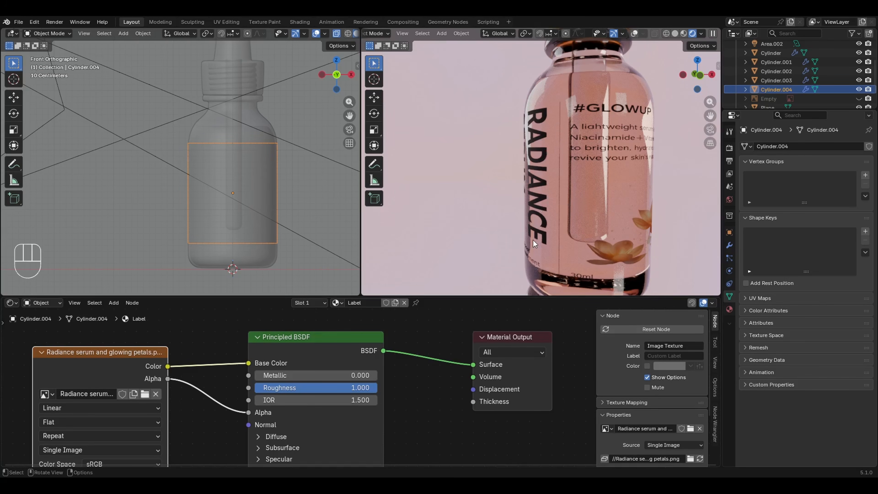
pyautogui.moveTo(352, 387); pyautogui.dragTo(184, 383)
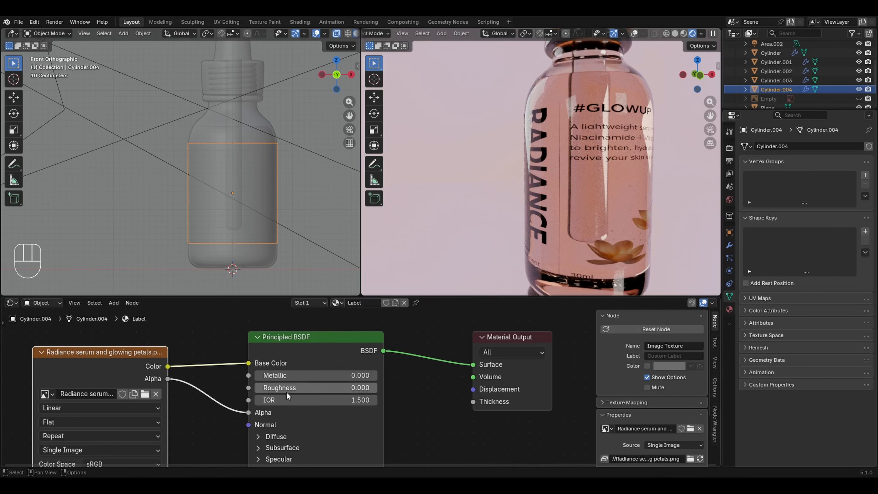
pyautogui.moveTo(275, 389); pyautogui.dragTo(548, 155)
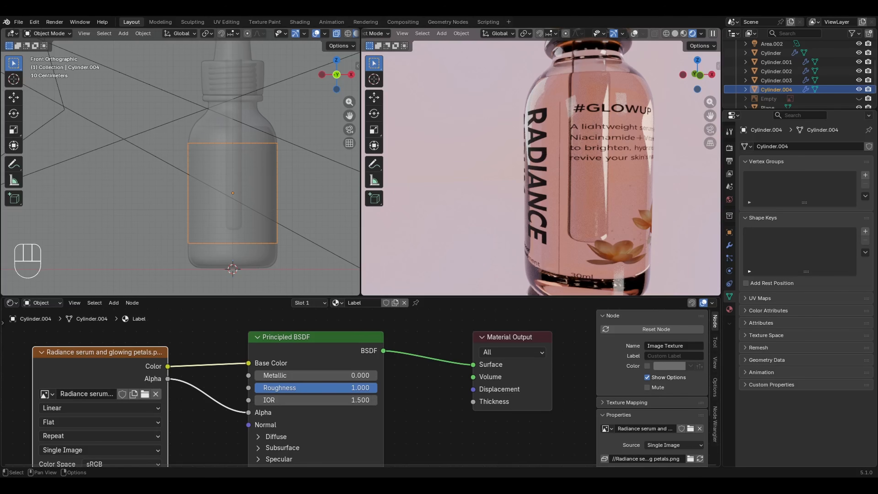
# - Set the label image texture's interpolation to Closest, keeping the projection Flat, and check the label on the rendered bottle
pyautogui.click(92, 409)
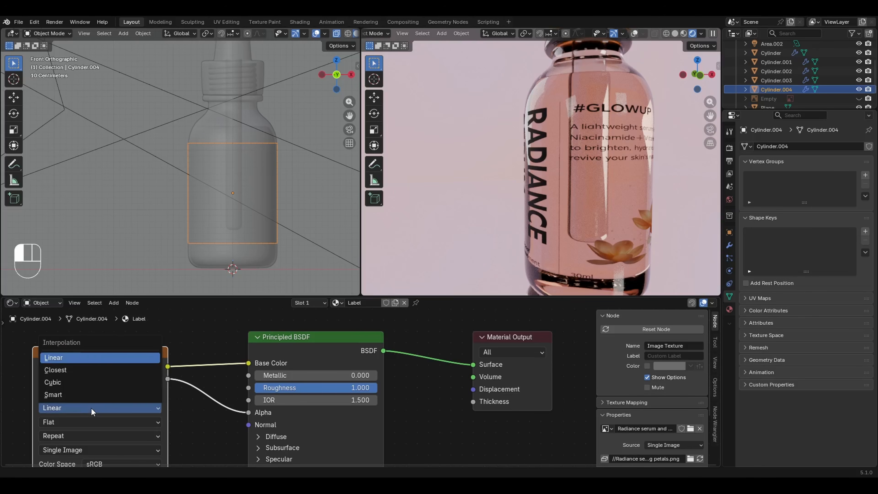
pyautogui.click(79, 371)
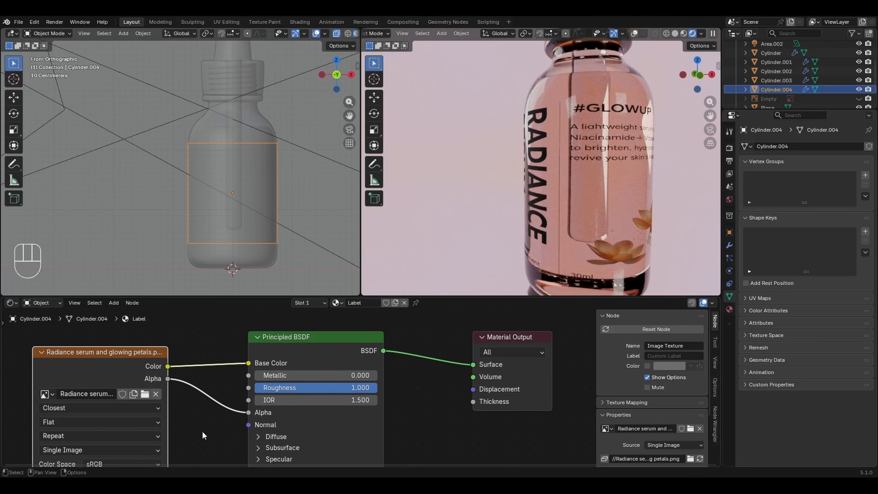
pyautogui.click(153, 423)
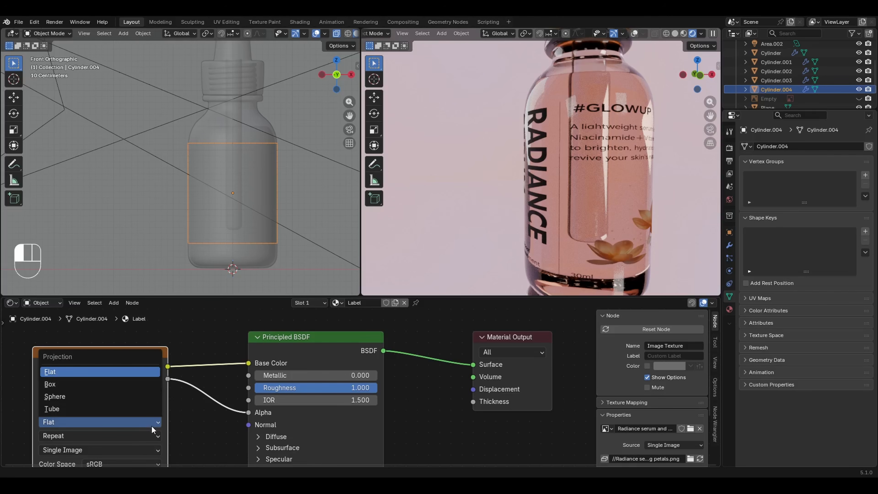
pyautogui.moveTo(176, 418); pyautogui.dragTo(231, 368, button='middle')
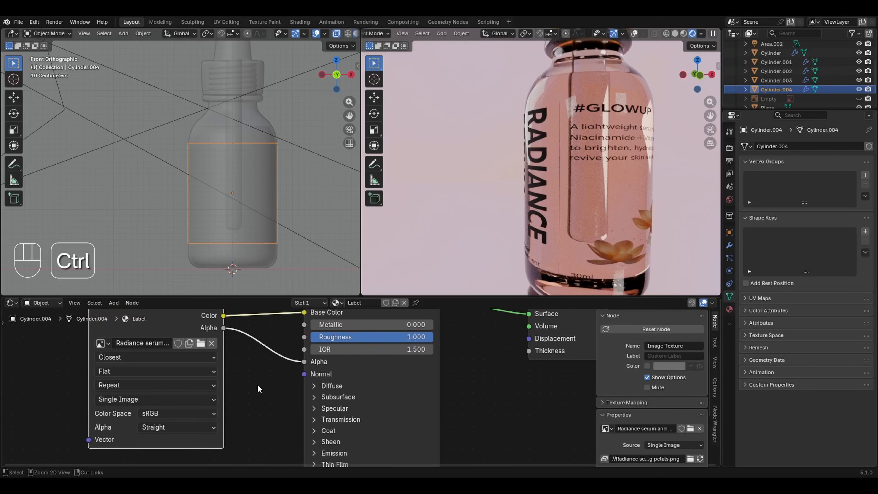
pyautogui.scroll(-2, 257, 385)
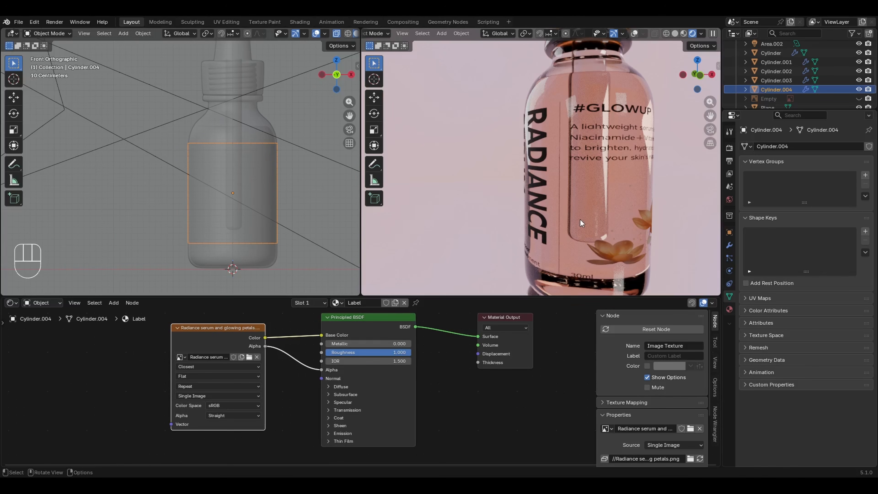
pyautogui.moveTo(580, 220); pyautogui.dragTo(575, 138, button='middle')
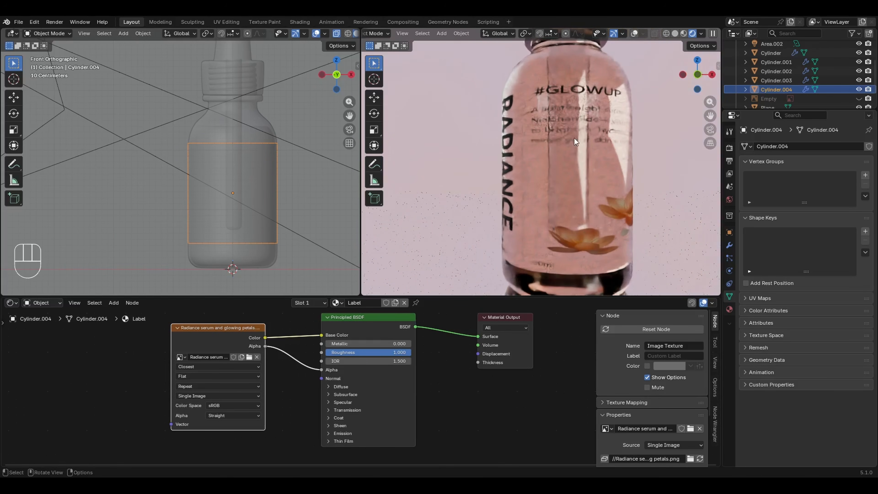
pyautogui.moveTo(582, 193)
pyautogui.mouseDown(button='middle')
pyautogui.moveTo(593, 202)
pyautogui.moveTo(592, 175)
pyautogui.moveTo(567, 187)
pyautogui.mouseUp(button='middle')
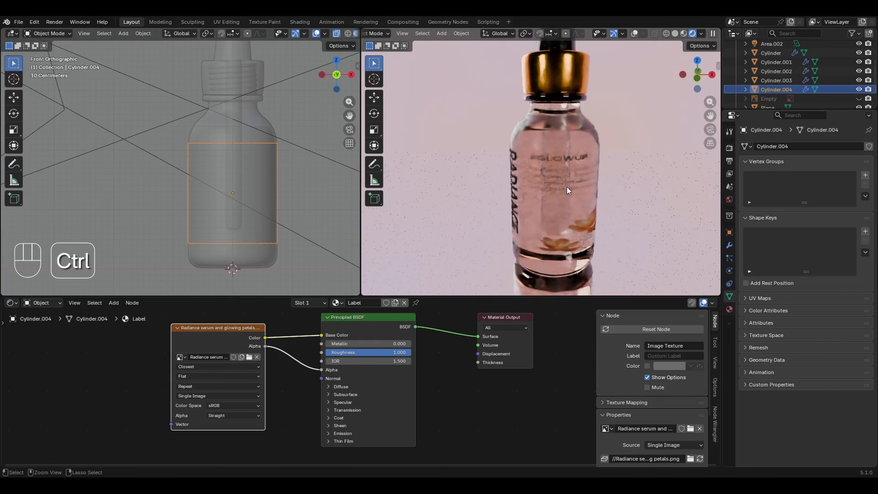
# - Rotate the label mesh 34° around the global Z axis so the RADIANCE title turns toward the front
pyautogui.press('r')
pyautogui.press('z')
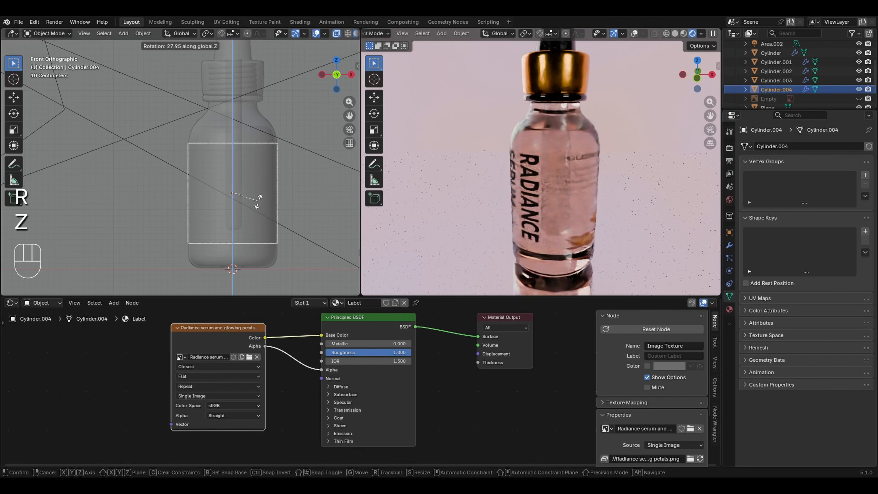
pyautogui.click(294, 148)
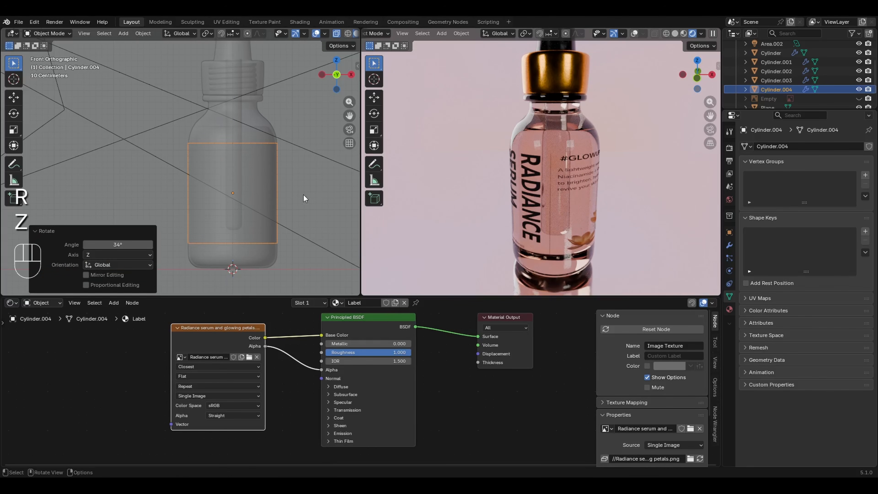
pyautogui.press('Escape')
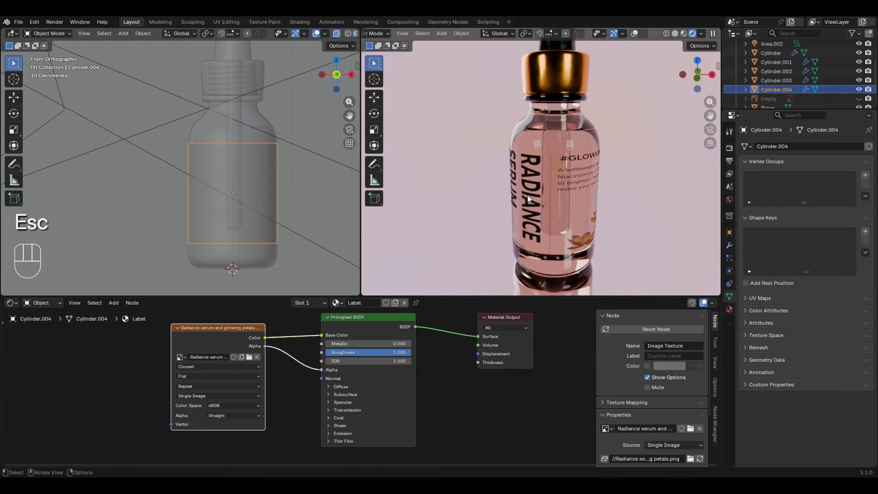
pyautogui.moveTo(546, 191)
pyautogui.mouseDown(button='middle')
pyautogui.moveTo(559, 189)
pyautogui.moveTo(561, 175)
pyautogui.moveTo(591, 174)
pyautogui.moveTo(538, 196)
pyautogui.mouseUp(button='middle')
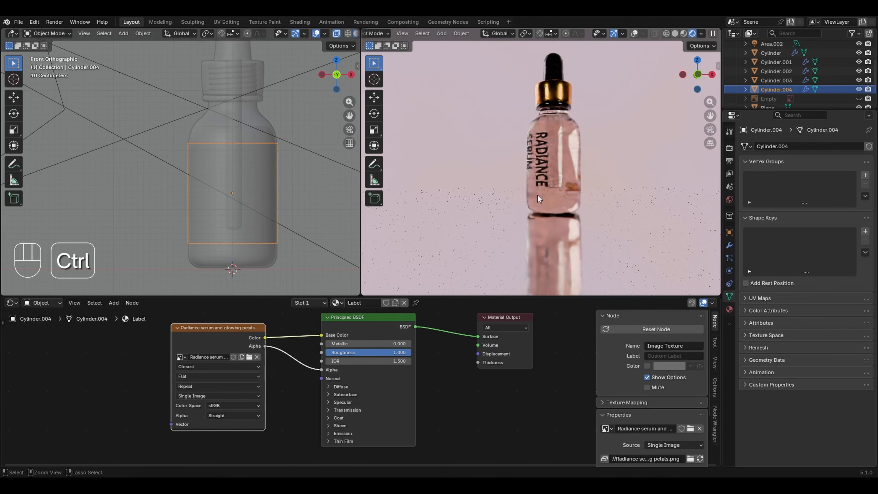
# - In the backdrop plane's emission material, move the orange Color Ramp stop to position 0.427
pyautogui.click(505, 149)
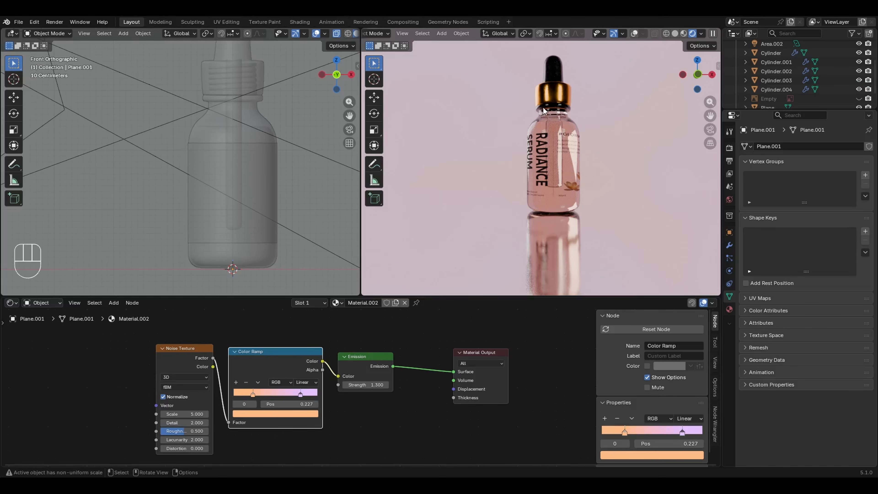
pyautogui.keyDown('ctrl'); pyautogui.moveTo(208, 147); pyautogui.dragTo(218, 220, button='middle'); pyautogui.keyUp('ctrl')
pyautogui.moveTo(232, 182); pyautogui.dragTo(218, 207, button='middle')
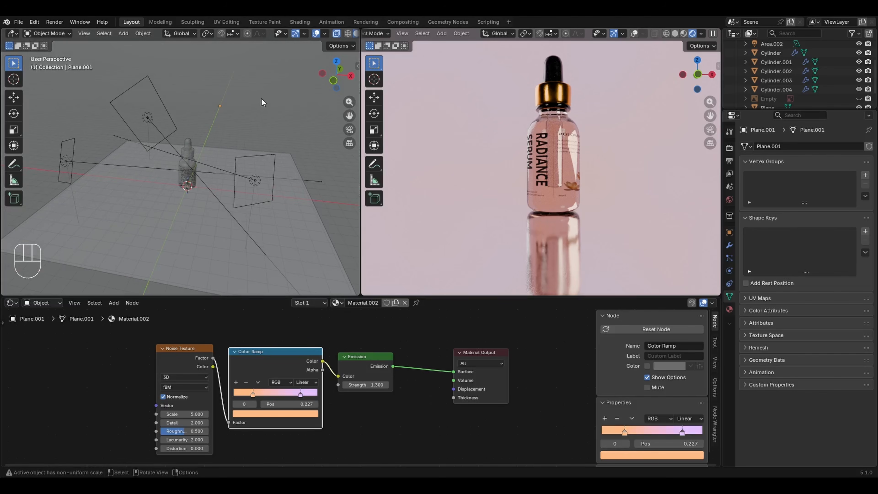
pyautogui.keyDown('ctrl'); pyautogui.moveTo(286, 388); pyautogui.dragTo(291, 347, button='middle'); pyautogui.keyUp('ctrl')
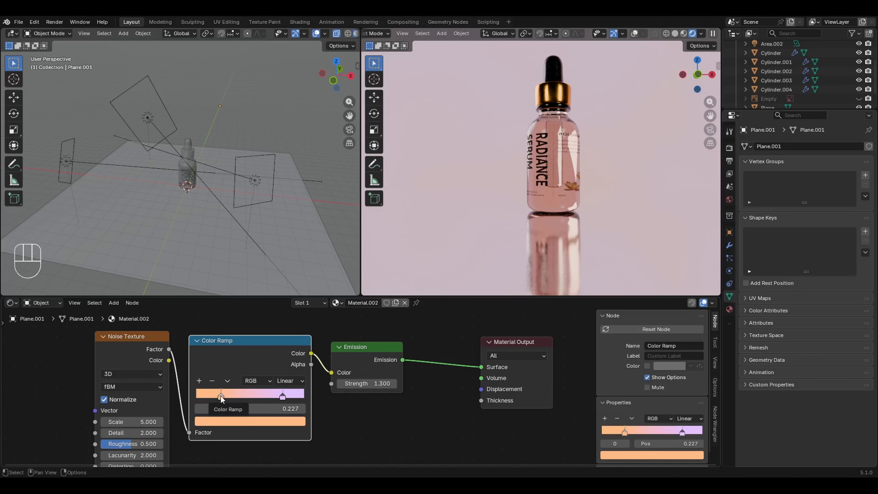
pyautogui.moveTo(222, 399); pyautogui.dragTo(244, 397)
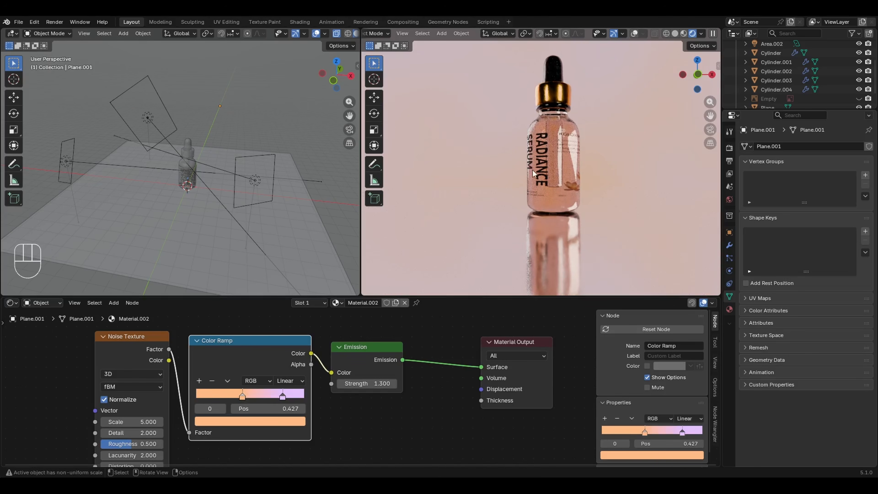
pyautogui.moveTo(570, 175); pyautogui.dragTo(475, 178, button='middle')
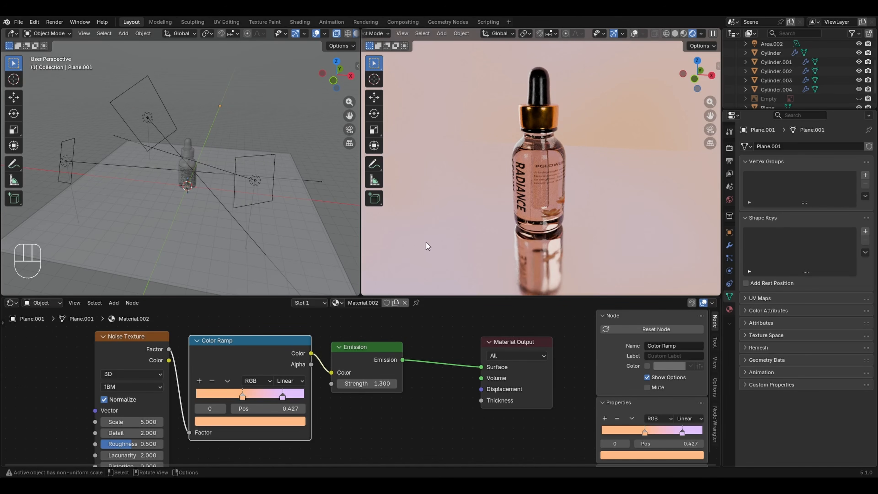
# - Extrude the floor plane's two opposite side edges about 12 m up along Z to form walls beside the bottle
pyautogui.moveTo(427, 242); pyautogui.dragTo(554, 213, button='middle')
pyautogui.click(533, 217)
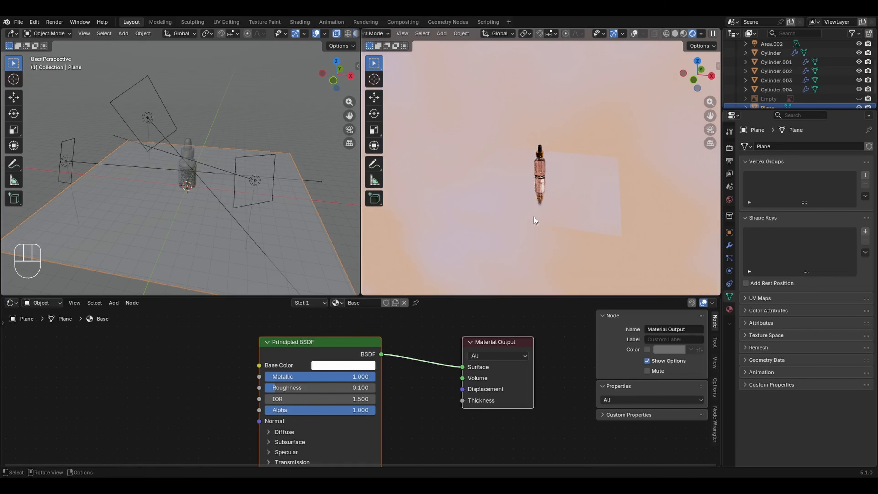
pyautogui.keyDown('ctrl'); pyautogui.moveTo(176, 191); pyautogui.dragTo(201, 184, button='middle'); pyautogui.keyUp('ctrl')
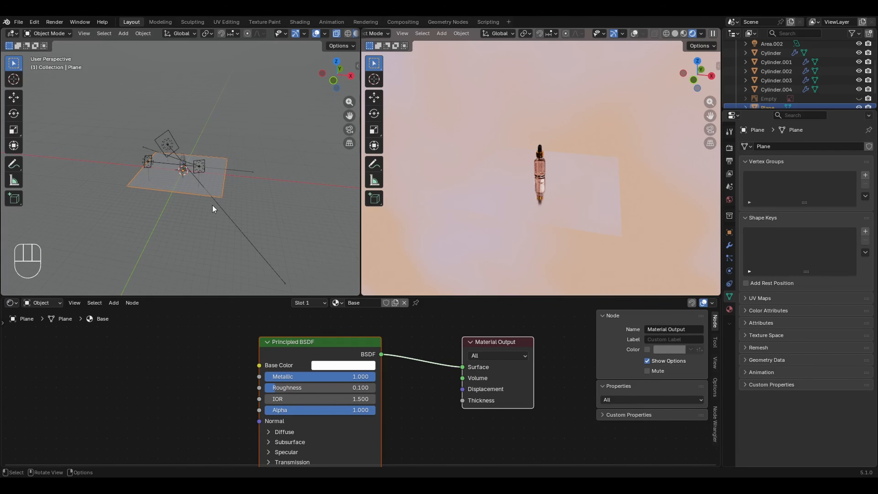
pyautogui.press('ctrl')
pyautogui.keyDown('ctrl'); pyautogui.moveTo(144, 165); pyautogui.dragTo(215, 147, button='middle'); pyautogui.keyUp('ctrl')
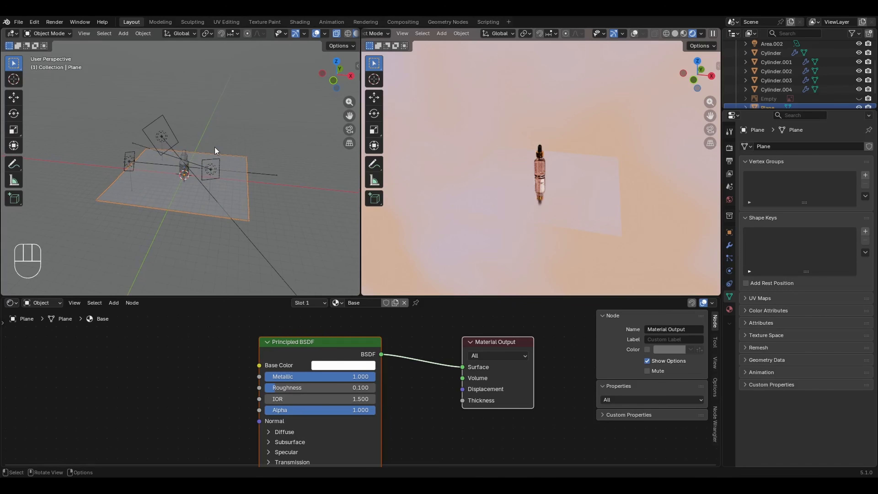
pyautogui.press('Tab')
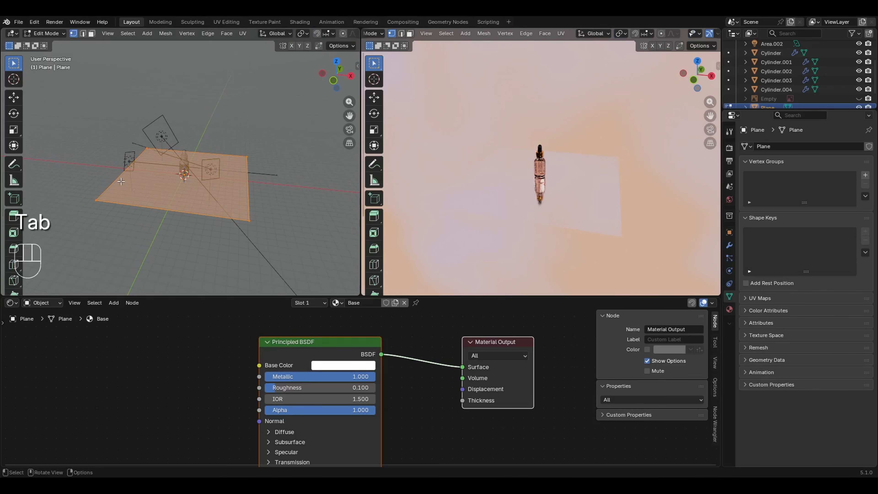
pyautogui.press('2')
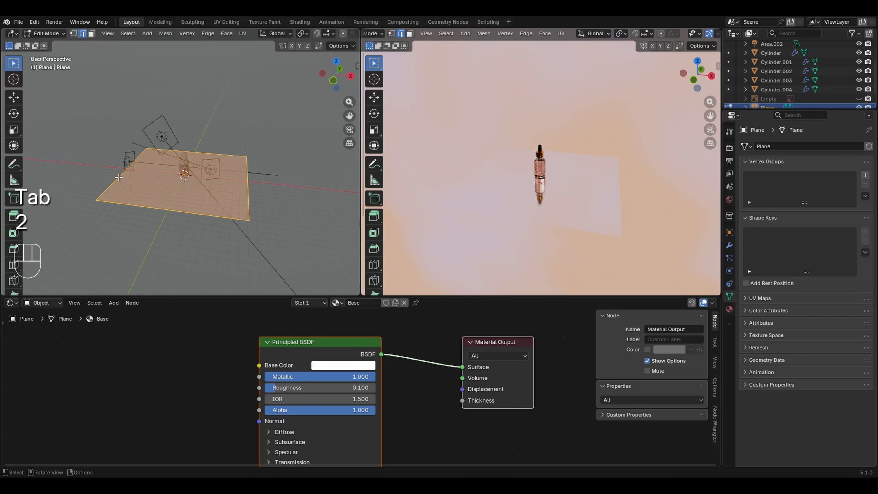
pyautogui.click(119, 177)
pyautogui.keyDown('shift'); pyautogui.click(248, 202); pyautogui.keyUp('shift')
pyautogui.press('e')
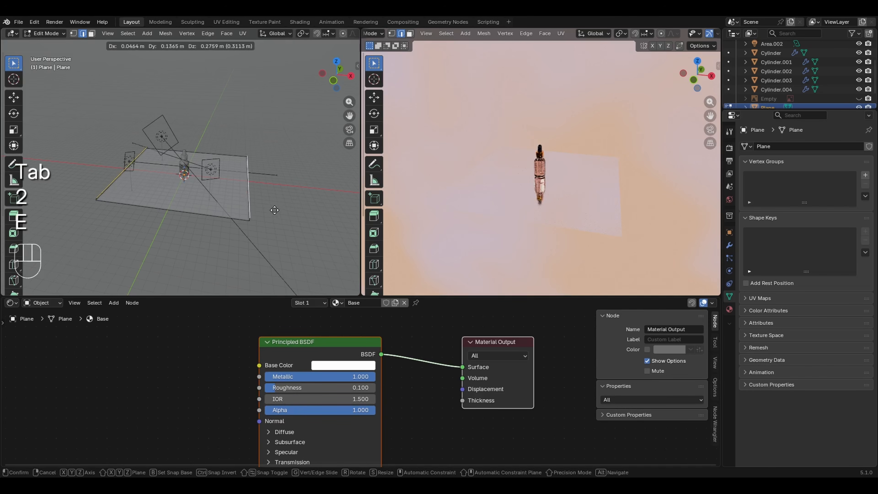
pyautogui.press('z')
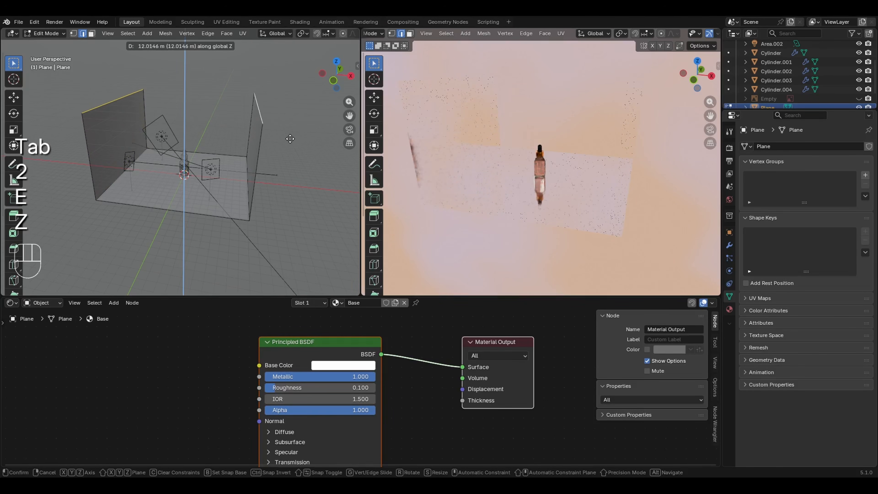
pyautogui.click(289, 139)
pyautogui.press('Tab')
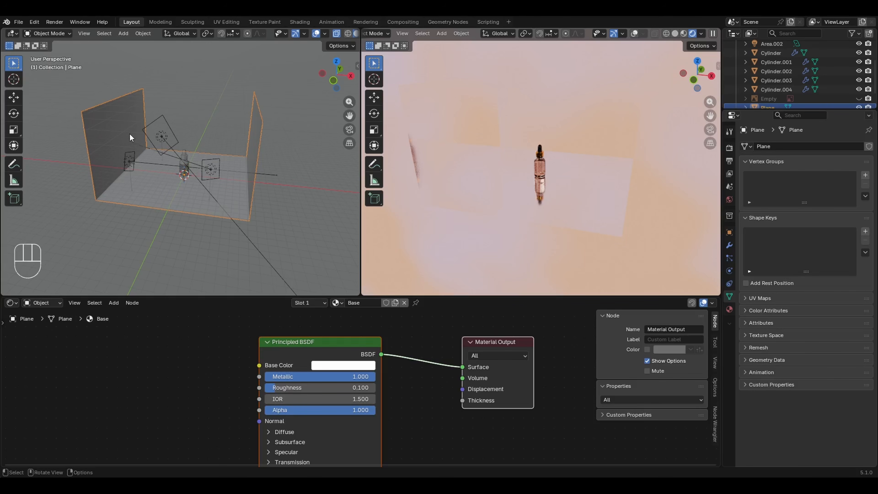
# - Select the glass bottle and add a Noise Texture node to its Glass material, placed before the Principled BSDF
pyautogui.press('ctrl')
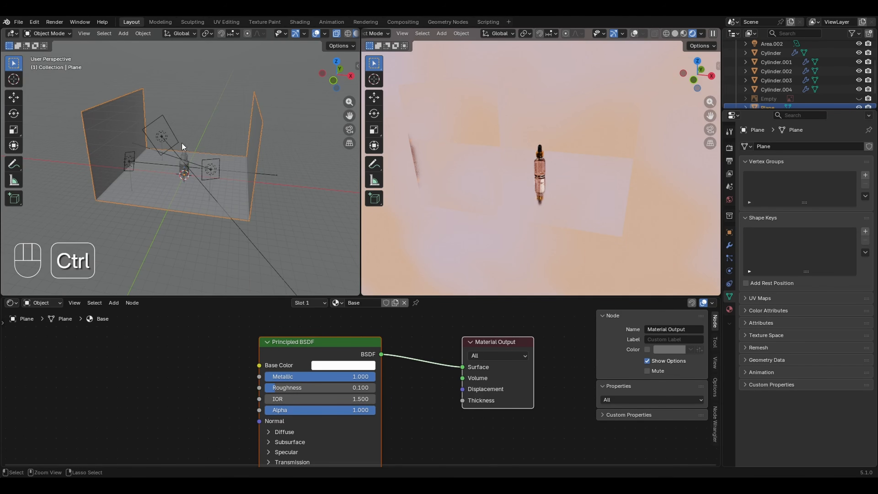
pyautogui.keyDown('ctrl'); pyautogui.moveTo(547, 189); pyautogui.dragTo(552, 175, button='middle'); pyautogui.keyUp('ctrl')
pyautogui.moveTo(541, 205); pyautogui.dragTo(588, 144, button='middle')
pyautogui.click(555, 129)
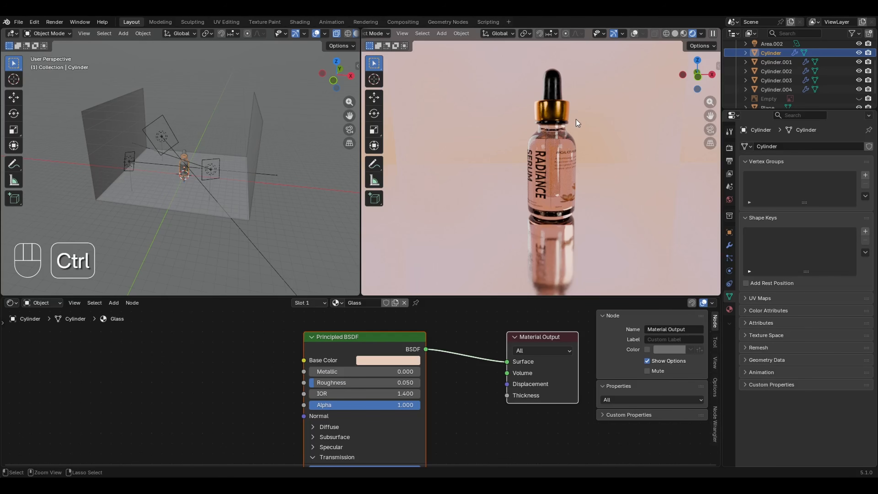
pyautogui.keyDown('ctrl'); pyautogui.moveTo(577, 119); pyautogui.dragTo(509, 174, button='middle'); pyautogui.keyUp('ctrl')
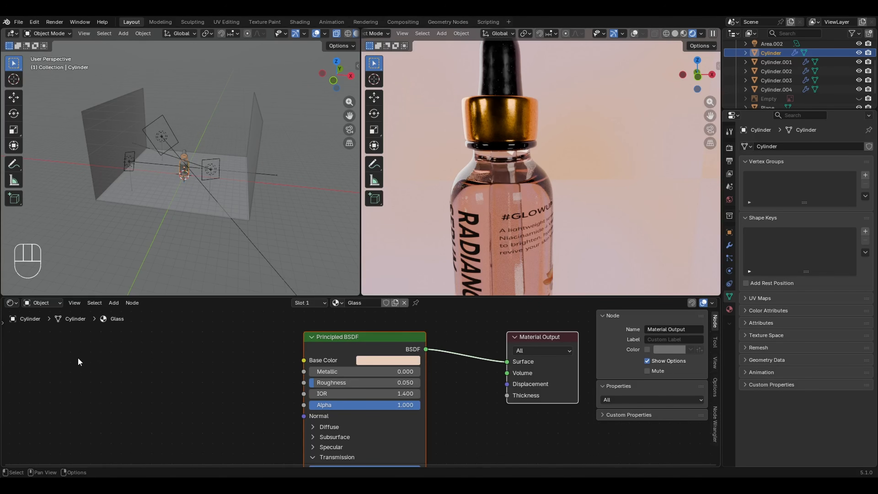
pyautogui.hotkey('shift', 'a')
pyautogui.moveTo(63, 359)
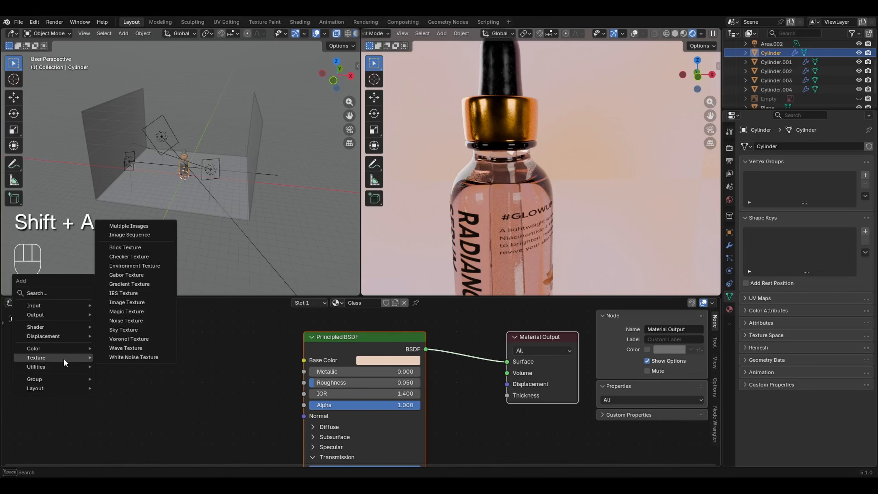
pyautogui.click(132, 320)
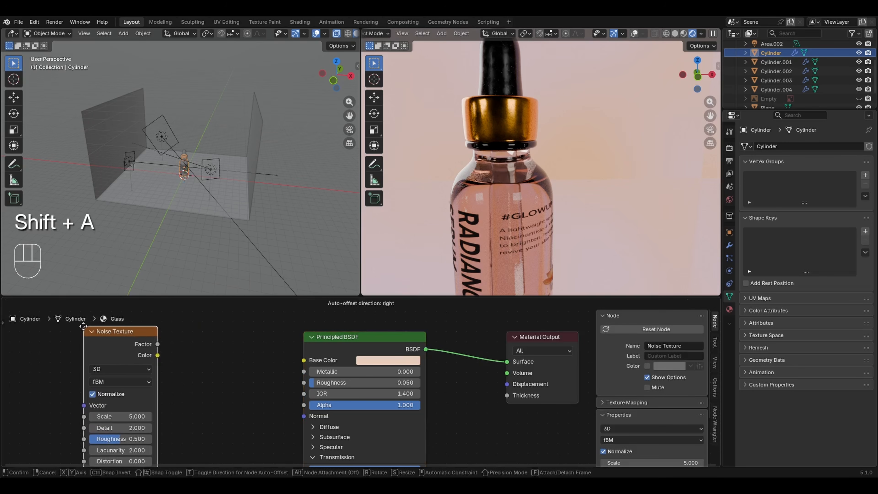
pyautogui.click(67, 341)
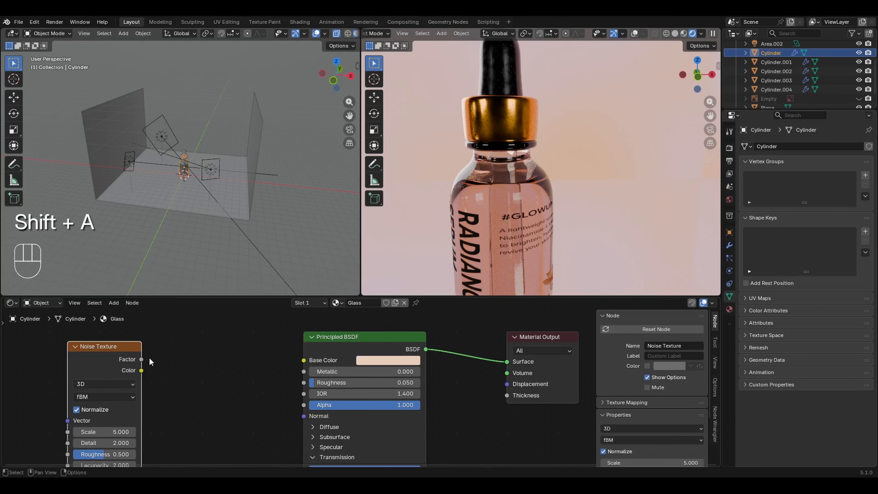
# - In the Glass material, connect the Noise Texture's Factor output to the Principled BSDF's Base Color and set the noise Scale to 3
pyautogui.moveTo(149, 359); pyautogui.dragTo(309, 361)
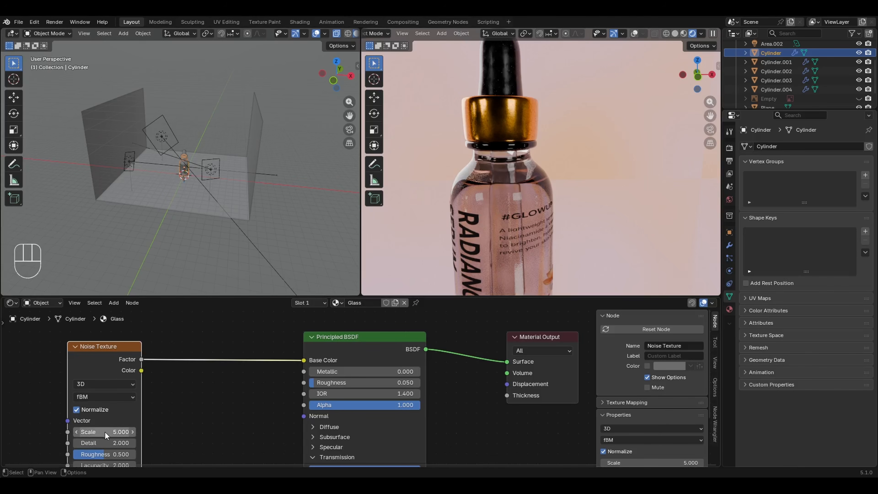
pyautogui.moveTo(105, 433)
pyautogui.mouseDown()
pyautogui.moveTo(96, 433)
pyautogui.moveTo(108, 434)
pyautogui.mouseUp()
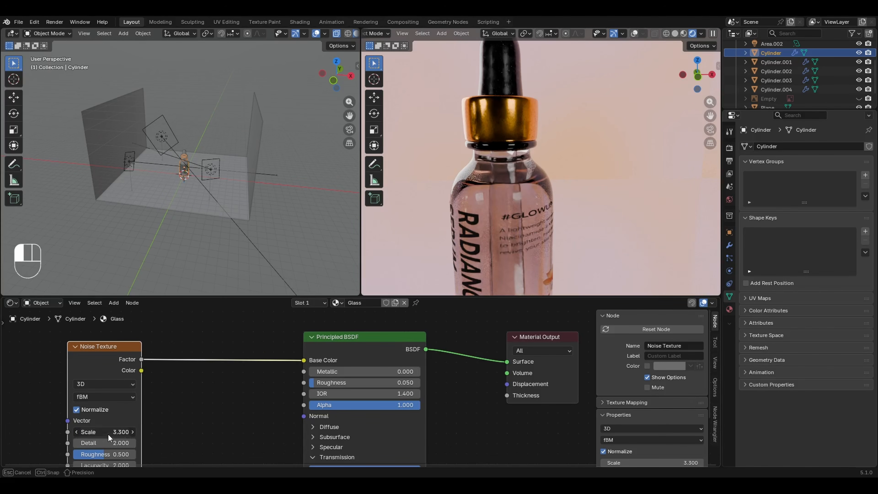
pyautogui.click(108, 433)
pyautogui.write('3')
pyautogui.press('Return')
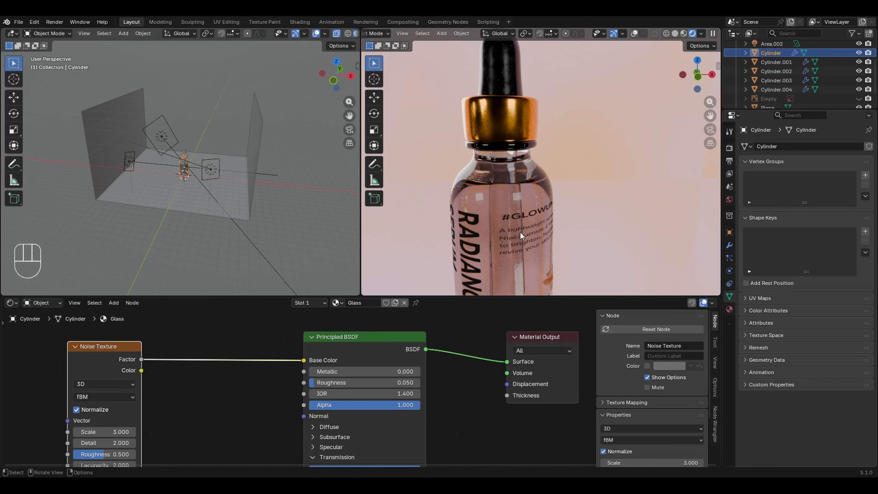
pyautogui.moveTo(97, 429); pyautogui.dragTo(213, 428)
pyautogui.press('Escape')
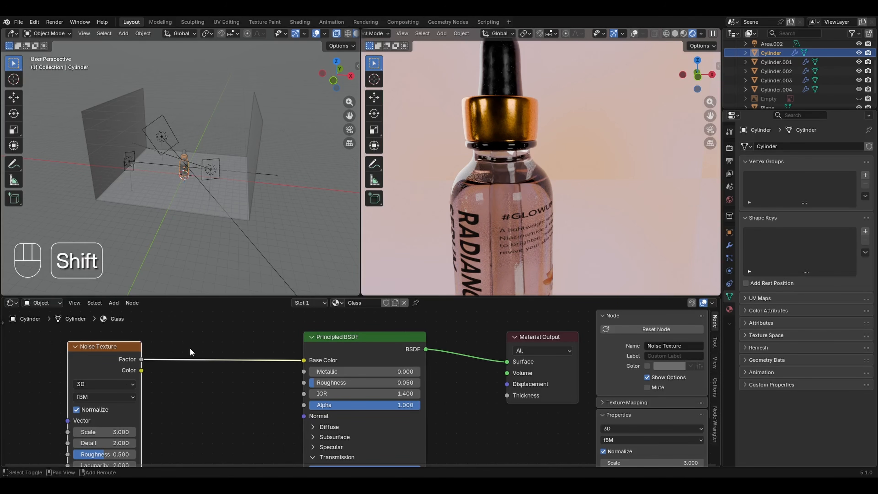
# - Insert a Color Ramp between the Noise Texture and the Principled BSDF, and move its black stop to position 0.368
pyautogui.hotkey('shift', 'a')
pyautogui.moveTo(173, 339)
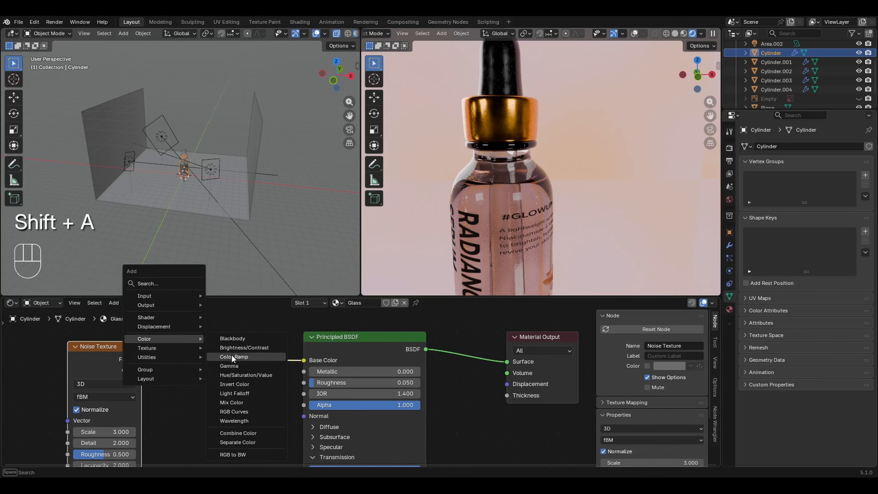
pyautogui.click(229, 356)
pyautogui.click(177, 330)
pyautogui.click(162, 330)
pyautogui.moveTo(169, 390); pyautogui.dragTo(211, 397)
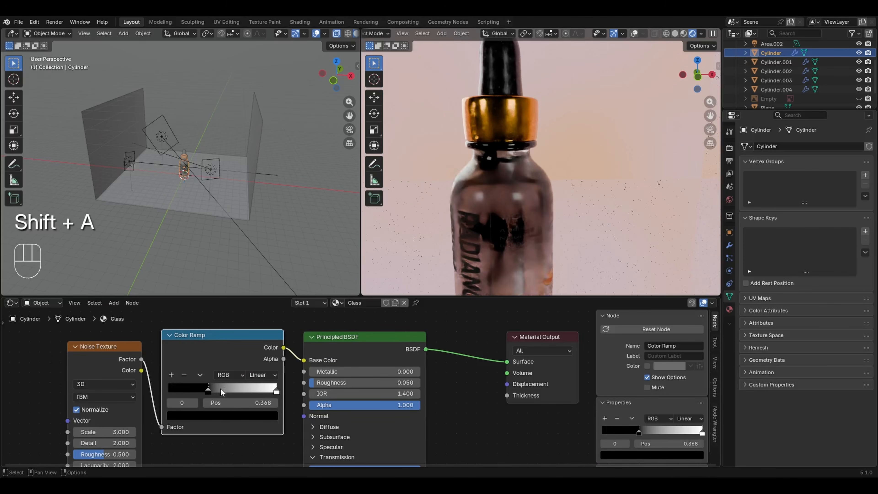
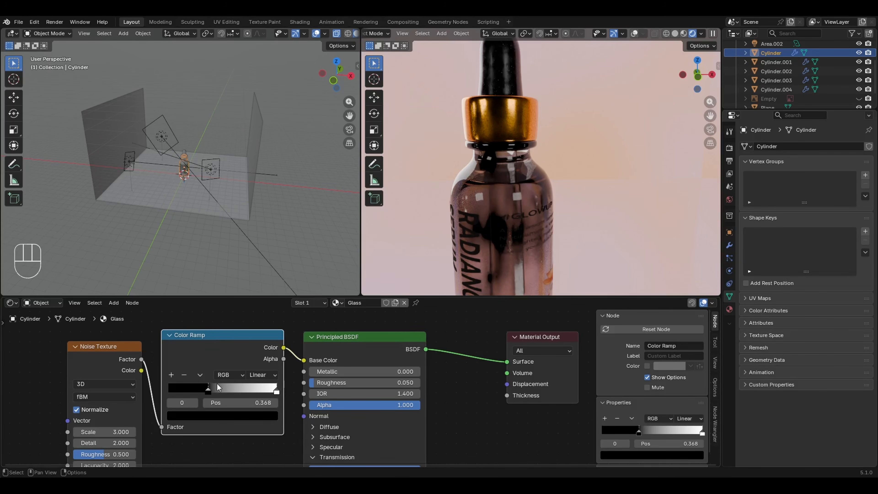
# - Relink the Color Ramp's Color output from Base Color to the Principled BSDF's Roughness input and inspect the glass up close
pyautogui.press('alt')
pyautogui.moveTo(284, 348); pyautogui.dragTo(291, 330)
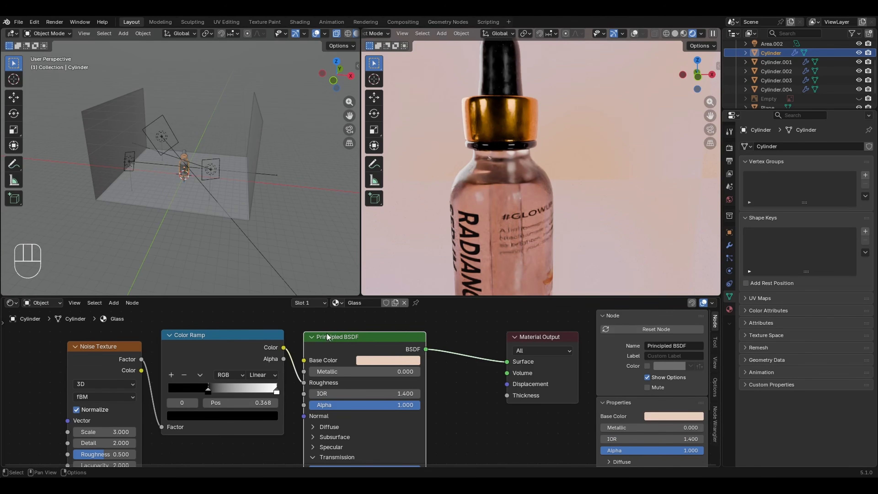
pyautogui.moveTo(508, 215); pyautogui.dragTo(504, 167, button='middle')
pyautogui.press('Escape')
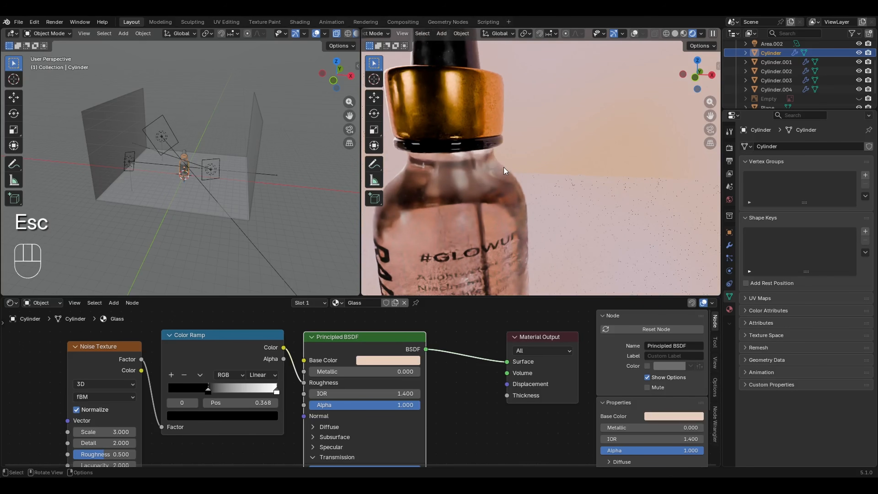
pyautogui.hotkey('ctrl', 'z')
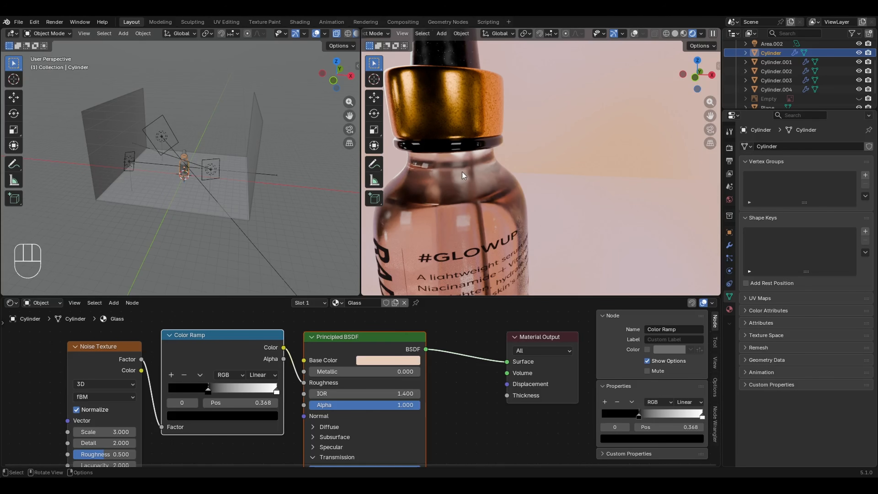
pyautogui.moveTo(462, 171); pyautogui.dragTo(476, 174, button='middle')
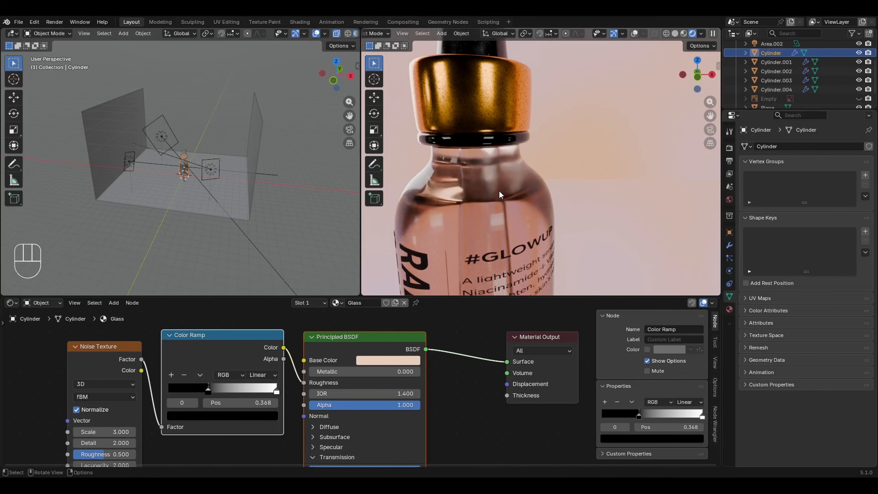
pyautogui.keyDown('ctrl'); pyautogui.moveTo(520, 197); pyautogui.dragTo(500, 177, button='middle'); pyautogui.keyUp('ctrl')
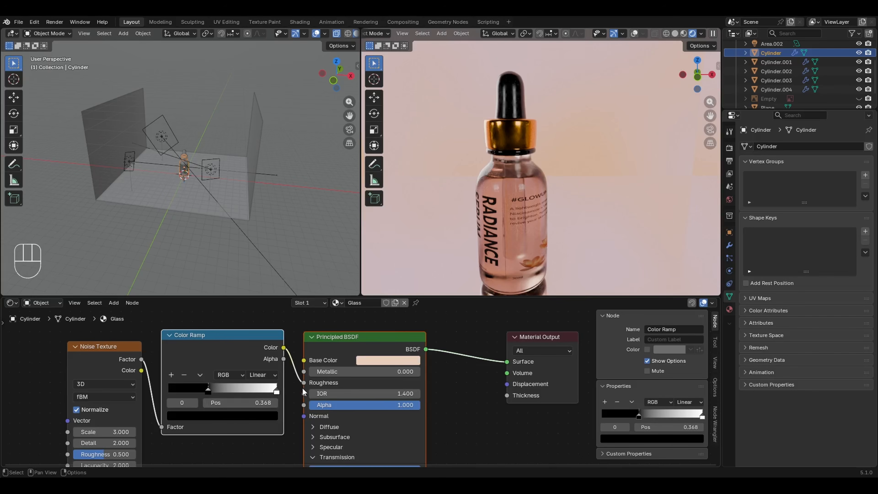
# - Disconnect the Color Ramp from the glass's Roughness to compare the look, and restore the link
pyautogui.moveTo(304, 383); pyautogui.dragTo(149, 353)
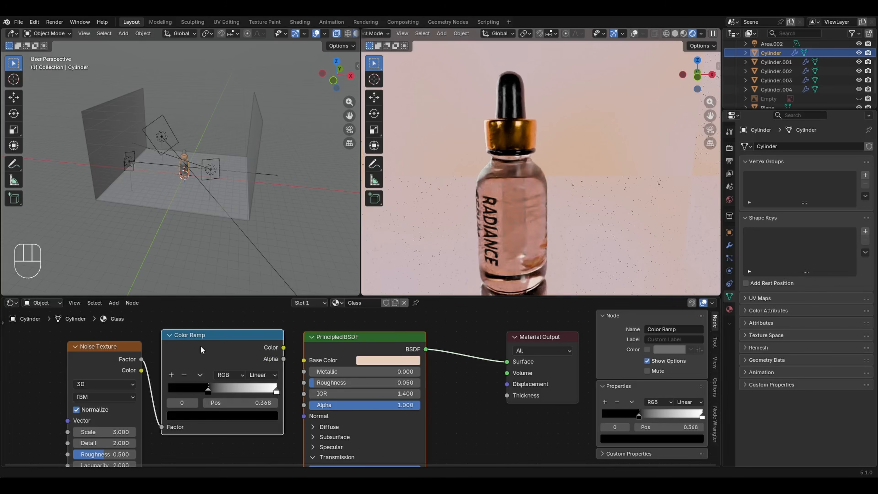
pyautogui.hotkey('ctrl', 'z')
pyautogui.hotkey('ctrl', 'z')
pyautogui.hotkey('ctrl', 'z')
pyautogui.hotkey('ctrl', 'shift', 'z')
pyautogui.hotkey('ctrl', 'shift', 'z')
pyautogui.hotkey('ctrl', 'shift', 'z')
pyautogui.hotkey('ctrl', 'shift', 'z')
pyautogui.hotkey('ctrl', 'shift', 'z')
pyautogui.hotkey('ctrl', 'shift', 'z')
pyautogui.hotkey('ctrl', 'shift', 'z')
pyautogui.hotkey('ctrl', 'shift', 'z')
pyautogui.hotkey('ctrl', 'shift', 'z')
pyautogui.hotkey('ctrl', 'z')
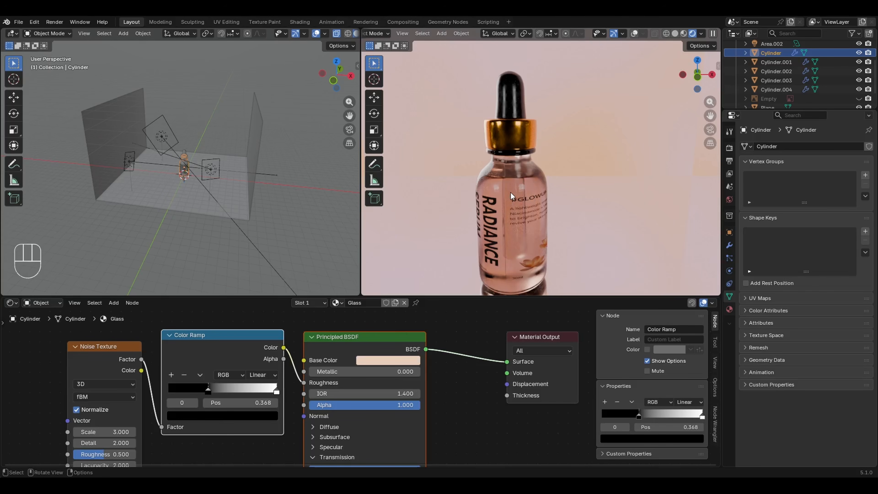
# - Add a particle system to the glass bottle, preview its emission by playing the animation, and go back to frame 1
pyautogui.keyDown('ctrl'); pyautogui.moveTo(188, 167); pyautogui.dragTo(196, 141, button='middle'); pyautogui.keyUp('ctrl')
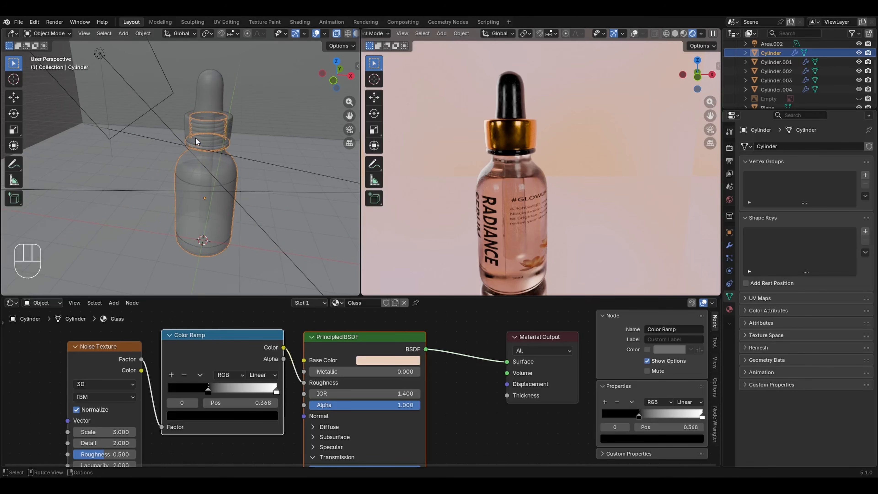
pyautogui.click(730, 260)
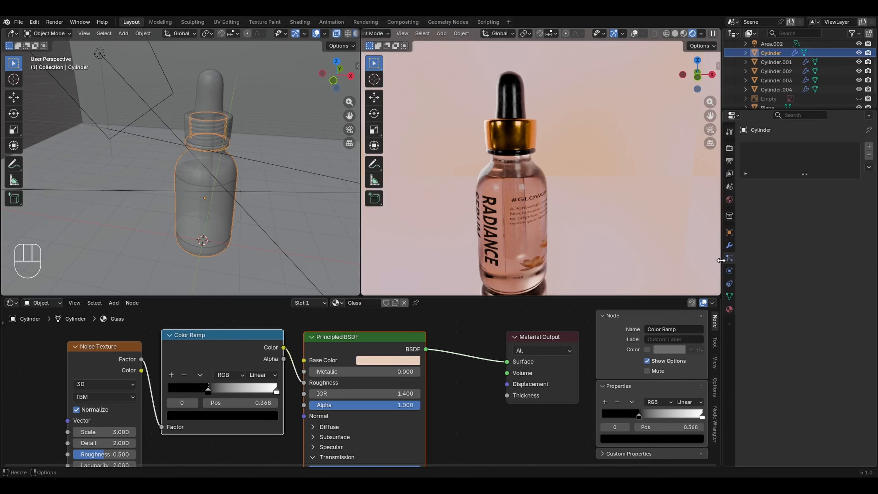
pyautogui.click(869, 146)
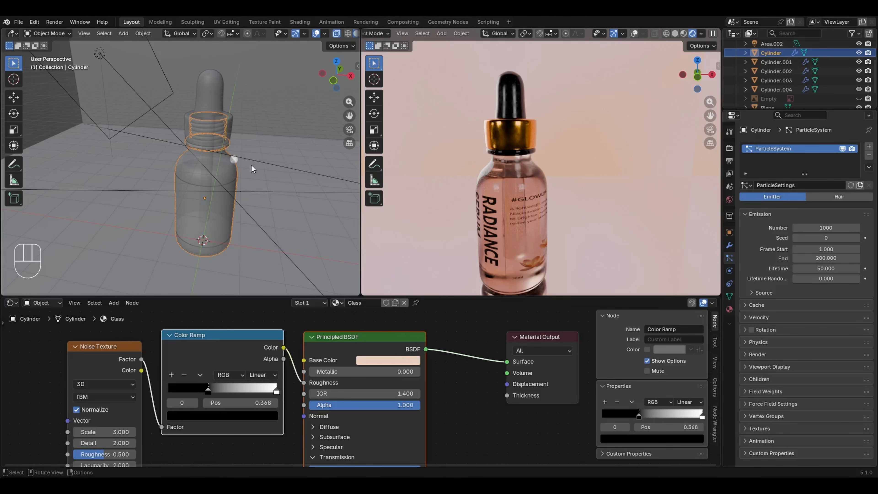
pyautogui.press('space')
pyautogui.press('space')
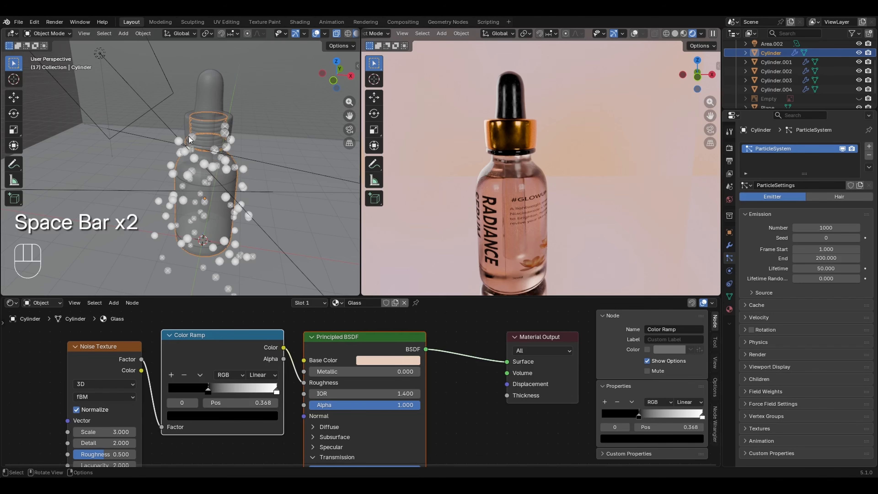
pyautogui.press('ctrl')
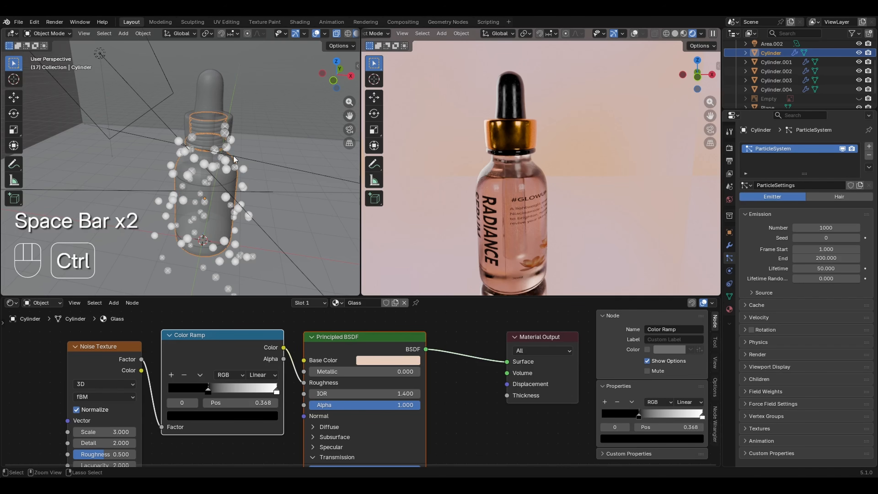
pyautogui.hotkey('ctrl', 'z')
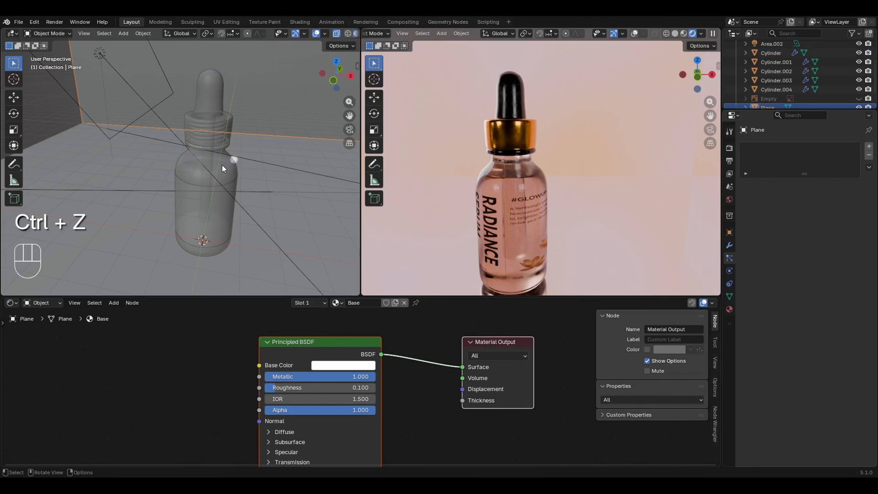
# - Reselect the glass bottle, switch its particle system to Hair, and set the emission Number to 200
pyautogui.click(223, 164)
pyautogui.click(224, 157)
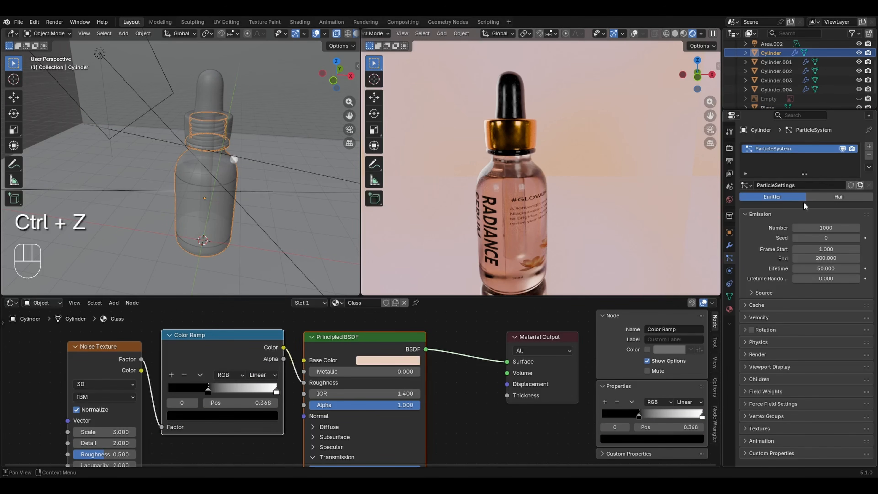
pyautogui.click(838, 197)
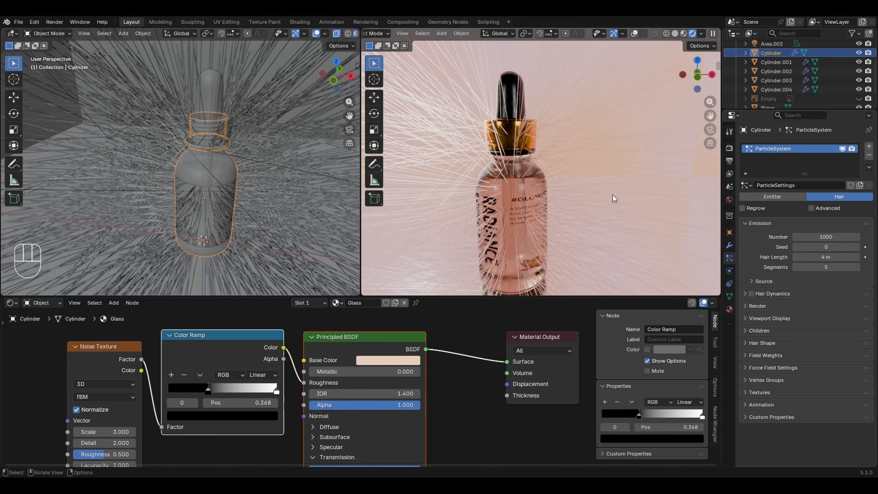
pyautogui.moveTo(826, 237); pyautogui.dragTo(824, 236)
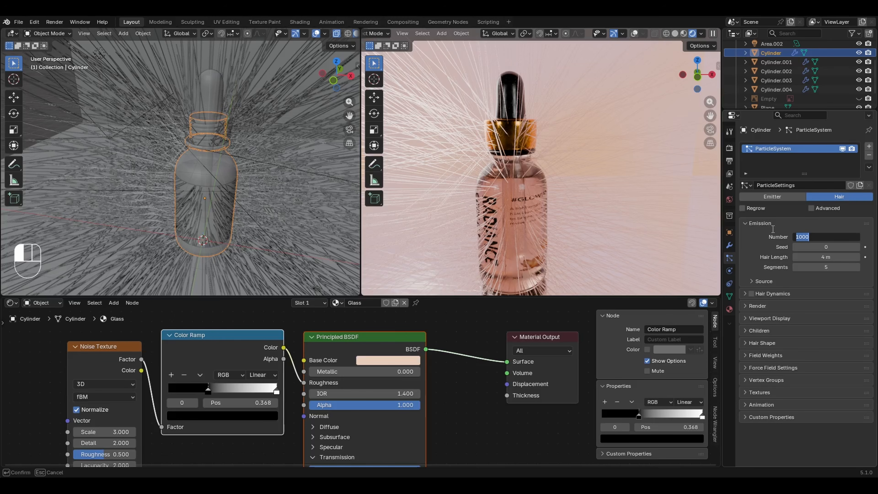
pyautogui.write('100')
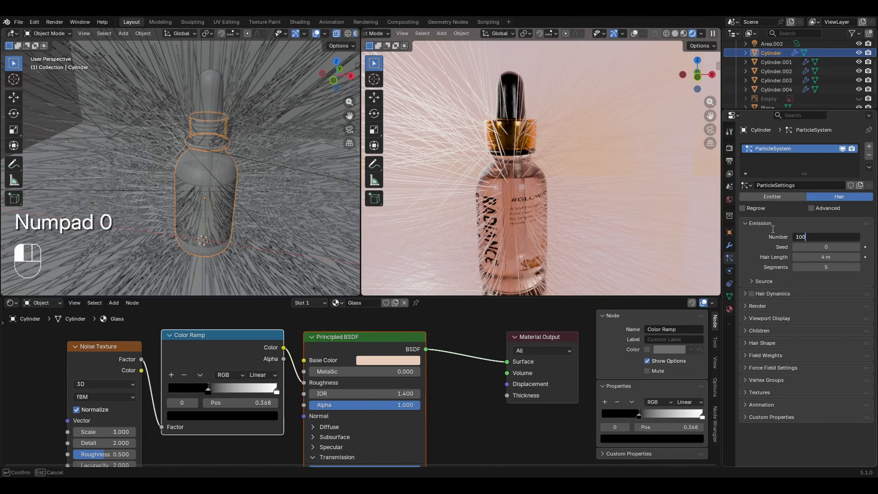
pyautogui.click(772, 228)
pyautogui.click(821, 237)
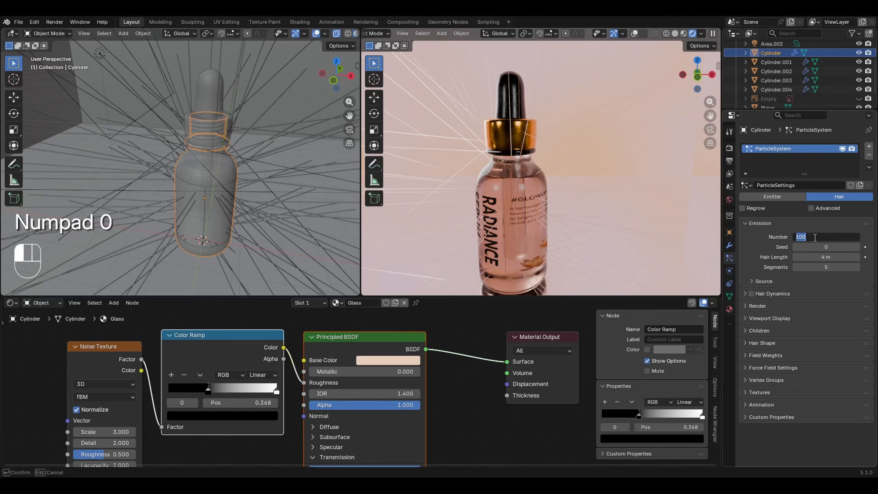
pyautogui.write('200')
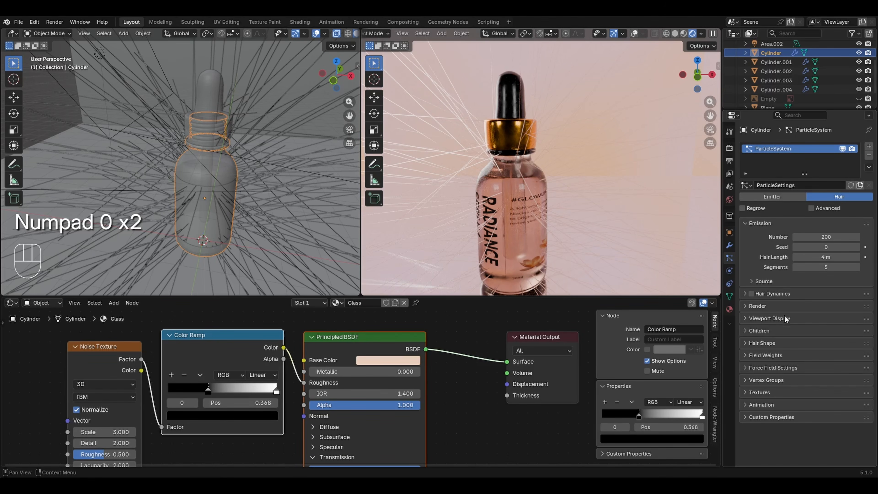
# - Set the bottle's hair particles to render as Object
pyautogui.click(765, 307)
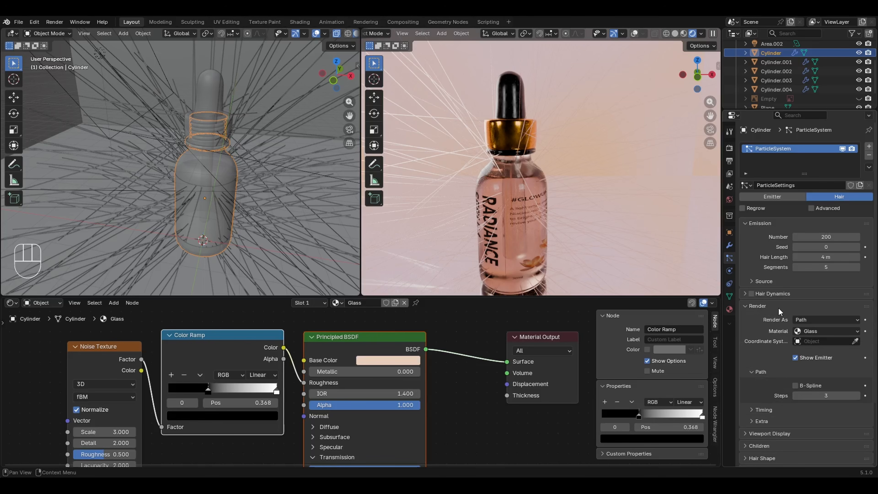
pyautogui.click(806, 319)
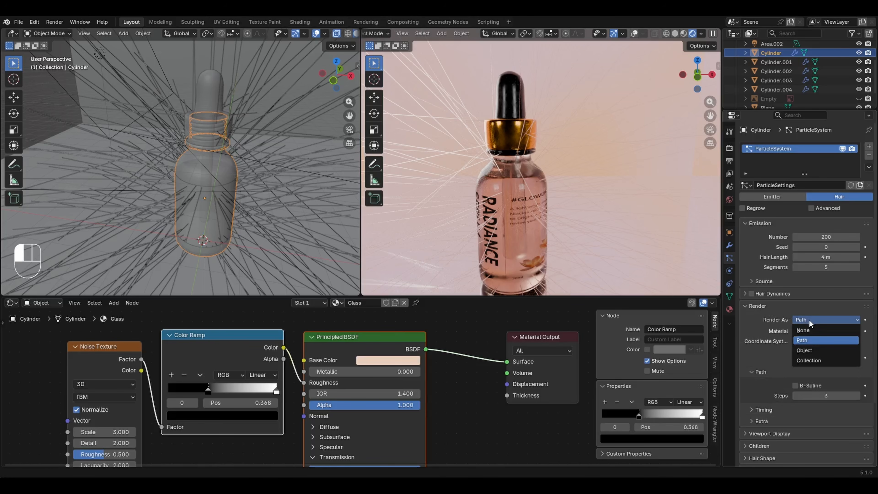
pyautogui.click(804, 347)
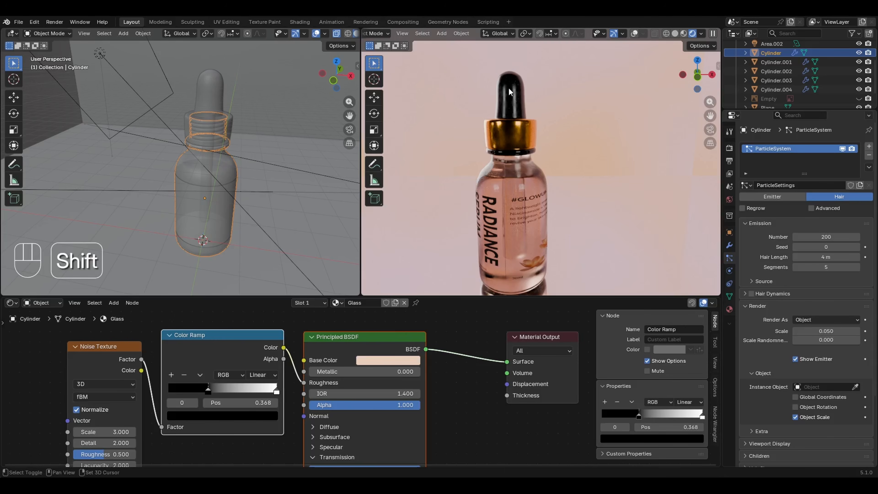
# - Add an ico sphere with 2 subdivisions and, in Edit Mode, scale its mesh down until it is narrower than the bottle's base
pyautogui.hotkey('shift', 'a')
pyautogui.moveTo(488, 101)
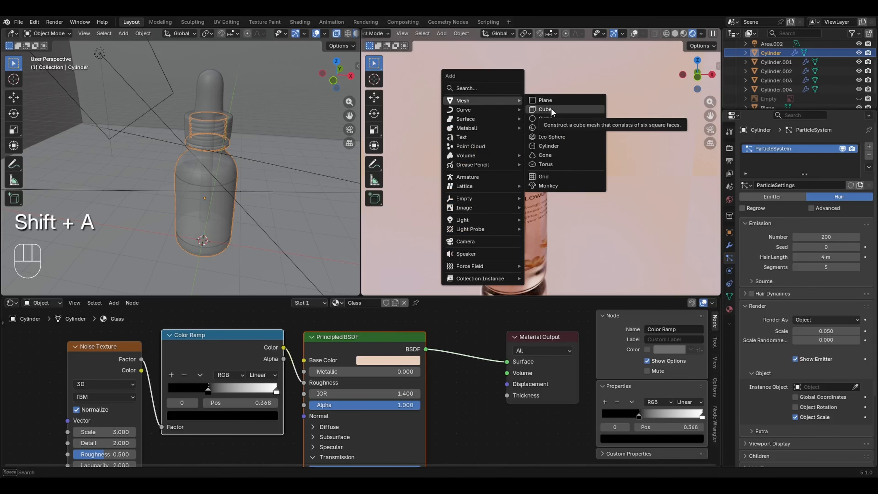
pyautogui.click(556, 135)
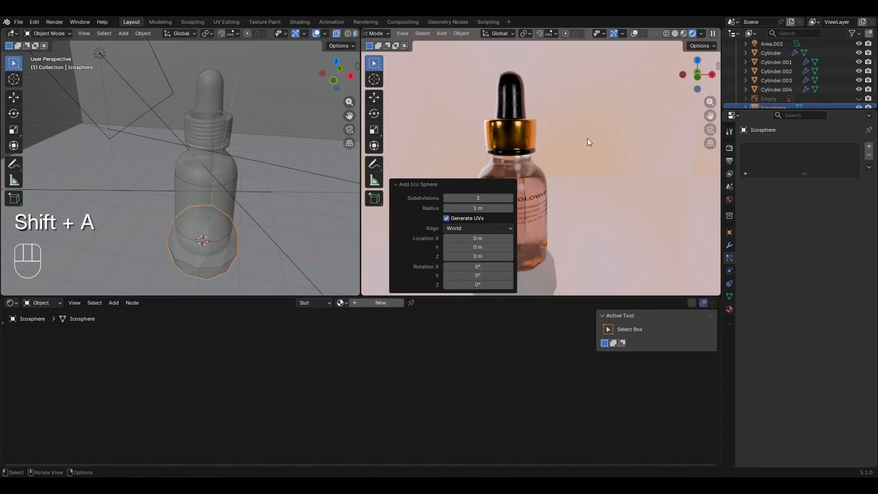
pyautogui.keyDown('shift'); pyautogui.moveTo(236, 225); pyautogui.dragTo(270, 195, button='middle'); pyautogui.keyUp('shift')
pyautogui.press('Tab')
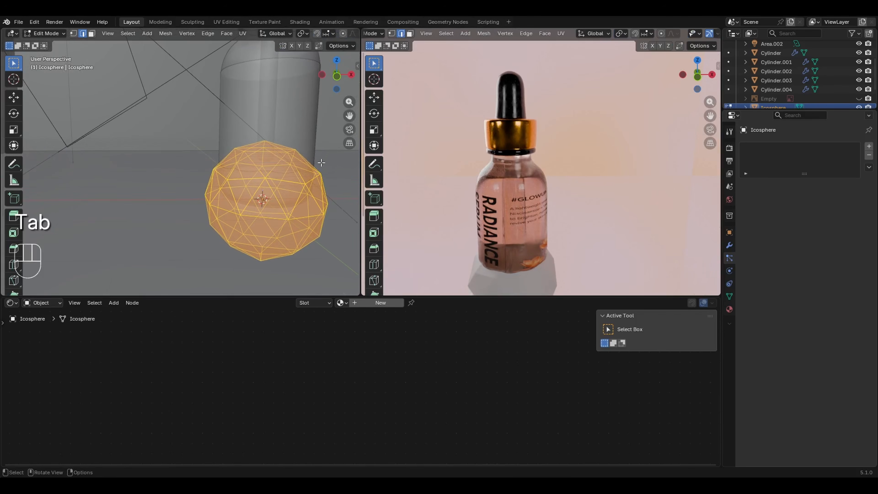
pyautogui.press('s')
pyautogui.click(242, 201)
pyautogui.press('Tab')
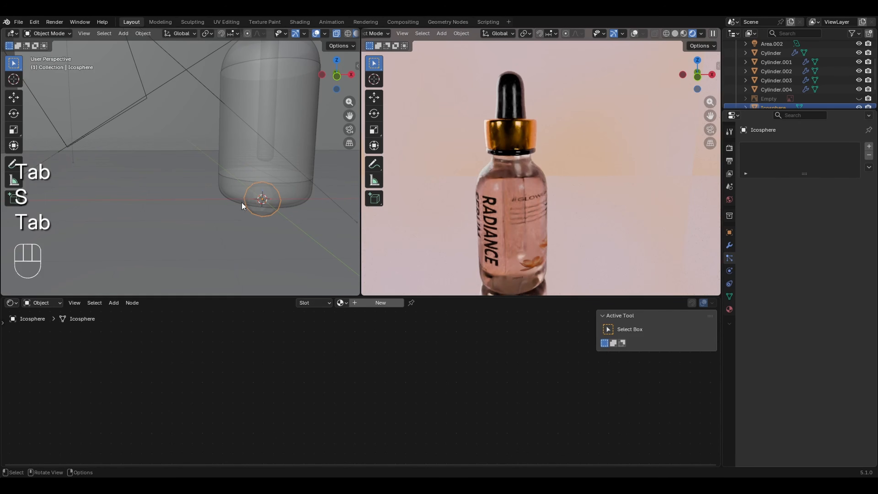
# - Move the ico sphere up about 3.1 m along Z and about 4.8 m along X, clear of the bottle
pyautogui.keyDown('ctrl'); pyautogui.moveTo(271, 204); pyautogui.dragTo(281, 210, button='middle'); pyautogui.keyUp('ctrl')
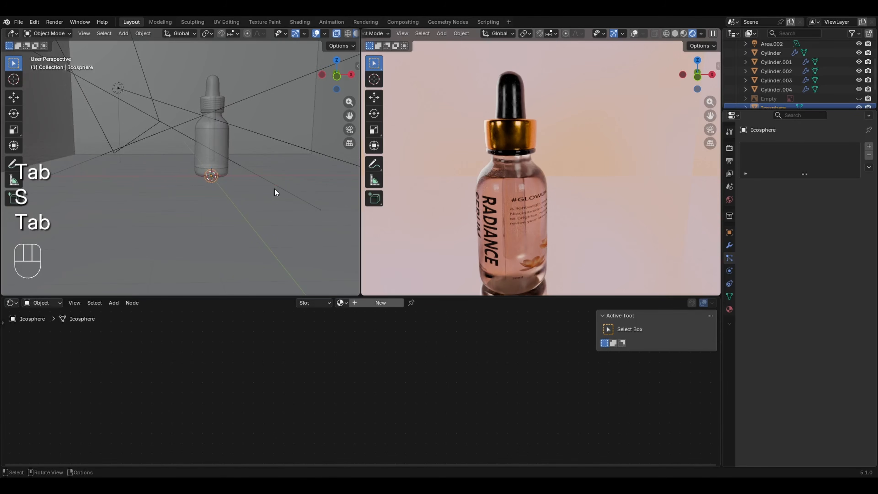
pyautogui.press('g')
pyautogui.press('z')
pyautogui.click(295, 120)
pyautogui.press('g')
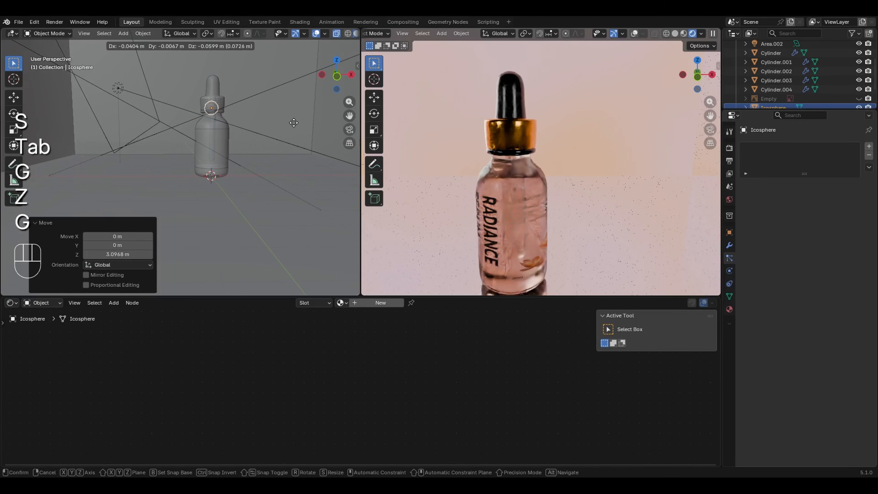
pyautogui.press('x')
pyautogui.click(388, 142)
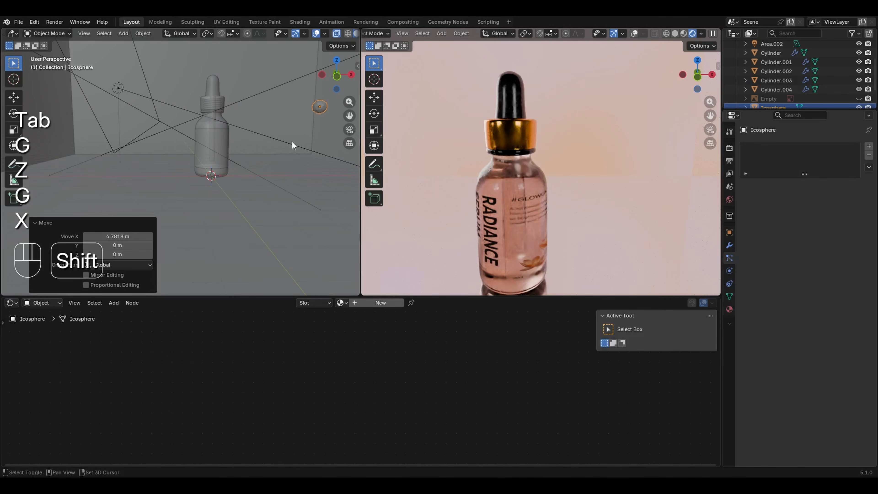
pyautogui.keyDown('shift'); pyautogui.moveTo(292, 142); pyautogui.dragTo(249, 157, button='middle'); pyautogui.keyUp('shift')
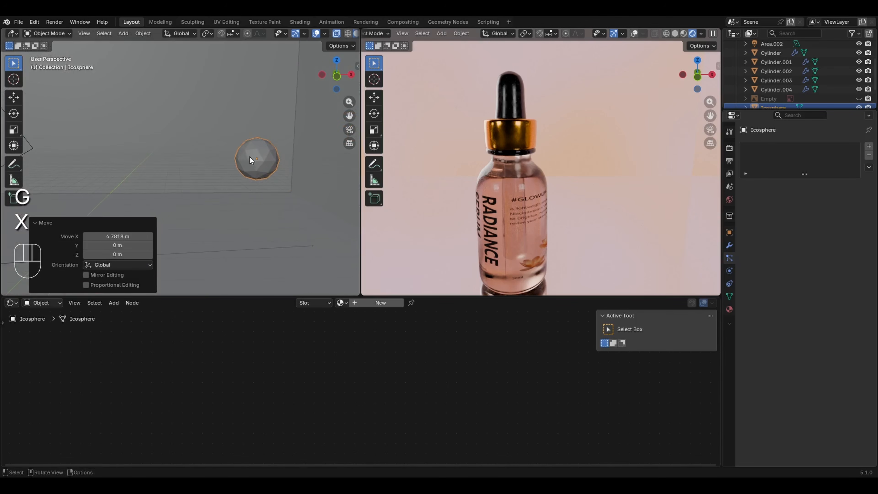
# - Stretch the ico sphere's mesh to about 1.7 times its height along Z in Edit Mode and shade it auto smooth
pyautogui.press('Tab')
pyautogui.press('s')
pyautogui.press('z')
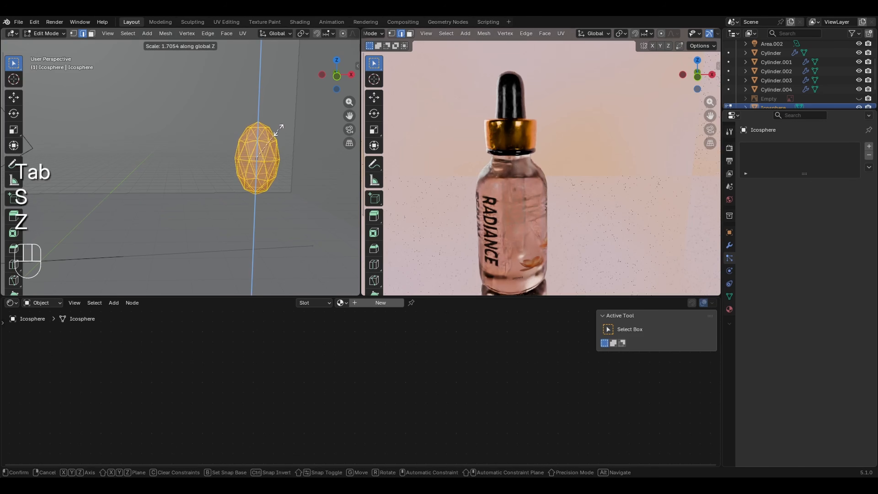
pyautogui.click(277, 130)
pyautogui.press('Tab')
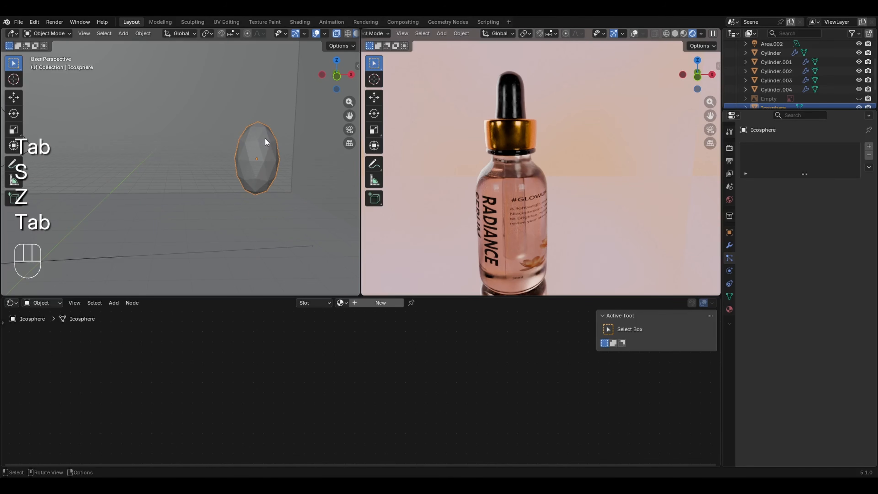
pyautogui.rightClick(265, 139)
pyautogui.click(252, 143)
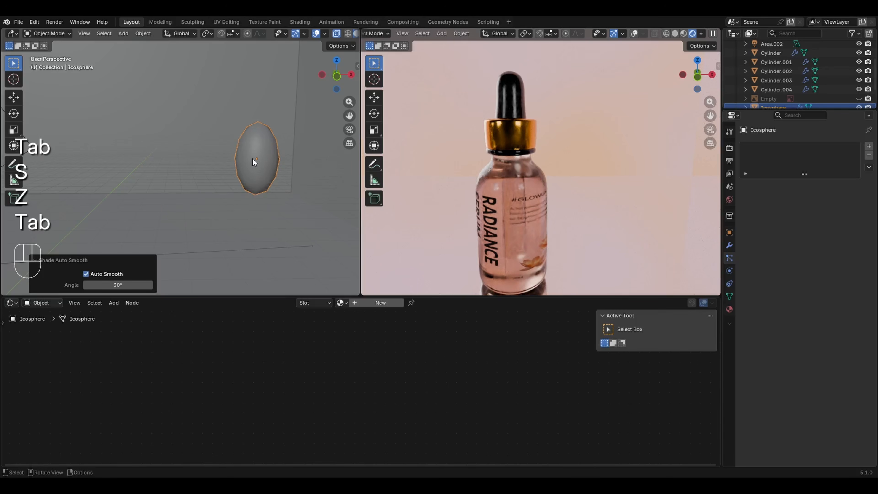
# - Delete all faces of the ico sphere's mesh and add a UV sphere with 32 segments and 16 rings inside the same object
pyautogui.press('Tab')
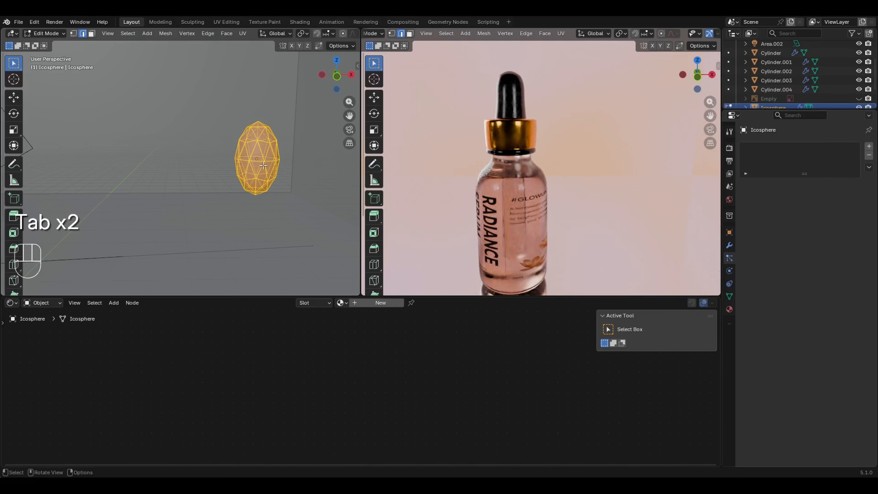
pyautogui.press('x')
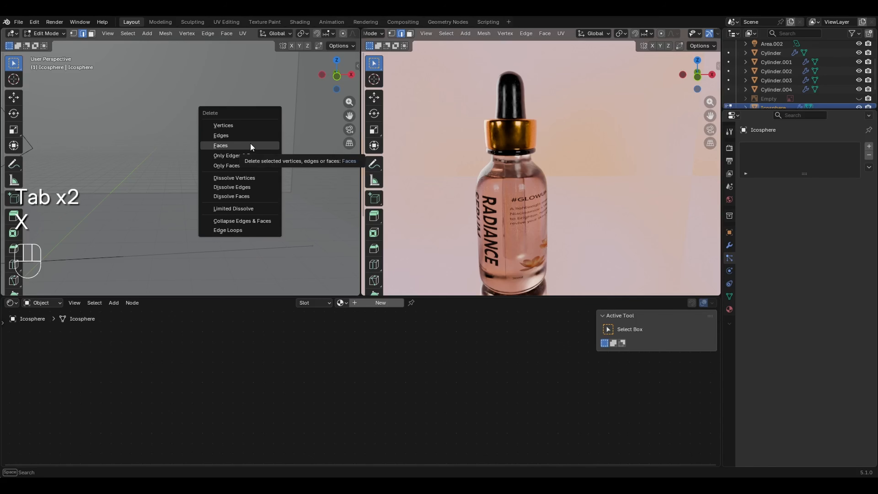
pyautogui.click(249, 146)
pyautogui.hotkey('shift', 'a')
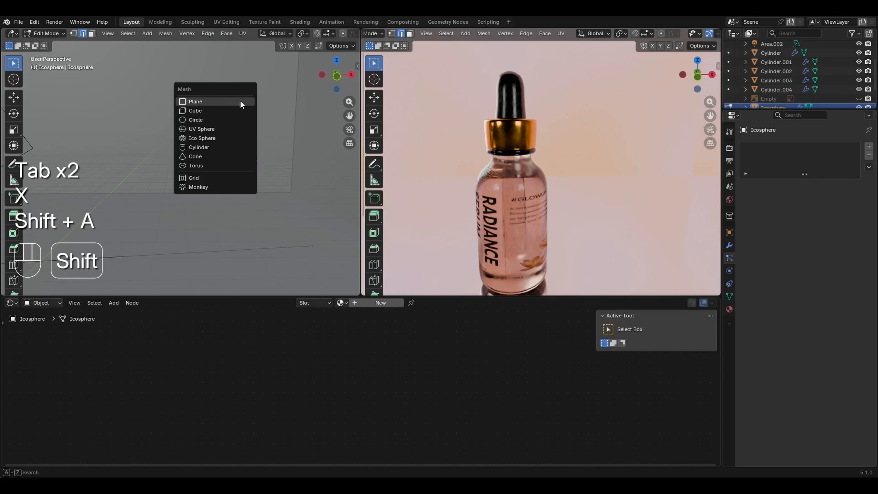
pyautogui.click(201, 130)
# - Stretch the UV sphere mesh by about 2.37 along Z, and scale it down uniformly to about 0.175
pyautogui.keyDown('ctrl'); pyautogui.moveTo(242, 118); pyautogui.dragTo(244, 159, button='middle'); pyautogui.keyUp('ctrl')
pyautogui.keyDown('shift'); pyautogui.moveTo(274, 201); pyautogui.dragTo(234, 154, button='middle'); pyautogui.keyUp('shift')
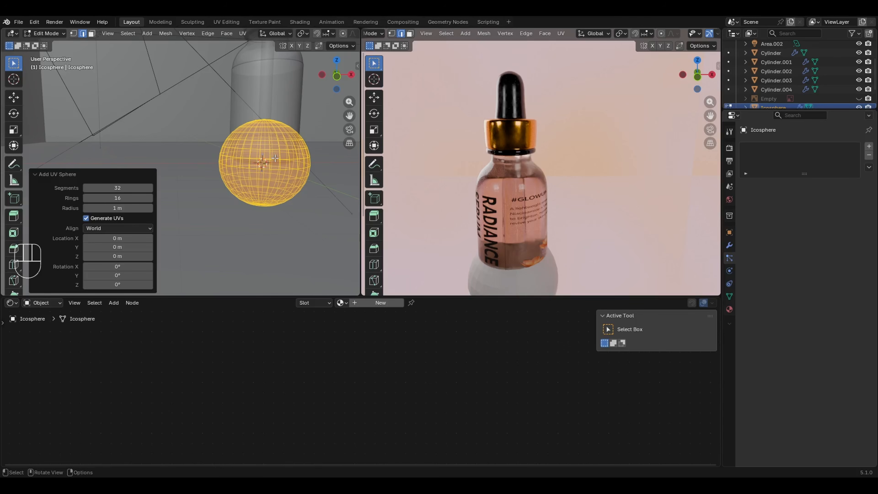
pyautogui.press('s')
pyautogui.press('z')
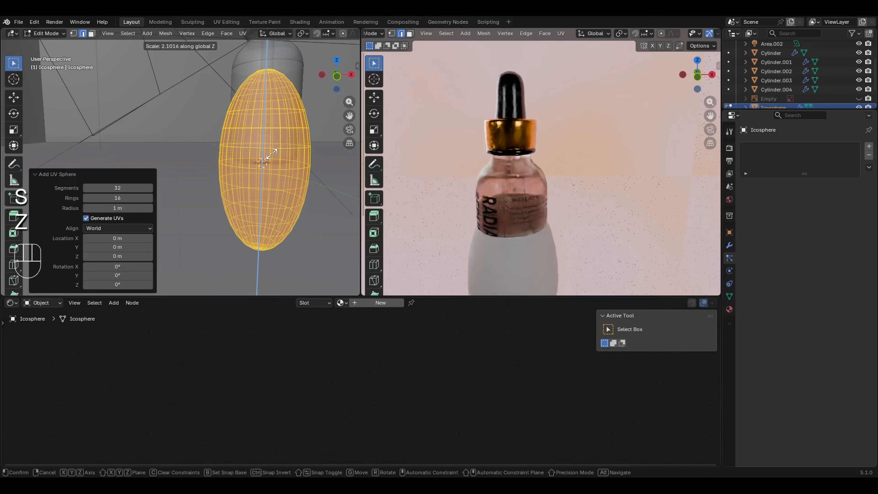
pyautogui.click(273, 153)
pyautogui.press('s')
pyautogui.press('s')
pyautogui.press('s')
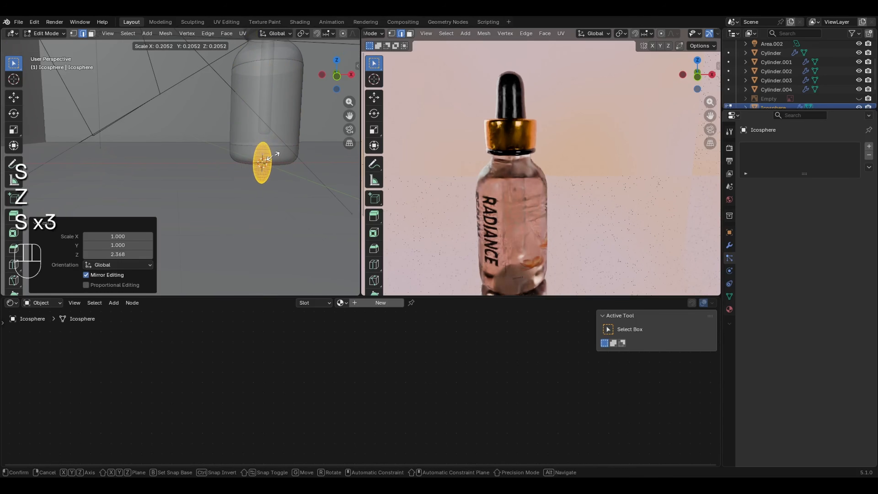
pyautogui.click(272, 158)
# - Slim the sphere mesh in X and Y only, and stretch it by about 1.19 along Z into an elongated drop
pyautogui.press('s')
pyautogui.hotkey('shift', 'z')
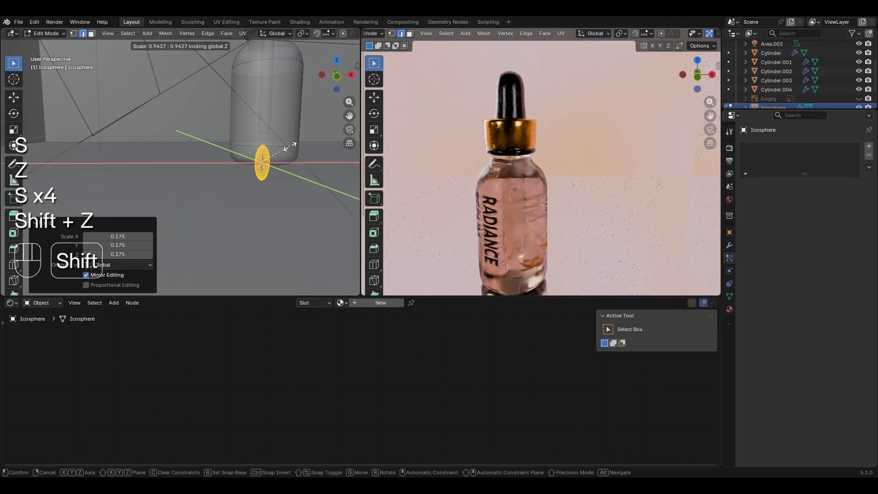
pyautogui.click(298, 146)
pyautogui.press('s')
pyautogui.press('z')
pyautogui.click(294, 149)
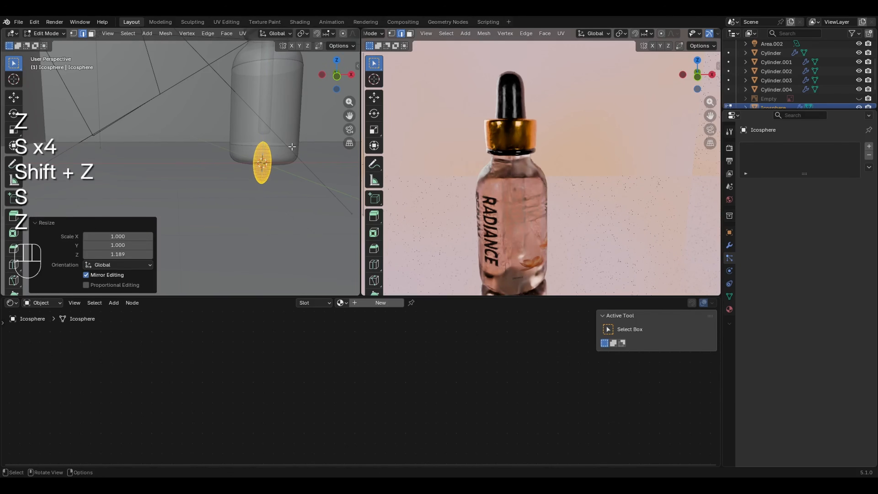
# - Return to Object Mode and set the elongated sphere's origin to its geometry
pyautogui.press('Tab')
pyautogui.click(142, 33)
pyautogui.moveTo(151, 54)
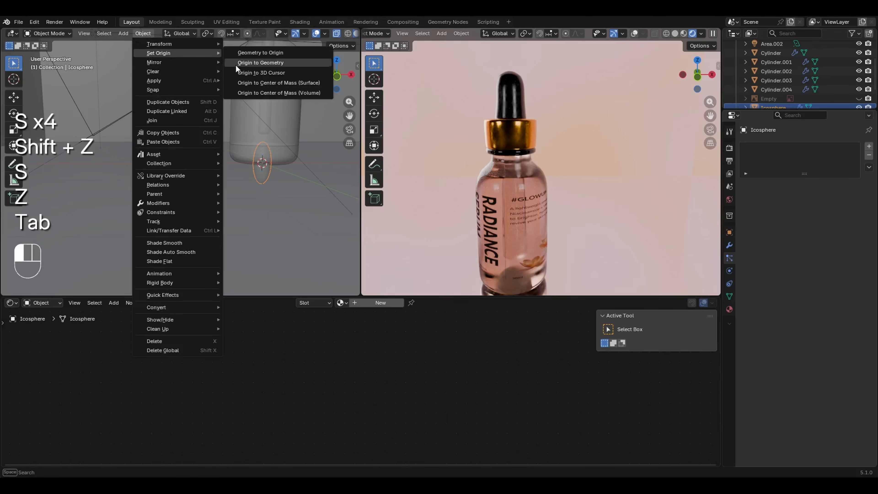
pyautogui.click(261, 63)
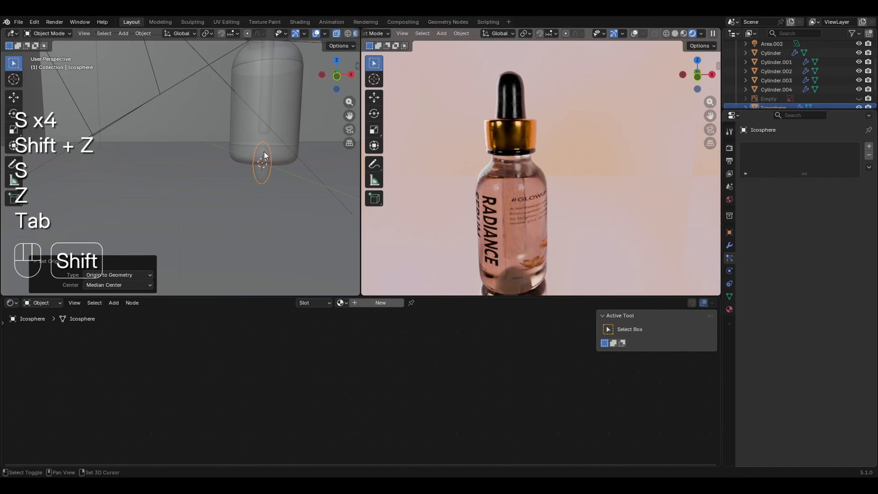
# - Move the elongated sphere about 4 m along X and raise it along Z so it floats beside the bottle
pyautogui.keyDown('shift'); pyautogui.moveTo(264, 152); pyautogui.dragTo(226, 161, button='middle'); pyautogui.keyUp('shift')
pyautogui.press('g')
pyautogui.press('x')
pyautogui.click(342, 165)
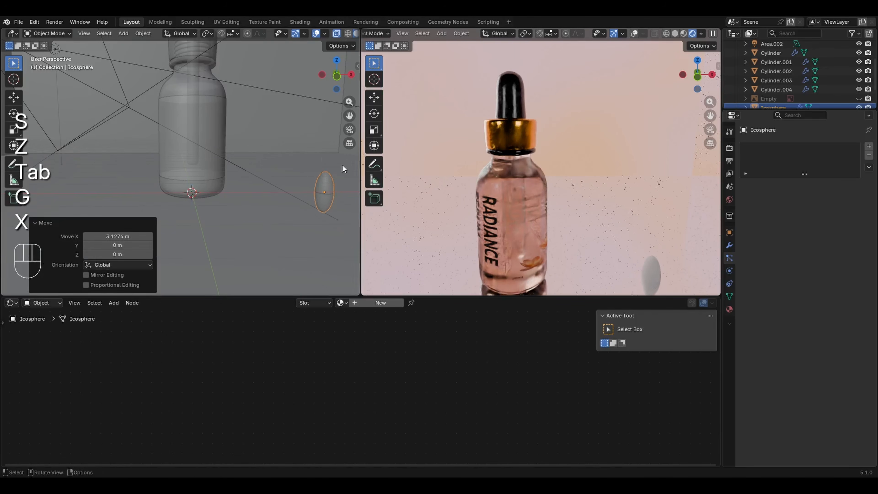
pyautogui.keyDown('ctrl'); pyautogui.moveTo(271, 138); pyautogui.dragTo(262, 179, button='middle'); pyautogui.keyUp('ctrl')
pyautogui.press('g')
pyautogui.press('z')
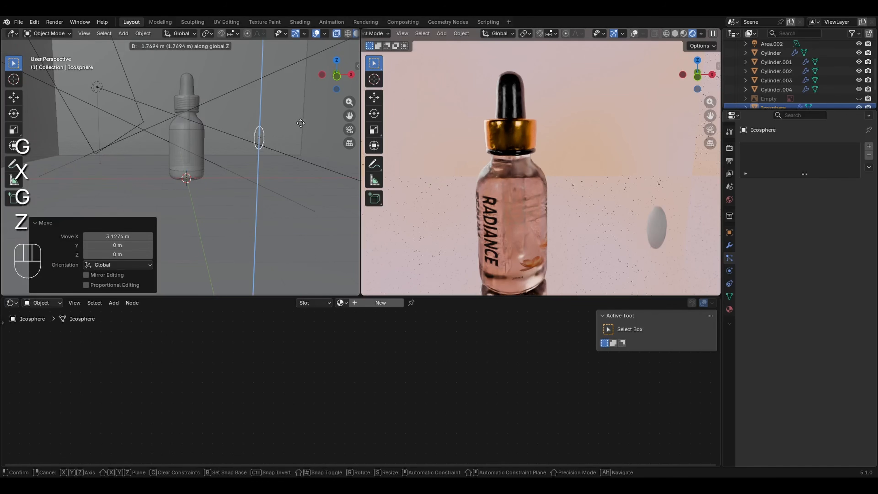
pyautogui.click(294, 129)
pyautogui.press('g')
pyautogui.press('x')
pyautogui.click(317, 128)
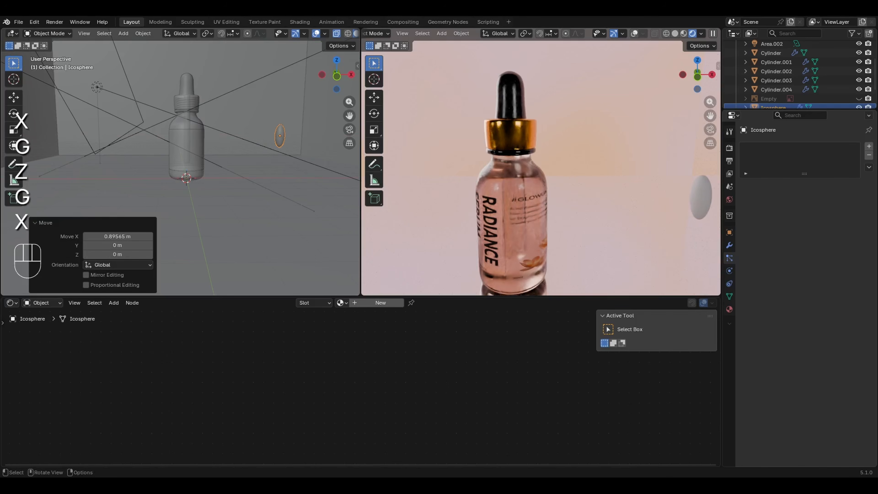
# - Narrow the elongated sphere's mesh slightly in X and Y in Edit Mode, keeping its height
pyautogui.keyDown('ctrl'); pyautogui.moveTo(310, 145); pyautogui.dragTo(299, 120, button='middle'); pyautogui.keyUp('ctrl')
pyautogui.keyDown('shift'); pyautogui.moveTo(299, 120); pyautogui.dragTo(257, 138, button='middle'); pyautogui.keyUp('shift')
pyautogui.press('Tab')
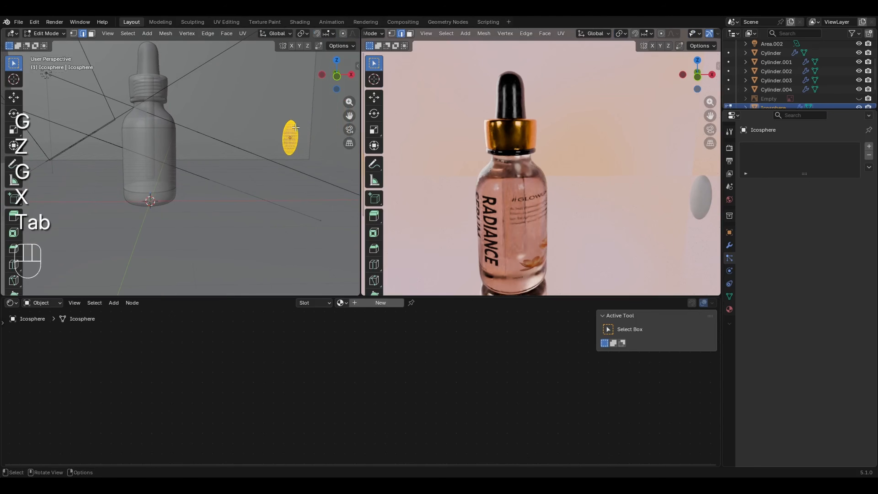
pyautogui.press('s')
pyautogui.hotkey('shift', 'z')
pyautogui.click(300, 119)
pyautogui.press('Tab')
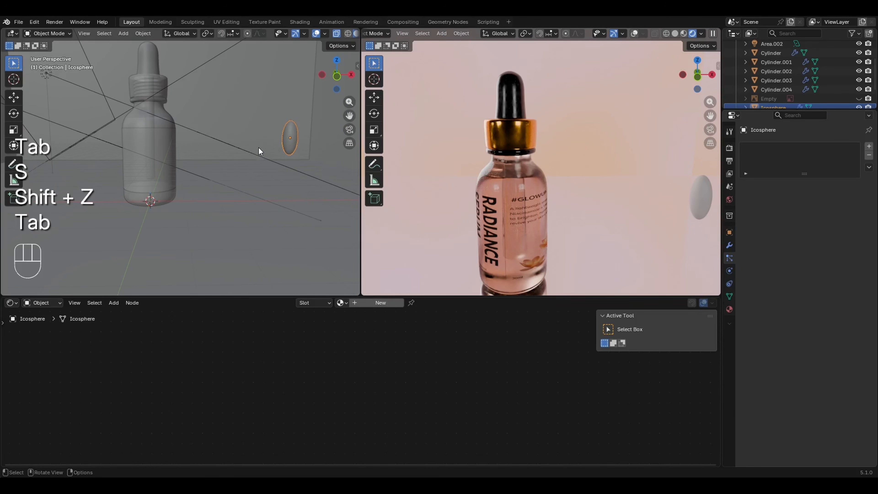
# - Give the elongated sphere a new material with Roughness 0.2
pyautogui.click(380, 303)
pyautogui.moveTo(321, 387); pyautogui.dragTo(308, 386)
pyautogui.click(319, 387)
pyautogui.write('0.2')
pyautogui.press('Return')
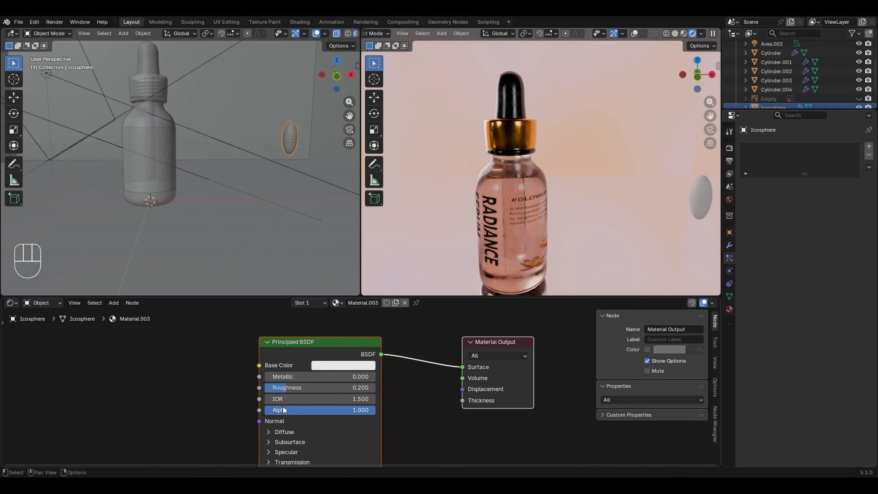
# - Shade the elongated sphere auto smooth at 30°
pyautogui.keyDown('shift'); pyautogui.moveTo(630, 240); pyautogui.dragTo(537, 214, button='middle'); pyautogui.keyUp('shift')
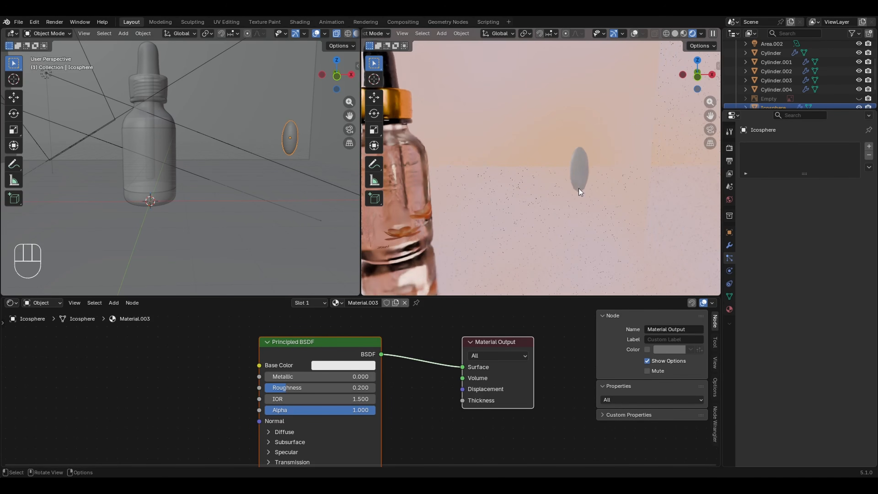
pyautogui.keyDown('ctrl'); pyautogui.moveTo(586, 164); pyautogui.dragTo(617, 161, button='middle'); pyautogui.keyUp('ctrl')
pyautogui.rightClick(275, 122)
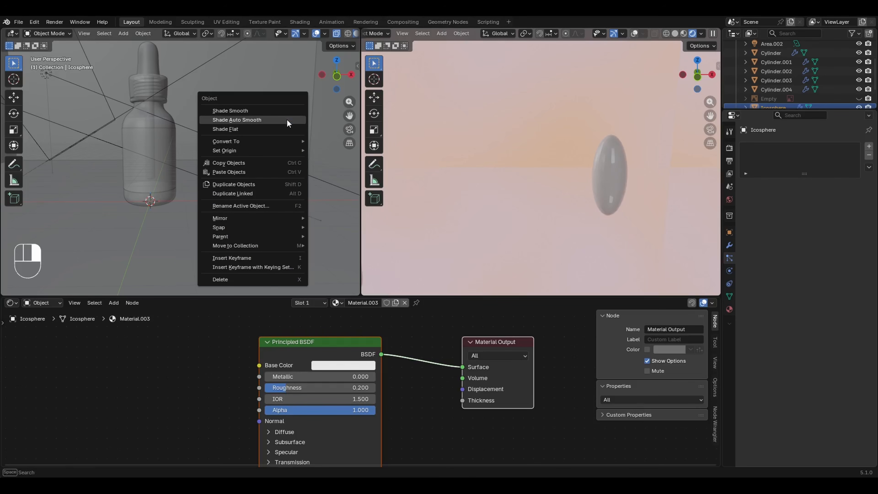
pyautogui.click(275, 122)
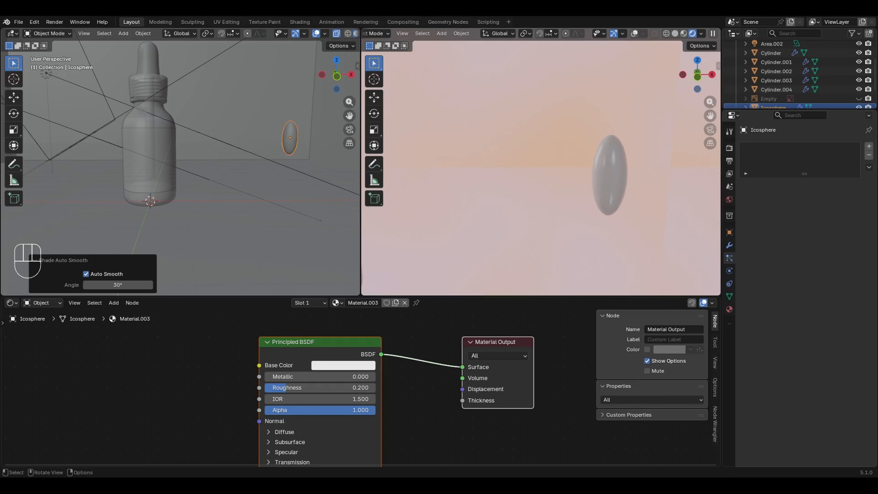
# - Set the Transmission Weight of the elongated sphere's material to 1.000 and inspect it in the rendered view
pyautogui.moveTo(260, 429); pyautogui.dragTo(278, 365, button='middle')
pyautogui.click(285, 382)
pyautogui.click(294, 397)
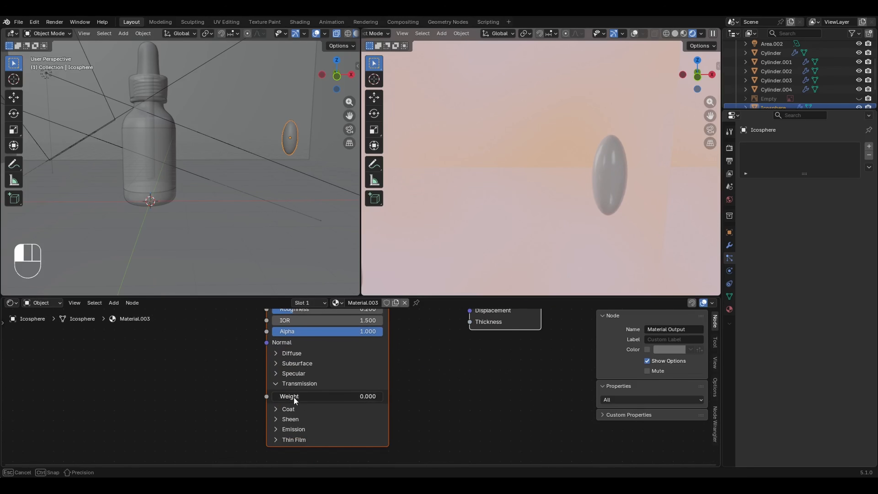
pyautogui.moveTo(294, 397); pyautogui.dragTo(464, 407)
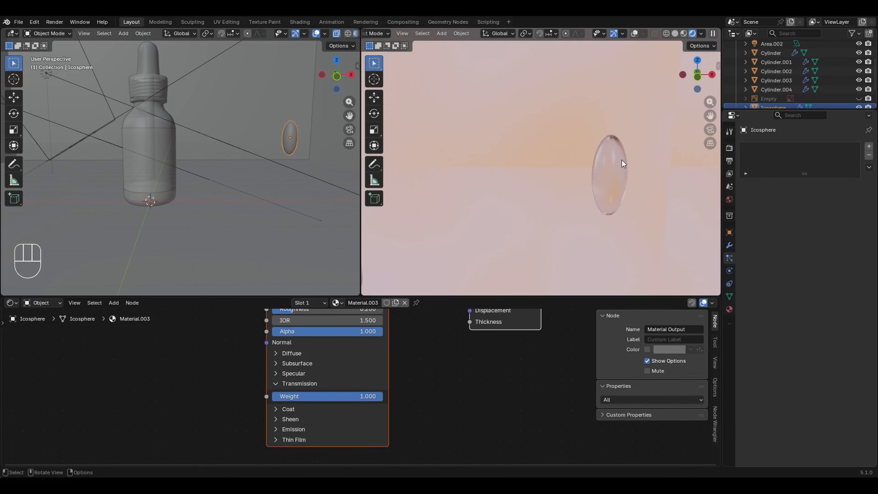
pyautogui.moveTo(621, 160); pyautogui.dragTo(594, 170, button='middle')
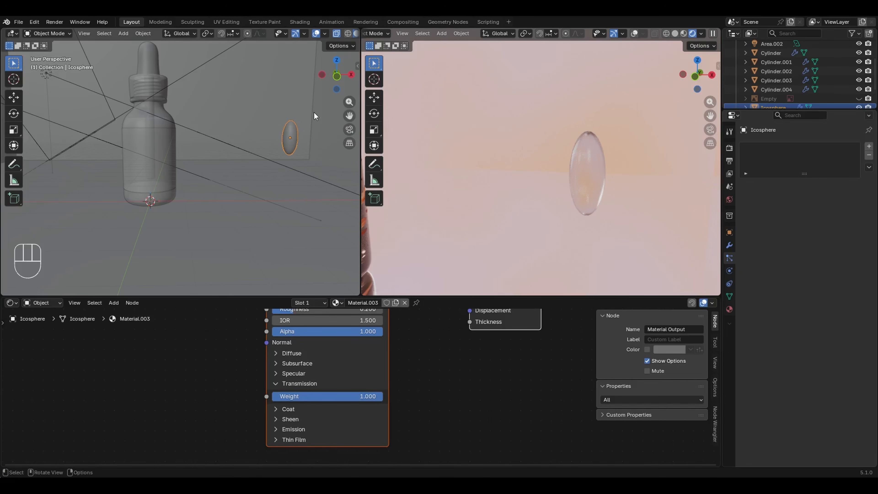
# - Select the glass bottle and set its hair particles' Instance Object to Icosphere
pyautogui.click(163, 109)
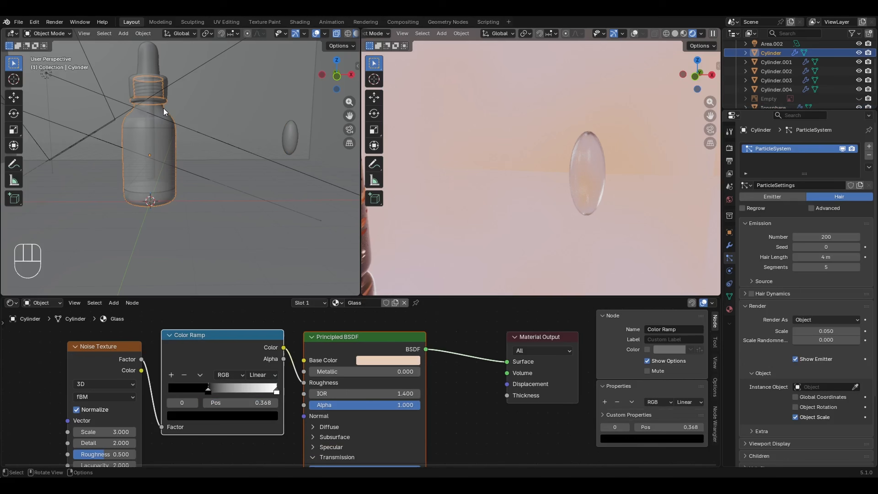
pyautogui.keyDown('shift'); pyautogui.moveTo(482, 216); pyautogui.dragTo(513, 177, button='middle'); pyautogui.keyUp('shift')
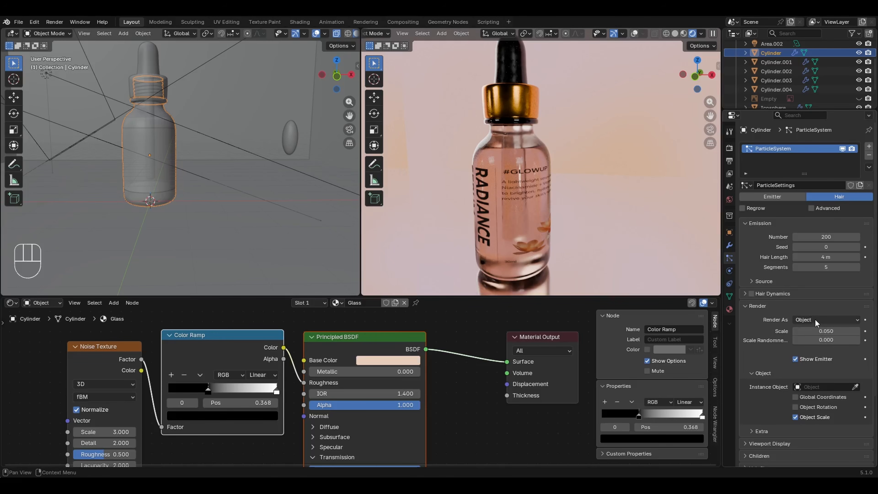
pyautogui.click(820, 387)
pyautogui.click(804, 374)
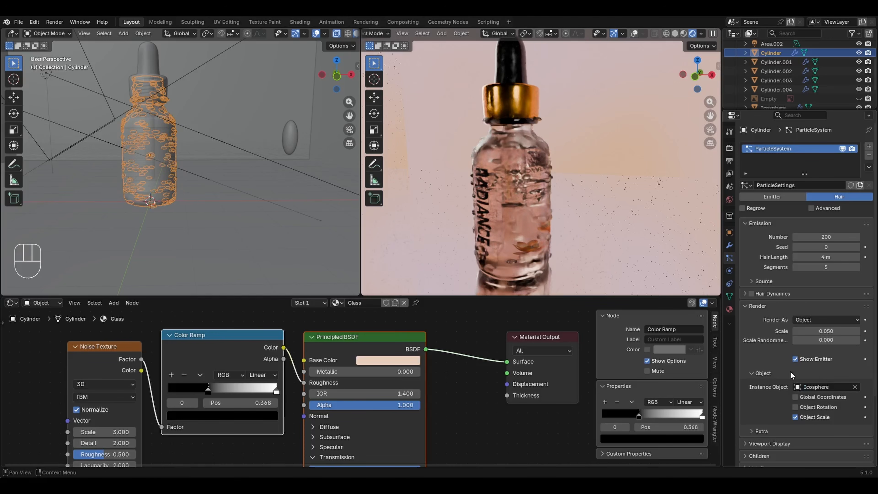
# - Rename the Icosphere object to "Drop" and reselect the glass bottle
pyautogui.scroll(-2, 785, 100)
pyautogui.doubleClick(774, 83)
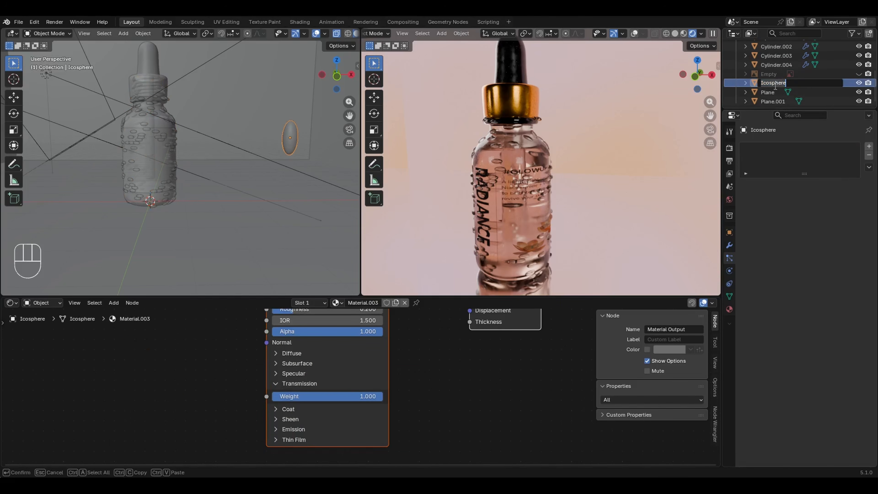
pyautogui.write('Drop')
pyautogui.press('Return')
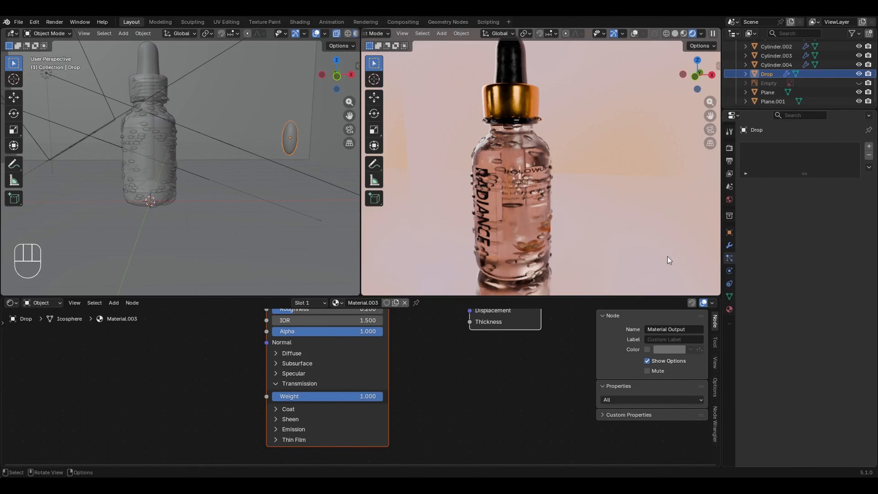
pyautogui.click(521, 139)
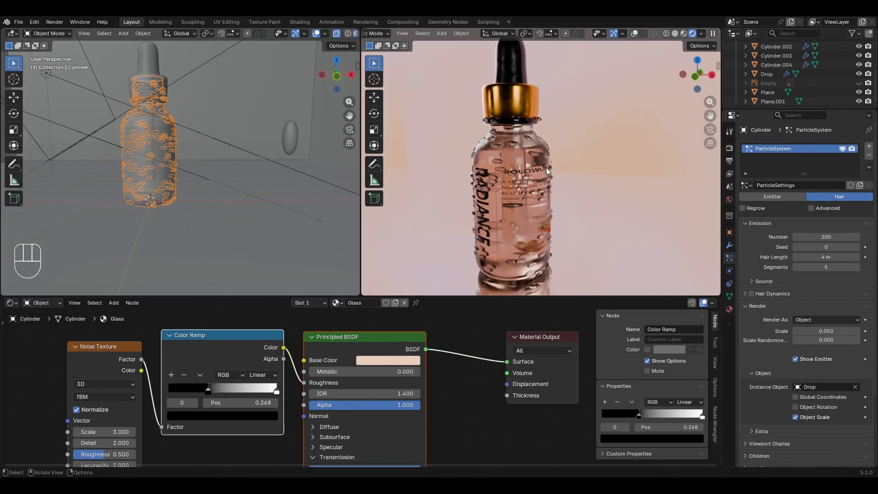
# - Set the bottle's hair particle scale to 0.030 and shrink the Drop mesh to about 0.66 in Edit Mode
pyautogui.moveTo(825, 331); pyautogui.dragTo(822, 335)
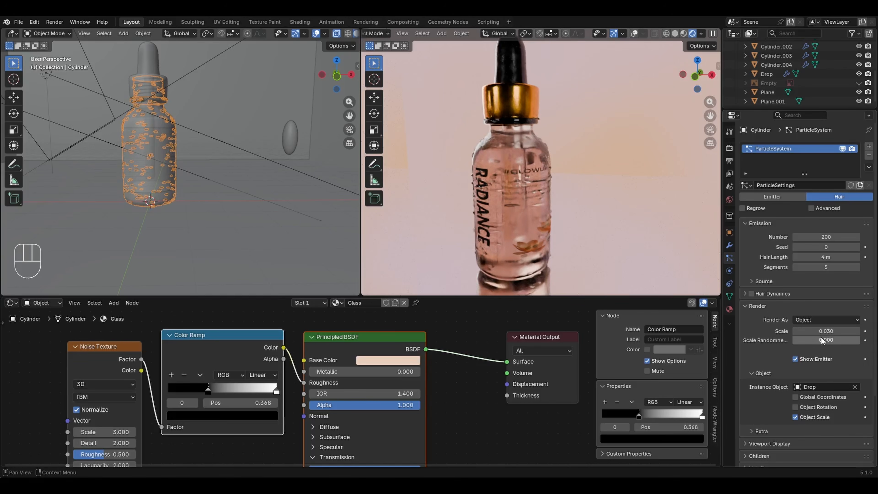
pyautogui.click(291, 140)
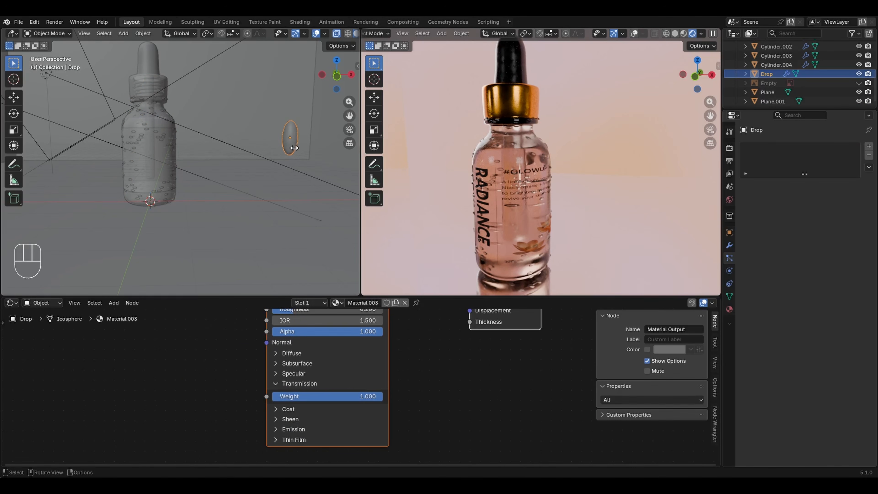
pyautogui.press('Tab')
pyautogui.press('s')
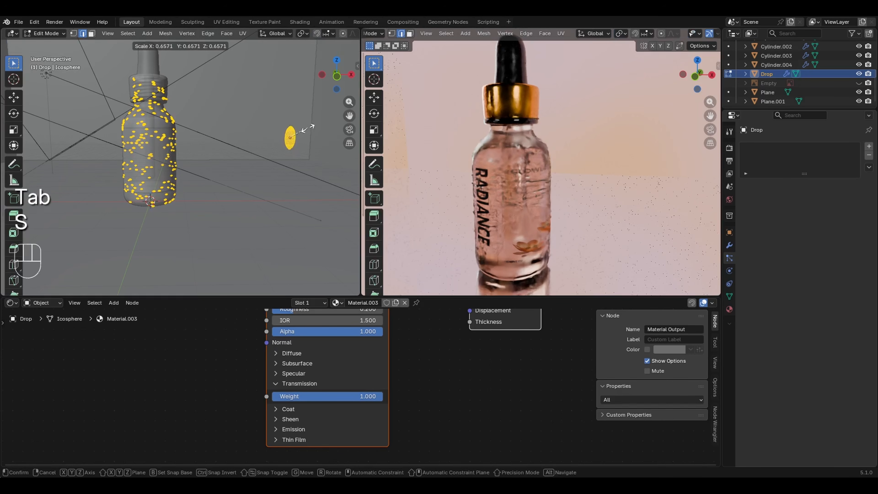
pyautogui.click(306, 130)
pyautogui.press('Tab')
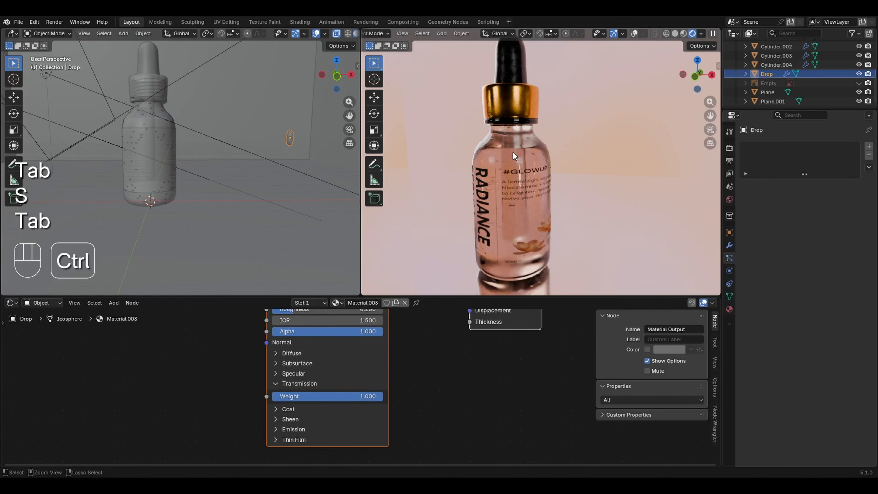
# - Reselect the glass bottle and set its hair particle render scale to 0.050
pyautogui.keyDown('ctrl'); pyautogui.moveTo(513, 153); pyautogui.dragTo(541, 130, button='middle'); pyautogui.keyUp('ctrl')
pyautogui.click(523, 143)
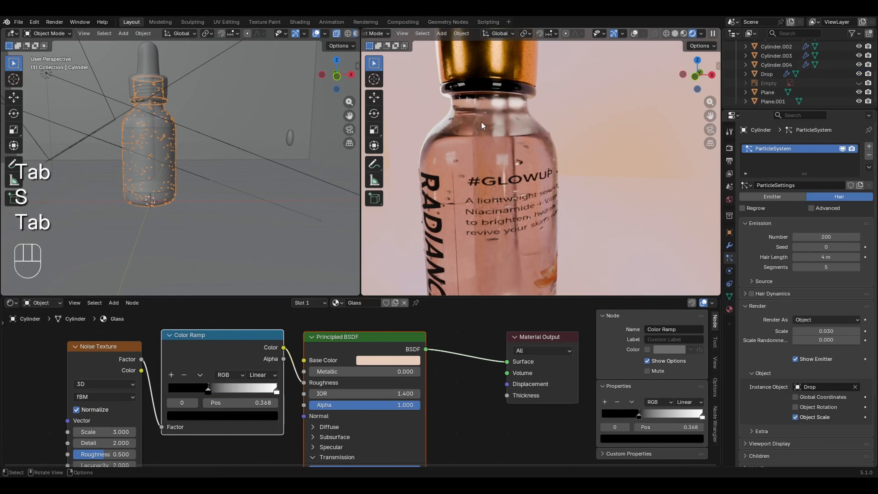
pyautogui.moveTo(826, 331); pyautogui.dragTo(831, 331)
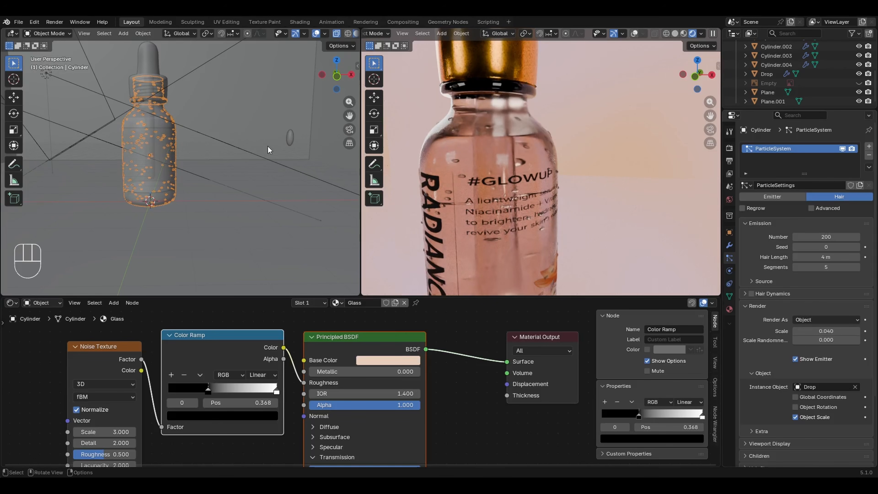
pyautogui.click(803, 332)
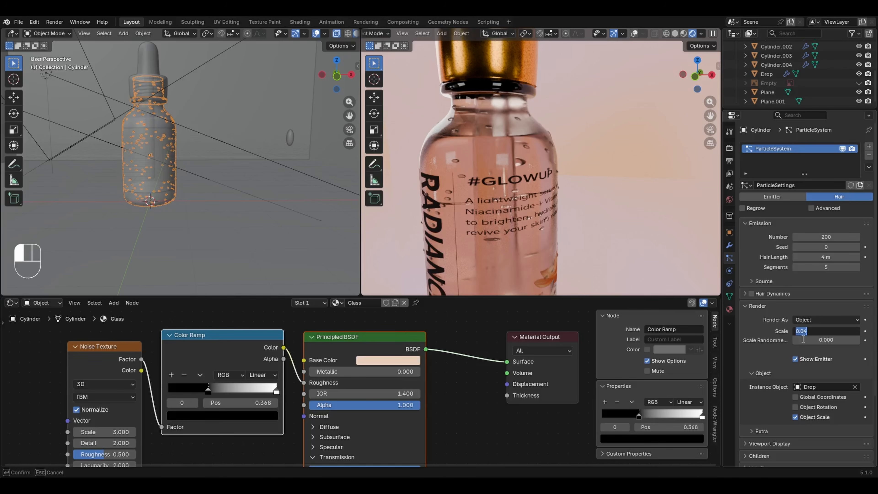
pyautogui.write('.05')
pyautogui.press('Return')
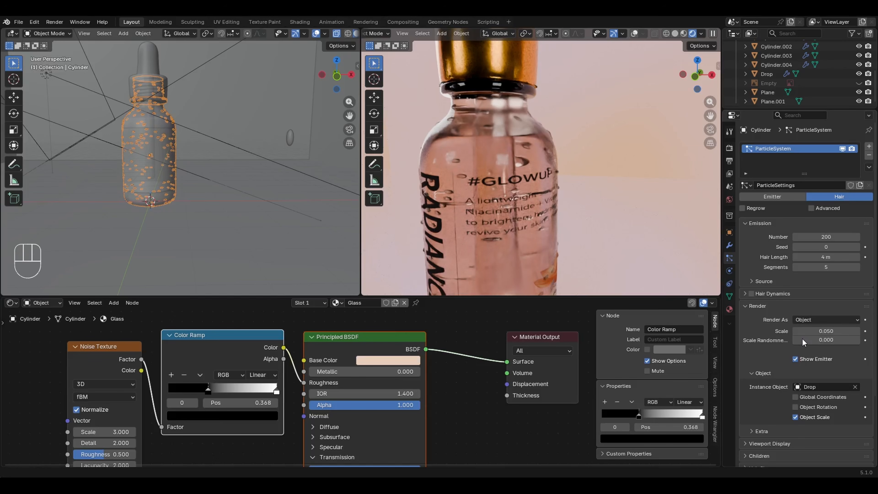
# - Set the Scale Randomness of the glass bottle's drops to 0.500
pyautogui.moveTo(811, 339); pyautogui.dragTo(831, 341)
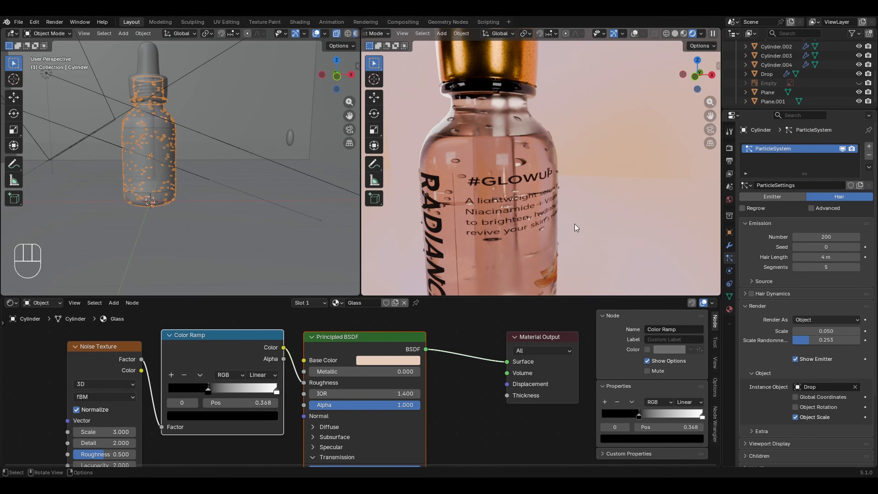
pyautogui.moveTo(816, 343); pyautogui.dragTo(832, 345)
pyautogui.doubleClick(832, 341)
pyautogui.write('.5')
pyautogui.press('Return')
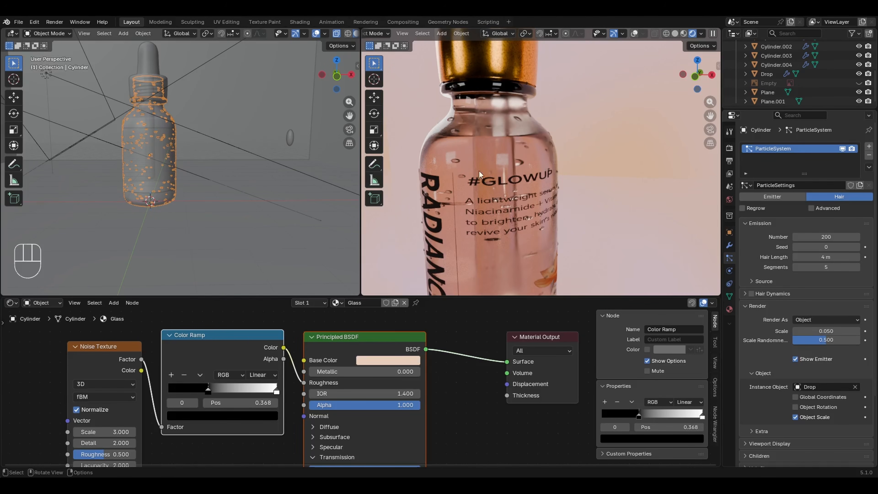
# - Select the dropper cap, add a particle system to it and assign the existing ParticleSettings
pyautogui.press('shift')
pyautogui.keyDown('ctrl'); pyautogui.moveTo(536, 167); pyautogui.dragTo(531, 182, button='middle'); pyautogui.keyUp('ctrl')
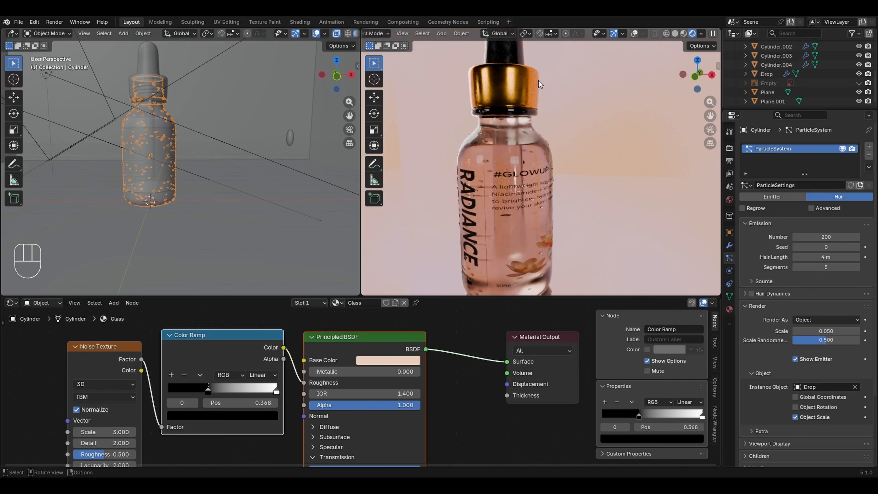
pyautogui.press('shift')
pyautogui.keyDown('shift'); pyautogui.moveTo(518, 87); pyautogui.dragTo(491, 157, button='middle'); pyautogui.keyUp('shift')
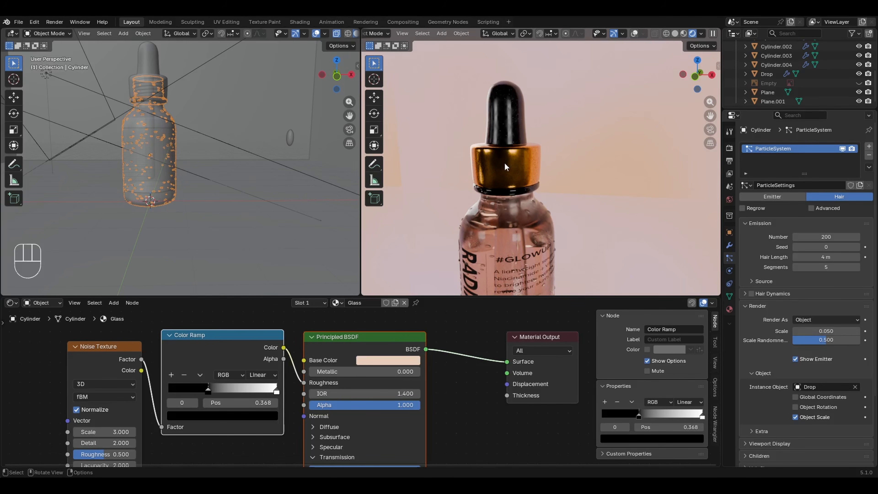
pyautogui.click(509, 123)
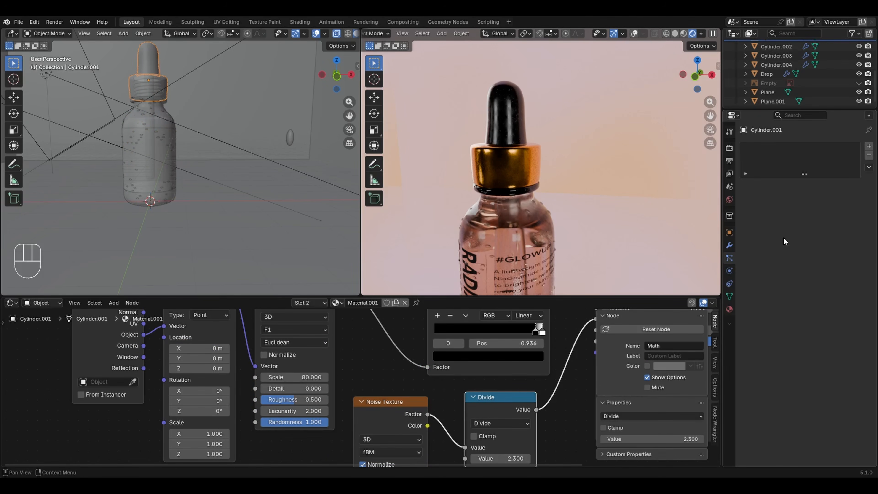
pyautogui.click(870, 147)
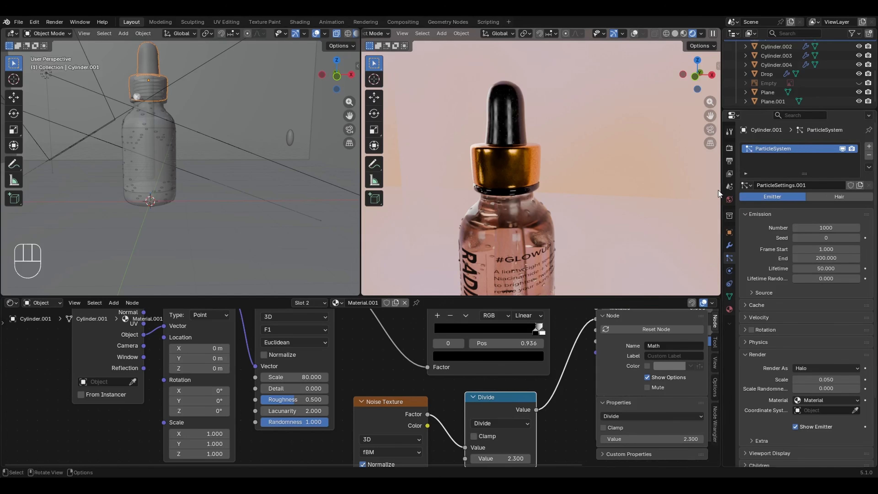
pyautogui.click(745, 186)
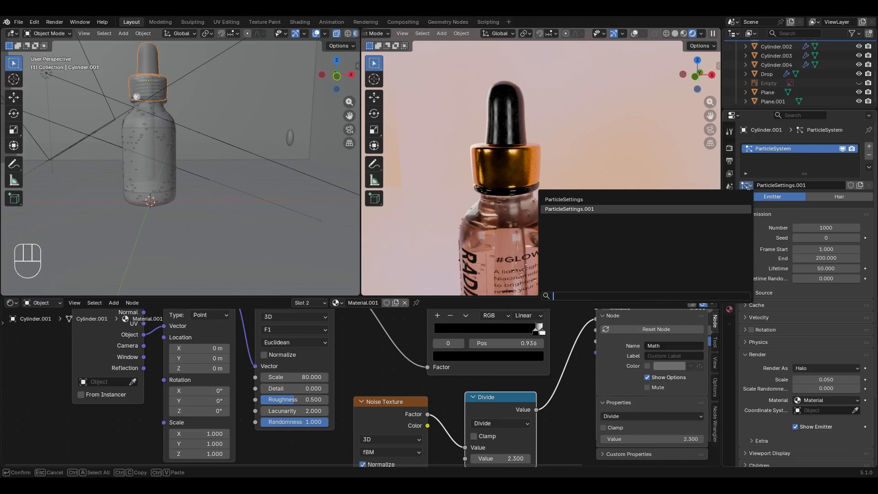
pyautogui.click(633, 199)
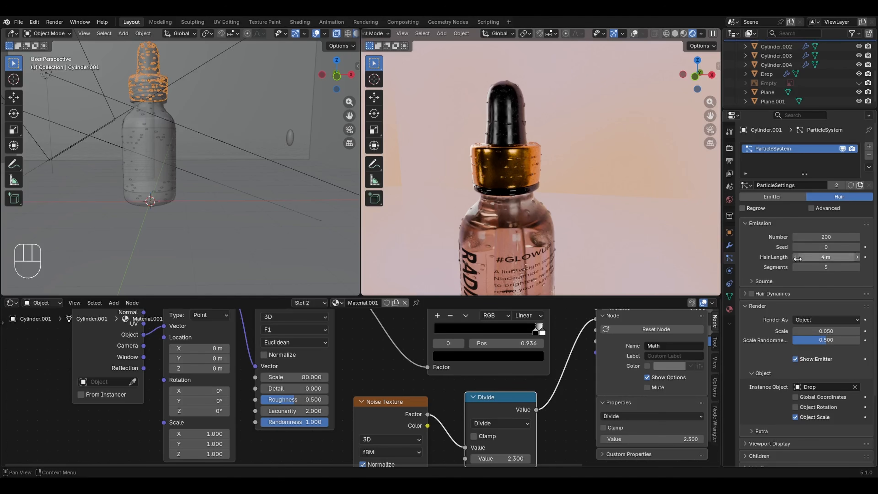
# - Make the dropper cap's particle settings an independent copy and set its hair Number to 50
pyautogui.moveTo(827, 237); pyautogui.dragTo(774, 236)
pyautogui.press('Escape')
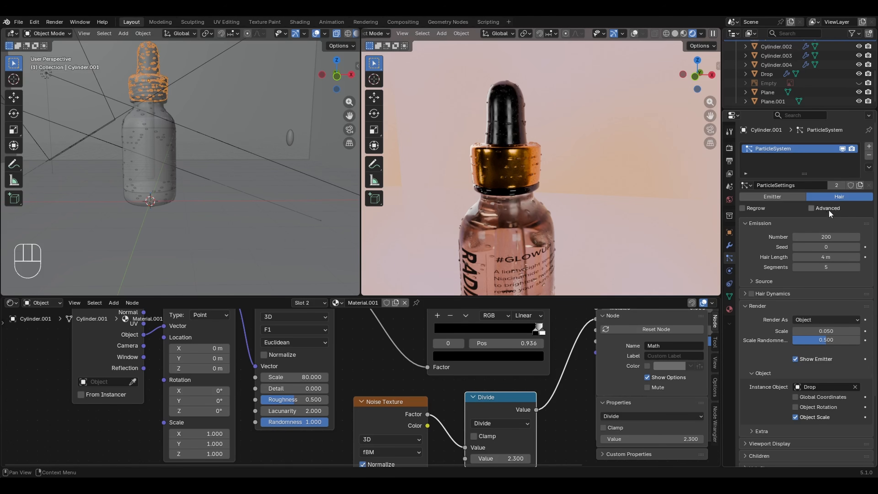
pyautogui.click(860, 185)
pyautogui.click(825, 235)
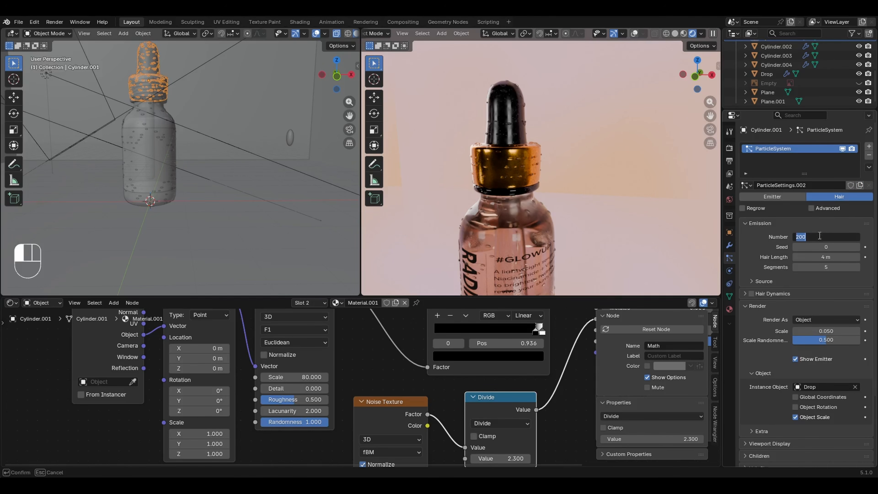
pyautogui.write('50')
pyautogui.press('Return')
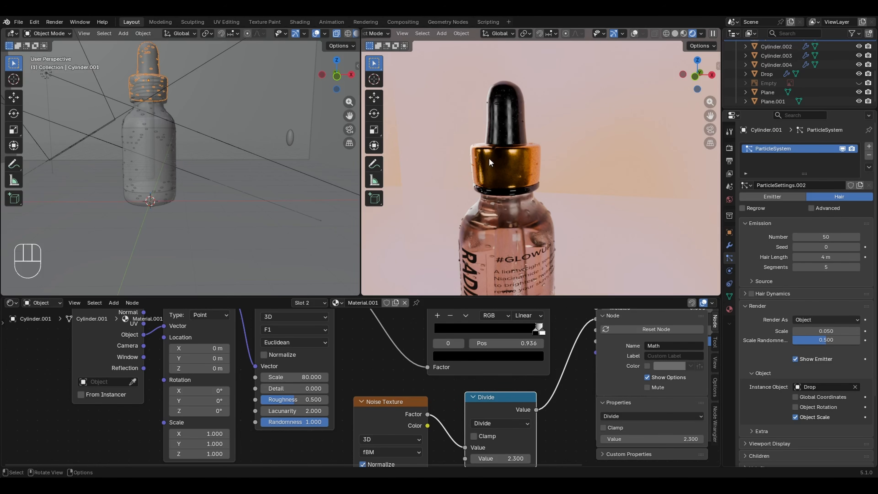
# - Inspect the drops on the gold collar up close and set the cap's hair Number to 24
pyautogui.moveTo(489, 158); pyautogui.dragTo(511, 136, button='middle')
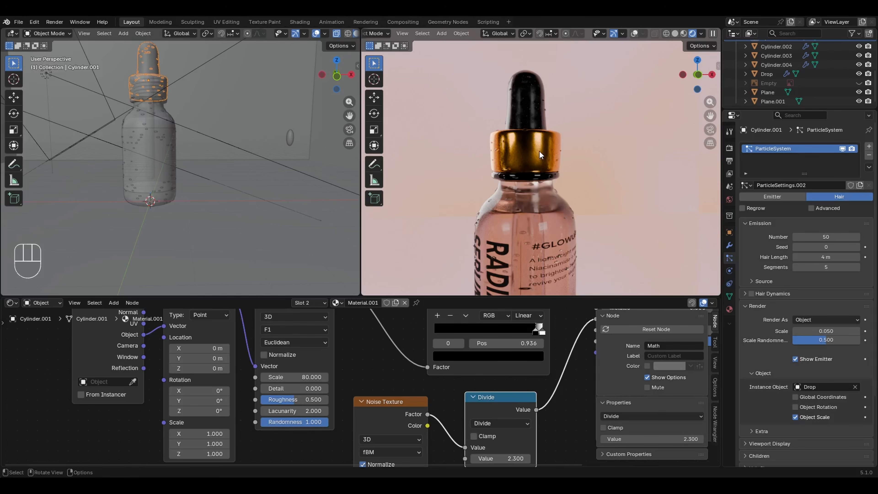
pyautogui.keyDown('ctrl'); pyautogui.moveTo(530, 135); pyautogui.dragTo(569, 132, button='middle'); pyautogui.keyUp('ctrl')
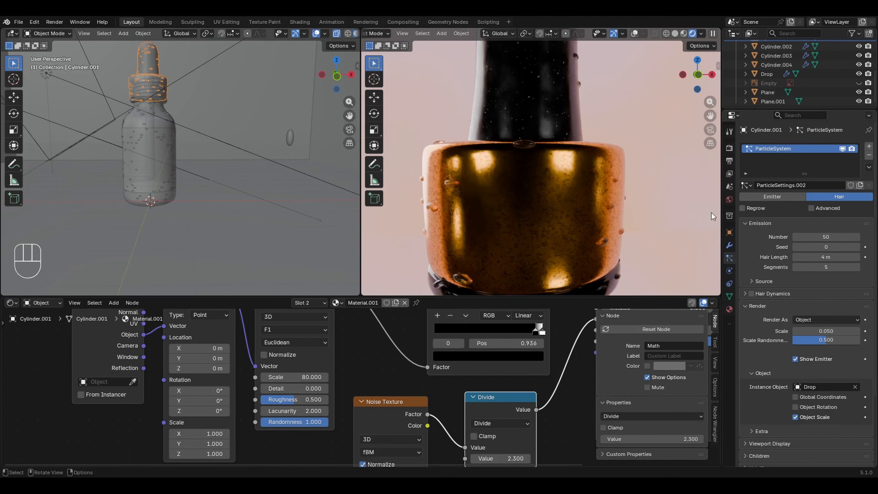
pyautogui.click(806, 238)
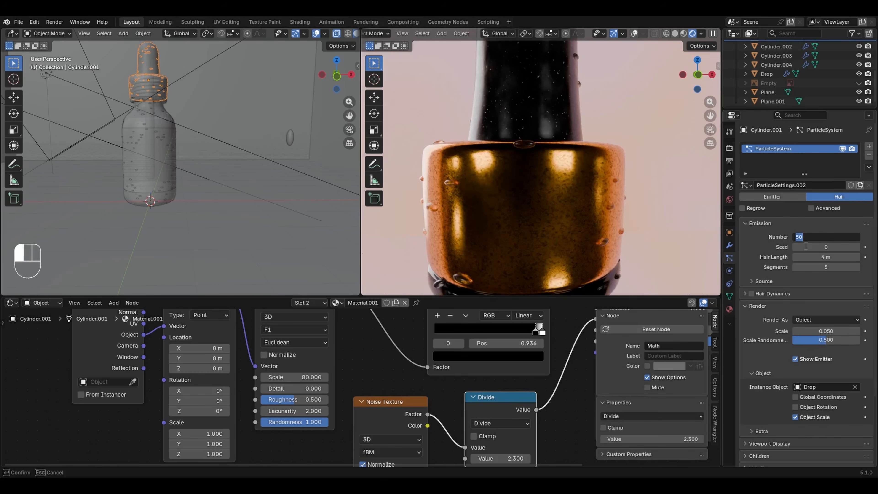
pyautogui.write('24')
pyautogui.press('Return')
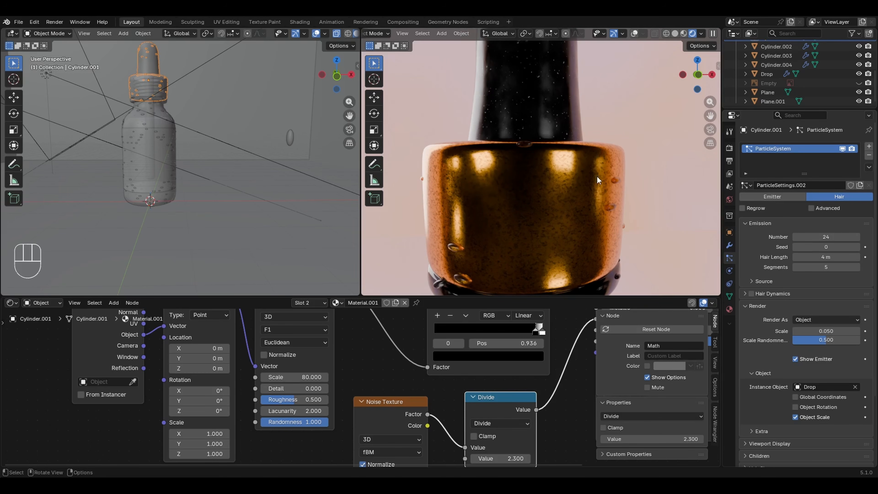
# - Move the dropper cap away from the bottle to inspect the threaded neck, and undo the move
pyautogui.scroll(-3, 621, 191)
pyautogui.moveTo(611, 207); pyautogui.dragTo(442, 173, button='middle')
pyautogui.moveTo(415, 207); pyautogui.dragTo(469, 218, button='middle')
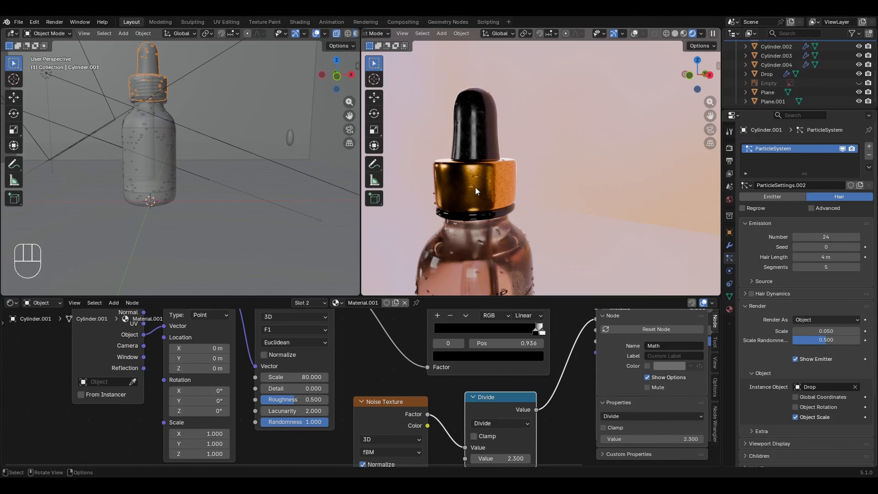
pyautogui.press('g')
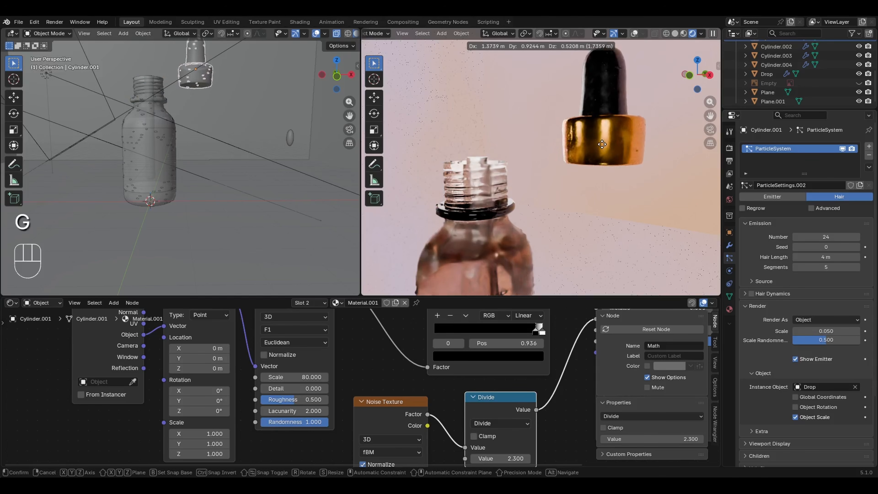
pyautogui.click(603, 143)
pyautogui.press('shift')
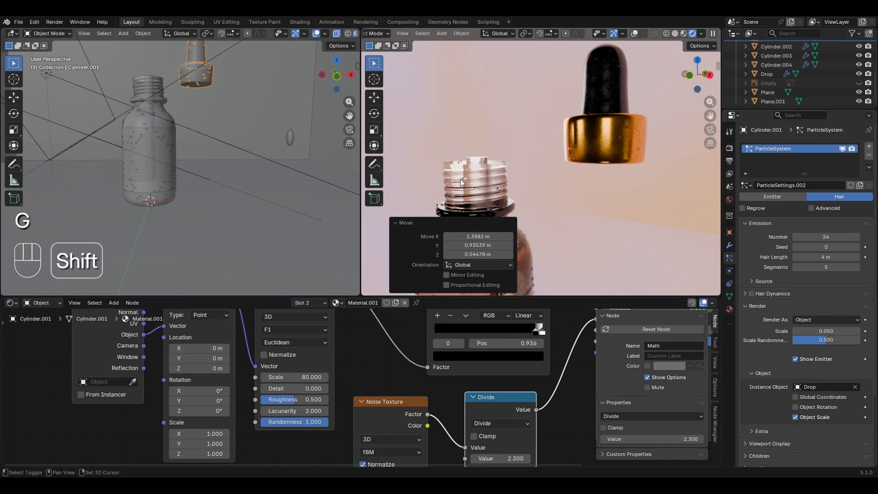
pyautogui.moveTo(480, 180)
pyautogui.keyDown('shift'); pyautogui.mouseDown(button='middle')
pyautogui.moveTo(517, 161)
pyautogui.moveTo(499, 170)
pyautogui.moveTo(523, 141)
pyautogui.moveTo(460, 165)
pyautogui.moveTo(466, 171)
pyautogui.mouseUp(button='middle'); pyautogui.keyUp('shift')
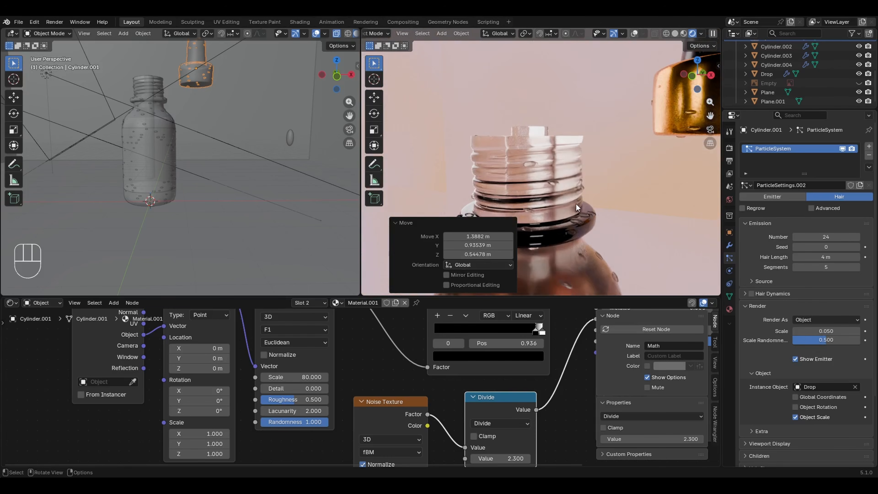
pyautogui.hotkey('ctrl', 'z')
# - Frame the whole bottle in the rendered view and try to render the image
pyautogui.keyDown('ctrl'); pyautogui.moveTo(566, 107); pyautogui.dragTo(563, 171, button='middle'); pyautogui.keyUp('ctrl')
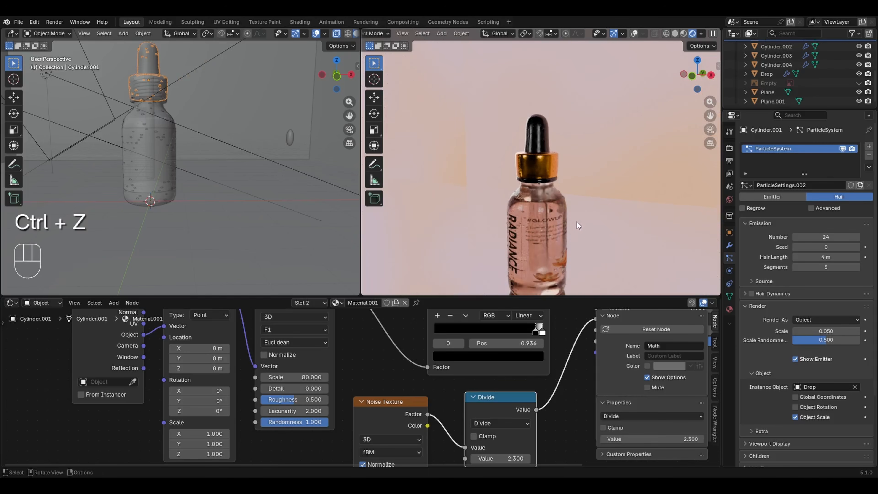
pyautogui.keyDown('shift'); pyautogui.moveTo(580, 230); pyautogui.dragTo(582, 253, button='middle'); pyautogui.keyUp('shift')
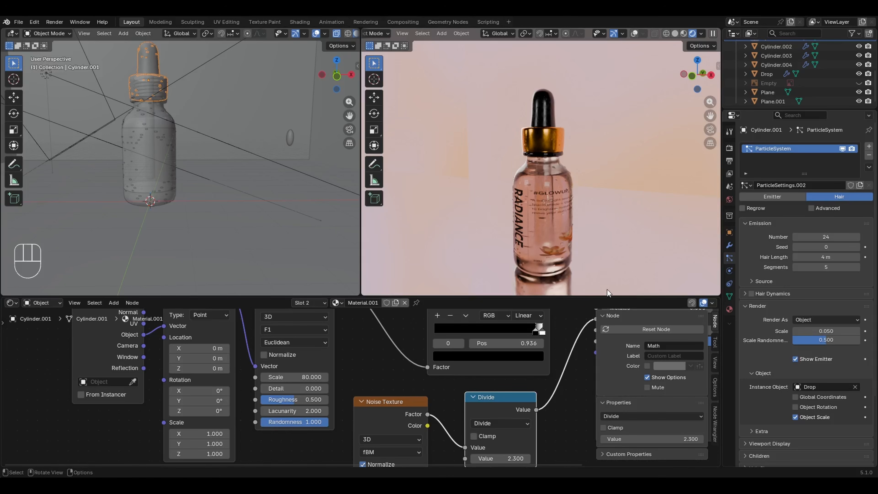
pyautogui.click(54, 22)
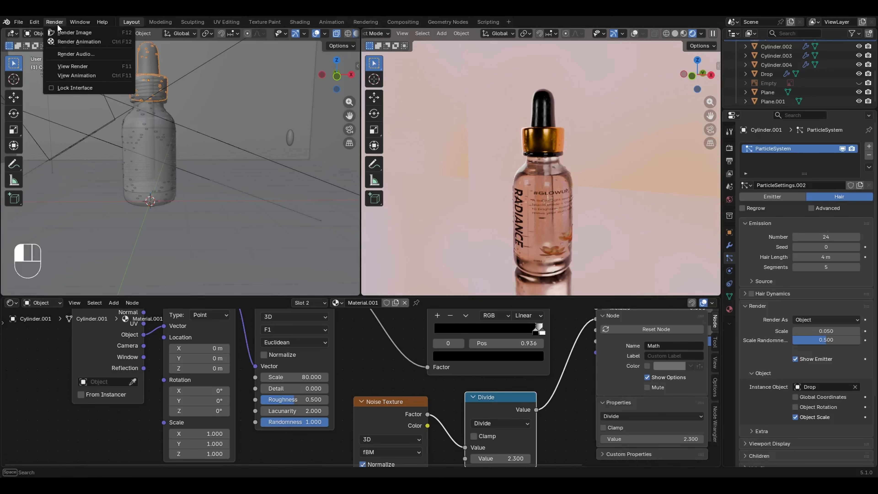
pyautogui.click(62, 33)
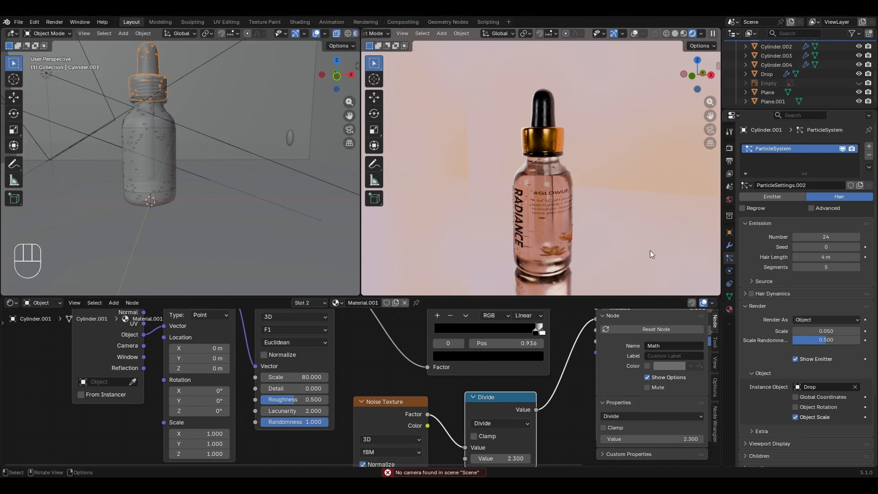
# - Add a camera at the world origin, check the scene through it and return to the perspective view
pyautogui.keyDown('ctrl'); pyautogui.moveTo(330, 198); pyautogui.dragTo(205, 123, button='middle'); pyautogui.keyUp('ctrl')
pyautogui.hotkey('shift', 'a')
pyautogui.moveTo(190, 114)
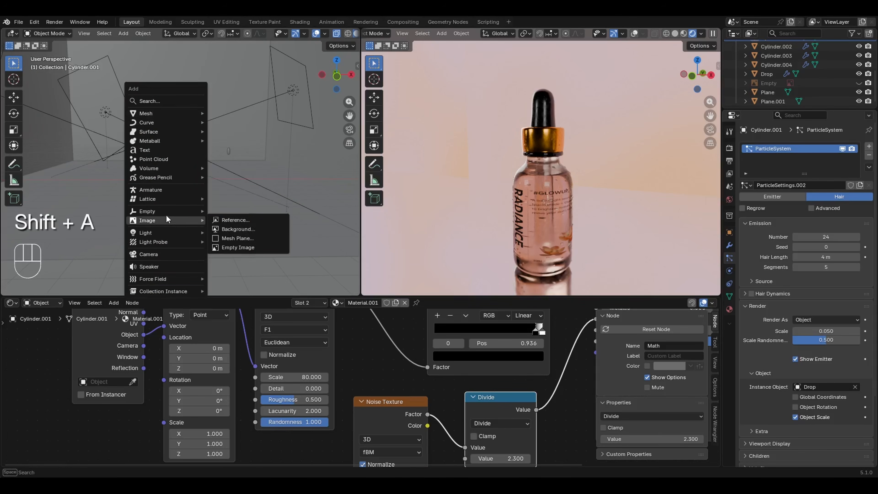
pyautogui.click(157, 255)
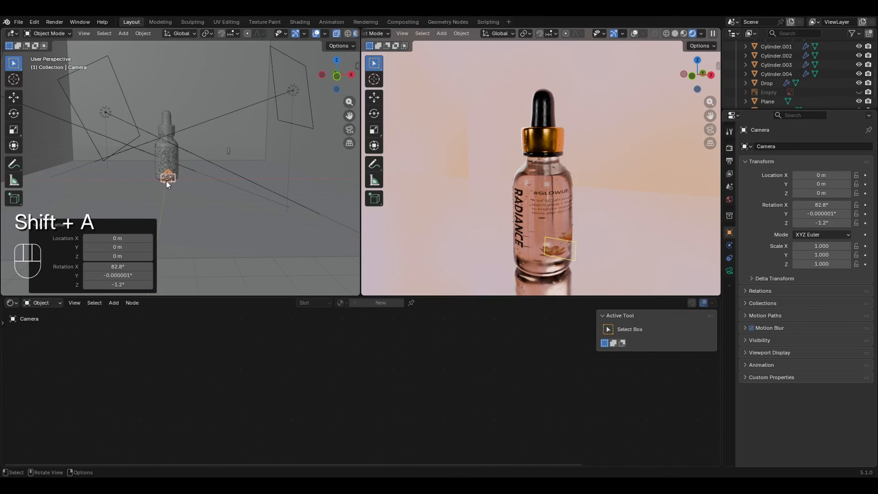
pyautogui.press('KP_0')
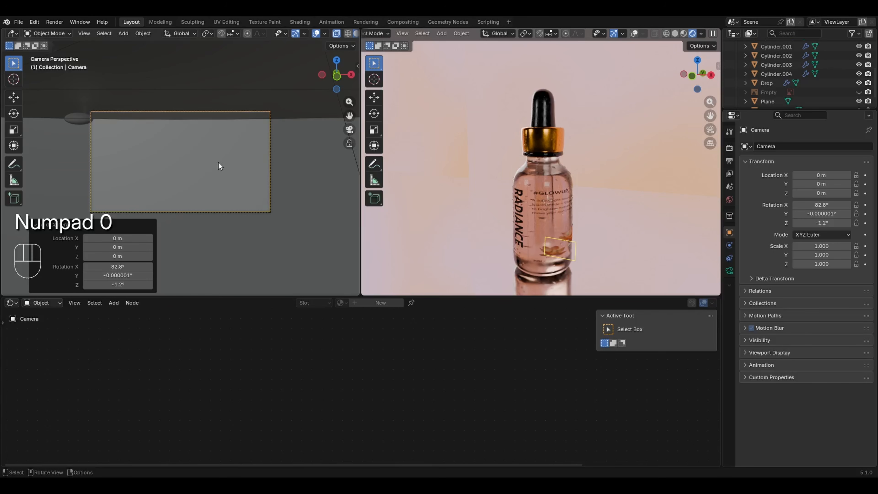
pyautogui.press('KP_0')
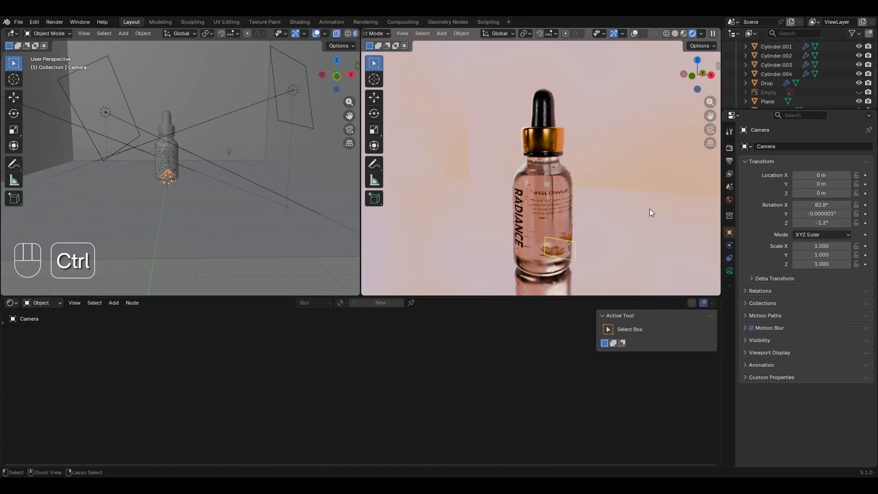
# - Align the camera to the current view, lock it to the view and pull it back until the whole bottle fits the frame
pyautogui.press('ctrl+alt+KP_0')
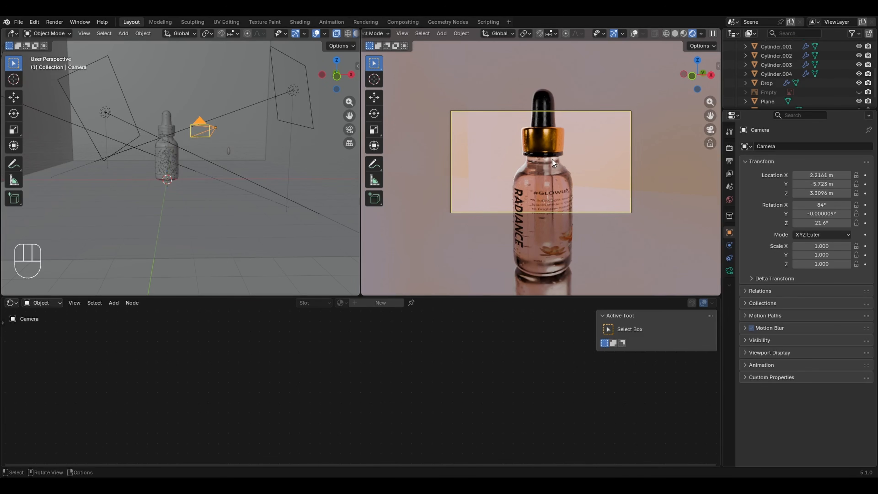
pyautogui.click(710, 144)
pyautogui.scroll(-5, 523, 153)
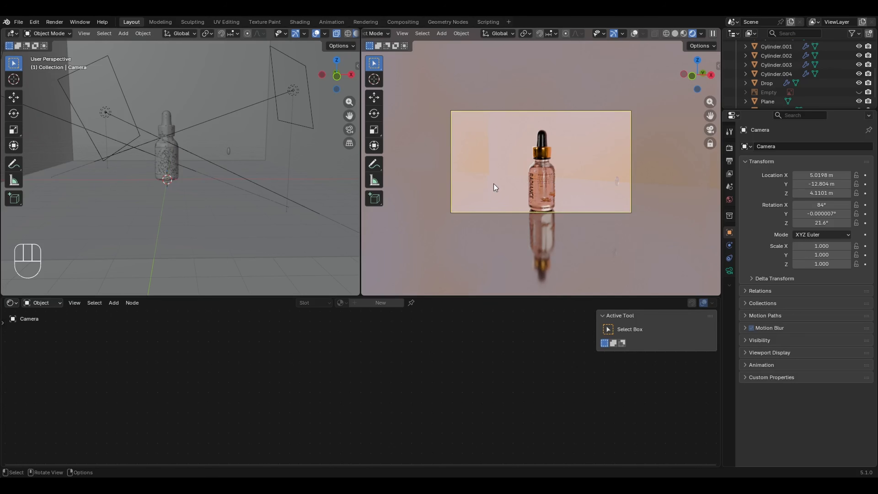
# - Enable Render Region for the output and lower the camera about 0.52 m along Z to lift the bottle in the frame
pyautogui.click(730, 162)
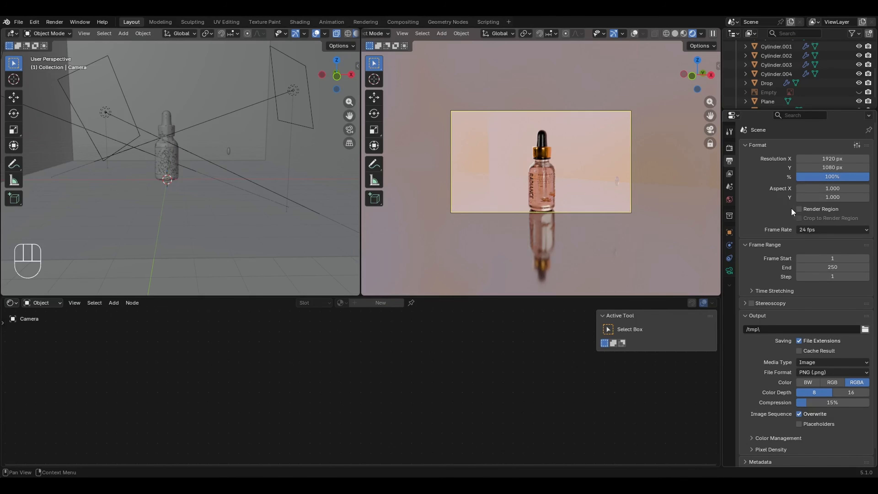
pyautogui.click(801, 209)
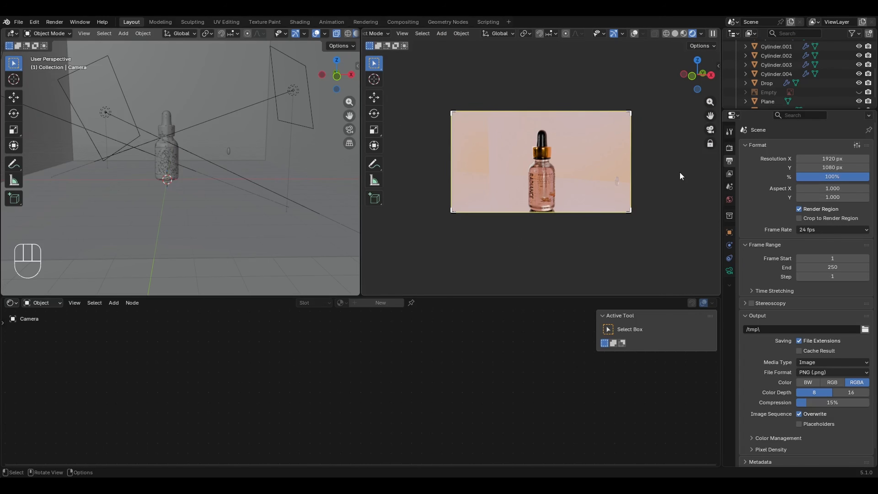
pyautogui.scroll(5, 743, 87)
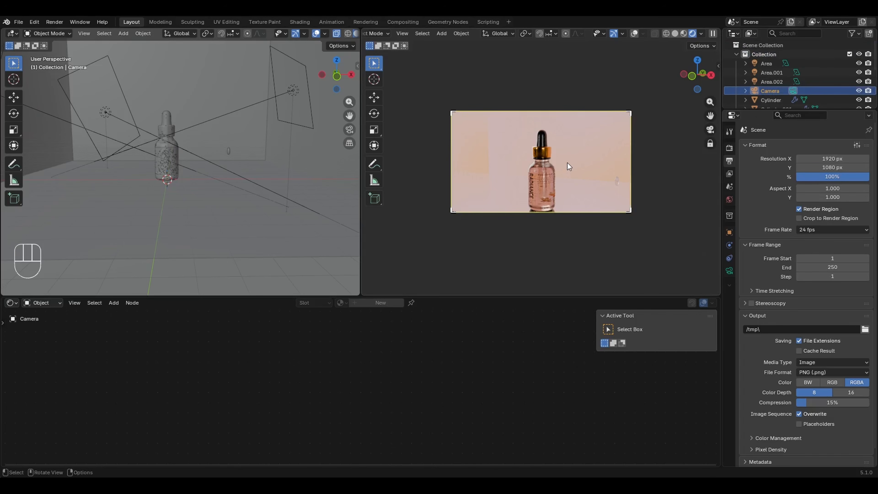
pyautogui.press('g')
pyautogui.press('z')
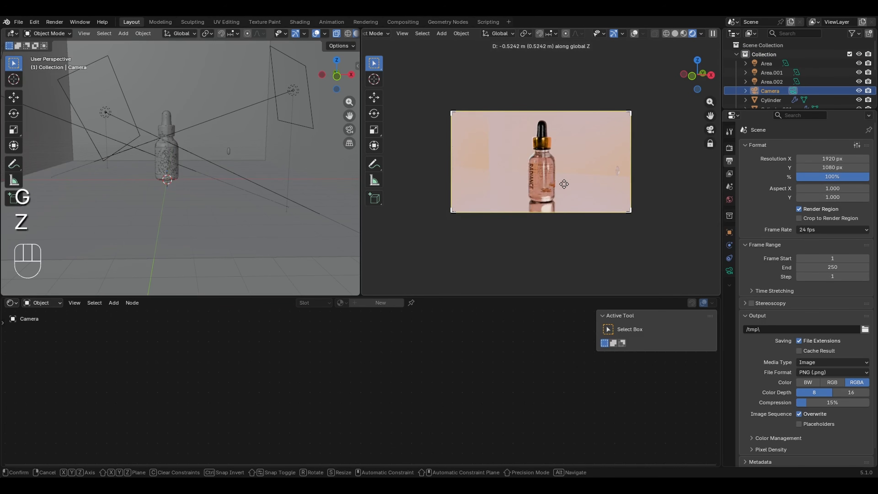
pyautogui.click(570, 160)
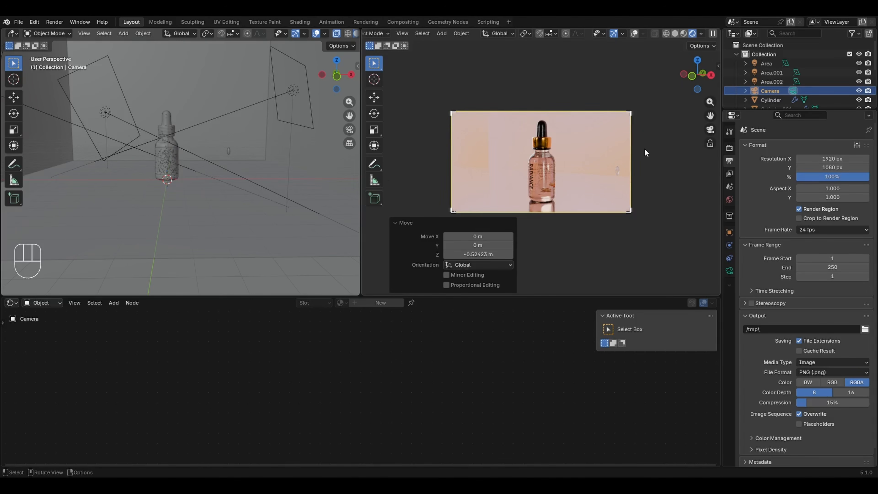
# - Turn on the Thirds composition guide for the camera and show the camera view in the wireframe viewport
pyautogui.click(731, 271)
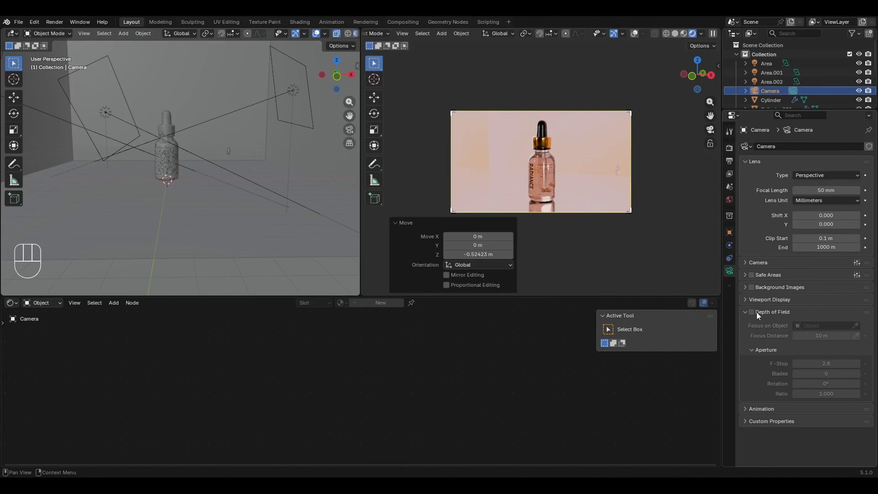
pyautogui.click(763, 299)
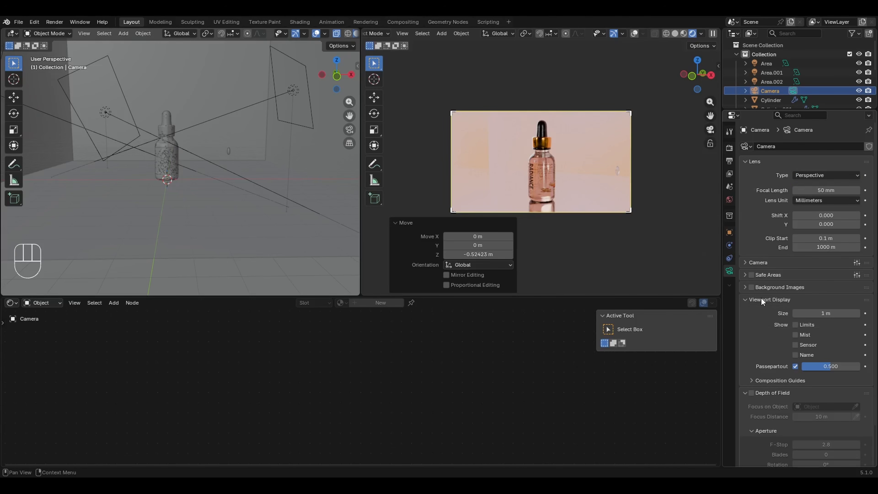
pyautogui.click(776, 380)
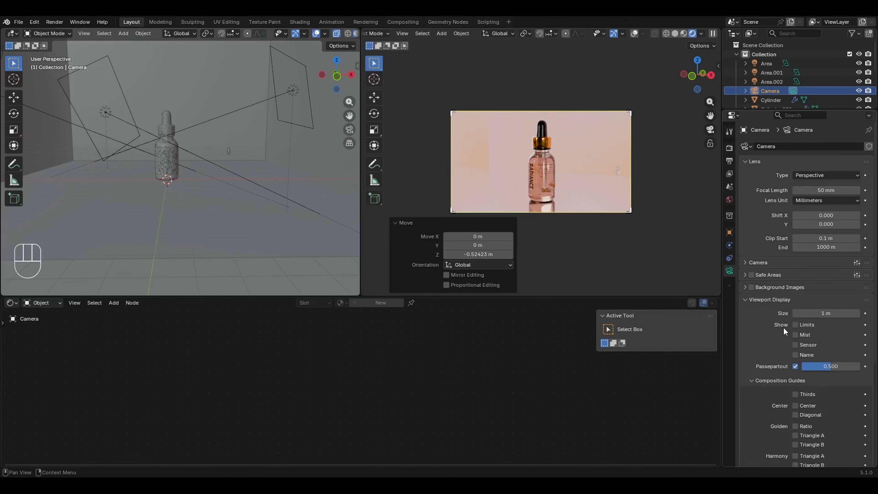
pyautogui.scroll(-6, 774, 286)
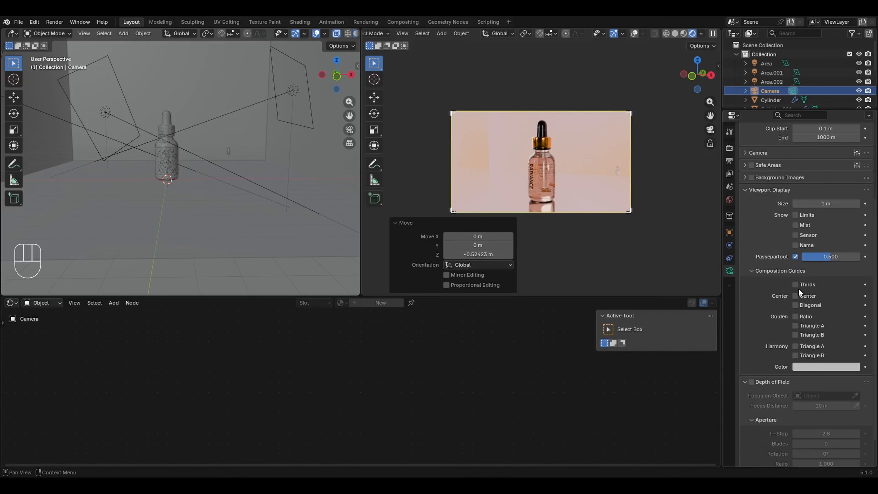
pyautogui.click(799, 284)
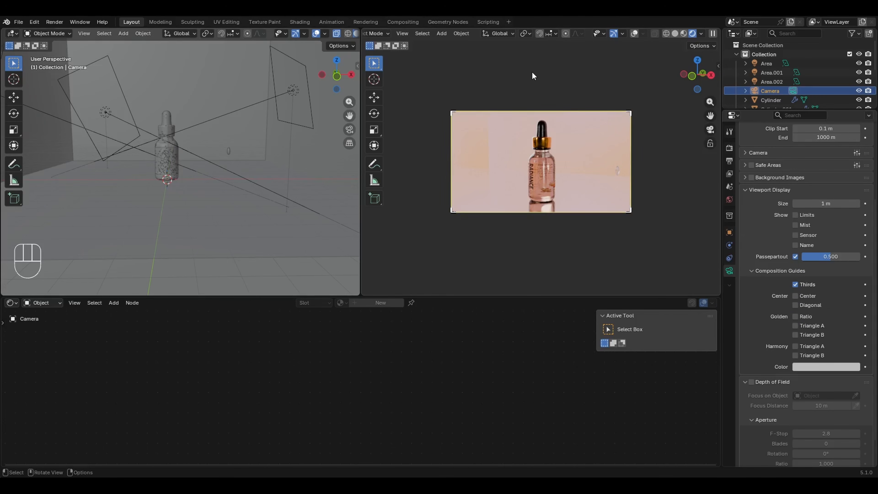
pyautogui.click(634, 34)
pyautogui.click(634, 35)
pyautogui.press('KP_0')
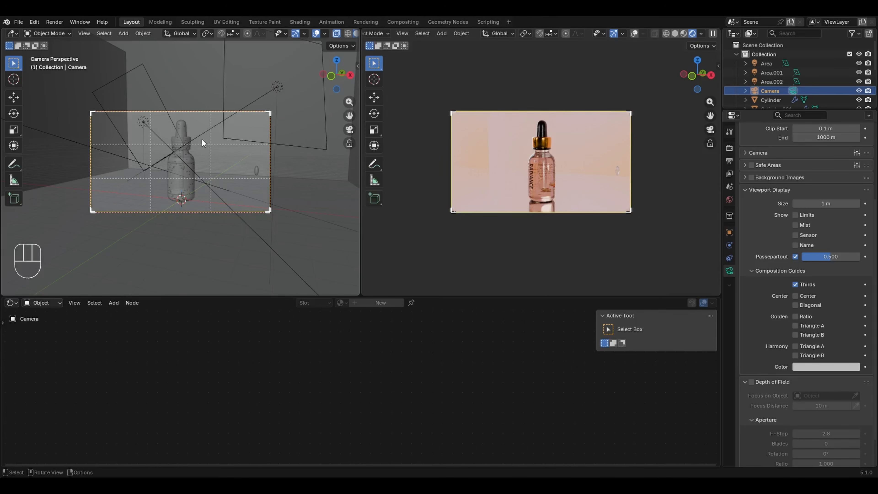
# - Try shifting the camera about -1.7 m along X to place the bottle off-centre, and undo the move
pyautogui.press('alt')
pyautogui.press('g')
pyautogui.press('x')
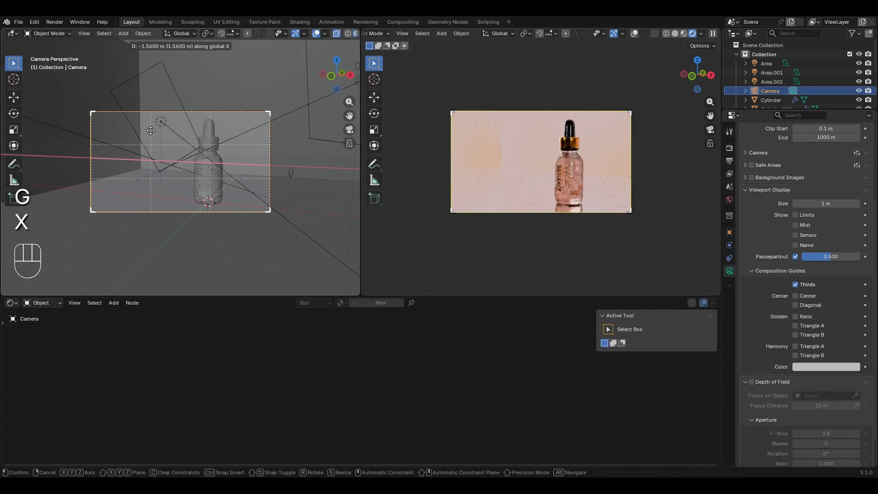
pyautogui.click(158, 152)
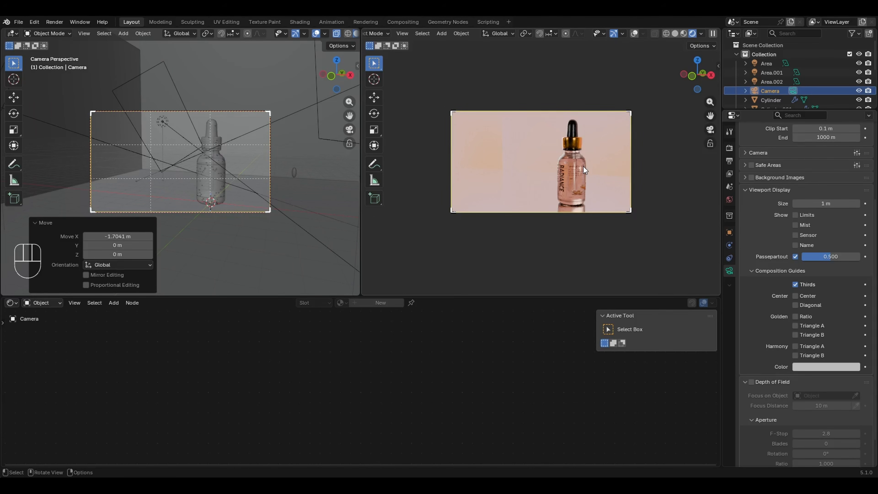
pyautogui.hotkey('ctrl', 'z')
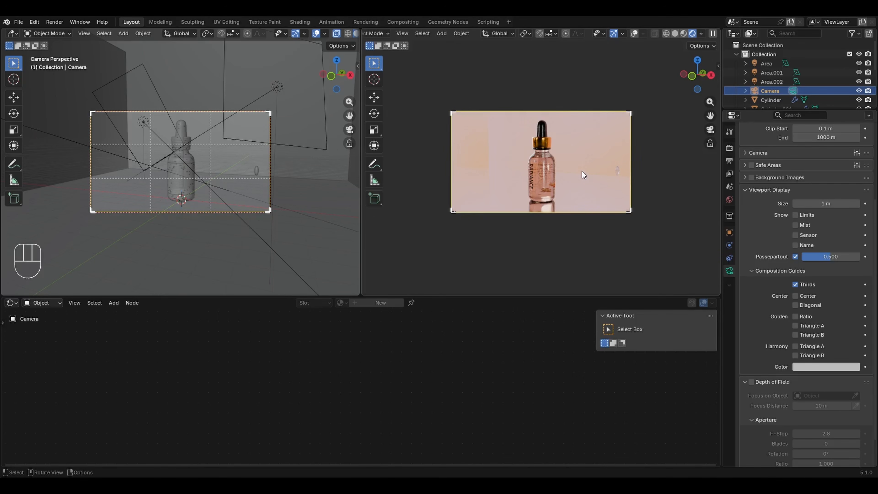
# - Set the output resolution to a portrait format of 1080 by 1920 px
pyautogui.scroll(5, 777, 211)
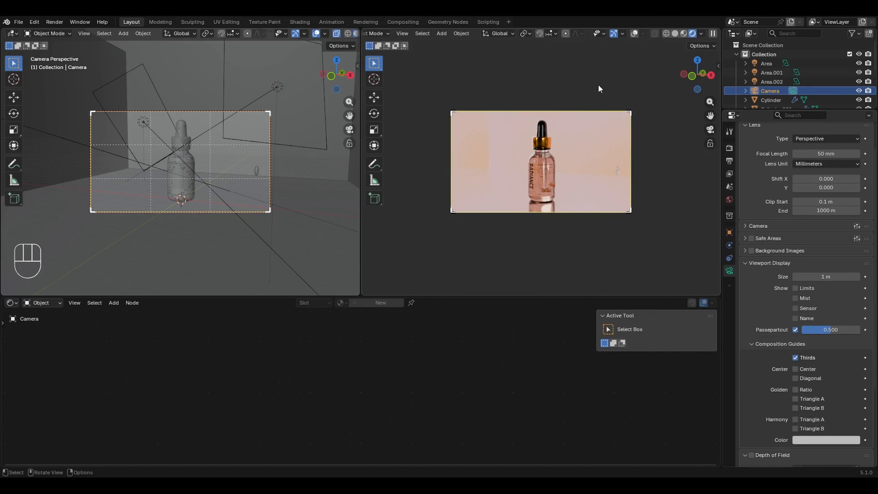
pyautogui.click(730, 161)
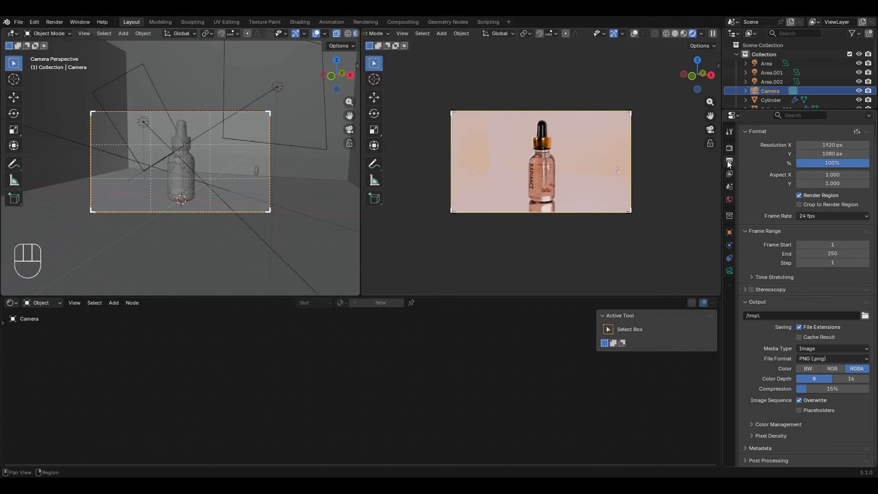
pyautogui.scroll(1, 766, 167)
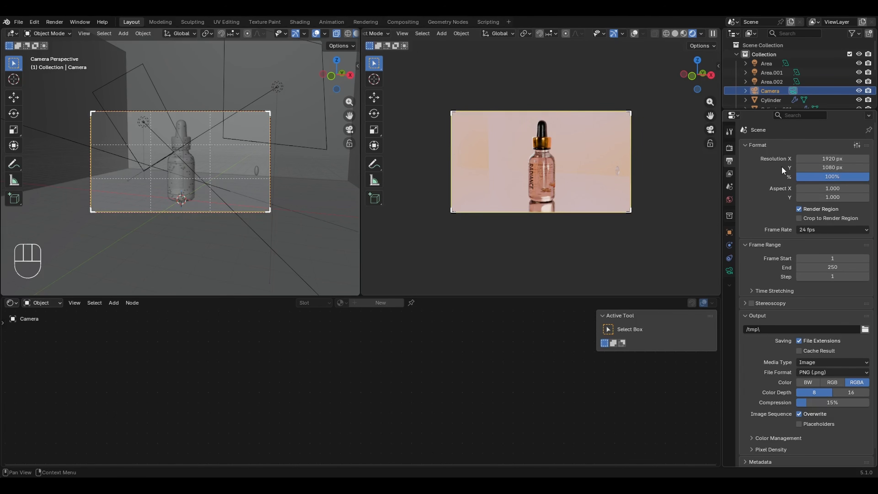
pyautogui.click(833, 158)
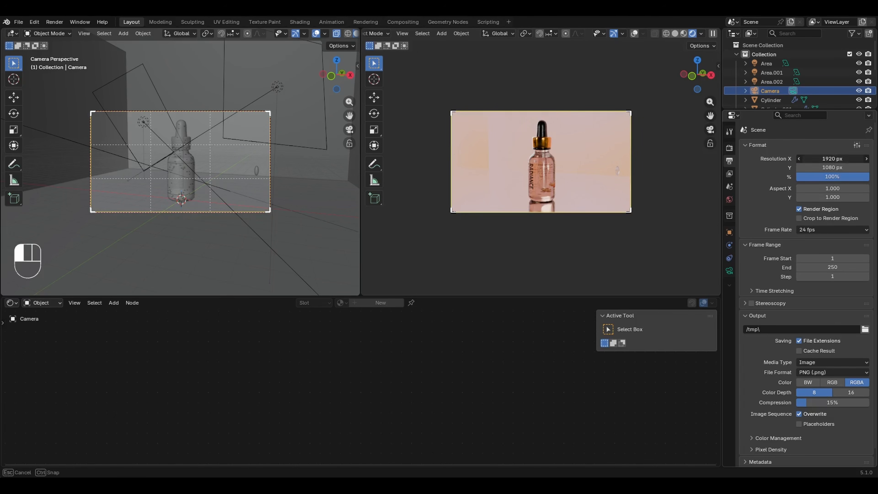
pyautogui.write('1080')
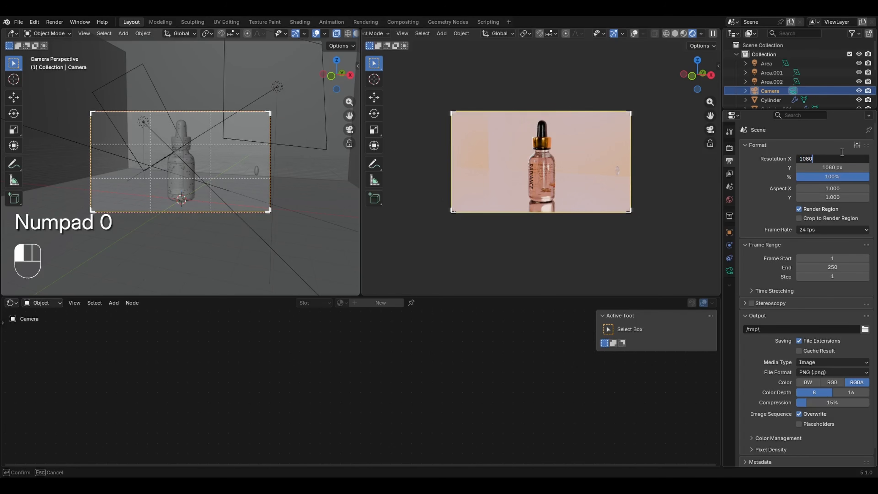
pyautogui.press('Tab')
pyautogui.write('1920')
pyautogui.press('Return')
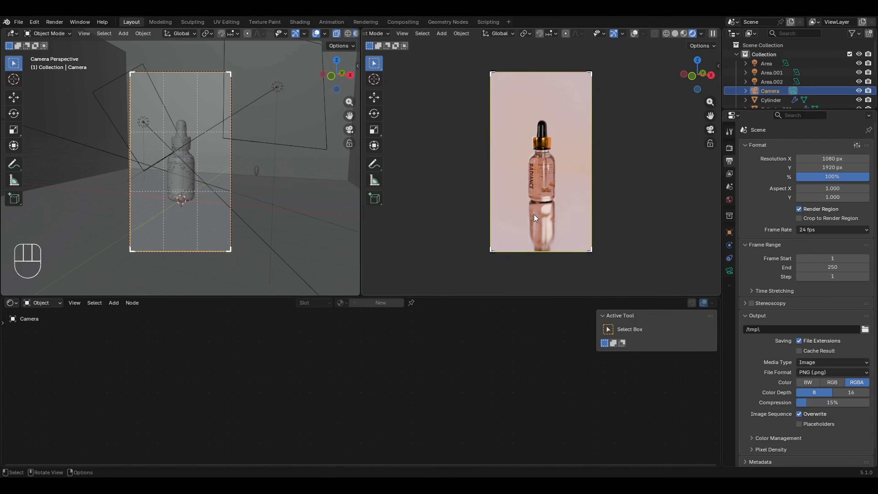
# - Lock the camera to the view and bring it closer to the bottle
pyautogui.click(710, 143)
pyautogui.scroll(2, 545, 160)
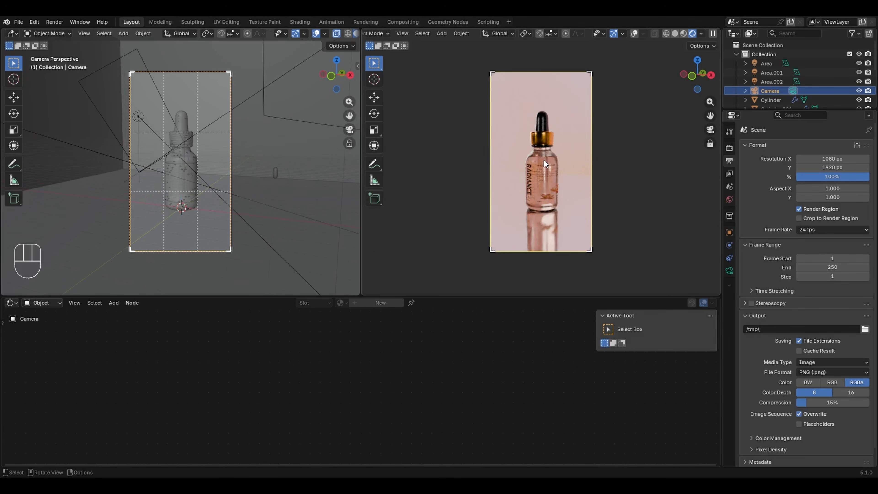
pyautogui.scroll(1, 544, 160)
pyautogui.scroll(-2, 551, 129)
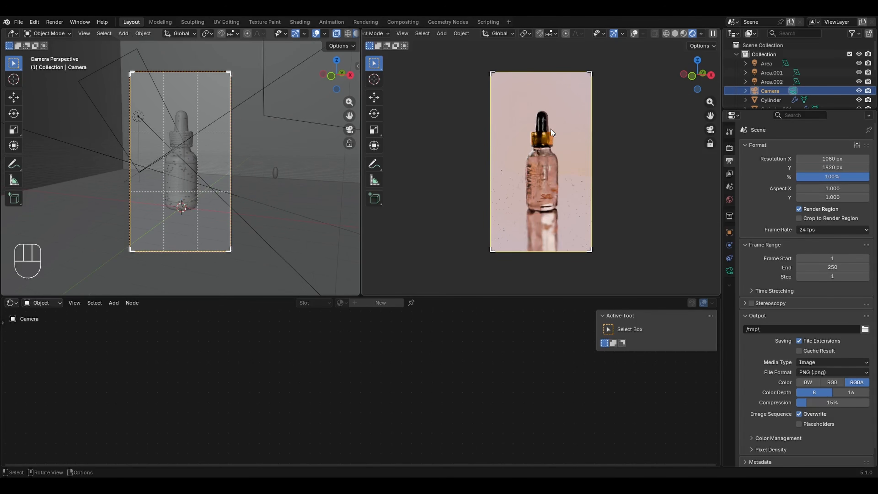
# - Move the camera about 0.05 m along X and raise it about 0.48 m along Z
pyautogui.press('g')
pyautogui.press('x')
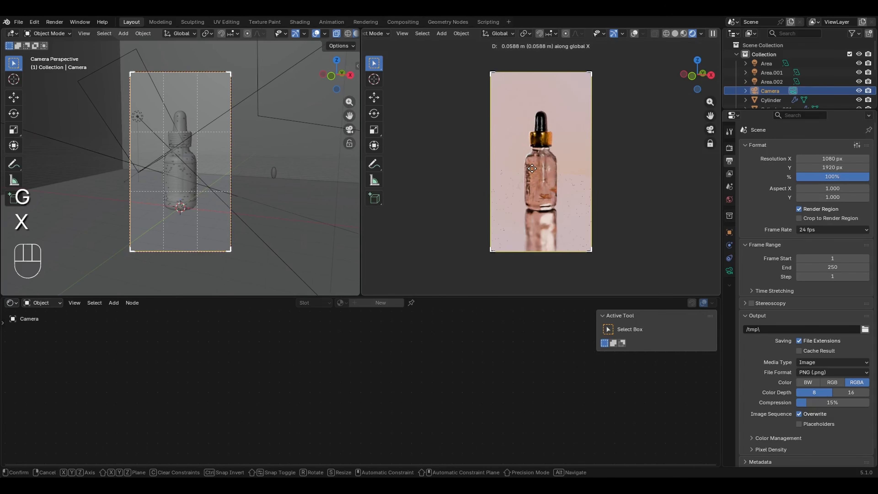
pyautogui.click(529, 169)
pyautogui.press('g')
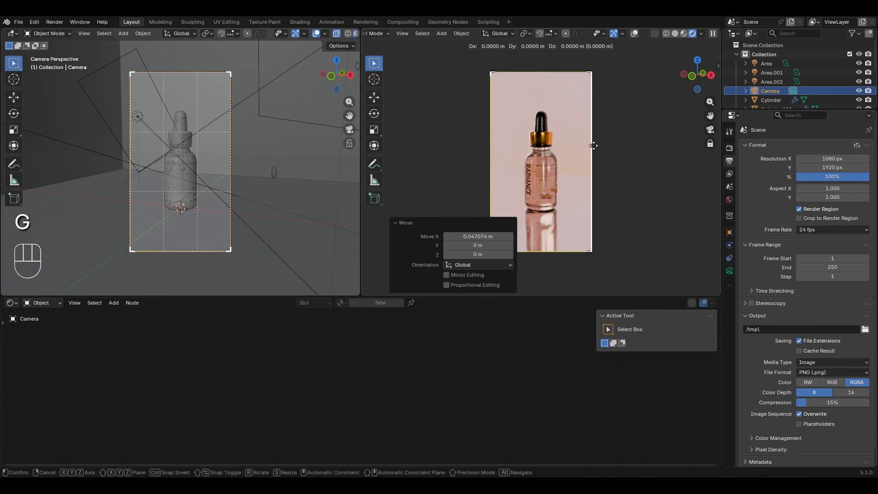
pyautogui.press('z')
pyautogui.click(603, 126)
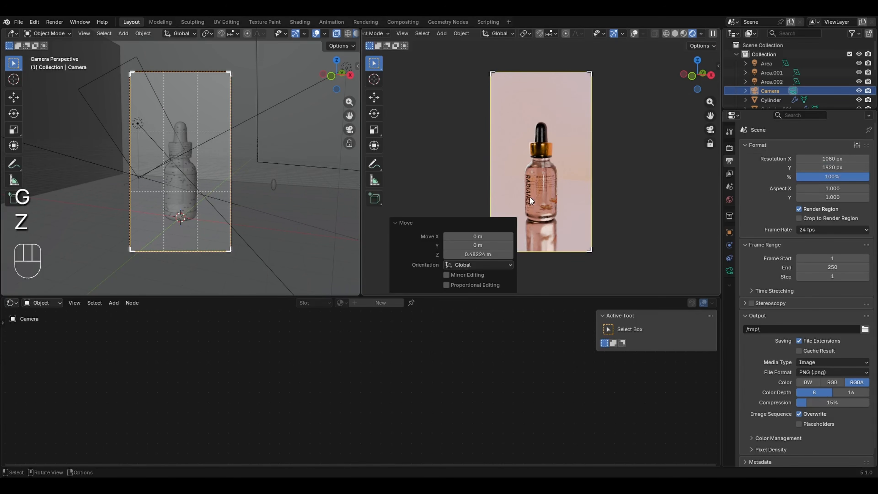
# - Bring the camera closer to about X 3.69 m, Y -9.34 m and lower it about 0.1 m along Z
pyautogui.click(730, 232)
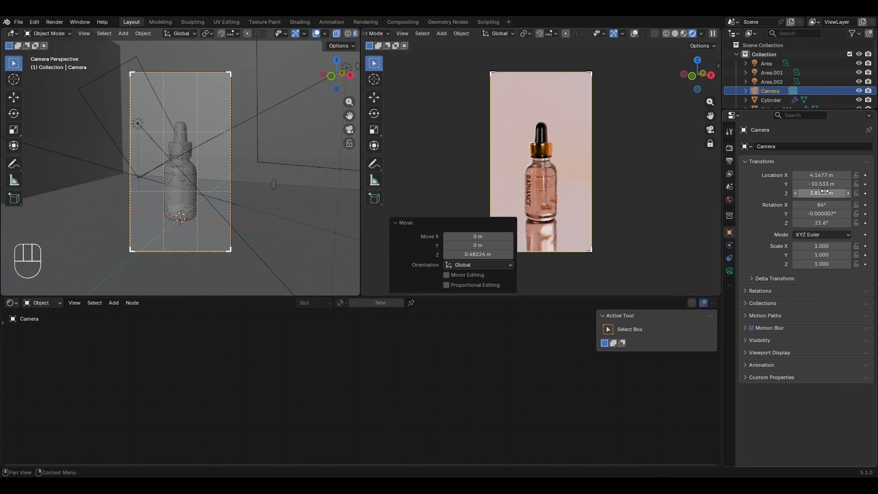
pyautogui.moveTo(821, 184)
pyautogui.mouseDown()
pyautogui.moveTo(849, 183)
pyautogui.moveTo(814, 174)
pyautogui.mouseUp()
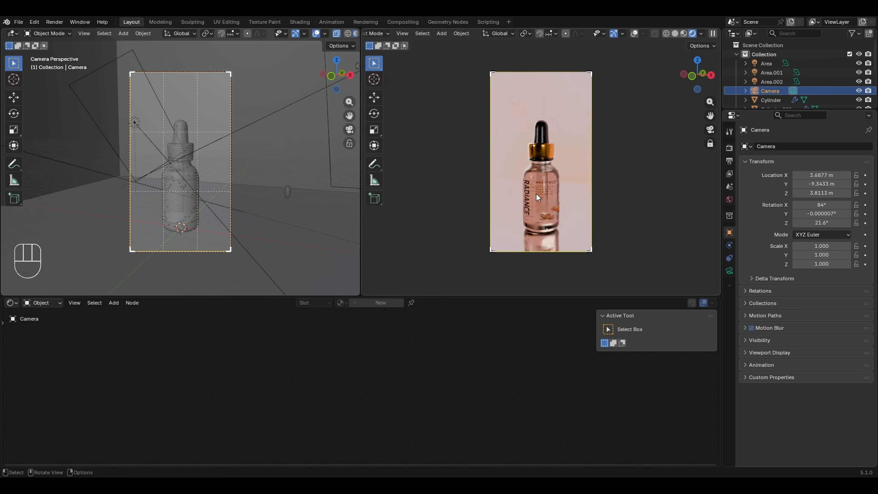
pyautogui.press('g')
pyautogui.press('z')
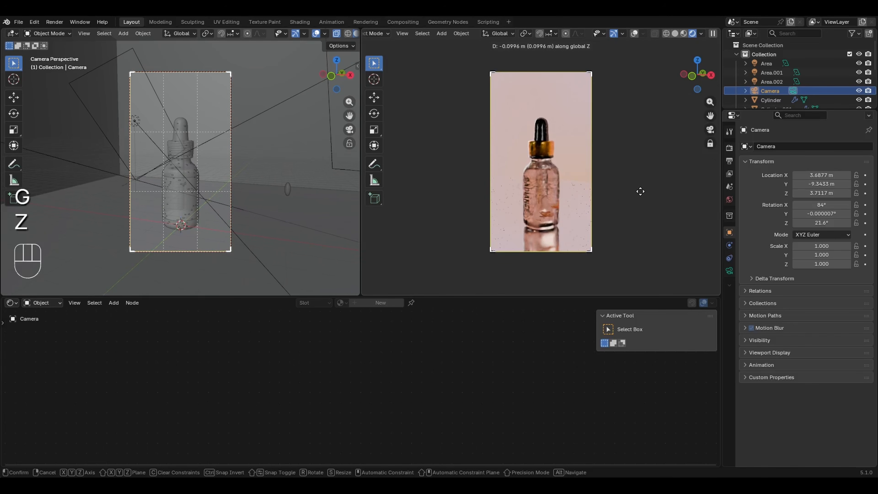
pyautogui.click(640, 191)
pyautogui.hotkey('ctrl', 'z')
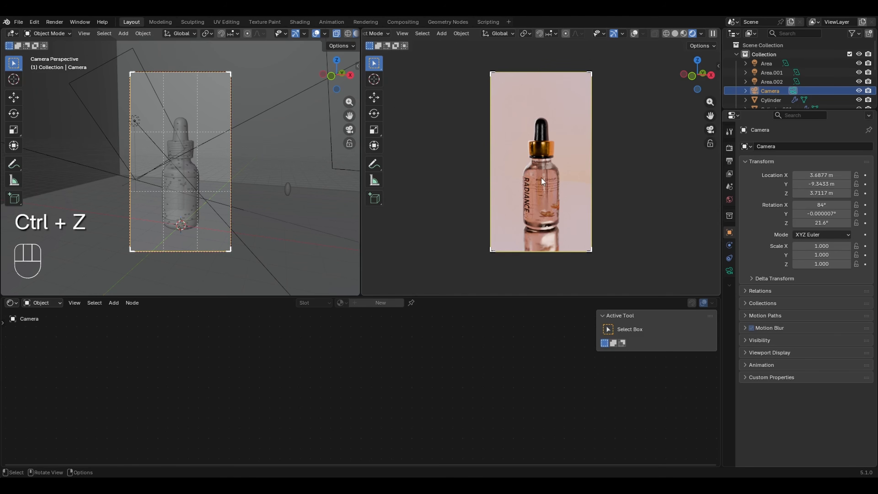
# - Rotate the label cylinder about 42.9° around Z so the RADIANCE SERUM lettering faces the camera
pyautogui.scroll(5, 538, 185)
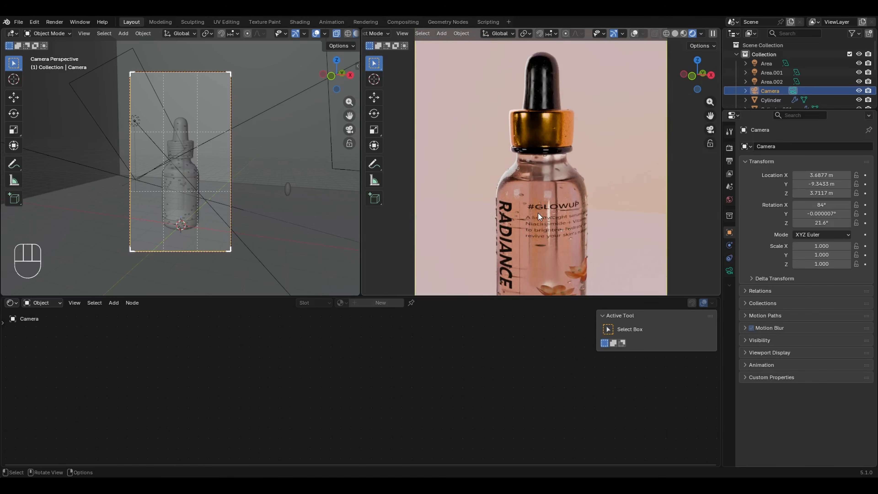
pyautogui.click(525, 216)
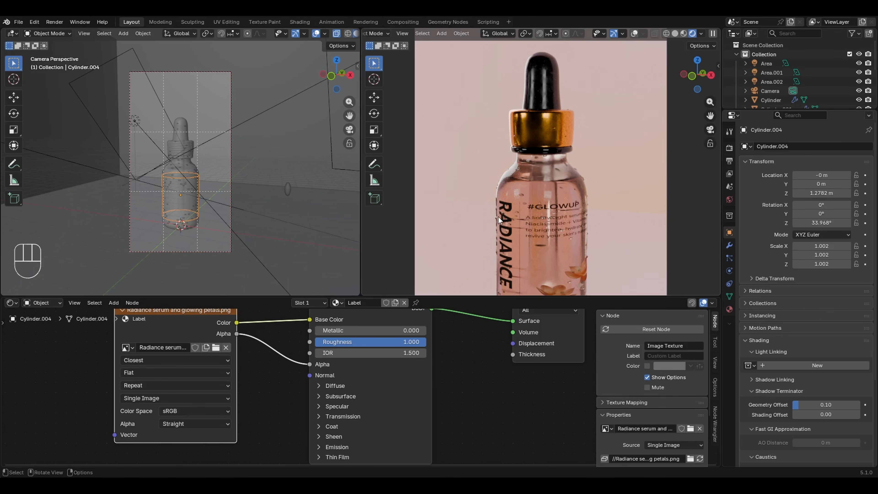
pyautogui.press('r')
pyautogui.press('z')
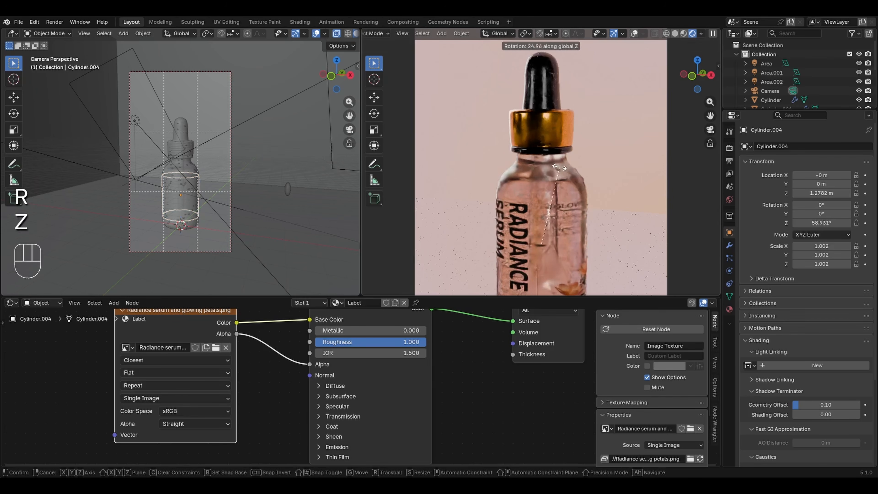
pyautogui.click(535, 154)
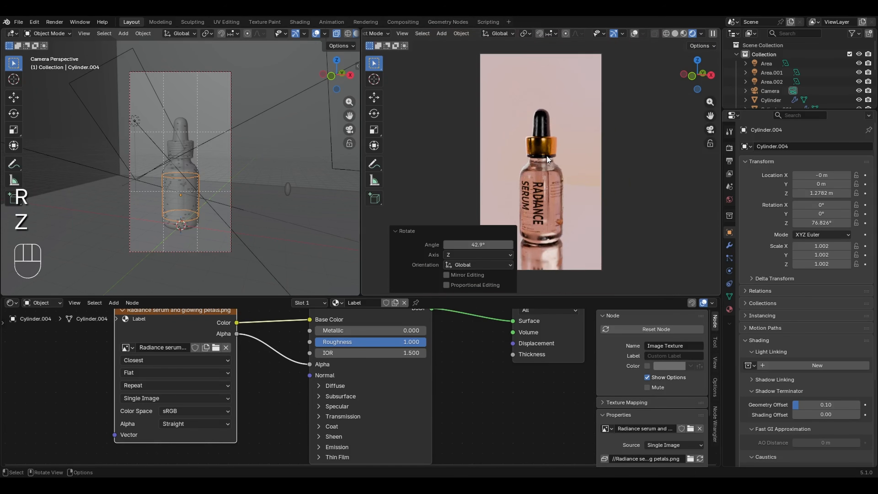
# - Rotate the label cylinder -20° around Z to turn the RADIANCE SERUM lettering partly aside and bring the product description into view
pyautogui.press('r')
pyautogui.press('z')
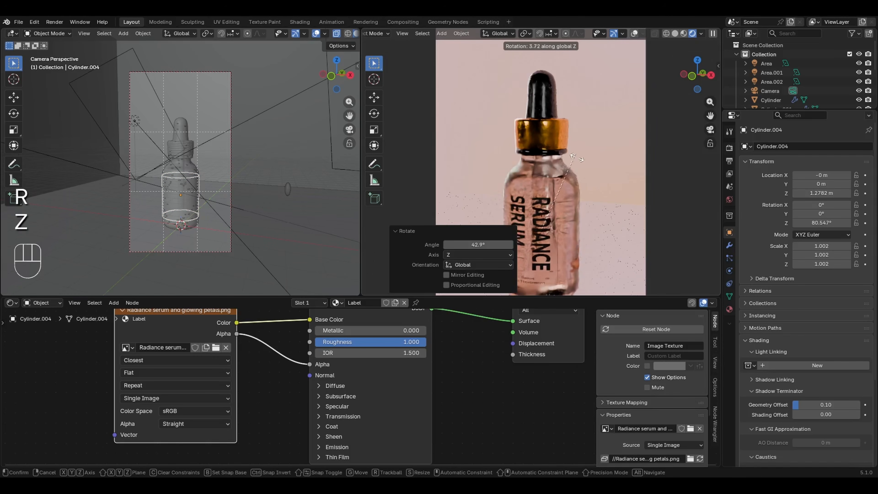
pyautogui.click(567, 208)
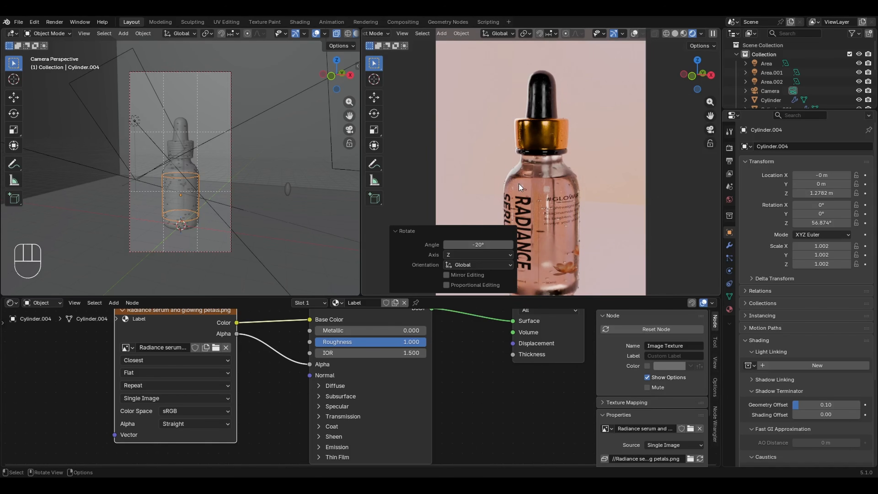
pyautogui.scroll(-3, 518, 184)
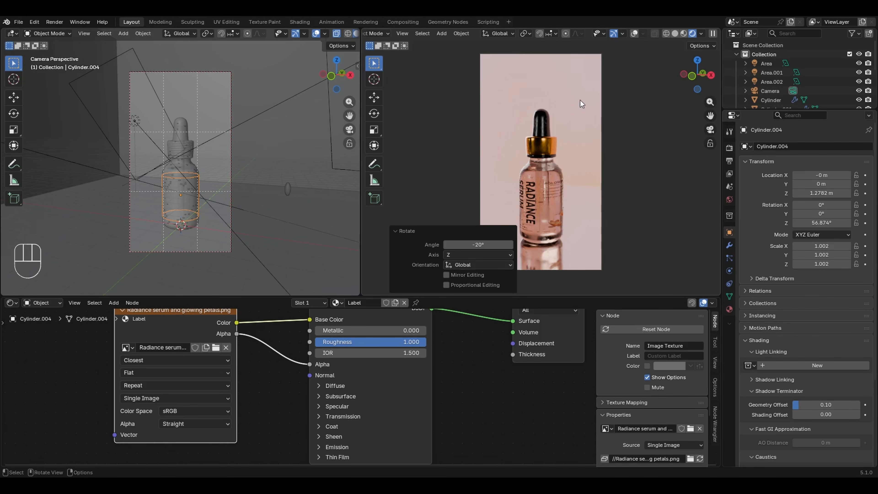
# - Render a test image from the camera and examine the bottle and its label up close
pyautogui.click(55, 22)
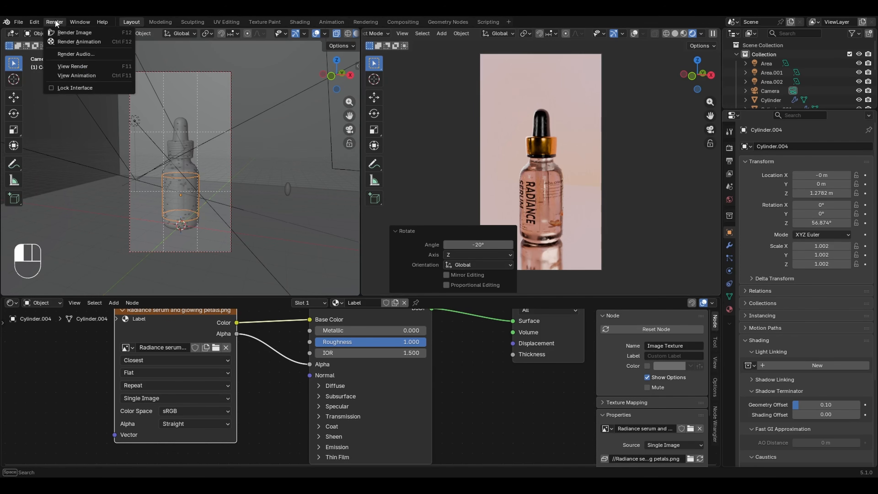
pyautogui.click(64, 32)
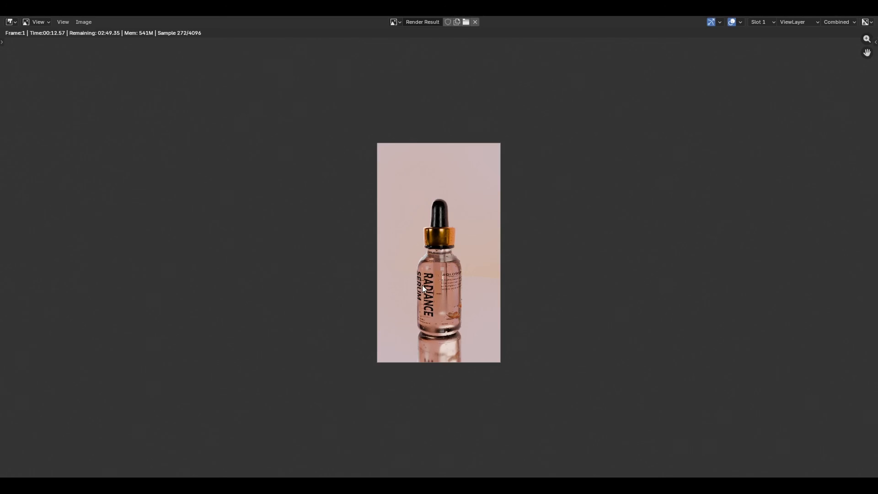
pyautogui.scroll(5, 425, 286)
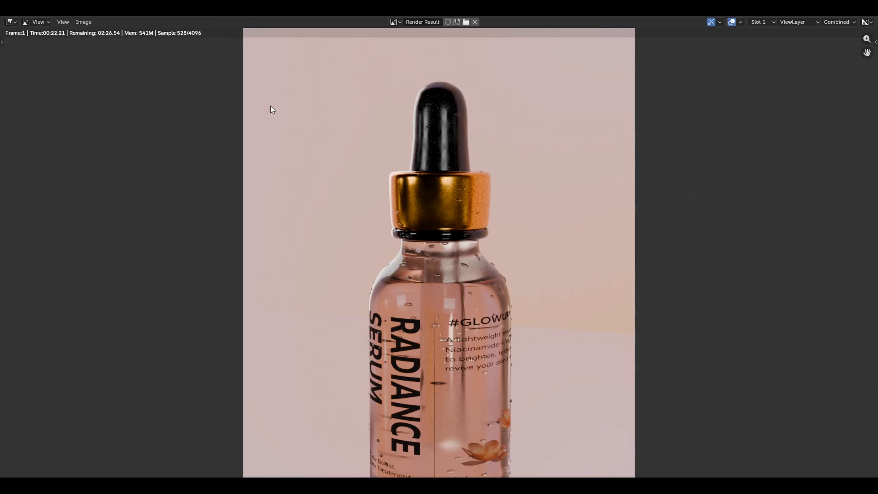
pyautogui.press('Home')
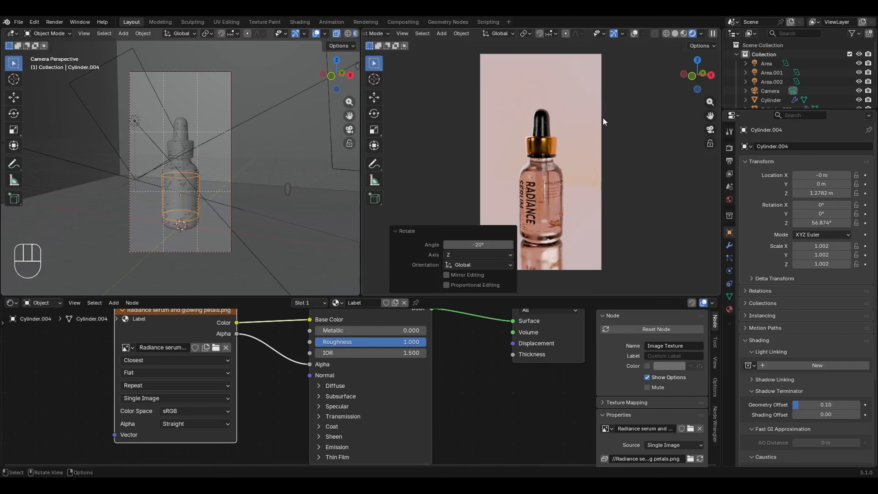
# - Set the maximum samples for the final Cycles render to 512
pyautogui.click(731, 148)
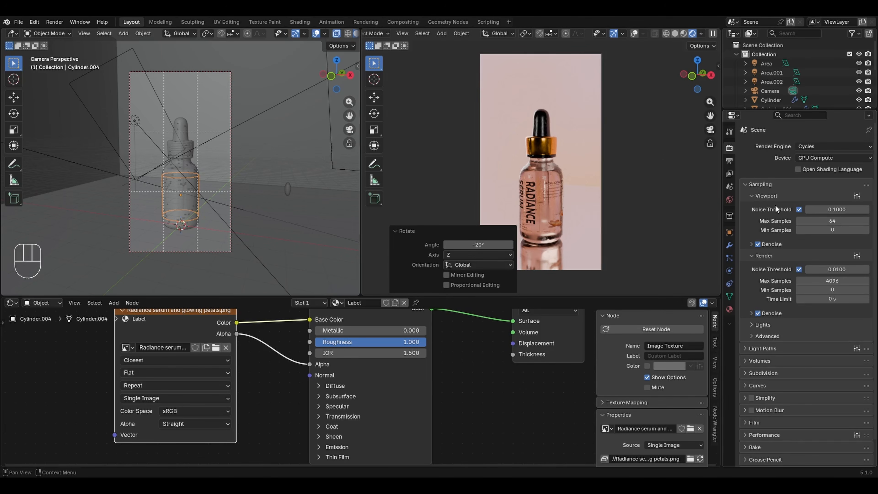
pyautogui.click(824, 280)
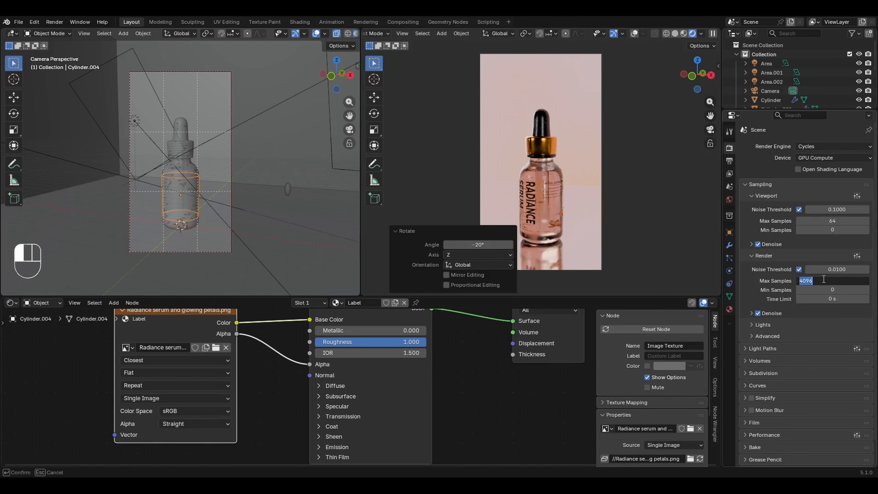
pyautogui.write('512')
pyautogui.press('Return')
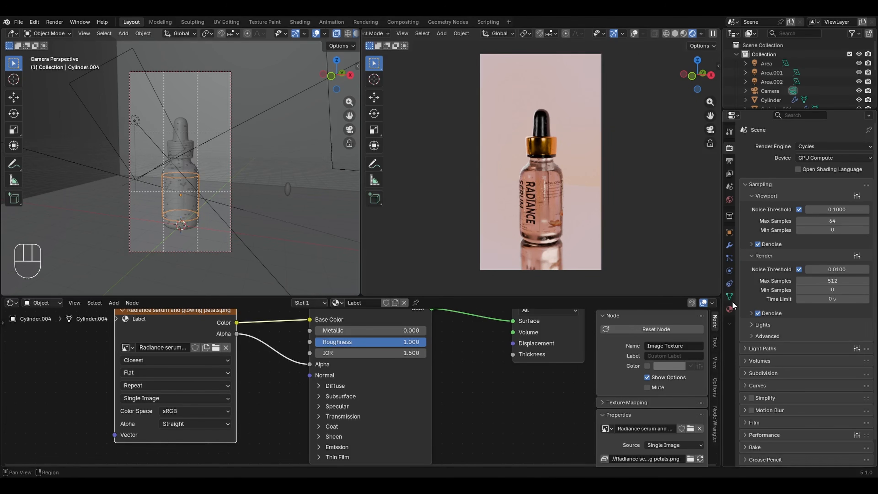
# - Replace the shader node editor with the Timeline and make the 3D viewports slightly taller
pyautogui.scroll(3, 555, 179)
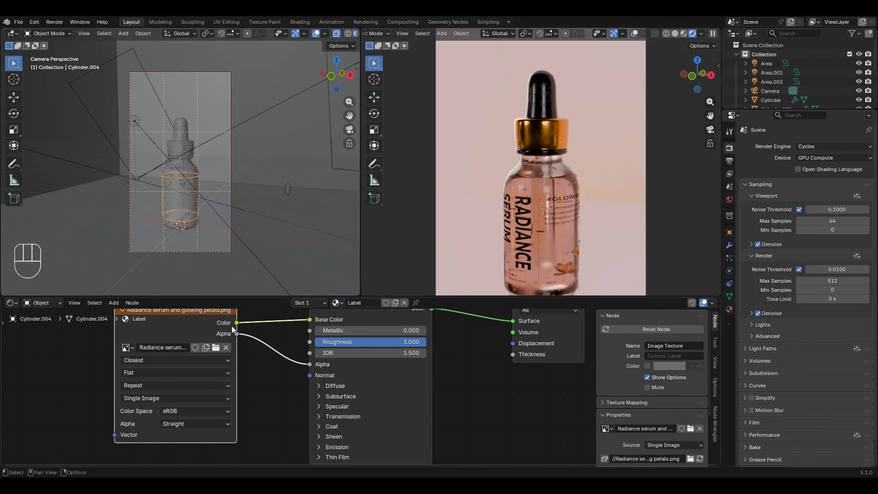
pyautogui.moveTo(238, 297)
pyautogui.mouseDown()
pyautogui.moveTo(244, 339)
pyautogui.moveTo(228, 303)
pyautogui.mouseUp()
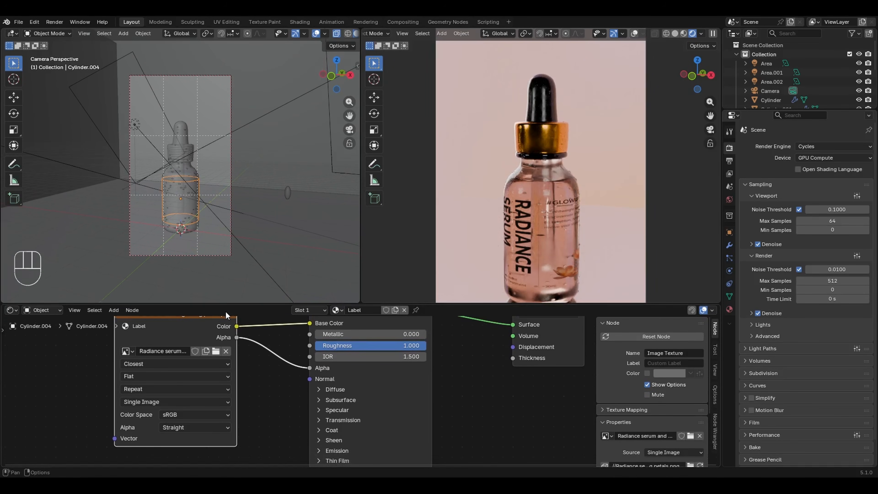
pyautogui.click(12, 310)
pyautogui.click(131, 344)
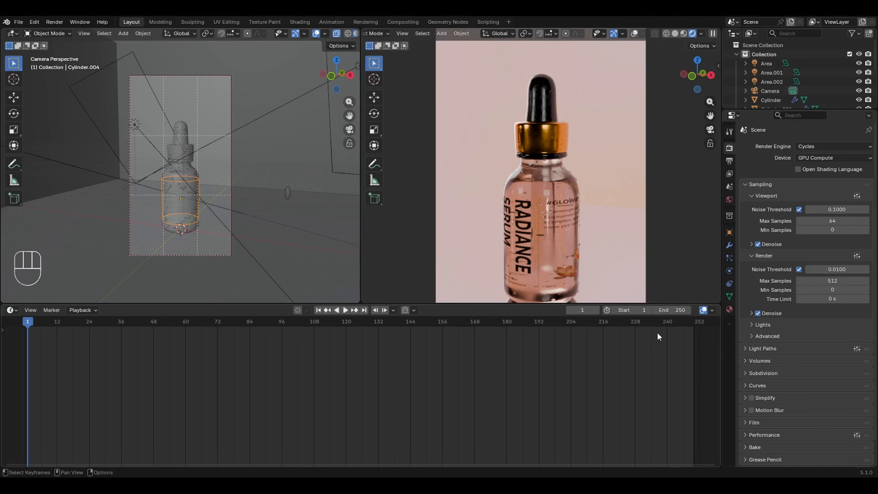
# - Set the animation's end frame to 240
pyautogui.click(677, 310)
pyautogui.write('240')
pyautogui.press('Return')
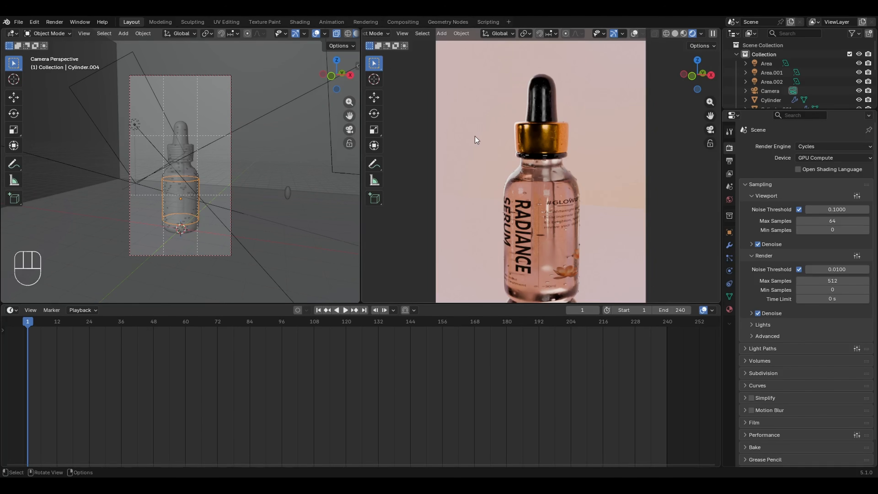
# - Select the emissive backdrop plane and open its material settings
pyautogui.scroll(-2, 475, 157)
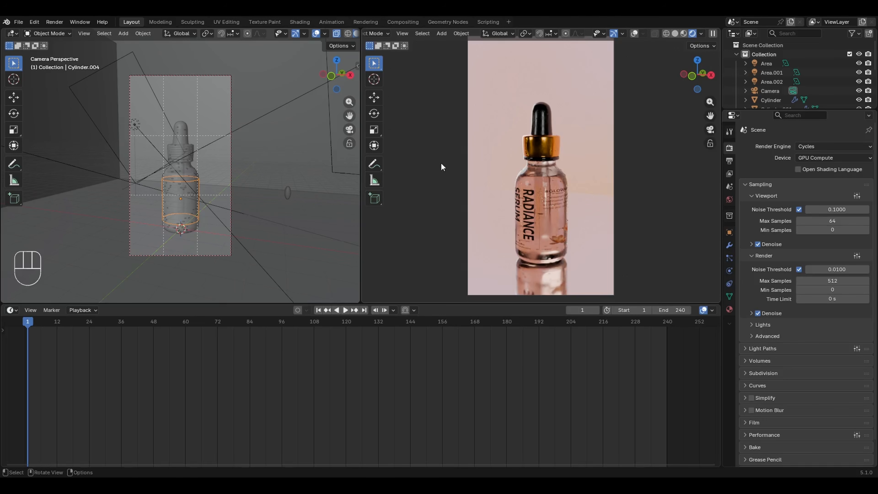
pyautogui.click(276, 136)
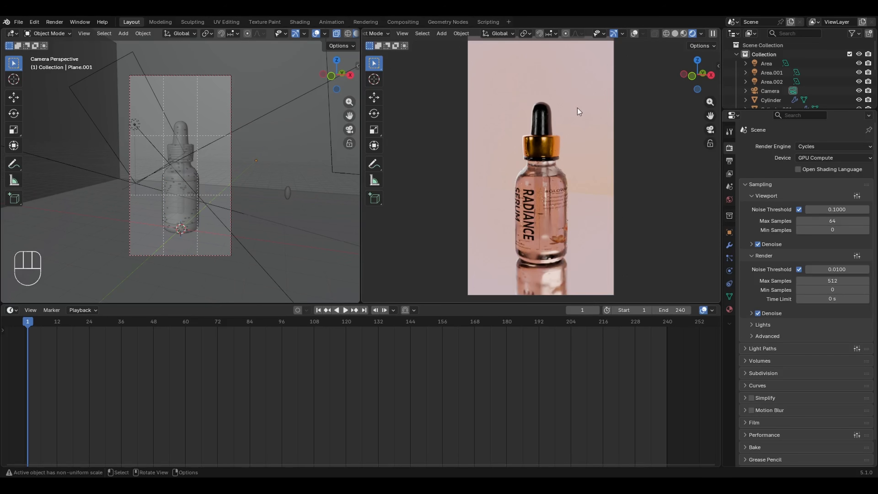
pyautogui.click(729, 311)
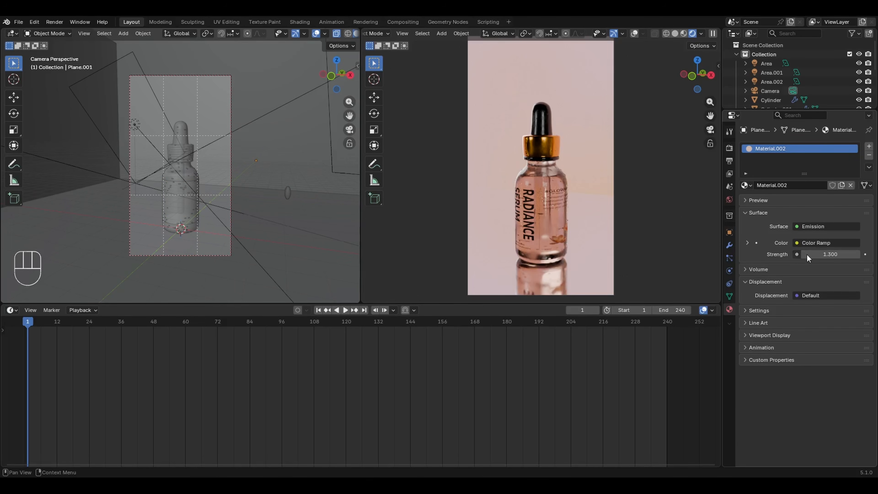
# - Try an emission strength of 0 on the backdrop material and undo it
pyautogui.moveTo(845, 254); pyautogui.dragTo(811, 254)
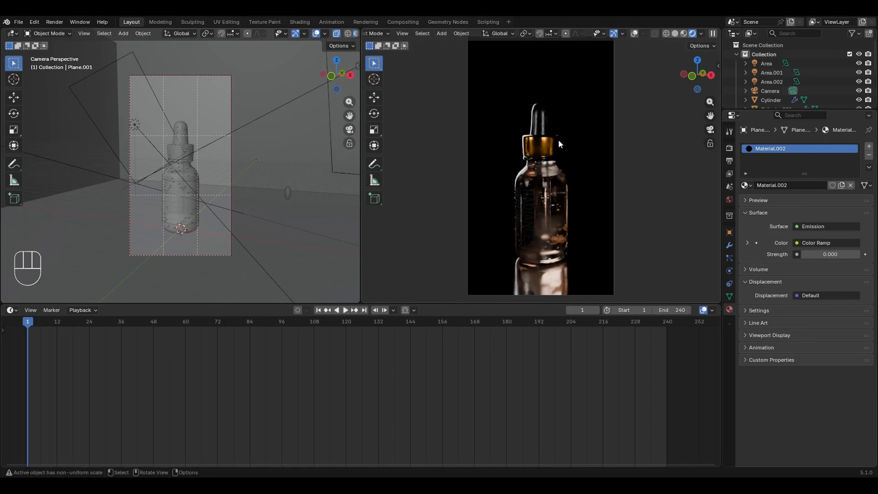
pyautogui.hotkey('ctrl', 'z')
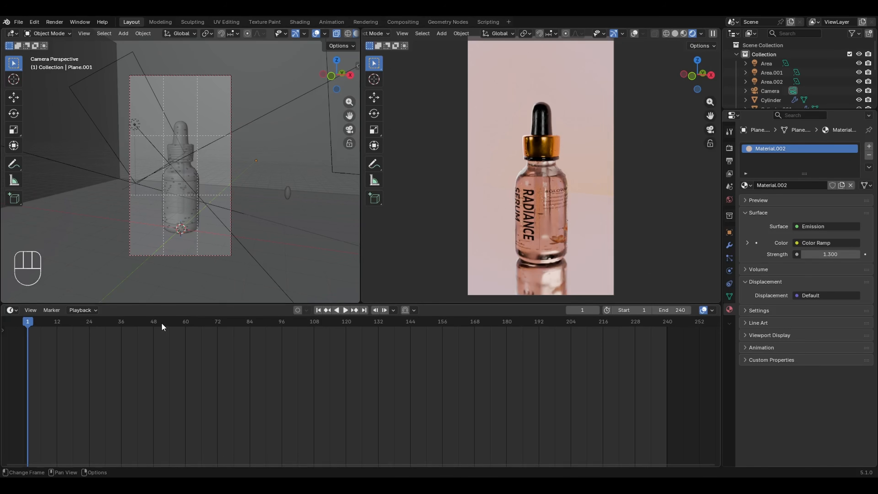
# - Keyframe the backdrop material's emission strength at 0 on frame 60
pyautogui.moveTo(155, 321); pyautogui.dragTo(189, 326)
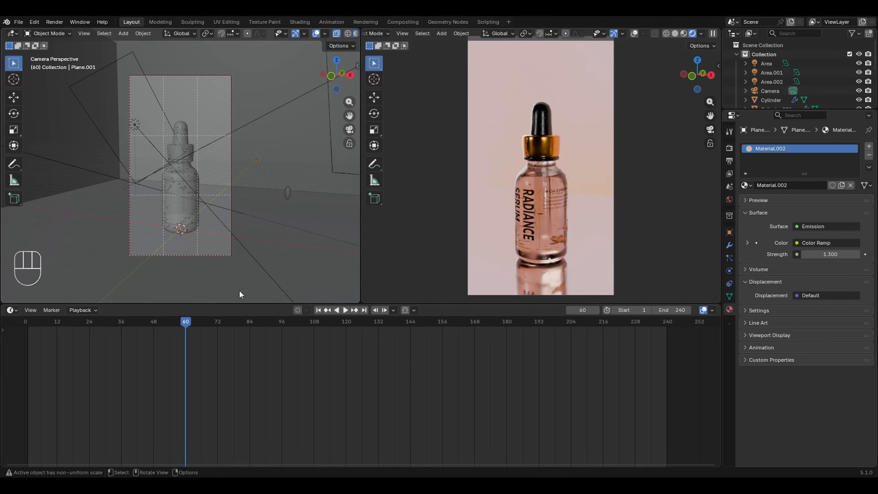
pyautogui.click(823, 254)
pyautogui.write('0')
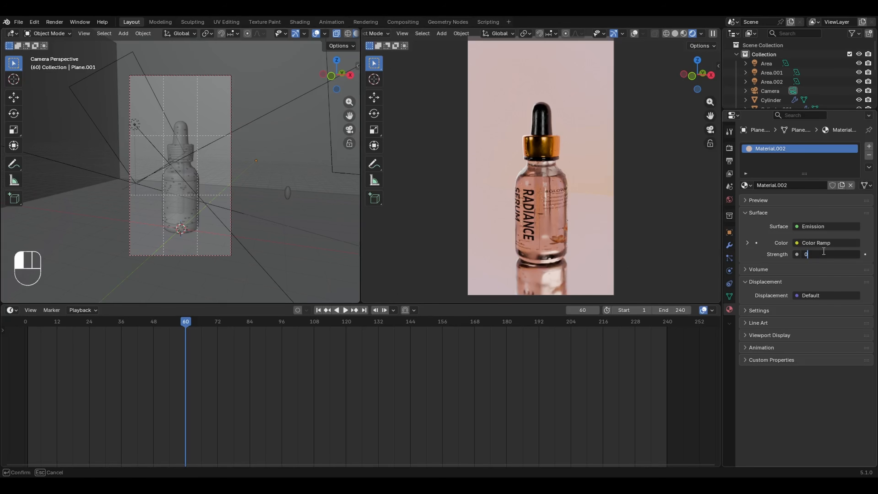
pyautogui.press('Return')
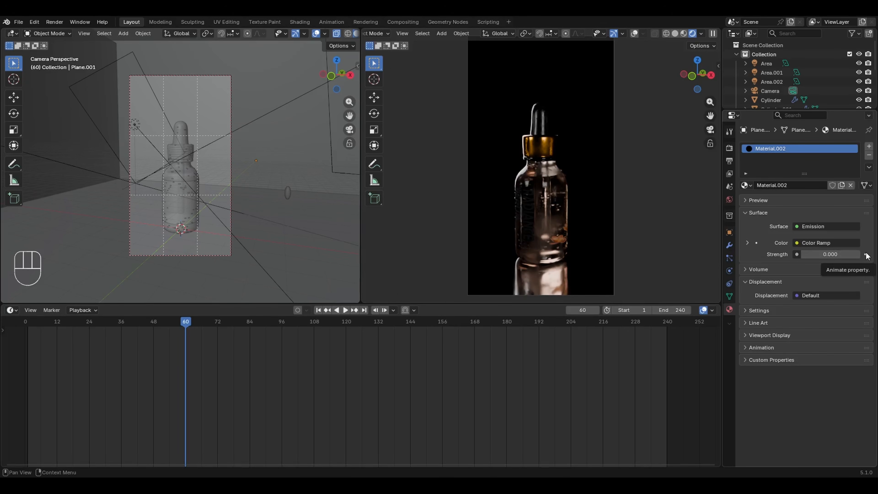
pyautogui.click(866, 254)
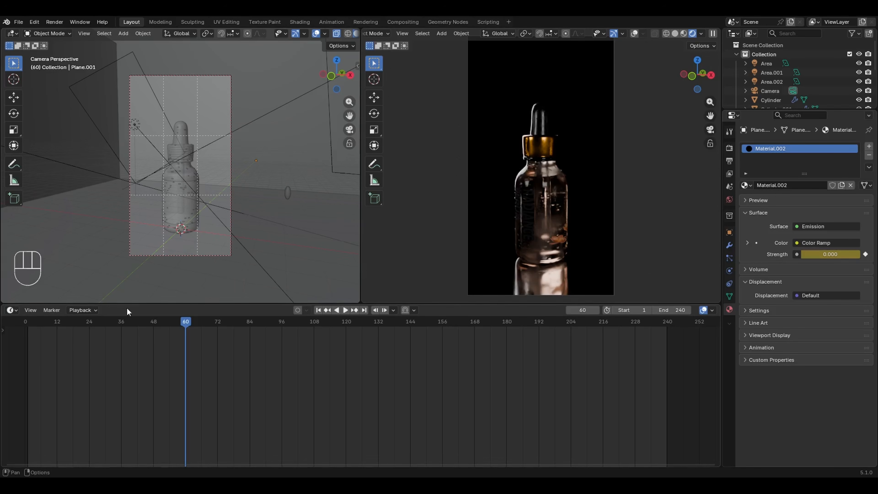
# - Keyframe the backdrop material's emission strength at 1.3 on frame 72
pyautogui.press('KP_Decimal')
pyautogui.press('KP_Decimal')
pyautogui.press('KP_Decimal')
pyautogui.moveTo(79, 322); pyautogui.dragTo(218, 326)
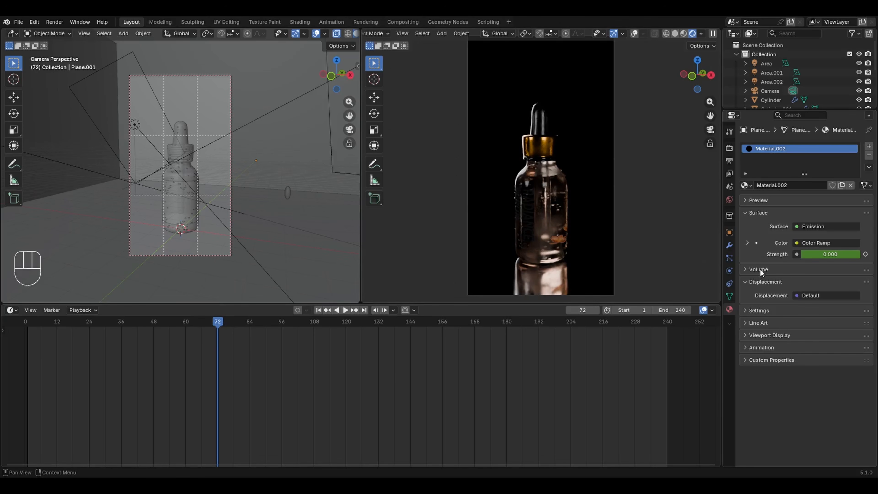
pyautogui.click(828, 255)
pyautogui.write('1')
pyautogui.press('Return')
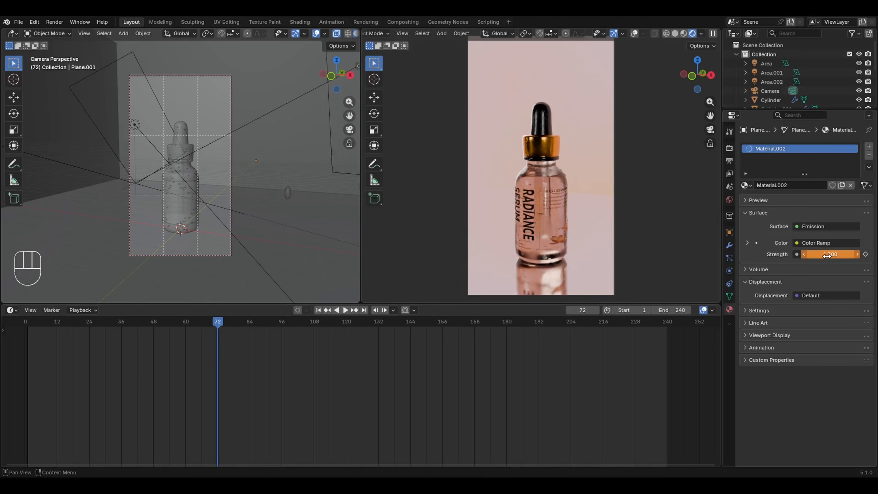
pyautogui.click(866, 254)
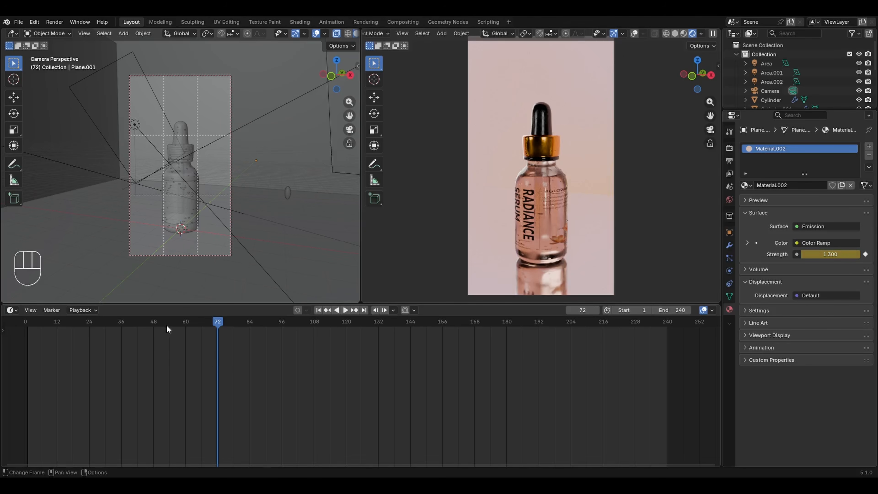
# - Play and scrub the animation to examine how the backdrop light switches on
pyautogui.moveTo(167, 326); pyautogui.dragTo(21, 325)
pyautogui.press('space')
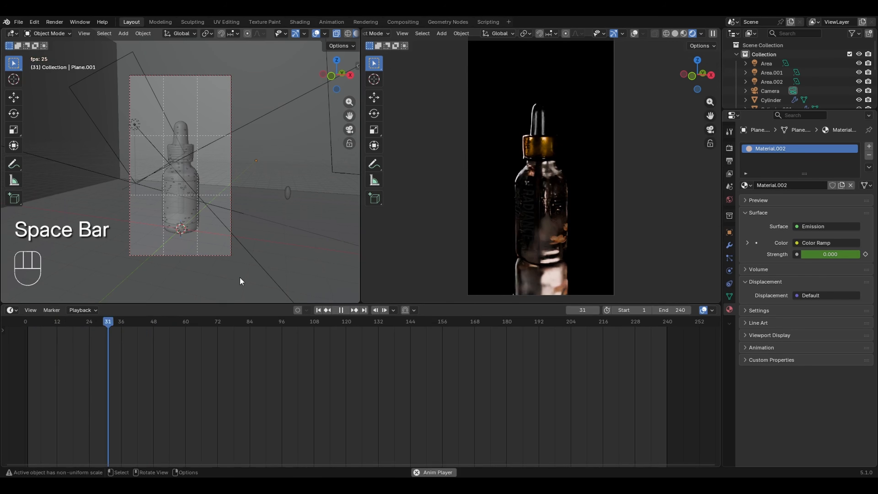
pyautogui.press('space')
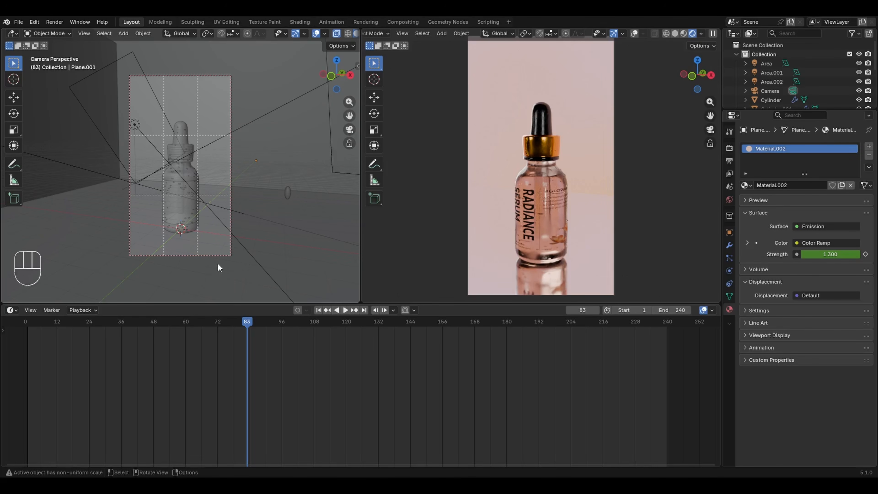
pyautogui.moveTo(199, 323); pyautogui.dragTo(104, 325)
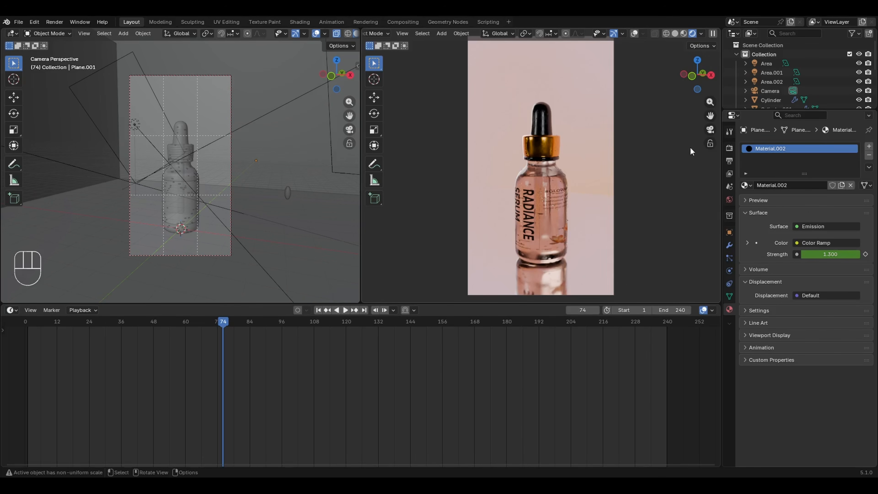
# - Clear all keyframes from the backdrop material's emission strength
pyautogui.rightClick(825, 255)
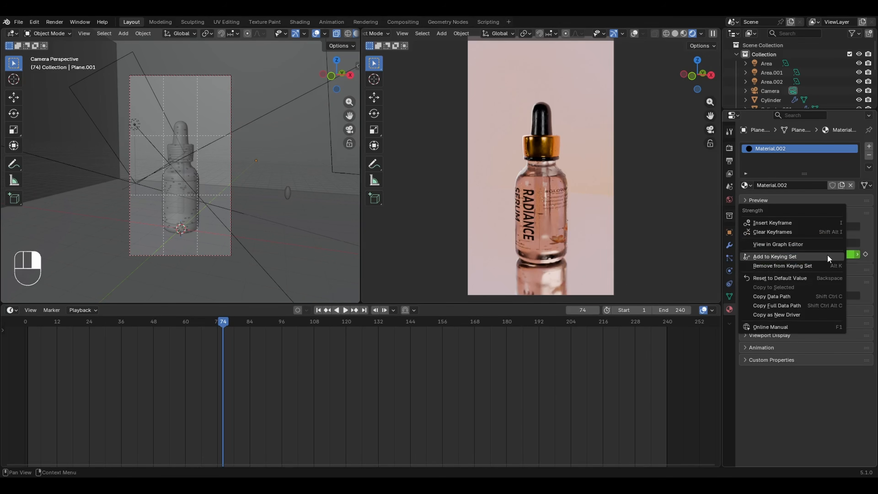
pyautogui.click(806, 232)
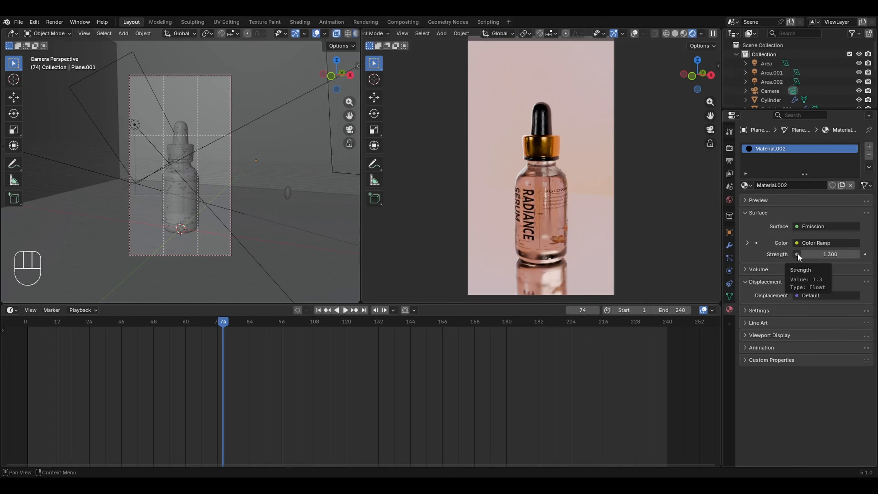
# - Set the backdrop material's emission strength to 0 and return the timeline to frame 1
pyautogui.moveTo(804, 255); pyautogui.dragTo(804, 255)
pyautogui.click(830, 253)
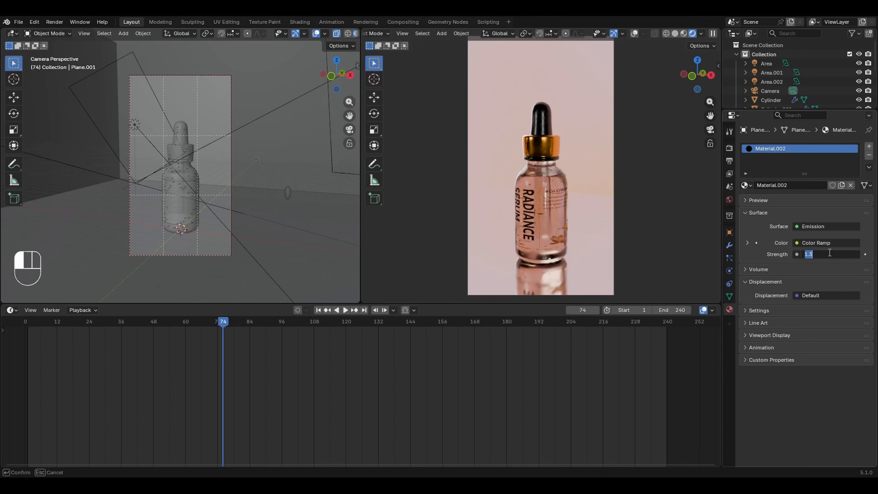
pyautogui.write('0')
pyautogui.press('Return')
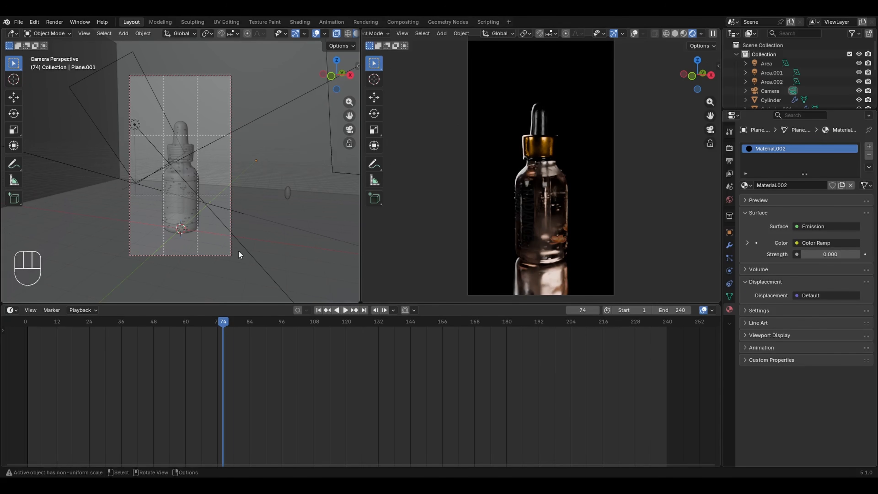
pyautogui.hotkey('shift', 'Left')
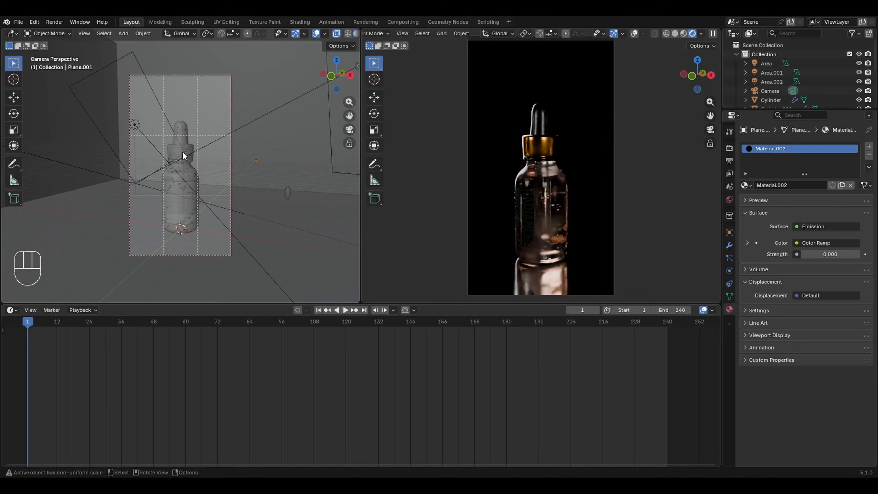
pyautogui.scroll(-5, 263, 154)
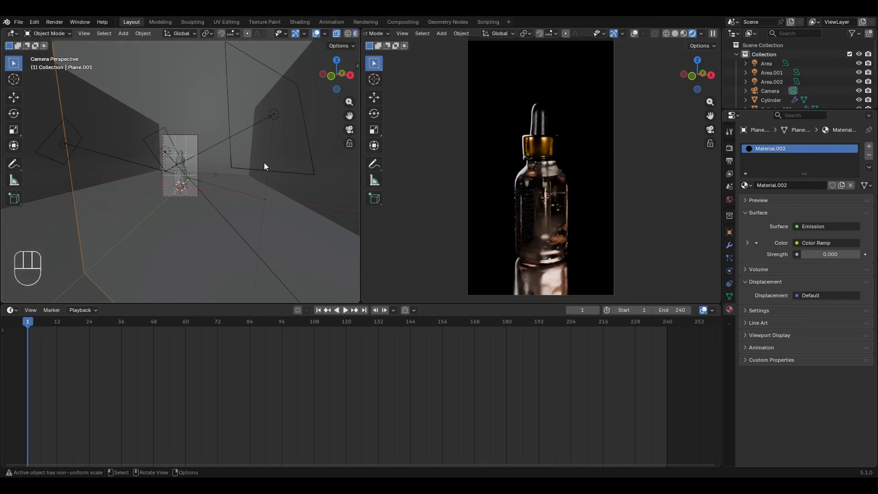
# - Keyframe the power of the left area light, Area.001, at 0 on frame 12
pyautogui.moveTo(337, 75); pyautogui.dragTo(357, 84)
pyautogui.scroll(-5, 165, 143)
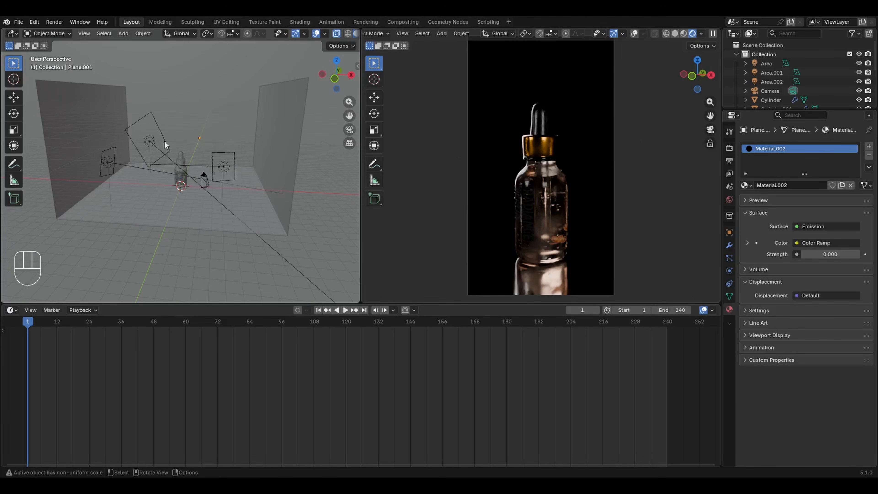
pyautogui.click(114, 166)
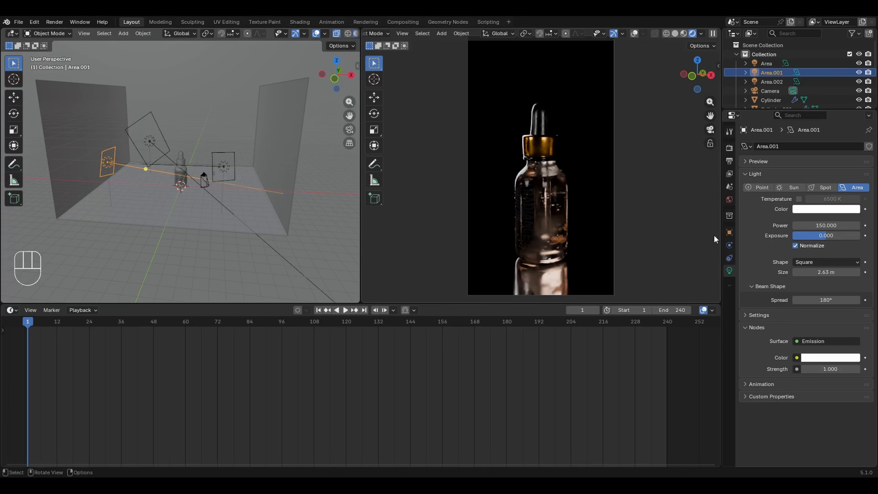
pyautogui.doubleClick(837, 226)
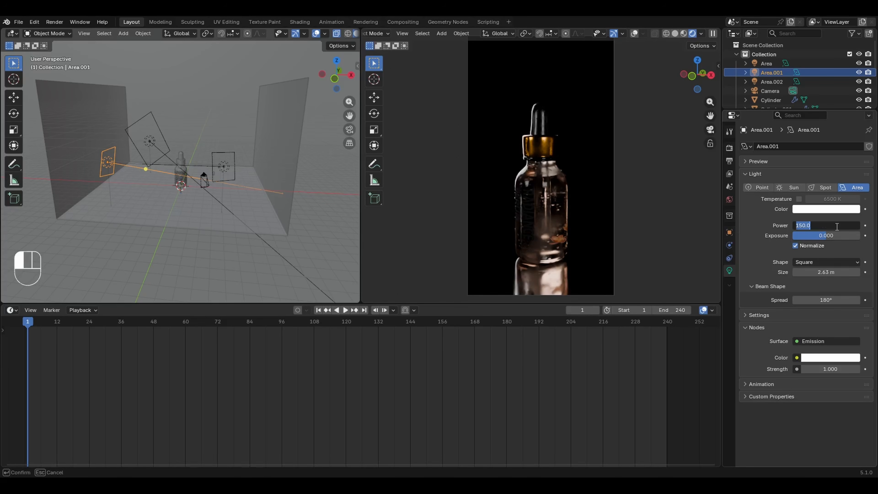
pyautogui.write('0')
pyautogui.press('Return')
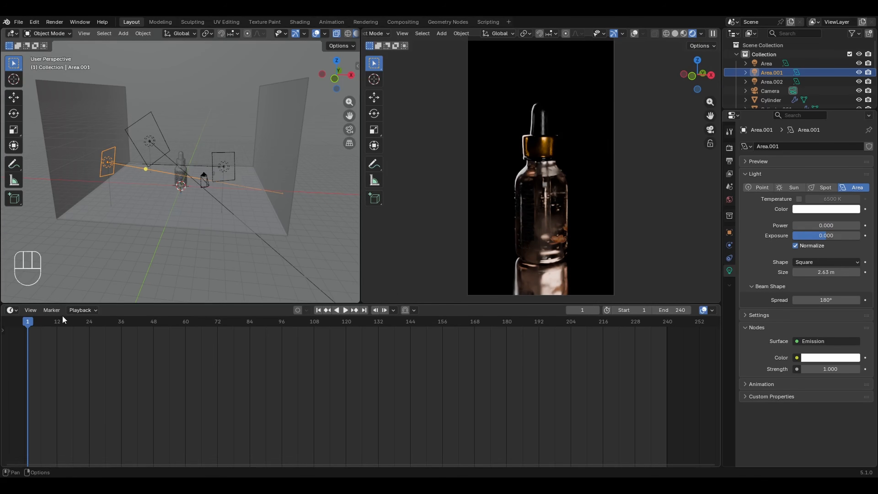
pyautogui.click(57, 321)
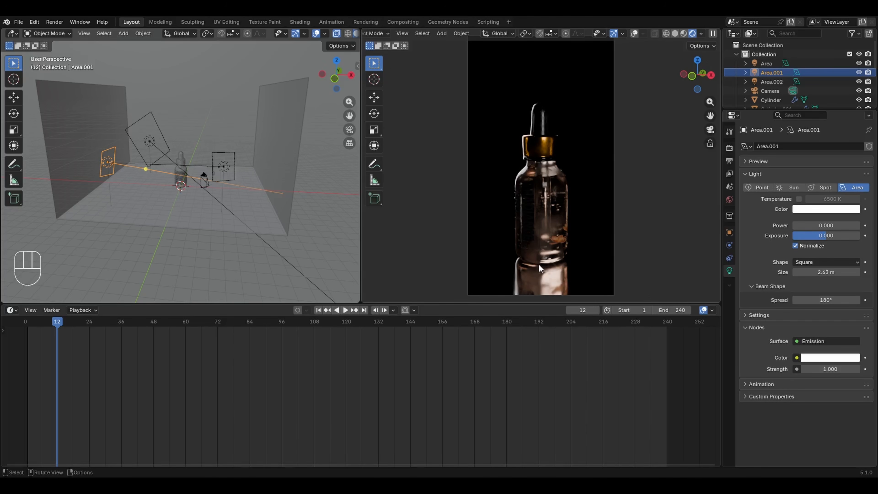
pyautogui.press('i')
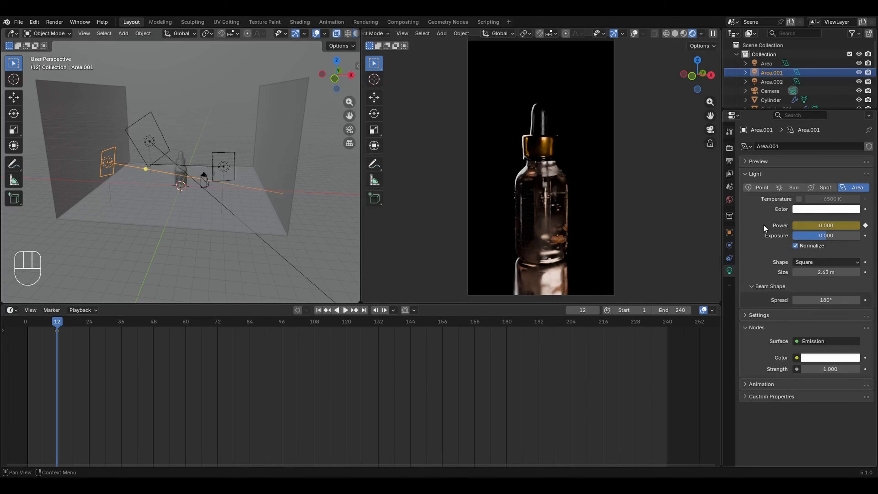
# - Keyframe Area.001's power at 150 on frame 13
pyautogui.press('Right')
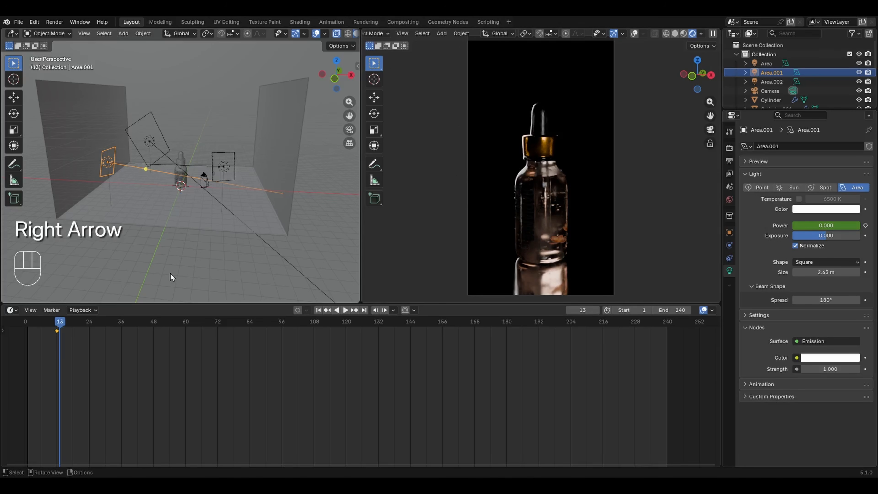
pyautogui.click(817, 225)
pyautogui.write('100')
pyautogui.press('Return')
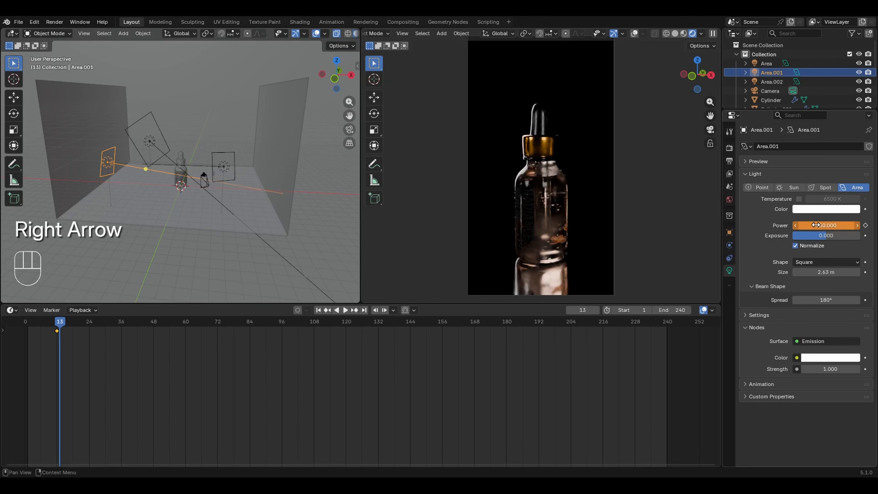
pyautogui.click(866, 225)
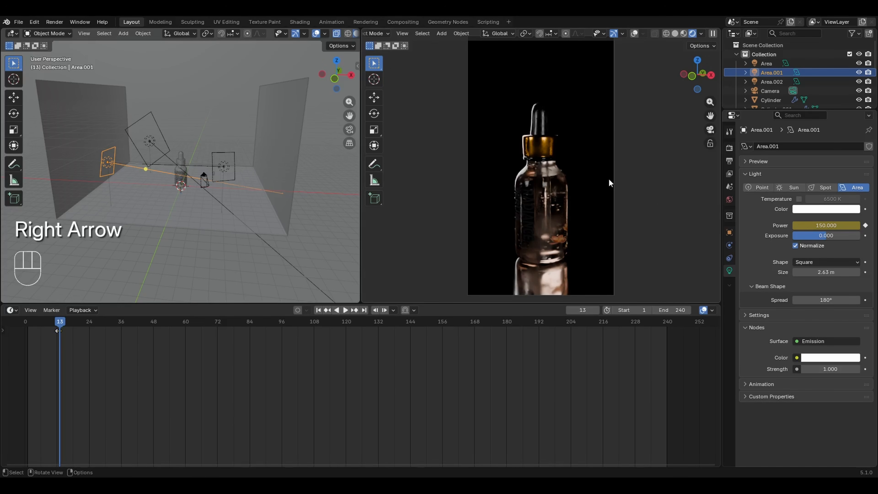
# - Keyframe the power of the large area light behind the bottle, Area.002, at 0 on frame 24
pyautogui.click(149, 141)
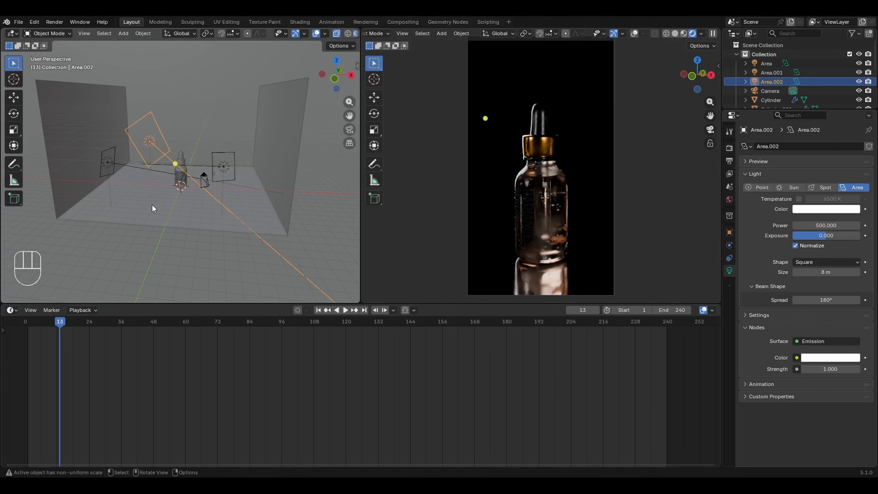
pyautogui.click(87, 323)
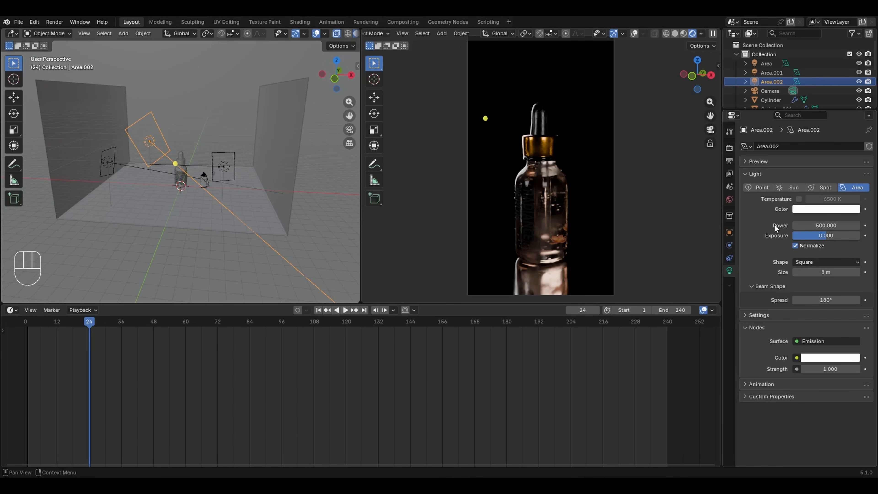
pyautogui.click(849, 224)
pyautogui.write('0')
pyautogui.press('Return')
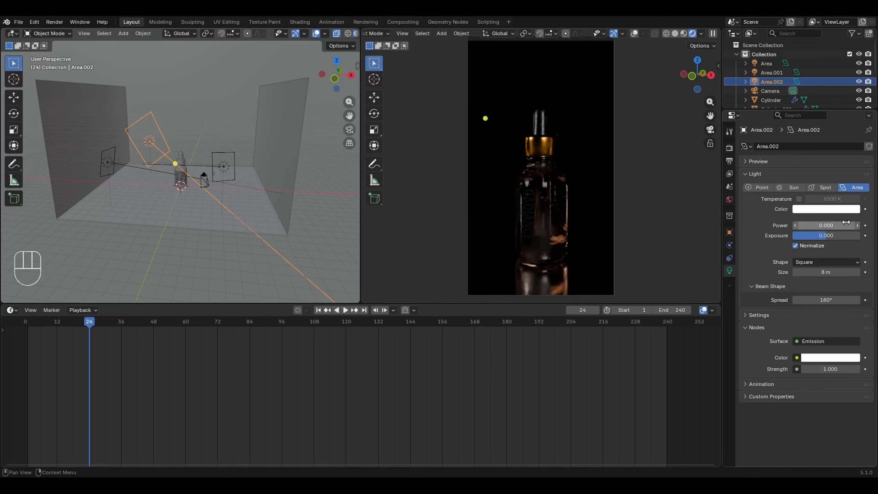
pyautogui.click(865, 225)
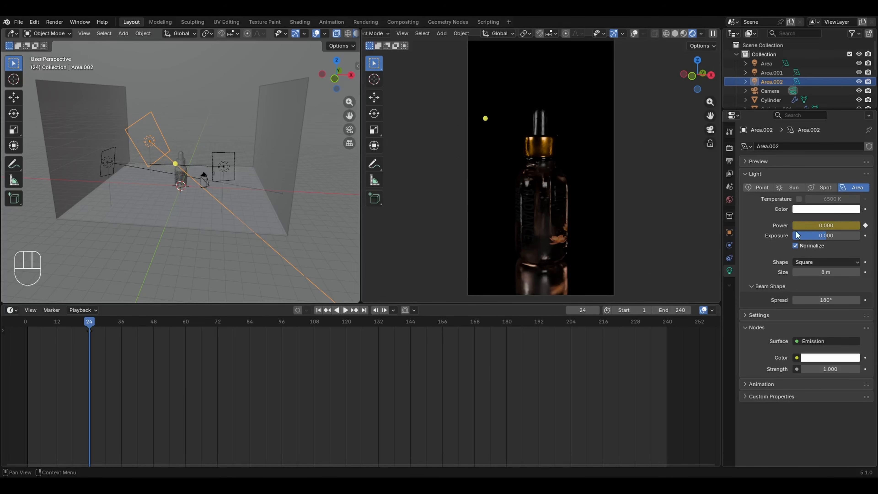
# - Keyframe Area.002's power at 500 on frame 25
pyautogui.press('Right')
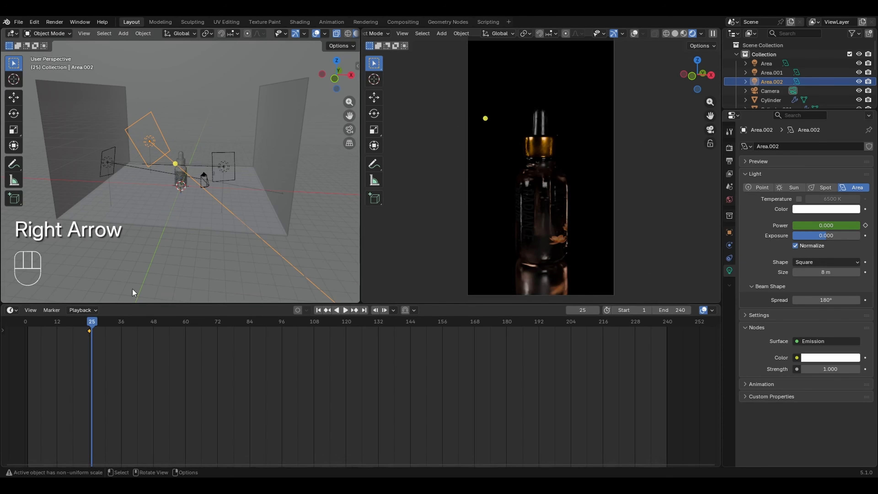
pyautogui.click(830, 230)
pyautogui.write('500')
pyautogui.press('Return')
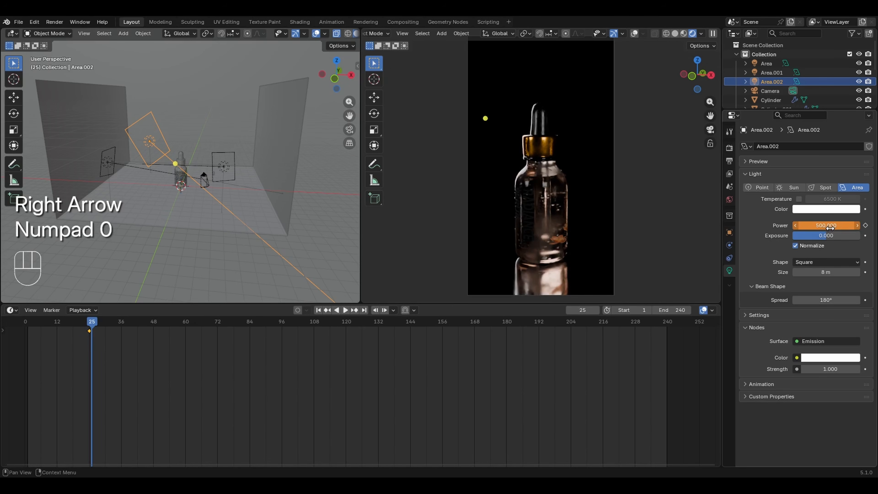
pyautogui.press('i')
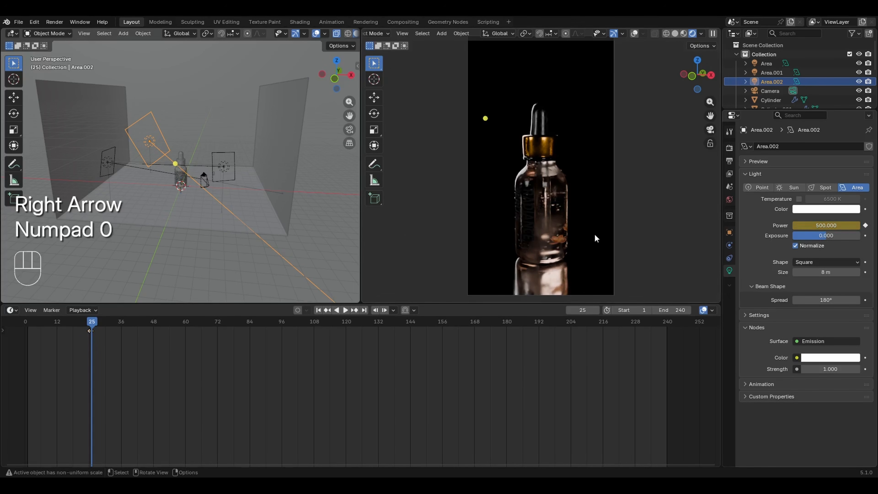
# - Keyframe the power of the right area light, Area, at 0 on frame 36
pyautogui.click(223, 168)
pyautogui.moveTo(92, 321); pyautogui.dragTo(121, 321)
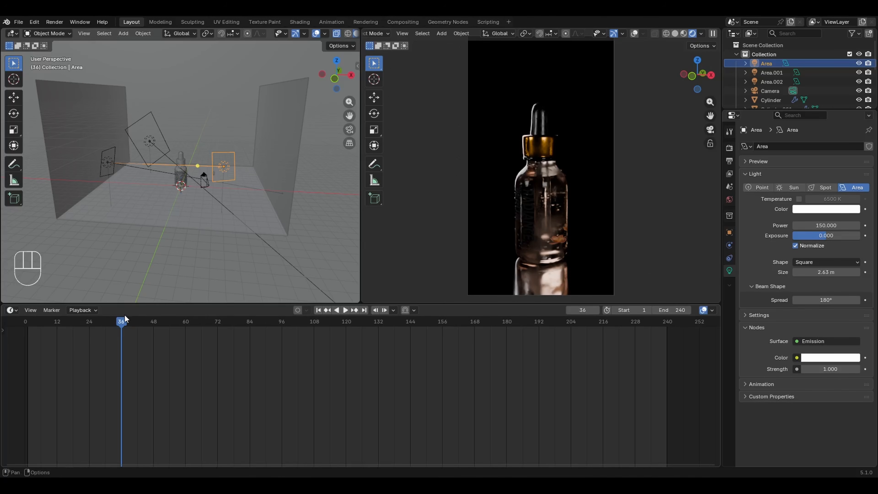
pyautogui.click(825, 225)
pyautogui.write('0')
pyautogui.press('Return')
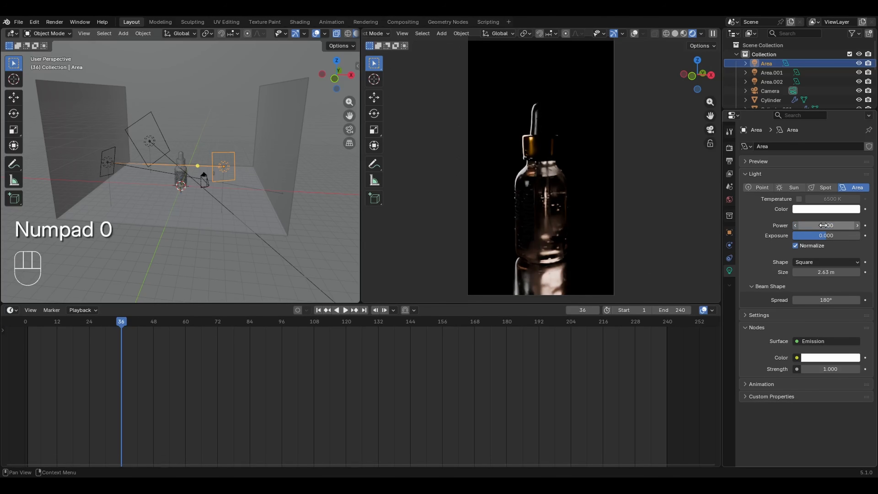
pyautogui.click(866, 226)
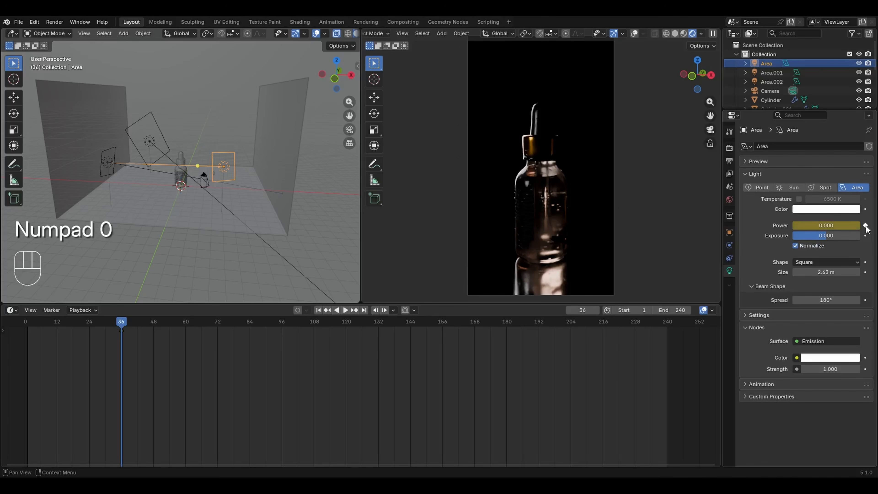
# - Keyframe the right area light's power at 150 on frame 37
pyautogui.press('Right')
pyautogui.click(834, 227)
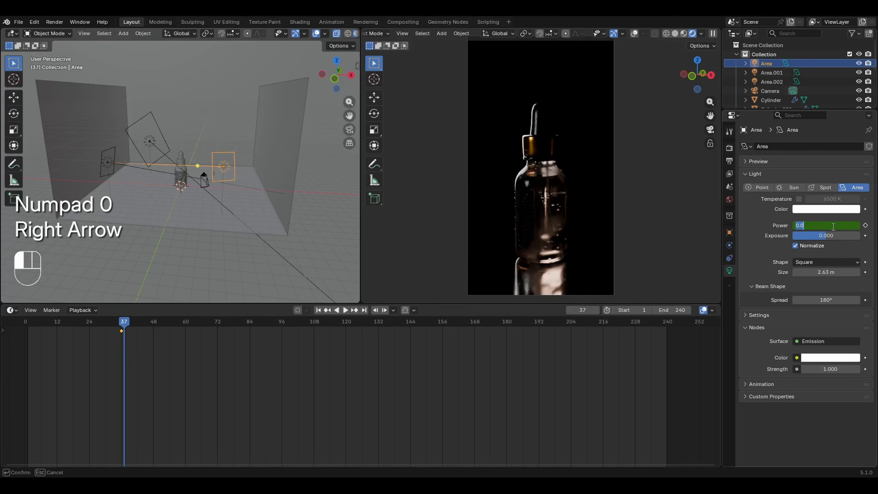
pyautogui.write('150')
pyautogui.press('Return')
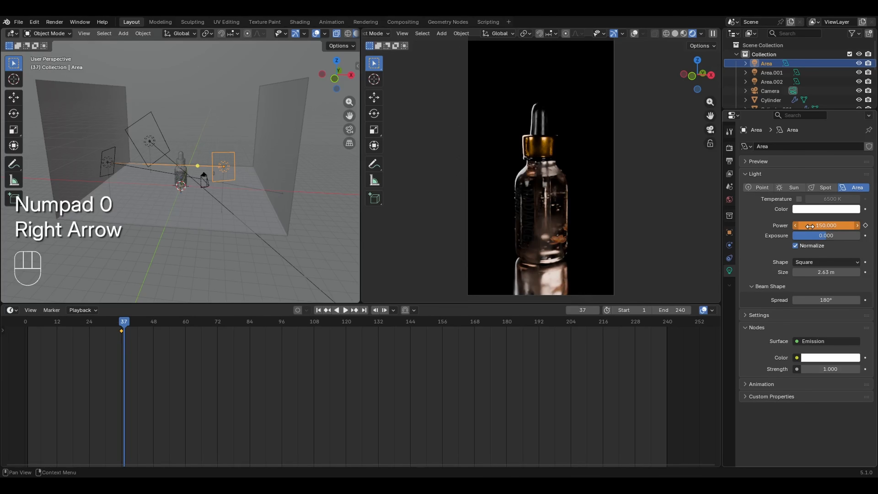
pyautogui.click(866, 225)
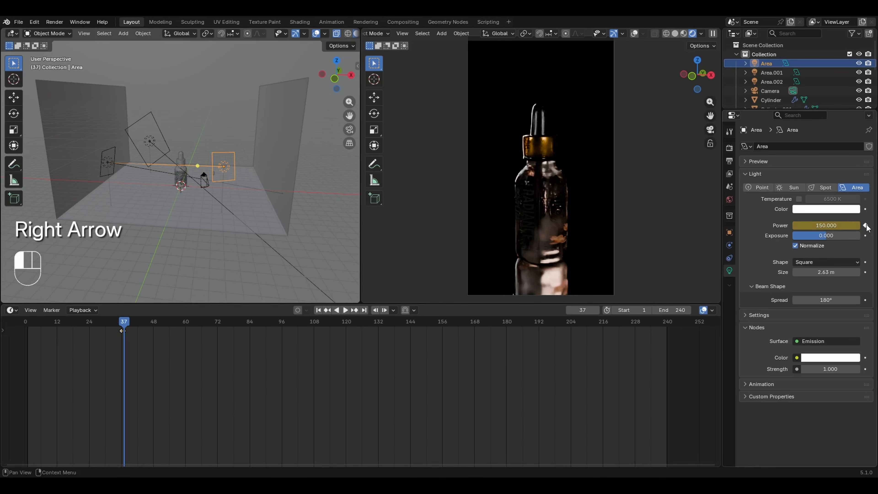
# - Play the animation from frame 1 and scrub through it to examine how the three area lights switch on
pyautogui.click(28, 322)
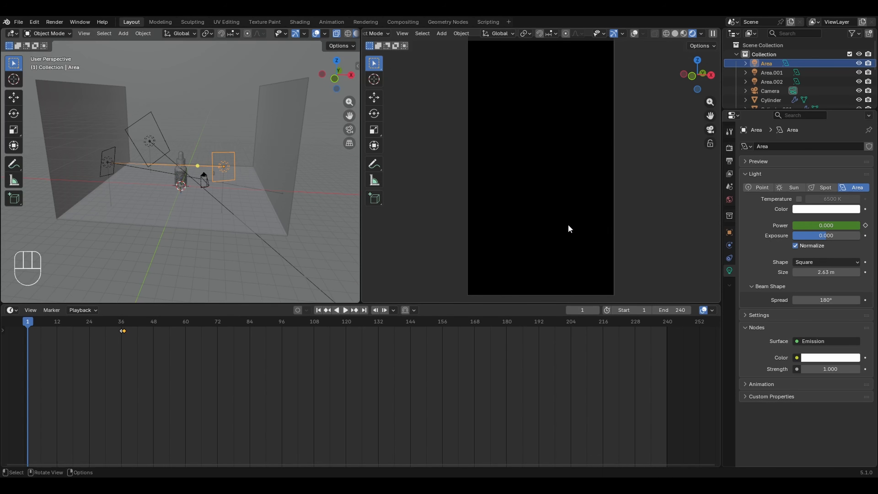
pyautogui.press('space')
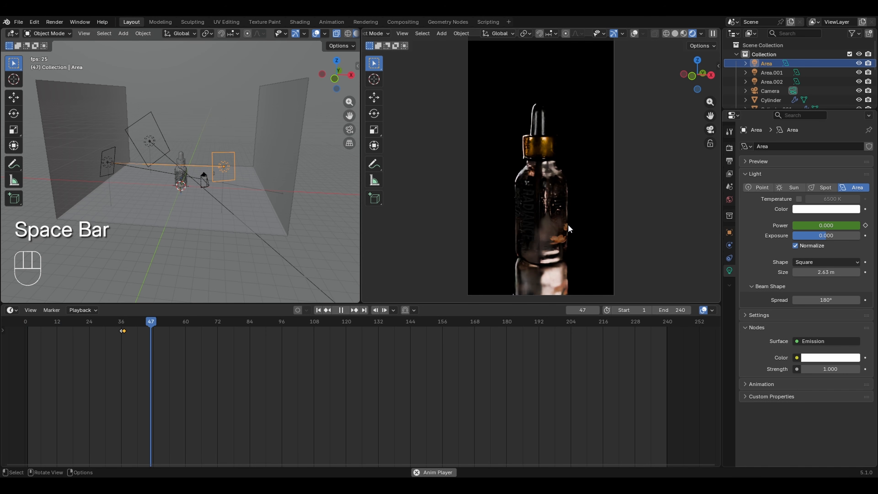
pyautogui.press('space')
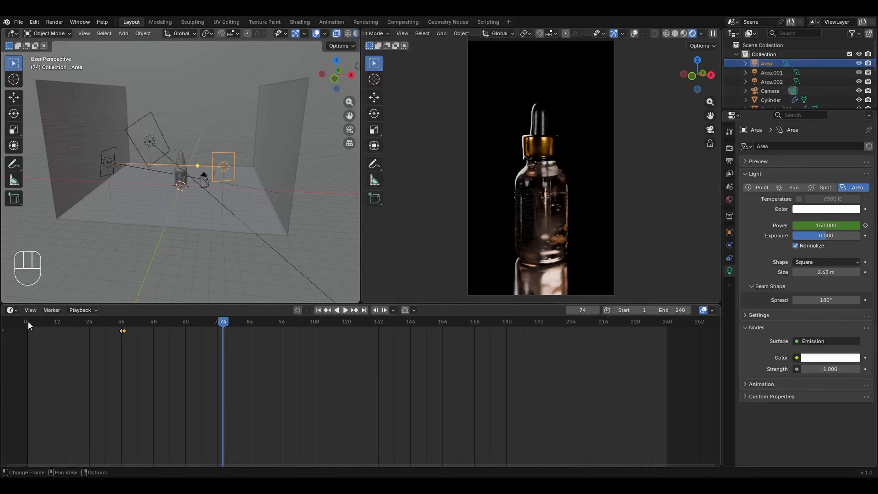
pyautogui.moveTo(24, 321); pyautogui.dragTo(234, 326)
# - Keyframe the backdrop plane material's emission strength at 0 on frame 54
pyautogui.moveTo(25, 321); pyautogui.dragTo(166, 332)
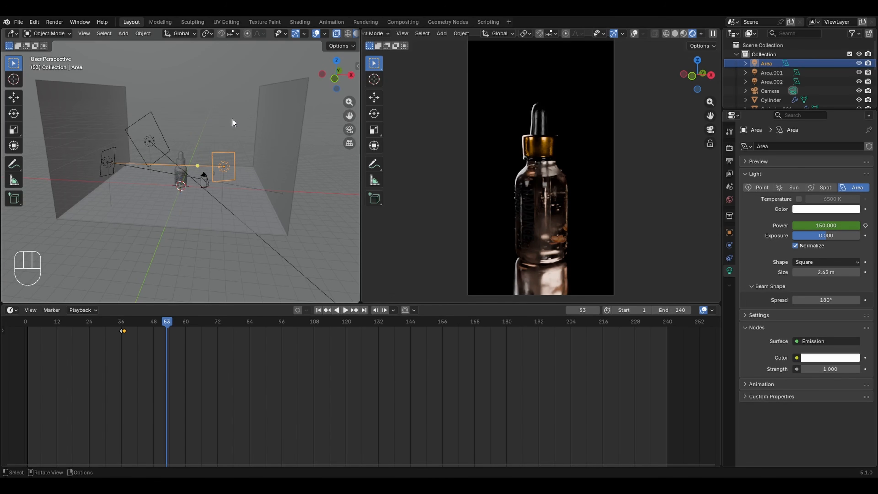
pyautogui.press('Right')
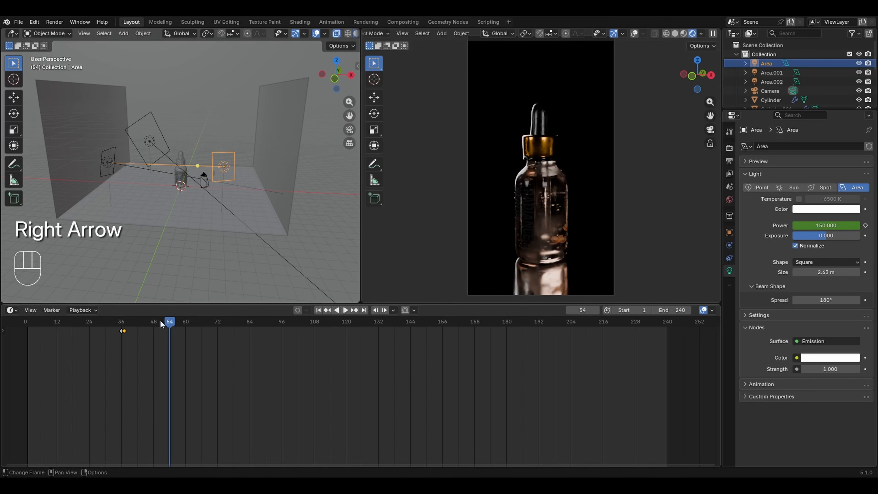
pyautogui.click(188, 102)
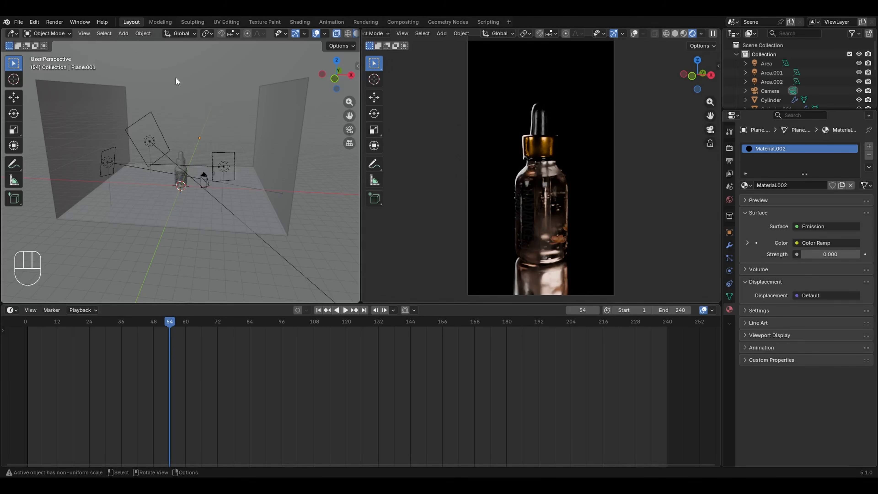
pyautogui.click(866, 255)
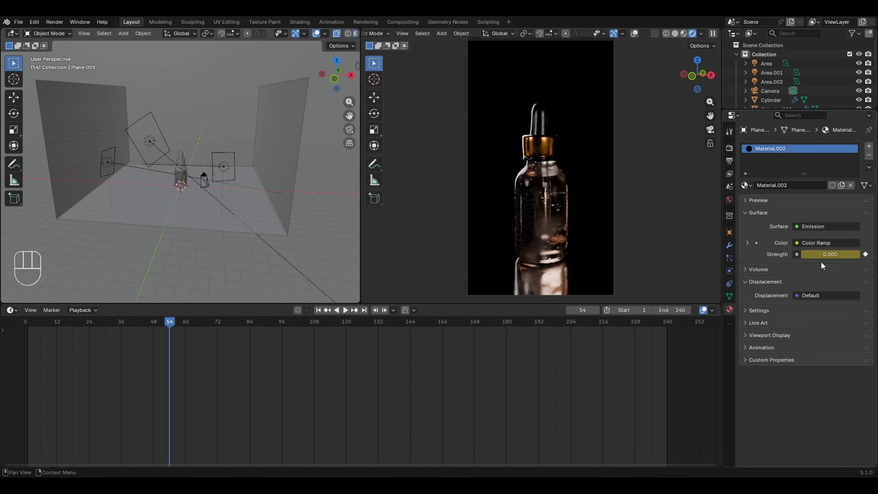
# - Keyframe the backdrop material's emission strength at 1.3 on frame 60
pyautogui.click(185, 324)
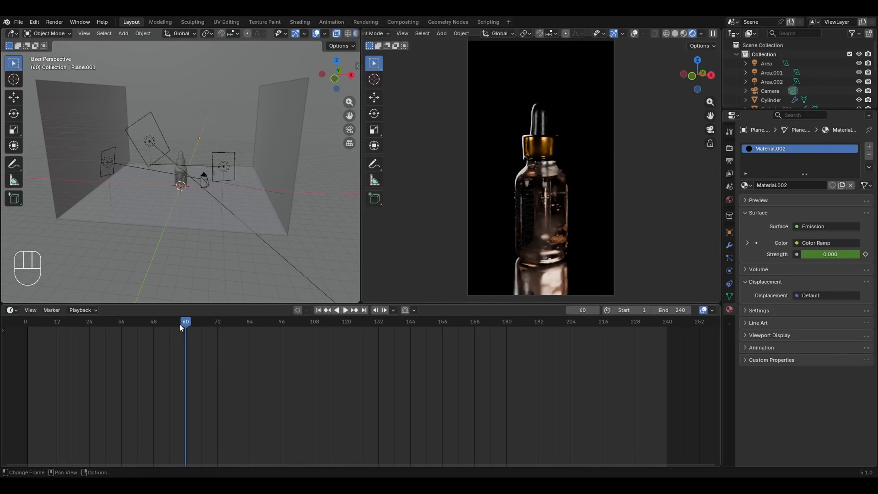
pyautogui.click(833, 255)
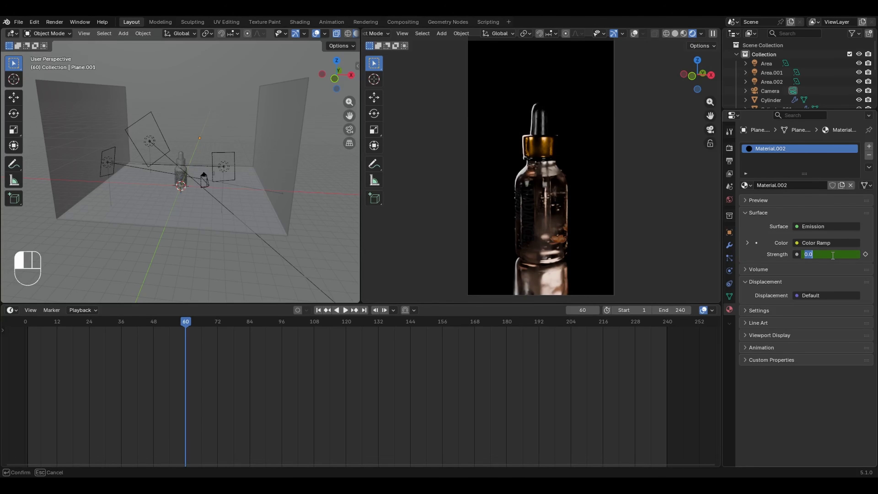
pyautogui.write('1.3')
pyautogui.press('Return')
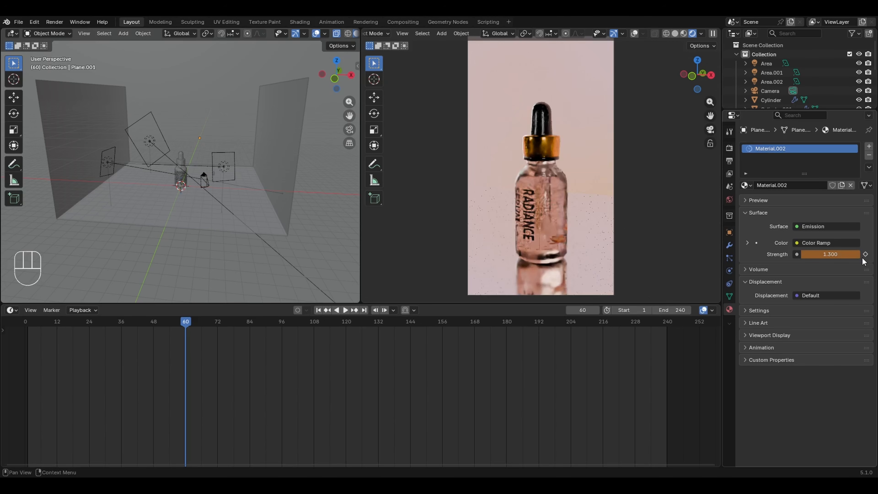
pyautogui.click(866, 255)
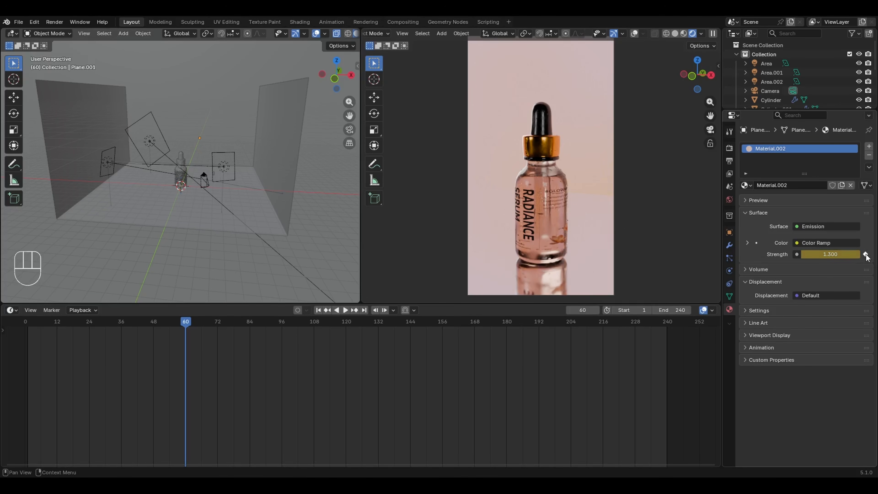
# - Play the animation from frame 1 and scrub through the first 60 frames to examine how the backdrop switches on after the lights
pyautogui.click(26, 321)
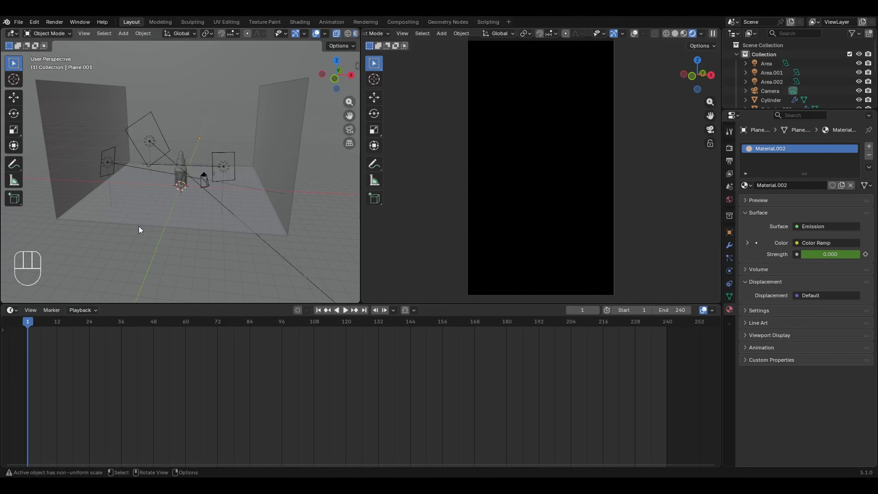
pyautogui.press('space')
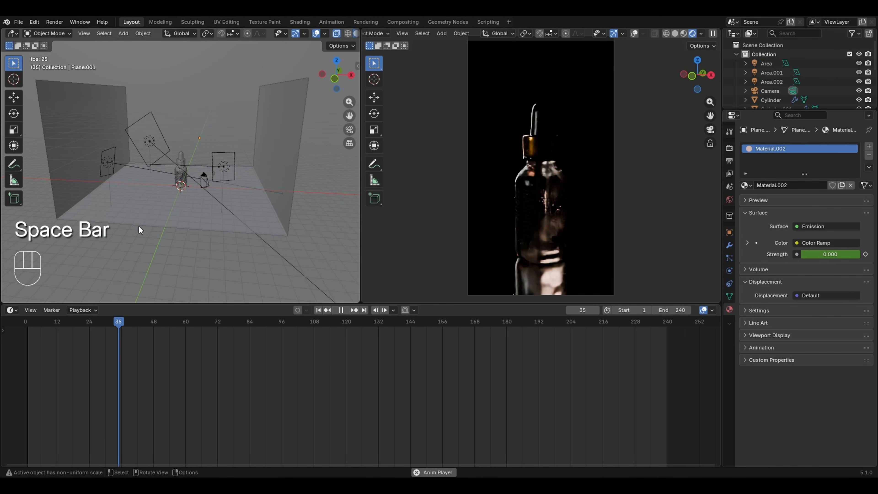
pyautogui.press('space')
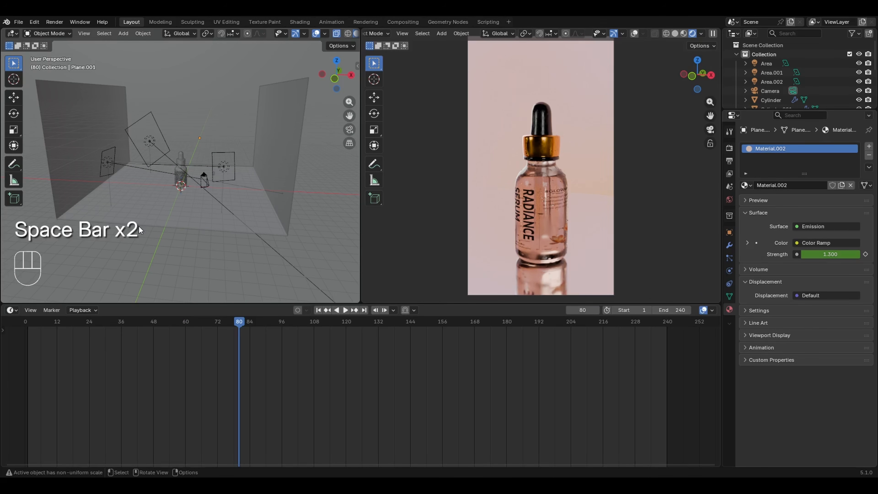
pyautogui.moveTo(24, 325); pyautogui.dragTo(186, 324)
pyautogui.moveTo(30, 323); pyautogui.dragTo(150, 326)
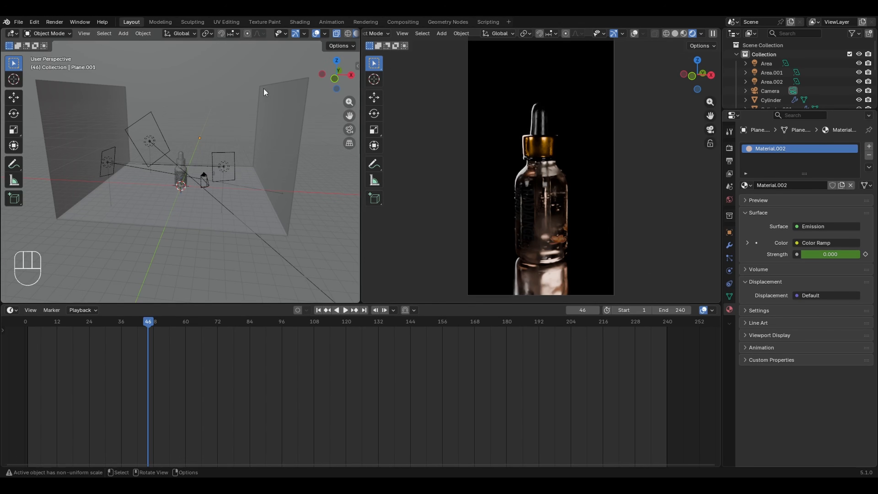
# - Go to frame 54 and step frame by frame to frame 61, examining the backdrop's fade-in, and return to frame 60
pyautogui.moveTo(148, 325); pyautogui.dragTo(170, 327)
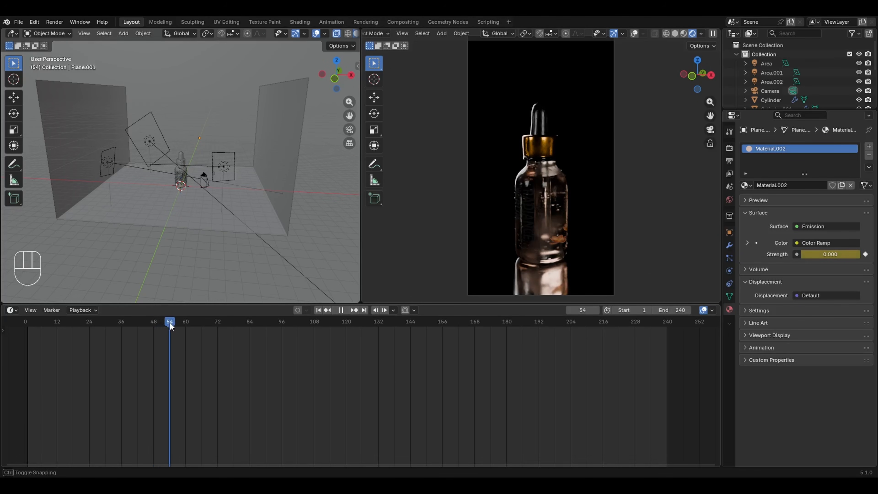
pyautogui.press('Right')
pyautogui.press('Right')
pyautogui.press('Right')
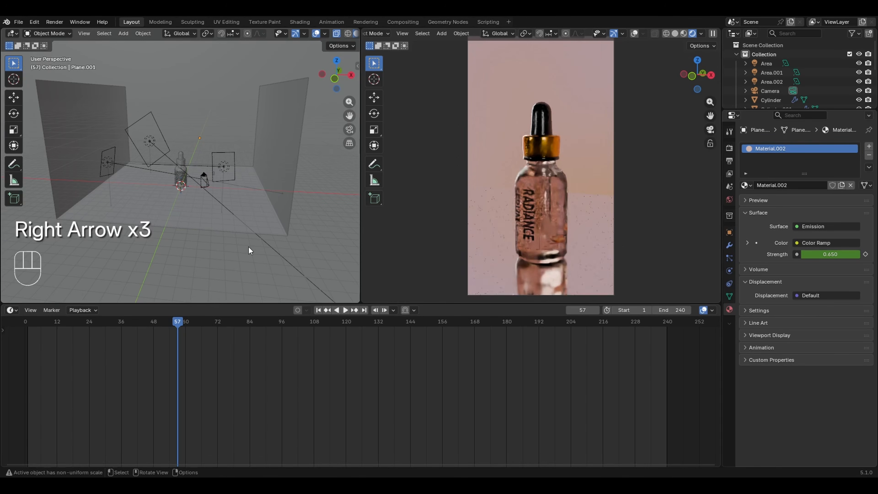
pyautogui.press('Right')
pyautogui.press('Right')
pyautogui.press('Right')
pyautogui.press('Right')
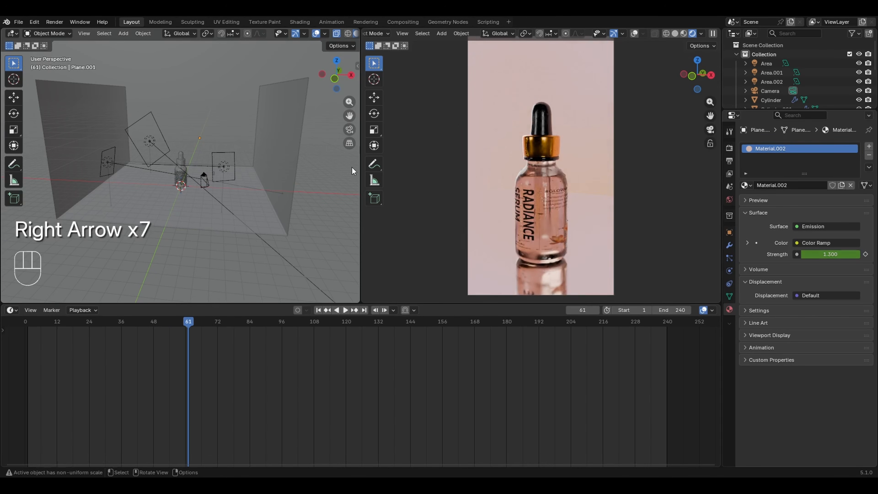
pyautogui.press('Left')
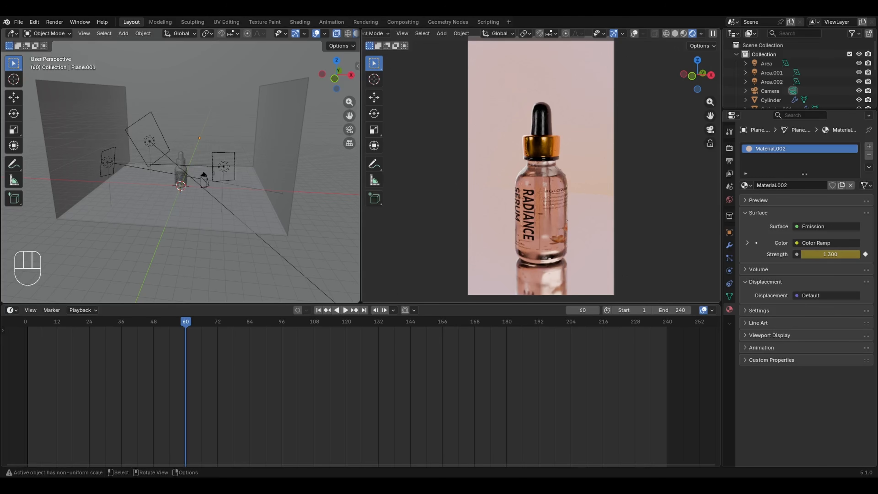
# - Save the Serum.blend file and replay the lighting animation from frame 1
pyautogui.hotkey('ctrl', 's')
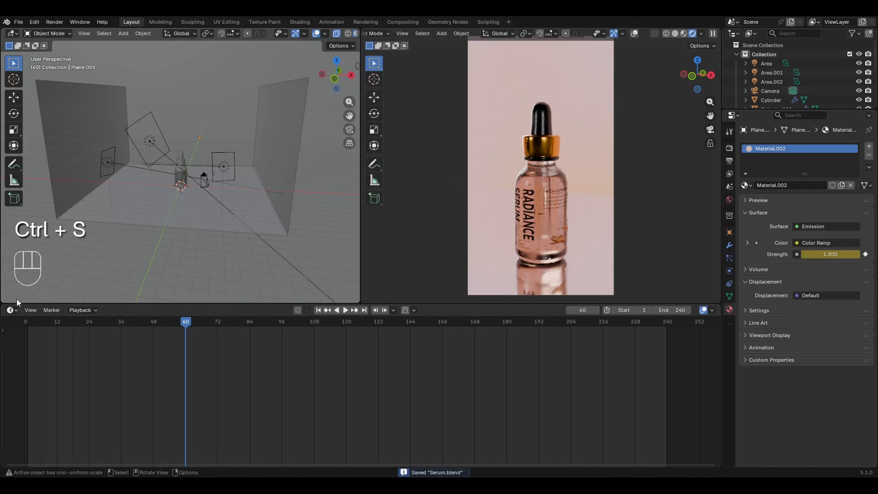
pyautogui.click(29, 324)
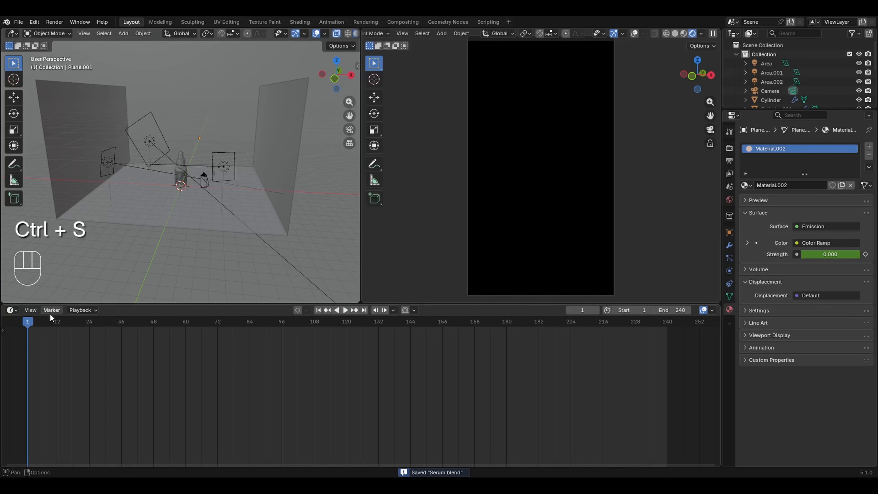
pyautogui.press('space')
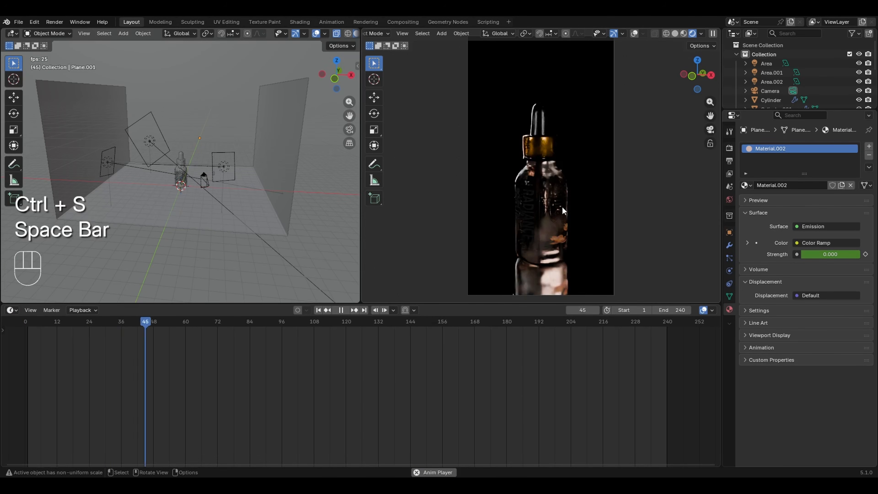
pyautogui.press('space')
# - Select the glass bottle as the active object and add all the other bottle parts to the selection from the front view
pyautogui.moveTo(257, 208); pyautogui.dragTo(209, 167, button='middle')
pyautogui.scroll(5, 191, 168)
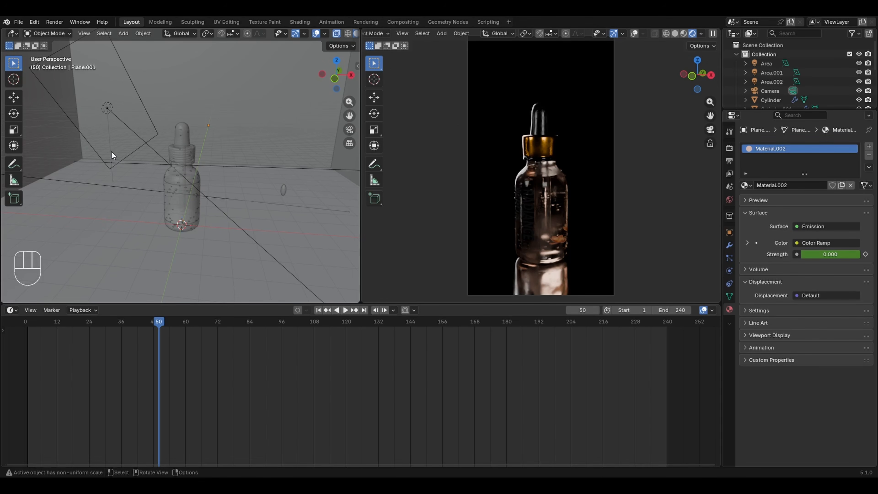
pyautogui.scroll(5, 190, 161)
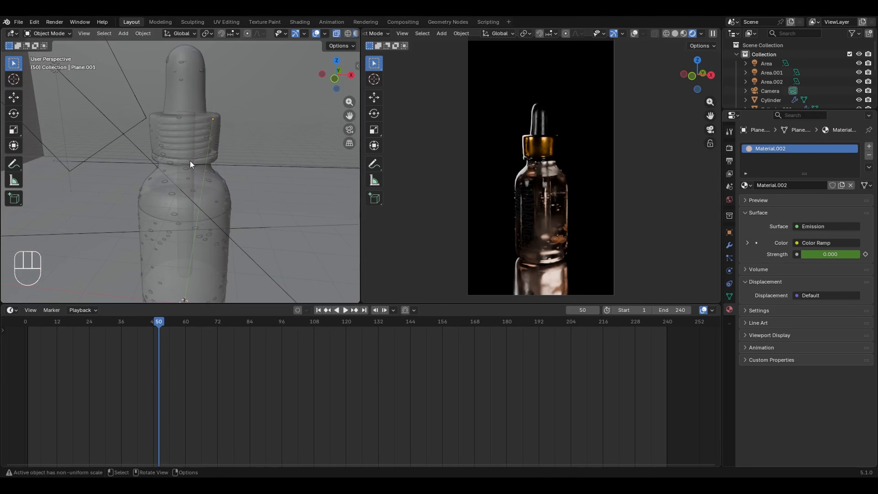
pyautogui.click(209, 181)
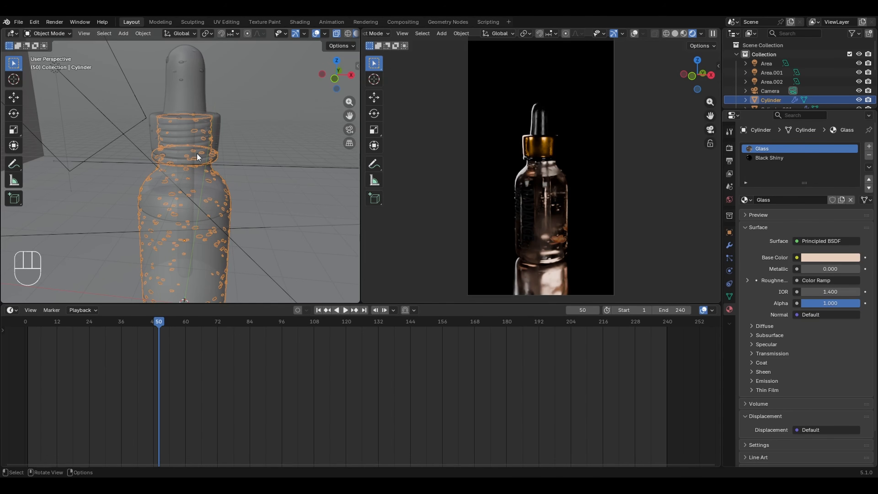
pyautogui.press('KP_1')
pyautogui.scroll(-6, 178, 217)
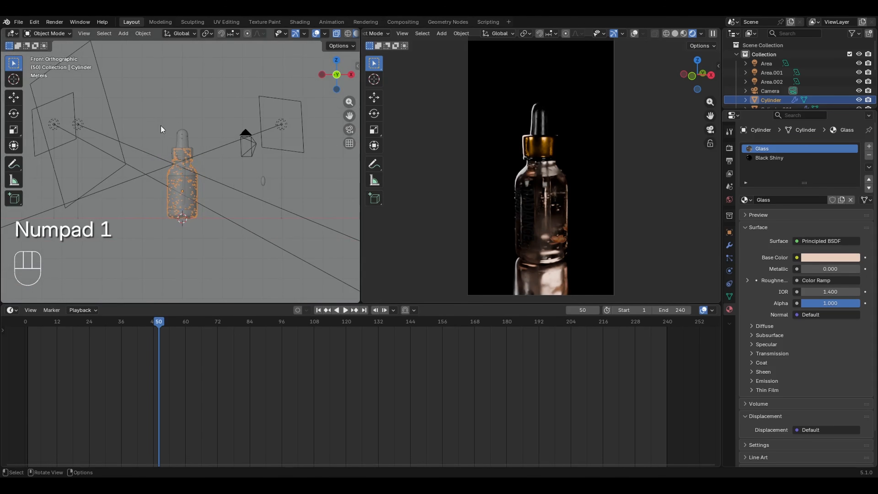
pyautogui.moveTo(149, 103); pyautogui.dragTo(170, 126)
pyautogui.moveTo(206, 232); pyautogui.dragTo(205, 231)
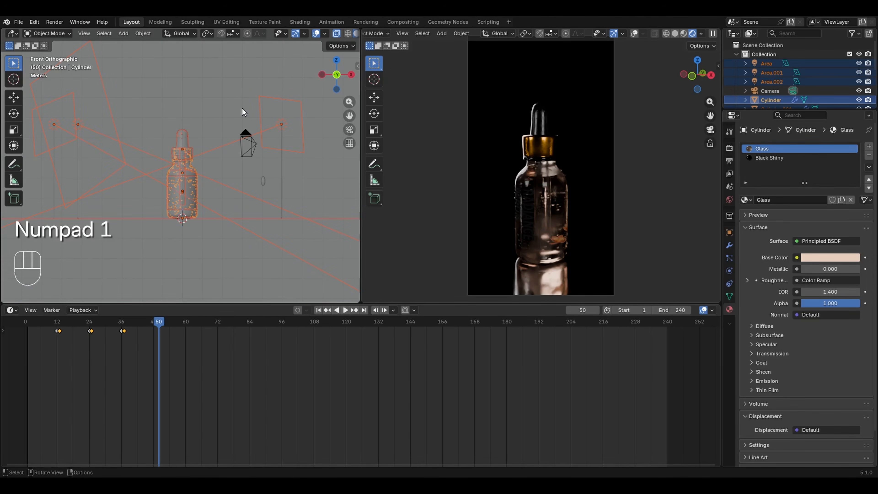
pyautogui.moveTo(329, 80); pyautogui.dragTo(332, 86)
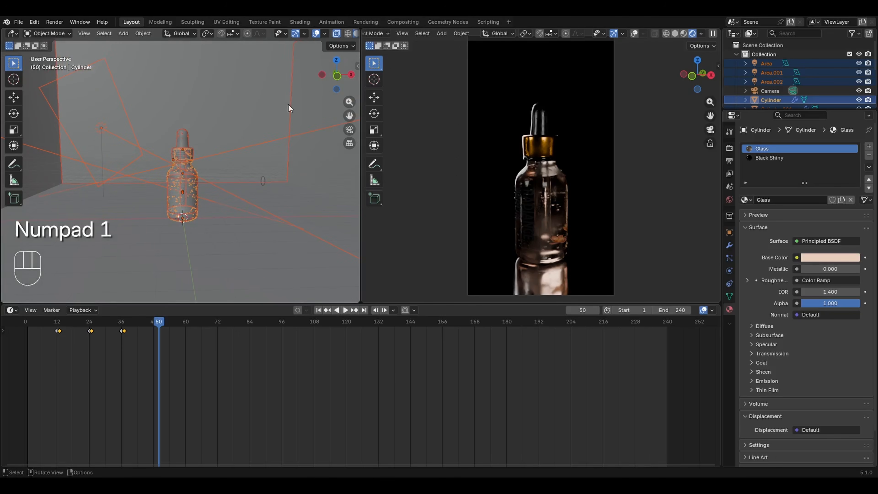
# - Deselect the area lights and surrounding planes, leaving only the bottle parts selected, and test-move them together
pyautogui.keyDown('ctrl'); pyautogui.moveTo(239, 114); pyautogui.dragTo(306, 247); pyautogui.keyUp('ctrl')
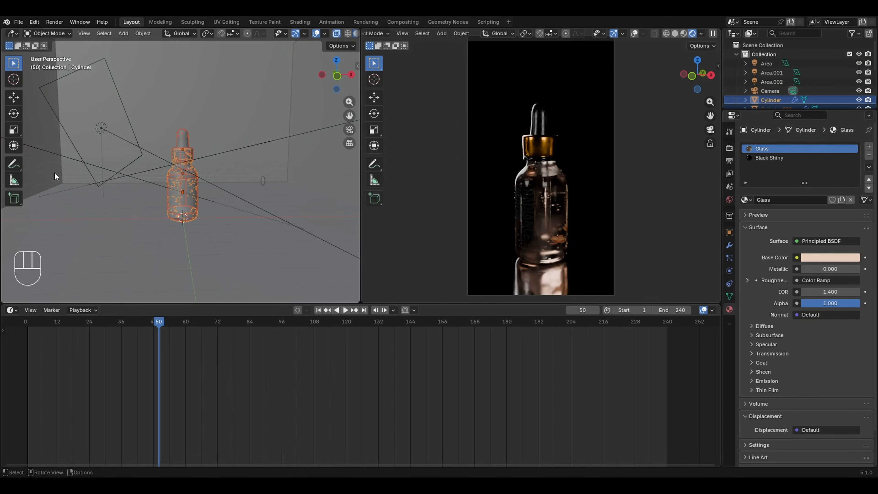
pyautogui.scroll(-4, 54, 173)
pyautogui.keyDown('ctrl'); pyautogui.moveTo(71, 112); pyautogui.dragTo(129, 190); pyautogui.keyUp('ctrl')
pyautogui.scroll(2, 187, 160)
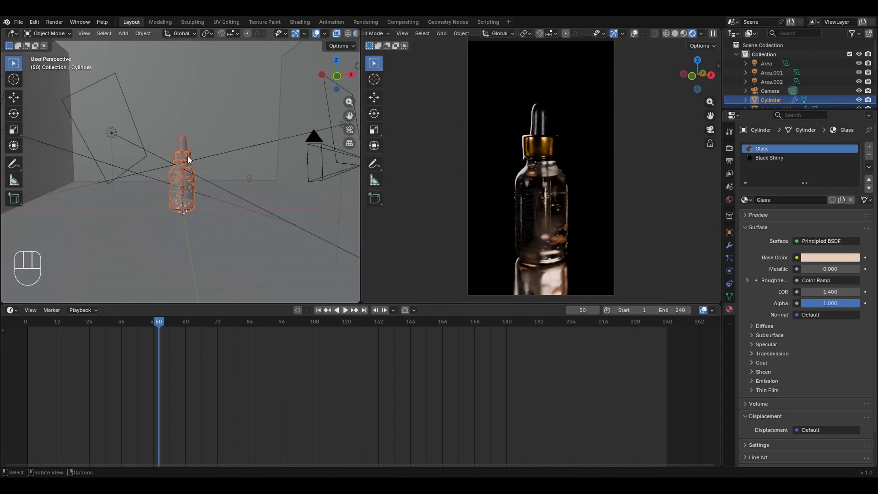
pyautogui.press('g')
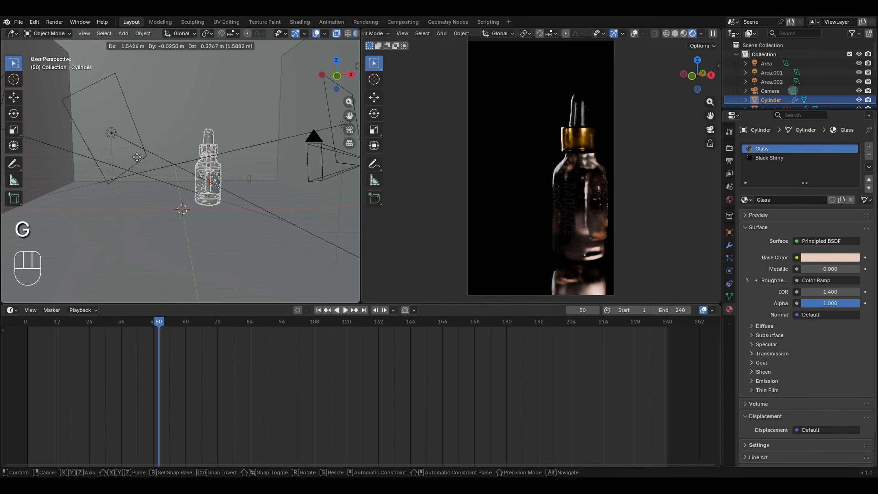
pyautogui.rightClick(119, 158)
# - Make the glass bottle the active object and parent the other selected bottle parts to it with the Object option
pyautogui.scroll(6, 185, 160)
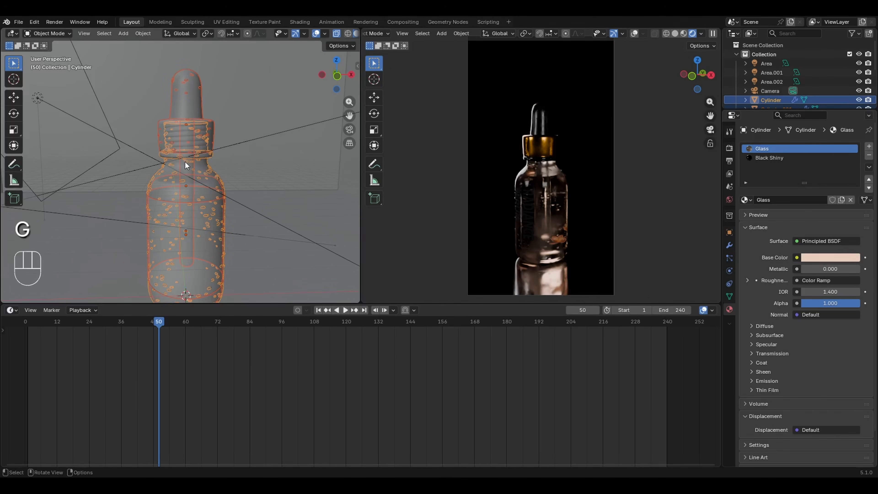
pyautogui.scroll(2, 185, 162)
pyautogui.keyDown('shift'); pyautogui.click(216, 168); pyautogui.keyUp('shift')
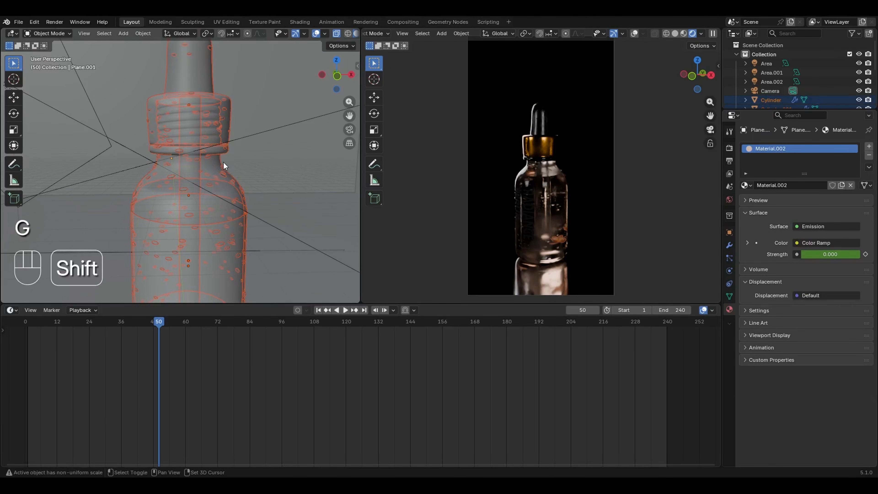
pyautogui.keyDown('shift'); pyautogui.click(213, 169); pyautogui.keyUp('shift')
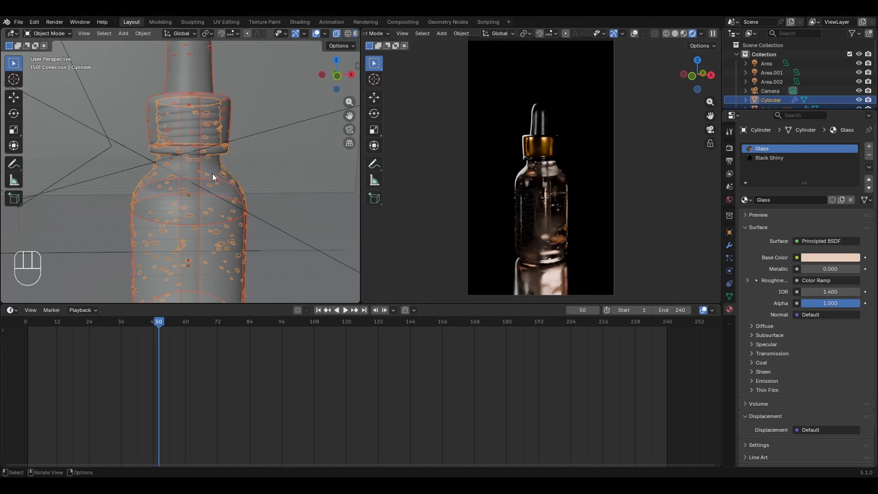
pyautogui.press('ctrl')
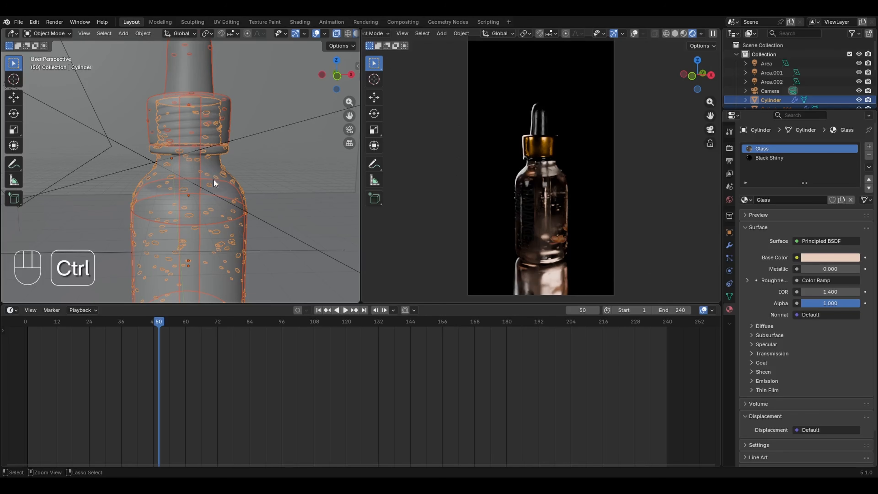
pyautogui.hotkey('ctrl', 'p')
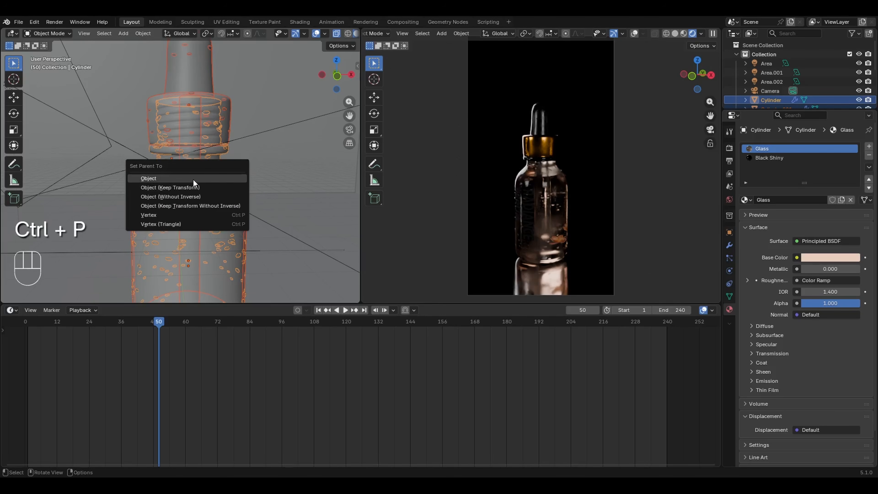
pyautogui.click(153, 179)
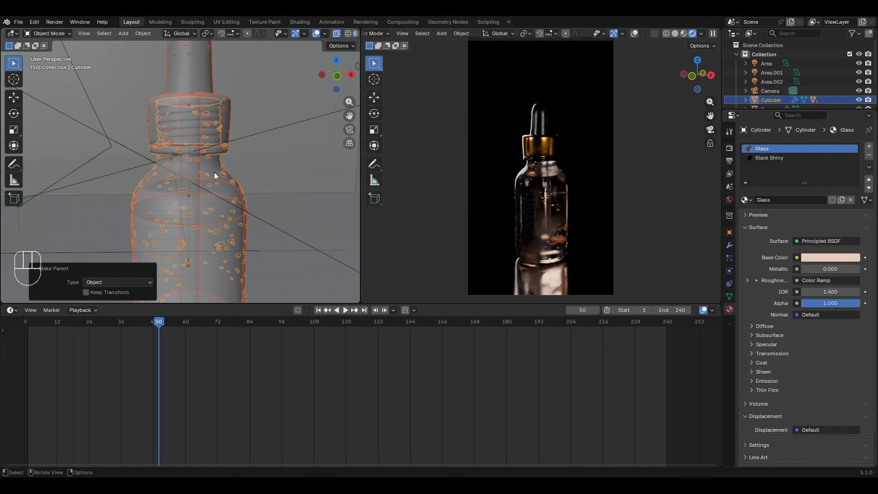
# - Test-move, rotate and scale the glass bottle alone to check whether the parented parts follow, cancelling each transform
pyautogui.click(221, 172)
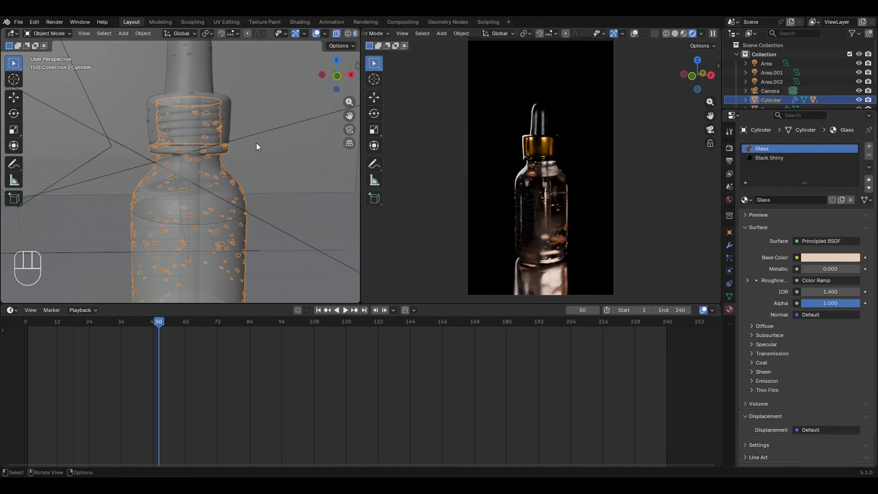
pyautogui.press('g')
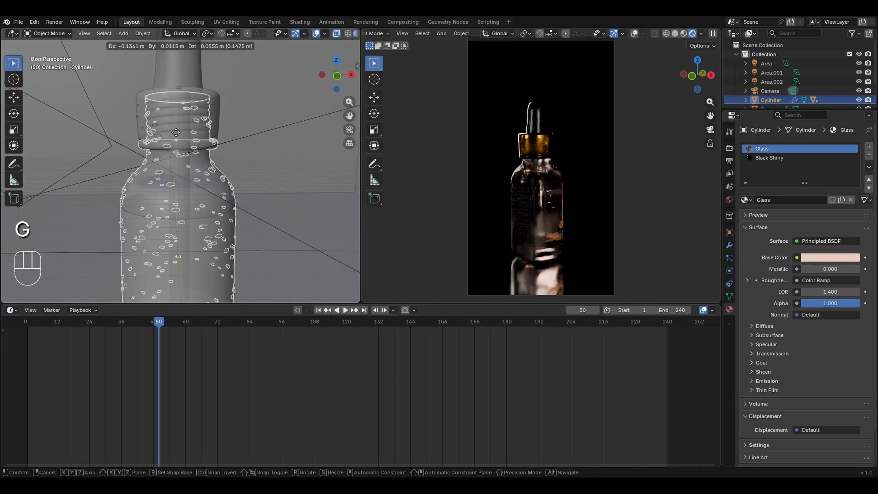
pyautogui.click(185, 136)
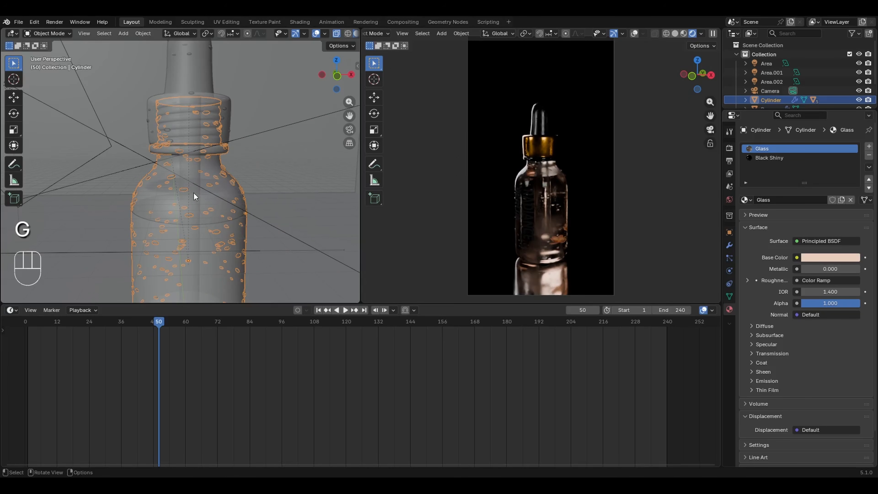
pyautogui.press('r')
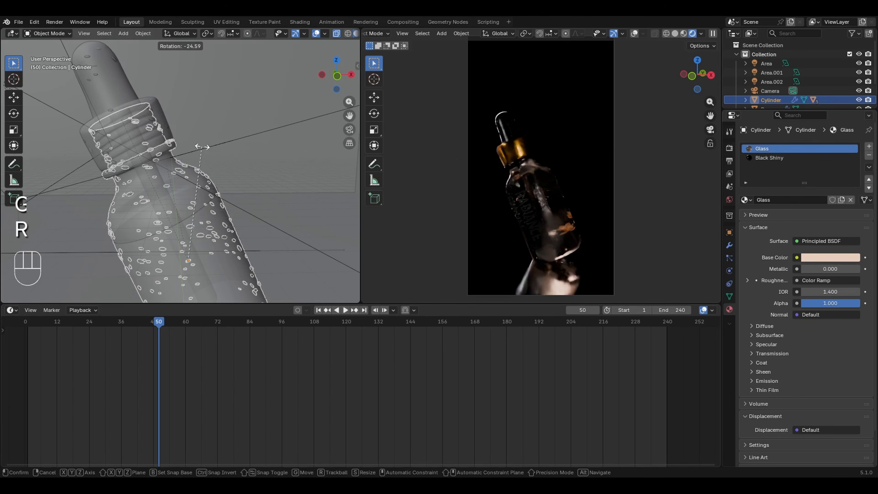
pyautogui.rightClick(220, 183)
pyautogui.press('s')
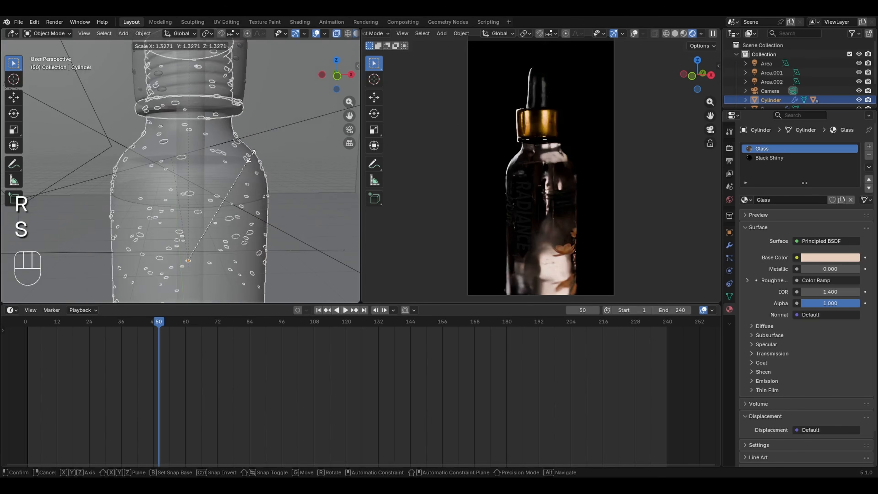
pyautogui.rightClick(247, 160)
pyautogui.click(220, 114)
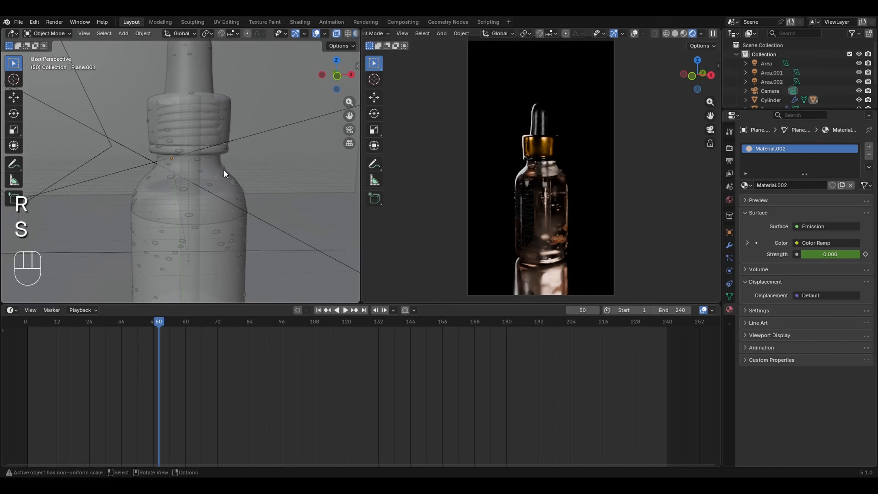
pyautogui.click(225, 176)
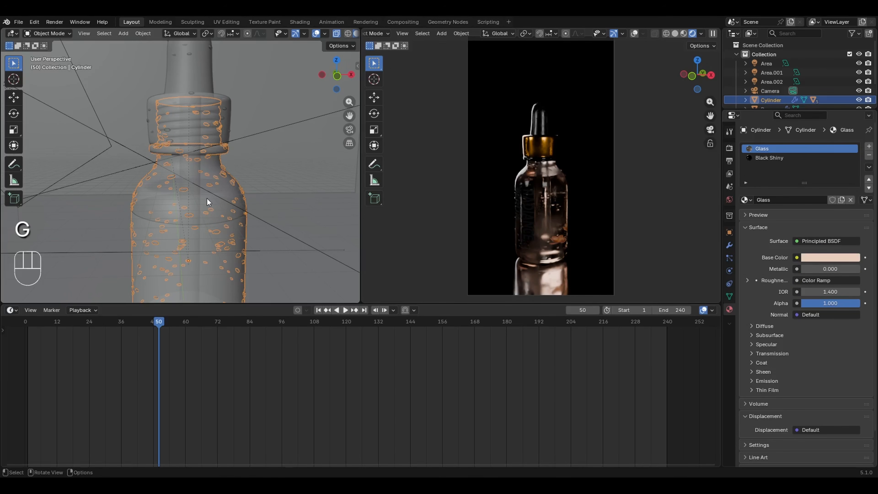
pyautogui.press('g')
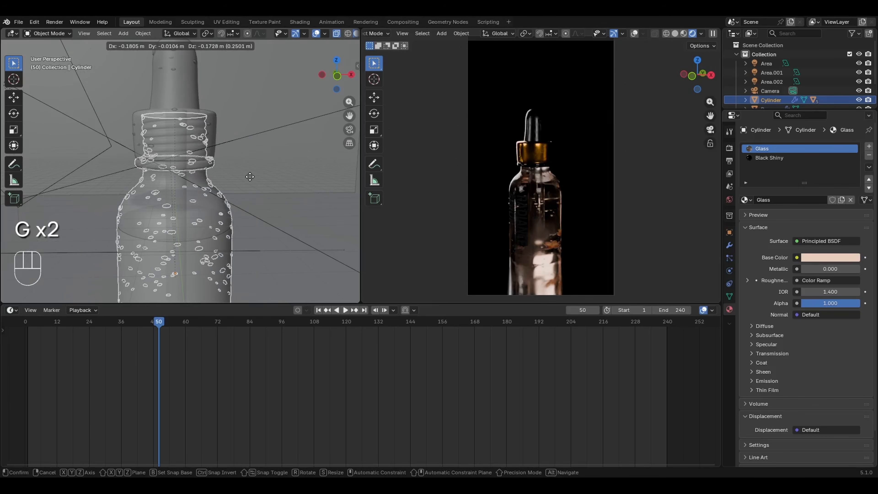
pyautogui.rightClick(217, 170)
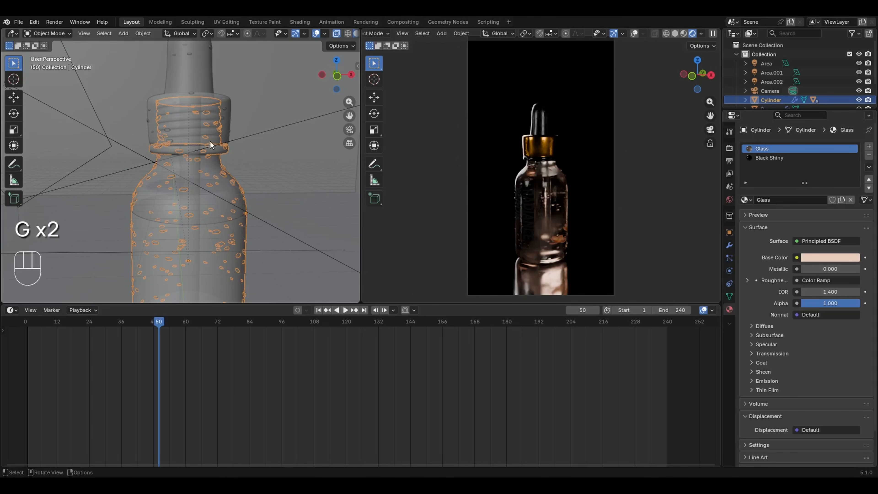
# - Select the dropper cap and test-move it on its own away from the bottle, cancelling the move
pyautogui.click(219, 108)
pyautogui.click(205, 136)
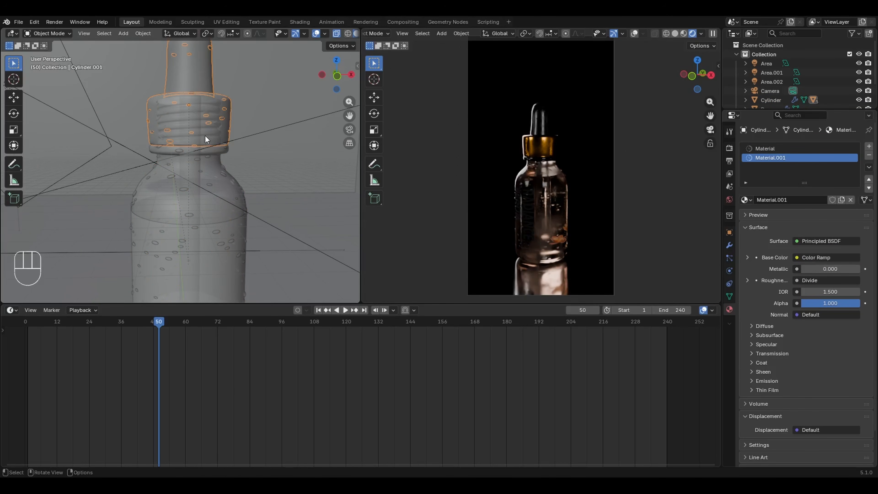
pyautogui.press('g')
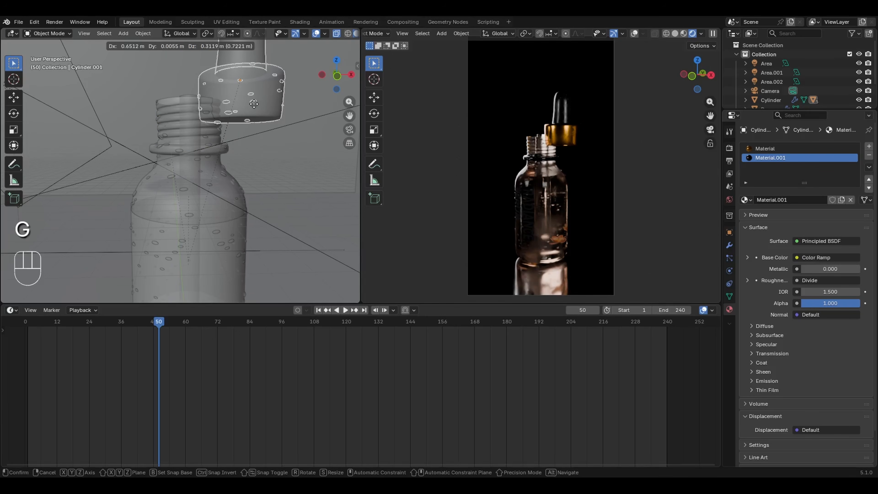
pyautogui.rightClick(223, 120)
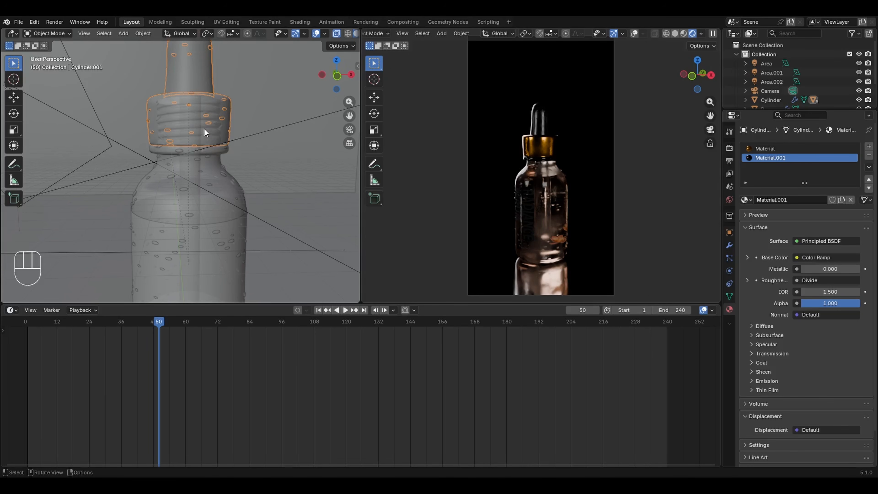
# - Select the glass bottle and test-move it with its parented parts down along the Z axis, cancelling the move
pyautogui.click(214, 169)
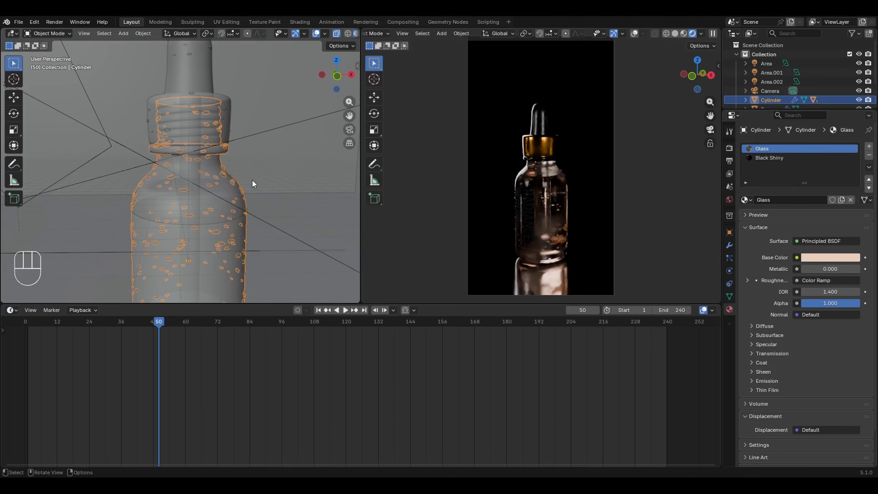
pyautogui.scroll(-5, 228, 178)
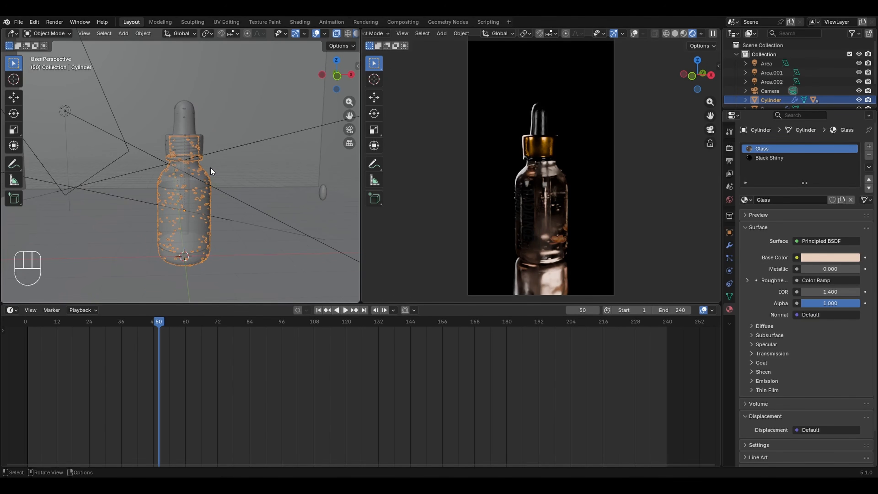
pyautogui.press('g')
pyautogui.press('z')
pyautogui.press('g')
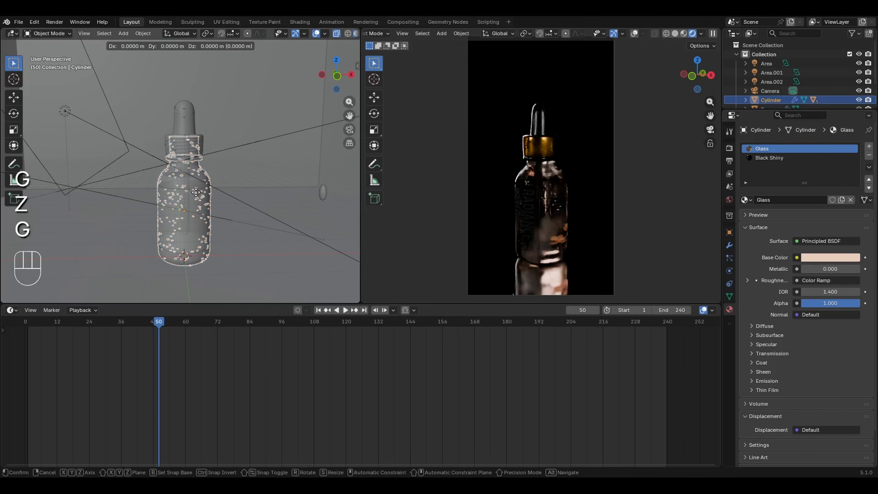
pyautogui.press('z')
pyautogui.press('z')
pyautogui.press('z')
pyautogui.press('z')
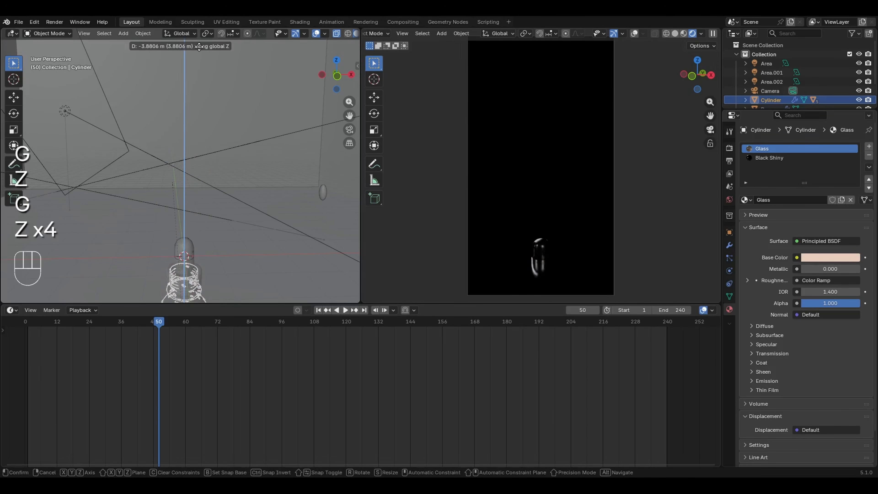
pyautogui.click(199, 205)
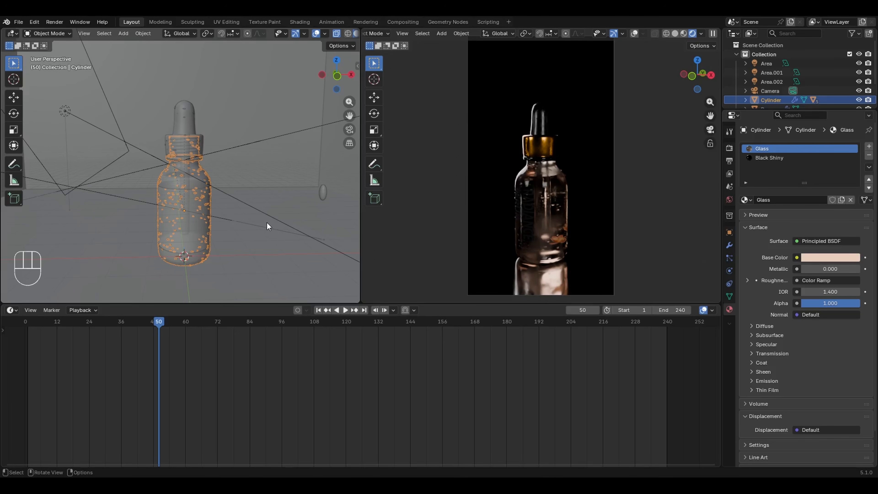
# - At frame 32, preview lowering the whole bottle along the Z axis below the floor, cancelling the move
pyautogui.moveTo(119, 324)
pyautogui.mouseDown()
pyautogui.moveTo(82, 323)
pyautogui.moveTo(111, 323)
pyautogui.mouseUp()
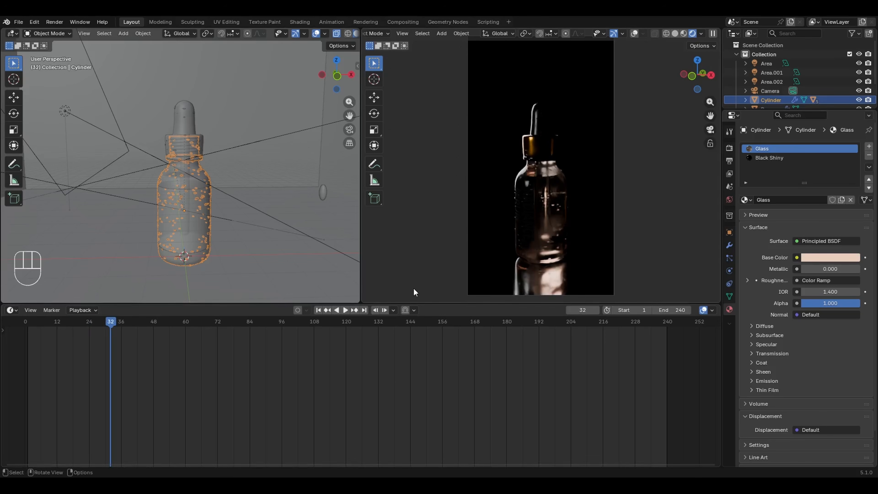
pyautogui.press('g')
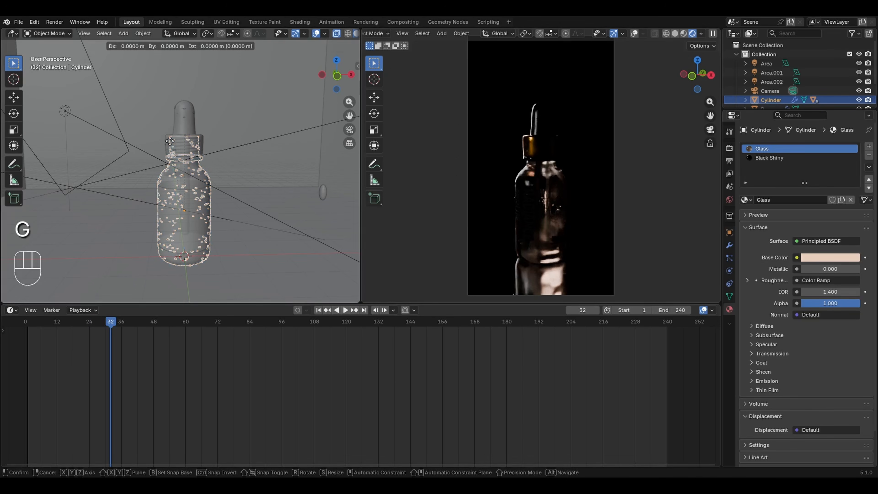
pyautogui.press('z')
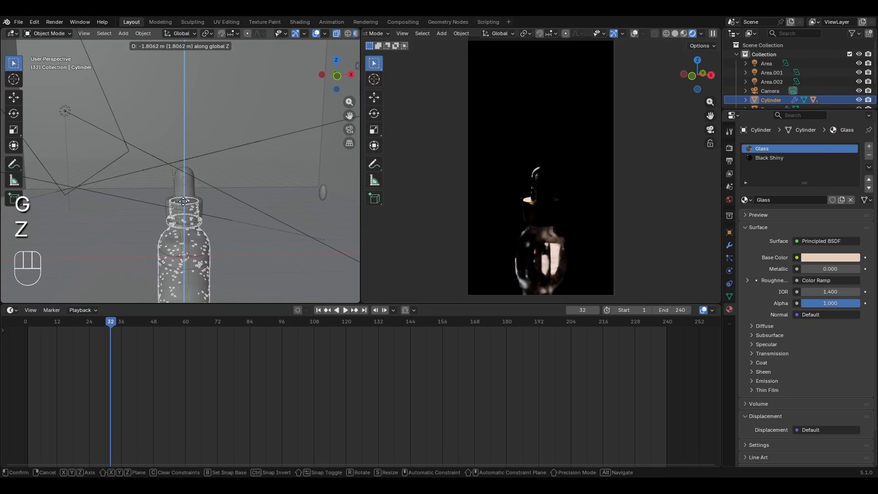
pyautogui.click(178, 201)
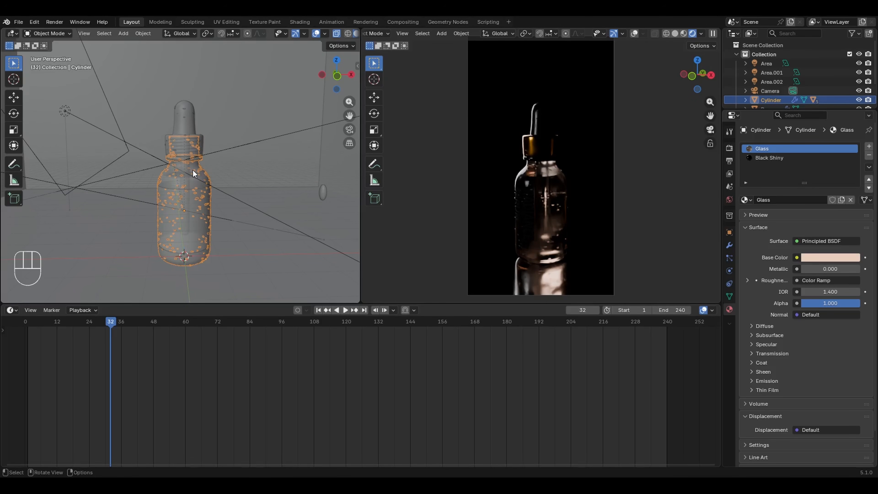
# - Show the glass bottle's object transform values and copy its Z location
pyautogui.click(731, 231)
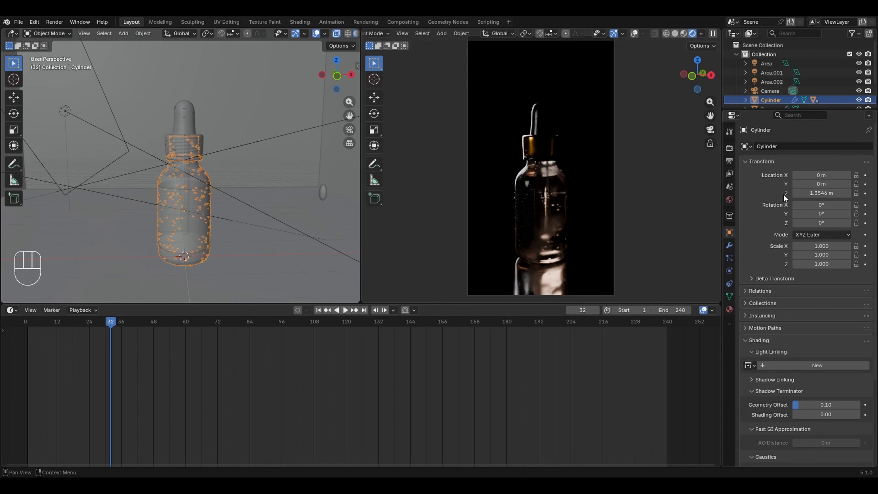
pyautogui.click(821, 193)
pyautogui.hotkey('ctrl', 'c')
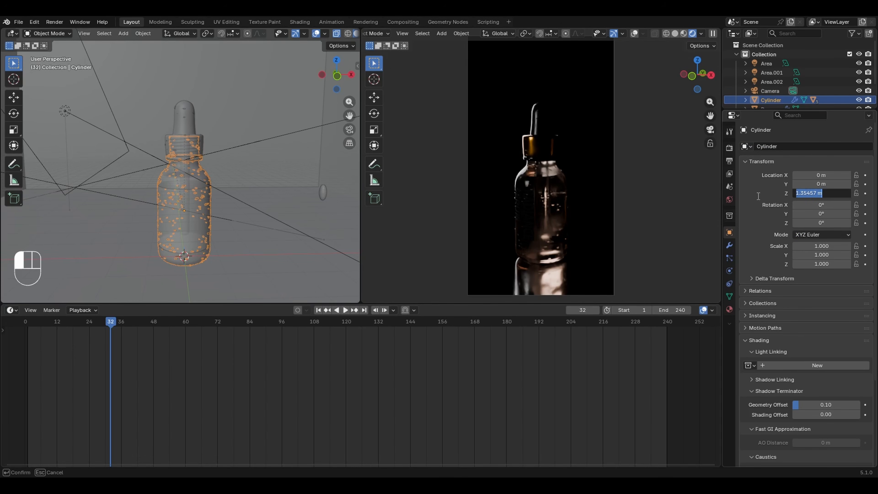
pyautogui.click(758, 196)
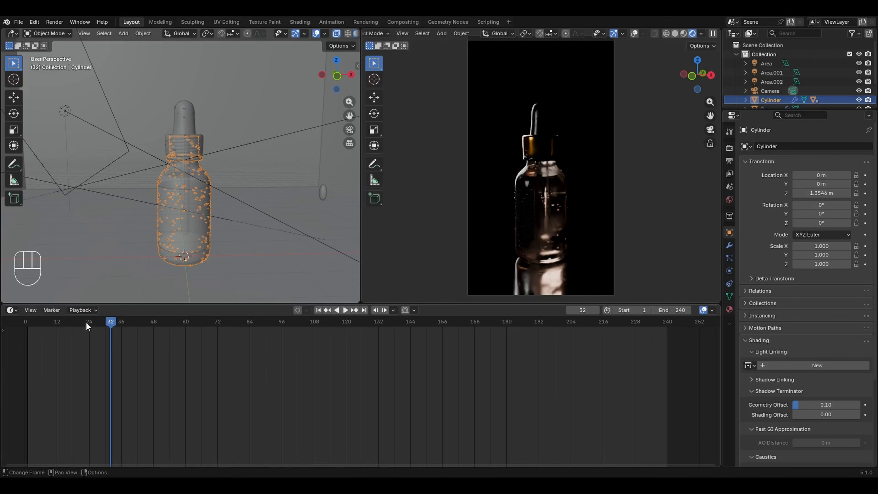
# - Set the current frame to 24, comparing the lighting with frame 25 to locate where the next light switches on
pyautogui.moveTo(87, 326)
pyautogui.mouseDown()
pyautogui.moveTo(78, 324)
pyautogui.moveTo(90, 324)
pyautogui.mouseUp()
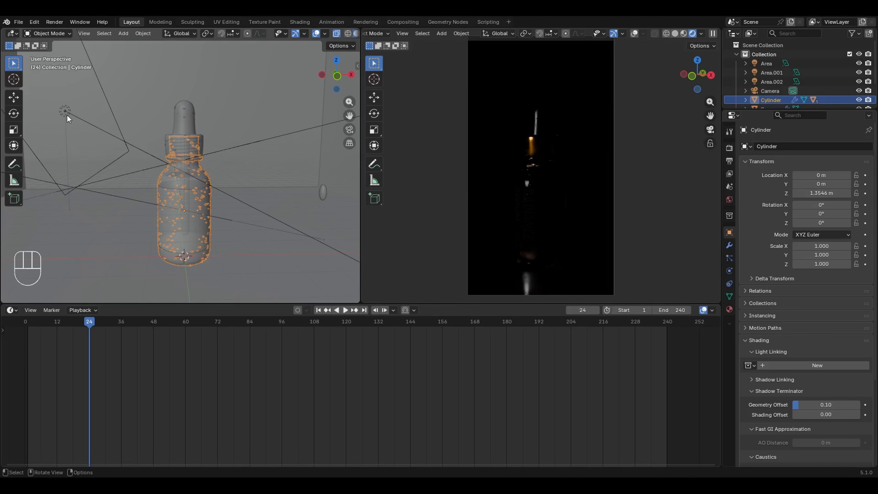
pyautogui.press('Right')
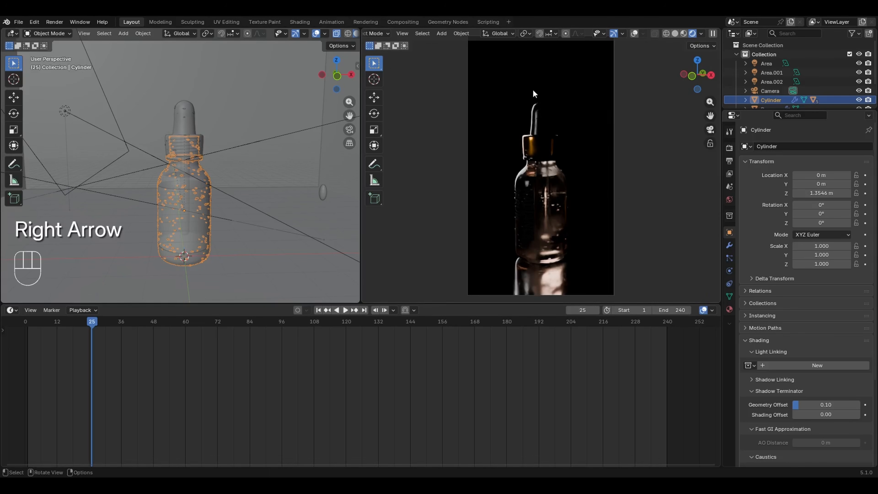
pyautogui.press('Left')
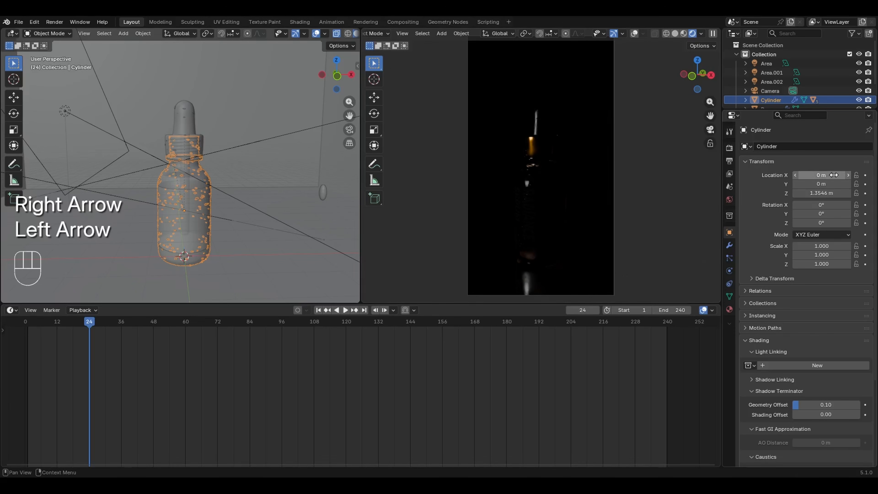
# - Set the bottle's Z location to -3.2 m and keyframe it at frame 24
pyautogui.moveTo(822, 193); pyautogui.dragTo(756, 193)
pyautogui.click(826, 193)
pyautogui.press('BackSpace')
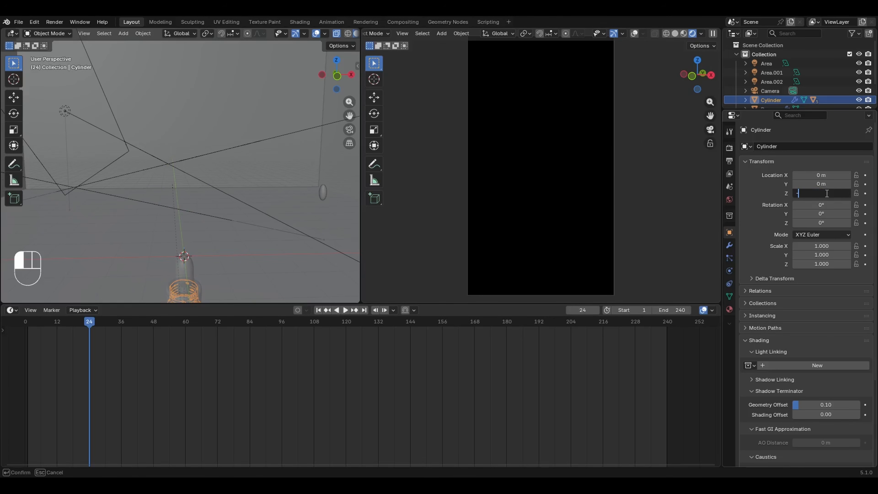
pyautogui.write('-3.2')
pyautogui.press('Return')
pyautogui.scroll(-5, 242, 193)
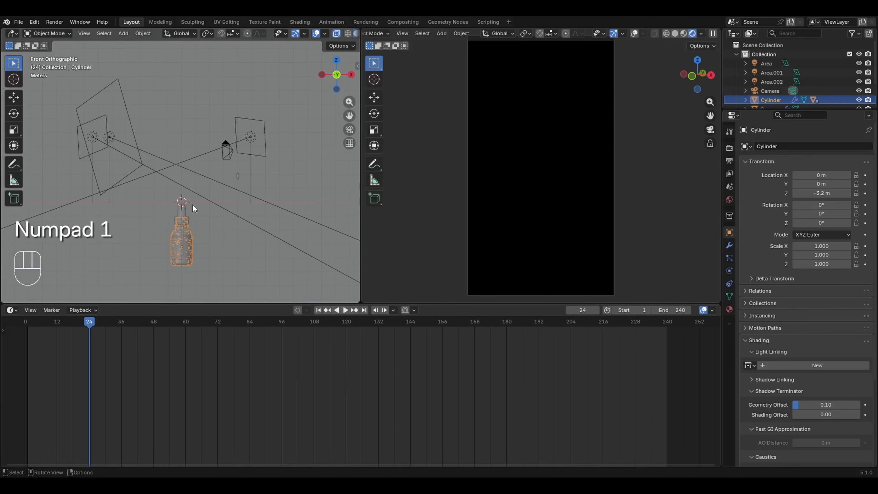
pyautogui.scroll(4, 179, 210)
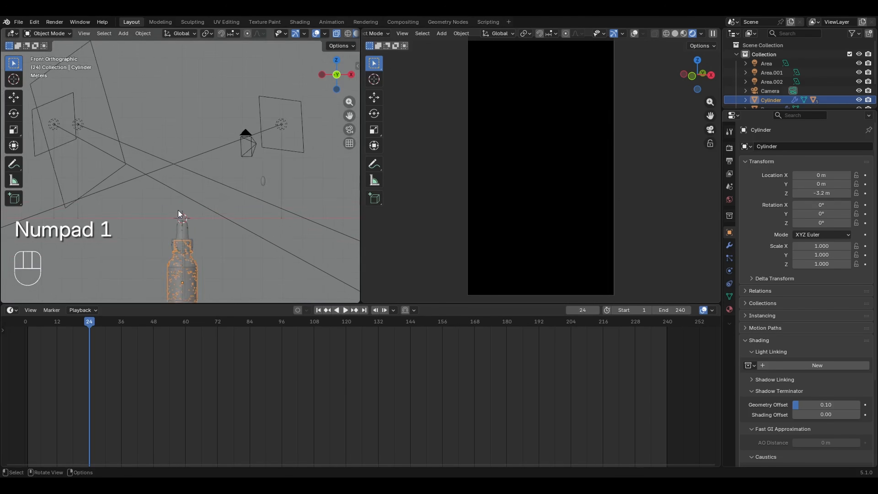
pyautogui.click(865, 193)
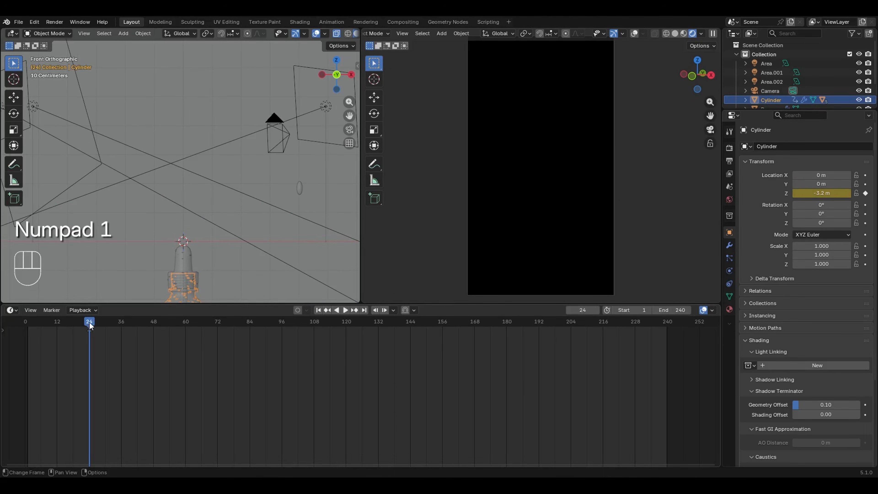
# - At frame 60, set the bottle's Z location to 1.35457 m and keyframe it
pyautogui.moveTo(89, 322); pyautogui.dragTo(185, 326)
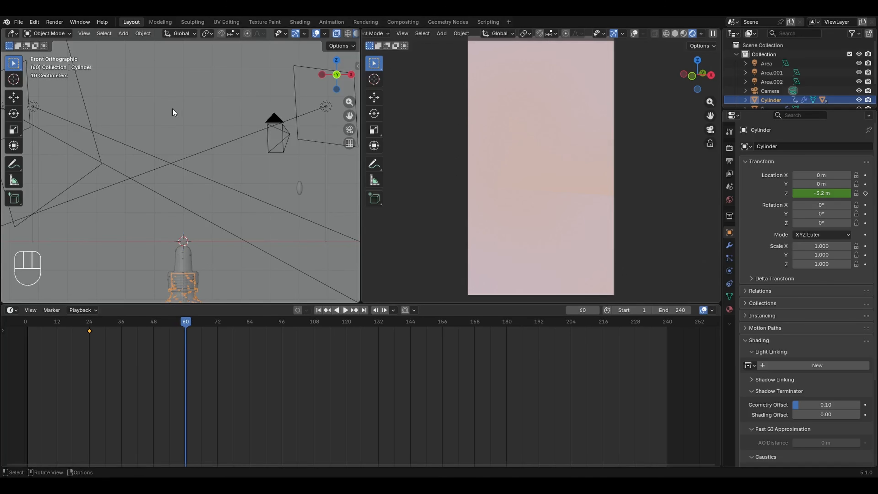
pyautogui.moveTo(821, 193)
pyautogui.mouseDown()
pyautogui.moveTo(849, 193)
pyautogui.moveTo(829, 193)
pyautogui.mouseUp()
pyautogui.click(827, 193)
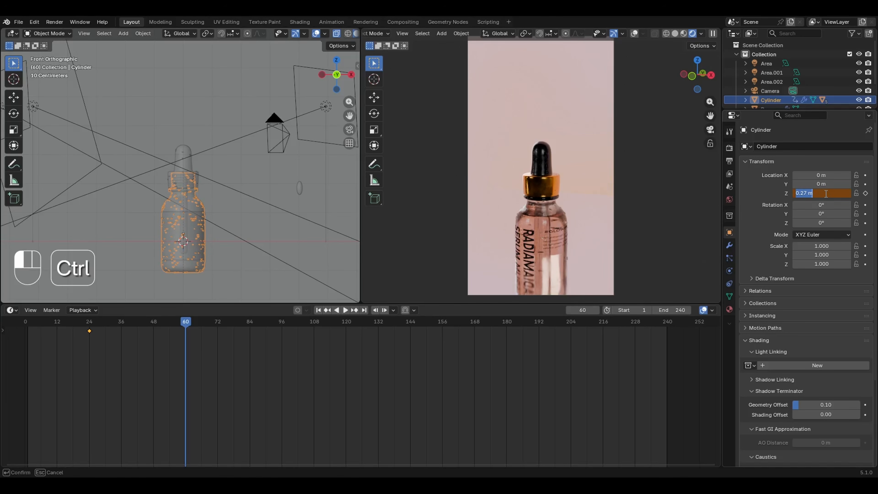
pyautogui.hotkey('ctrl', 'v')
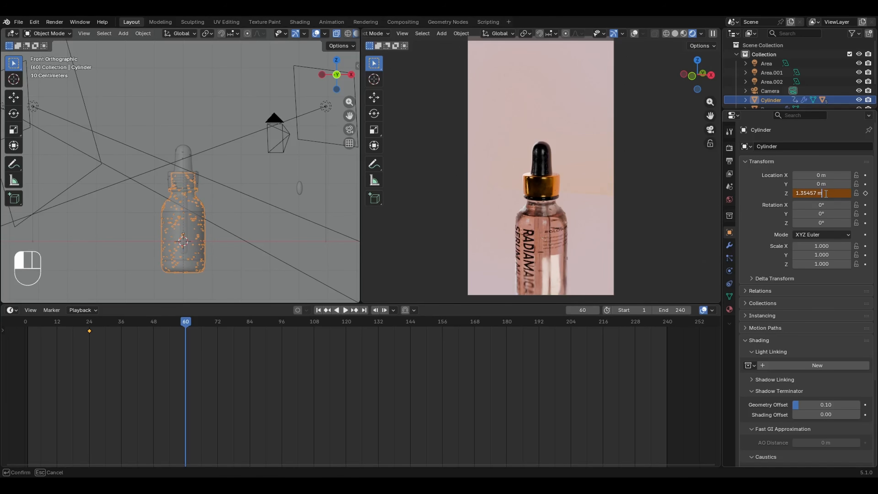
pyautogui.press('Return')
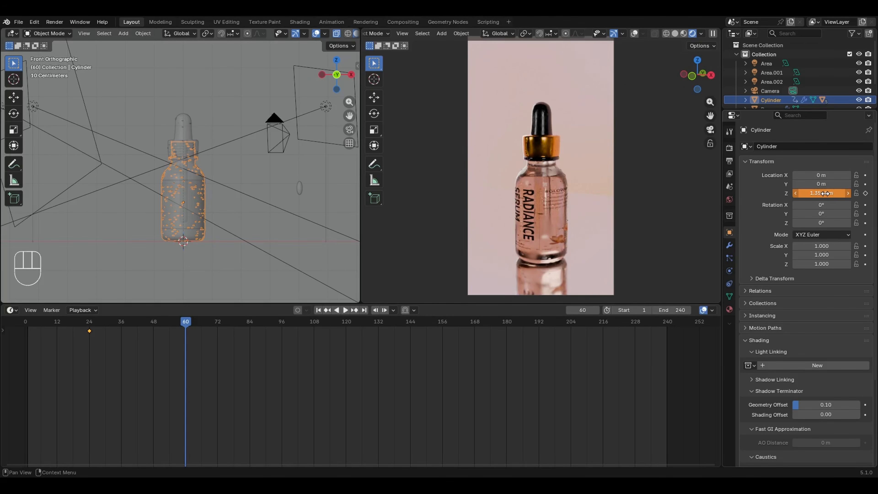
pyautogui.click(865, 193)
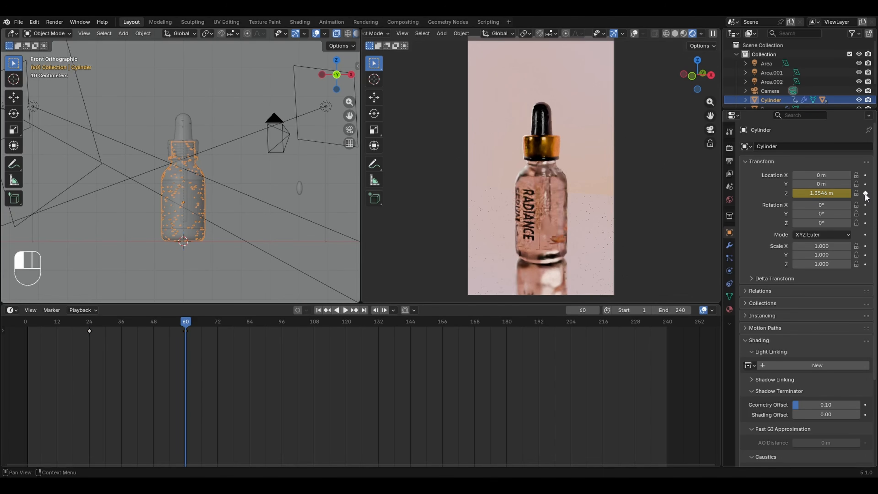
# - Play the bottle's rise from frame 1 and return to frame 60
pyautogui.click(28, 320)
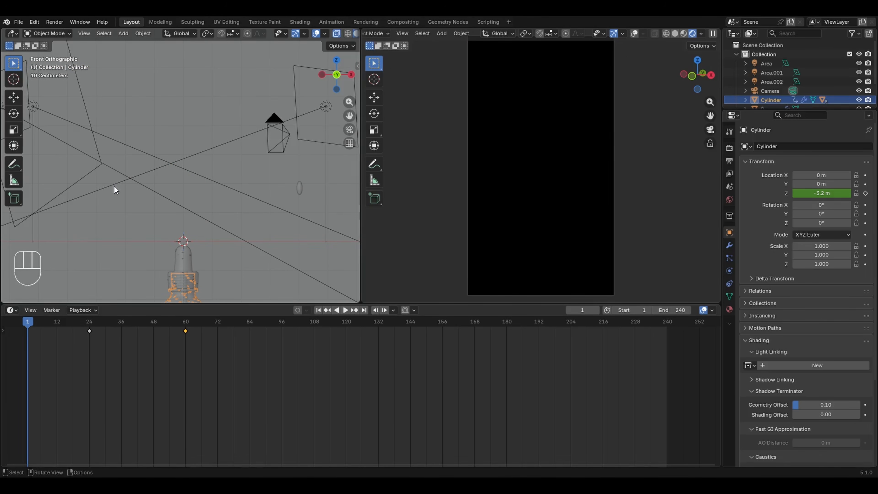
pyautogui.press('space')
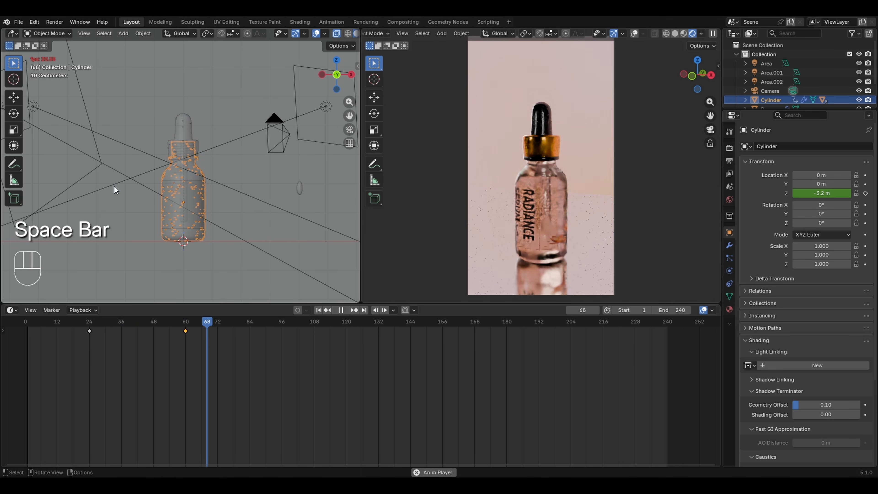
pyautogui.press('space')
pyautogui.moveTo(105, 320); pyautogui.dragTo(184, 331)
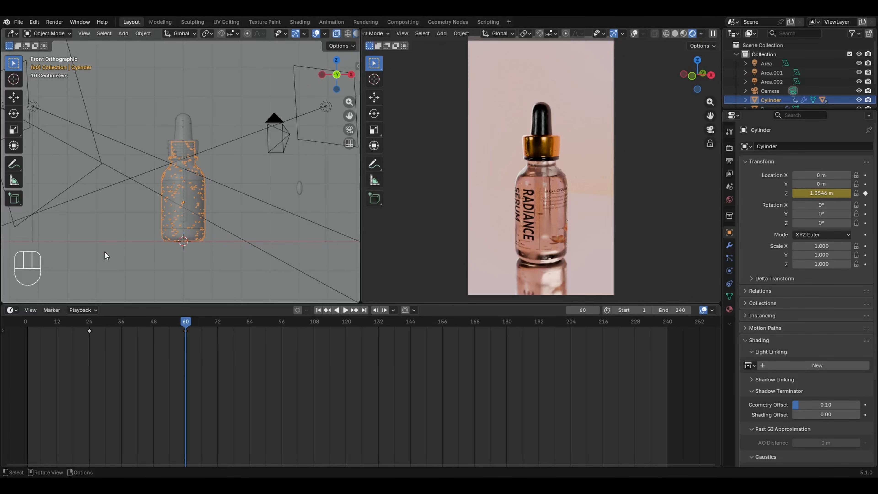
# - Switch the timeline area to the Graph Editor, expand CylinderAction and select its Z Location curve, framing both keyframes
pyautogui.click(10, 310)
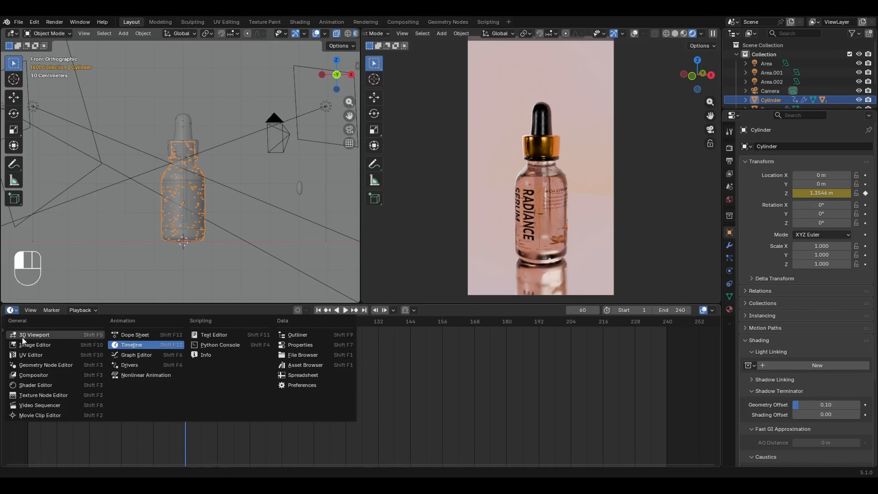
pyautogui.click(144, 357)
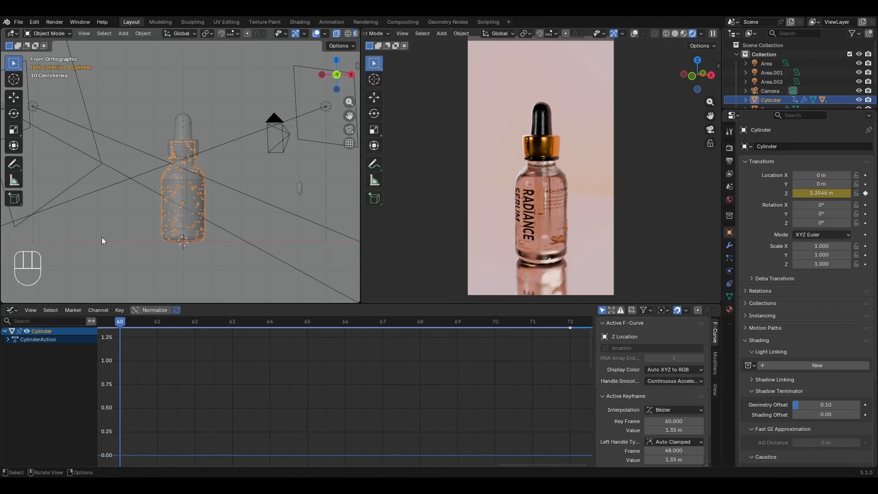
pyautogui.click(8, 339)
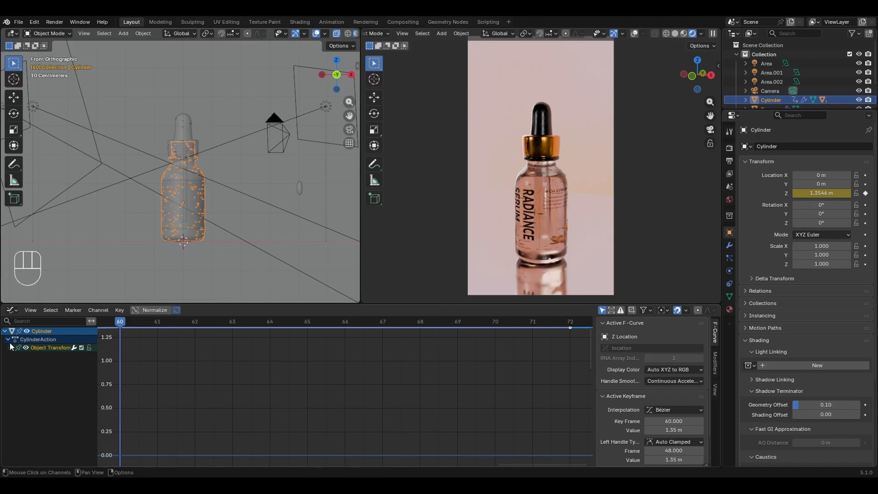
pyautogui.click(11, 347)
pyautogui.click(35, 355)
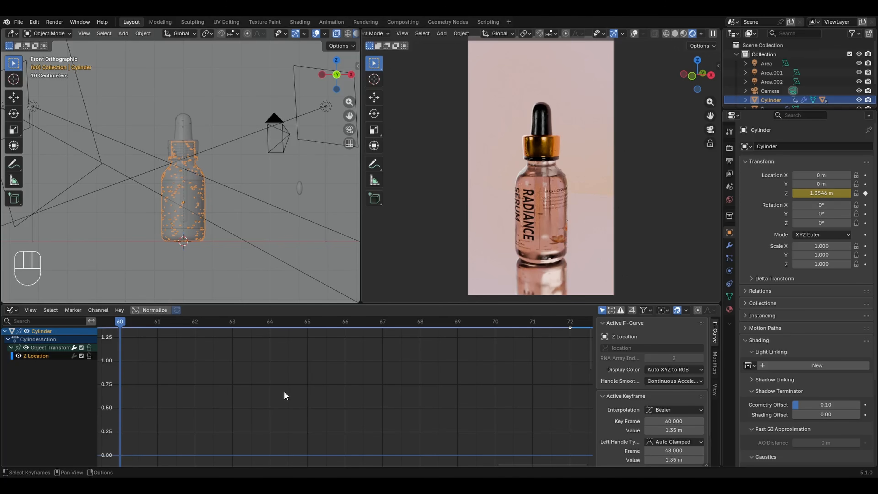
pyautogui.press('KP_Decimal')
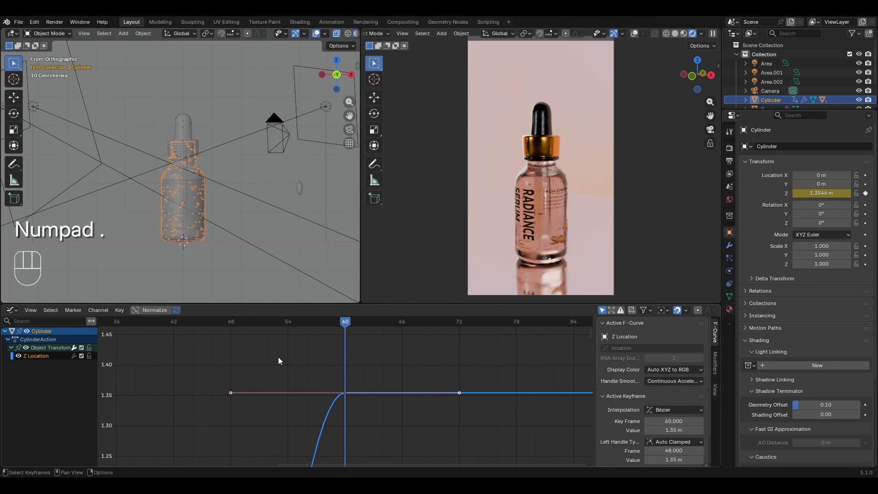
pyautogui.hotkey('ctrl', 's')
pyautogui.keyDown('ctrl'); pyautogui.moveTo(277, 356); pyautogui.dragTo(423, 441, button='middle'); pyautogui.keyUp('ctrl')
pyautogui.keyDown('shift'); pyautogui.moveTo(366, 405); pyautogui.dragTo(436, 379, button='middle'); pyautogui.keyUp('shift')
pyautogui.press('ctrl')
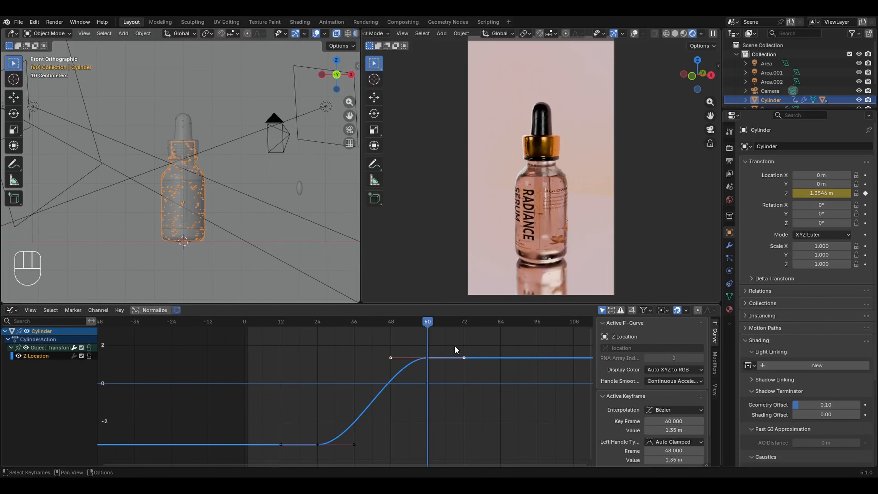
# - Preview the bottle's default easing by playing the animation from frame 24
pyautogui.moveTo(428, 322); pyautogui.dragTo(315, 364)
pyautogui.press('space')
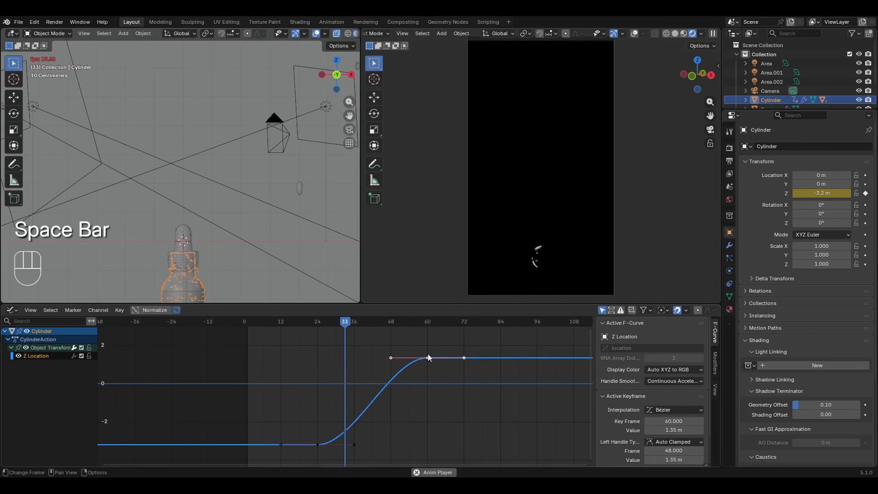
pyautogui.press('space')
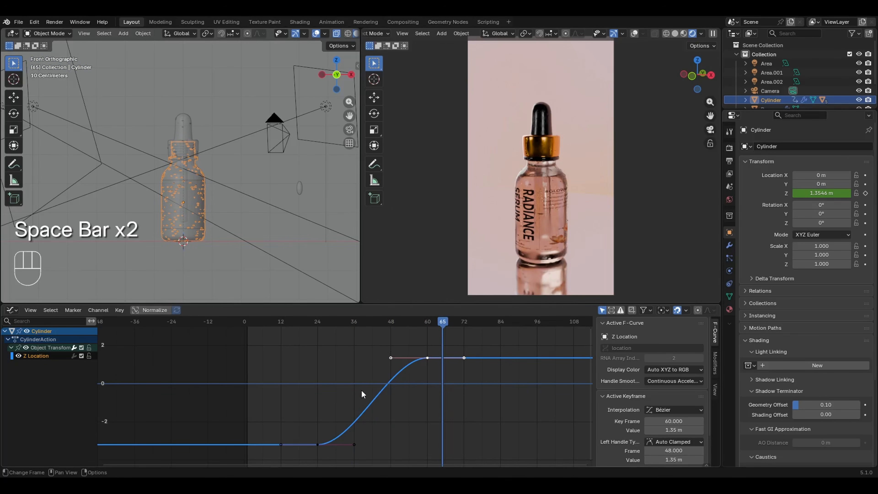
# - Scale the two inner Bézier handles of the Z Location curve by -1 along X to sharpen the ease-in and ease-out
pyautogui.click(391, 358)
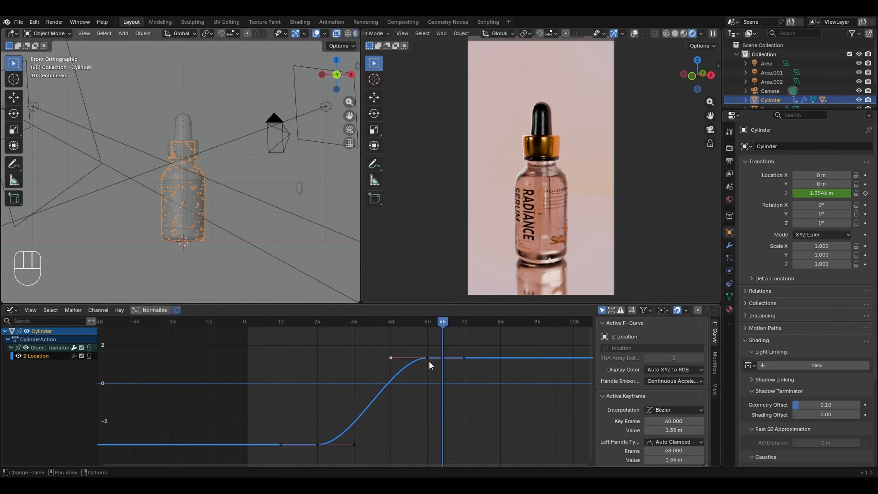
pyautogui.keyDown('shift'); pyautogui.click(355, 445); pyautogui.keyUp('shift')
pyautogui.press('s')
pyautogui.press('x')
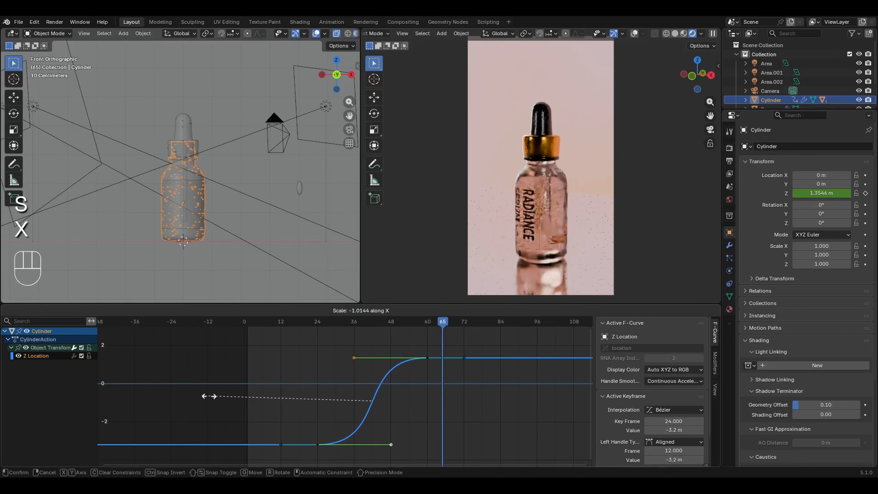
pyautogui.click(164, 394)
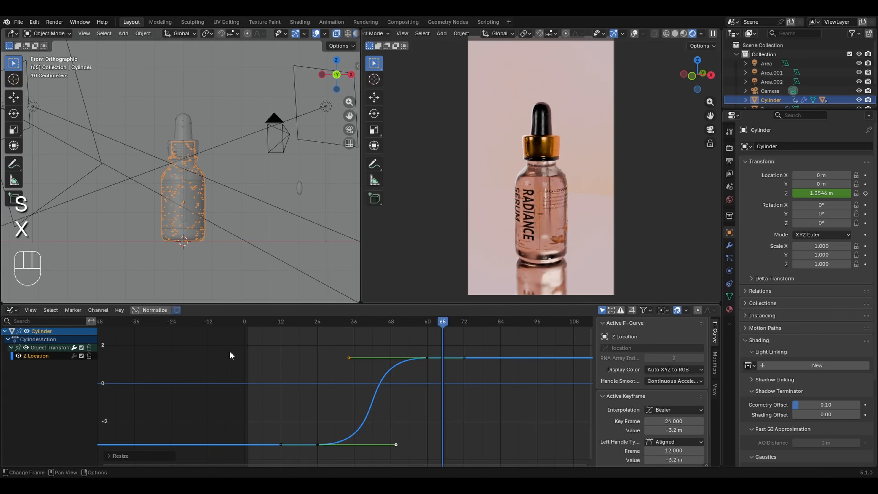
pyautogui.click(168, 446)
pyautogui.click(167, 394)
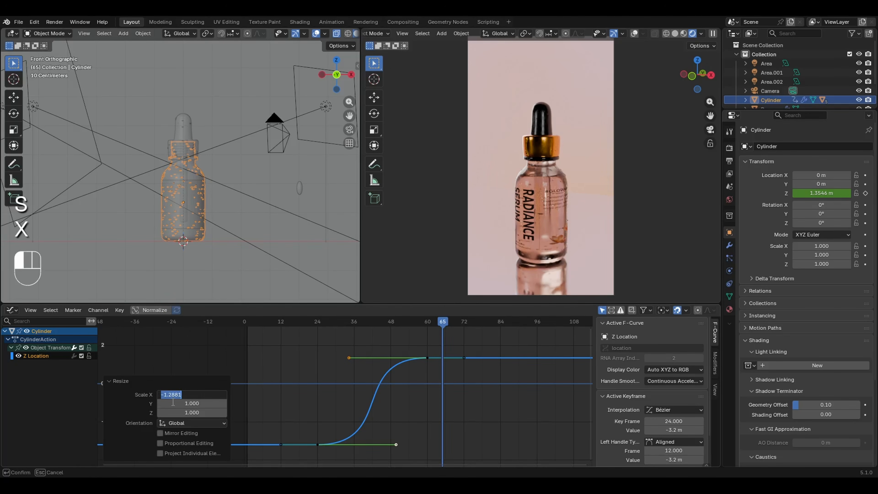
pyautogui.write('-1')
pyautogui.press('Return')
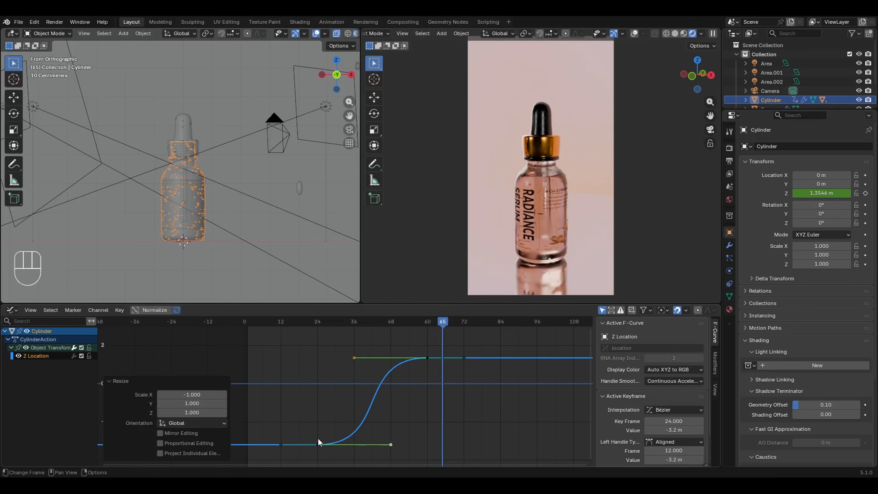
# - Compare the curve by undoing and redoing the handle scaling, and play the animation twice from frame 24
pyautogui.hotkey('ctrl', 'z')
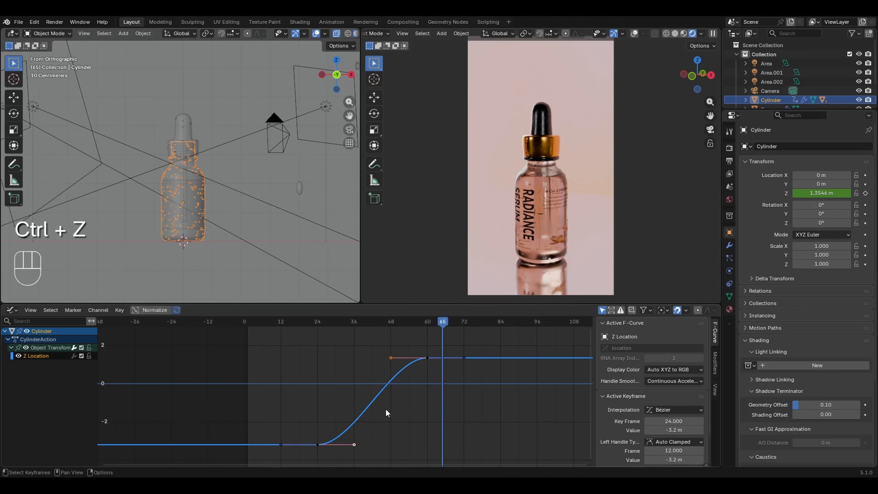
pyautogui.hotkey('ctrl', 'shift', 'z')
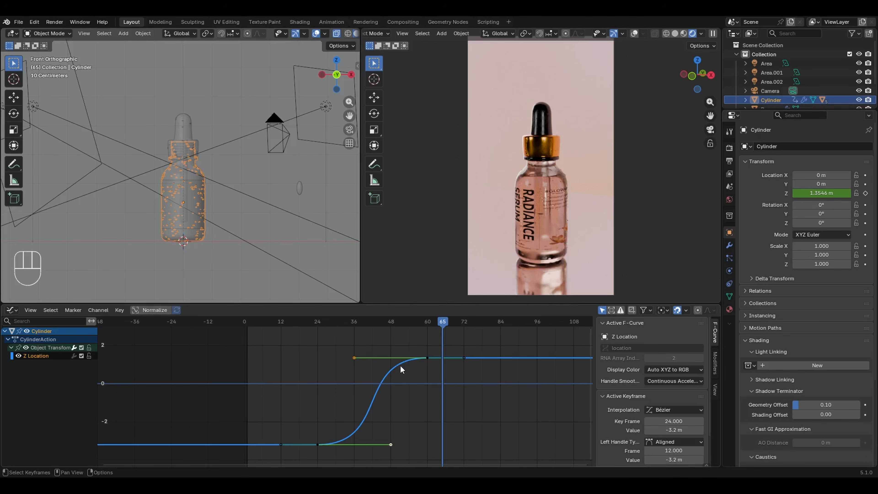
pyautogui.click(313, 322)
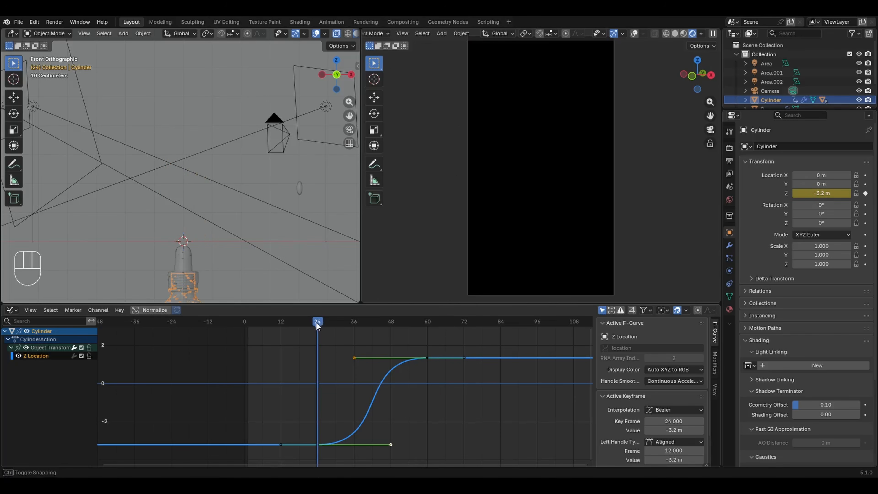
pyautogui.press('space')
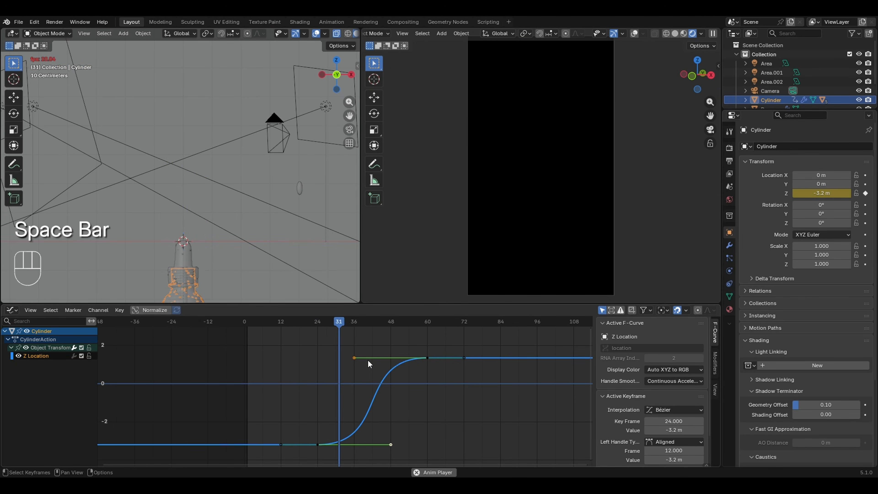
pyautogui.press('space')
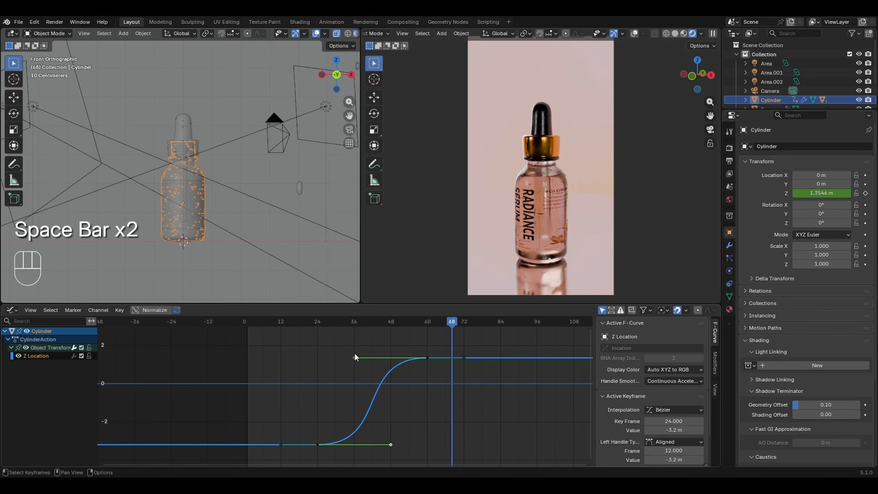
pyautogui.click(317, 322)
pyautogui.press('space')
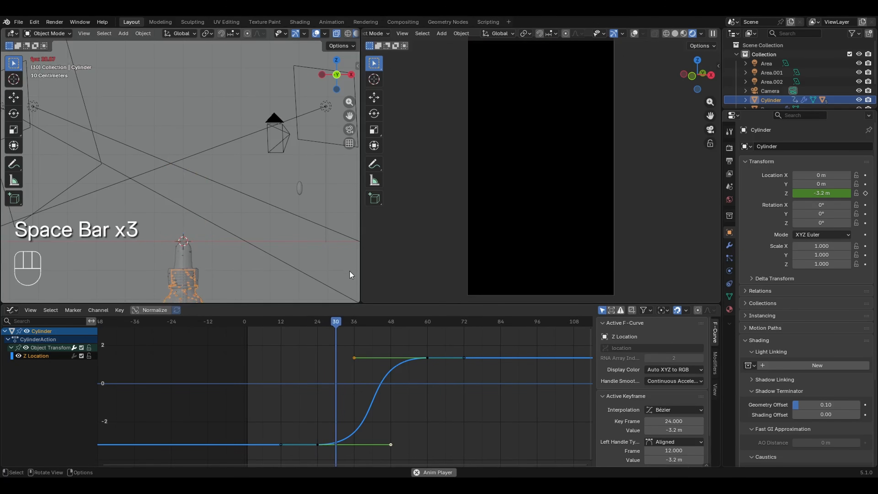
pyautogui.press('space')
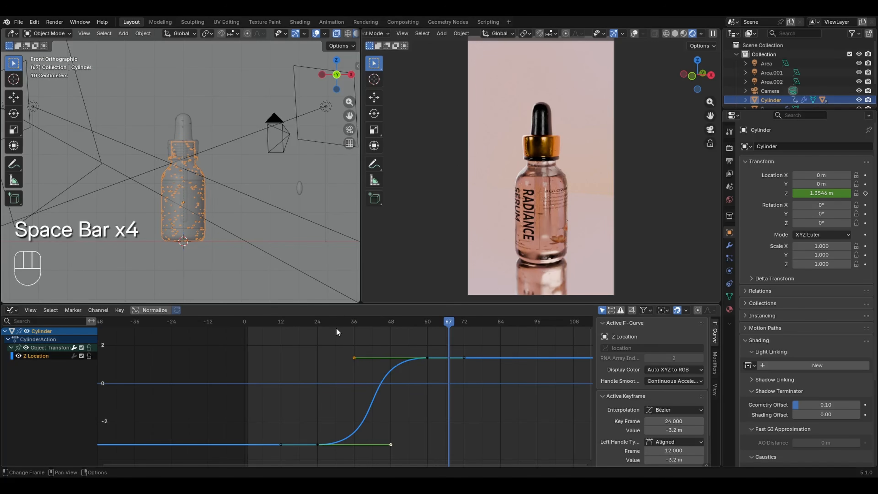
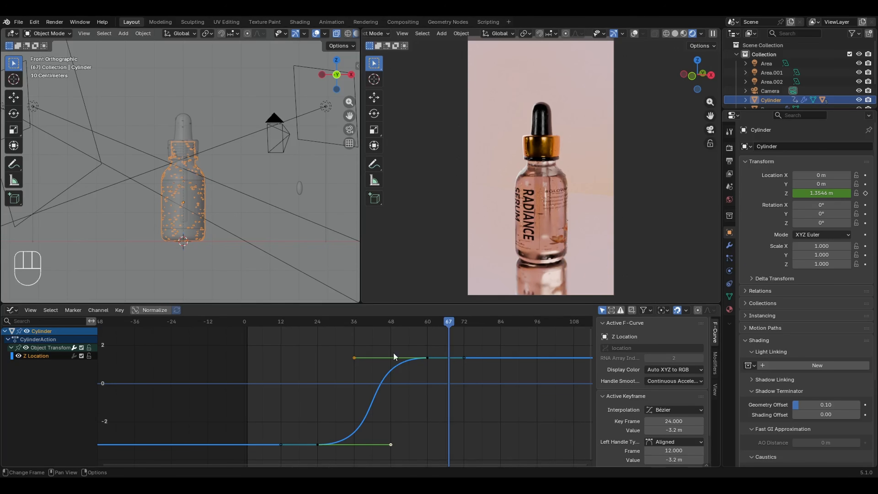
pyautogui.click(318, 445)
pyautogui.rightClick(313, 352)
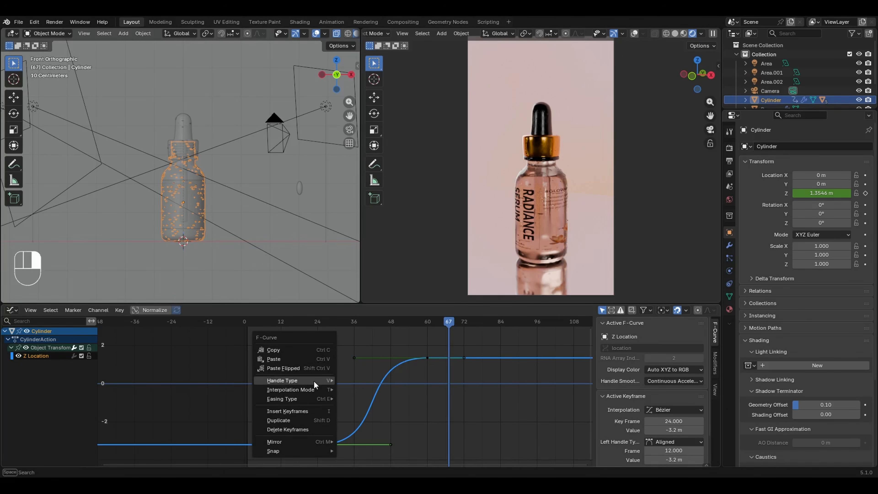
pyautogui.moveTo(312, 390)
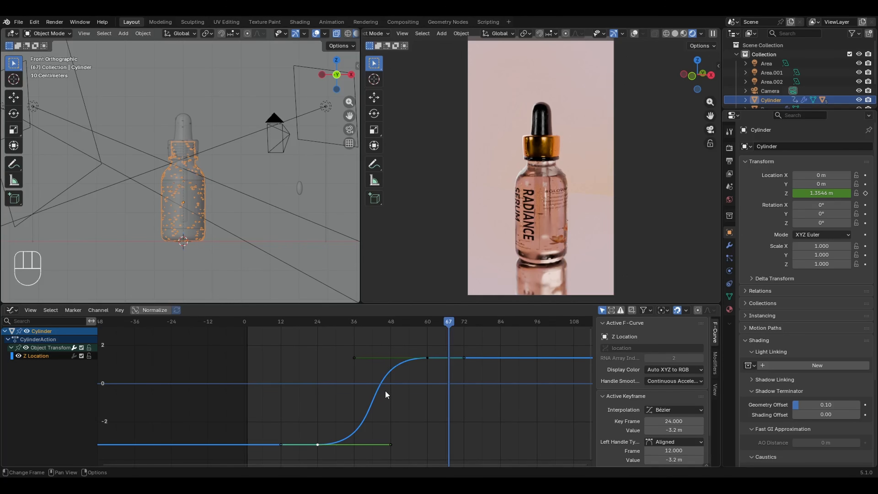
# - Set the interpolation of the bottle's Z Location keyframe at frame 24 to Back
pyautogui.press('y')
pyautogui.press('t')
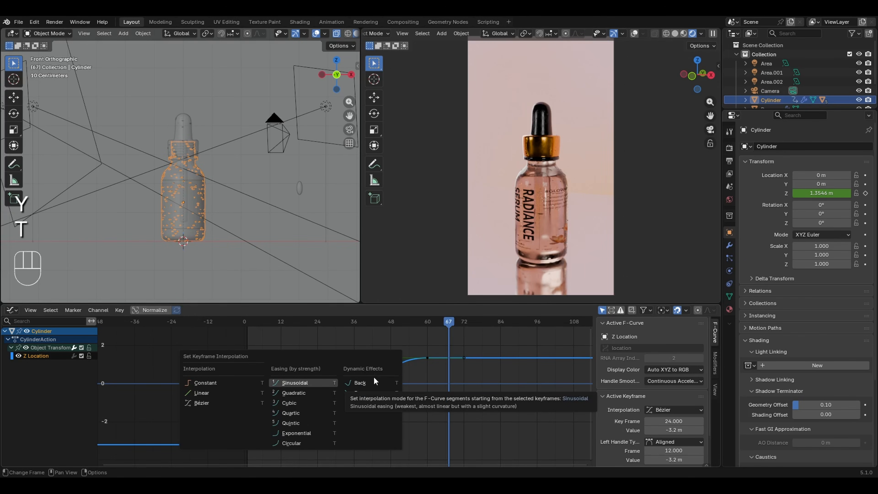
pyautogui.click(359, 384)
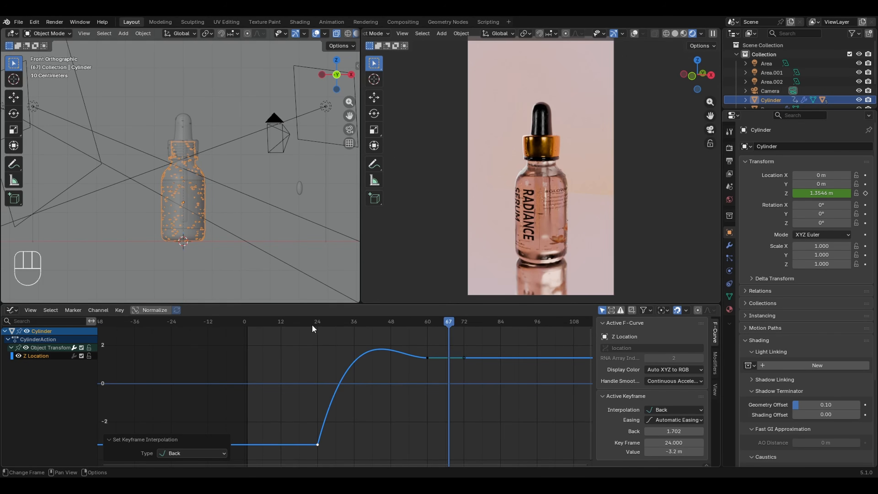
# - Preview the bottle's rise with Back easing by playing from frame 23, and scrub through the motion to frame 68
pyautogui.moveTo(313, 326); pyautogui.dragTo(314, 328)
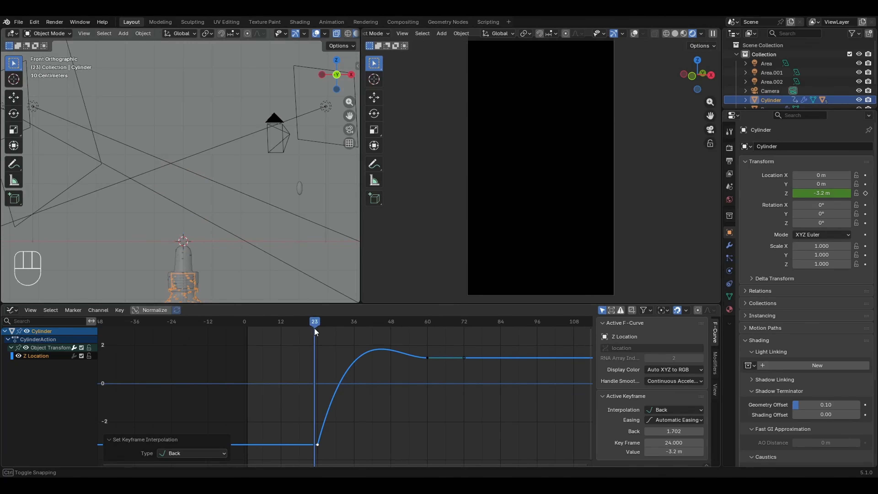
pyautogui.press('space')
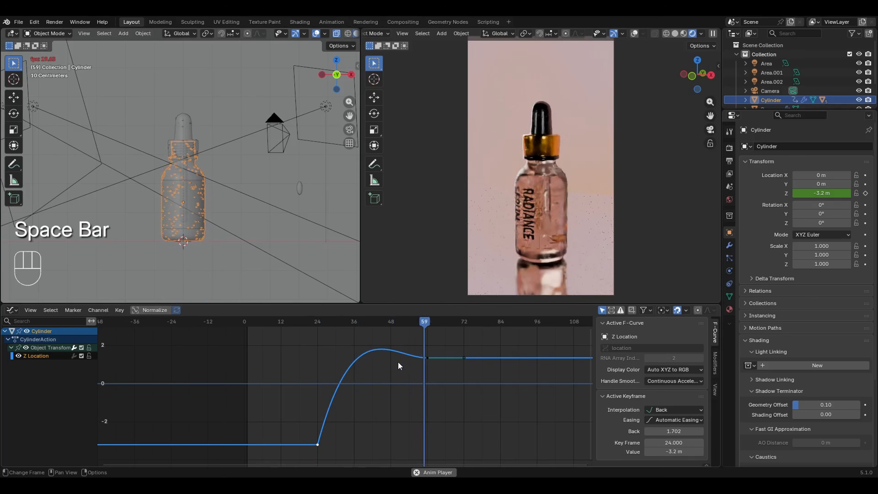
pyautogui.press('space')
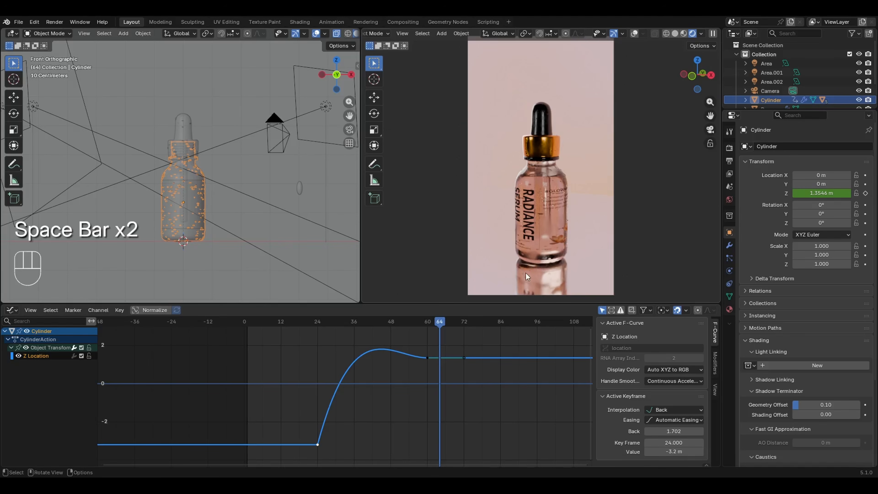
pyautogui.moveTo(360, 326); pyautogui.dragTo(451, 357)
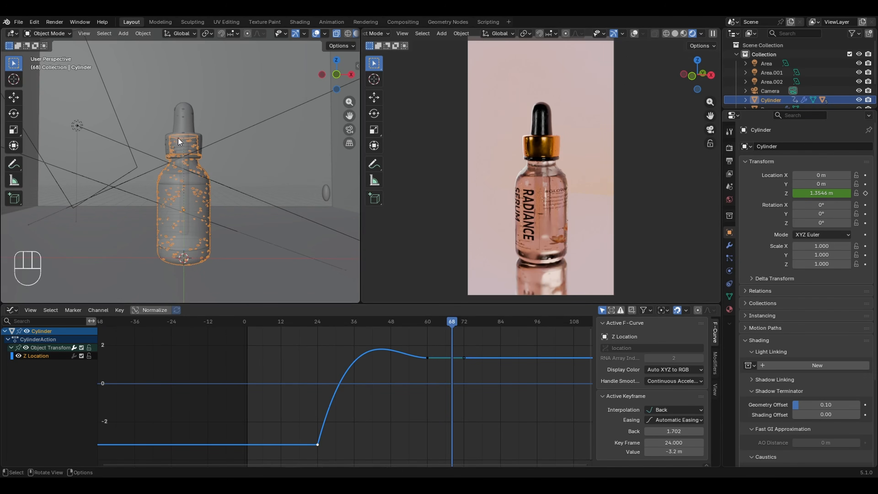
pyautogui.click(186, 130)
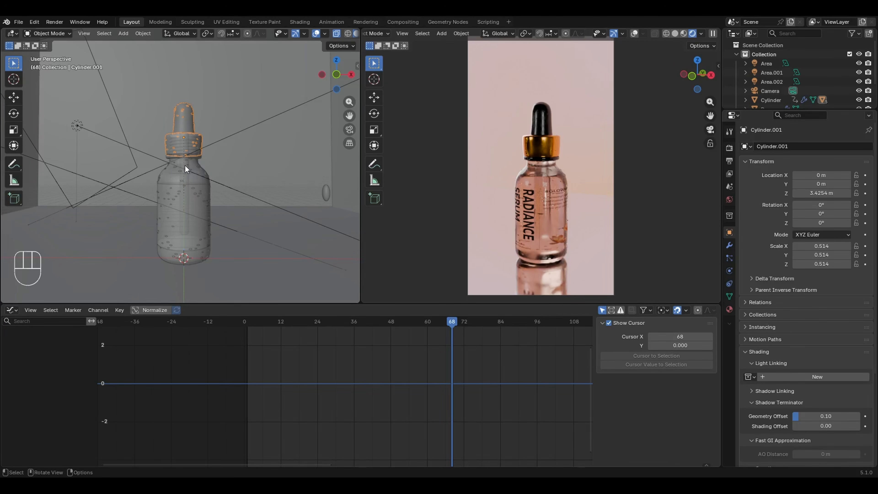
pyautogui.press('g')
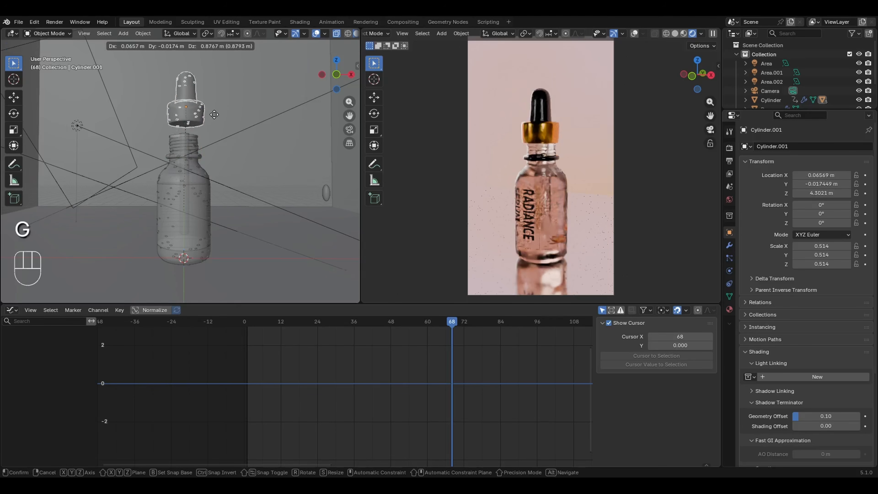
pyautogui.press('Escape')
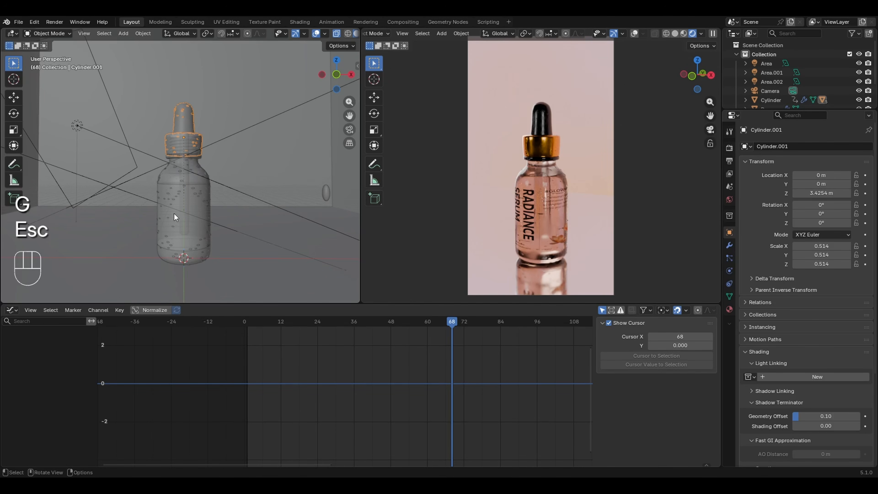
# - Parent the glass pipette inside the bottle to the dropper cap and test the link with a cancelled move of the cap
pyautogui.click(180, 132)
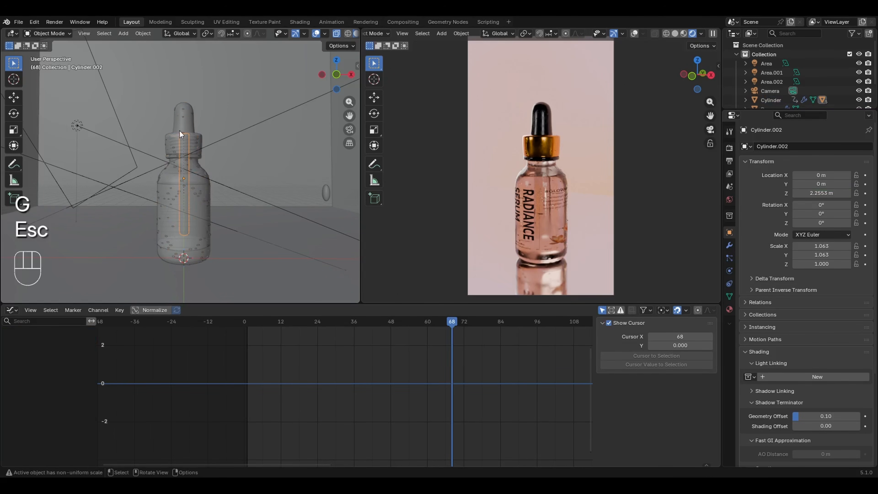
pyautogui.keyDown('shift'); pyautogui.click(187, 111); pyautogui.keyUp('shift')
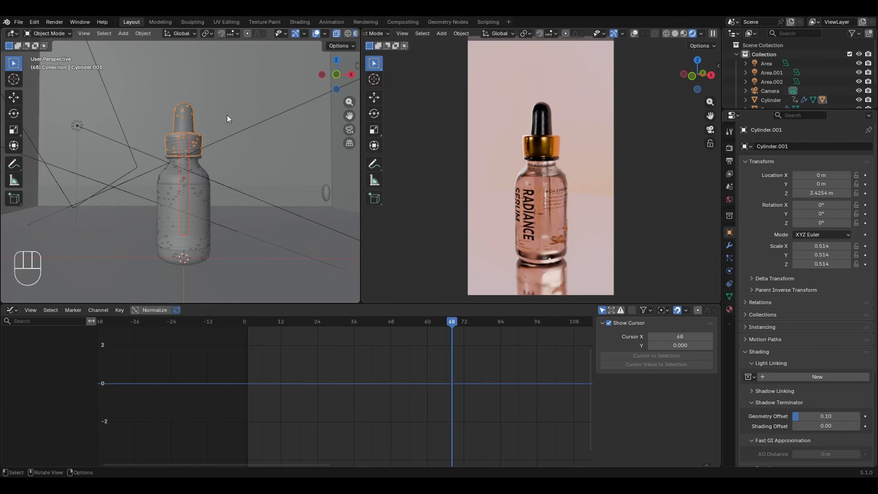
pyautogui.hotkey('ctrl', 'p')
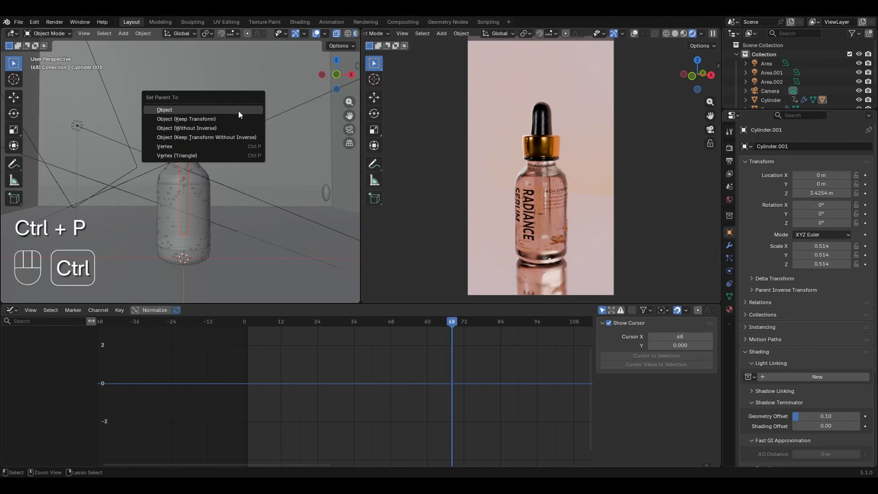
pyautogui.click(196, 110)
pyautogui.click(191, 128)
pyautogui.click(189, 119)
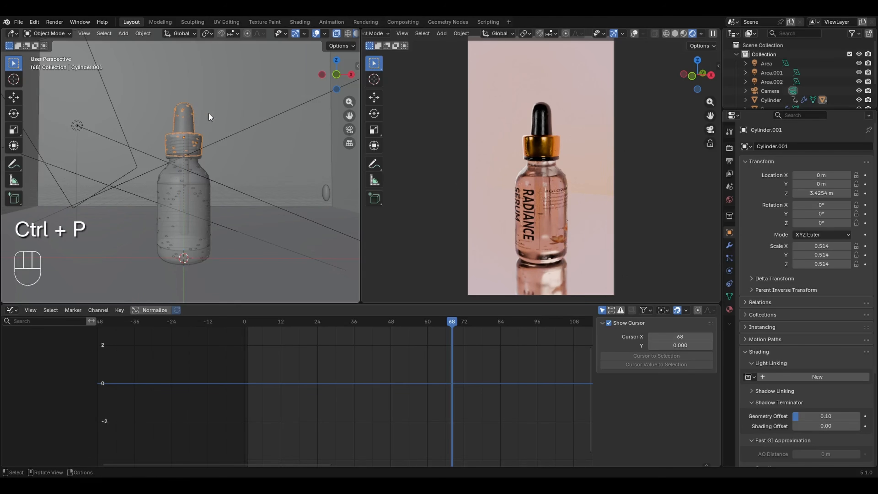
pyautogui.press('g')
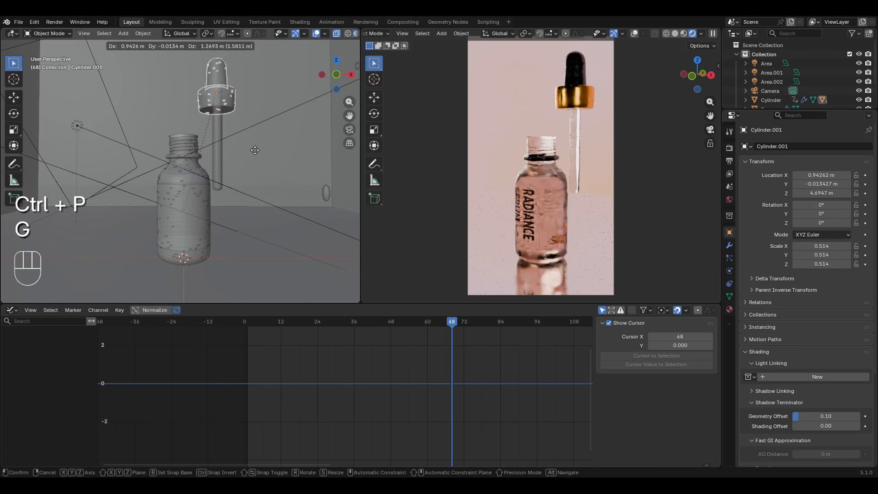
pyautogui.press('Escape')
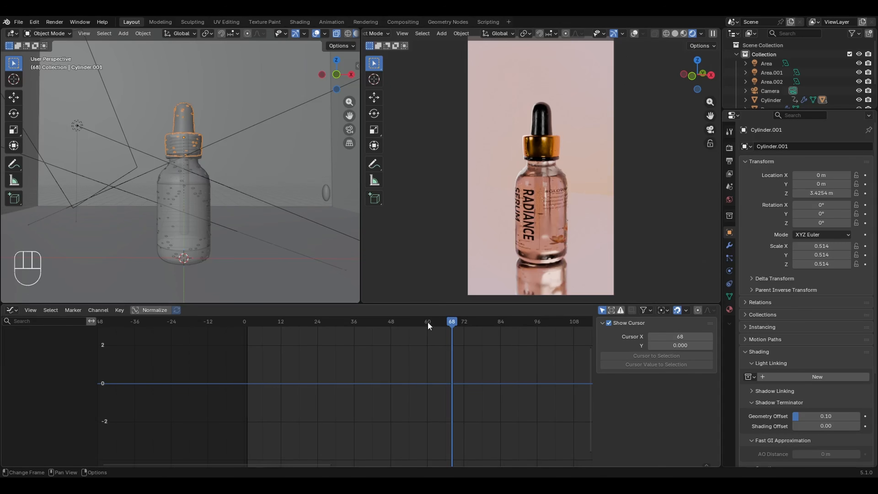
# - Insert a Z rotation keyframe of 0° for the dropper cap at frame 60
pyautogui.moveTo(428, 324)
pyautogui.mouseDown()
pyautogui.moveTo(359, 325)
pyautogui.moveTo(436, 335)
pyautogui.moveTo(427, 334)
pyautogui.mouseUp()
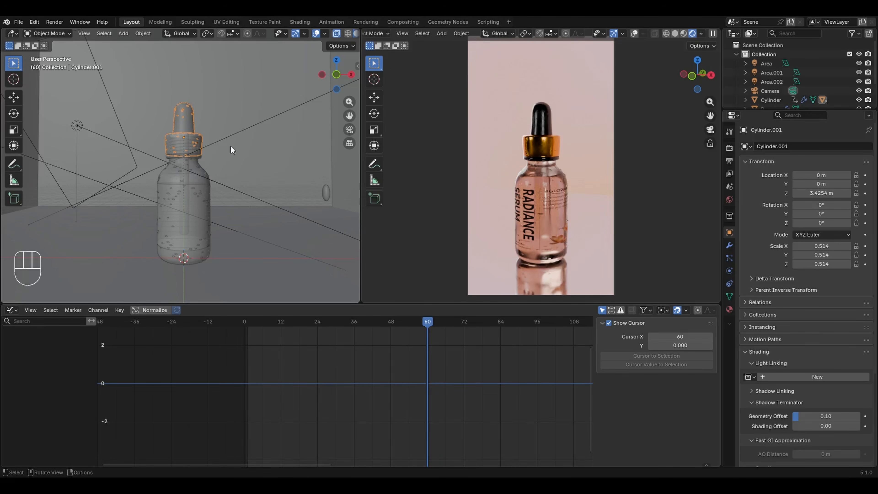
pyautogui.press('r')
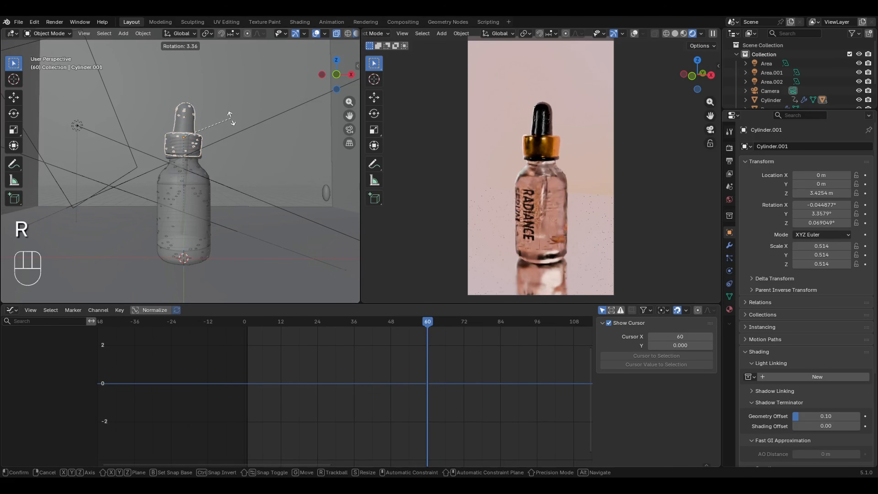
pyautogui.press('z')
pyautogui.press('Escape')
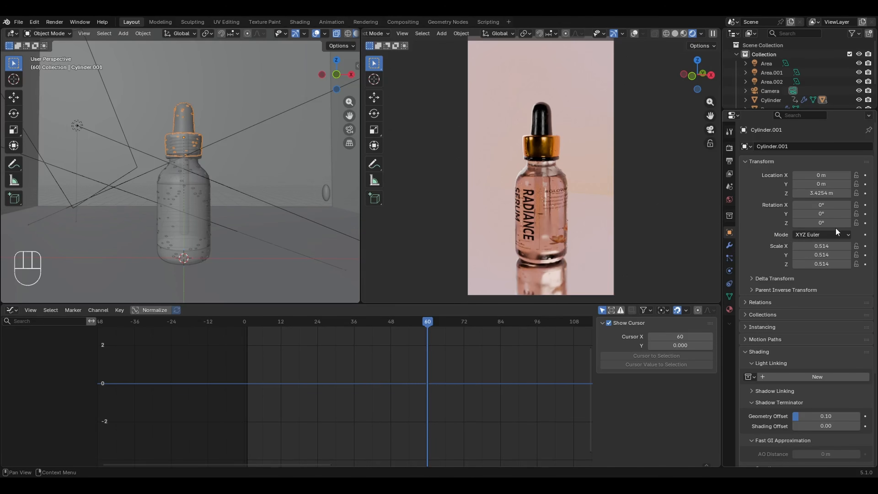
pyautogui.click(865, 223)
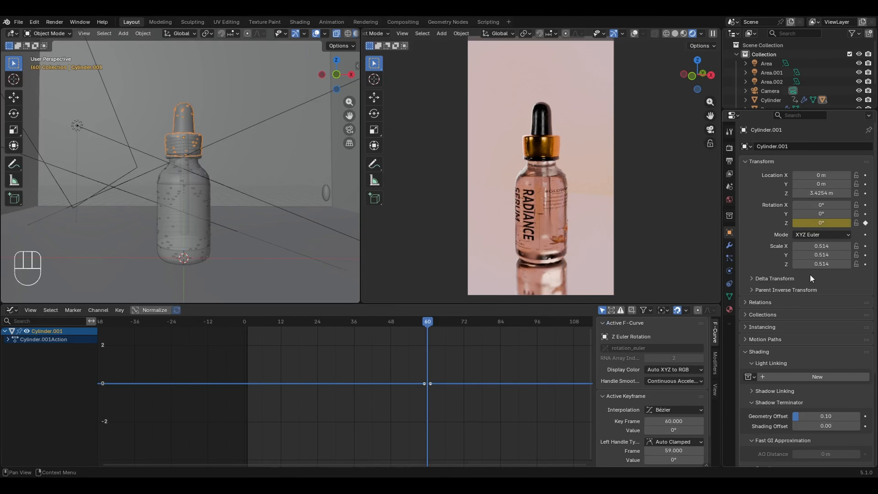
# - Set the dropper cap's Z rotation to 720° at frame 120 and insert a keyframe for it
pyautogui.moveTo(487, 344)
pyautogui.keyDown('ctrl'); pyautogui.mouseDown(button='middle')
pyautogui.moveTo(469, 367)
pyautogui.moveTo(475, 373)
pyautogui.moveTo(472, 349)
pyautogui.mouseUp(button='middle'); pyautogui.keyUp('ctrl')
pyautogui.moveTo(500, 323); pyautogui.dragTo(524, 325)
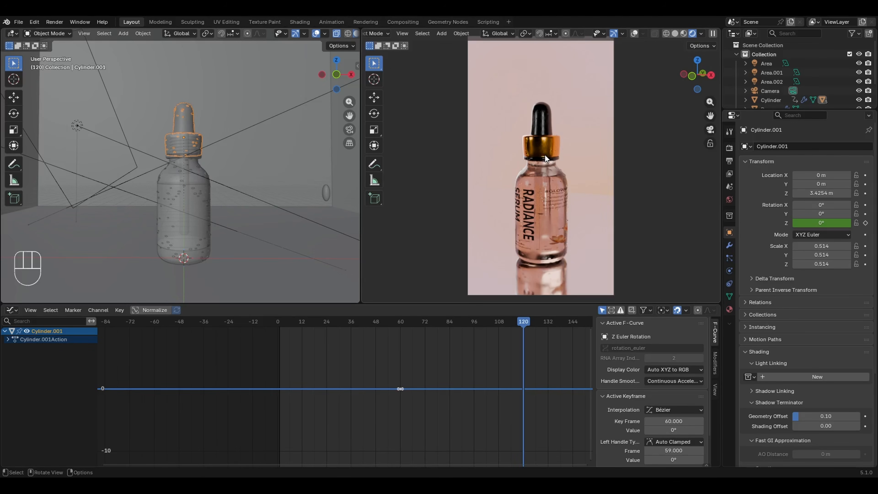
pyautogui.click(822, 222)
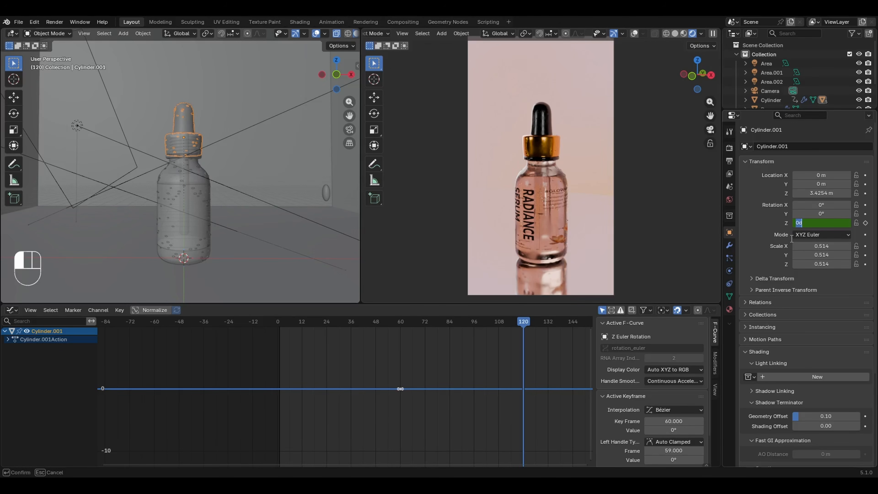
pyautogui.write('720')
pyautogui.press('Return')
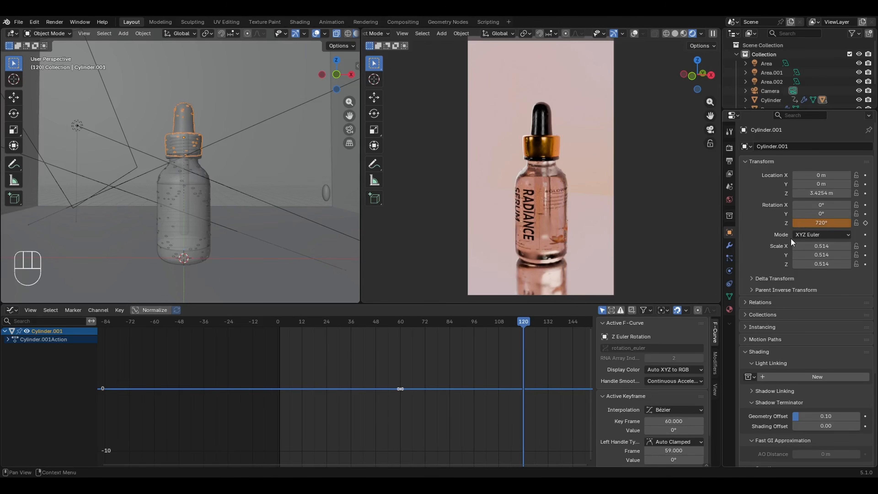
pyautogui.click(865, 223)
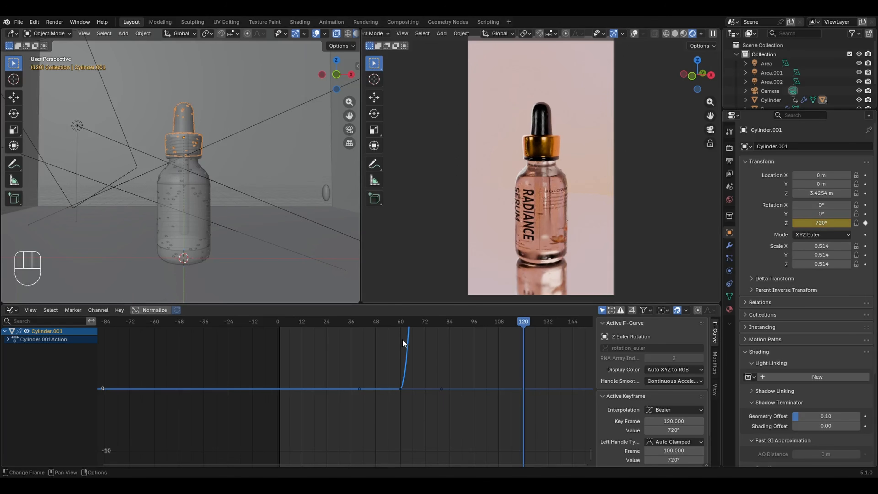
# - Preview the cap's unscrewing rotation by playing the animation from frame 57
pyautogui.moveTo(405, 325); pyautogui.dragTo(394, 321)
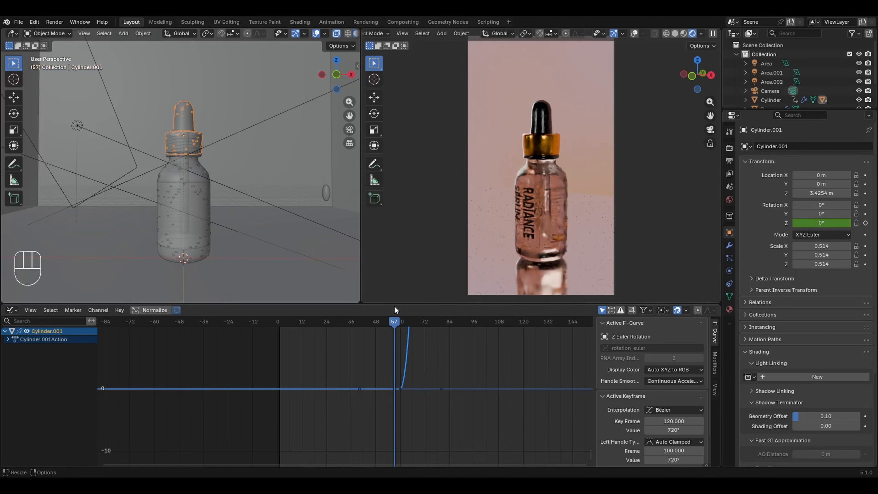
pyautogui.press('space')
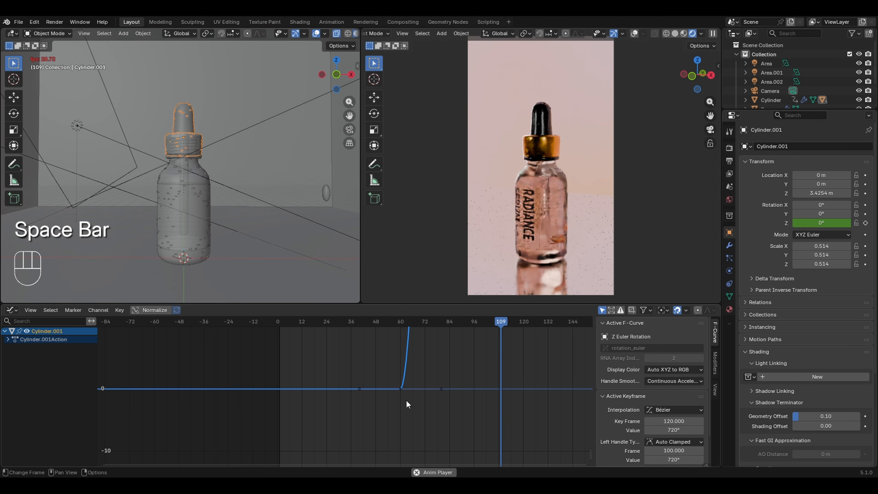
pyautogui.press('space')
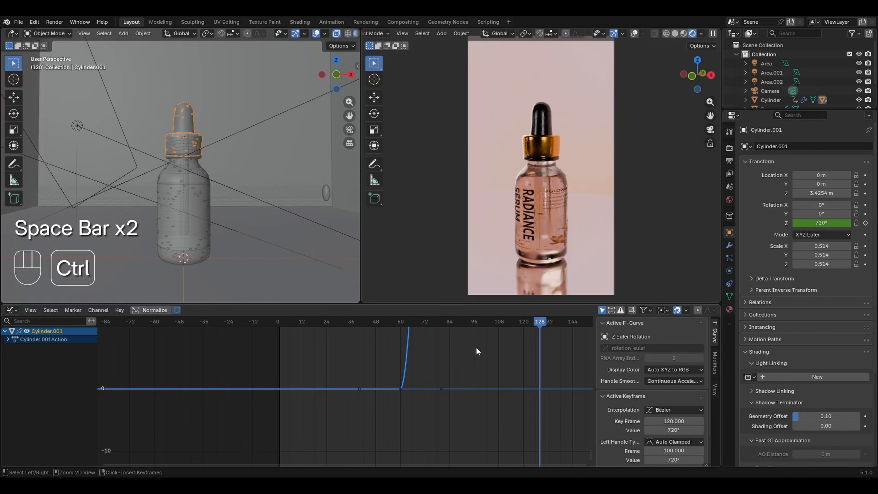
# - Frame the cap's Z Euler Rotation curve and scale its two inner Bézier handles by -1 along X
pyautogui.keyDown('ctrl'); pyautogui.moveTo(481, 337); pyautogui.dragTo(474, 402, button='middle'); pyautogui.keyUp('ctrl')
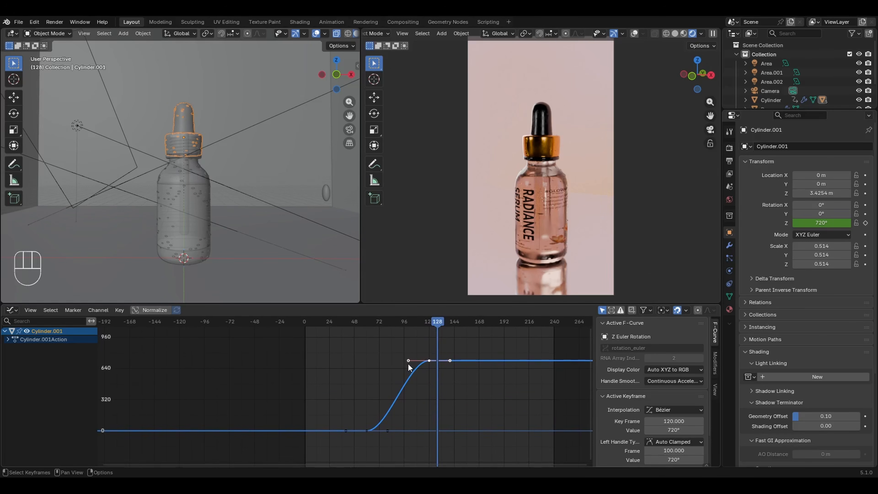
pyautogui.keyDown('ctrl'); pyautogui.moveTo(410, 398); pyautogui.dragTo(415, 347, button='middle'); pyautogui.keyUp('ctrl')
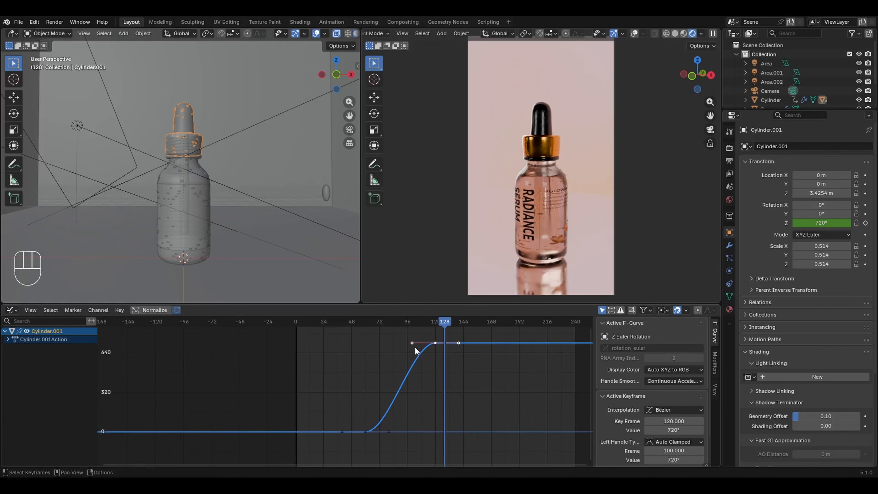
pyautogui.keyDown('shift'); pyautogui.click(390, 432); pyautogui.keyUp('shift')
pyautogui.press('s')
pyautogui.press('x')
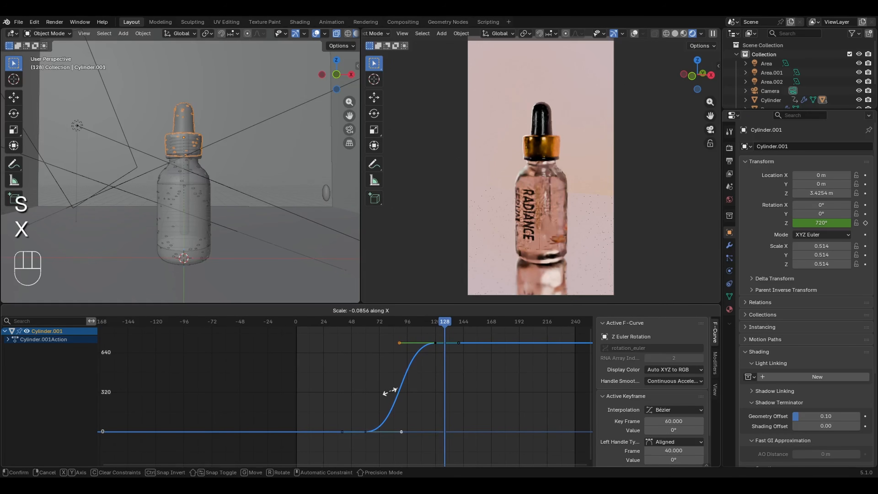
pyautogui.click(356, 381)
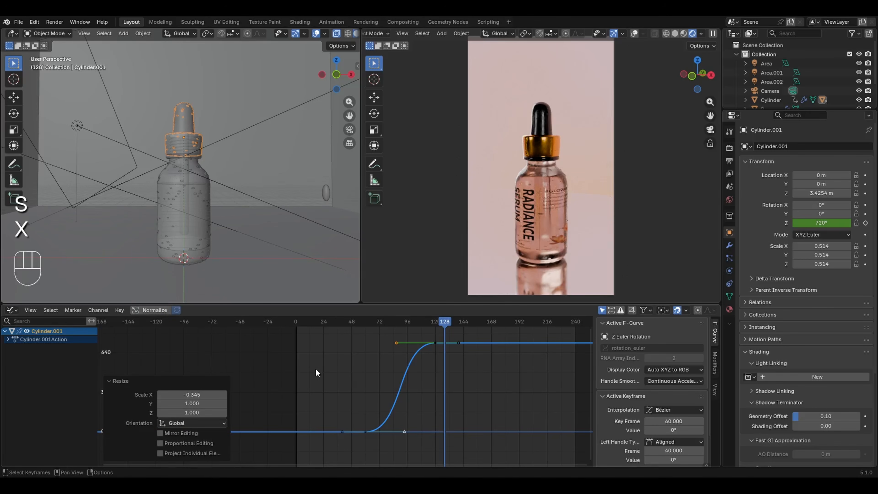
pyautogui.click(196, 395)
pyautogui.write('-1')
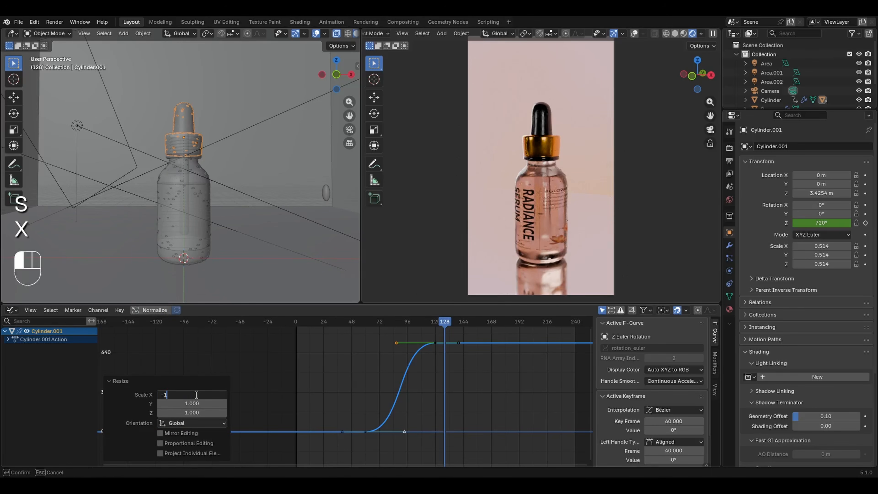
pyautogui.press('Return')
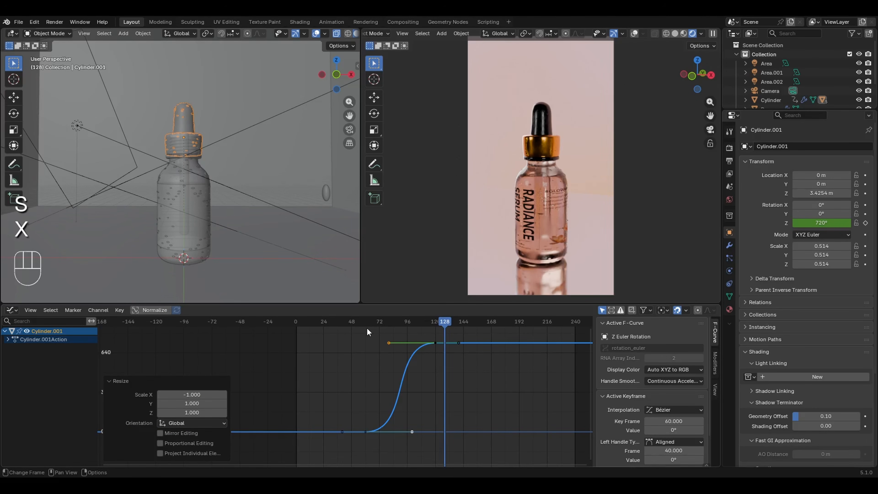
# - Play the animation from frame 26 to review the bottle's rise together with the cap's eased rotation
pyautogui.moveTo(357, 322); pyautogui.dragTo(332, 326)
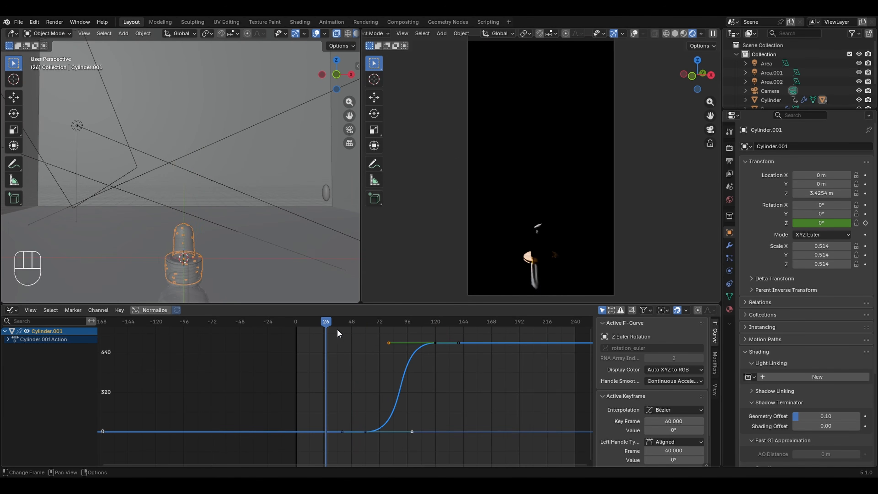
pyautogui.press('space')
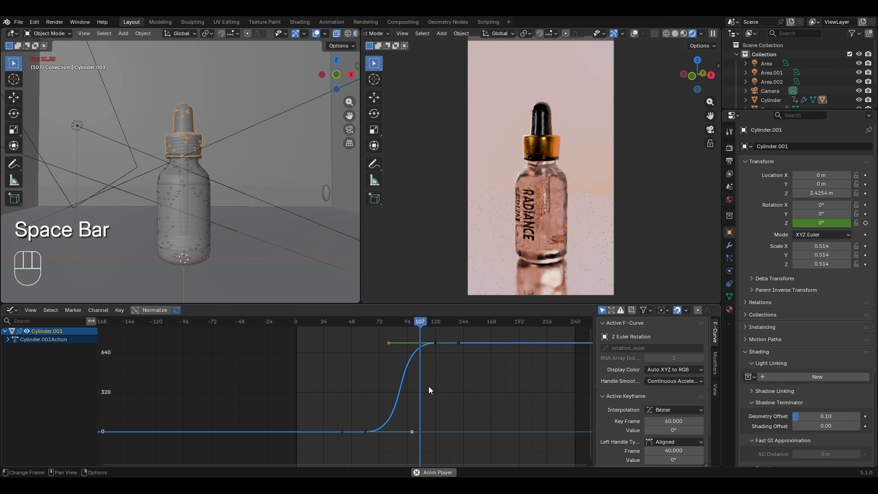
pyautogui.press('space')
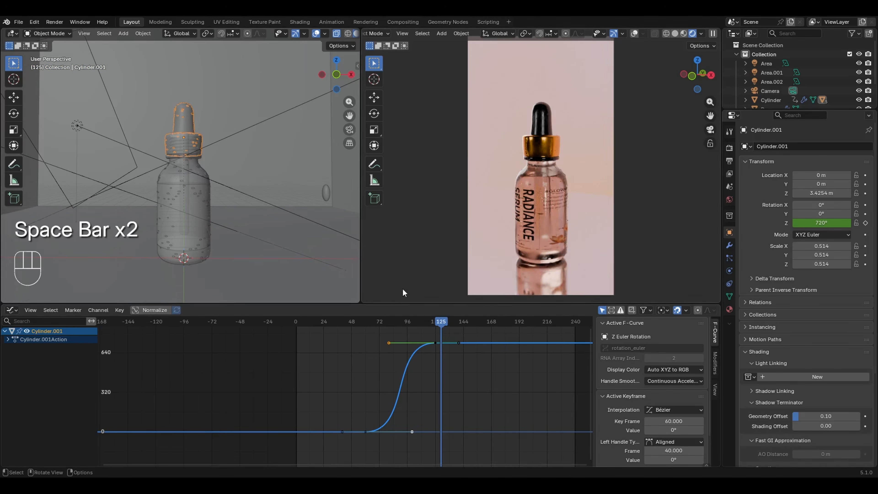
# - Play the animation from about frame 65 to check the cap's unscrewing rotation
pyautogui.click(371, 325)
pyautogui.press('space')
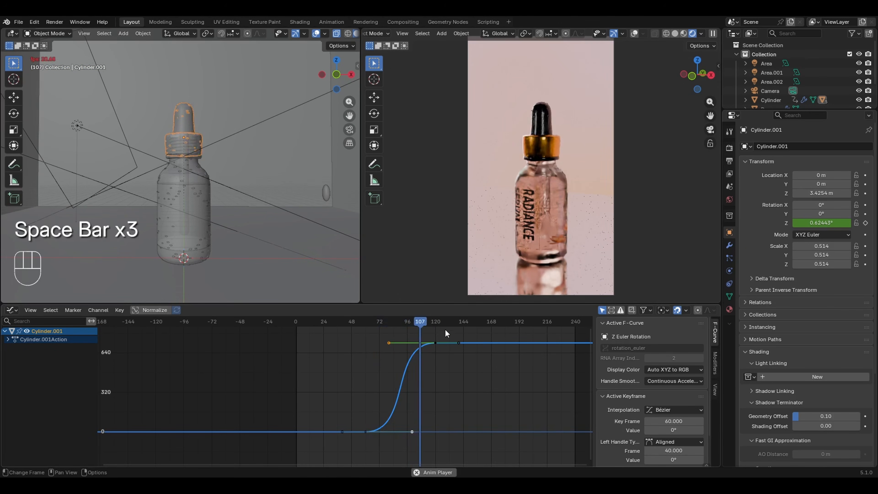
pyautogui.press('space')
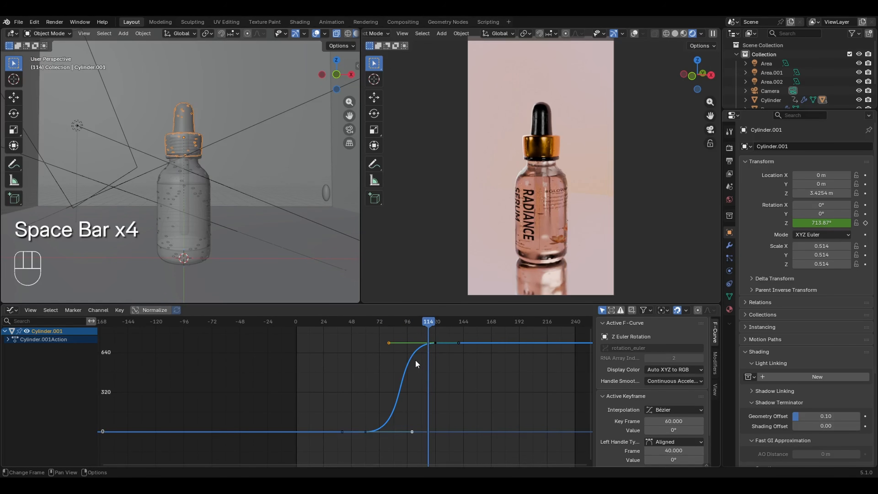
# - Go to frame 57 and look at the Set Origin options for the selected dropper cap
pyautogui.moveTo(413, 359); pyautogui.dragTo(359, 348)
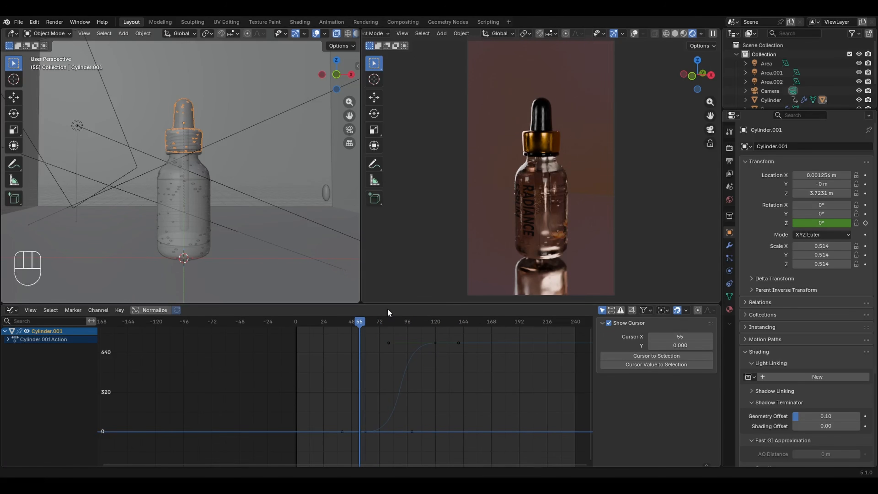
pyautogui.press('Right')
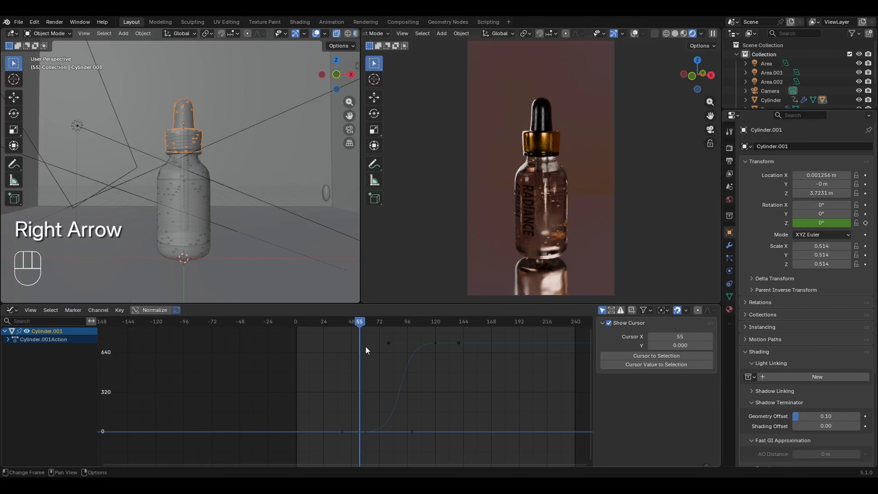
pyautogui.press('Right')
pyautogui.press('Right')
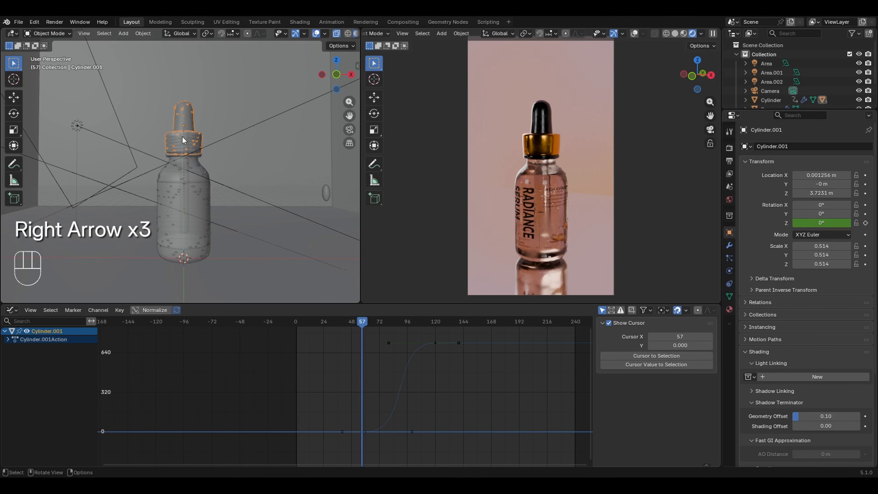
pyautogui.click(148, 33)
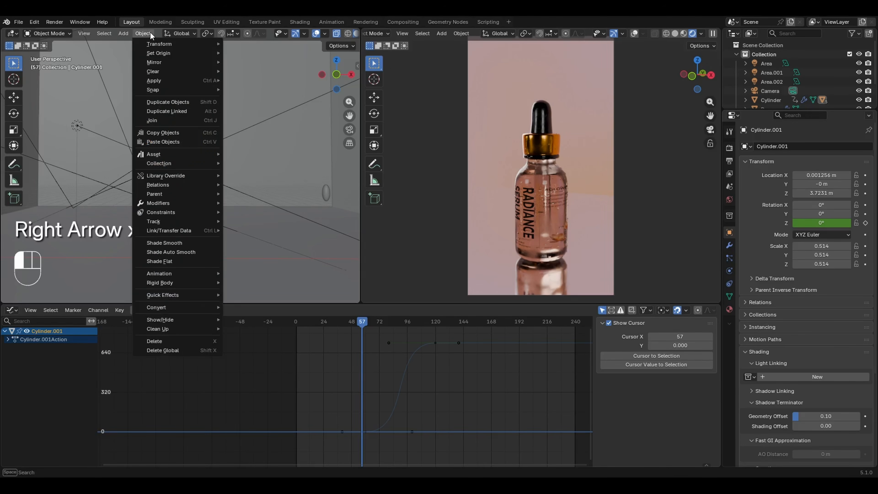
pyautogui.moveTo(158, 52)
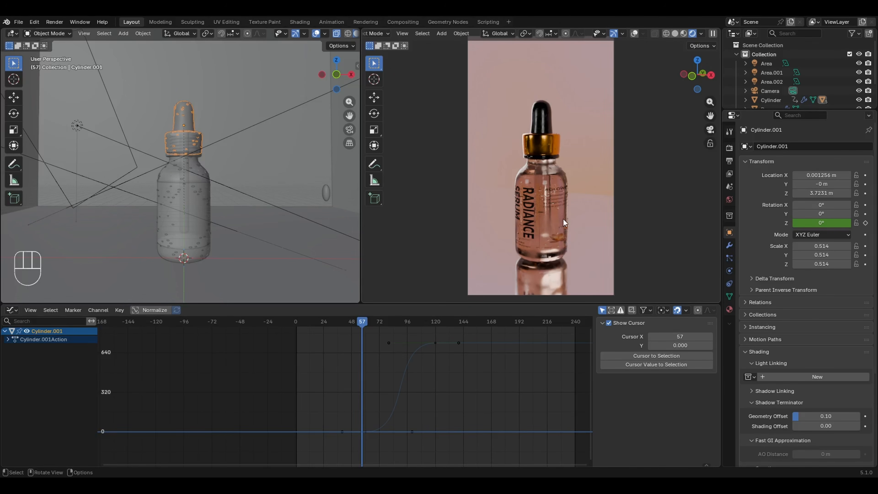
# - Insert a keyframe on the dropper cap's Z location at frame 72
pyautogui.press('ctrl')
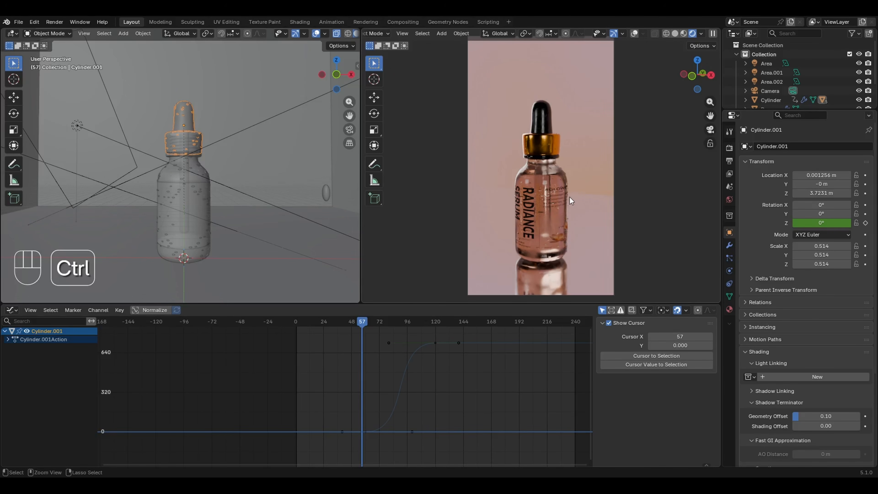
pyautogui.keyDown('ctrl'); pyautogui.moveTo(570, 197); pyautogui.dragTo(553, 144, button='middle'); pyautogui.keyUp('ctrl')
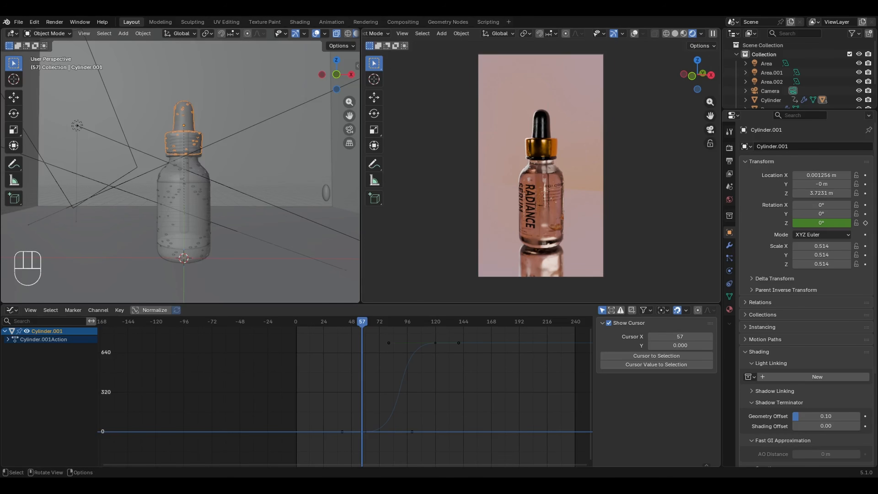
pyautogui.click(379, 325)
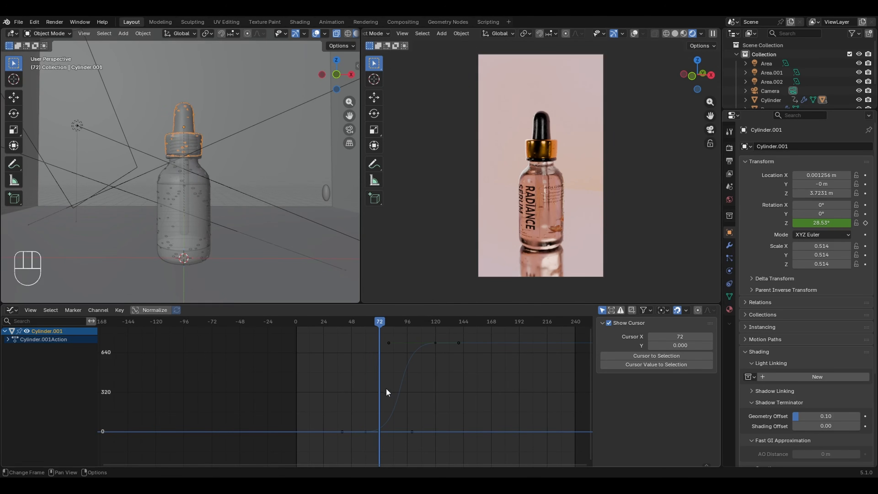
pyautogui.moveTo(386, 410)
pyautogui.keyDown('ctrl'); pyautogui.mouseDown(button='middle')
pyautogui.moveTo(378, 408)
pyautogui.moveTo(386, 400)
pyautogui.moveTo(383, 413)
pyautogui.mouseUp(button='middle'); pyautogui.keyUp('ctrl')
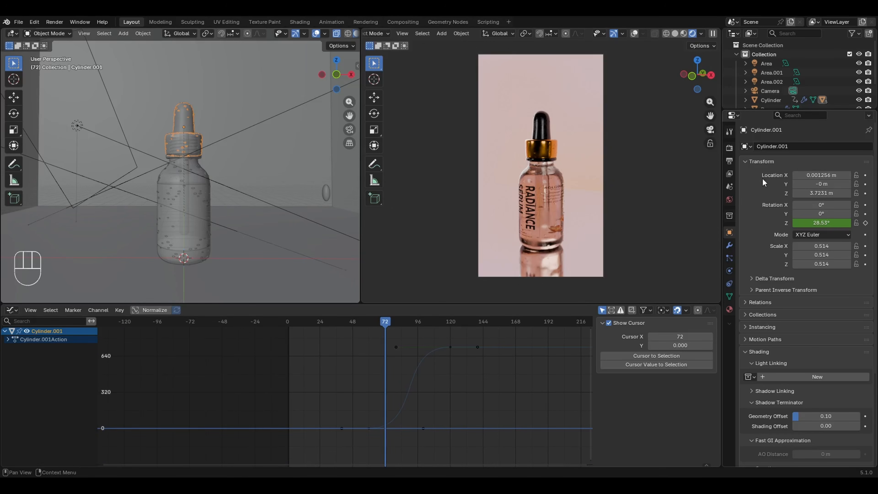
pyautogui.click(866, 194)
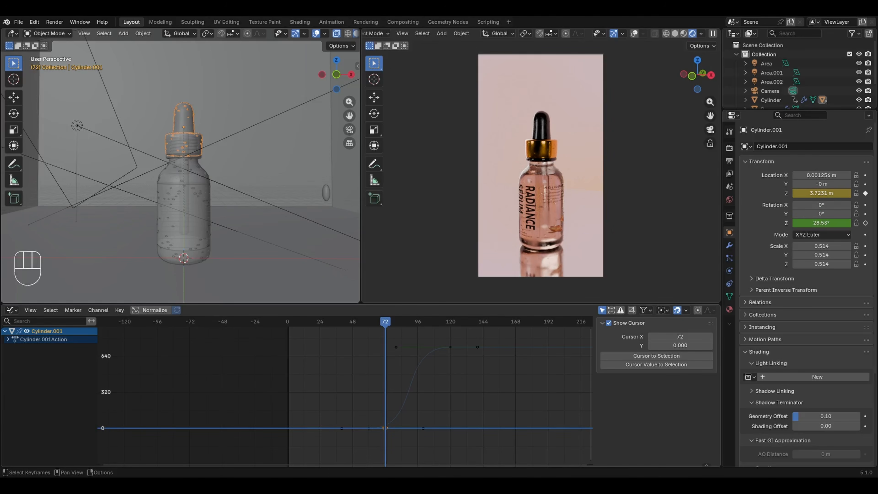
# - Raise the cap out of the bottle to a Z location of 5.2131 m at frame 104 and keyframe that value
pyautogui.moveTo(386, 321); pyautogui.dragTo(429, 325)
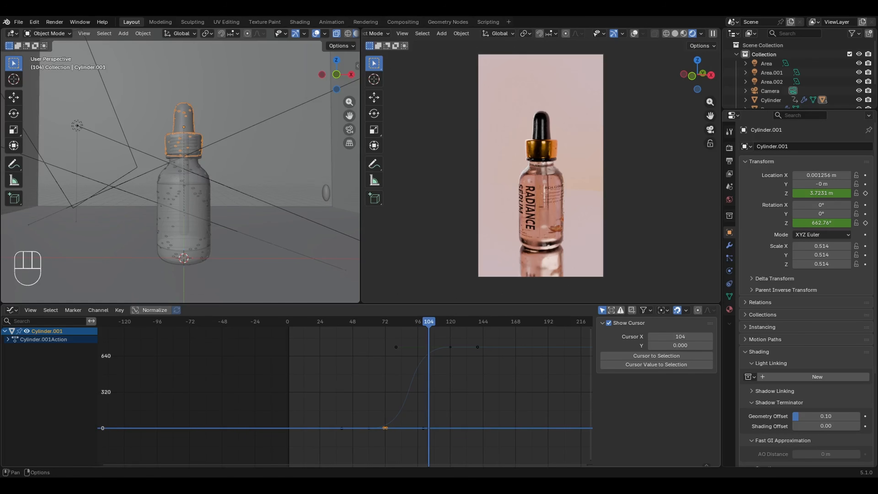
pyautogui.moveTo(830, 193); pyautogui.dragTo(836, 202)
pyautogui.press('alt')
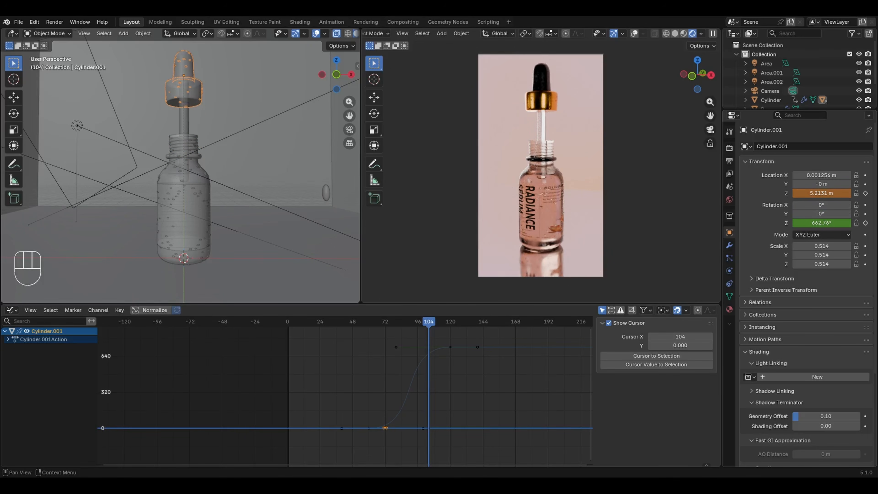
pyautogui.click(866, 194)
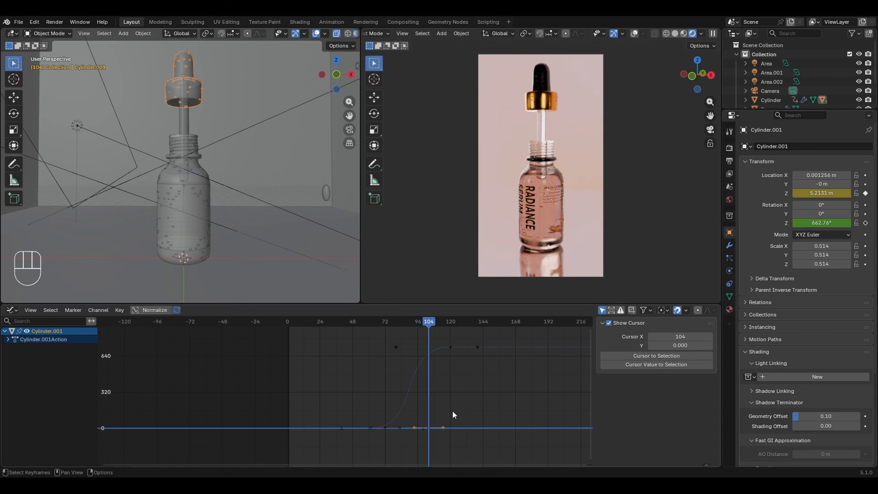
# - Hide the cap's Z Euler Rotation curve and frame its Z Location curve in the Graph Editor
pyautogui.click(7, 339)
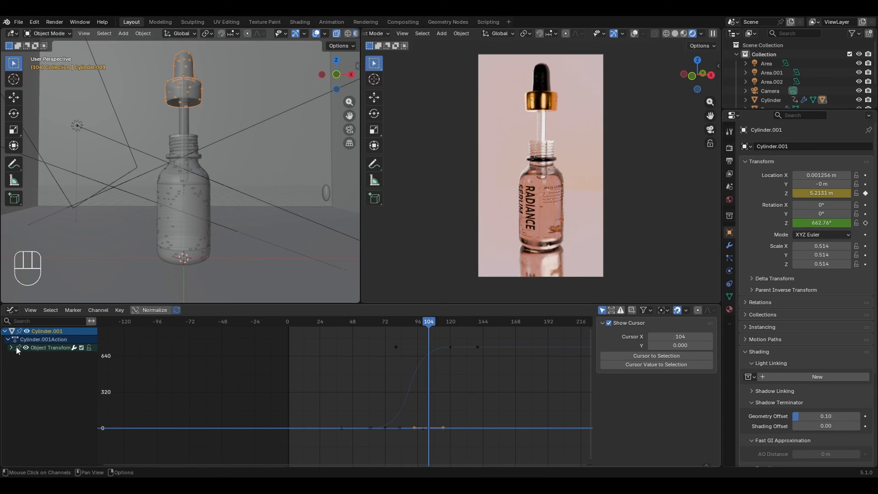
pyautogui.click(11, 348)
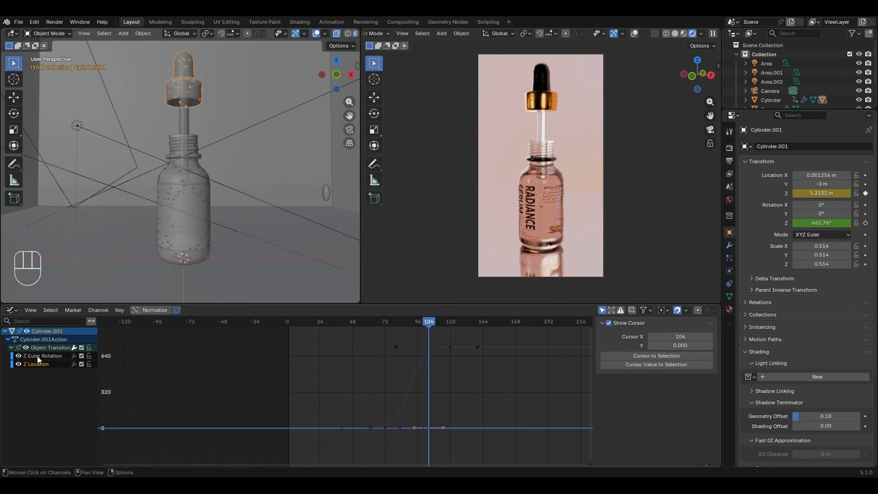
pyautogui.click(19, 355)
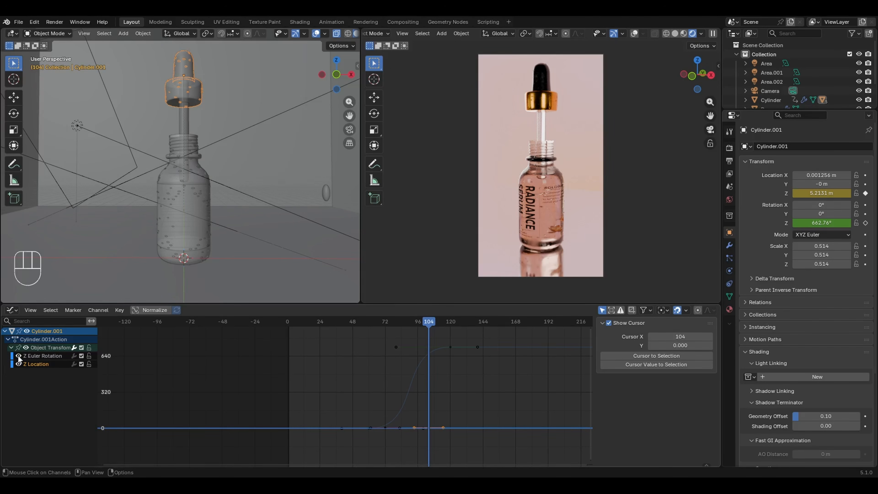
pyautogui.click(33, 365)
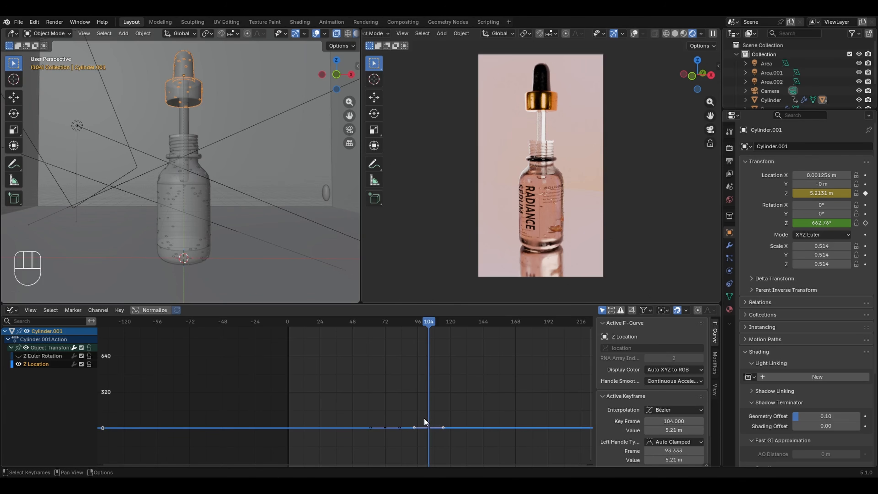
pyautogui.press('KP_Decimal')
pyautogui.keyDown('ctrl'); pyautogui.moveTo(433, 359); pyautogui.dragTo(404, 396, button='middle'); pyautogui.keyUp('ctrl')
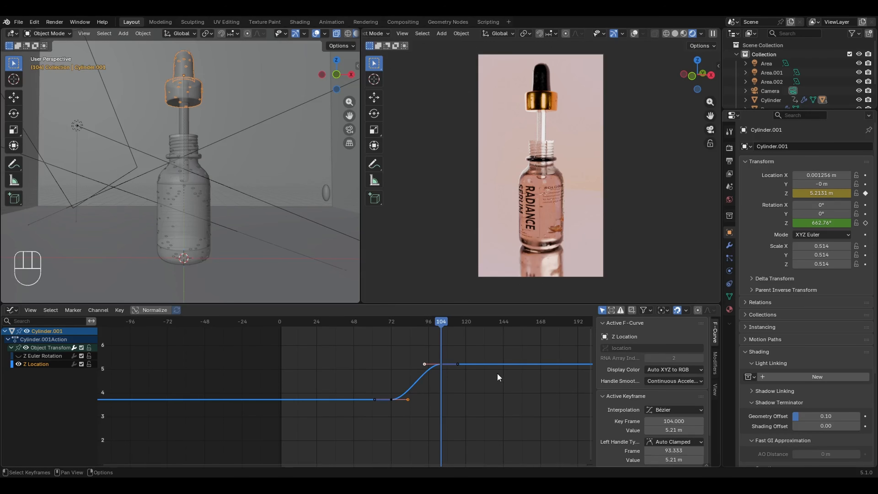
# - Scale the two inner Bézier handles of the cap's Z Location curve by -1 along X
pyautogui.press('s')
pyautogui.press('x')
pyautogui.click(320, 375)
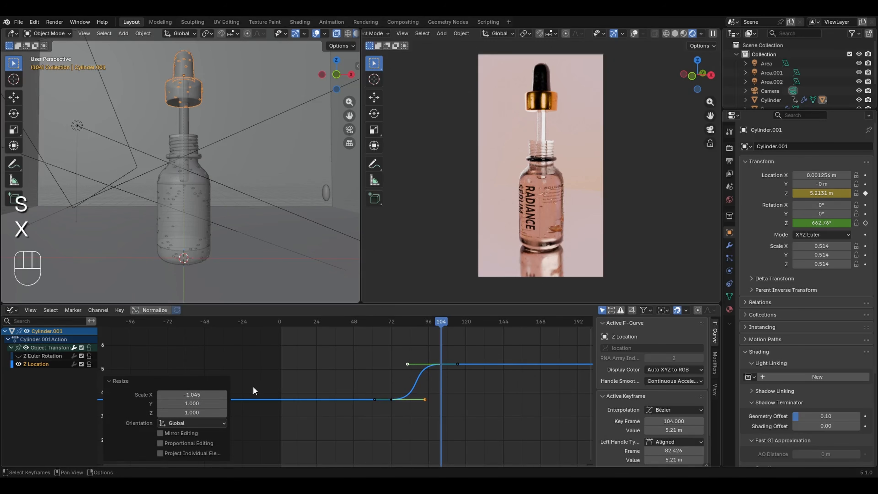
pyautogui.click(194, 395)
pyautogui.write('-')
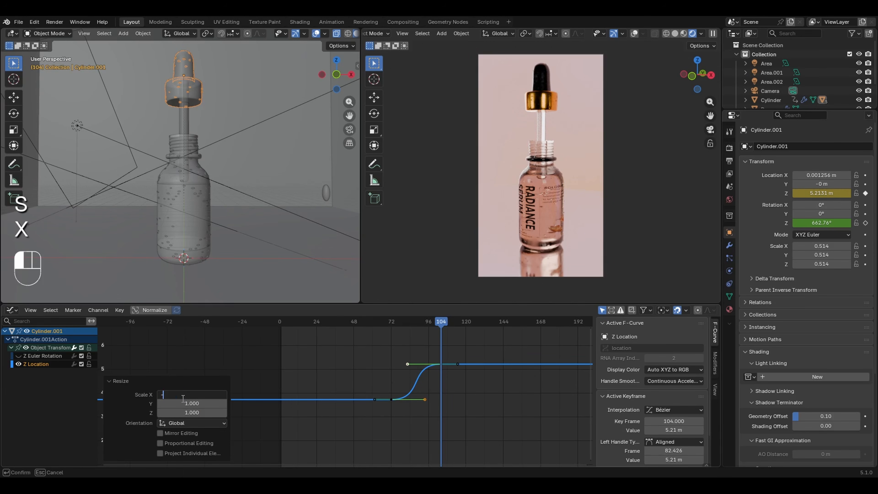
pyautogui.write('1')
pyautogui.press('Return')
# - Play the animation from frame 30 to review the bottle's rise and the cap lifting off
pyautogui.click(326, 330)
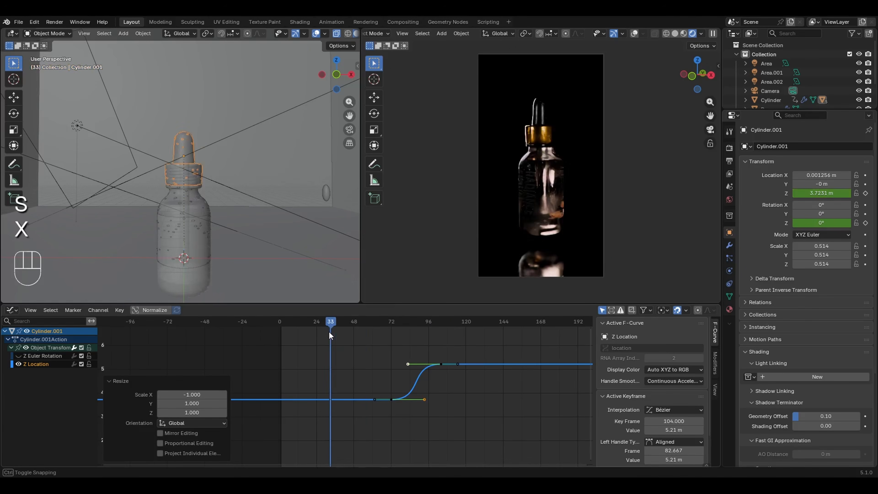
pyautogui.press('space')
pyautogui.hotkey('ctrl', 'z')
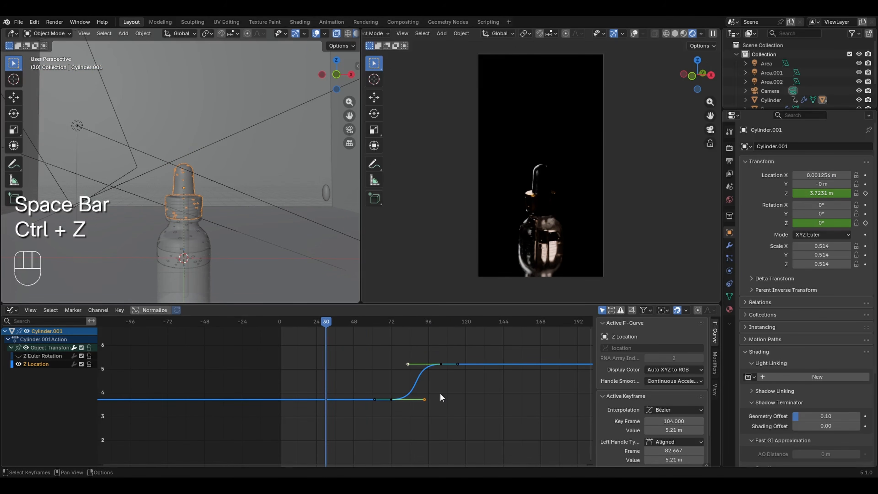
pyautogui.press('space')
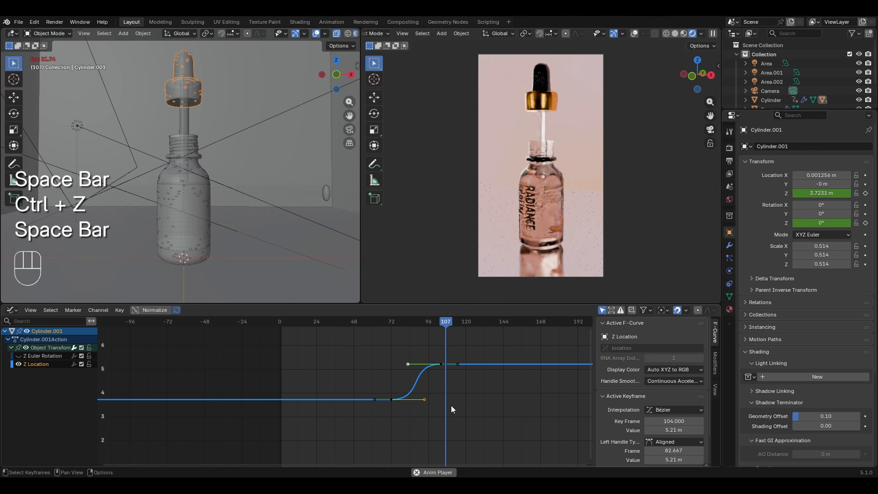
pyautogui.press('space')
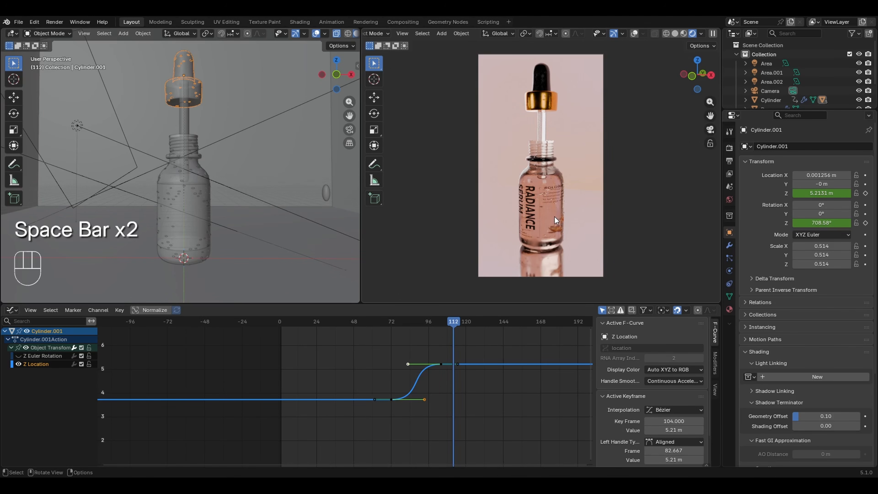
# - Insert a hold keyframe on the raised cap's Z location at frame 132
pyautogui.moveTo(403, 332); pyautogui.dragTo(442, 328)
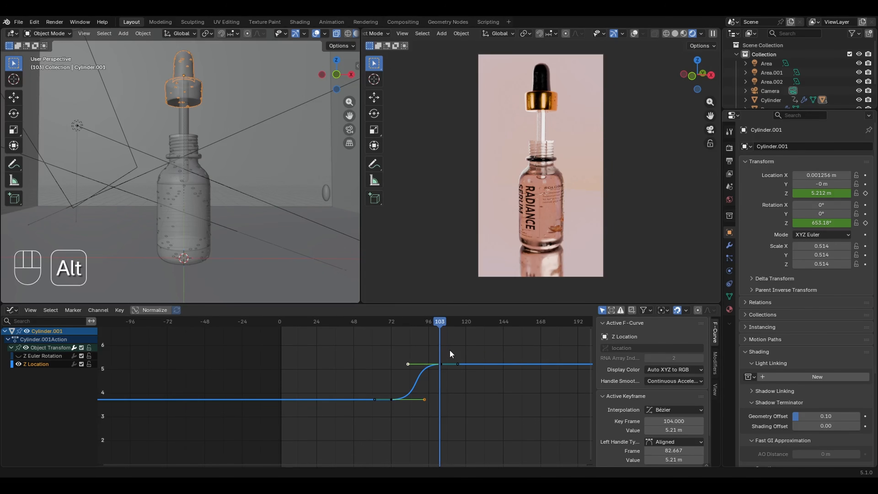
pyautogui.keyDown('alt'); pyautogui.scroll(1, 450, 350); pyautogui.keyUp('alt')
pyautogui.scroll(-3, 450, 349)
pyautogui.moveTo(446, 347); pyautogui.dragTo(331, 351, button='middle')
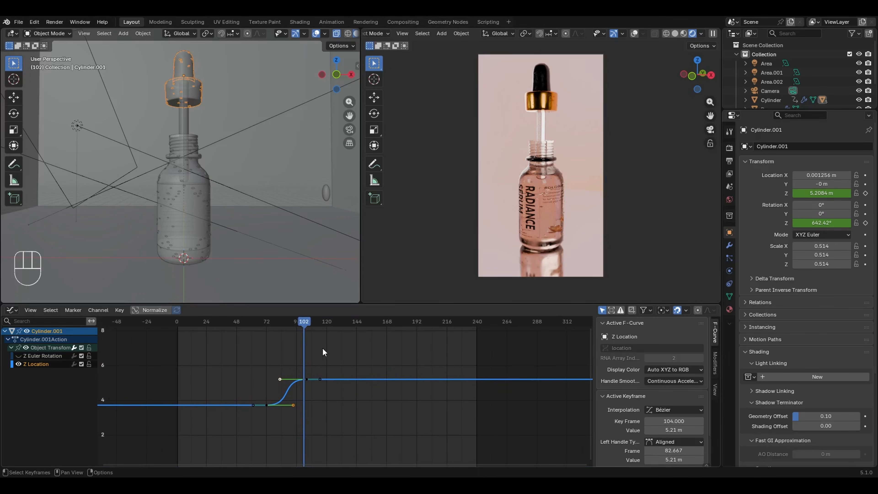
pyautogui.moveTo(304, 324); pyautogui.dragTo(351, 327)
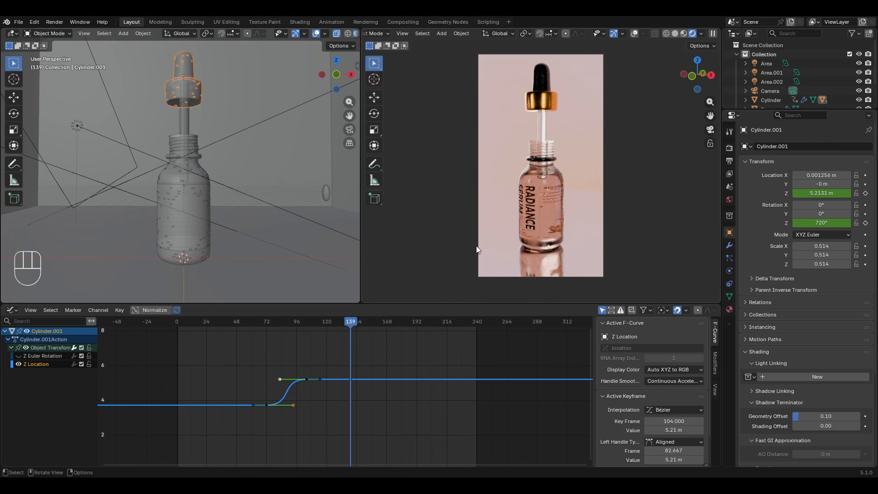
pyautogui.press('Tab')
pyautogui.press('Tab')
pyautogui.moveTo(348, 323); pyautogui.dragTo(342, 324)
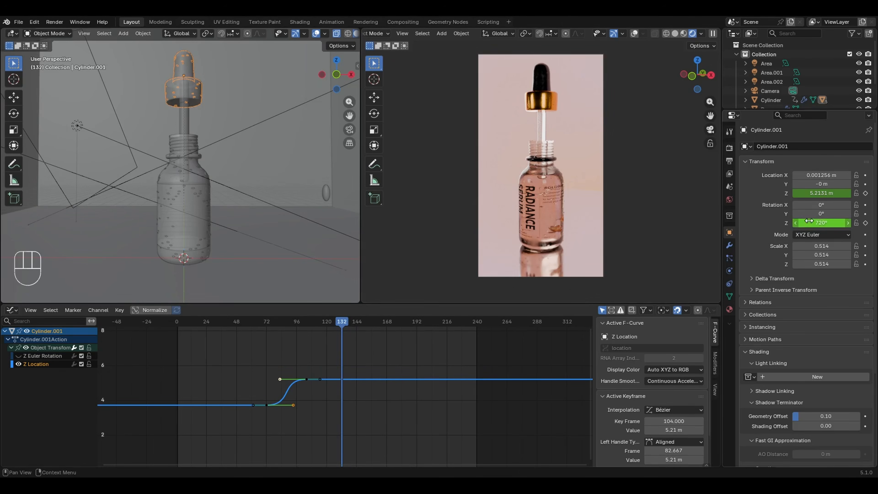
pyautogui.press('i')
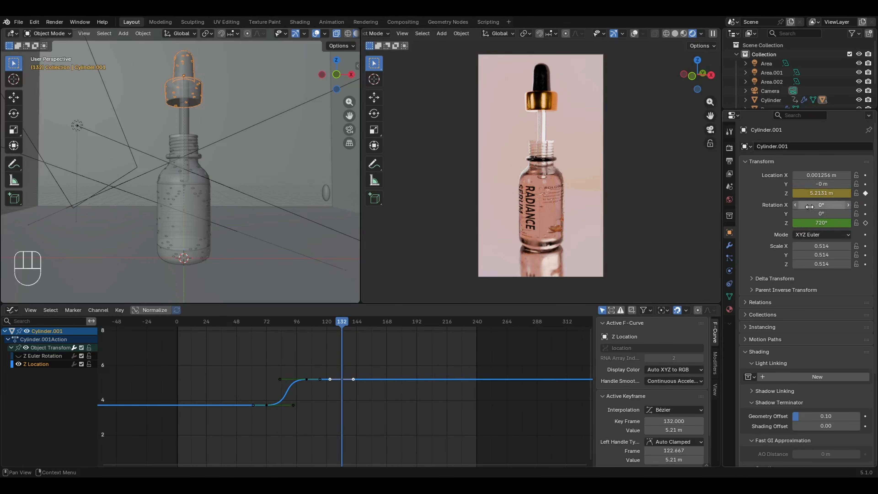
# - Duplicate the cap's lowered Z Location keyframe from frame 72 to frame 192, moving it only along X
pyautogui.keyDown('ctrl'); pyautogui.moveTo(328, 380); pyautogui.dragTo(209, 362, button='middle'); pyautogui.keyUp('ctrl')
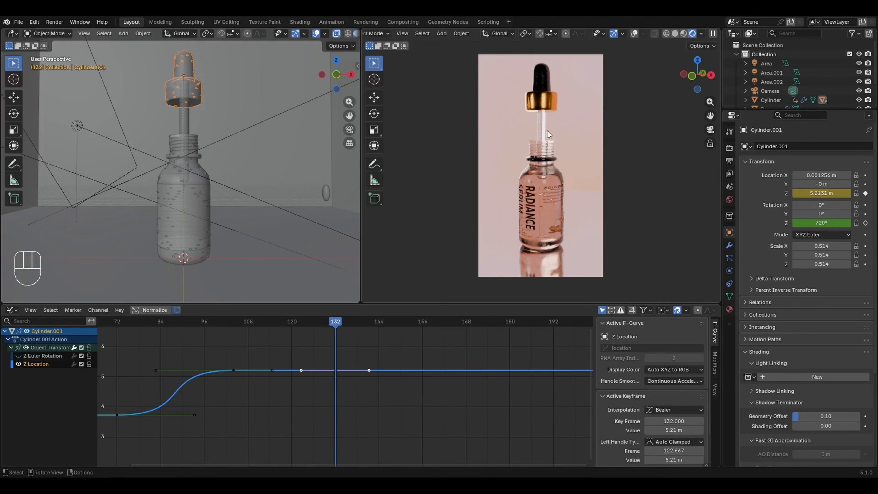
pyautogui.keyDown('ctrl'); pyautogui.moveTo(477, 357); pyautogui.dragTo(420, 322, button='middle'); pyautogui.keyUp('ctrl')
pyautogui.moveTo(419, 323); pyautogui.dragTo(427, 322)
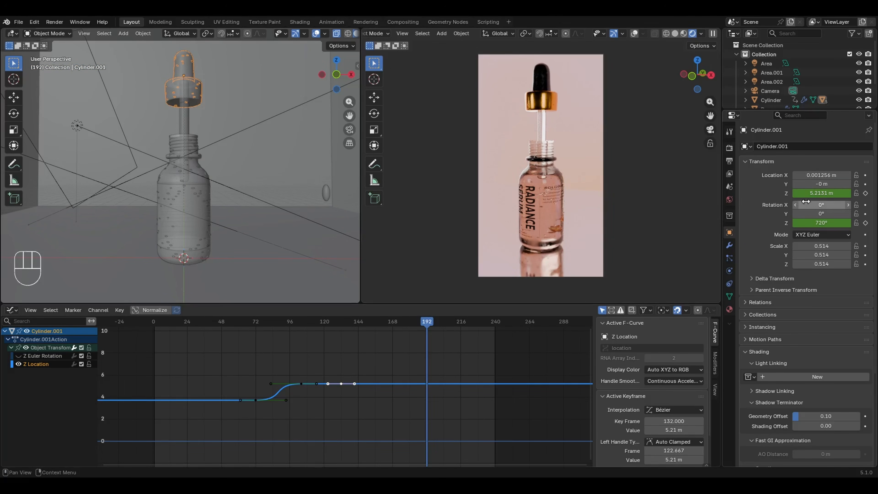
pyautogui.click(255, 400)
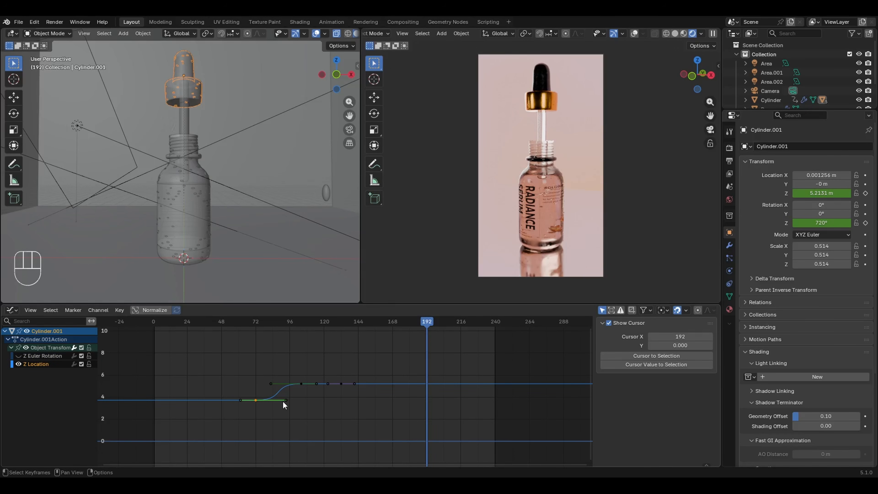
pyautogui.moveTo(251, 393); pyautogui.dragTo(263, 412)
pyautogui.hotkey('shift', 'd')
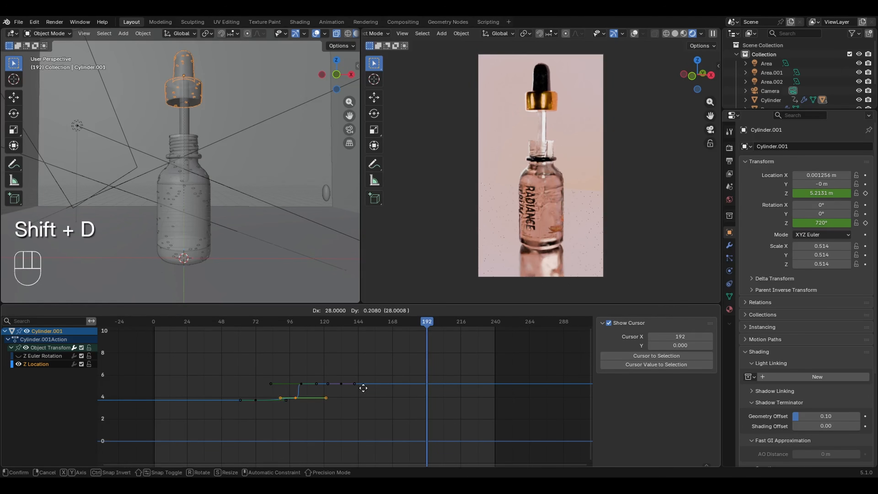
pyautogui.press('x')
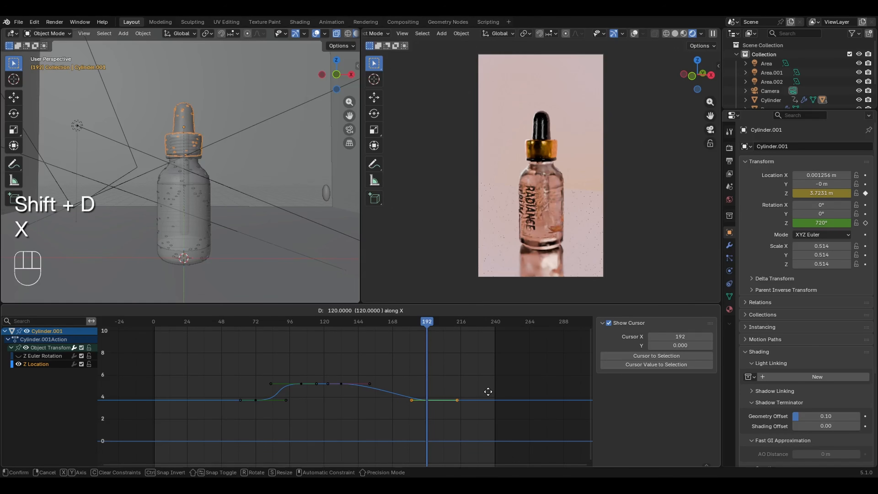
pyautogui.click(488, 391)
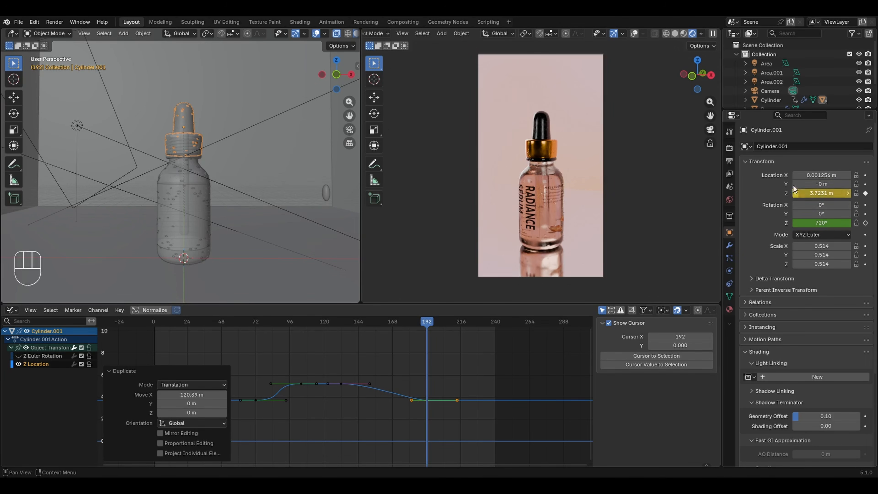
# - Scale the two inner Bézier handles of the cap's descending Z Location segment by -1 along X
pyautogui.keyDown('shift'); pyautogui.moveTo(409, 409); pyautogui.dragTo(457, 370, button='middle'); pyautogui.keyUp('shift')
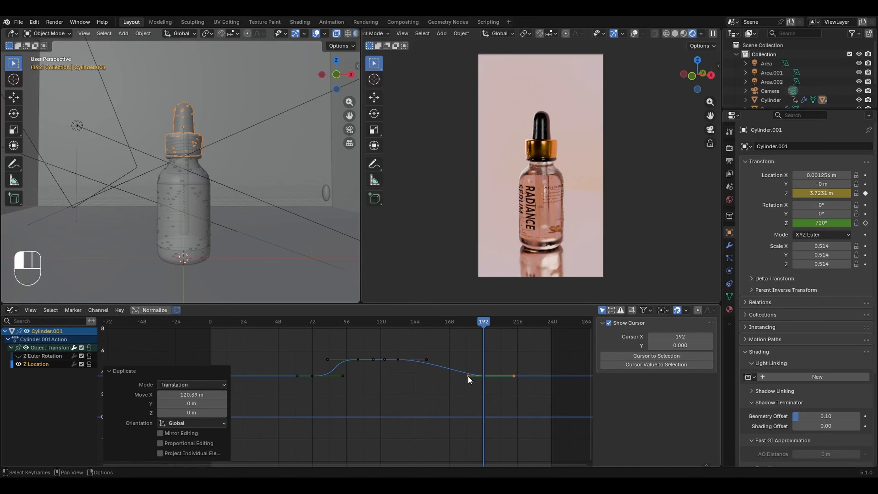
pyautogui.click(467, 375)
pyautogui.keyDown('shift'); pyautogui.click(429, 360); pyautogui.keyUp('shift')
pyautogui.press('s')
pyautogui.press('x')
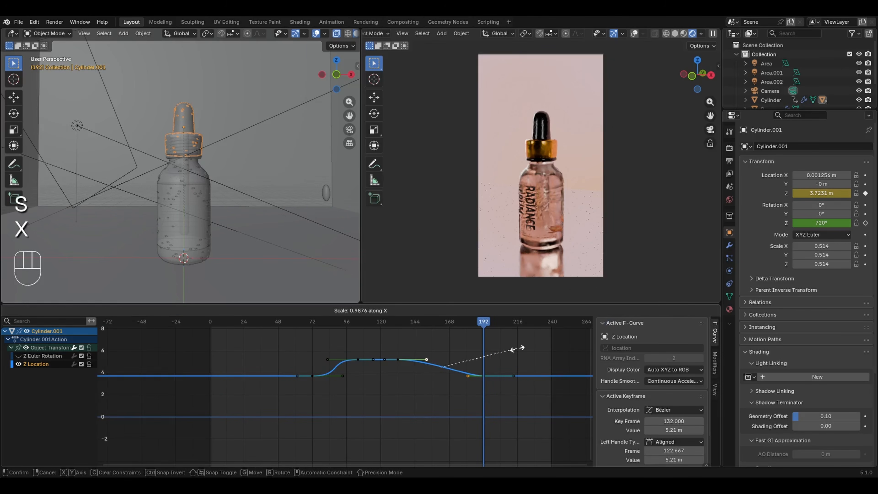
pyautogui.click(412, 368)
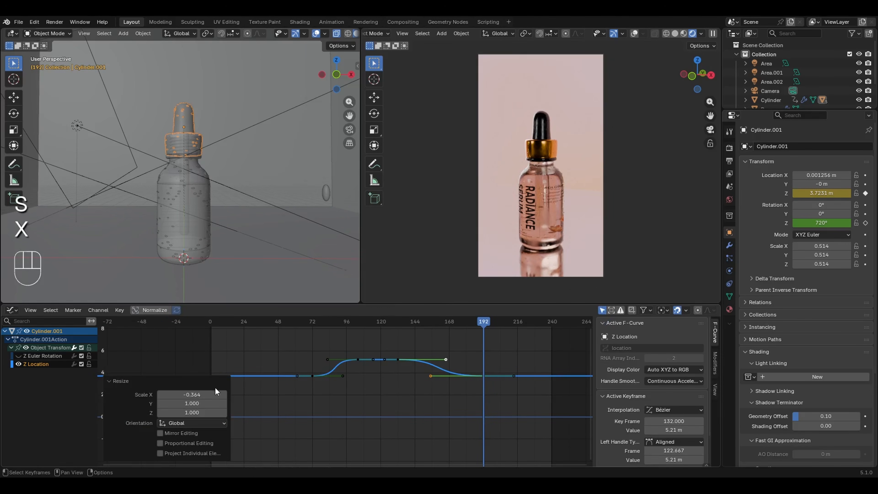
pyautogui.click(189, 395)
pyautogui.write('-1')
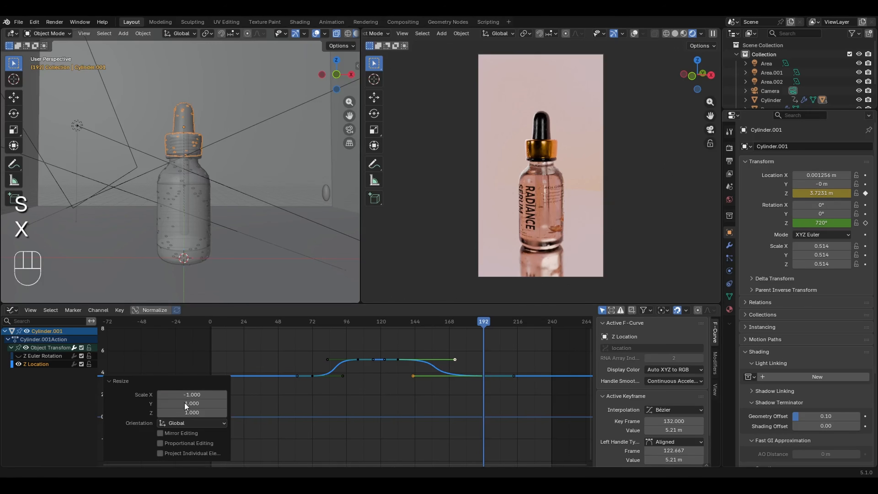
pyautogui.press('Return')
# - Play the animation from frame 2 and scrub back through the cap's descent to review its timing
pyautogui.moveTo(285, 324); pyautogui.dragTo(213, 328)
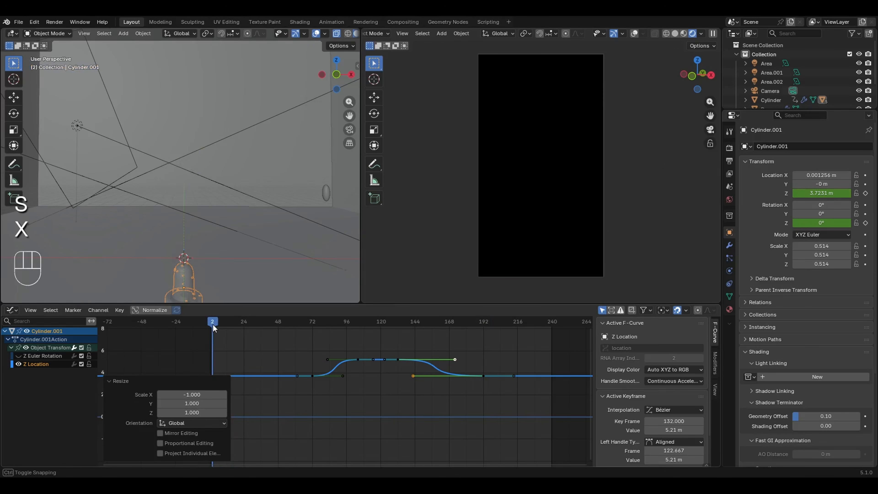
pyautogui.press('space')
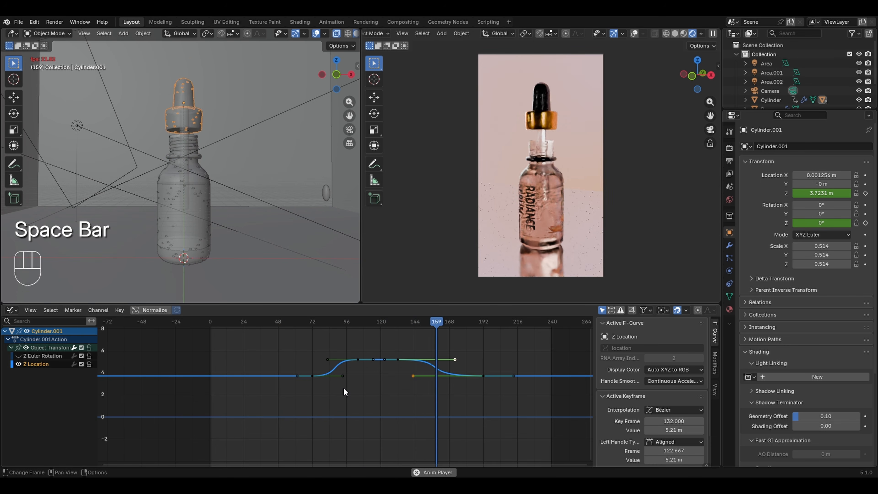
pyautogui.press('space')
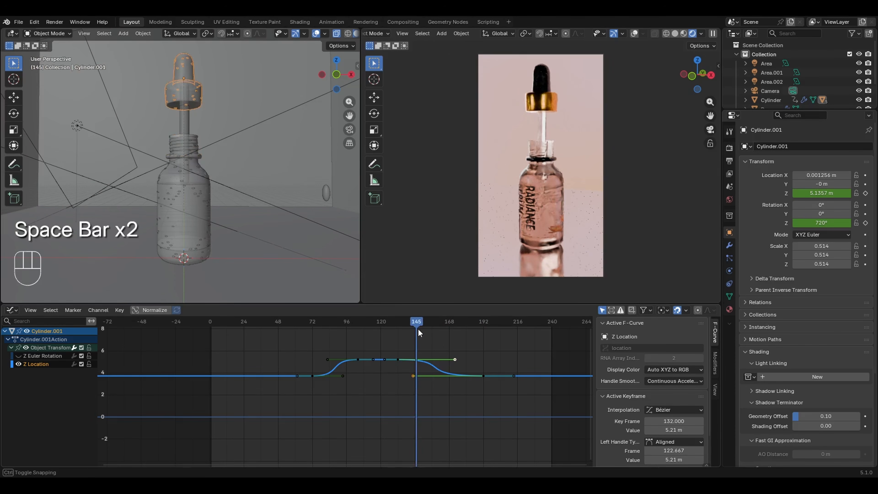
pyautogui.moveTo(463, 341); pyautogui.dragTo(373, 339)
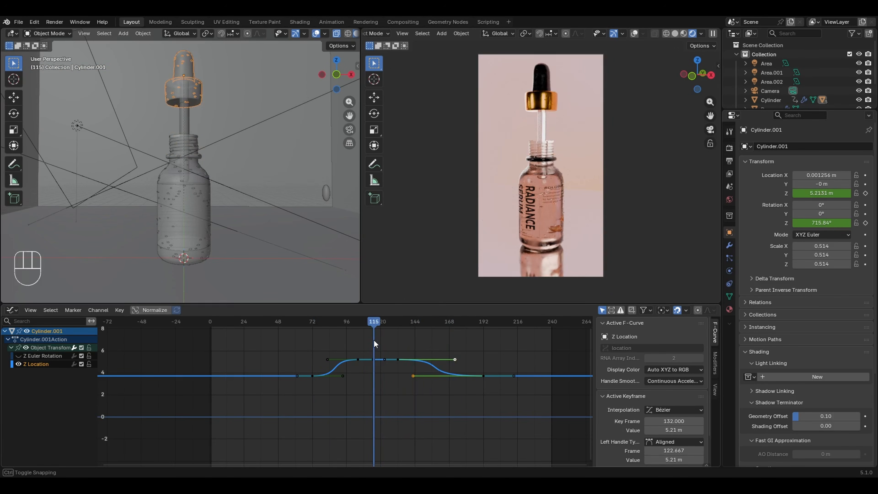
# - Show the cap's Z Euler Rotation curve, hide its Z Location curve, and frame the rotation curve in the Graph Editor
pyautogui.click(21, 356)
pyautogui.click(19, 356)
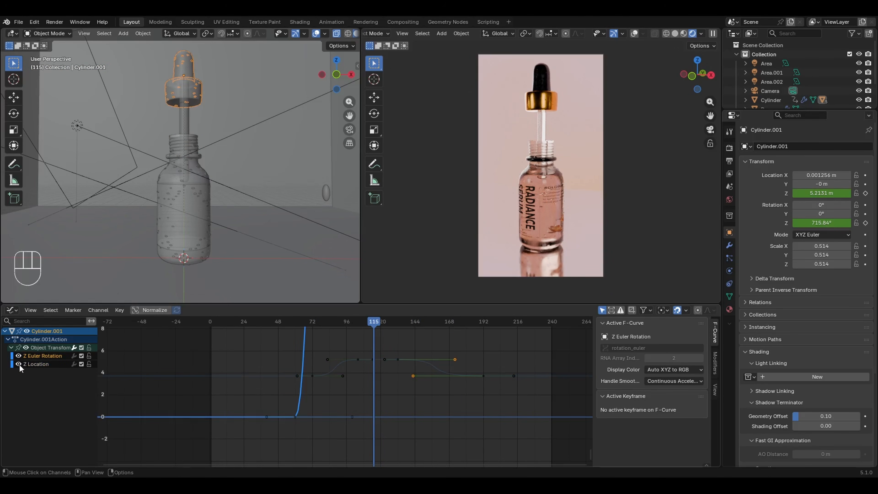
pyautogui.click(19, 364)
pyautogui.moveTo(402, 355); pyautogui.dragTo(387, 439, button='middle')
pyautogui.press('KP_Decimal')
pyautogui.keyDown('ctrl'); pyautogui.moveTo(400, 344); pyautogui.dragTo(356, 397, button='middle'); pyautogui.keyUp('ctrl')
# - Insert a hold keyframe on the cap's Z rotation at frame 156
pyautogui.moveTo(353, 323); pyautogui.dragTo(373, 332)
pyautogui.press('Right')
pyautogui.press('Right')
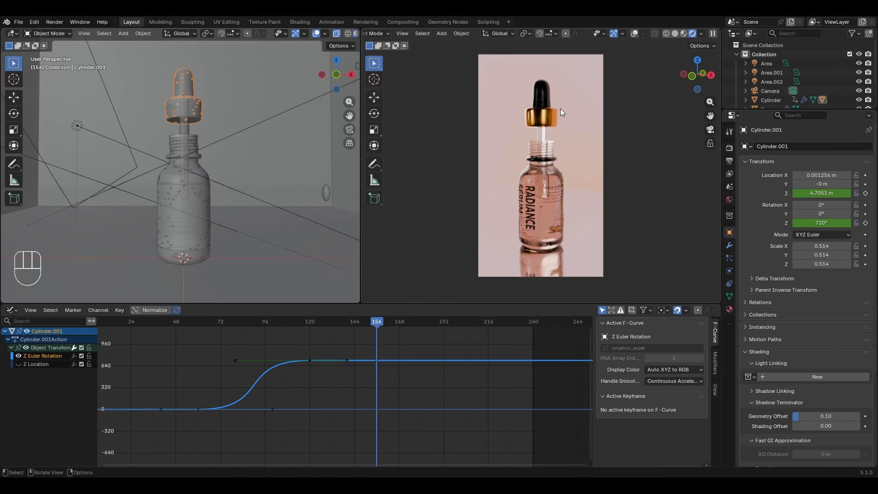
pyautogui.click(865, 223)
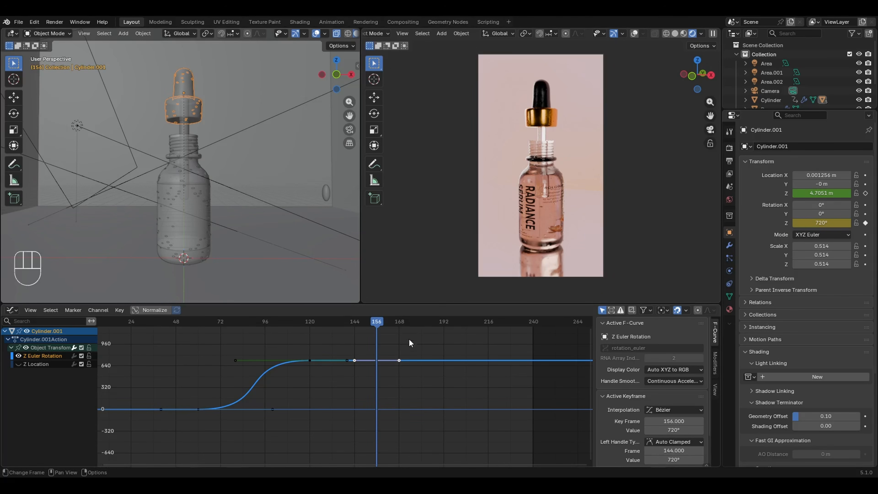
# - Keyframe the cap's Z rotation at 360° on frame 216
pyautogui.moveTo(376, 324); pyautogui.dragTo(488, 331)
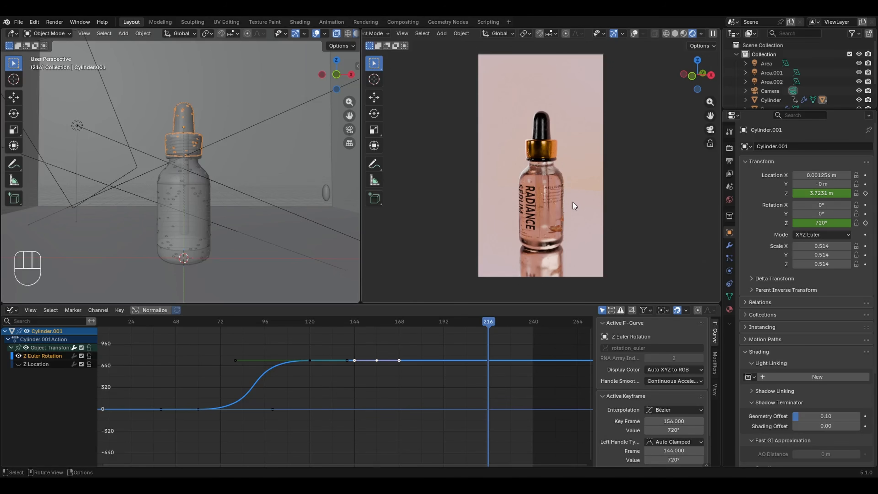
pyautogui.click(814, 224)
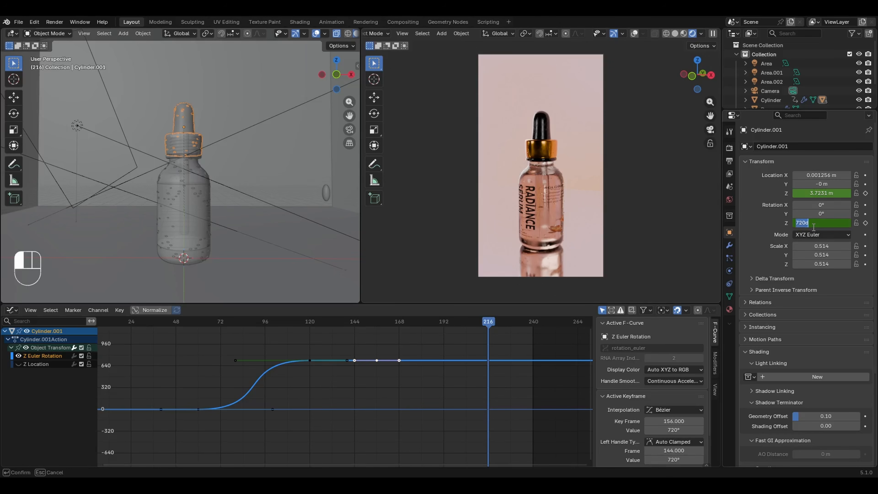
pyautogui.write('360')
pyautogui.press('Return')
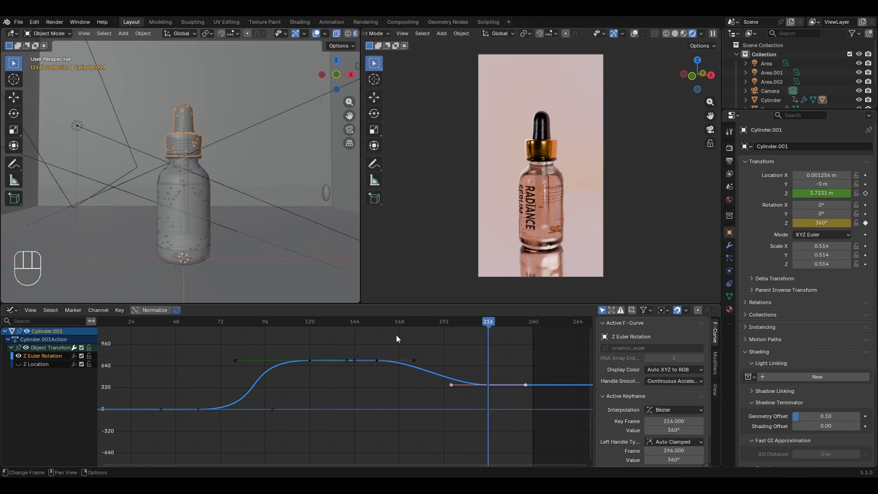
# - Scale the two inner Bézier handles of the cap's Z rotation segment between frames 156 and 216 by -1 along X
pyautogui.click(414, 361)
pyautogui.keyDown('shift'); pyautogui.click(451, 385); pyautogui.keyUp('shift')
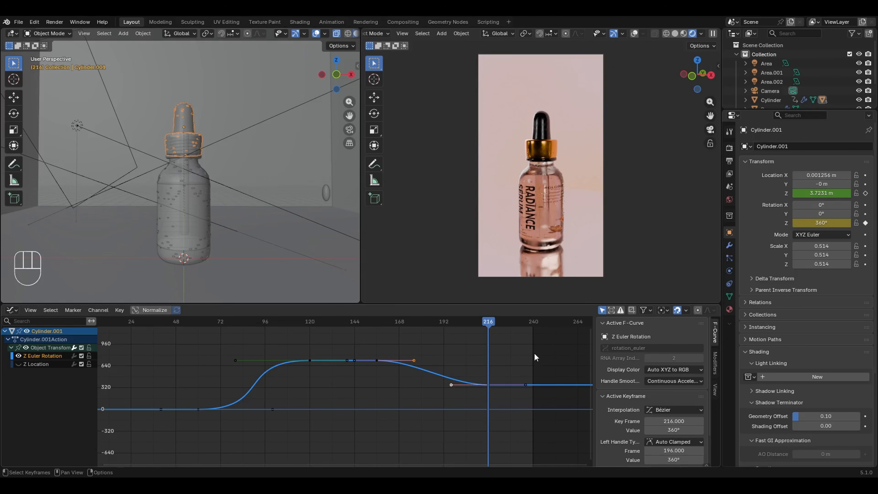
pyautogui.press('s')
pyautogui.press('x')
pyautogui.click(365, 384)
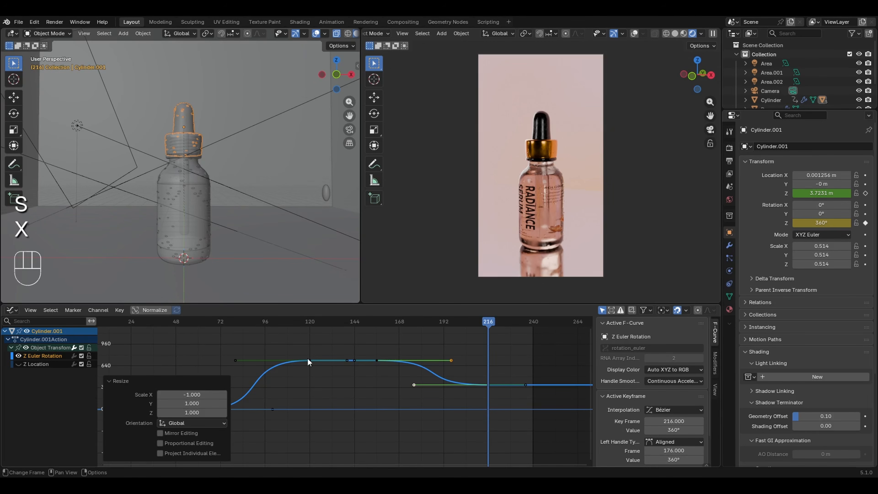
# - Play the animation from the start, scrub through the cap's closing motion, and examine the raised glass dropper from another angle
pyautogui.keyDown('ctrl'); pyautogui.moveTo(226, 394); pyautogui.dragTo(194, 338, button='middle'); pyautogui.keyUp('ctrl')
pyautogui.click(191, 322)
pyautogui.press('space')
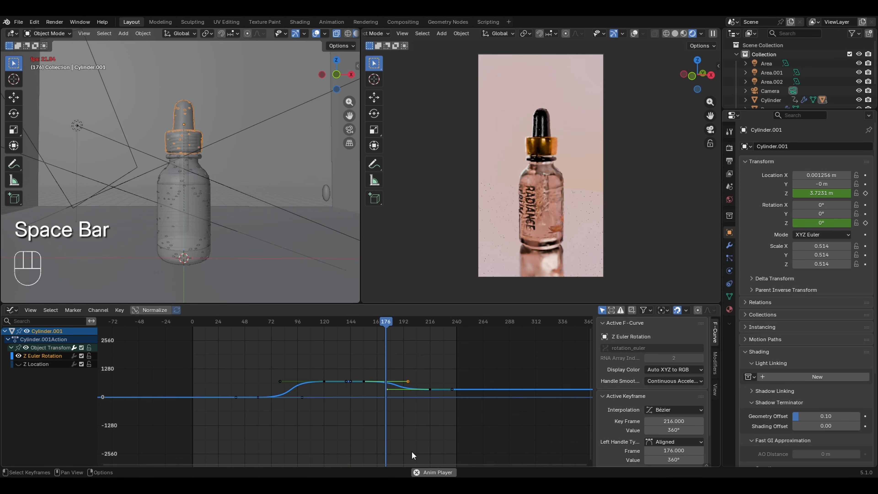
pyautogui.press('space')
pyautogui.moveTo(412, 325)
pyautogui.mouseDown()
pyautogui.moveTo(428, 327)
pyautogui.moveTo(385, 344)
pyautogui.moveTo(248, 333)
pyautogui.moveTo(223, 320)
pyautogui.moveTo(328, 337)
pyautogui.moveTo(300, 336)
pyautogui.moveTo(413, 329)
pyautogui.moveTo(228, 325)
pyautogui.moveTo(413, 352)
pyautogui.moveTo(424, 332)
pyautogui.mouseUp()
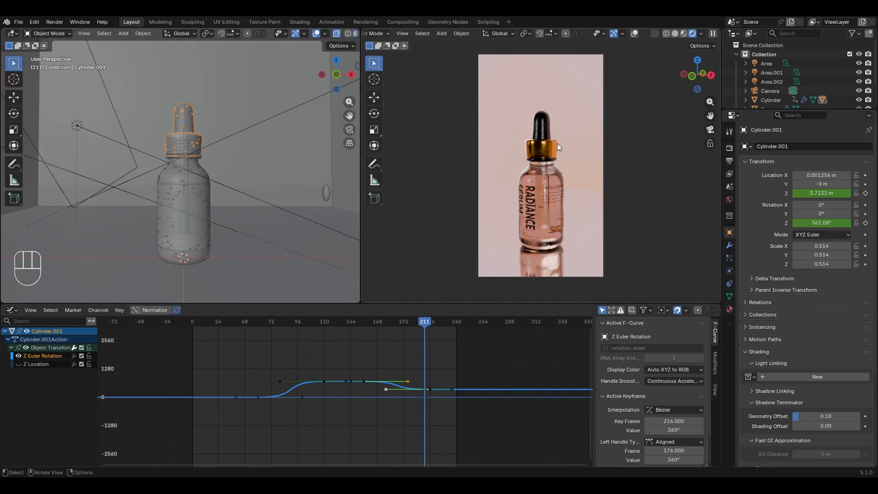
pyautogui.moveTo(357, 324); pyautogui.dragTo(340, 324)
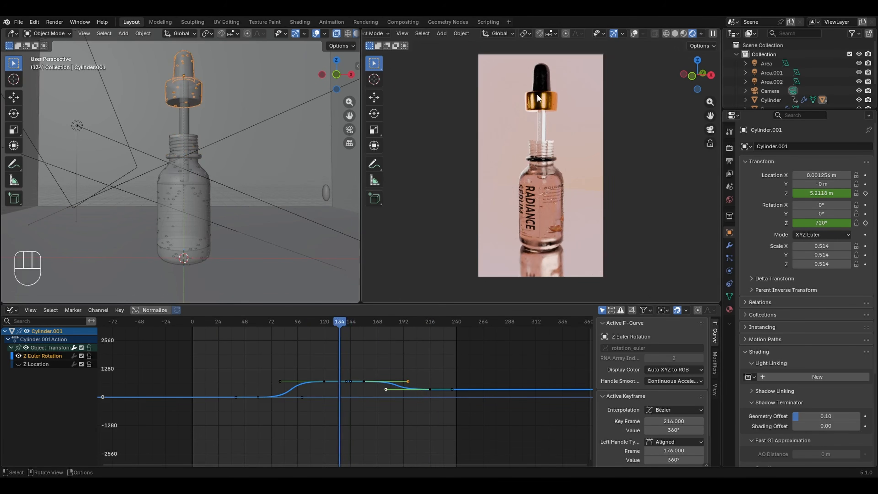
pyautogui.moveTo(547, 156); pyautogui.dragTo(550, 73, button='middle')
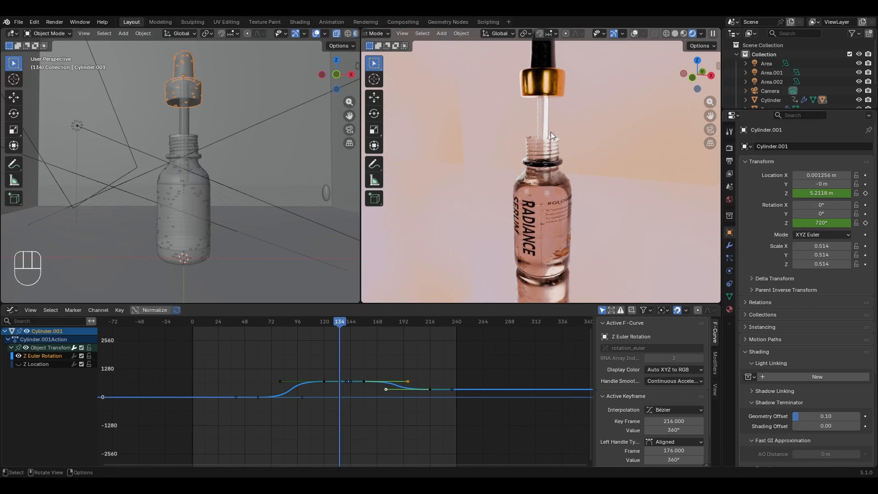
pyautogui.press('KP_0')
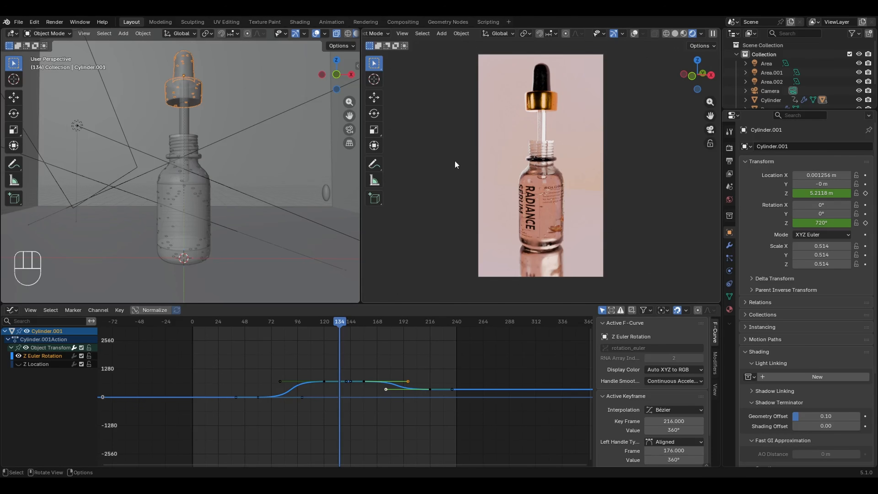
# - Duplicate the glass dropper tube in place
pyautogui.moveTo(211, 142)
pyautogui.mouseDown(button='middle')
pyautogui.moveTo(188, 137)
pyautogui.moveTo(196, 148)
pyautogui.moveTo(208, 101)
pyautogui.moveTo(219, 148)
pyautogui.mouseUp(button='middle')
pyautogui.click(189, 125)
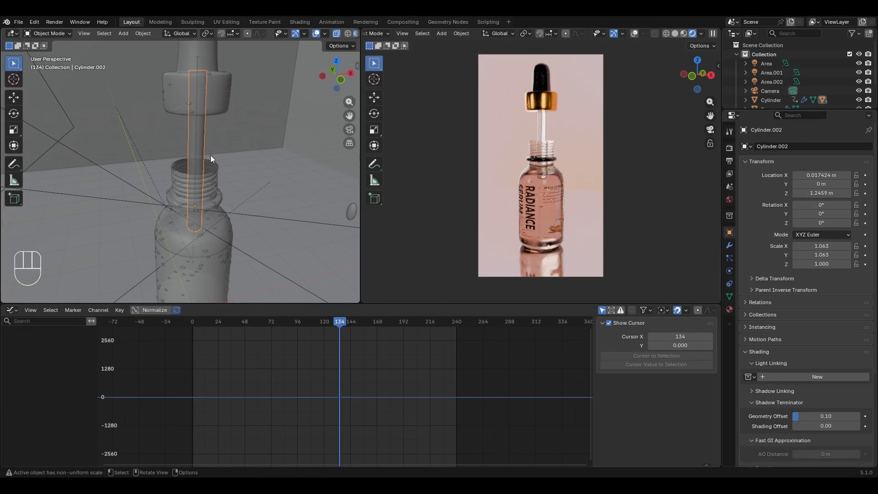
pyautogui.hotkey('shift', 'd')
pyautogui.press('Escape')
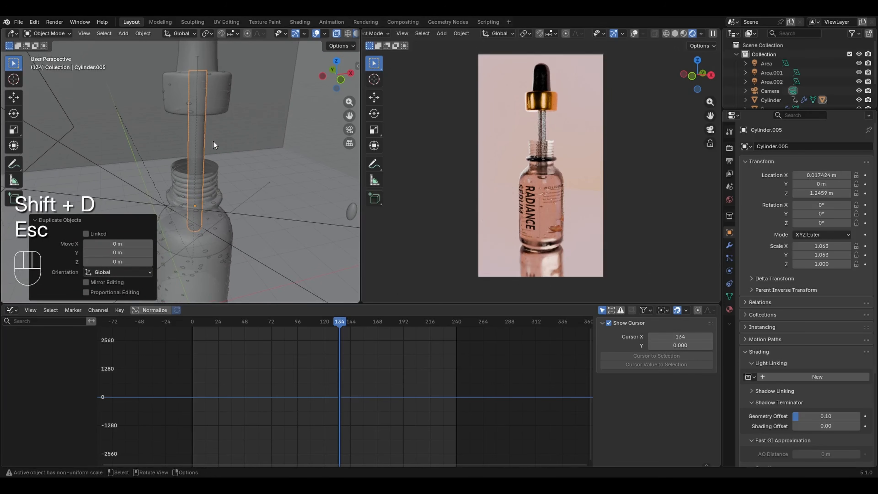
# - In the duplicated tube's mesh, lower the top edge loop along Z by about 2.15 m and a further 0.41 m, close to the rounded tip
pyautogui.press('Tab')
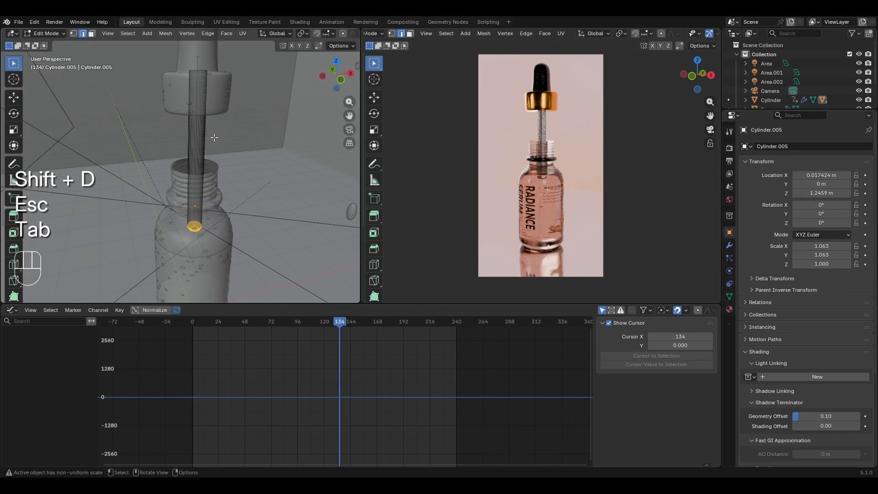
pyautogui.press('KP_1')
pyautogui.hotkey('alt', 'z')
pyautogui.hotkey('alt', 'z')
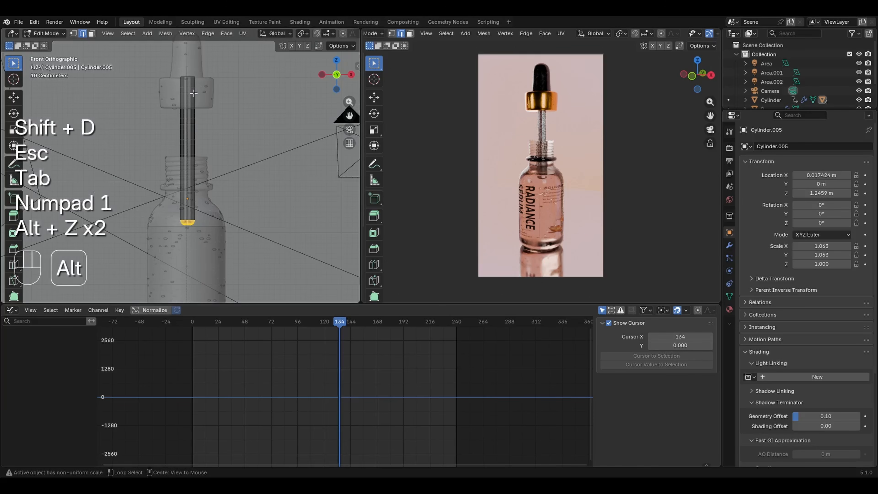
pyautogui.click(183, 78)
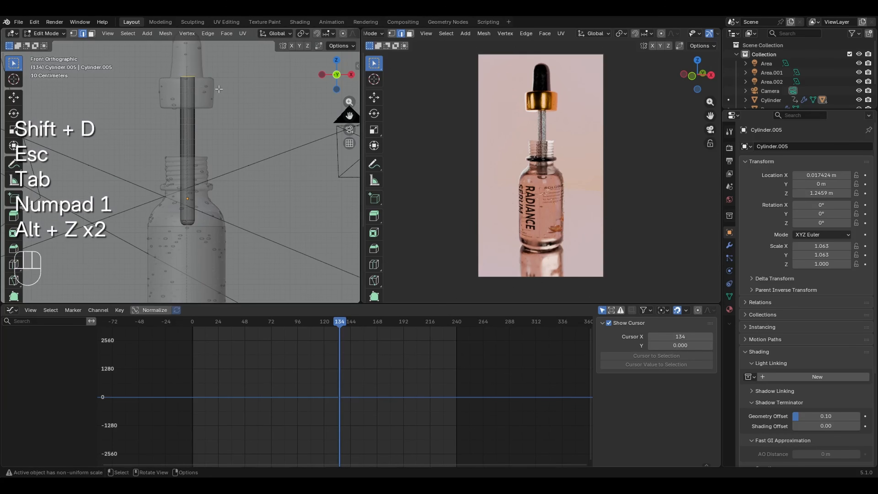
pyautogui.press('g')
pyautogui.press('z')
pyautogui.click(215, 200)
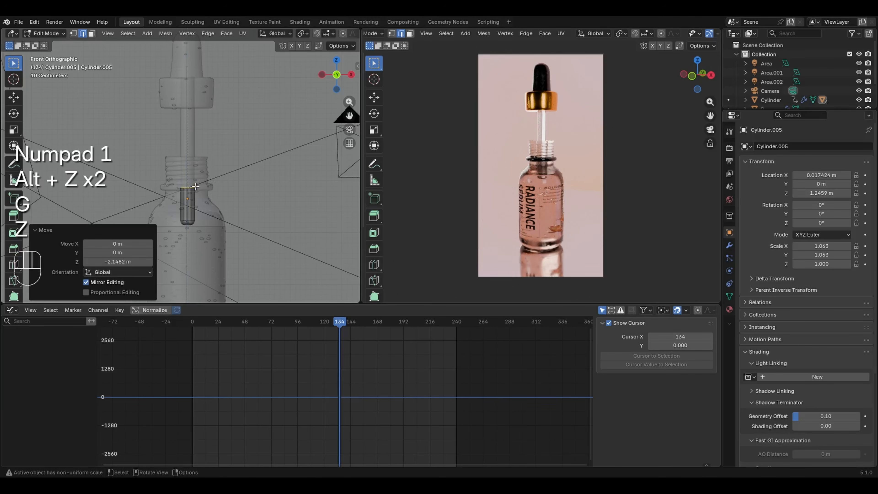
pyautogui.press('g')
pyautogui.press('z')
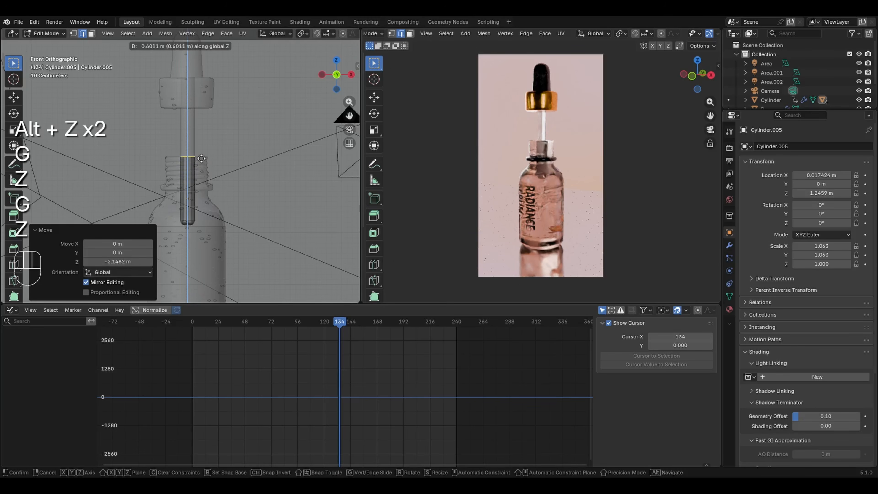
pyautogui.click(178, 208)
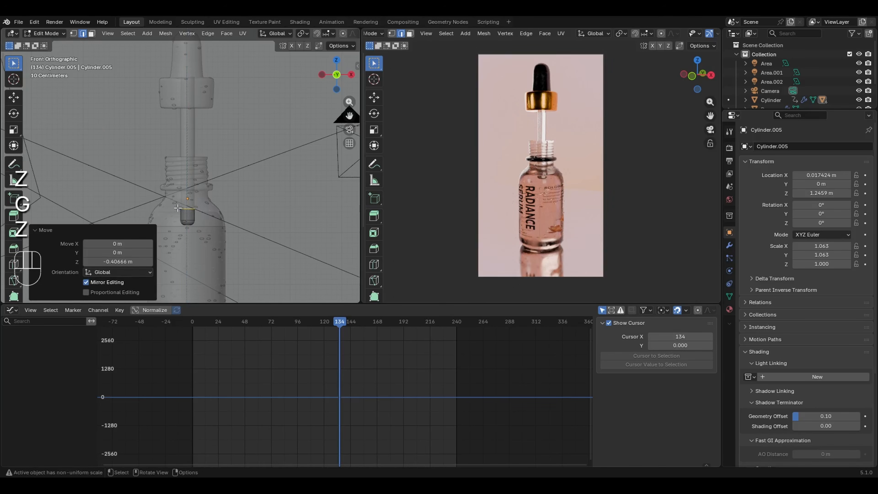
# - Leave mesh editing and assign the bottle serum's existing Liquid material to the shortened duplicate at the dropper's tip
pyautogui.press('Tab')
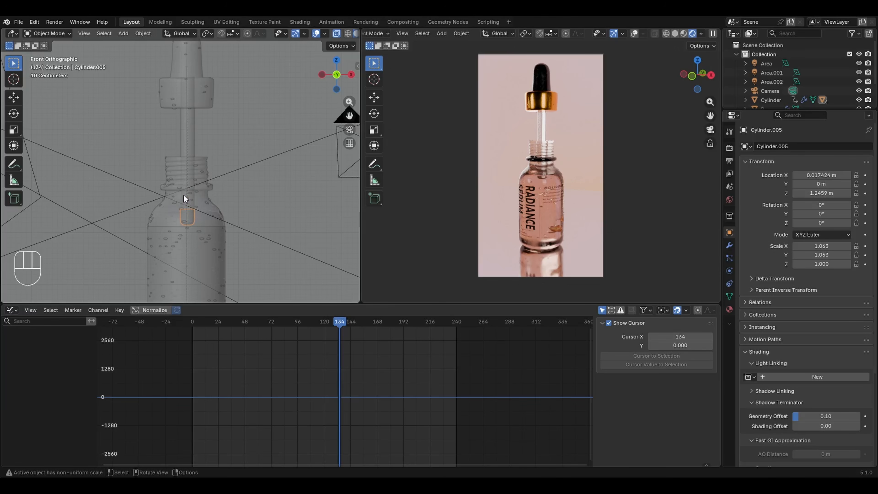
pyautogui.click(552, 181)
pyautogui.click(730, 310)
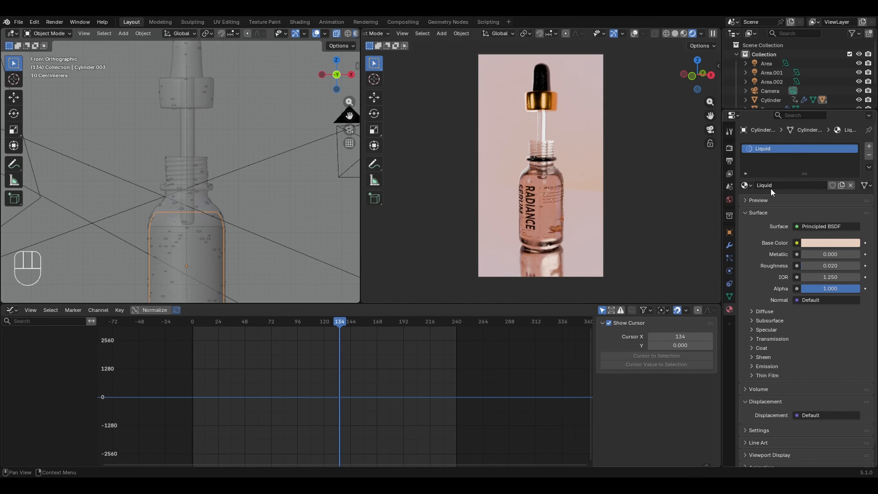
pyautogui.click(188, 216)
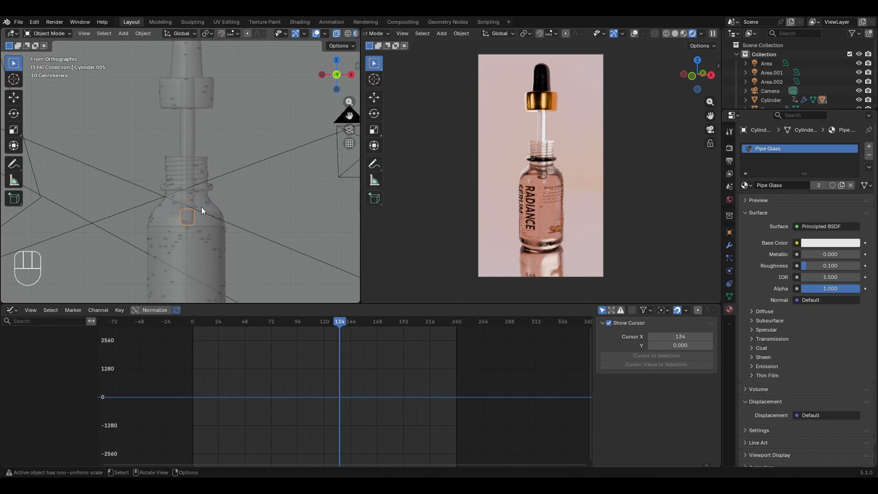
pyautogui.press('Escape')
pyautogui.press('Escape')
pyautogui.click(746, 185)
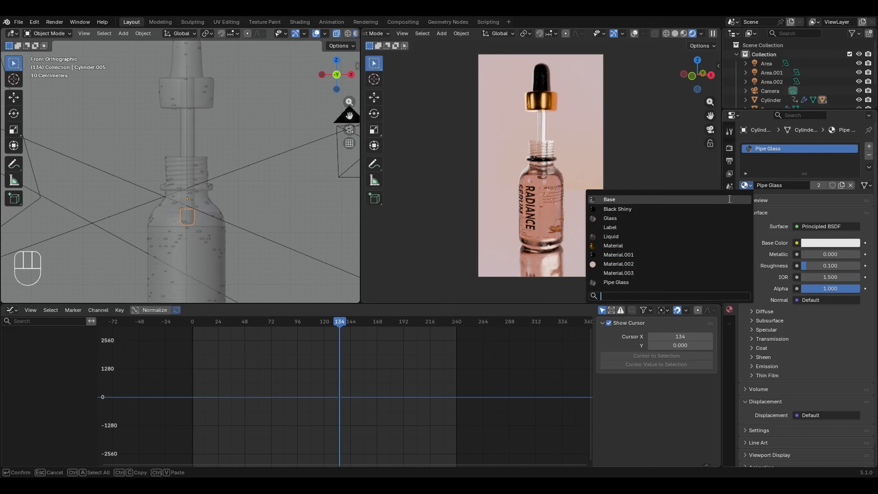
pyautogui.click(669, 238)
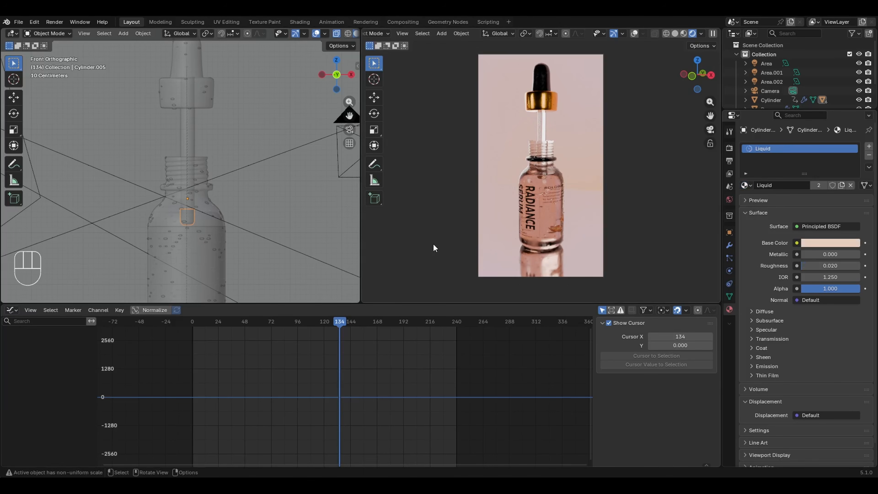
pyautogui.press('Tab')
pyautogui.press('Escape')
pyautogui.press('g')
pyautogui.press('z')
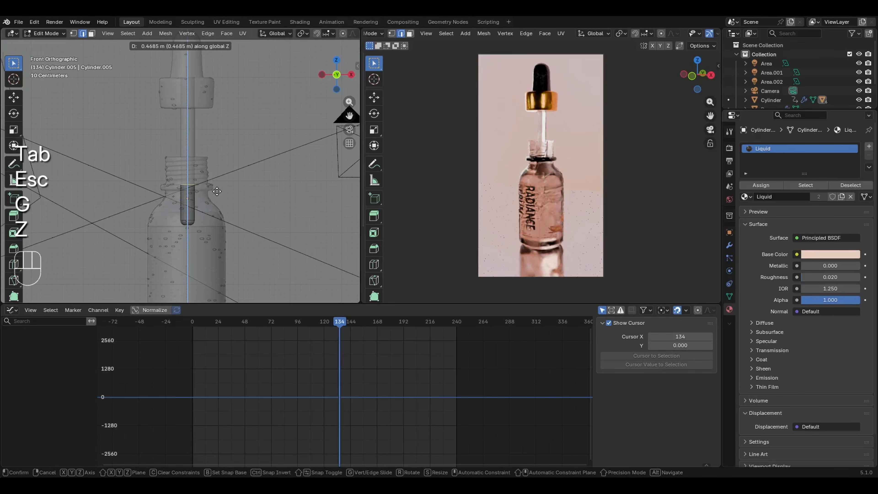
pyautogui.press('Escape')
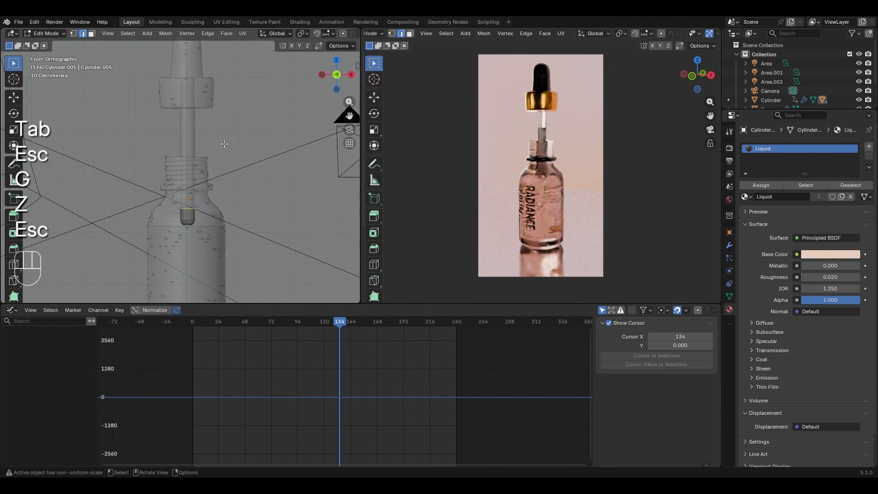
pyautogui.press('Tab')
pyautogui.press('Tab')
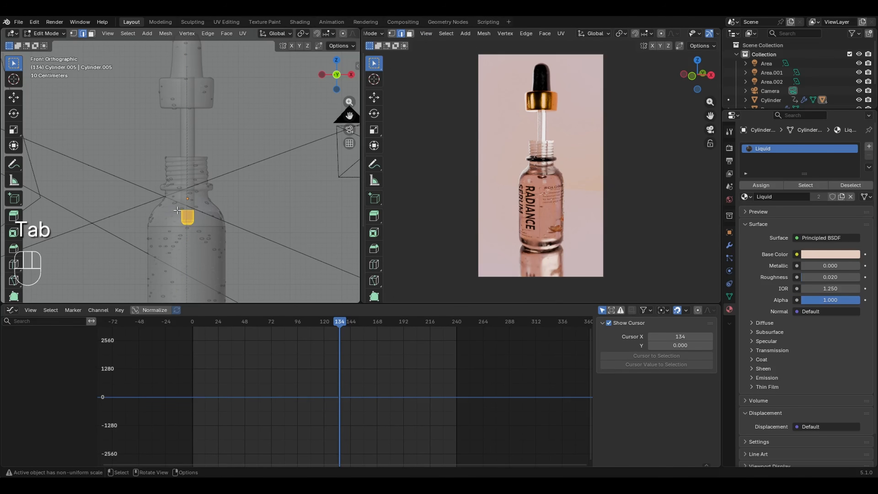
pyautogui.moveTo(173, 201); pyautogui.dragTo(206, 212)
pyautogui.press('Tab')
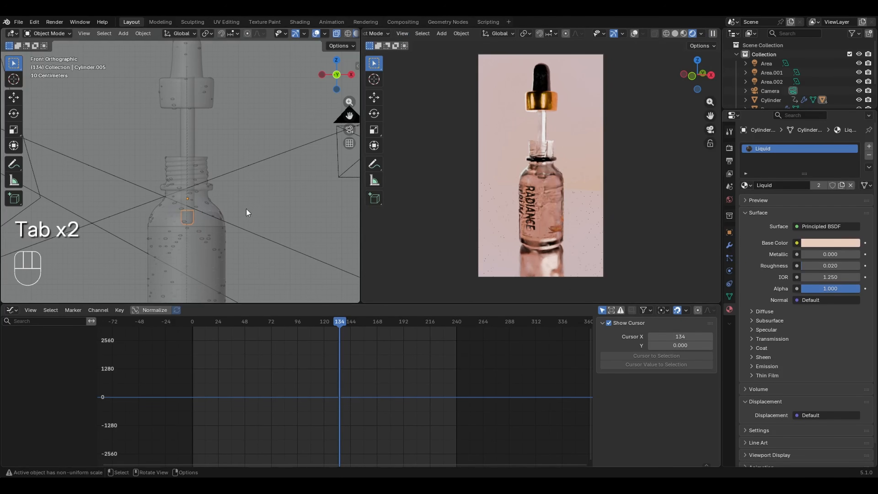
# - Add a base shape key and a second, editable shape key to the dropper liquid's mesh
pyautogui.click(730, 296)
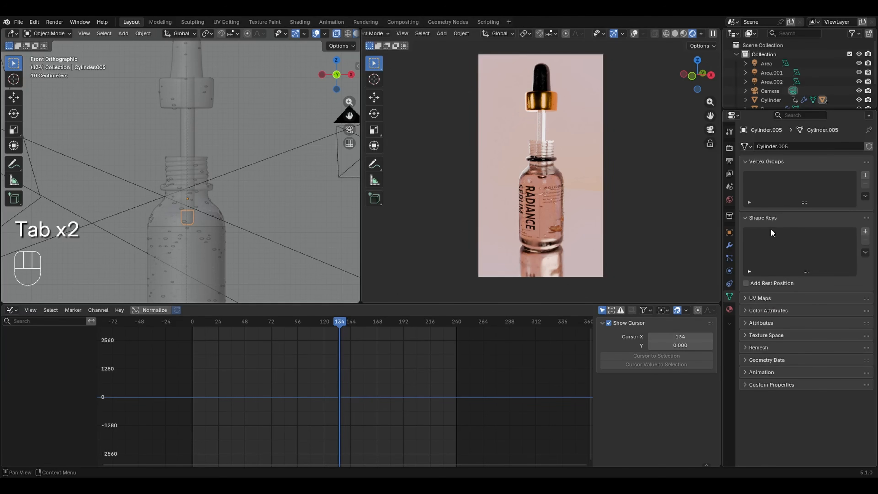
pyautogui.click(866, 231)
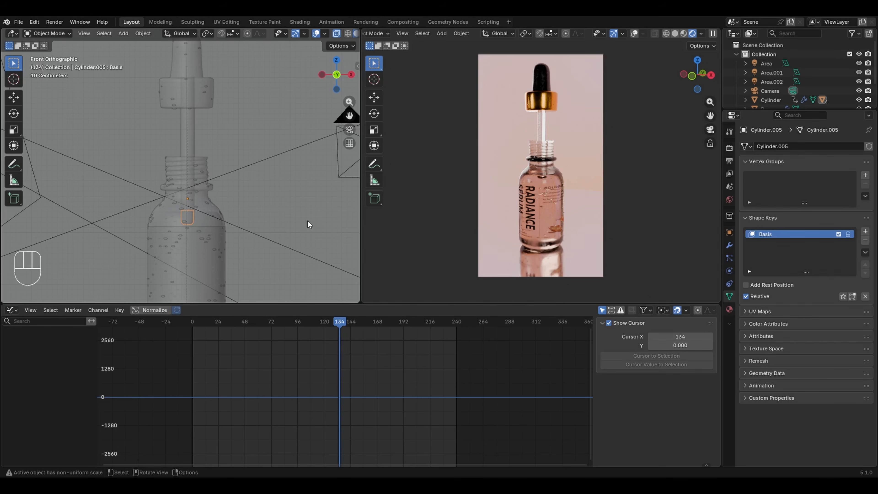
pyautogui.click(865, 231)
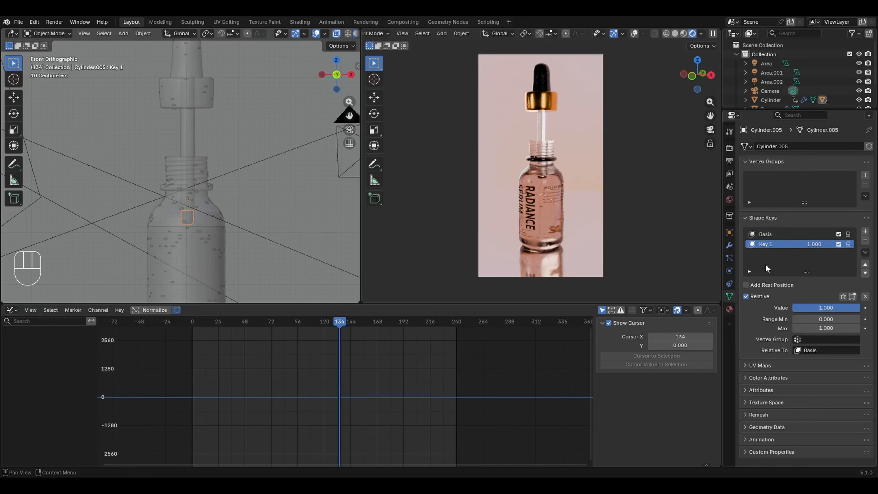
# - In the second shape key, raise the dropper liquid's top edge loop along Z by about 1.41 m
pyautogui.press('Tab')
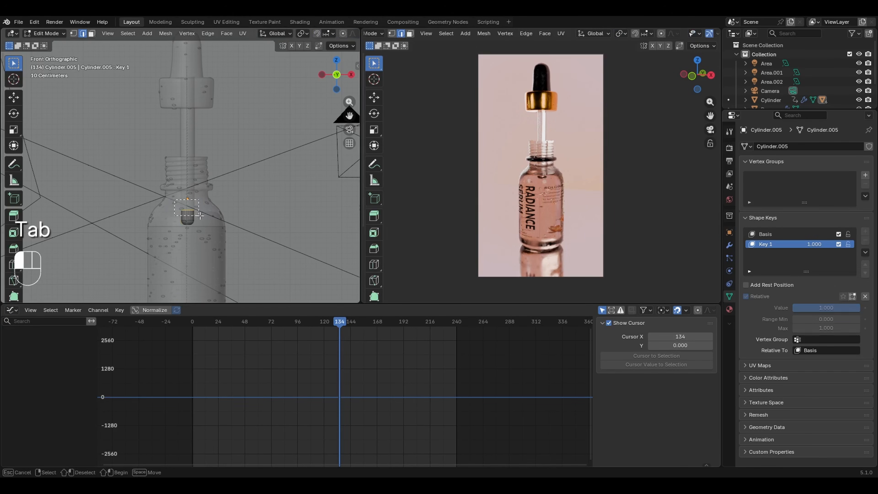
pyautogui.press('g')
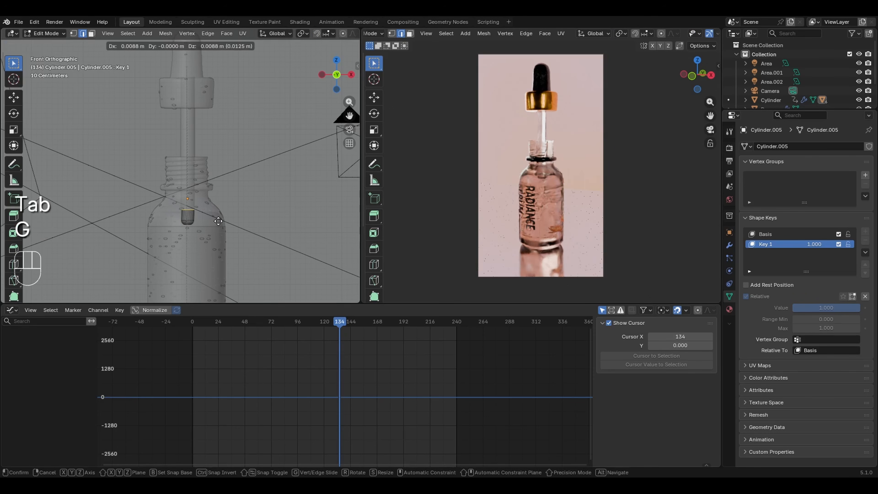
pyautogui.press('z')
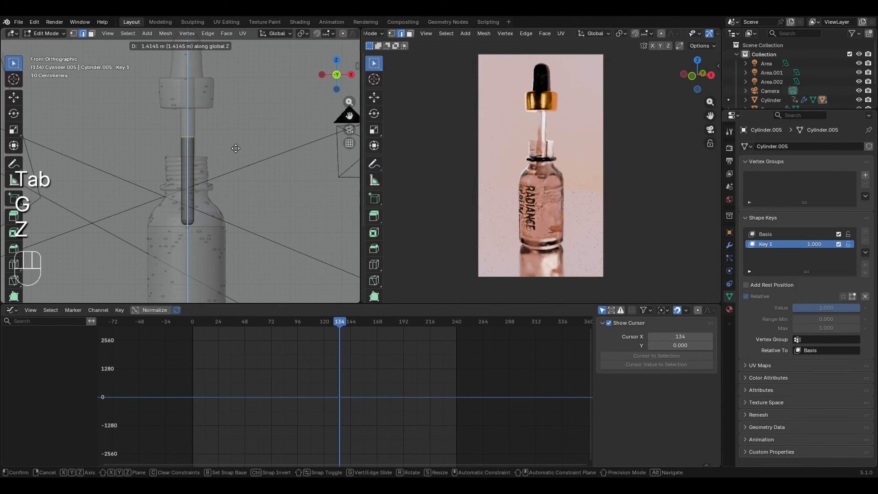
pyautogui.click(230, 157)
pyautogui.press('Tab')
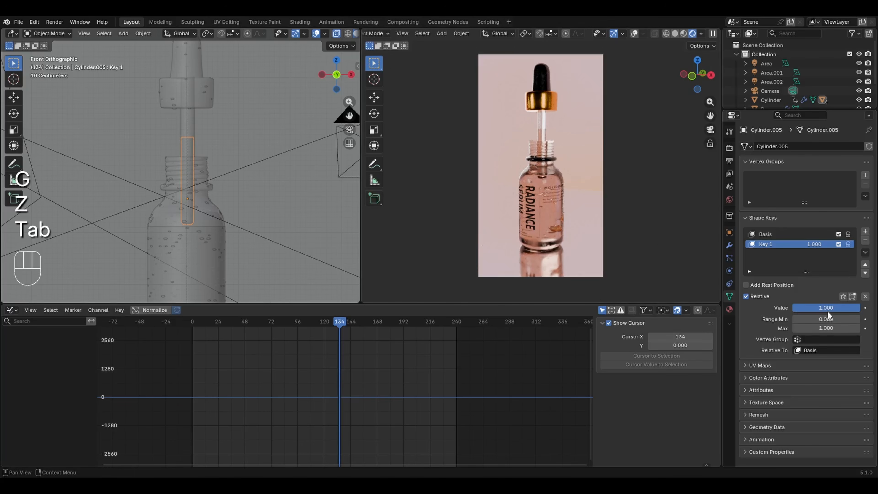
# - Vary the second shape key's value to check how the liquid fills the dropper, ending at 1.000
pyautogui.moveTo(821, 308); pyautogui.dragTo(839, 311)
pyautogui.press('Tab')
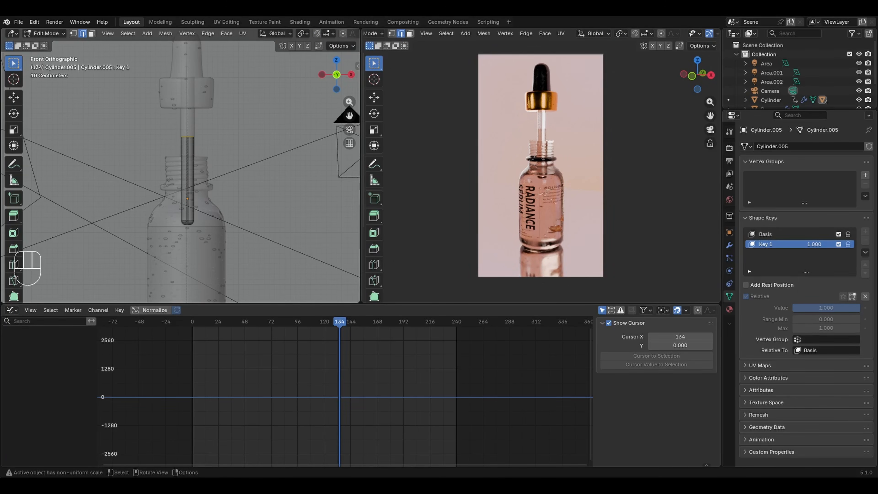
pyautogui.press('Tab')
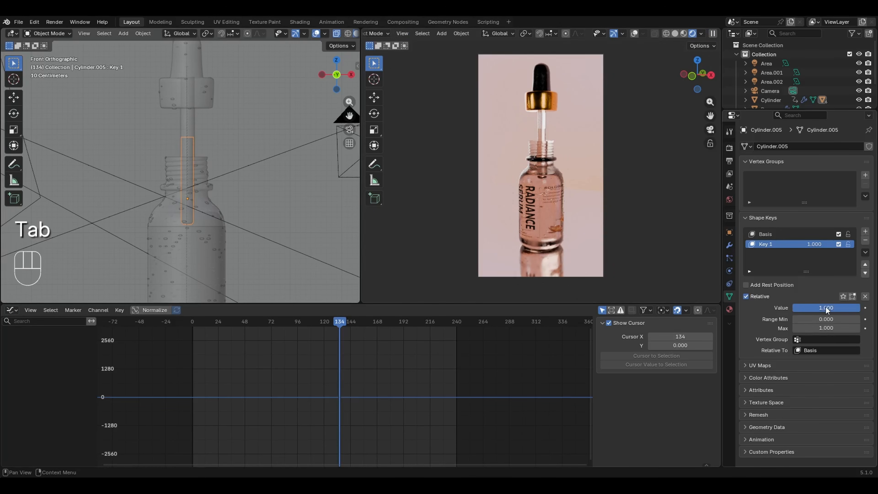
pyautogui.moveTo(826, 309); pyautogui.dragTo(827, 309)
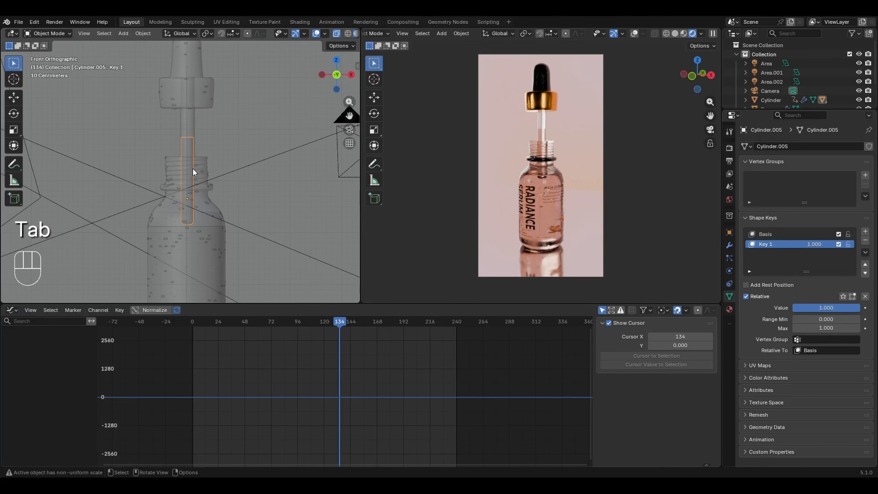
# - Keyframe the second shape key's value at 0 on frame 96 and at 1 on frame 132
pyautogui.click(297, 321)
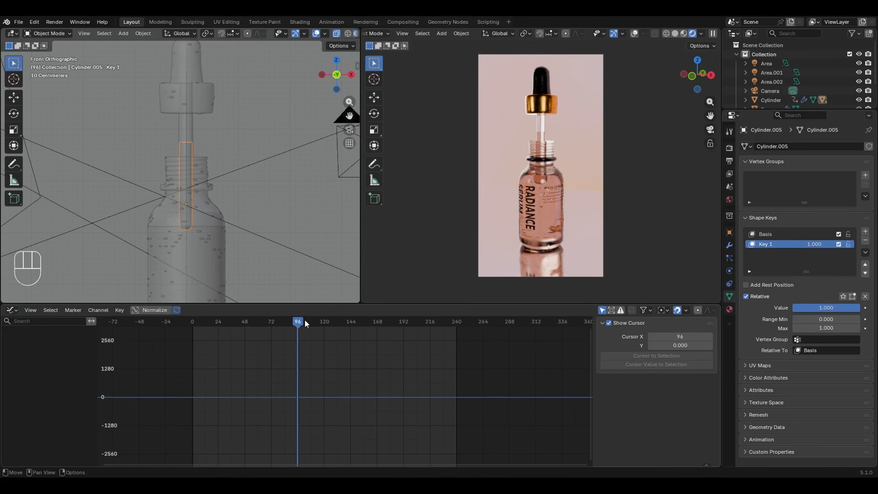
pyautogui.moveTo(850, 309); pyautogui.dragTo(794, 309)
pyautogui.click(866, 307)
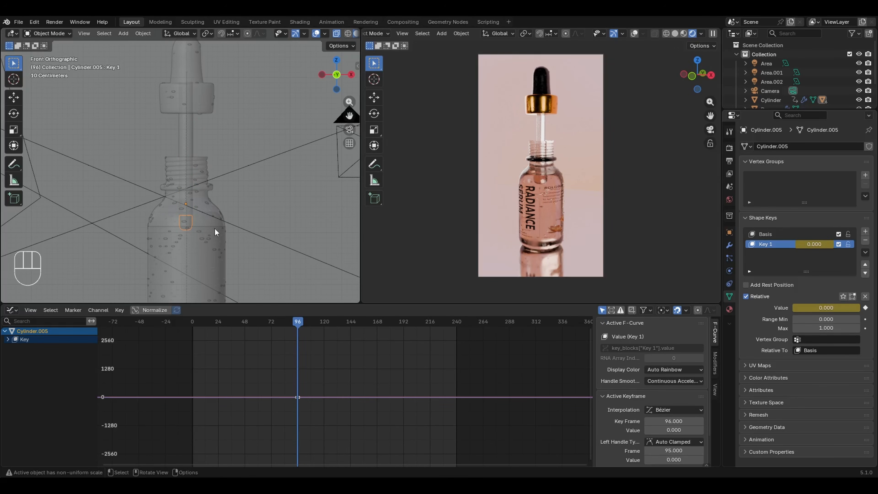
pyautogui.moveTo(325, 322); pyautogui.dragTo(339, 323)
pyautogui.press('Left')
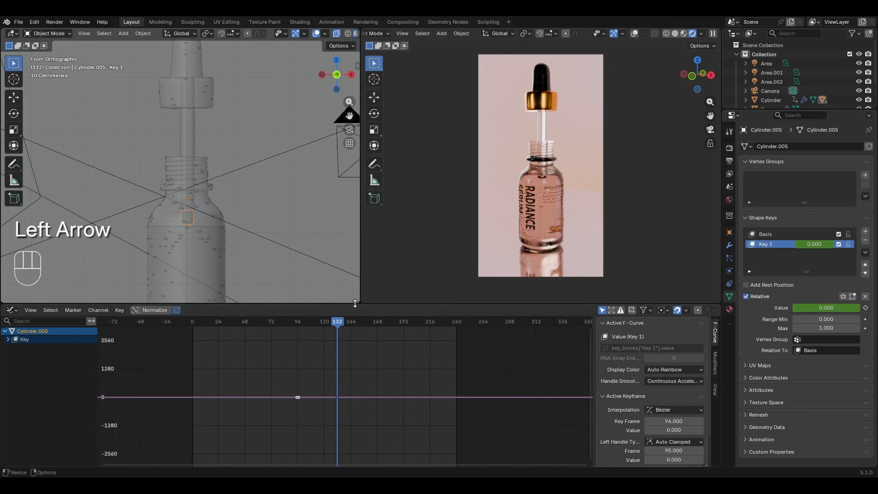
pyautogui.moveTo(803, 310); pyautogui.dragTo(859, 310)
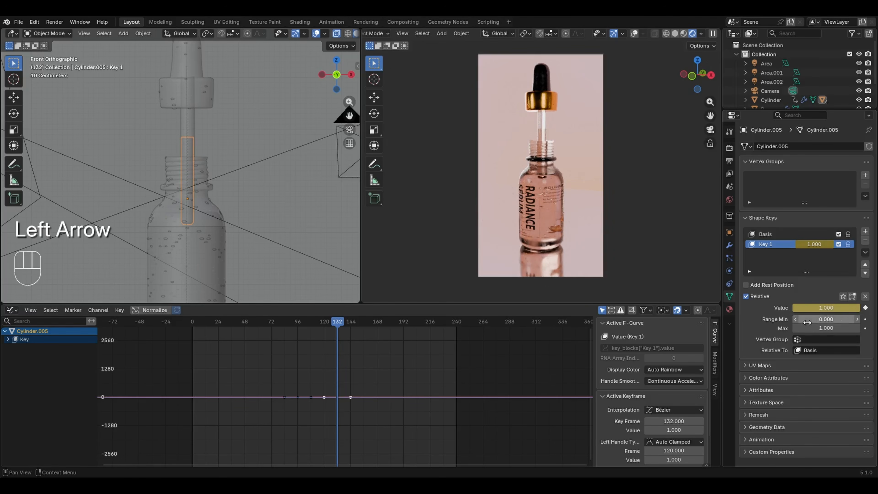
# - Frame the shape key's value curve and scale the two inner Bézier handles between frames 96 and 132 by -1 along X
pyautogui.keyDown('ctrl'); pyautogui.moveTo(313, 373); pyautogui.dragTo(292, 359, button='middle'); pyautogui.keyUp('ctrl')
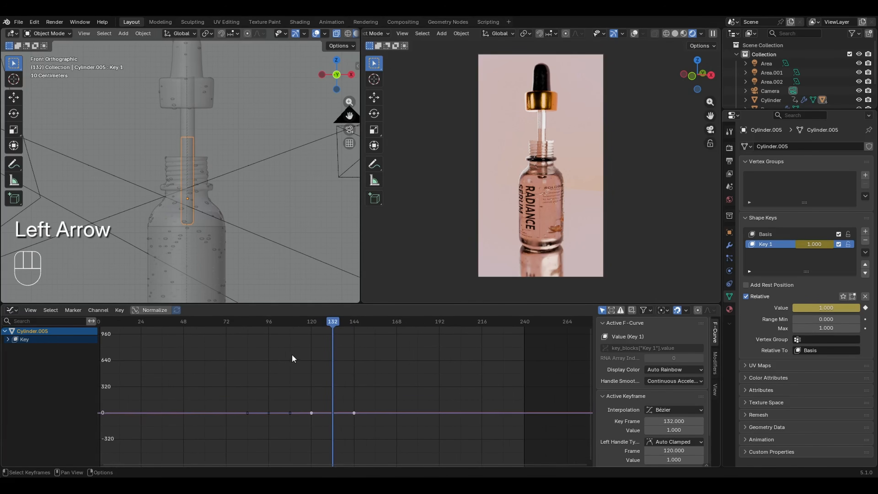
pyautogui.press('KP_Decimal')
pyautogui.keyDown('ctrl'); pyautogui.moveTo(367, 352); pyautogui.dragTo(335, 431, button='middle'); pyautogui.keyUp('ctrl')
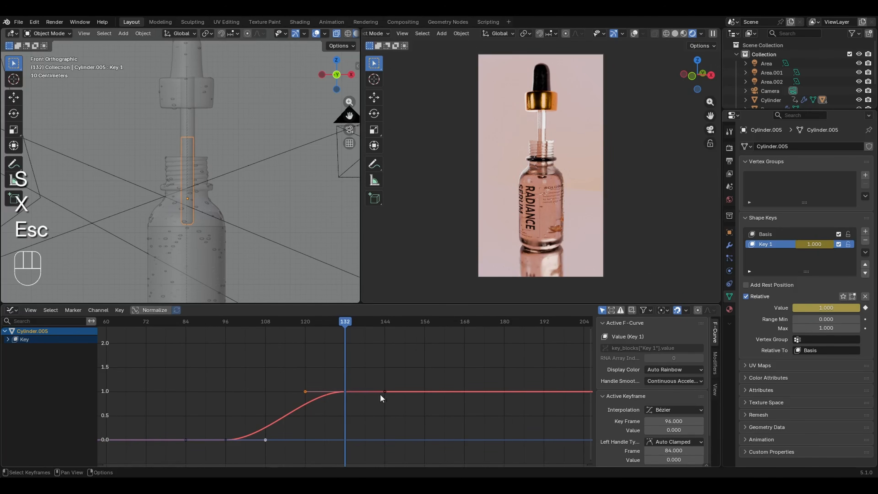
pyautogui.press('s')
pyautogui.press('x')
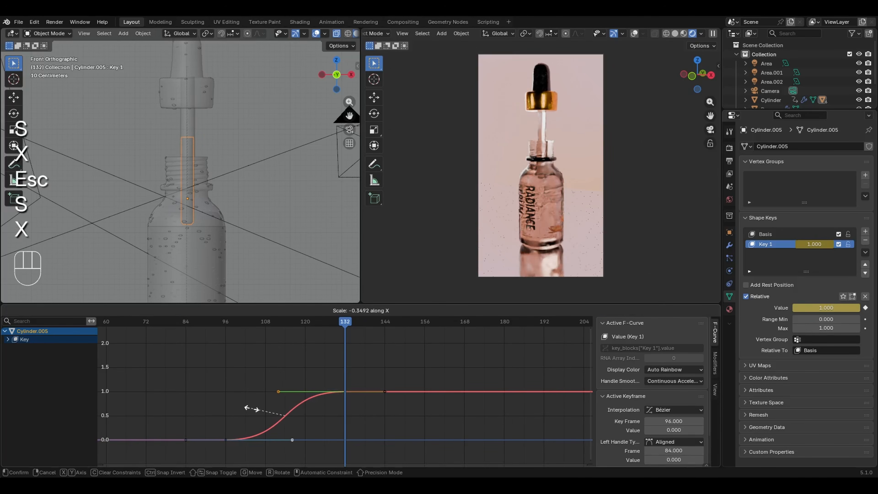
pyautogui.click(251, 408)
pyautogui.click(187, 395)
pyautogui.write('-1')
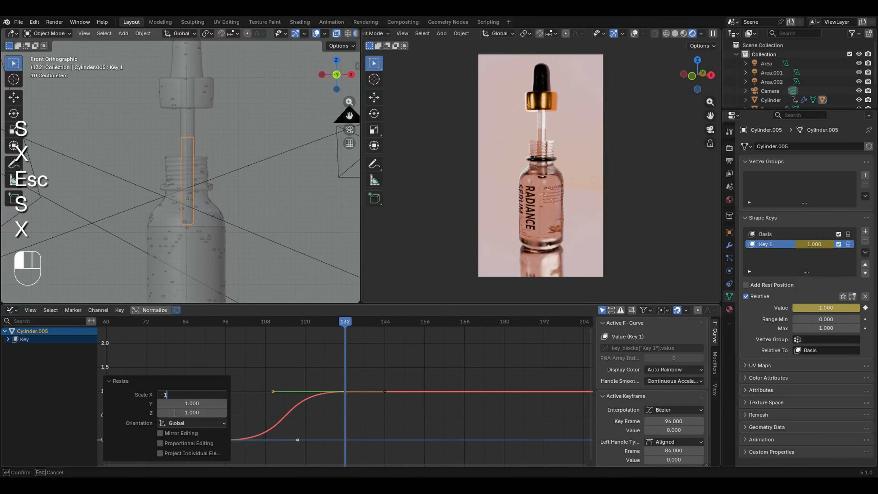
pyautogui.press('Return')
# - Play the liquid's filling animation and scrub through the dropper's descent to frame 172
pyautogui.press('space')
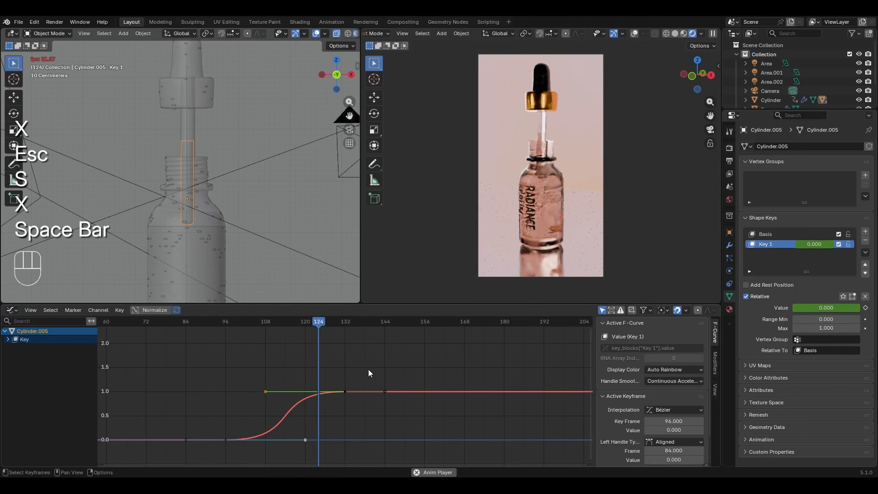
pyautogui.press('space')
pyautogui.moveTo(349, 326); pyautogui.dragTo(477, 342)
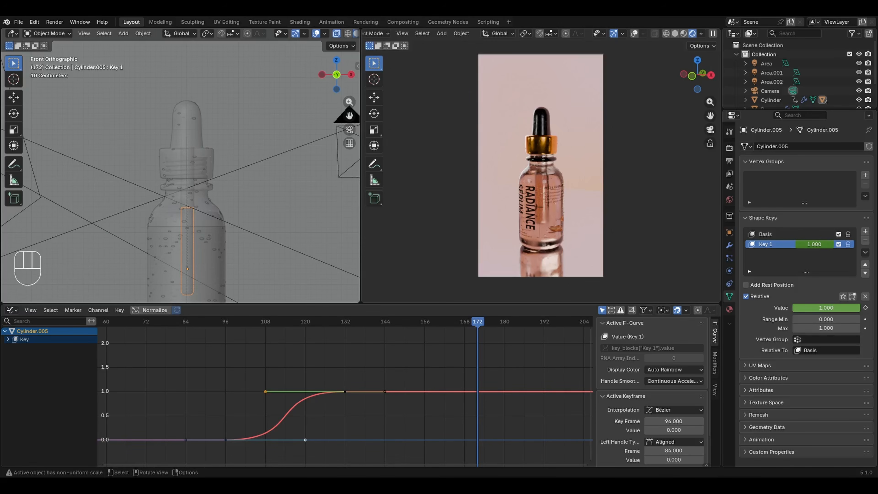
# - Keyframe the second shape key's value at 1 on frame 156 and at 0 on frame 180
pyautogui.moveTo(363, 321); pyautogui.dragTo(425, 326)
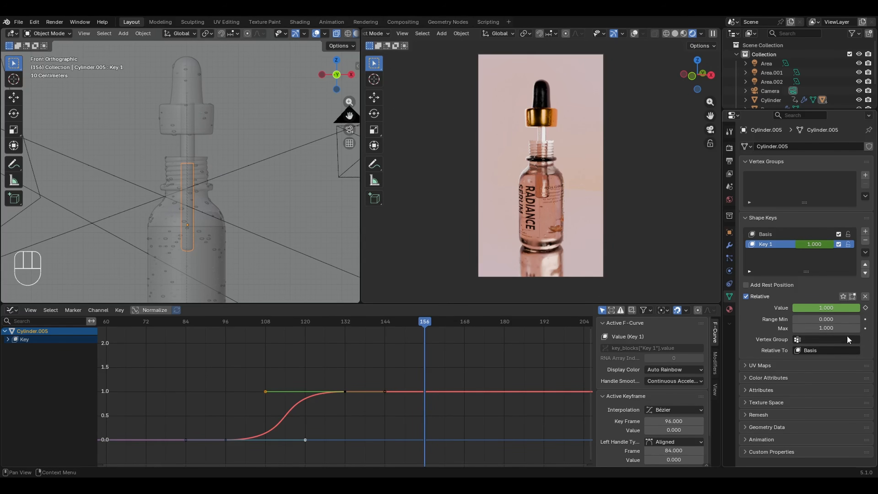
pyautogui.click(866, 308)
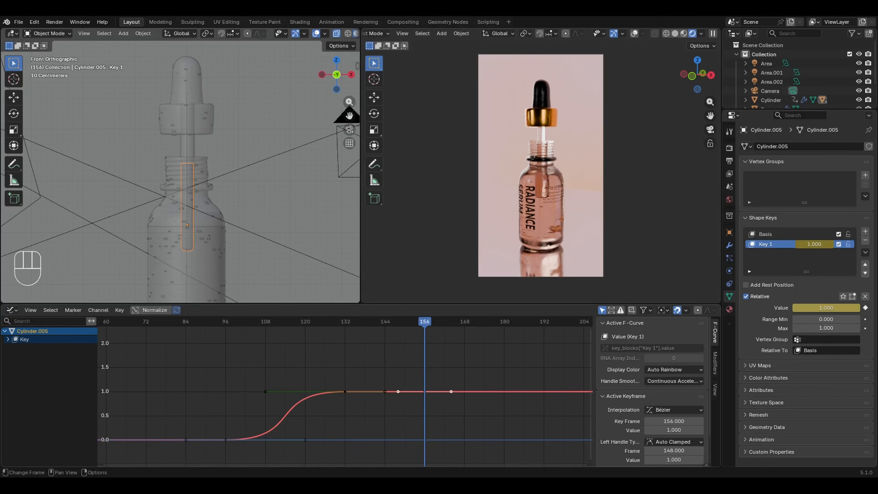
pyautogui.moveTo(425, 332); pyautogui.dragTo(504, 332)
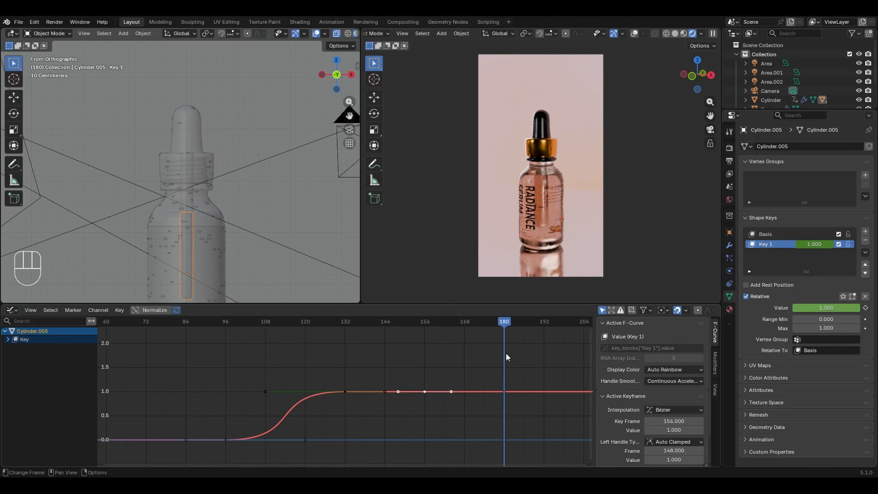
pyautogui.moveTo(504, 325)
pyautogui.mouseDown()
pyautogui.moveTo(492, 325)
pyautogui.moveTo(505, 328)
pyautogui.mouseUp()
pyautogui.click(839, 306)
pyautogui.write('0')
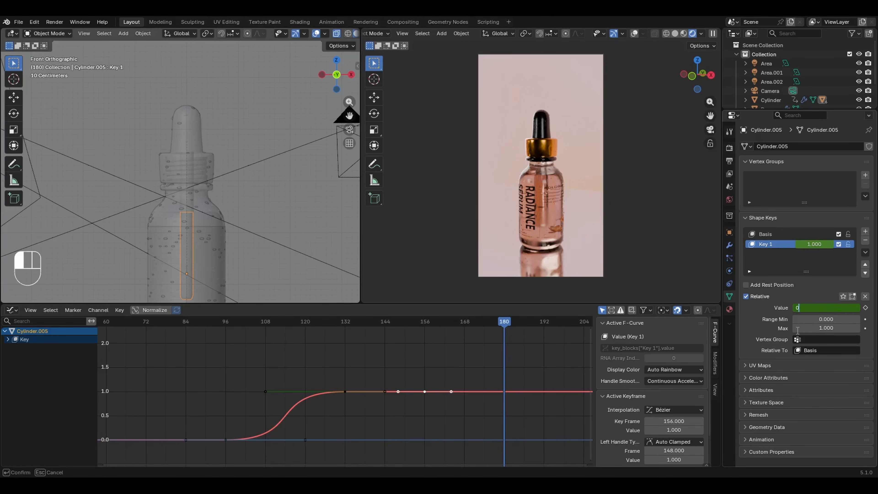
pyautogui.press('Return')
pyautogui.press('i')
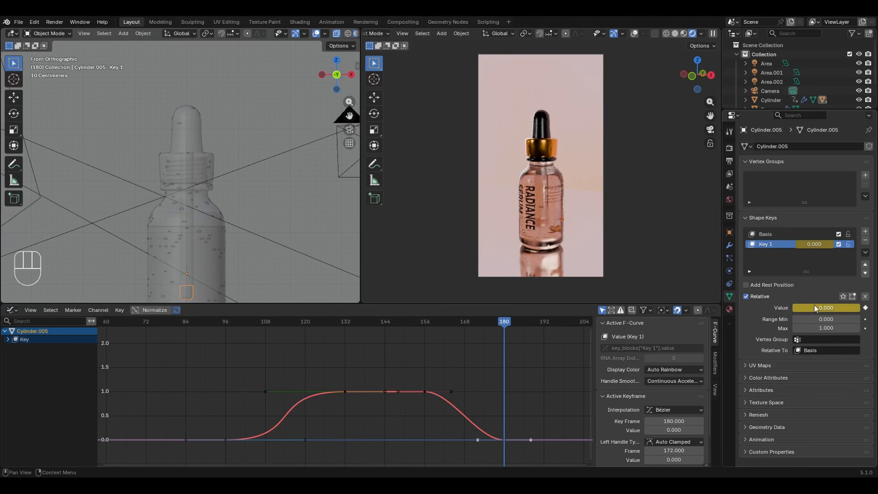
# - Scale the two inner Bézier handles between frames 156 and 180 of the liquid's shape key curve by -1 along X
pyautogui.keyDown('shift'); pyautogui.click(478, 440); pyautogui.keyUp('shift')
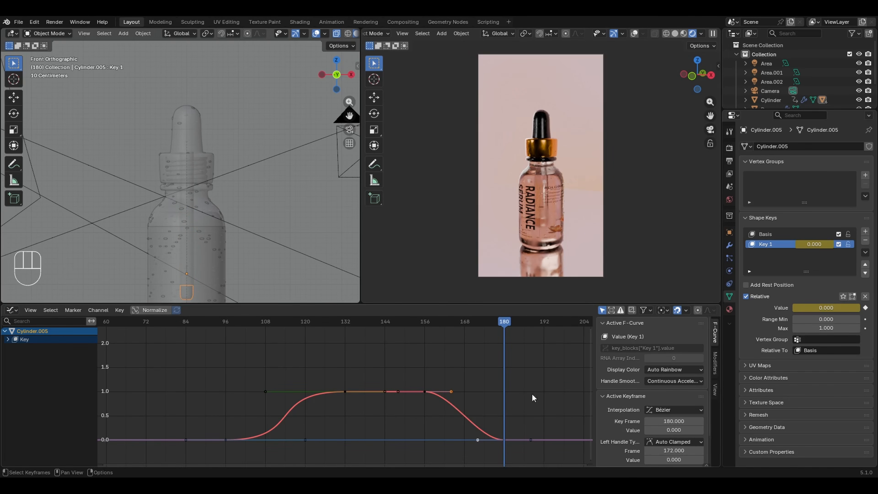
pyautogui.press('s')
pyautogui.press('x')
pyautogui.click(391, 407)
pyautogui.click(208, 394)
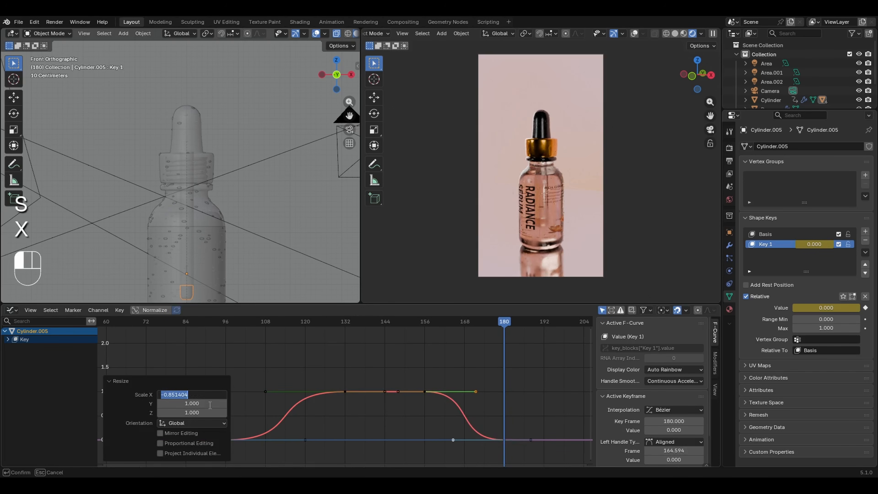
pyautogui.write('-1')
pyautogui.press('Return')
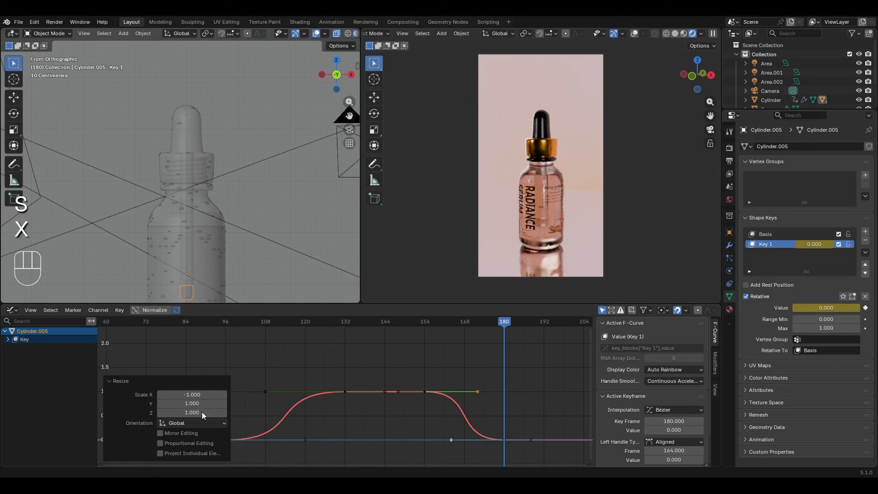
# - Make a separate copy of the Liquid material for the dropper's liquid and raise its base color saturation to 0.344
pyautogui.moveTo(448, 339); pyautogui.dragTo(398, 359)
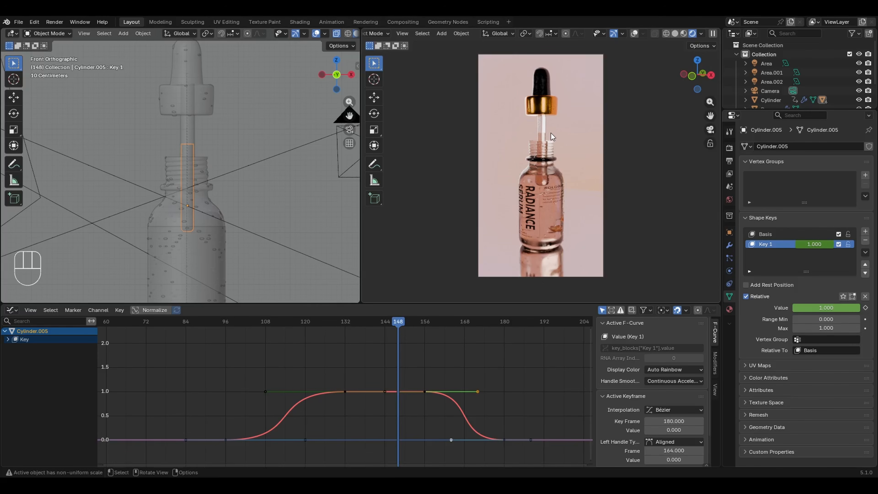
pyautogui.keyDown('ctrl'); pyautogui.moveTo(551, 133); pyautogui.dragTo(581, 96, button='middle'); pyautogui.keyUp('ctrl')
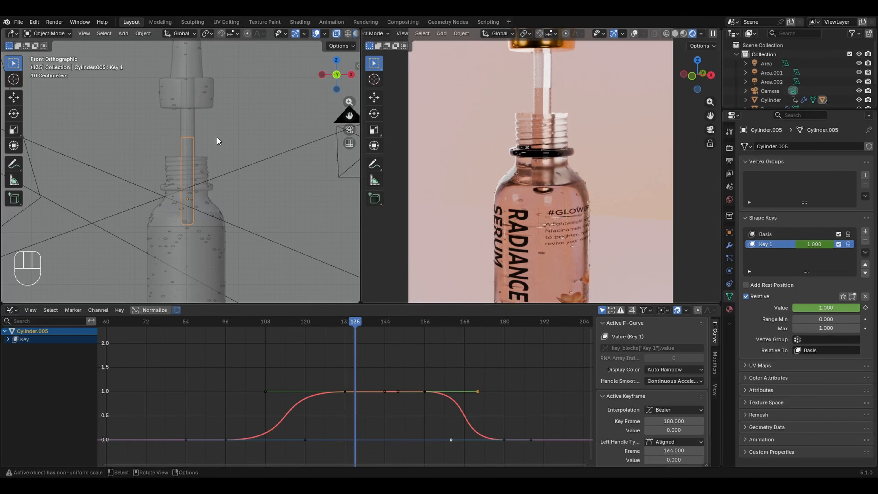
pyautogui.click(730, 309)
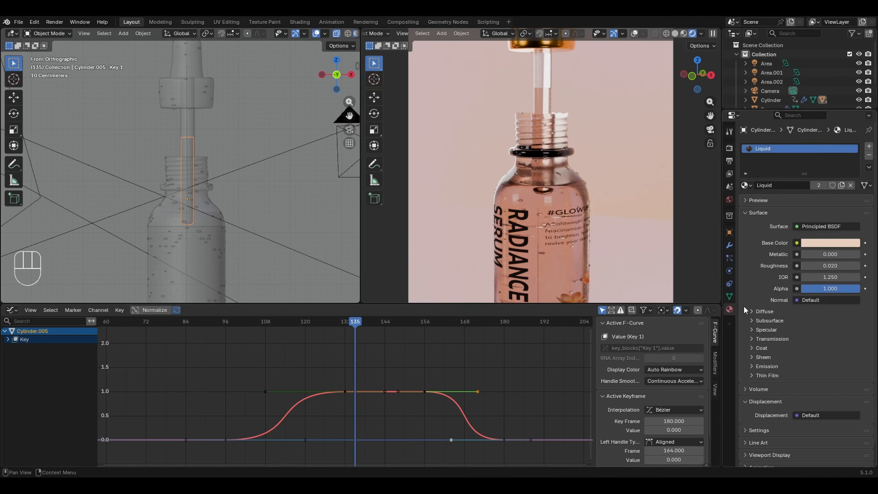
pyautogui.click(842, 184)
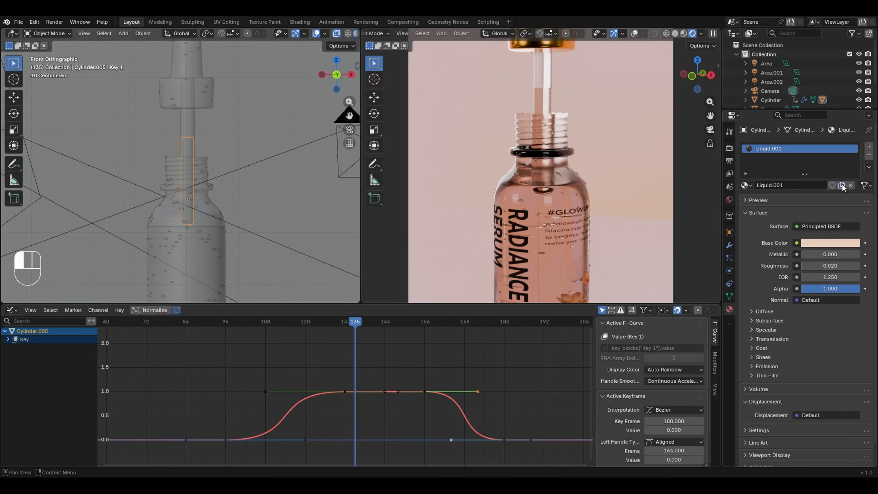
pyautogui.click(819, 246)
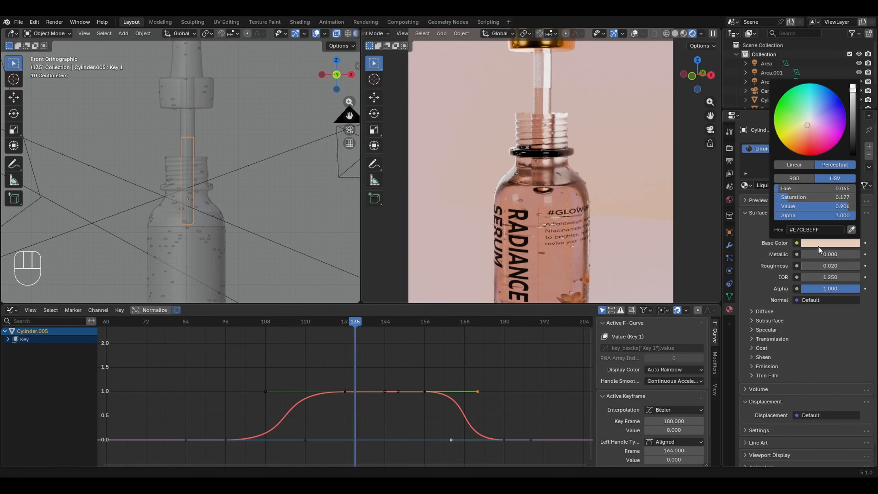
pyautogui.moveTo(788, 195)
pyautogui.mouseDown()
pyautogui.moveTo(815, 196)
pyautogui.moveTo(804, 198)
pyautogui.mouseUp()
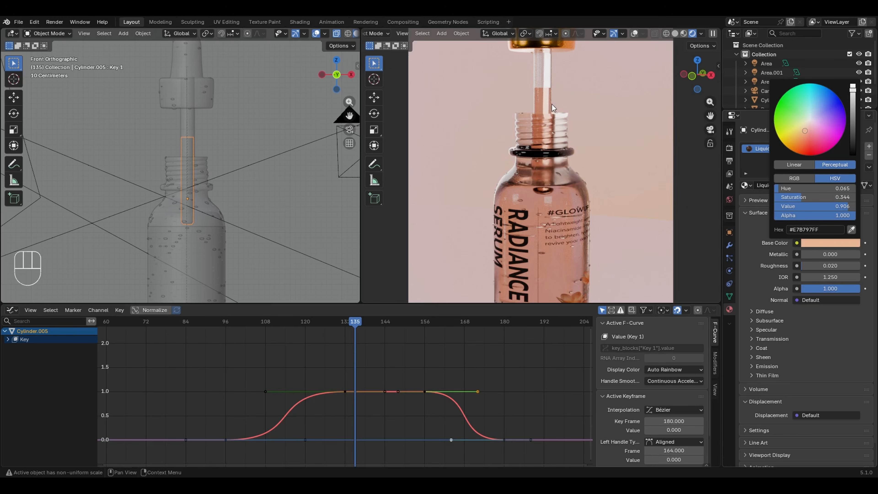
# - Select the horizontal edge loop around the middle of the dropper cap's rubber bulb for mesh editing
pyautogui.click(188, 63)
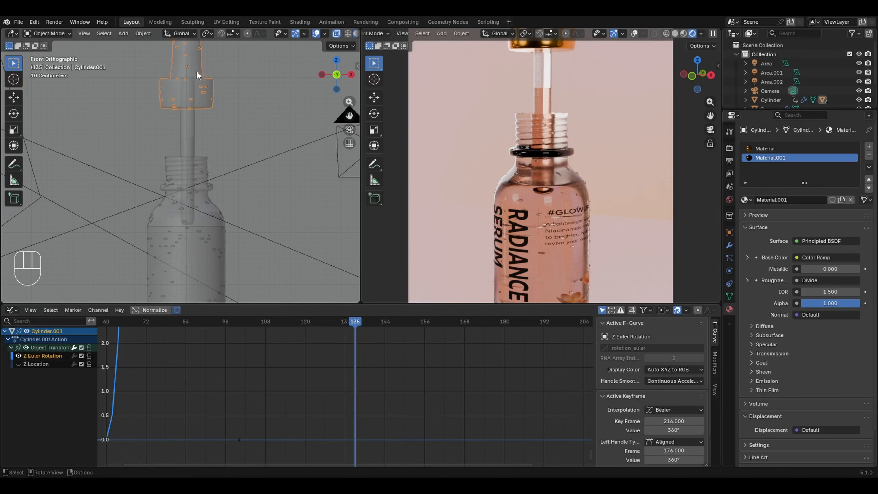
pyautogui.keyDown('shift'); pyautogui.moveTo(560, 120); pyautogui.dragTo(537, 257, button='middle'); pyautogui.keyUp('shift')
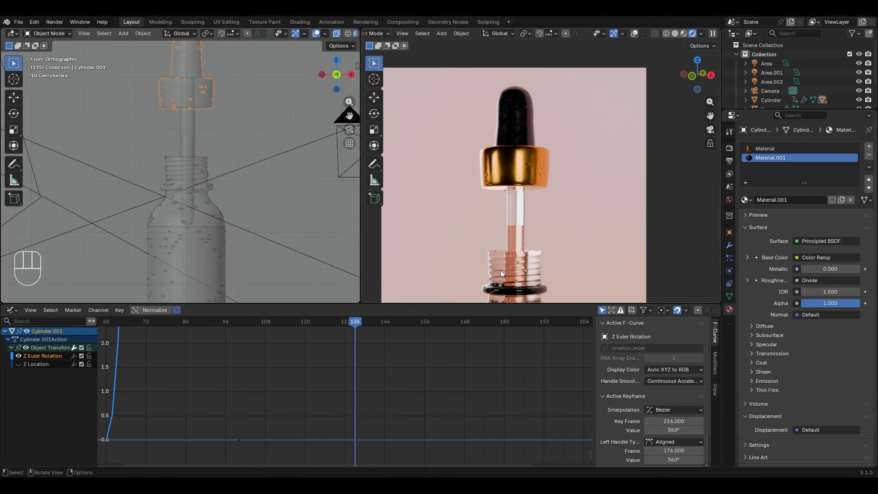
pyautogui.keyDown('ctrl'); pyautogui.moveTo(539, 251); pyautogui.dragTo(555, 222, button='middle'); pyautogui.keyUp('ctrl')
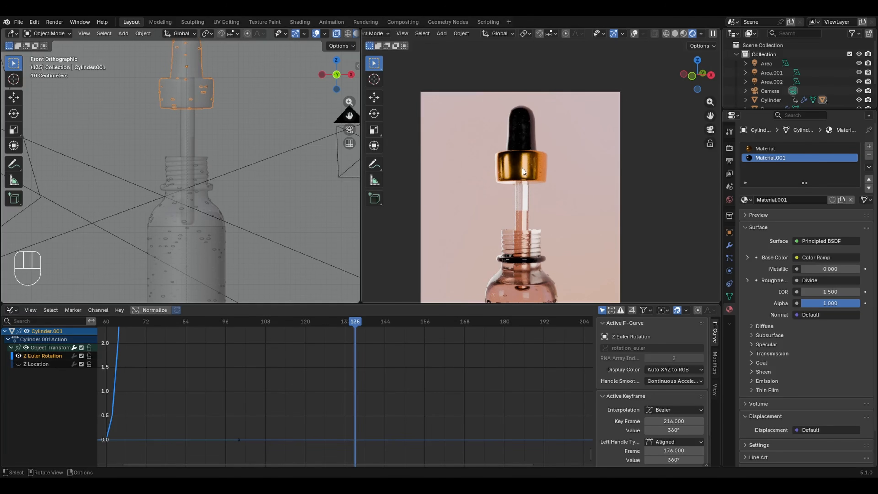
pyautogui.press('Tab')
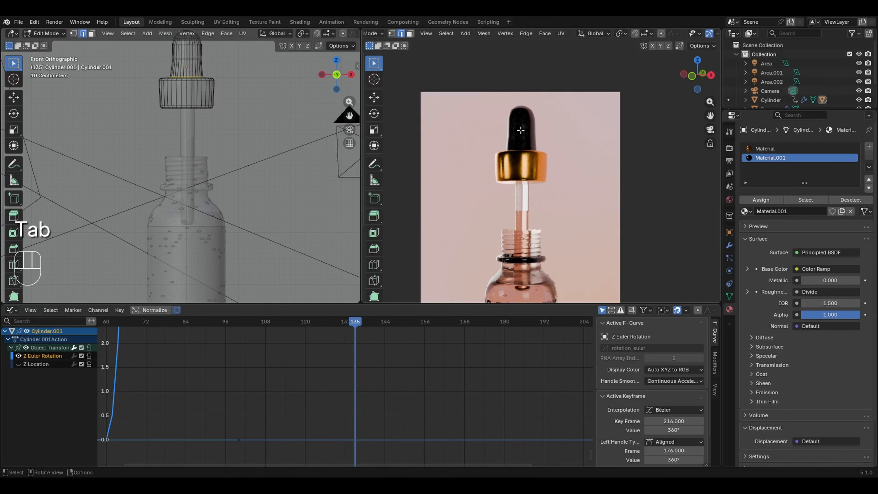
pyautogui.keyDown('shift'); pyautogui.moveTo(194, 64); pyautogui.dragTo(218, 151, button='middle'); pyautogui.keyUp('shift')
pyautogui.keyDown('alt'); pyautogui.click(218, 149); pyautogui.keyUp('alt')
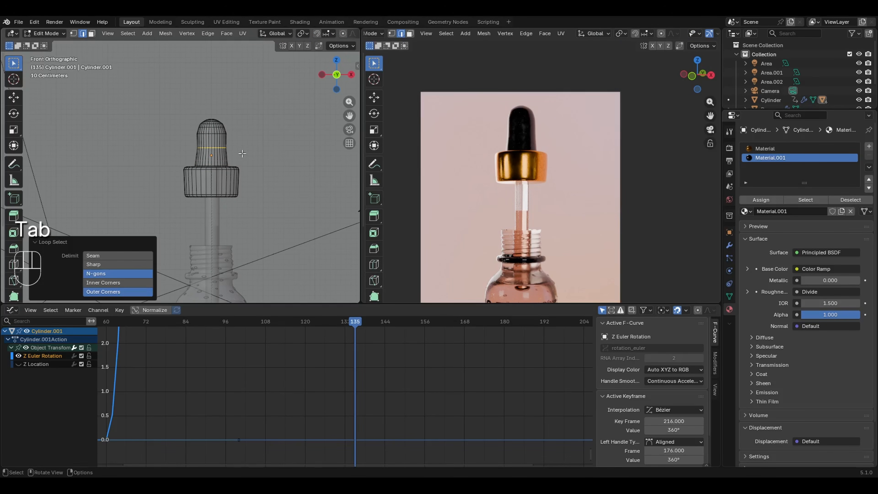
pyautogui.press('s')
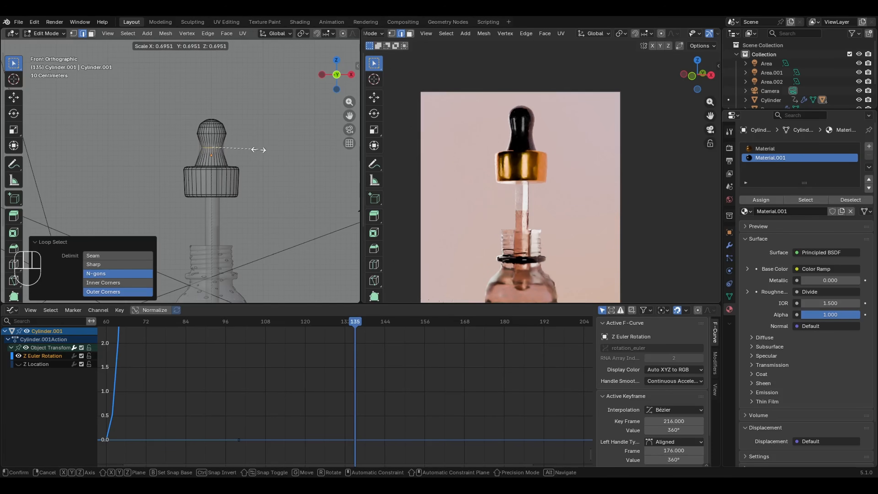
pyautogui.press('Tab')
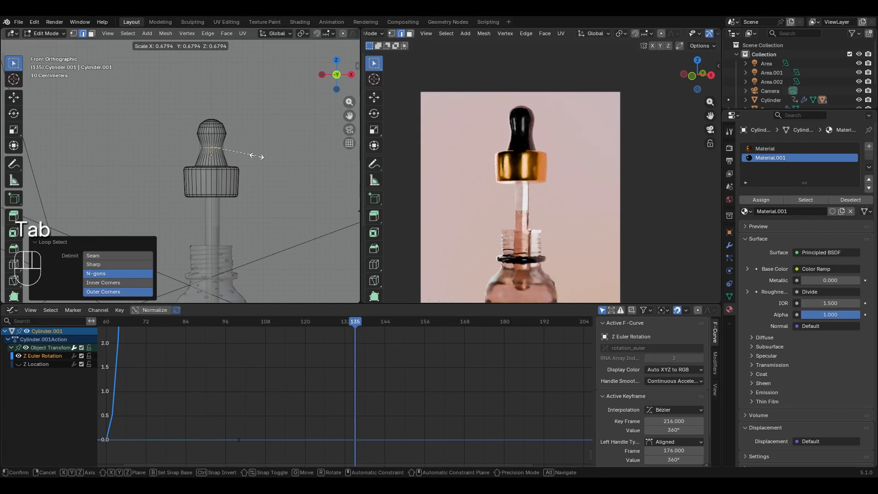
pyautogui.press('Escape')
pyautogui.press('Tab')
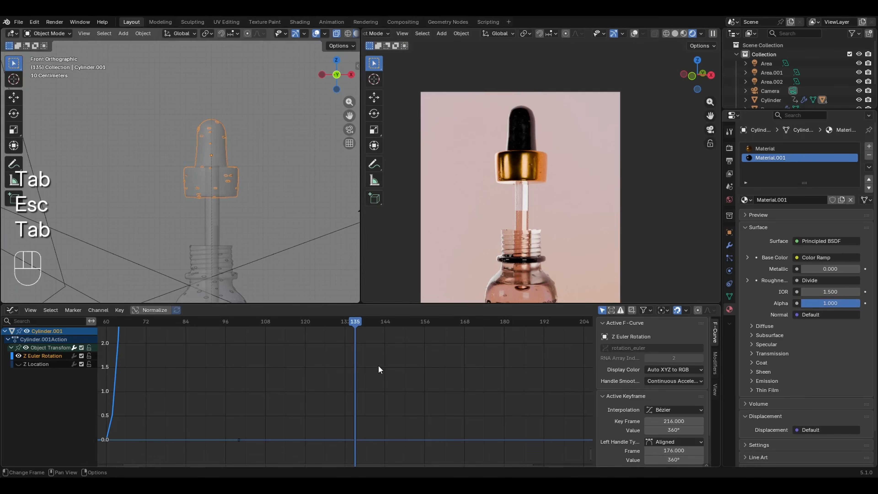
# - Add a Basis and a second shape key to the dropper cap, scaling the bulb's middle edge loop to about 0.592 in the second key
pyautogui.click(730, 296)
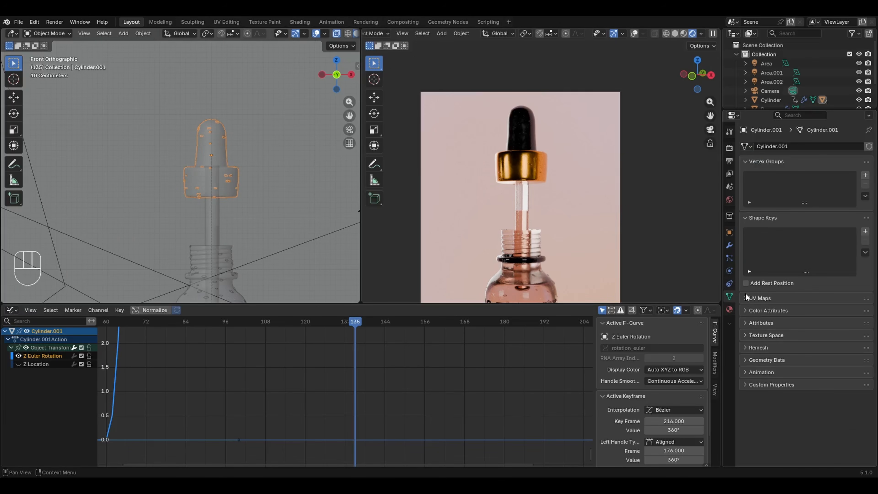
pyautogui.click(865, 232)
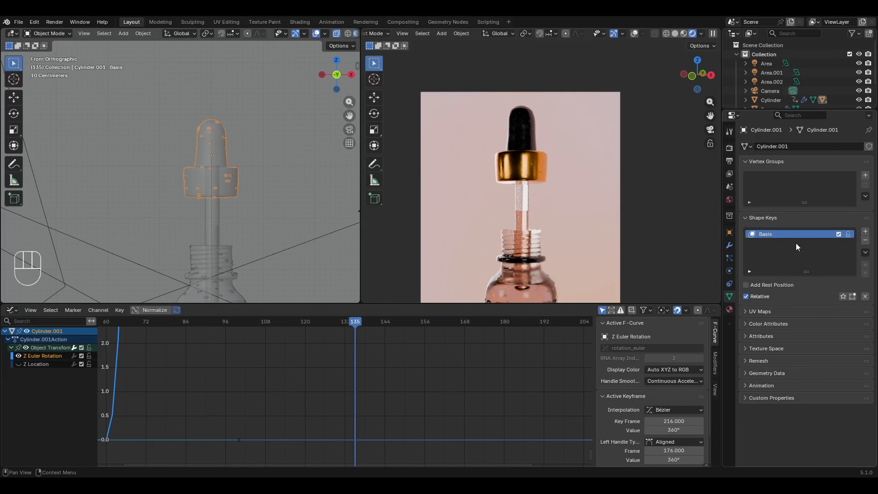
pyautogui.click(865, 231)
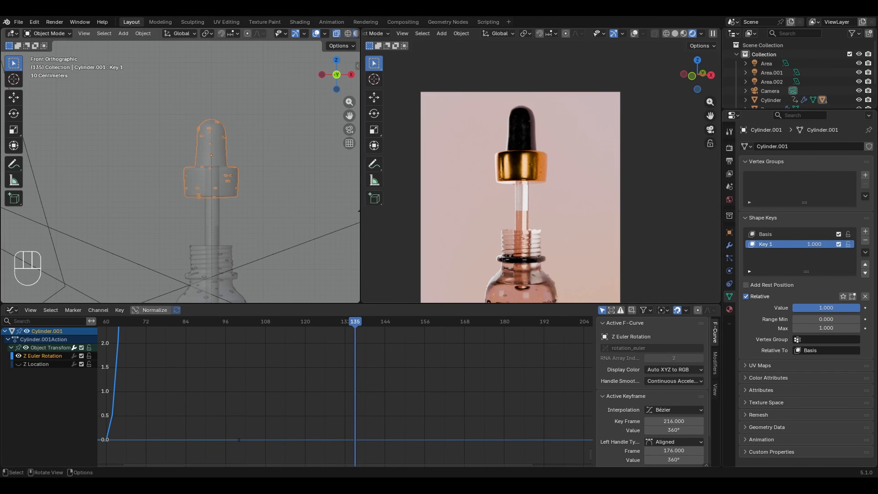
pyautogui.press('Tab')
pyautogui.press('s')
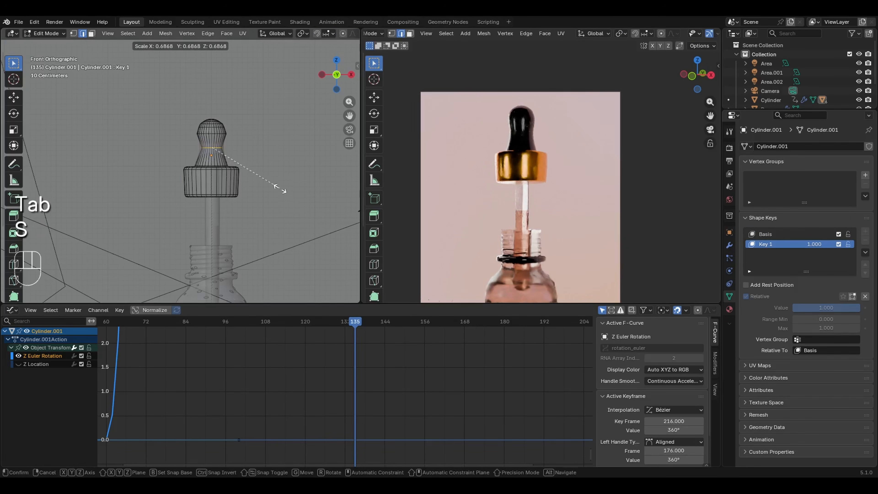
pyautogui.click(285, 190)
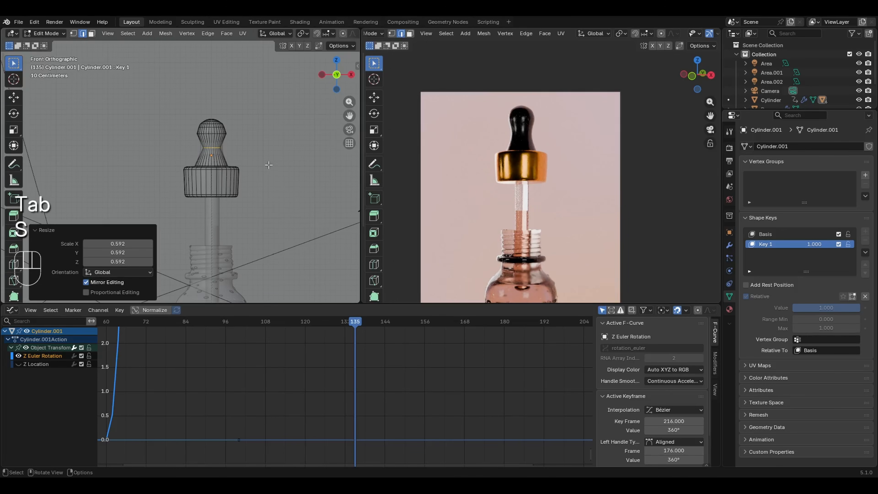
pyautogui.press('Tab')
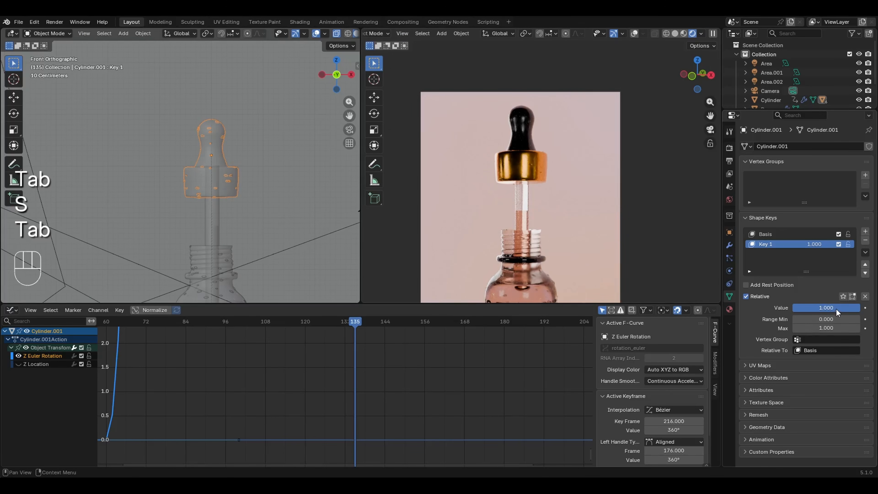
pyautogui.moveTo(837, 308); pyautogui.dragTo(873, 325)
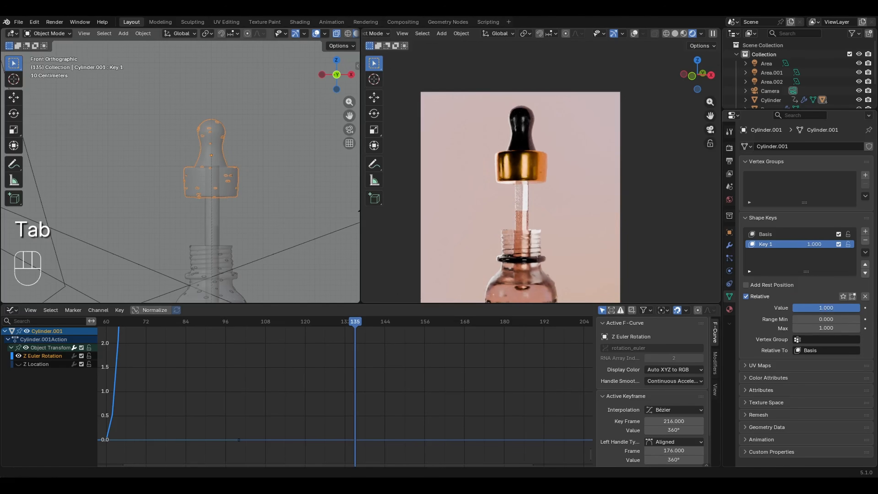
# - Keyframe the cap's second shape key value at 0 on frame 96 and at 1 on frame 123
pyautogui.keyDown('ctrl'); pyautogui.moveTo(357, 348); pyautogui.dragTo(399, 434, button='middle'); pyautogui.keyUp('ctrl')
pyautogui.click(256, 323)
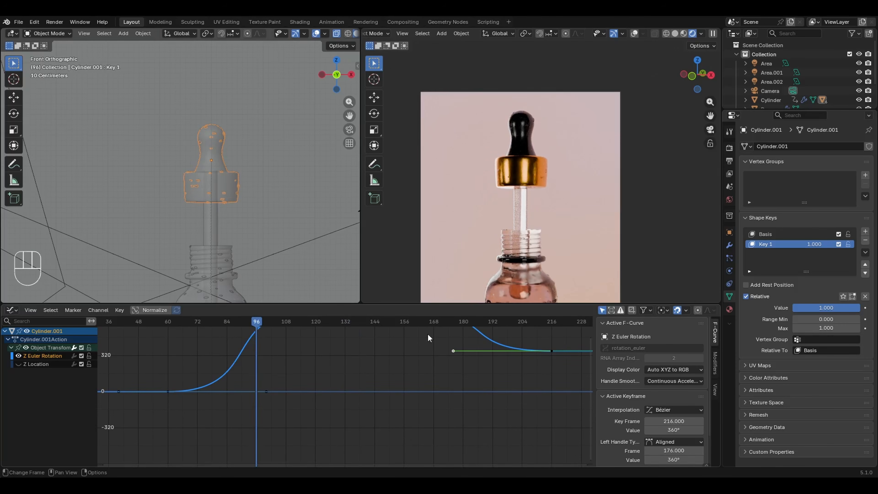
pyautogui.click(829, 307)
pyautogui.moveTo(829, 311); pyautogui.dragTo(794, 310)
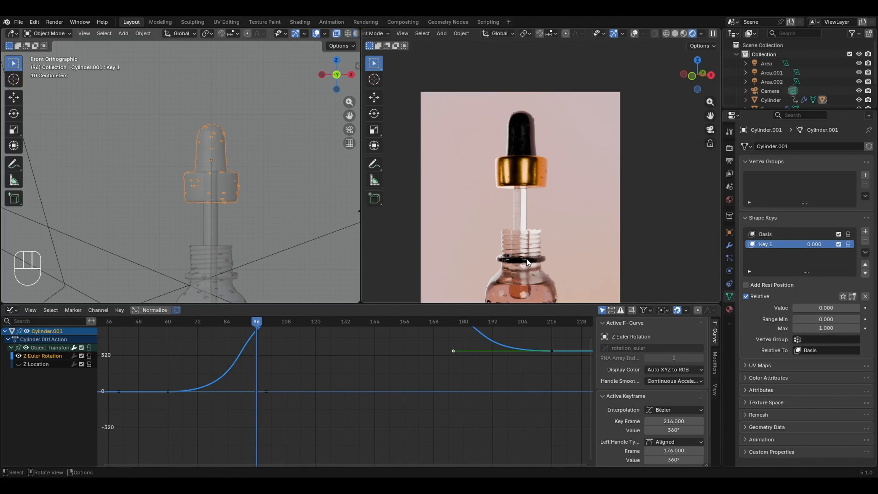
pyautogui.press('i')
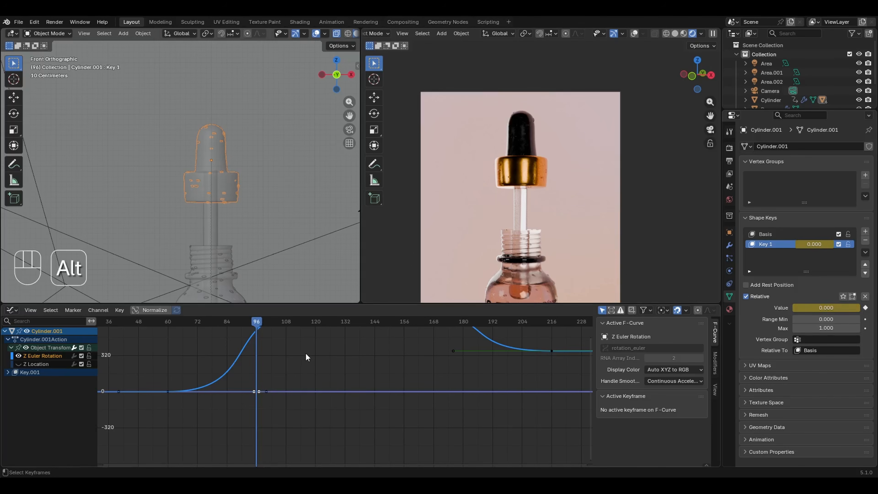
pyautogui.keyDown('ctrl'); pyautogui.moveTo(314, 338); pyautogui.dragTo(316, 351, button='middle'); pyautogui.keyUp('ctrl')
pyautogui.click(319, 324)
pyautogui.moveTo(320, 325); pyautogui.dragTo(322, 323)
pyautogui.moveTo(827, 308); pyautogui.dragTo(875, 308)
pyautogui.press('i')
# - Play the bulb's squeeze animation and scrub through it to frame 148
pyautogui.moveTo(313, 324); pyautogui.dragTo(187, 342)
pyautogui.press('space')
pyautogui.press('space')
pyautogui.press('space')
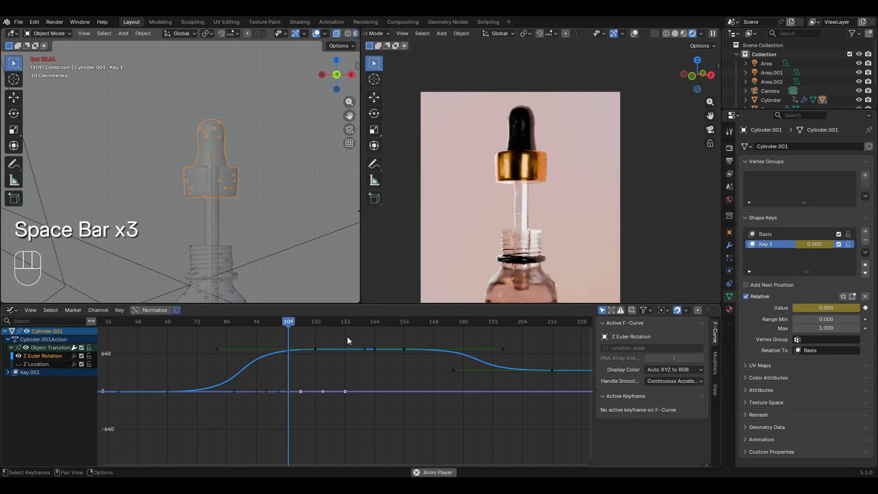
pyautogui.moveTo(307, 325); pyautogui.dragTo(384, 337)
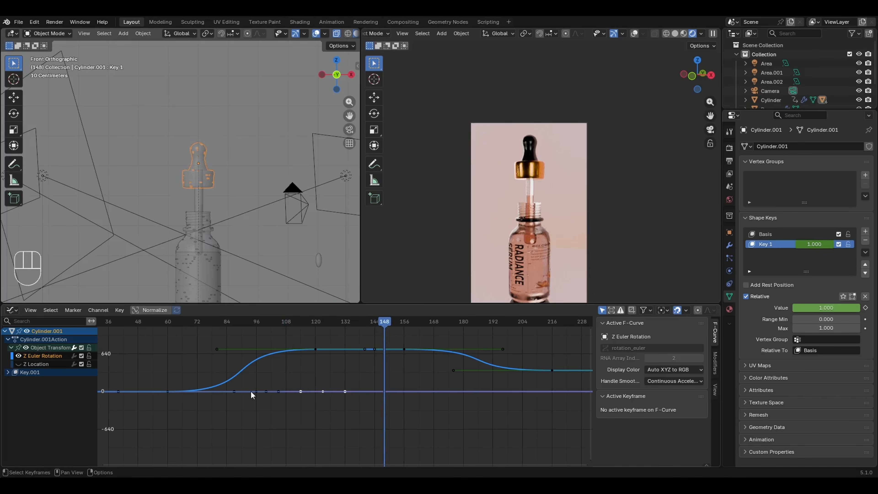
# - Frame the cap's shape key value curve and scale the two inner Bézier handles between frames 96 and 123 by -1 along X
pyautogui.click(8, 373)
pyautogui.click(28, 380)
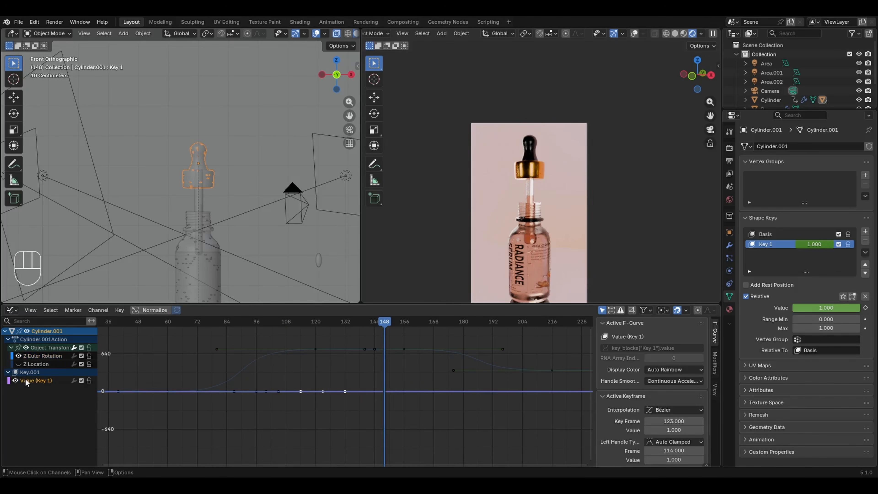
pyautogui.press('KP_Decimal')
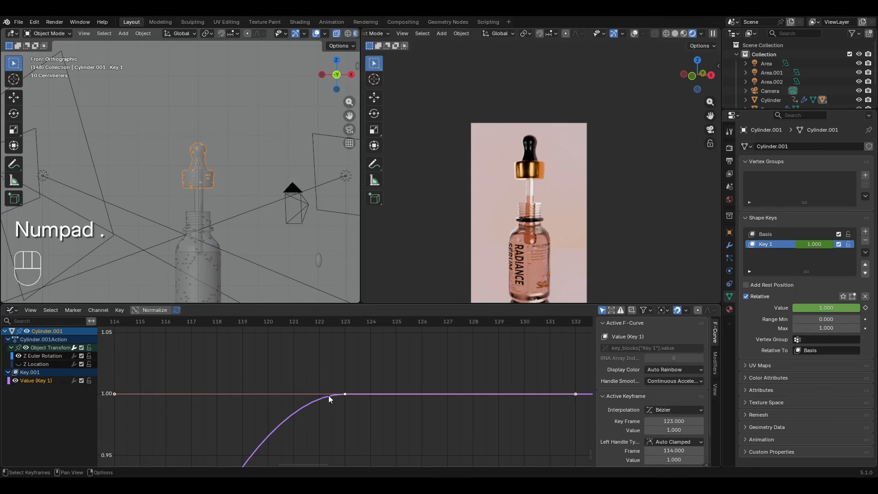
pyautogui.scroll(-5, 372, 365)
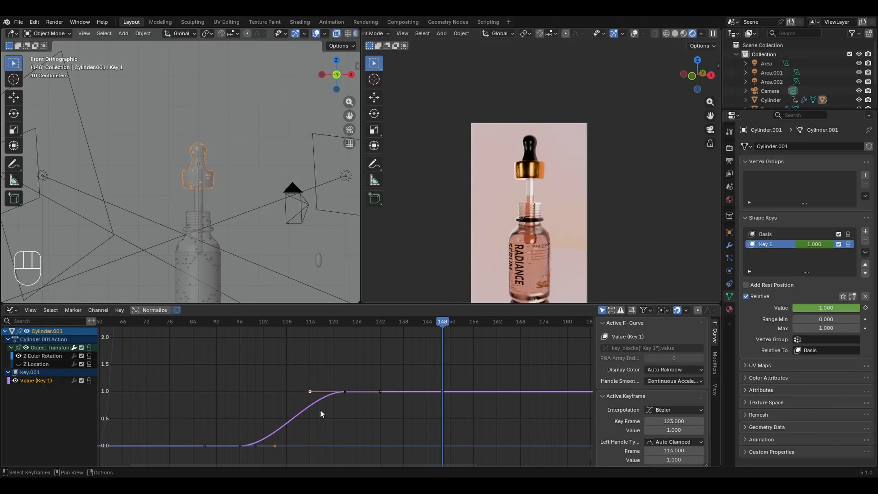
pyautogui.press('s')
pyautogui.press('x')
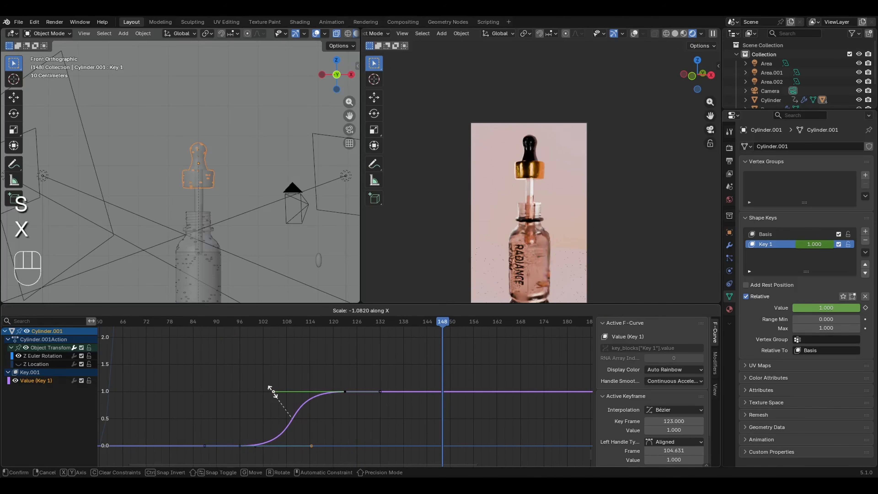
pyautogui.click(248, 397)
pyautogui.click(192, 395)
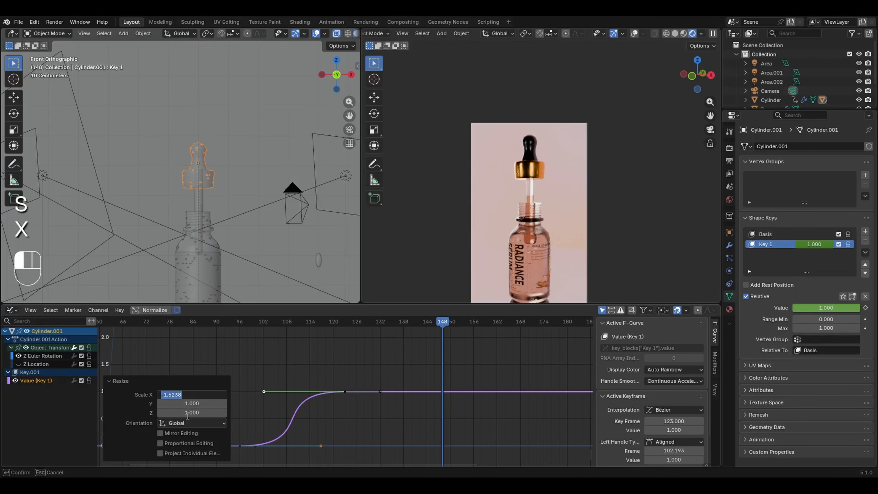
pyautogui.press('Return')
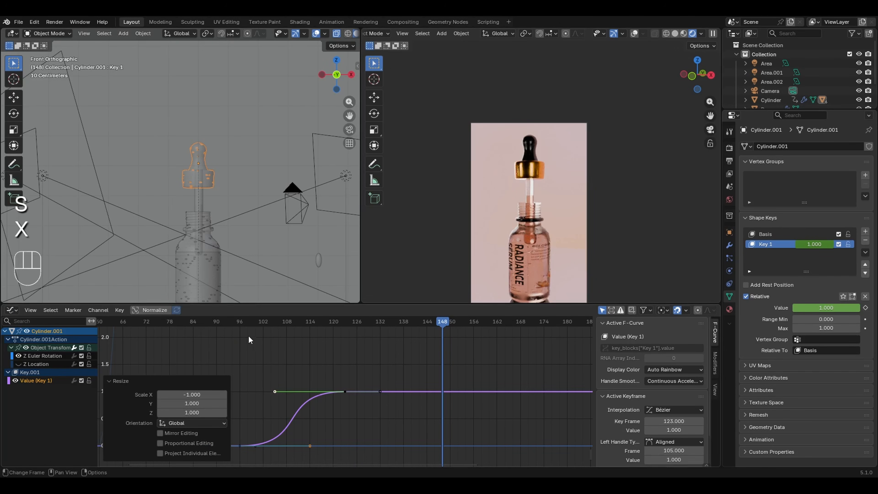
# - Play and scrub the cap animation up to frame 151 to check the bulb's eased squeeze
pyautogui.moveTo(273, 324); pyautogui.dragTo(377, 327)
pyautogui.press('space')
pyautogui.press('space')
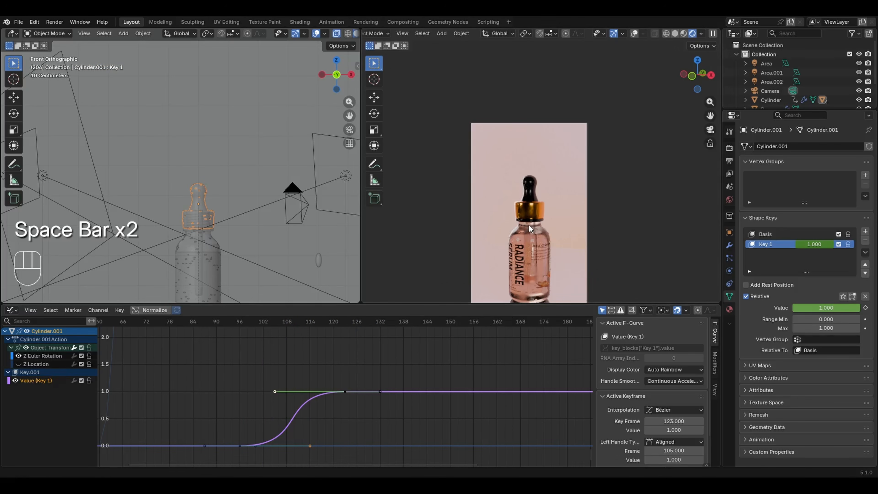
pyautogui.click(250, 330)
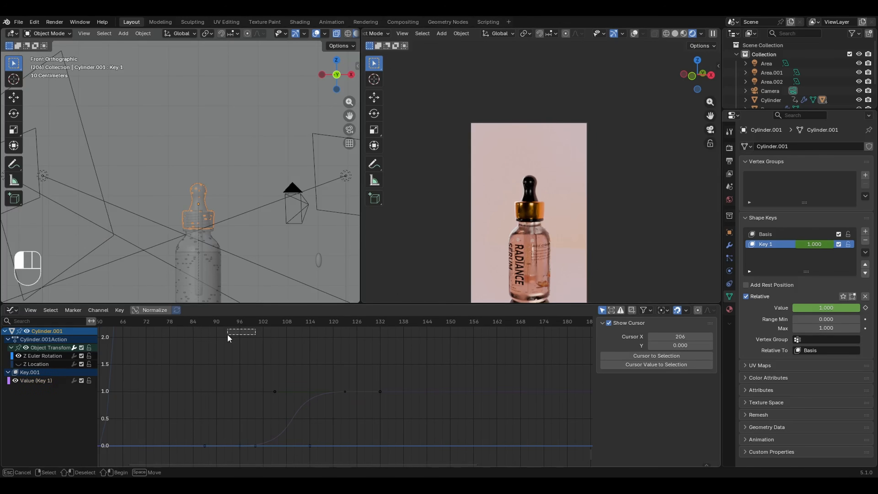
pyautogui.moveTo(232, 326); pyautogui.dragTo(454, 344)
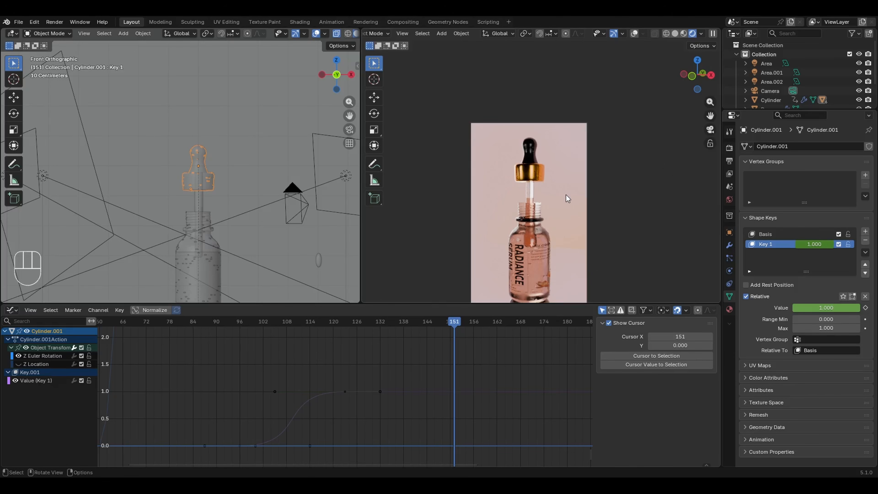
# - Select the camera and show its object transform values, with the whole camera frame in view
pyautogui.click(773, 91)
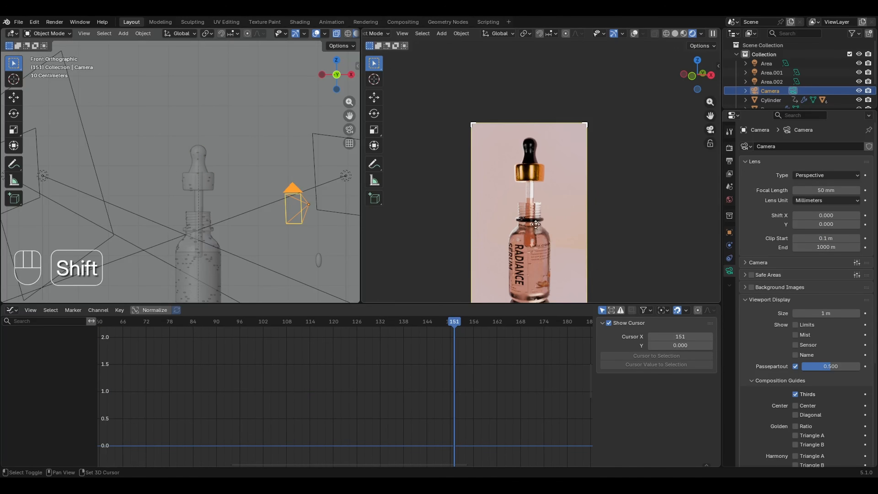
pyautogui.click(729, 232)
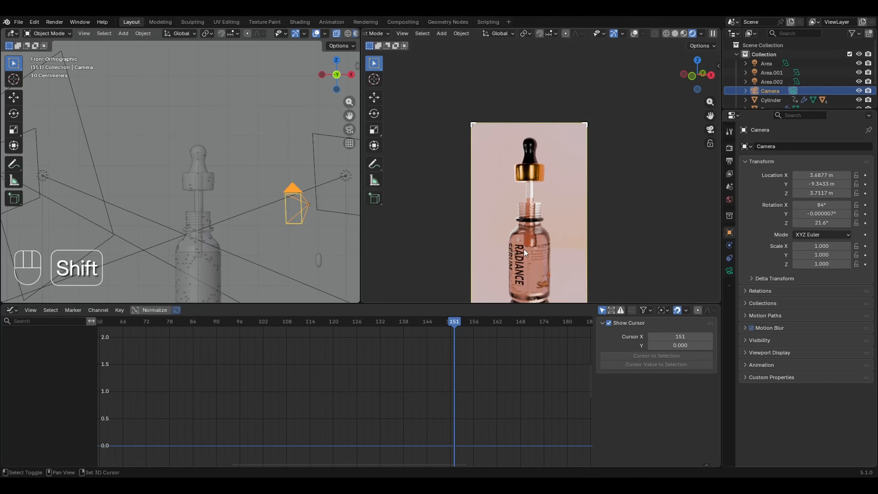
pyautogui.keyDown('shift'); pyautogui.moveTo(524, 249); pyautogui.dragTo(520, 206, button='middle'); pyautogui.keyUp('shift')
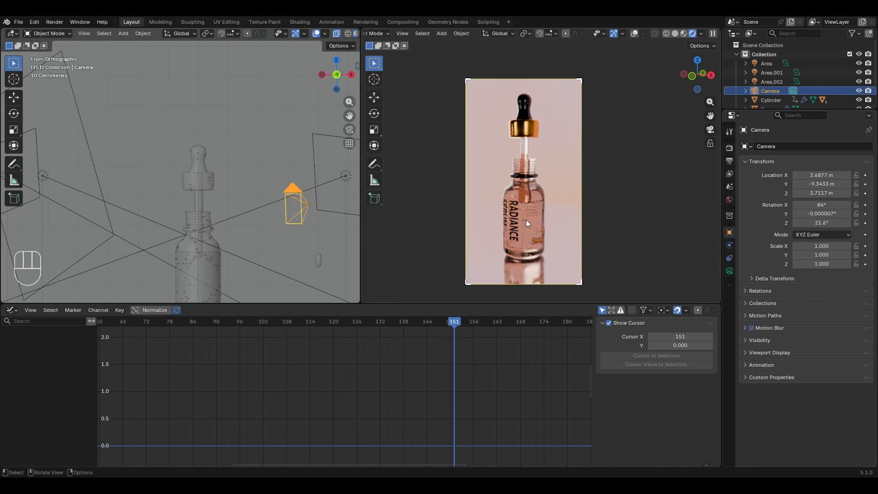
pyautogui.press('g')
pyautogui.press('z')
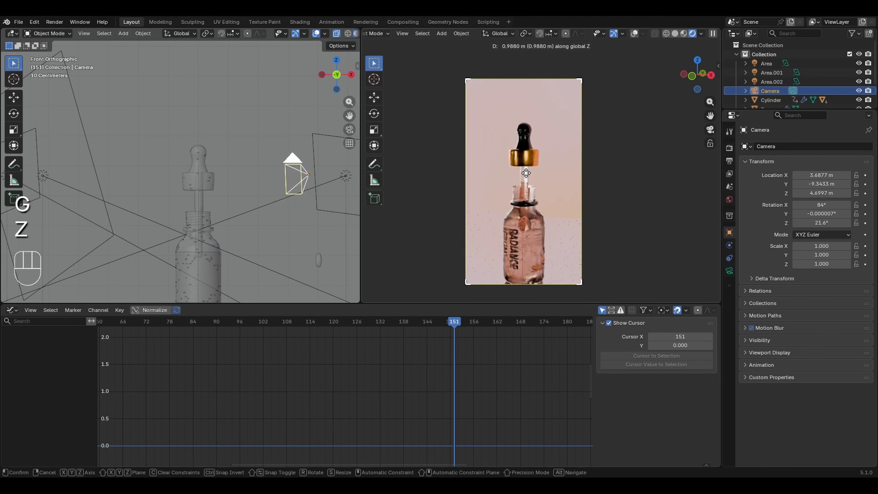
pyautogui.press('Escape')
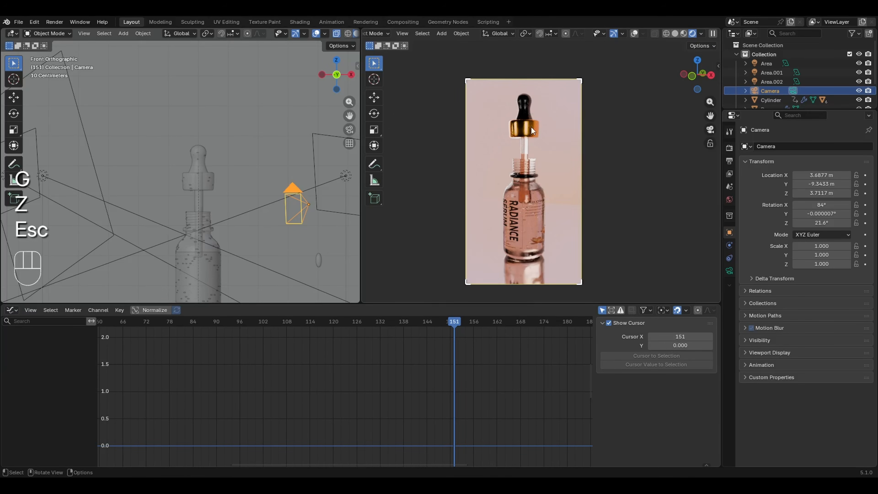
pyautogui.press('r')
pyautogui.press('x')
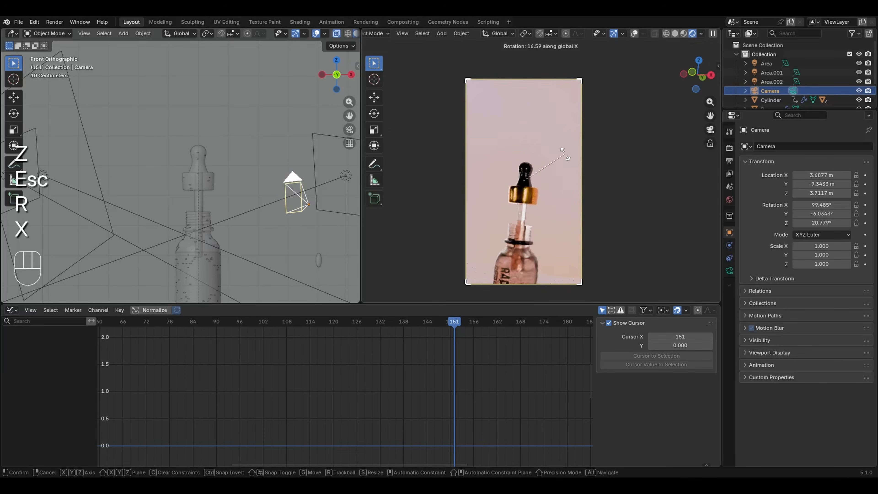
pyautogui.press('Escape')
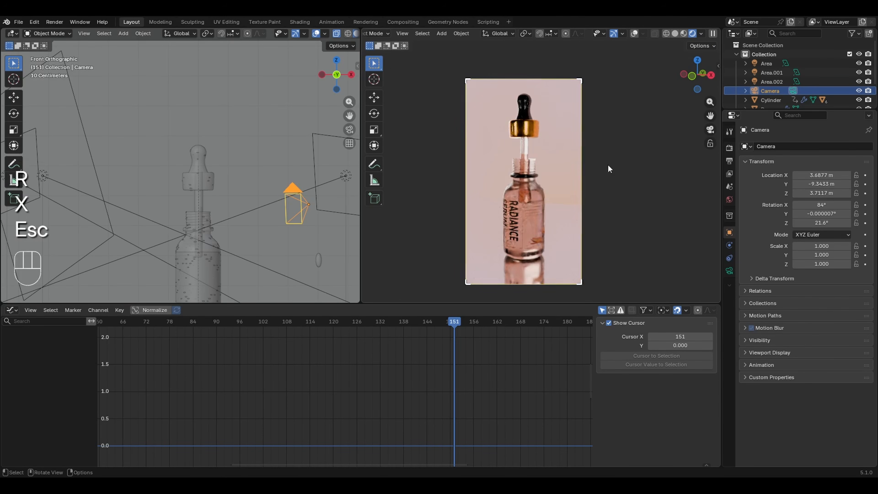
# - Try placing the camera at Y -7.3633 m and Z 5.1717 m with a Y rotation of 21°
pyautogui.moveTo(822, 194); pyautogui.dragTo(867, 197)
pyautogui.moveTo(817, 186); pyautogui.dragTo(820, 214)
pyautogui.moveTo(823, 184); pyautogui.dragTo(833, 210)
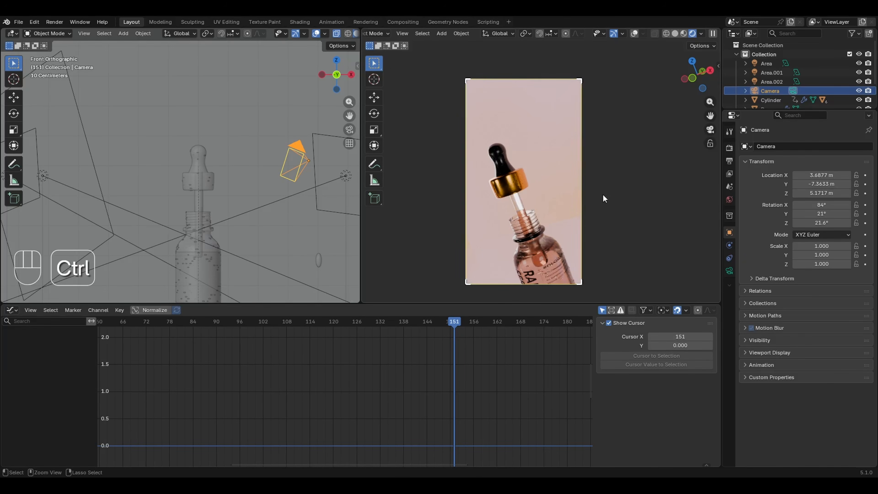
# - Undo the trial changes to the camera's location and rotation, keeping the camera selected
pyautogui.hotkey('ctrl', 'z')
pyautogui.hotkey('ctrl', 'z')
pyautogui.hotkey('ctrl', 'z')
pyautogui.hotkey('ctrl', 'z')
pyautogui.hotkey('ctrl', 'z')
pyautogui.hotkey('ctrl', 'z')
pyautogui.hotkey('ctrl', 'z')
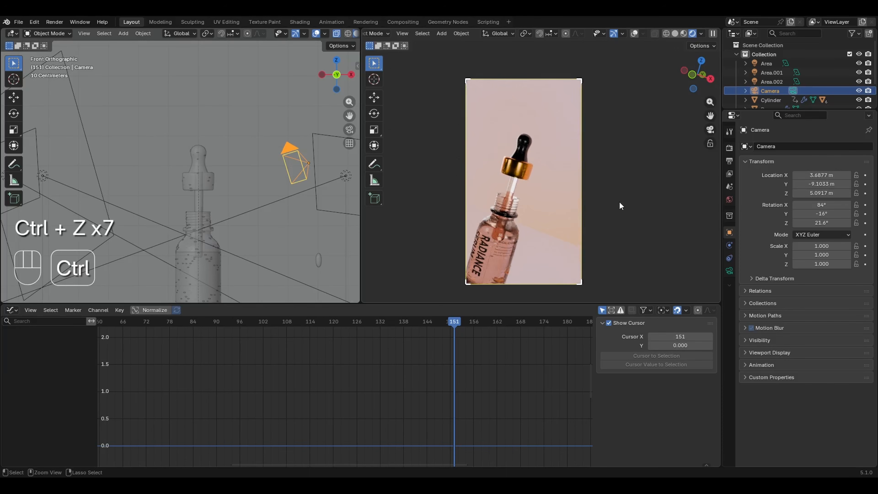
pyautogui.hotkey('ctrl', 'z')
pyautogui.hotkey('ctrl', 'z')
pyautogui.hotkey('ctrl', 'z')
pyautogui.hotkey('ctrl', 'z')
pyautogui.hotkey('ctrl', 'z')
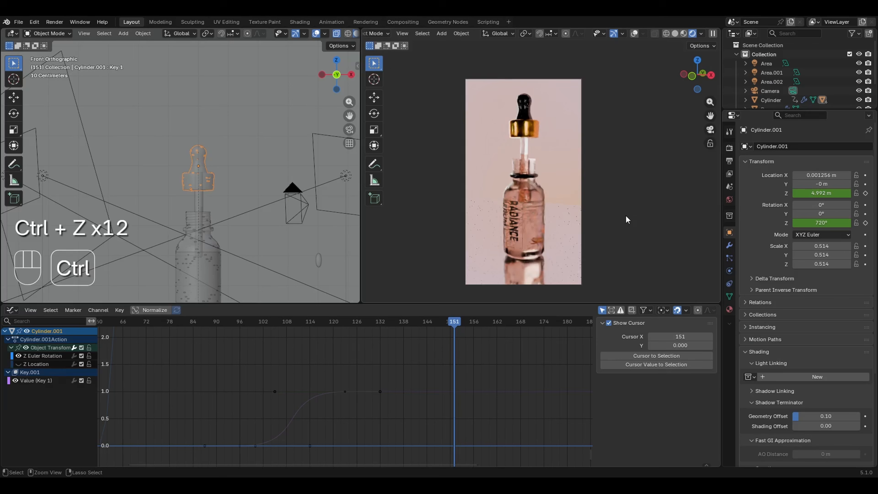
pyautogui.hotkey('ctrl', 'shift', 'z')
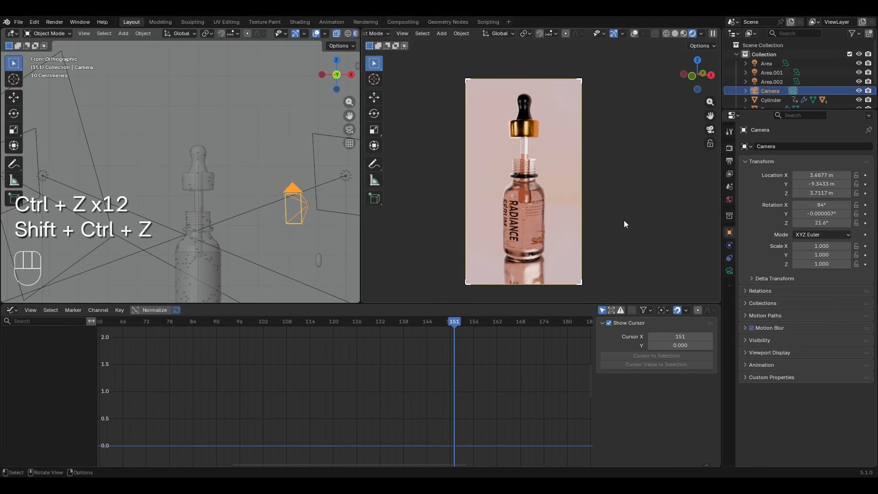
# - Set the camera's Y rotation to 0° and keyframe its Y and Z location and Y rotation at frame 78
pyautogui.click(812, 213)
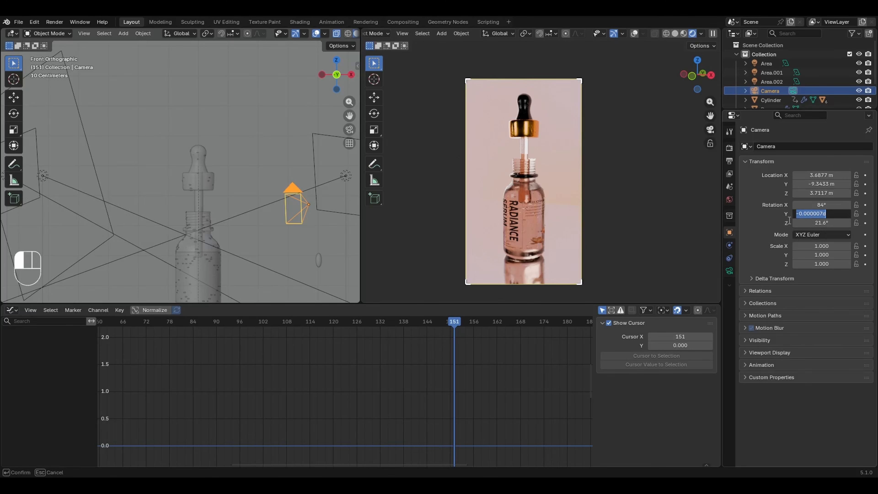
pyautogui.write('0')
pyautogui.press('Return')
pyautogui.moveTo(147, 327); pyautogui.dragTo(170, 327)
pyautogui.keyDown('ctrl'); pyautogui.moveTo(238, 346); pyautogui.dragTo(272, 333, button='middle'); pyautogui.keyUp('ctrl')
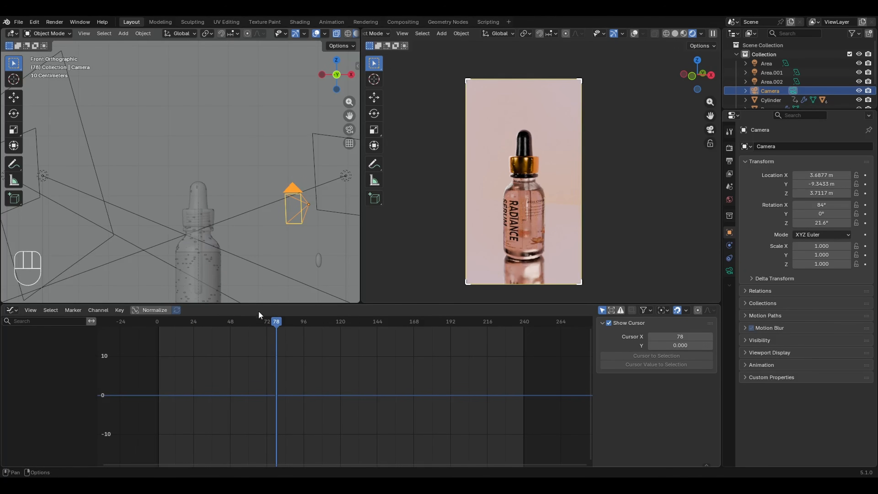
pyautogui.press('i')
pyautogui.press('i')
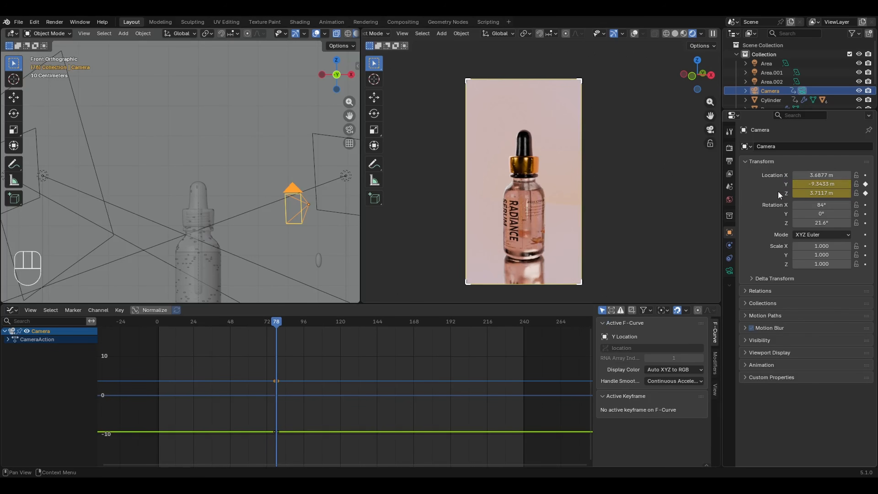
pyautogui.press('i')
# - At frame 97, move the camera to Y -7.4833 m and Z 4.5817 m and set its Y rotation to 15°
pyautogui.moveTo(290, 321); pyautogui.dragTo(304, 321)
pyautogui.press('Right')
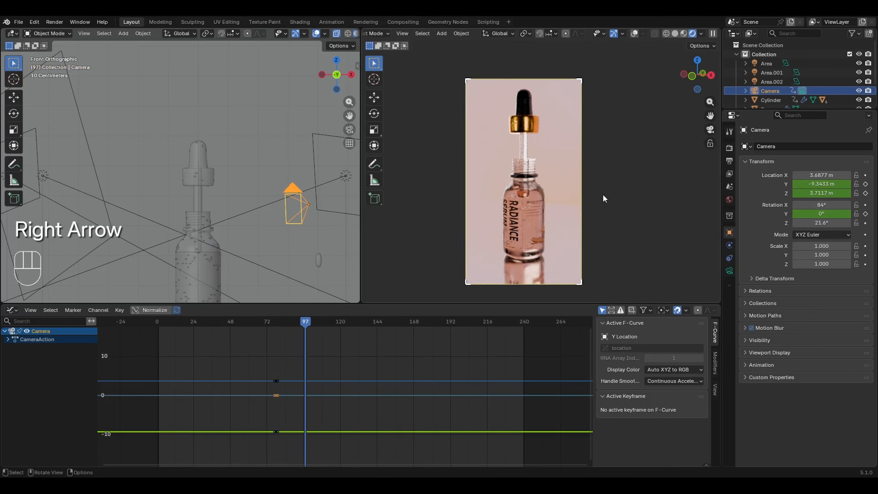
pyautogui.moveTo(822, 183); pyautogui.dragTo(809, 214)
pyautogui.click(810, 214)
pyautogui.write('15')
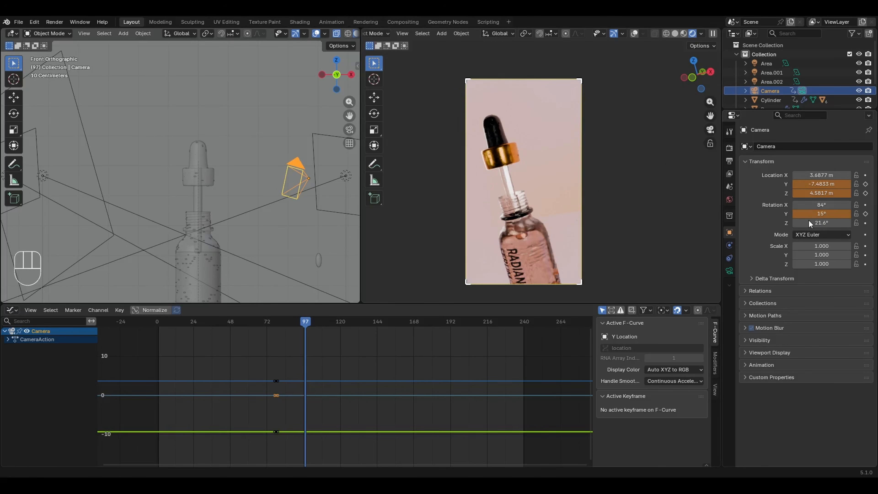
pyautogui.press('Return')
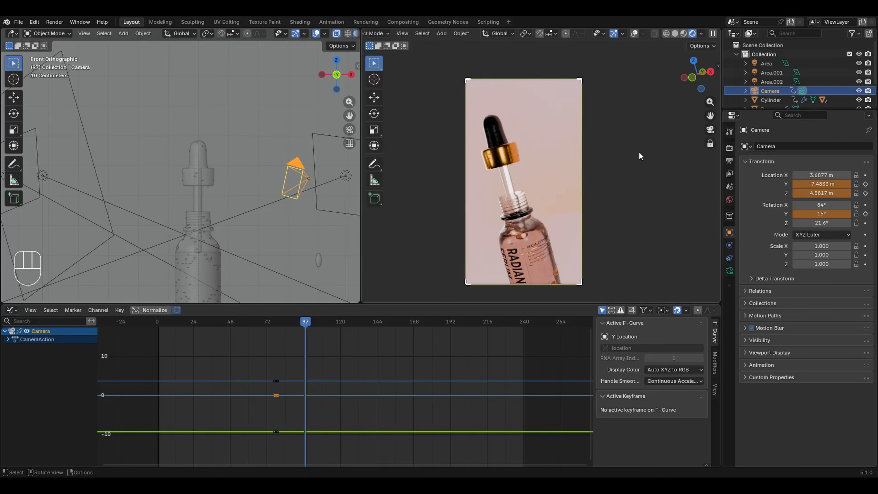
# - Dolly the camera to about X 3.06, Y -6.01, Z 4.42 m and keyframe its Y and Z location and Y rotation at frame 97
pyautogui.press('ctrl')
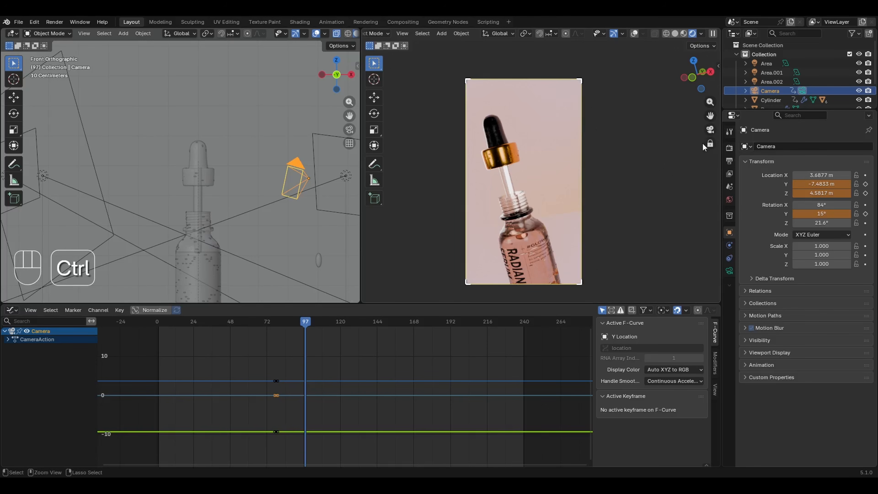
pyautogui.keyDown('ctrl'); pyautogui.moveTo(518, 190); pyautogui.dragTo(528, 179); pyautogui.keyUp('ctrl')
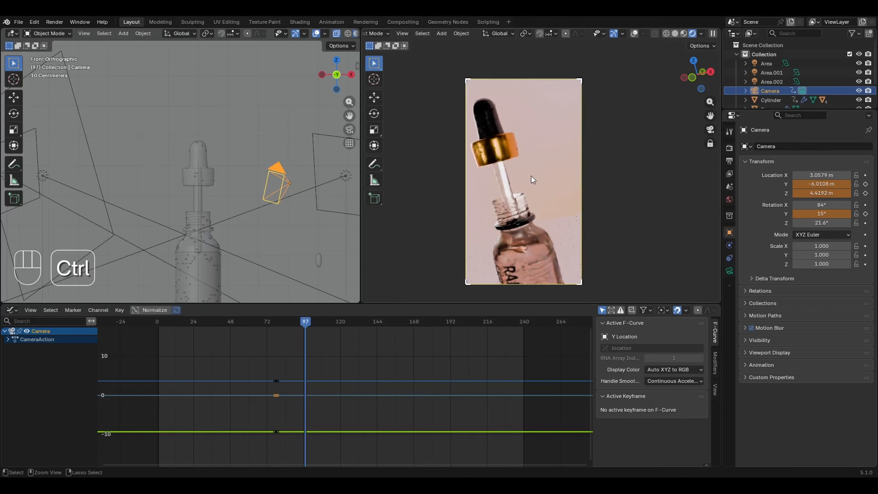
pyautogui.moveTo(817, 184)
pyautogui.mouseDown()
pyautogui.moveTo(830, 185)
pyautogui.moveTo(832, 194)
pyautogui.moveTo(815, 185)
pyautogui.mouseUp()
pyautogui.moveTo(818, 194); pyautogui.dragTo(818, 193)
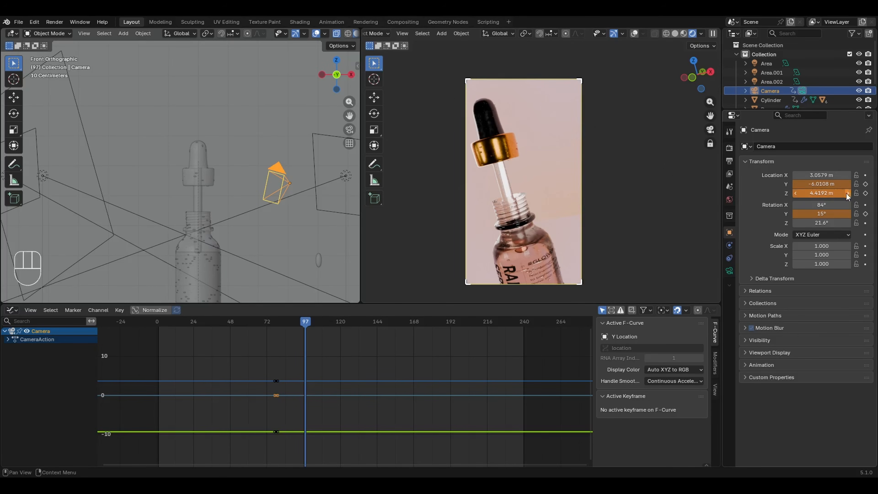
pyautogui.click(866, 184)
pyautogui.click(866, 193)
pyautogui.click(865, 214)
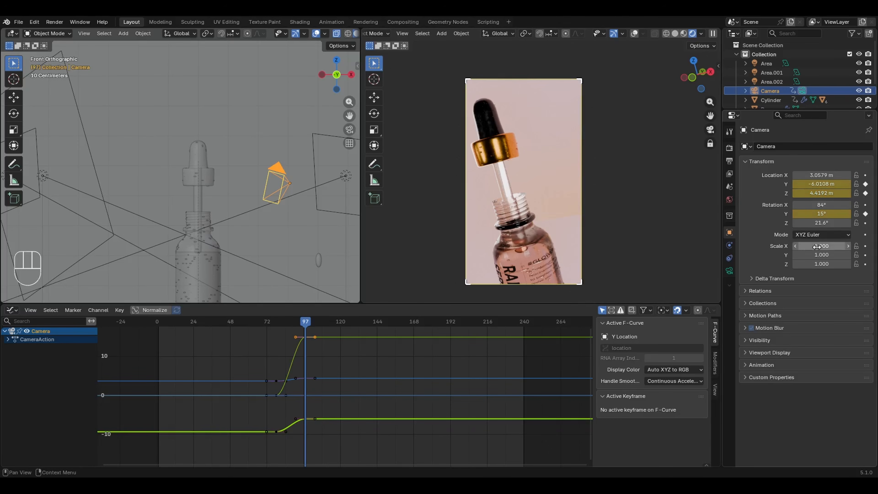
# - Play the tilting camera move from frame 43 to check it
pyautogui.moveTo(310, 341); pyautogui.dragTo(233, 339)
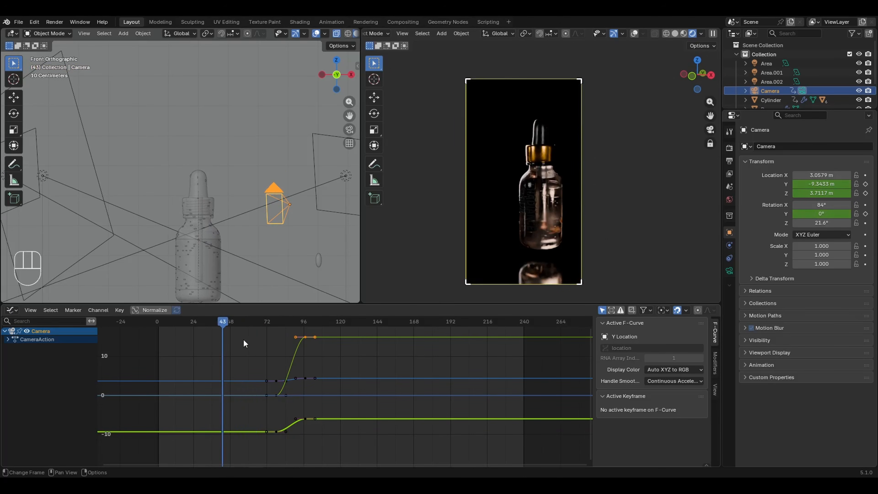
pyautogui.press('space')
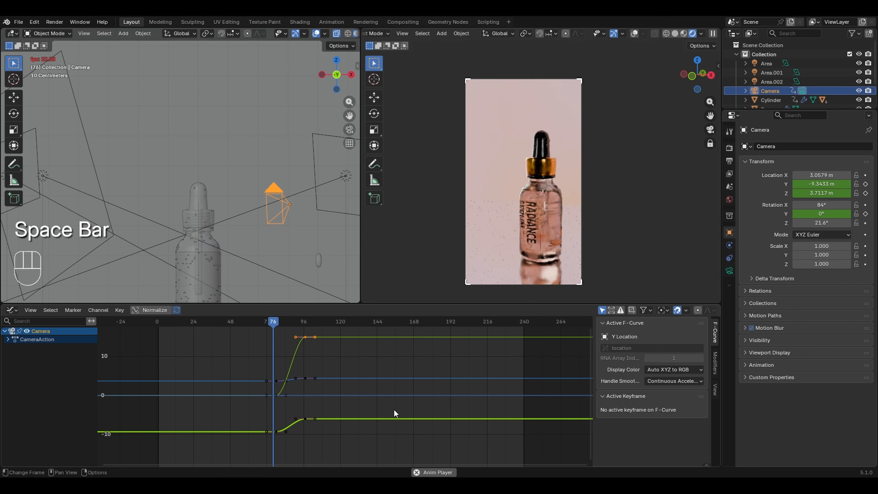
pyautogui.press('space')
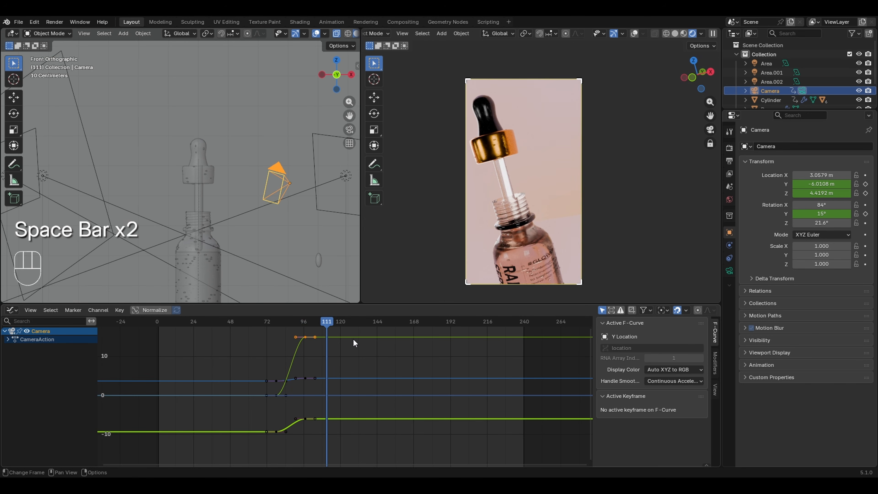
# - At frame 78, set the camera's X location to about 3.648 m and play the move
pyautogui.moveTo(306, 324); pyautogui.dragTo(276, 330)
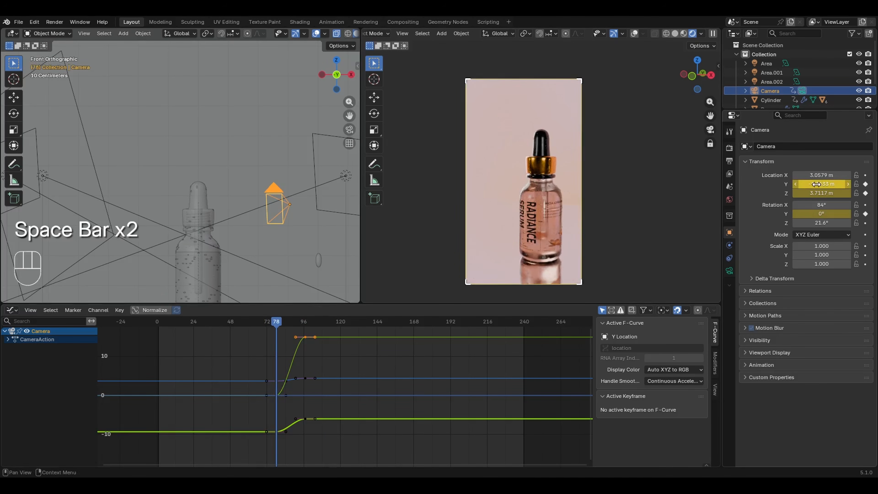
pyautogui.moveTo(817, 175); pyautogui.dragTo(847, 182)
pyautogui.press('space')
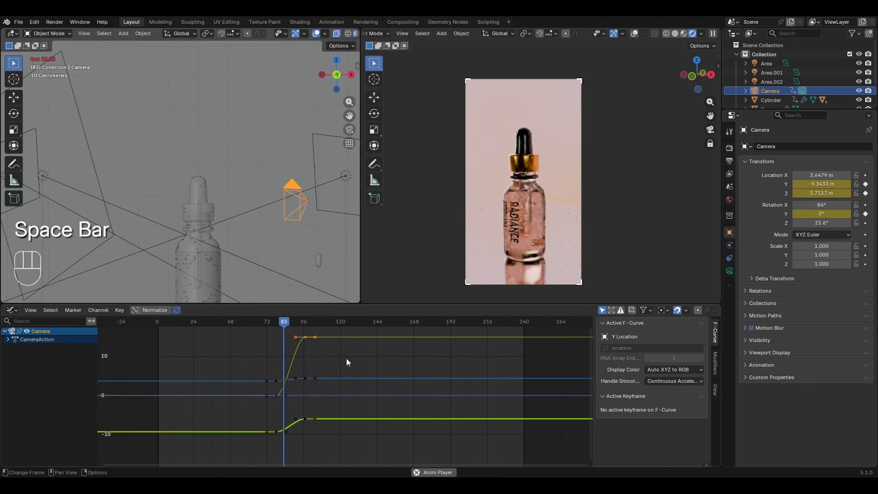
pyautogui.press('space')
# - At frame 97, set the camera's location to Y -6.6108 m and Z 4.8892 m and replace both single keyframes
pyautogui.moveTo(320, 324); pyautogui.dragTo(306, 326)
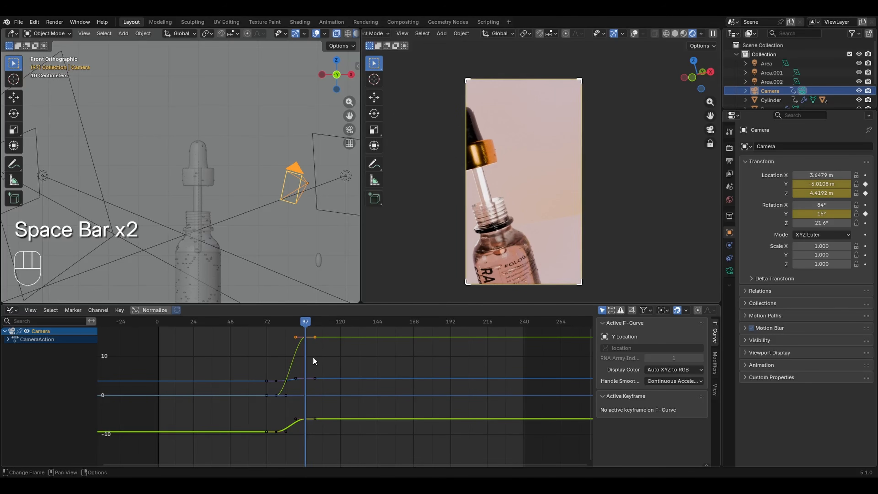
pyautogui.moveTo(823, 184)
pyautogui.mouseDown()
pyautogui.moveTo(770, 181)
pyautogui.moveTo(827, 188)
pyautogui.mouseUp()
pyautogui.rightClick(828, 189)
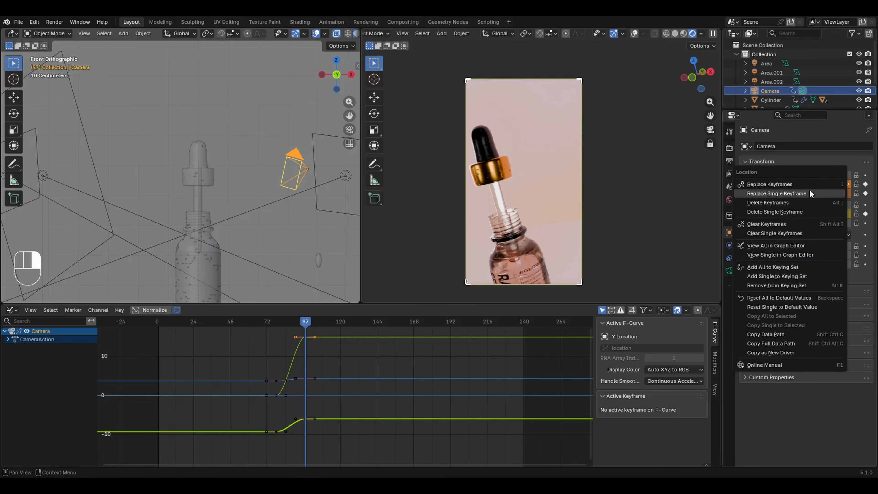
pyautogui.click(804, 195)
pyautogui.rightClick(823, 199)
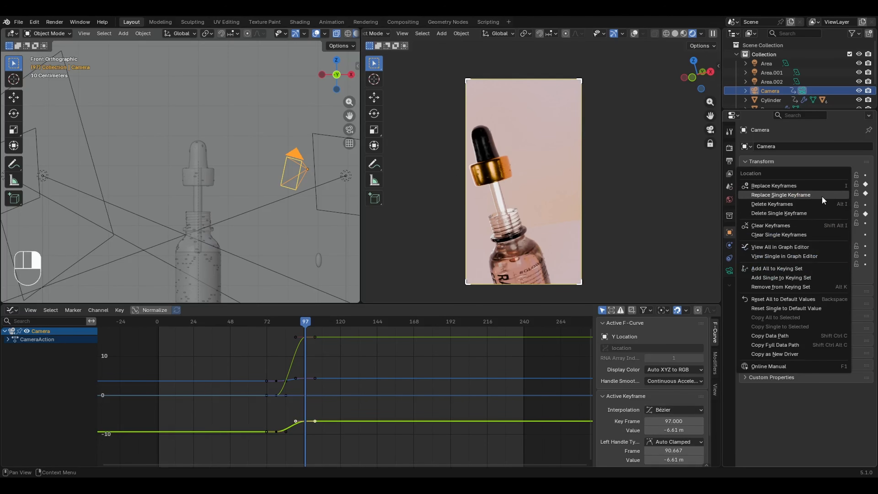
pyautogui.click(807, 195)
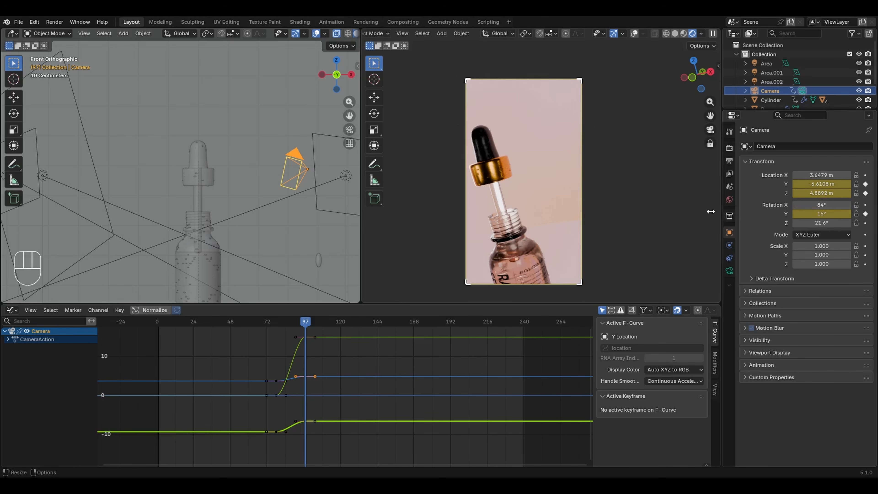
# - Keyframe the camera's X location at frame 78
pyautogui.moveTo(305, 324); pyautogui.dragTo(276, 323)
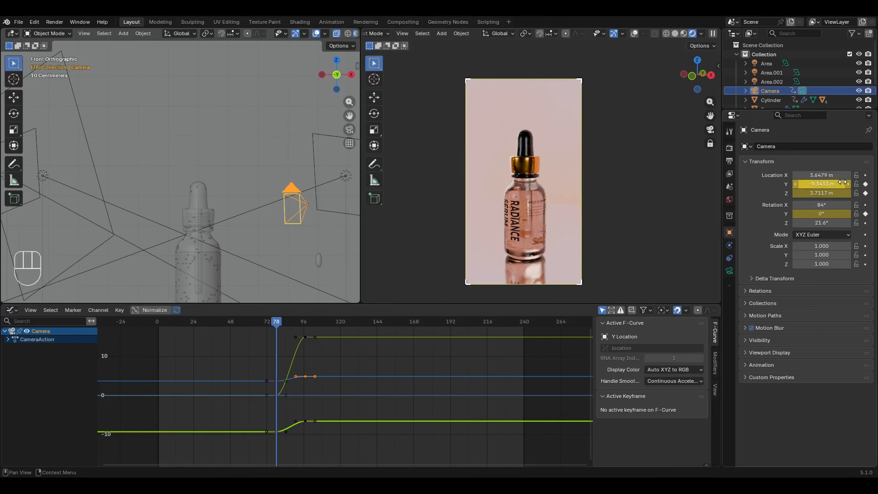
pyautogui.click(865, 175)
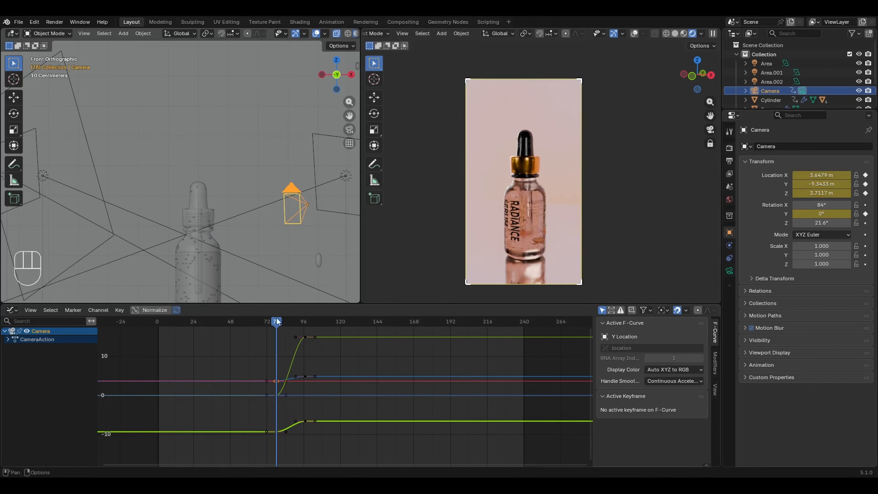
# - At frame 96, set the camera's location to X 3.1379 m, Y -6.1627 m and Z 4.5197 m and keyframe it
pyautogui.click(303, 322)
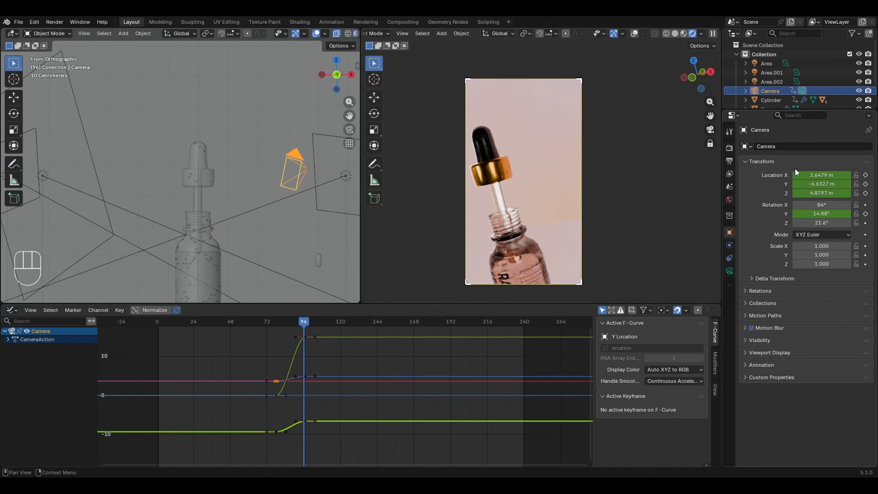
pyautogui.moveTo(829, 174); pyautogui.dragTo(811, 175)
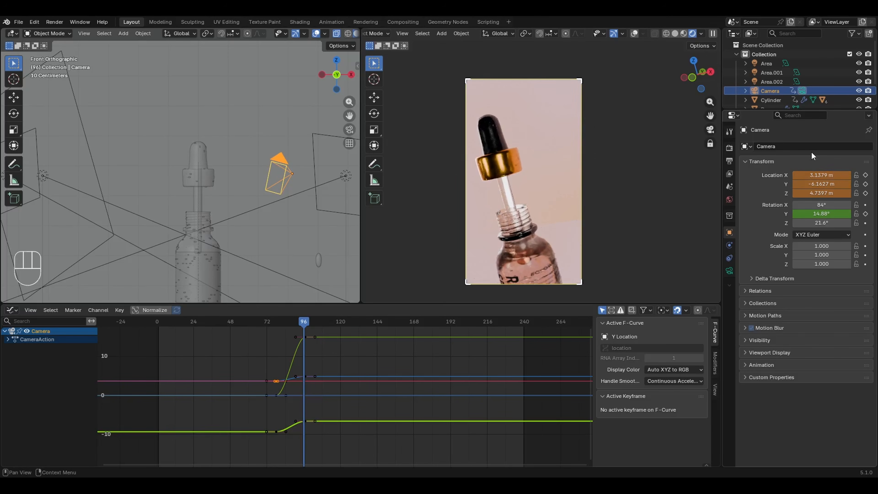
pyautogui.moveTo(832, 194); pyautogui.dragTo(821, 195)
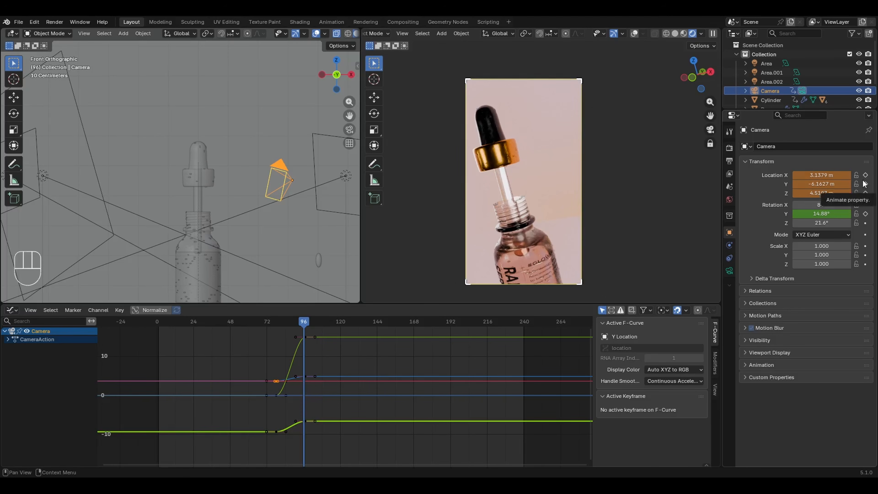
pyautogui.click(866, 193)
# - In the Timeline, delete the camera's old keyframe at frame 97 and move the frame 96 keyframe to frame 97
pyautogui.keyDown('ctrl'); pyautogui.moveTo(327, 356); pyautogui.dragTo(349, 366, button='middle'); pyautogui.keyUp('ctrl')
pyautogui.moveTo(253, 343); pyautogui.dragTo(301, 351, button='middle')
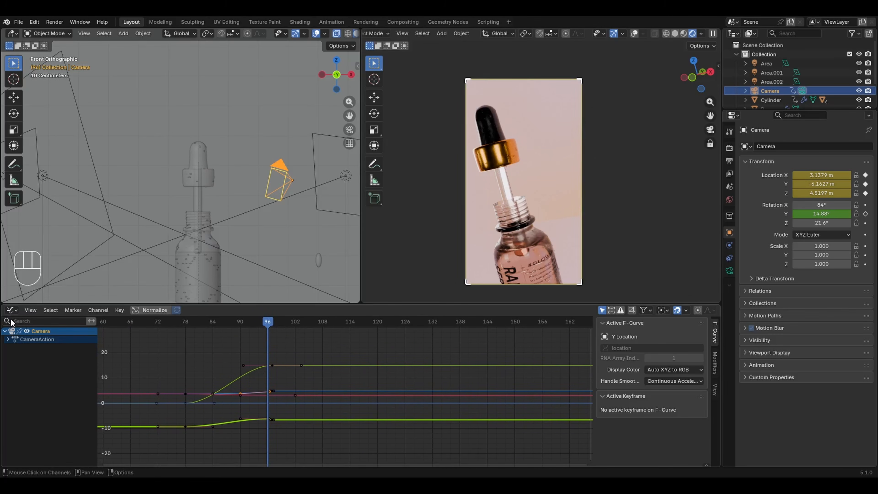
pyautogui.click(12, 310)
pyautogui.click(131, 345)
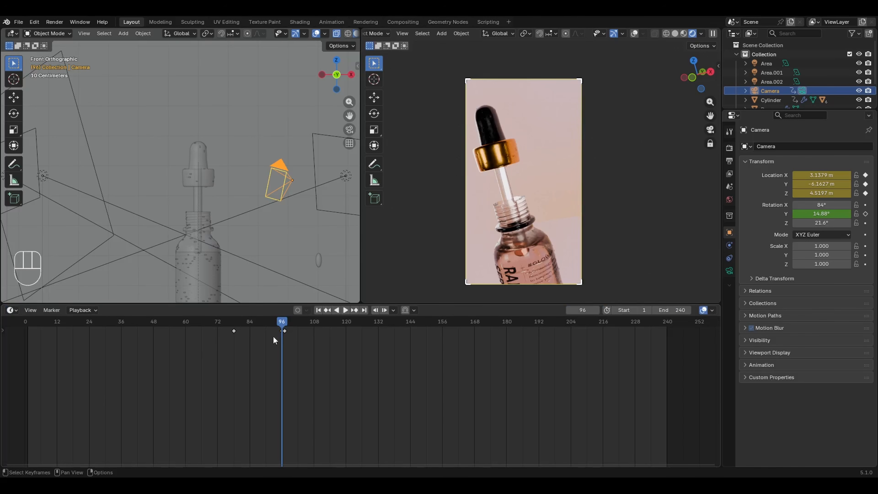
pyautogui.press('g')
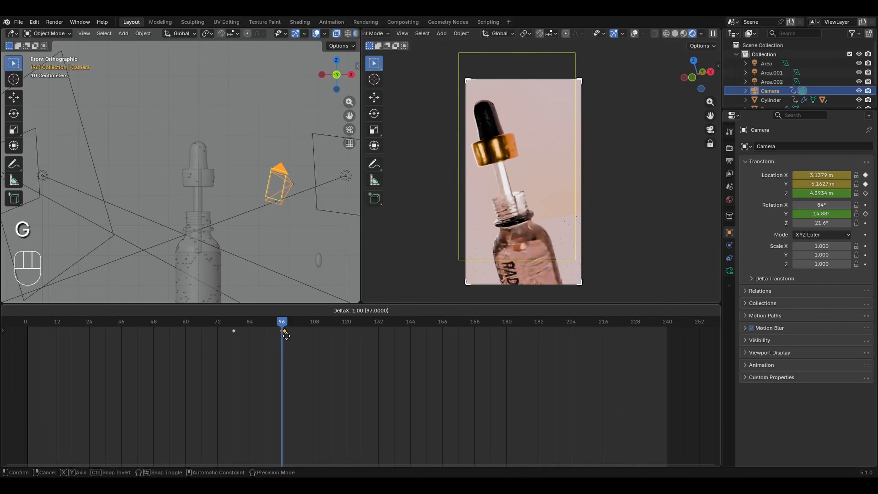
pyautogui.press('Escape')
pyautogui.moveTo(279, 322); pyautogui.dragTo(272, 322)
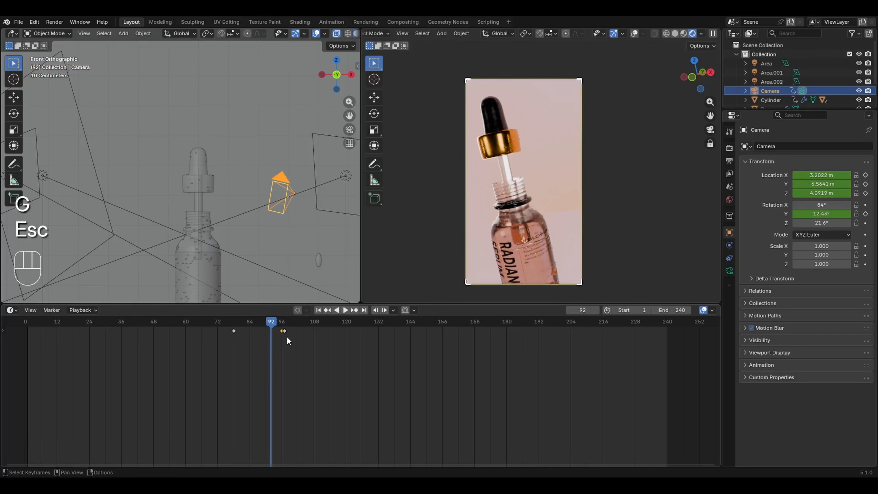
pyautogui.press('g')
pyautogui.hotkey('ctrl', 'z')
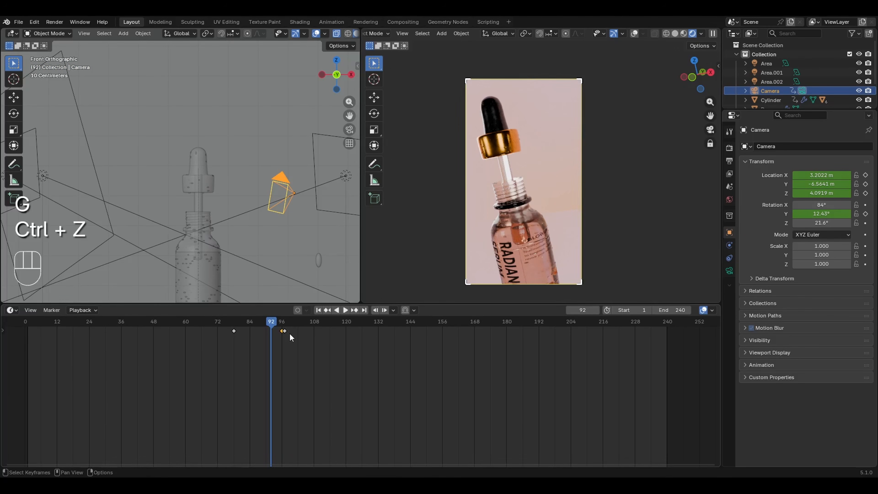
pyautogui.press('Escape')
pyautogui.press('Delete')
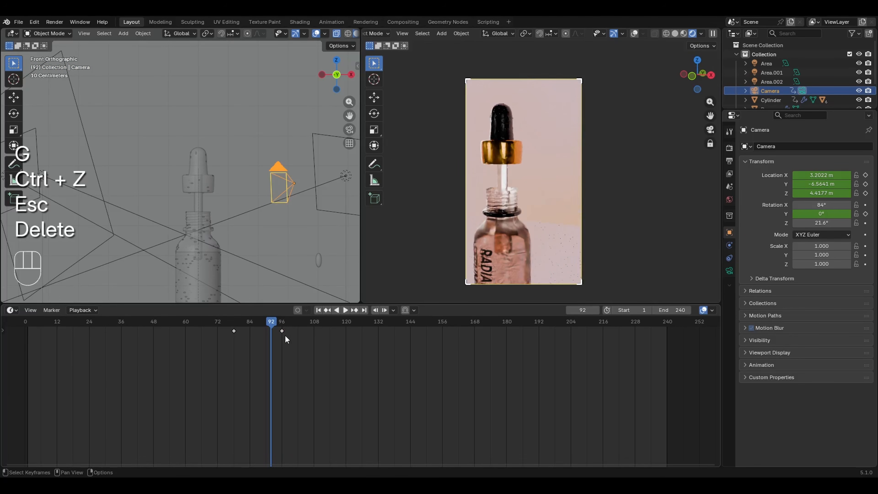
pyautogui.press('g')
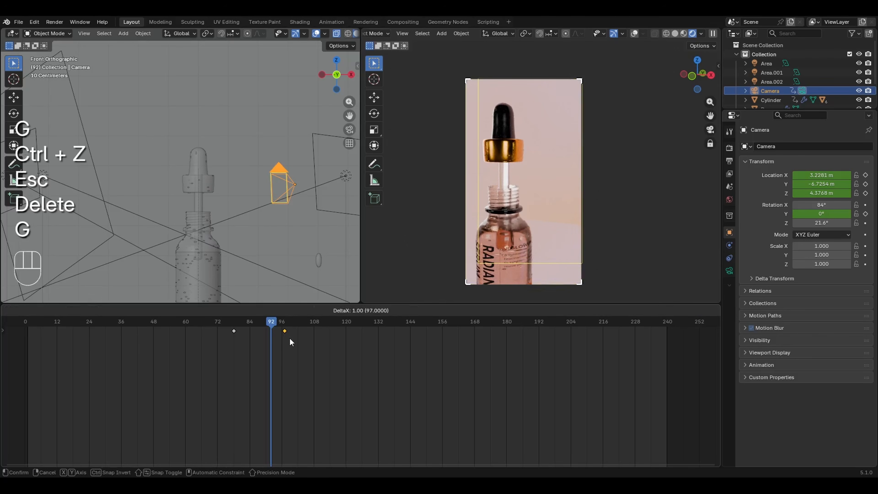
pyautogui.click(289, 338)
# - Play the camera move from frame 63, then set and keyframe the camera's Y rotation at 15° on frame 97
pyautogui.moveTo(280, 327); pyautogui.dragTo(193, 324)
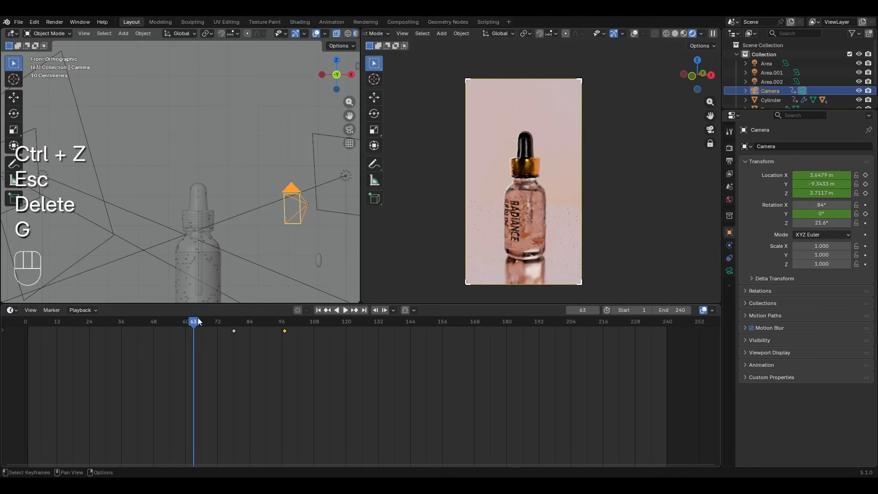
pyautogui.press('space')
pyautogui.press('space')
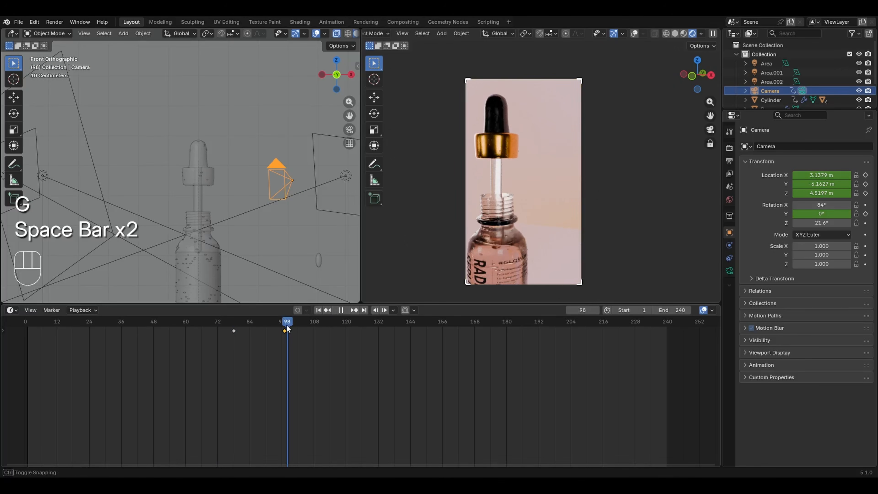
pyautogui.click(818, 218)
pyautogui.press('Return')
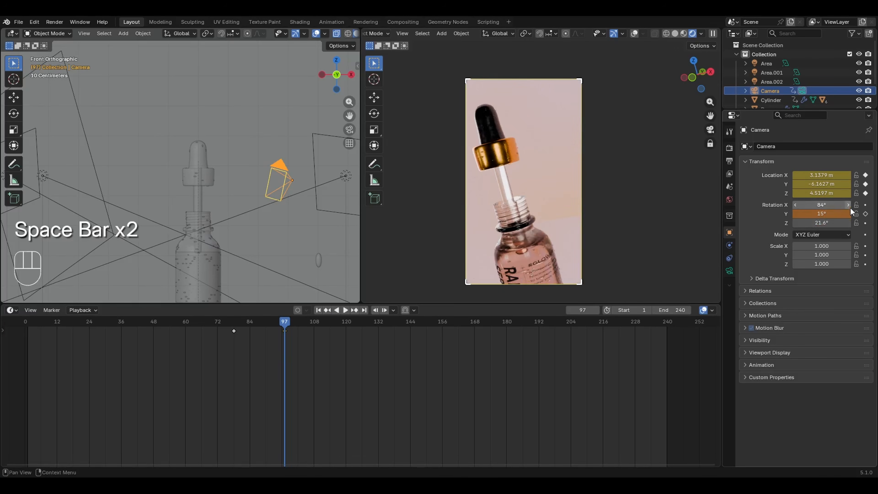
pyautogui.click(865, 214)
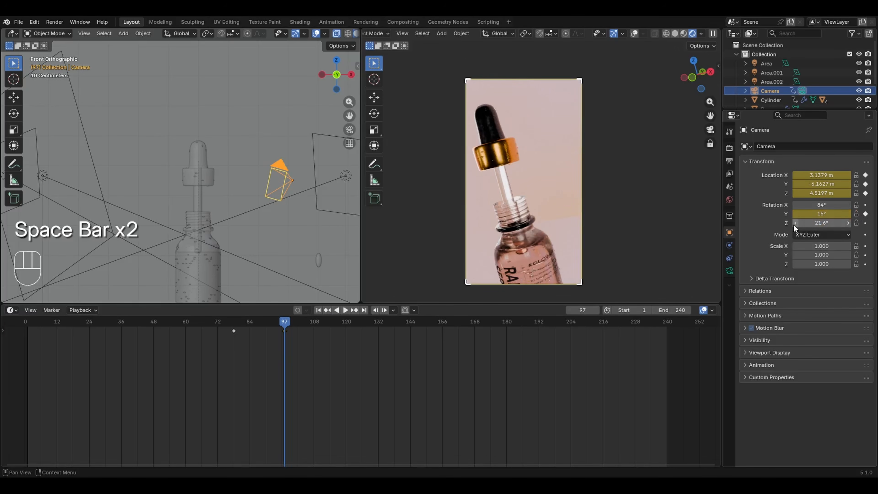
# - Show the camera's animation in the Graph Editor with only the Y Location curve visible
pyautogui.moveTo(285, 325); pyautogui.dragTo(318, 344)
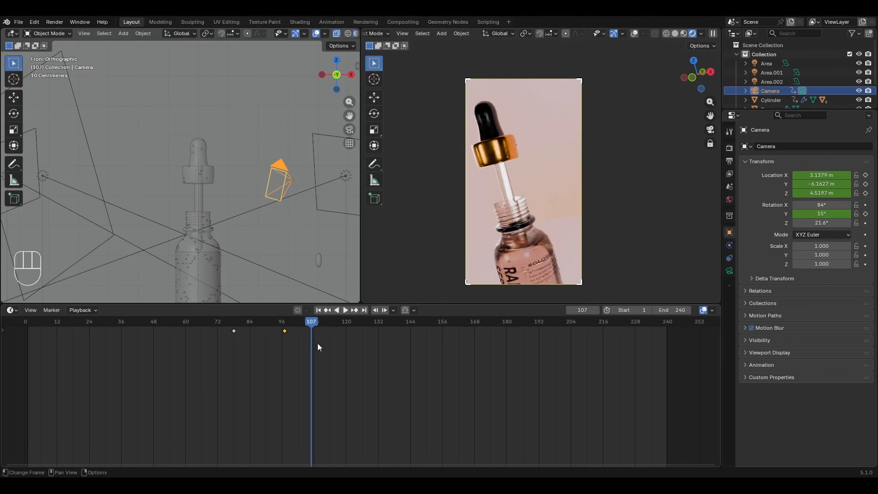
pyautogui.click(11, 310)
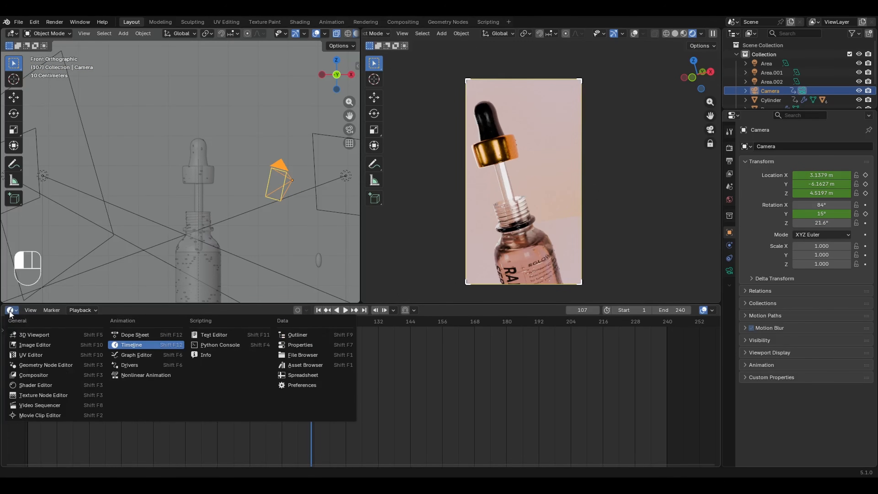
pyautogui.click(143, 355)
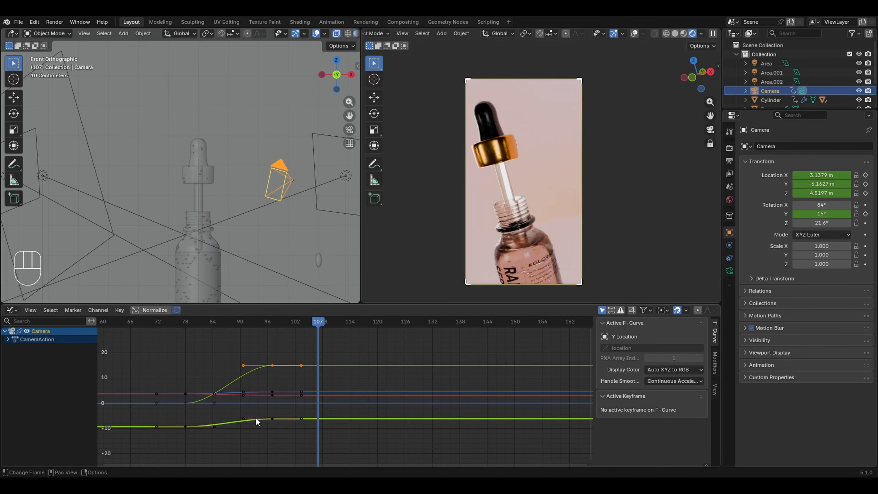
pyautogui.click(8, 340)
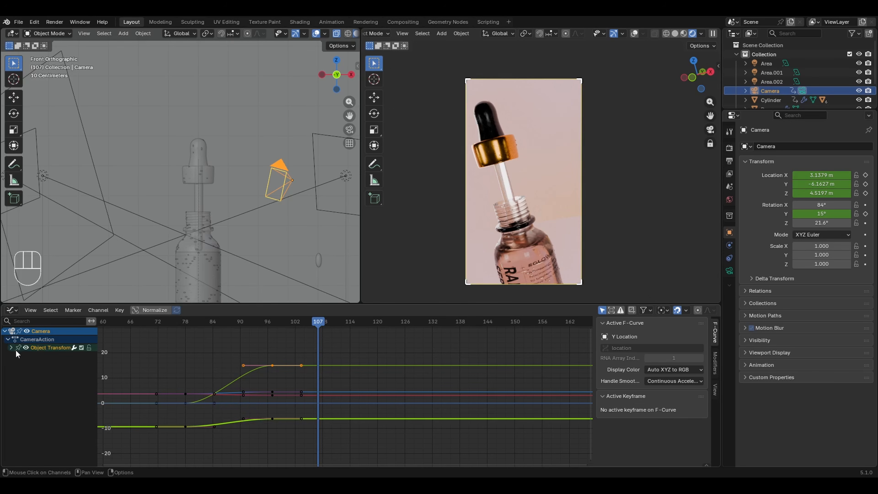
pyautogui.click(11, 348)
pyautogui.moveTo(19, 364); pyautogui.dragTo(35, 366)
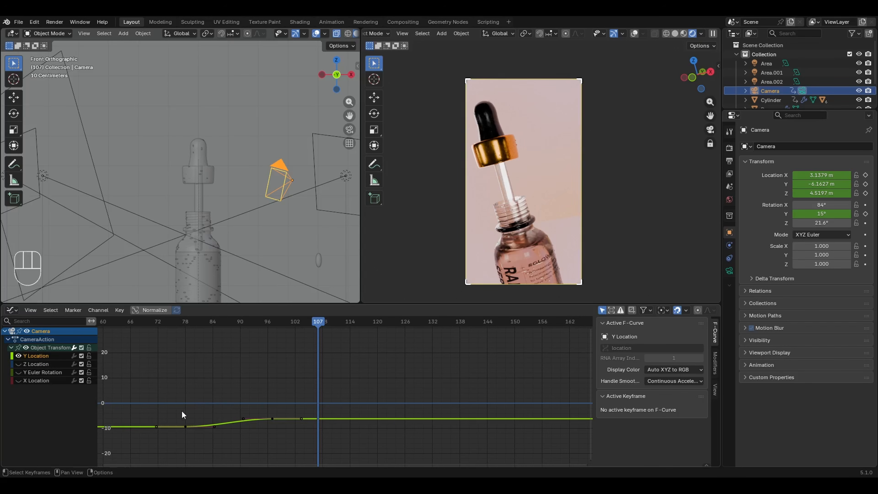
# - Scale the Y Location curve's inner handles, between the keyframes at 78 and 97, by -1 along X
pyautogui.press('KP_Decimal')
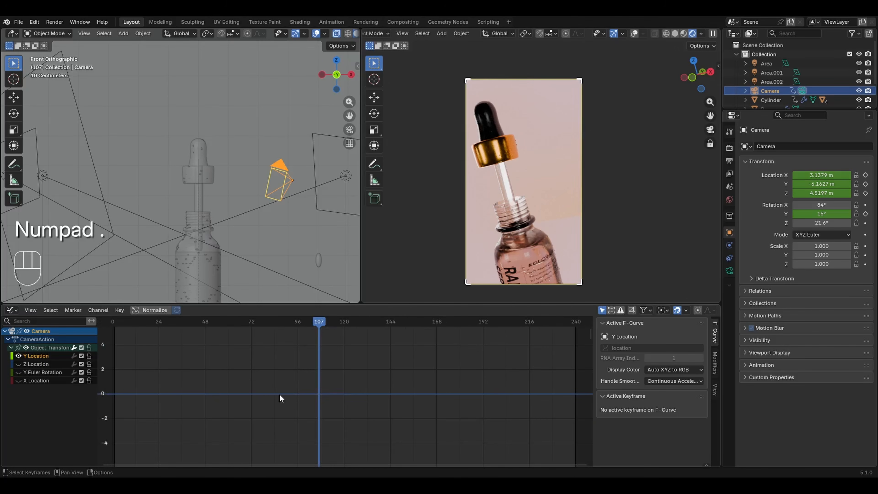
pyautogui.moveTo(285, 441); pyautogui.dragTo(282, 329, button='middle')
pyautogui.click(275, 399)
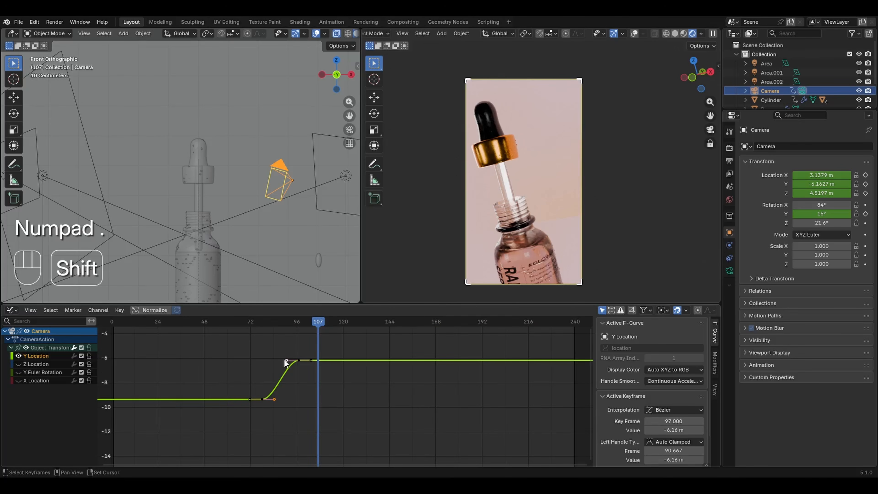
pyautogui.keyDown('shift'); pyautogui.click(285, 360); pyautogui.keyUp('shift')
pyautogui.press('s')
pyautogui.press('x')
pyautogui.click(238, 359)
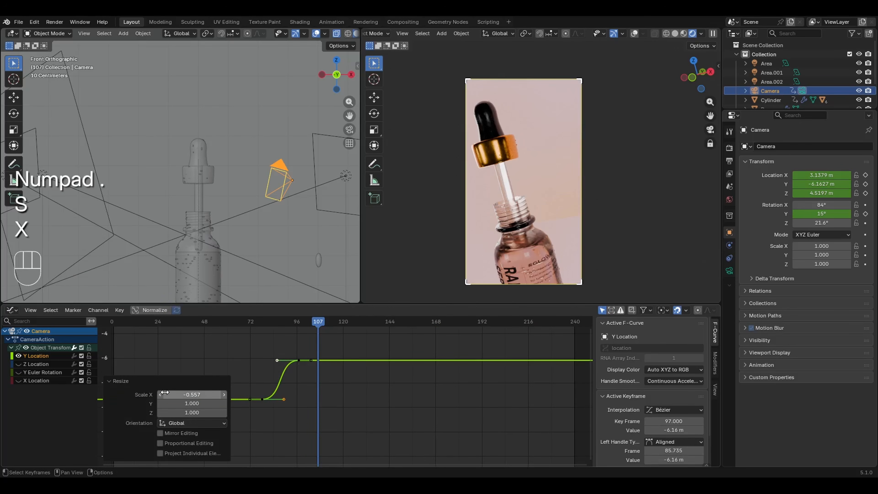
pyautogui.click(167, 394)
pyautogui.write('-1')
pyautogui.press('Return')
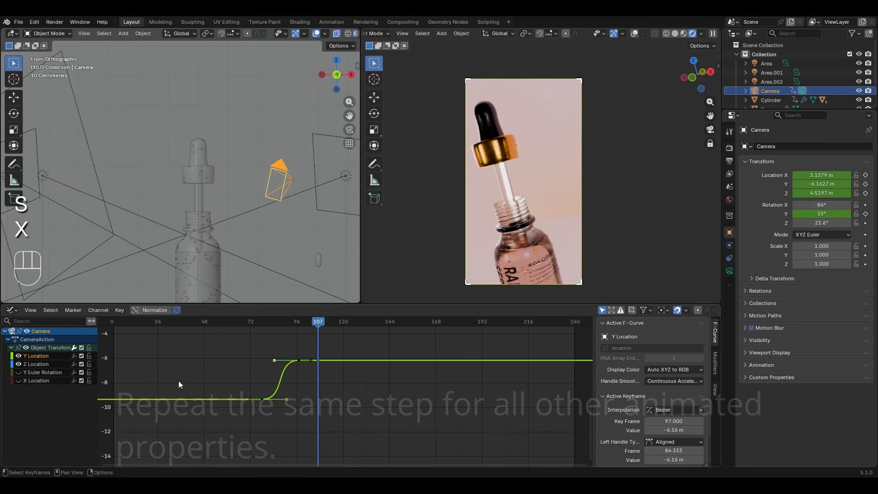
# - Isolate the Z Location curve and scale its inner handles by -1 along X, likewise for the remaining camera curves
pyautogui.click(36, 364)
pyautogui.press('KP_Decimal')
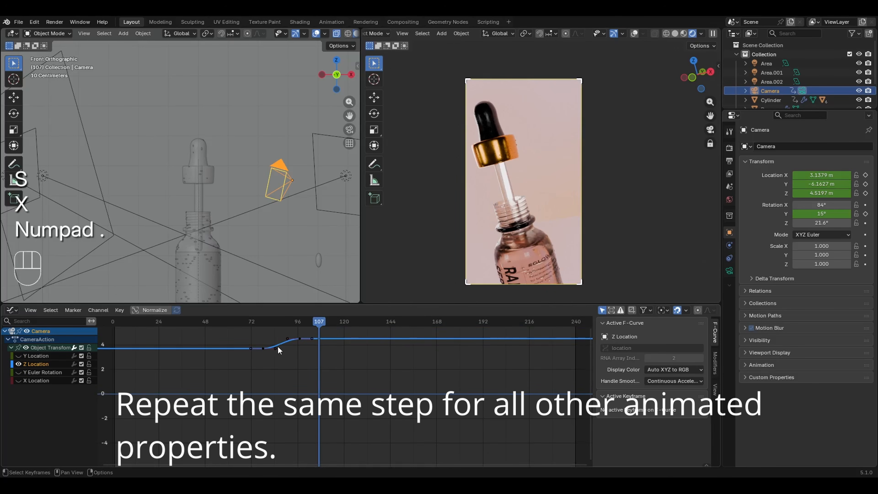
pyautogui.click(277, 348)
pyautogui.keyDown('shift'); pyautogui.click(288, 338); pyautogui.keyUp('shift')
pyautogui.press('s')
pyautogui.press('x')
pyautogui.click(229, 358)
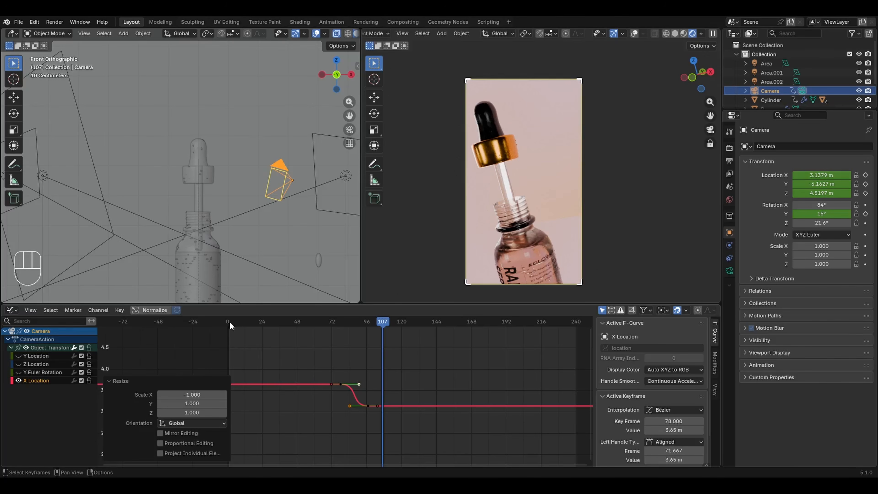
# - Play the animation from frame 1 and scrub to frame 166 to check the camera move against the dropper's motion
pyautogui.click(230, 323)
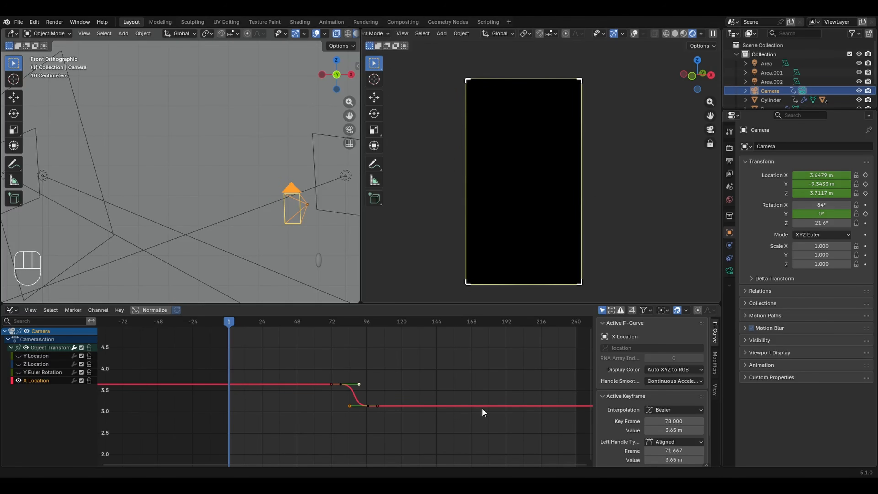
pyautogui.press('space')
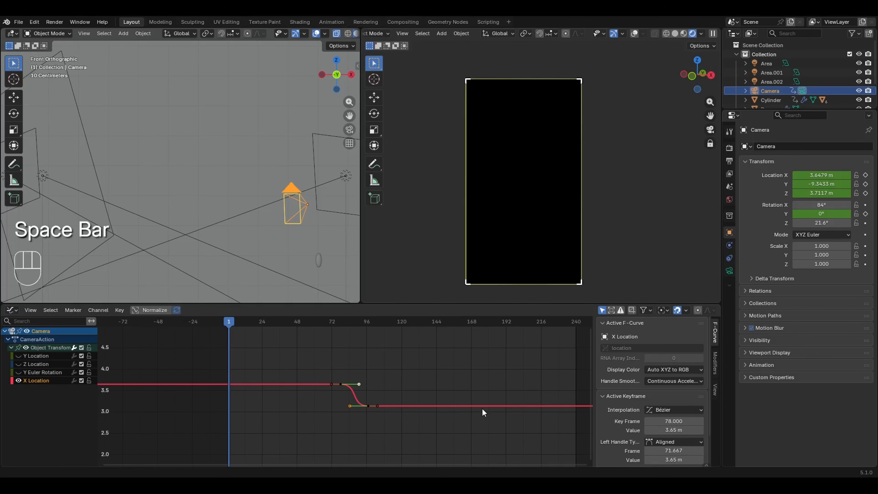
pyautogui.press('space')
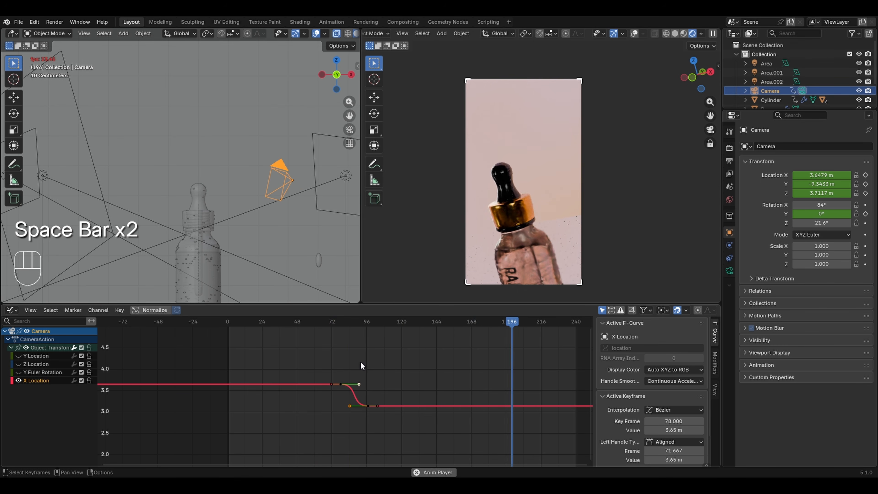
pyautogui.press('space')
pyautogui.moveTo(372, 322); pyautogui.dragTo(434, 337)
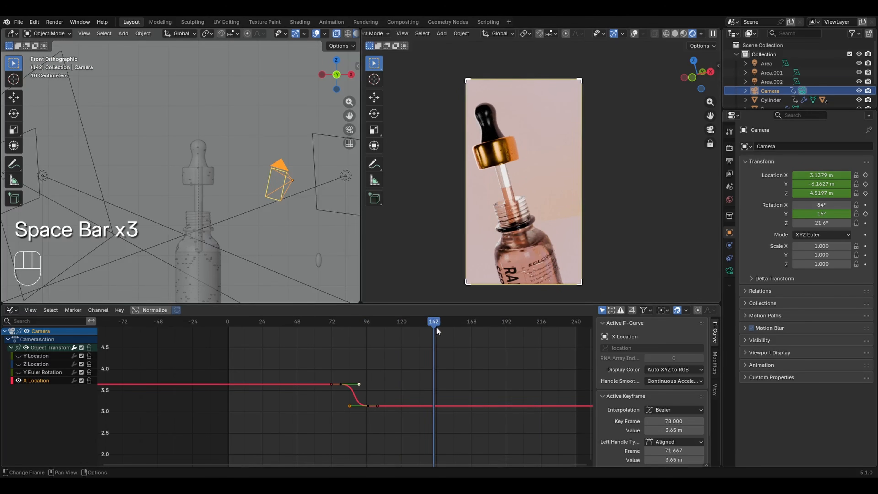
pyautogui.moveTo(435, 325); pyautogui.dragTo(468, 334)
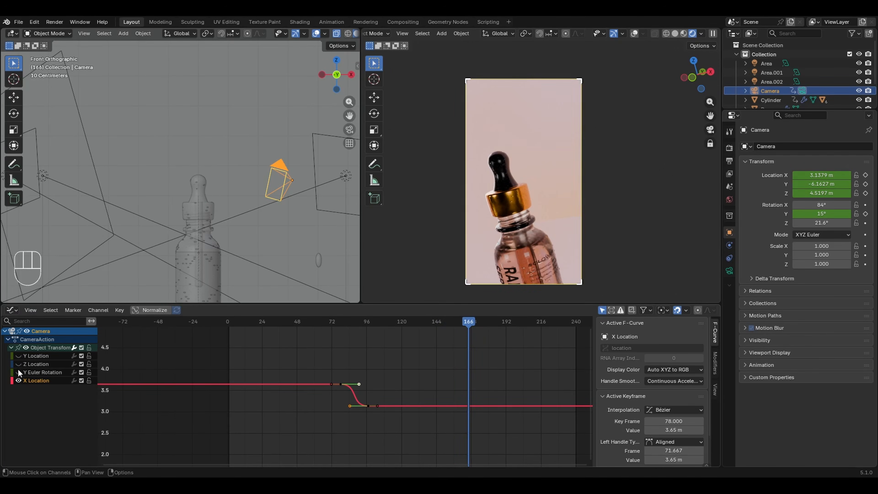
# - In the Timeline, duplicate the camera's frame 97 keyframe to frame 132 to hold the close-up
pyautogui.click(12, 310)
pyautogui.click(145, 346)
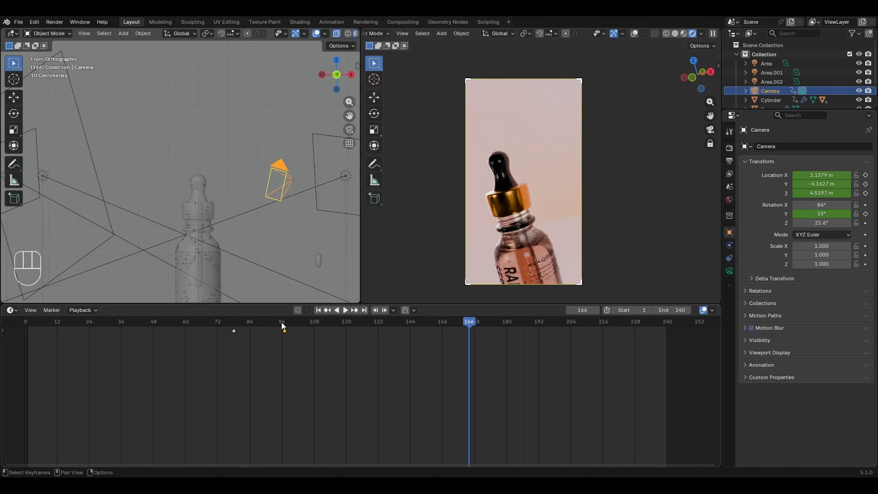
pyautogui.moveTo(282, 325)
pyautogui.mouseDown()
pyautogui.moveTo(243, 326)
pyautogui.moveTo(284, 334)
pyautogui.mouseUp()
pyautogui.hotkey('shift', 'd')
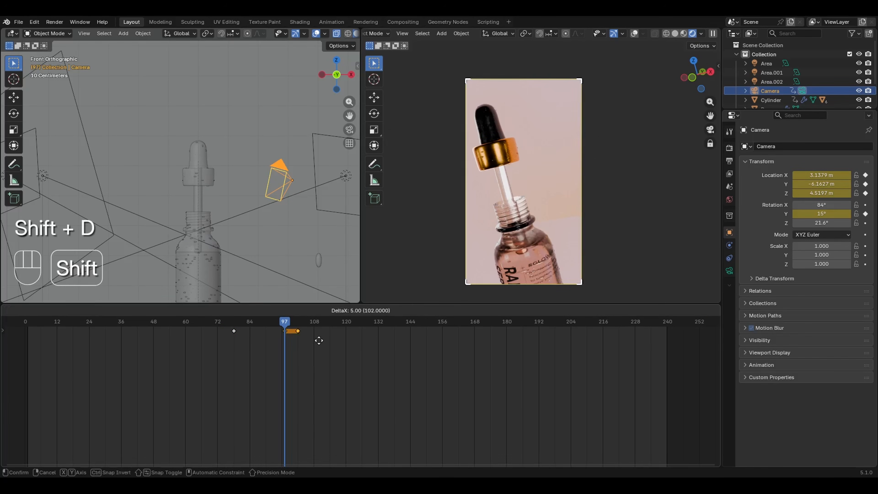
pyautogui.click(392, 352)
# - Duplicate the camera's frame 78 keyframe to frame 168 so the camera returns to its starting view
pyautogui.moveTo(278, 331); pyautogui.dragTo(475, 324)
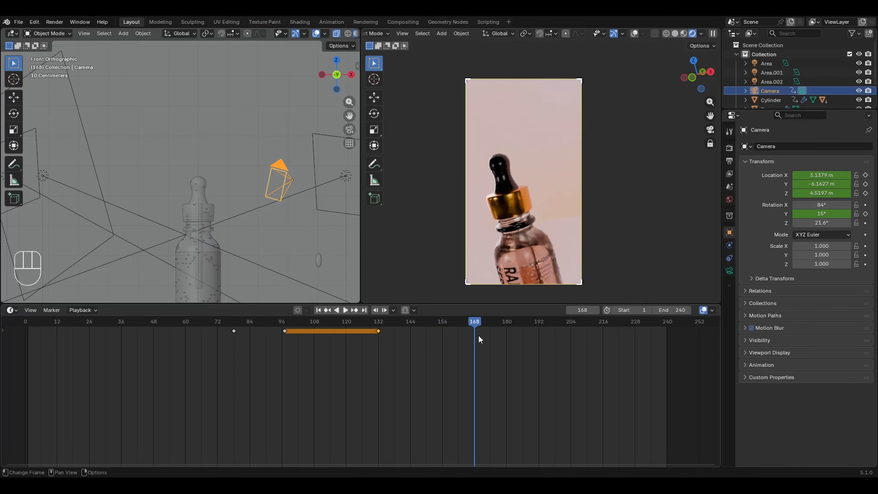
pyautogui.click(233, 331)
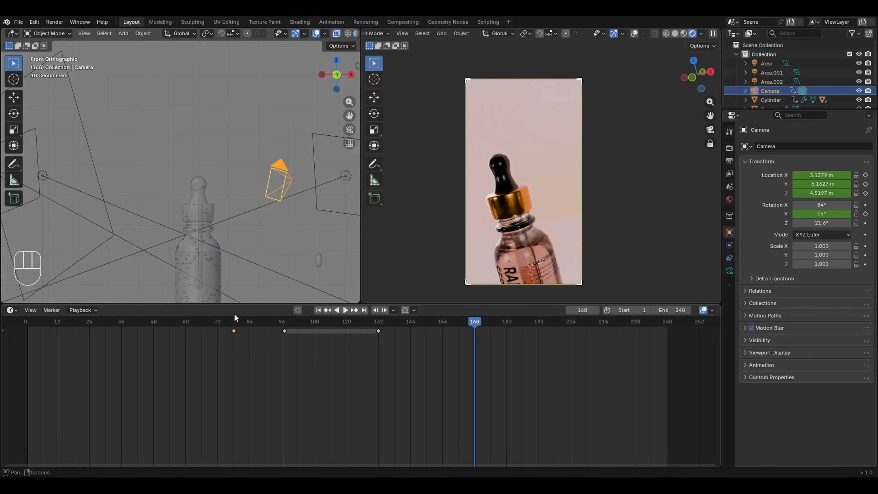
pyautogui.press('shift')
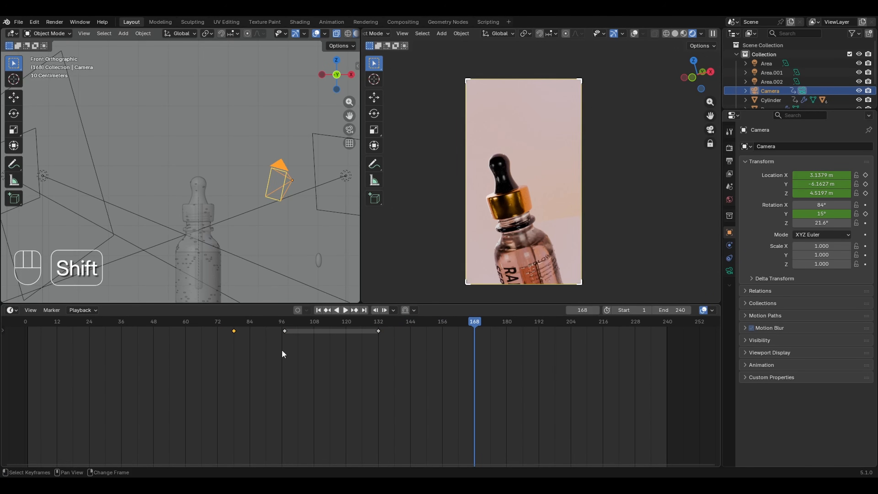
pyautogui.hotkey('shift', 'd')
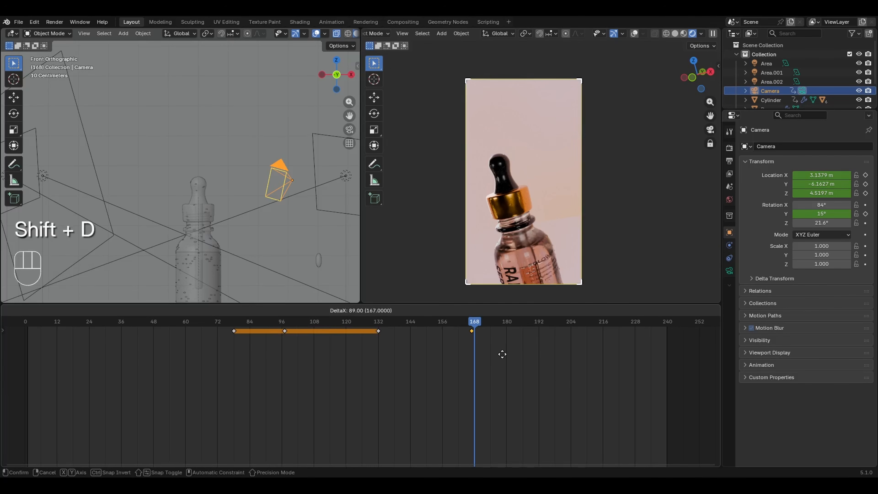
pyautogui.click(505, 353)
# - In the Graph Editor, scale the X Location curve's inner handles, between the keyframes at 132 and 168, by -1 along X
pyautogui.click(12, 310)
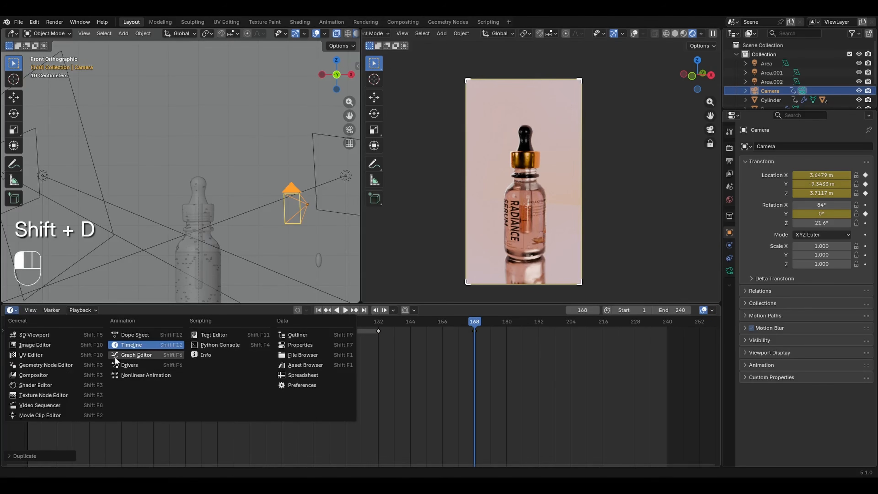
pyautogui.click(159, 357)
pyautogui.click(462, 383)
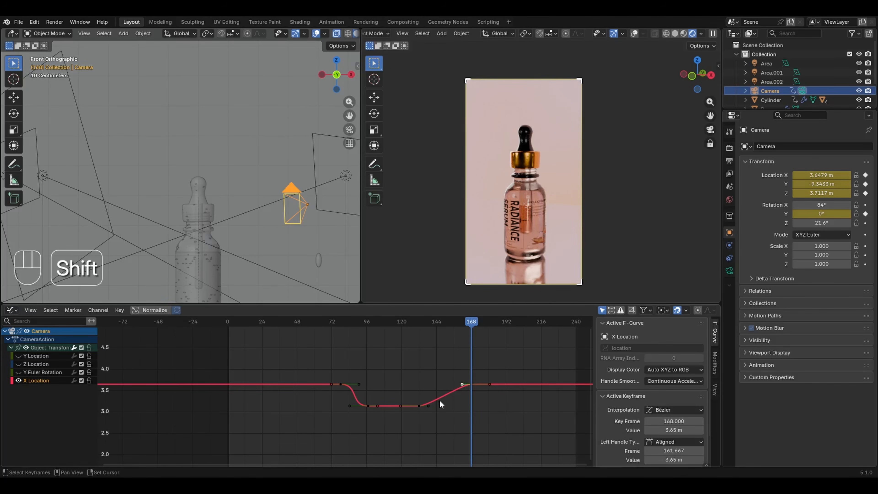
pyautogui.press('s')
pyautogui.press('x')
pyautogui.click(429, 367)
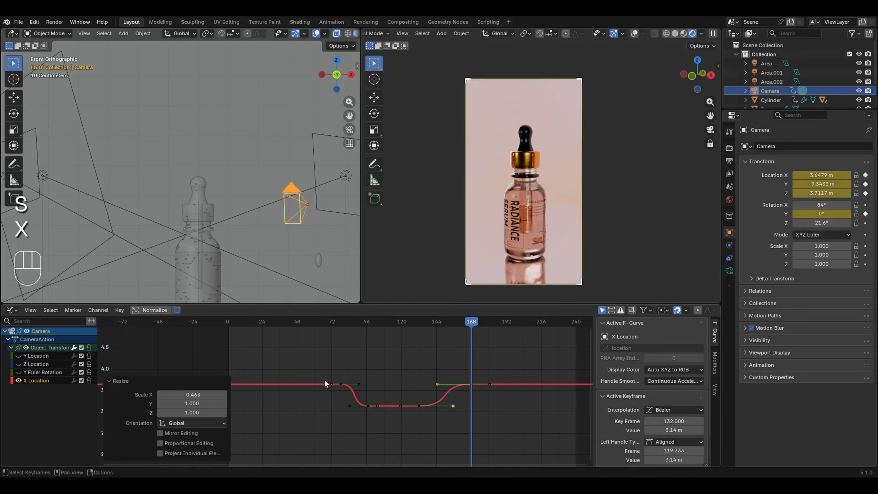
pyautogui.click(188, 394)
pyautogui.write('-1')
pyautogui.press('Return')
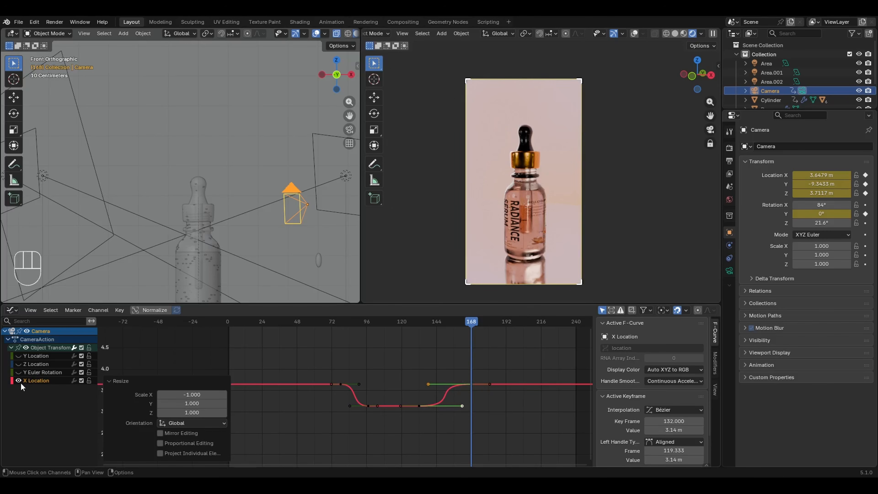
# - Show the Y Euler Rotation curve and scale its inner handles, between frames 132 and 168, by -1 along X
pyautogui.click(42, 373)
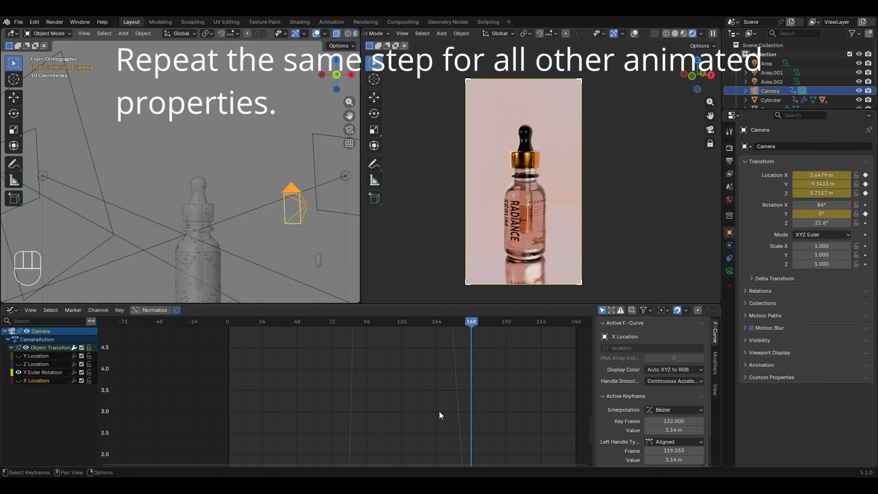
pyautogui.press('KP_Decimal')
pyautogui.press('s')
pyautogui.press('x')
pyautogui.click(319, 379)
pyautogui.click(192, 394)
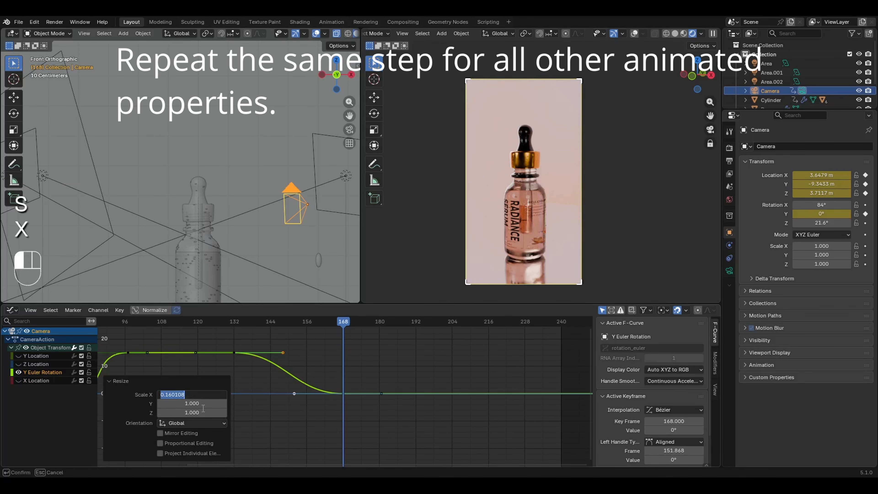
pyautogui.write('-1')
pyautogui.press('Return')
# - Isolate the Z Location curve and scale its inner handles, between frames 132 and 168, by -1 along X
pyautogui.click(18, 364)
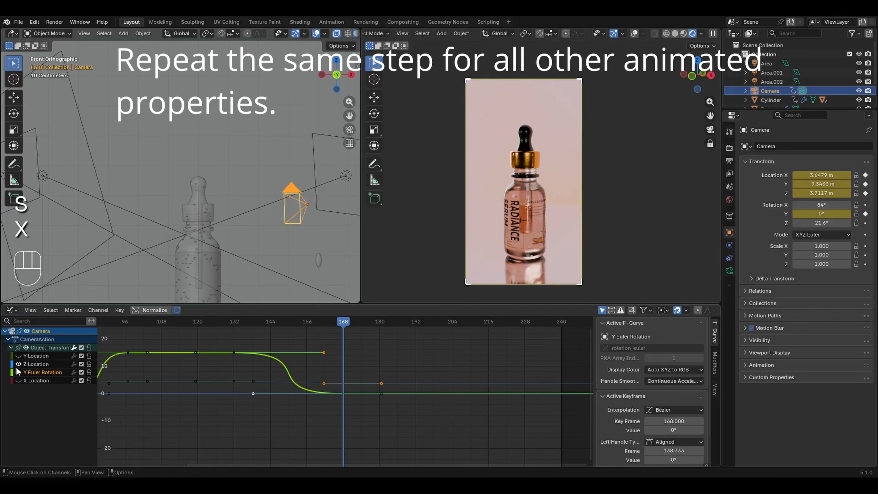
pyautogui.click(18, 371)
pyautogui.click(40, 366)
pyautogui.keyDown('ctrl'); pyautogui.moveTo(388, 359); pyautogui.dragTo(346, 402, button='middle'); pyautogui.keyUp('ctrl')
pyautogui.write('-1')
pyautogui.press('Return')
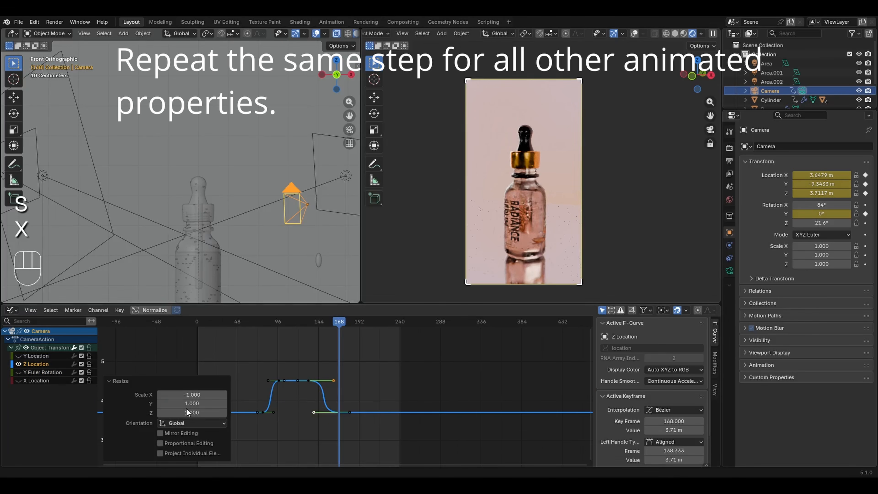
# - Isolate the camera's Y Location curve and flip its inner handles between frames 132 and 168 along X in the same way
pyautogui.click(18, 356)
pyautogui.click(19, 365)
pyautogui.click(36, 358)
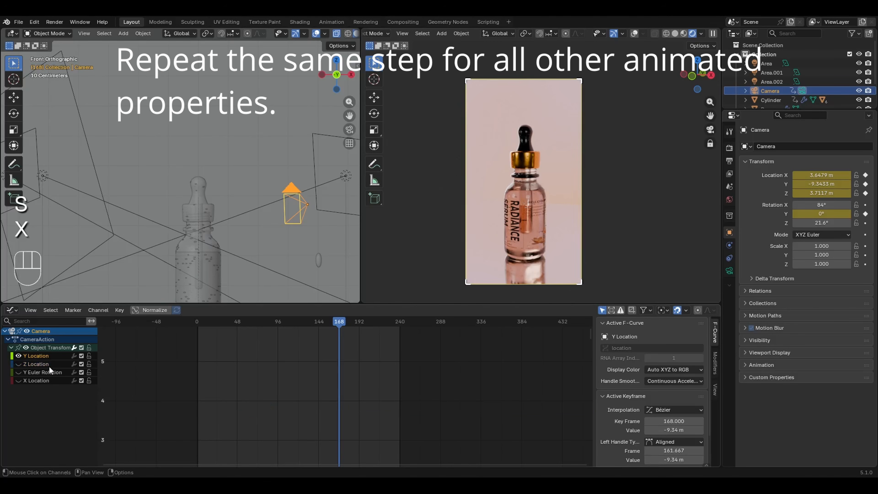
pyautogui.press('KP_Decimal')
pyautogui.keyDown('ctrl'); pyautogui.moveTo(323, 412); pyautogui.dragTo(307, 445, button='middle'); pyautogui.keyUp('ctrl')
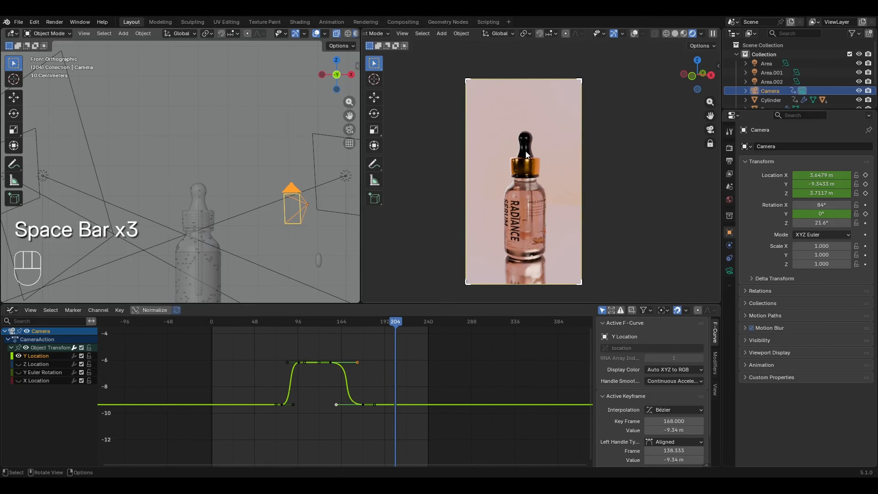
# - Select the dropper cap and keyframe its Key 1 shape key value of 1.000 at frame 147
pyautogui.click(526, 151)
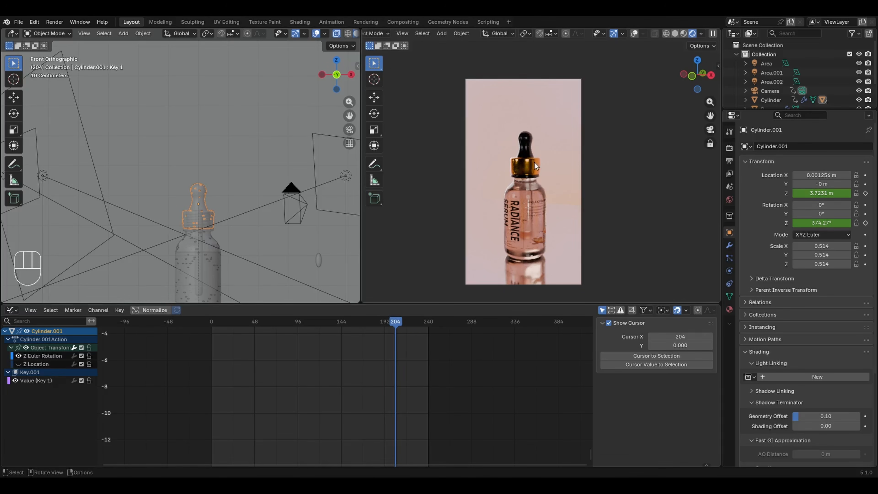
pyautogui.moveTo(396, 324); pyautogui.dragTo(367, 337)
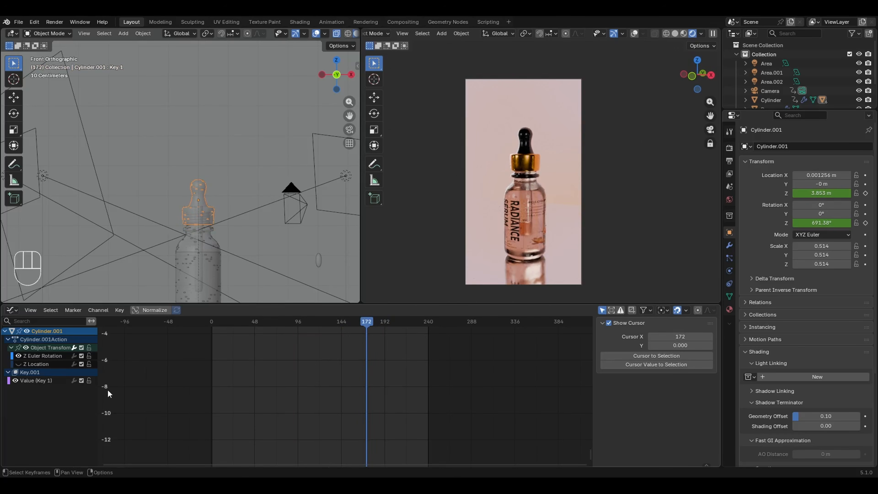
pyautogui.click(44, 382)
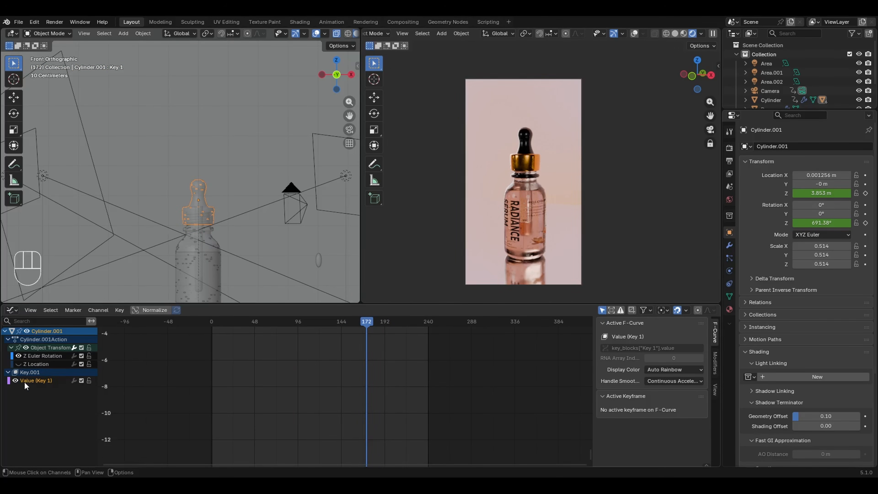
pyautogui.press('KP_Decimal')
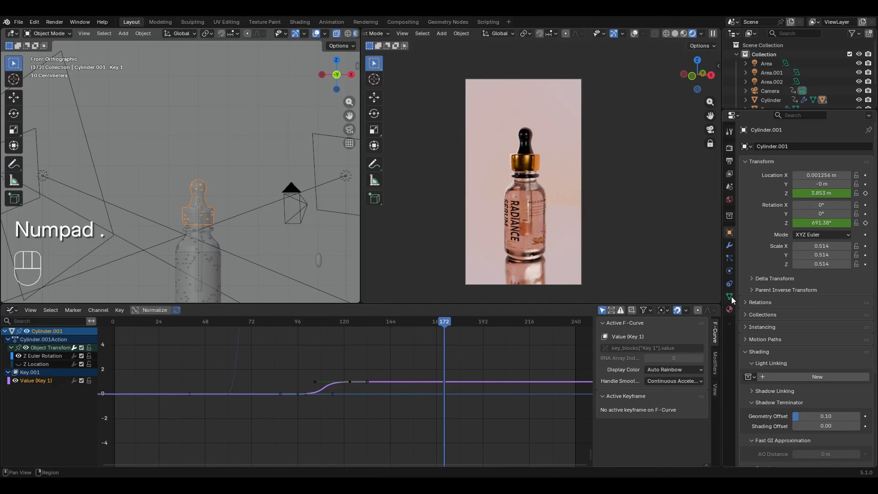
pyautogui.click(730, 296)
pyautogui.moveTo(348, 322); pyautogui.dragTo(351, 323)
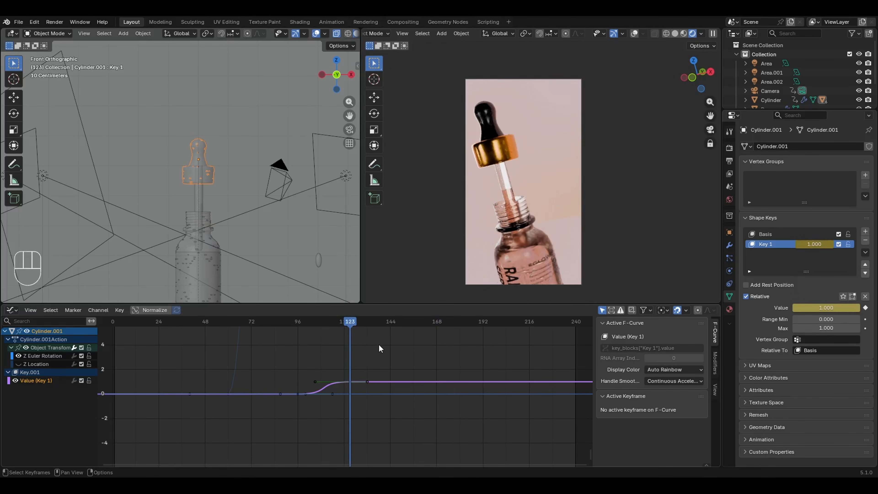
pyautogui.click(397, 321)
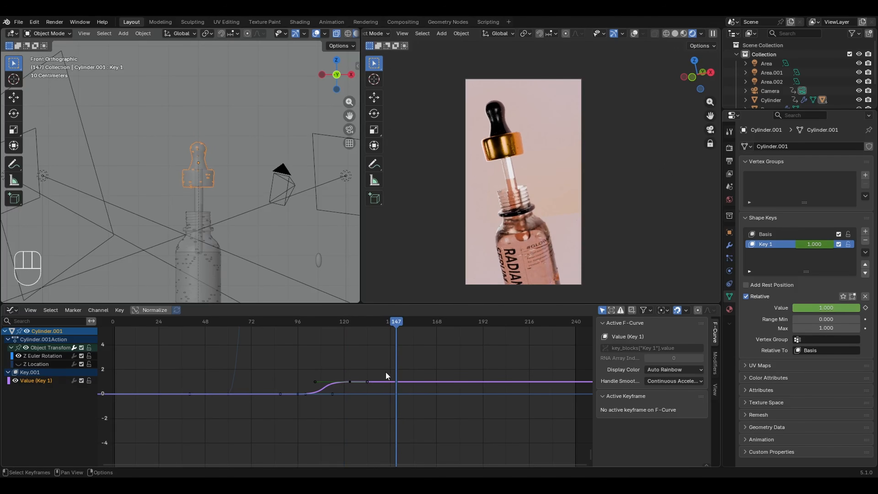
pyautogui.click(866, 308)
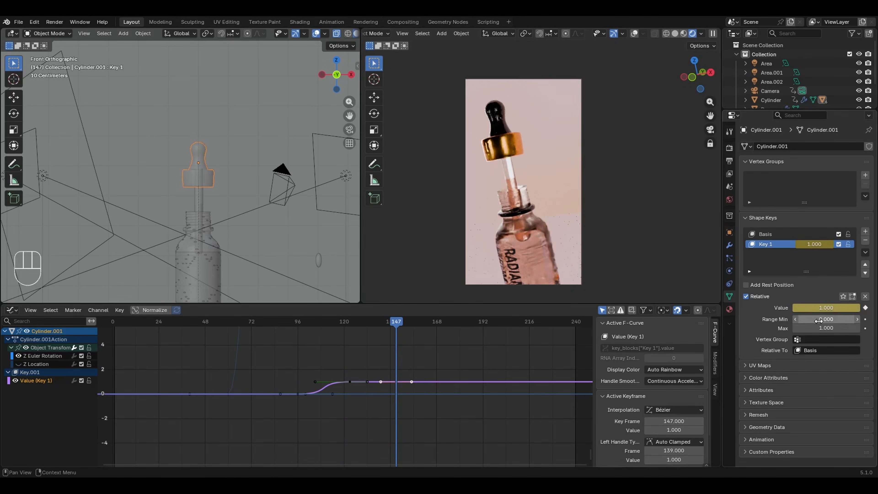
# - At frame 170, set the dropper cap's Key 1 shape key value to 0 and keyframe it
pyautogui.moveTo(435, 326); pyautogui.dragTo(440, 325)
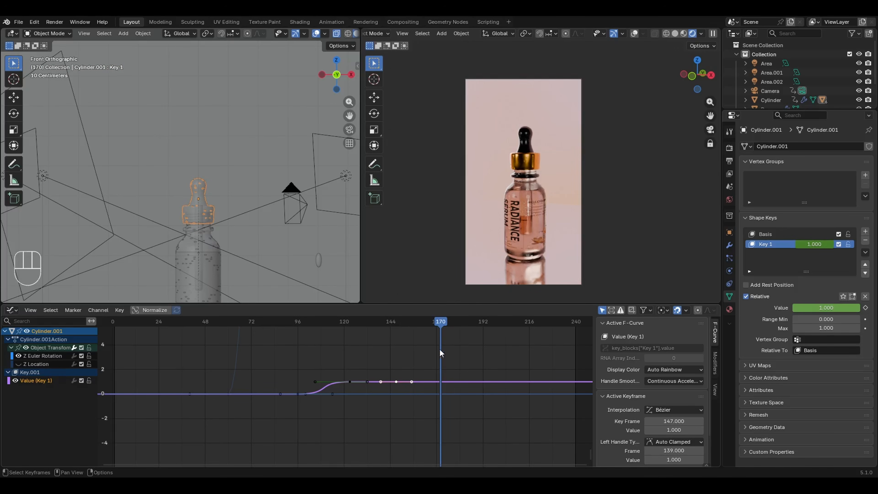
pyautogui.moveTo(833, 310); pyautogui.dragTo(761, 311)
pyautogui.click(865, 308)
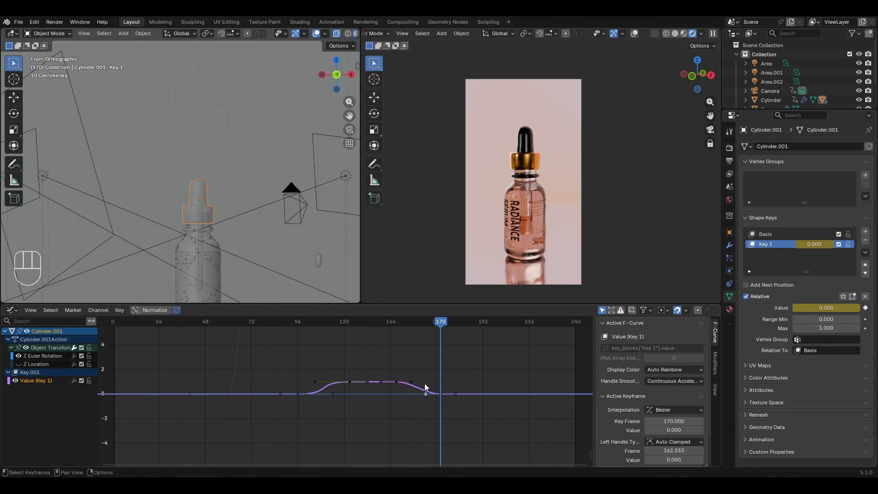
# - Scale the Key 1 curve's inner handles, between frames 147 and 170, past each other along X, undoing the excess adjustments
pyautogui.keyDown('shift'); pyautogui.click(411, 381); pyautogui.keyUp('shift')
pyautogui.press('s')
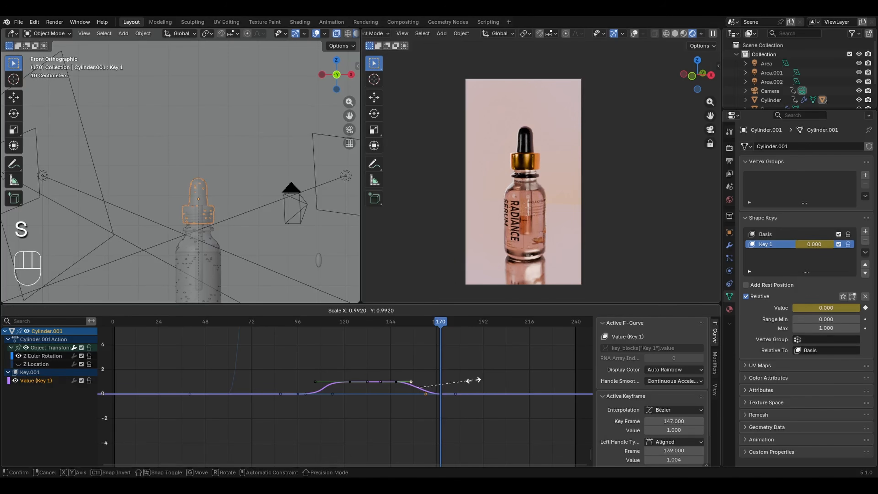
pyautogui.press('x')
pyautogui.press('x')
pyautogui.press('x')
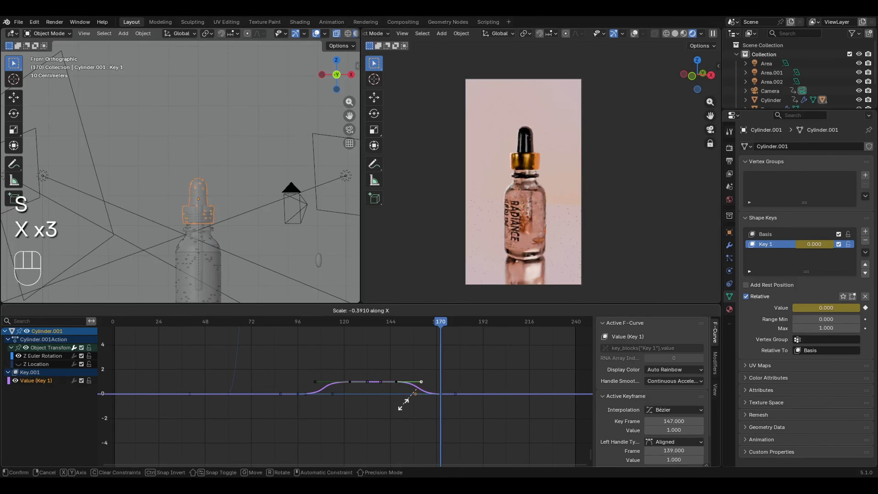
pyautogui.click(387, 404)
pyautogui.click(217, 396)
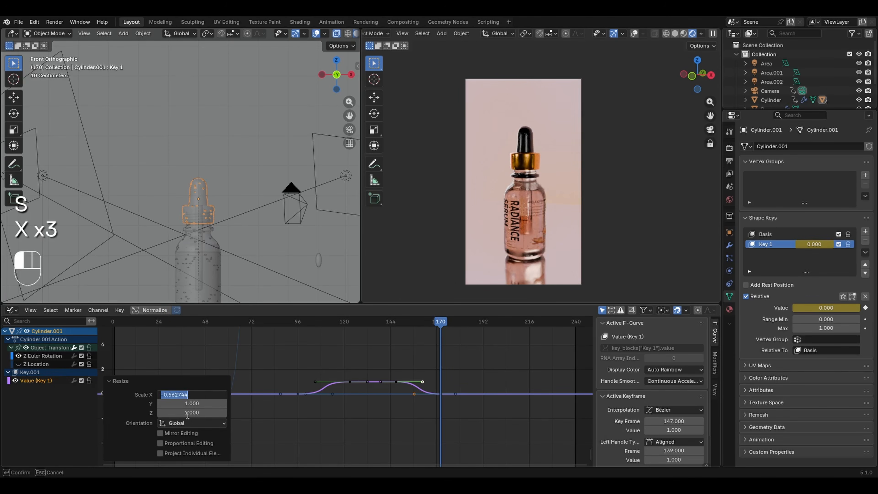
pyautogui.write('.2')
pyautogui.press('Return')
pyautogui.hotkey('ctrl', 'z')
pyautogui.hotkey('ctrl', 'z')
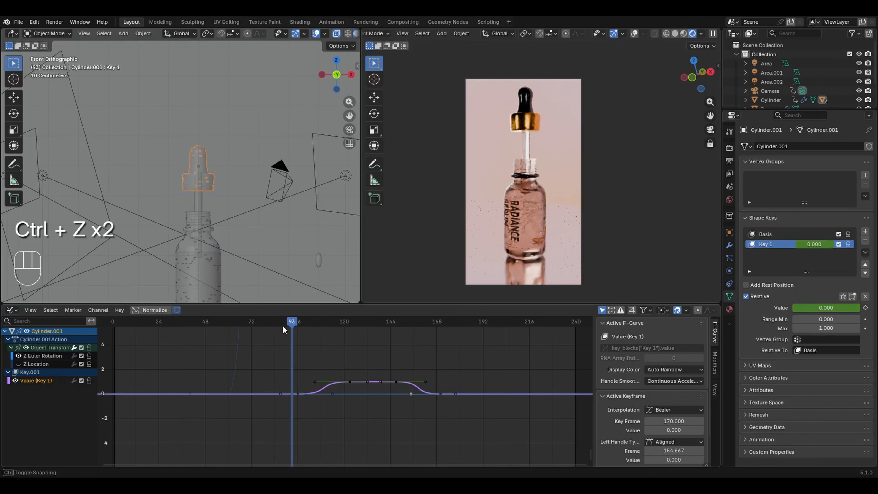
# - Play the animation through to about frame 205 to check the dropper's squeeze and release against the camera move
pyautogui.press('space')
pyautogui.press('space')
pyautogui.press('space')
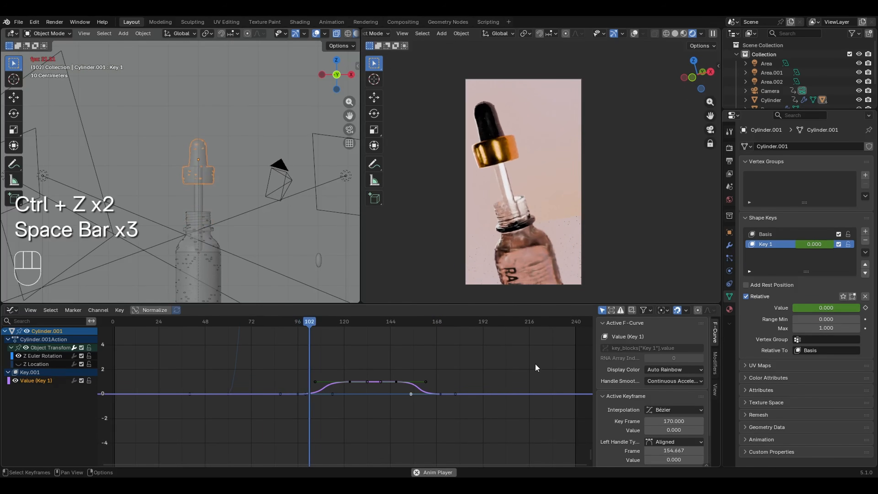
pyautogui.press('space')
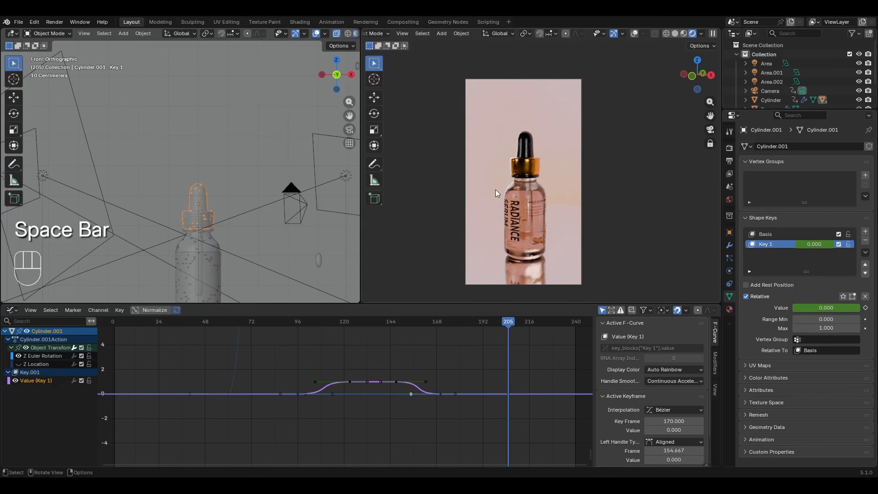
# - Open the scene's output settings and choose Image as the media type for the animation render
pyautogui.click(730, 160)
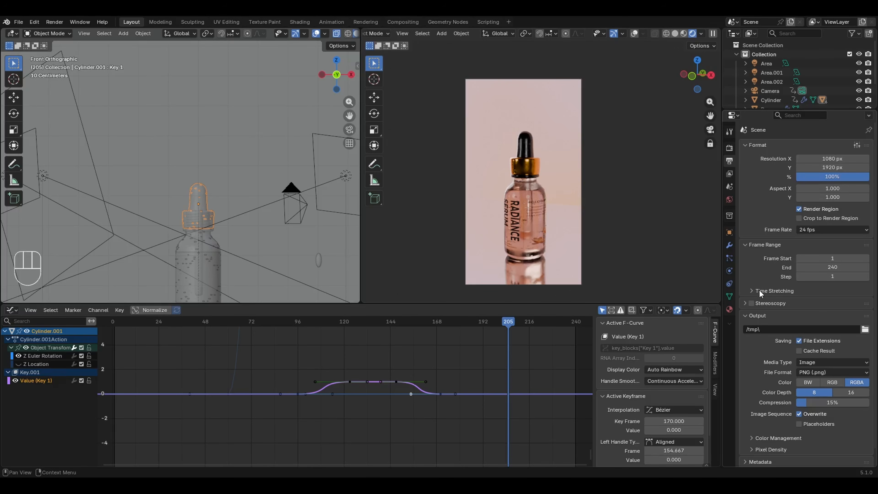
pyautogui.click(813, 363)
pyautogui.click(805, 363)
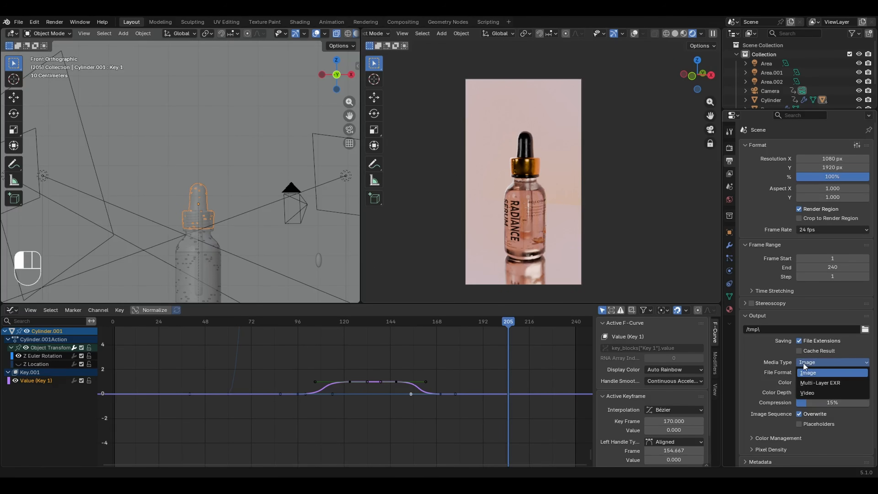
pyautogui.click(811, 373)
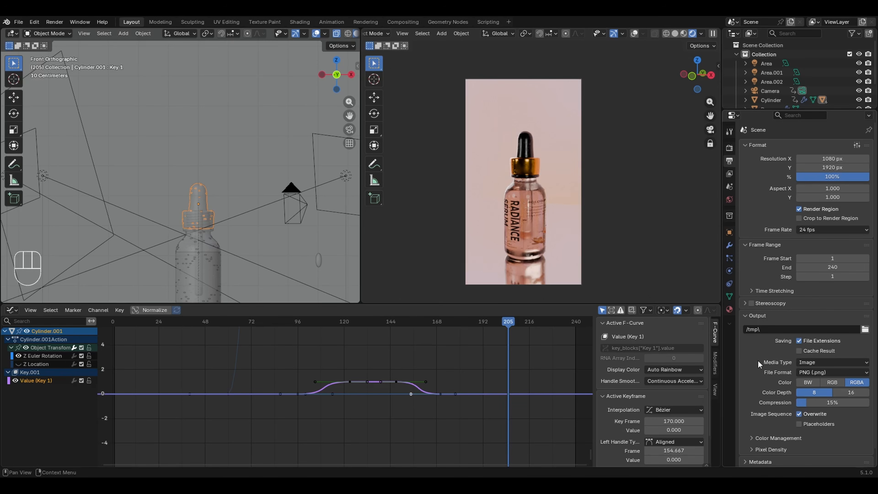
# - Examine the Cycles render sampling settings, including the render denoising options
pyautogui.click(730, 151)
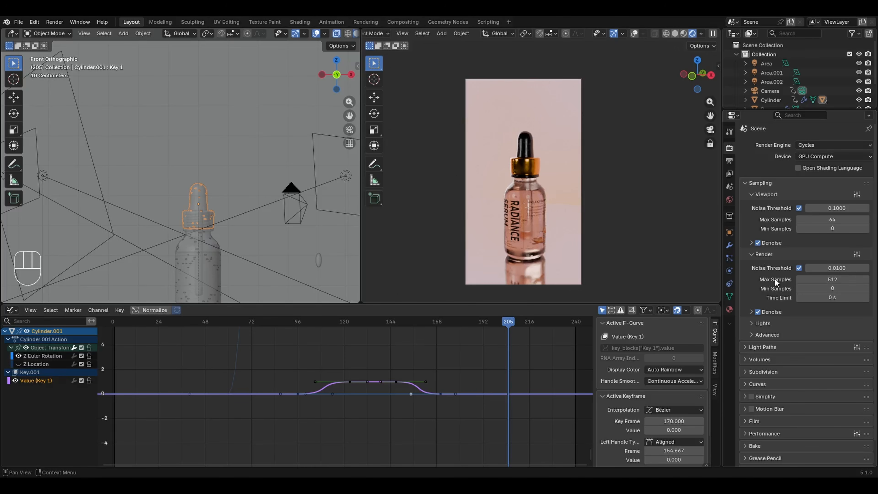
pyautogui.click(778, 311)
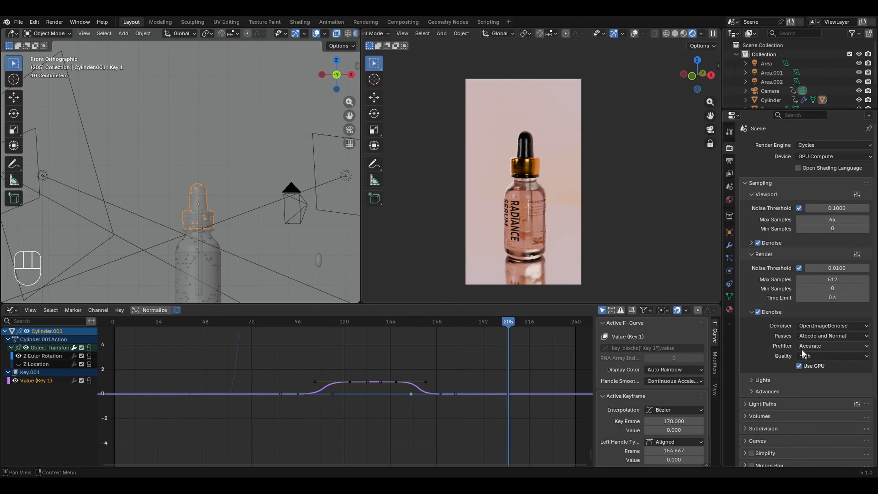
pyautogui.click(780, 312)
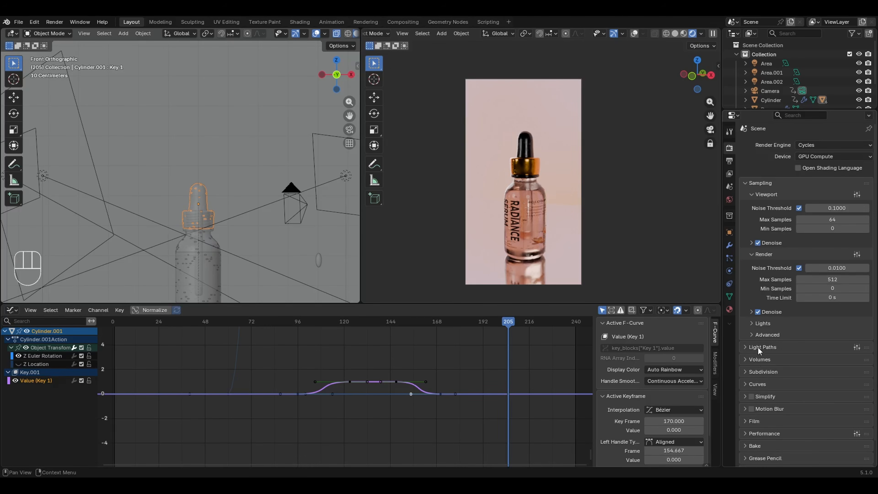
# - Examine the Cycles Light Paths settings, including the maximum bounces and clamping options
pyautogui.scroll(-2, 781, 373)
pyautogui.click(768, 324)
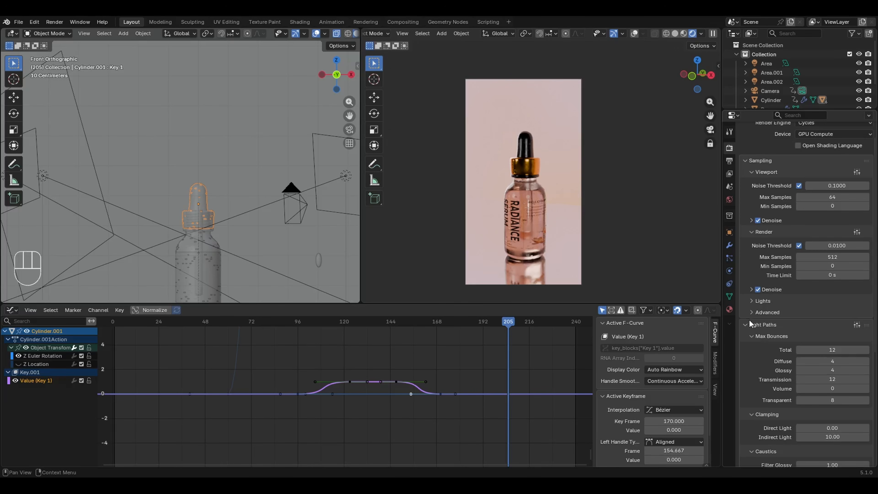
pyautogui.click(755, 326)
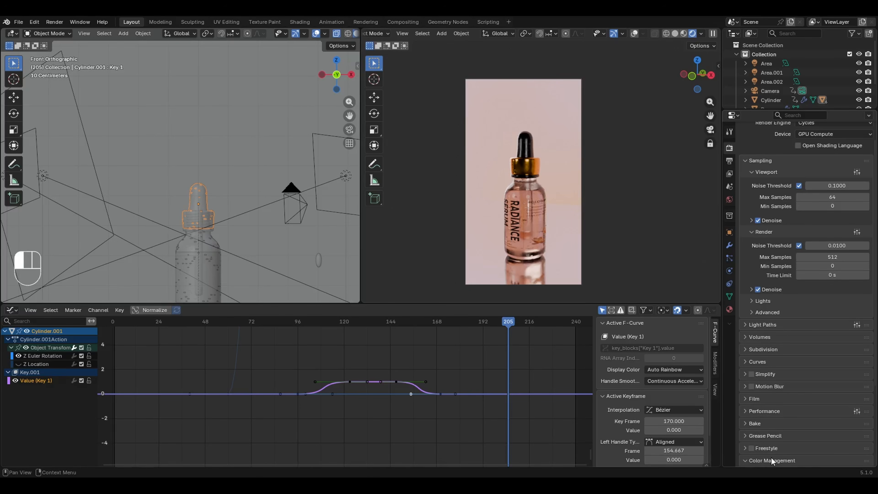
# - Set the Color Management look to Medium High Contrast for the AgX view transform
pyautogui.scroll(-5, 771, 457)
pyautogui.click(793, 386)
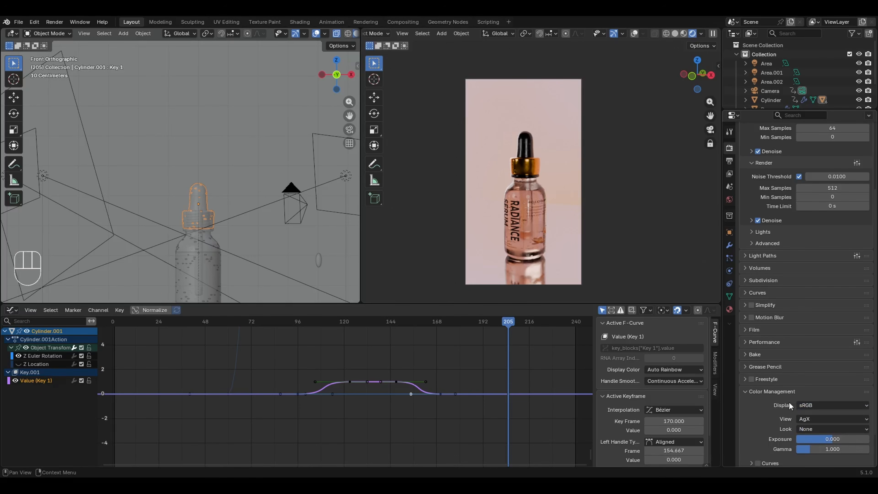
pyautogui.scroll(-3, 789, 402)
pyautogui.click(808, 382)
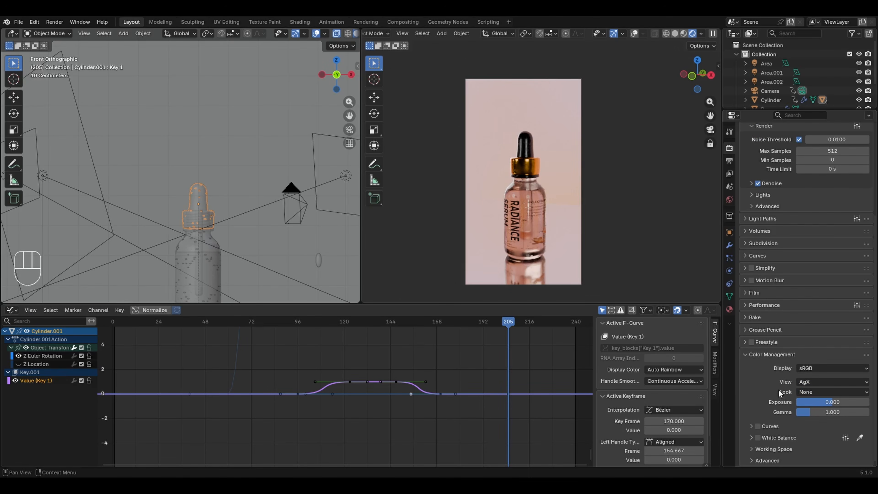
pyautogui.click(810, 392)
pyautogui.click(818, 342)
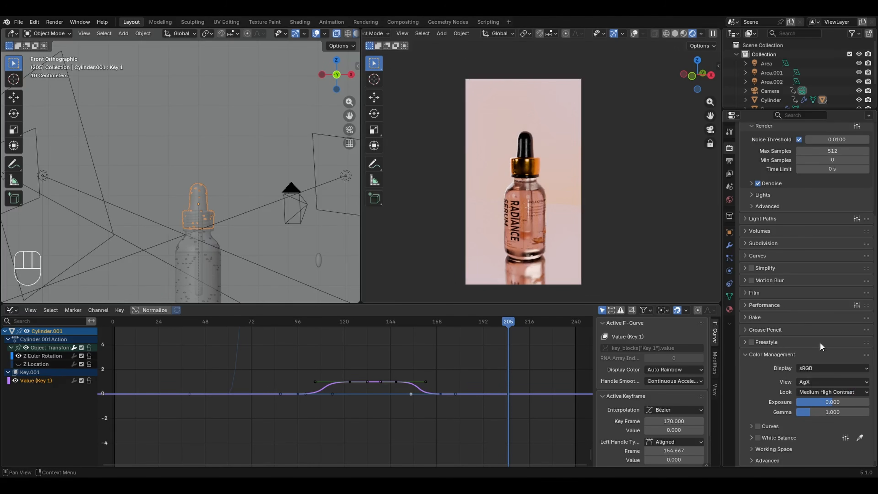
# - Compare the Base Contrast and Medium High Contrast looks on the bottle and settle on Base Contrast
pyautogui.click(819, 391)
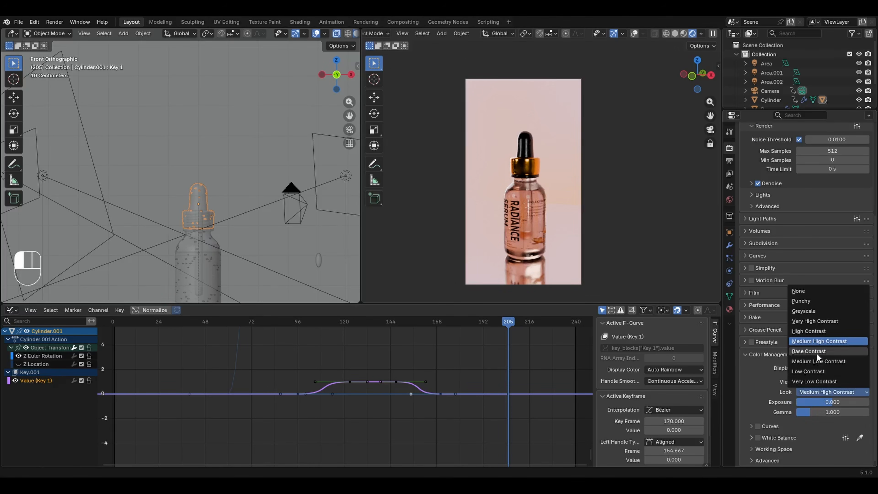
pyautogui.click(817, 353)
pyautogui.click(819, 391)
pyautogui.click(817, 342)
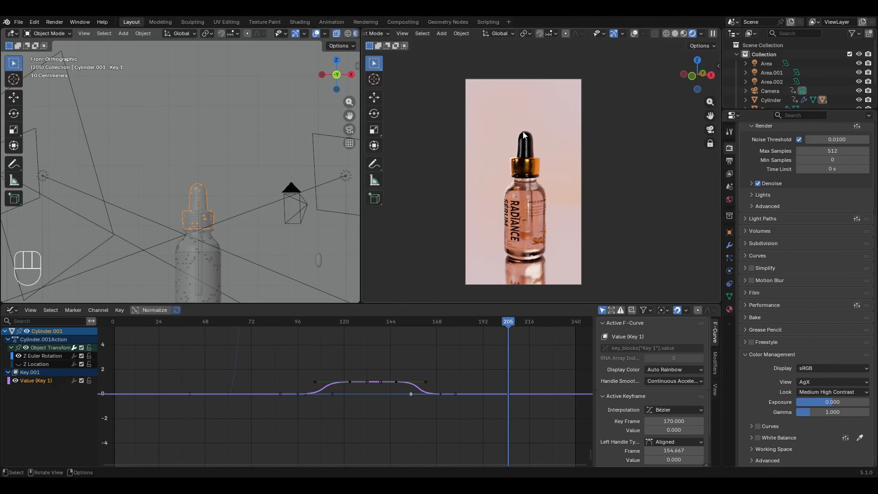
pyautogui.click(792, 388)
pyautogui.click(808, 342)
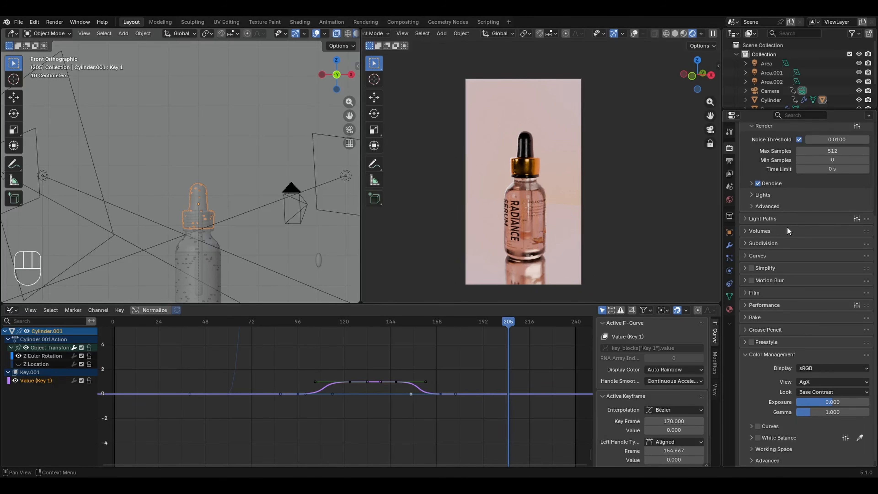
# - Locate the Render Animation command for rendering the full image sequence
pyautogui.moveTo(784, 212); pyautogui.dragTo(779, 362, button='middle')
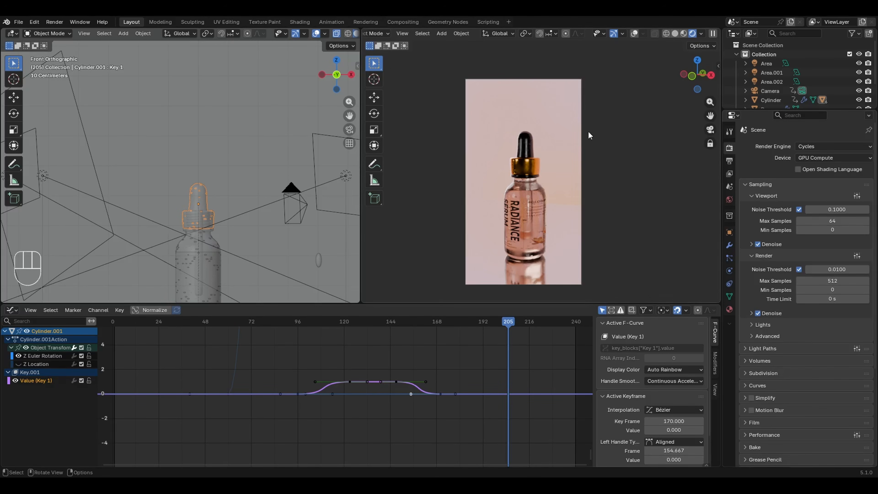
pyautogui.click(57, 21)
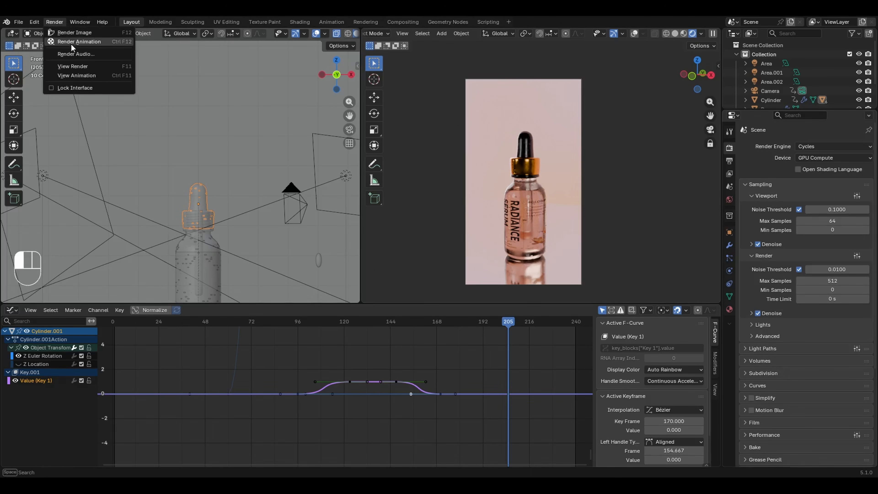
pyautogui.click(80, 42)
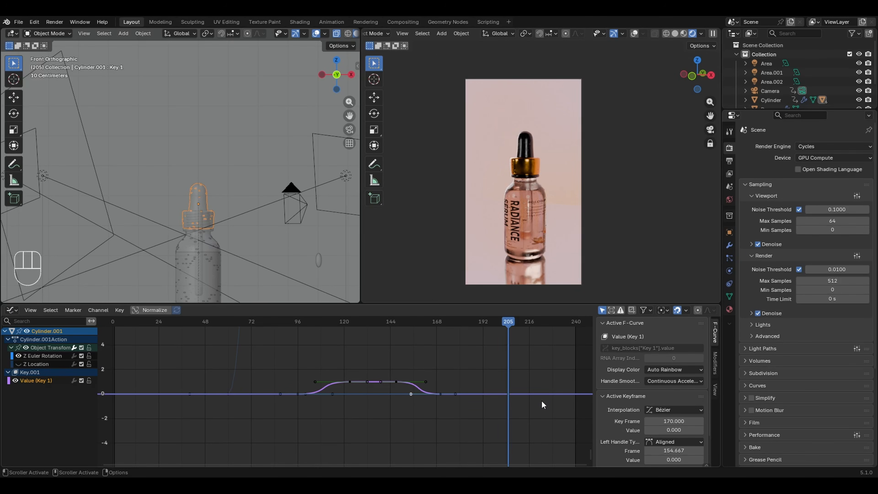
# - Rotate the bottle's lower cylinder with the Radiance Serum label 16.2° about global Z, and by a further 4.66°
pyautogui.moveTo(532, 224); pyautogui.dragTo(550, 227, button='middle')
pyautogui.click(549, 226)
pyautogui.press('r')
pyautogui.press('z')
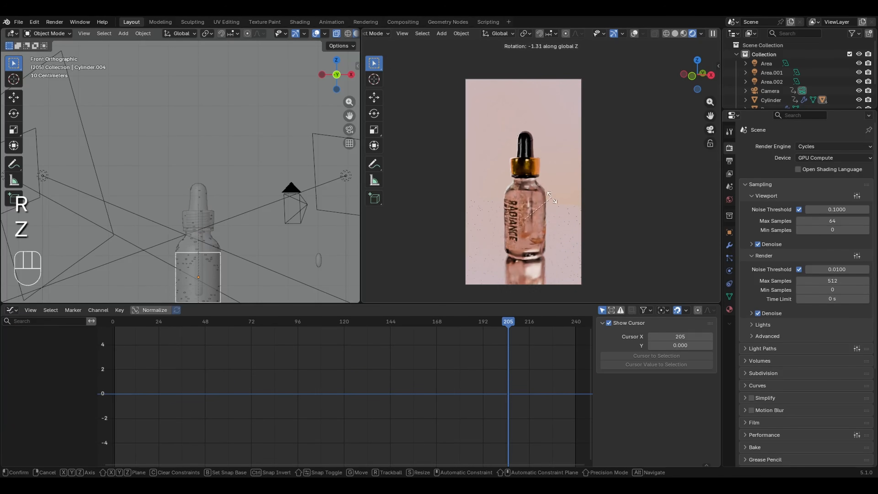
pyautogui.click(547, 187)
pyautogui.press('r')
pyautogui.press('r')
pyautogui.press('r')
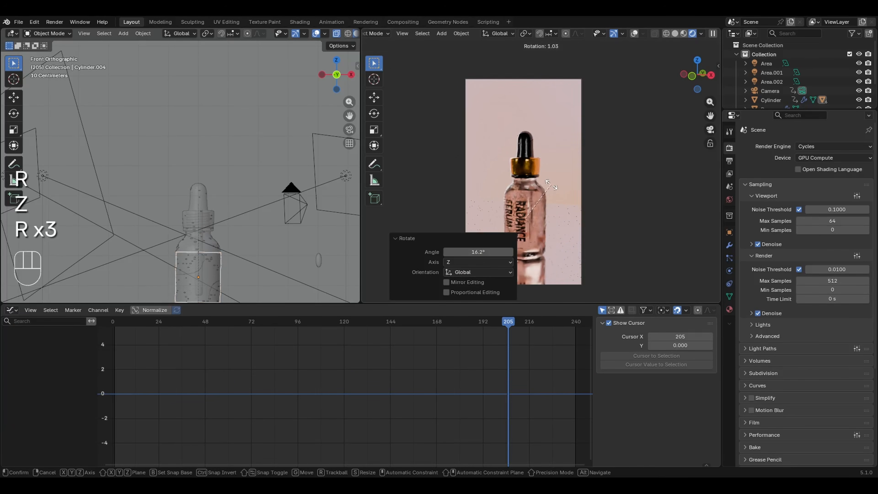
pyautogui.press('z')
pyautogui.click(588, 183)
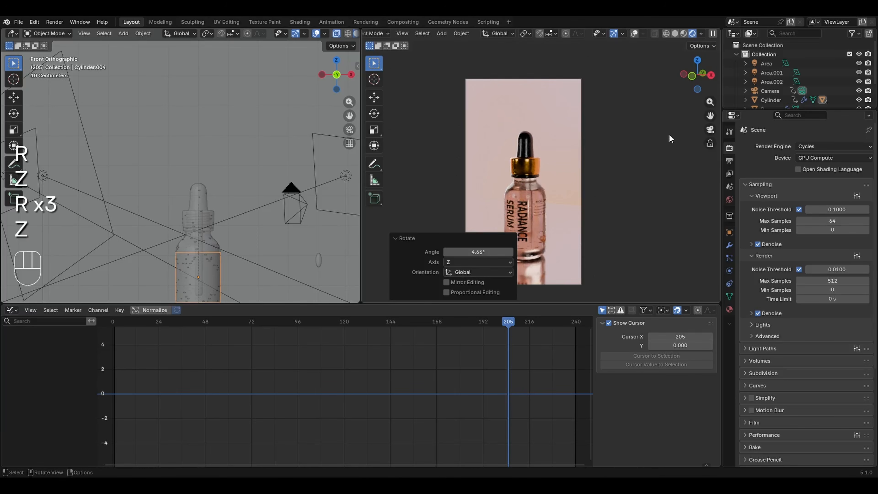
# - Scrub through the bottle's timeline outside the camera view, and through the animation in the separate wristwatch project
pyautogui.moveTo(541, 150); pyautogui.dragTo(548, 176, button='middle')
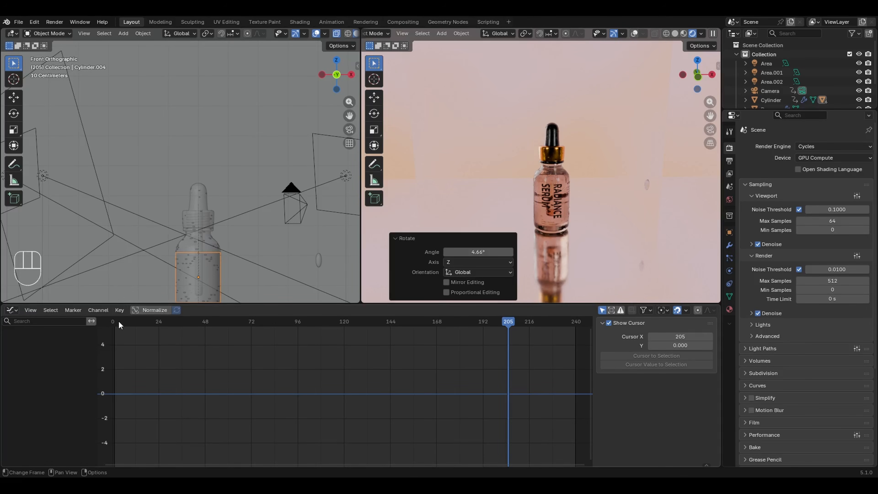
pyautogui.moveTo(118, 321); pyautogui.dragTo(242, 329)
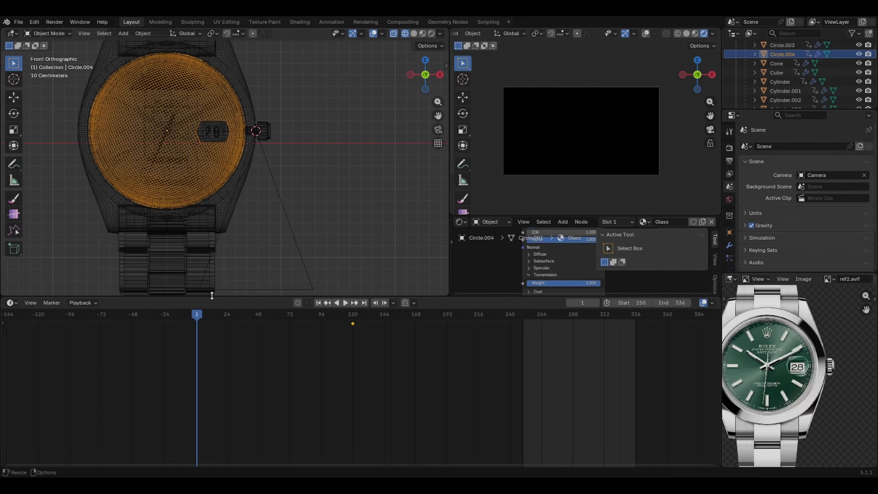
pyautogui.moveTo(214, 315); pyautogui.dragTo(355, 323)
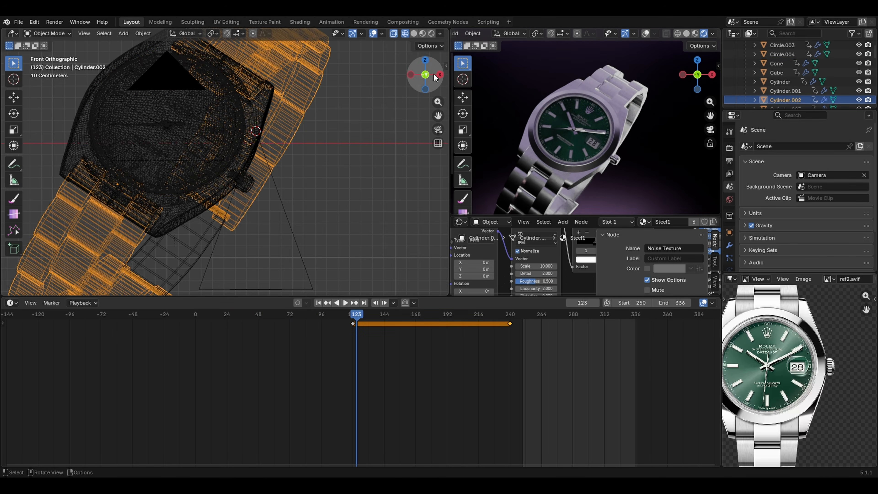
pyautogui.moveTo(355, 323); pyautogui.dragTo(482, 318)
pyautogui.moveTo(542, 318); pyautogui.dragTo(612, 318)
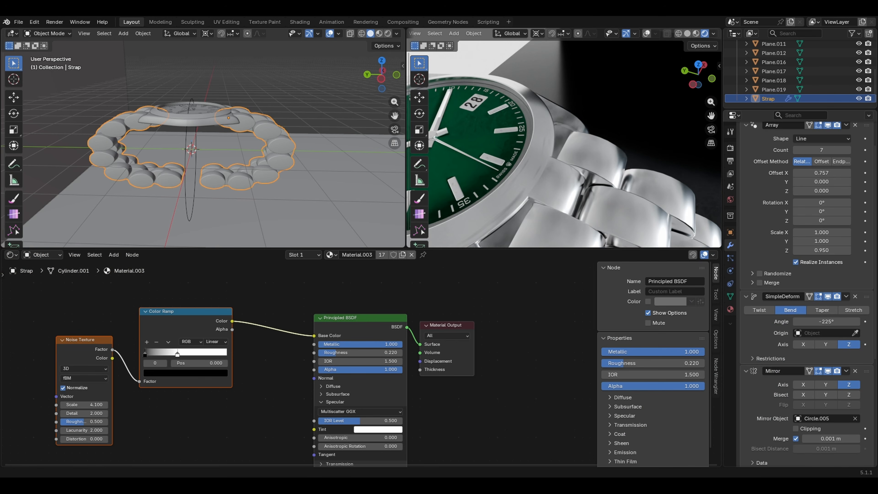
# - In the watch model project, set the Strap's SimpleDeform bend angle to about -67.2° to open out the bracelet
pyautogui.scroll(-5, 567, 149)
pyautogui.moveTo(567, 149); pyautogui.dragTo(574, 128, button='middle')
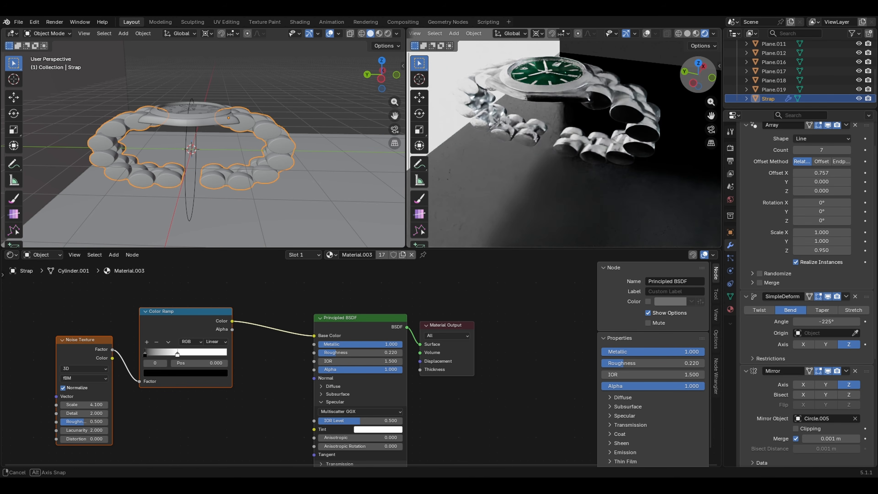
pyautogui.moveTo(825, 322); pyautogui.dragTo(852, 322)
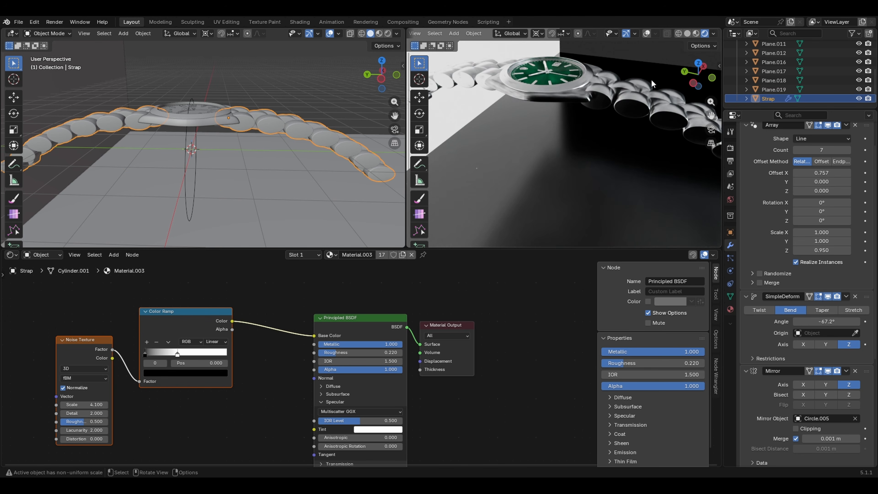
pyautogui.moveTo(690, 81); pyautogui.dragTo(696, 89)
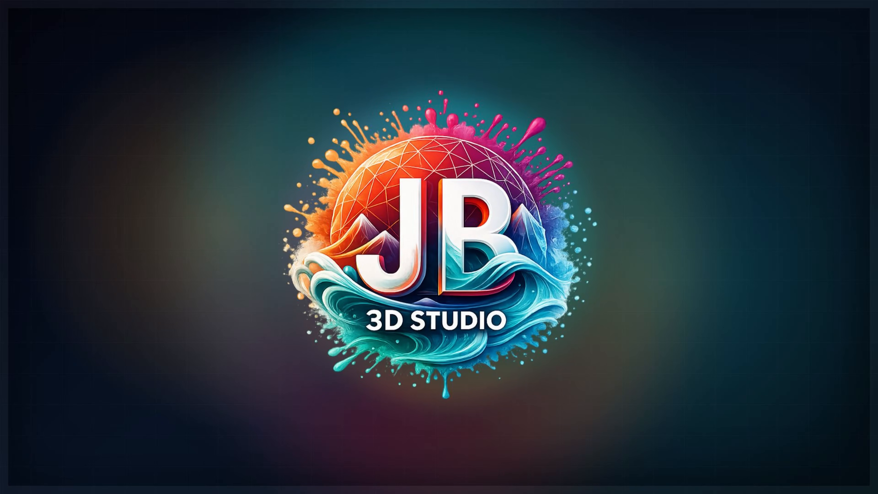